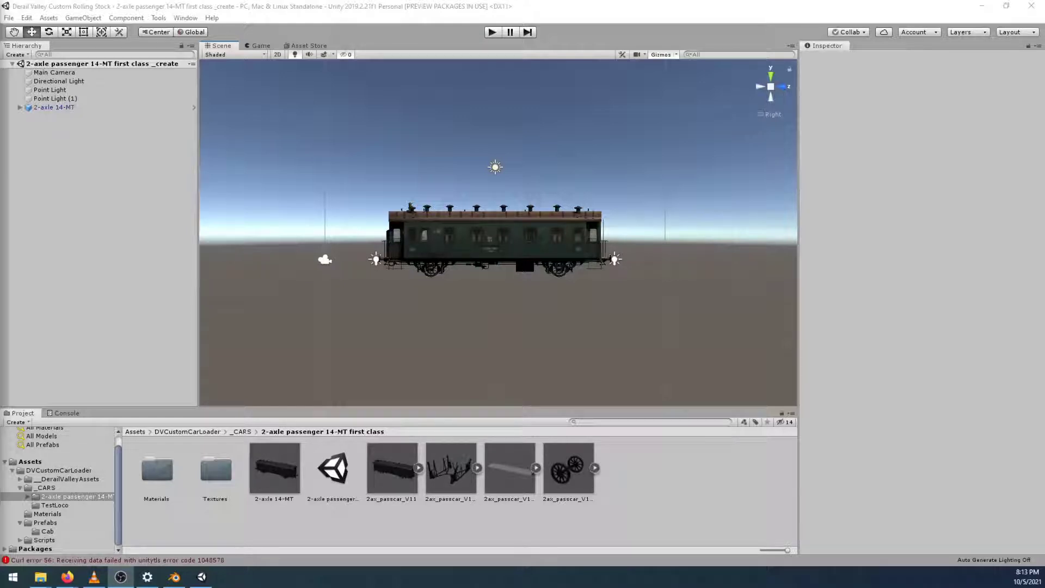
# Examine the 2-axle 14-MT passenger car in the scene from both sides and both ends
pyautogui.scroll(4, 597, 265)
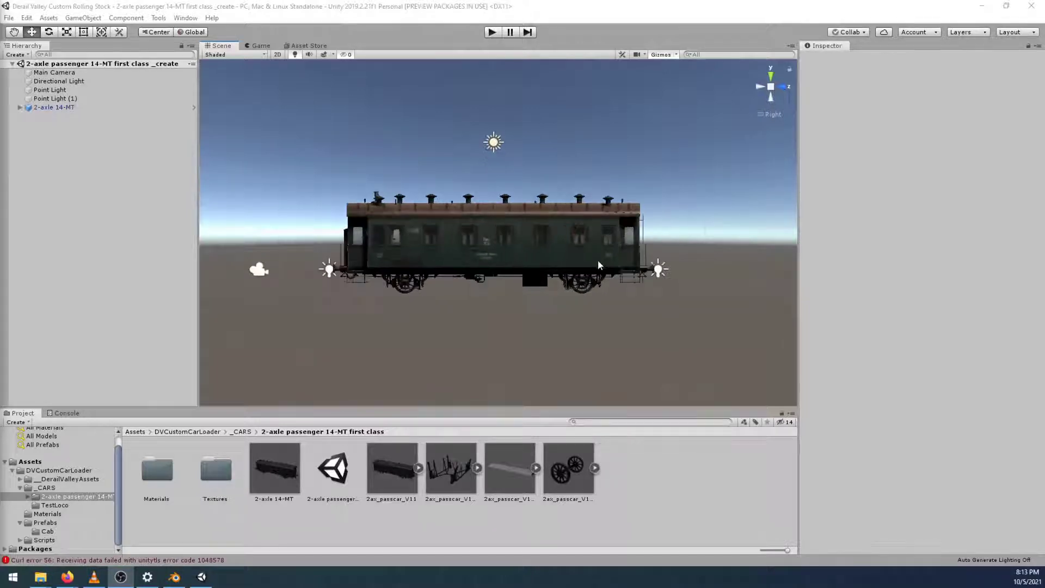
pyautogui.scroll(1, 598, 261)
pyautogui.keyDown('alt'); pyautogui.moveTo(688, 221); pyautogui.dragTo(304, 269); pyautogui.keyUp('alt')
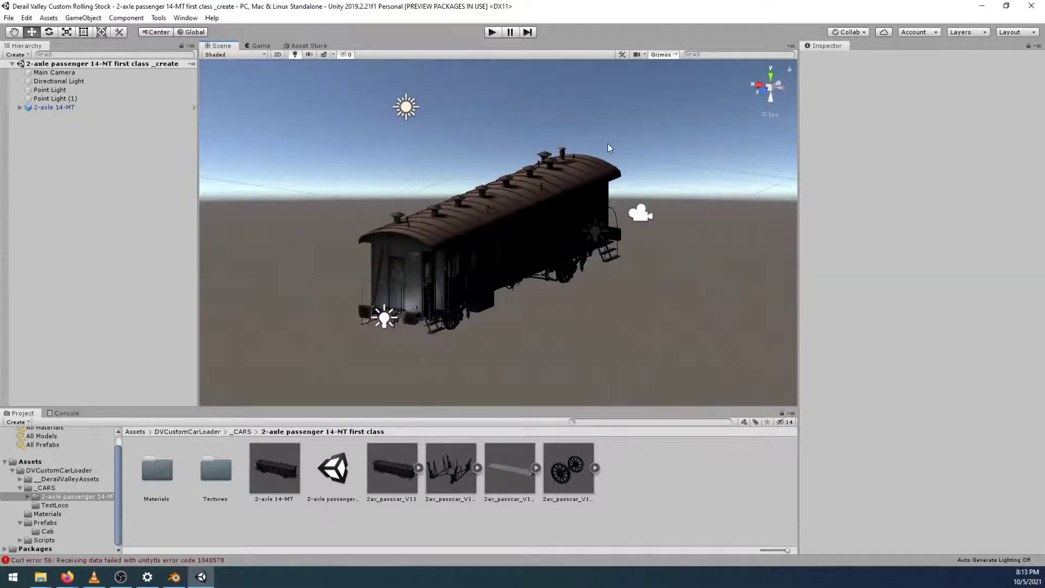
pyautogui.click(772, 86)
pyautogui.keyDown('alt'); pyautogui.moveTo(553, 313); pyautogui.dragTo(596, 262); pyautogui.keyUp('alt')
pyautogui.click(758, 89)
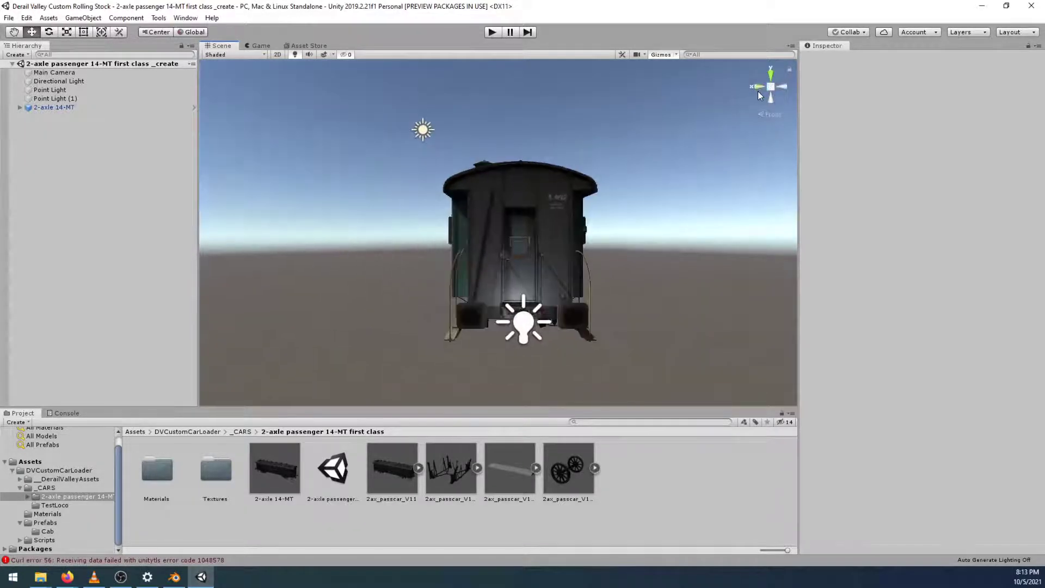
pyautogui.click(771, 88)
pyautogui.keyDown('alt'); pyautogui.moveTo(727, 224); pyautogui.dragTo(423, 337); pyautogui.keyUp('alt')
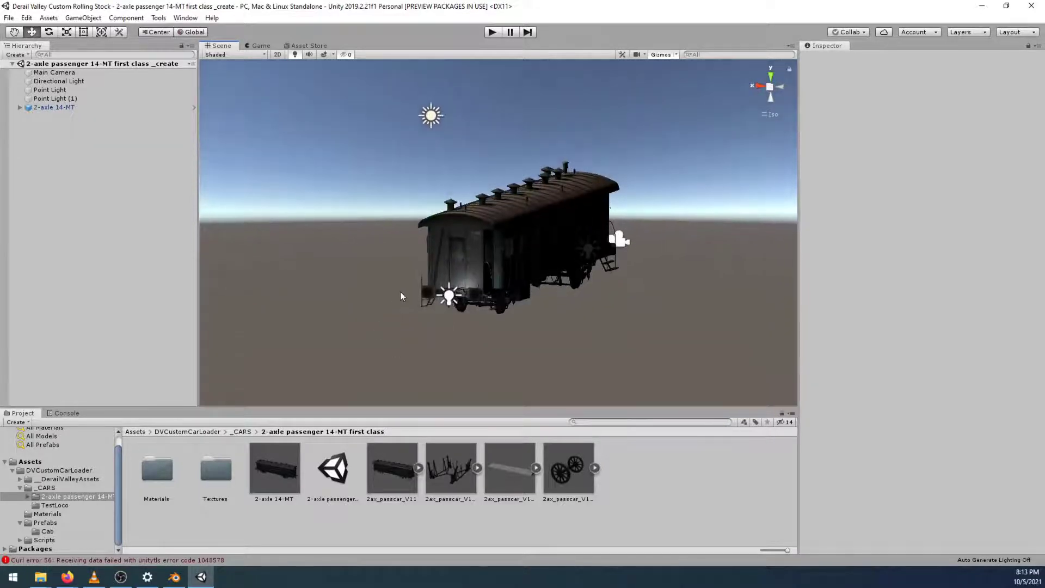
pyautogui.keyDown('alt'); pyautogui.moveTo(377, 325); pyautogui.dragTo(429, 287); pyautogui.keyUp('alt')
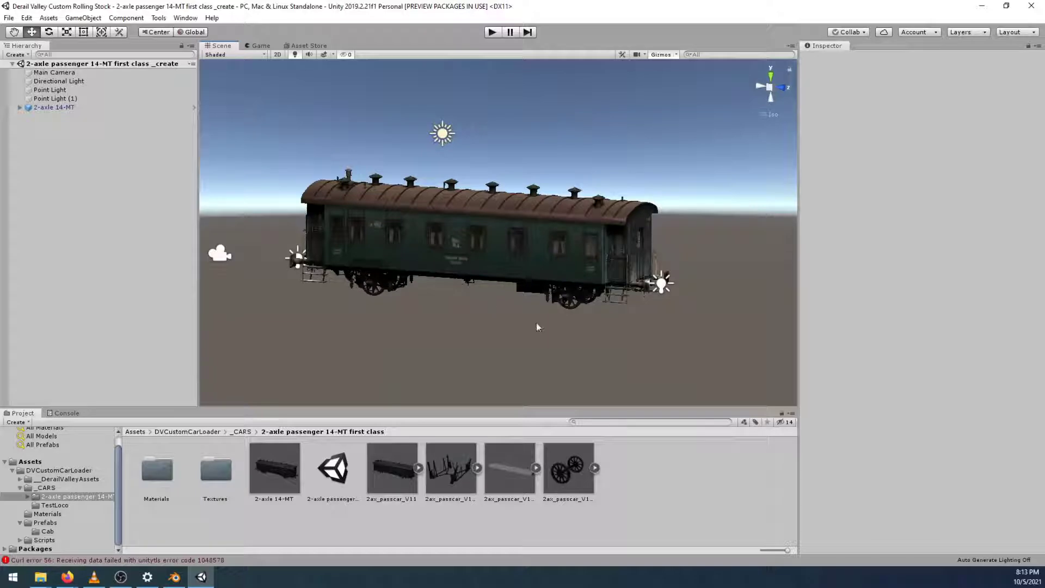
pyautogui.keyDown('alt'); pyautogui.moveTo(601, 333); pyautogui.dragTo(499, 348); pyautogui.keyUp('alt')
pyautogui.keyDown('alt'); pyautogui.moveTo(375, 353); pyautogui.dragTo(516, 331); pyautogui.keyUp('alt')
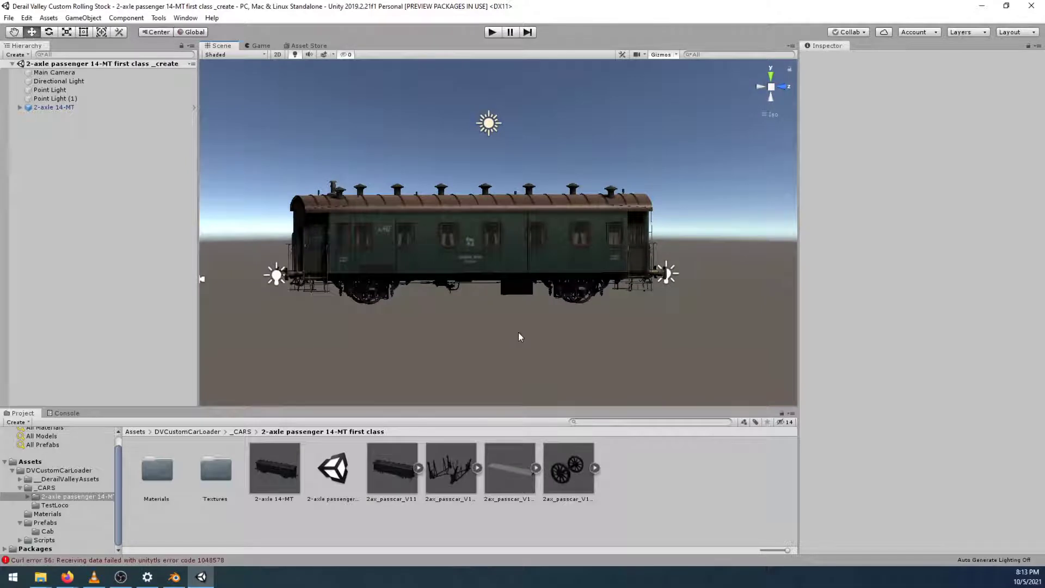
pyautogui.keyDown('alt'); pyautogui.moveTo(426, 340); pyautogui.dragTo(589, 361); pyautogui.keyUp('alt')
pyautogui.keyDown('alt'); pyautogui.moveTo(608, 314); pyautogui.dragTo(589, 300); pyautogui.keyUp('alt')
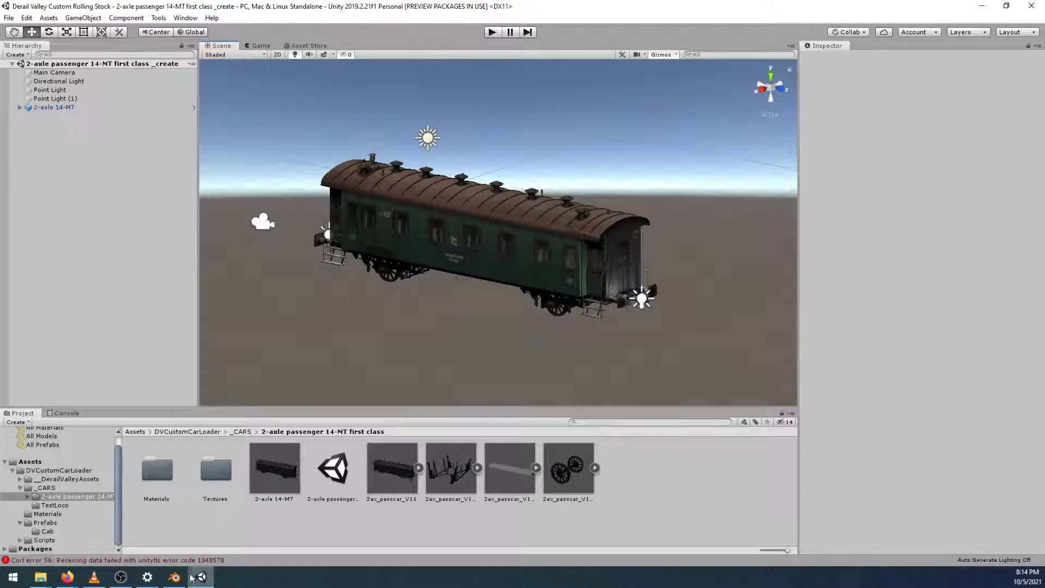
# Switch to Blender and examine the brake cylinder, its lever and the slotted fork of the brake system up close
pyautogui.click(172, 581)
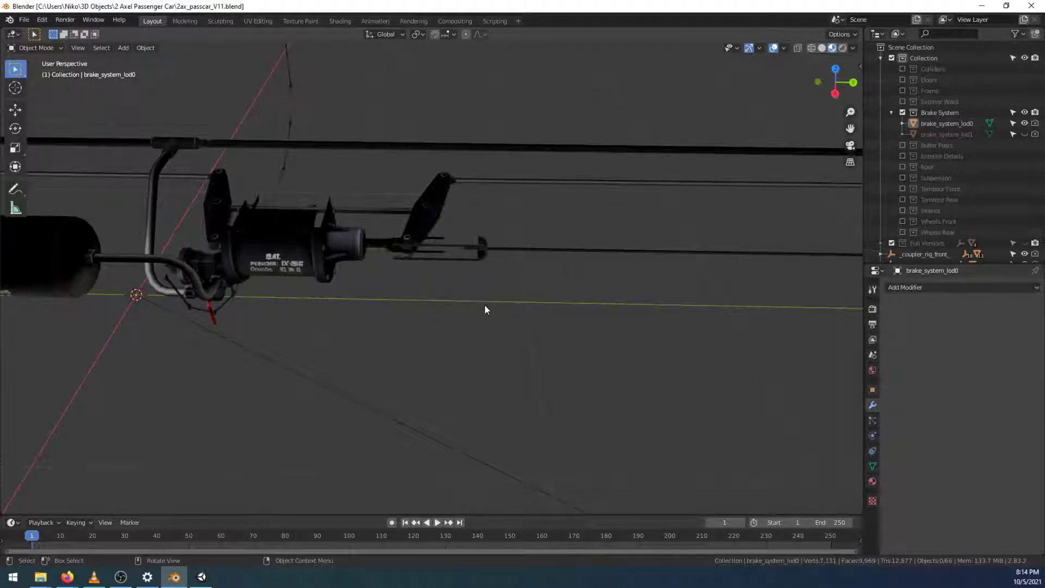
pyautogui.scroll(3, 484, 297)
pyautogui.scroll(4, 456, 252)
pyautogui.scroll(5, 518, 308)
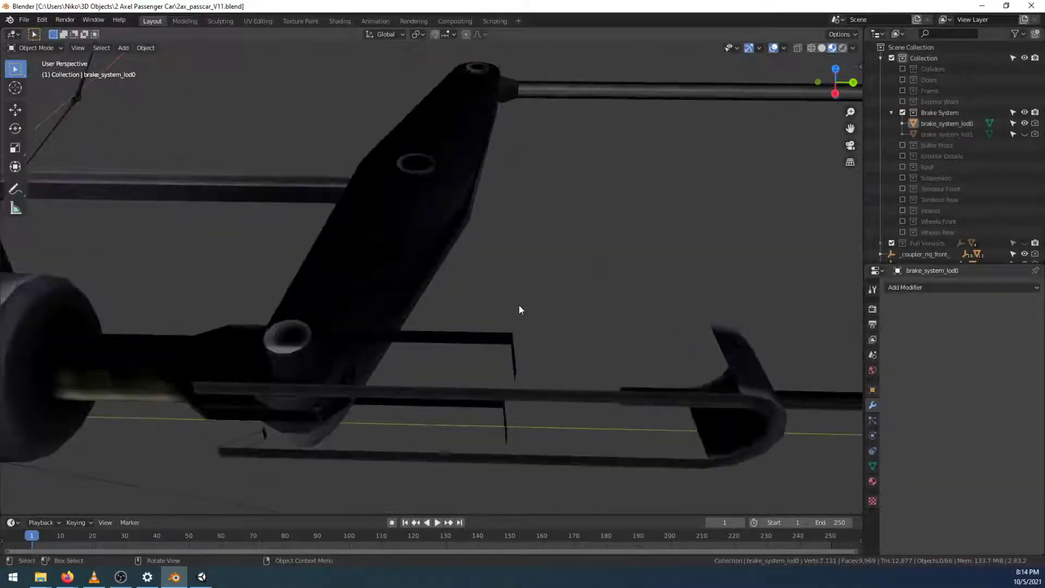
pyautogui.rightClick(421, 312)
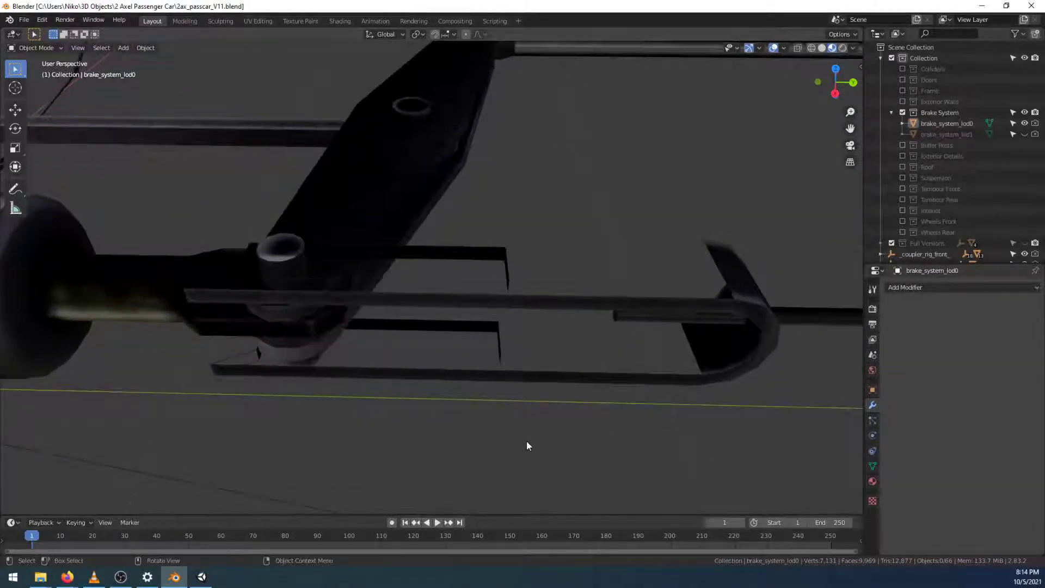
pyautogui.moveTo(478, 319); pyautogui.dragTo(638, 220, button='middle')
pyautogui.moveTo(394, 334); pyautogui.dragTo(413, 388, button='middle')
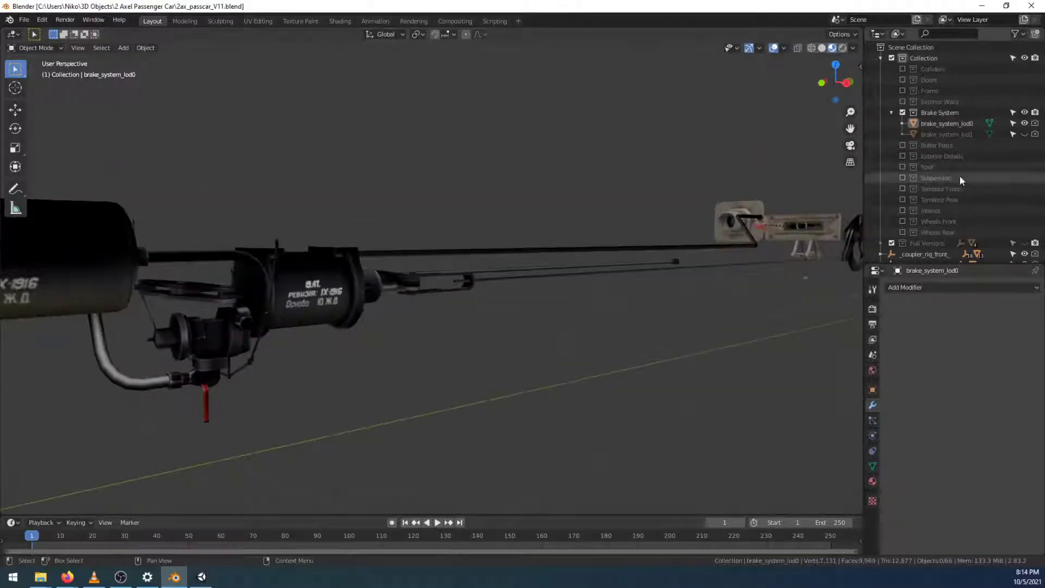
# Compare brake_system_lod1 with brake_system_lod0 by showing each alone, ending with only brake_system_lod0 visible
pyautogui.click(1024, 134)
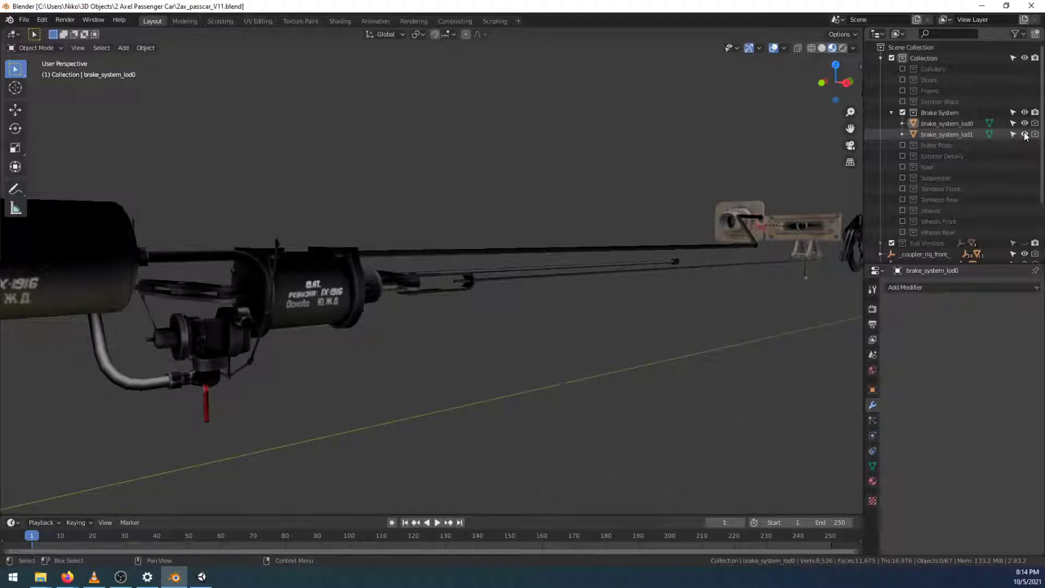
pyautogui.click(1023, 124)
pyautogui.moveTo(441, 327); pyautogui.dragTo(503, 318, button='middle')
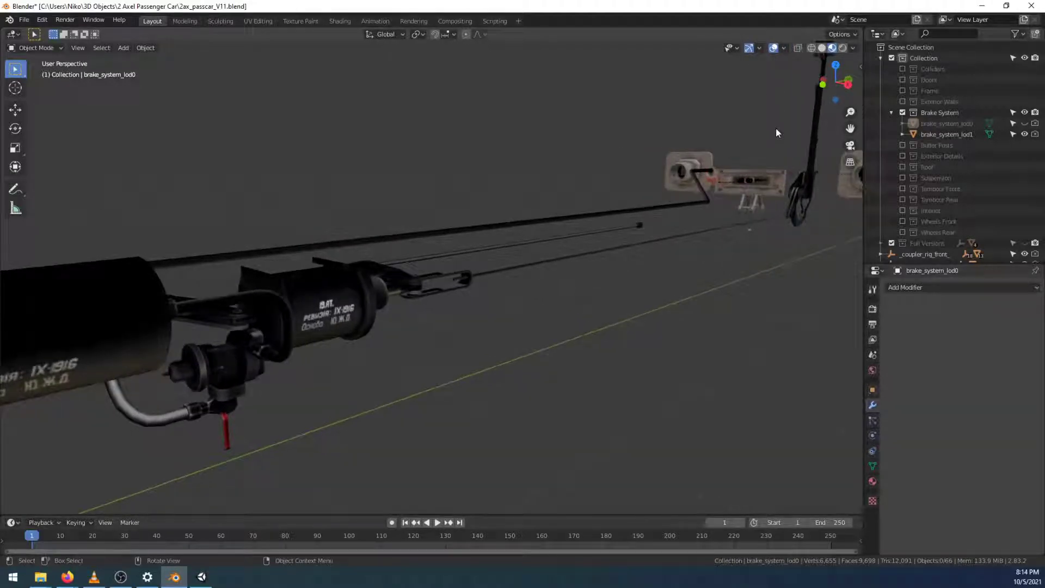
pyautogui.click(1024, 123)
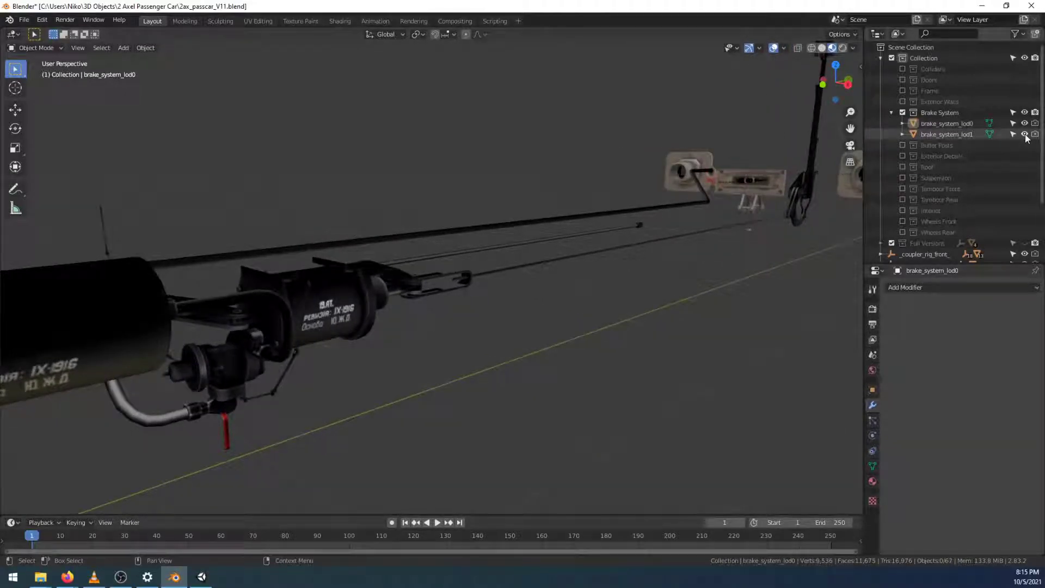
pyautogui.click(1024, 134)
# Open brake_system_lod0 in the Modeling workspace, deselect all its geometry and display the slotted fork in Material Preview shading
pyautogui.moveTo(523, 338); pyautogui.dragTo(413, 279, button='middle')
pyautogui.click(413, 279)
pyautogui.hotkey('ctrl', 'pagedown')
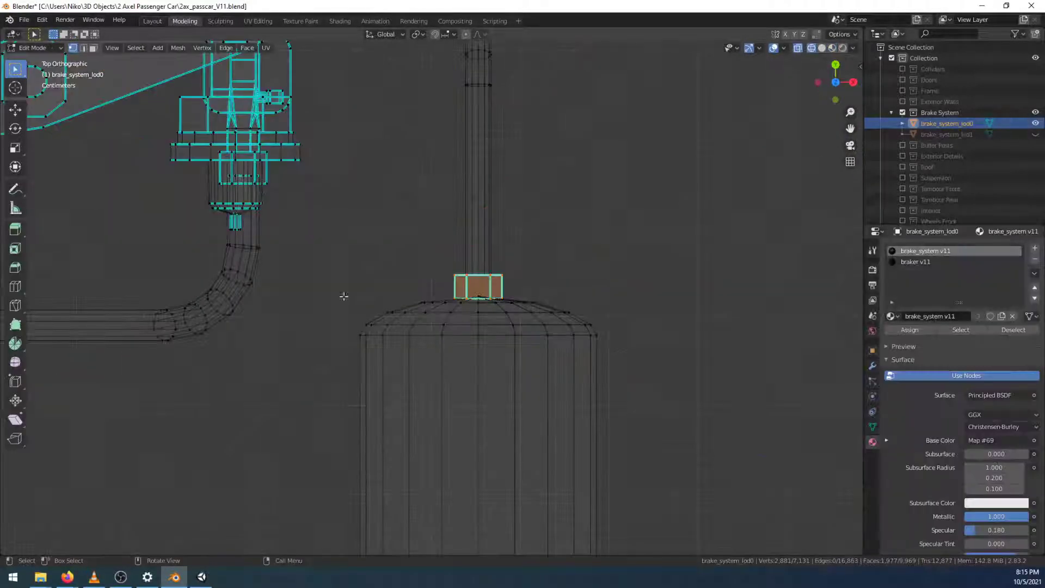
pyautogui.hotkey('alt', 'a')
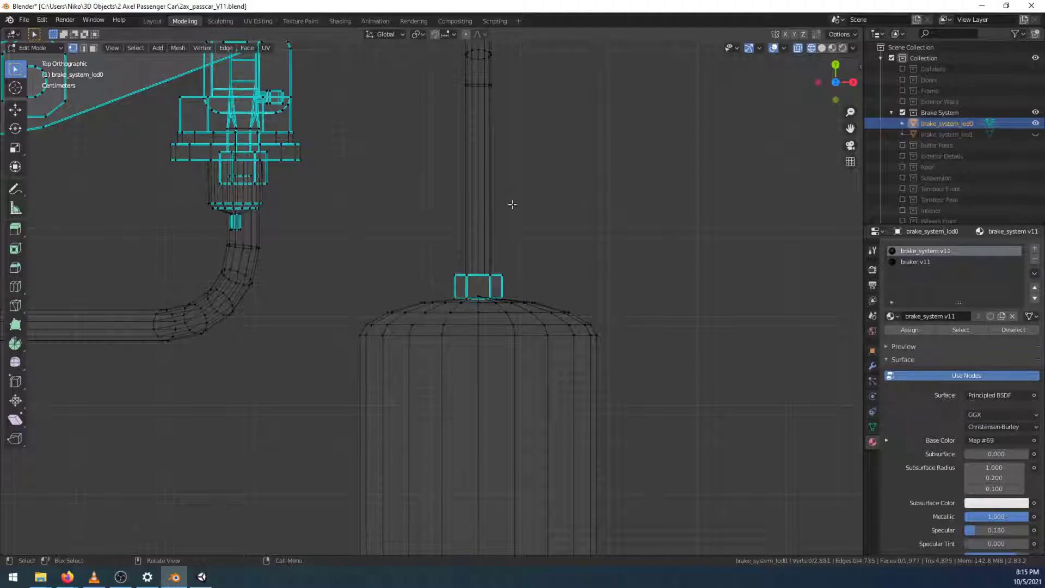
pyautogui.keyDown('shift'); pyautogui.moveTo(450, 163); pyautogui.dragTo(394, 240, button='middle'); pyautogui.keyUp('shift')
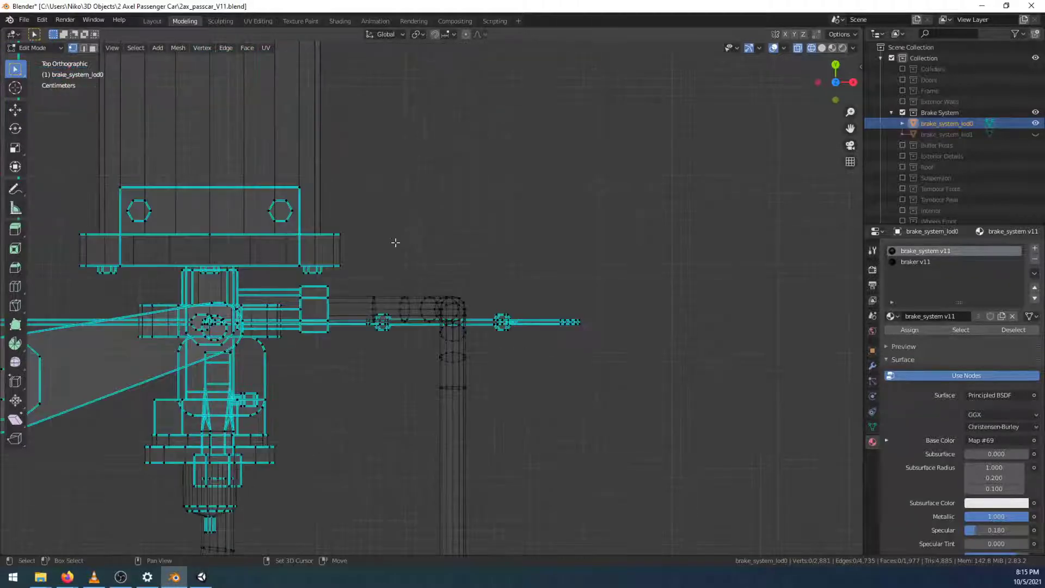
pyautogui.scroll(4, 449, 457)
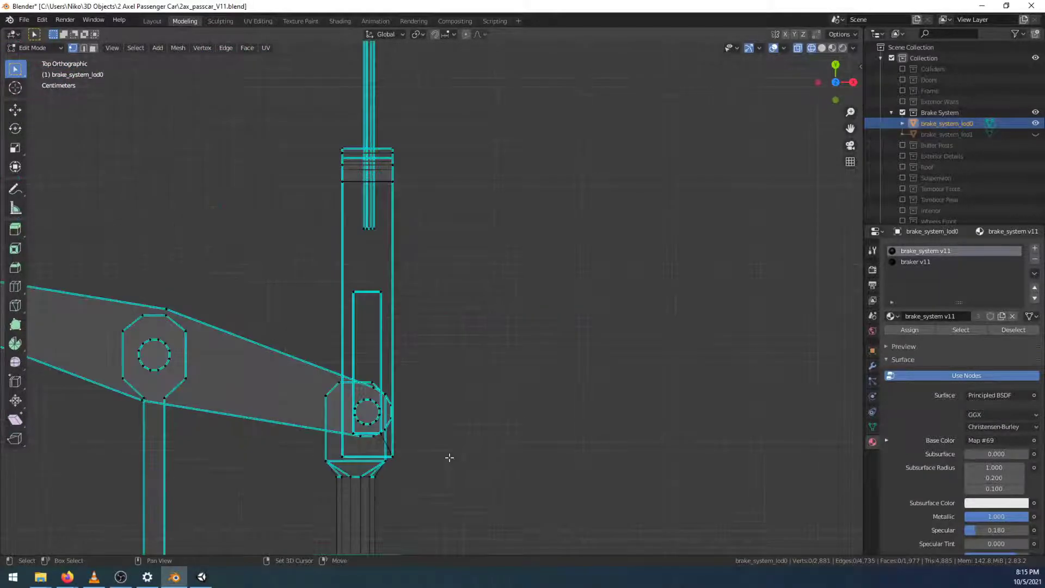
pyautogui.moveTo(449, 457); pyautogui.dragTo(479, 369, button='middle')
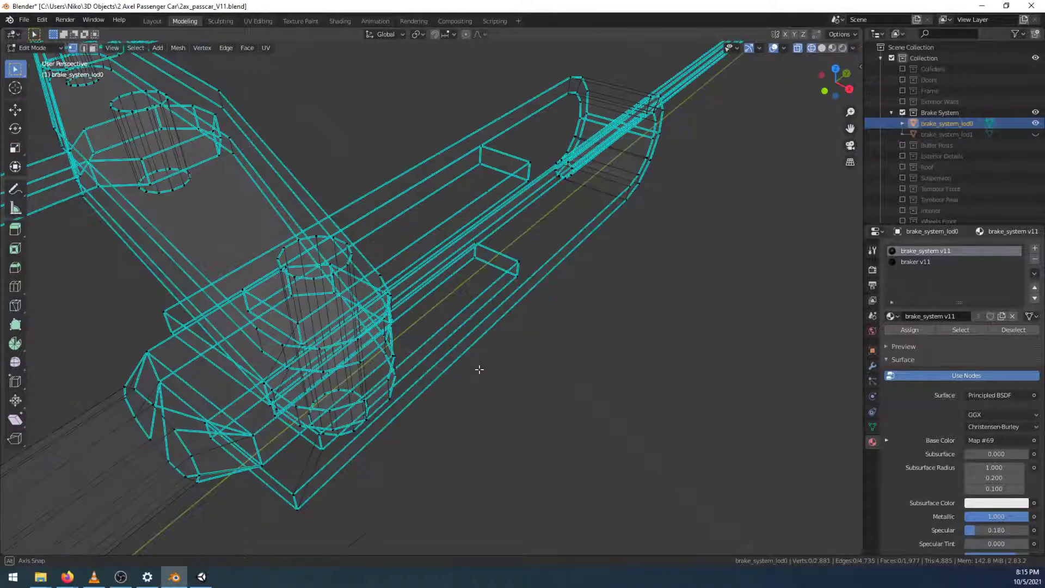
pyautogui.click(834, 49)
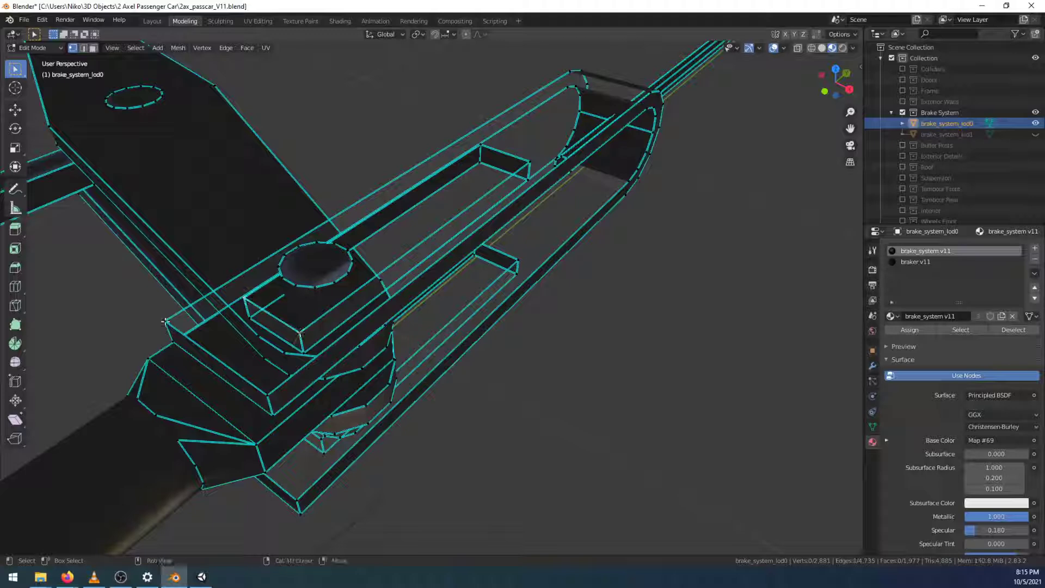
# Fill the upper outer surface of the fork's upper arm behind the slot and along the slot's near side
pyautogui.keyDown('ctrl'); pyautogui.click(269, 392); pyautogui.keyUp('ctrl')
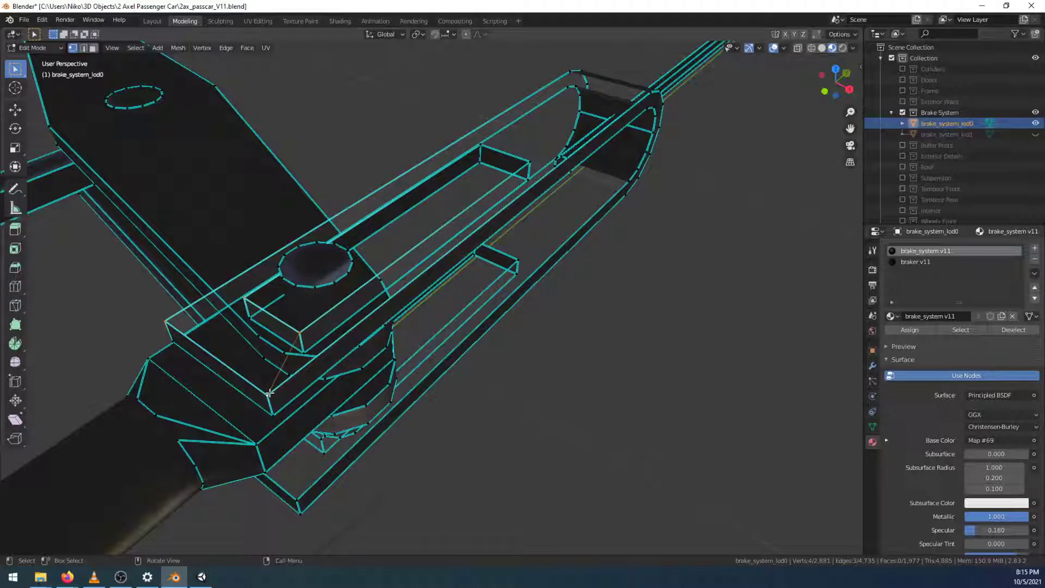
pyautogui.press('f')
pyautogui.press('f')
pyautogui.keyDown('ctrl'); pyautogui.click(644, 102); pyautogui.keyUp('ctrl')
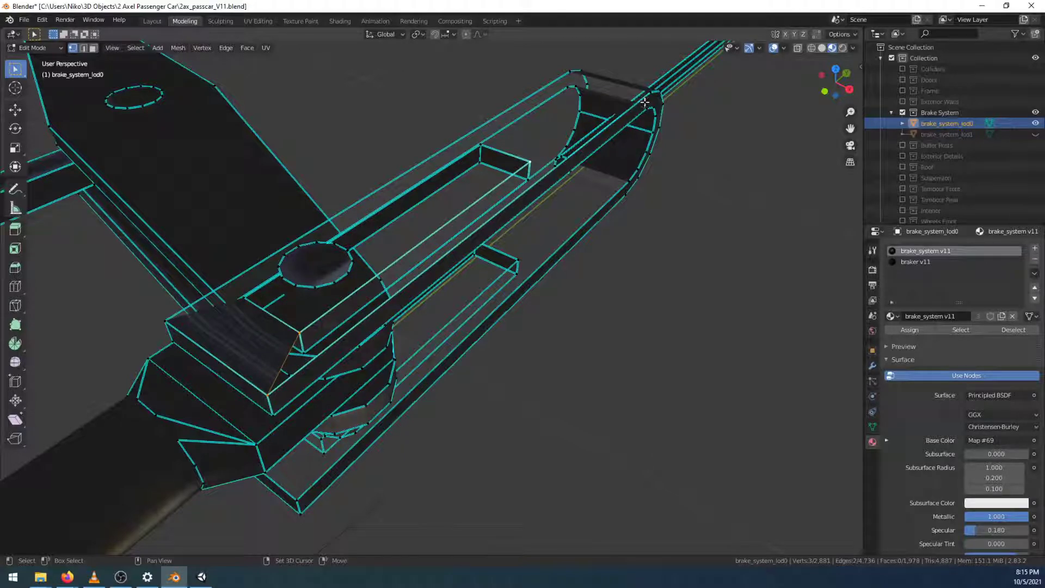
pyautogui.keyDown('shift'); pyautogui.click(651, 99); pyautogui.keyUp('shift')
pyautogui.press('f')
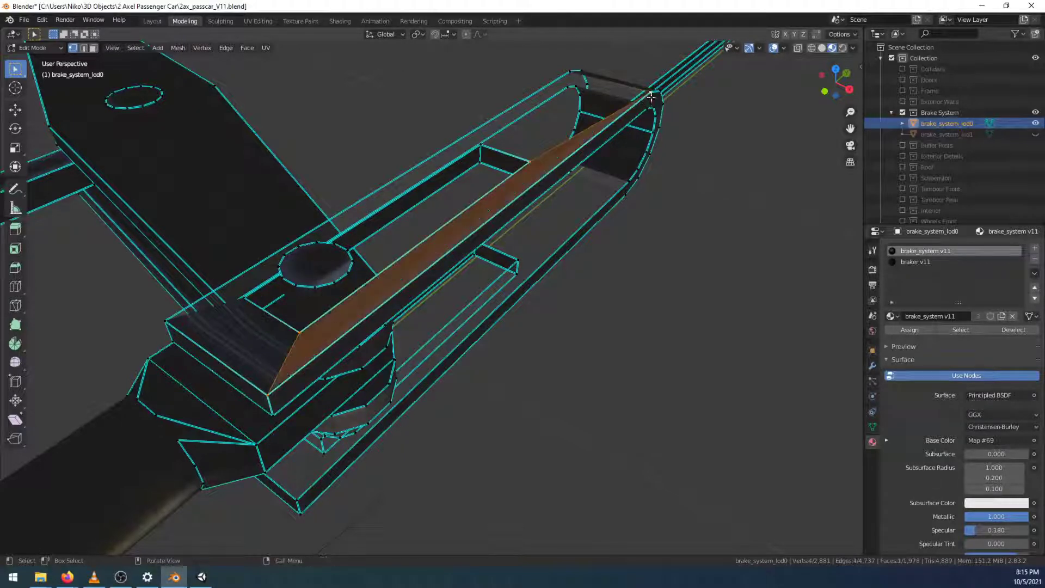
# Fill the upper arm's outer surface between the slot and the curved tip, and along the slot's far side
pyautogui.click(650, 93)
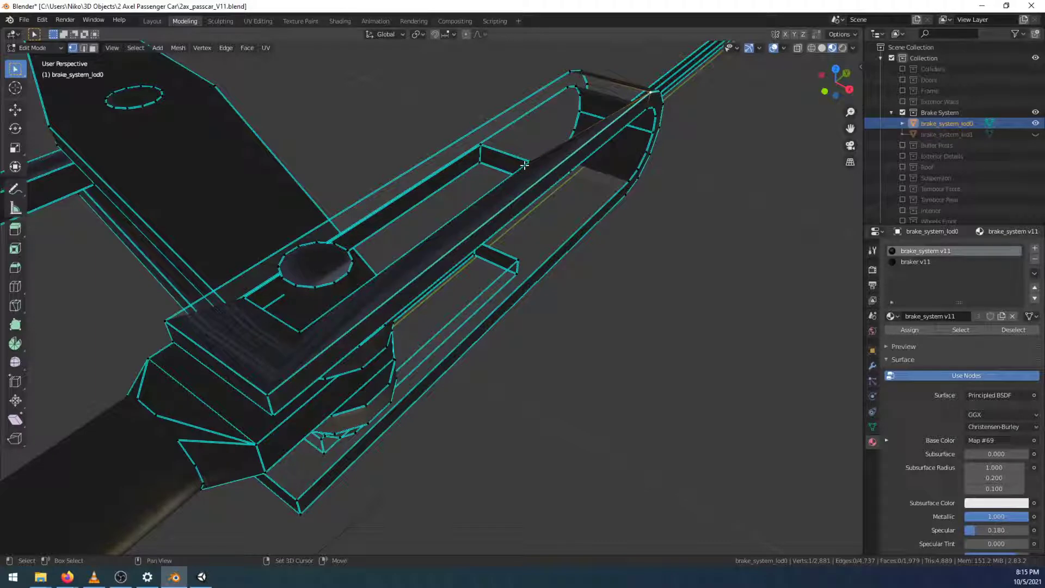
pyautogui.keyDown('ctrl'); pyautogui.click(568, 70); pyautogui.keyUp('ctrl')
pyautogui.press('f')
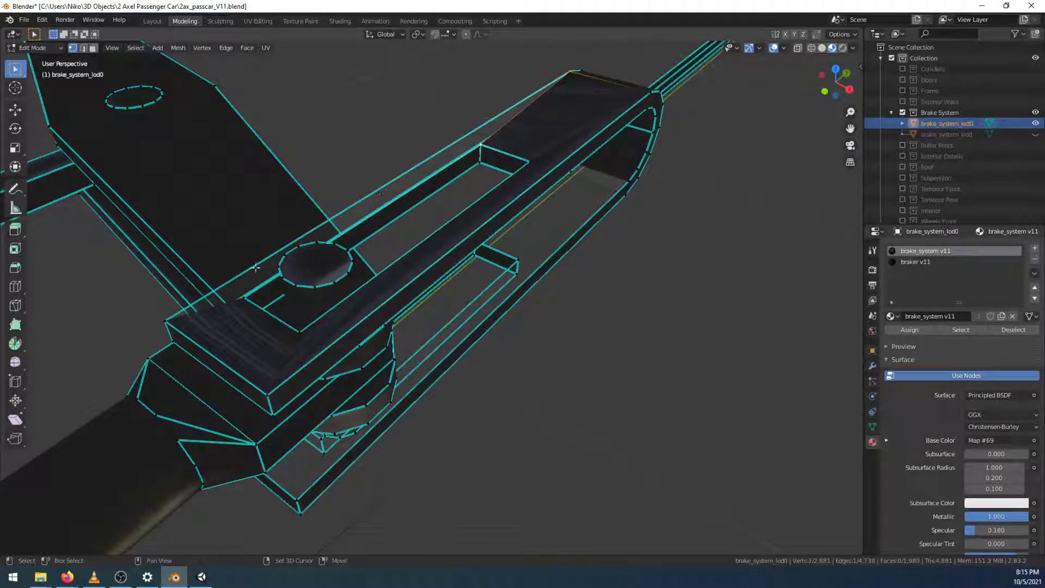
pyautogui.keyDown('ctrl'); pyautogui.click(159, 320); pyautogui.keyUp('ctrl')
pyautogui.press('f')
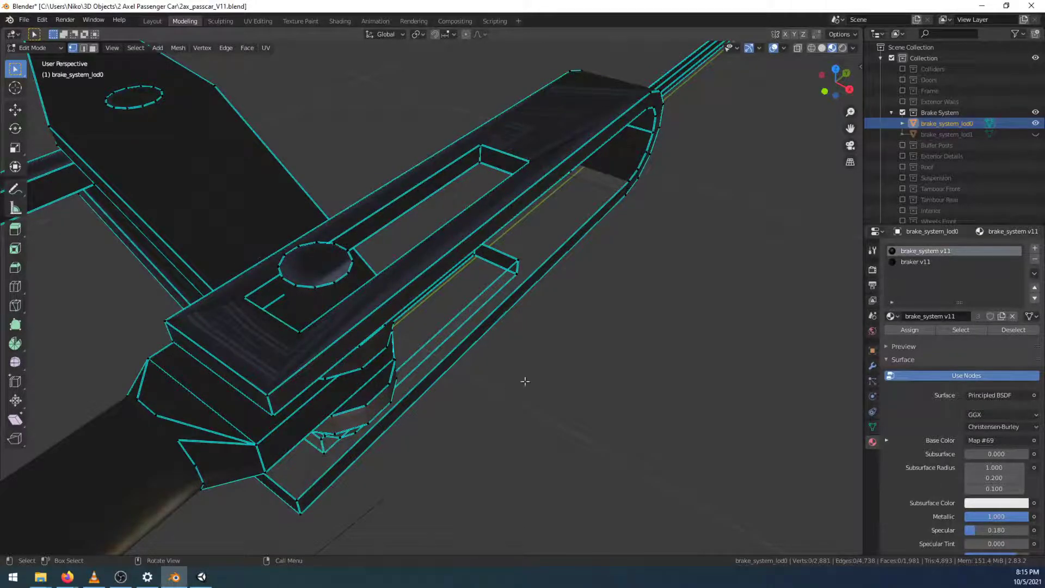
# Fill the inner surface of the fork's lower arm along the slot's near side and toward the curved tip
pyautogui.moveTo(541, 400); pyautogui.dragTo(532, 373, button='middle')
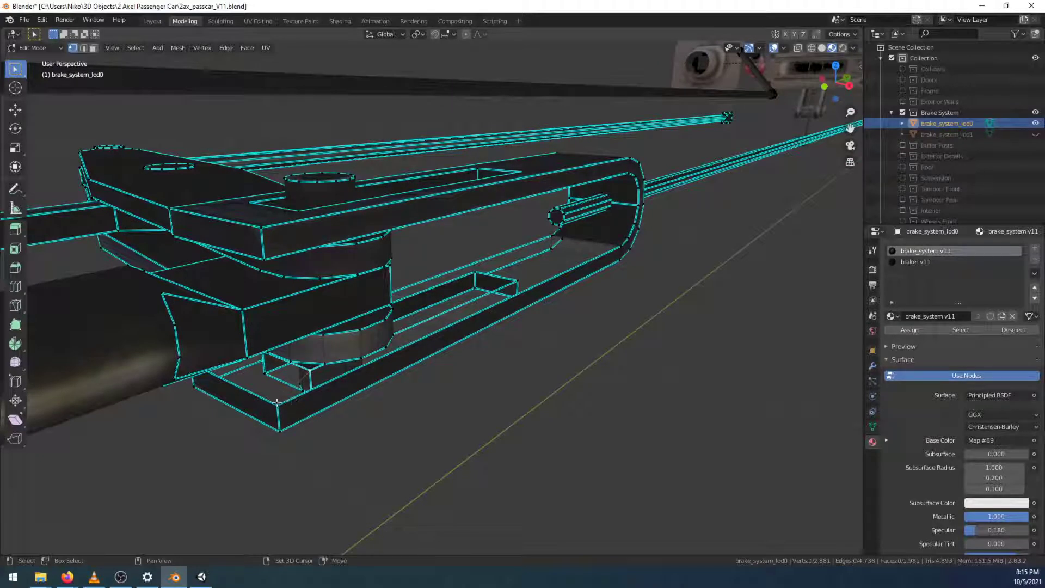
pyautogui.keyDown('shift'); pyautogui.click(617, 249); pyautogui.keyUp('shift')
pyautogui.press('f')
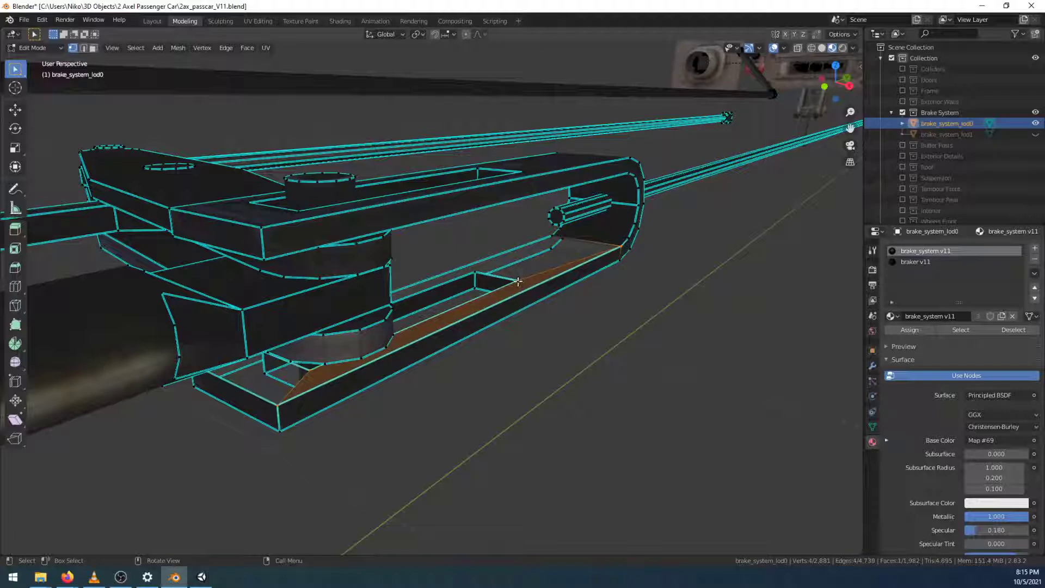
pyautogui.click(475, 272)
pyautogui.keyDown('shift'); pyautogui.click(552, 237); pyautogui.keyUp('shift')
pyautogui.keyDown('shift'); pyautogui.click(619, 247); pyautogui.keyUp('shift')
pyautogui.press('f')
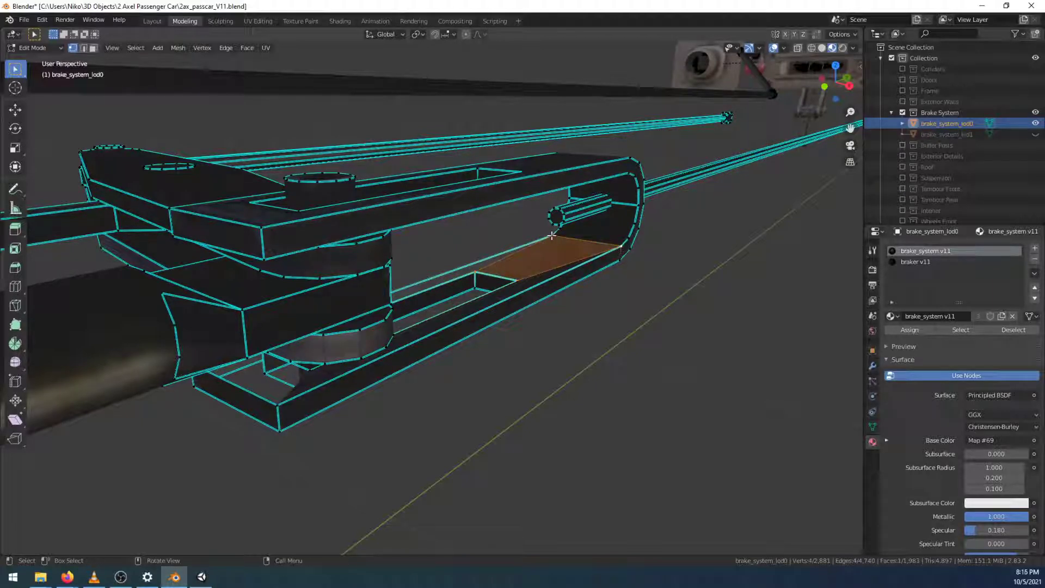
# Fill the inner surface of the fork's lower arm along the far side of the slot
pyautogui.click(551, 236)
pyautogui.keyDown('shift'); pyautogui.click(476, 273); pyautogui.keyUp('shift')
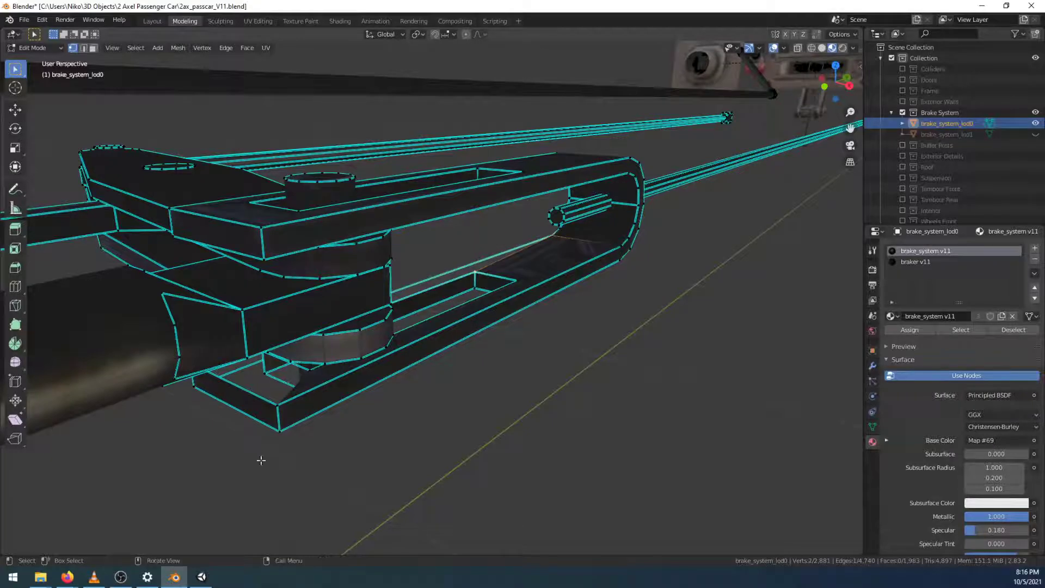
pyautogui.moveTo(262, 460); pyautogui.dragTo(287, 432, button='middle')
pyautogui.keyDown('shift'); pyautogui.click(305, 329); pyautogui.keyUp('shift')
pyautogui.moveTo(290, 384); pyautogui.dragTo(279, 368, button='middle')
pyautogui.keyDown('shift'); pyautogui.click(235, 324); pyautogui.keyUp('shift')
pyautogui.press('f')
# Fill the underside of the fork's lower arm at its open end and along the outer long side of the slot
pyautogui.moveTo(510, 391); pyautogui.dragTo(410, 328, button='middle')
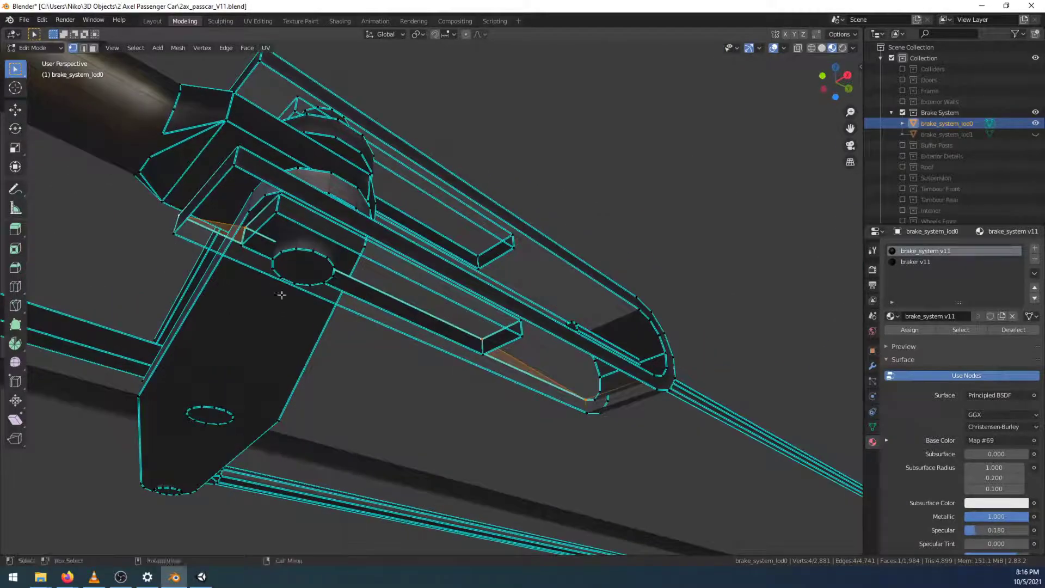
pyautogui.click(174, 232)
pyautogui.keyDown('shift'); pyautogui.click(241, 244); pyautogui.keyUp('shift')
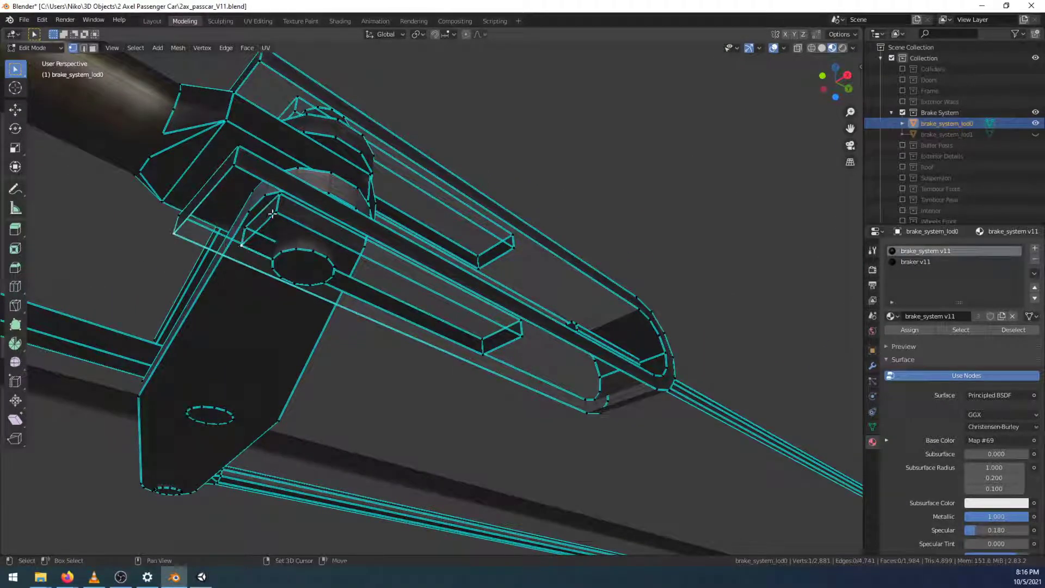
pyautogui.press('f')
pyautogui.press('f')
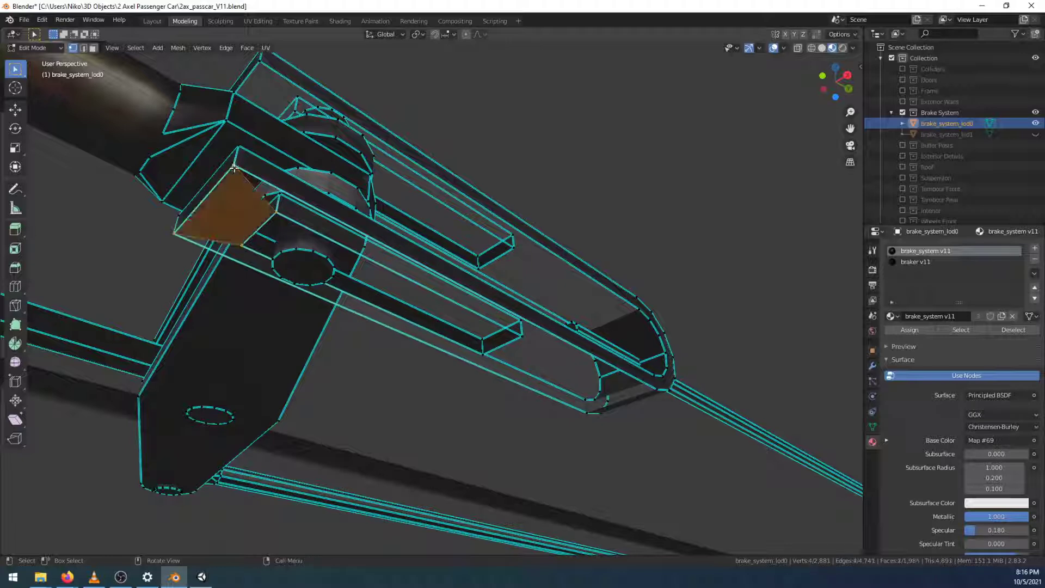
pyautogui.click(234, 165)
pyautogui.keyDown('shift'); pyautogui.click(276, 212); pyautogui.keyUp('shift')
pyautogui.keyDown('shift'); pyautogui.click(521, 336); pyautogui.keyUp('shift')
pyautogui.press('f')
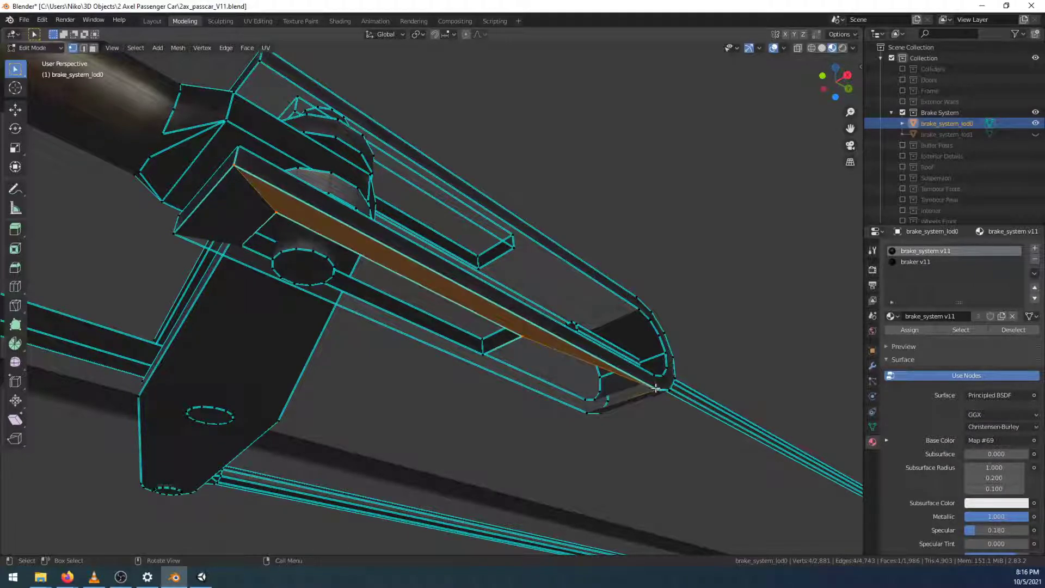
# Fill the underside of the fork's lower arm between the slot and the curved tip
pyautogui.click(521, 336)
pyautogui.keyDown('shift'); pyautogui.click(483, 353); pyautogui.keyUp('shift')
pyautogui.keyDown('shift'); pyautogui.click(580, 417); pyautogui.keyUp('shift')
pyautogui.press('f')
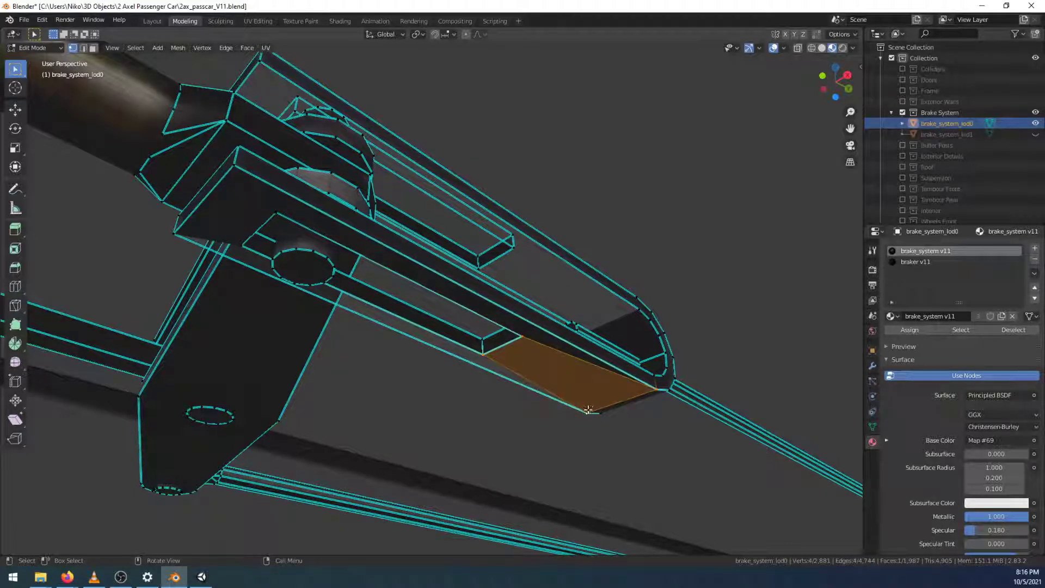
# Fill the underside of the fork's lower arm along the remaining long side of the slot
pyautogui.click(483, 354)
pyautogui.keyDown('shift'); pyautogui.click(236, 249); pyautogui.keyUp('shift')
pyautogui.keyDown('shift'); pyautogui.click(175, 235); pyautogui.keyUp('shift')
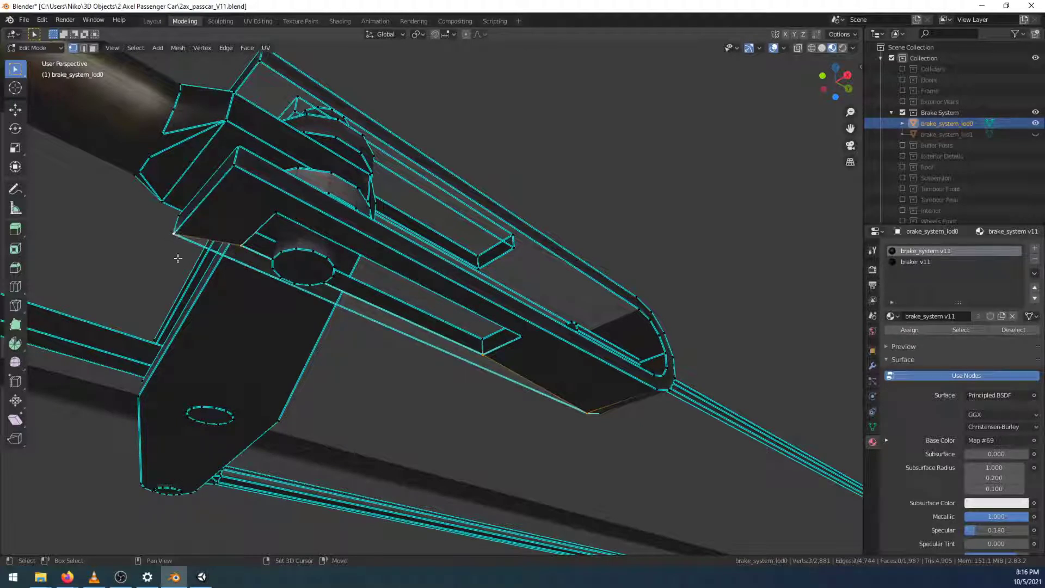
pyautogui.click(341, 399)
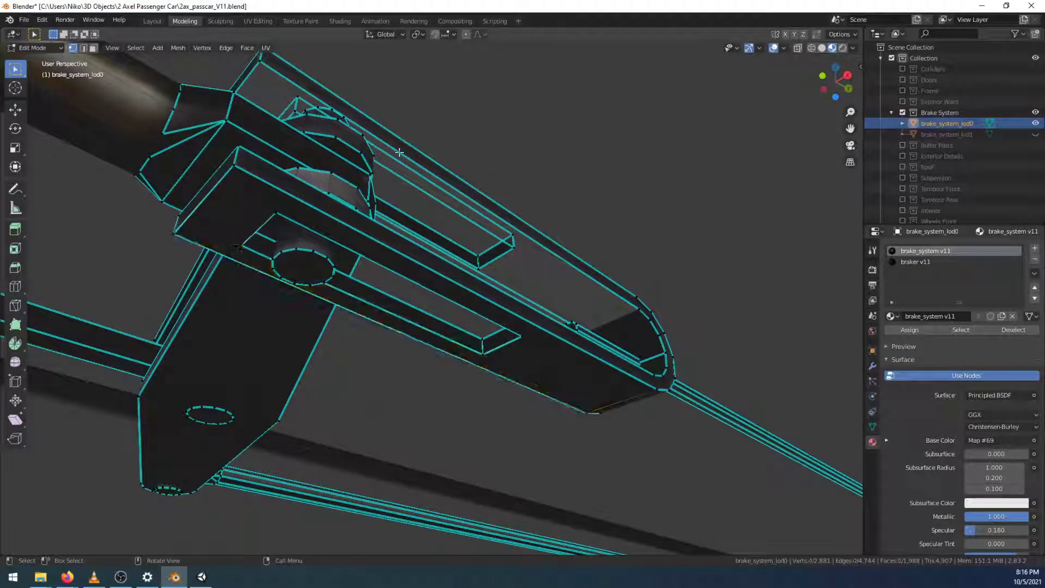
# Fill the inner surface of the fork's upper arm along the slot's near side and between the slot and the curved tip
pyautogui.keyDown('shift'); pyautogui.click(294, 111); pyautogui.keyUp('shift')
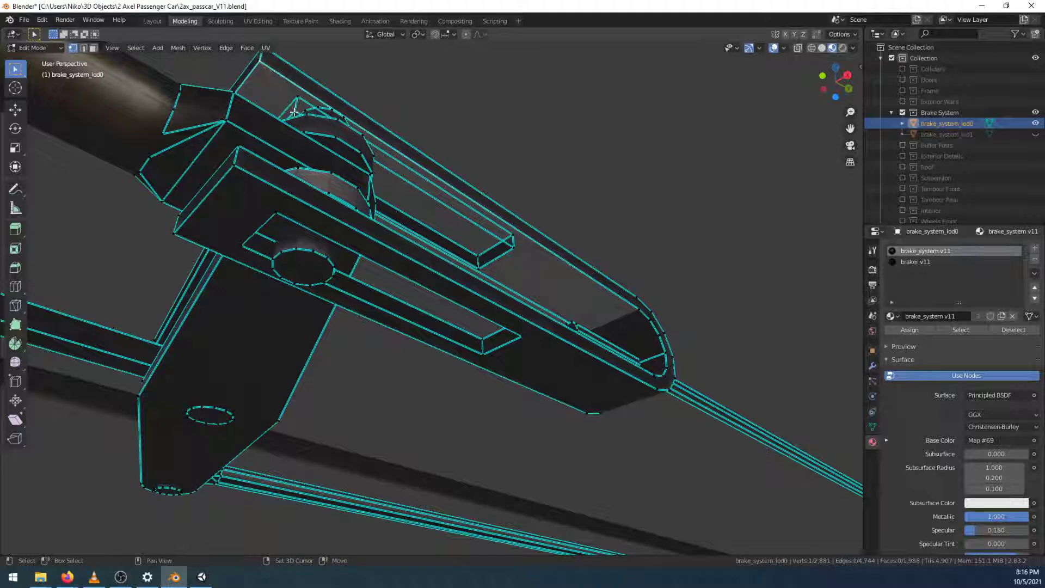
pyautogui.moveTo(590, 313); pyautogui.dragTo(587, 302, button='middle')
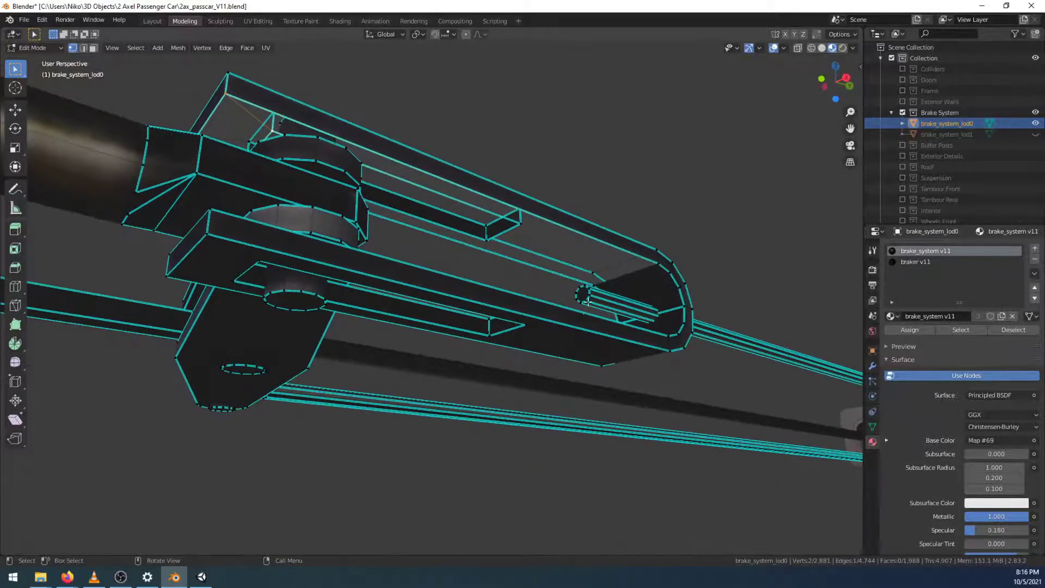
pyautogui.keyDown('shift'); pyautogui.click(521, 226); pyautogui.keyUp('shift')
pyautogui.keyDown('shift'); pyautogui.click(656, 264); pyautogui.keyUp('shift')
pyautogui.press('f')
pyautogui.click(657, 264)
pyautogui.keyDown('shift'); pyautogui.click(483, 246); pyautogui.keyUp('shift')
pyautogui.keyDown('shift'); pyautogui.click(585, 285); pyautogui.keyUp('shift')
pyautogui.press('f')
# Fill the inner surface of the fork's upper arm along the slot's far side and at the arm's open end
pyautogui.click(596, 285)
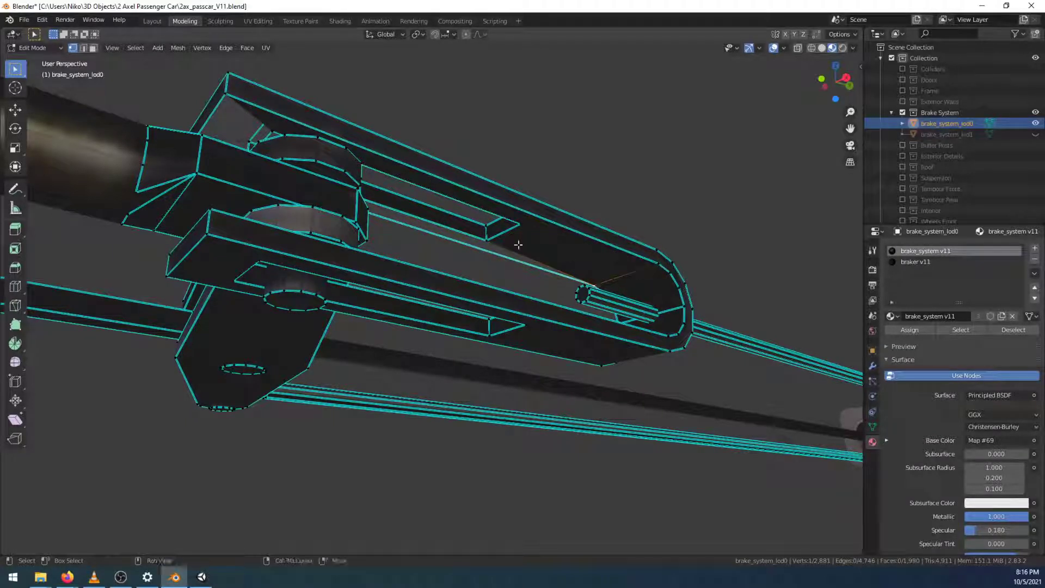
pyautogui.keyDown('shift'); pyautogui.click(489, 239); pyautogui.keyUp('shift')
pyautogui.moveTo(433, 250); pyautogui.dragTo(228, 203, button='middle')
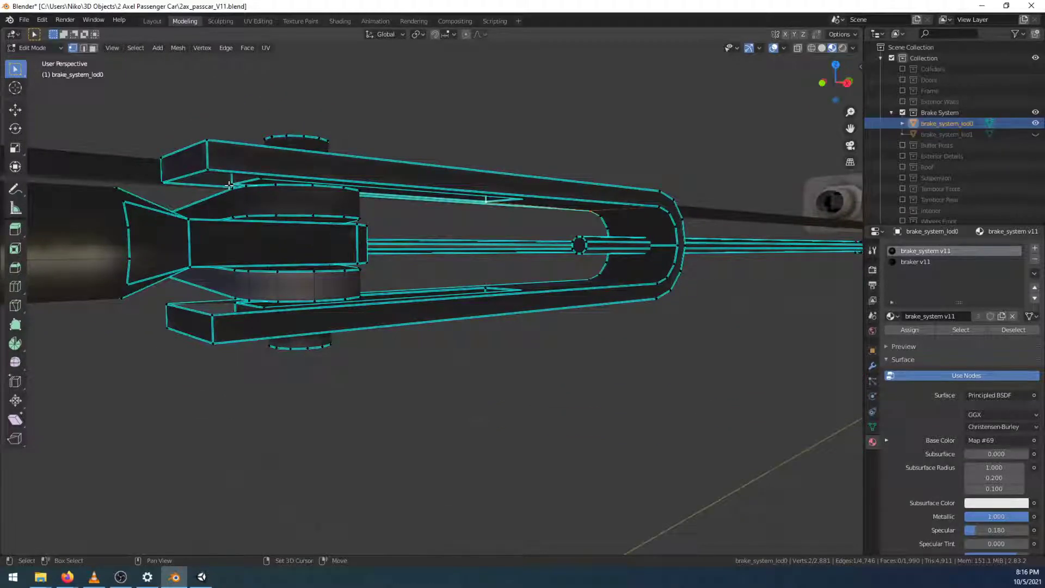
pyautogui.press('f')
pyautogui.click(233, 186)
pyautogui.moveTo(209, 196); pyautogui.dragTo(211, 185, button='middle')
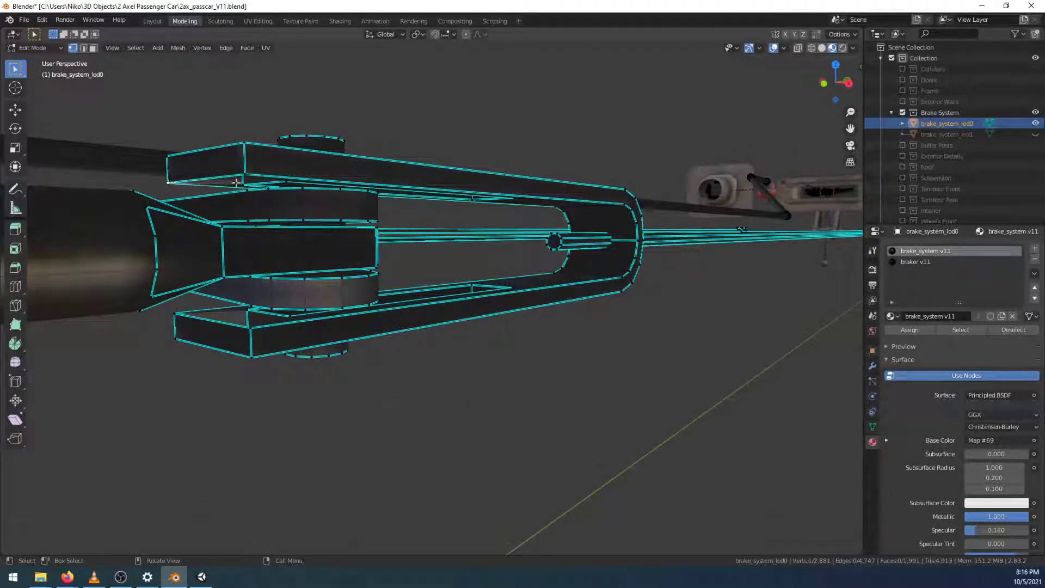
pyautogui.keyDown('shift'); pyautogui.click(265, 185); pyautogui.keyUp('shift')
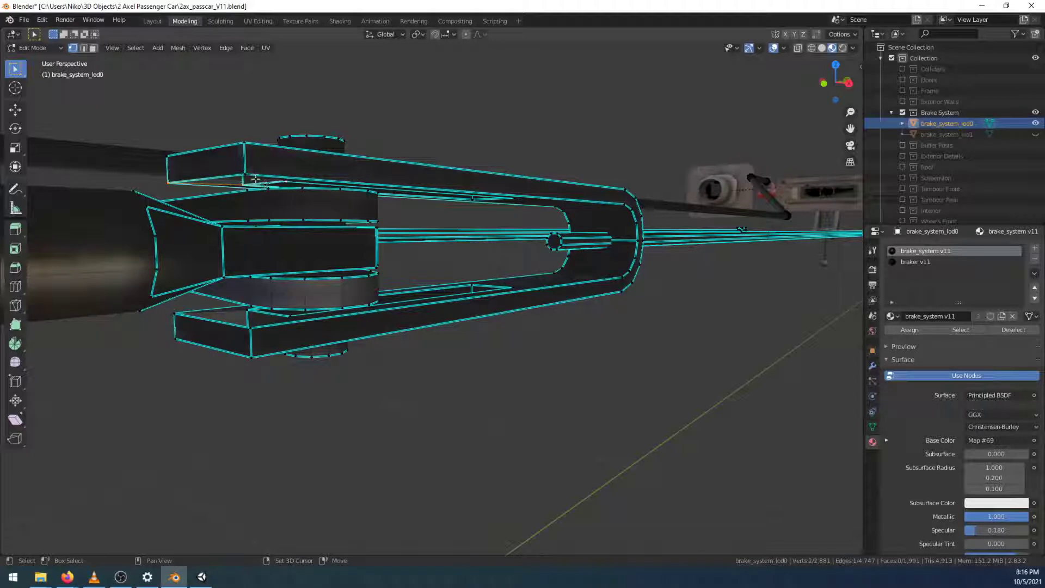
pyautogui.press('f')
pyautogui.hotkey('alt', 'a')
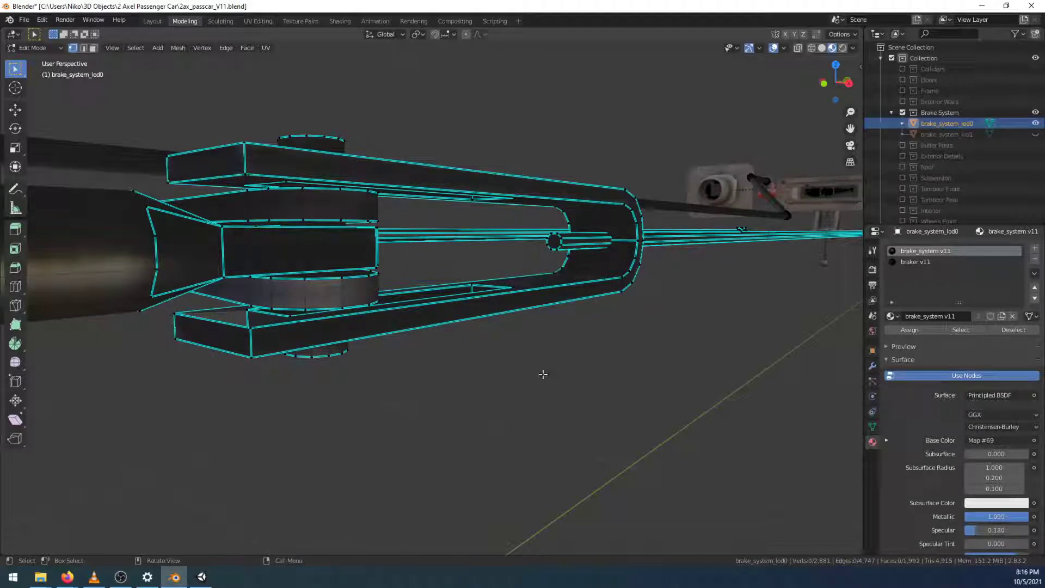
# In face selection mode, select the four faces around the slot on top of the fork's upper arm
pyautogui.moveTo(598, 303); pyautogui.dragTo(257, 333, button='middle')
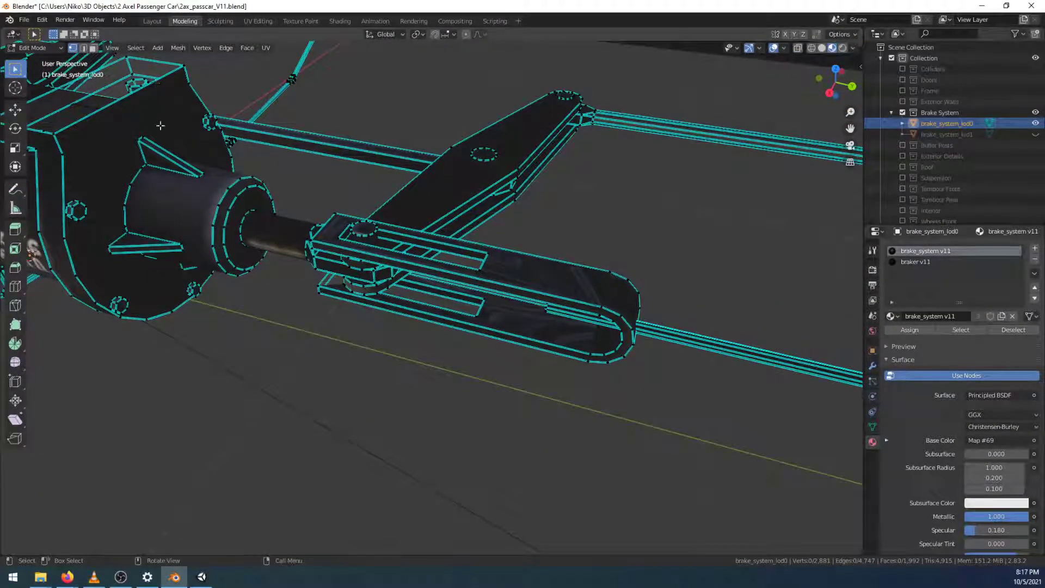
pyautogui.press('3')
pyautogui.click(553, 287)
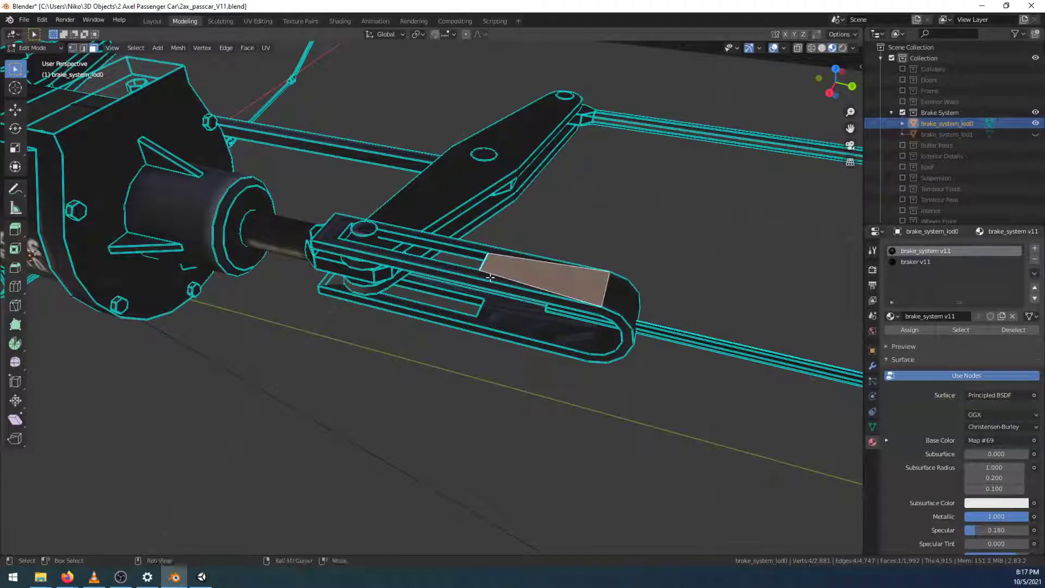
pyautogui.keyDown('shift'); pyautogui.click(414, 251); pyautogui.keyUp('shift')
pyautogui.keyDown('shift'); pyautogui.click(333, 230); pyautogui.keyUp('shift')
pyautogui.keyDown('shift'); pyautogui.click(357, 219); pyautogui.keyUp('shift')
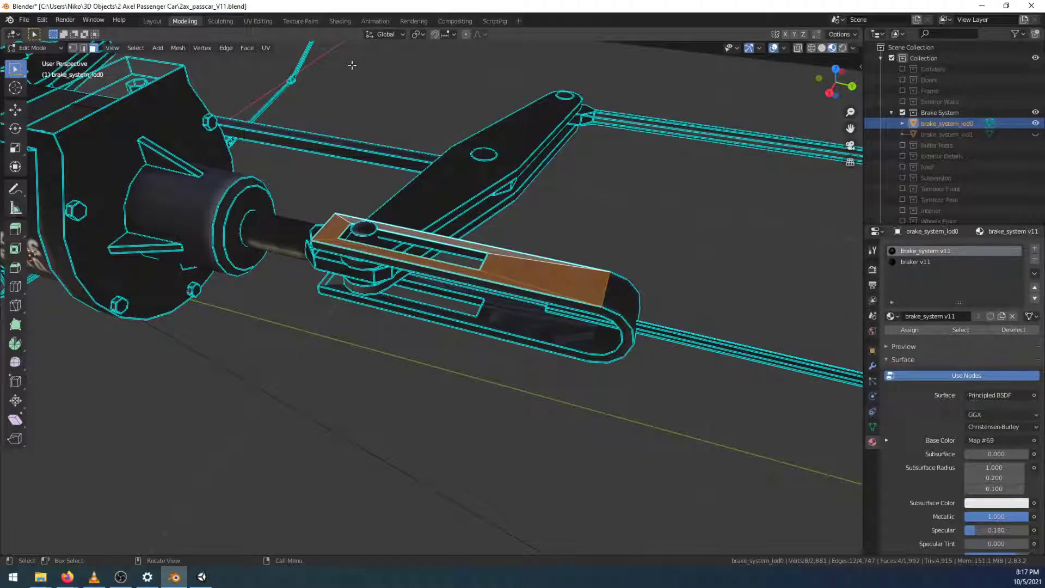
# Switch to the UV Editing workspace and add the slot's inner side wall to the selected upper arm faces as a UV reference
pyautogui.click(260, 21)
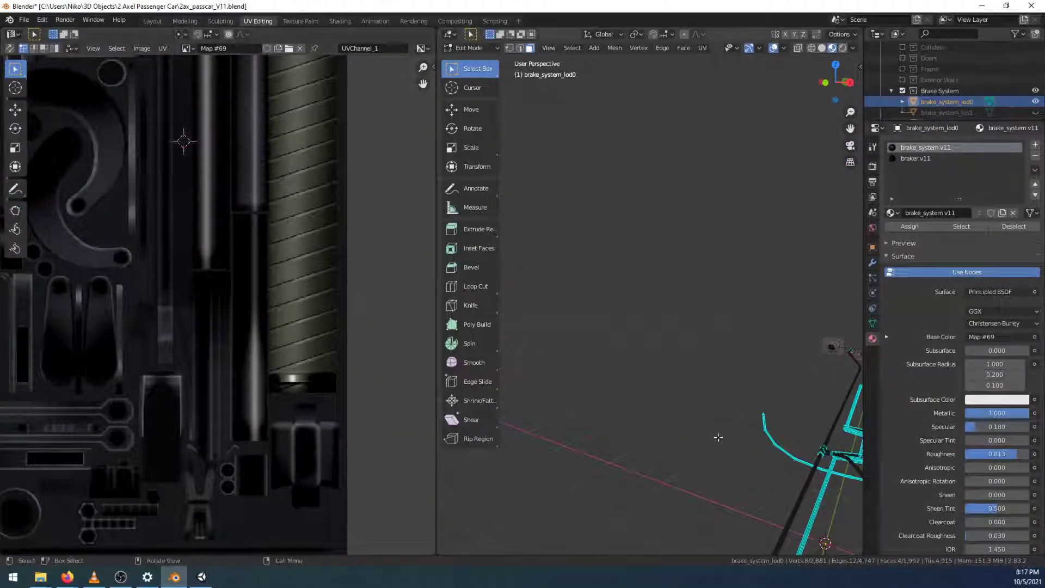
pyautogui.moveTo(726, 446); pyautogui.dragTo(727, 447, button='middle')
pyautogui.moveTo(690, 378); pyautogui.dragTo(691, 462, button='middle')
pyautogui.keyDown('shift'); pyautogui.moveTo(633, 80); pyautogui.dragTo(650, 348, button='middle'); pyautogui.keyUp('shift')
pyautogui.scroll(6, 718, 389)
pyautogui.scroll(-3, 240, 294)
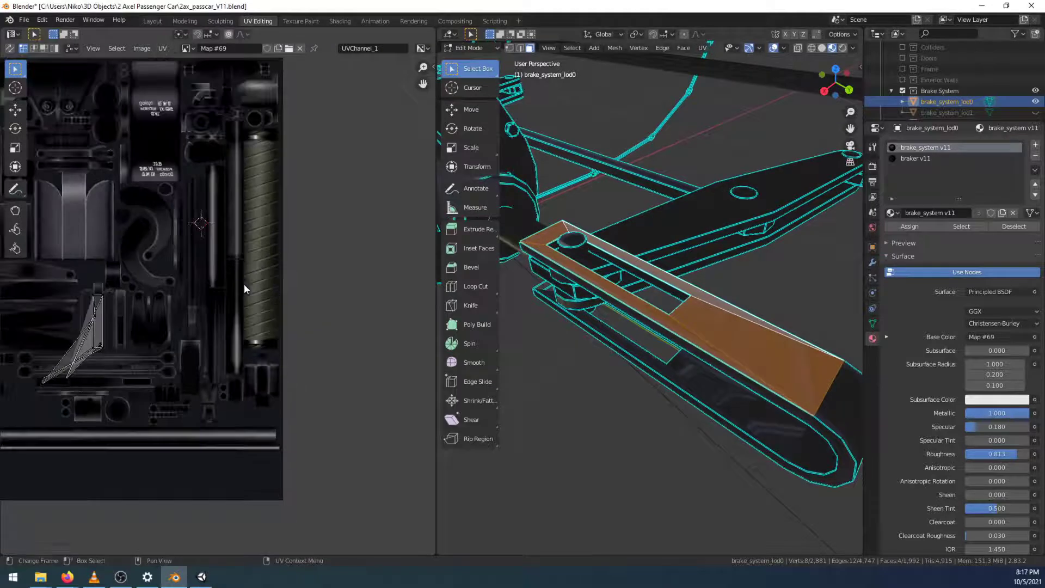
pyautogui.moveTo(89, 368); pyautogui.dragTo(266, 359, button='middle')
pyautogui.scroll(4, 289, 354)
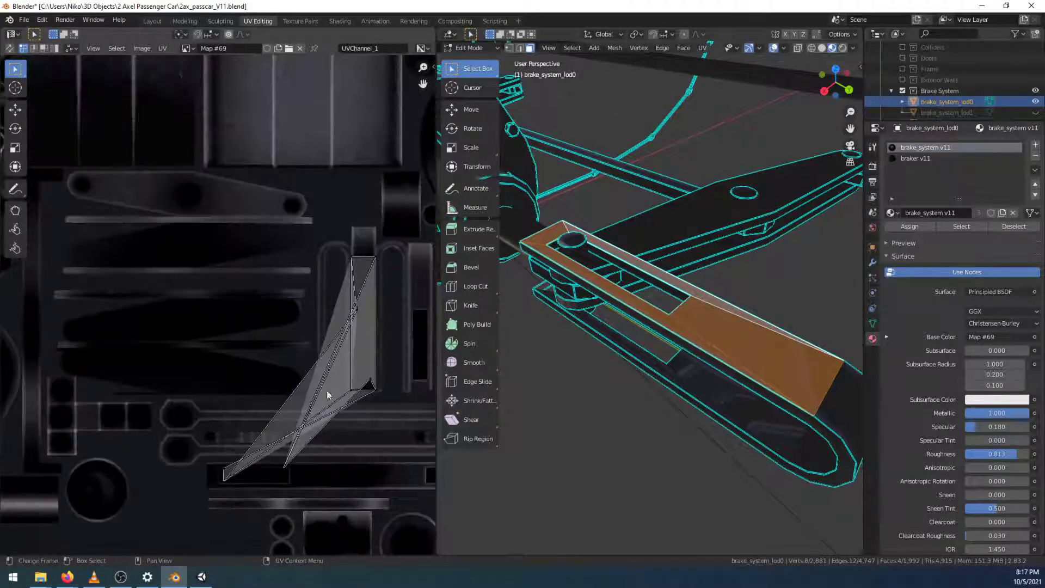
pyautogui.moveTo(360, 417); pyautogui.dragTo(303, 389, button='middle')
pyautogui.scroll(4, 222, 388)
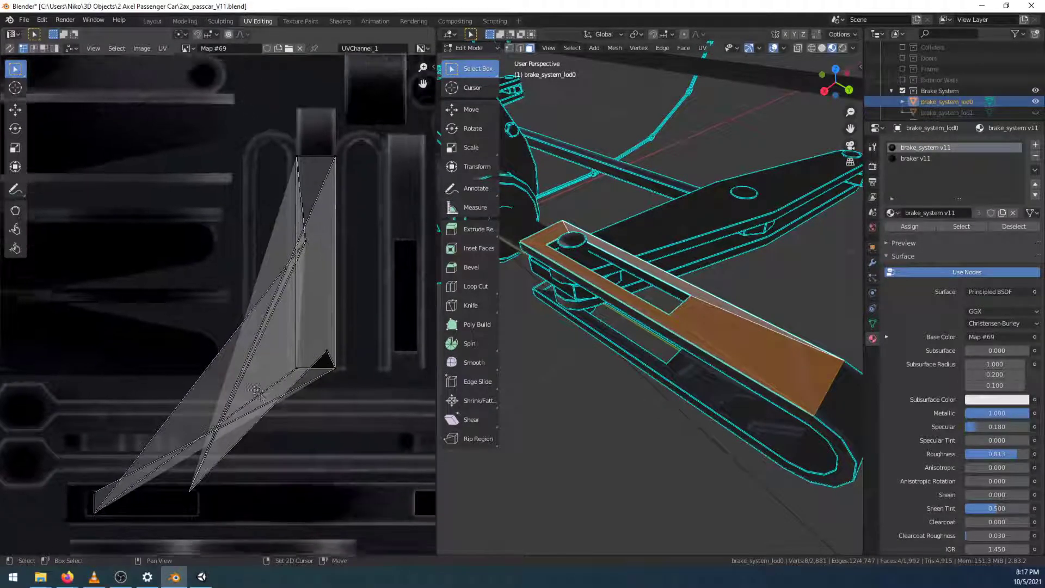
pyautogui.scroll(-1, 235, 388)
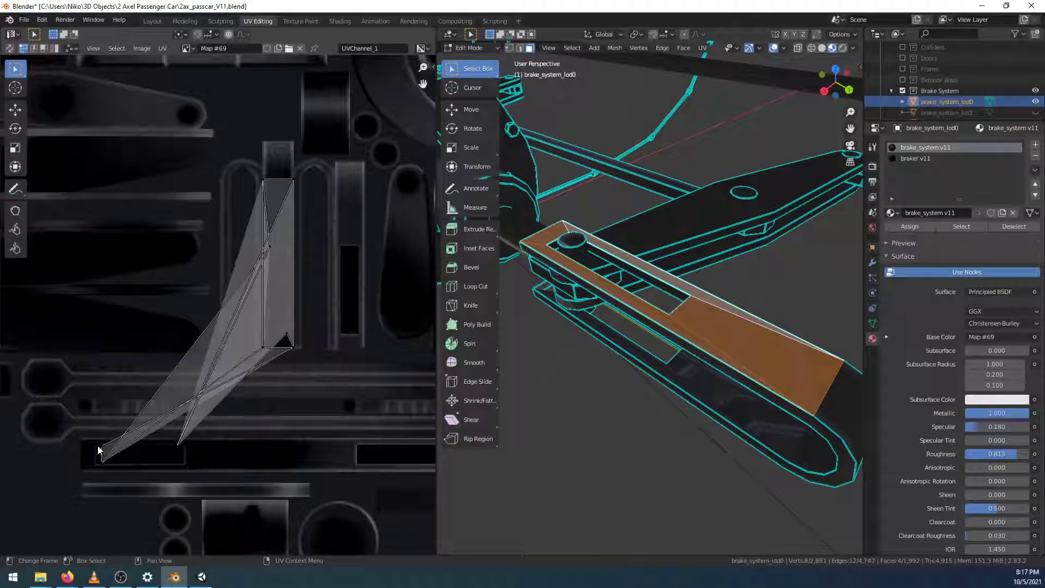
pyautogui.keyDown('shift'); pyautogui.click(645, 276); pyautogui.keyUp('shift')
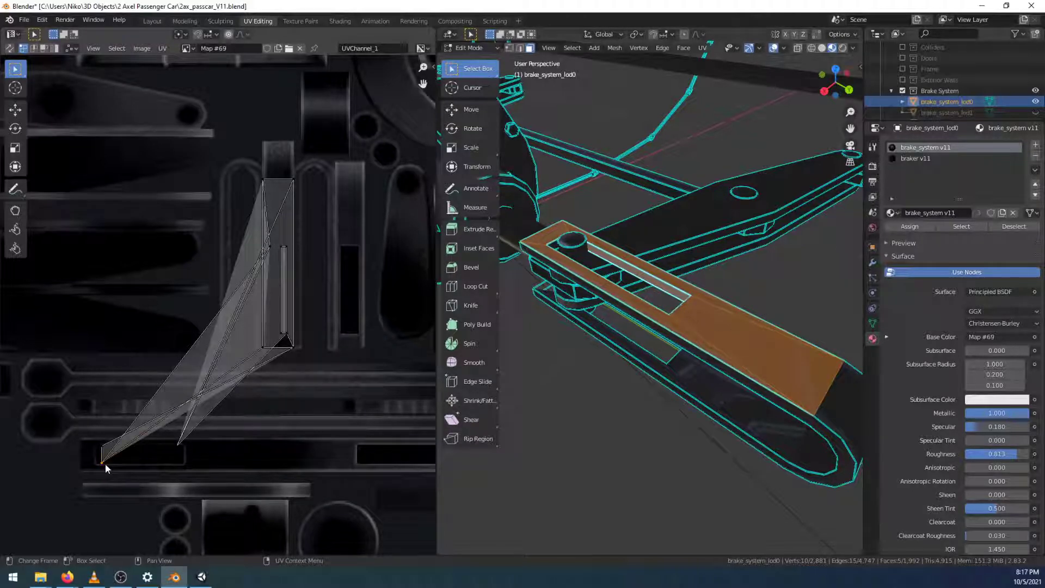
# Move the two stray UV corners of the arm's tip-side face beneath the slotted strip on the texture
pyautogui.press('g')
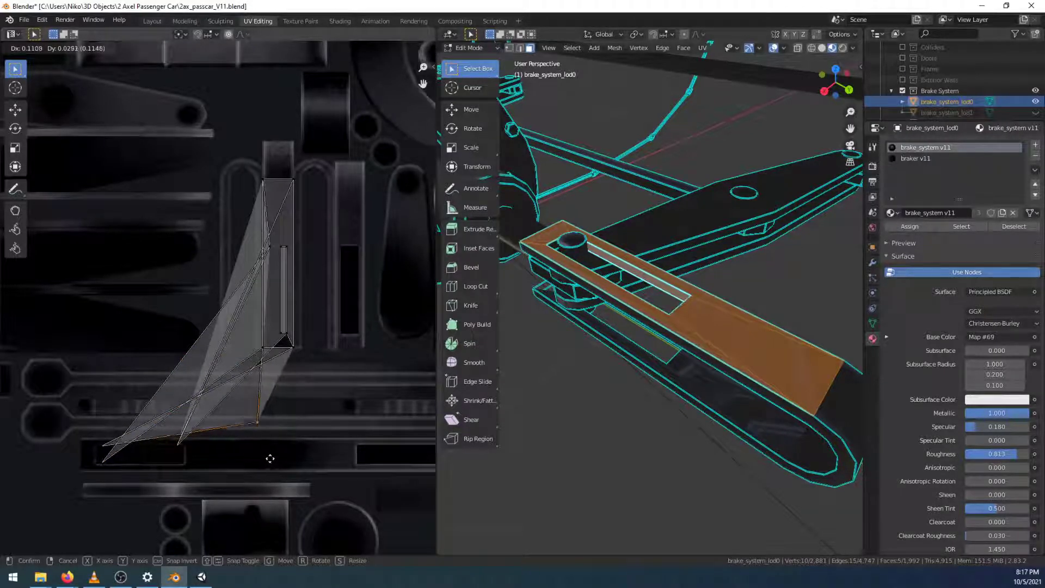
pyautogui.click(270, 460)
pyautogui.press('g')
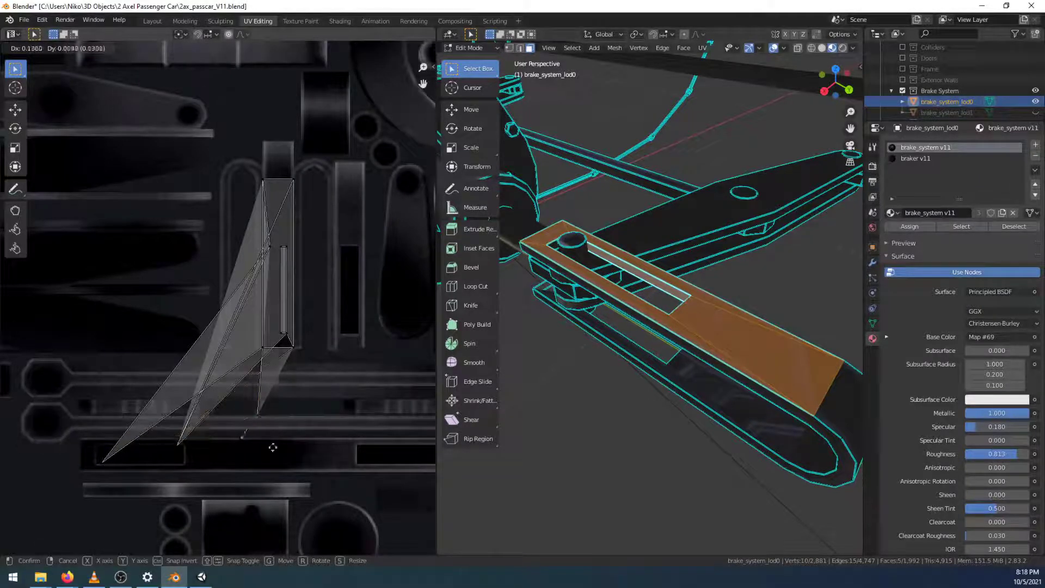
pyautogui.click(308, 420)
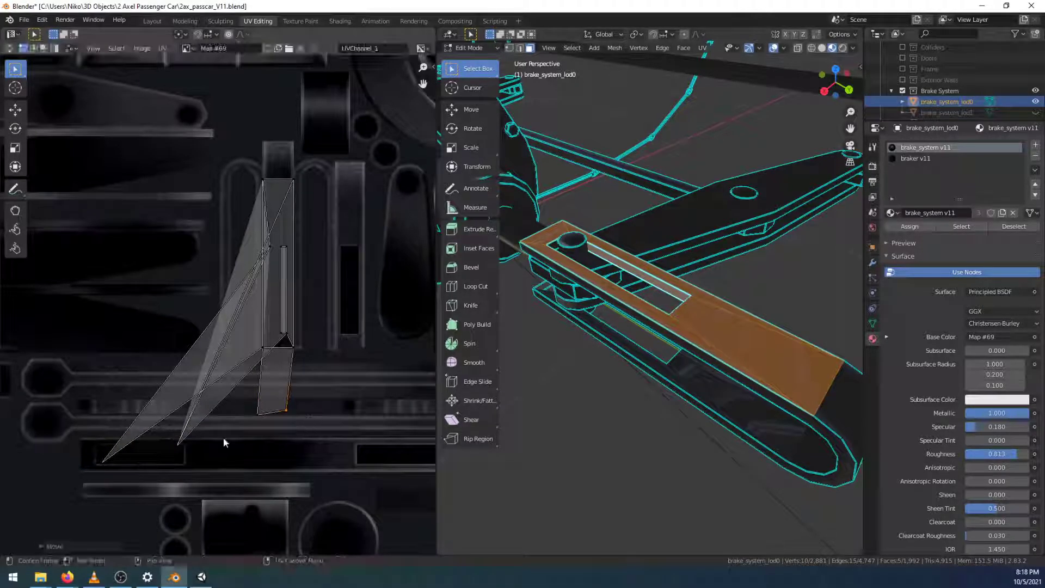
# Move the remaining stray UV vertices of the upper arm faces to the corners of the slot on the texture
pyautogui.click(183, 443)
pyautogui.press('g')
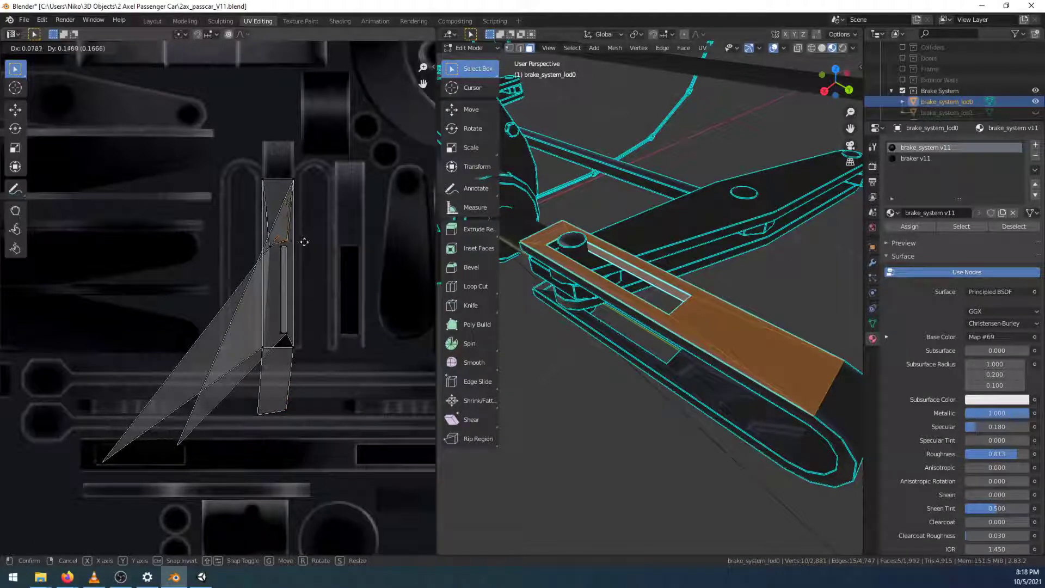
pyautogui.click(305, 247)
pyautogui.click(102, 465)
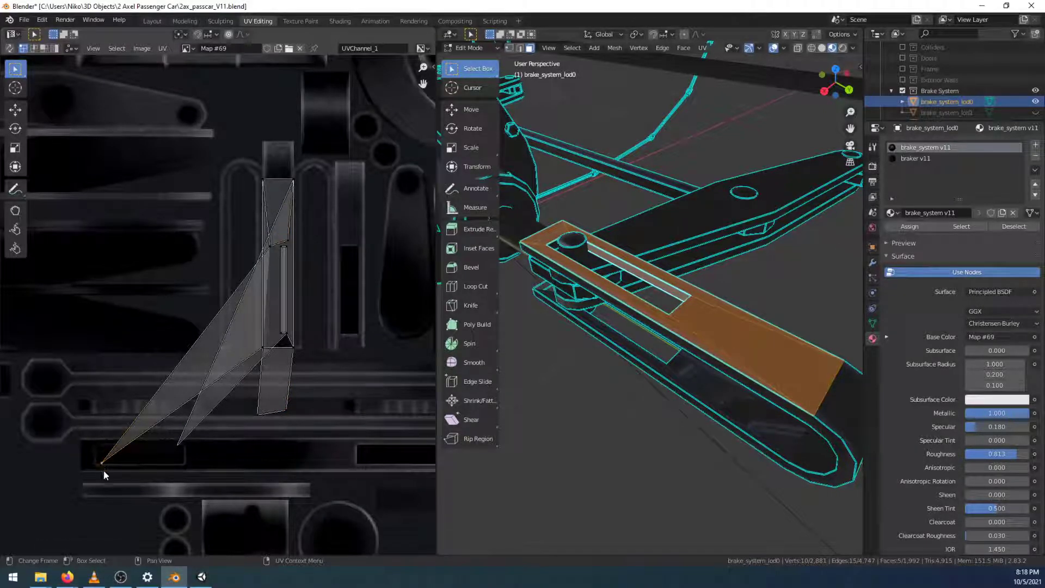
pyautogui.press('g')
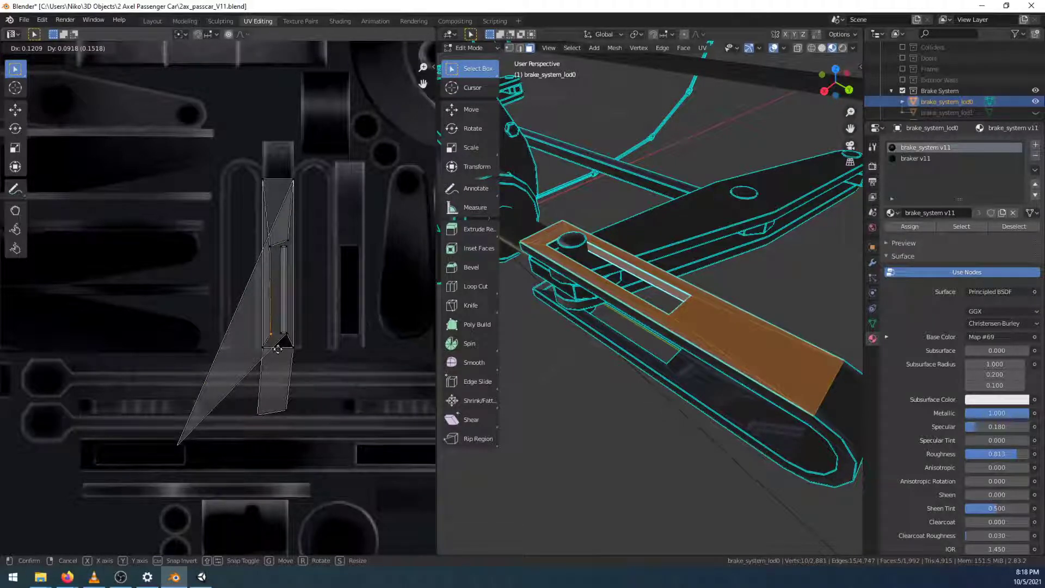
pyautogui.click(276, 347)
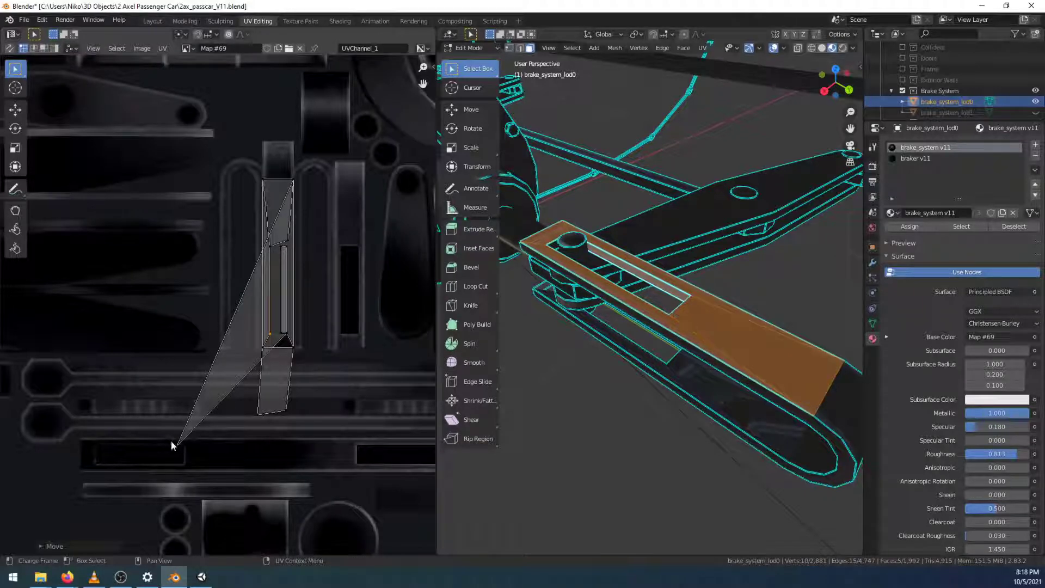
pyautogui.press('g')
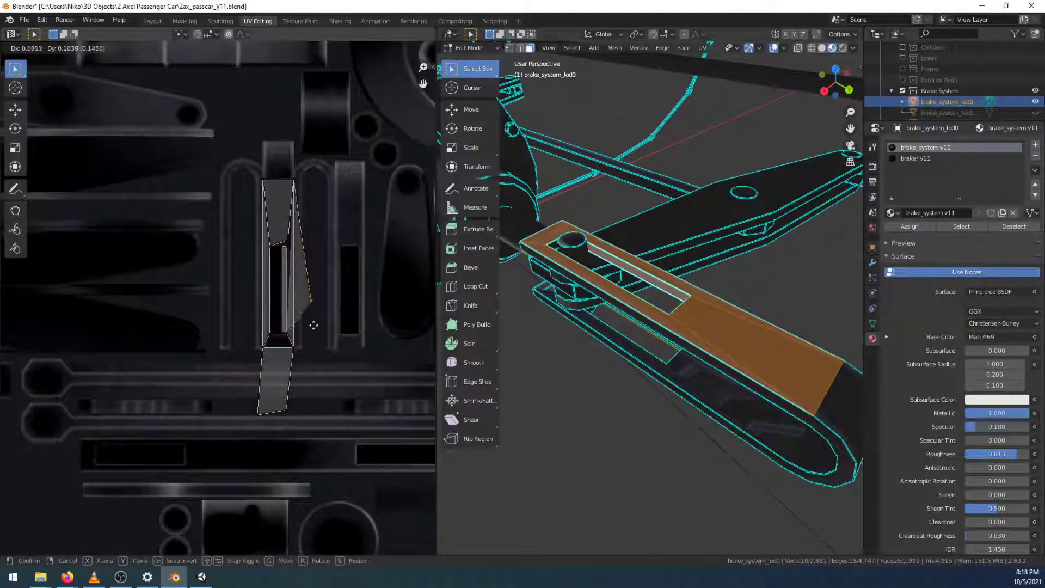
pyautogui.click(297, 274)
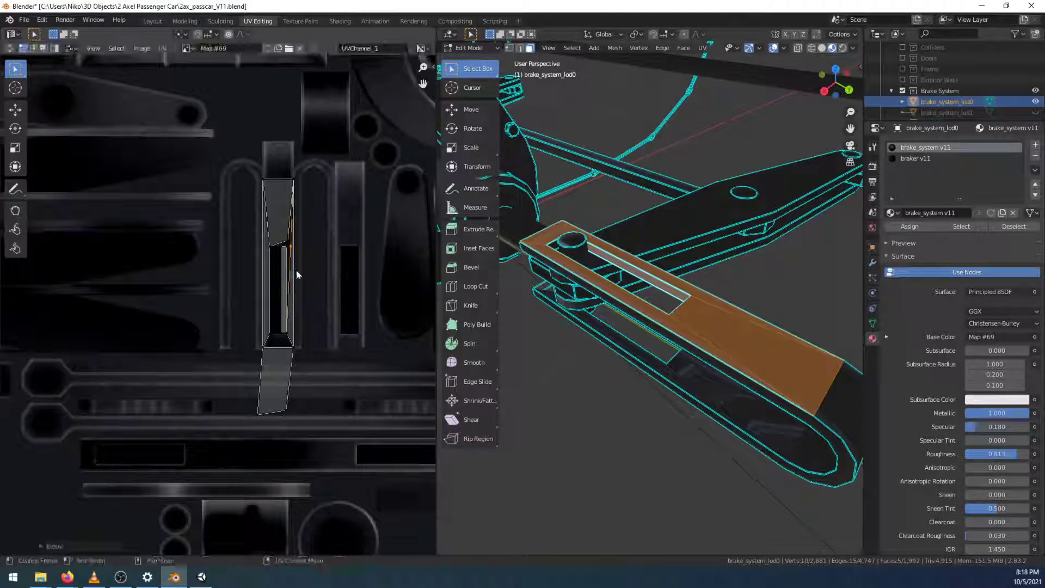
# Align the UV vertices at the slot's upper end with the corners of the dark slot and the side wall's UVs
pyautogui.scroll(4, 353, 253)
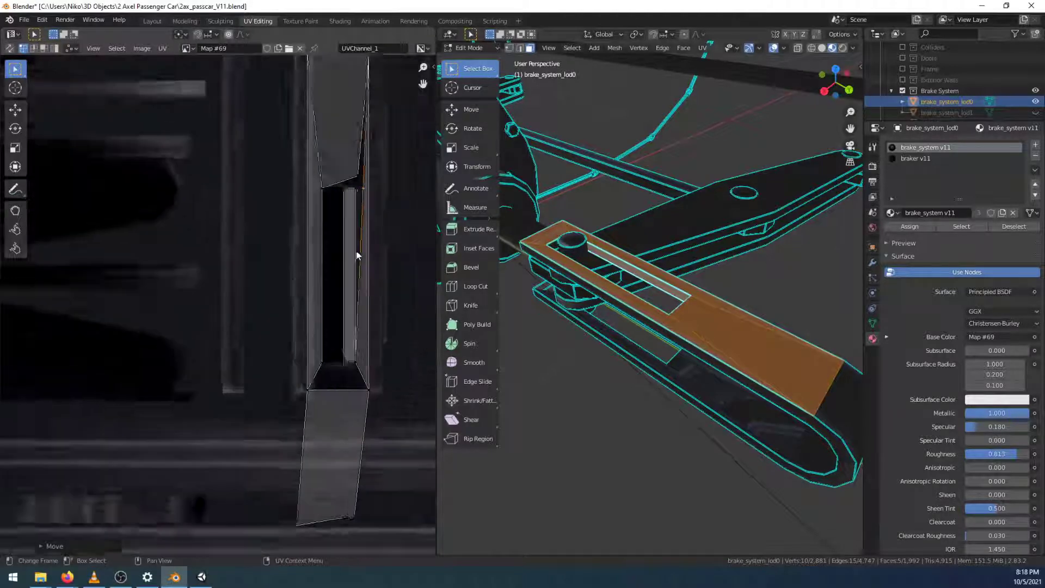
pyautogui.scroll(-3, 365, 241)
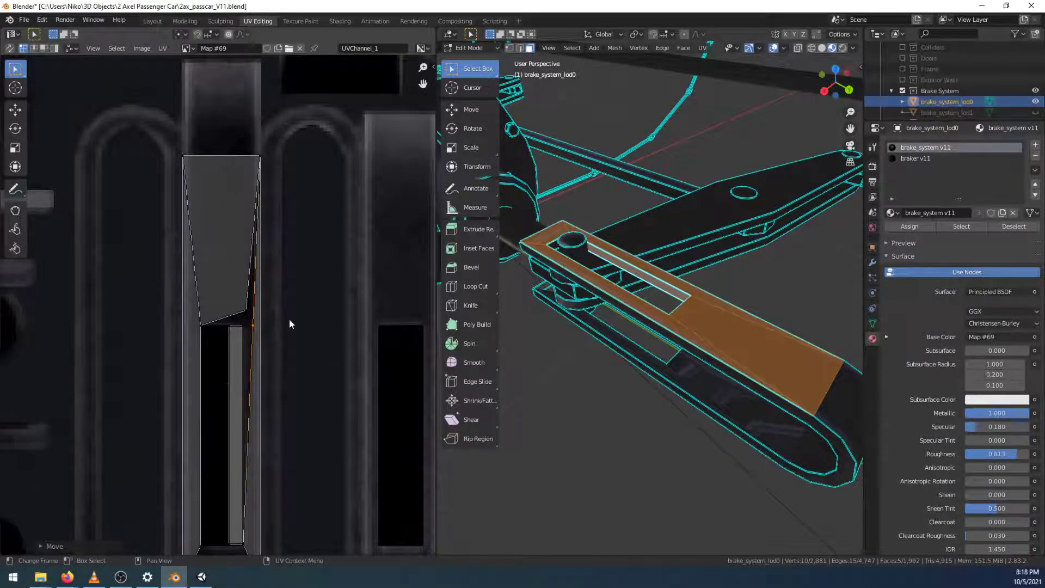
pyautogui.scroll(4, 295, 314)
pyautogui.moveTo(289, 360); pyautogui.dragTo(285, 321, button='middle')
pyautogui.scroll(3, 305, 323)
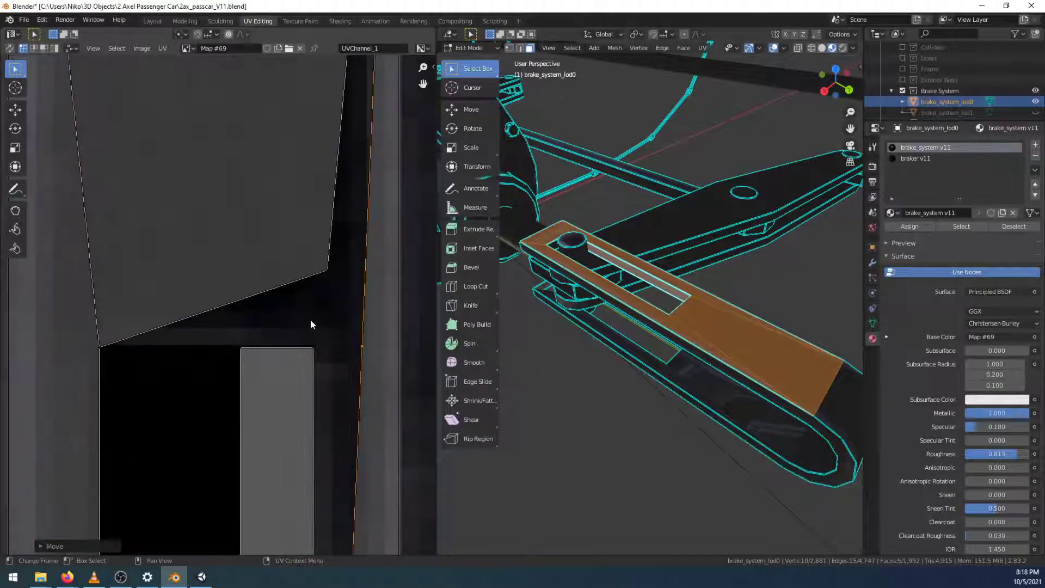
pyautogui.press('g')
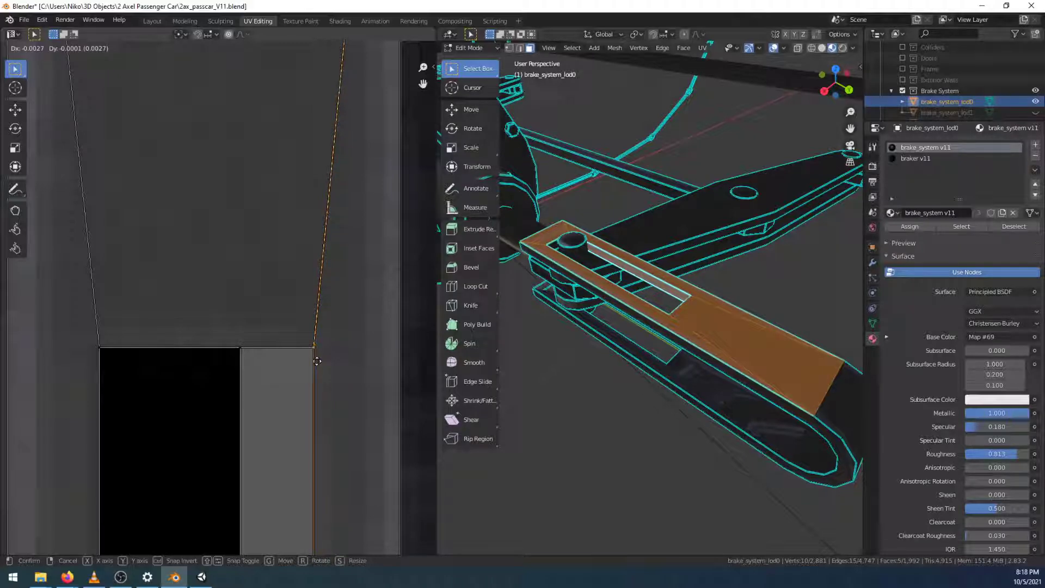
pyautogui.click(316, 361)
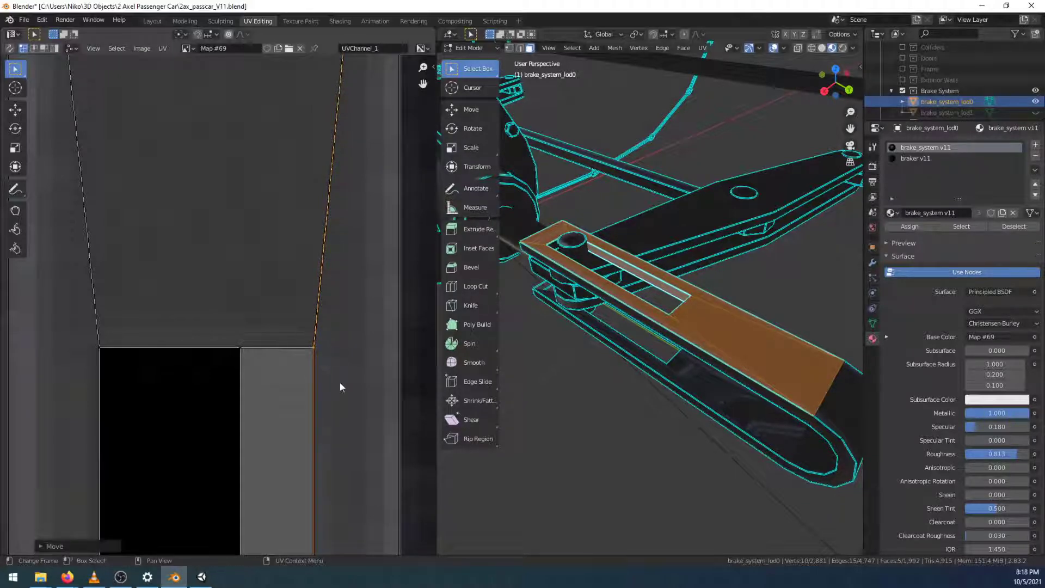
pyautogui.scroll(-8, 190, 406)
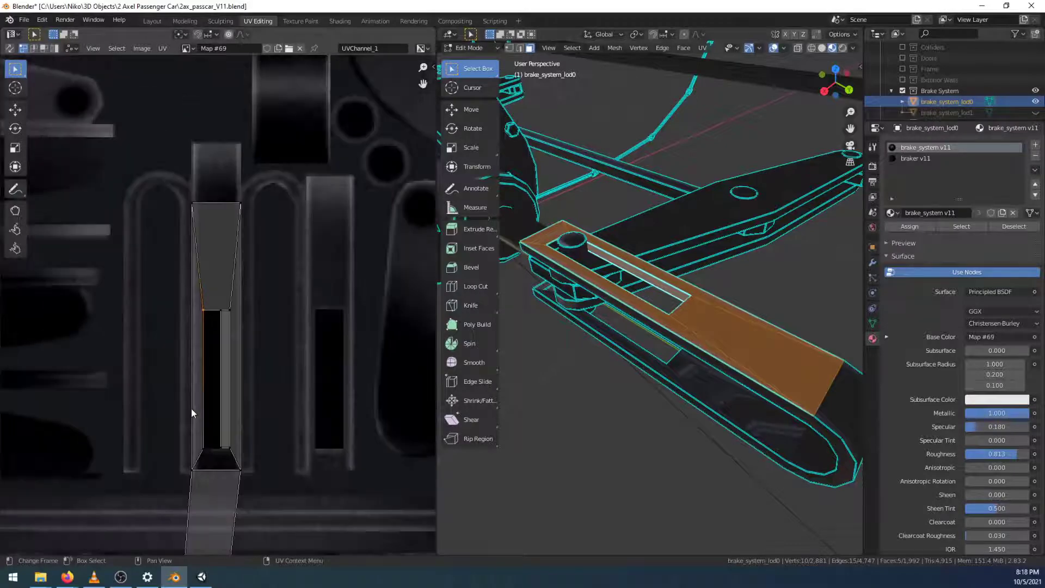
# Switch the 3D view to wireframe shading with the fork's slotted upper arm seen from its other side
pyautogui.moveTo(257, 508); pyautogui.dragTo(315, 291, button='middle')
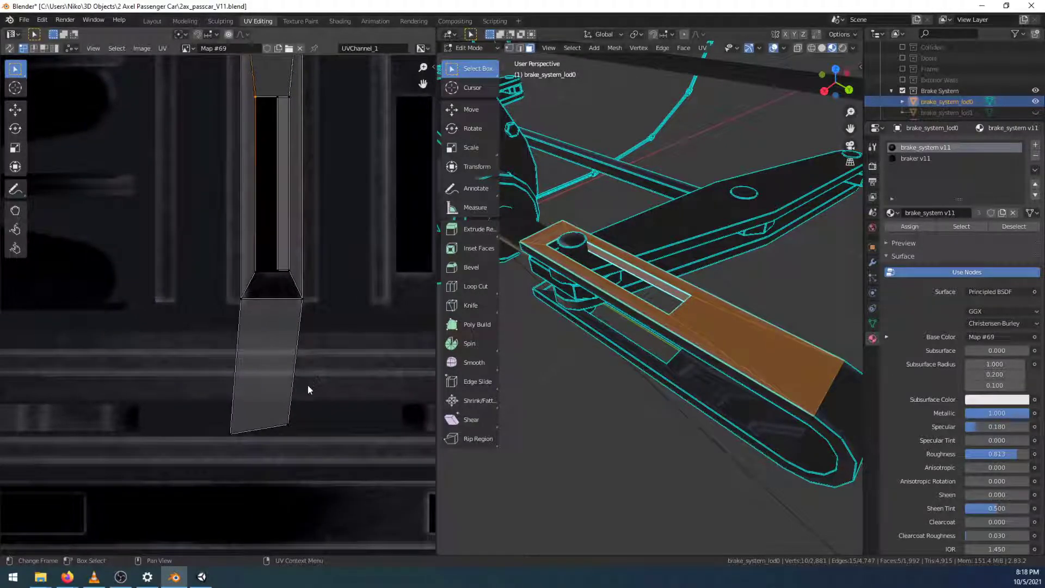
pyautogui.moveTo(598, 315); pyautogui.dragTo(620, 256, button='middle')
pyautogui.press('z')
pyautogui.click(610, 247)
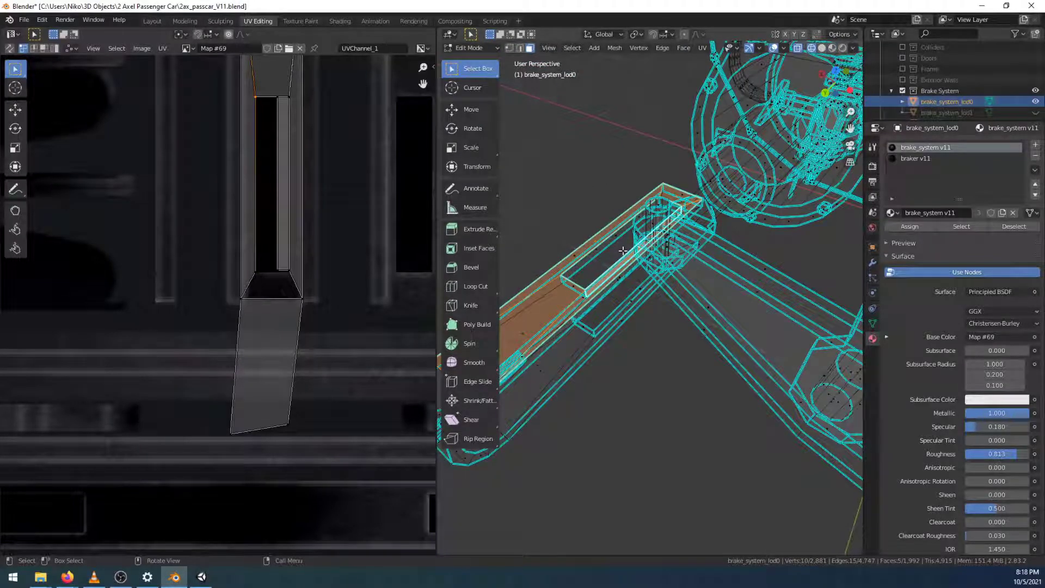
# Return the 3D view to Material Preview shading and add the slot's remaining side wall face to the selection
pyautogui.press('z')
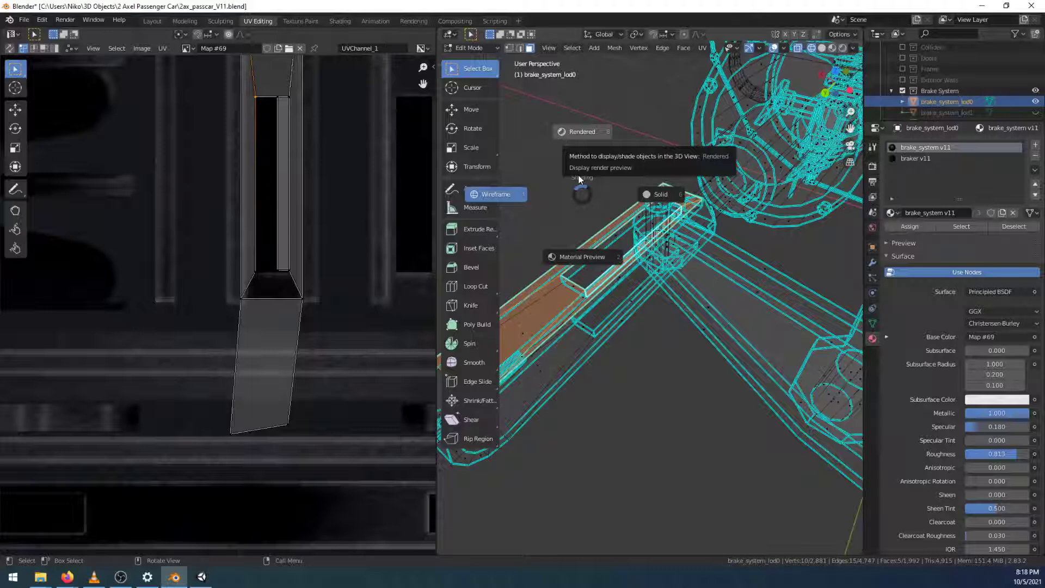
pyautogui.click(579, 229)
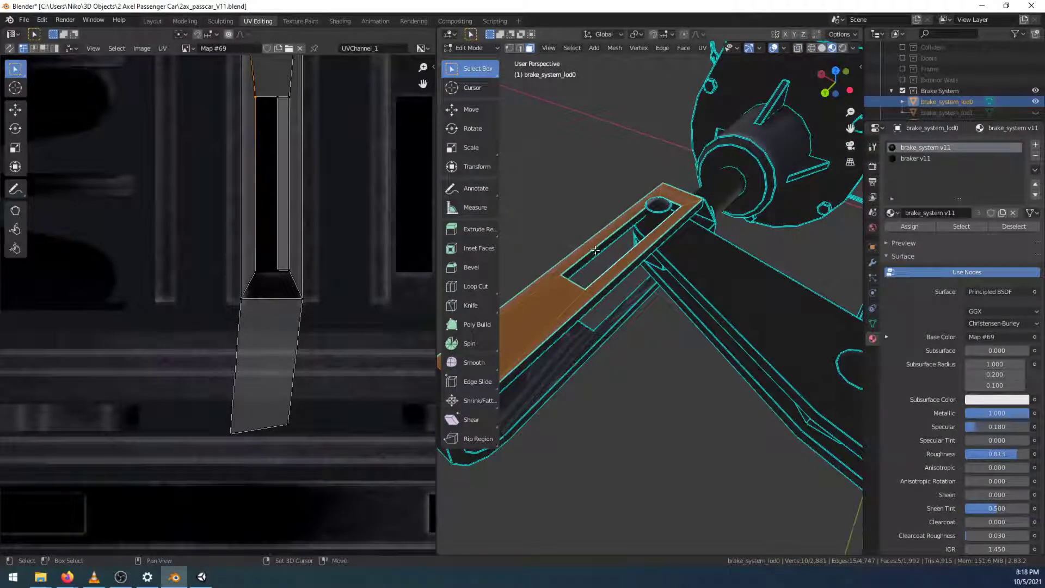
pyautogui.keyDown('shift'); pyautogui.click(595, 249); pyautogui.keyUp('shift')
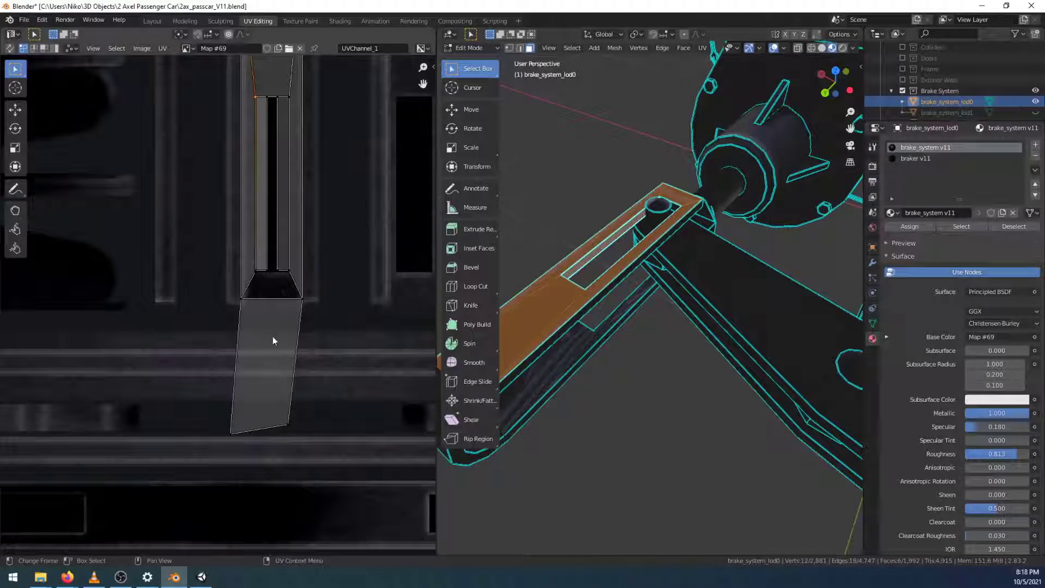
# Move the two stray lower UV corners of the slot's end face up to just beneath the slot on the texture
pyautogui.scroll(1, 265, 332)
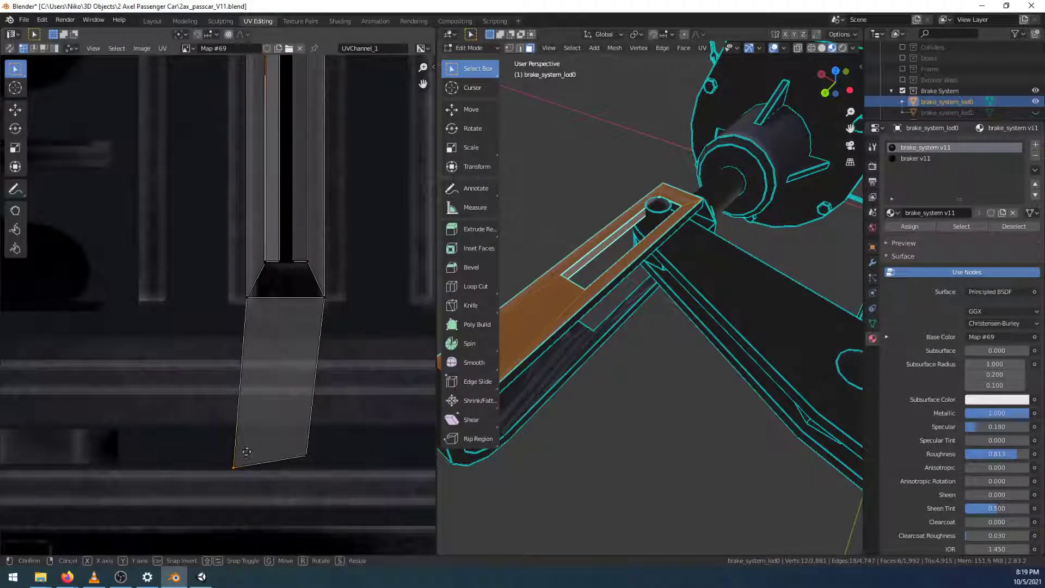
pyautogui.press('g')
pyautogui.click(278, 270)
pyautogui.click(306, 454)
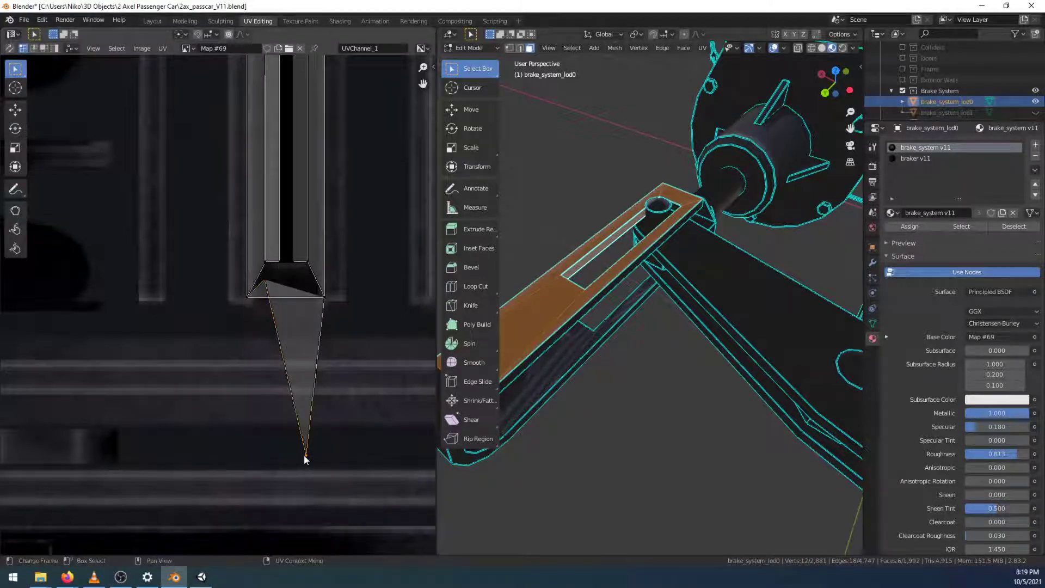
pyautogui.press('g')
pyautogui.click(327, 230)
pyautogui.scroll(4, 328, 251)
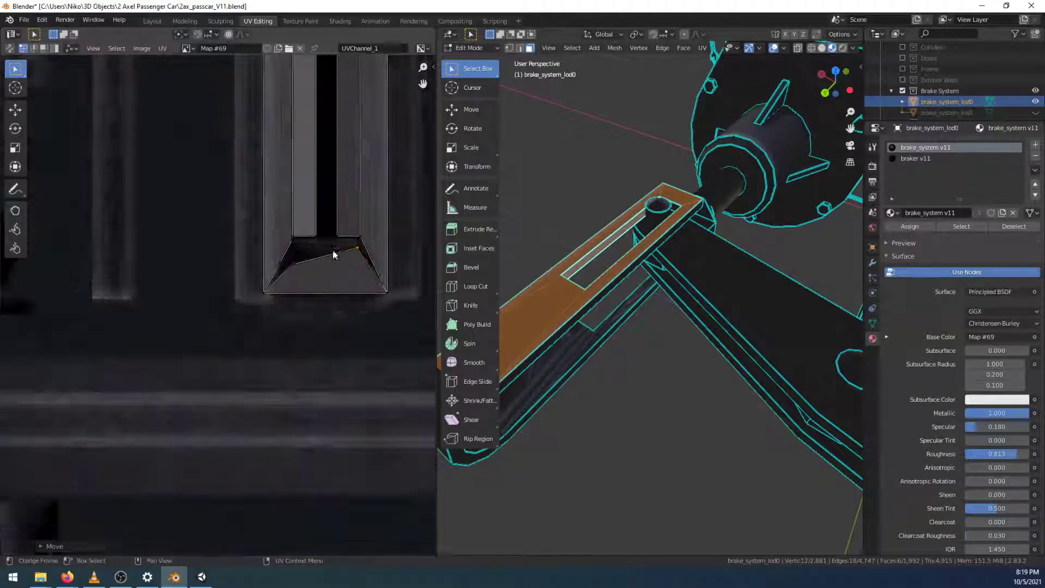
# Align the end face's two upper UV corners with the corners at the slot's lower end
pyautogui.moveTo(326, 249); pyautogui.dragTo(42, 389, button='middle')
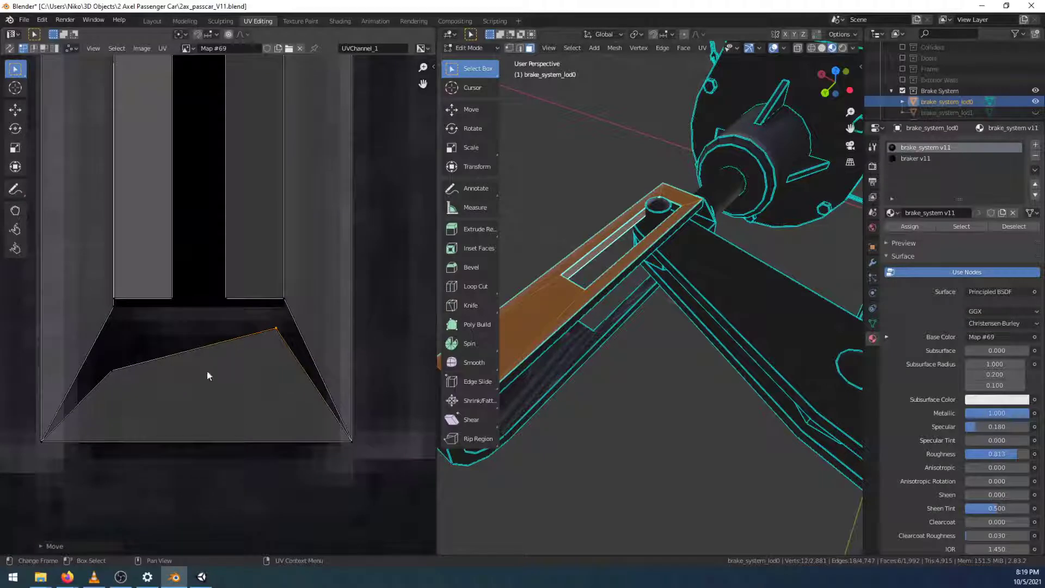
pyautogui.press('g')
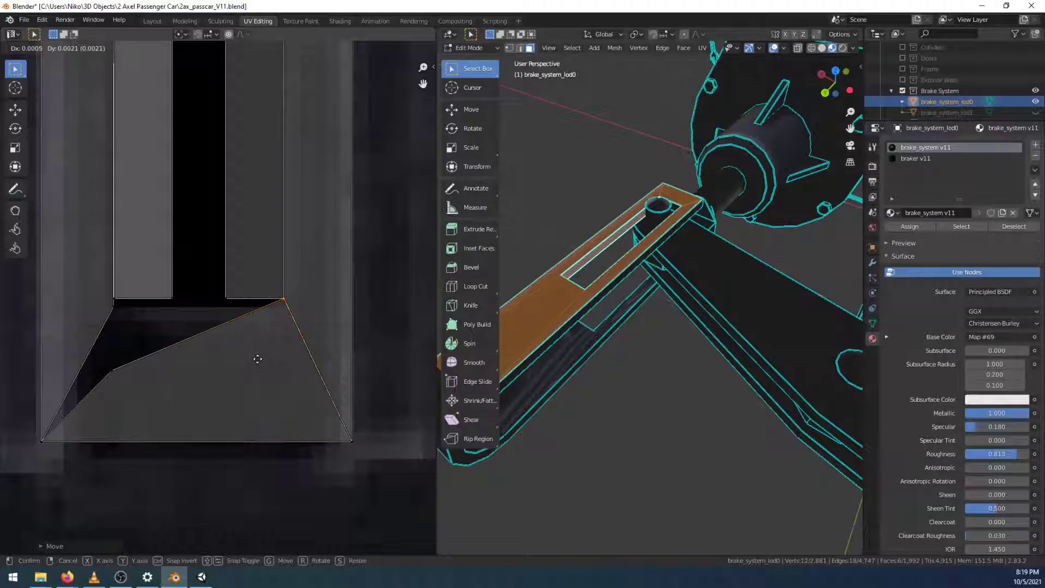
pyautogui.click(258, 359)
pyautogui.keyDown('shift'); pyautogui.click(121, 311); pyautogui.keyUp('shift')
pyautogui.press('g')
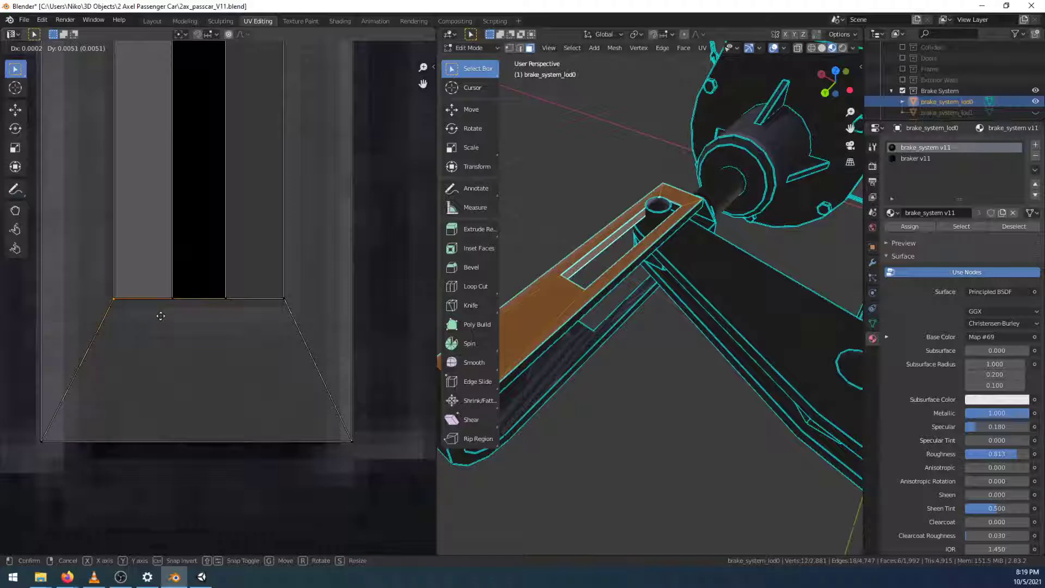
pyautogui.click(160, 316)
pyautogui.click(248, 513)
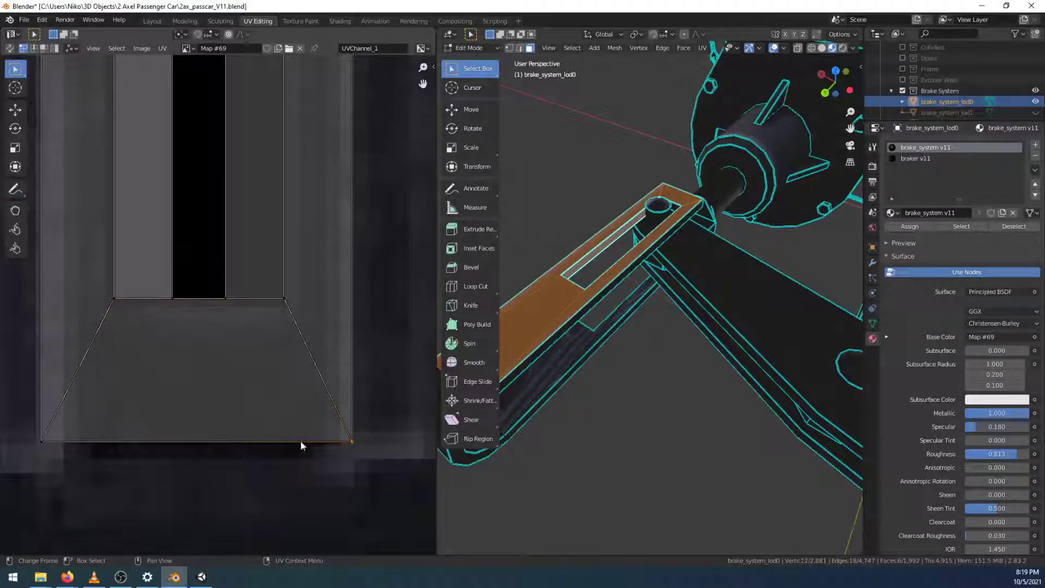
pyautogui.scroll(-3, 700, 345)
# Inspect the fork's slotted arms in the Layout workspace and save the Blender file
pyautogui.click(153, 21)
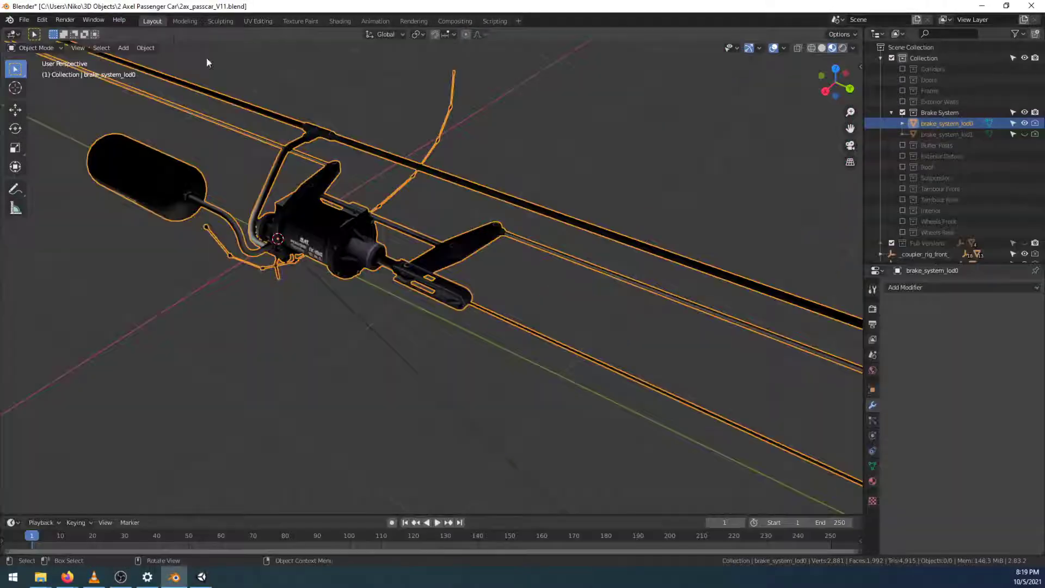
pyautogui.scroll(8, 491, 317)
pyautogui.moveTo(580, 322); pyautogui.dragTo(425, 230, button='middle')
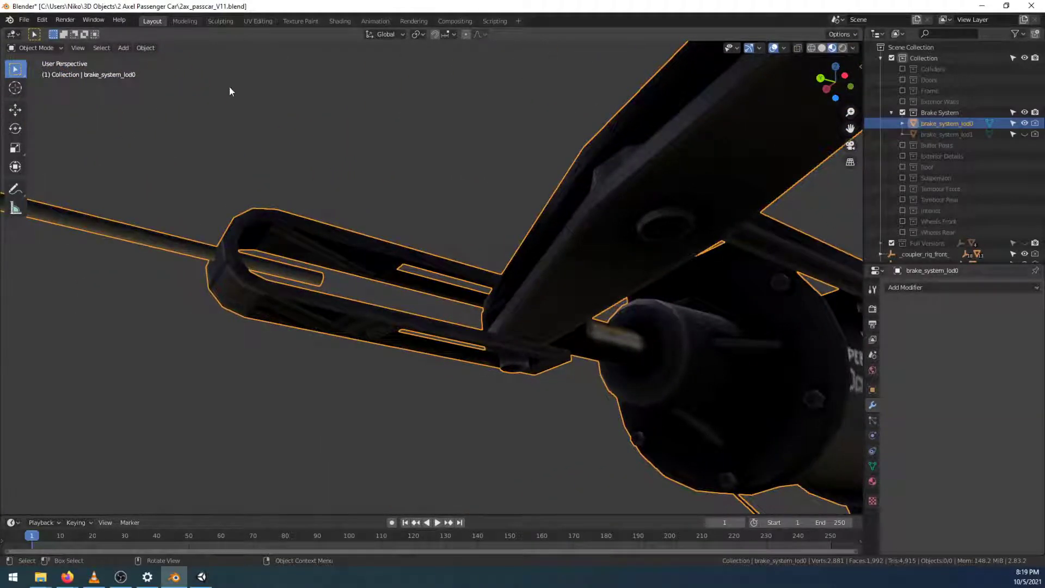
pyautogui.hotkey('ctrl', 's')
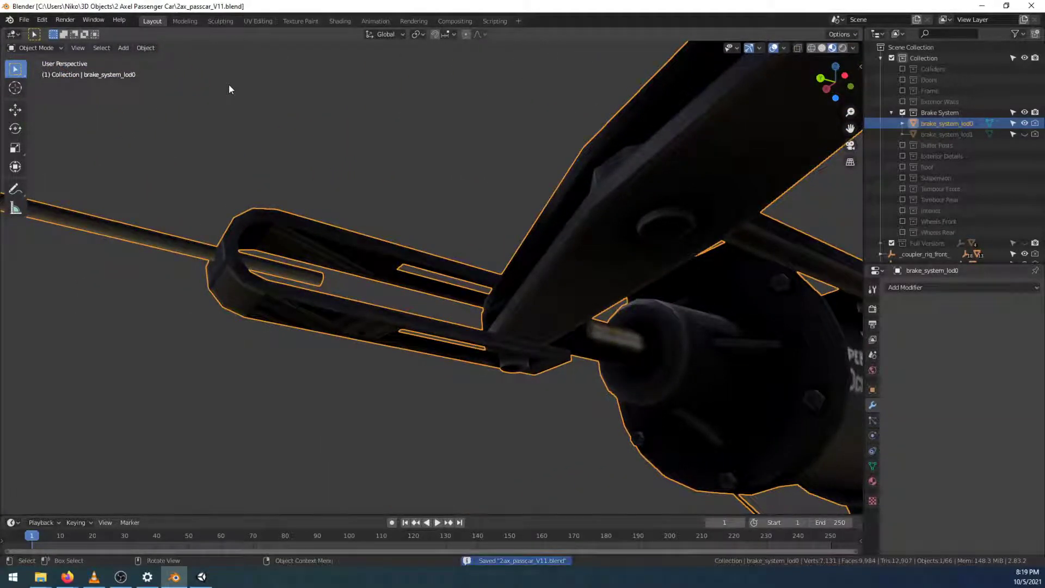
# Return to the UV Editing workspace and select the inner faces around the slot of the fork's arm
pyautogui.click(259, 20)
pyautogui.moveTo(645, 389); pyautogui.dragTo(604, 269, button='middle')
pyautogui.click(604, 268)
pyautogui.keyDown('shift'); pyautogui.click(601, 277); pyautogui.keyUp('shift')
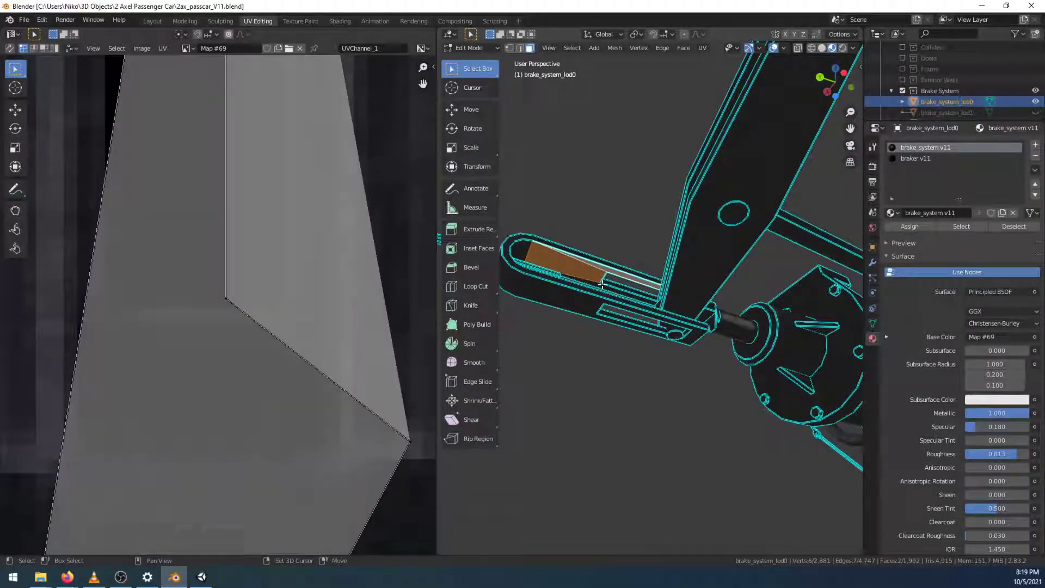
pyautogui.keyDown('shift'); pyautogui.click(605, 286); pyautogui.keyUp('shift')
pyautogui.moveTo(647, 318)
pyautogui.mouseDown(button='middle')
pyautogui.moveTo(612, 326)
pyautogui.moveTo(644, 329)
pyautogui.mouseUp(button='middle')
pyautogui.keyDown('shift'); pyautogui.click(722, 265); pyautogui.keyUp('shift')
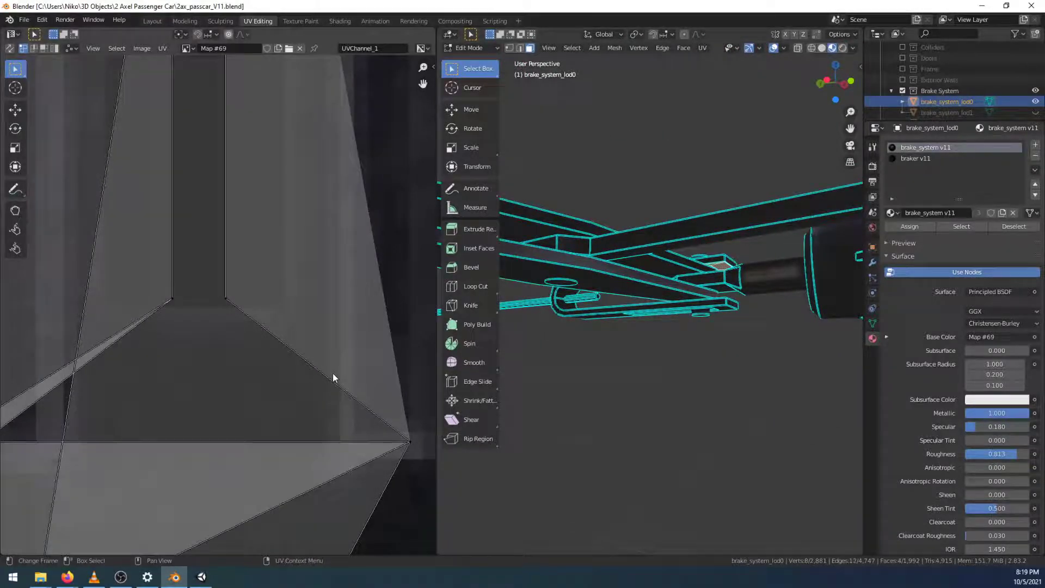
pyautogui.scroll(-6, 326, 367)
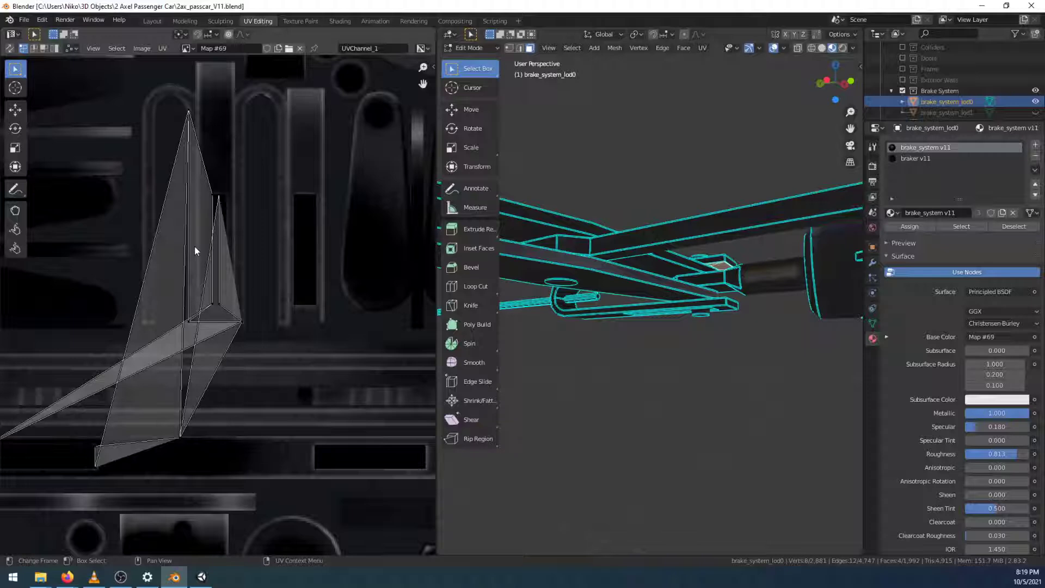
# Add the slot's remaining surrounding and side wall faces on the arm's inner side to the selection
pyautogui.moveTo(654, 274)
pyautogui.mouseDown(button='middle')
pyautogui.moveTo(700, 249)
pyautogui.moveTo(661, 296)
pyautogui.moveTo(651, 294)
pyautogui.mouseUp(button='middle')
pyautogui.keyDown('shift'); pyautogui.click(633, 282); pyautogui.keyUp('shift')
pyautogui.keyDown('shift'); pyautogui.click(634, 282); pyautogui.keyUp('shift')
pyautogui.moveTo(634, 282); pyautogui.dragTo(700, 272, button='middle')
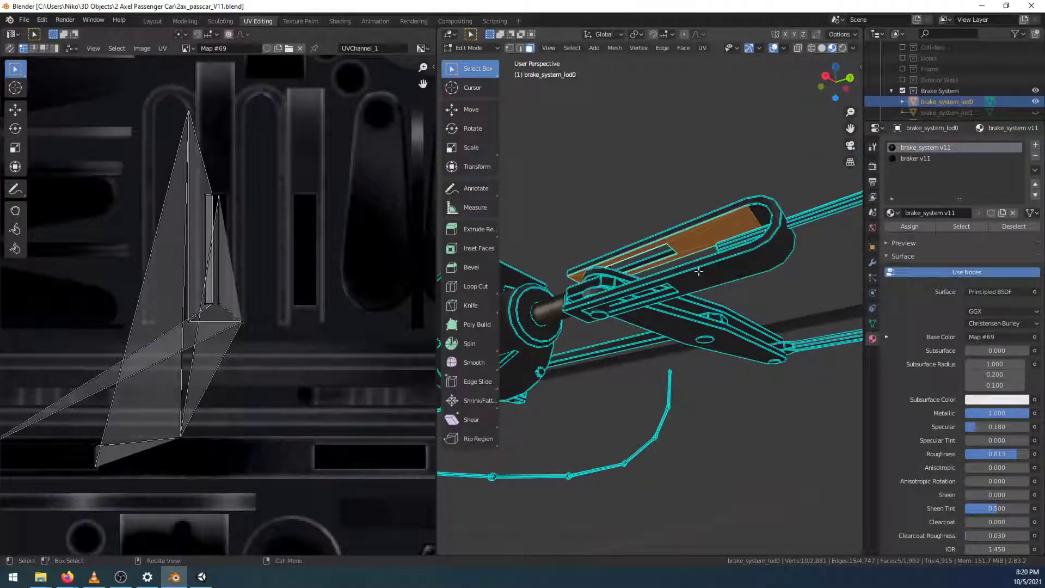
pyautogui.keyDown('shift'); pyautogui.click(661, 250); pyautogui.keyUp('shift')
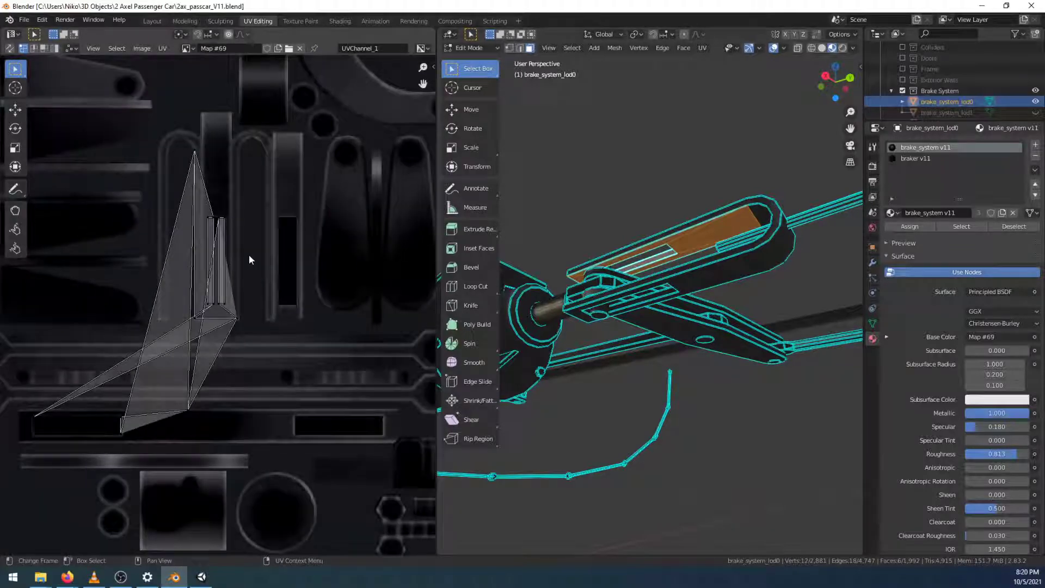
# Move the stray lower UV vertex of the inner arm faces up beside the upper end of the slotted strip
pyautogui.scroll(2, 249, 254)
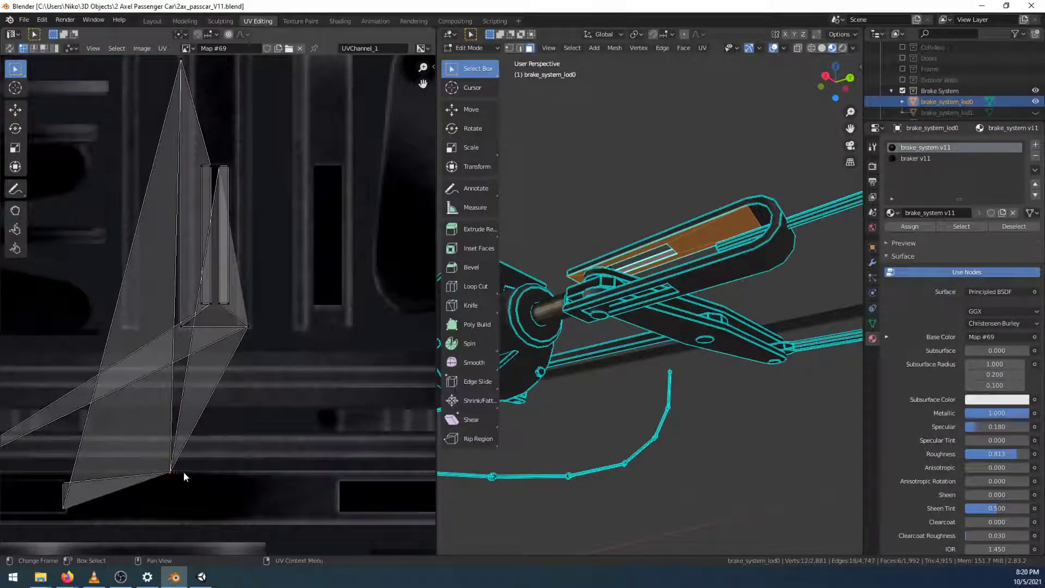
pyautogui.press('g')
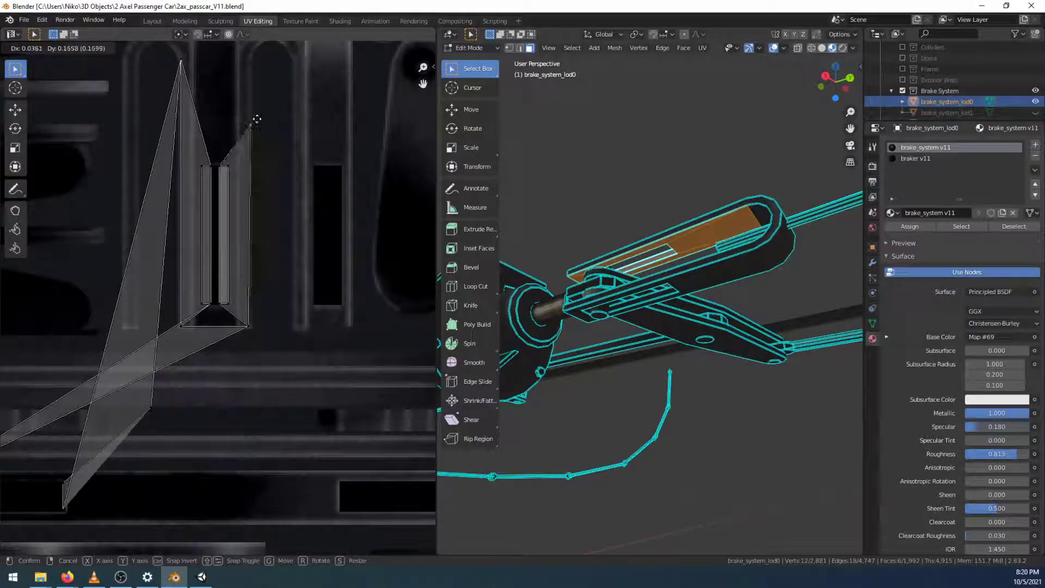
pyautogui.click(243, 106)
pyautogui.scroll(3, 276, 220)
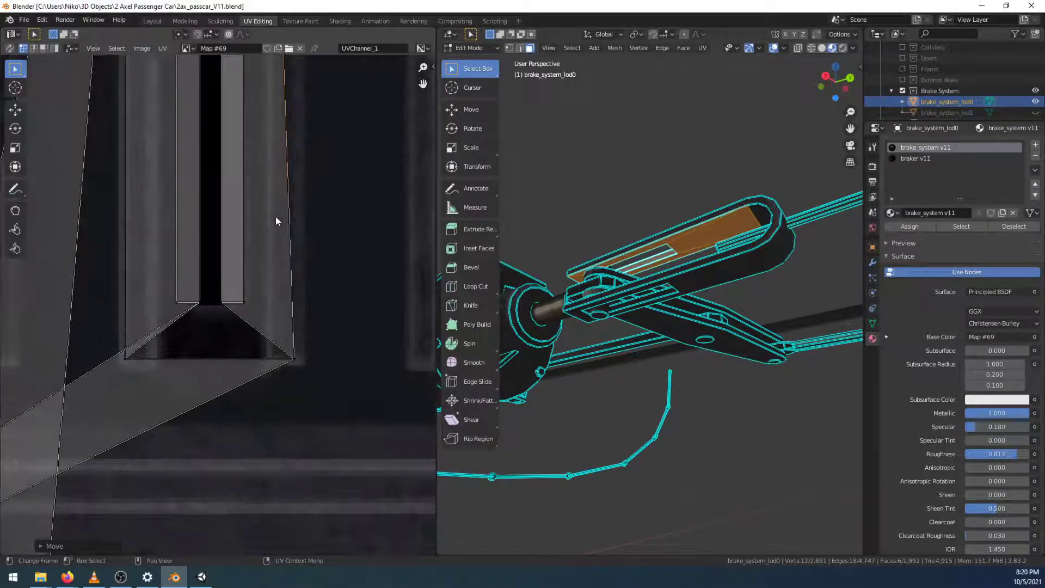
pyautogui.scroll(1, 322, 204)
pyautogui.moveTo(312, 250); pyautogui.dragTo(312, 284, button='middle')
# Add the outer faces around the same arm's slot to the selection as a UV alignment reference
pyautogui.moveTo(578, 234); pyautogui.dragTo(667, 293, button='middle')
pyautogui.keyDown('shift'); pyautogui.click(666, 294); pyautogui.keyUp('shift')
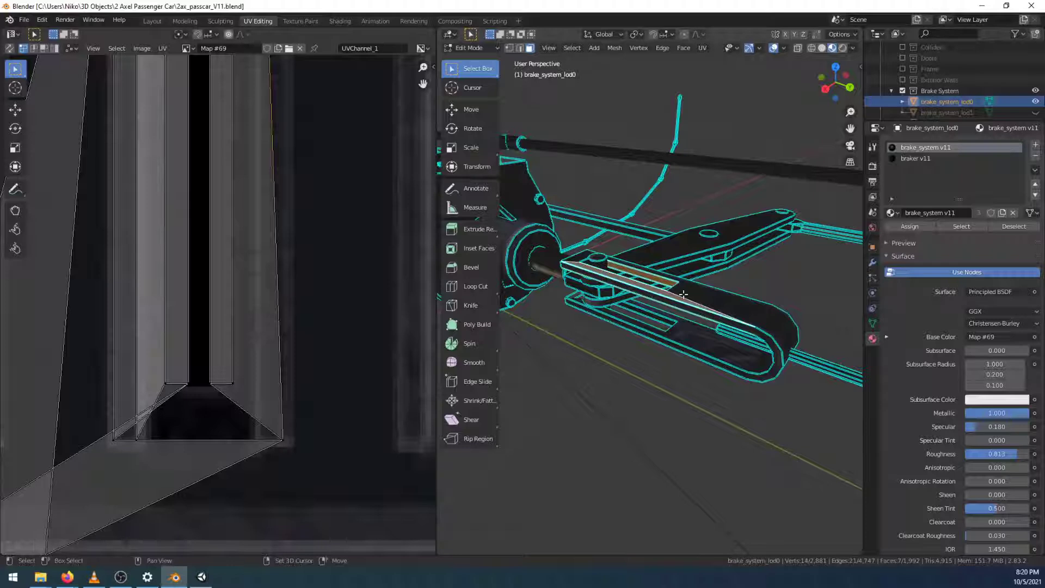
pyautogui.keyDown('shift'); pyautogui.click(683, 294); pyautogui.keyUp('shift')
pyautogui.keyDown('shift'); pyautogui.click(678, 279); pyautogui.keyUp('shift')
pyautogui.keyDown('shift'); pyautogui.click(582, 259); pyautogui.keyUp('shift')
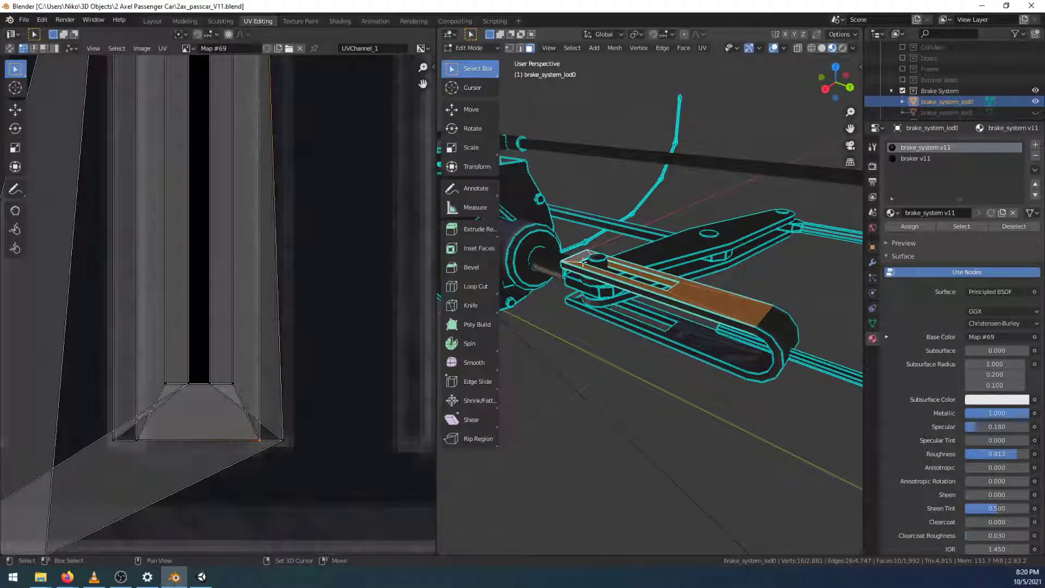
# Shift both inner-face UV vertices at the strip's lower outer corner horizontally onto the outer faces' UV corner
pyautogui.click(285, 452)
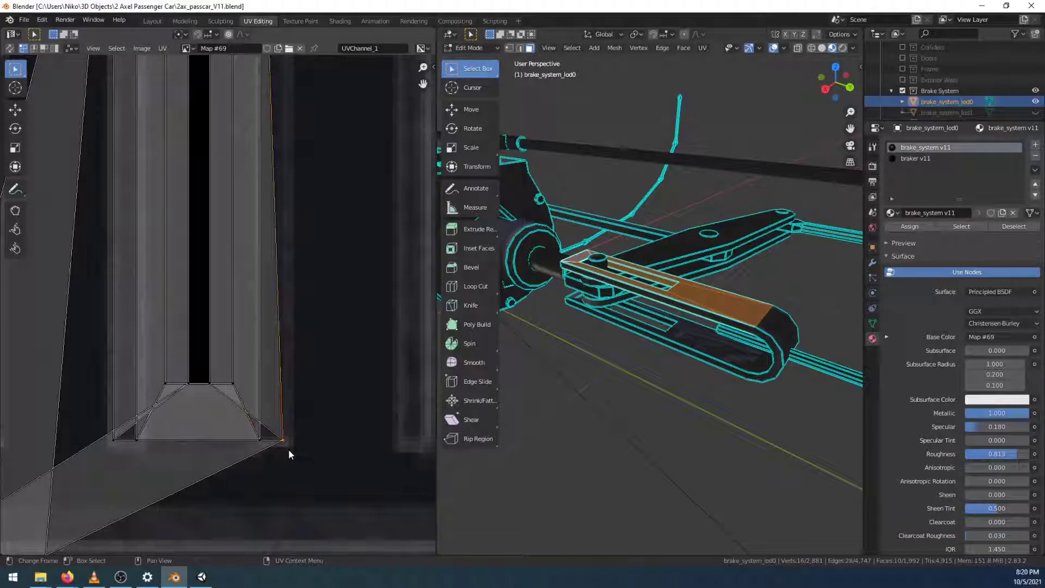
pyautogui.press('g')
pyautogui.press('x')
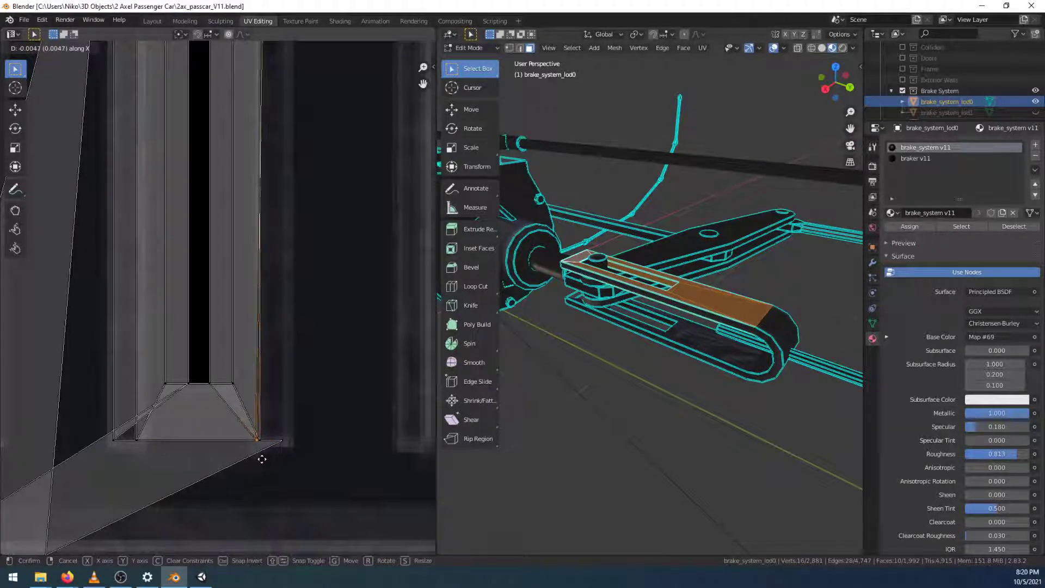
pyautogui.click(266, 461)
pyautogui.click(283, 452)
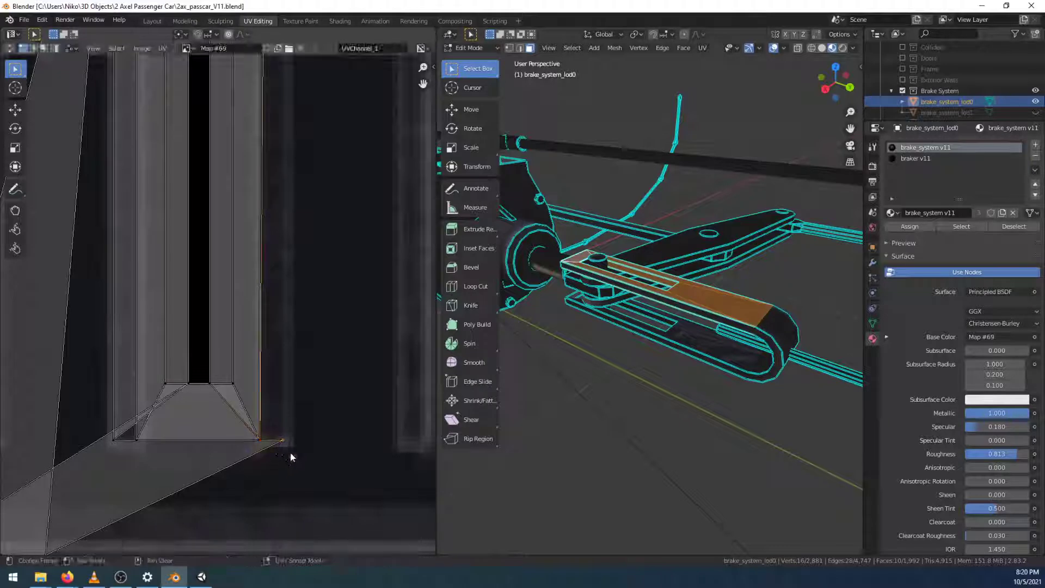
pyautogui.press('g')
pyautogui.press('x')
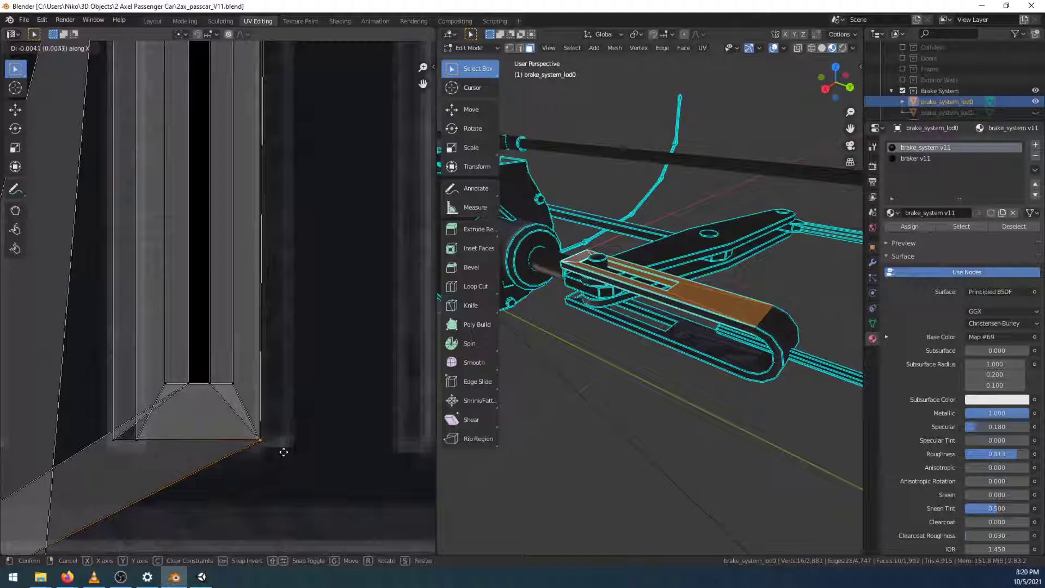
pyautogui.click(283, 451)
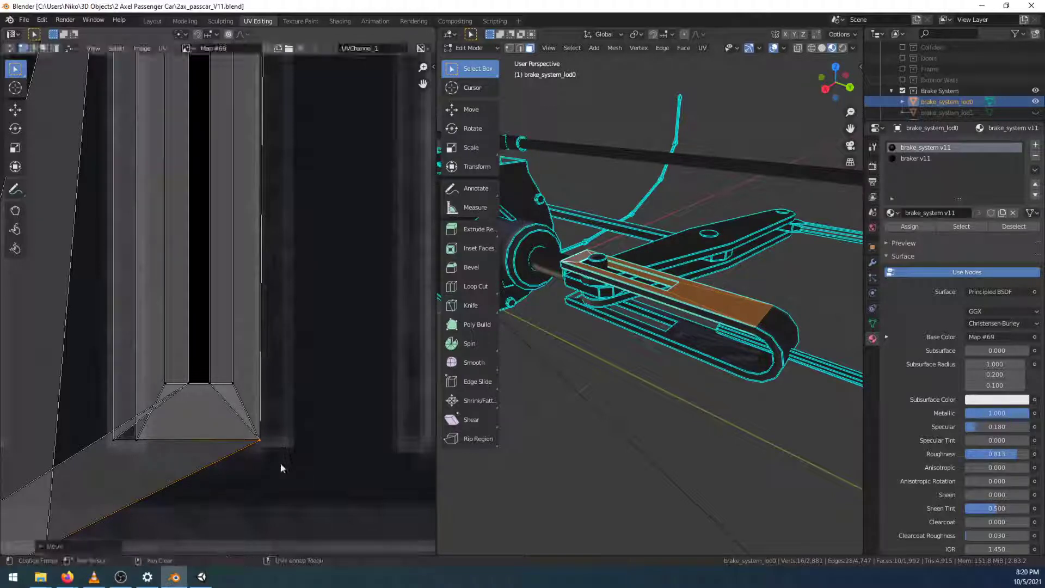
# Move the stray UV vertex near the strip's upper end onto the outer faces' top corner
pyautogui.moveTo(315, 256); pyautogui.dragTo(260, 491, button='middle')
pyautogui.moveTo(261, 264); pyautogui.dragTo(326, 406, button='middle')
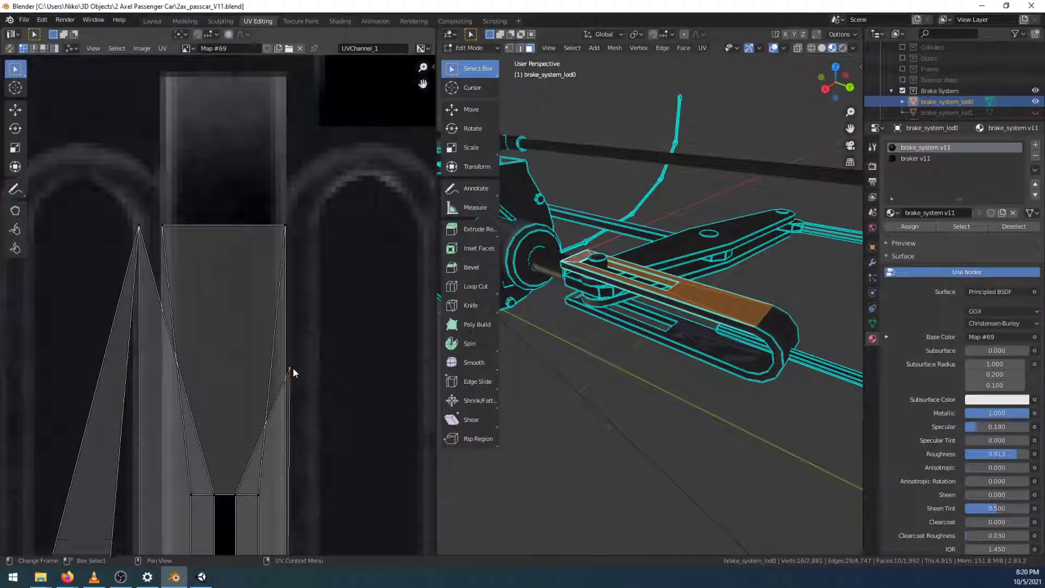
pyautogui.press('g')
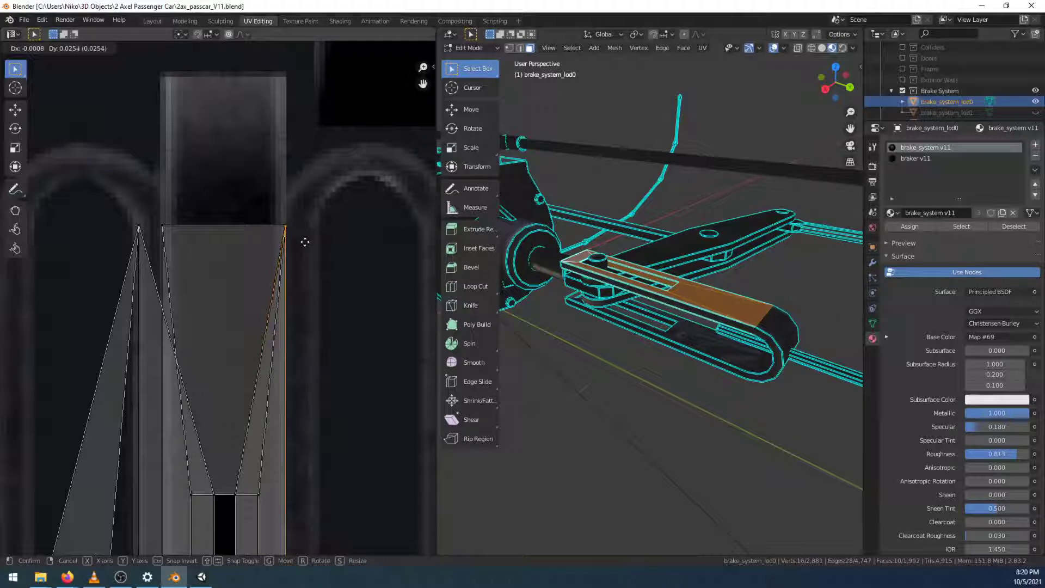
pyautogui.click(304, 242)
pyautogui.moveTo(323, 406); pyautogui.dragTo(282, 189, button='middle')
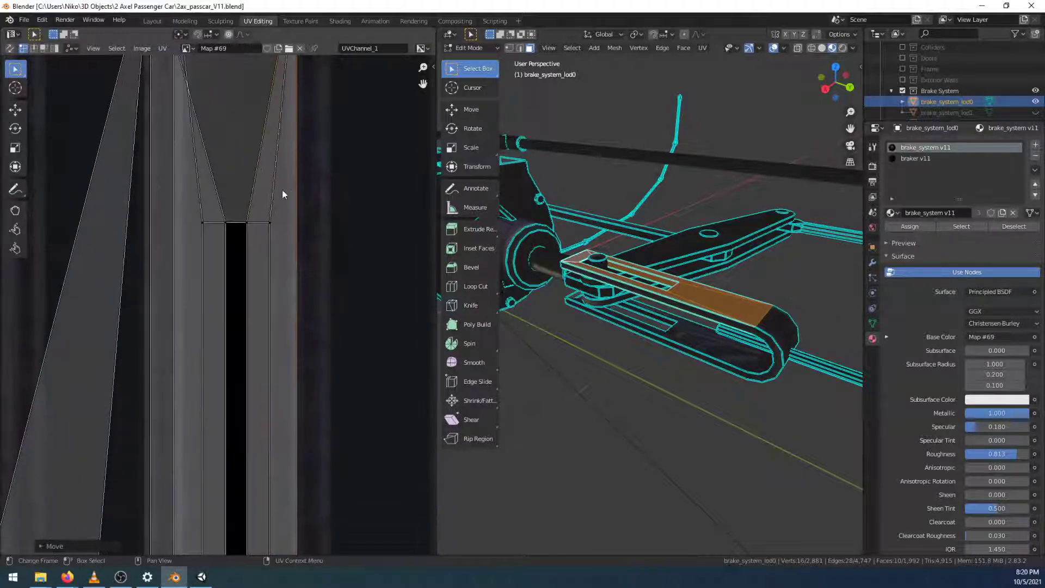
pyautogui.click(248, 231)
pyautogui.press('g')
pyautogui.press('x')
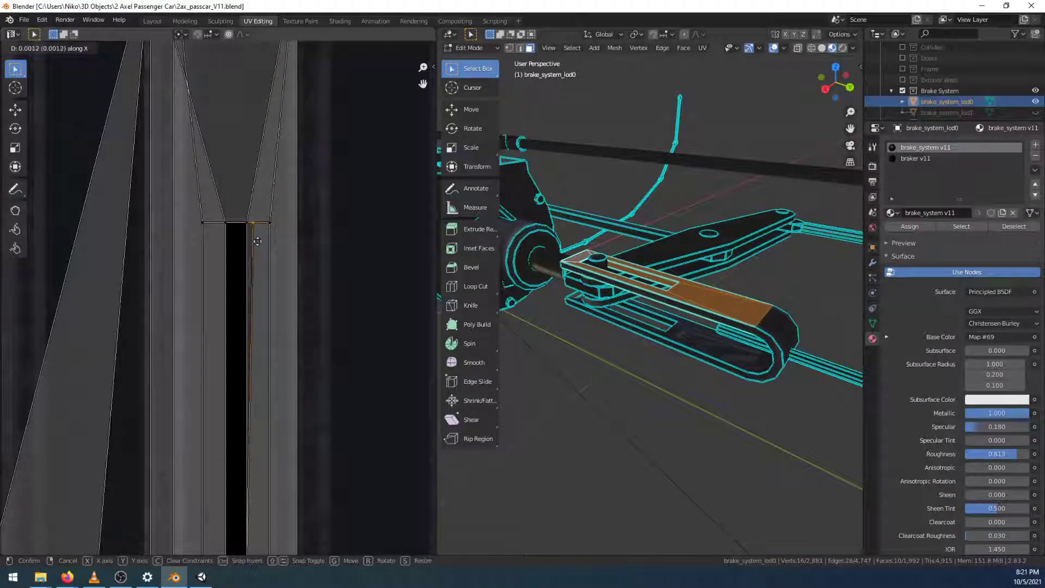
pyautogui.press('Escape')
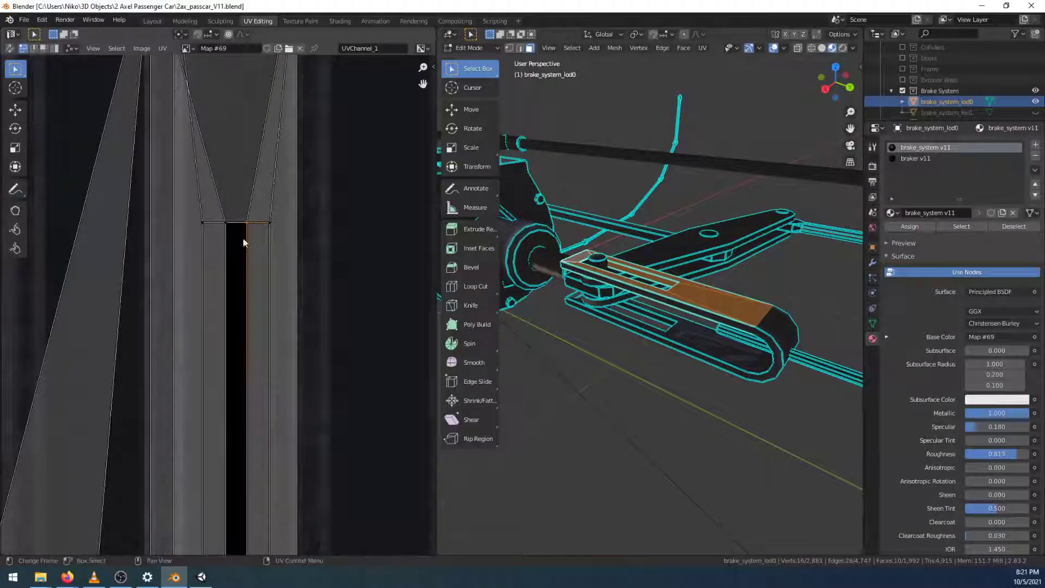
# Shift the two inner UV vertices at the slot's upper end horizontally outward onto the corners of the outer faces' strip
pyautogui.click(248, 223)
pyautogui.press('g')
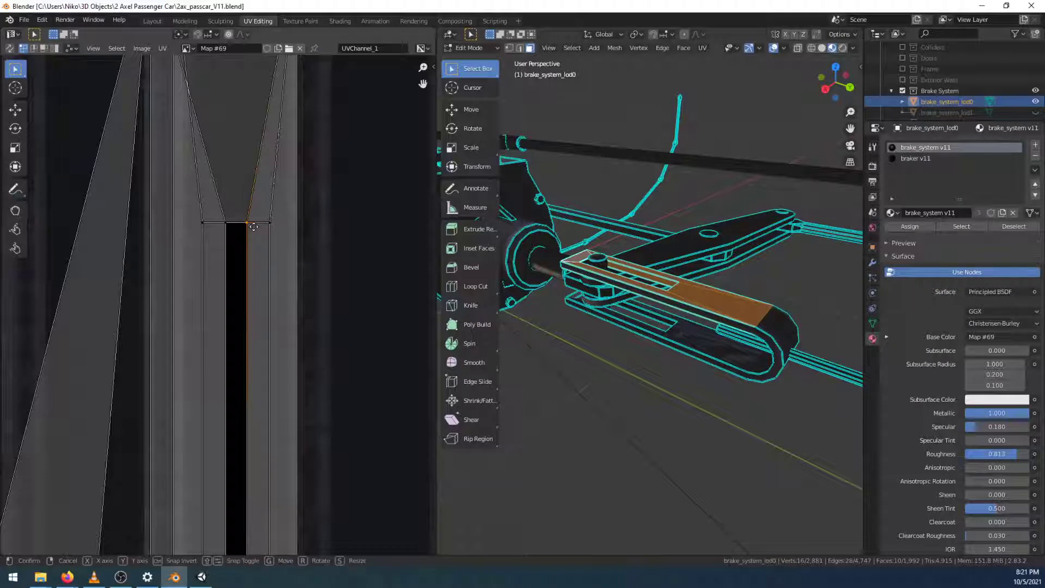
pyautogui.press('x')
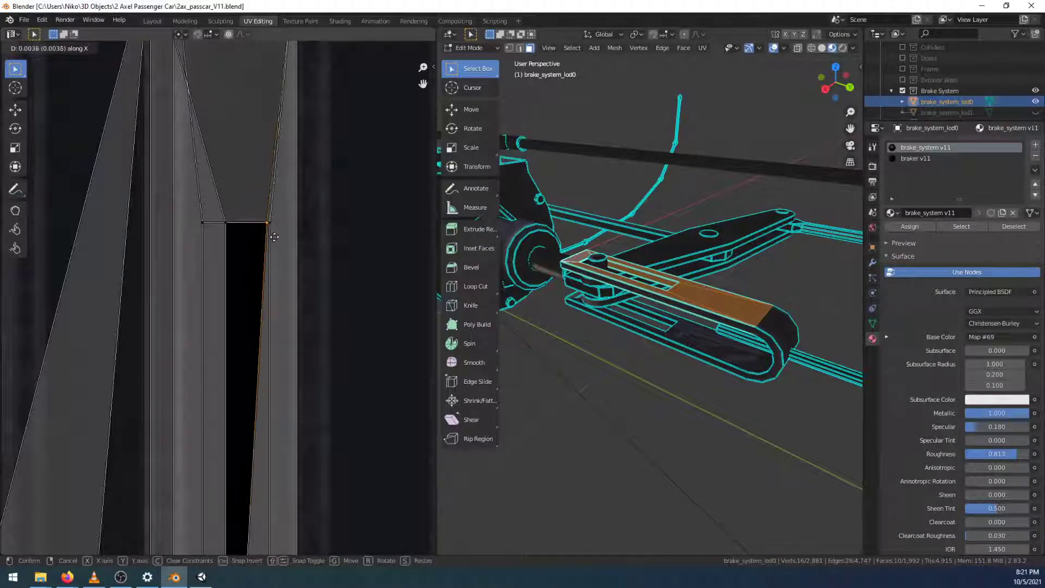
pyautogui.click(276, 238)
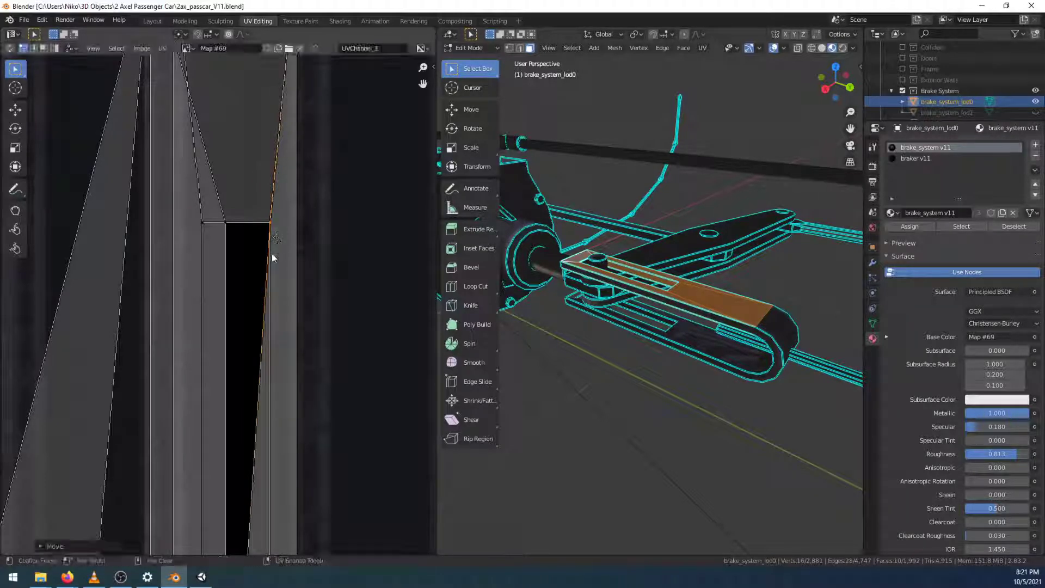
pyautogui.click(218, 215)
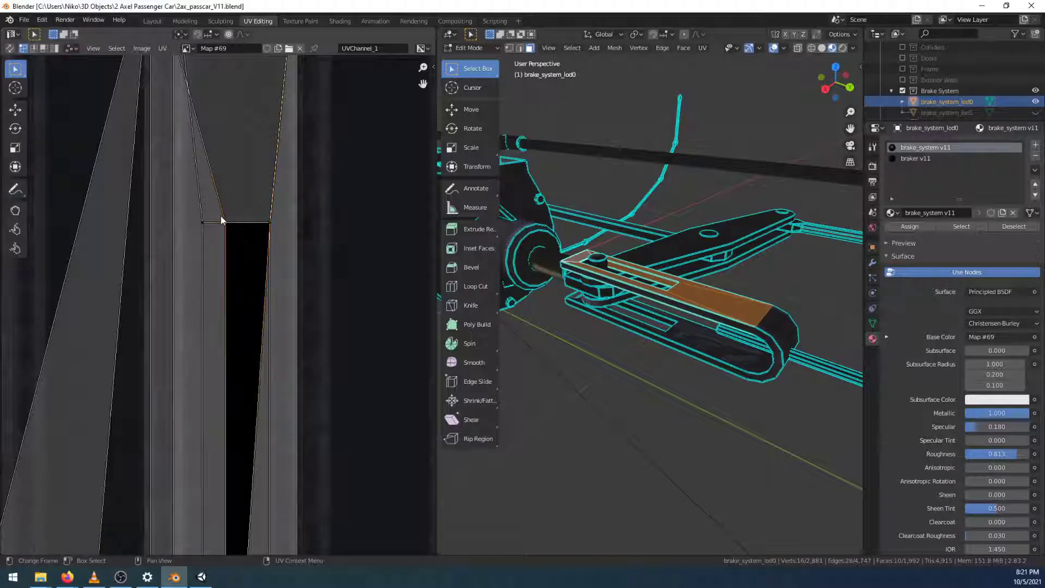
pyautogui.press('g')
pyautogui.press('x')
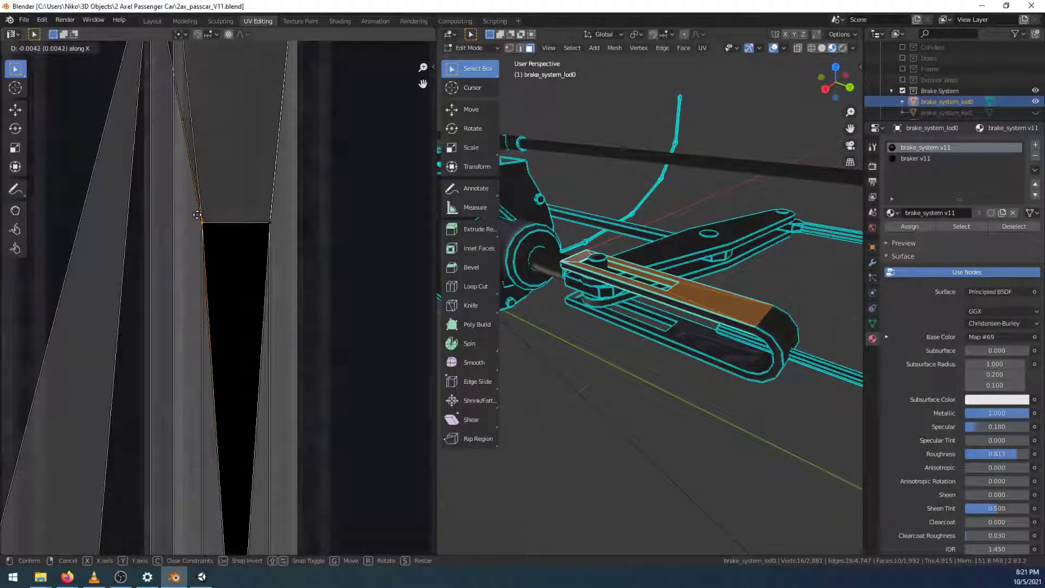
pyautogui.click(198, 219)
pyautogui.click(232, 255)
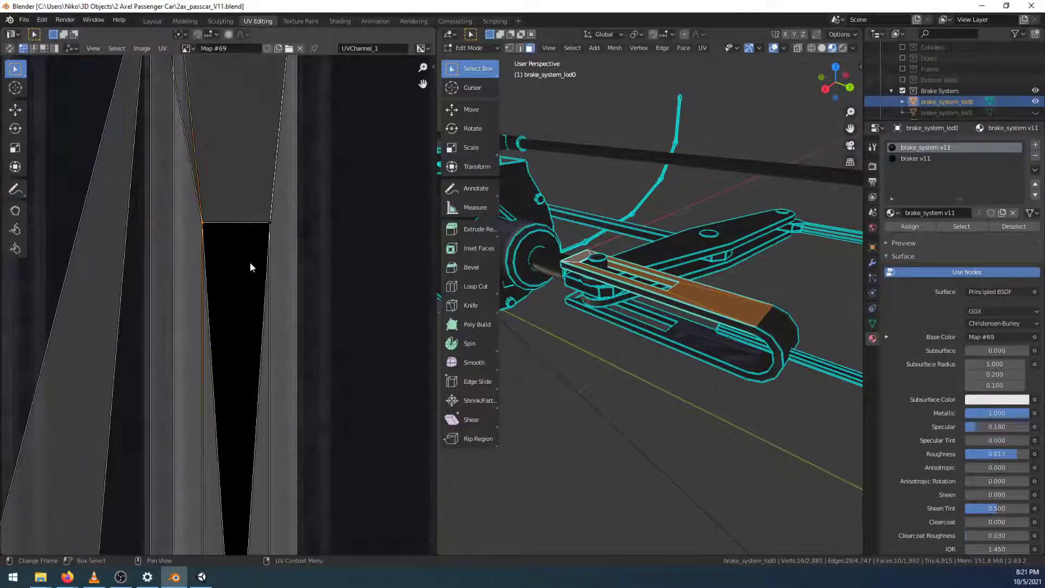
# Shift the two inner UV vertices at the slot's lower end horizontally outward so the slot edges run straight
pyautogui.moveTo(243, 338); pyautogui.dragTo(269, 204, button='middle')
pyautogui.press('b')
pyautogui.moveTo(232, 329); pyautogui.dragTo(243, 354)
pyautogui.press('g')
pyautogui.press('x')
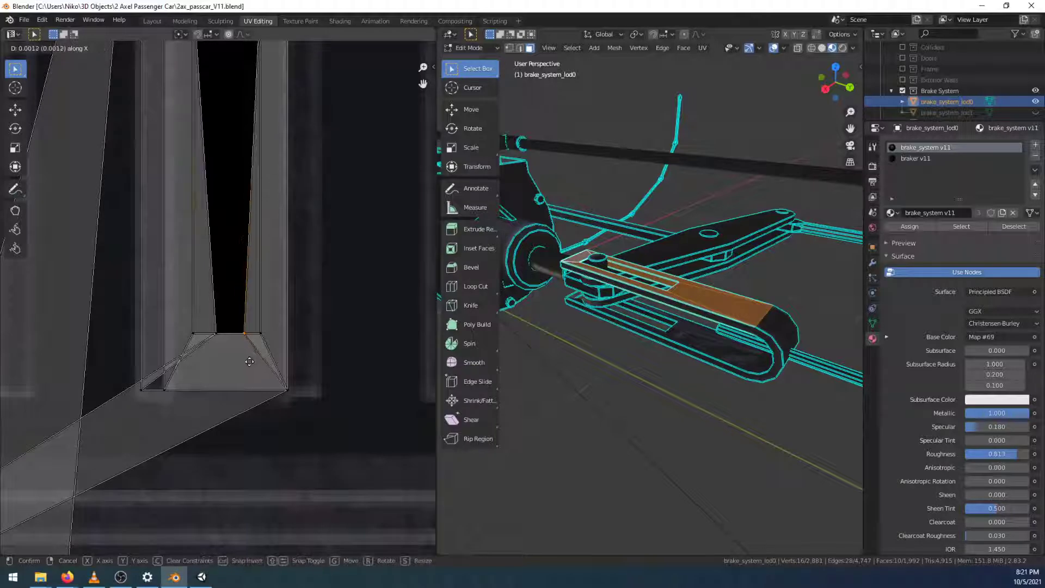
pyautogui.click(265, 364)
pyautogui.moveTo(224, 326); pyautogui.dragTo(211, 345)
pyautogui.press('g')
pyautogui.press('x')
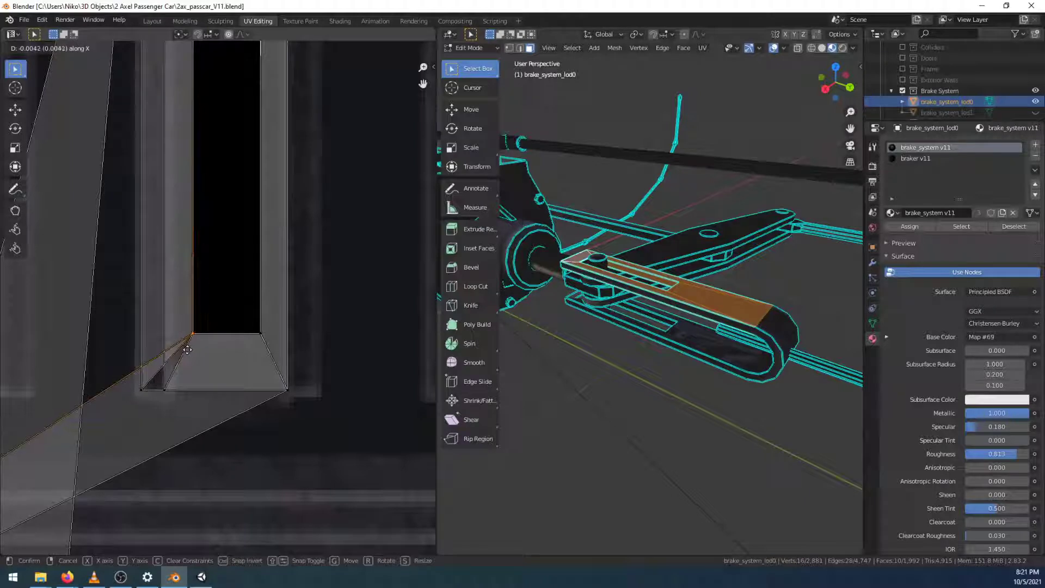
pyautogui.click(190, 354)
# Move the UV vertex beyond the strip's lower left corner horizontally onto that corner of the end face
pyautogui.scroll(2, 305, 357)
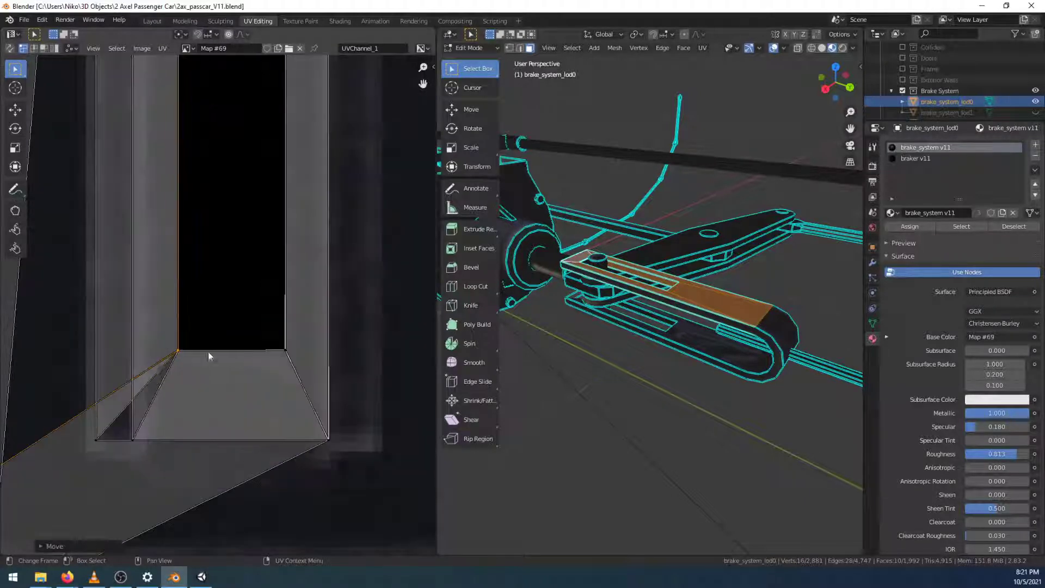
pyautogui.moveTo(60, 407); pyautogui.dragTo(103, 464)
pyautogui.press('g')
pyautogui.press('x')
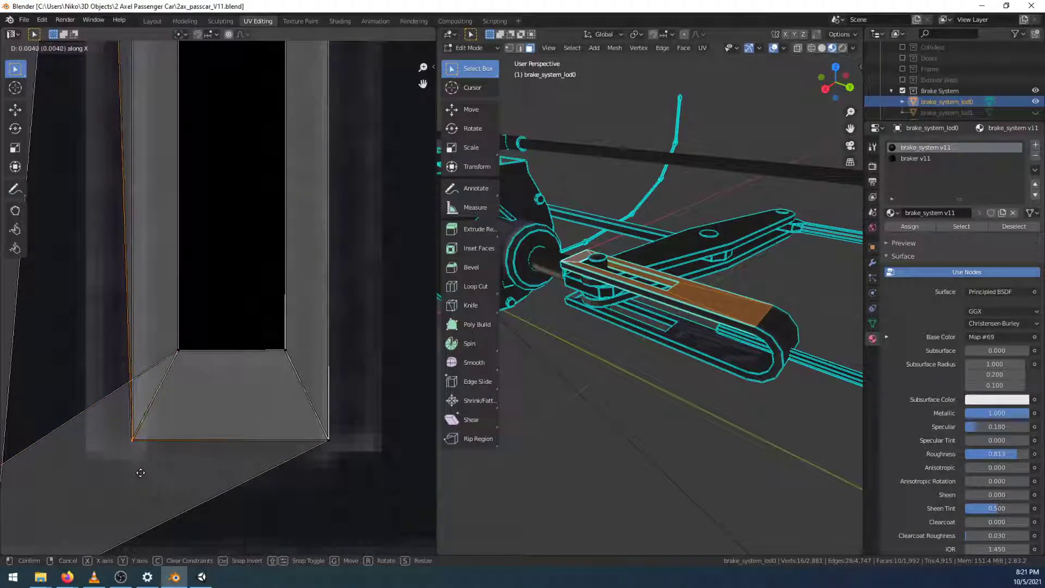
pyautogui.click(141, 472)
# Move the stray UV vertex beside the strip's upper left corner horizontally onto that corner and fine-tune its alignment
pyautogui.scroll(-2, 142, 381)
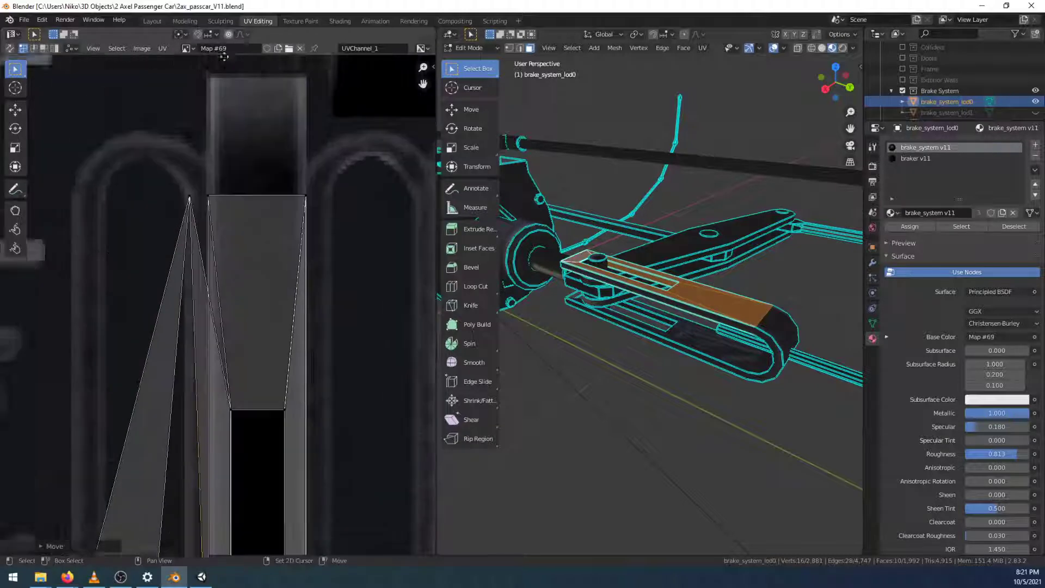
pyautogui.click(190, 202)
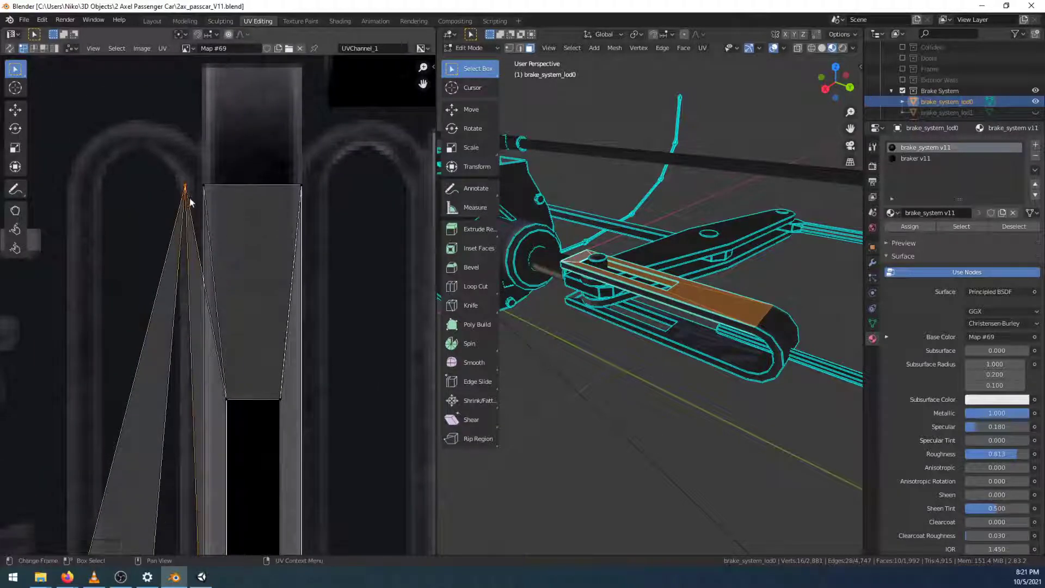
pyautogui.press('g')
pyautogui.press('x')
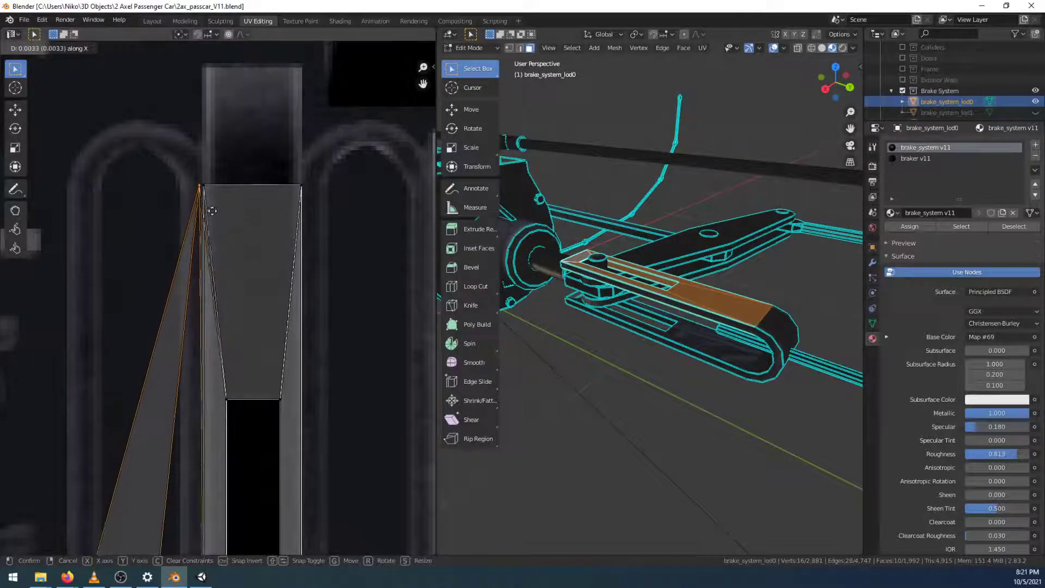
pyautogui.click(216, 212)
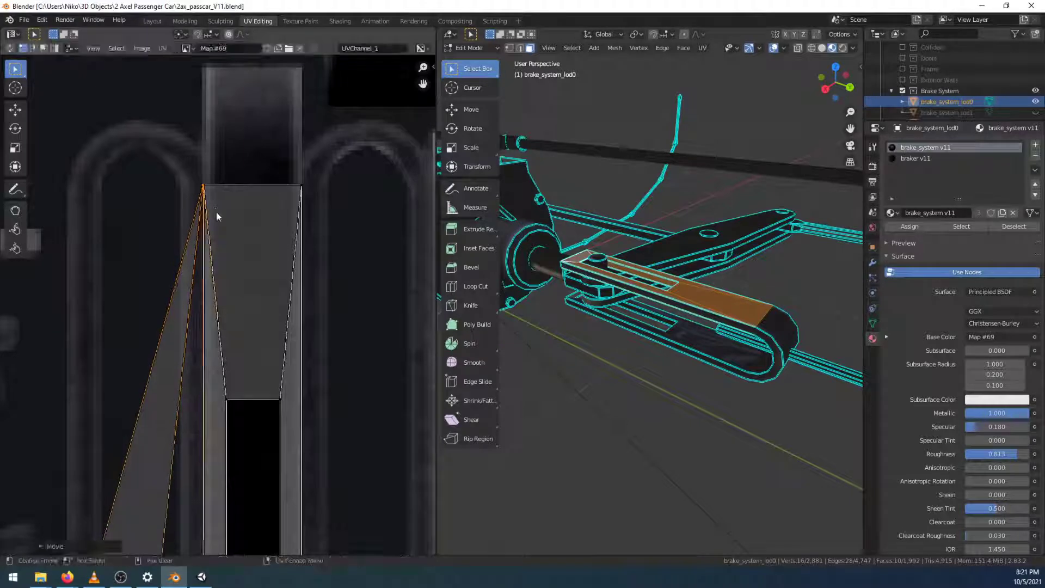
pyautogui.press('g')
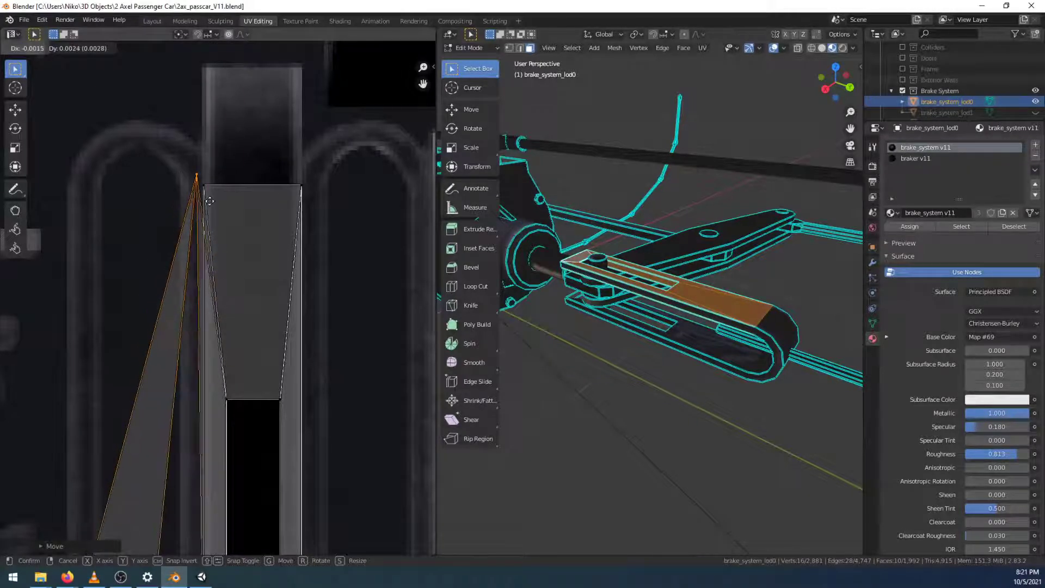
pyautogui.rightClick(209, 202)
pyautogui.scroll(3, 208, 203)
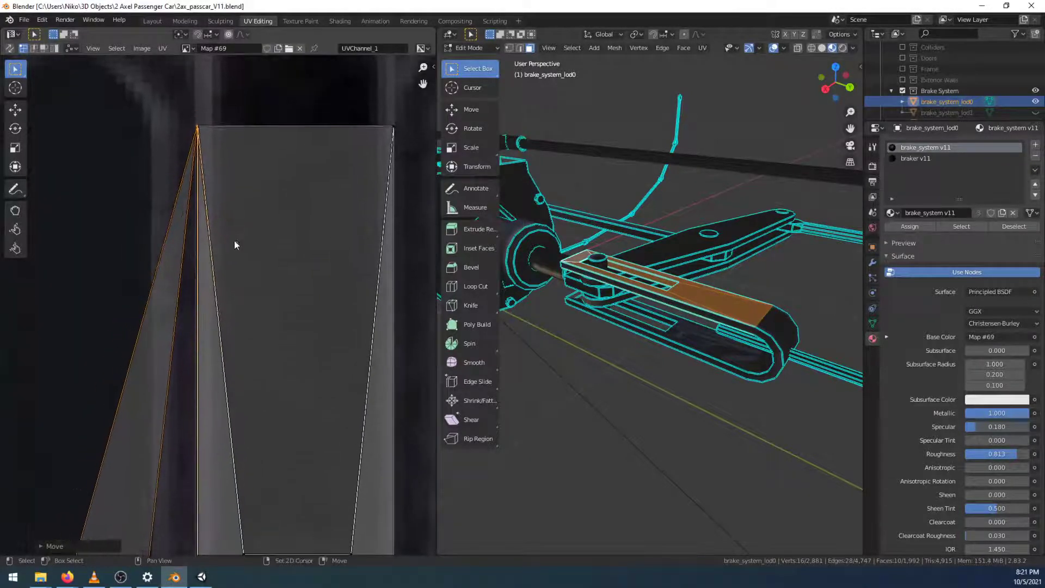
pyautogui.press('g')
pyautogui.press('x')
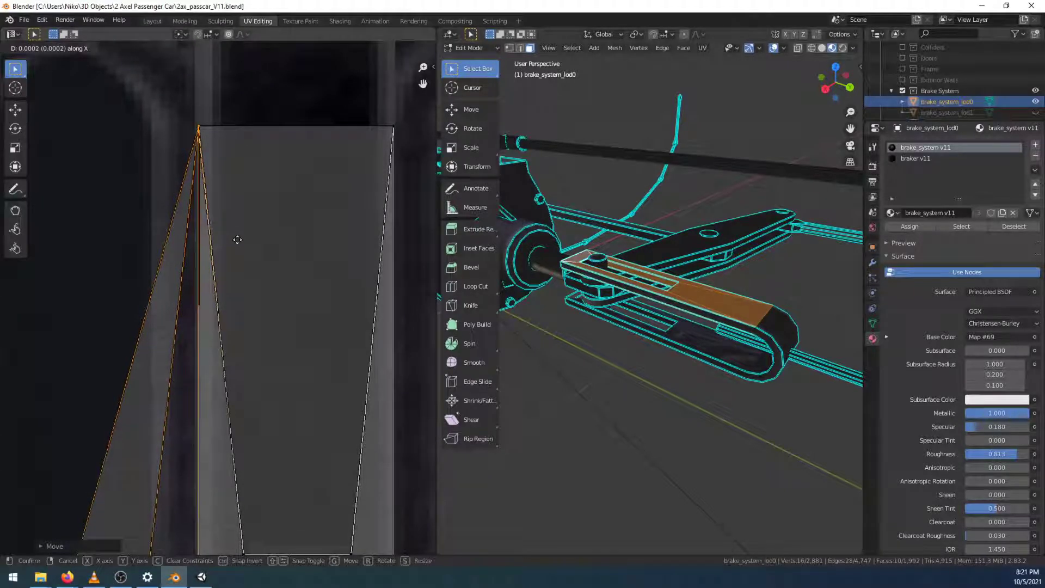
pyautogui.click(237, 240)
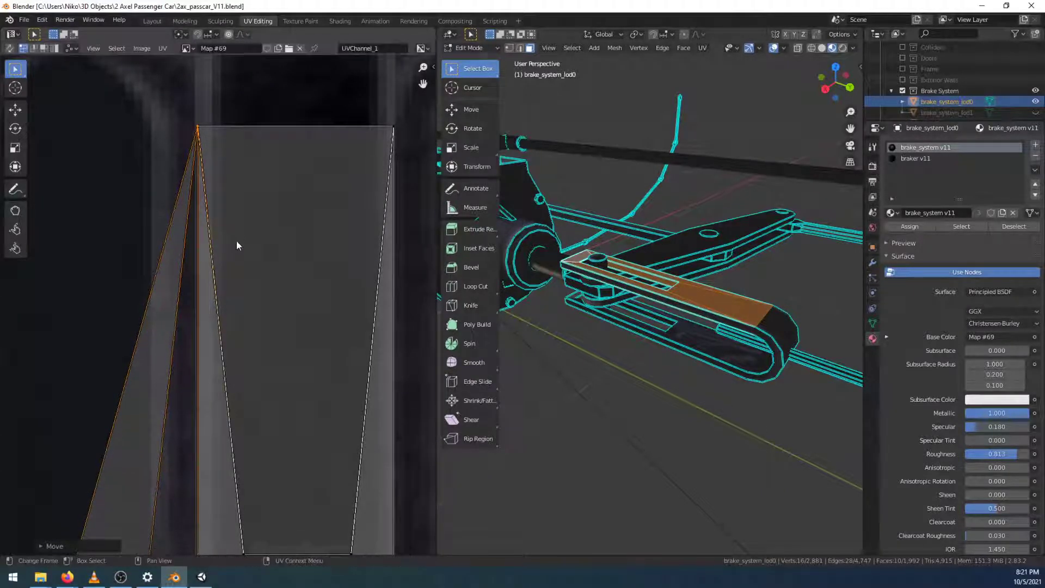
# Bring the far stray UV vertex of the end face over to the strip and place it on the slot's lower right corner
pyautogui.scroll(-4, 252, 181)
pyautogui.moveTo(246, 263); pyautogui.dragTo(258, 227, button='middle')
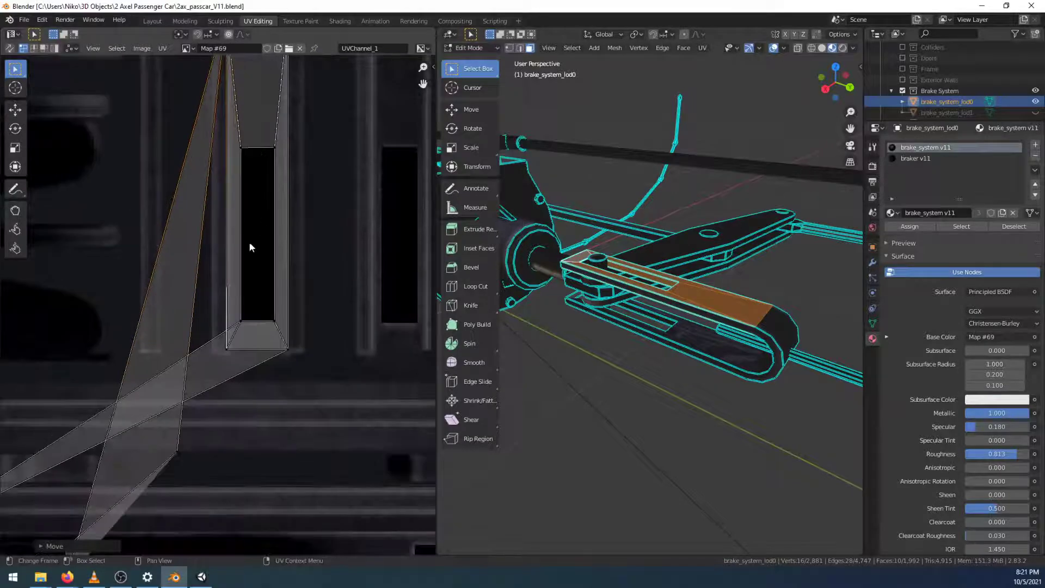
pyautogui.scroll(-2, 258, 227)
pyautogui.keyDown('shift'); pyautogui.click(23, 438); pyautogui.keyUp('shift')
pyautogui.press('g')
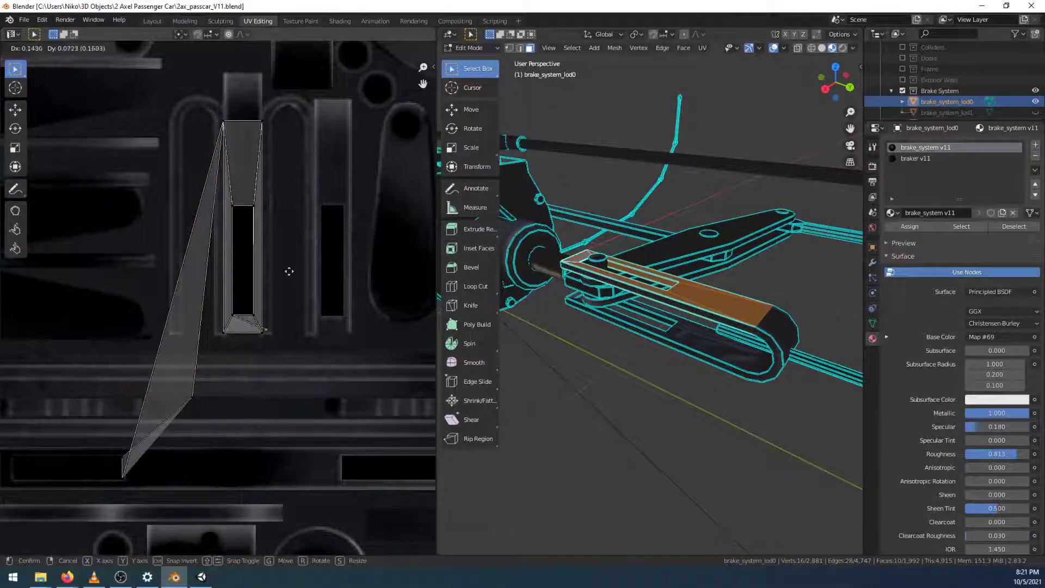
pyautogui.click(273, 267)
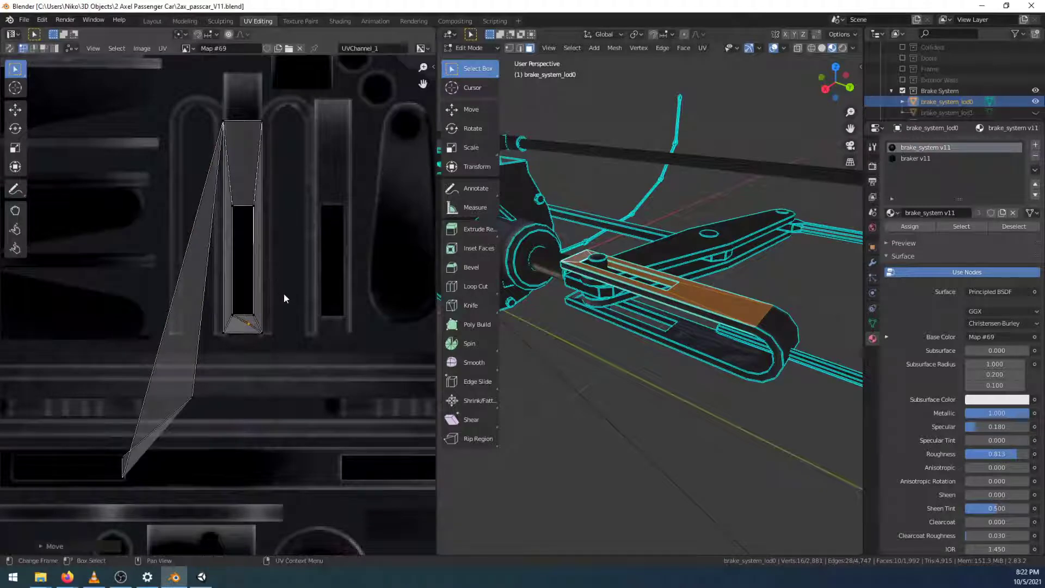
pyautogui.scroll(8, 283, 292)
pyautogui.press('g')
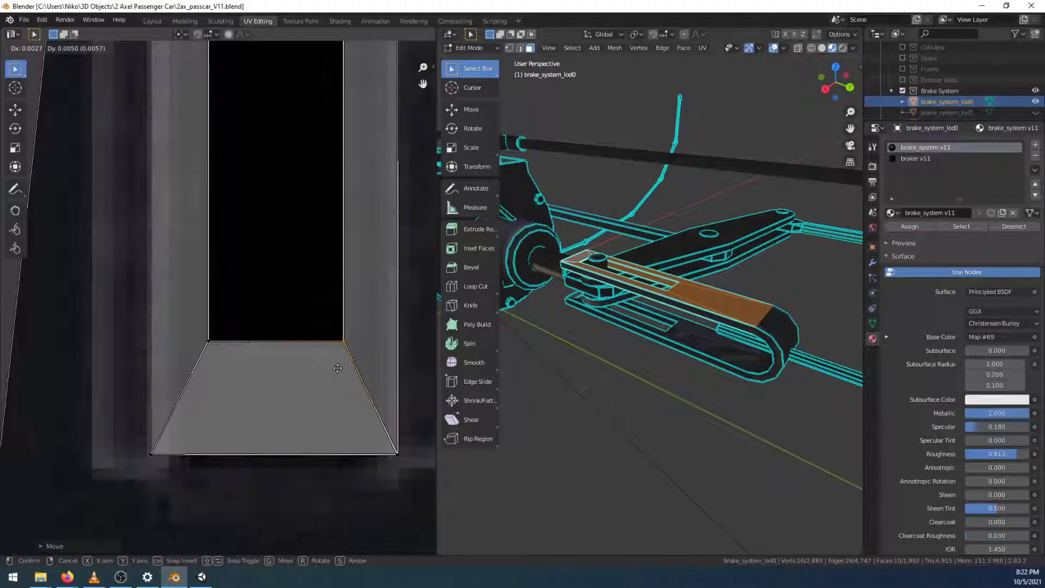
pyautogui.click(337, 368)
# Nudge the UV vertex at the strip's lower right outer corner into exact alignment with the adjoining face
pyautogui.click(388, 454)
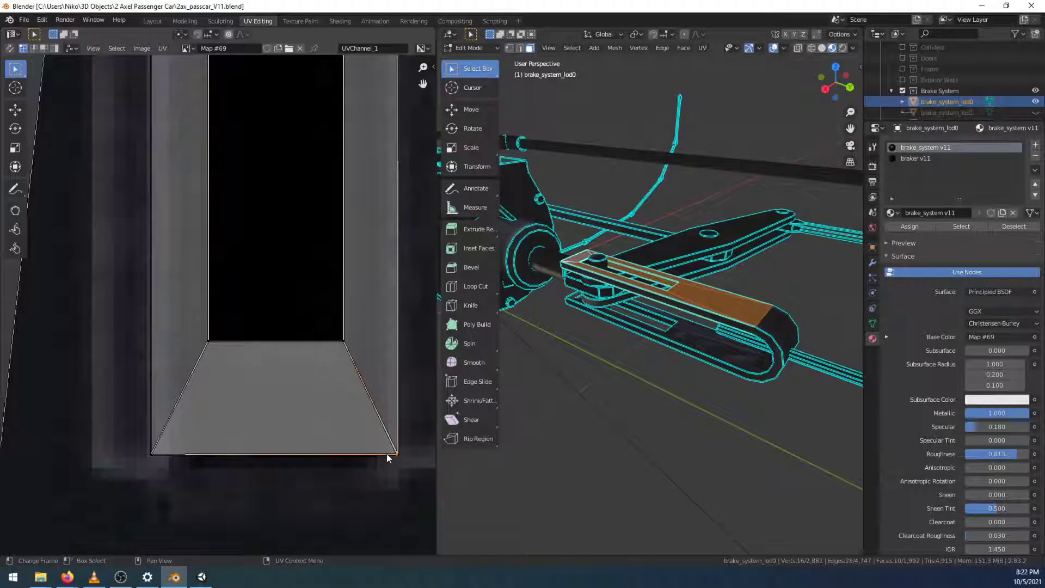
pyautogui.scroll(4, 379, 457)
pyautogui.moveTo(421, 484); pyautogui.dragTo(219, 431, button='middle')
pyautogui.press('g')
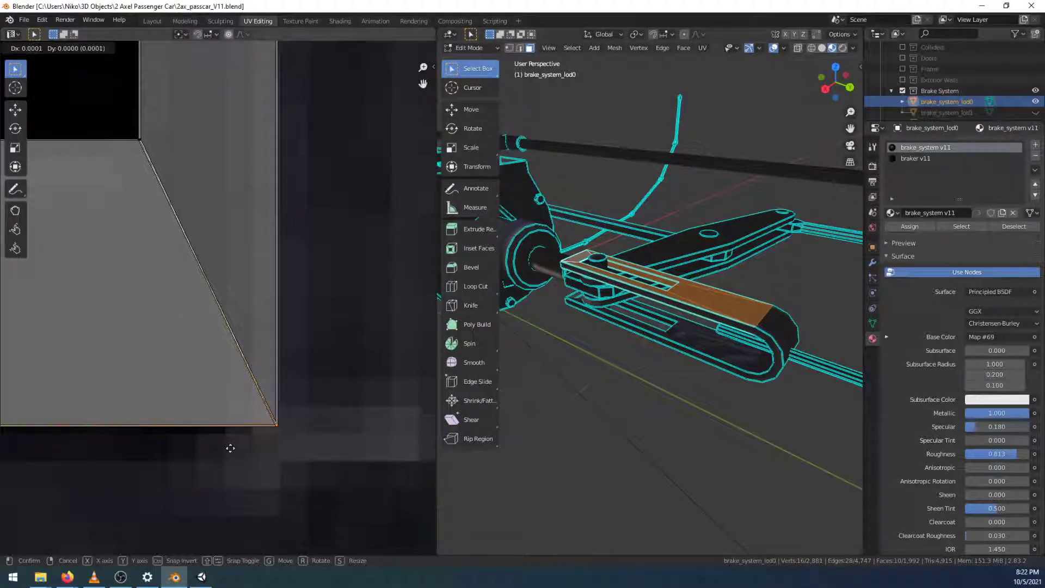
pyautogui.click(230, 448)
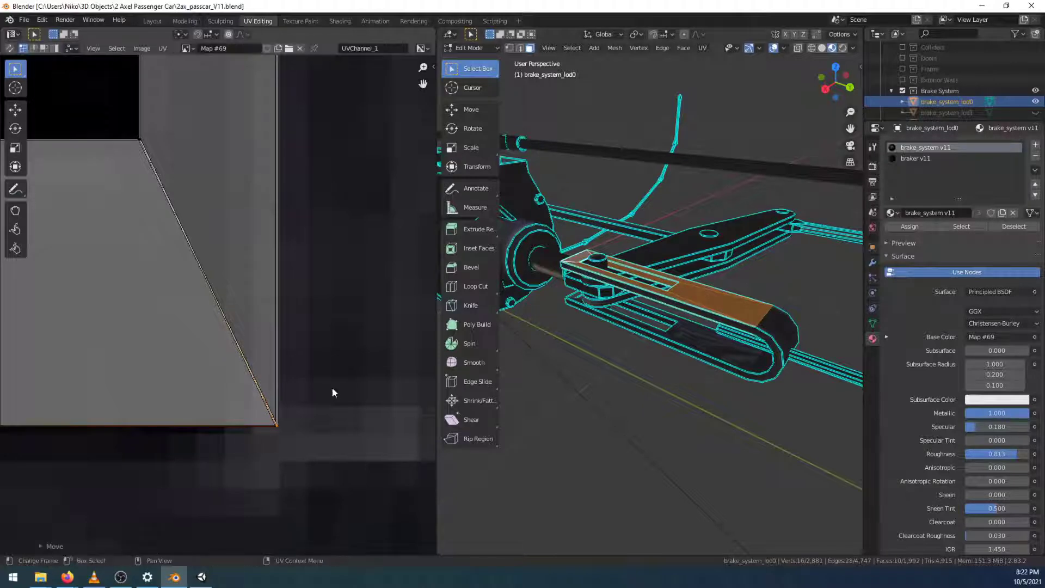
# Move the remaining stray UV vertices from below the strip up around the slot's upper end
pyautogui.scroll(-5, 303, 400)
pyautogui.scroll(-4, 321, 382)
pyautogui.click(168, 418)
pyautogui.press('g')
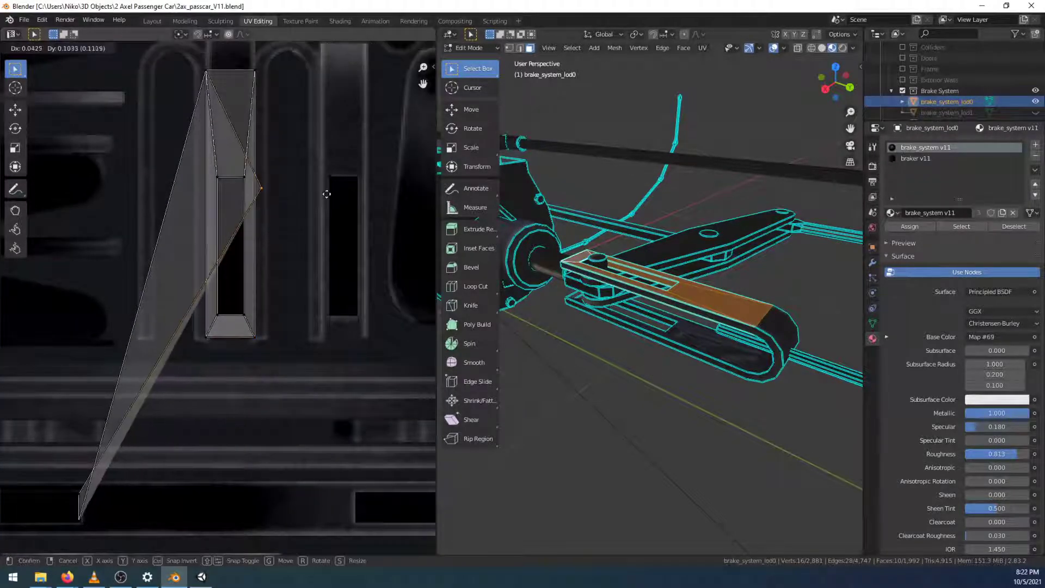
pyautogui.click(294, 199)
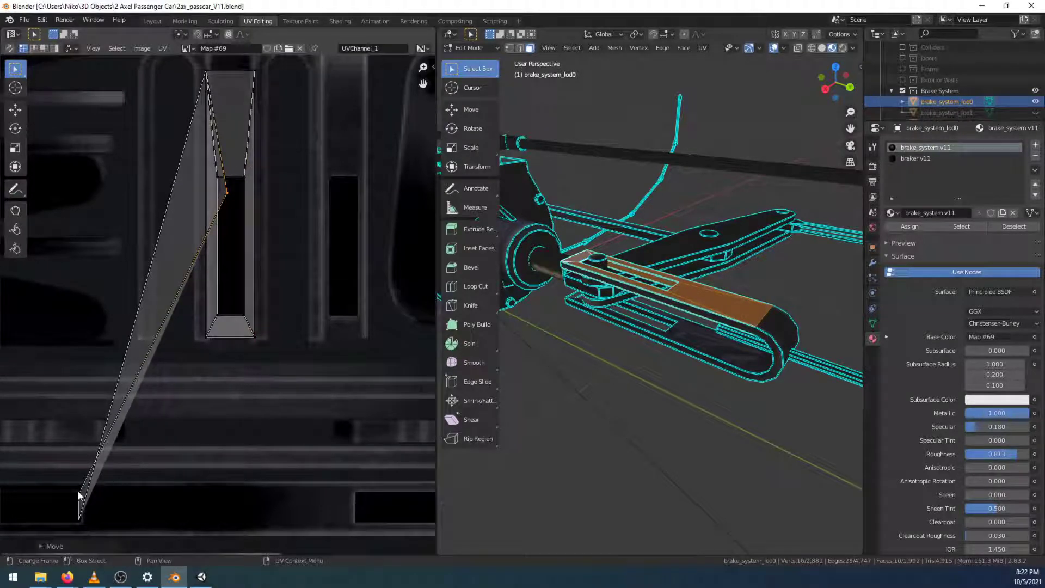
pyautogui.press('g')
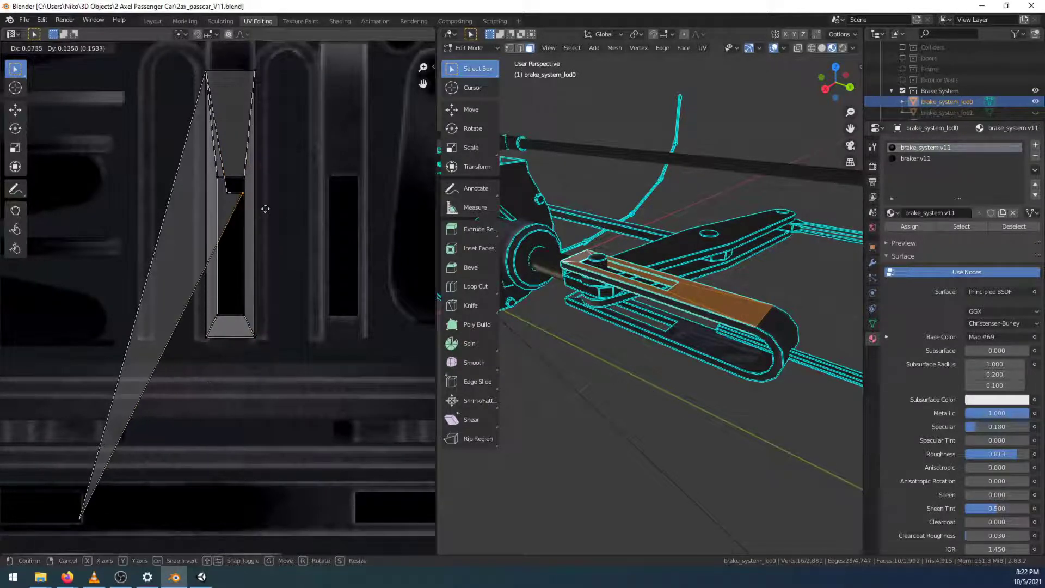
pyautogui.click(260, 218)
pyautogui.moveTo(82, 521); pyautogui.dragTo(284, 106)
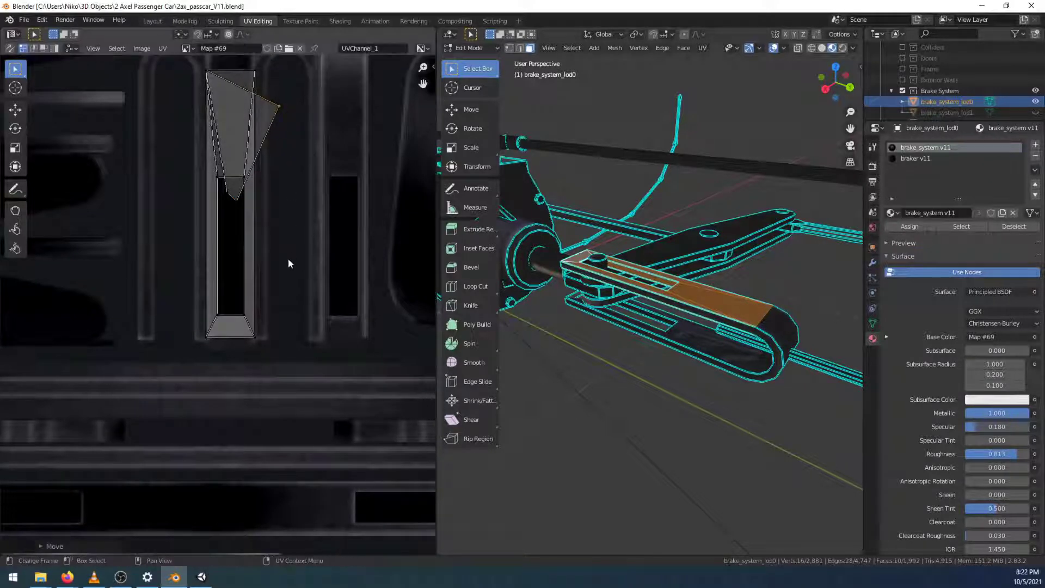
# Check which strip corners the stray UV vertices belong to by selecting them in shared-vertex sticky selection mode
pyautogui.scroll(2, 293, 202)
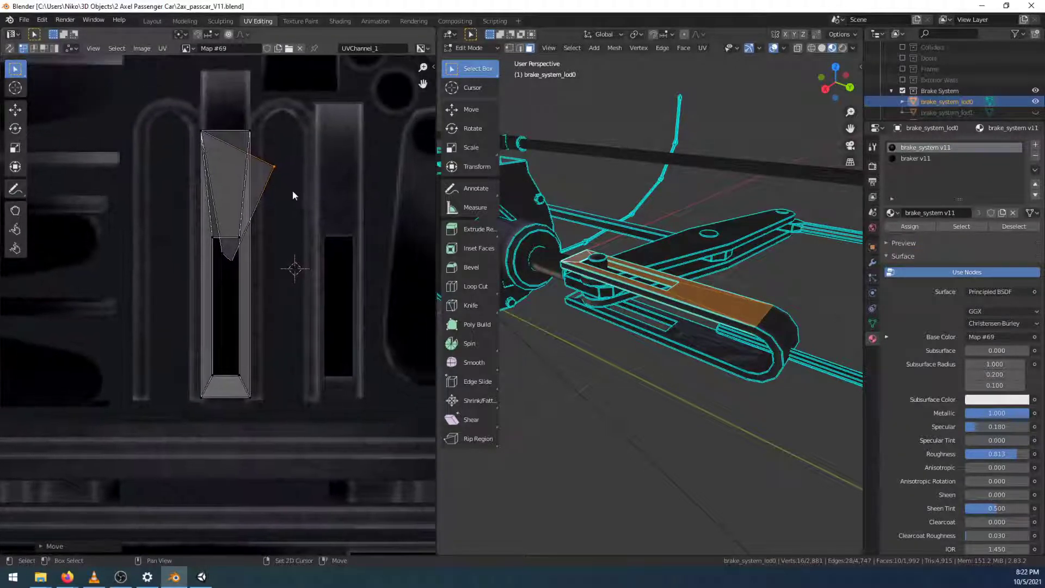
pyautogui.scroll(-8, 295, 181)
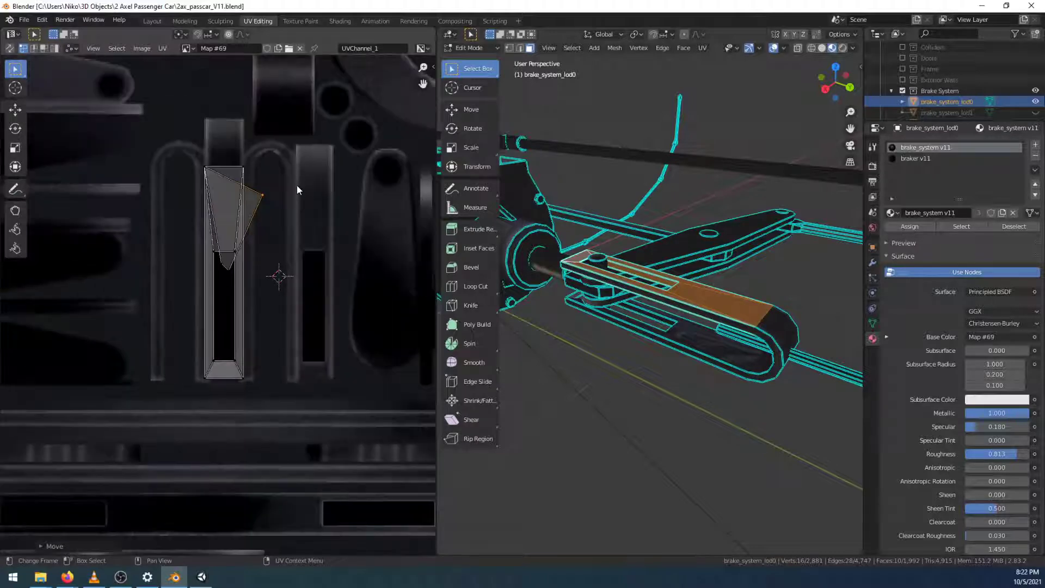
pyautogui.scroll(-1, 299, 204)
pyautogui.scroll(9, 299, 206)
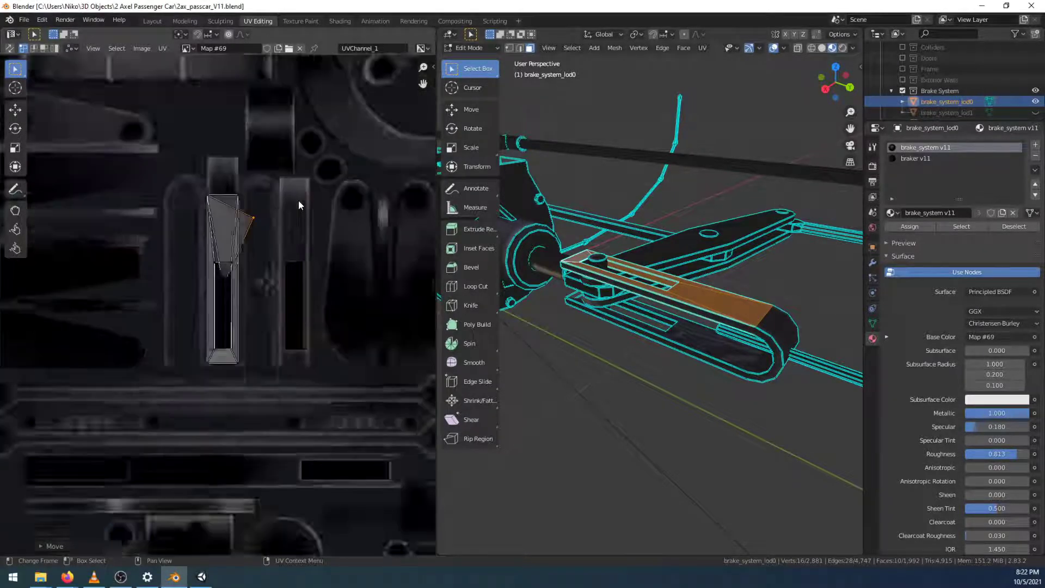
pyautogui.moveTo(301, 205); pyautogui.dragTo(295, 345, button='middle')
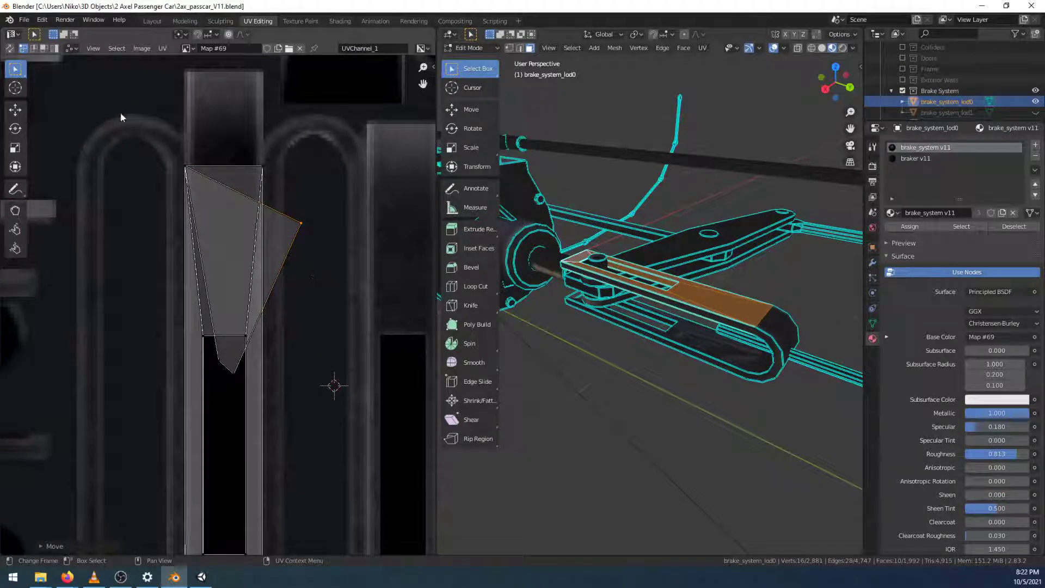
pyautogui.click(76, 48)
pyautogui.click(96, 84)
pyautogui.click(298, 225)
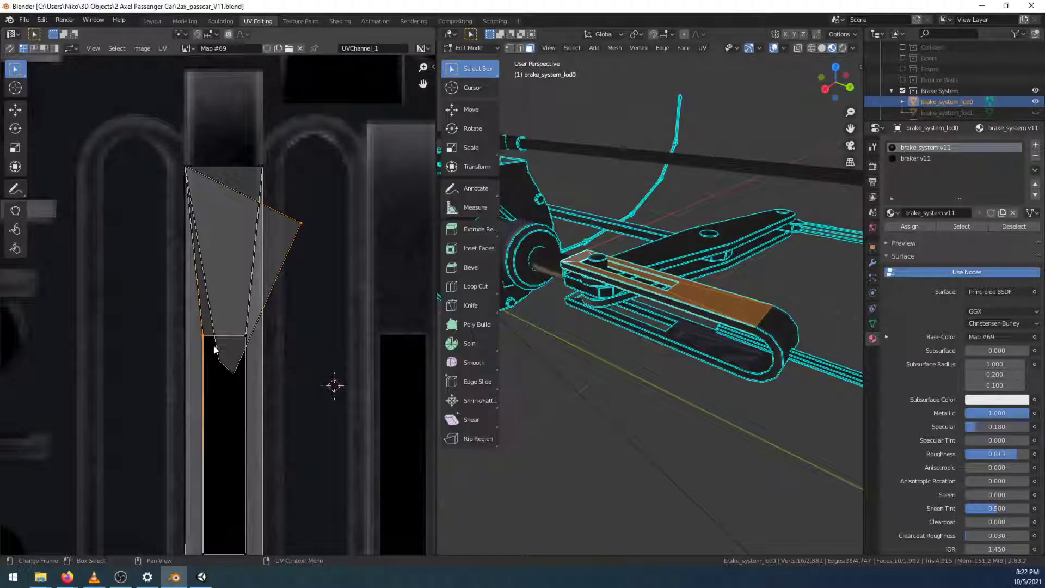
pyautogui.click(233, 372)
# Change the UV sticky selection mode and move the outlying stray UV vertex onto the slot's upper left corner
pyautogui.click(72, 48)
pyautogui.click(100, 73)
pyautogui.press('g')
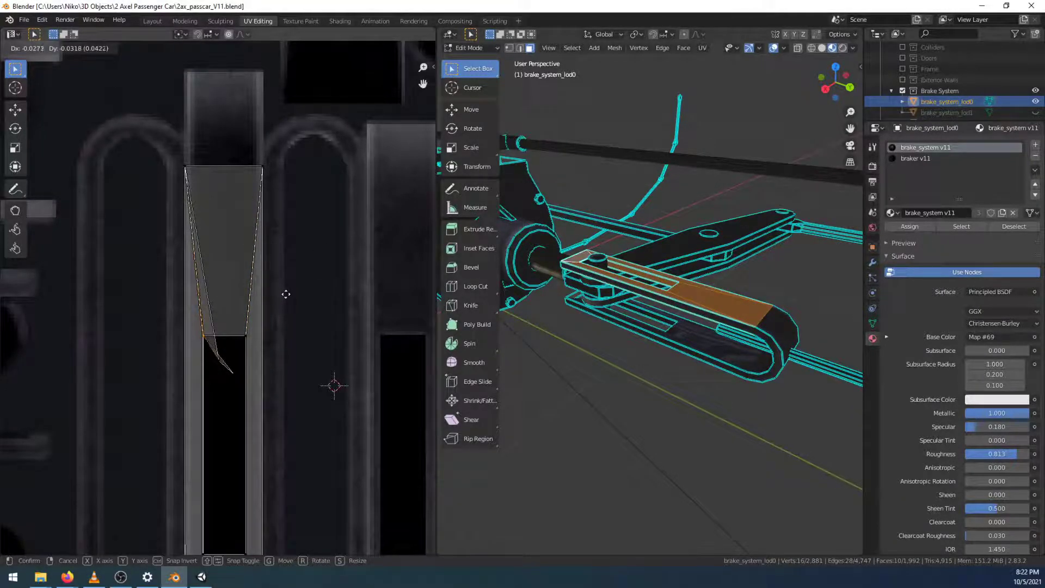
pyautogui.click(284, 292)
# Place the remaining misplaced UV vertices on the strip's upper right outer corner and the slot's upper right corner
pyautogui.press('g')
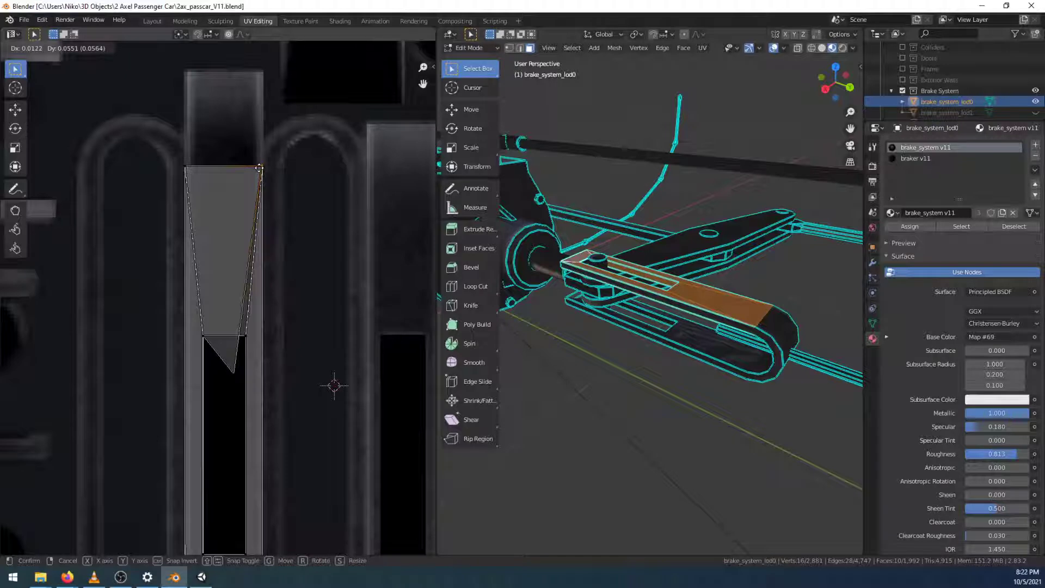
pyautogui.click(259, 167)
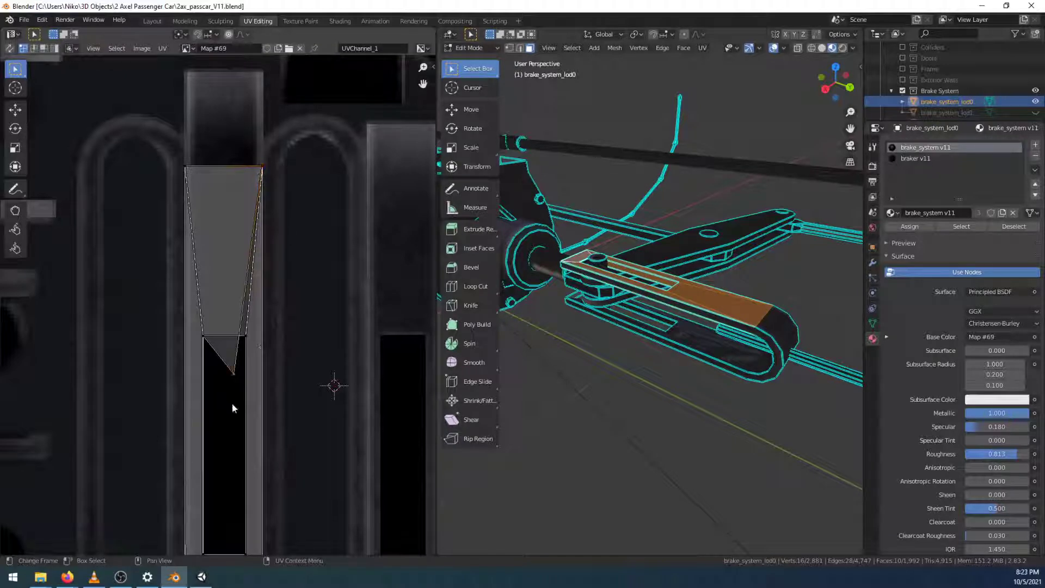
pyautogui.press('g')
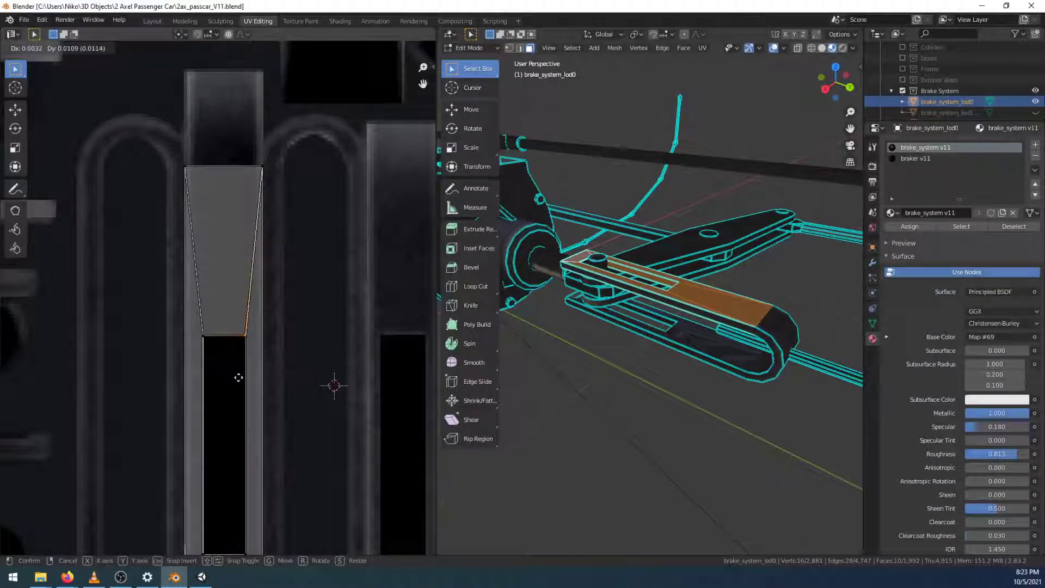
pyautogui.click(240, 375)
# Nudge the UV vertex at the strip's upper right outer corner into exact alignment with the adjoining face
pyautogui.scroll(5, 270, 181)
pyautogui.moveTo(327, 150); pyautogui.dragTo(238, 473, button='middle')
pyautogui.scroll(2, 302, 182)
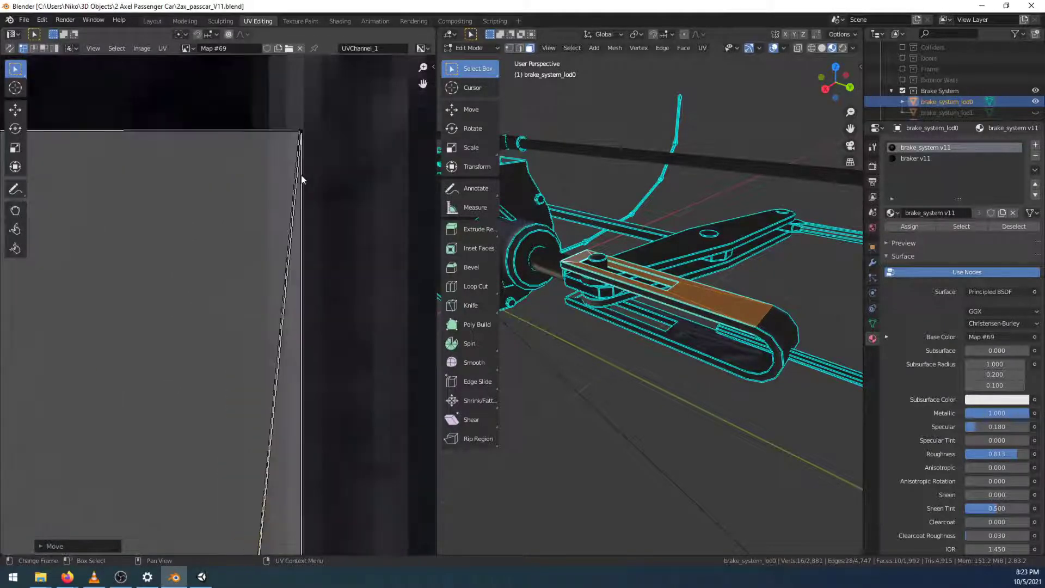
pyautogui.press('g')
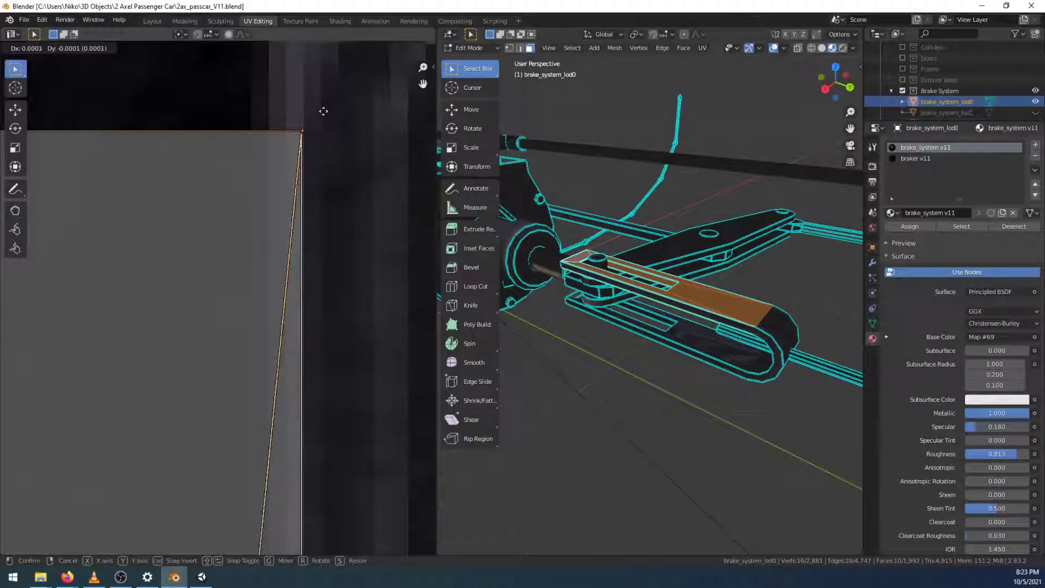
pyautogui.click(323, 111)
pyautogui.scroll(-6, 350, 217)
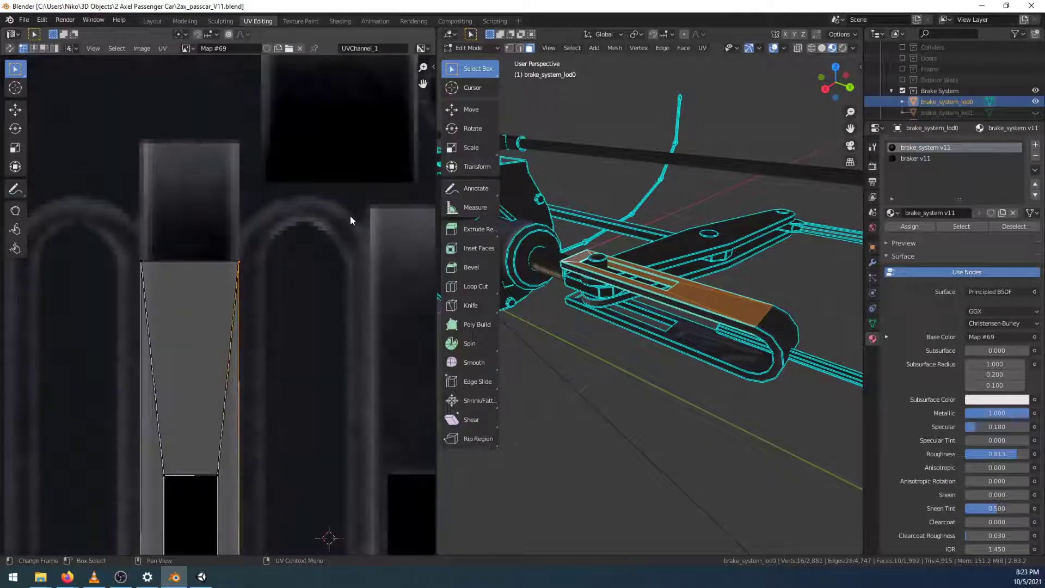
# Align the UV vertex at the slot's upper right corner with the slot's upper edge by moving it along Y only
pyautogui.scroll(7, 275, 364)
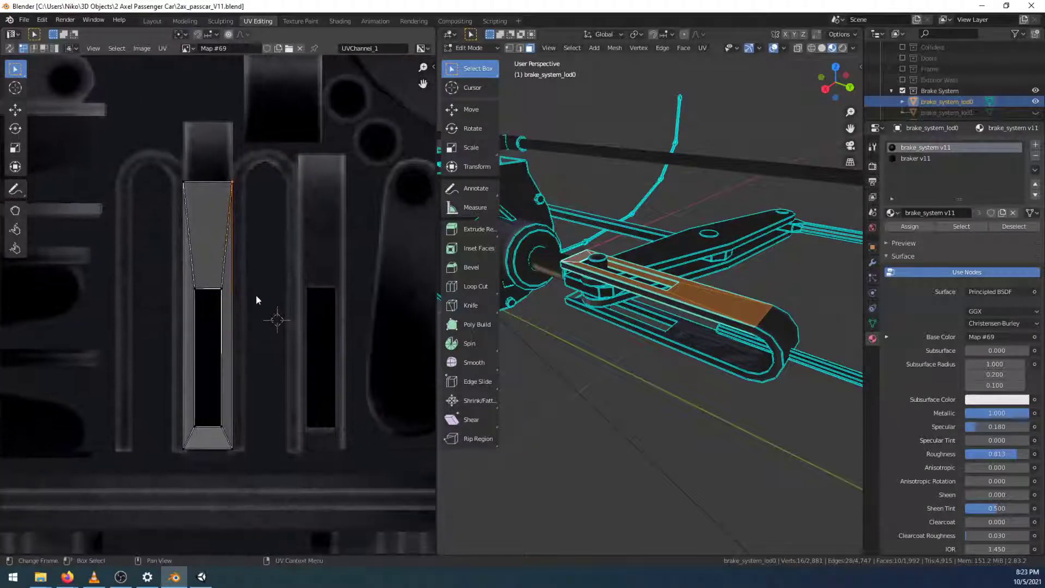
pyautogui.scroll(2, 220, 230)
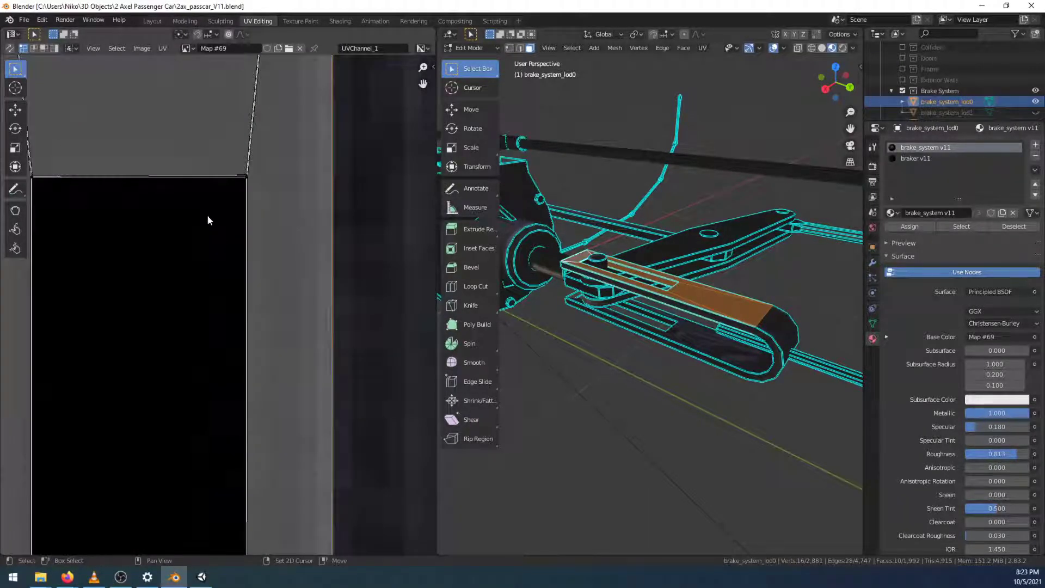
pyautogui.moveTo(206, 215); pyautogui.dragTo(265, 321, button='middle')
pyautogui.click(276, 289)
pyautogui.press('g')
pyautogui.press('y')
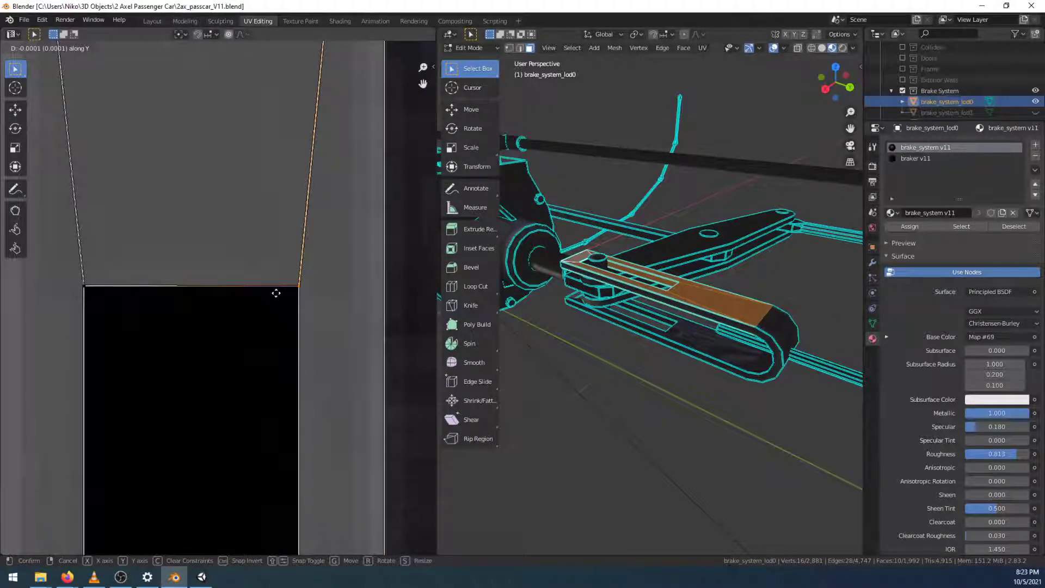
pyautogui.click(276, 293)
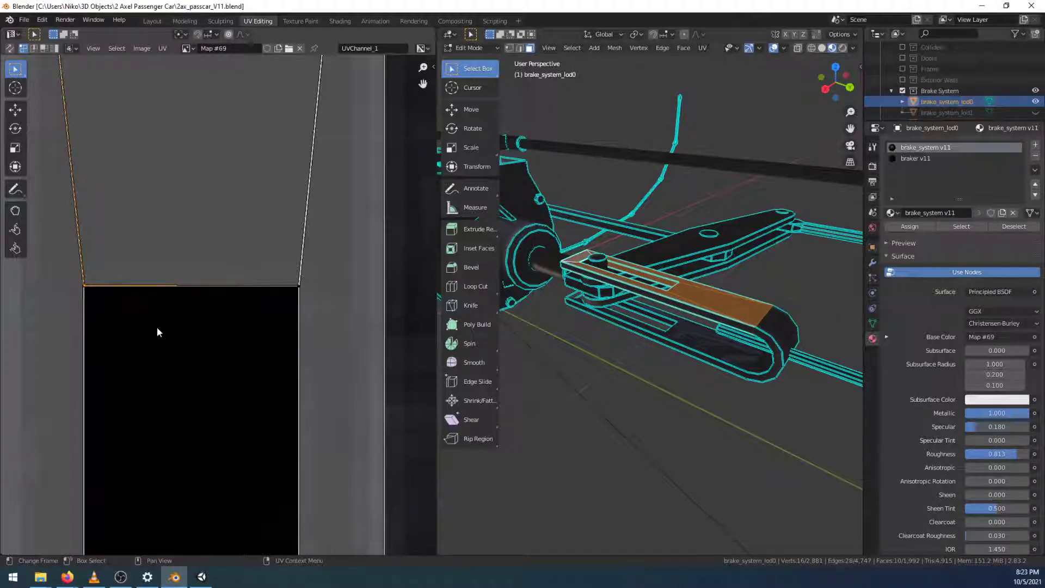
# Nudge the UV vertex at the slot's upper left corner into alignment with its neighbours and save the file
pyautogui.scroll(3, 156, 331)
pyautogui.moveTo(57, 306); pyautogui.dragTo(245, 367, button='middle')
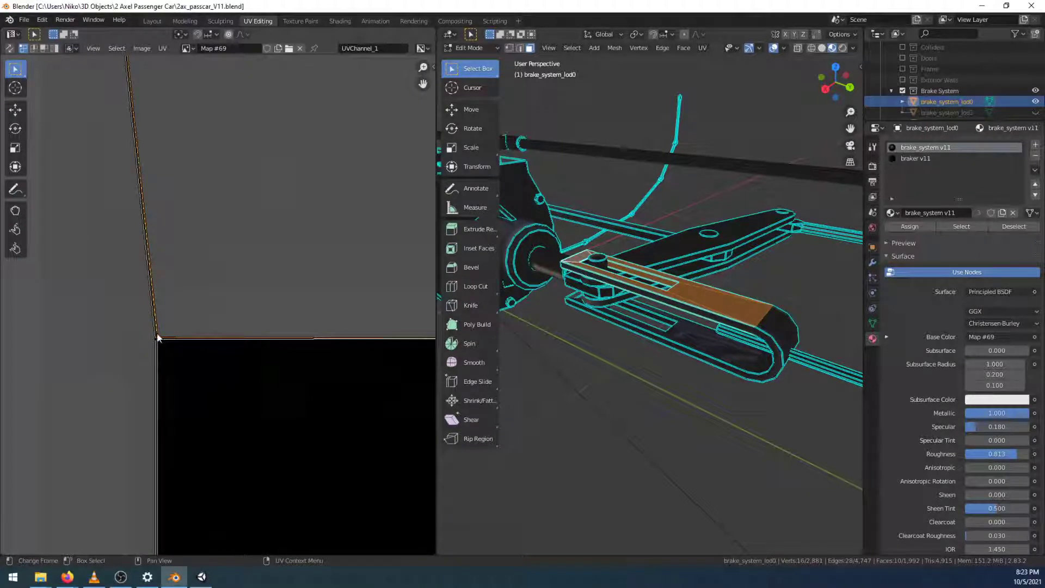
pyautogui.press('g')
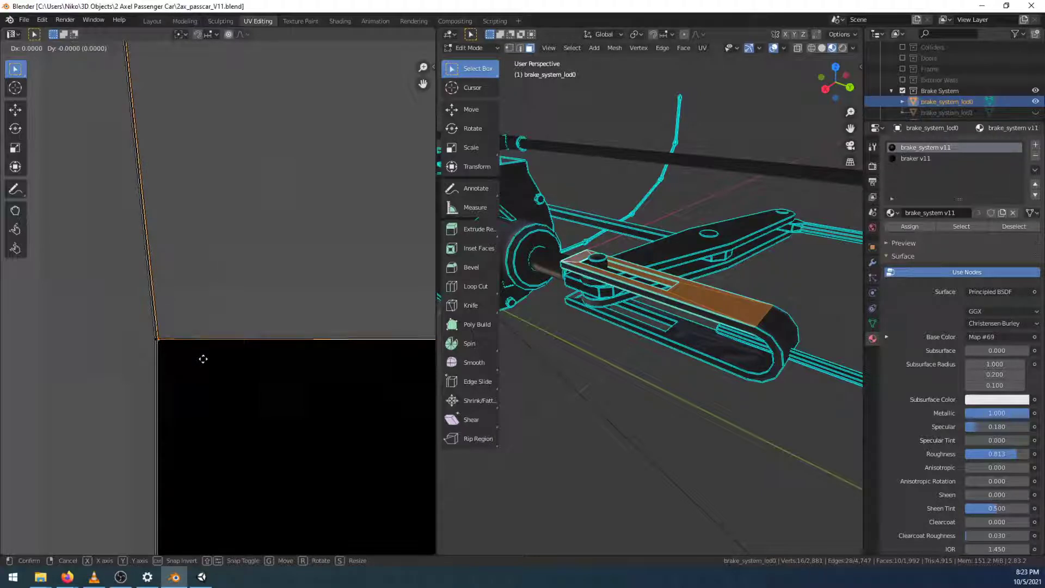
pyautogui.click(203, 361)
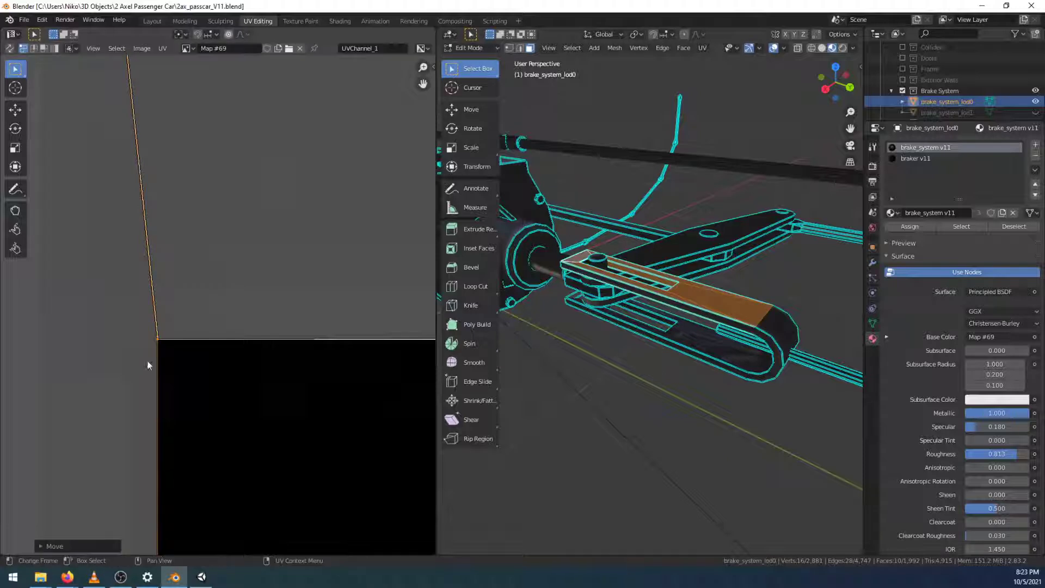
pyautogui.moveTo(297, 359); pyautogui.dragTo(47, 345, button='middle')
pyautogui.moveTo(254, 360)
pyautogui.mouseDown(button='middle')
pyautogui.moveTo(180, 357)
pyautogui.moveTo(143, 374)
pyautogui.mouseUp(button='middle')
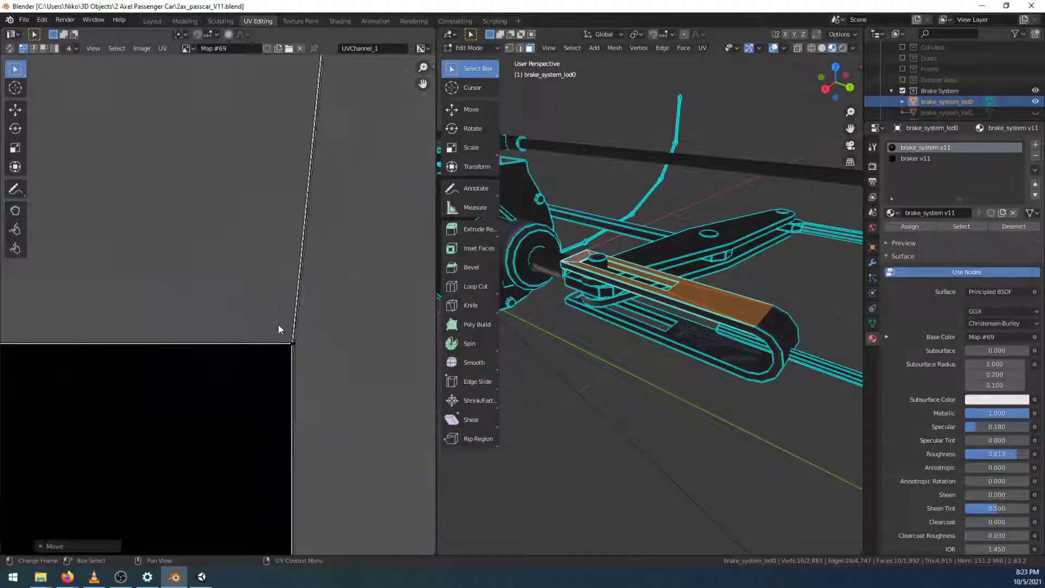
pyautogui.moveTo(279, 328); pyautogui.dragTo(353, 368, button='middle')
pyautogui.scroll(-9, 292, 318)
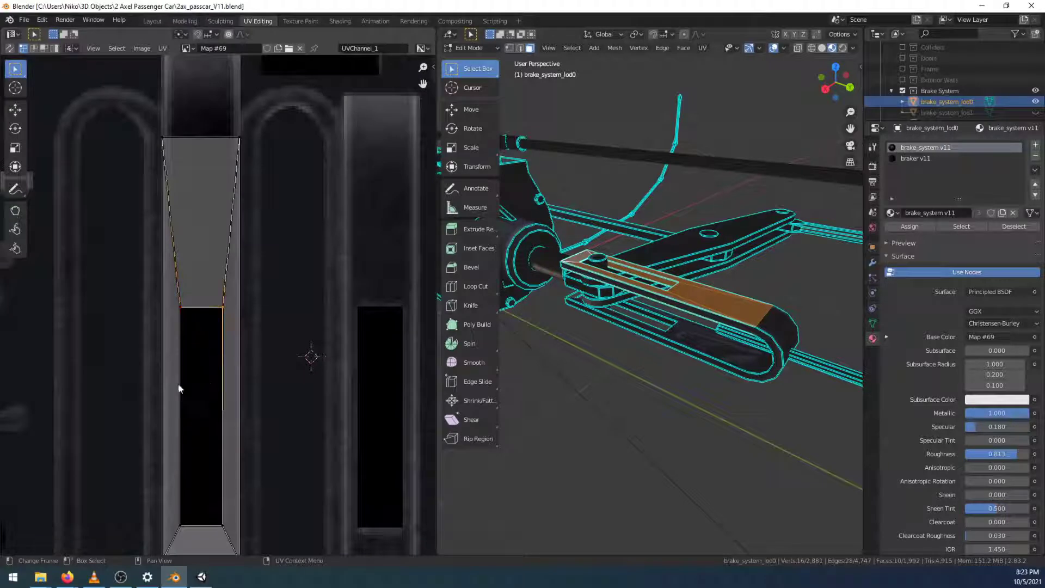
pyautogui.hotkey('ctrl', 's')
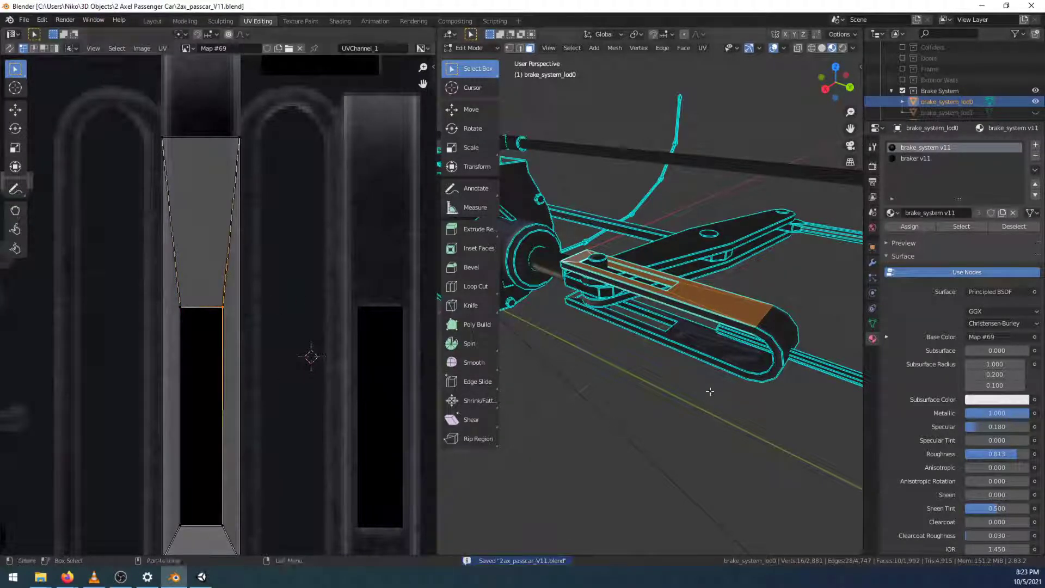
# Select the lower arm's inward-facing faces around the slot together with its end face
pyautogui.click(709, 343)
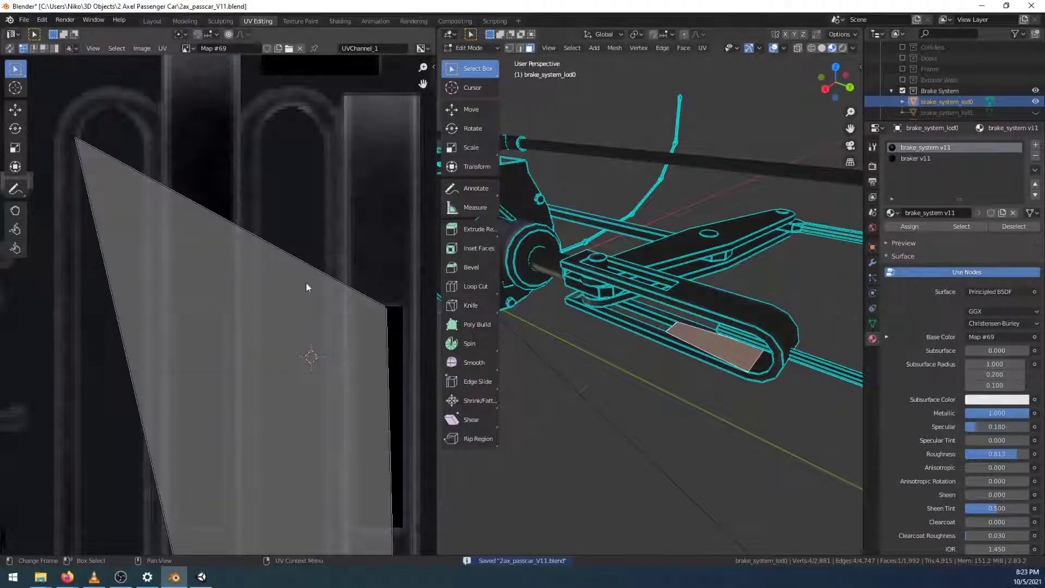
pyautogui.scroll(-3, 282, 288)
pyautogui.keyDown('shift'); pyautogui.click(644, 338); pyautogui.keyUp('shift')
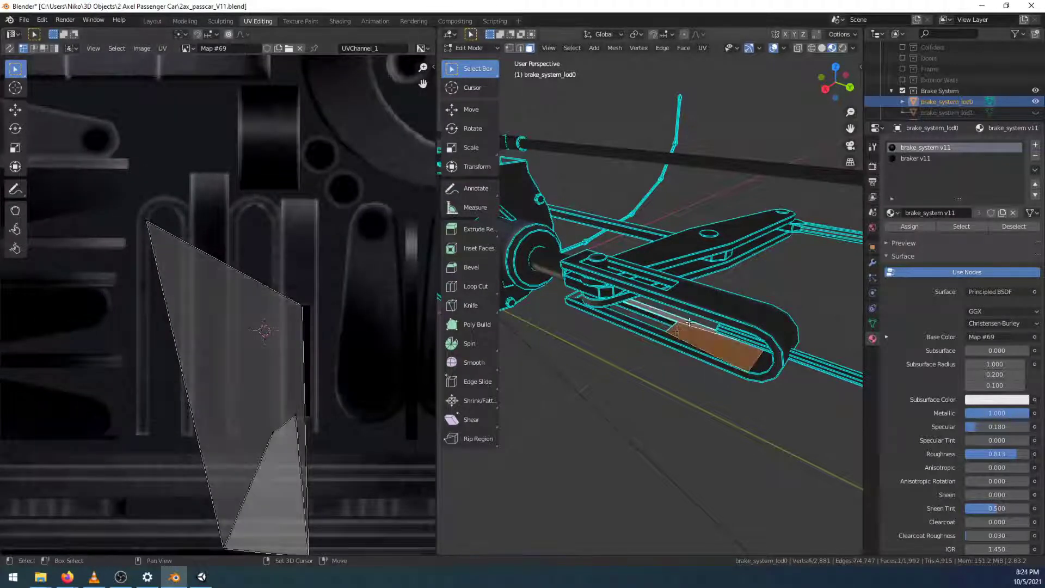
pyautogui.keyDown('shift'); pyautogui.click(657, 333); pyautogui.keyUp('shift')
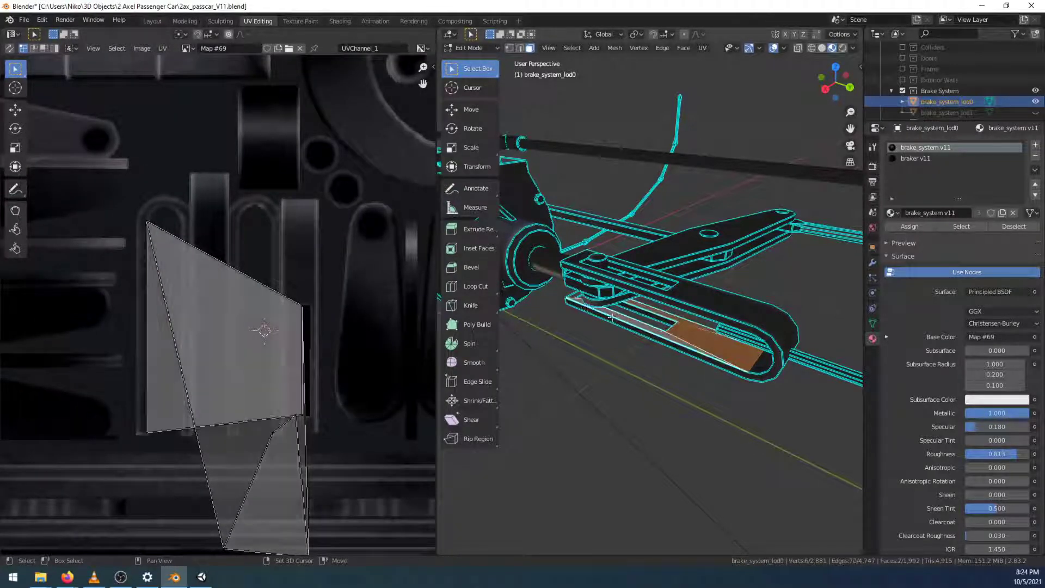
pyautogui.keyDown('shift'); pyautogui.click(573, 301); pyautogui.keyUp('shift')
pyautogui.moveTo(566, 398); pyautogui.dragTo(637, 388, button='middle')
pyautogui.scroll(3, 613, 380)
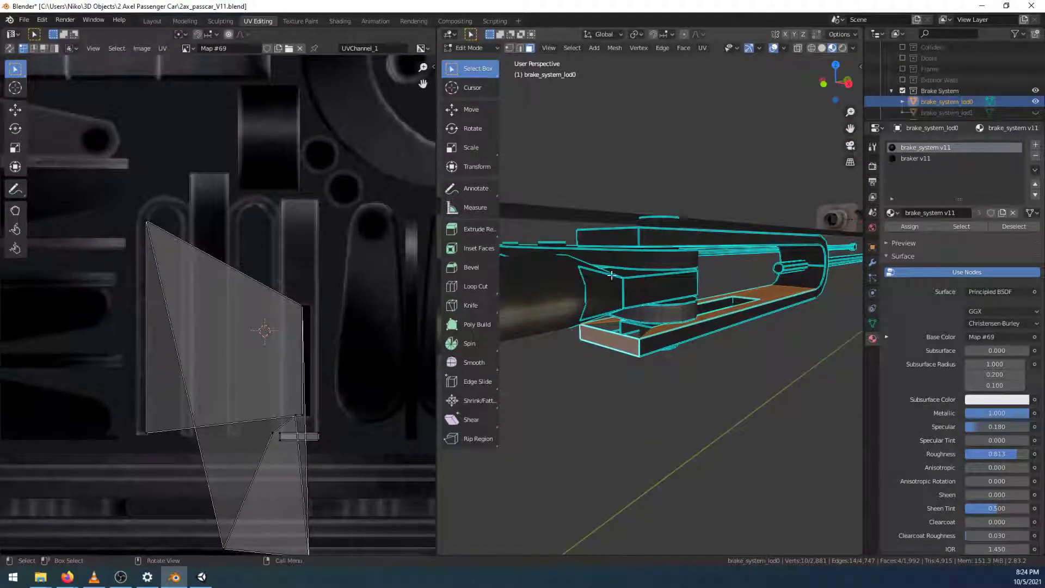
# Inspect the lower arm's free end for a missing face in the Modeling workspace, in wireframe and Material Preview with vertex selection
pyautogui.click(184, 21)
pyautogui.moveTo(440, 443); pyautogui.dragTo(420, 413, button='middle')
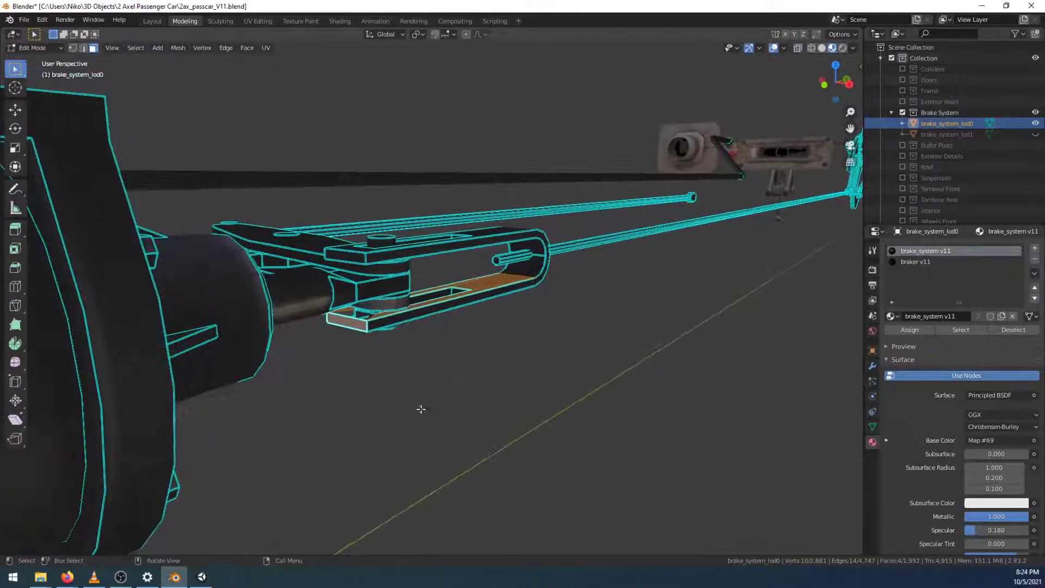
pyautogui.click(76, 48)
pyautogui.scroll(2, 353, 452)
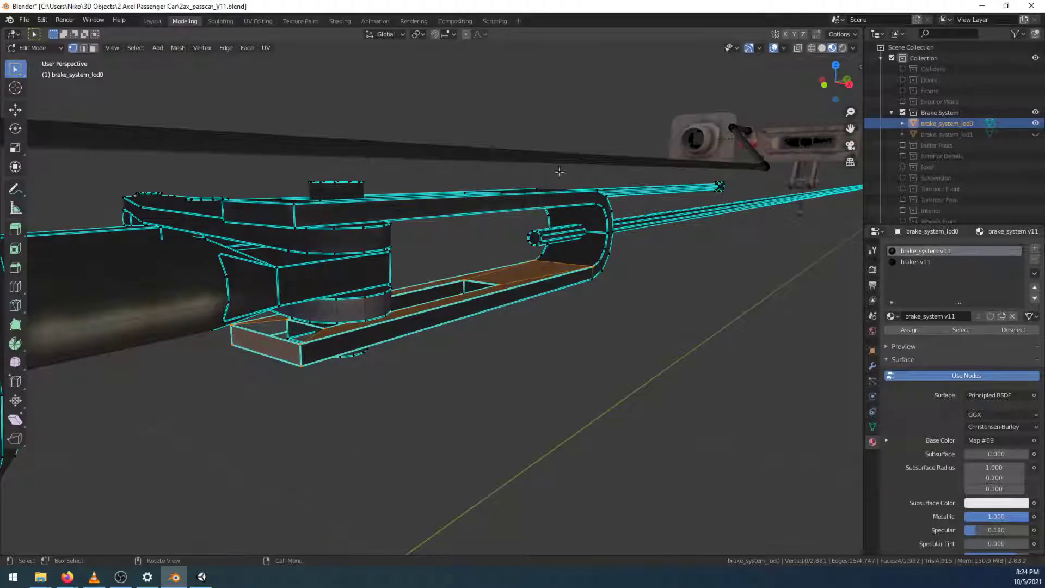
pyautogui.click(810, 49)
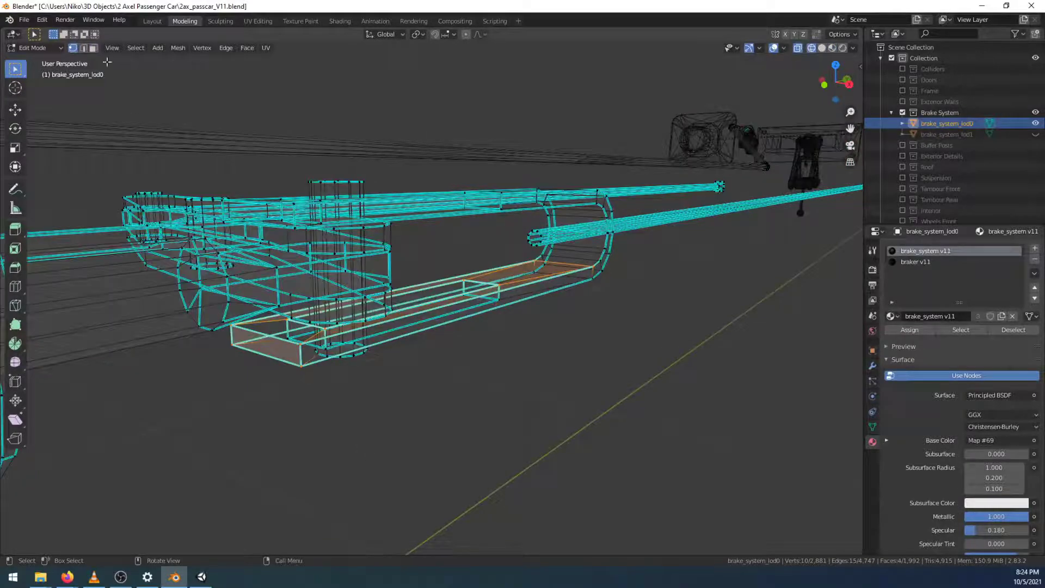
pyautogui.click(94, 48)
pyautogui.moveTo(357, 283); pyautogui.dragTo(201, 120, button='middle')
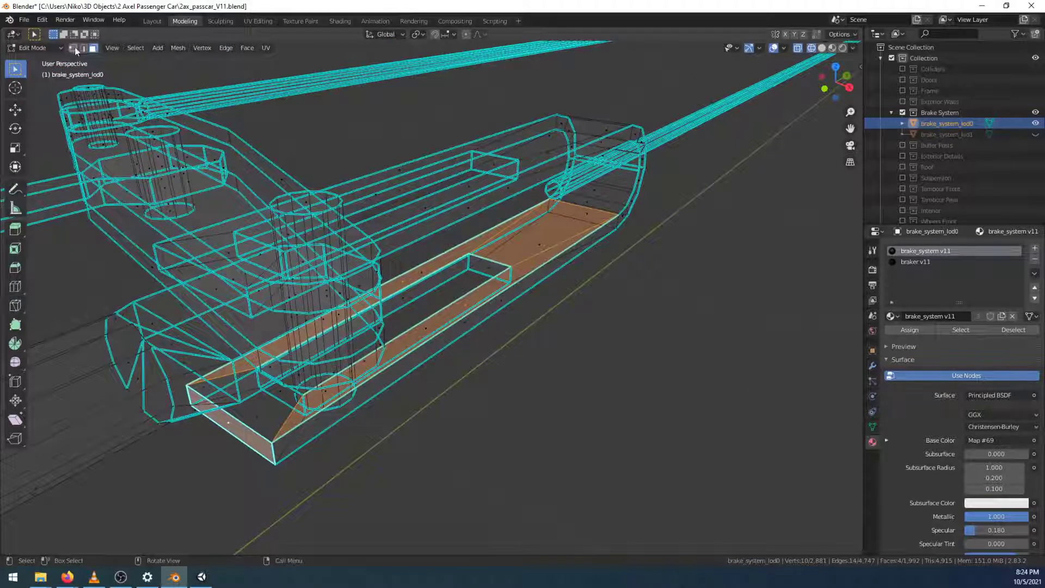
pyautogui.click(72, 48)
pyautogui.click(831, 48)
pyautogui.moveTo(550, 501)
pyautogui.mouseDown(button='middle')
pyautogui.moveTo(469, 443)
pyautogui.moveTo(476, 455)
pyautogui.mouseUp(button='middle')
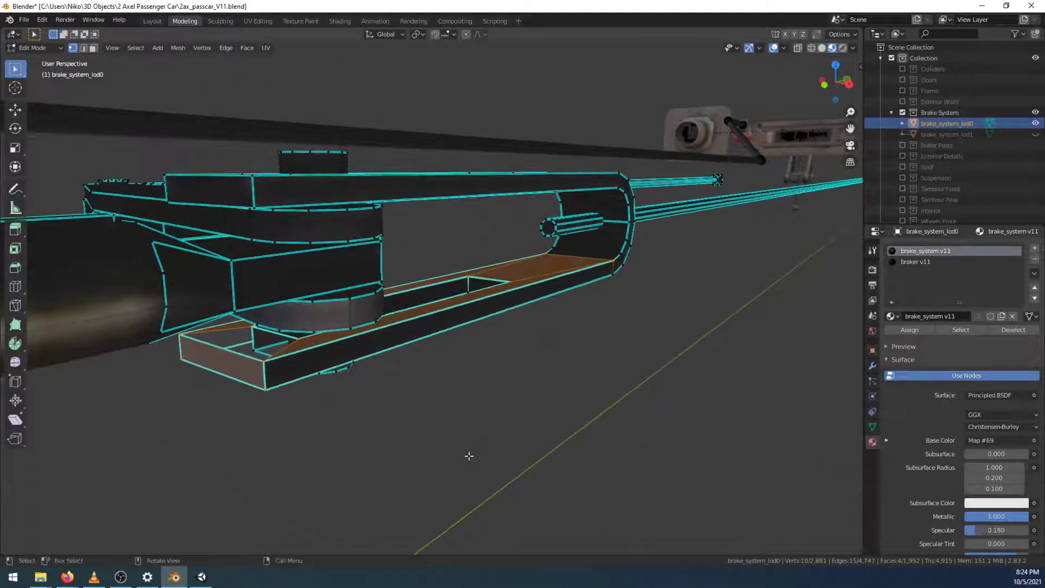
# Fill the missing face between the lower arm's free end and the near end of its slot from the surrounding vertices
pyautogui.click(472, 457)
pyautogui.click(263, 360)
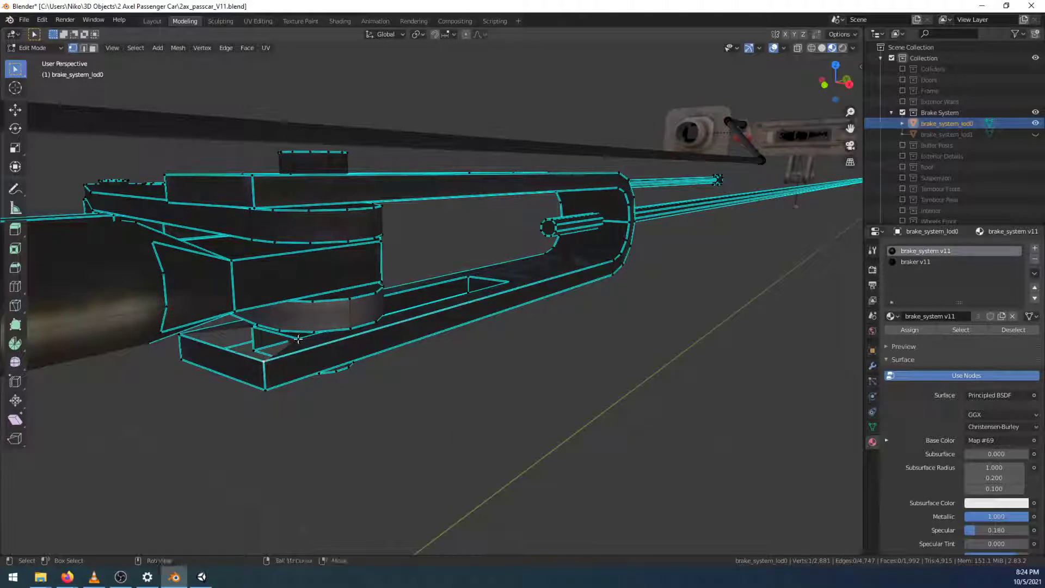
pyautogui.keyDown('shift'); pyautogui.click(253, 327); pyautogui.keyUp('shift')
pyautogui.press('f')
pyautogui.click(372, 483)
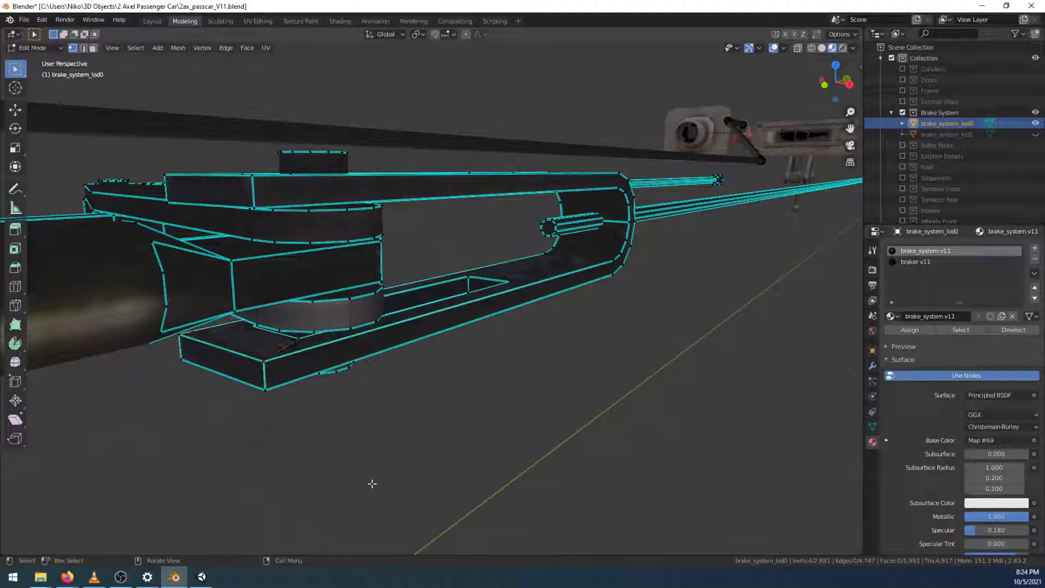
# Return to the UV Editing workspace and select the lower arm's four inward-facing faces around the slot in face mode
pyautogui.moveTo(485, 455)
pyautogui.mouseDown(button='middle')
pyautogui.moveTo(478, 406)
pyautogui.moveTo(385, 357)
pyautogui.moveTo(443, 548)
pyautogui.moveTo(433, 428)
pyautogui.moveTo(489, 464)
pyautogui.mouseUp(button='middle')
pyautogui.click(258, 20)
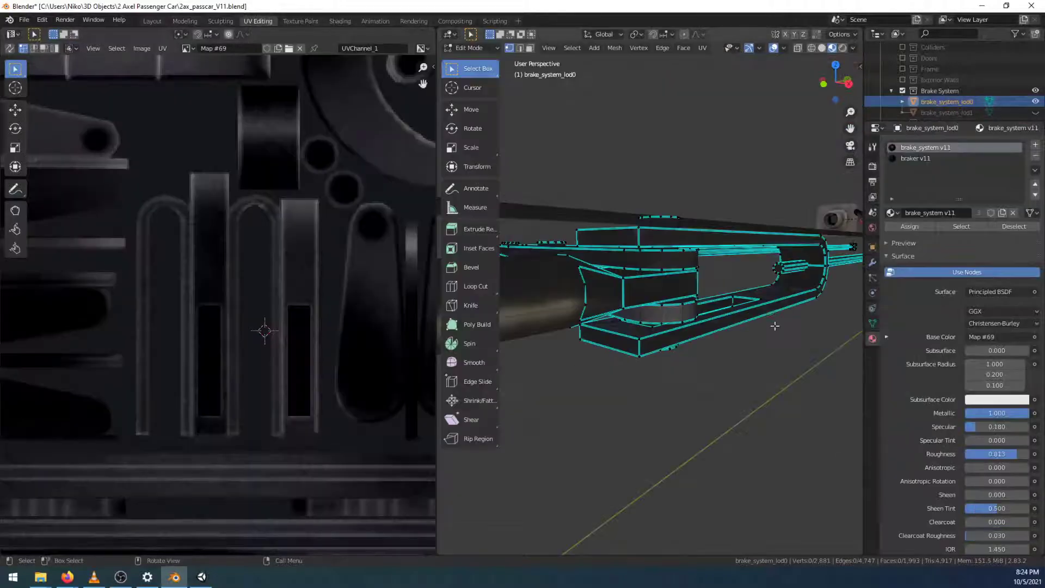
pyautogui.click(529, 47)
pyautogui.click(764, 295)
pyautogui.click(721, 310)
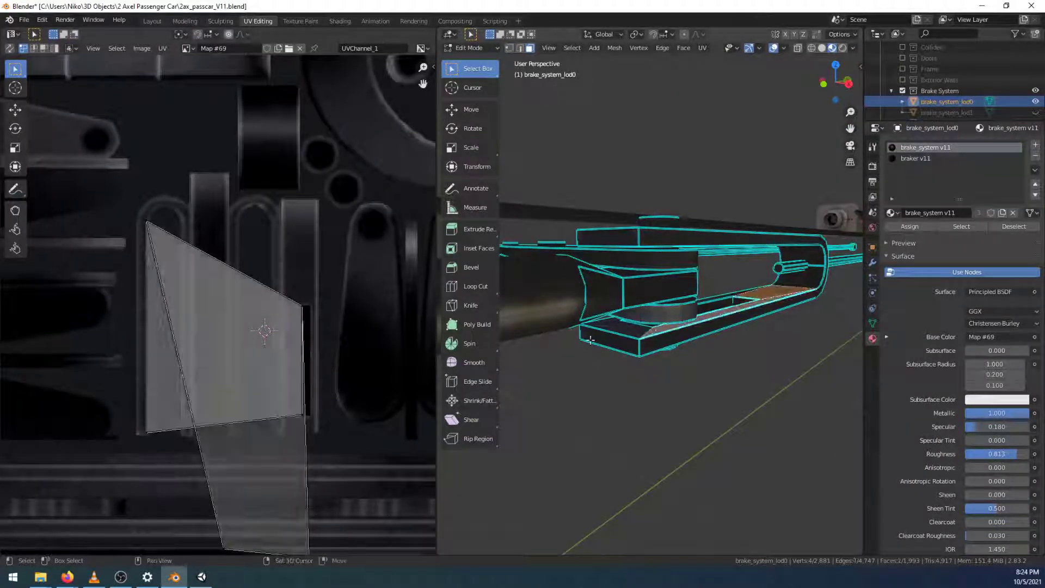
pyautogui.keyDown('shift'); pyautogui.click(624, 329); pyautogui.keyUp('shift')
pyautogui.keyDown('shift'); pyautogui.click(717, 298); pyautogui.keyUp('shift')
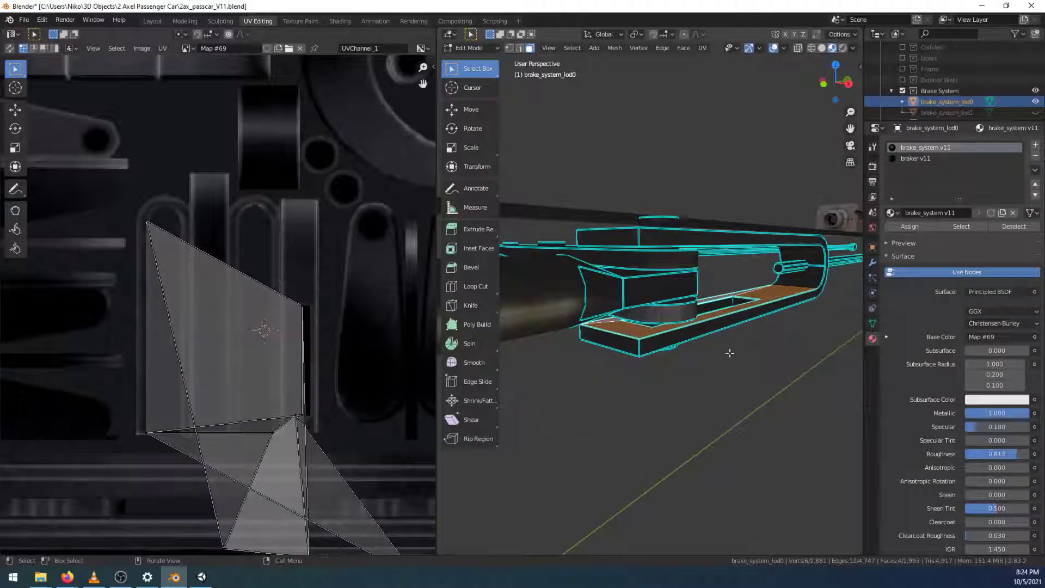
pyautogui.scroll(-2, 293, 295)
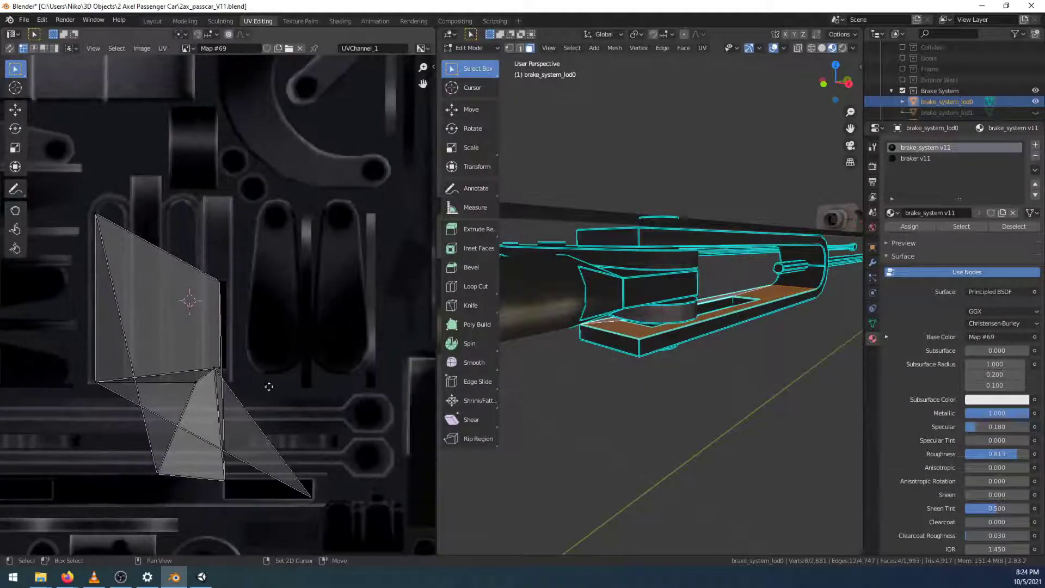
# Add the two long inner side faces of the lower arm's slot to the selection as references for the UV layout
pyautogui.keyDown('shift'); pyautogui.click(717, 306); pyautogui.keyUp('shift')
pyautogui.moveTo(717, 306); pyautogui.dragTo(758, 341, button='middle')
pyautogui.keyDown('shift'); pyautogui.click(690, 232); pyautogui.keyUp('shift')
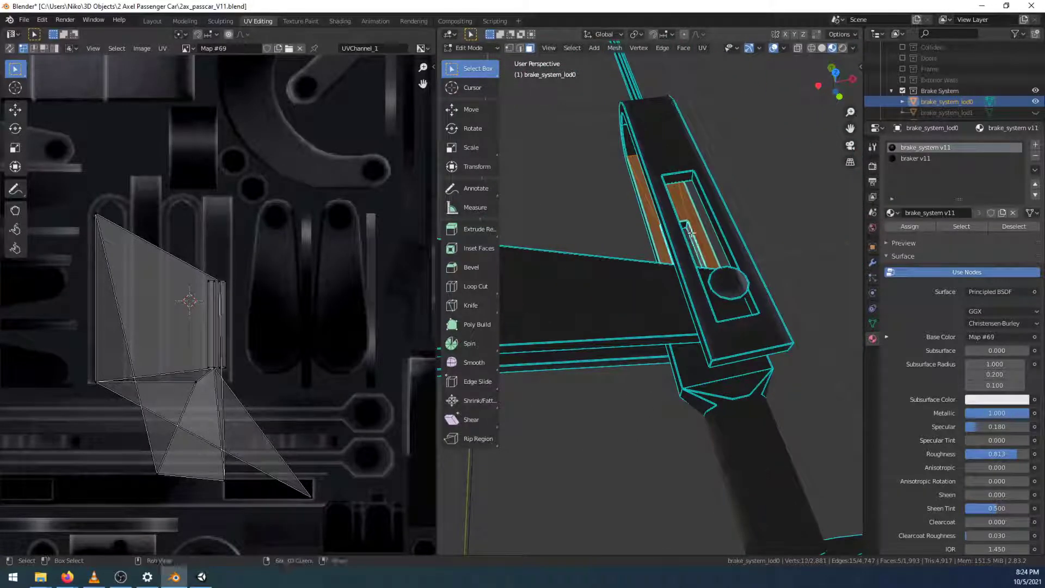
pyautogui.moveTo(706, 240); pyautogui.dragTo(642, 256, button='middle')
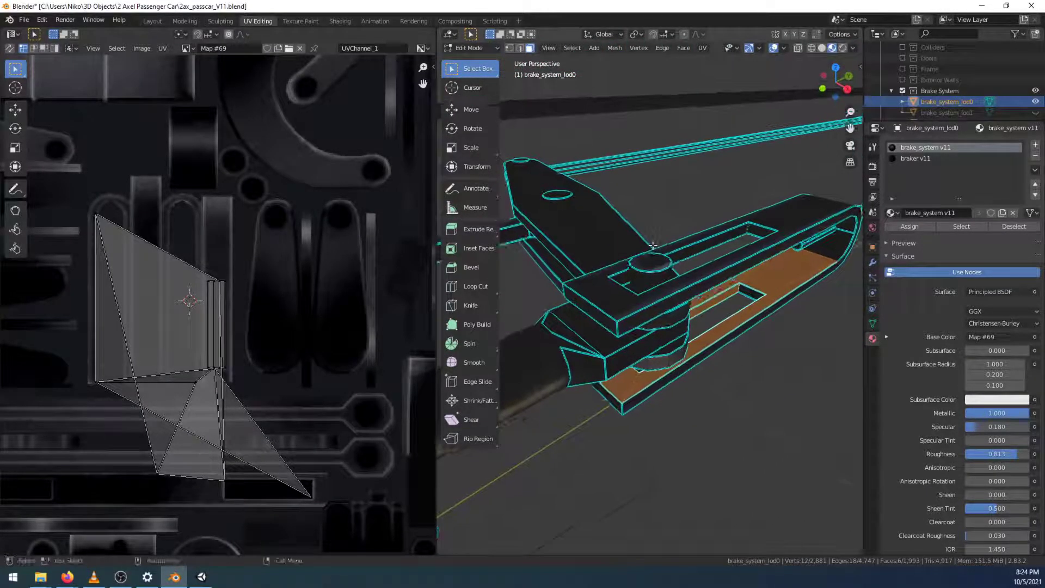
pyautogui.scroll(4, 218, 306)
pyautogui.scroll(-3, 222, 308)
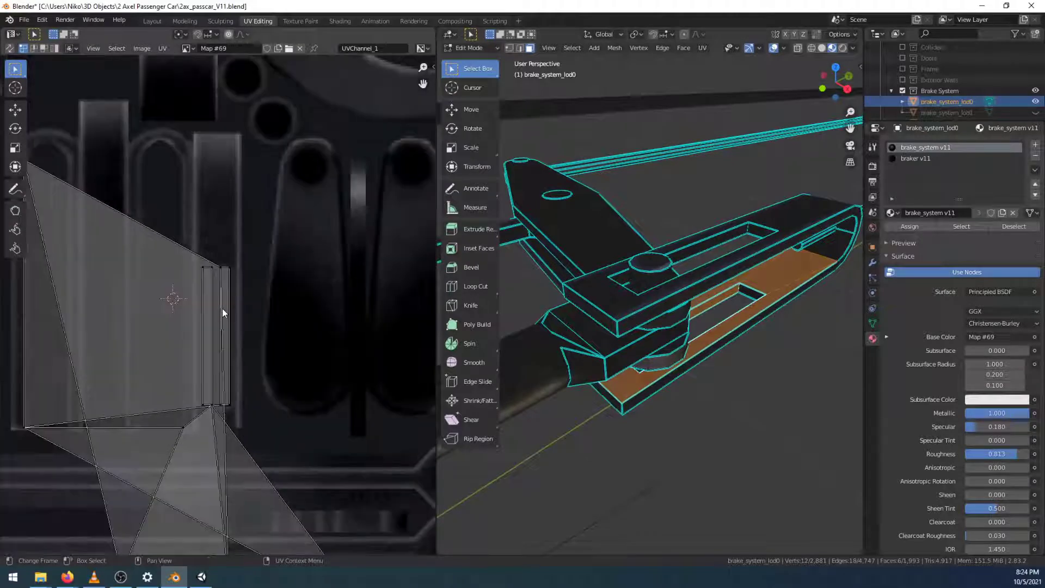
# Try using the lower arm's long outer side faces as UV references for its inward-facing faces
pyautogui.keyDown('shift'); pyautogui.click(798, 291); pyautogui.keyUp('shift')
pyautogui.moveTo(798, 292); pyautogui.dragTo(593, 218, button='middle')
pyautogui.keyDown('shift'); pyautogui.click(587, 212); pyautogui.keyUp('shift')
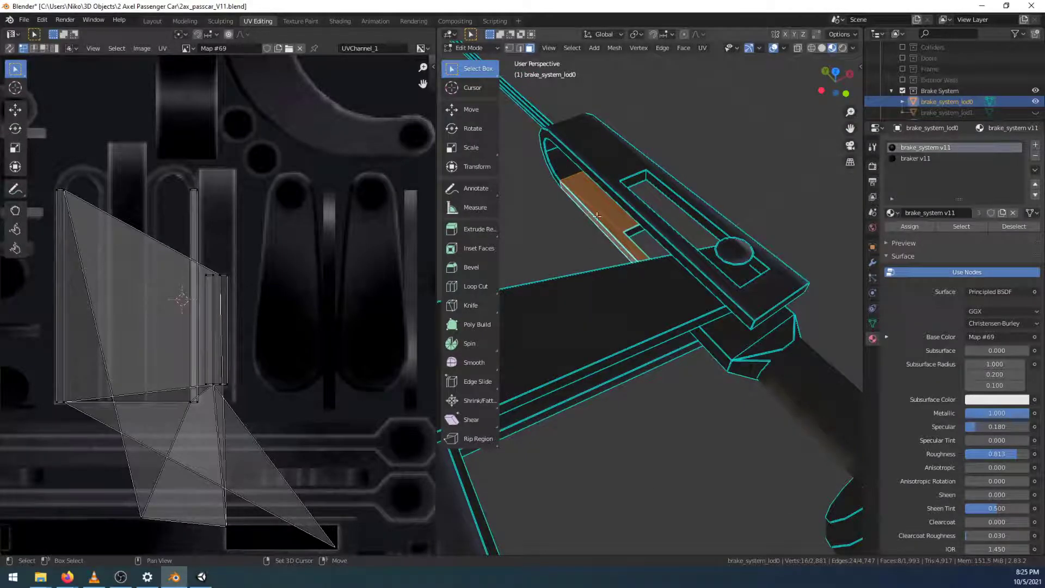
pyautogui.moveTo(706, 272); pyautogui.dragTo(587, 241, button='middle')
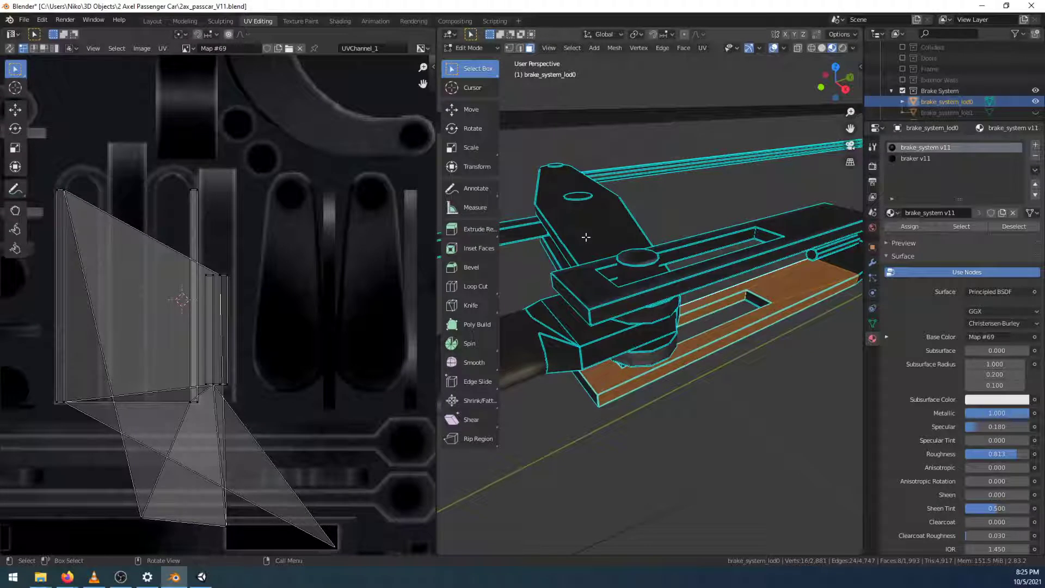
pyautogui.click(74, 198)
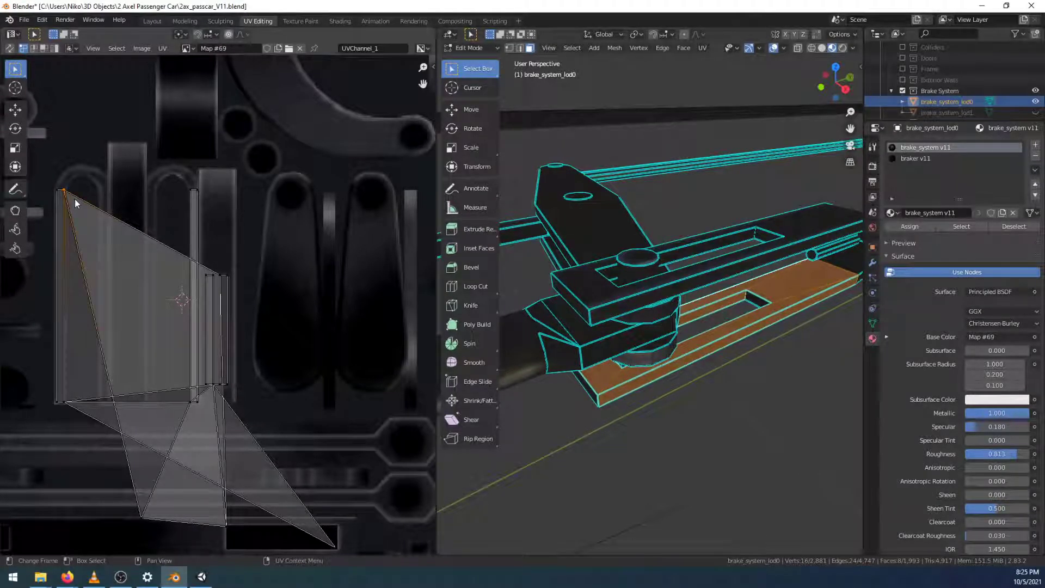
pyautogui.keyDown('shift'); pyautogui.click(792, 314); pyautogui.keyUp('shift')
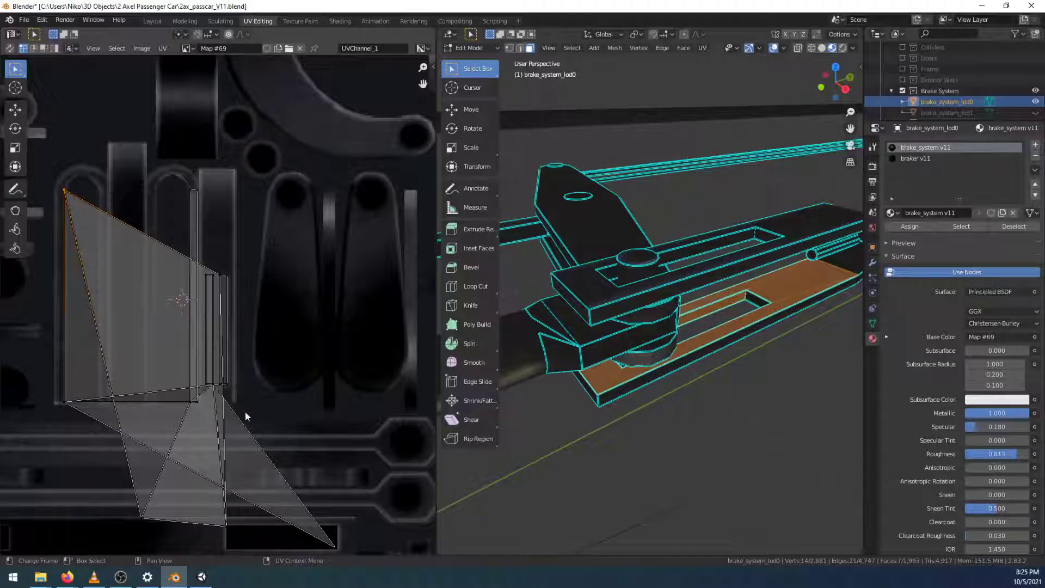
# Select the four faces around the slot on the lower arm's underside
pyautogui.moveTo(693, 431); pyautogui.dragTo(751, 340, button='middle')
pyautogui.click(756, 338)
pyautogui.keyDown('shift'); pyautogui.click(737, 305); pyautogui.keyUp('shift')
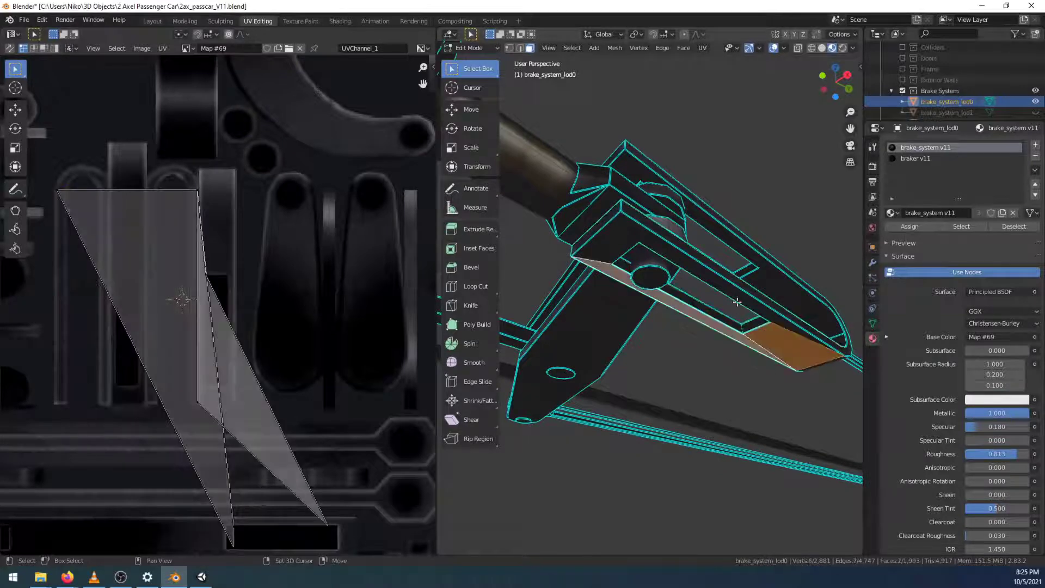
pyautogui.keyDown('shift'); pyautogui.click(680, 256); pyautogui.keyUp('shift')
pyautogui.keyDown('shift'); pyautogui.click(609, 236); pyautogui.keyUp('shift')
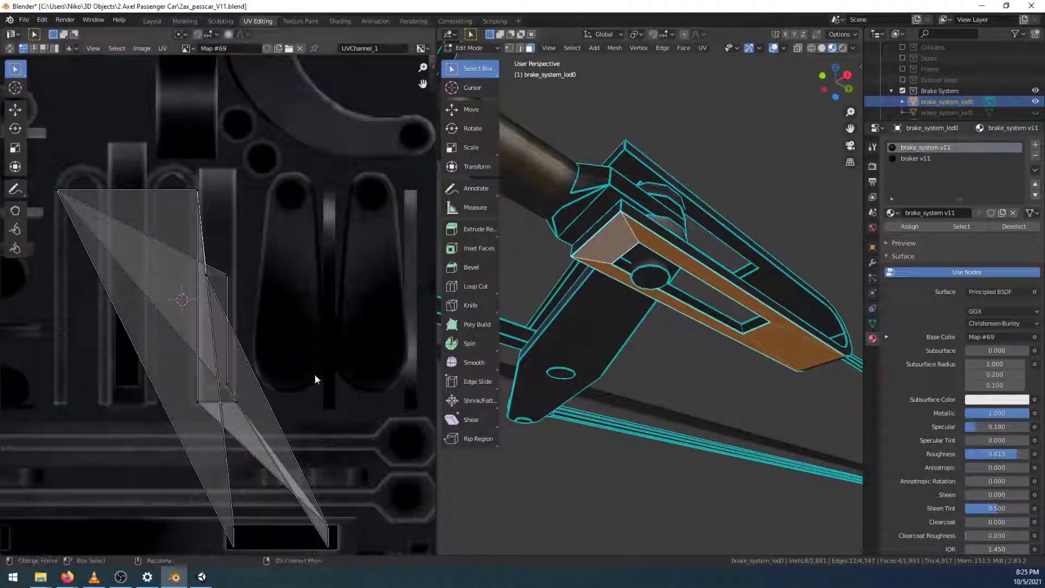
# Add one long inner slot face and one long outer side face of the lower arm to the selection as UV references
pyautogui.keyDown('shift'); pyautogui.click(699, 307); pyautogui.keyUp('shift')
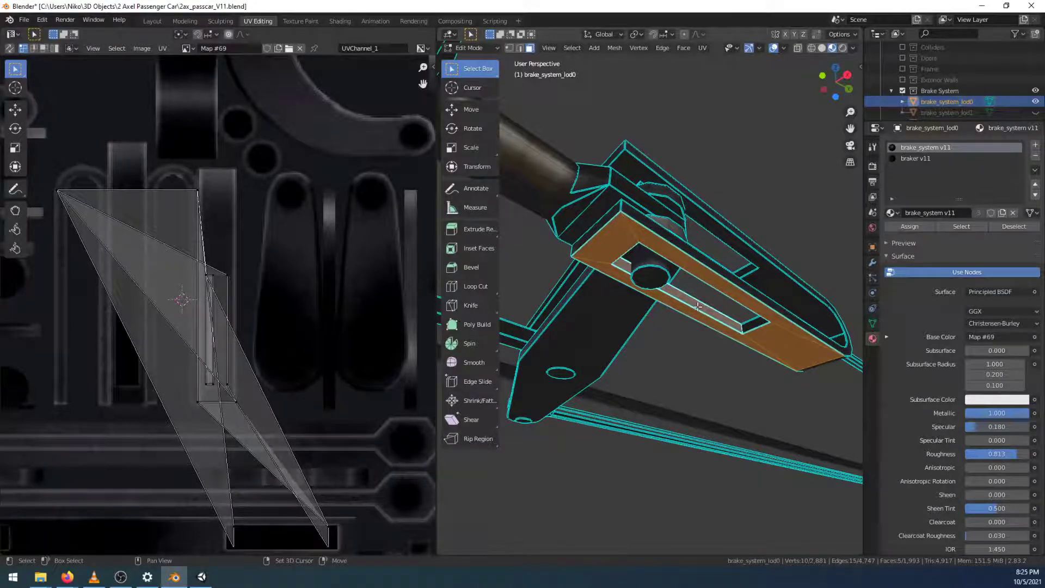
pyautogui.moveTo(699, 307); pyautogui.dragTo(635, 335, button='middle')
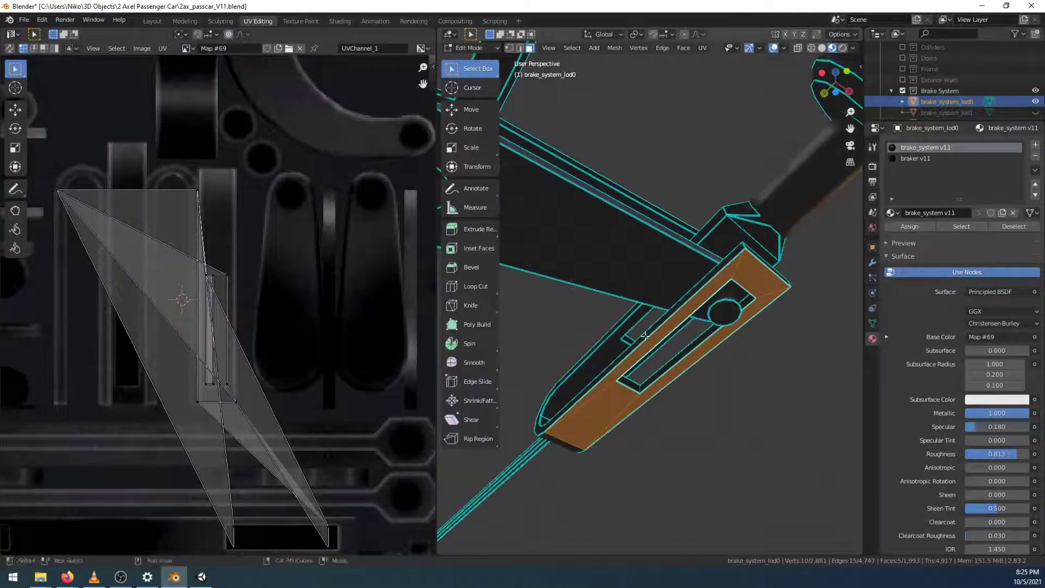
pyautogui.keyDown('shift'); pyautogui.click(645, 335); pyautogui.keyUp('shift')
# Move the misplaced outer corner UV vertex of the underside faces horizontally onto the upper-right corner of the arm's strip on the texture
pyautogui.scroll(4, 210, 419)
pyautogui.scroll(-4, 210, 419)
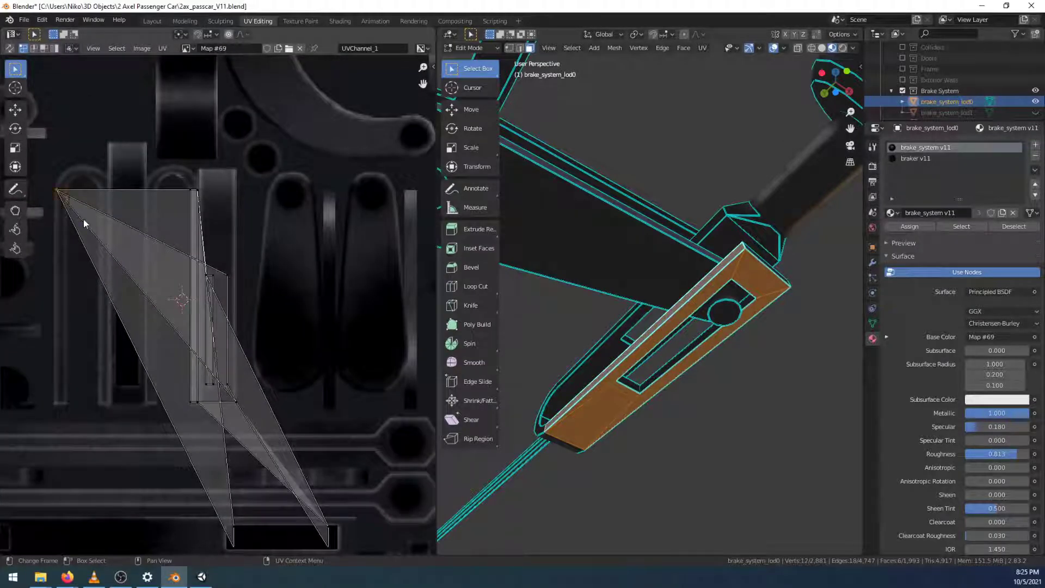
pyautogui.press('g')
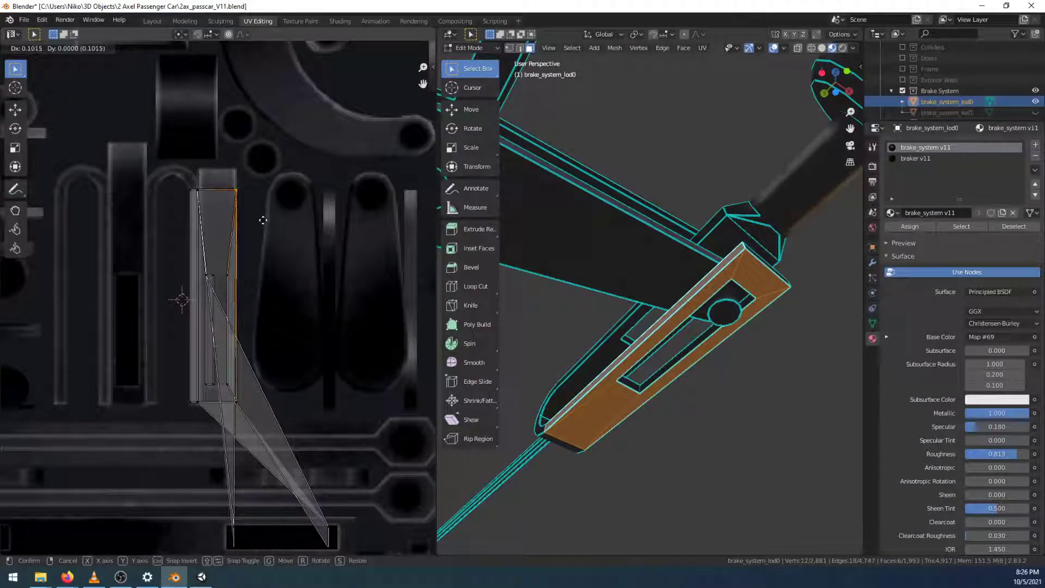
pyautogui.click(253, 283)
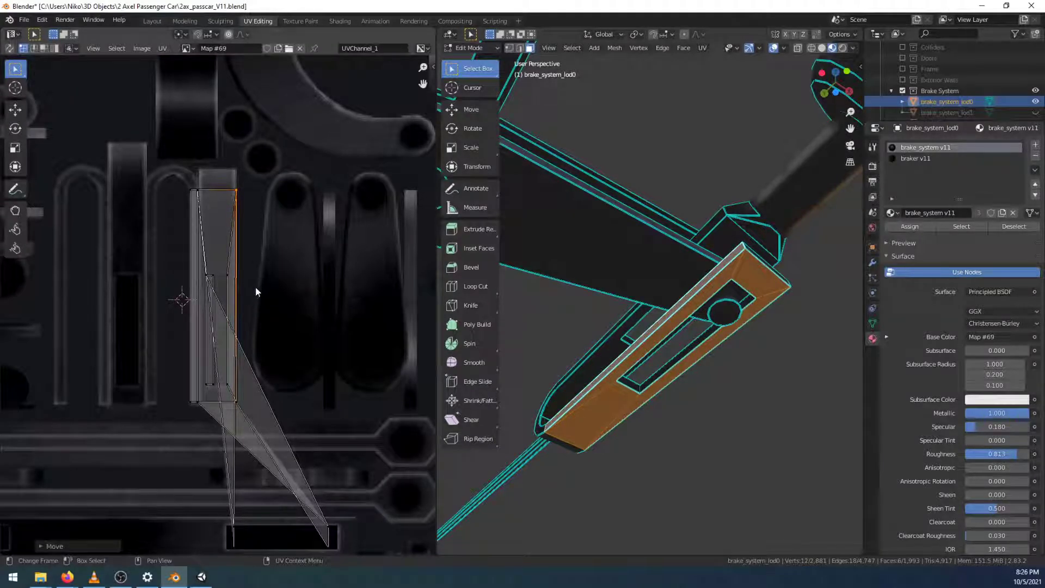
pyautogui.scroll(3, 255, 291)
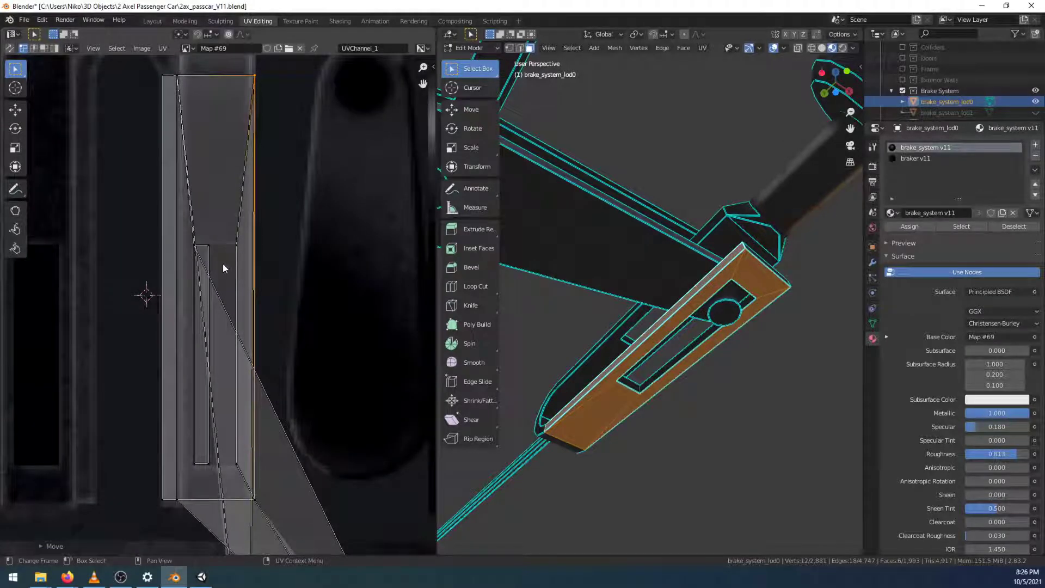
pyautogui.scroll(-4, 223, 305)
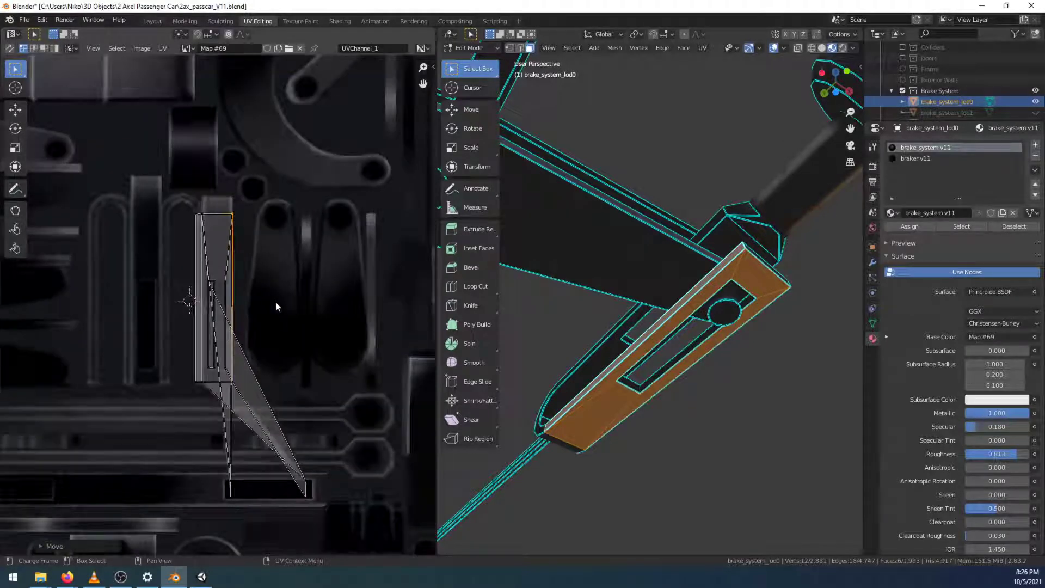
# Pull the stray inner UV vertices at the small dark texture rectangle up beside the arm's strip and separate them
pyautogui.click(308, 481)
pyautogui.press('g')
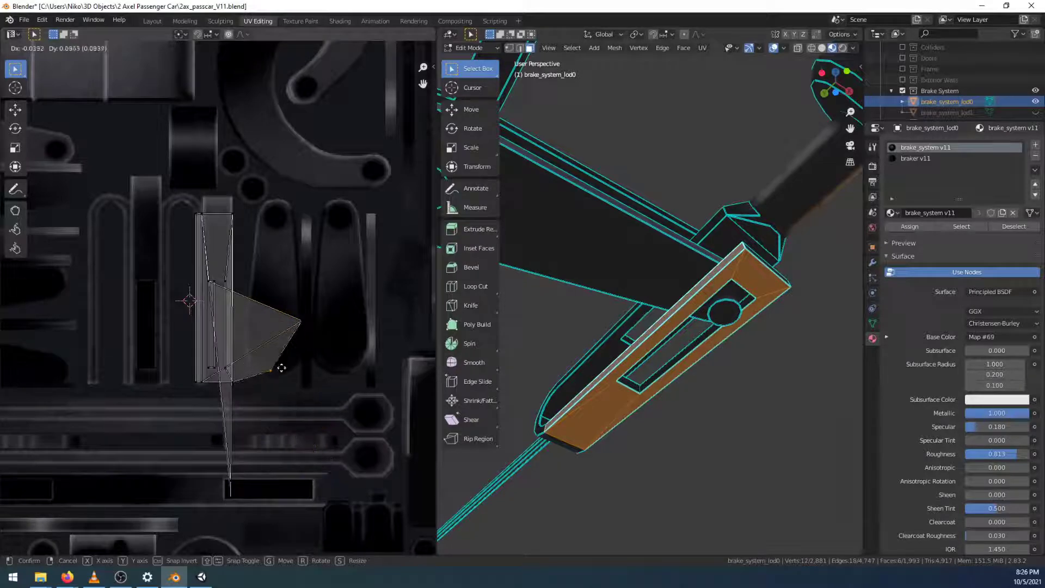
pyautogui.click(291, 369)
pyautogui.scroll(2, 286, 400)
pyautogui.scroll(1, 312, 388)
# Move one separated stray UV vertex onto the lower-left corner of the slot on the texture and fine-tune its placement
pyautogui.click(386, 334)
pyautogui.press('g')
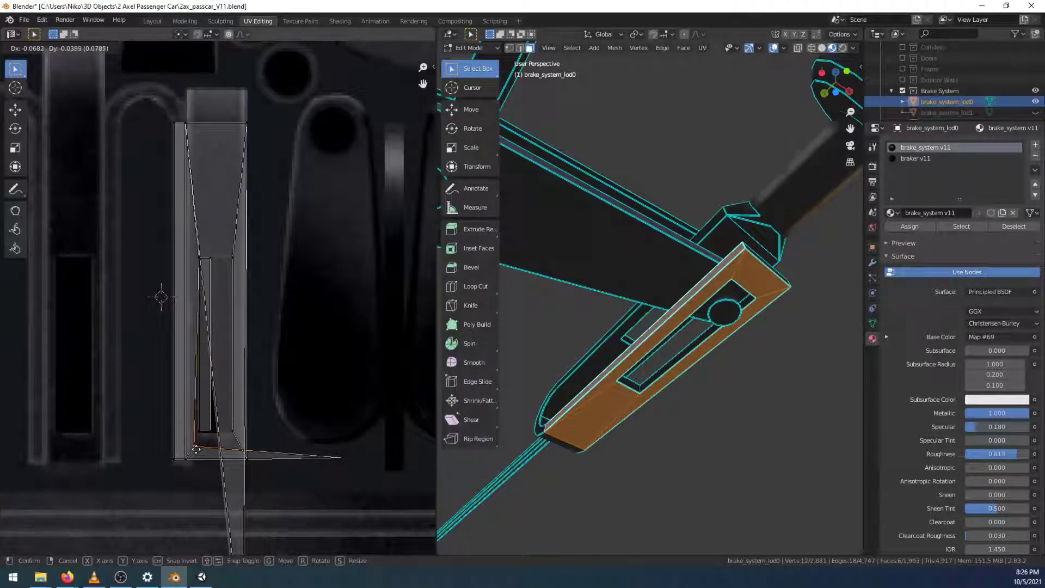
pyautogui.click(195, 449)
pyautogui.scroll(4, 198, 455)
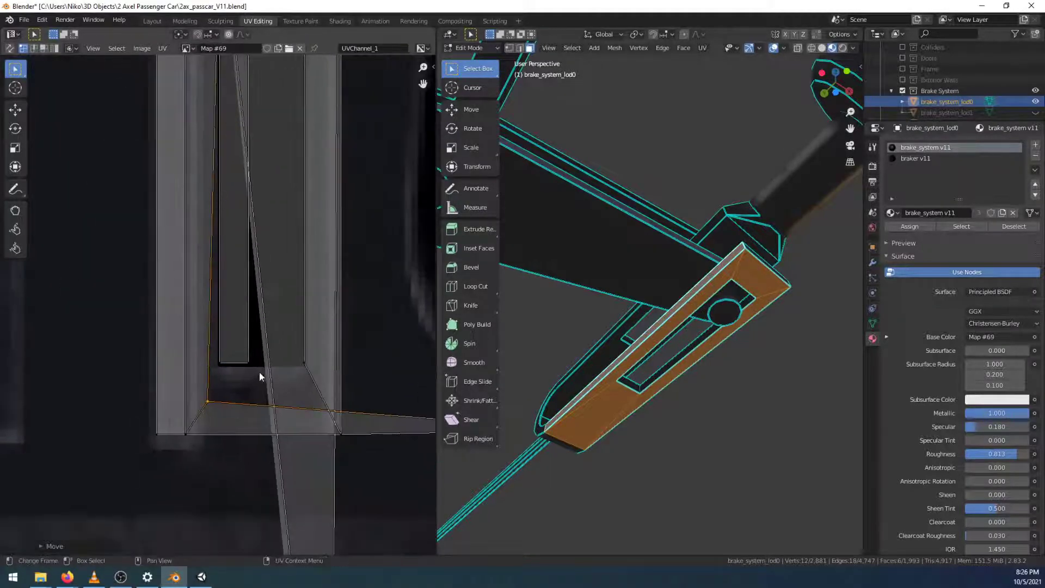
pyautogui.scroll(2, 246, 386)
pyautogui.press('g')
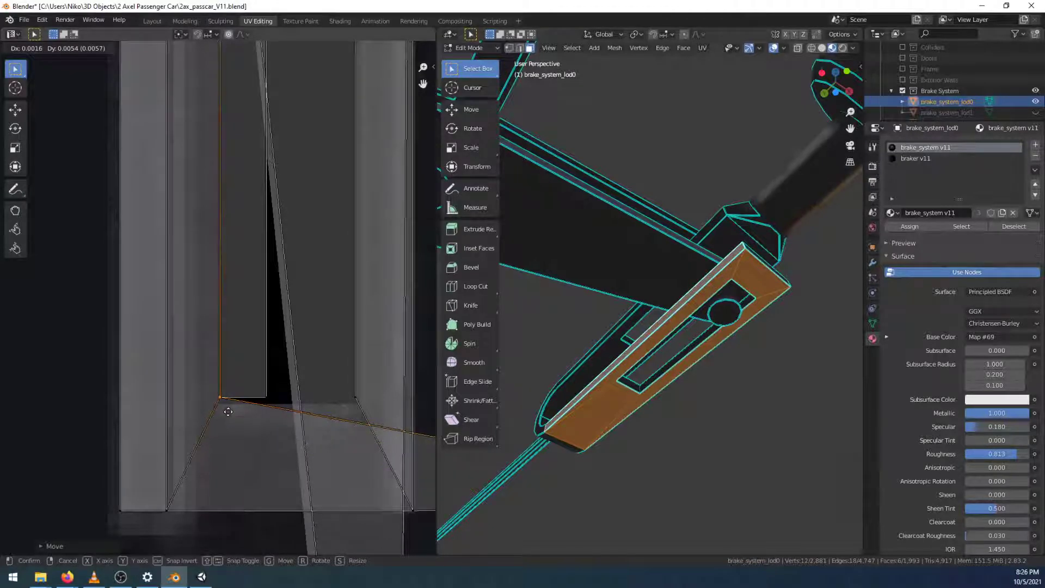
pyautogui.click(228, 412)
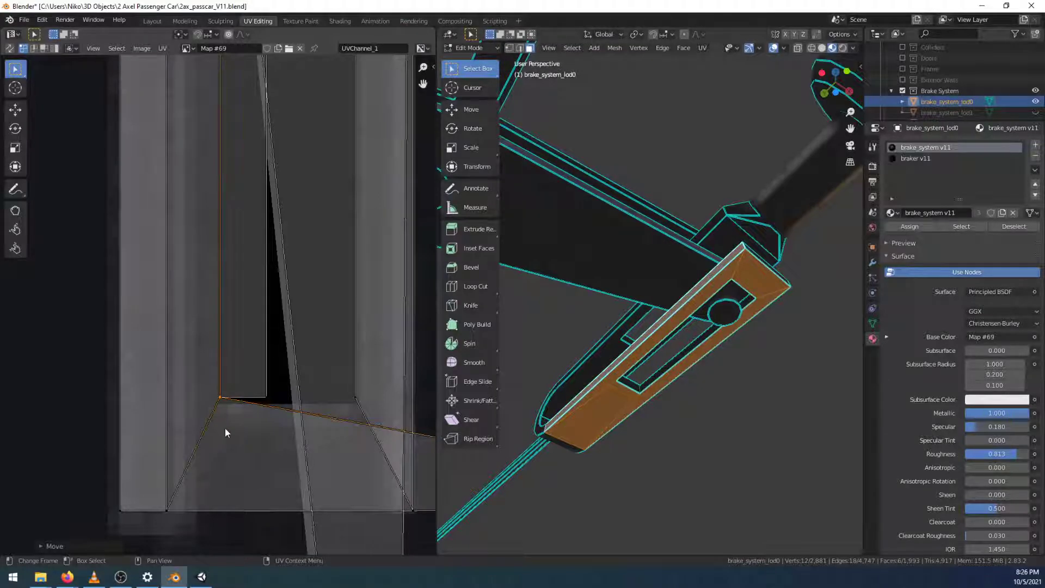
# Move the other separated stray UV vertex onto the slot's lower-right corner, level with the lower-left corner
pyautogui.moveTo(256, 455); pyautogui.dragTo(96, 386, button='middle')
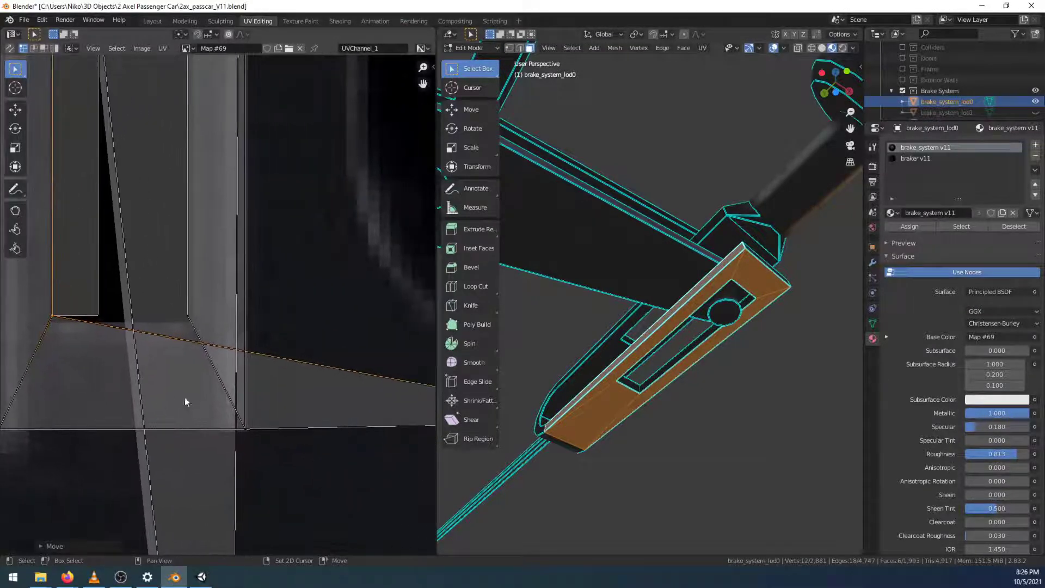
pyautogui.scroll(-3, 203, 378)
pyautogui.click(421, 363)
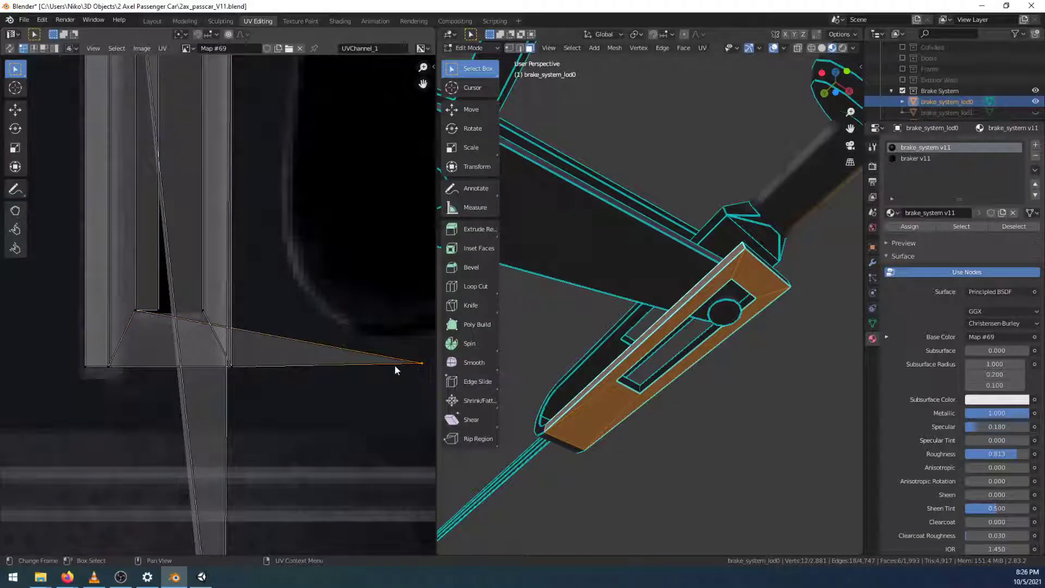
pyautogui.press('g')
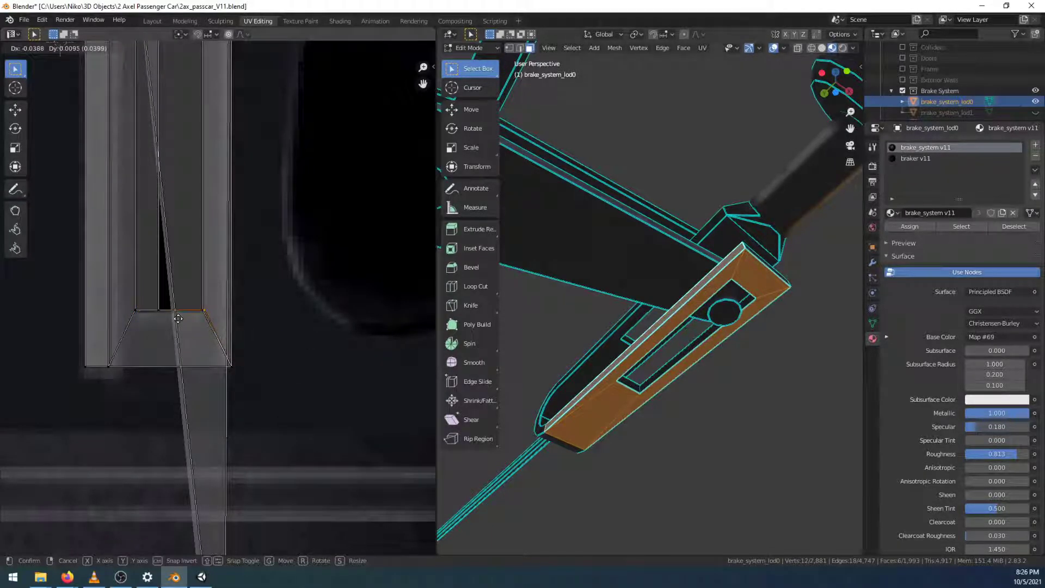
pyautogui.click(176, 319)
pyautogui.scroll(6, 171, 344)
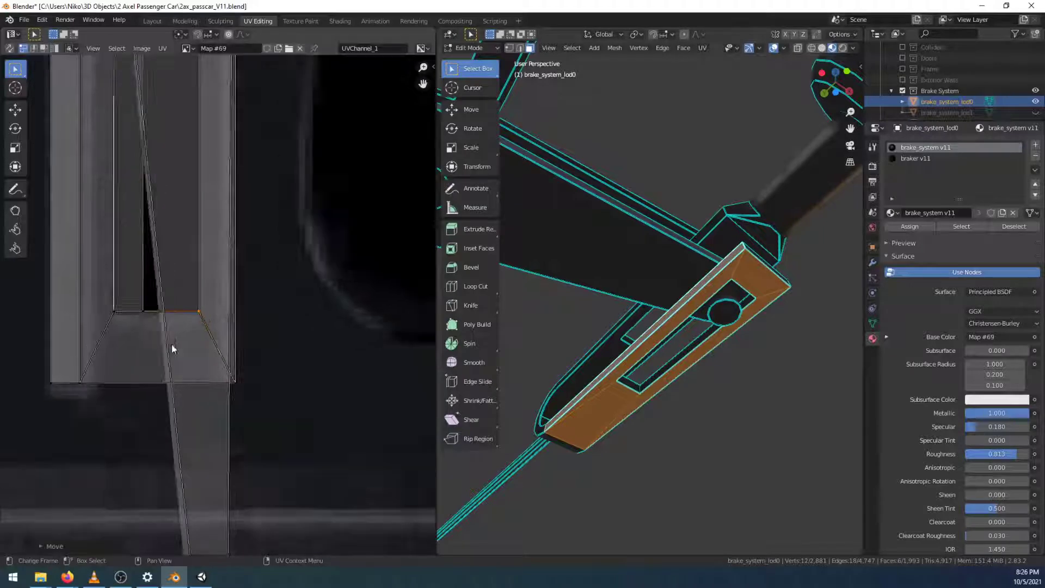
pyautogui.moveTo(155, 347); pyautogui.dragTo(236, 343, button='middle')
pyautogui.press('g')
pyautogui.press('x')
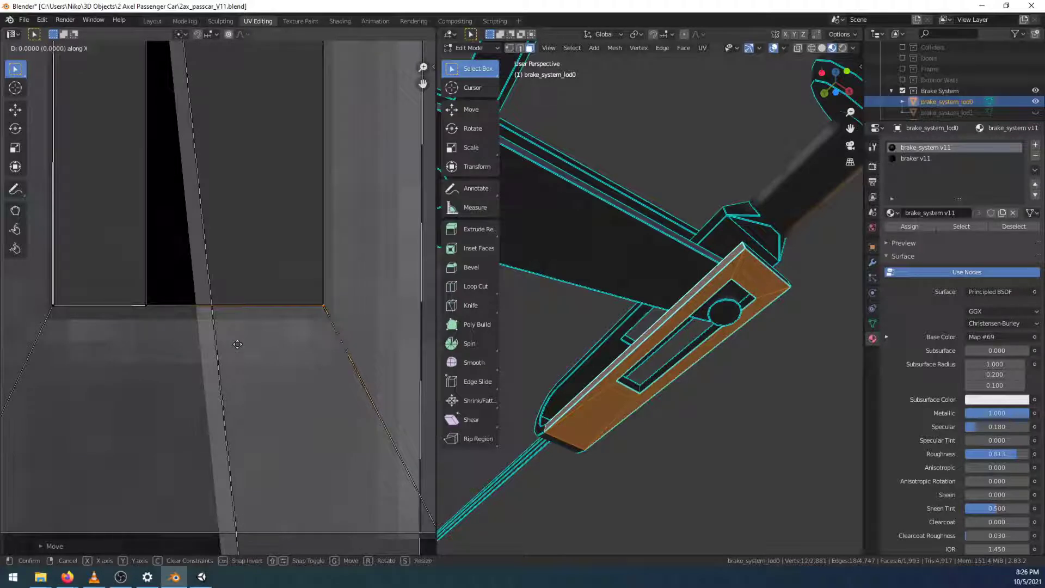
pyautogui.click(237, 344)
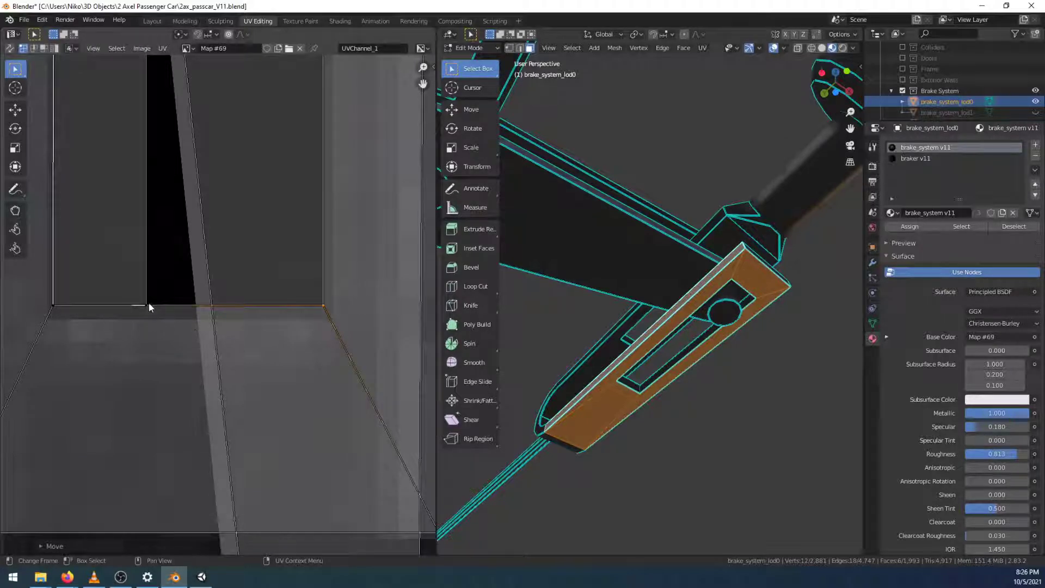
pyautogui.keyDown('shift'); pyautogui.click(54, 306); pyautogui.keyUp('shift')
pyautogui.click(128, 298)
pyautogui.click(311, 309)
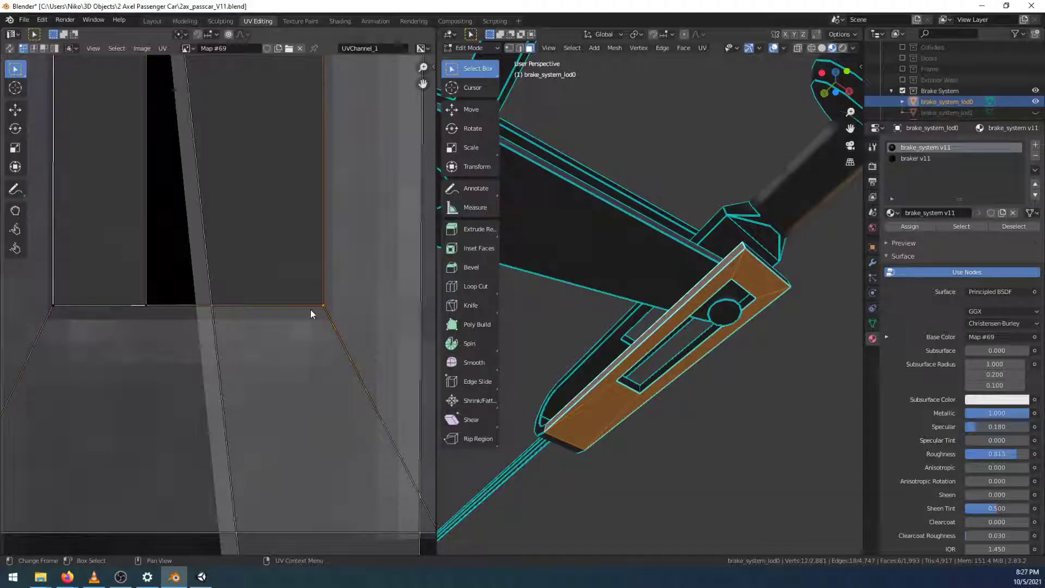
# Separate the two remaining stray UV vertices below the arm's strip, placing one beside the strip and one near the slot's upper end
pyautogui.scroll(-4, 197, 309)
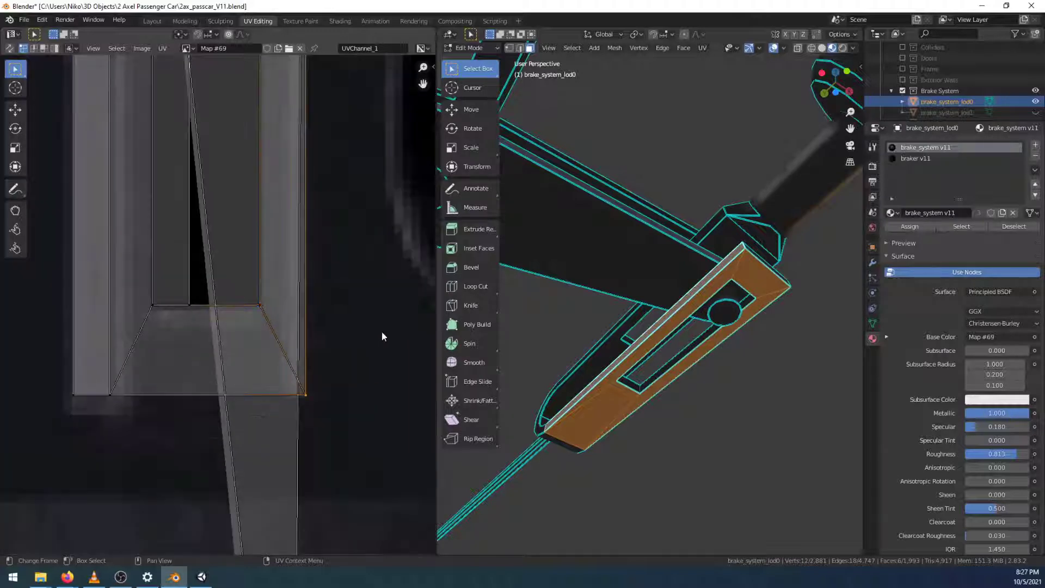
pyautogui.scroll(-2, 370, 370)
pyautogui.scroll(-2, 343, 433)
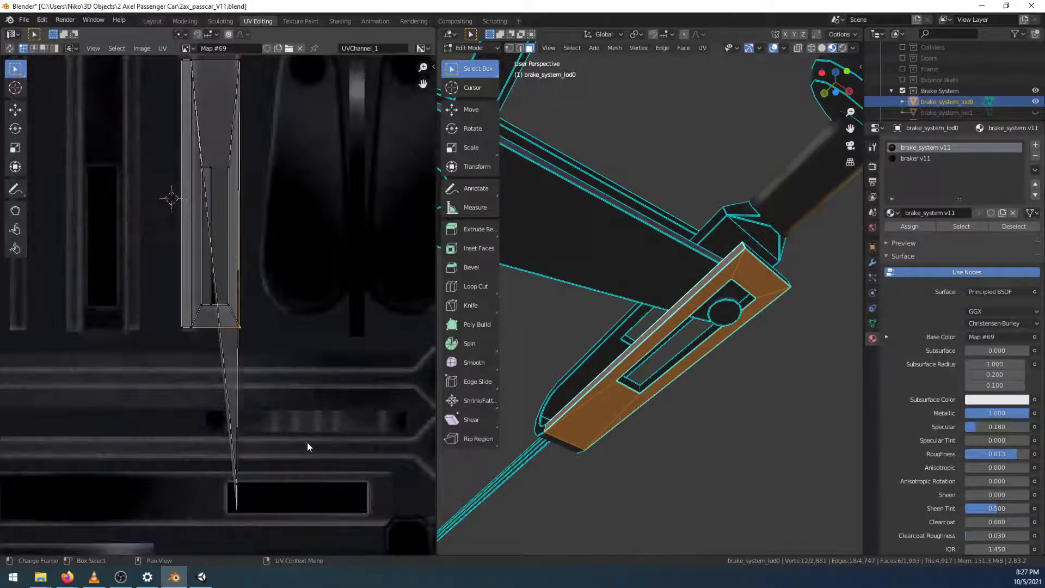
pyautogui.press('g')
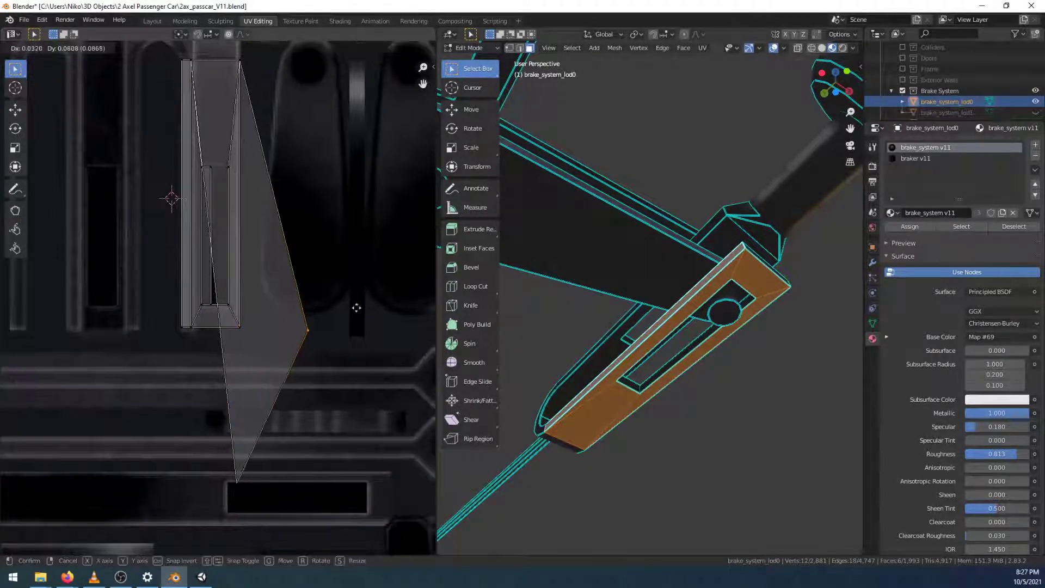
pyautogui.click(342, 224)
pyautogui.click(240, 479)
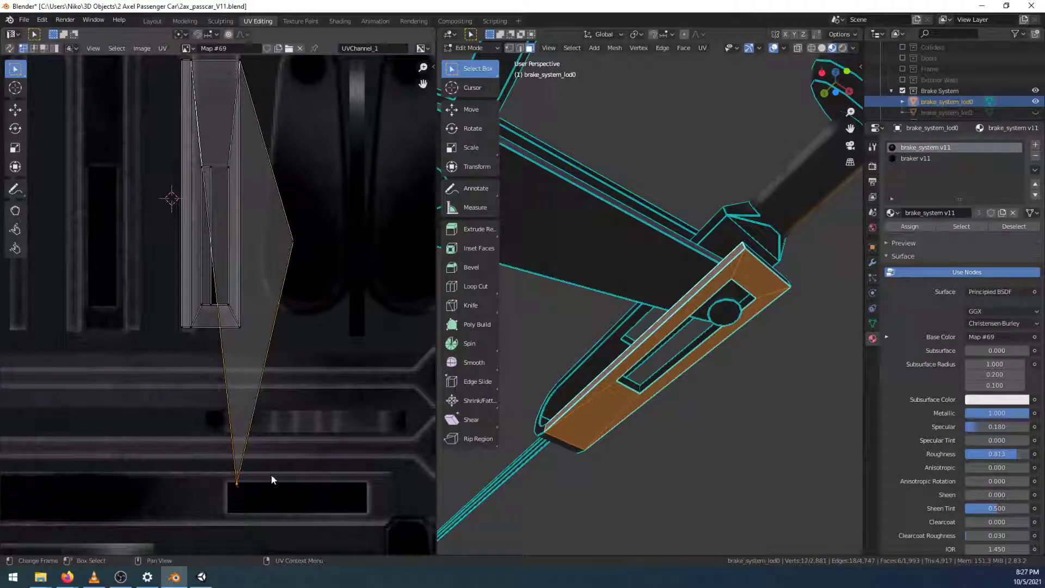
pyautogui.press('g')
pyautogui.click(256, 174)
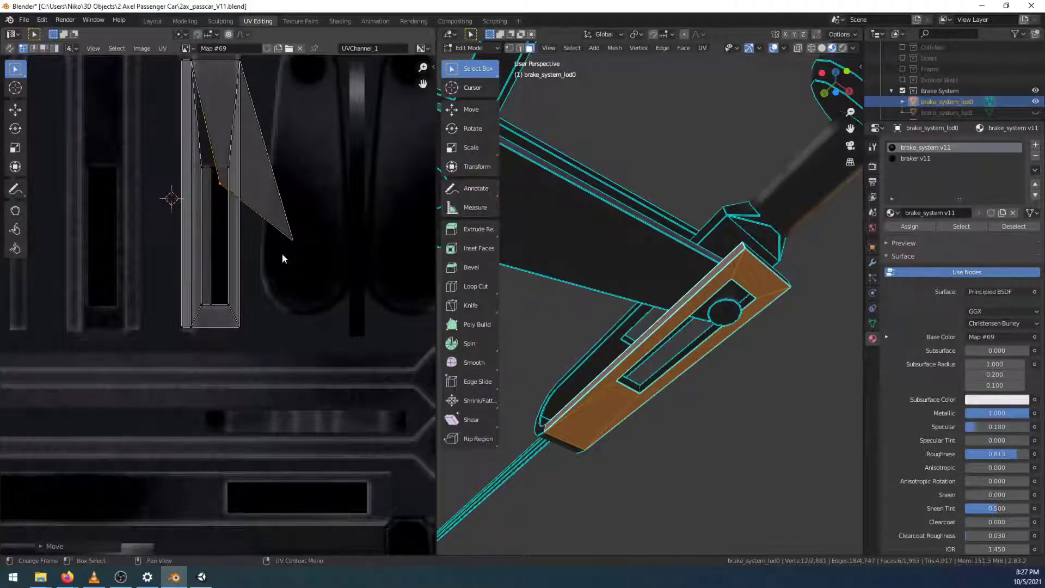
# Move the stray UV vertex near the slot's upper end onto the slot's upper-left corner
pyautogui.scroll(3, 284, 251)
pyautogui.moveTo(292, 234); pyautogui.dragTo(281, 493, button='middle')
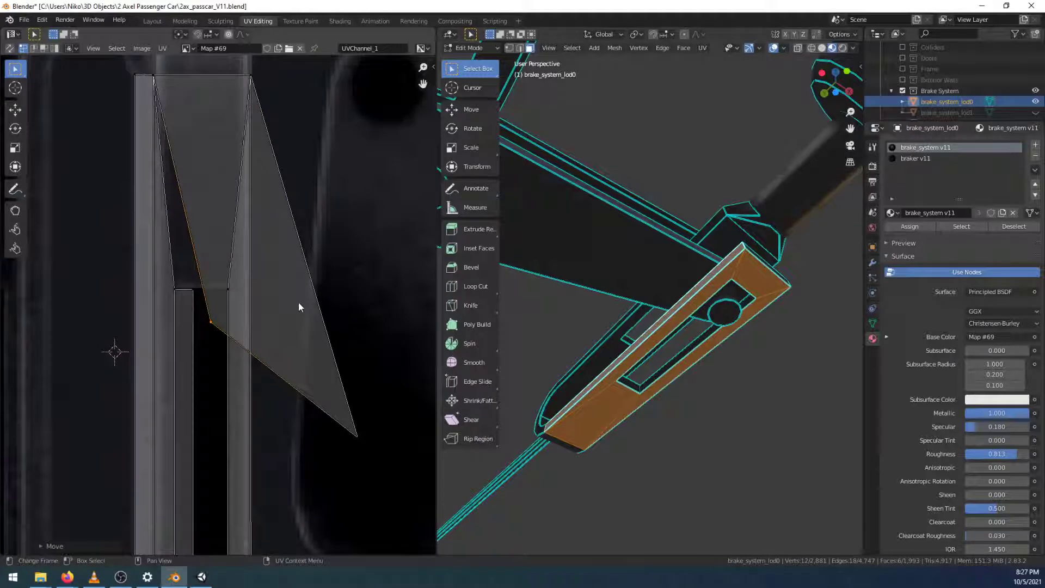
pyautogui.scroll(-1, 296, 325)
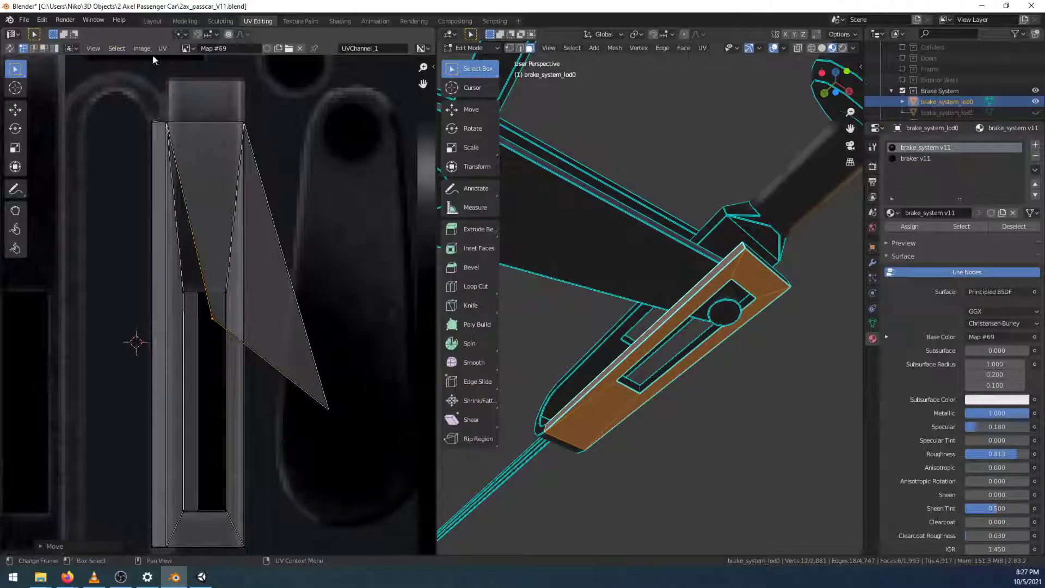
pyautogui.scroll(1, 177, 282)
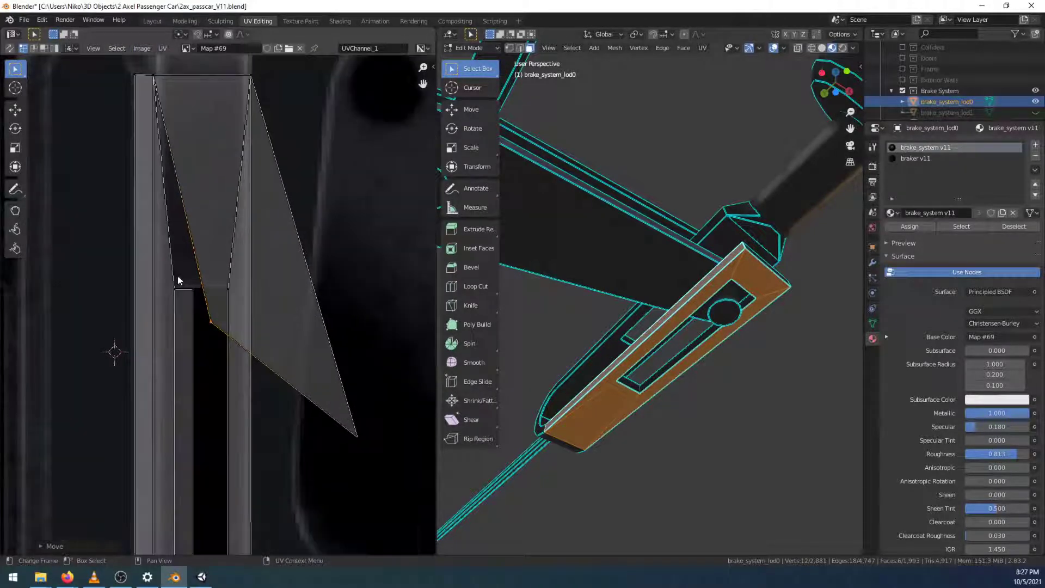
pyautogui.press('g')
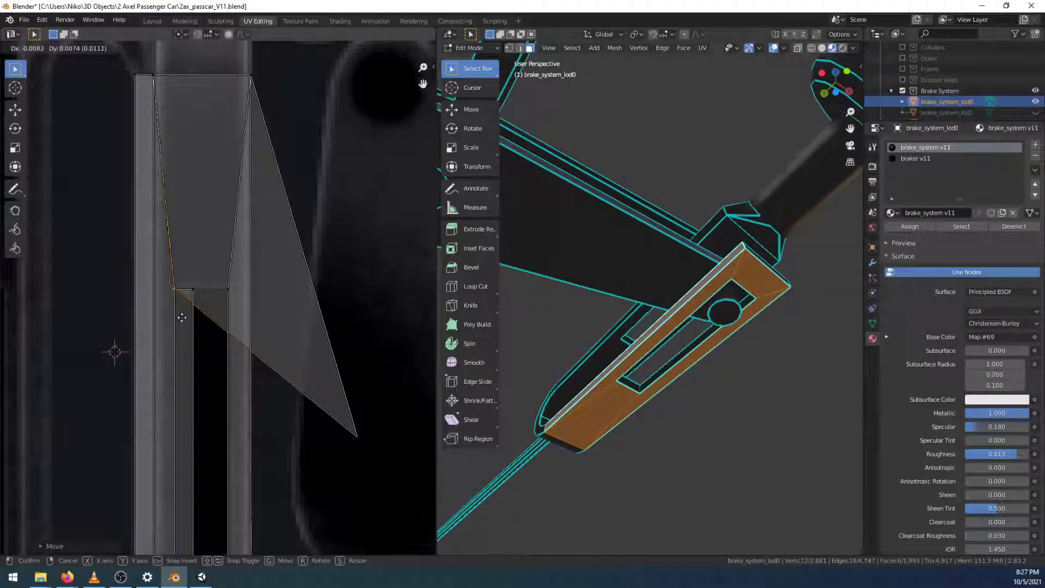
pyautogui.click(187, 315)
# Move the last stray UV vertex from beside the arm's strip to just inside the slot's upper-right corner on the texture
pyautogui.click(357, 434)
pyautogui.press('g')
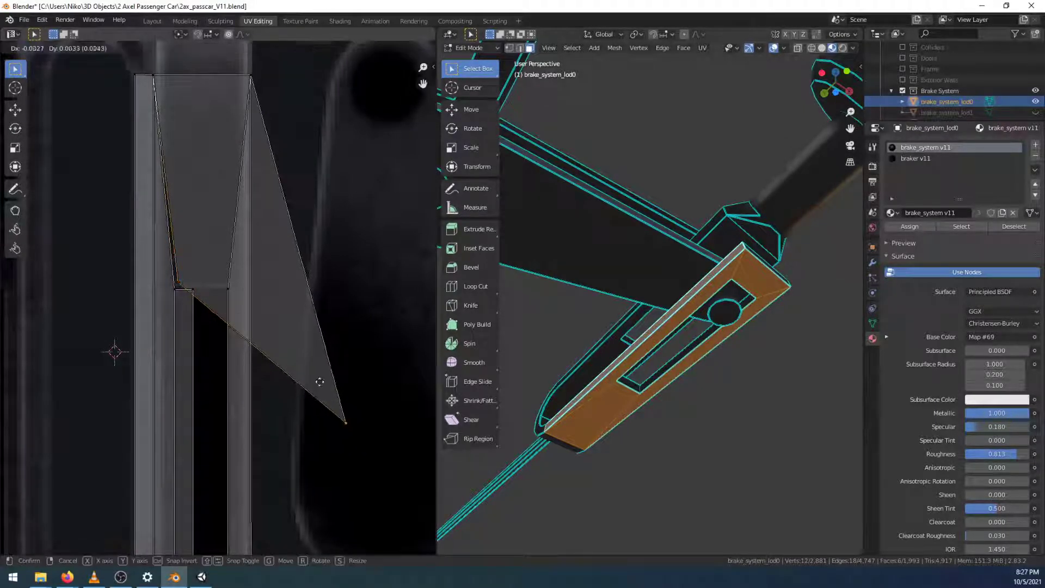
pyautogui.click(210, 253)
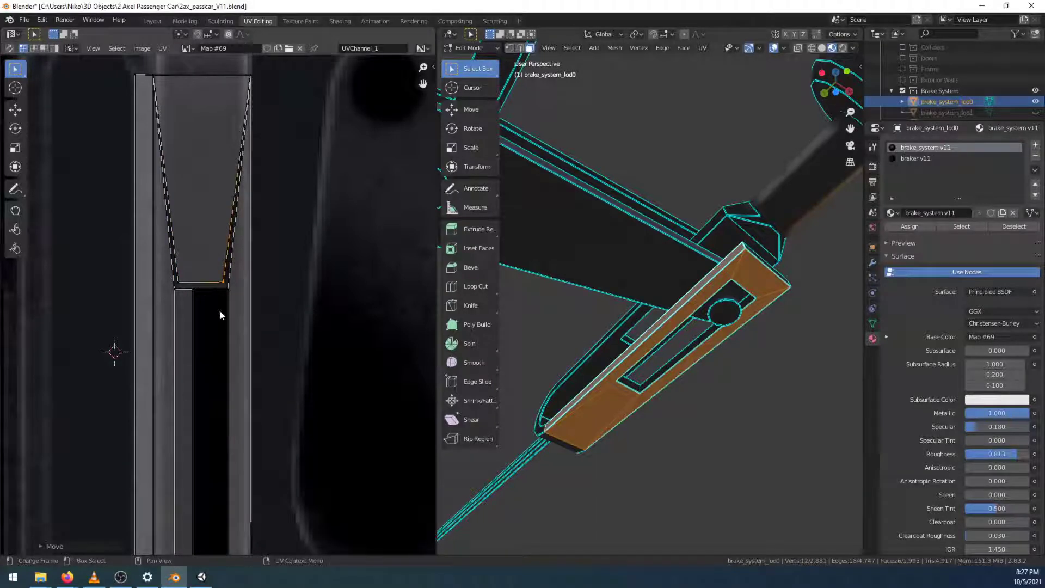
# Fine-tune the UV vertex at the slot's upper-left end so it sits exactly on the corner of the neighbouring side strip
pyautogui.scroll(3, 216, 310)
pyautogui.moveTo(199, 294); pyautogui.dragTo(257, 338, button='middle')
pyautogui.scroll(4, 270, 365)
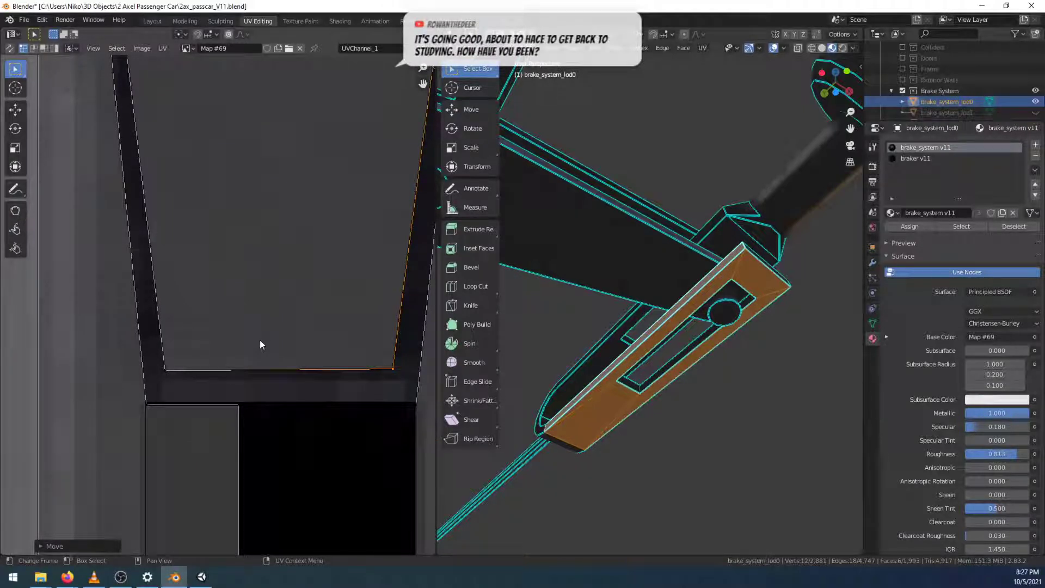
pyautogui.scroll(1, 284, 376)
pyautogui.keyDown('shift'); pyautogui.moveTo(309, 412); pyautogui.dragTo(262, 367, button='middle'); pyautogui.keyUp('shift')
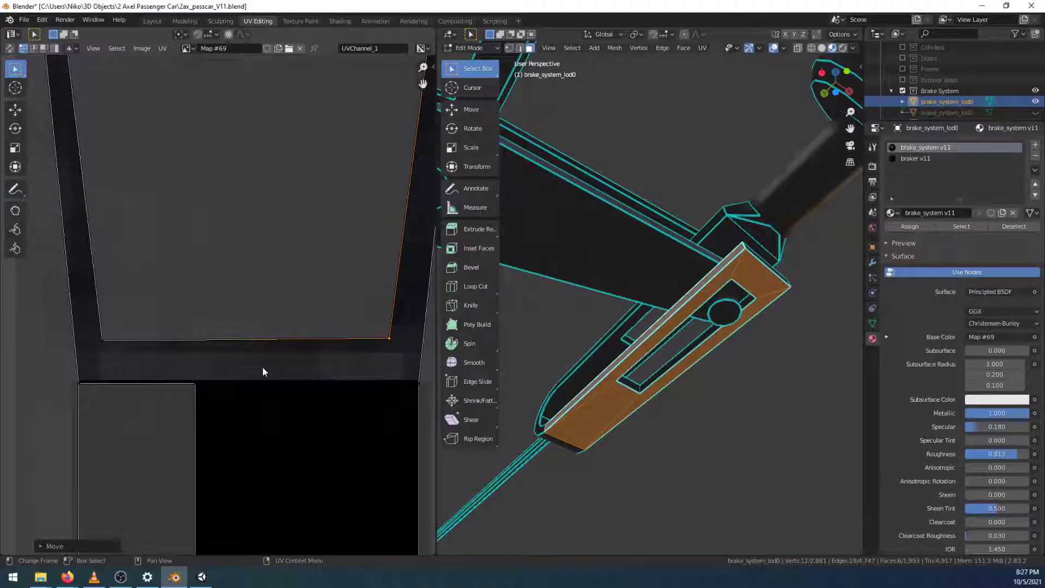
pyautogui.click(112, 343)
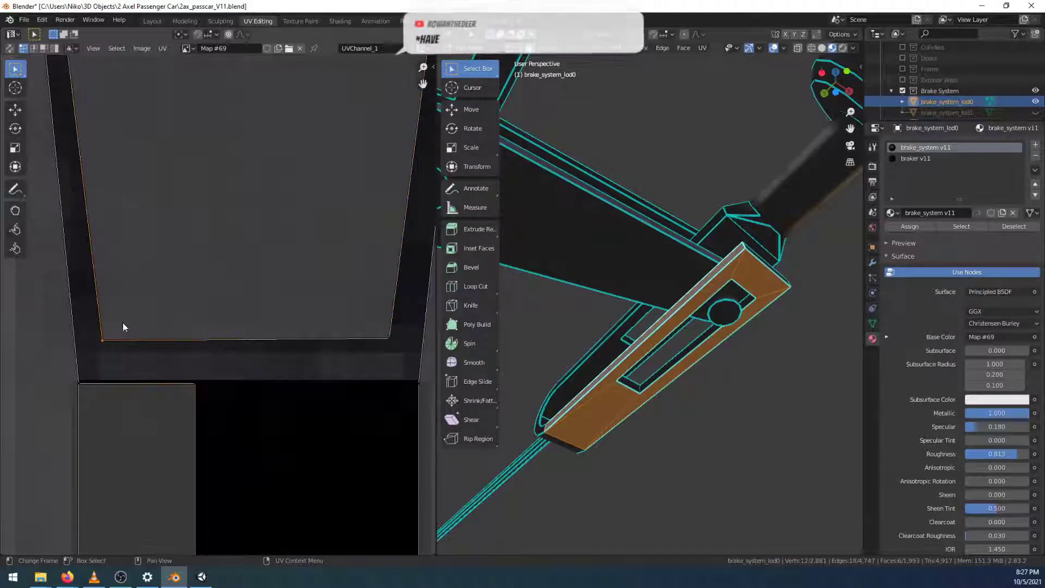
pyautogui.press('g')
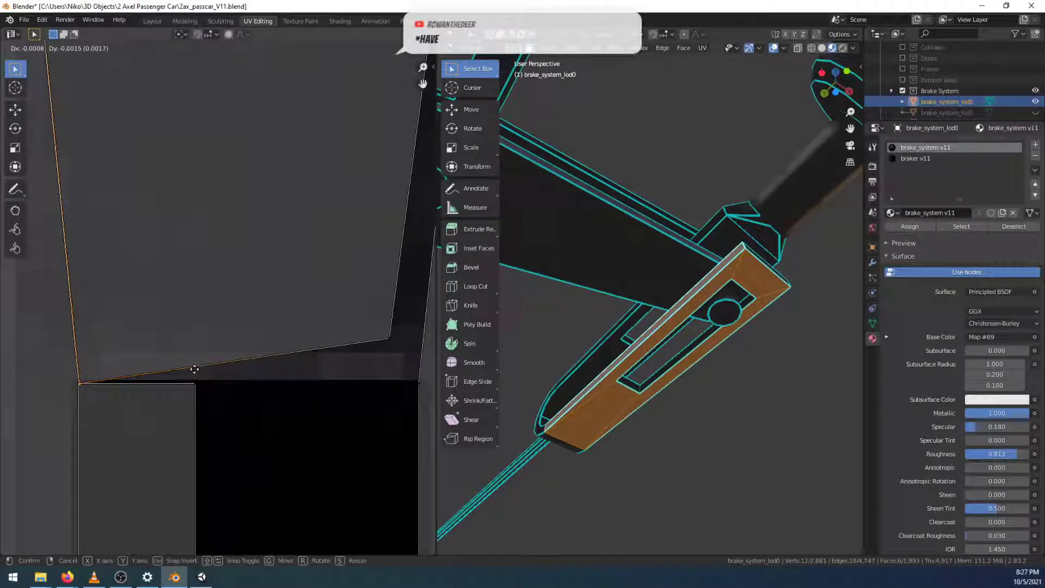
pyautogui.click(193, 369)
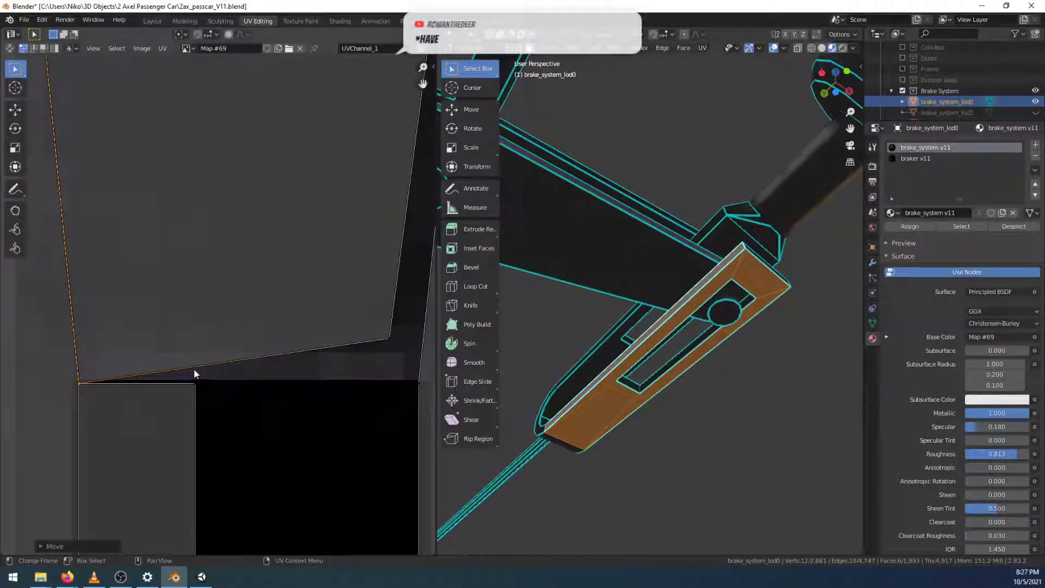
# Move the UV vertex at the slot's upper-right end exactly onto the slot's corner, level with the upper-left vertex
pyautogui.click(388, 342)
pyautogui.press('g')
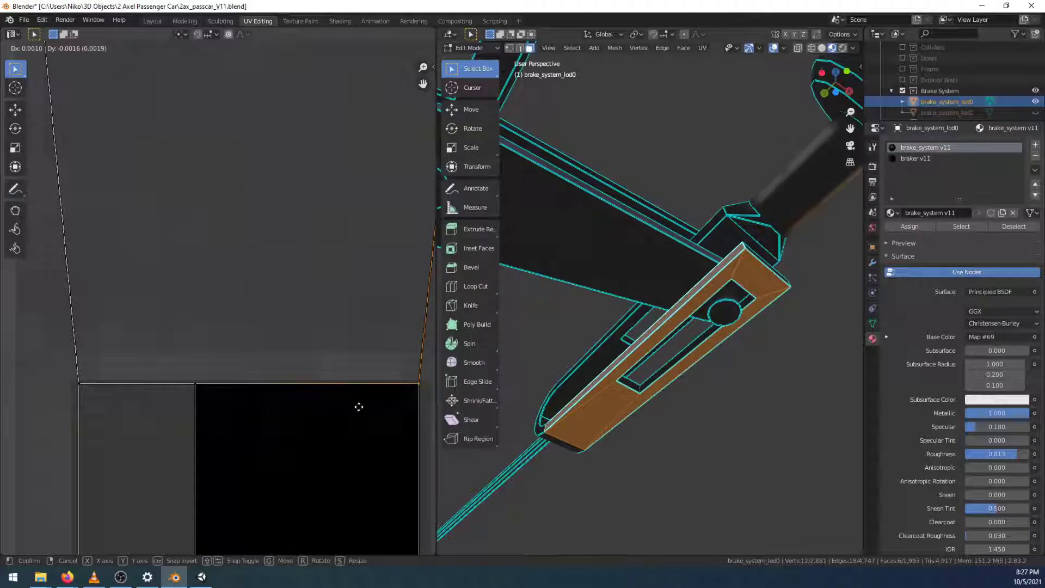
pyautogui.click(359, 406)
# Inspect the fit of the UV corners around the slot up close and against the whole strip on the texture
pyautogui.scroll(-8, 341, 412)
pyautogui.scroll(5, 292, 414)
pyautogui.scroll(3, 292, 411)
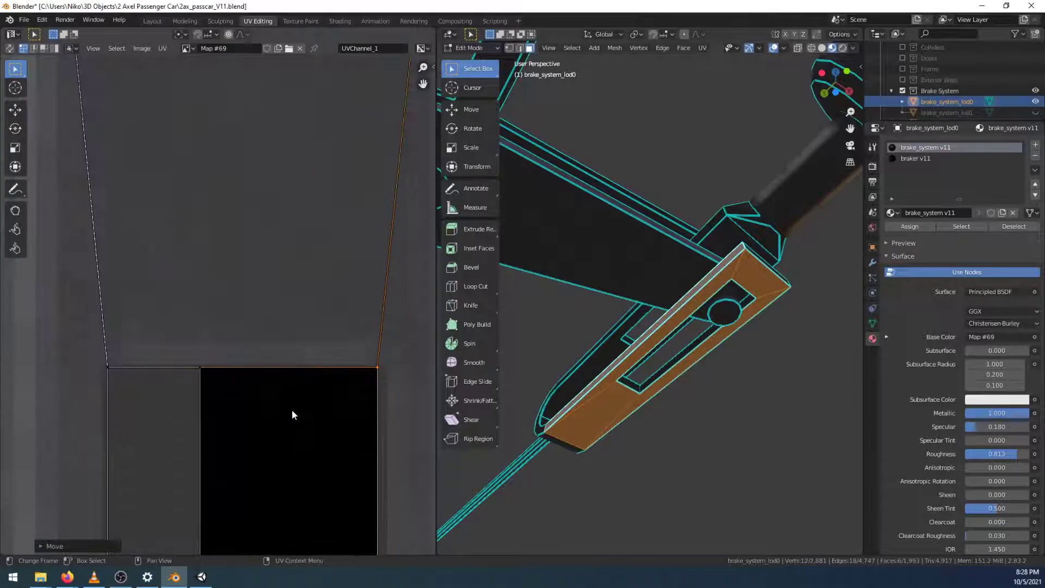
pyautogui.moveTo(351, 428); pyautogui.dragTo(278, 370, button='middle')
pyautogui.scroll(1, 308, 372)
pyautogui.scroll(1, 308, 372)
pyautogui.scroll(-2, 277, 370)
pyautogui.scroll(-2, 279, 373)
pyautogui.scroll(-2, 278, 377)
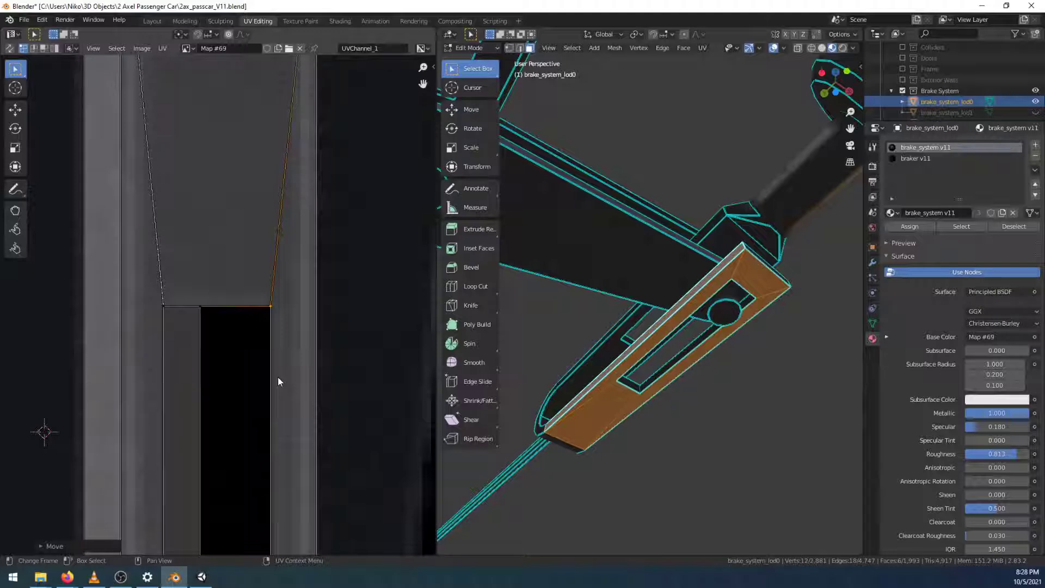
pyautogui.scroll(-3, 278, 377)
pyautogui.scroll(-1, 214, 349)
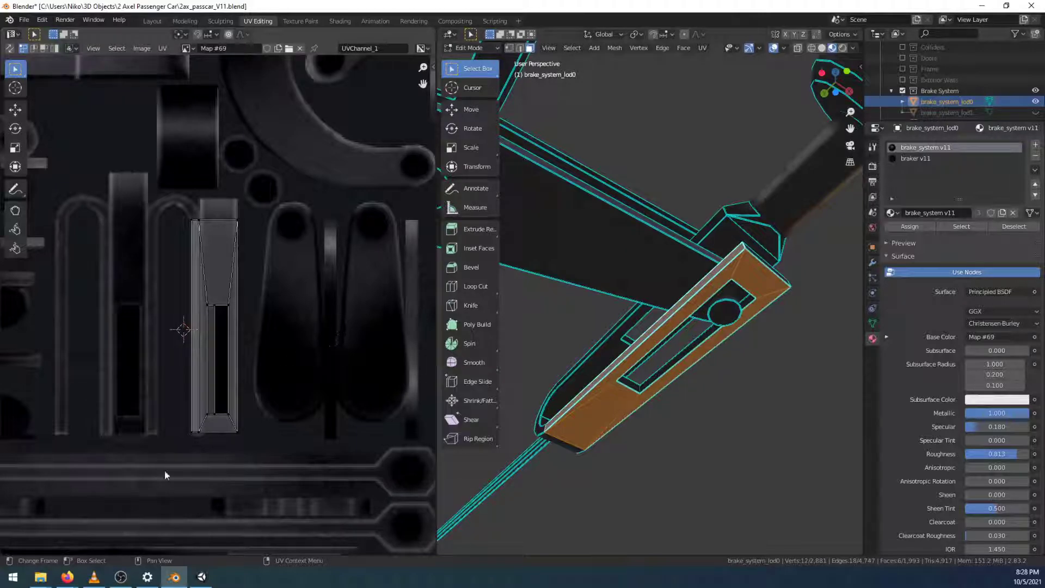
# Switch to File Explorer and view blender_preview.png from the 2 Axel Passenger Car folder, returning to the 3D Objects folder
pyautogui.moveTo(48, 580)
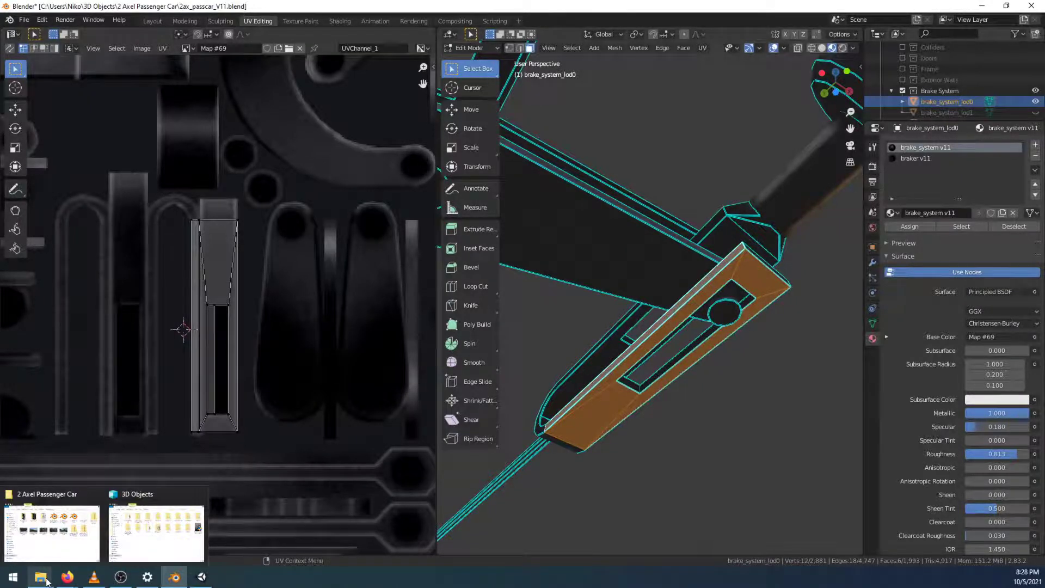
pyautogui.click(132, 537)
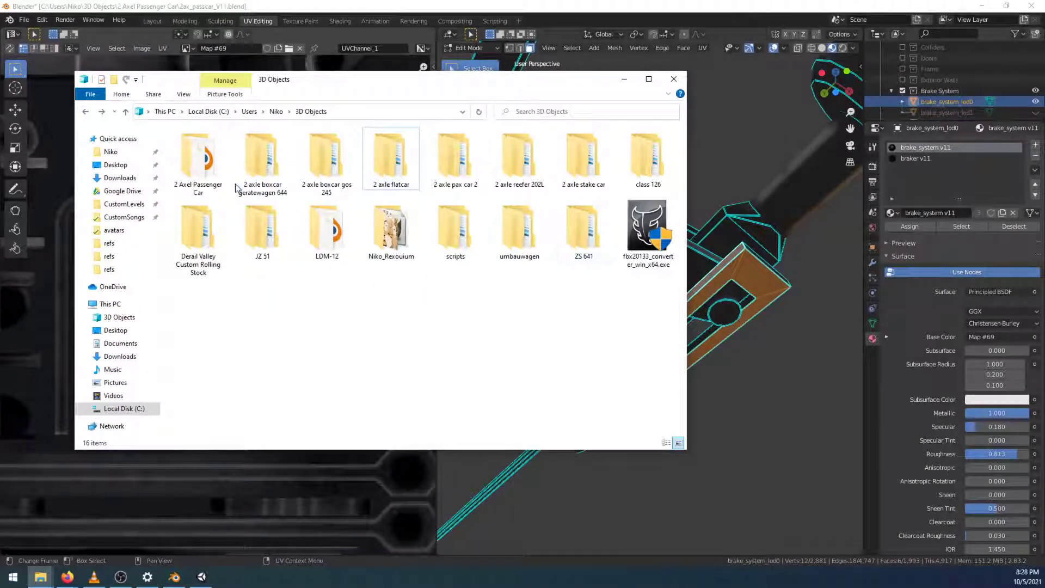
pyautogui.click(206, 159)
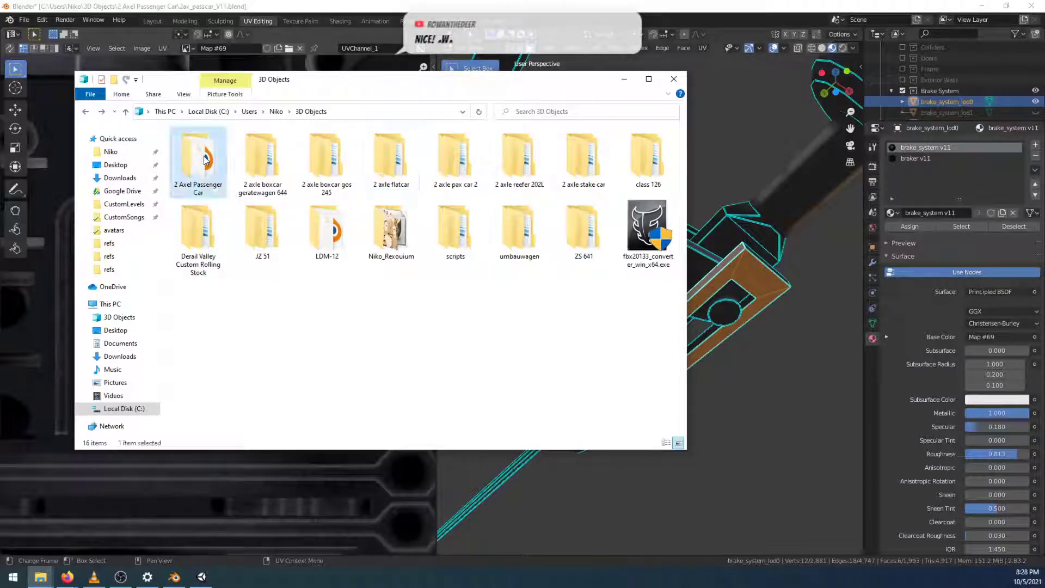
pyautogui.doubleClick(206, 159)
pyautogui.doubleClick(202, 252)
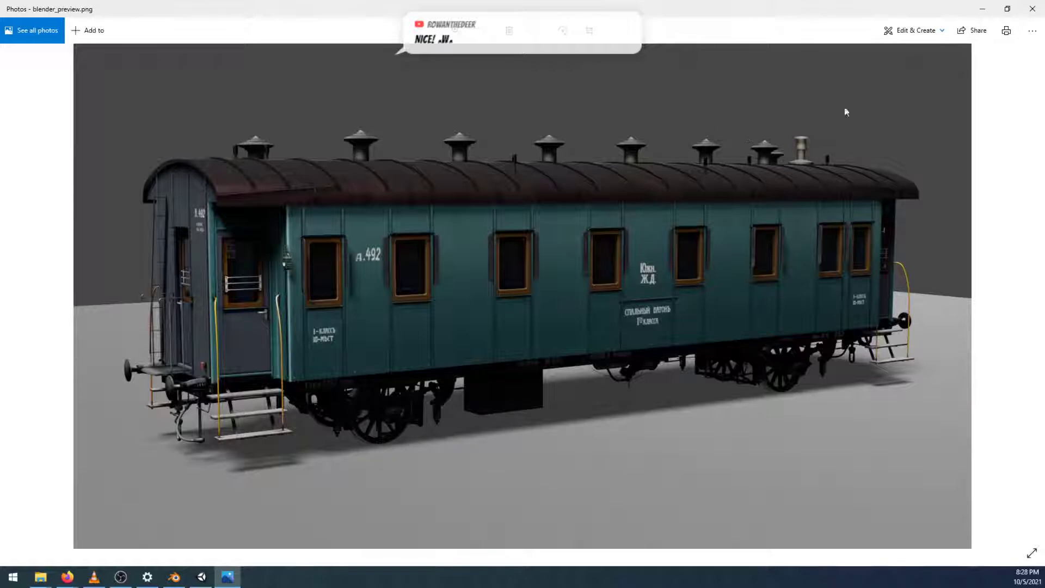
pyautogui.click(1032, 8)
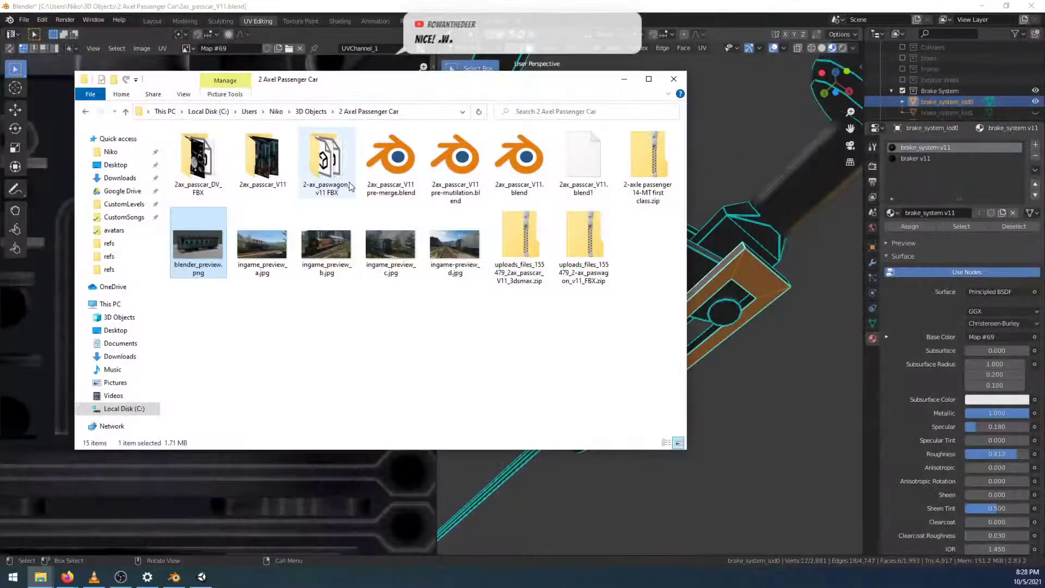
pyautogui.press('BackSpace')
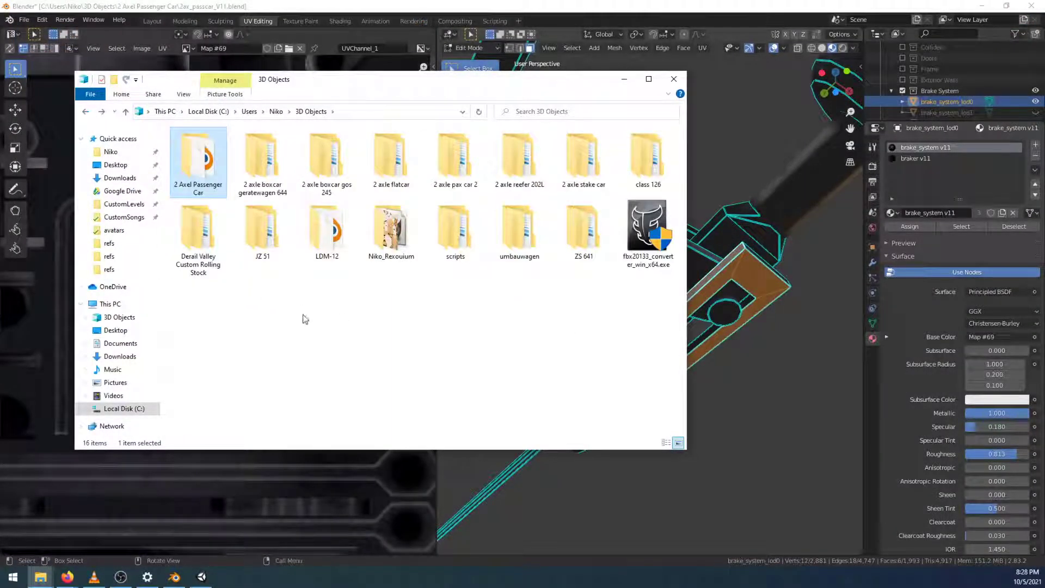
# View the locomotive reference photo 29429803.jpg in the ZS 641 refs folder and return to 3D Objects
pyautogui.doubleClick(590, 228)
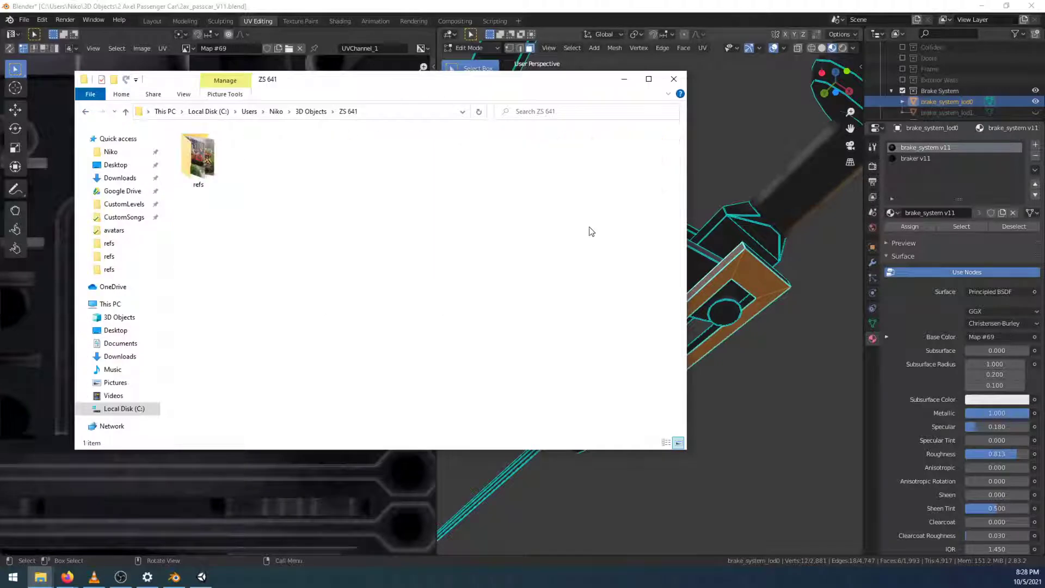
pyautogui.doubleClick(213, 158)
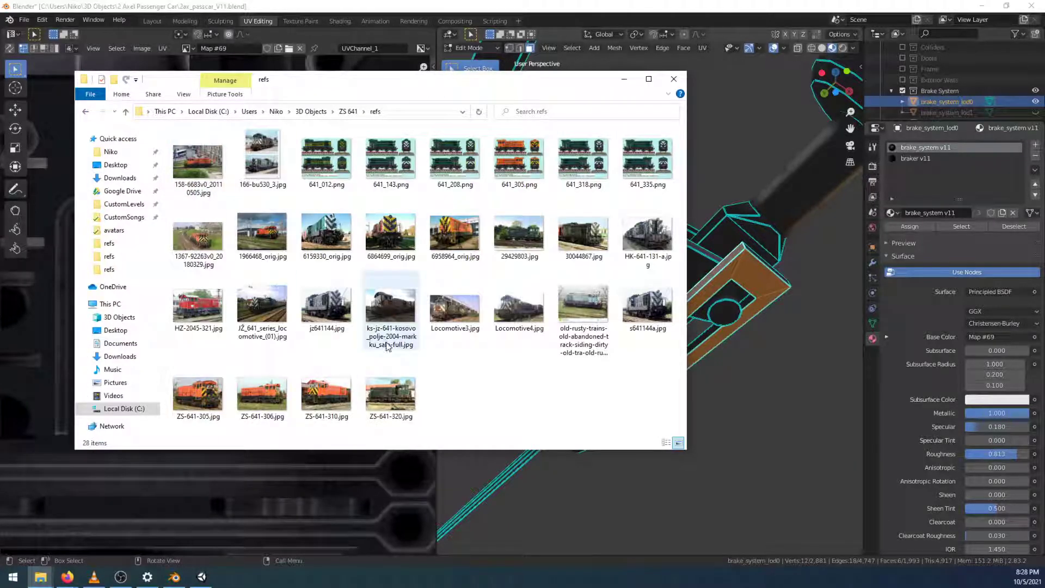
pyautogui.doubleClick(518, 233)
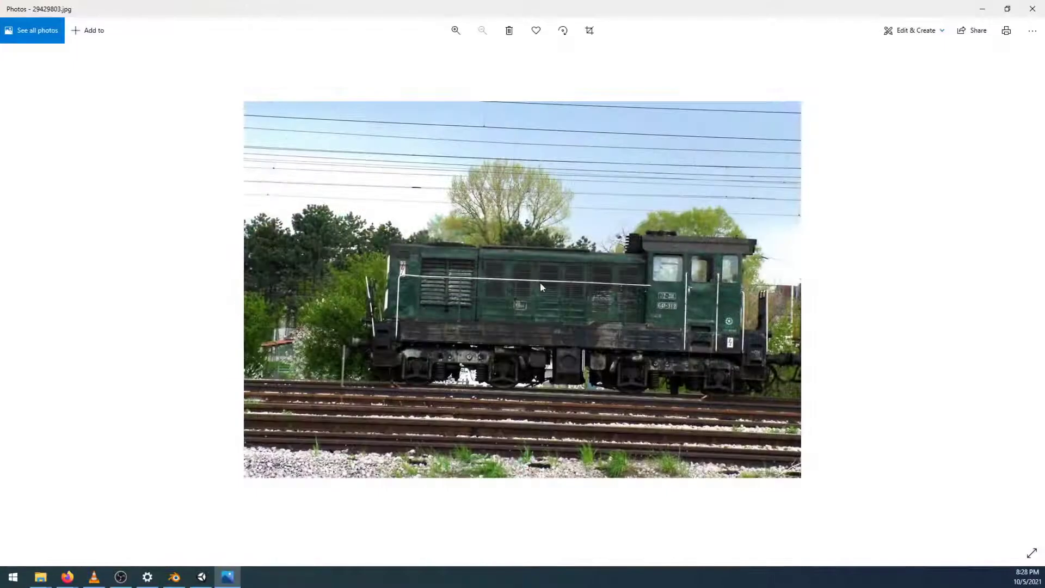
pyautogui.click(1032, 7)
pyautogui.click(86, 111)
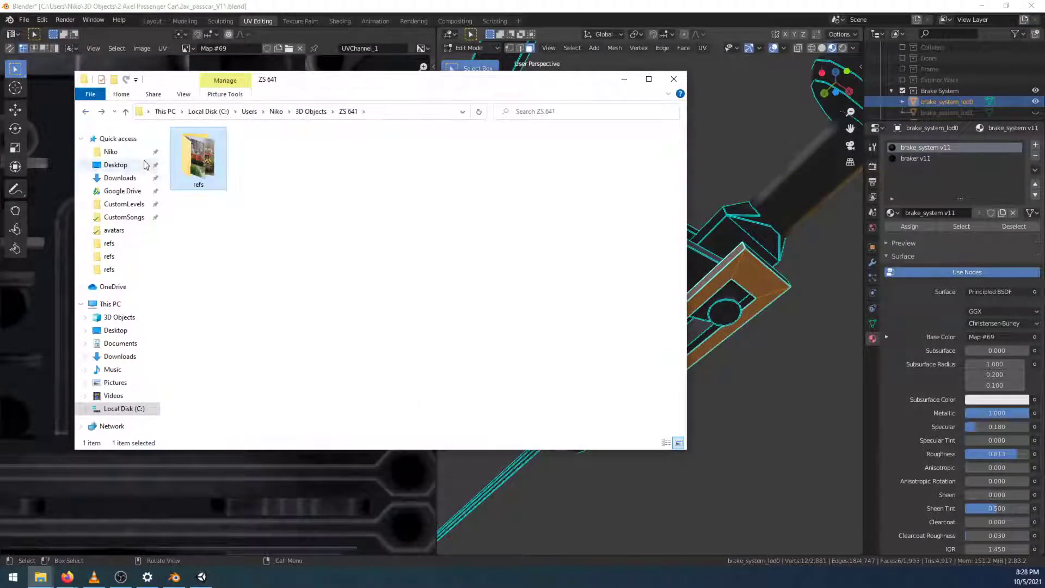
pyautogui.click(86, 112)
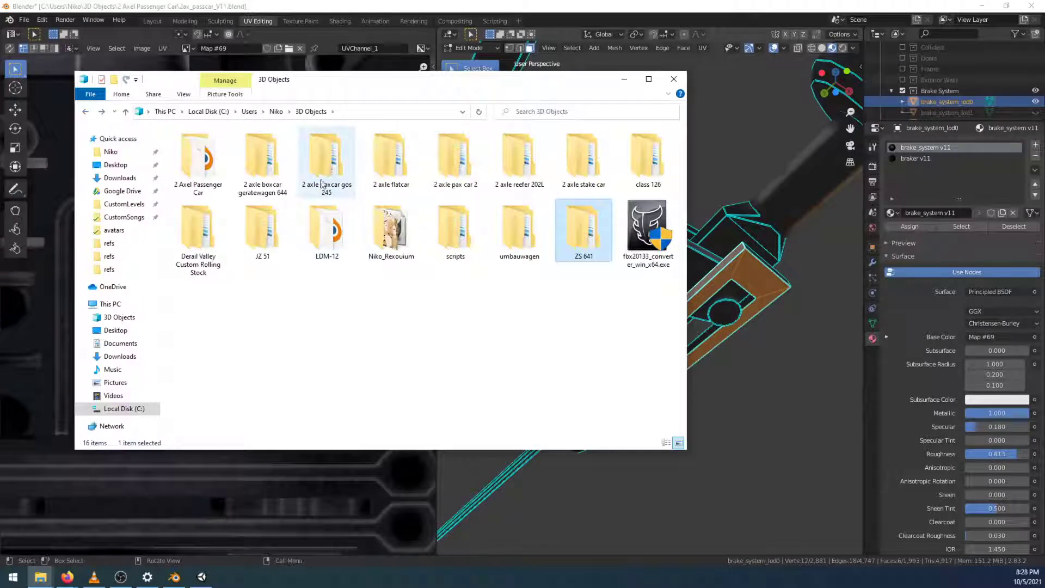
pyautogui.doubleClick(327, 163)
pyautogui.doubleClick(198, 158)
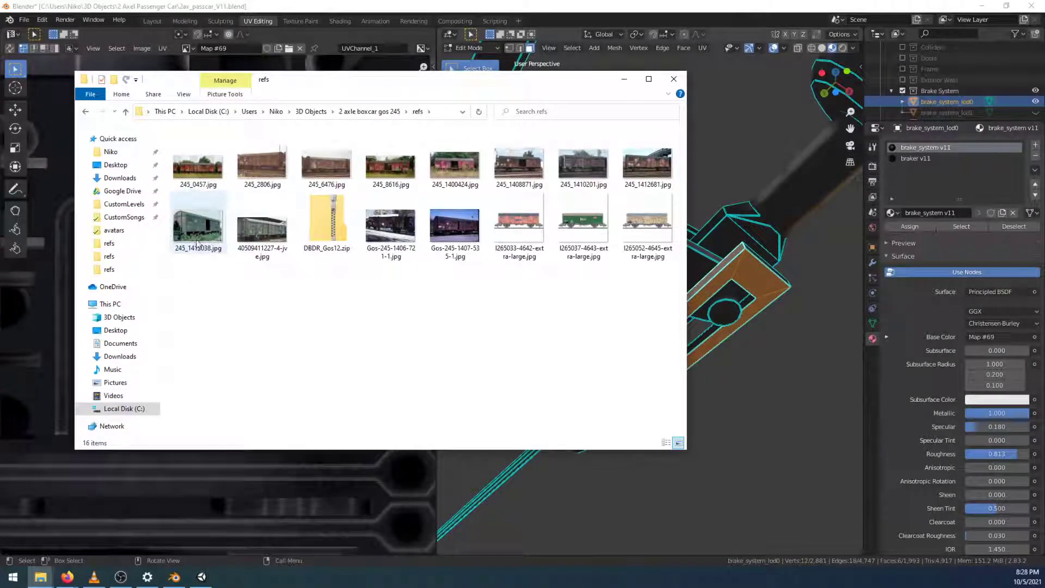
pyautogui.doubleClick(450, 237)
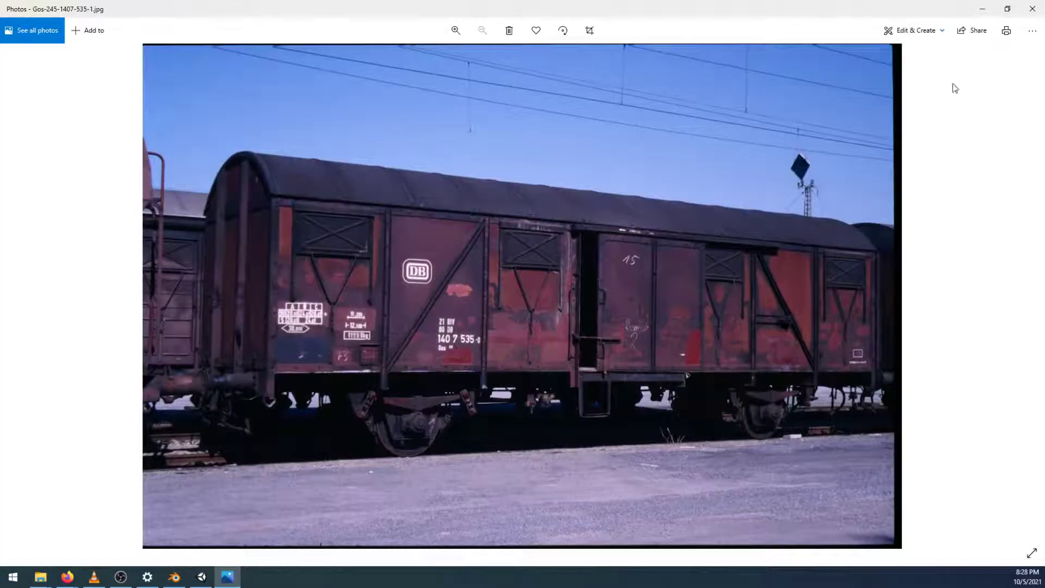
pyautogui.click(1032, 8)
pyautogui.click(86, 112)
pyautogui.click(86, 112)
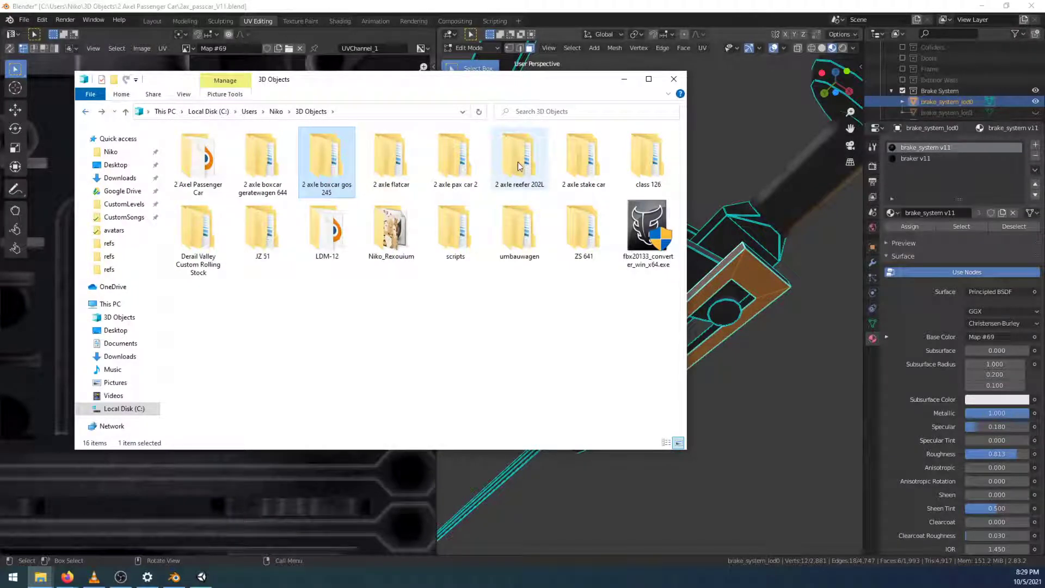
pyautogui.doubleClick(330, 165)
pyautogui.click(85, 113)
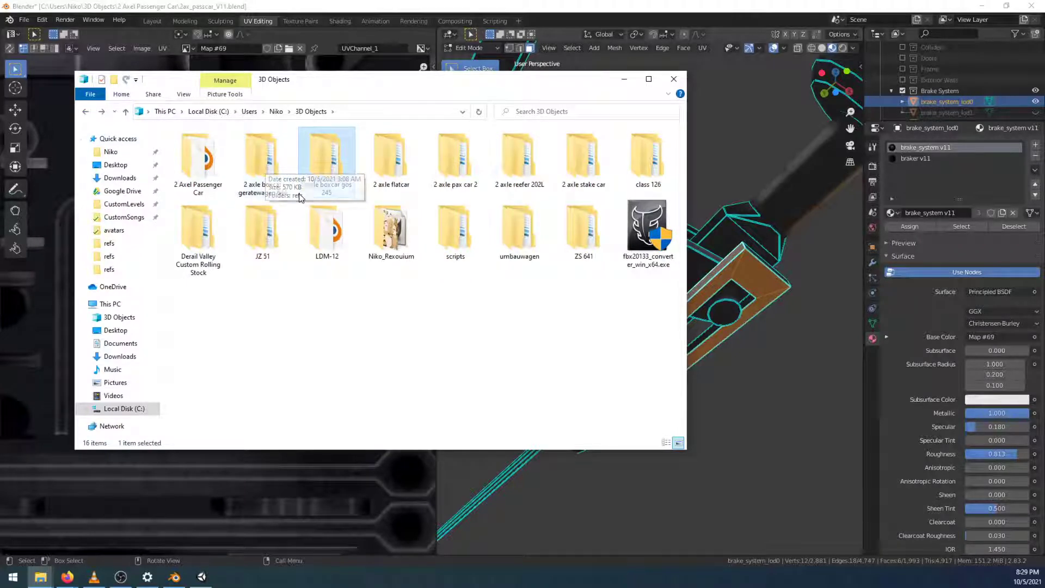
pyautogui.doubleClick(291, 162)
pyautogui.doubleClick(201, 162)
pyautogui.doubleClick(262, 166)
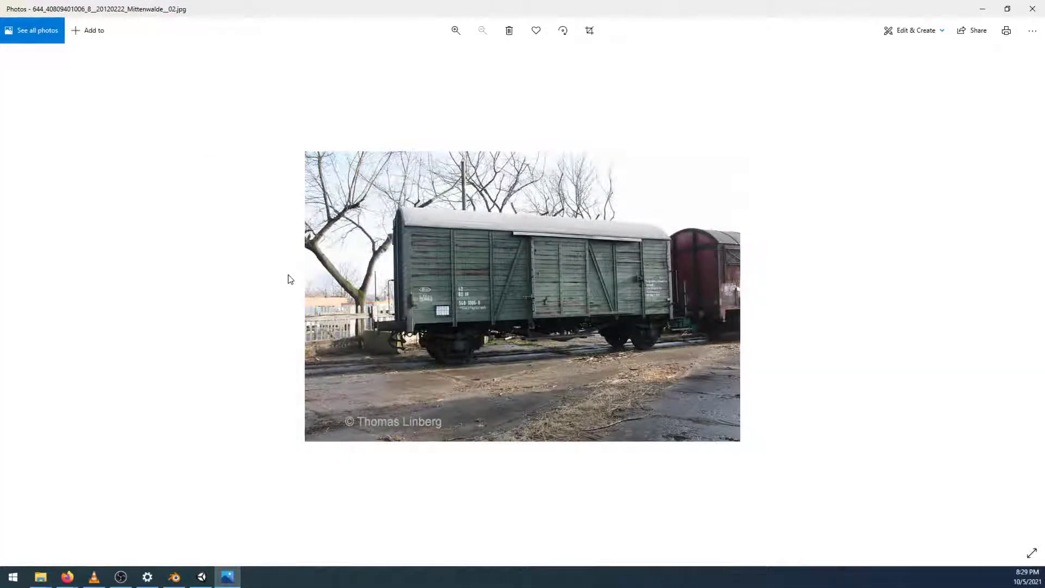
pyautogui.click(1032, 9)
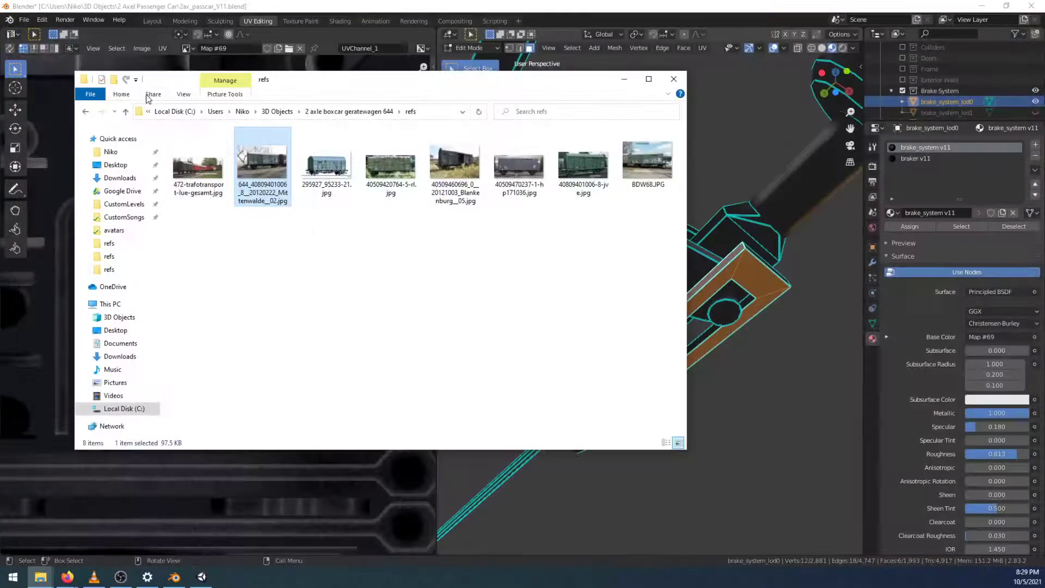
pyautogui.click(86, 111)
pyautogui.click(85, 112)
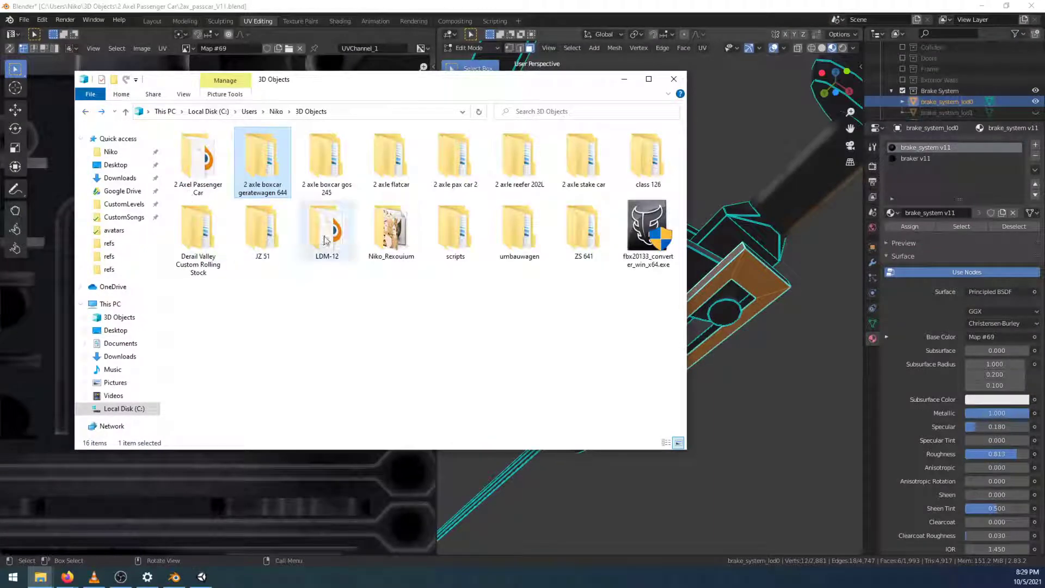
# View the reference photo 579_4425_092_b.jpg in the 2 axle flatcar refs folder and return to 3D Objects
pyautogui.doubleClick(404, 168)
pyautogui.doubleClick(208, 159)
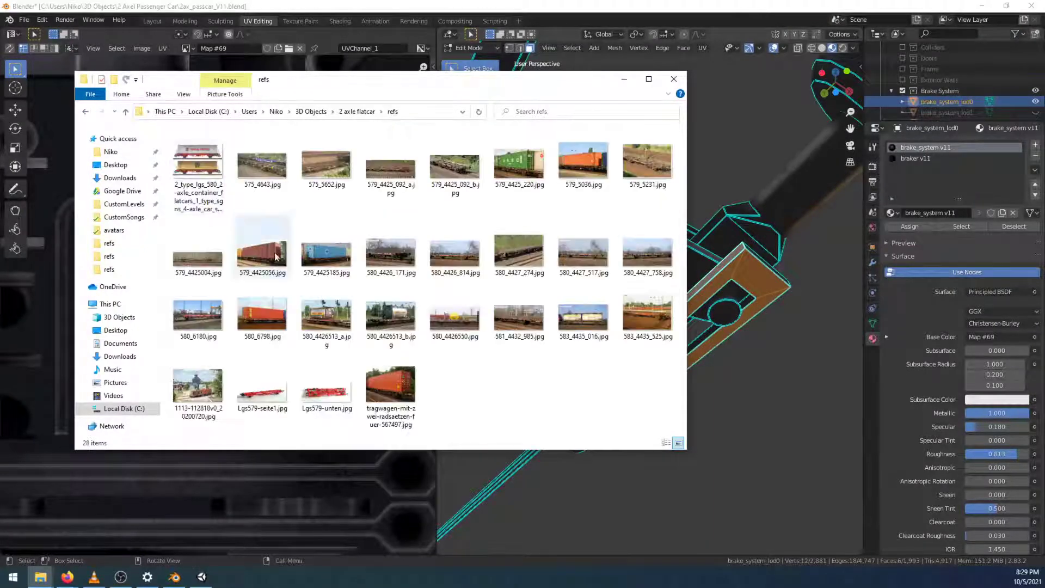
pyautogui.doubleClick(455, 166)
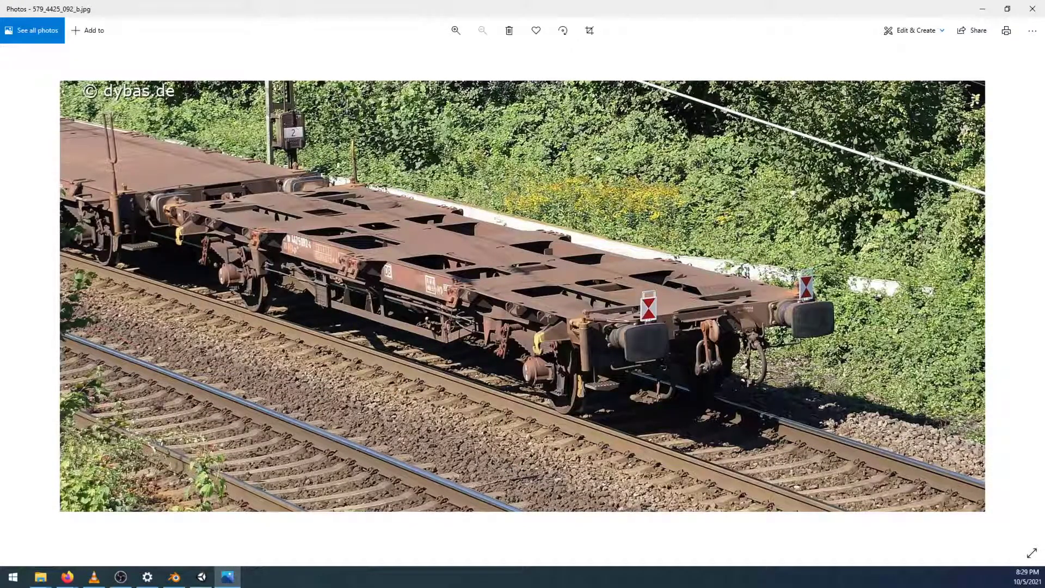
pyautogui.click(1033, 9)
pyautogui.click(87, 113)
pyautogui.click(88, 113)
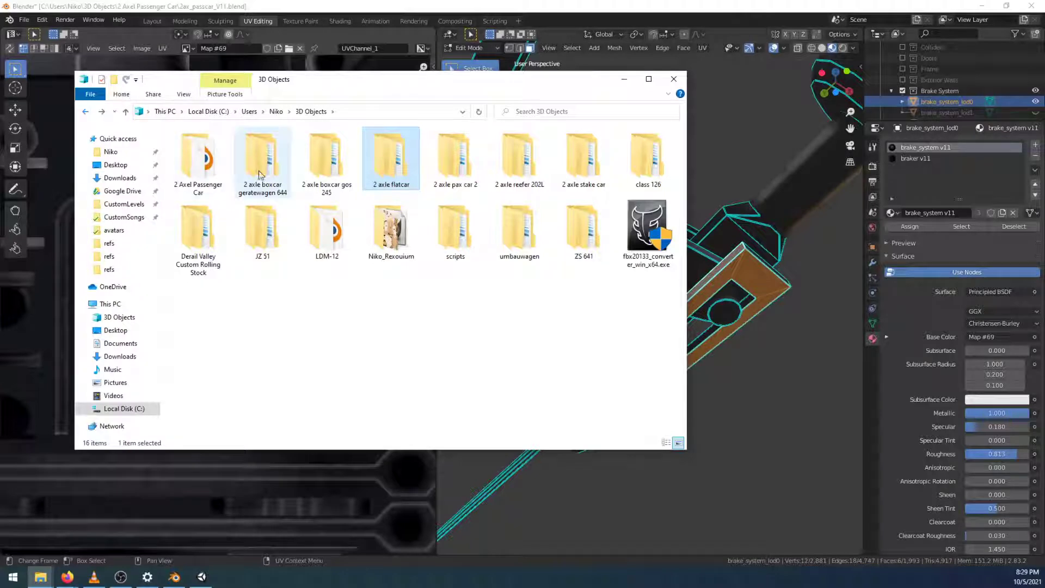
# View the steam locomotive photo 30054458.jpg in the JZ 51 refs folder and return to 3D Objects
pyautogui.doubleClick(266, 228)
pyautogui.click(188, 152)
pyautogui.doubleClick(188, 151)
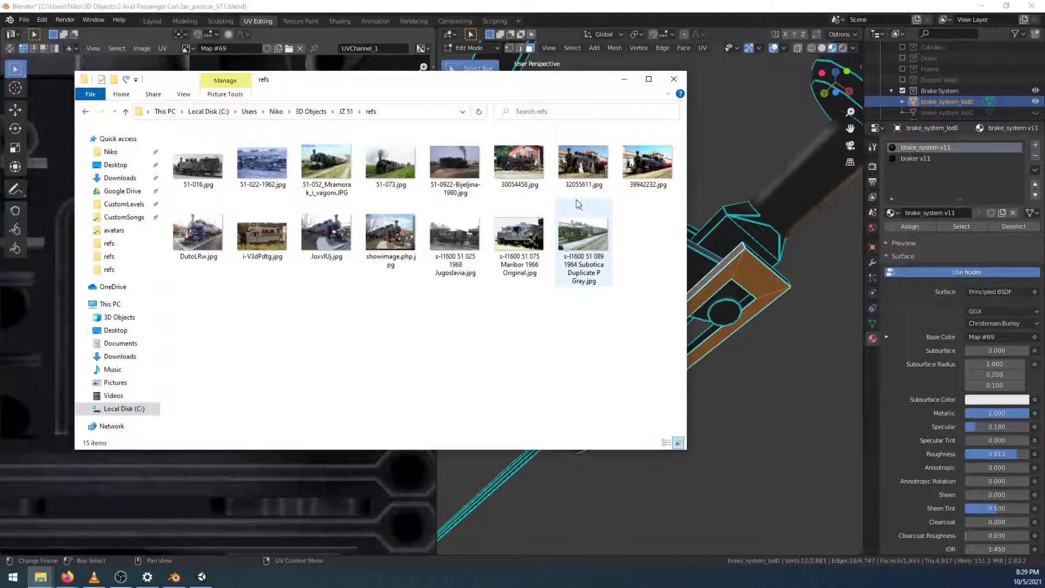
pyautogui.doubleClick(518, 162)
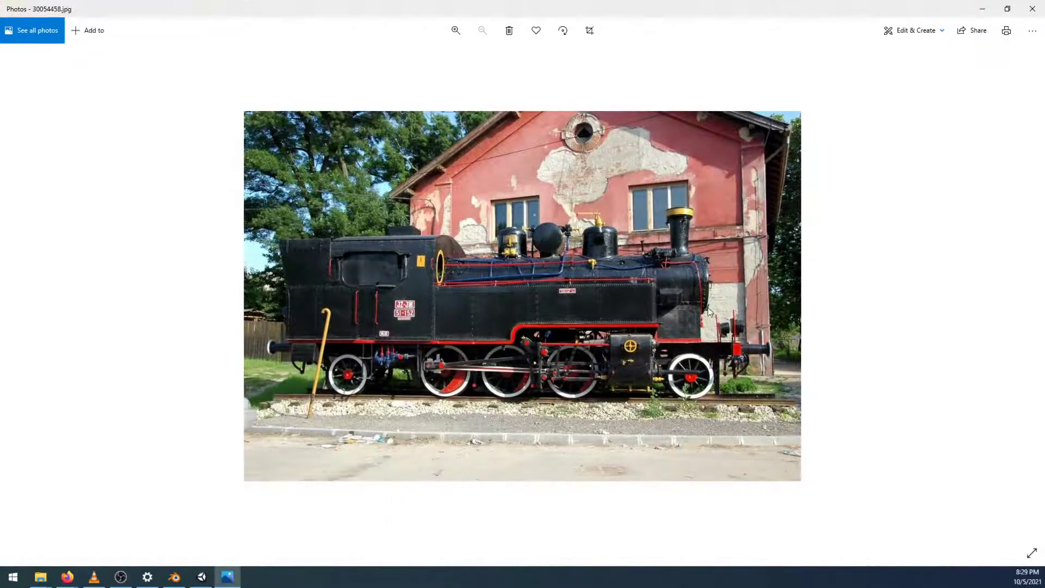
pyautogui.click(1032, 8)
pyautogui.click(81, 111)
pyautogui.click(82, 111)
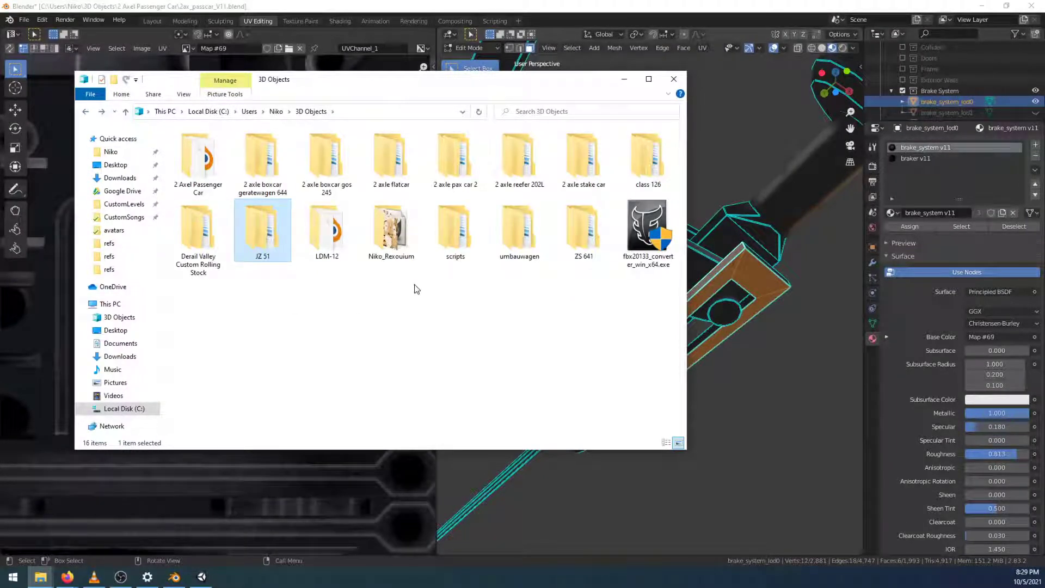
# View the reference photo canstockphoto14621129.jpg in the class 126 refs folder
pyautogui.doubleClick(651, 166)
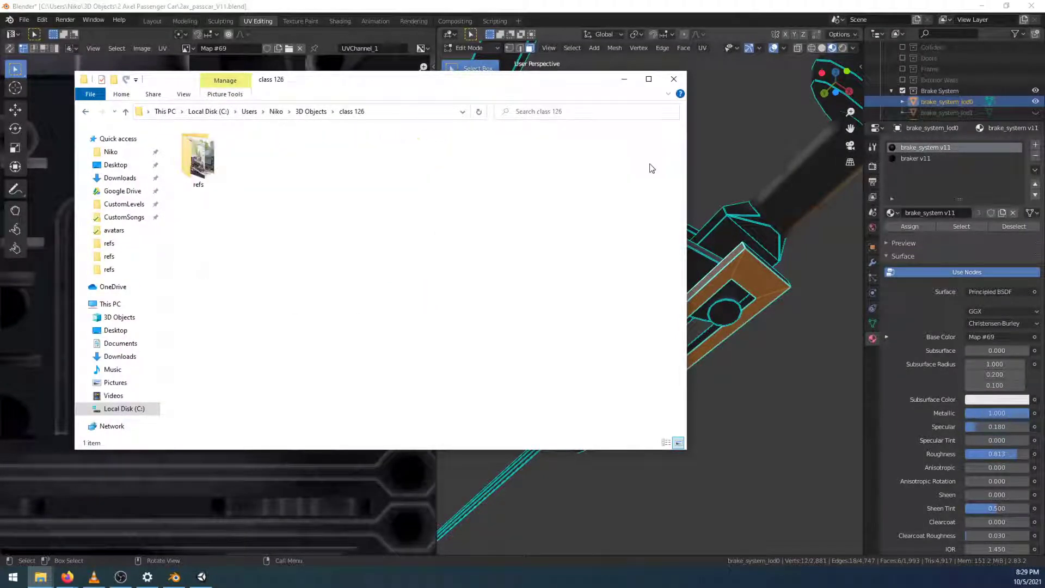
pyautogui.doubleClick(202, 160)
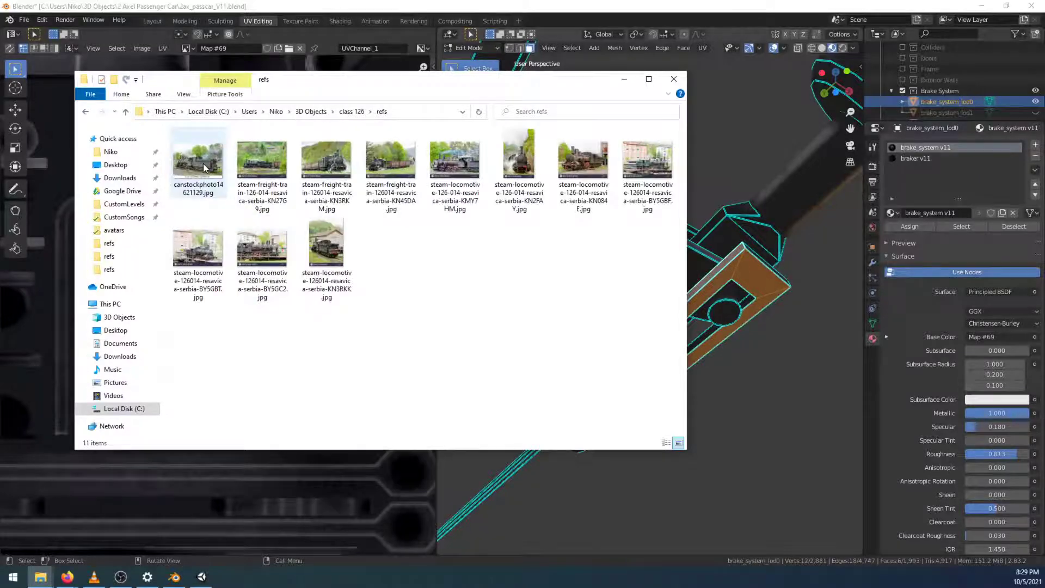
pyautogui.doubleClick(204, 163)
pyautogui.click(1030, 7)
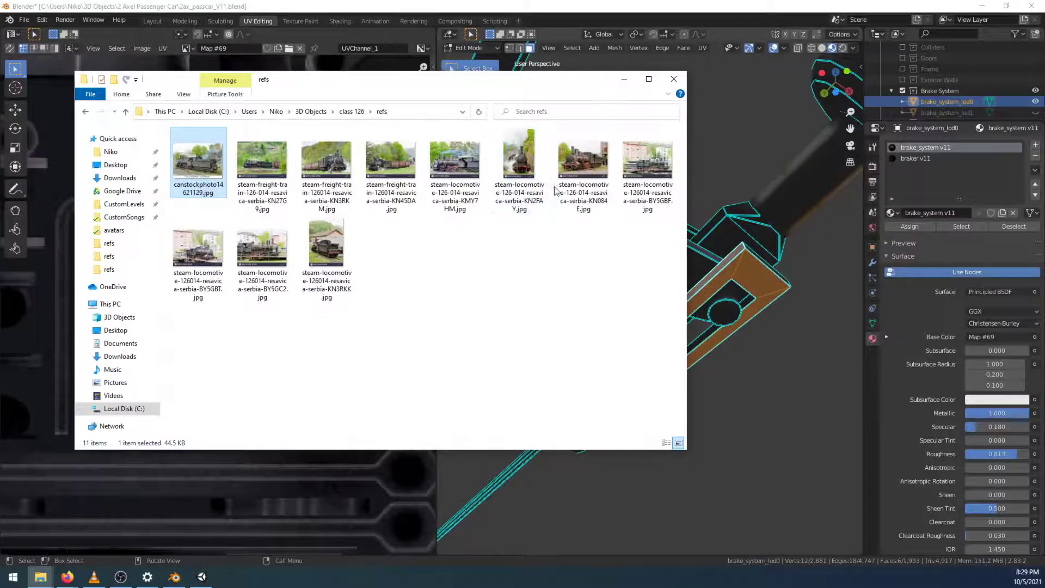
# View the class 126 steam locomotive photos ending in KN084E, BY5GBF and KMY7HM and return to 3D Objects
pyautogui.doubleClick(593, 162)
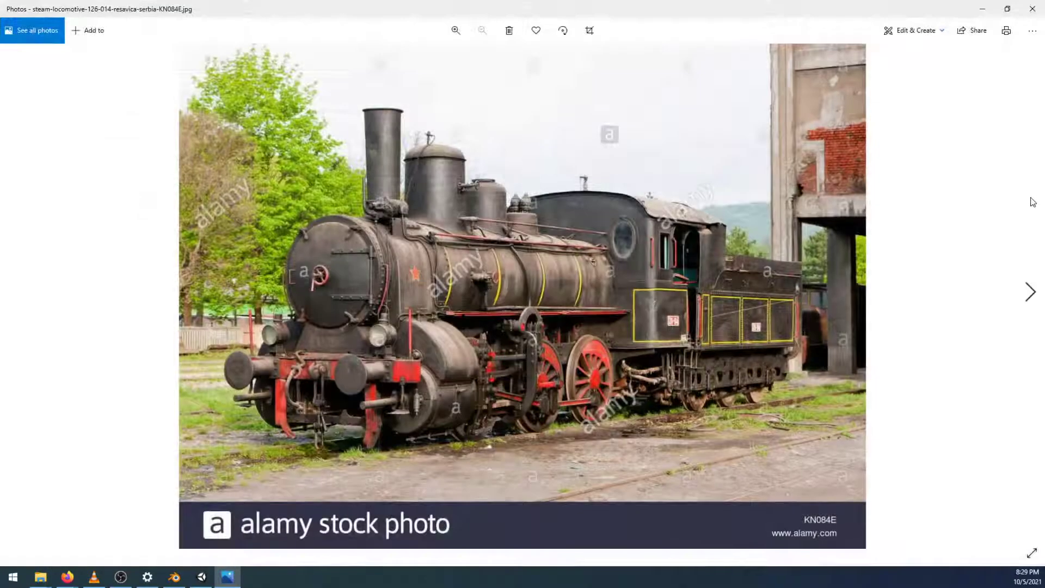
pyautogui.click(1031, 7)
pyautogui.doubleClick(644, 175)
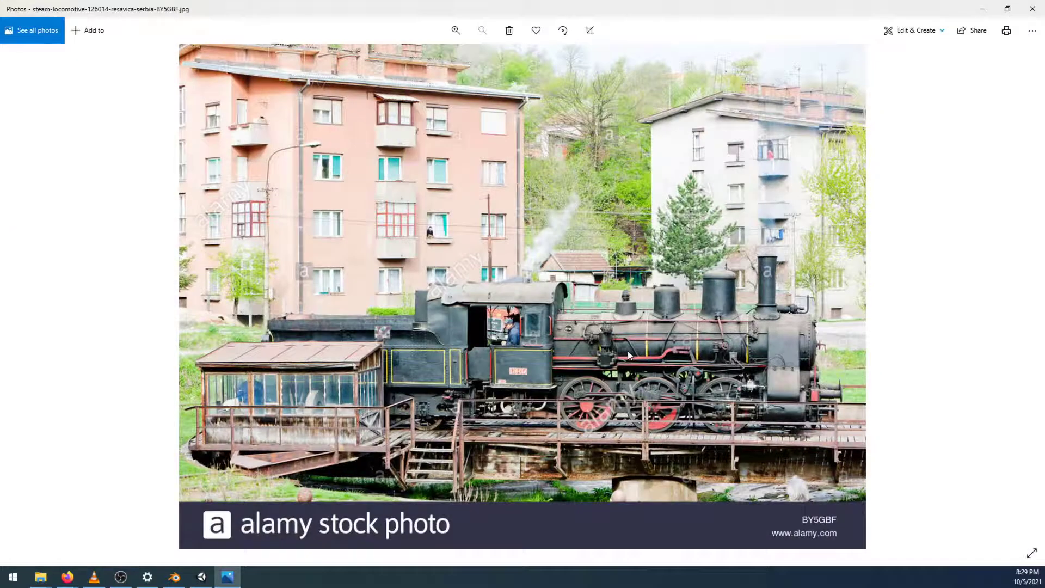
pyautogui.click(1032, 8)
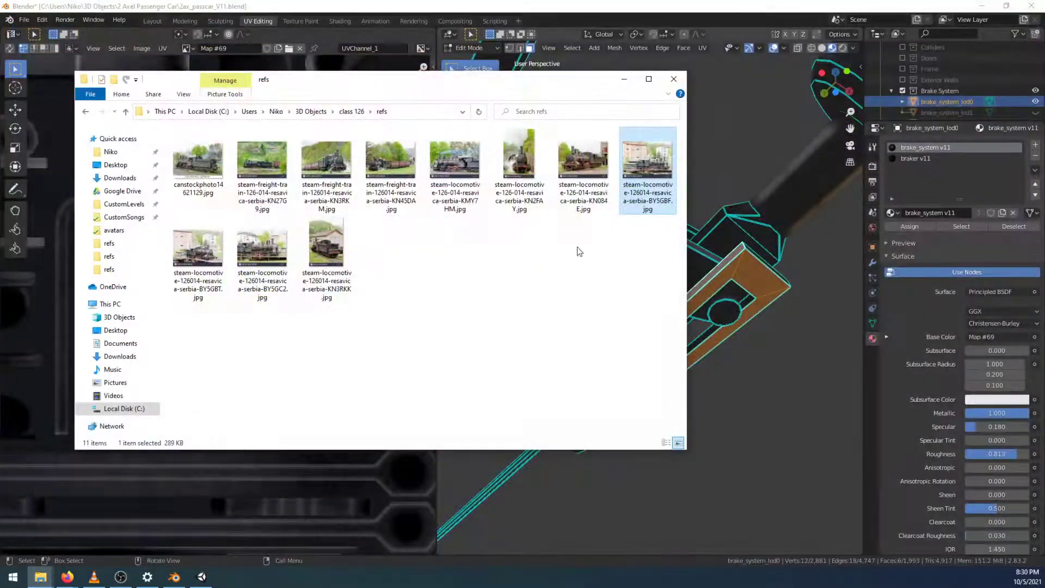
pyautogui.doubleClick(455, 163)
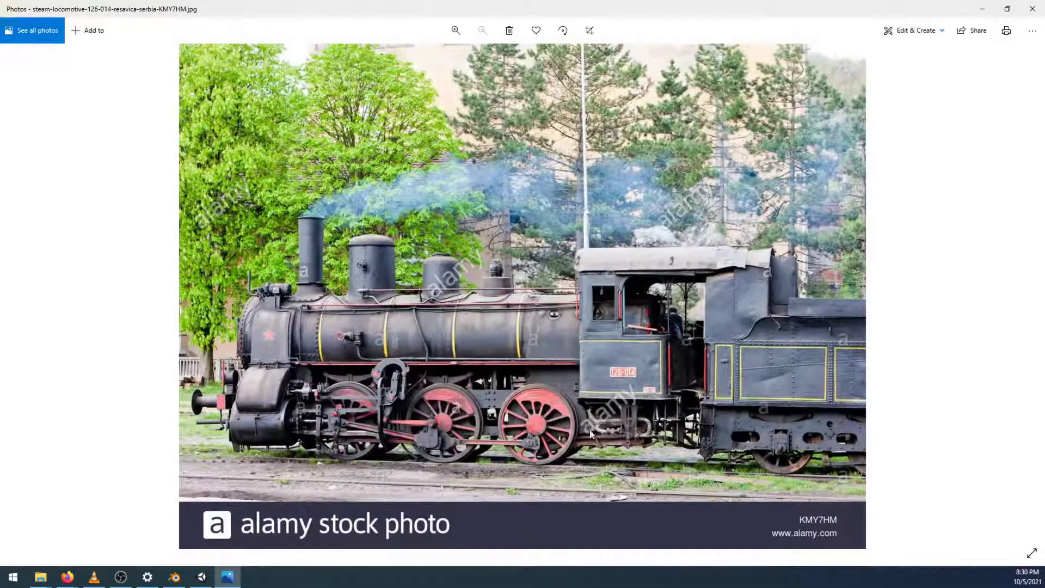
pyautogui.click(1031, 7)
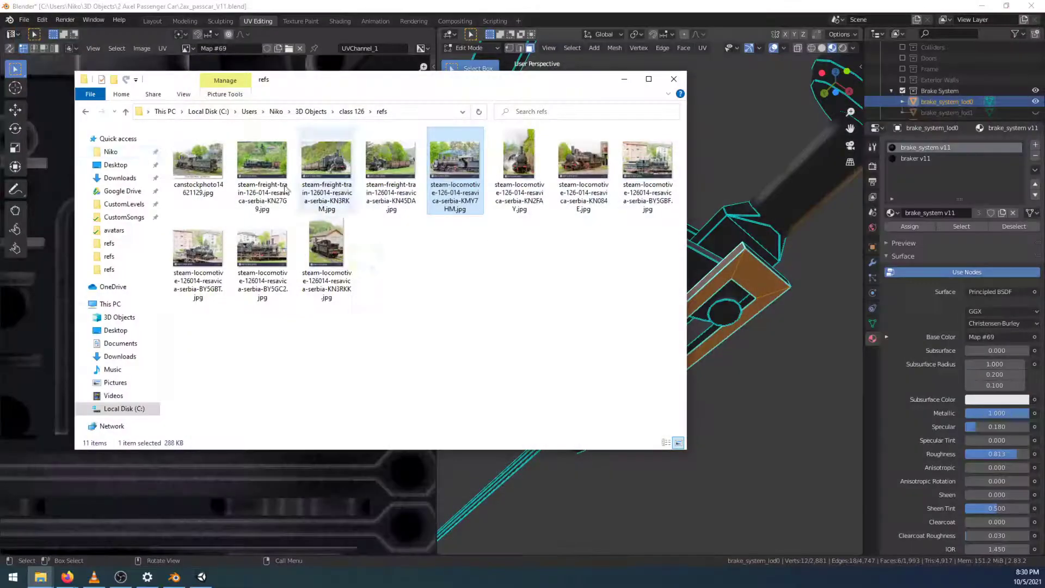
pyautogui.click(85, 112)
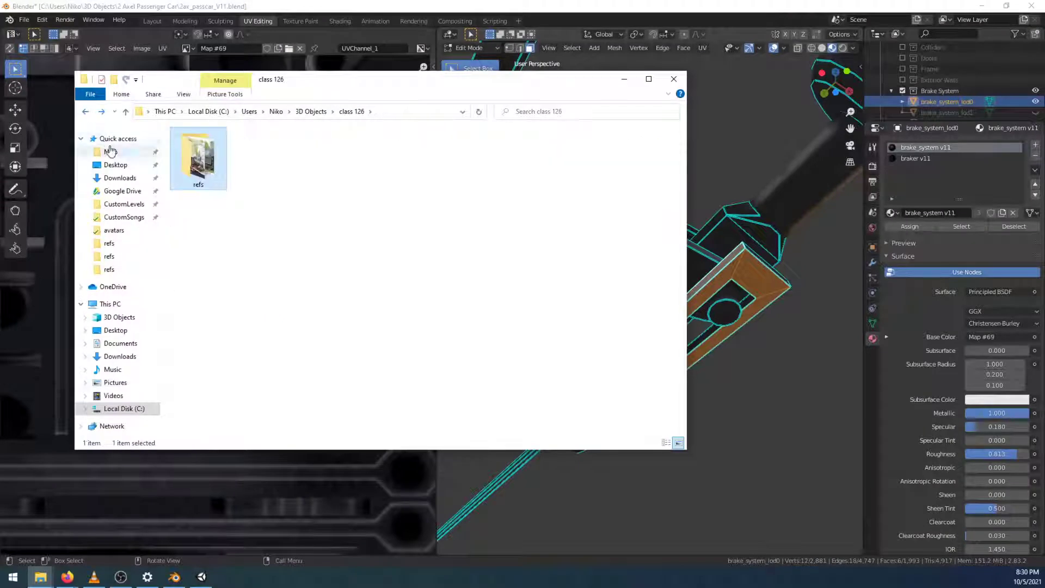
pyautogui.click(86, 111)
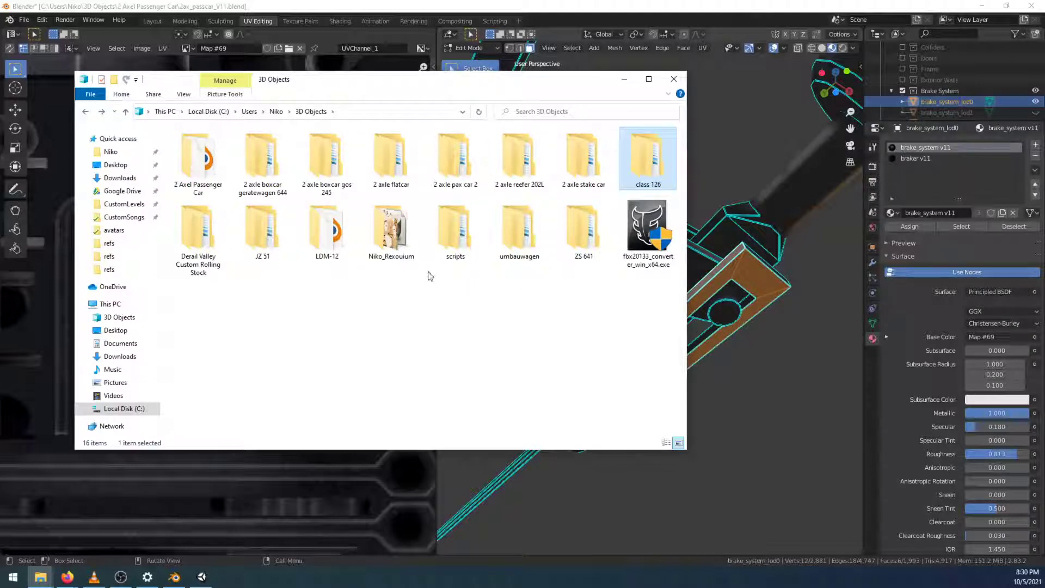
# Open LDM-12.blend from the LDM-12 folder and unhide the drive, front and rear axles and the four brake hoses
pyautogui.doubleClick(327, 231)
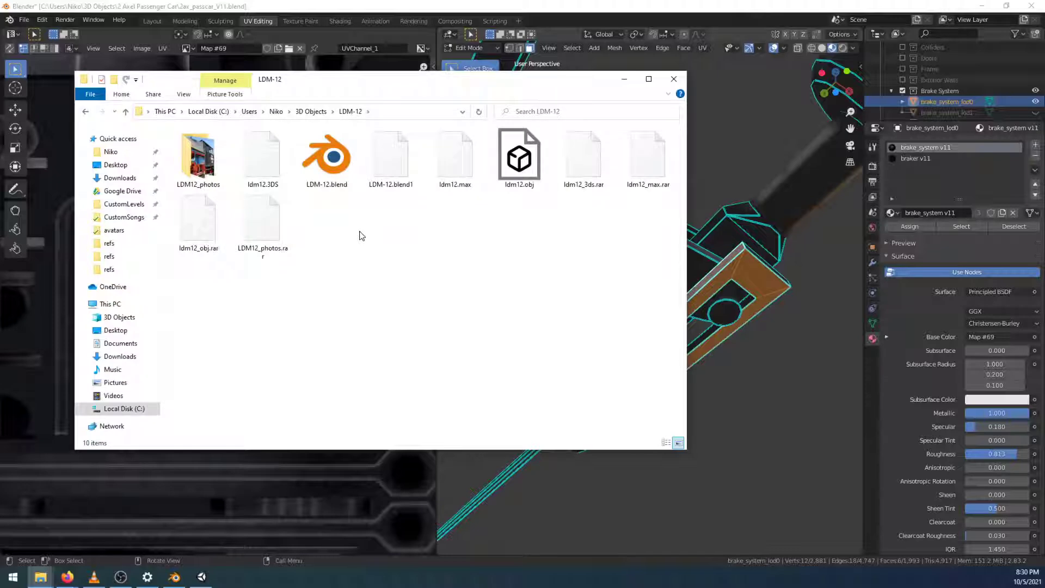
pyautogui.doubleClick(338, 164)
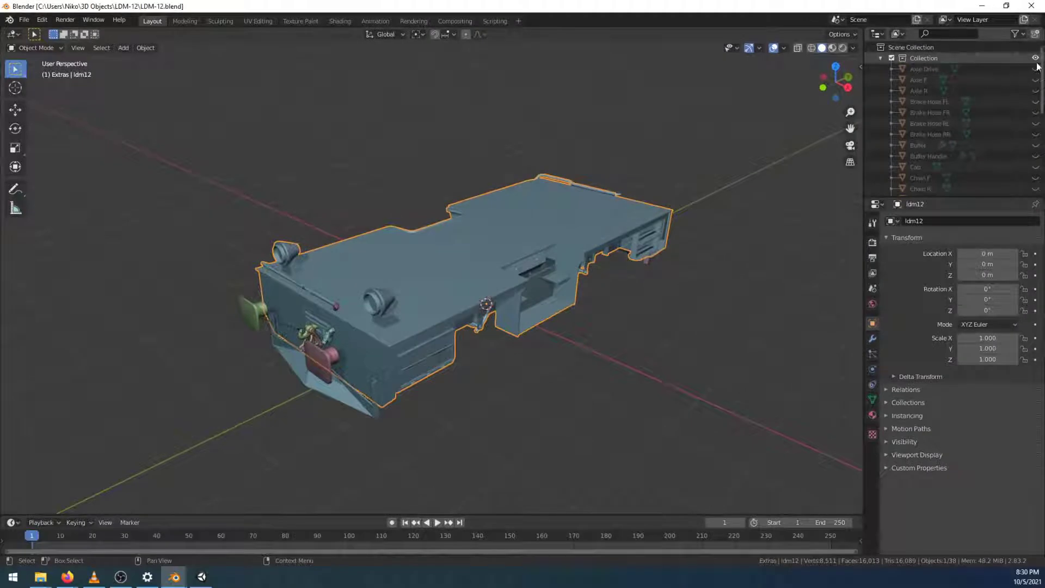
pyautogui.click(1034, 69)
pyautogui.click(1035, 79)
pyautogui.click(1035, 90)
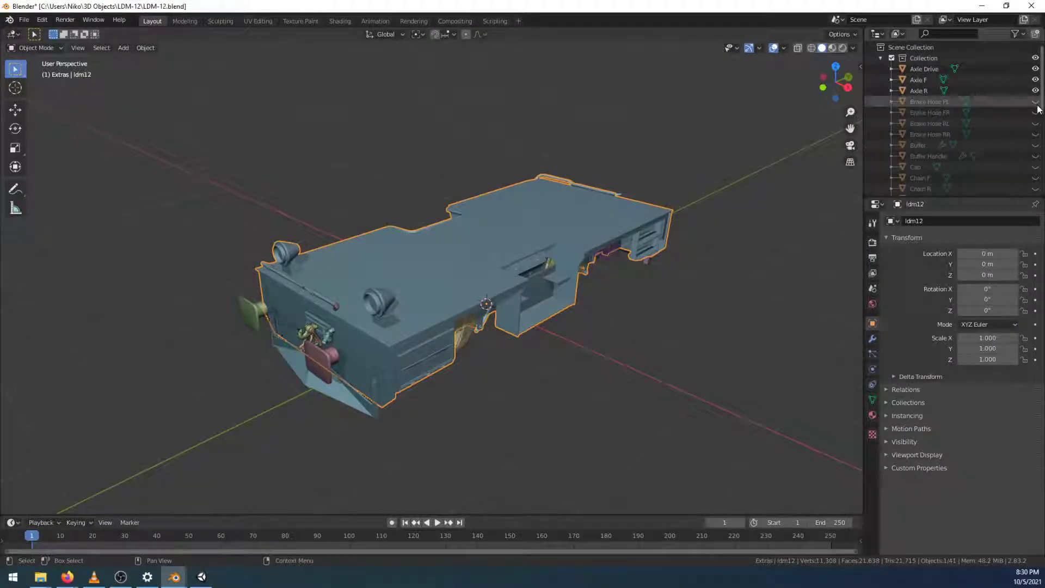
pyautogui.click(1035, 101)
pyautogui.click(1035, 112)
pyautogui.click(1035, 123)
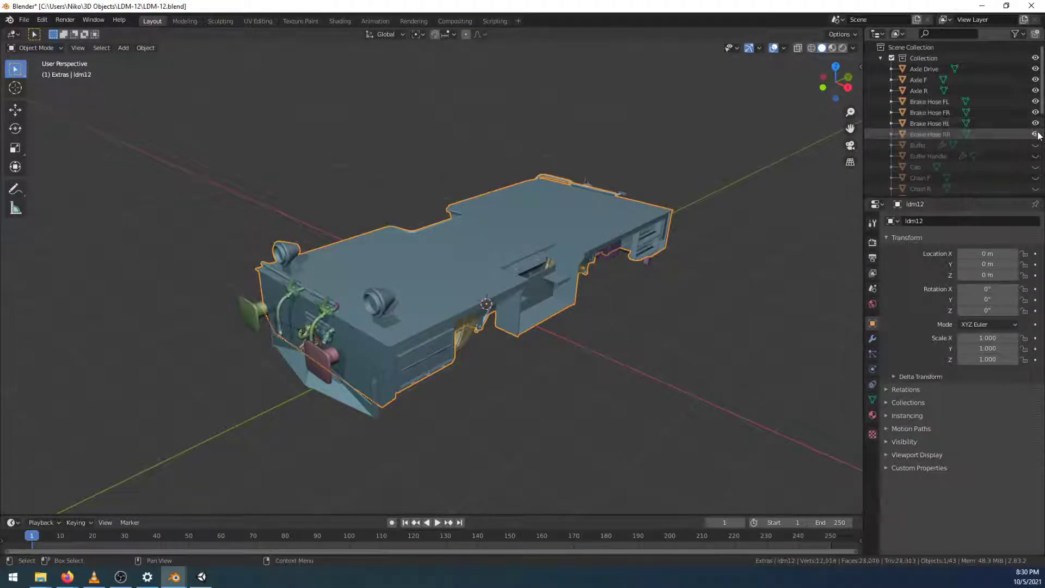
pyautogui.click(1034, 134)
# Unhide the locomotive's Buffer, Buffer Handle, Cab, Chain F and Chain R objects
pyautogui.click(1034, 145)
pyautogui.click(1035, 155)
pyautogui.click(1035, 167)
pyautogui.click(1035, 177)
pyautogui.click(1034, 188)
# Unhide the locomotive's Hood, I Bolts, Rivets, Side Rod L and Side Rod R objects
pyautogui.scroll(-4, 1035, 158)
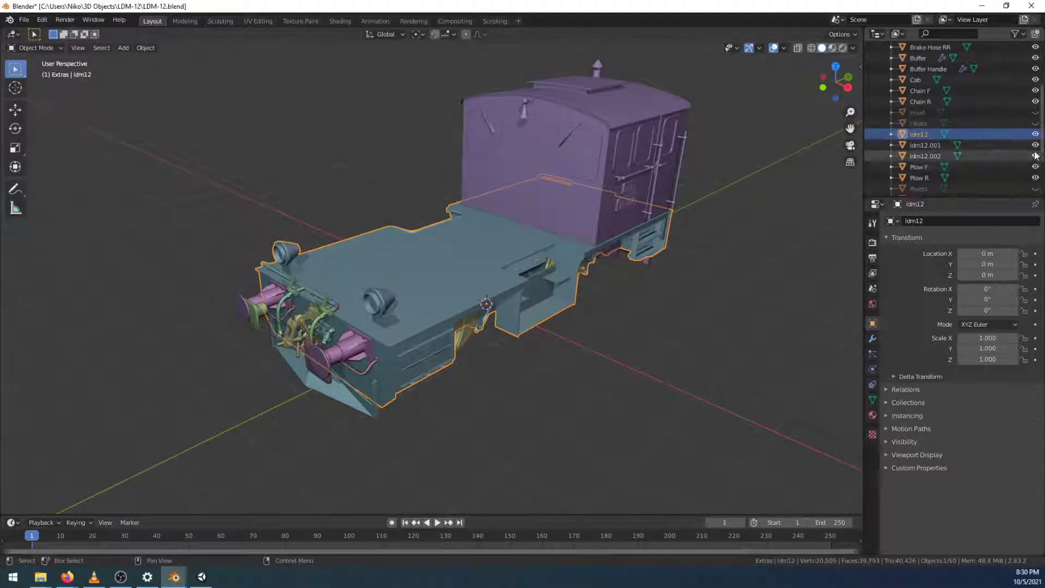
pyautogui.click(1035, 112)
pyautogui.click(1034, 123)
pyautogui.scroll(-1, 1035, 142)
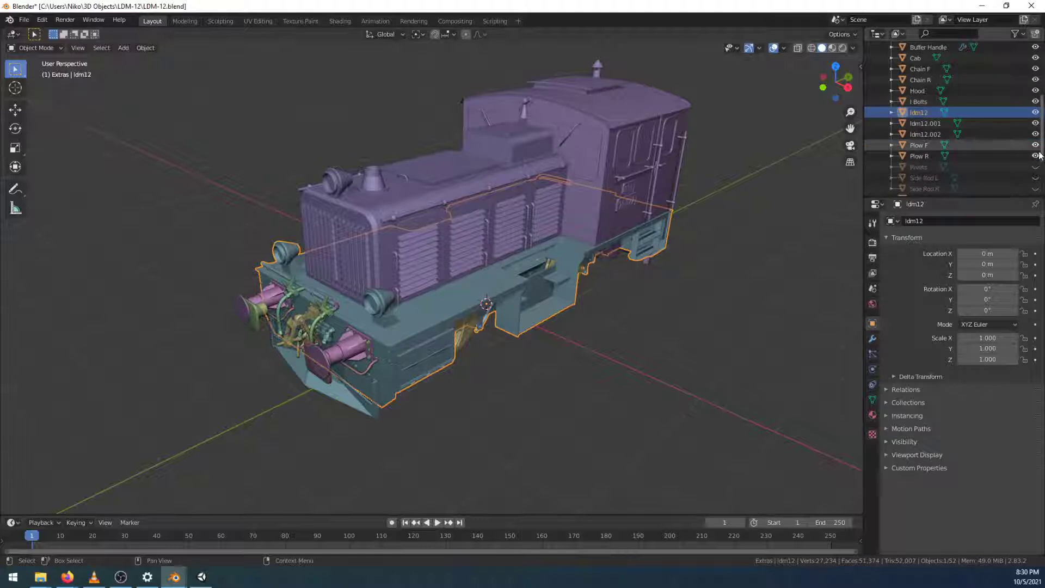
pyautogui.click(1035, 156)
pyautogui.click(1035, 167)
pyautogui.scroll(-2, 1036, 164)
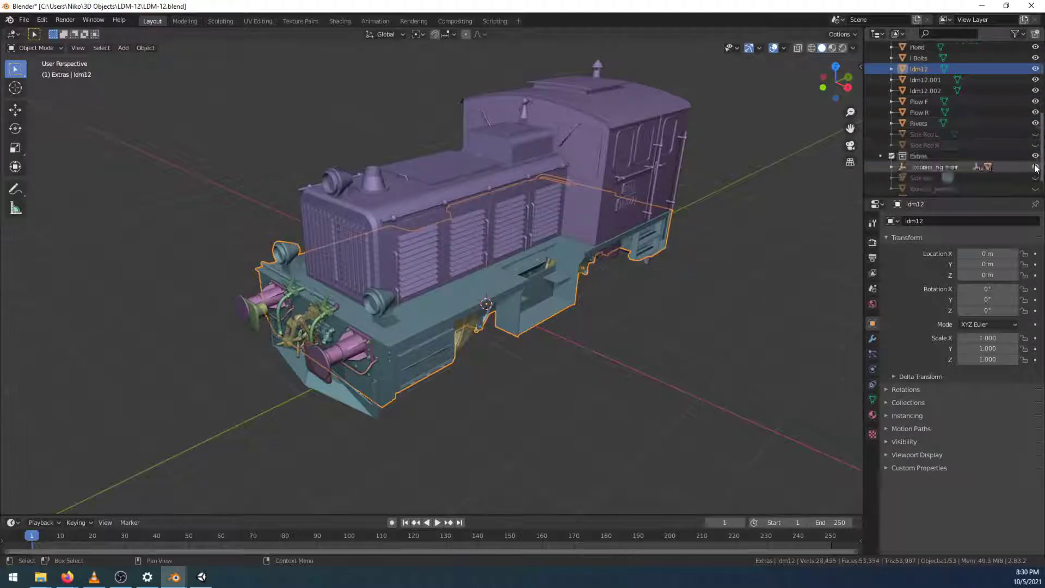
pyautogui.click(1035, 133)
pyautogui.click(1035, 145)
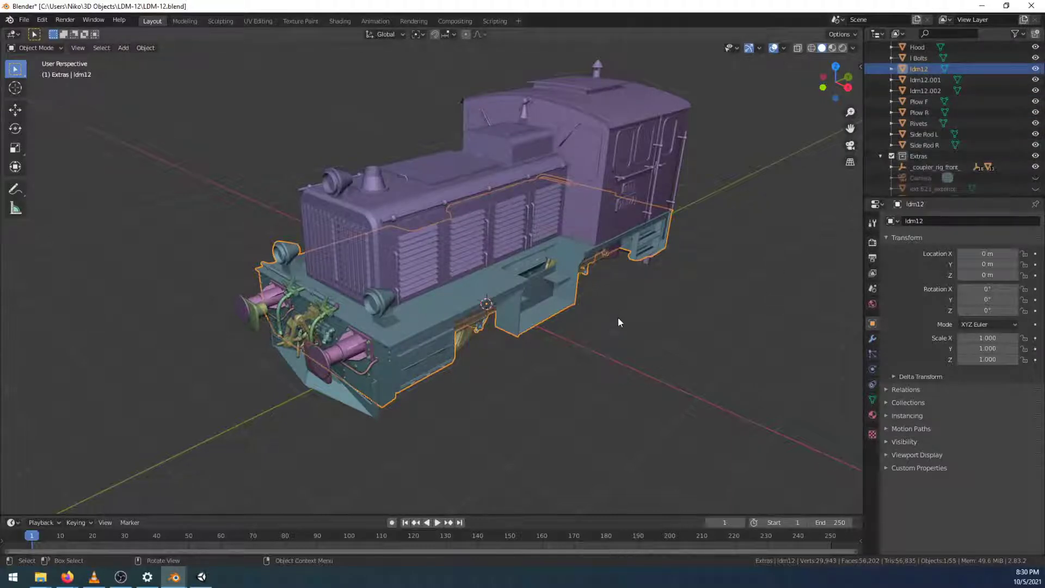
# Deselect everything to inspect the full LDM-12 locomotive, close its file without saving and return to 3D Objects
pyautogui.hotkey('alt', 'a')
pyautogui.moveTo(663, 377); pyautogui.dragTo(238, 357, button='middle')
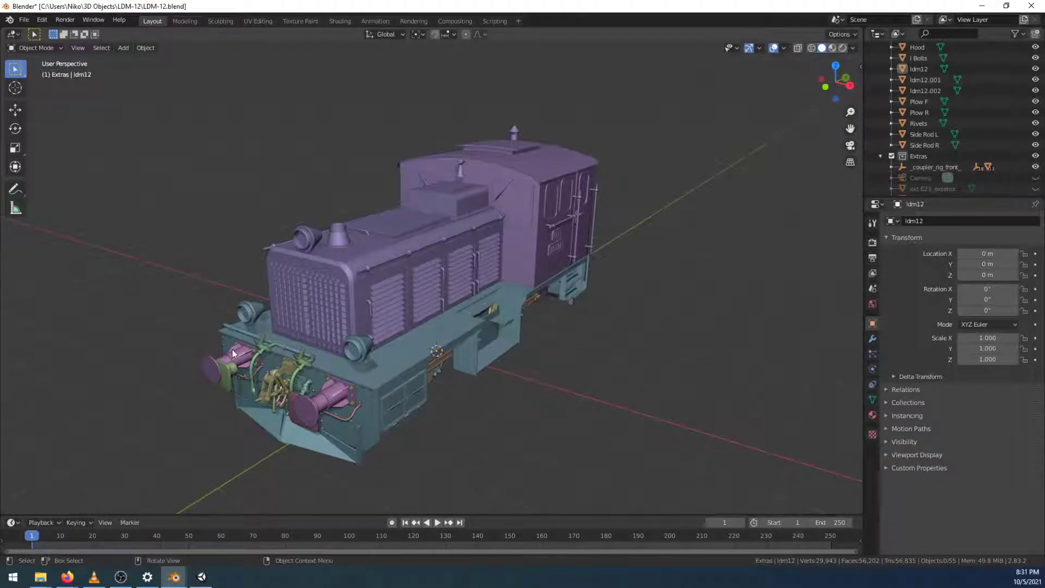
pyautogui.click(1031, 5)
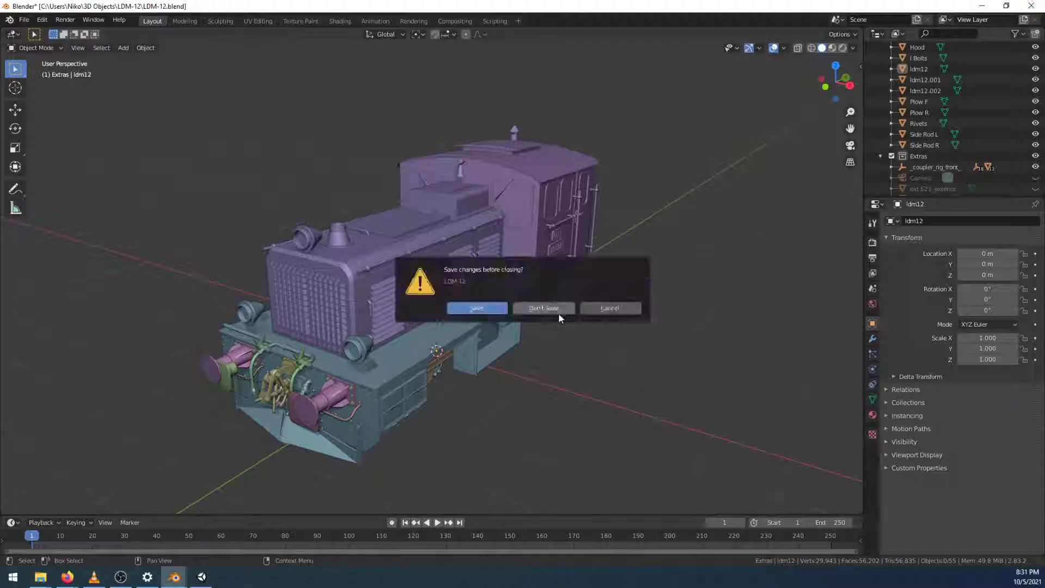
pyautogui.click(545, 308)
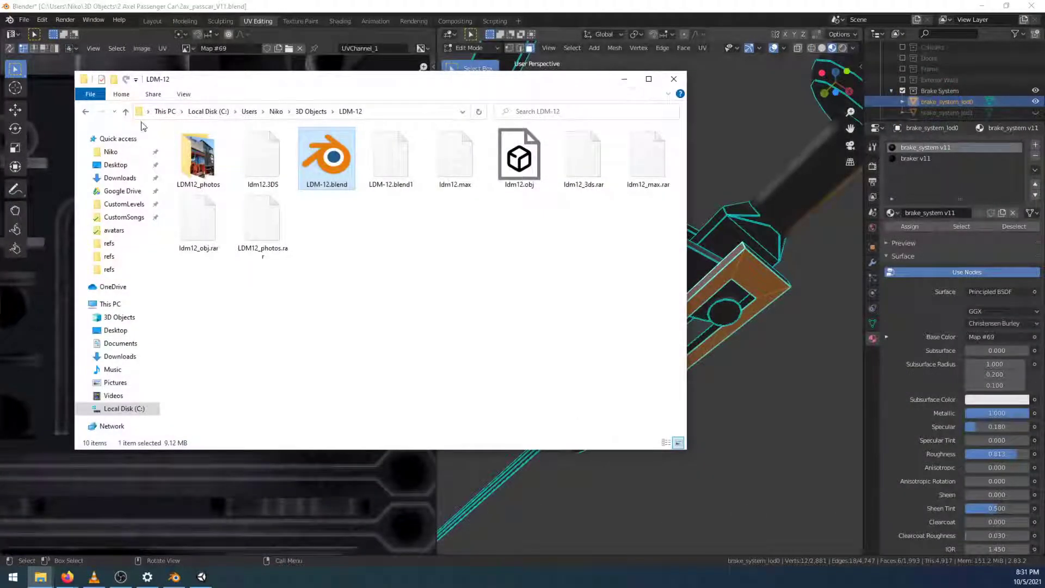
pyautogui.click(85, 112)
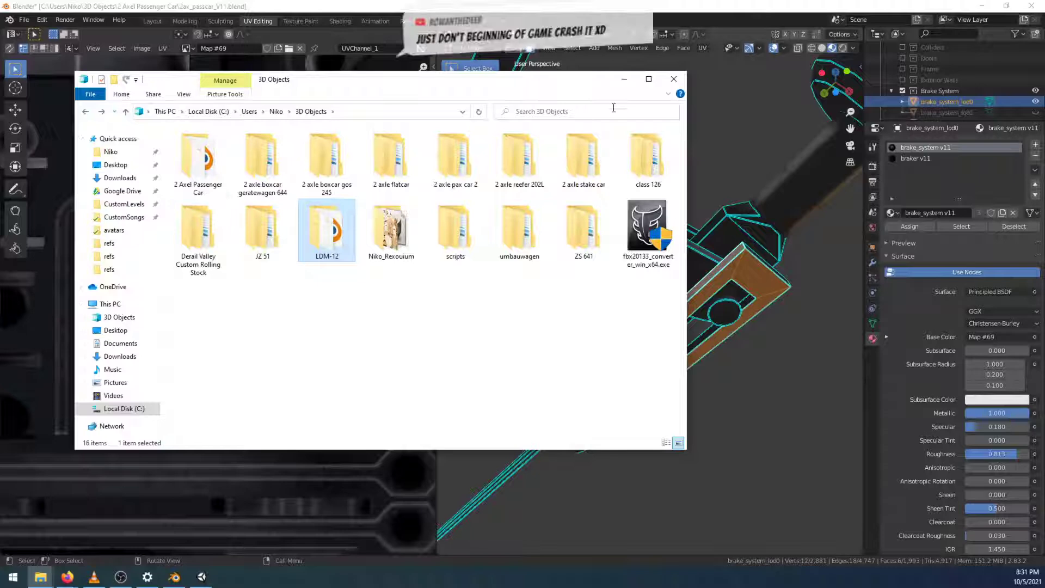
# View blender_preview.png and the in-game preview images a to d in the 2 Axel Passenger Car folder
pyautogui.doubleClick(198, 161)
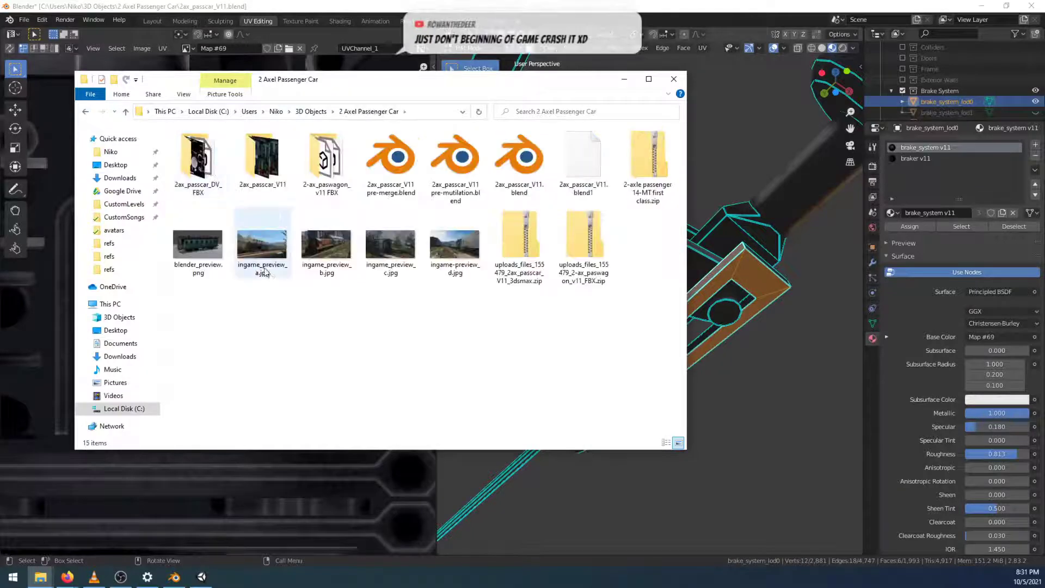
pyautogui.doubleClick(225, 256)
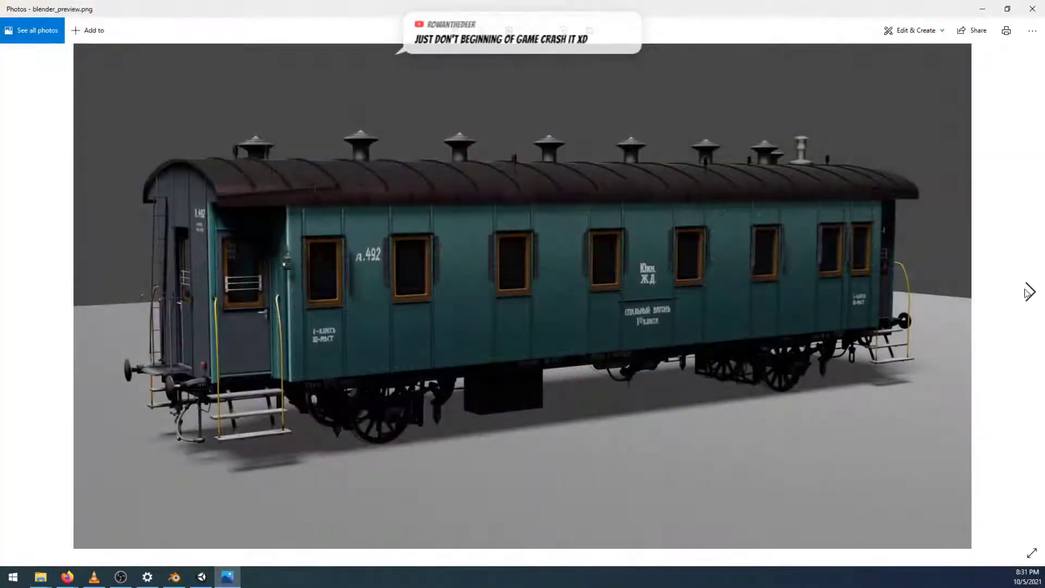
pyautogui.click(1029, 292)
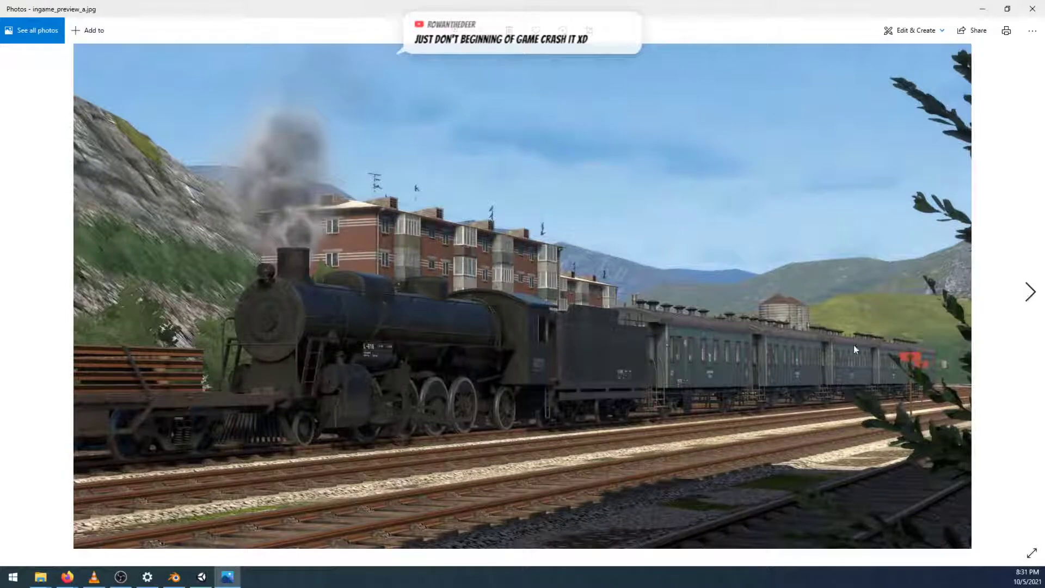
pyautogui.click(1030, 291)
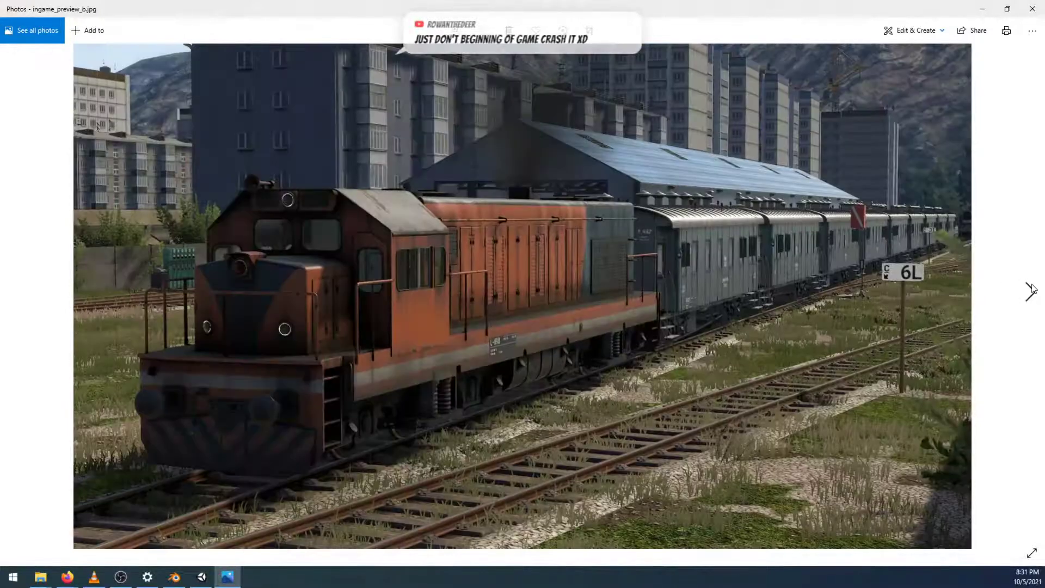
pyautogui.click(1030, 291)
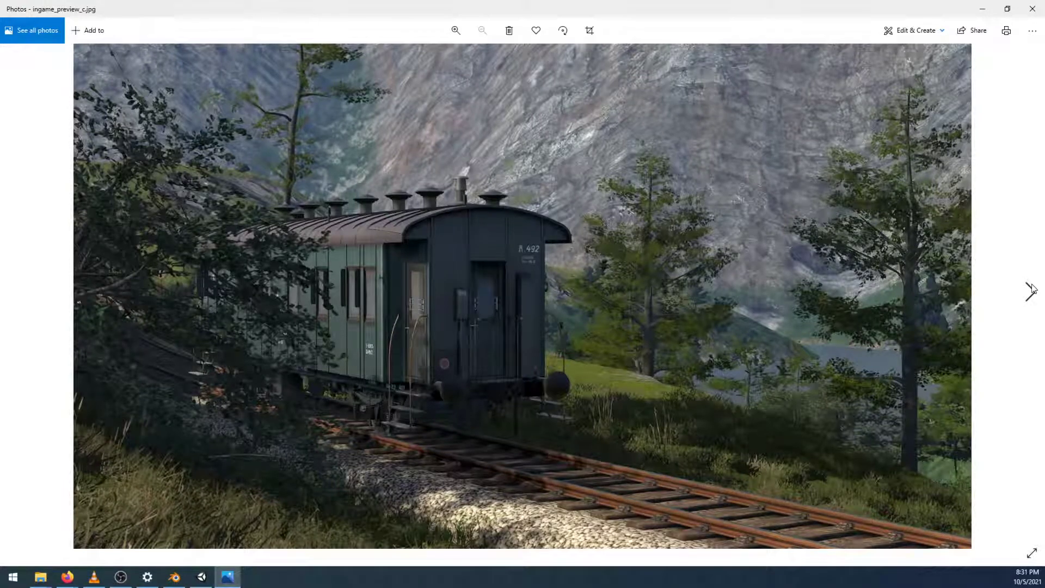
pyautogui.click(1030, 291)
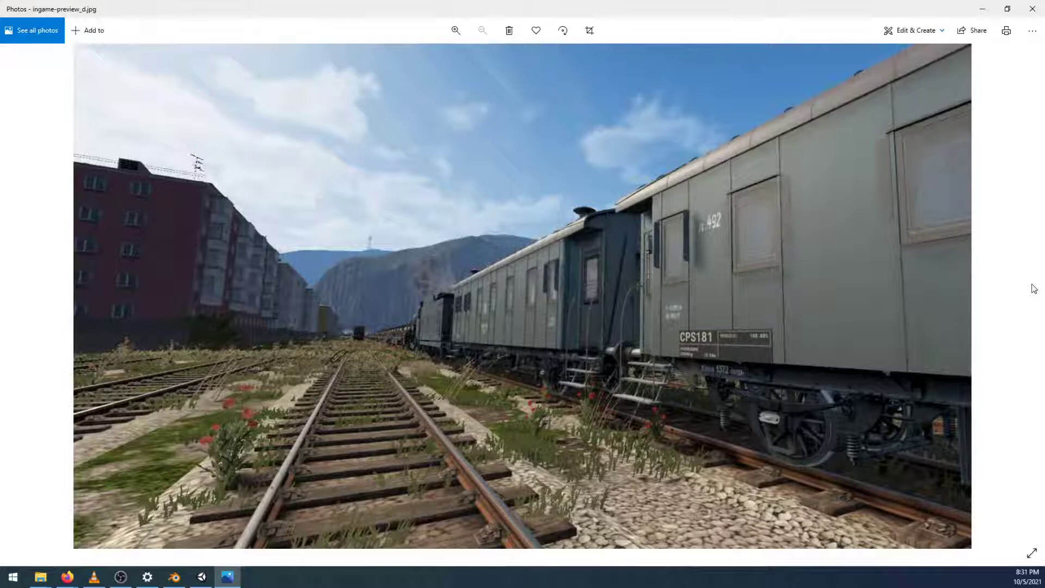
pyautogui.click(13, 291)
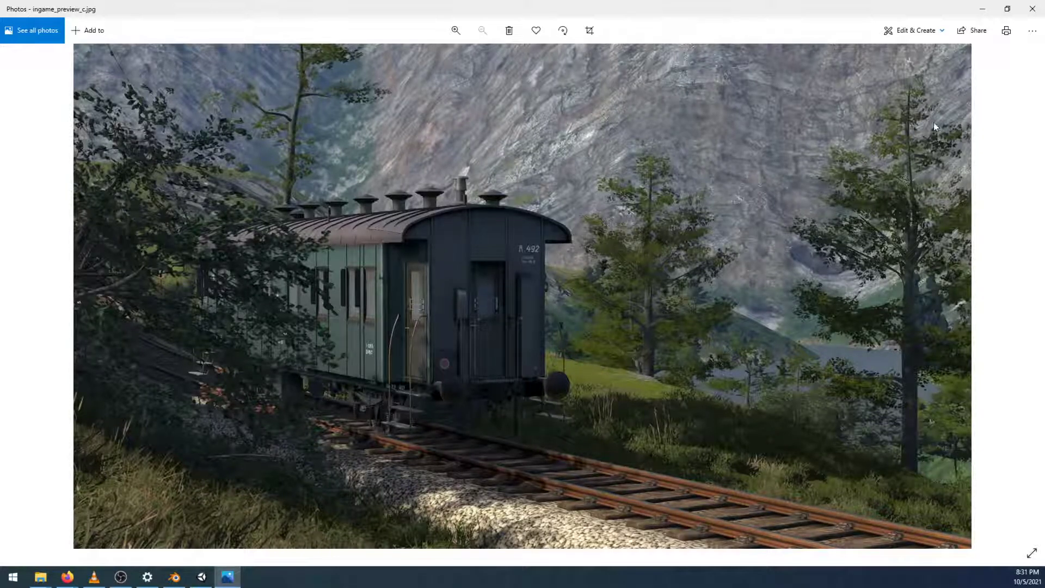
pyautogui.click(1031, 10)
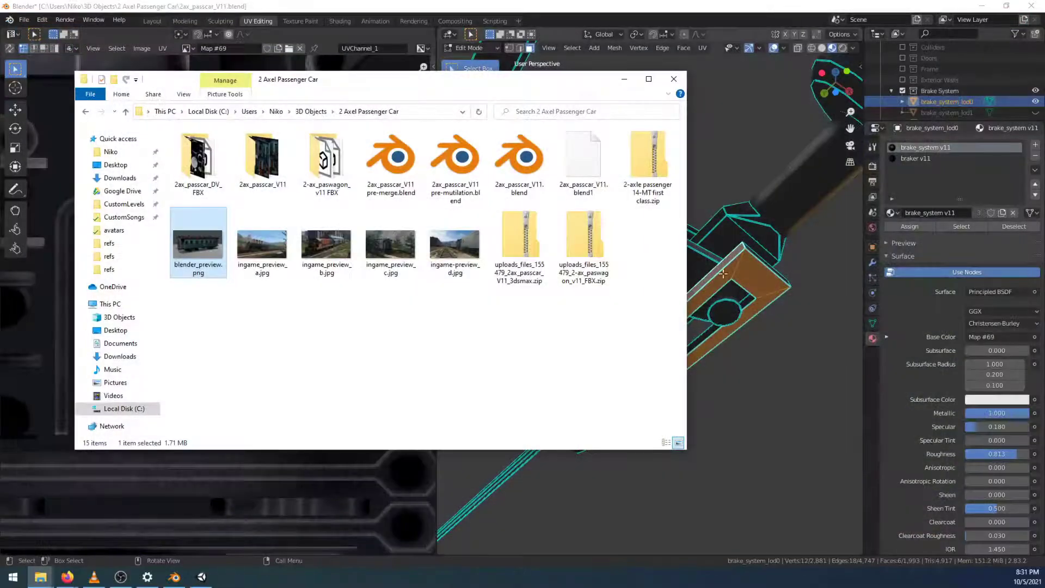
# Return to the brake_system_lod0 mesh and add four more faces of the slotted bar to the face selection
pyautogui.click(624, 79)
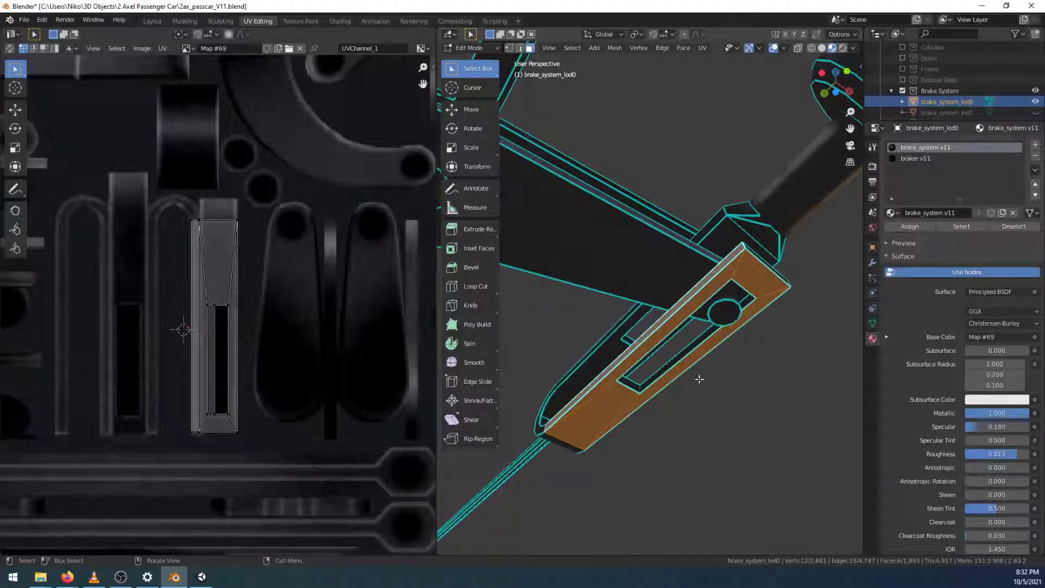
pyautogui.moveTo(758, 325); pyautogui.dragTo(436, 429, button='middle')
pyautogui.moveTo(447, 370); pyautogui.dragTo(528, 339, button='middle')
pyautogui.keyDown('shift'); pyautogui.click(529, 338); pyautogui.keyUp('shift')
pyautogui.keyDown('shift'); pyautogui.click(555, 355); pyautogui.keyUp('shift')
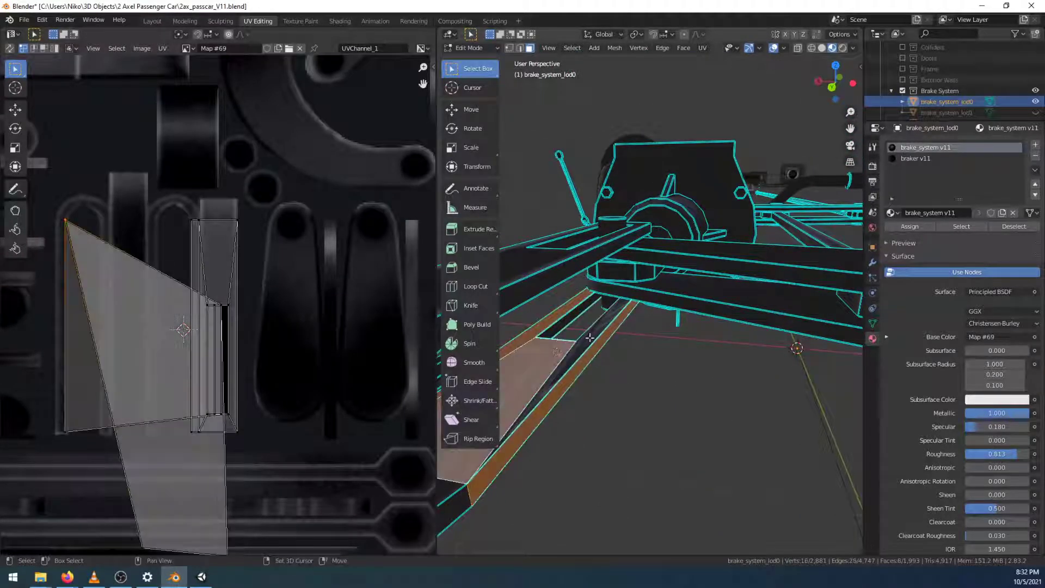
pyautogui.keyDown('shift'); pyautogui.click(590, 338); pyautogui.keyUp('shift')
pyautogui.moveTo(655, 348); pyautogui.dragTo(635, 328, button='middle')
pyautogui.moveTo(530, 326); pyautogui.dragTo(544, 332, button='middle')
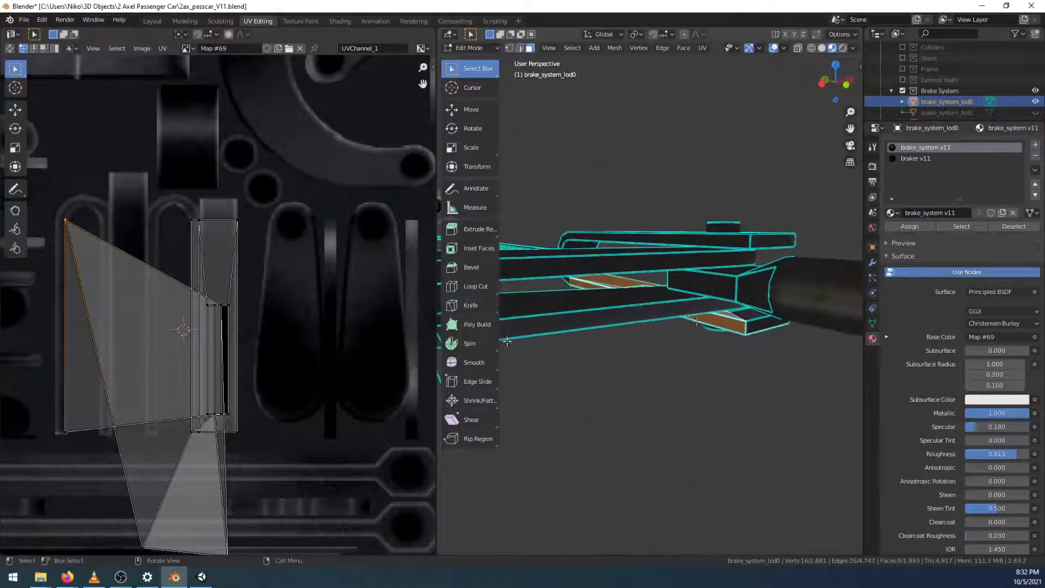
pyautogui.keyDown('shift'); pyautogui.click(751, 317); pyautogui.keyUp('shift')
# Move the stray upper-left UV vertex onto the upper-right corner of the narrow bar strip and fine-tune its alignment there
pyautogui.moveTo(288, 497); pyautogui.dragTo(302, 411, button='middle')
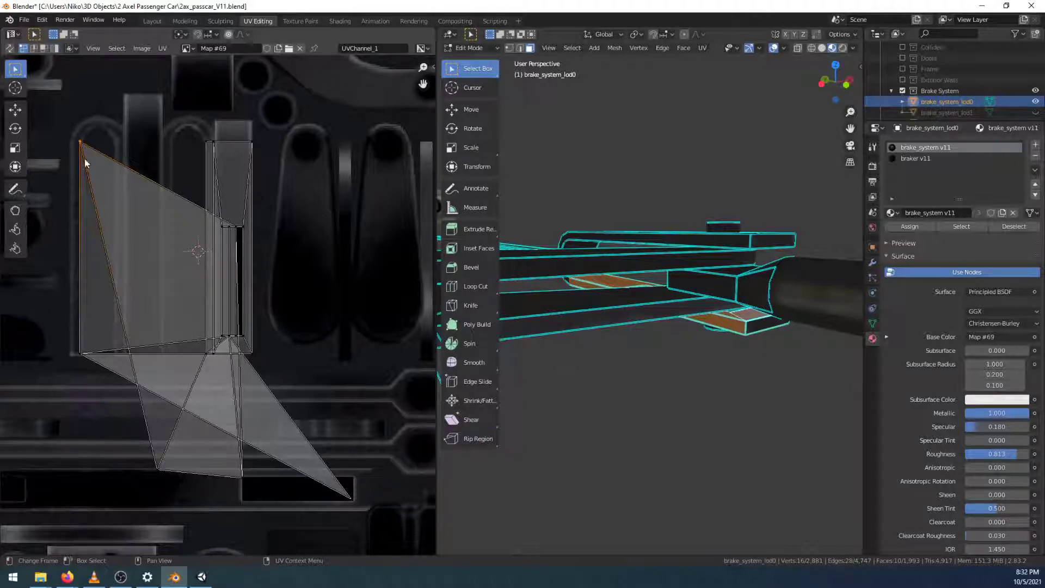
pyautogui.press('g')
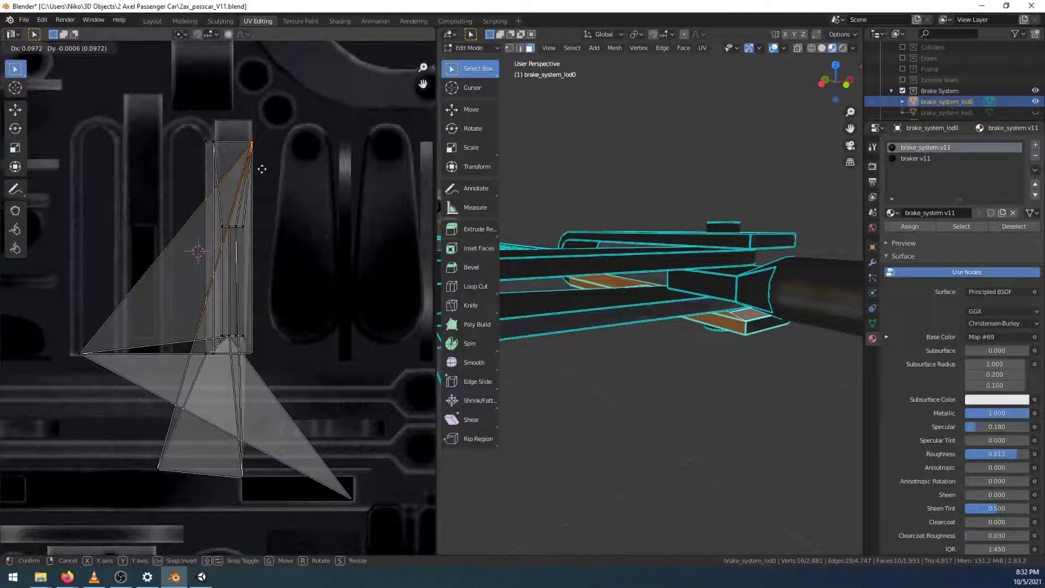
pyautogui.click(263, 168)
pyautogui.scroll(5, 268, 171)
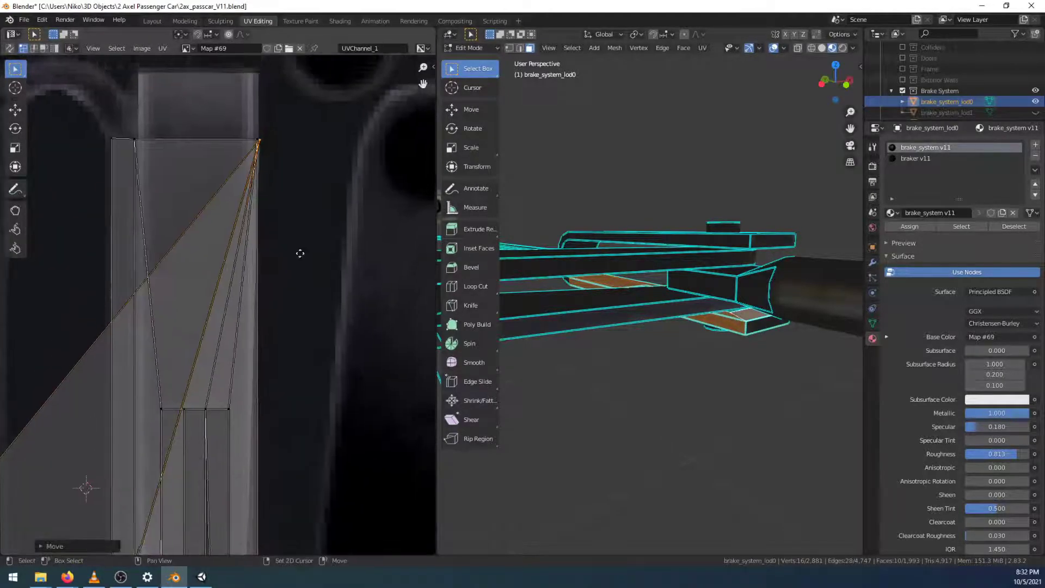
pyautogui.moveTo(304, 243); pyautogui.dragTo(247, 225, button='middle')
pyautogui.scroll(5, 247, 225)
pyautogui.press('g')
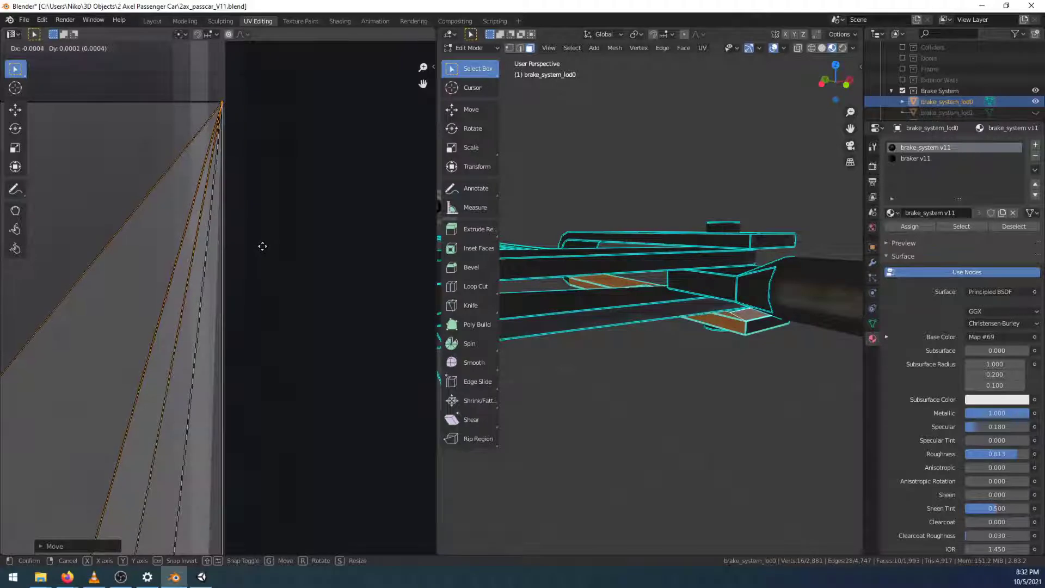
pyautogui.click(262, 245)
pyautogui.scroll(-5, 331, 245)
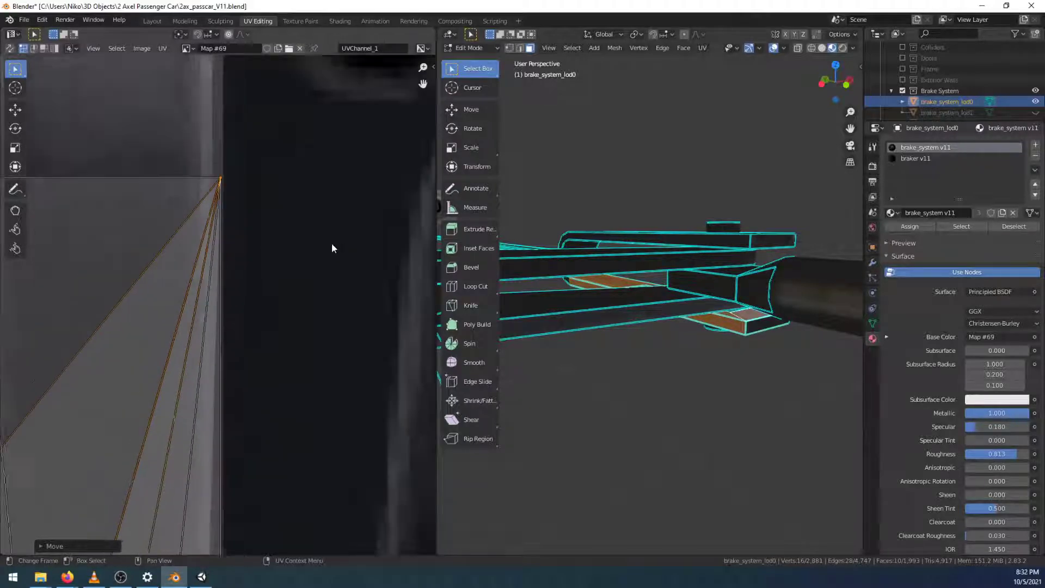
pyautogui.scroll(-4, 259, 240)
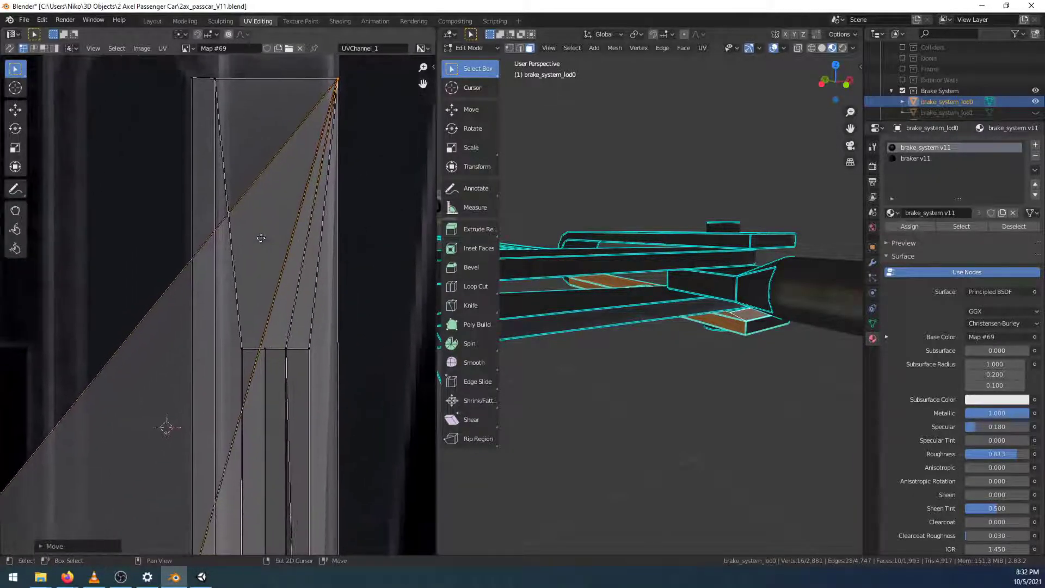
# Move the stray lower-left UV vertex onto the strip's top edge, at the inner corner near its left side
pyautogui.scroll(-1, 213, 313)
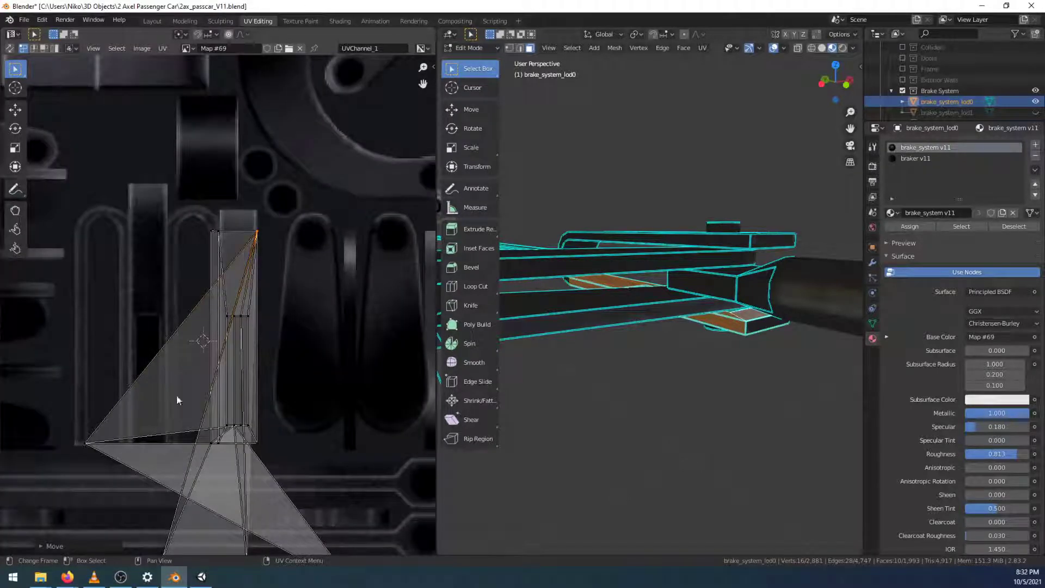
pyautogui.click(90, 442)
pyautogui.press('g')
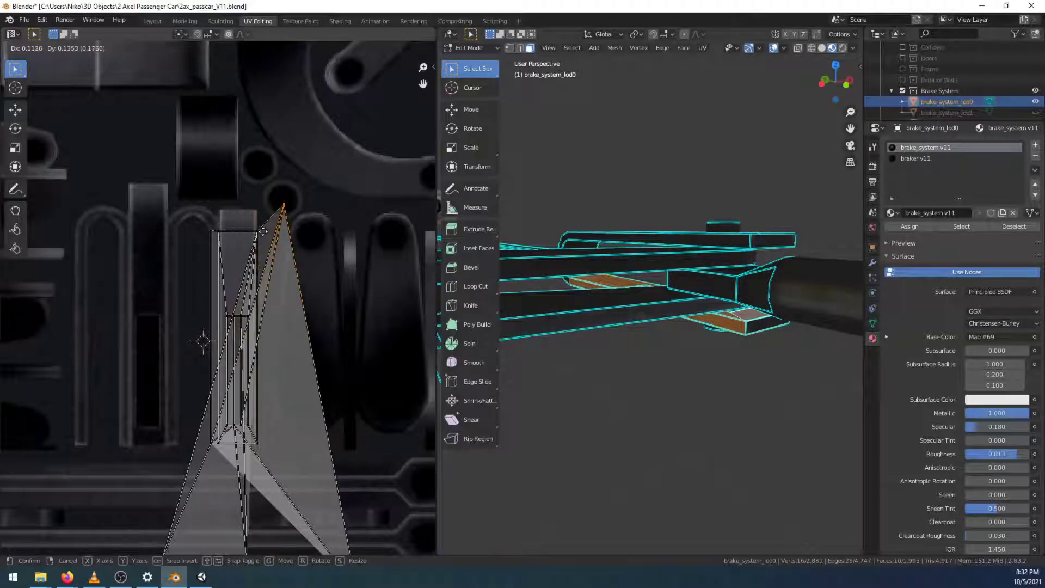
pyautogui.click(233, 229)
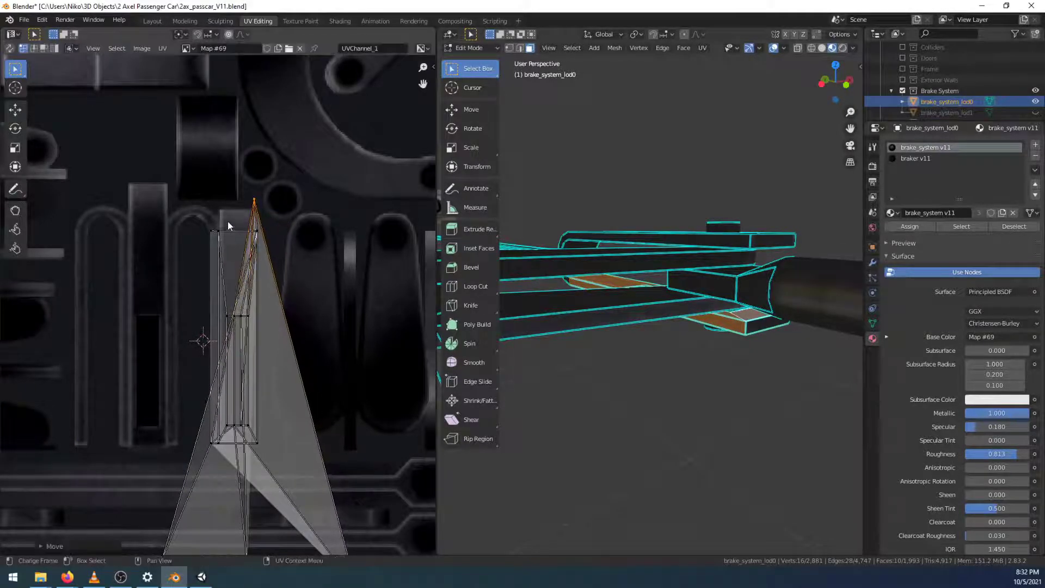
pyautogui.scroll(6, 233, 227)
pyautogui.scroll(1, 236, 322)
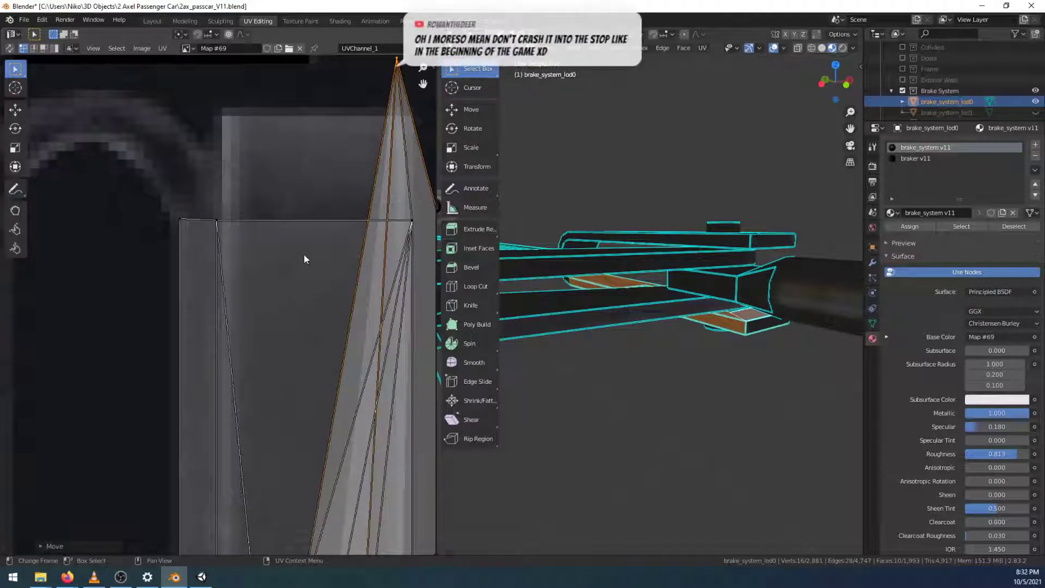
pyautogui.press('g')
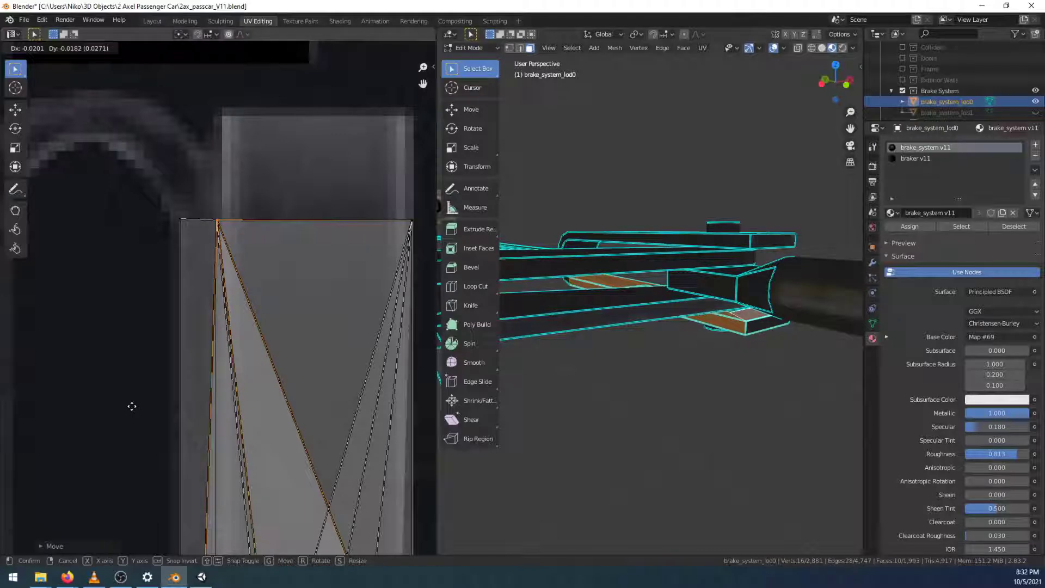
pyautogui.click(132, 406)
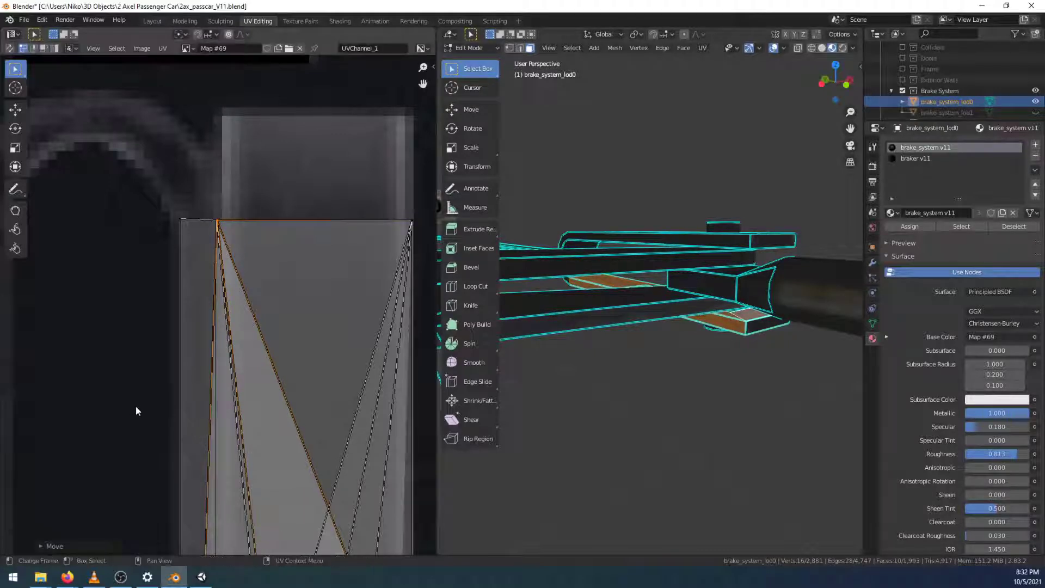
# Set the UV sticky selection mode to Disabled and shift one vertex of the strip's lower-left corner inward along X
pyautogui.scroll(-4, 231, 329)
pyautogui.scroll(-1, 231, 328)
pyautogui.moveTo(266, 427); pyautogui.dragTo(267, 266, button='middle')
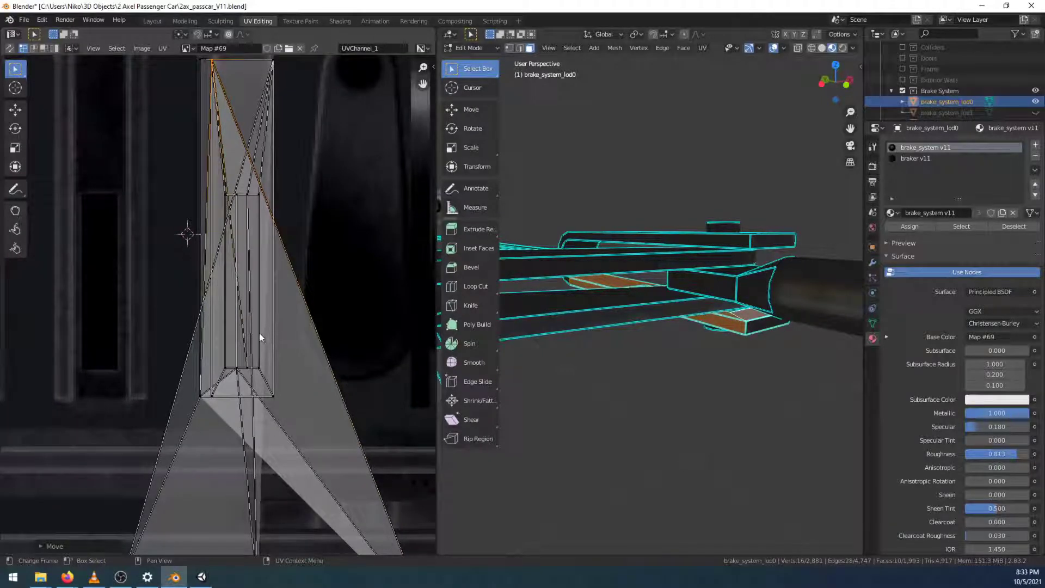
pyautogui.scroll(3, 255, 347)
pyautogui.click(188, 482)
pyautogui.click(191, 374)
pyautogui.click(183, 491)
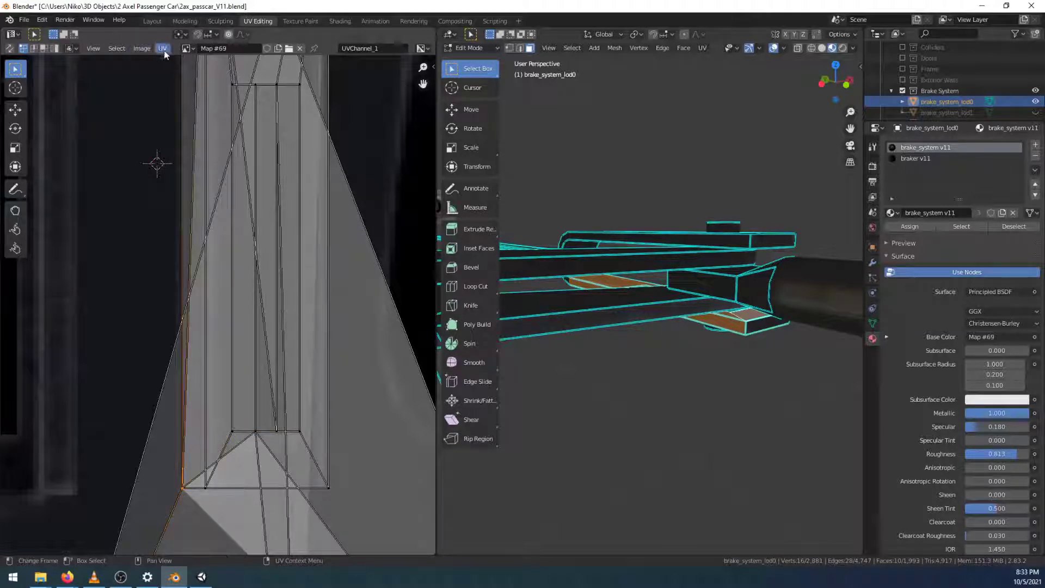
pyautogui.click(76, 50)
pyautogui.click(83, 62)
pyautogui.click(165, 508)
pyautogui.moveTo(165, 527); pyautogui.dragTo(229, 394, button='middle')
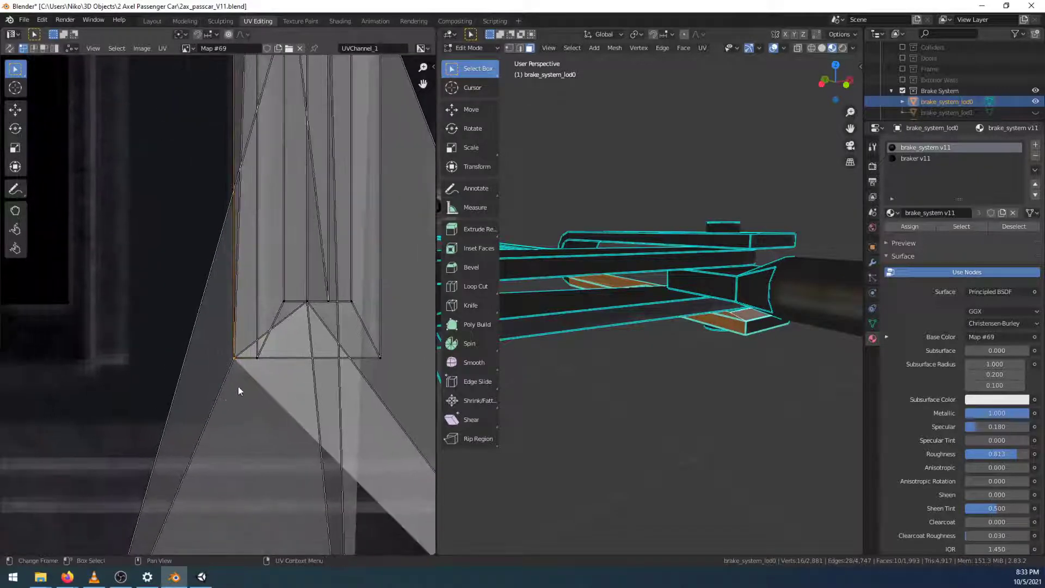
pyautogui.scroll(4, 234, 389)
pyautogui.press('g')
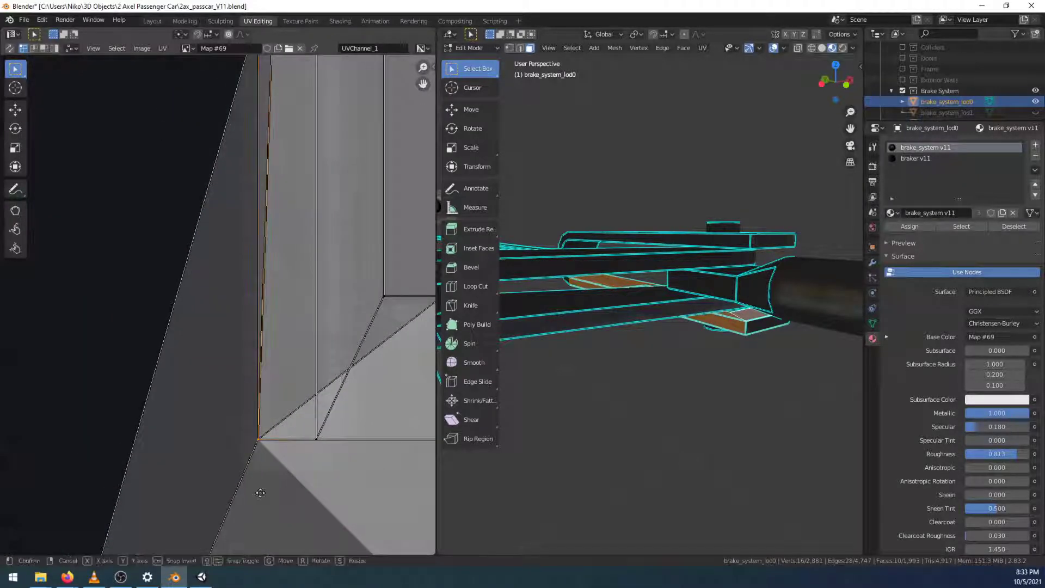
pyautogui.press('x')
pyautogui.click(281, 493)
# Move a second overlapping UV vertex from the strip's lower-left corner along X onto the vertex just shifted
pyautogui.click(254, 486)
pyautogui.click(255, 485)
pyautogui.press('g')
pyautogui.press('x')
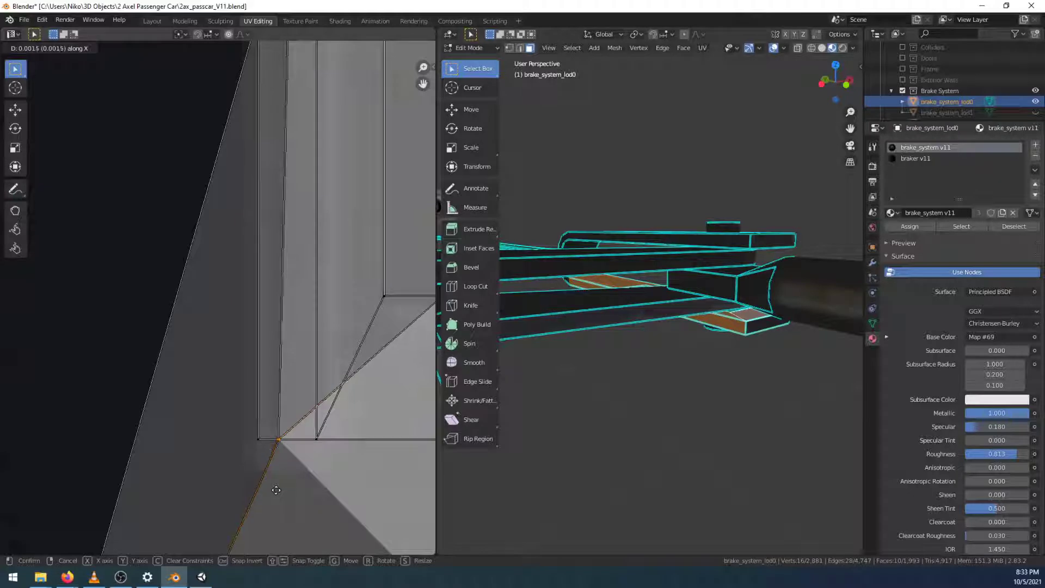
pyautogui.click(276, 492)
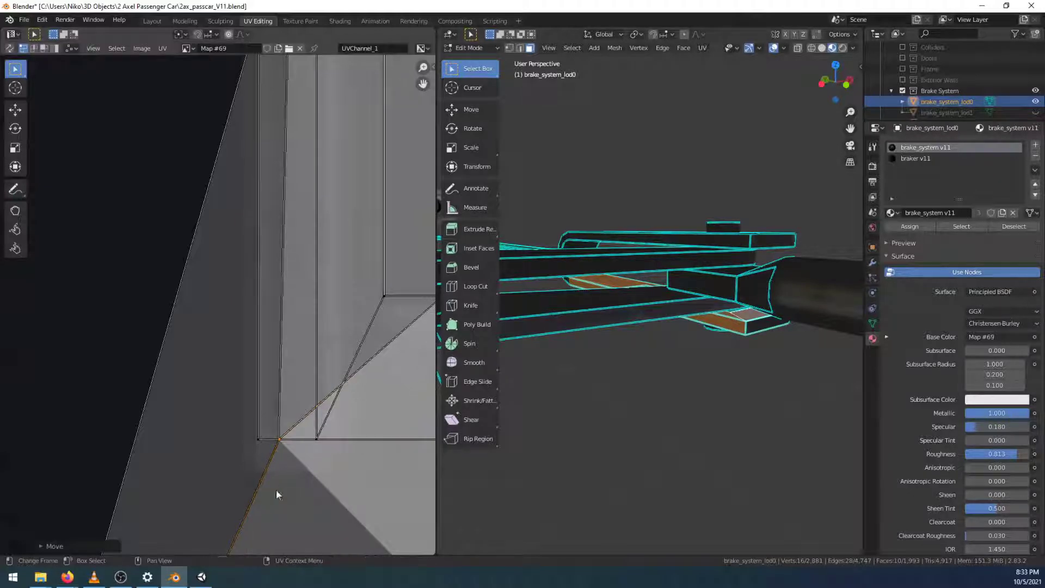
# Set sticky selection to Shared Location and move the stacked vertices along X to the next vertex on the strip's bottom edge
pyautogui.click(71, 47)
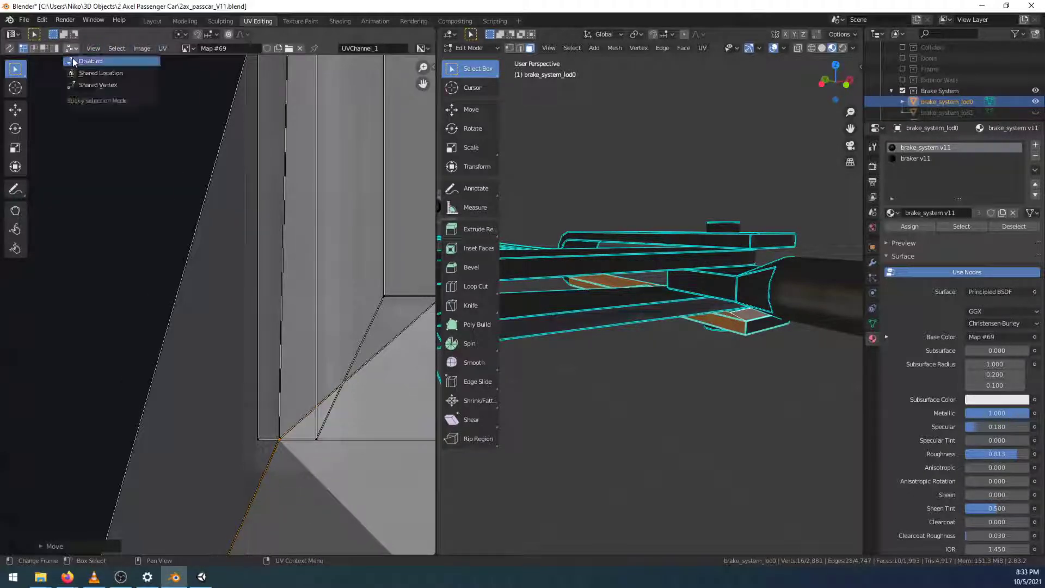
pyautogui.click(87, 73)
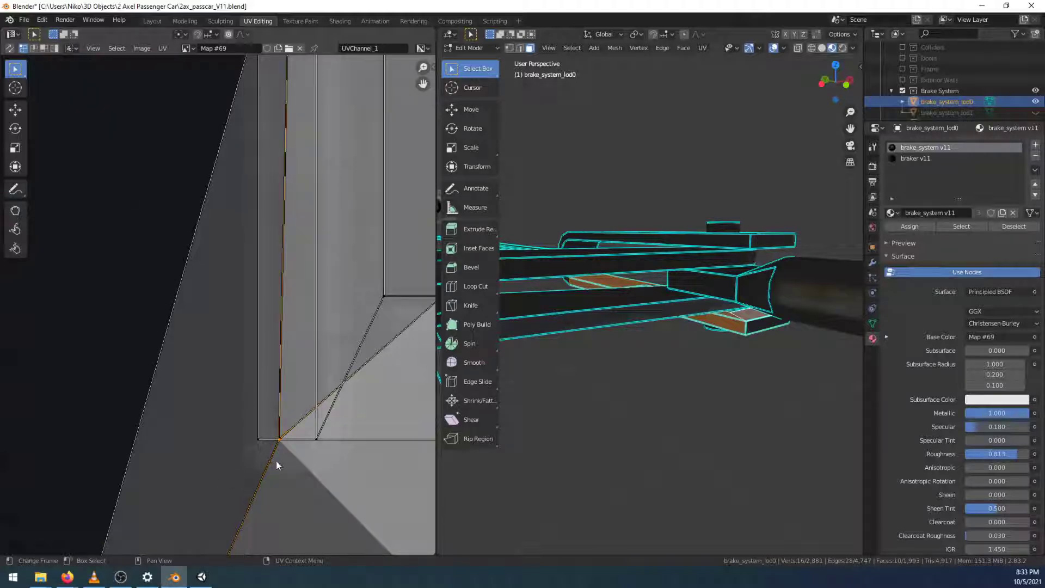
pyautogui.press('g')
pyautogui.press('x')
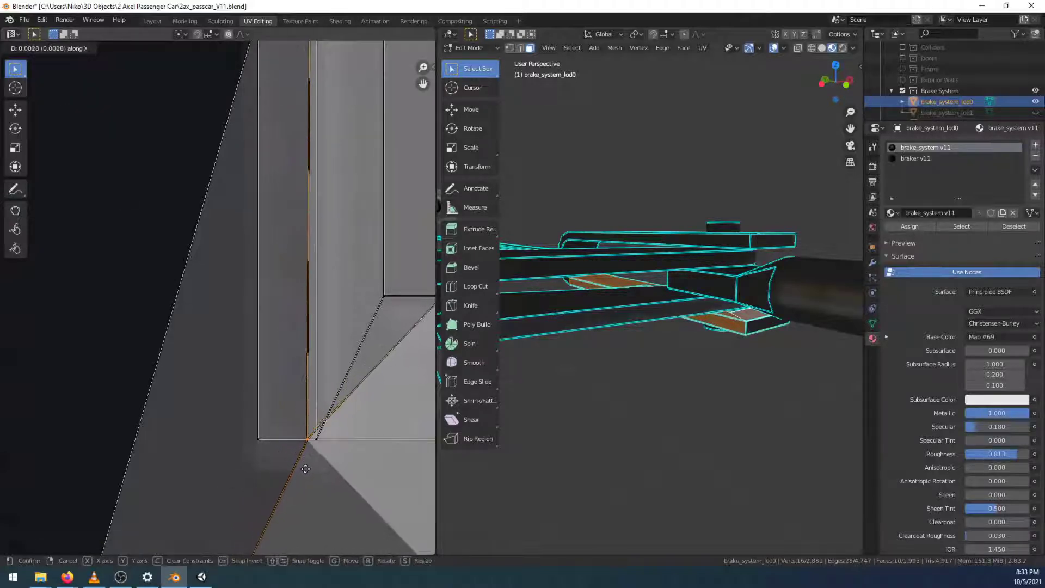
pyautogui.click(305, 474)
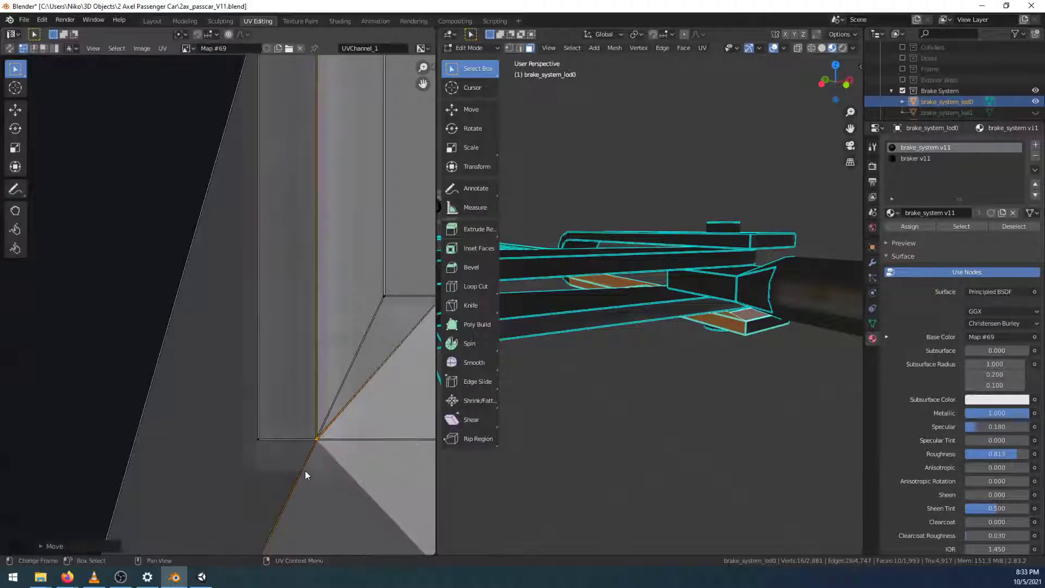
# Move the middle UV vertex of the inner slot's bottom edge slightly down, between the slot and the strip's bottom edge
pyautogui.scroll(-5, 304, 473)
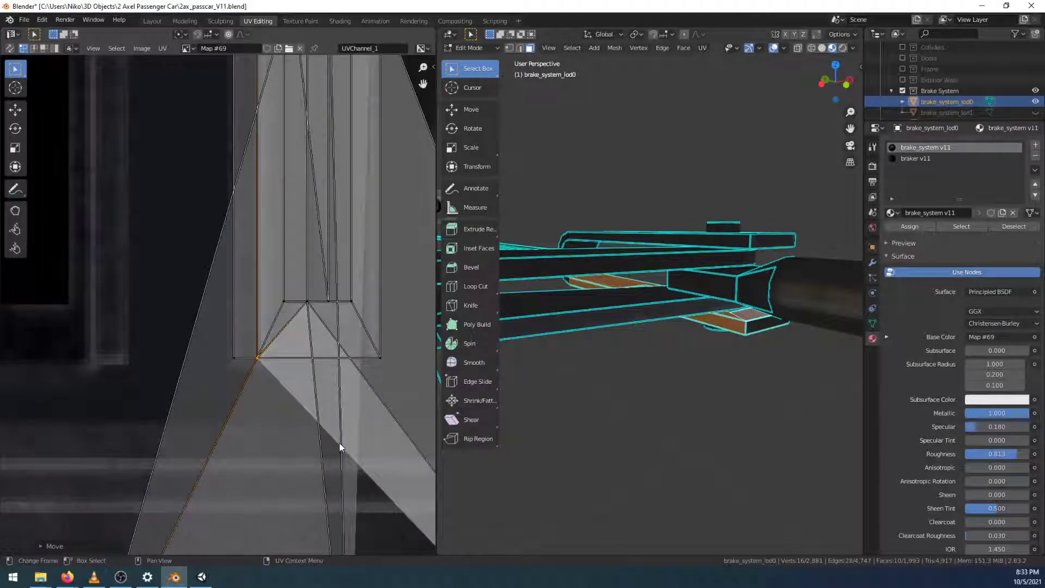
pyautogui.moveTo(338, 313); pyautogui.dragTo(276, 439, button='middle')
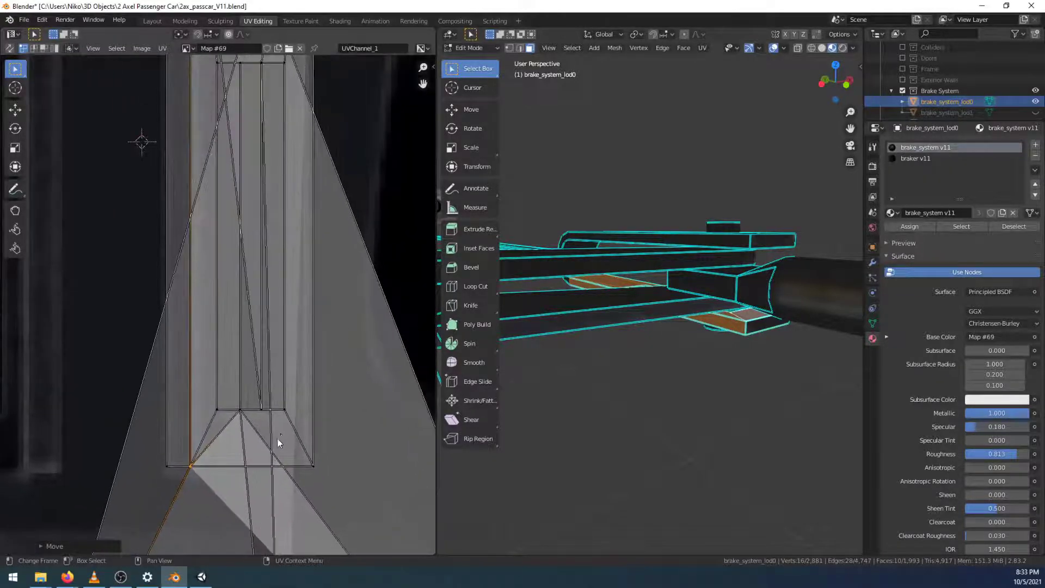
pyautogui.keyDown('shift'); pyautogui.click(241, 410); pyautogui.keyUp('shift')
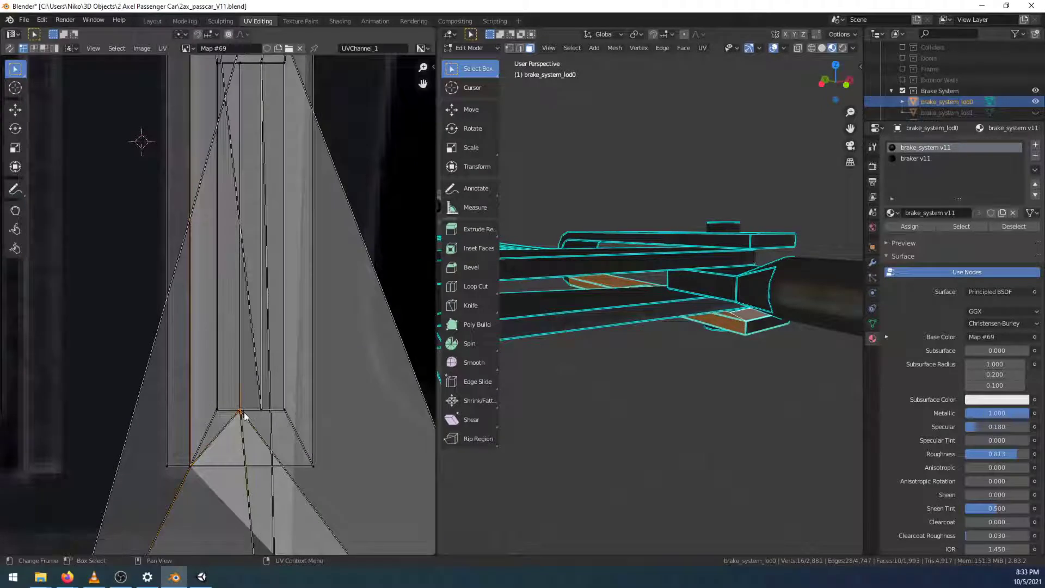
pyautogui.press('g')
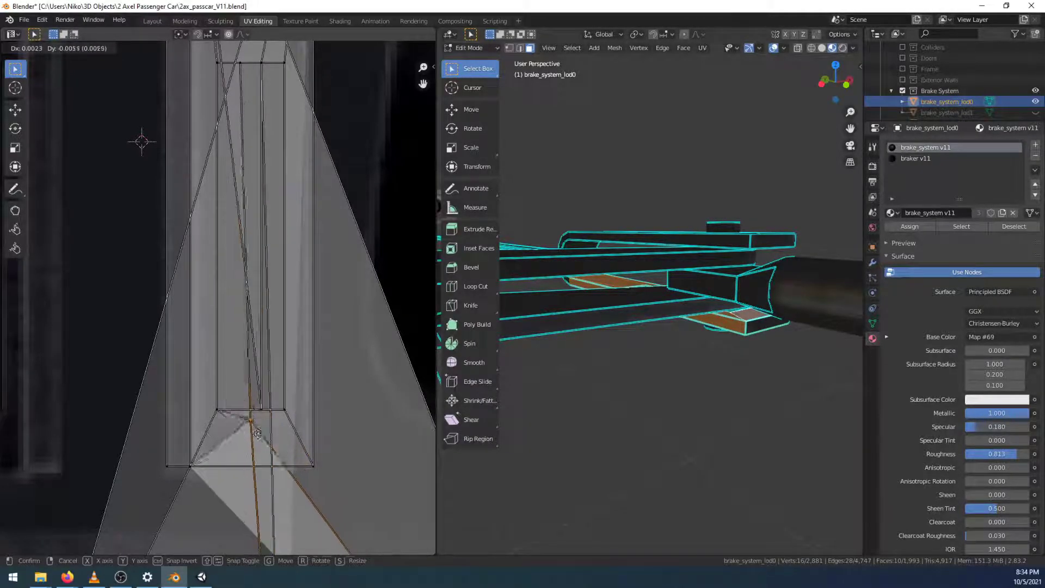
pyautogui.click(259, 462)
pyautogui.click(225, 421)
pyautogui.keyDown('shift'); pyautogui.click(262, 408); pyautogui.keyUp('shift')
pyautogui.scroll(2, 266, 447)
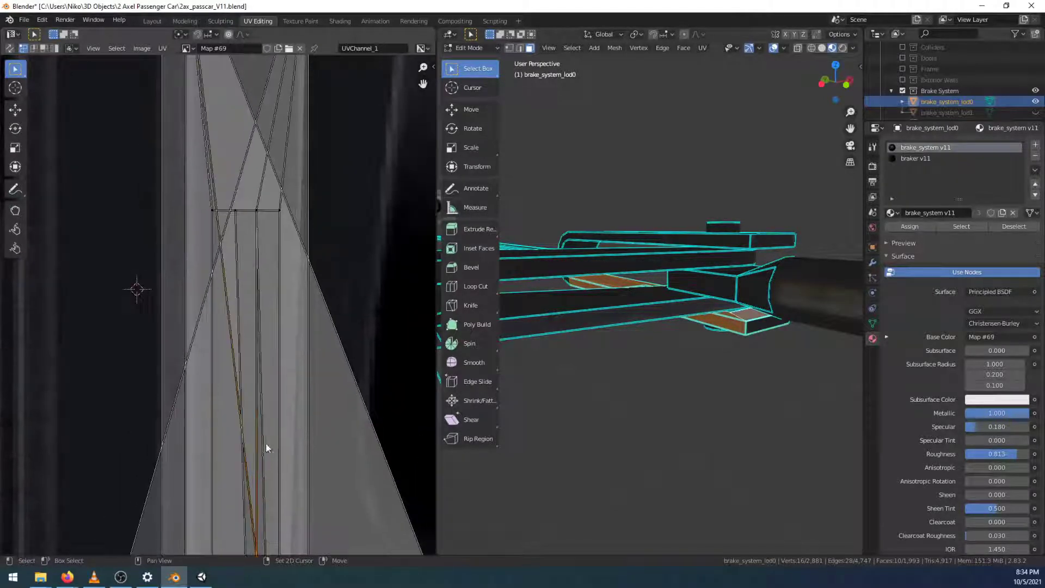
pyautogui.scroll(-5, 261, 413)
pyautogui.scroll(2, 261, 415)
pyautogui.press('g')
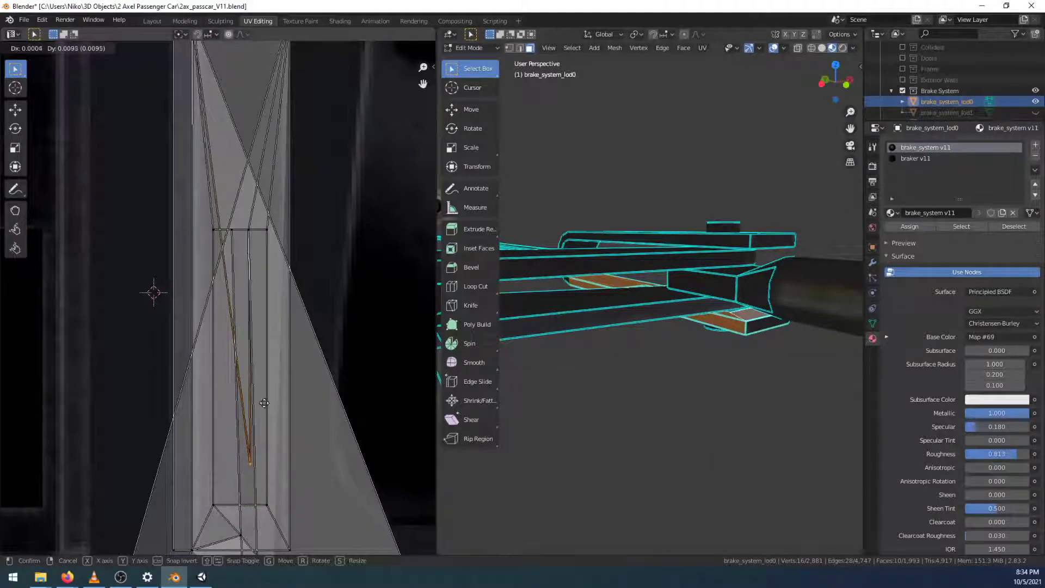
pyautogui.rightClick(262, 399)
# Move the displaced middle UV vertex up to just above the inner slot's bottom edge
pyautogui.moveTo(268, 488); pyautogui.dragTo(240, 219, button='middle')
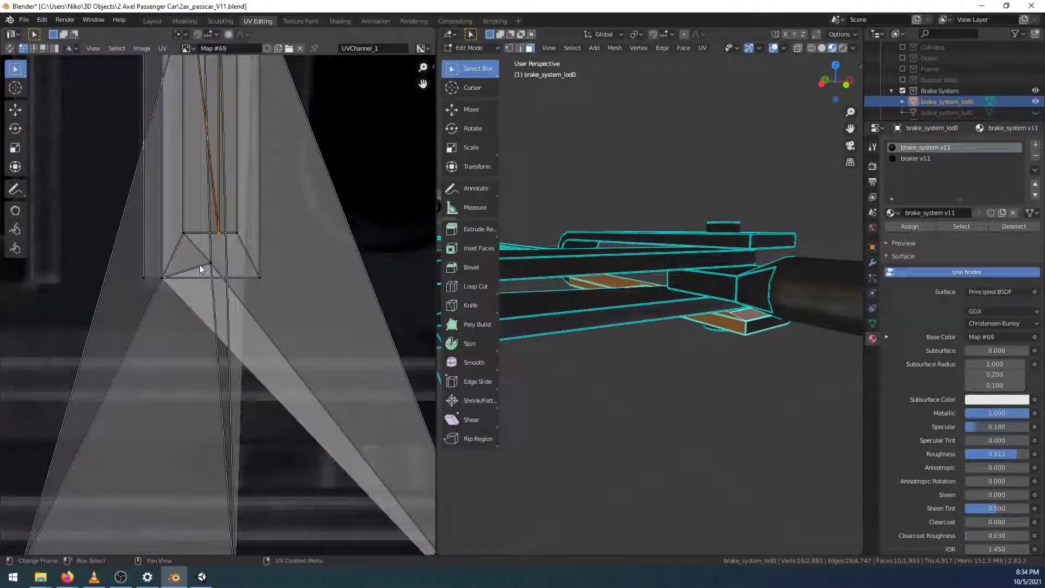
pyautogui.click(213, 285)
pyautogui.press('g')
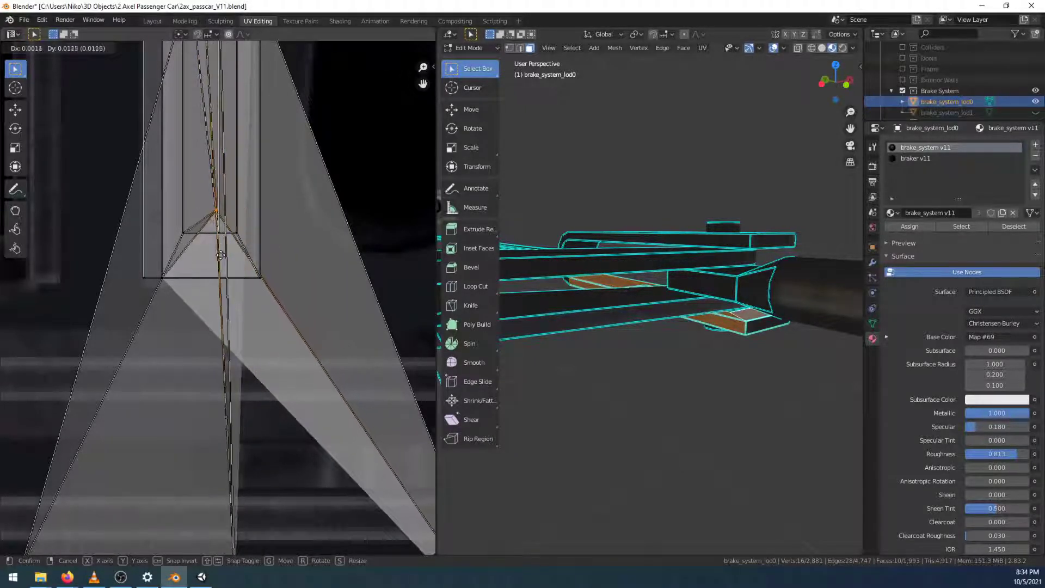
pyautogui.click(210, 253)
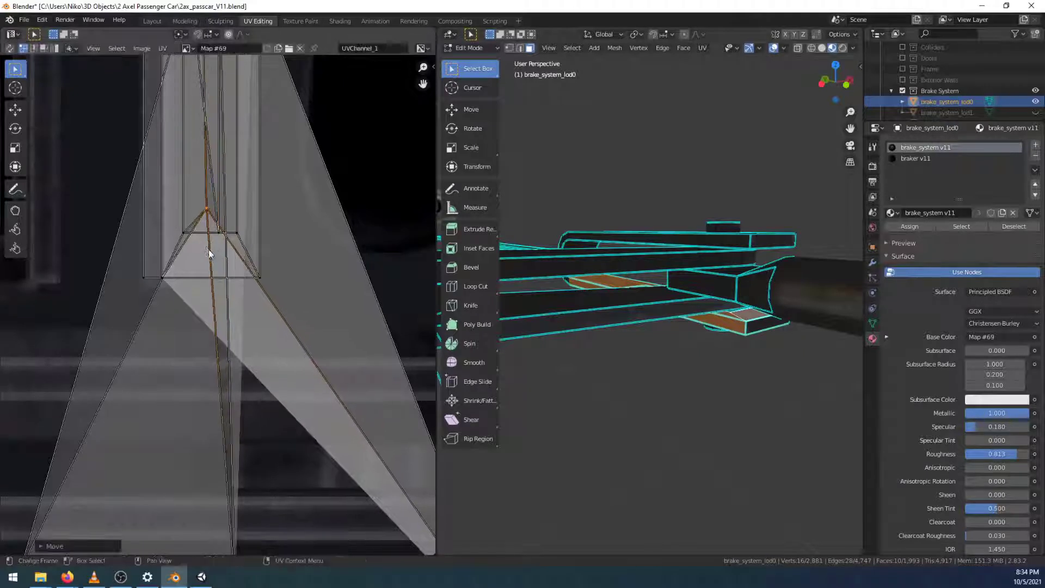
# Switch sticky selection away from Shared Location, move one UV vertex up from the slot's lower-left corner, and select the vertex above the slot's bottom edge
pyautogui.click(189, 229)
pyautogui.click(72, 48)
pyautogui.click(93, 81)
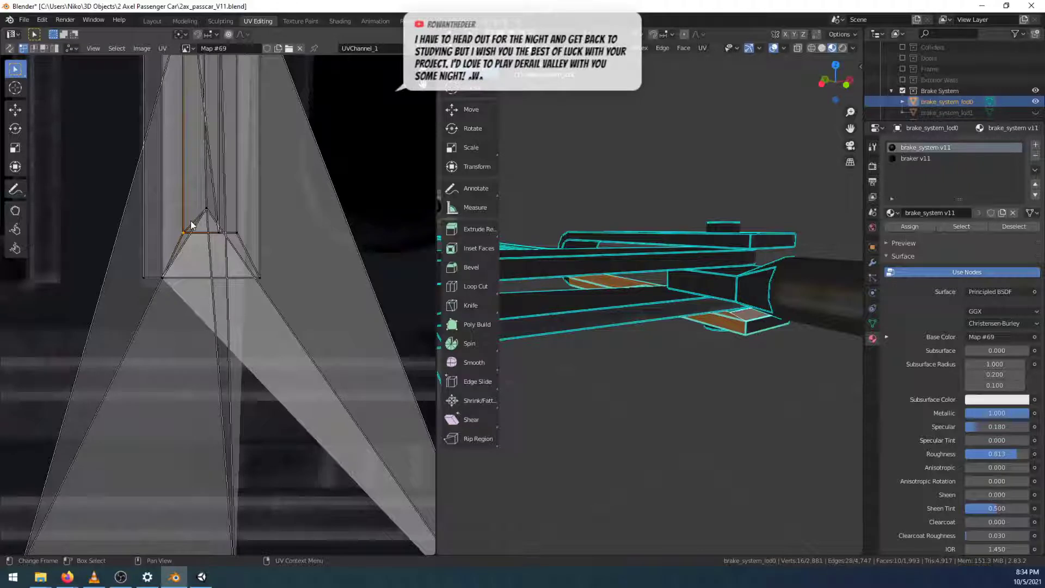
pyautogui.press('g')
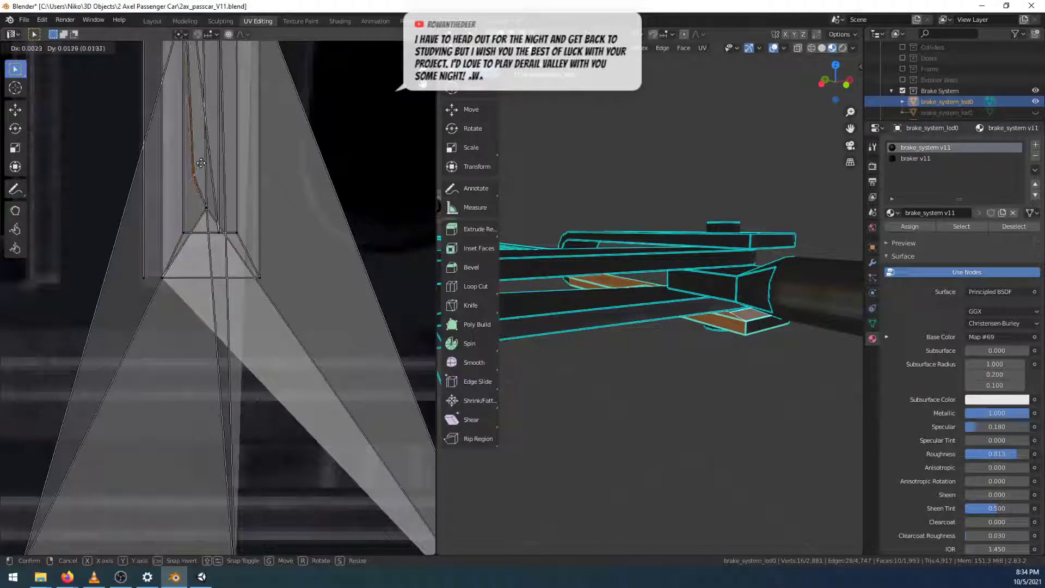
pyautogui.click(200, 163)
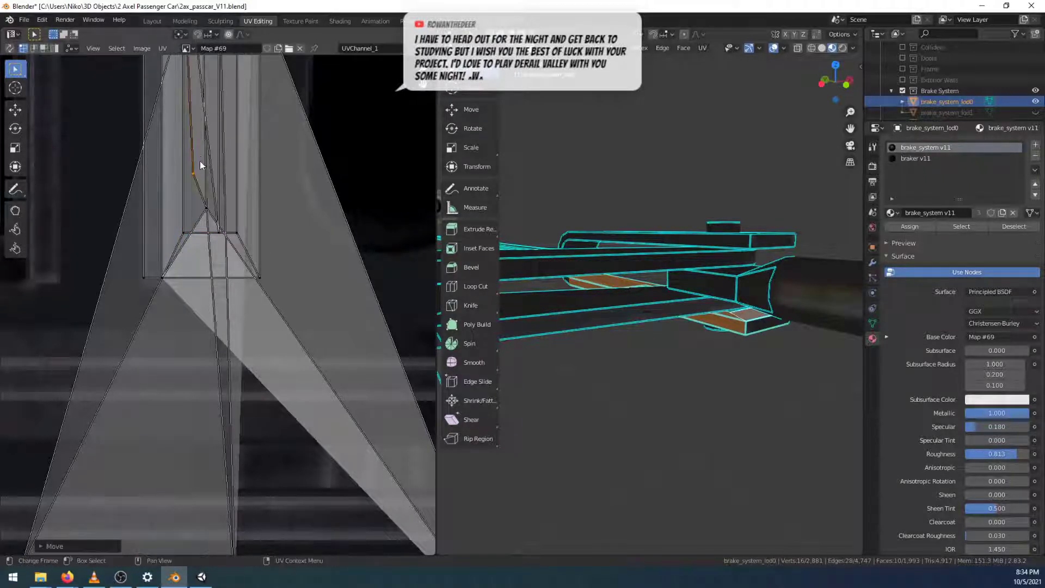
pyautogui.press('g')
pyautogui.click(210, 228)
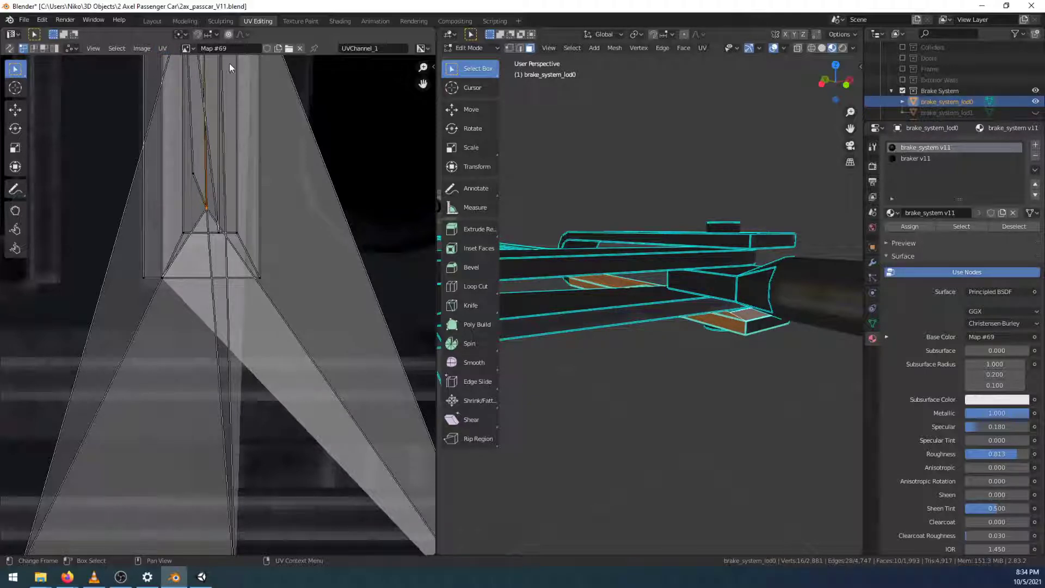
# Set sticky selection to Shared Location and move the UV vertices above the inner slot's bottom edge slightly down
pyautogui.click(73, 48)
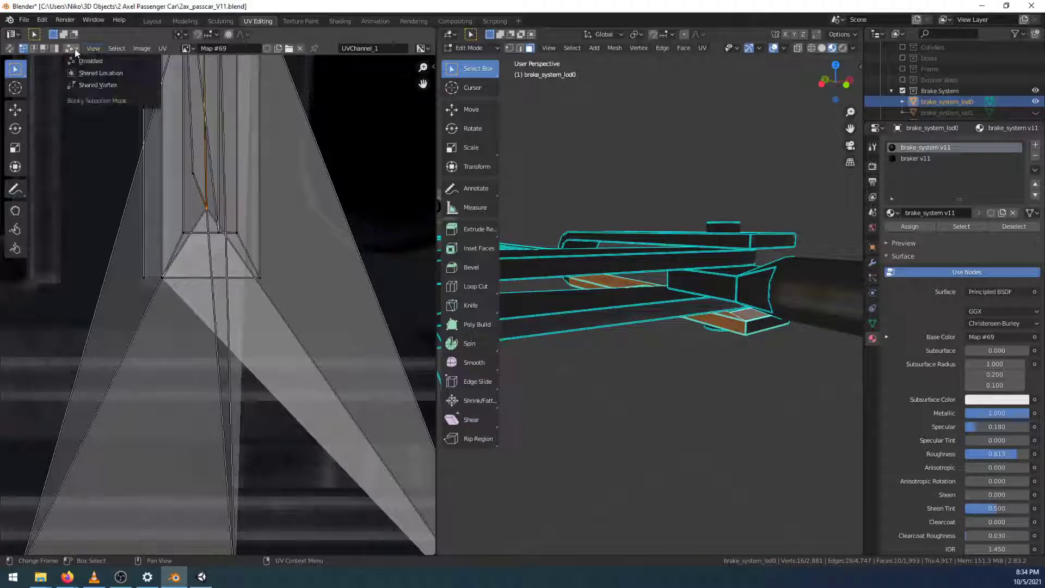
pyautogui.click(91, 73)
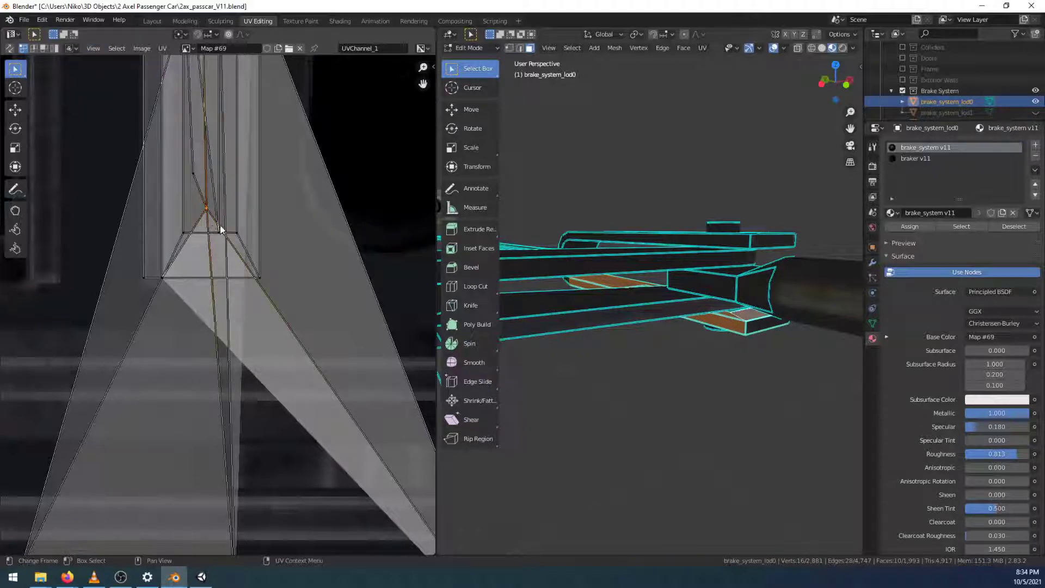
pyautogui.press('g')
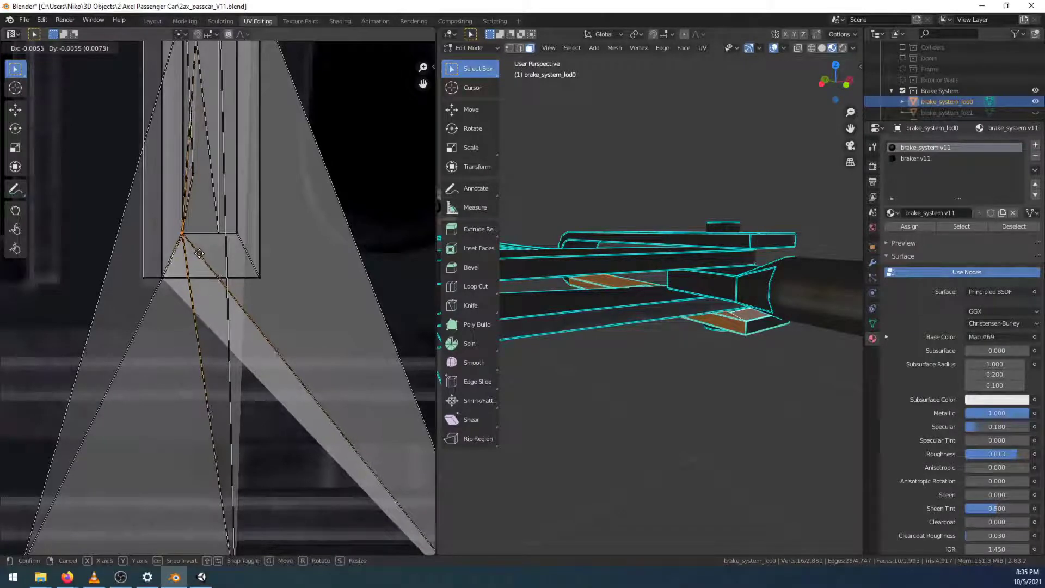
pyautogui.click(222, 231)
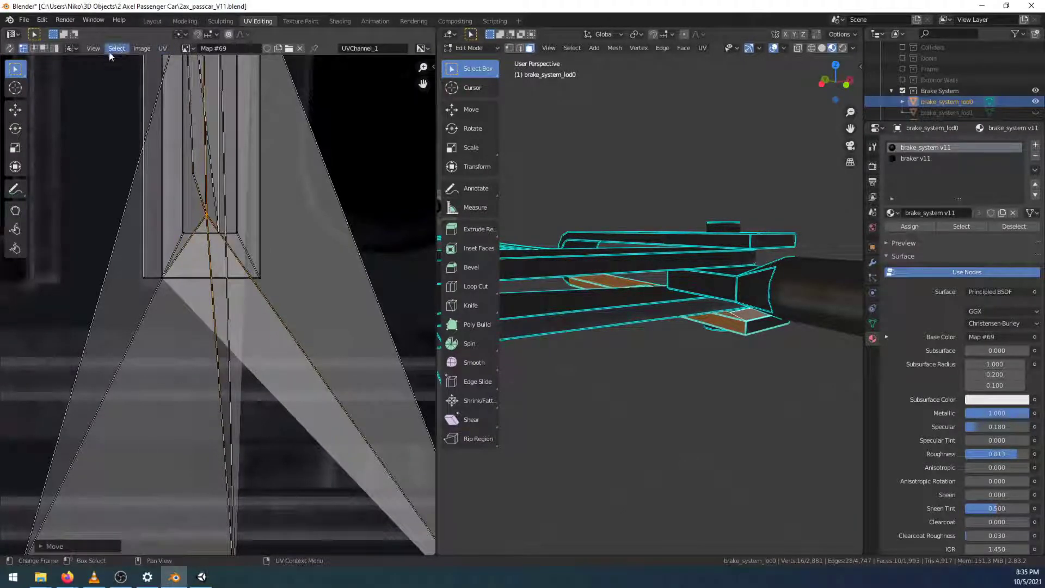
# Set sticky selection to Shared Vertex and examine which UV corners around the slot and strip belong to the same mesh vertex
pyautogui.click(70, 48)
pyautogui.click(87, 84)
pyautogui.click(207, 226)
pyautogui.click(206, 218)
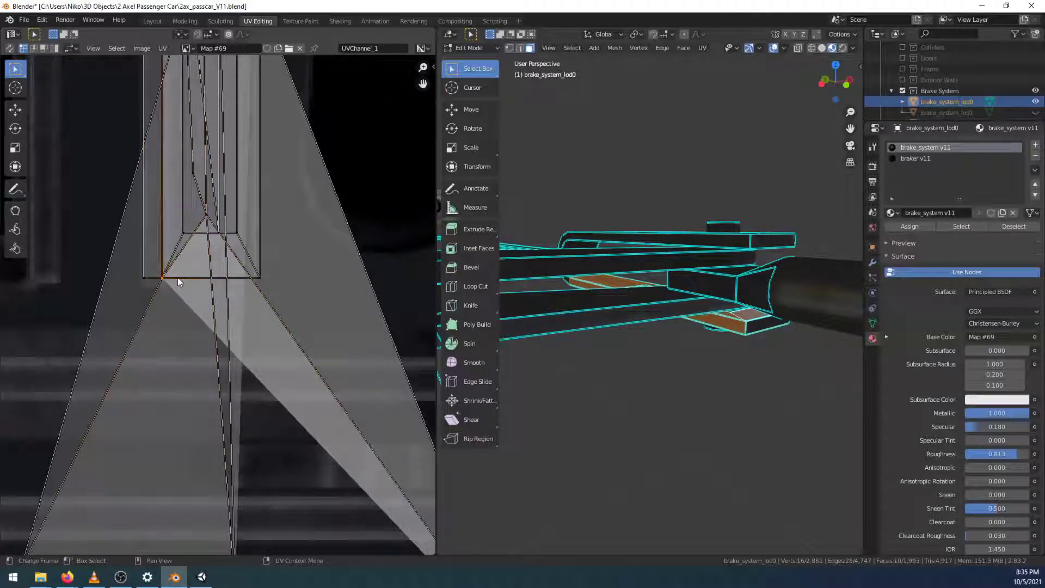
pyautogui.click(194, 191)
pyautogui.click(206, 222)
pyautogui.scroll(-3, 261, 251)
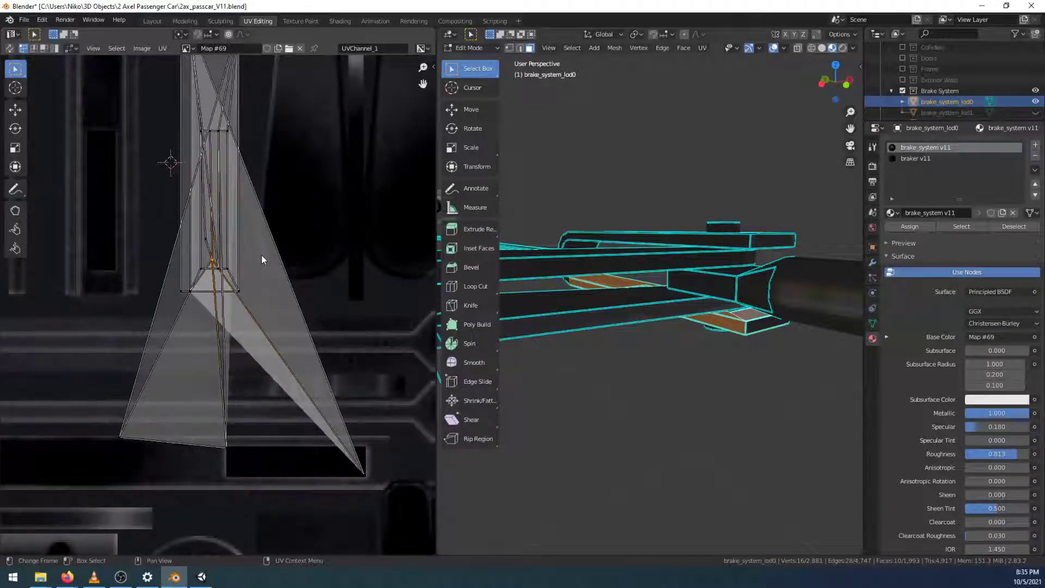
pyautogui.scroll(1, 261, 256)
pyautogui.moveTo(255, 240); pyautogui.dragTo(259, 387, button='middle')
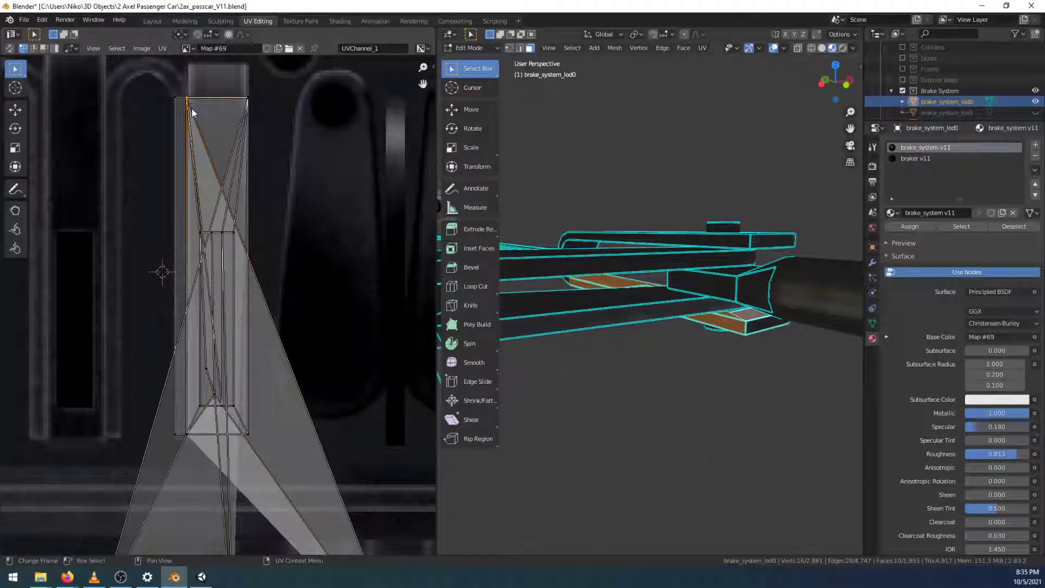
pyautogui.click(196, 241)
pyautogui.moveTo(270, 354); pyautogui.dragTo(261, 234, button='middle')
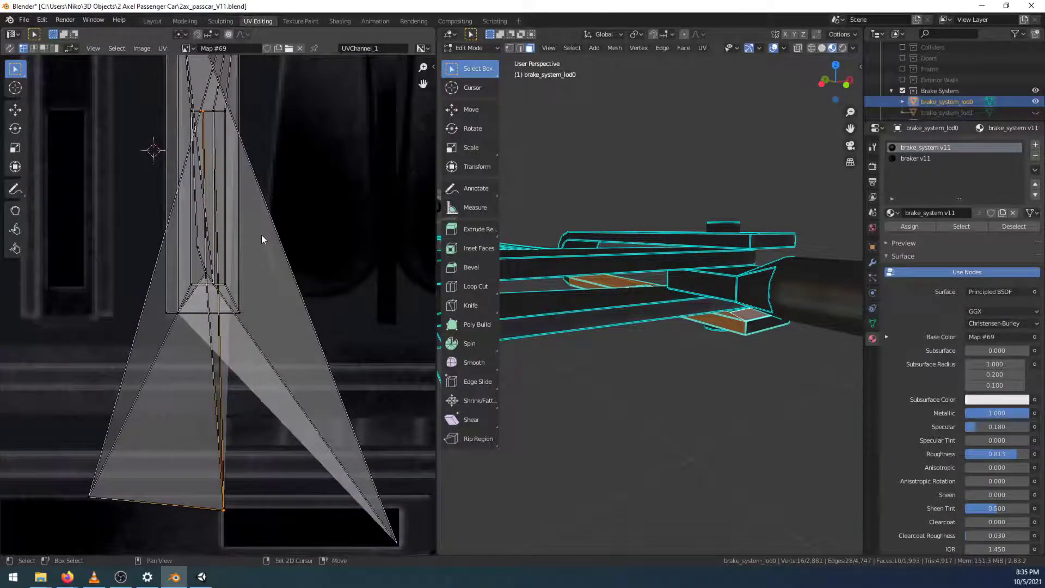
# Change the sticky selection mode, join a UV vertex from the slot's top edge with the outlying one below, and move both beside the strip
pyautogui.click(71, 48)
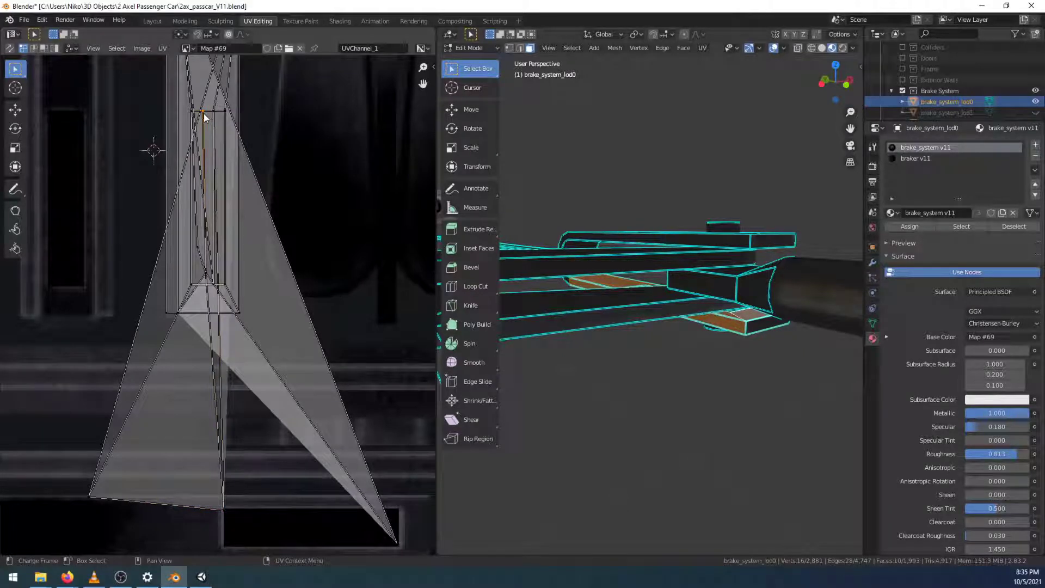
pyautogui.moveTo(204, 117); pyautogui.dragTo(230, 513)
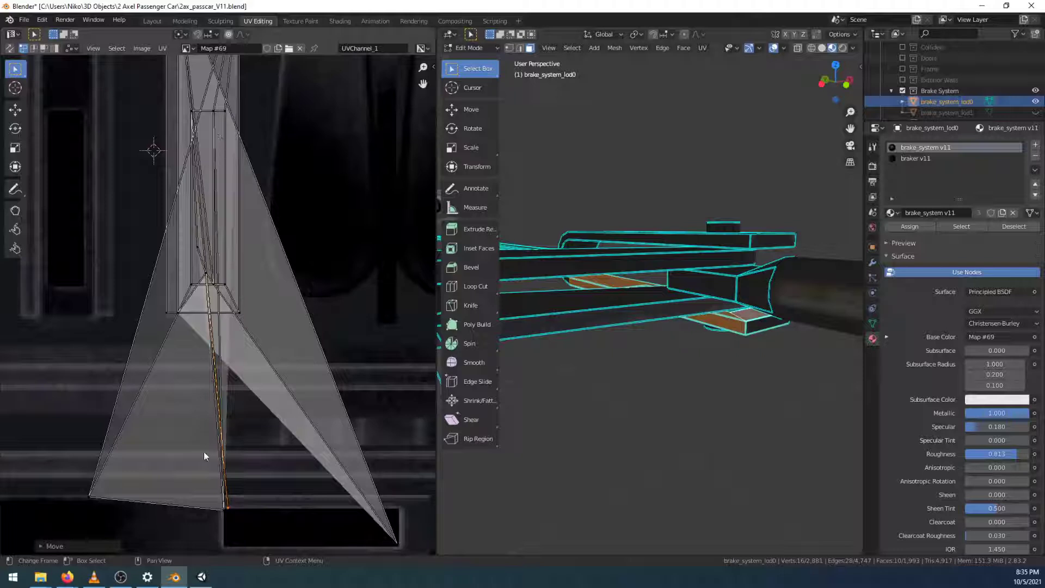
pyautogui.press('g')
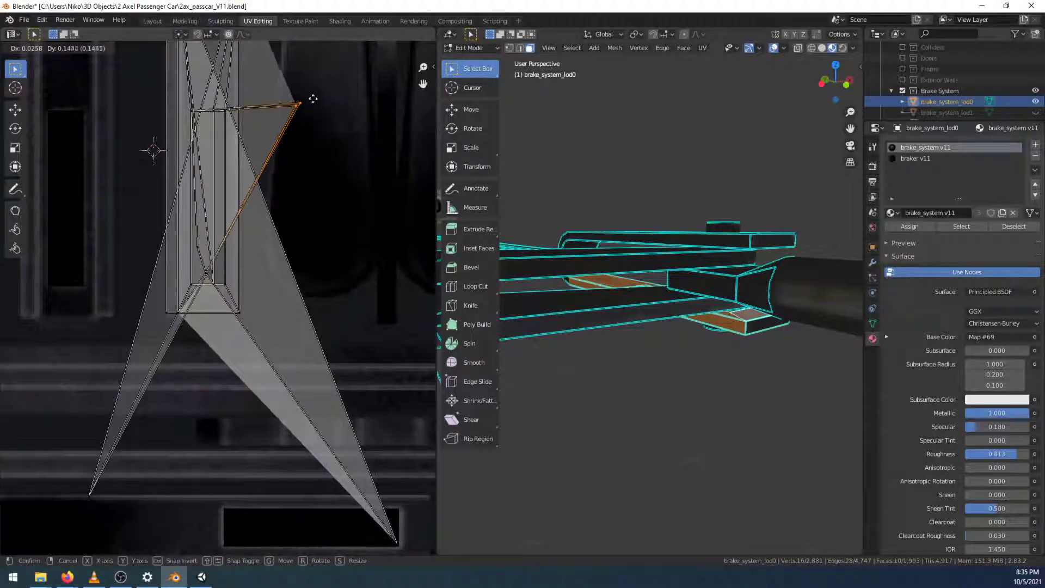
pyautogui.click(280, 86)
pyautogui.scroll(1, 311, 151)
pyautogui.moveTo(311, 138); pyautogui.dragTo(272, 442, button='middle')
pyautogui.press('g')
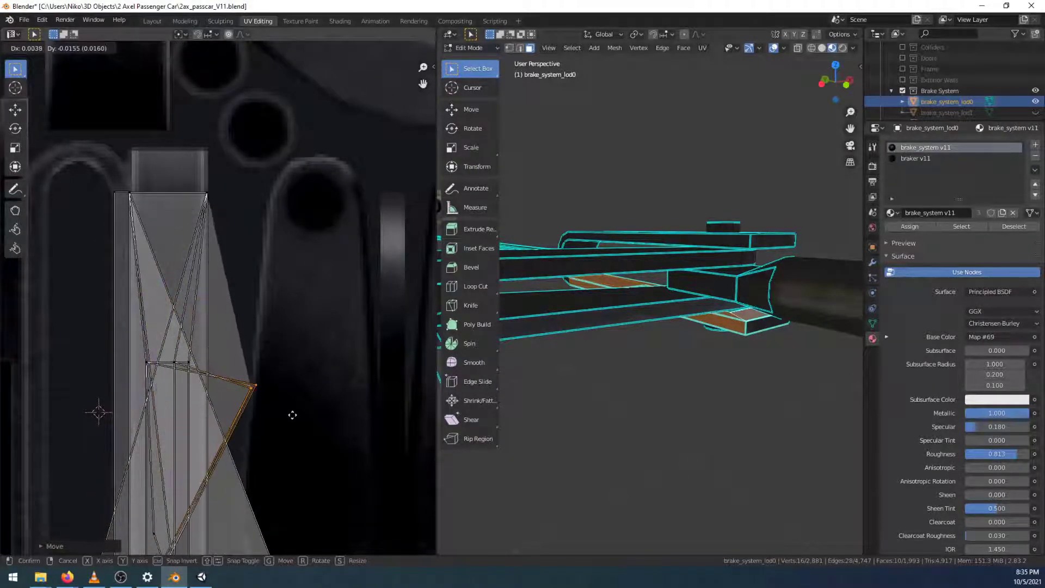
pyautogui.click(287, 437)
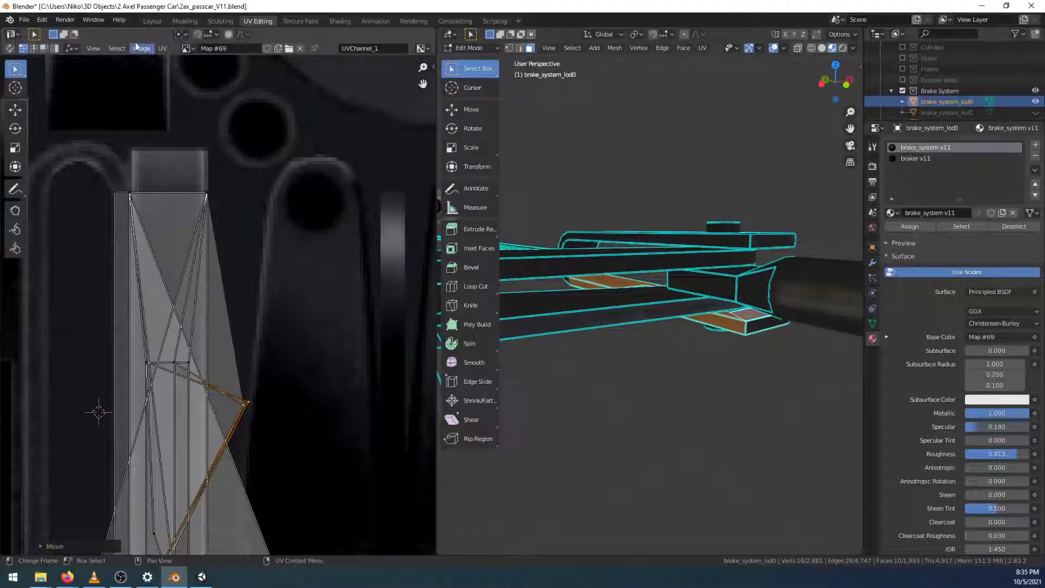
# Move the remaining middle UV vertex of the slot's top edge out beside the strip, just above the displaced vertices
pyautogui.click(71, 49)
pyautogui.scroll(-5, 200, 334)
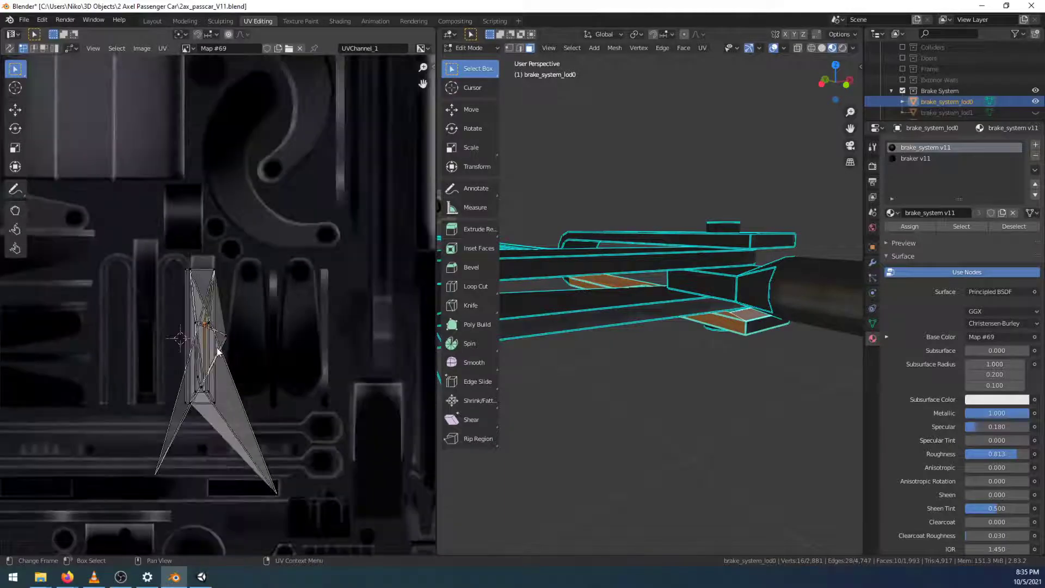
pyautogui.scroll(5, 217, 353)
pyautogui.press('g')
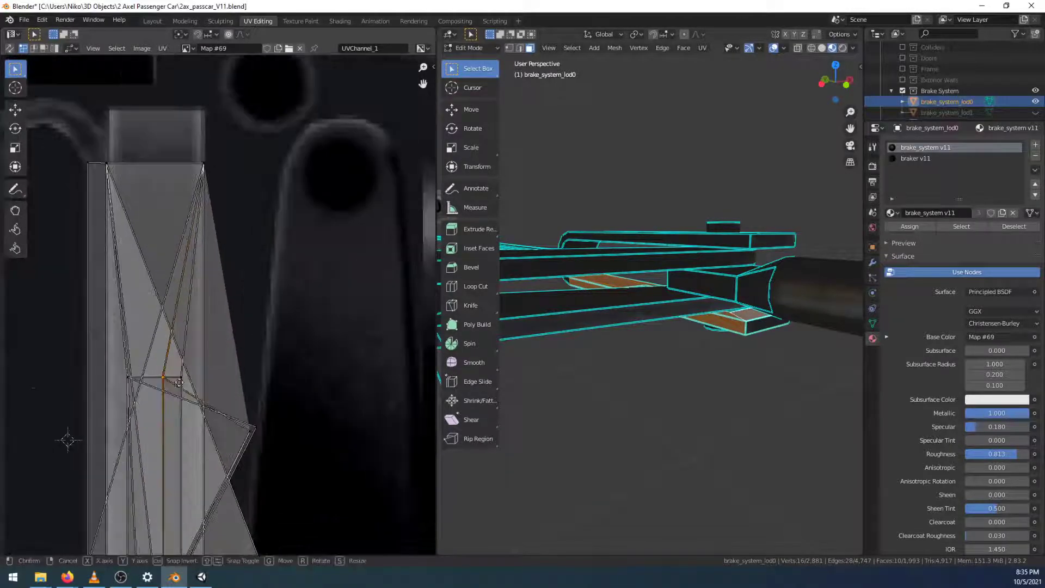
pyautogui.click(276, 368)
pyautogui.scroll(-3, 294, 365)
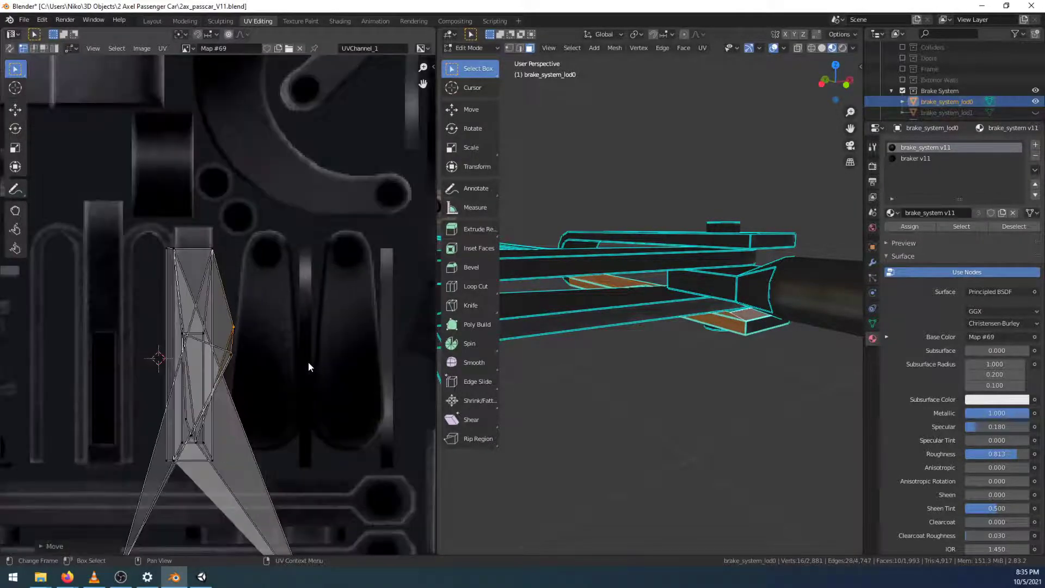
# Select the nearly coincident UV vertices displaced beside the strip and snap them together
pyautogui.scroll(5, 261, 353)
pyautogui.moveTo(283, 409); pyautogui.dragTo(247, 441)
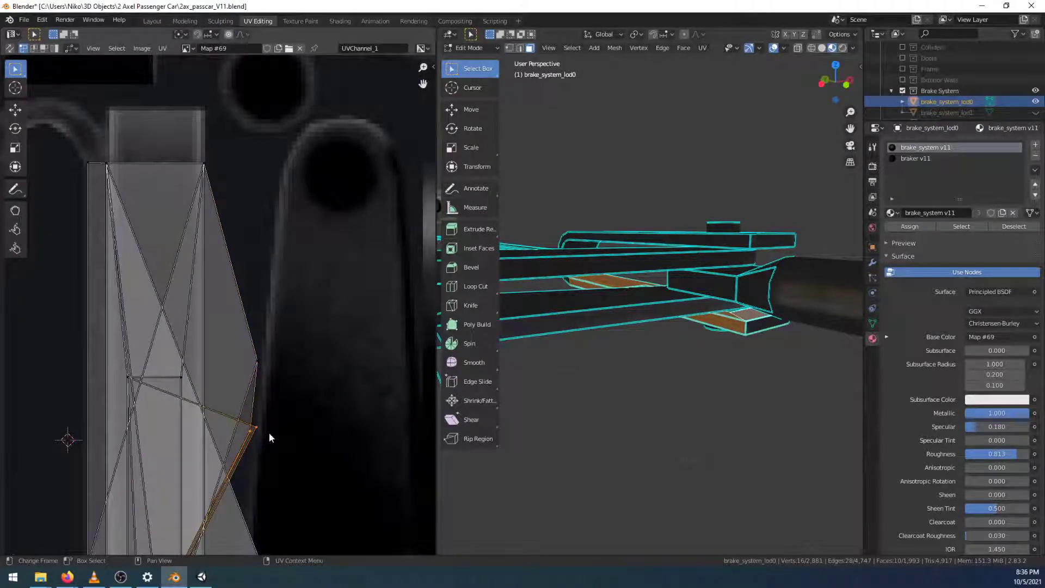
pyautogui.hotkey('shift', 's')
pyautogui.click(269, 434)
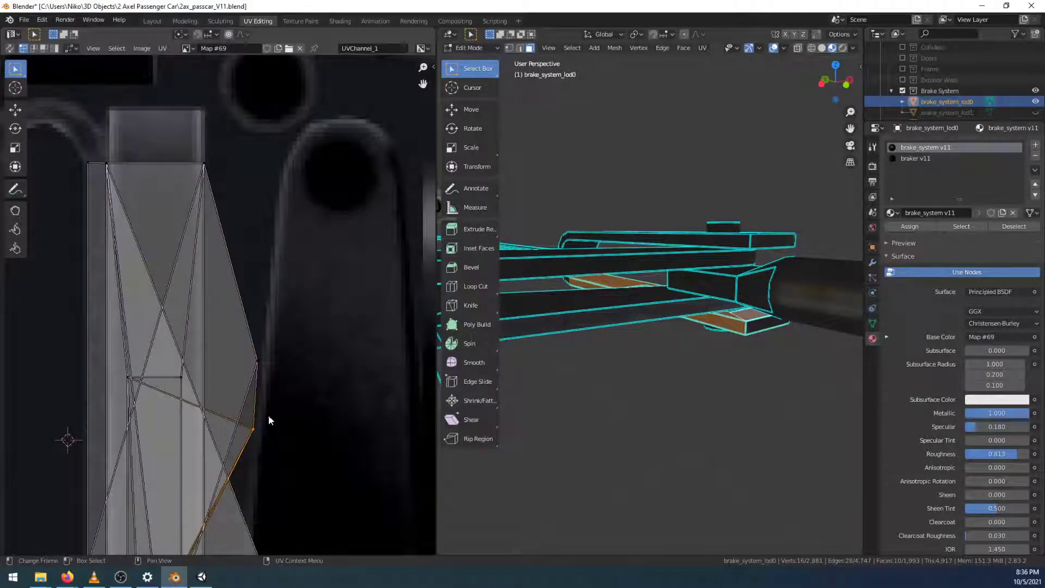
pyautogui.scroll(-4, 268, 435)
pyautogui.click(156, 474)
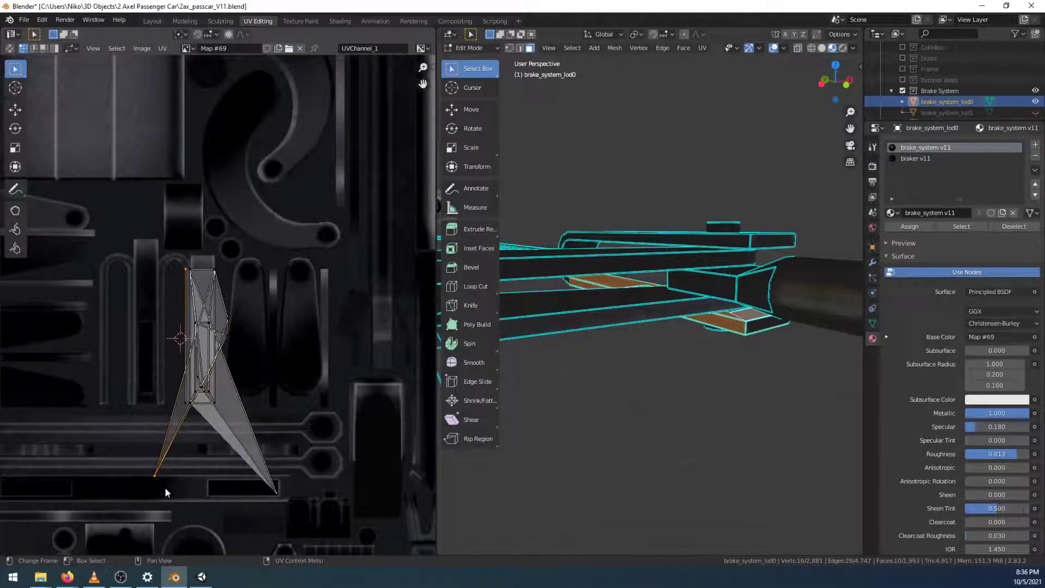
pyautogui.press('g')
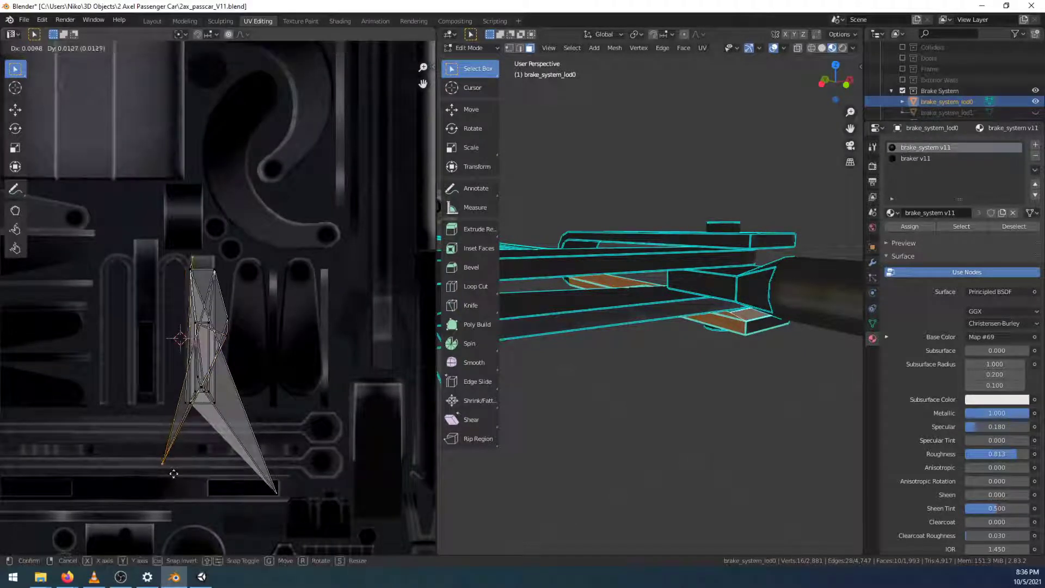
pyautogui.rightClick(174, 473)
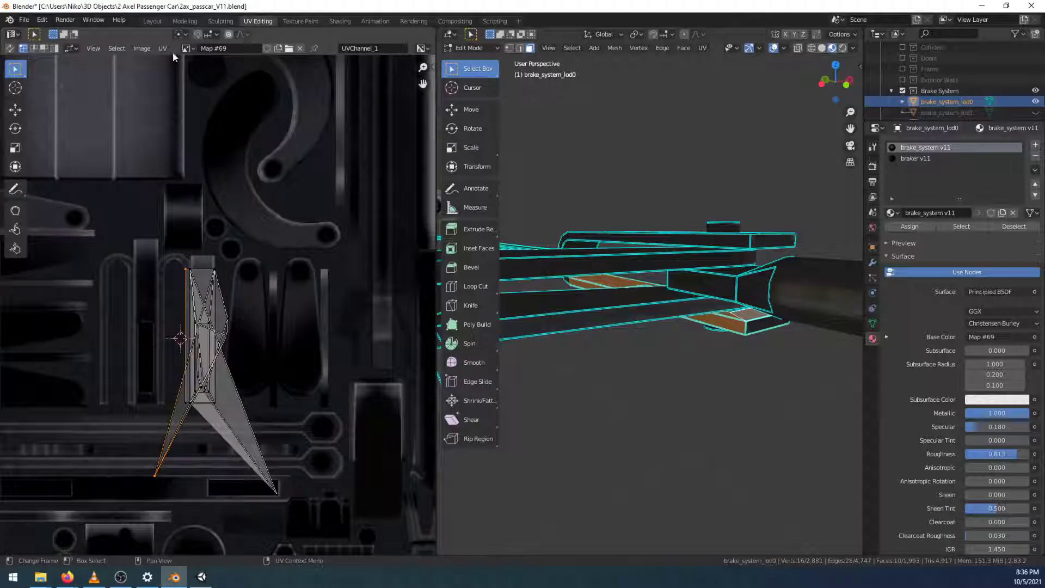
# Set sticky selection to Shared Location and move the outlying lower UV vertices up beside the strip's top edge
pyautogui.click(71, 48)
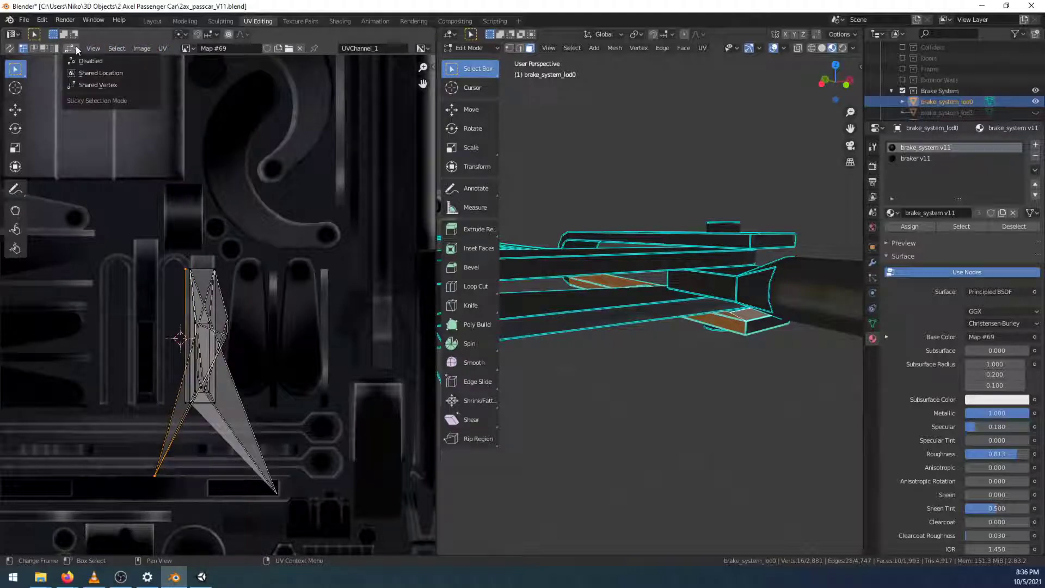
pyautogui.click(81, 76)
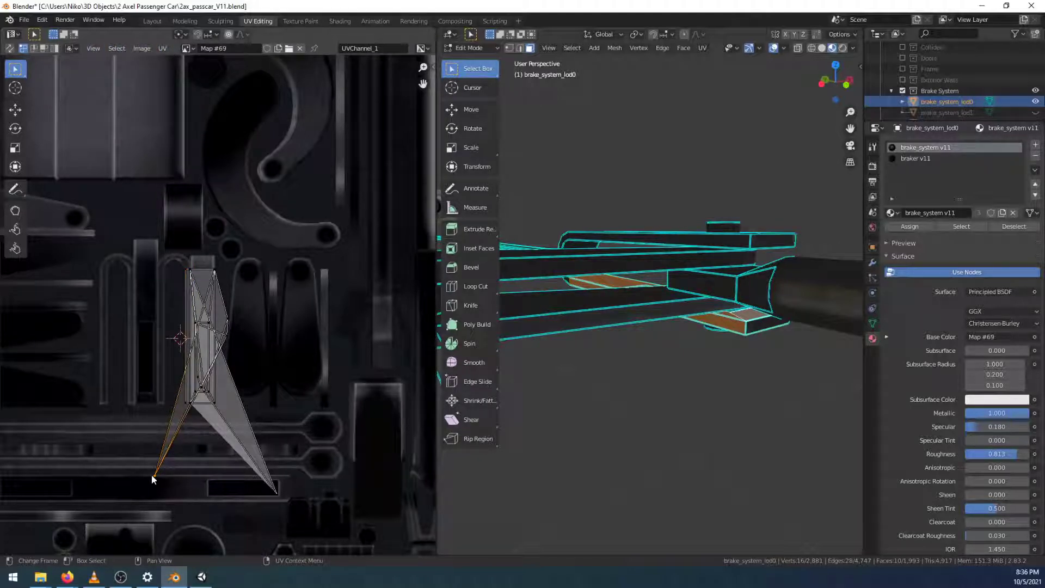
pyautogui.press('g')
pyautogui.click(159, 240)
pyautogui.scroll(6, 158, 239)
pyautogui.moveTo(99, 246); pyautogui.dragTo(210, 264, button='middle')
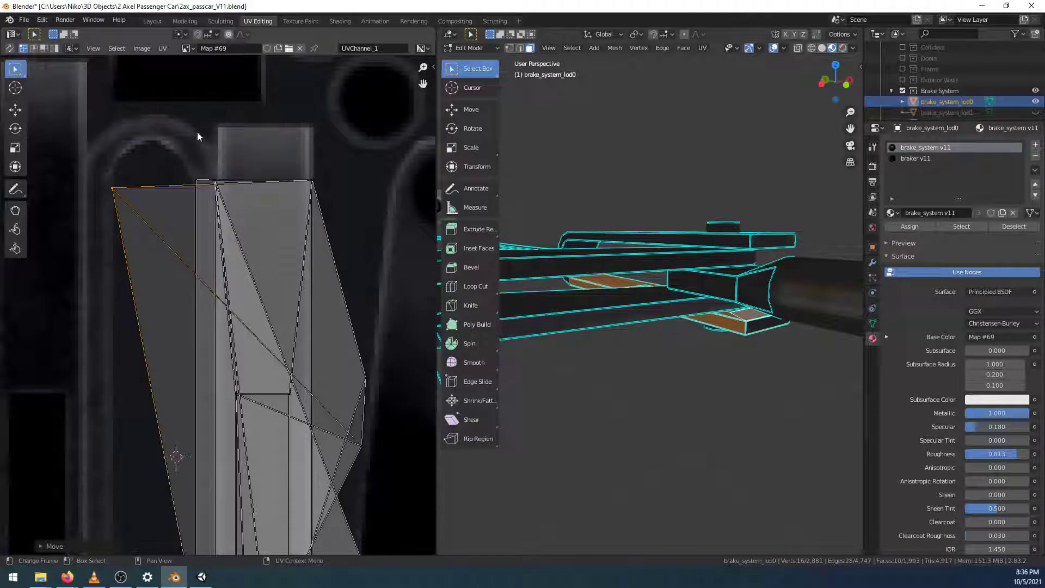
# Move the displaced UV vertices beside the strip's top edge onto the strip's upper-left corner
pyautogui.click(70, 48)
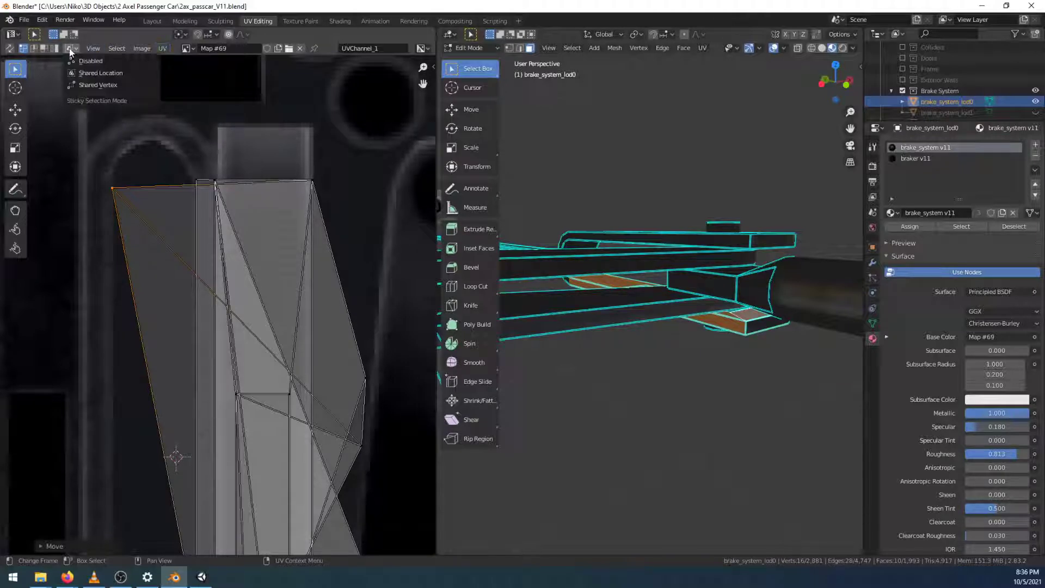
pyautogui.click(94, 77)
pyautogui.moveTo(105, 191); pyautogui.dragTo(209, 196)
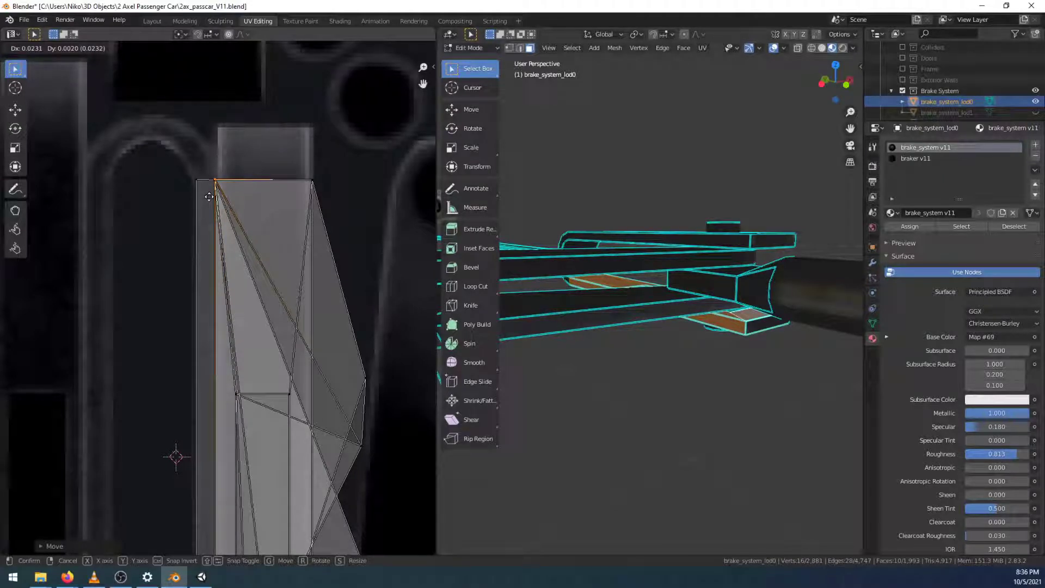
pyautogui.moveTo(209, 197); pyautogui.dragTo(209, 197)
# Compare the UV layout with the slotted bar's faces, and undo the recent UV vertex moves around the slot and strip
pyautogui.moveTo(294, 535); pyautogui.dragTo(297, 330, button='middle')
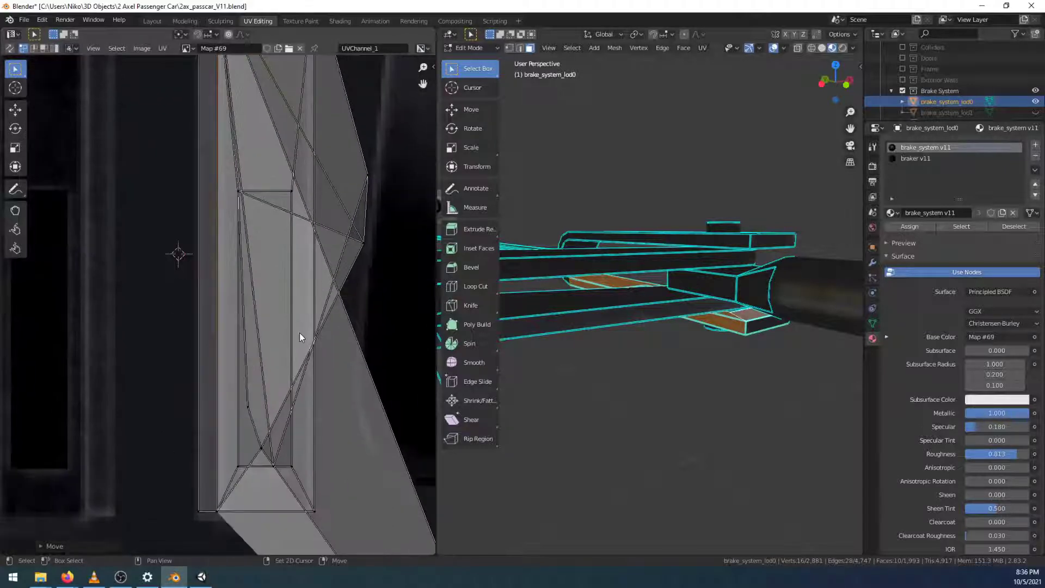
pyautogui.moveTo(266, 238); pyautogui.dragTo(214, 470, button='middle')
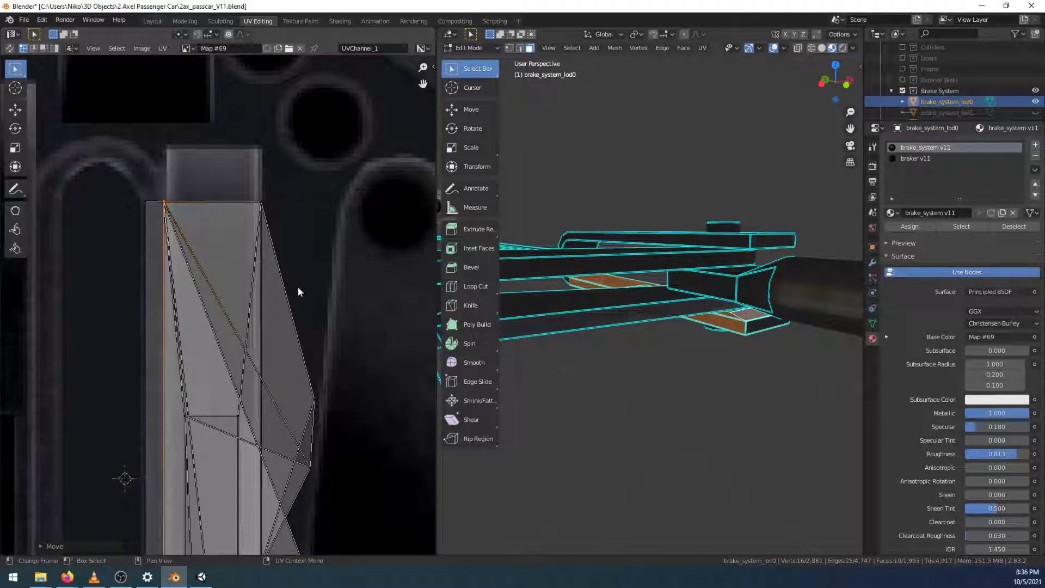
pyautogui.moveTo(656, 373); pyautogui.dragTo(483, 363, button='middle')
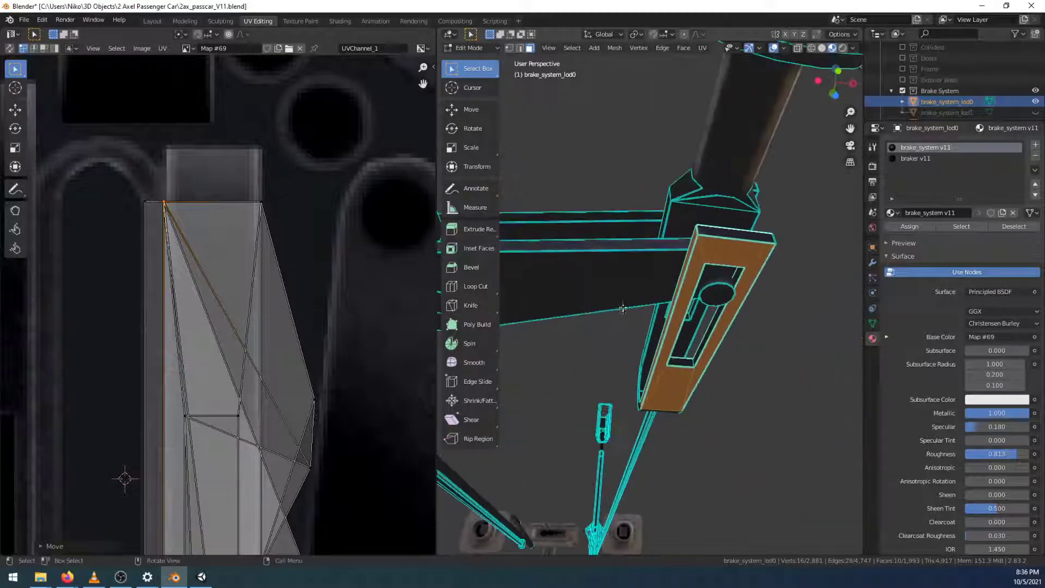
pyautogui.moveTo(285, 410); pyautogui.dragTo(302, 162, button='middle')
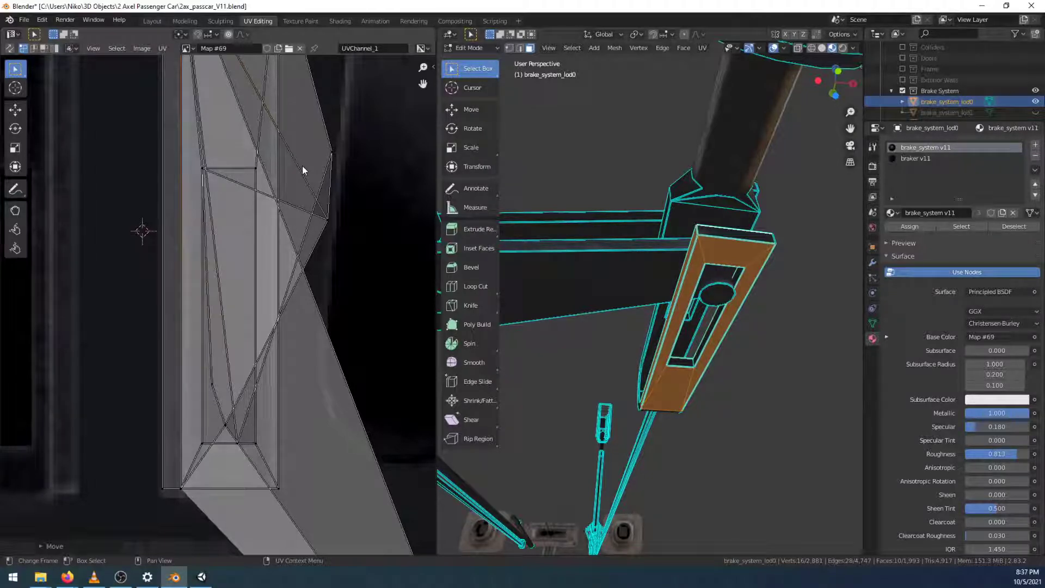
pyautogui.hotkey('ctrl', 'z')
pyautogui.hotkey('ctrl', 'z')
pyautogui.hotkey('ctrl', 'z')
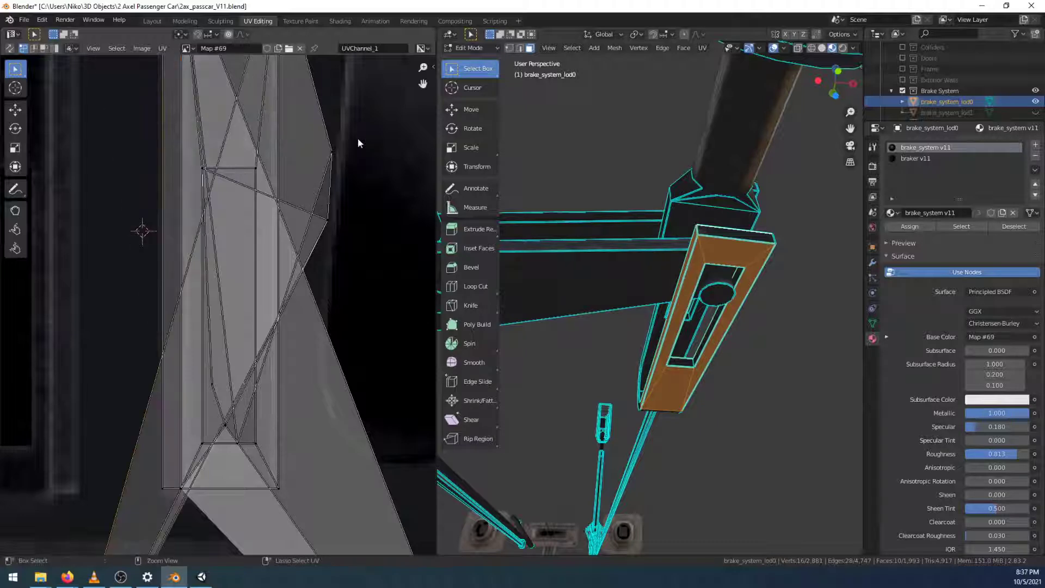
pyautogui.hotkey('ctrl', 'z')
pyautogui.hotkey('ctrl', 'z')
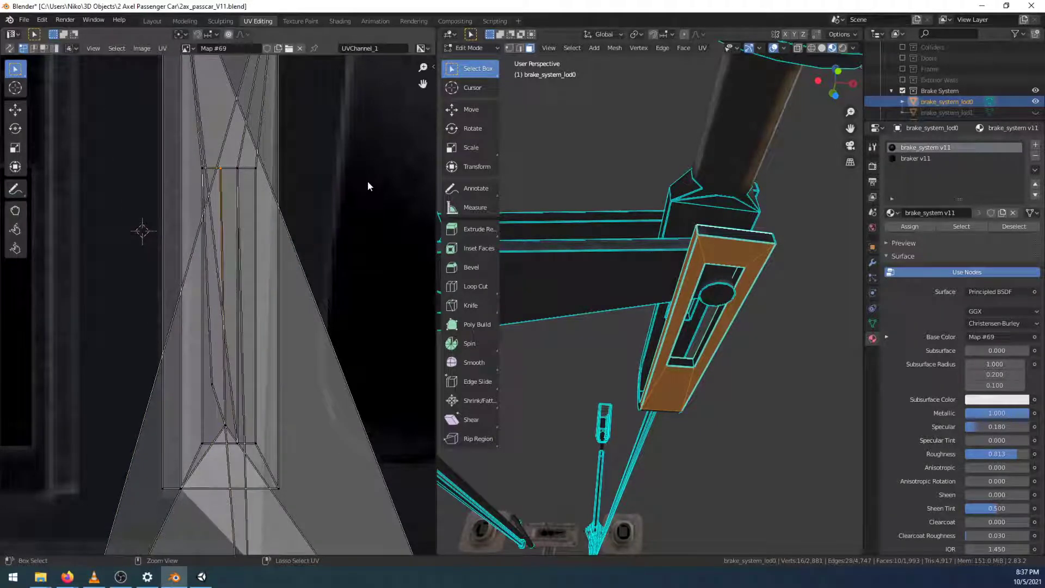
pyautogui.hotkey('ctrl', 'z')
pyautogui.hotkey('ctrl', 'z')
pyautogui.hotkey('ctrl', 'z')
pyautogui.hotkey('ctrl', 'z')
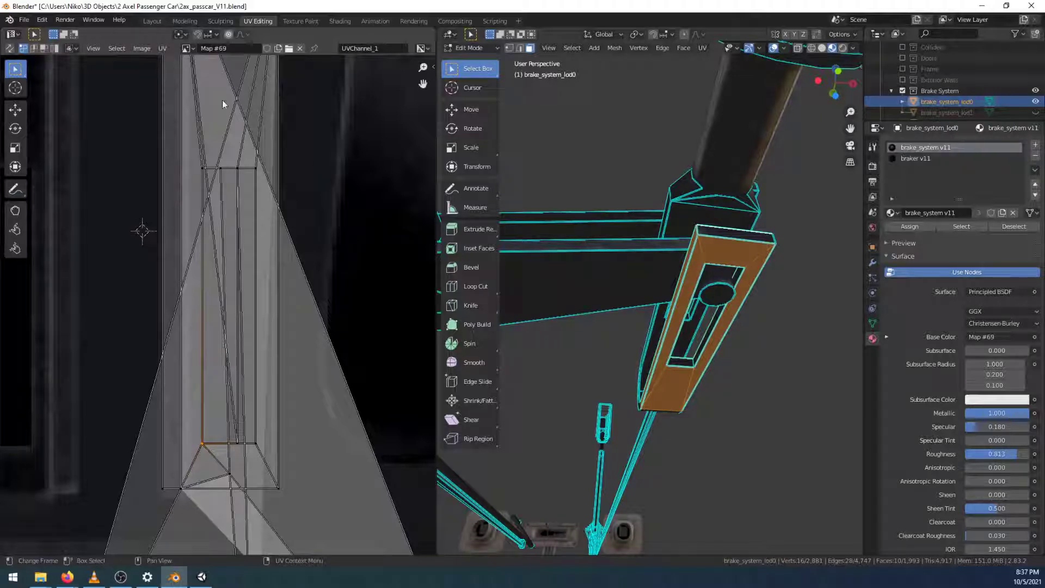
# Revert the passenger car file to its last saved version
pyautogui.click(24, 20)
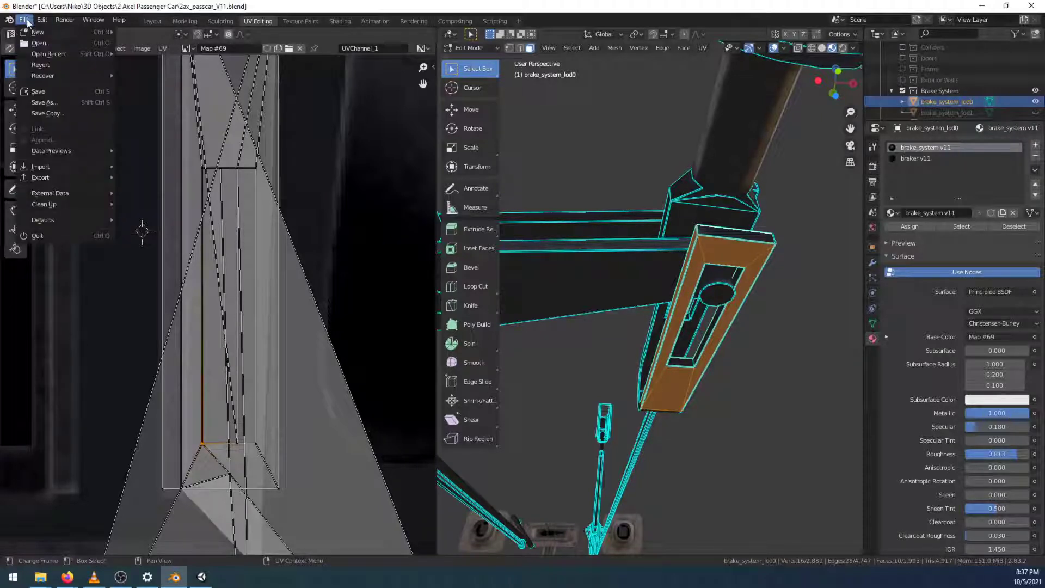
pyautogui.moveTo(68, 152)
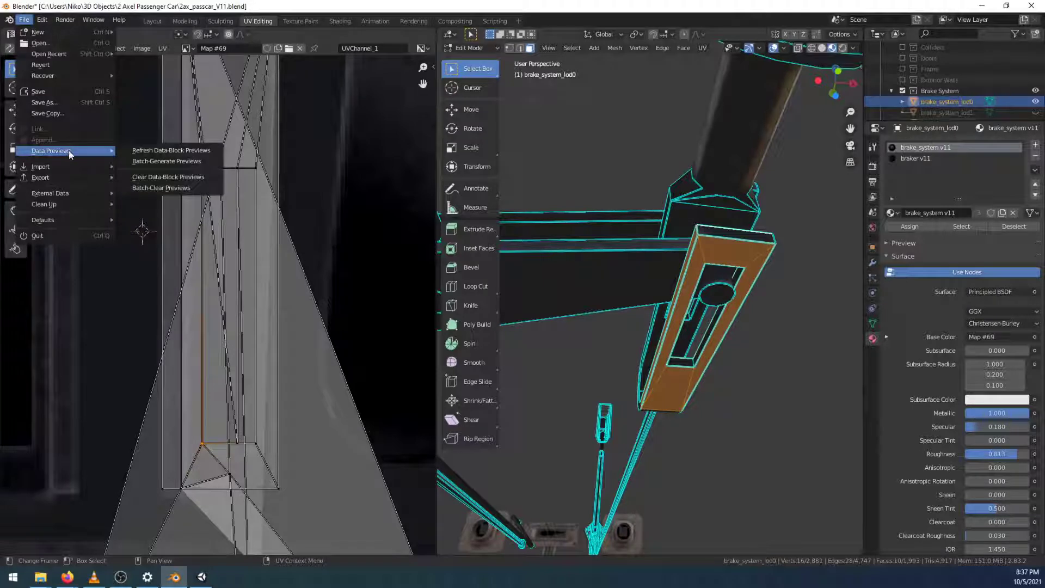
pyautogui.click(65, 65)
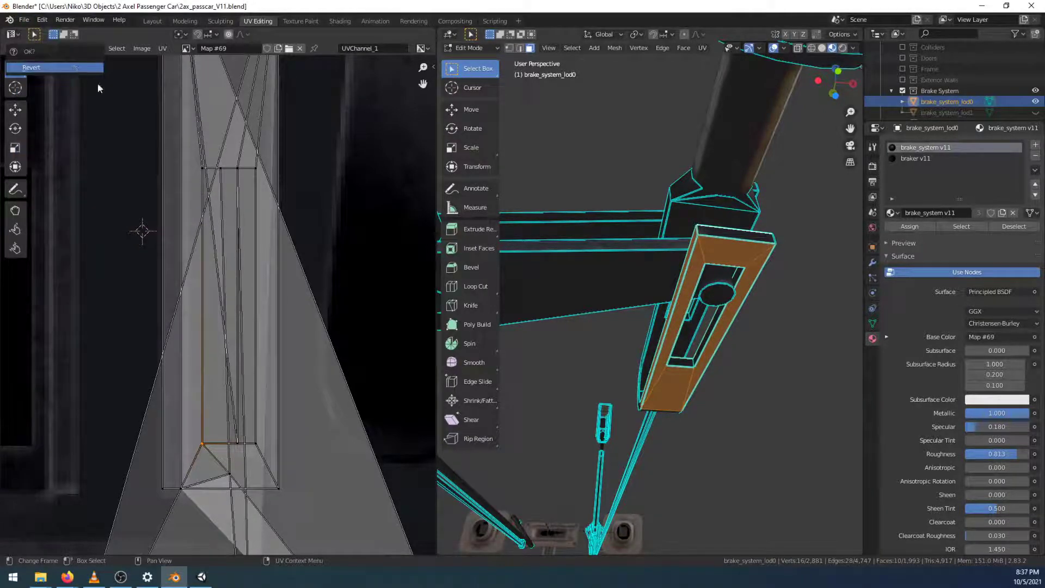
pyautogui.click(87, 67)
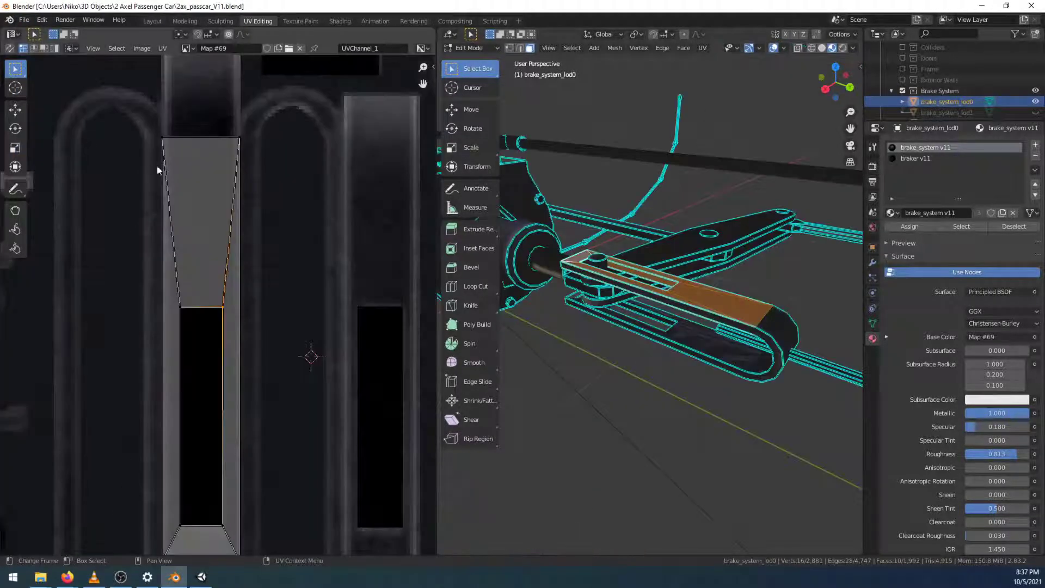
# Check the slotted bar in the Layout workspace, then select its slotted front, slot and side faces for UV editing
pyautogui.moveTo(651, 379); pyautogui.dragTo(597, 250, button='middle')
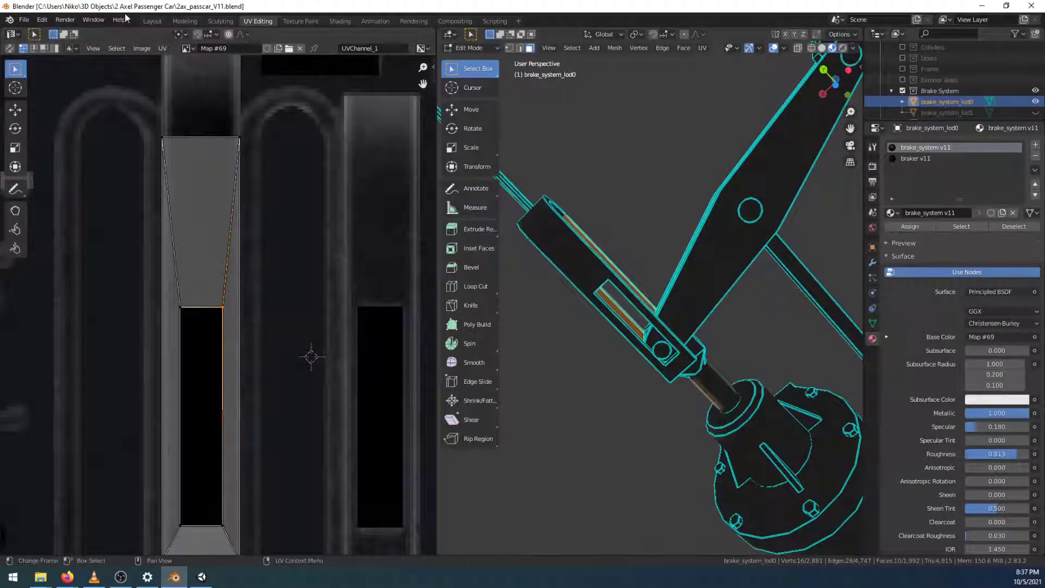
pyautogui.click(152, 21)
pyautogui.moveTo(496, 345); pyautogui.dragTo(287, 57, button='middle')
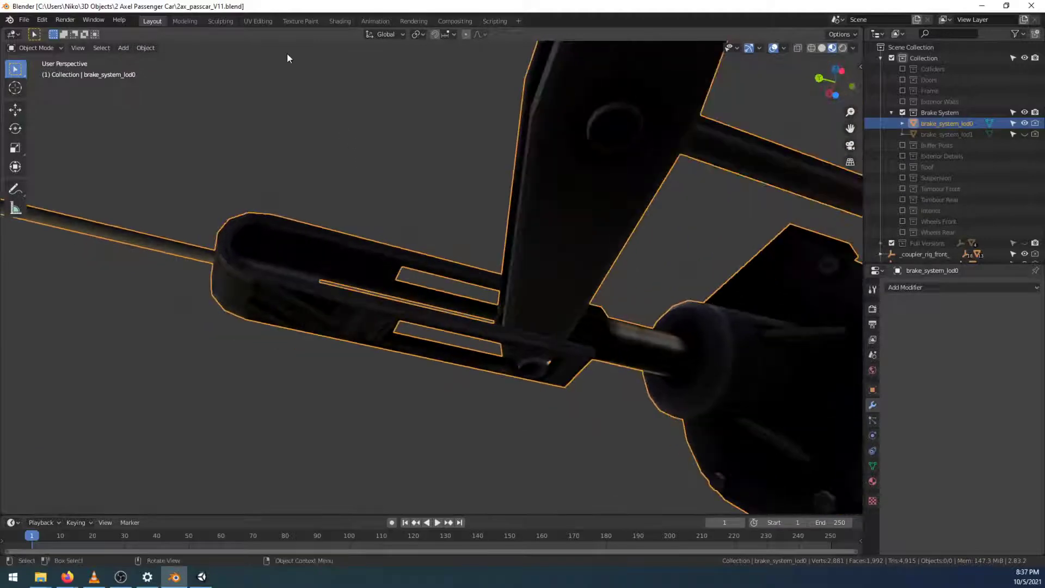
pyautogui.click(258, 22)
pyautogui.scroll(2, 588, 326)
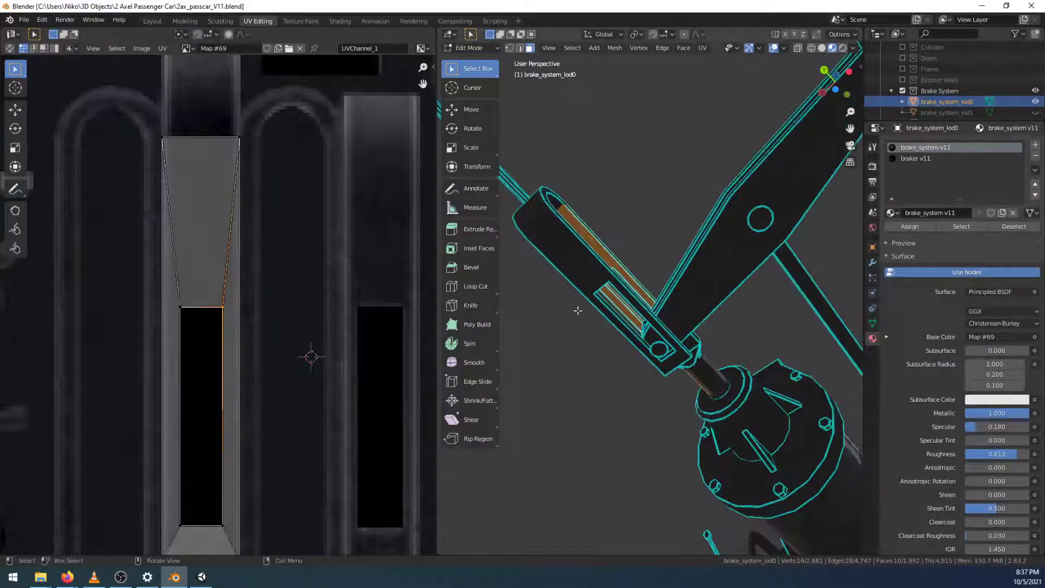
pyautogui.click(585, 250)
pyautogui.keyDown('shift'); pyautogui.click(583, 260); pyautogui.keyUp('shift')
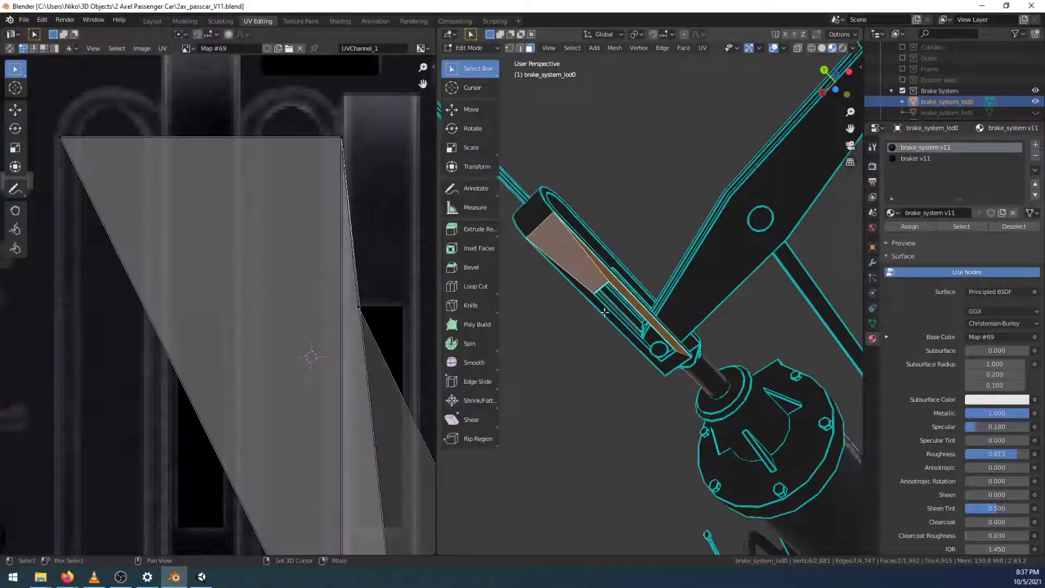
pyautogui.keyDown('shift'); pyautogui.click(604, 312); pyautogui.keyUp('shift')
pyautogui.moveTo(621, 316); pyautogui.dragTo(682, 292, button='middle')
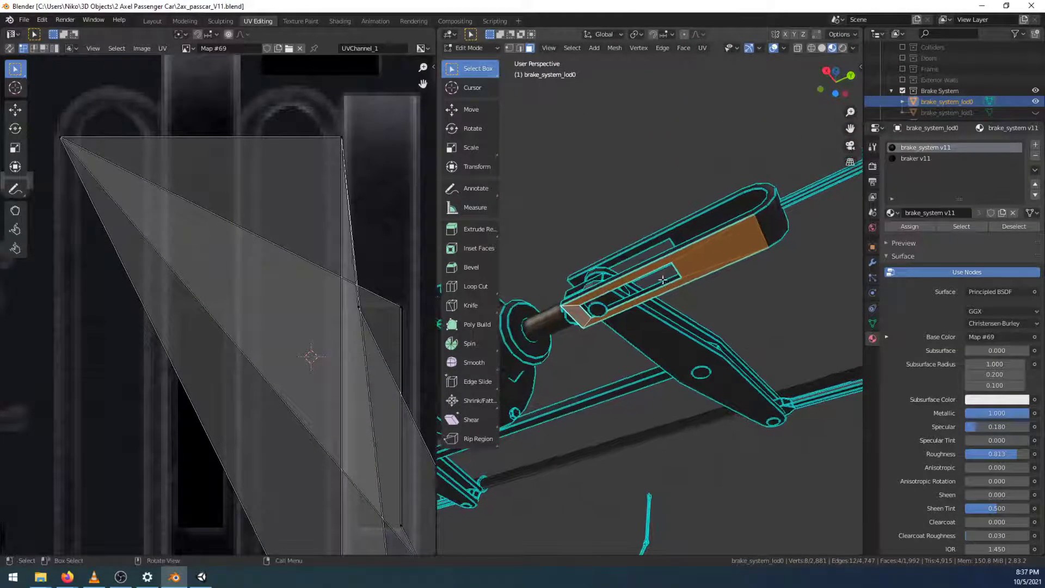
pyautogui.keyDown('shift'); pyautogui.click(663, 282); pyautogui.keyUp('shift')
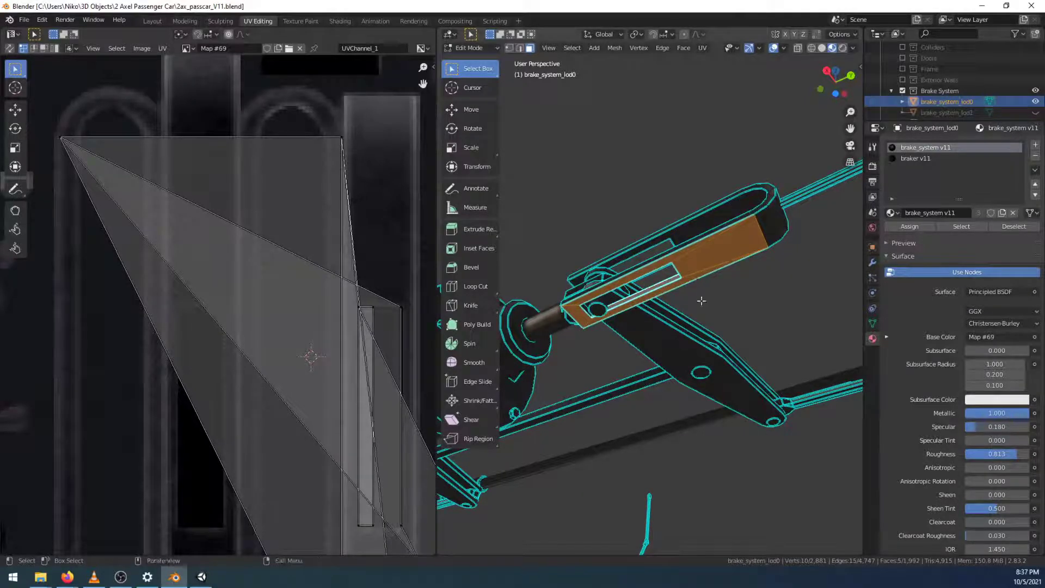
pyautogui.moveTo(664, 282); pyautogui.dragTo(576, 321, button='middle')
pyautogui.keyDown('shift'); pyautogui.click(582, 253); pyautogui.keyUp('shift')
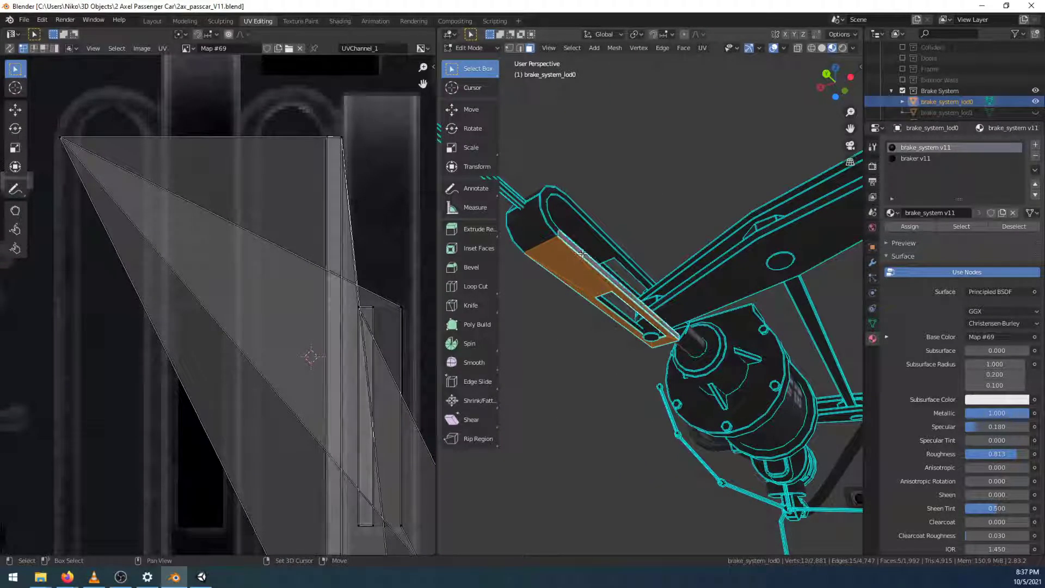
# Move the outlying upper-left UV vertices onto the texture strip's upper-right corner, fine-tuning them along X
pyautogui.scroll(-1, 256, 294)
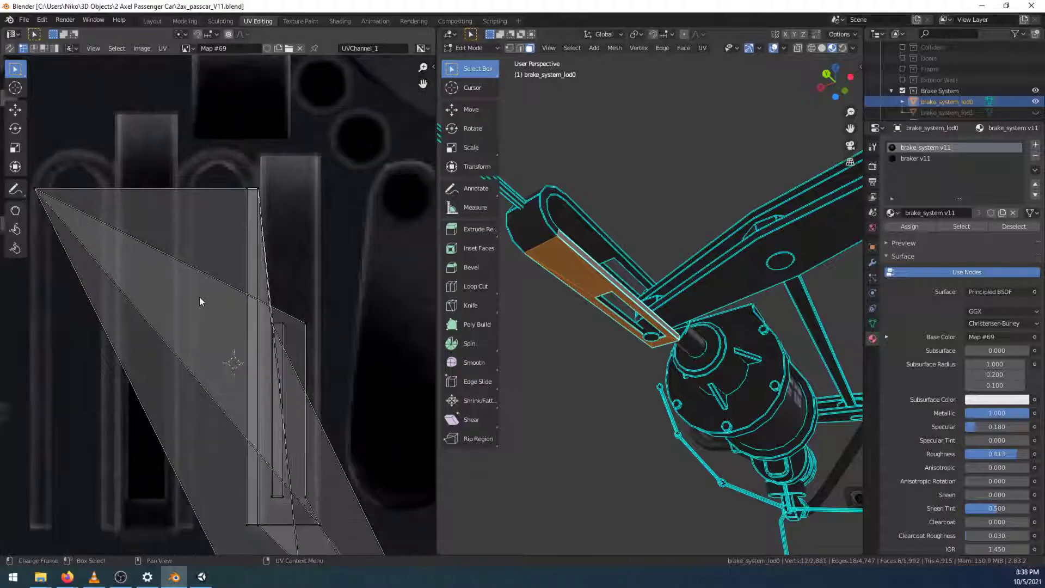
pyautogui.press('g')
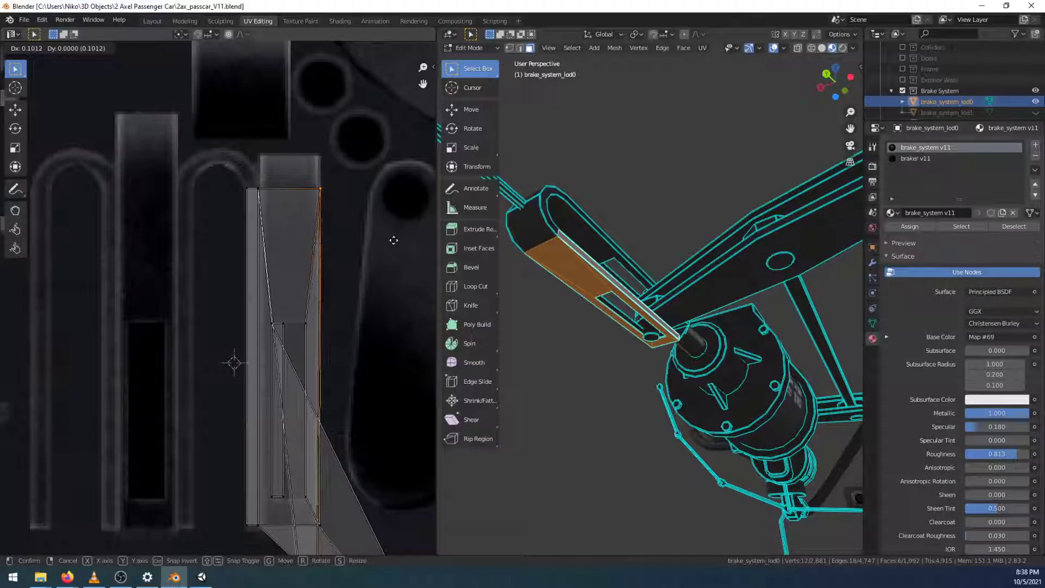
pyautogui.click(393, 240)
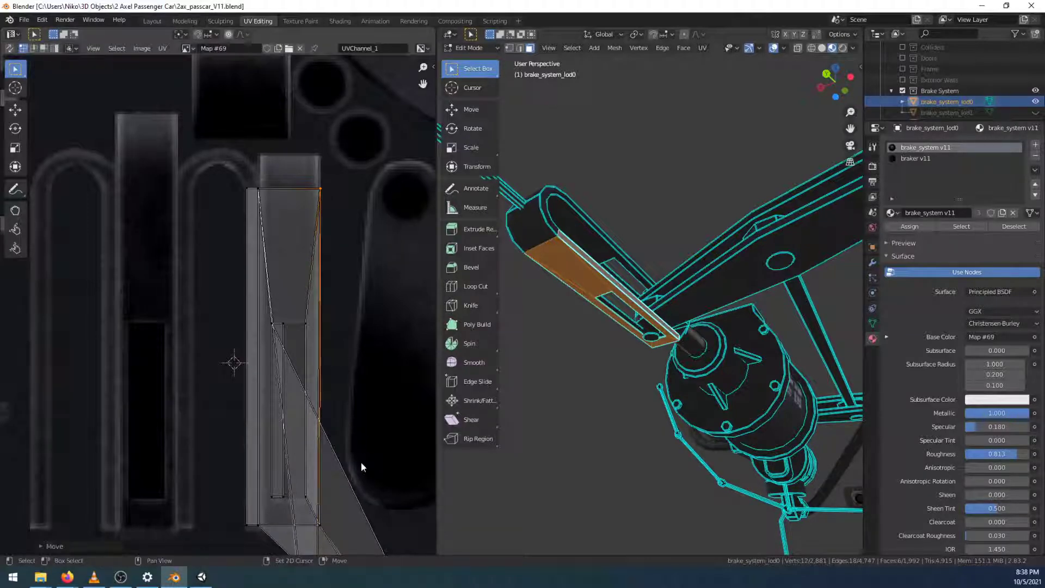
pyautogui.scroll(3, 285, 273)
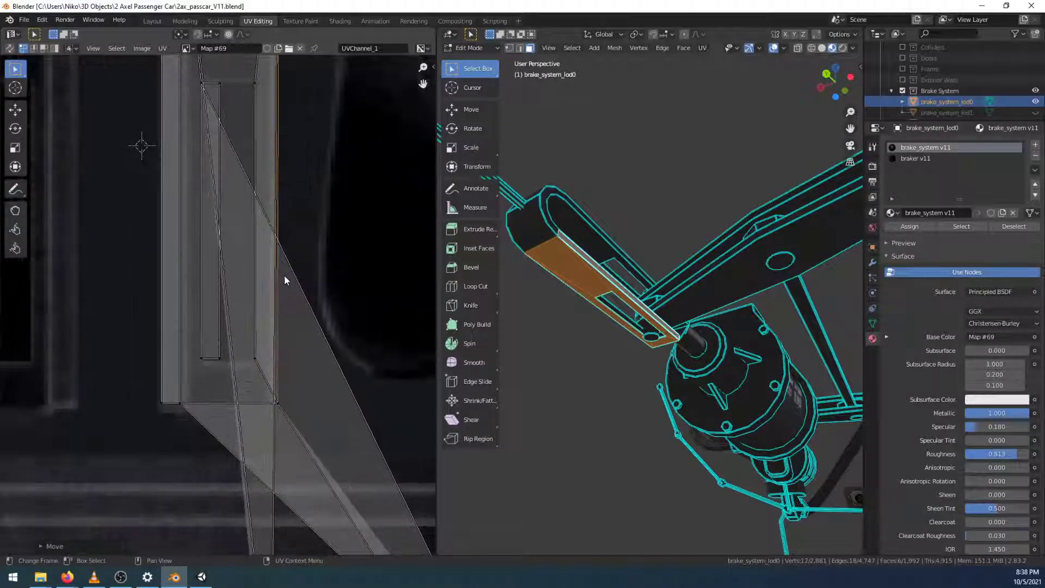
pyautogui.moveTo(292, 226); pyautogui.dragTo(327, 248, button='middle')
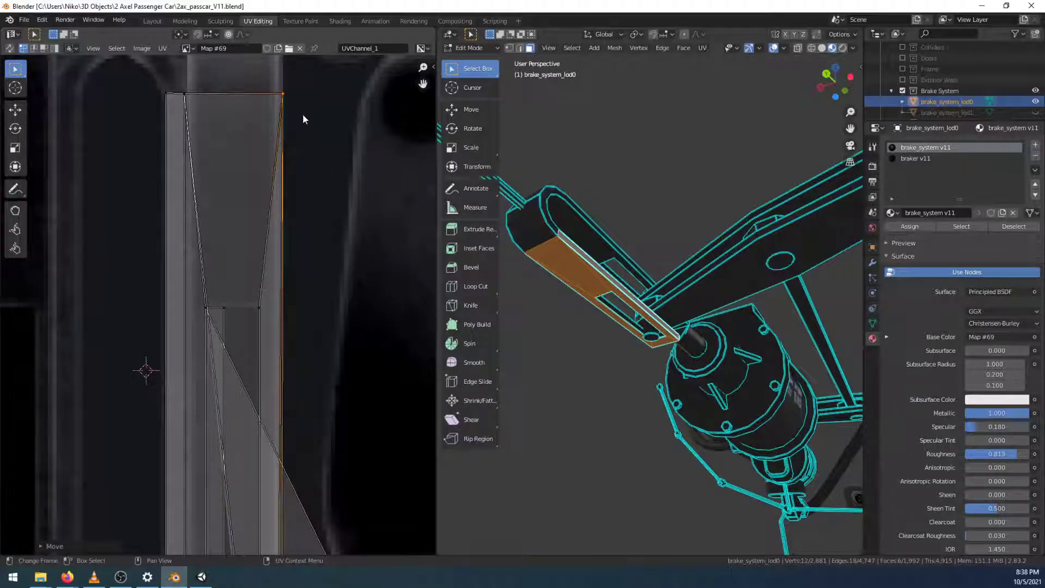
pyautogui.press('g')
pyautogui.press('x')
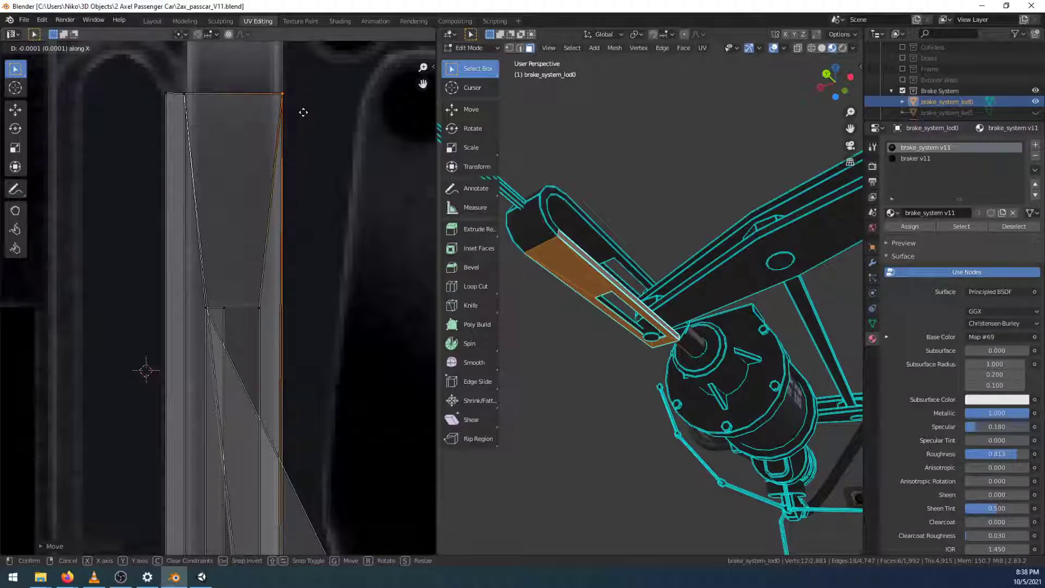
pyautogui.click(303, 112)
# Move an outlying lower UV vertex up onto the slot's upper-left corner
pyautogui.moveTo(286, 371); pyautogui.dragTo(269, 136, button='middle')
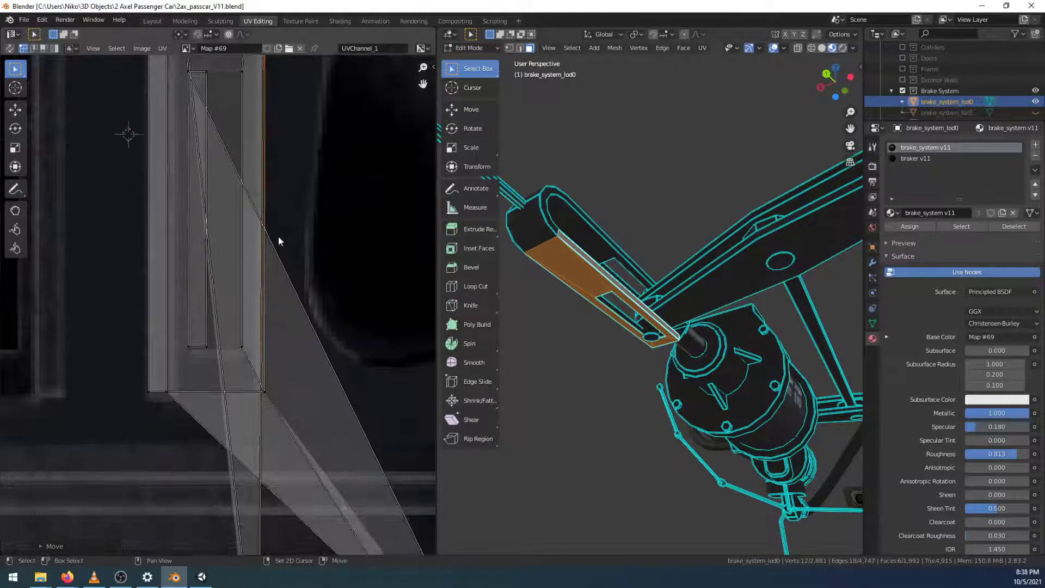
pyautogui.moveTo(275, 322); pyautogui.dragTo(290, 264, button='middle')
pyautogui.scroll(-3, 279, 277)
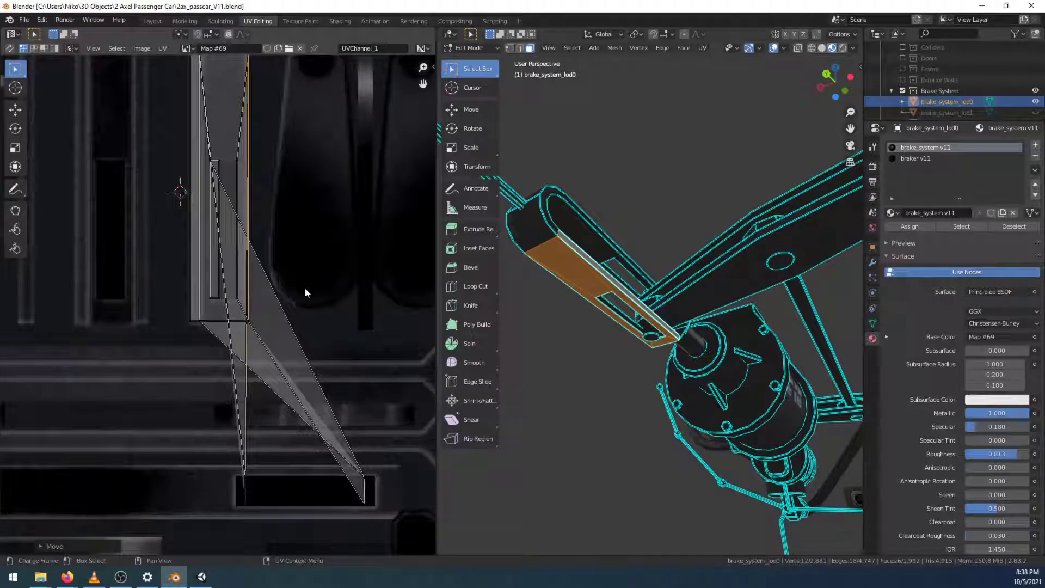
pyautogui.keyDown('shift'); pyautogui.click(255, 481); pyautogui.keyUp('shift')
pyautogui.press('g')
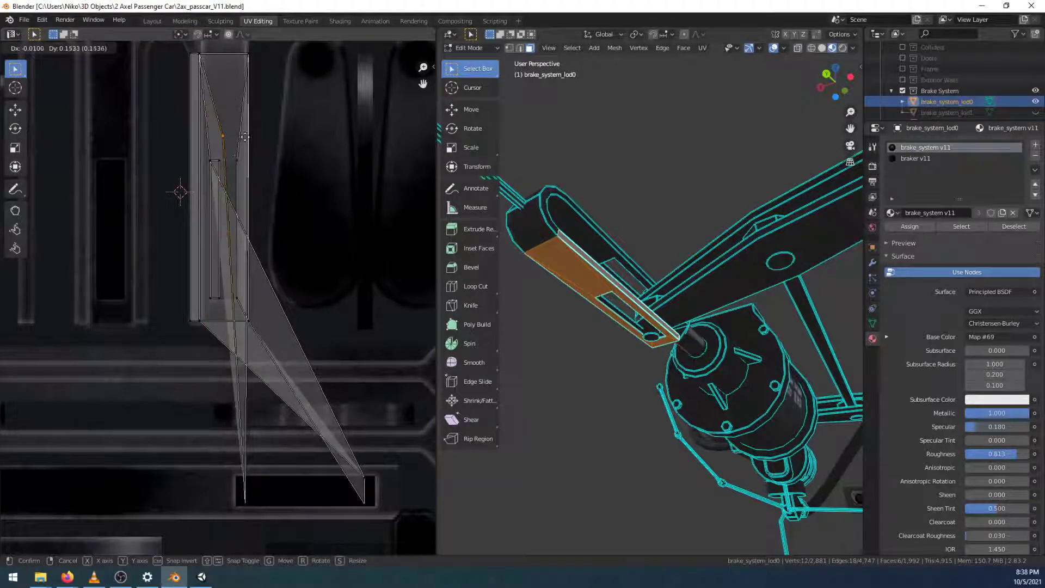
pyautogui.click(223, 155)
pyautogui.scroll(2, 223, 152)
pyautogui.scroll(5, 252, 226)
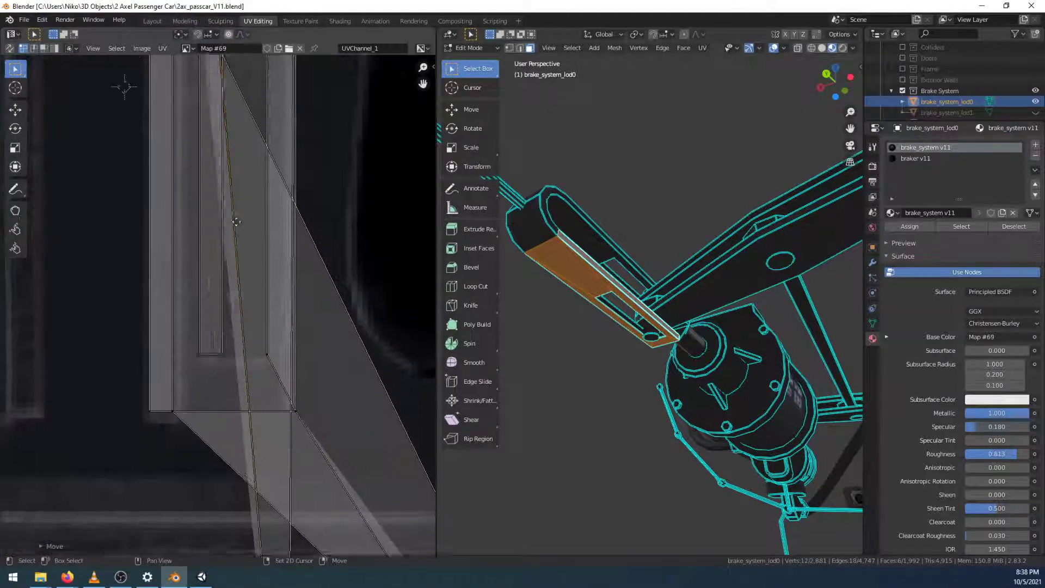
pyautogui.scroll(-2, 279, 261)
pyautogui.scroll(2, 279, 337)
pyautogui.press('g')
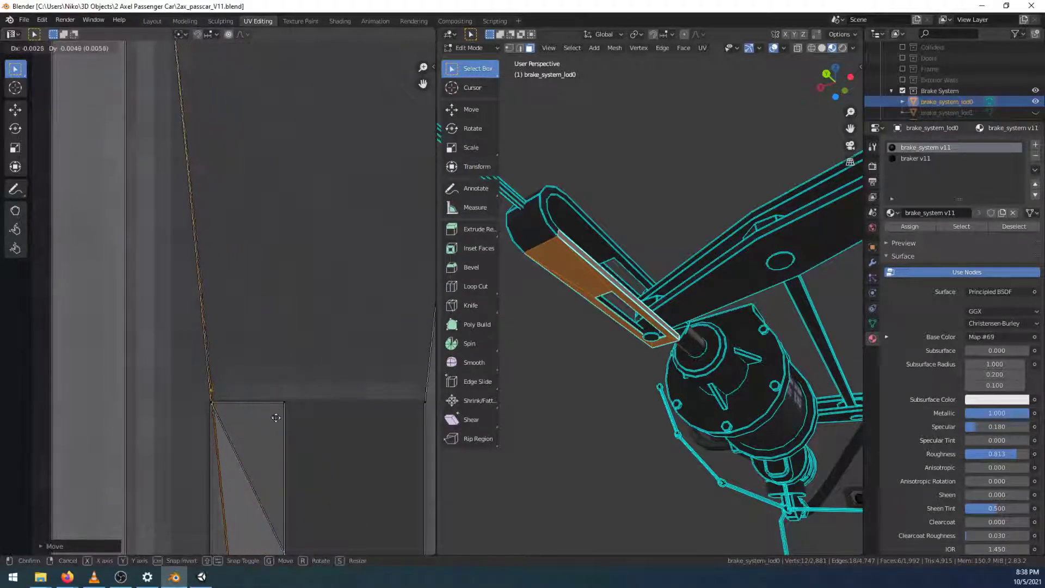
pyautogui.moveTo(276, 427)
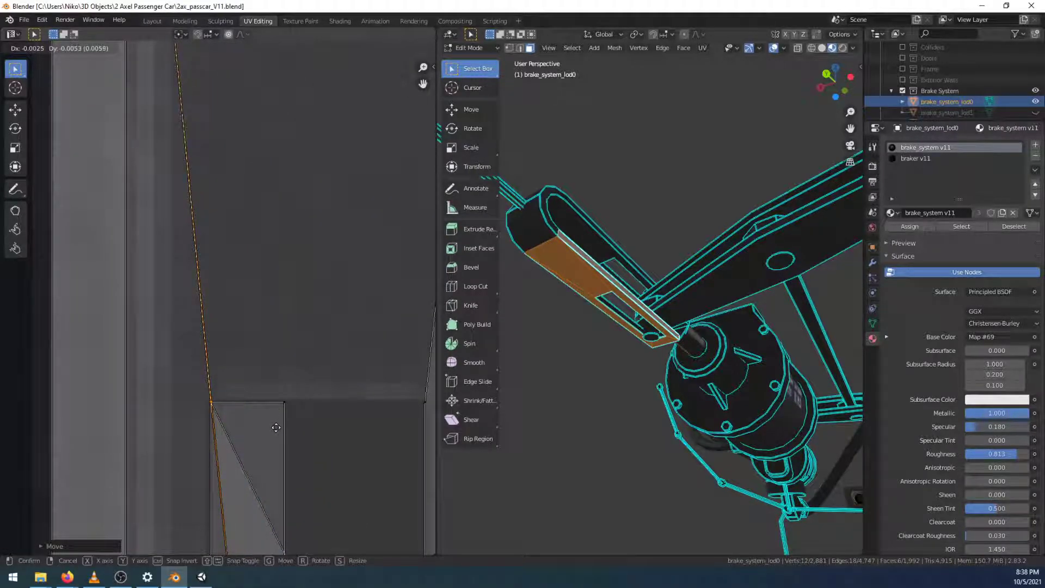
pyautogui.click(276, 428)
# Move the next outlying lower UV vertex onto the slot's upper-right corner
pyautogui.scroll(-6, 281, 423)
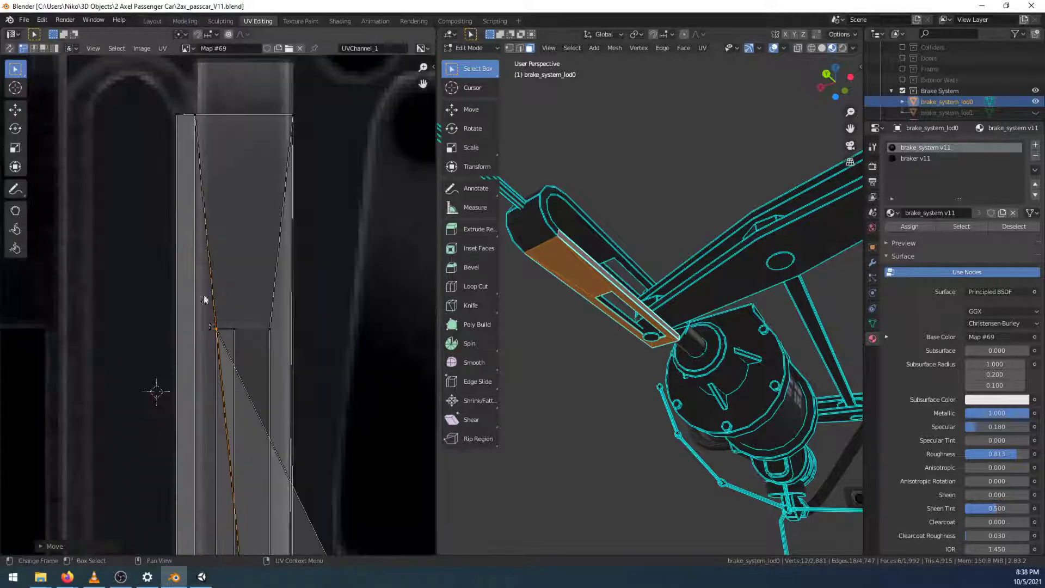
pyautogui.press('g')
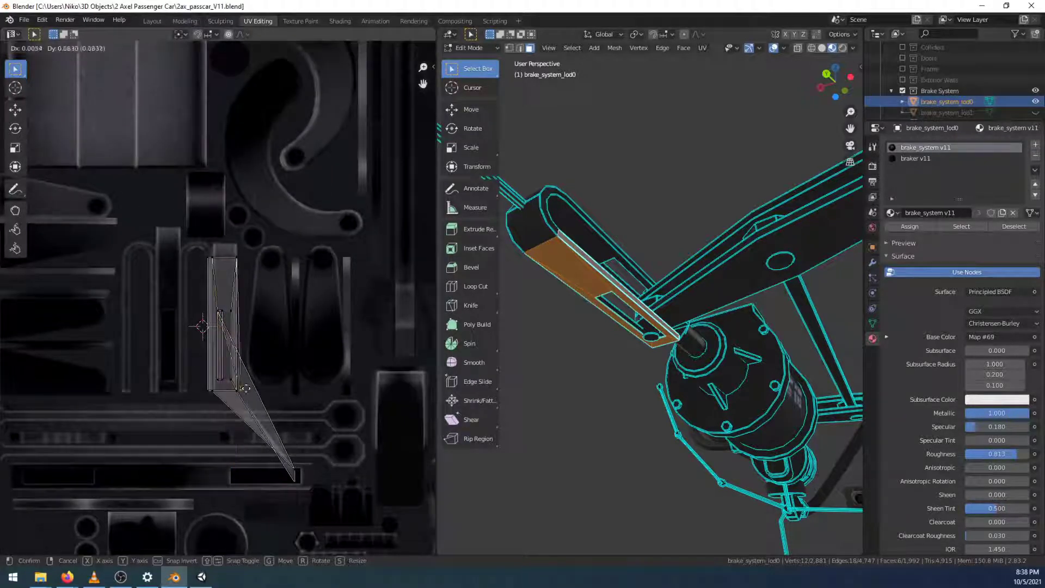
pyautogui.click(229, 323)
pyautogui.scroll(7, 246, 273)
pyautogui.scroll(3, 252, 278)
pyautogui.press('g')
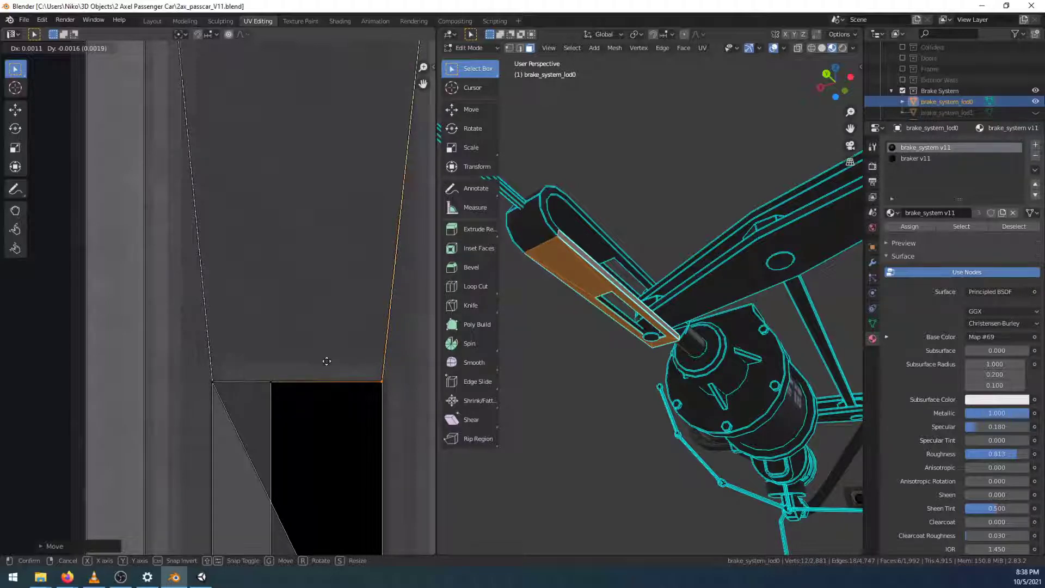
pyautogui.click(327, 361)
# Bring the two remaining outlying lower UV vertices up near the strip's lower end
pyautogui.scroll(-5, 321, 317)
pyautogui.click(316, 510)
pyautogui.press('g')
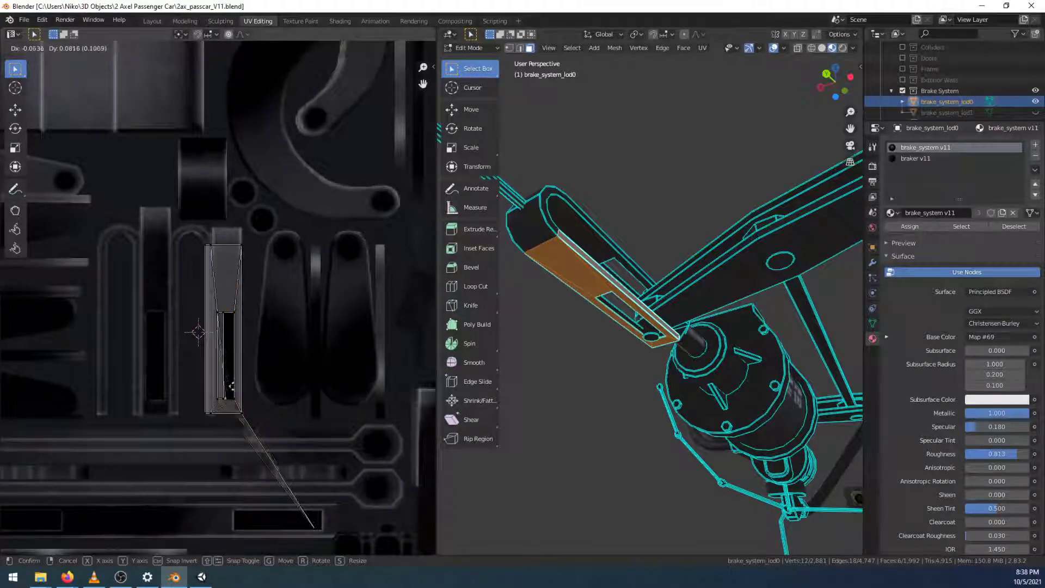
pyautogui.click(234, 427)
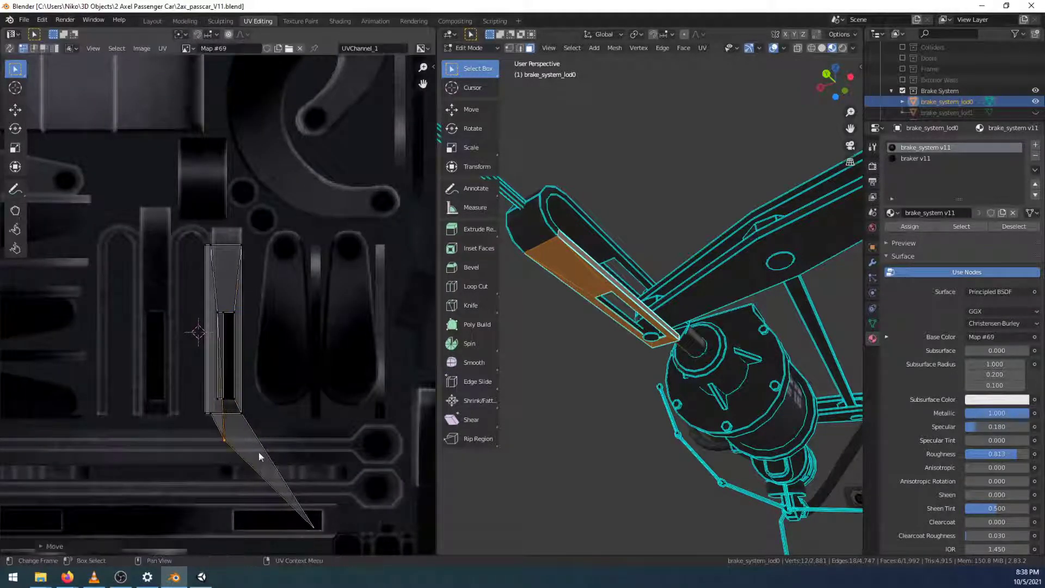
pyautogui.press('g')
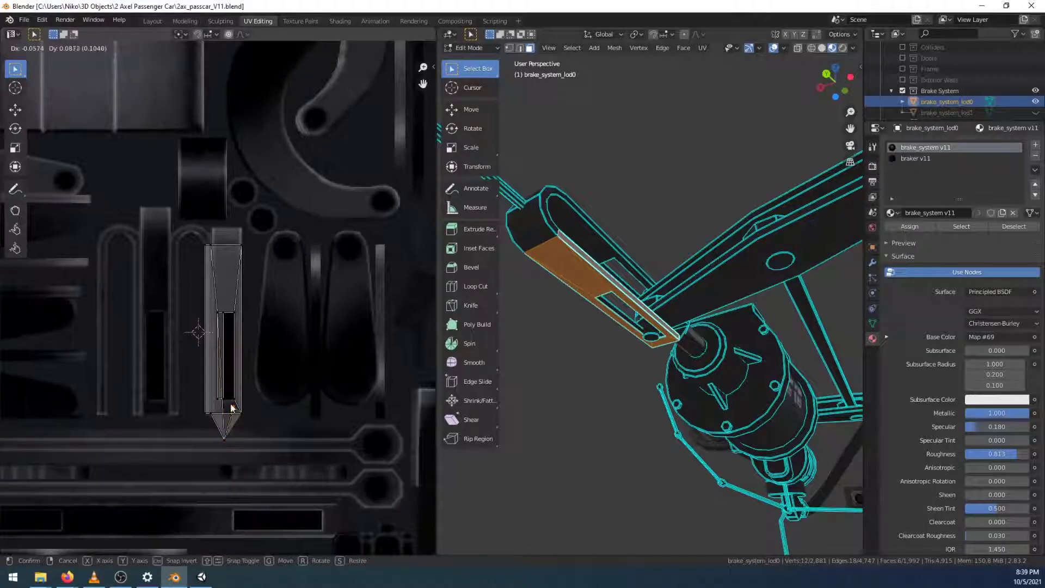
pyautogui.click(232, 427)
# Move the UV vertex hanging below the strip onto the slot's lower-left corner
pyautogui.scroll(6, 232, 427)
pyautogui.moveTo(233, 427); pyautogui.dragTo(236, 116, button='middle')
pyautogui.scroll(4, 258, 392)
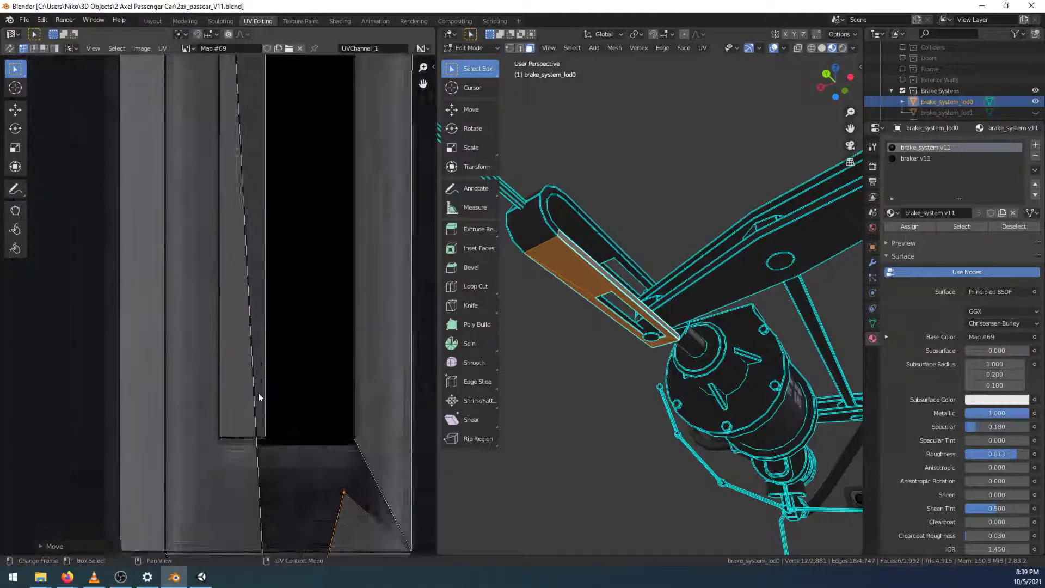
pyautogui.moveTo(291, 460); pyautogui.dragTo(280, 273, button='middle')
pyautogui.scroll(-3, 279, 329)
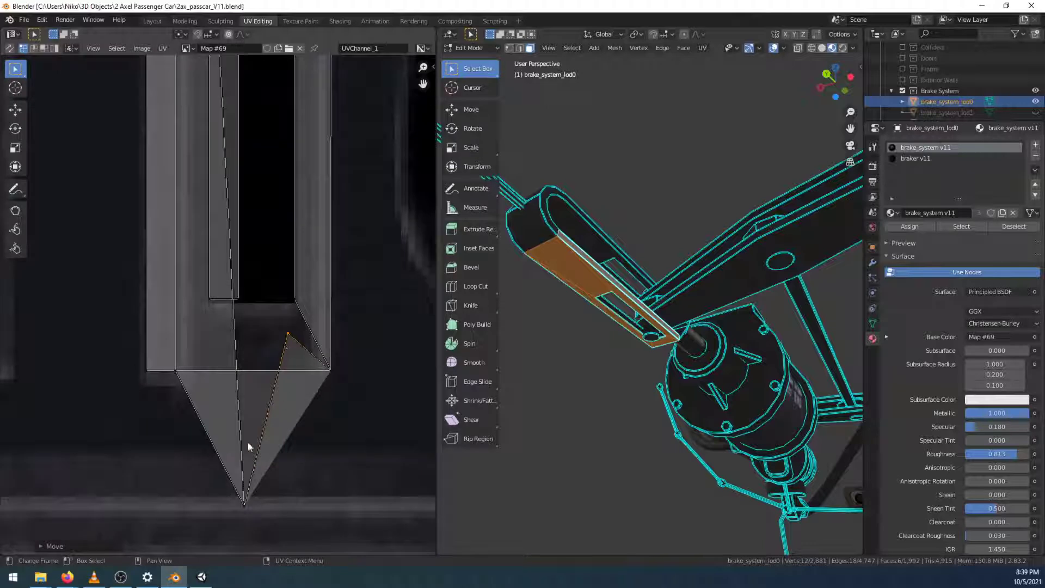
pyautogui.press('g')
pyautogui.click(232, 312)
pyautogui.scroll(8, 224, 296)
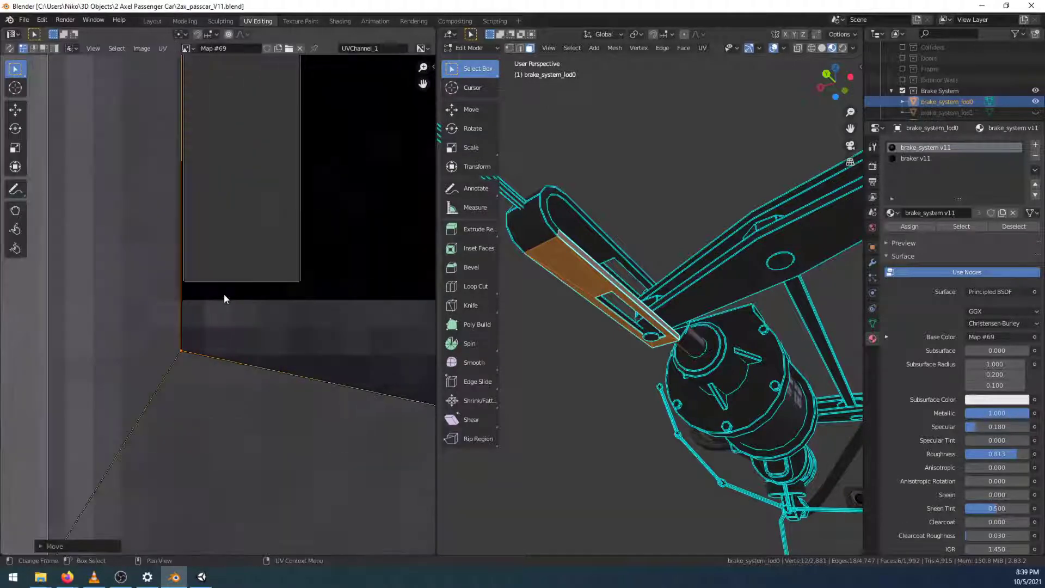
pyautogui.press('g')
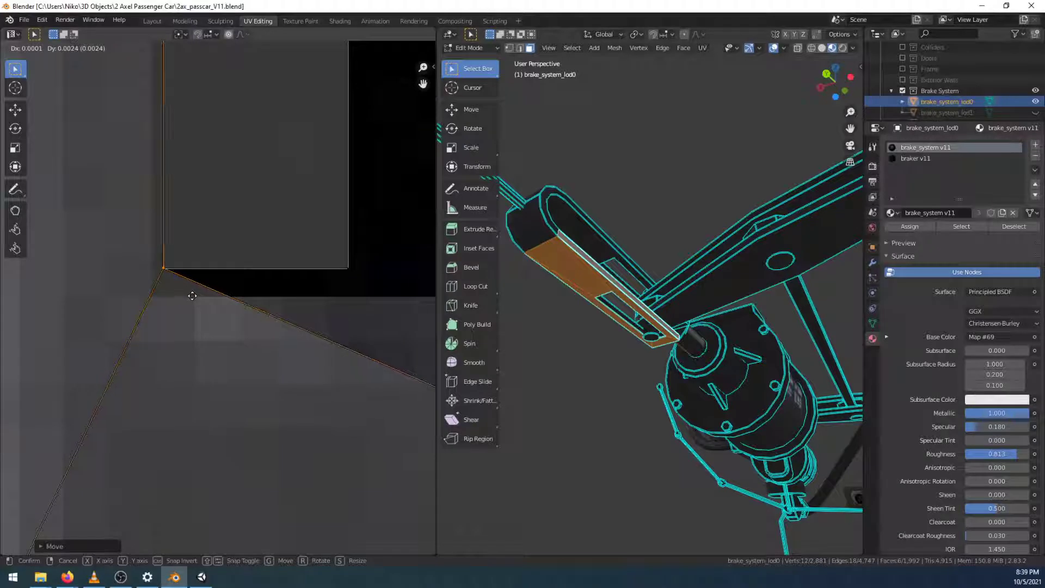
pyautogui.click(193, 299)
# Move the remaining outlying lower UV vertex up onto the slot's lower-right corner and fine-tune it along X
pyautogui.scroll(-5, 202, 329)
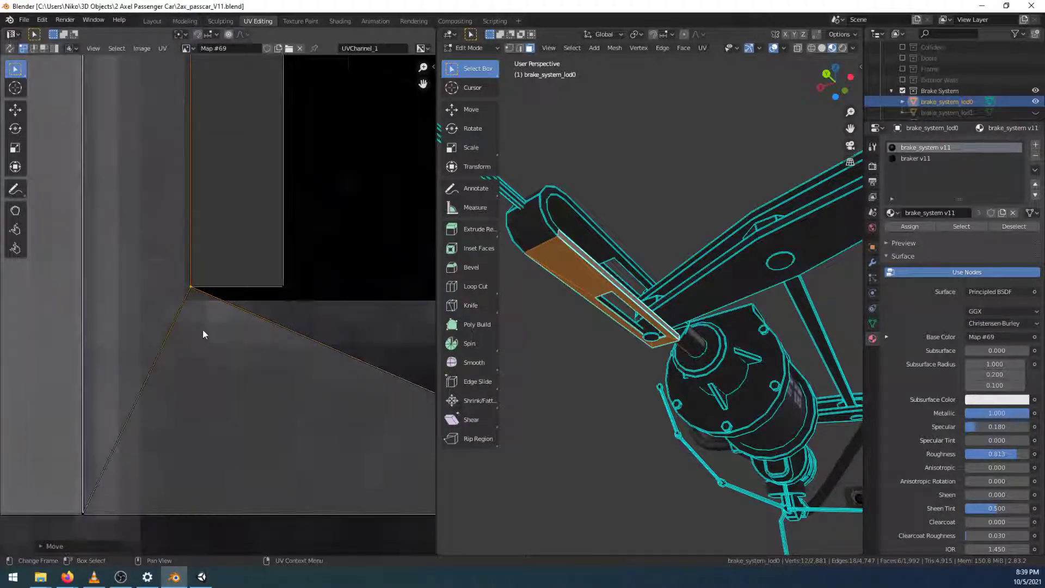
pyautogui.click(229, 419)
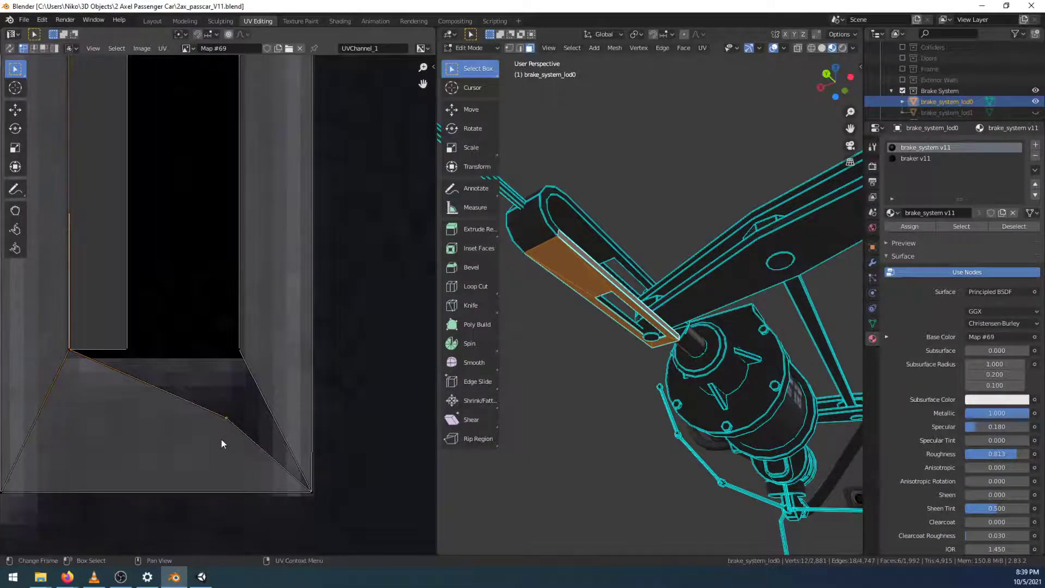
pyautogui.press('g')
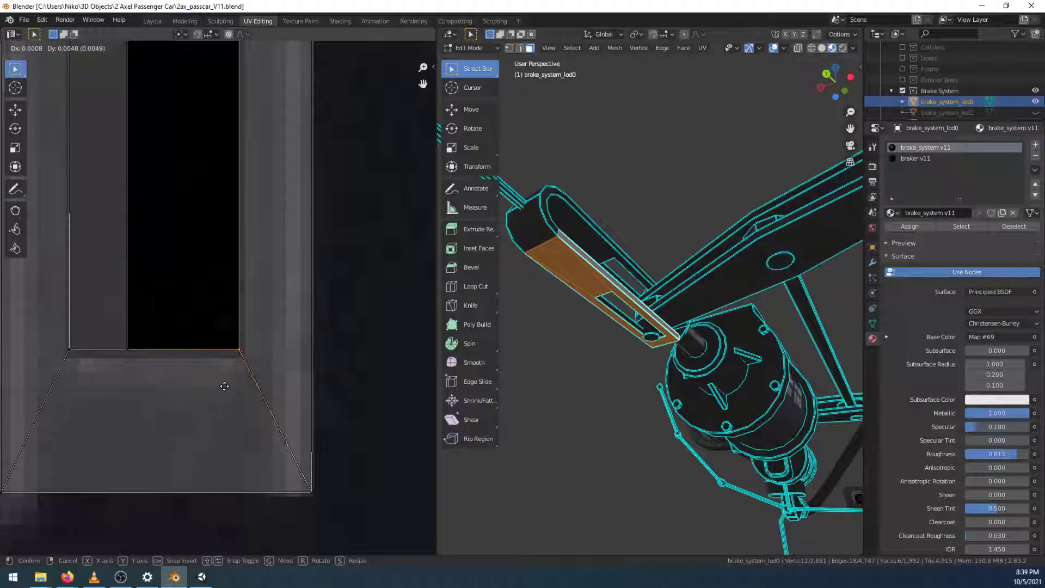
pyautogui.click(225, 386)
pyautogui.press('g')
pyautogui.press('x')
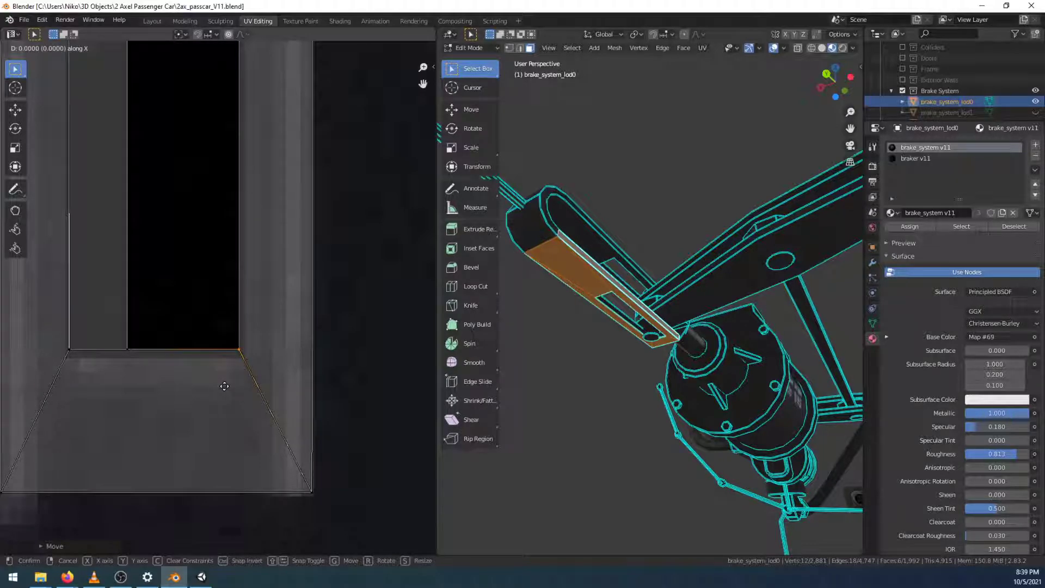
pyautogui.click(224, 386)
# Nudge the UV vertex at the strip's upper-right corner by about -0.0001 along X to meet the strip's edge
pyautogui.scroll(-4, 351, 422)
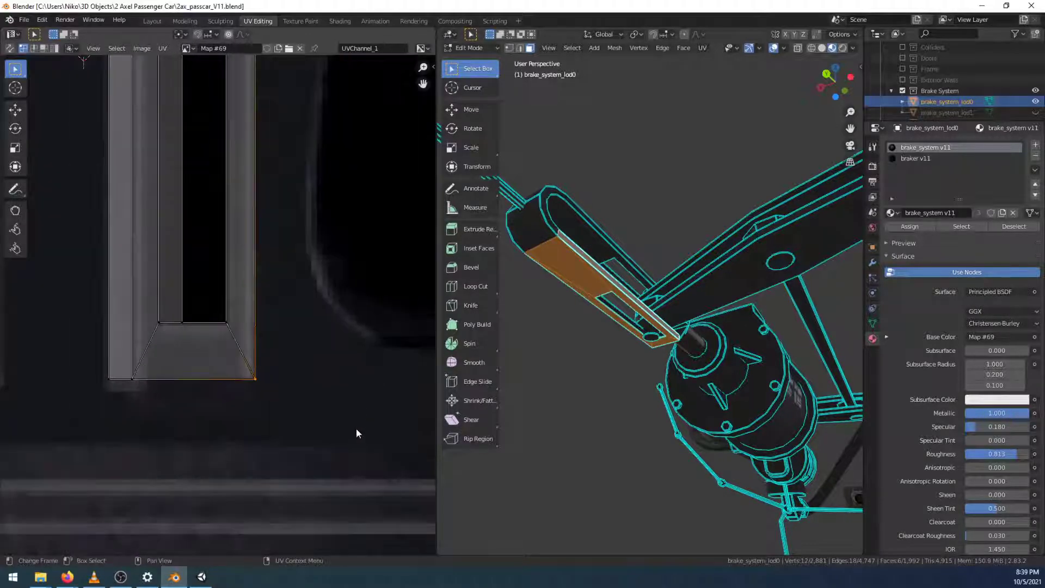
pyautogui.moveTo(321, 216); pyautogui.dragTo(286, 72, button='middle')
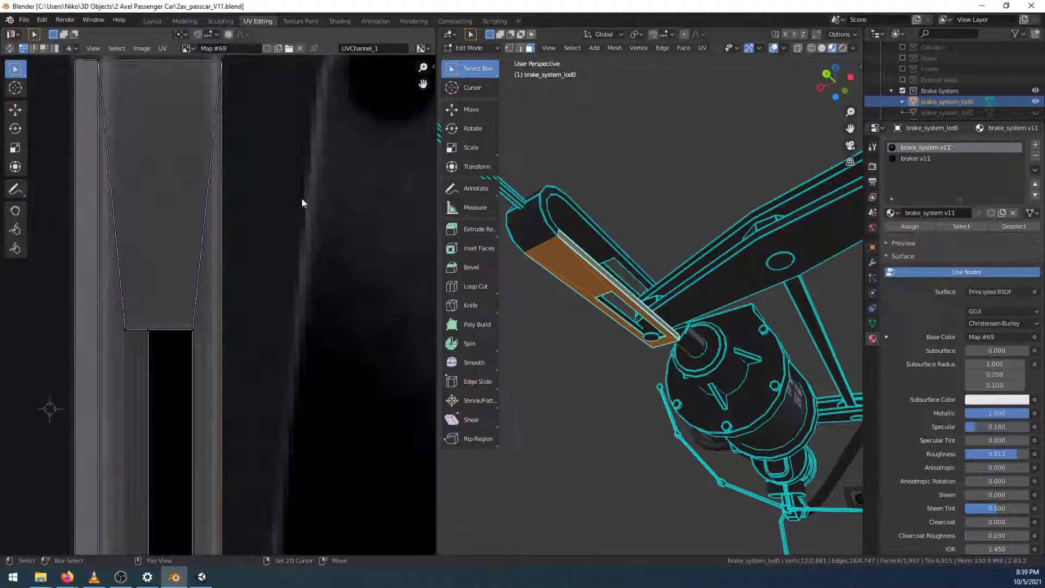
pyautogui.moveTo(296, 158); pyautogui.dragTo(311, 305, button='middle')
pyautogui.scroll(3, 278, 190)
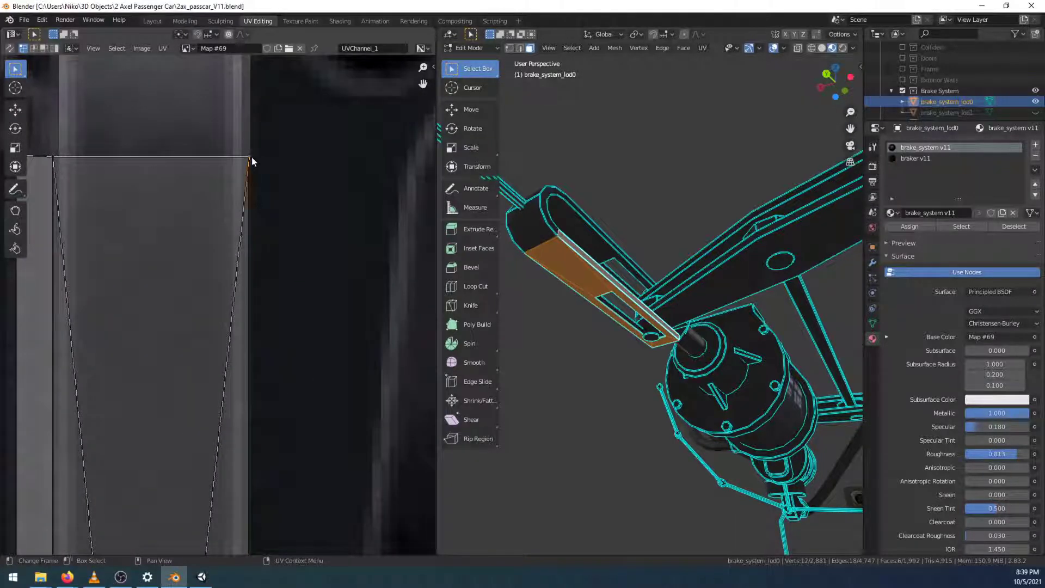
pyautogui.press('g')
pyautogui.press('x')
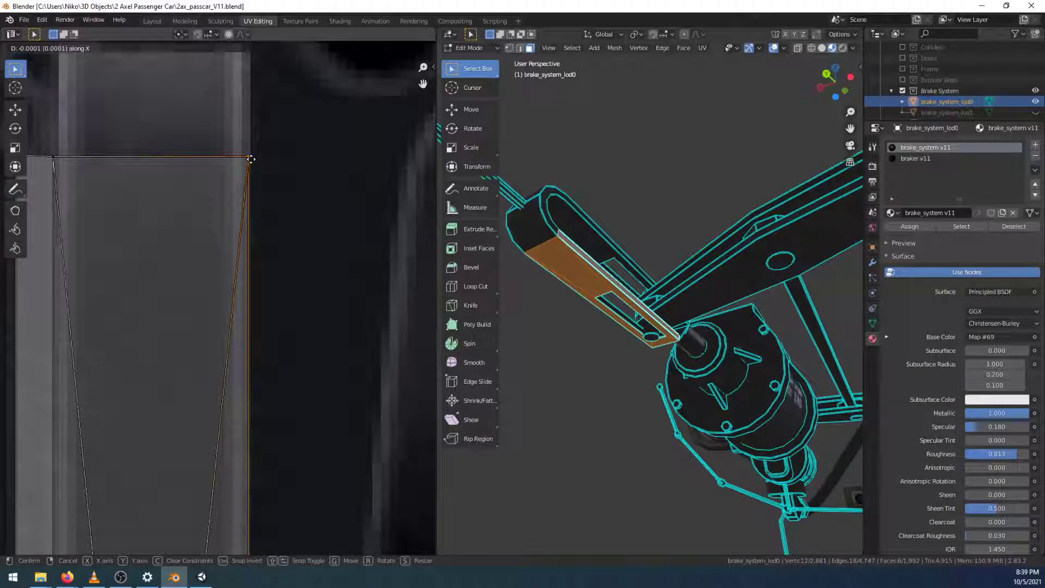
pyautogui.click(250, 158)
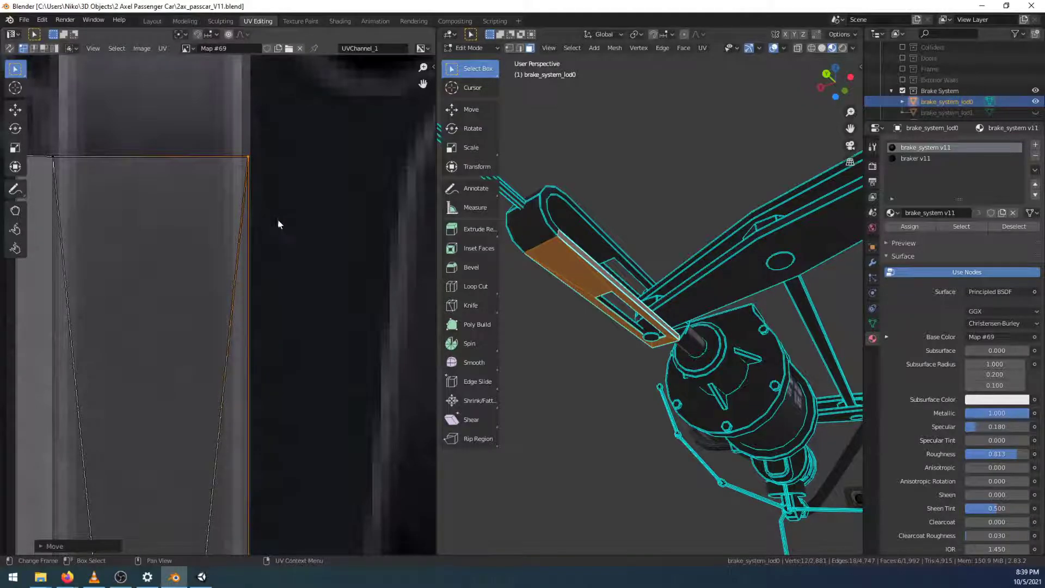
# Examine how the slotted bar's UV outline fits the texture strip at its lower end, along the slot and at its upper end
pyautogui.scroll(-4, 281, 226)
pyautogui.moveTo(282, 364); pyautogui.dragTo(271, 247, button='middle')
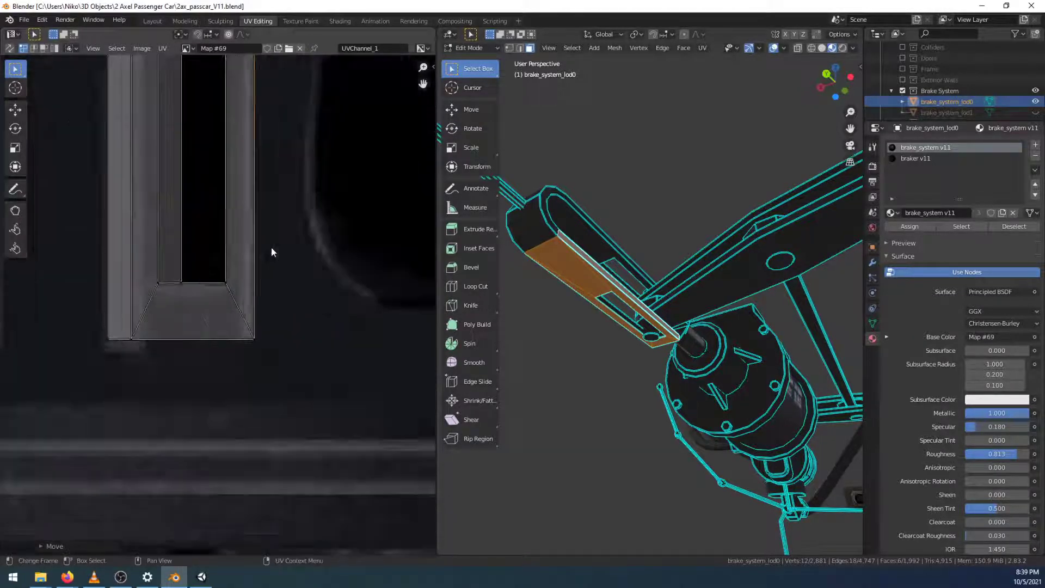
pyautogui.scroll(3, 271, 247)
pyautogui.scroll(-2, 248, 232)
pyautogui.moveTo(211, 197); pyautogui.dragTo(213, 387, button='middle')
pyautogui.scroll(-3, 217, 286)
pyautogui.keyDown('shift'); pyautogui.moveTo(198, 174); pyautogui.dragTo(197, 230, button='middle'); pyautogui.keyUp('shift')
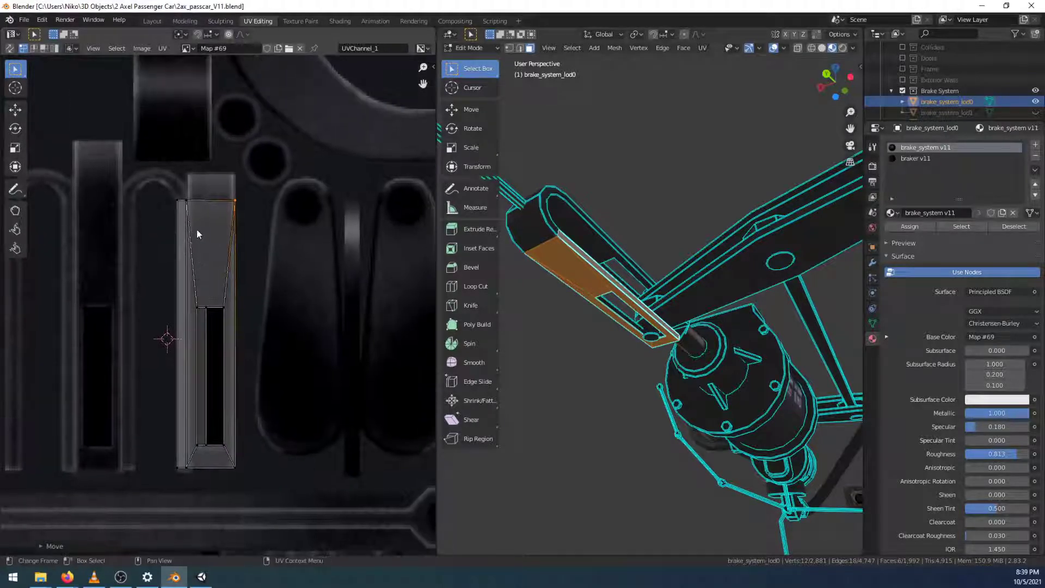
pyautogui.scroll(3, 215, 307)
pyautogui.keyDown('shift'); pyautogui.moveTo(209, 151); pyautogui.dragTo(229, 370, button='middle'); pyautogui.keyUp('shift')
pyautogui.scroll(2, 289, 319)
pyautogui.scroll(-4, 303, 319)
pyautogui.scroll(6, 310, 325)
pyautogui.scroll(7, 311, 324)
pyautogui.scroll(-2, 313, 320)
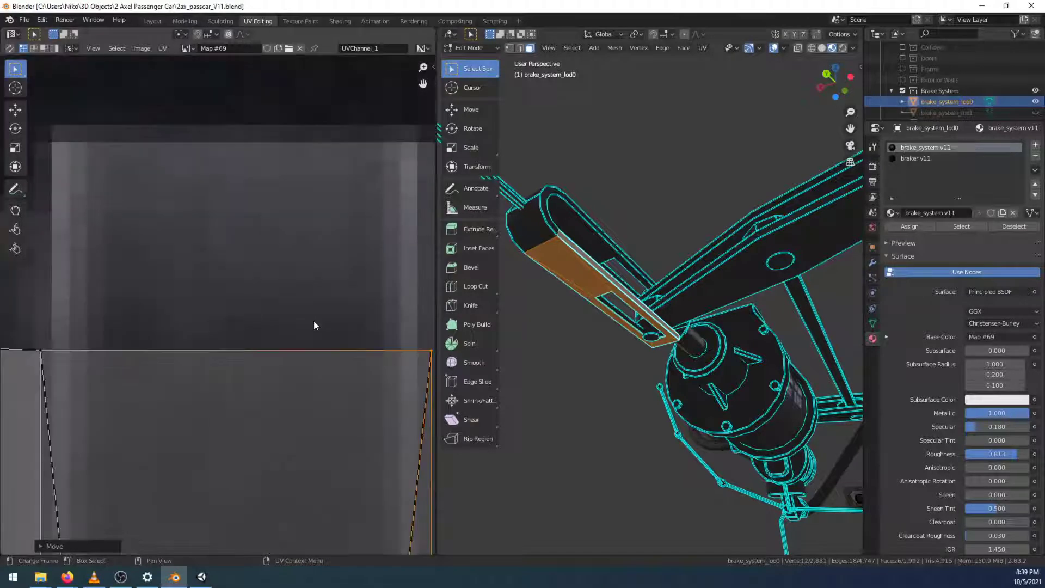
pyautogui.scroll(-6, 314, 321)
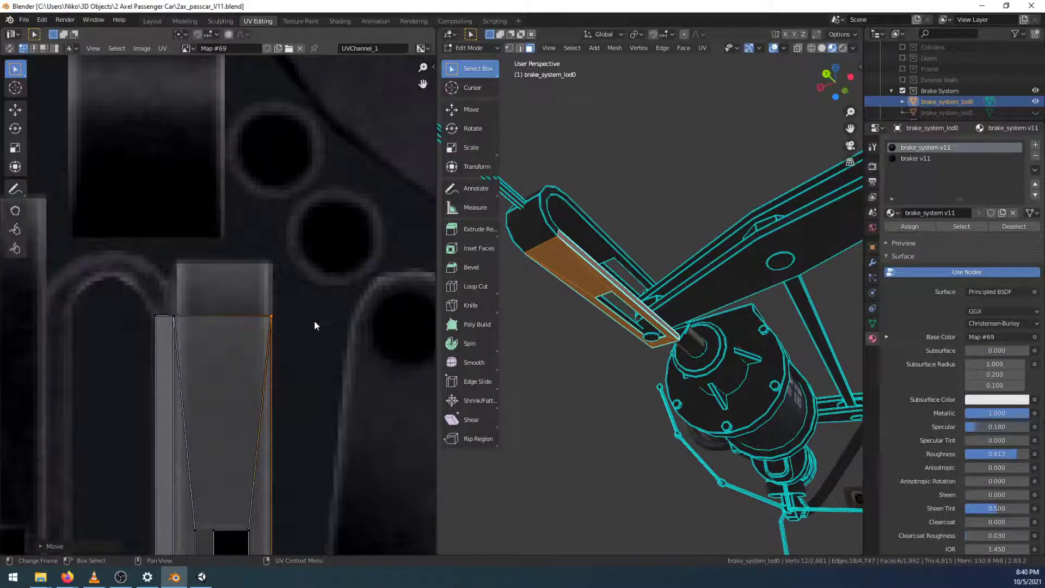
pyautogui.scroll(-4, 314, 320)
# Fine-tune the upper-right UV vertex along Y to level the top edge of the slotted bar's UVs
pyautogui.scroll(6, 314, 321)
pyautogui.scroll(2, 314, 322)
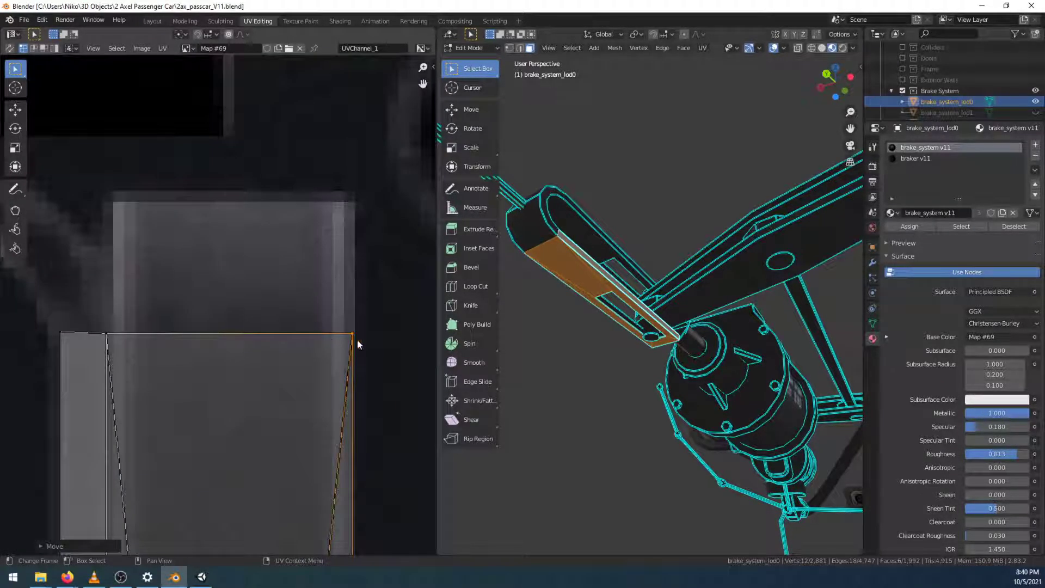
pyautogui.press('g')
pyautogui.press('y')
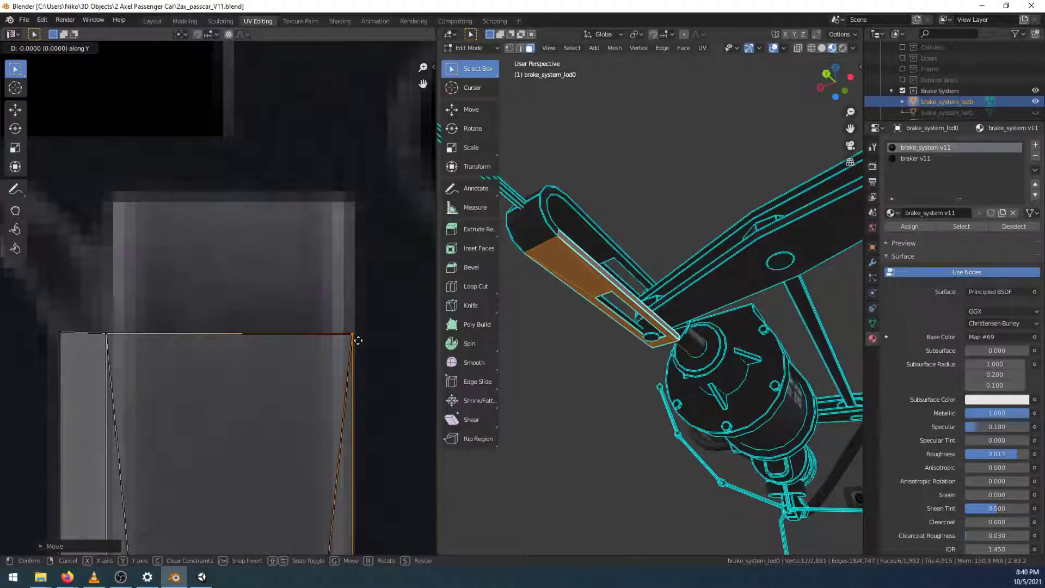
pyautogui.click(358, 341)
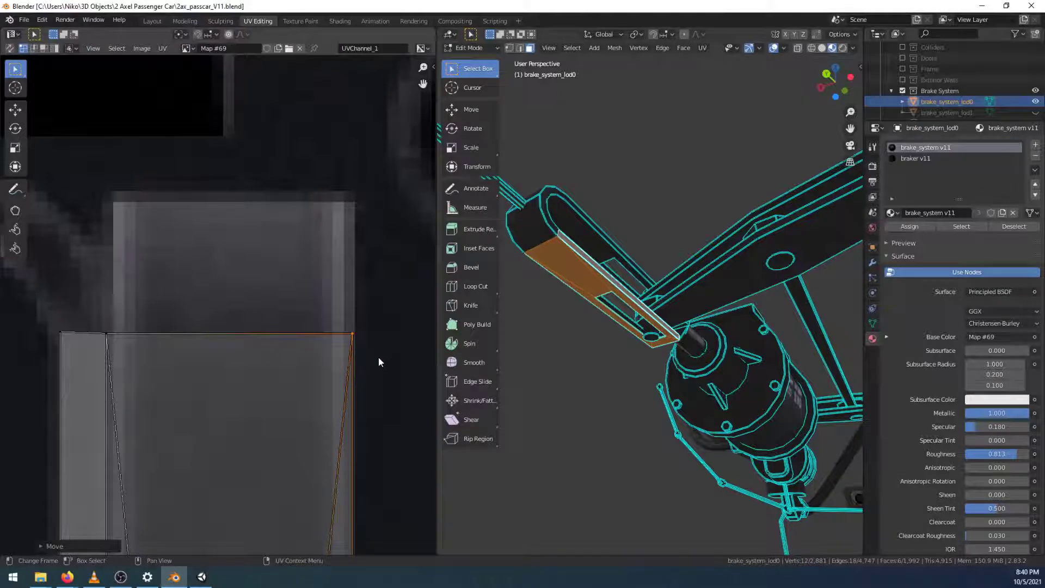
pyautogui.scroll(2, 378, 360)
pyautogui.scroll(-4, 378, 362)
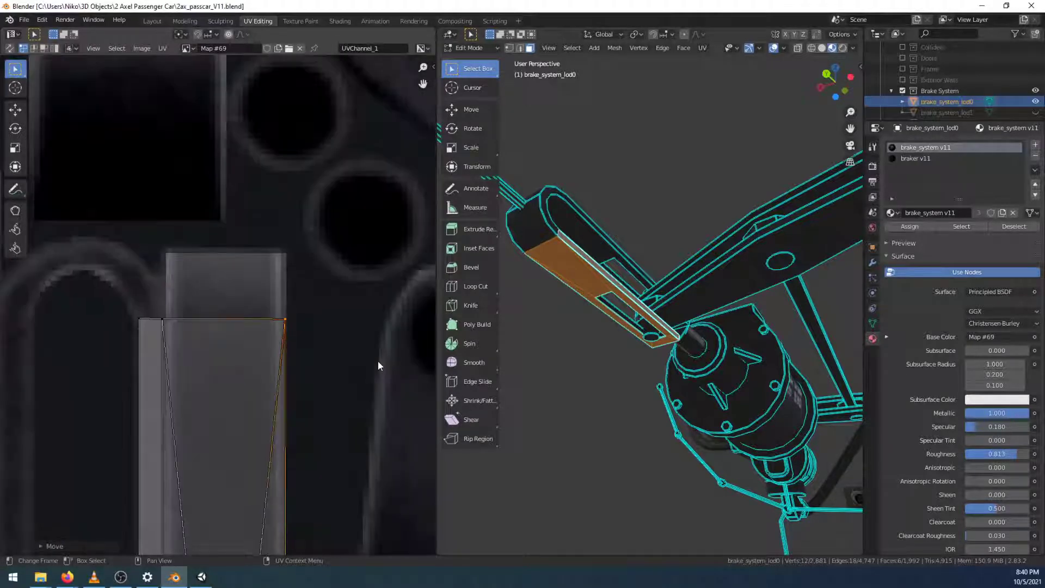
pyautogui.scroll(-4, 334, 315)
pyautogui.scroll(-2, 338, 354)
# Clear the UV selection, add the slotted bar's inner faces to the mesh selection and switch to the Modeling workspace
pyautogui.hotkey('alt', 'a')
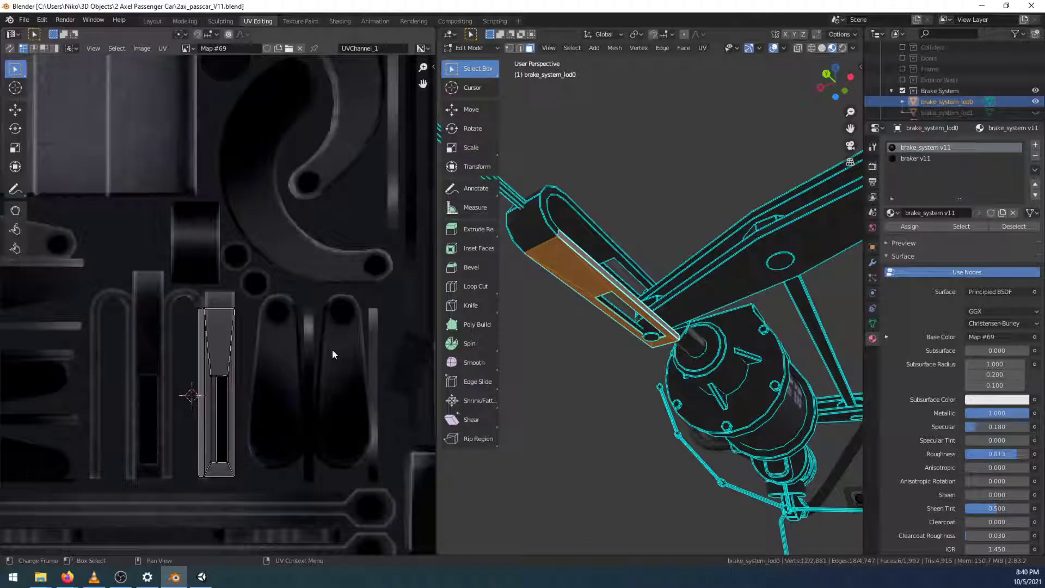
pyautogui.moveTo(587, 266); pyautogui.dragTo(593, 332, button='middle')
pyautogui.click(583, 320)
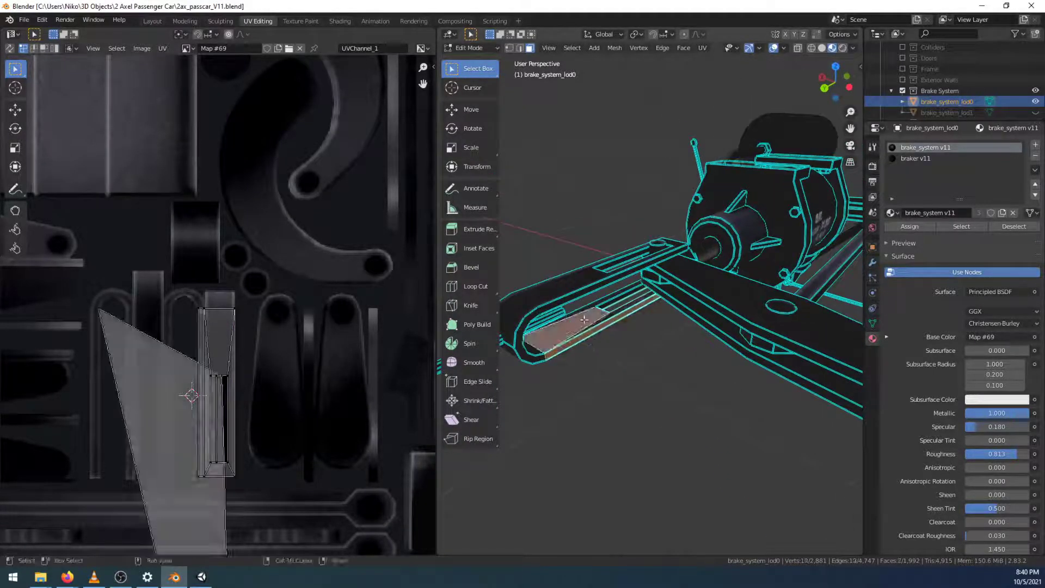
pyautogui.keyDown('shift'); pyautogui.click(588, 306); pyautogui.keyUp('shift')
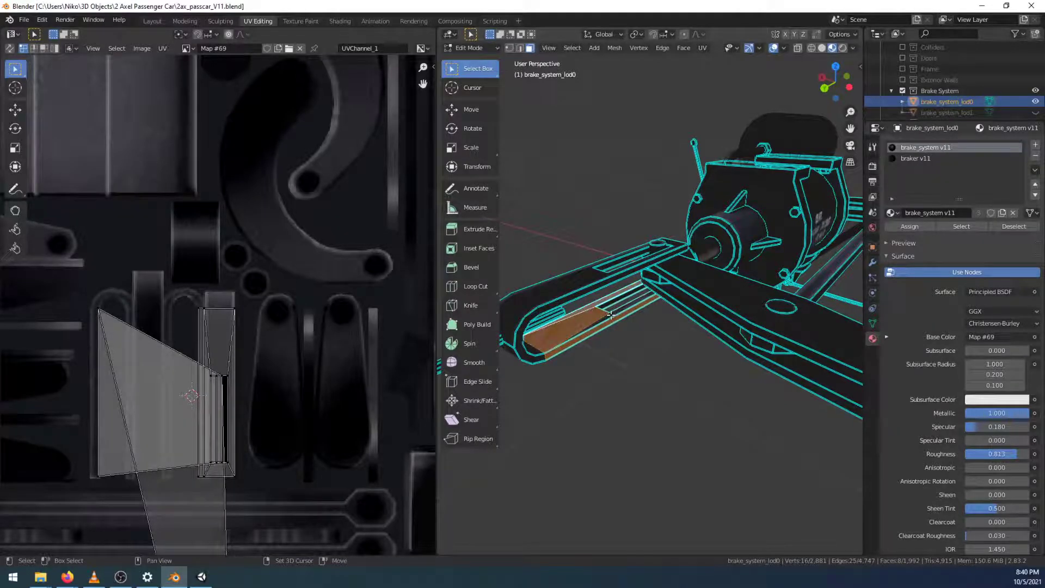
pyautogui.keyDown('shift'); pyautogui.click(571, 312); pyautogui.keyUp('shift')
pyautogui.moveTo(628, 329); pyautogui.dragTo(850, 319, button='middle')
pyautogui.click(184, 22)
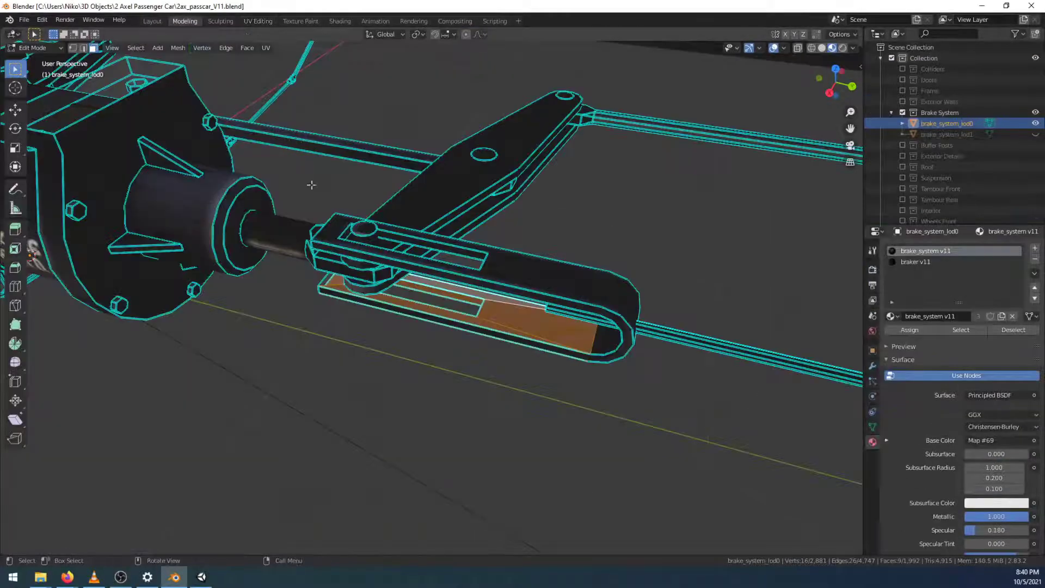
# Fill the gap at the end of the lower fork arm with a four-sided face and save the file
pyautogui.moveTo(458, 386); pyautogui.dragTo(545, 357, button='middle')
pyautogui.click(74, 49)
pyautogui.scroll(4, 301, 494)
pyautogui.click(249, 351)
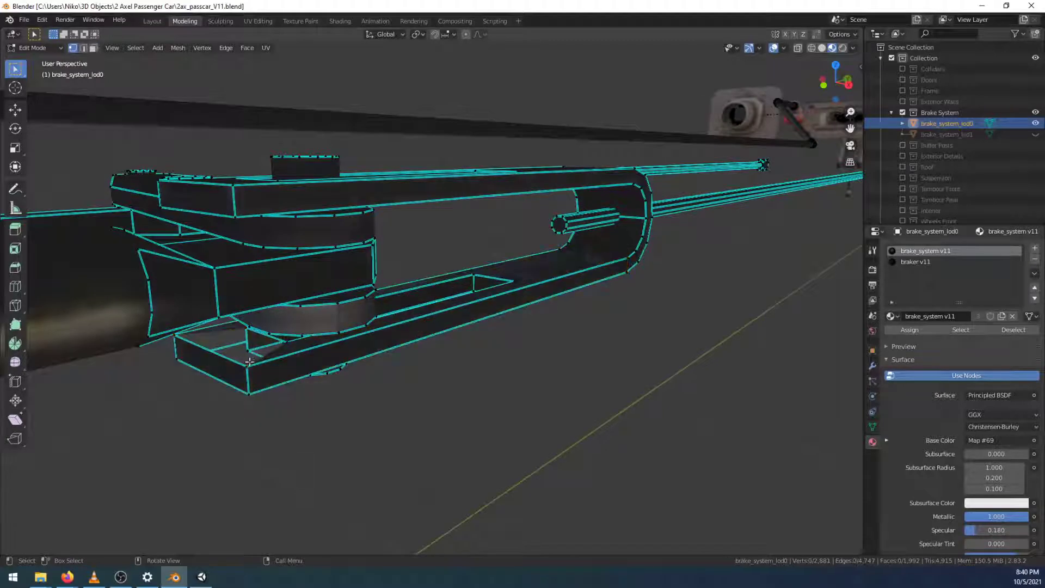
pyautogui.keyDown('ctrl'); pyautogui.click(247, 329); pyautogui.keyUp('ctrl')
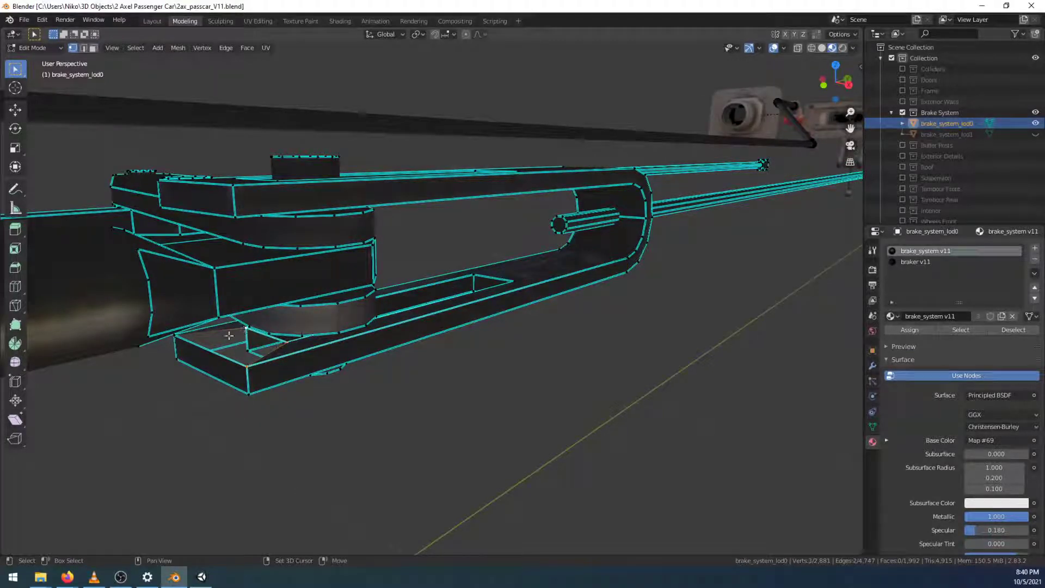
pyautogui.keyDown('ctrl'); pyautogui.click(177, 336); pyautogui.keyUp('ctrl')
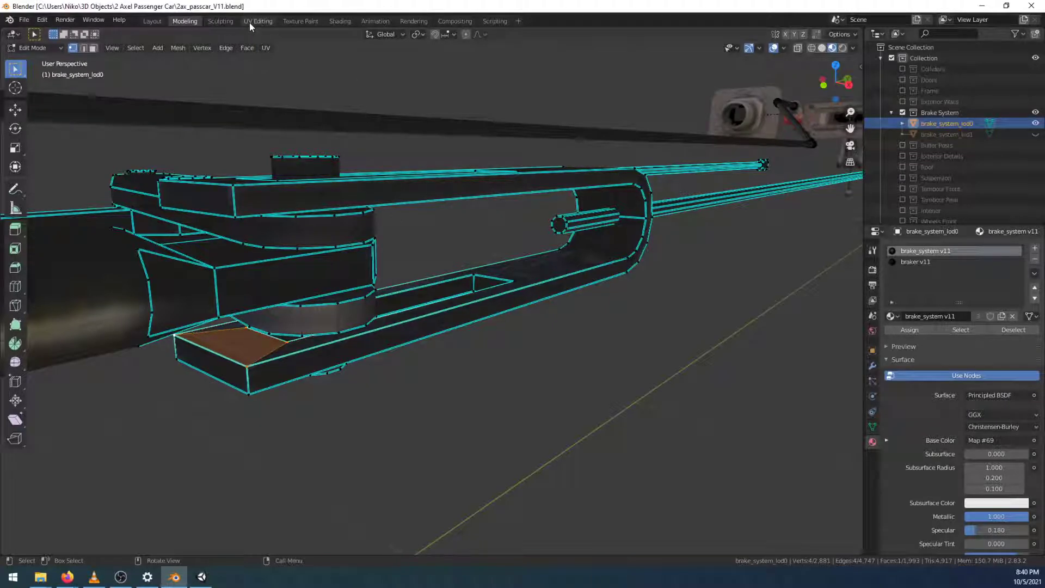
pyautogui.hotkey('ctrl', 's')
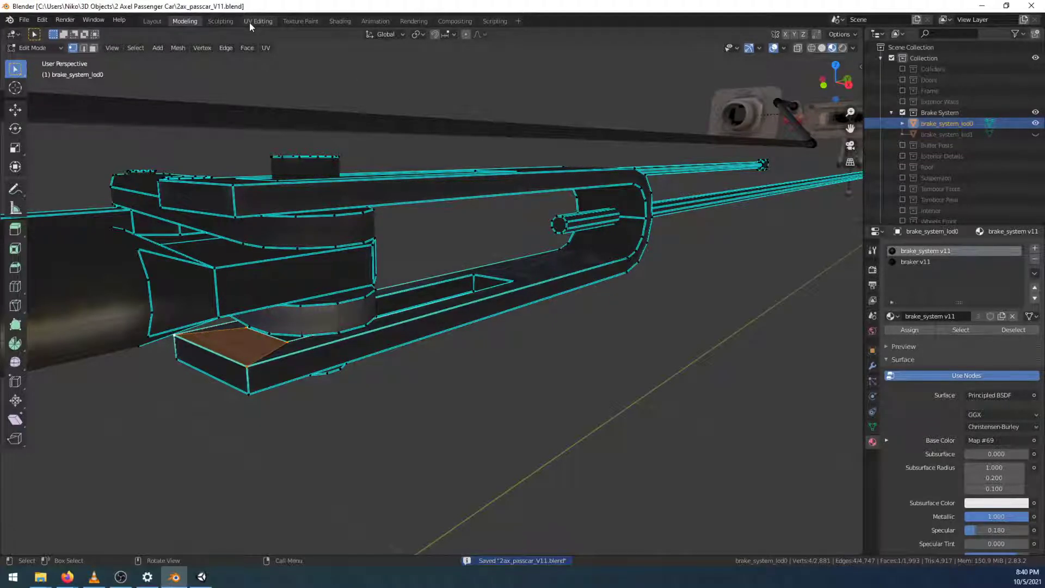
# Switch to the UV Editing workspace in face selection mode and add the lower fork arm's inner, slot-wall and narrow outer side faces to the selection
pyautogui.click(249, 22)
pyautogui.click(529, 52)
pyautogui.keyDown('shift'); pyautogui.click(677, 302); pyautogui.keyUp('shift')
pyautogui.keyDown('shift'); pyautogui.click(708, 300); pyautogui.keyUp('shift')
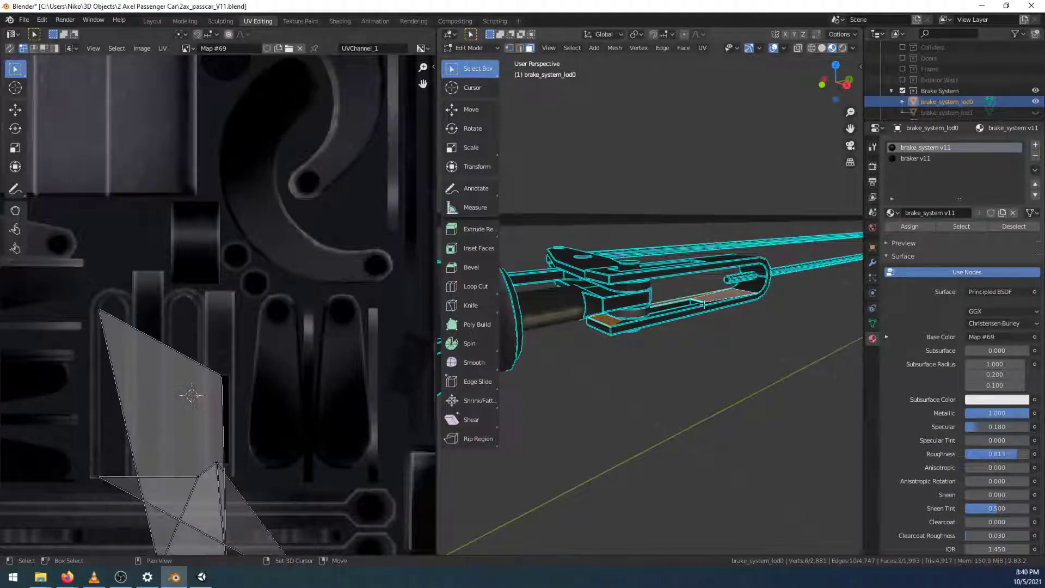
pyautogui.keyDown('shift'); pyautogui.click(694, 306); pyautogui.keyUp('shift')
pyautogui.moveTo(694, 337); pyautogui.dragTo(683, 288, button='middle')
pyautogui.keyDown('shift'); pyautogui.click(683, 305); pyautogui.keyUp('shift')
pyautogui.keyDown('shift'); pyautogui.click(682, 285); pyautogui.keyUp('shift')
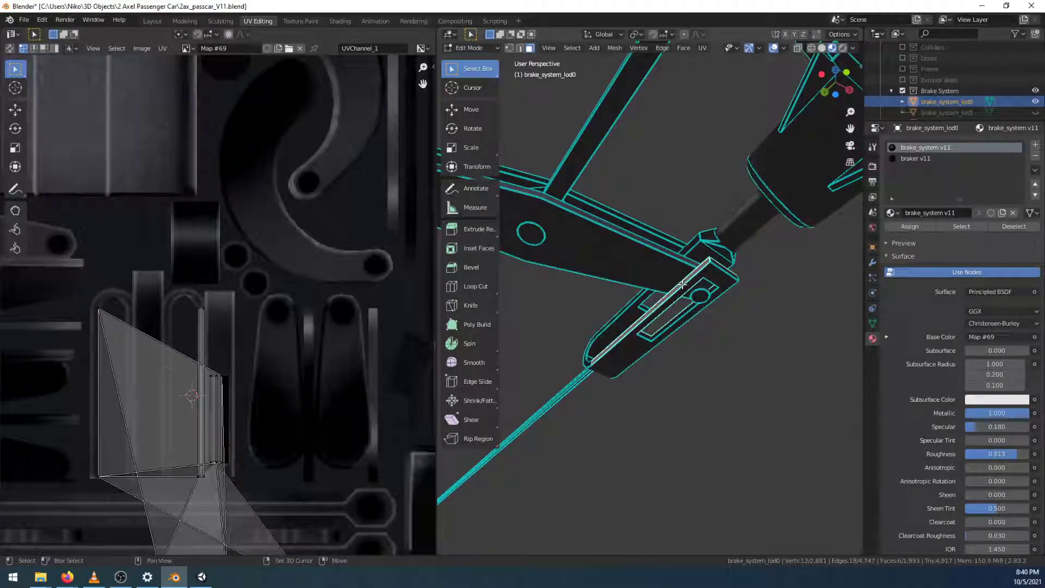
# Exclude the narrow outer side face from the selection and move the inner face's lower UV corner along X, clear of that side strip
pyautogui.moveTo(264, 493); pyautogui.dragTo(296, 340, button='middle')
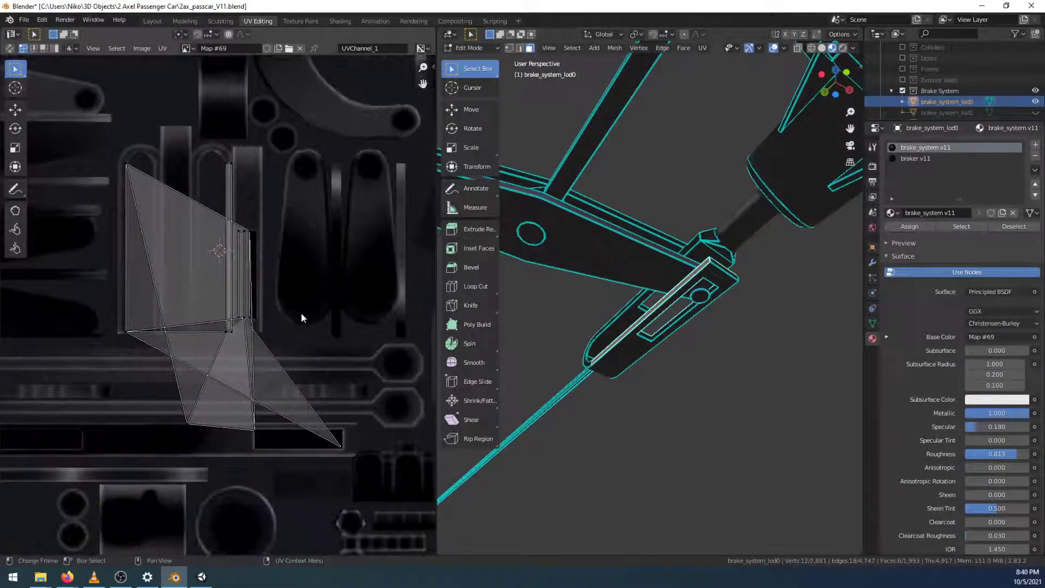
pyautogui.scroll(4, 303, 318)
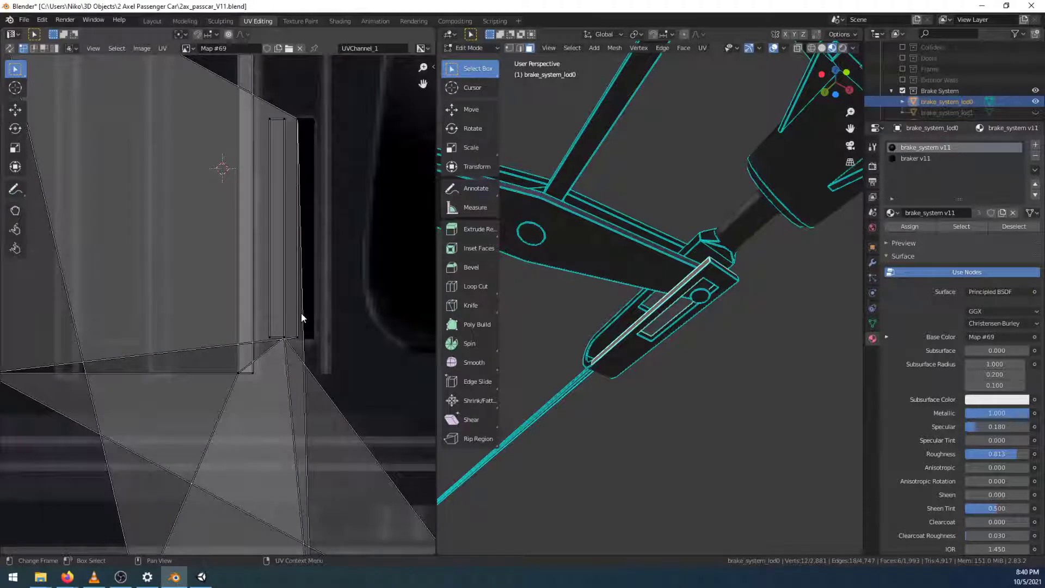
pyautogui.scroll(-2, 302, 317)
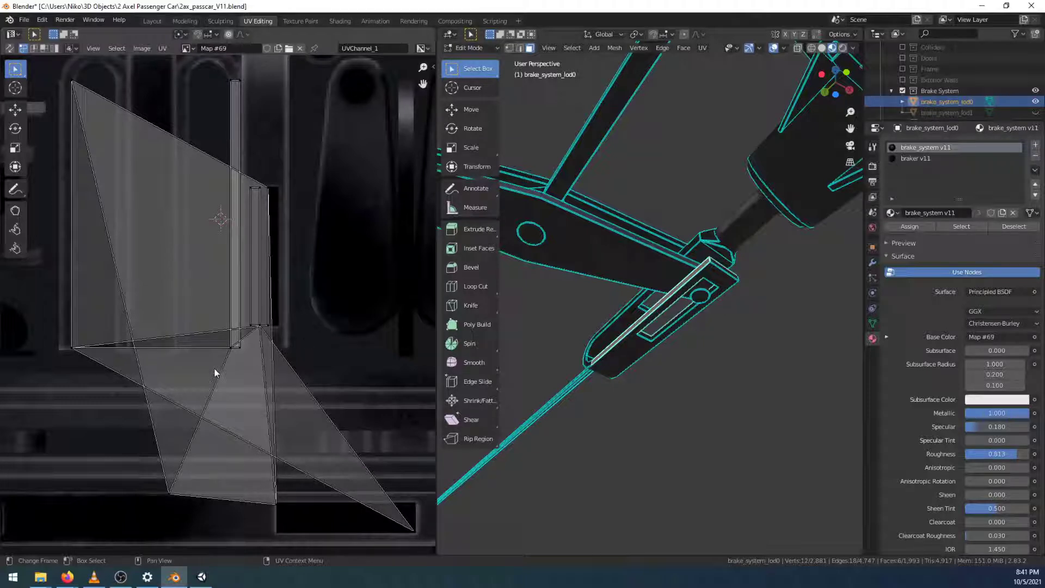
pyautogui.click(218, 344)
pyautogui.scroll(4, 217, 369)
pyautogui.scroll(-1, 627, 380)
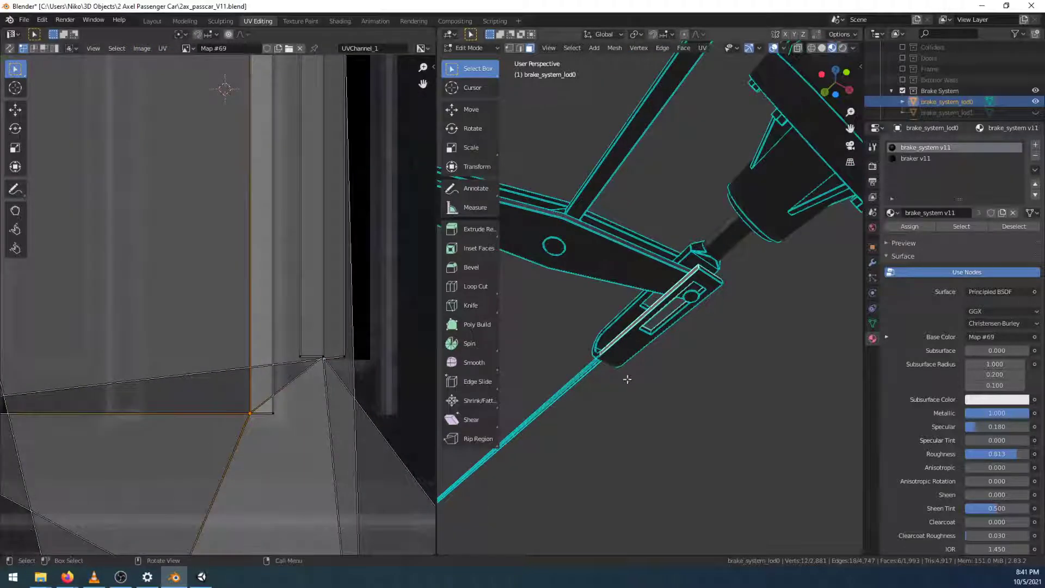
pyautogui.click(627, 381)
pyautogui.press('l')
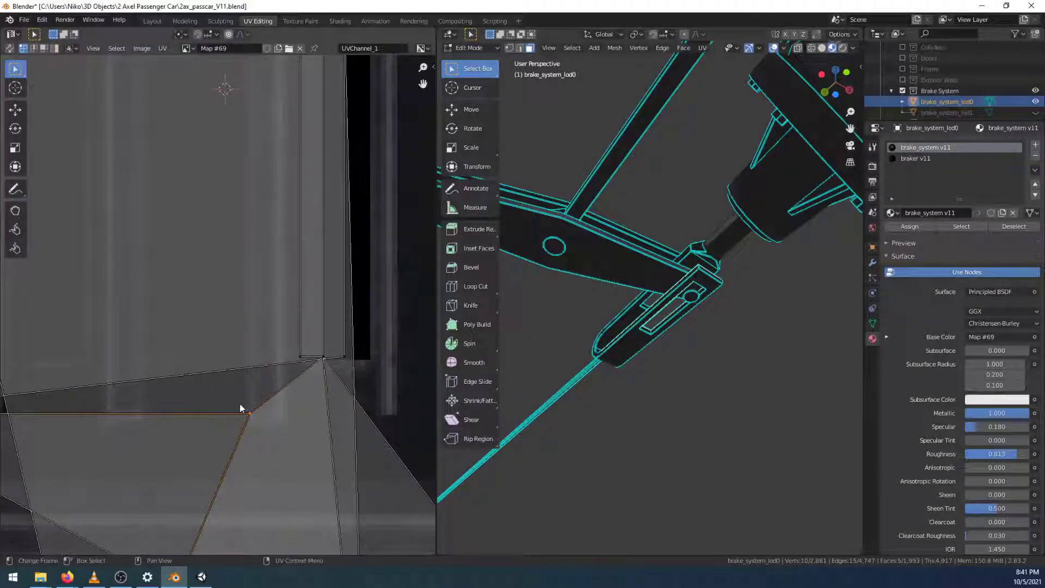
pyautogui.scroll(-4, 245, 400)
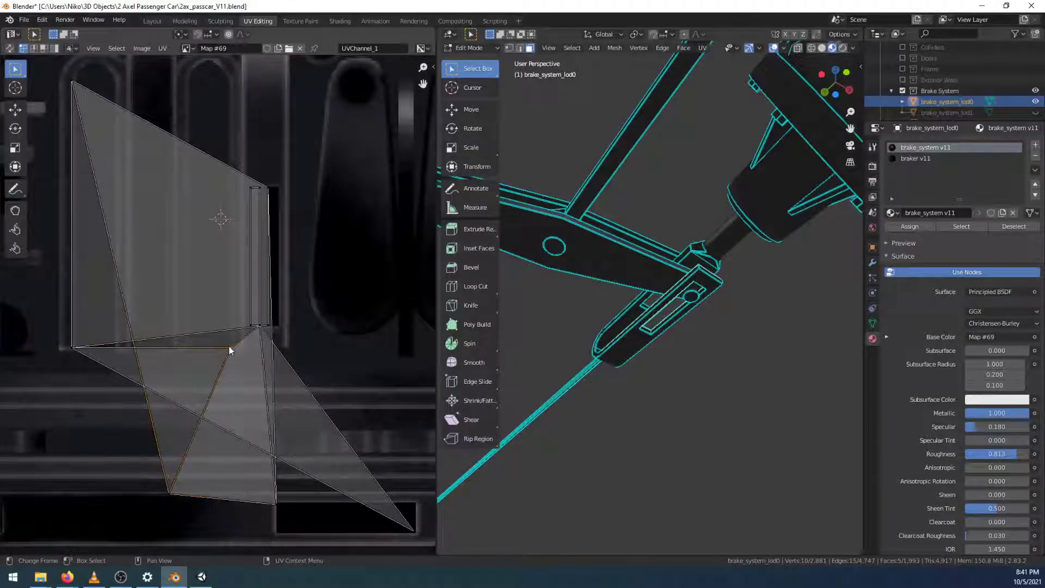
pyautogui.scroll(4, 234, 406)
pyautogui.press('g')
pyautogui.press('x')
pyautogui.click(346, 434)
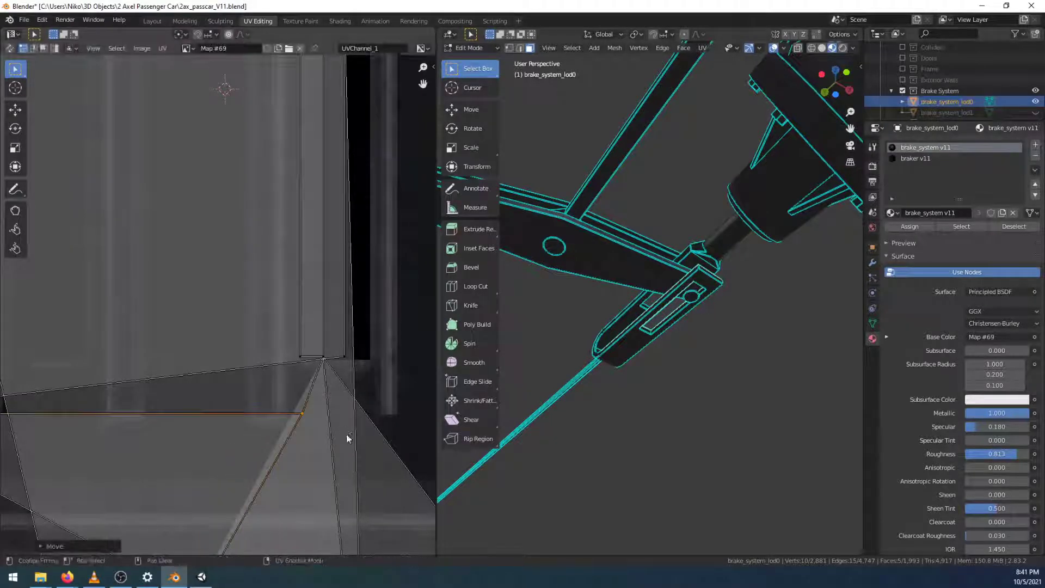
pyautogui.scroll(-2, 327, 469)
pyautogui.scroll(-2, 325, 465)
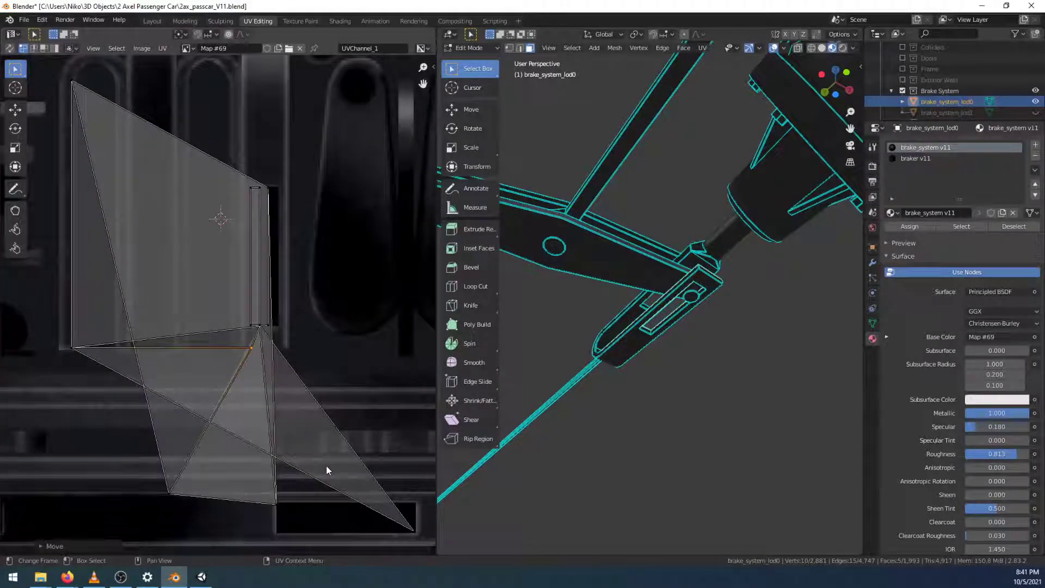
# Reselect the narrow outer side face and align the separated UV corner along X with the right edge of its strip
pyautogui.keyDown('shift'); pyautogui.click(621, 339); pyautogui.keyUp('shift')
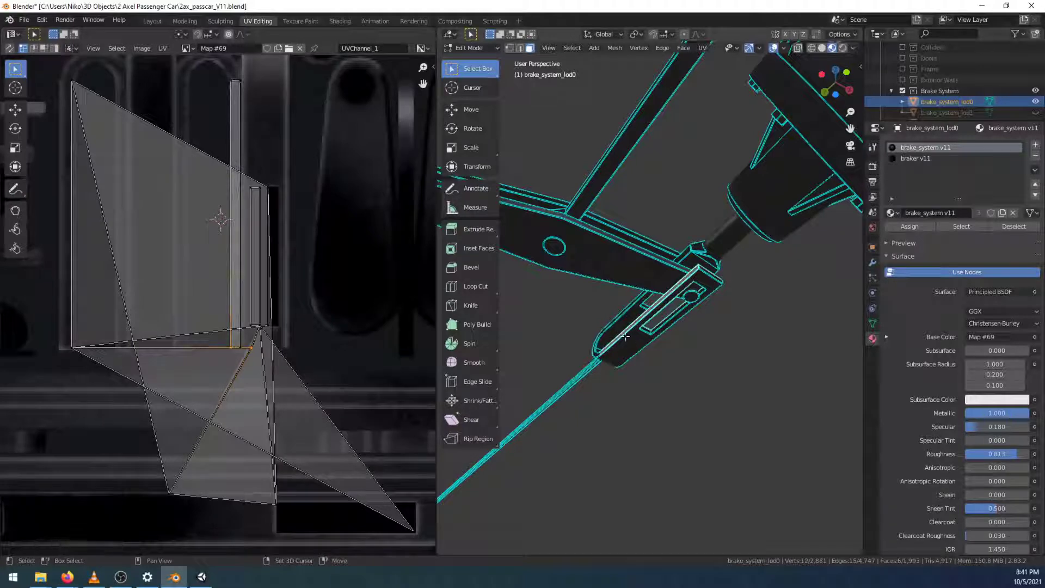
pyautogui.scroll(5, 263, 434)
pyautogui.scroll(-2, 258, 432)
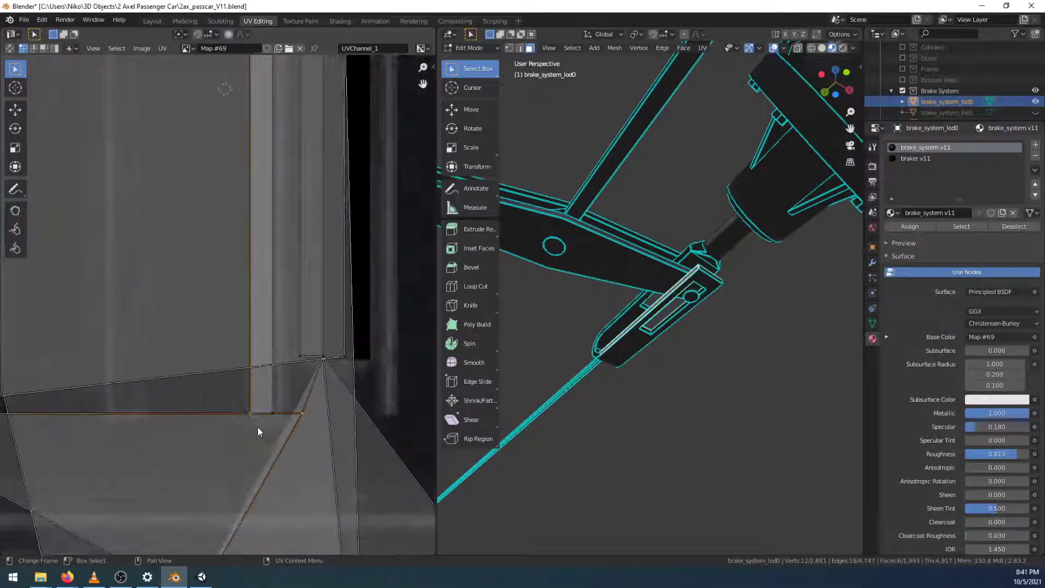
pyautogui.moveTo(395, 355); pyautogui.dragTo(211, 385, button='middle')
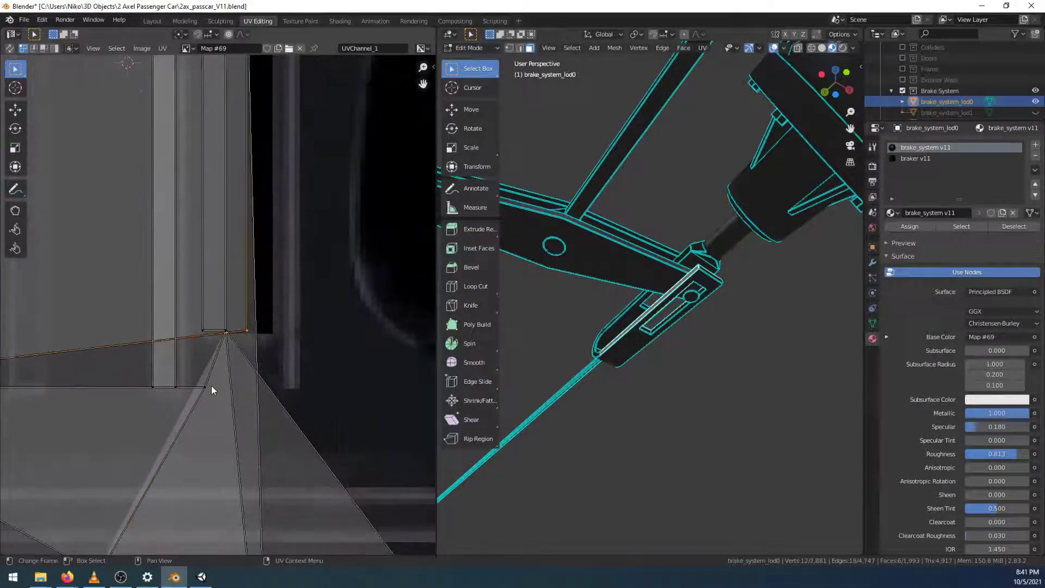
pyautogui.click(206, 386)
pyautogui.scroll(2, 206, 387)
pyautogui.scroll(3, 243, 427)
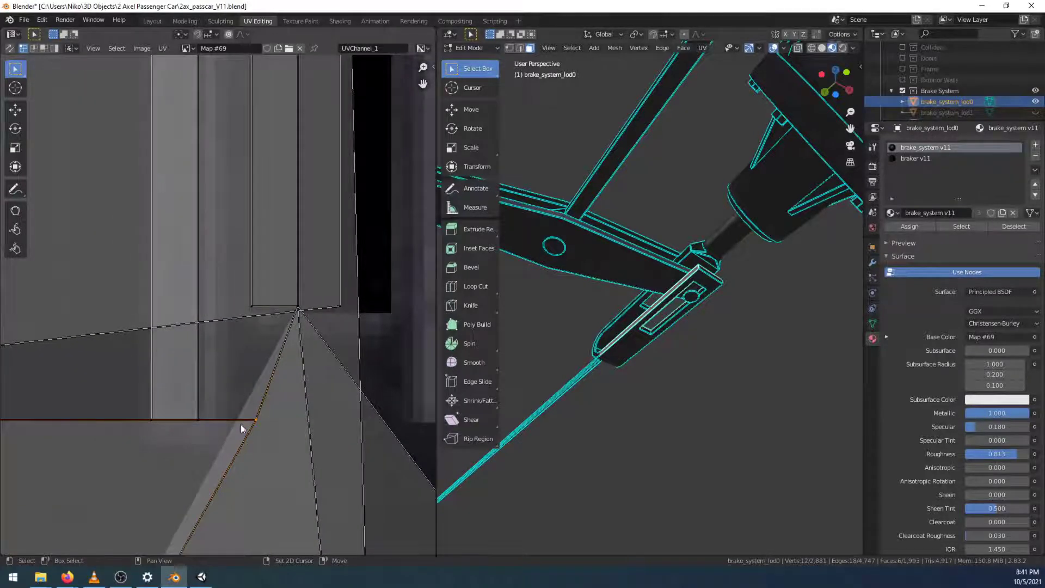
pyautogui.press('g')
pyautogui.press('x')
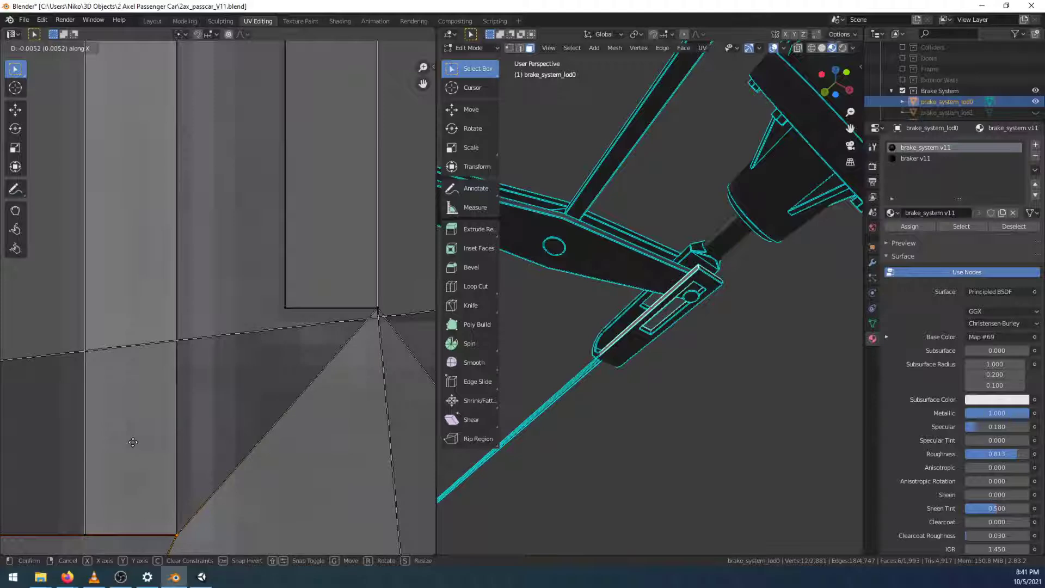
pyautogui.click(139, 456)
pyautogui.scroll(-6, 146, 463)
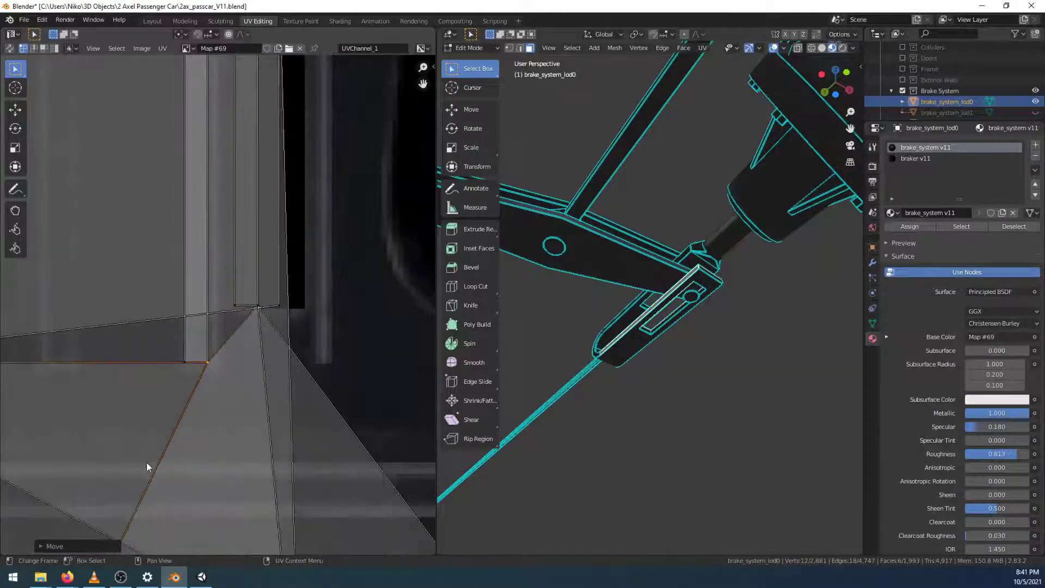
# Exclude the slot's side wall face from the selection and move the UV corners it shared leftward, clear of the slot strip
pyautogui.scroll(4, 148, 462)
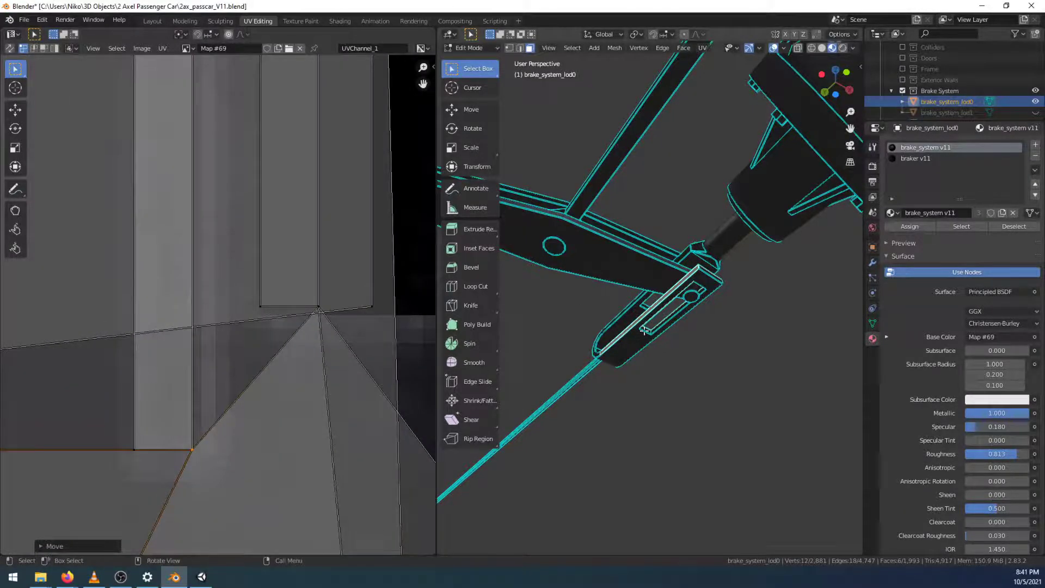
pyautogui.moveTo(719, 327); pyautogui.dragTo(685, 312, button='middle')
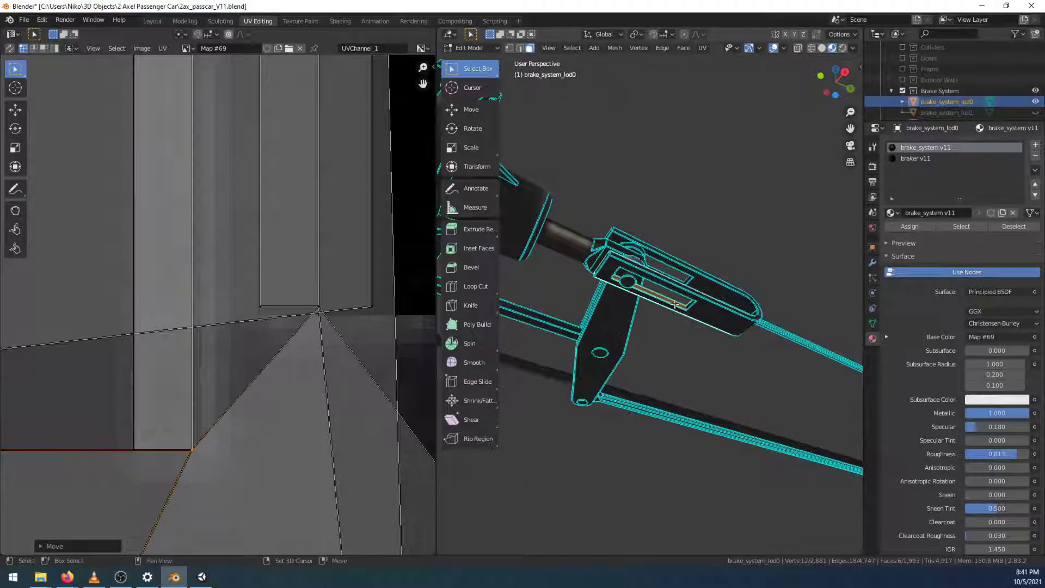
pyautogui.keyDown('shift'); pyautogui.click(674, 303); pyautogui.keyUp('shift')
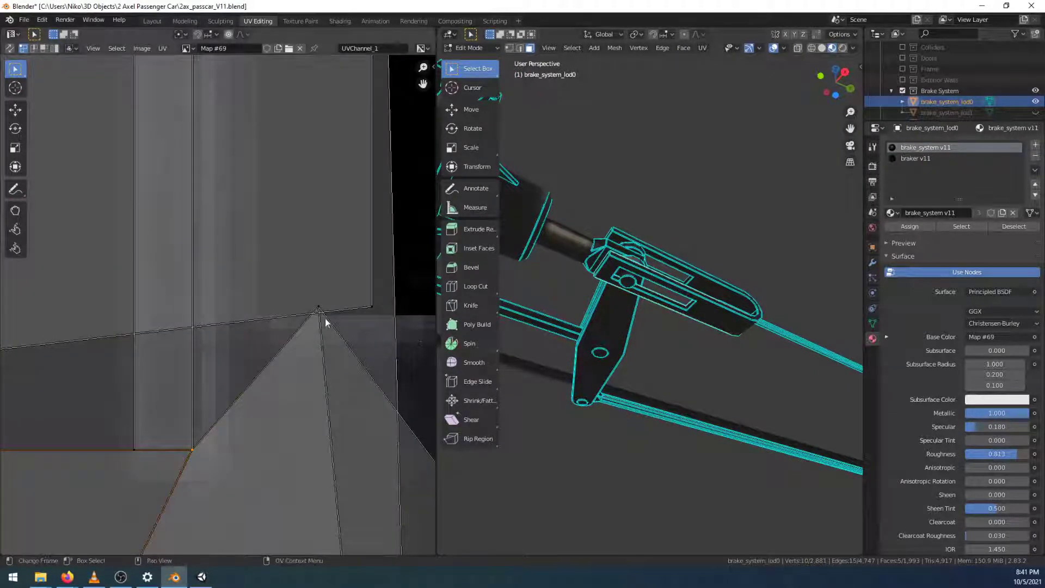
pyautogui.click(325, 319)
pyautogui.press('g')
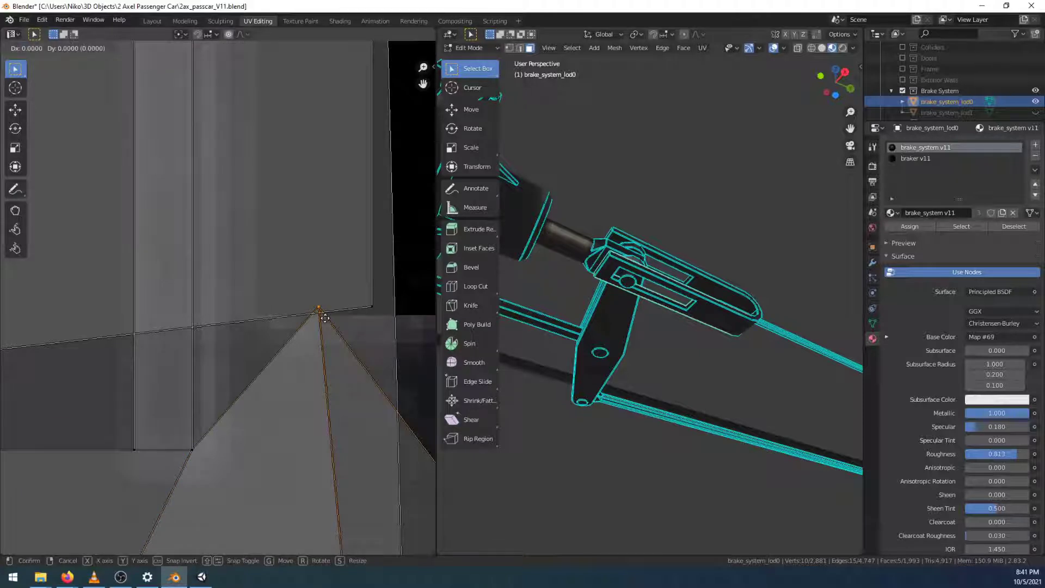
pyautogui.click(247, 318)
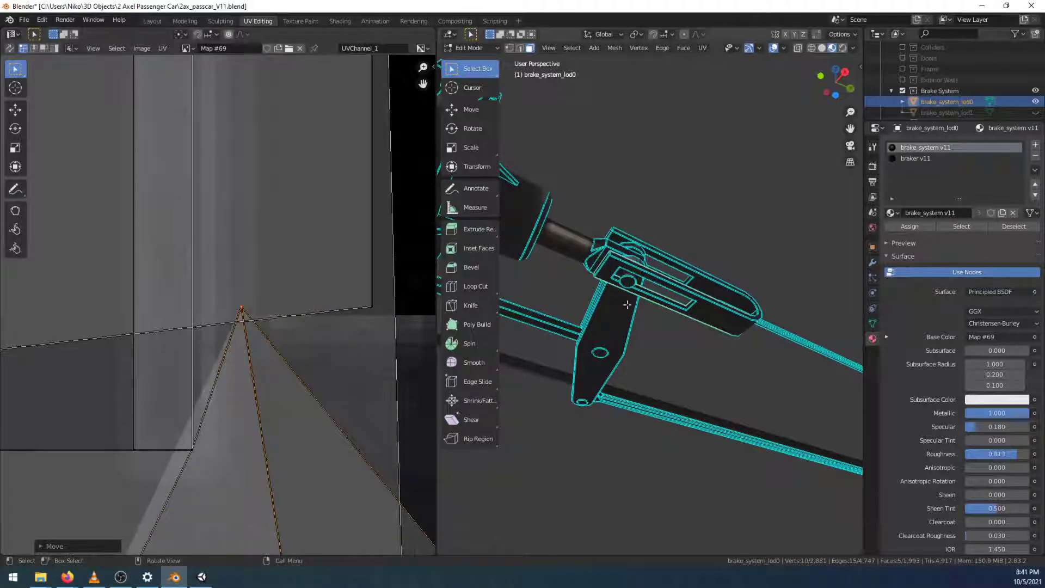
# Reselect the slot's side wall face and align the separated UV corners along X with the left edge of its strip
pyautogui.keyDown('shift'); pyautogui.click(662, 298); pyautogui.keyUp('shift')
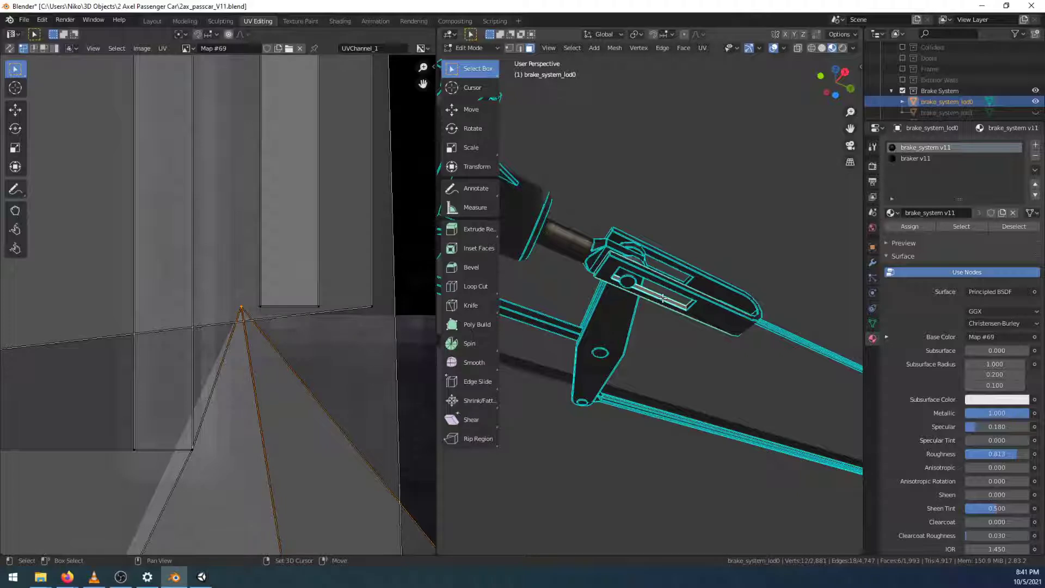
pyautogui.press('g')
pyautogui.press('x')
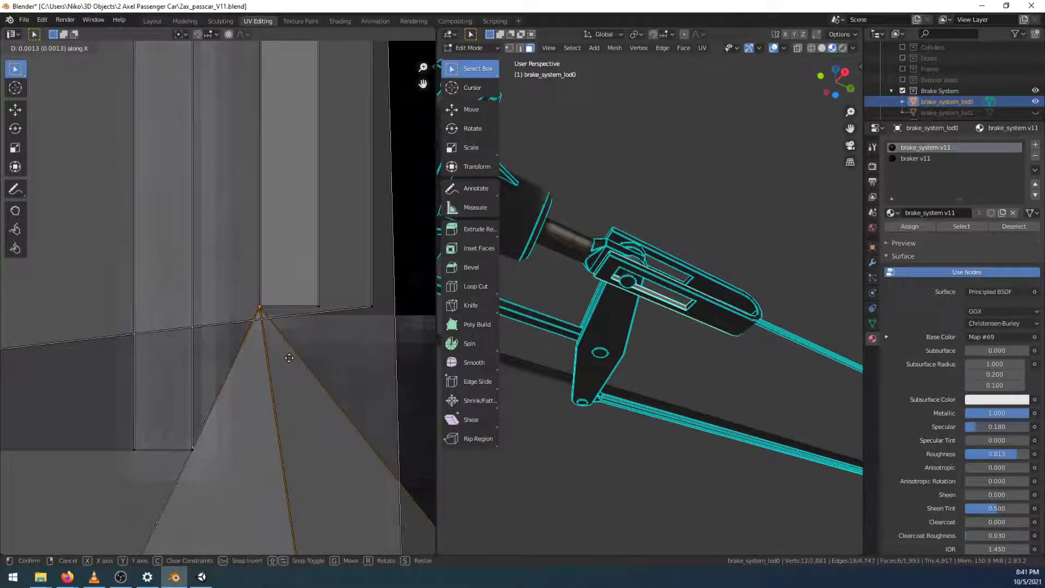
pyautogui.click(286, 365)
pyautogui.scroll(-6, 278, 394)
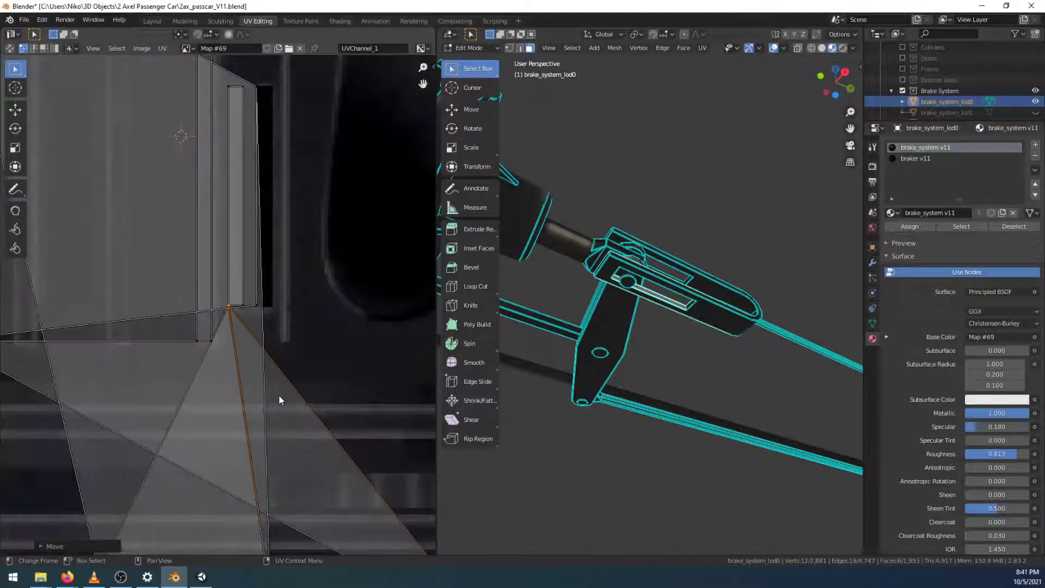
pyautogui.scroll(2, 279, 392)
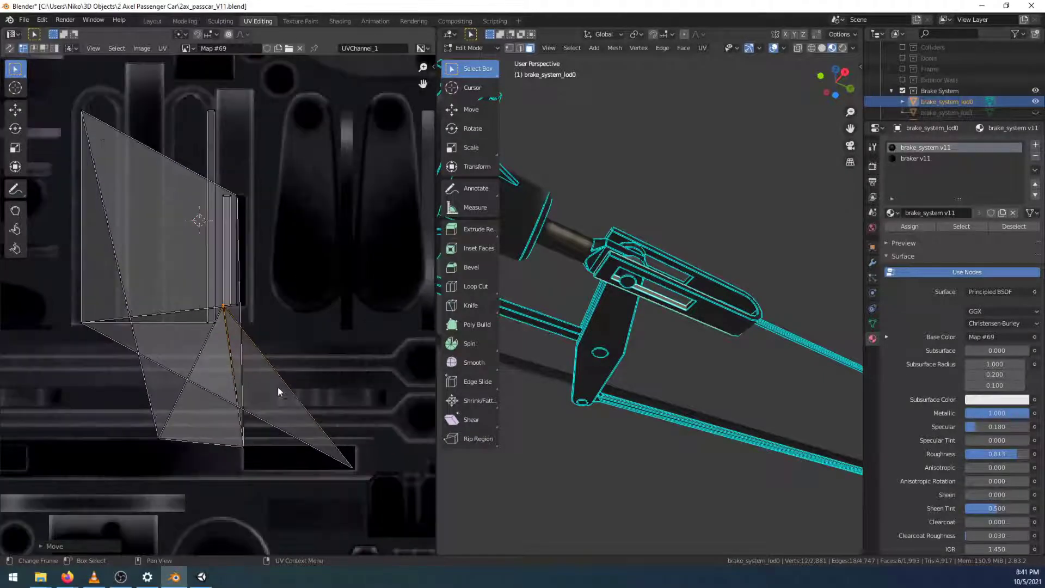
# Move the UV vertex at the lower tip below the slot strip up to just above the strip's upper left corner
pyautogui.click(247, 448)
pyautogui.moveTo(253, 328); pyautogui.dragTo(283, 367, button='middle')
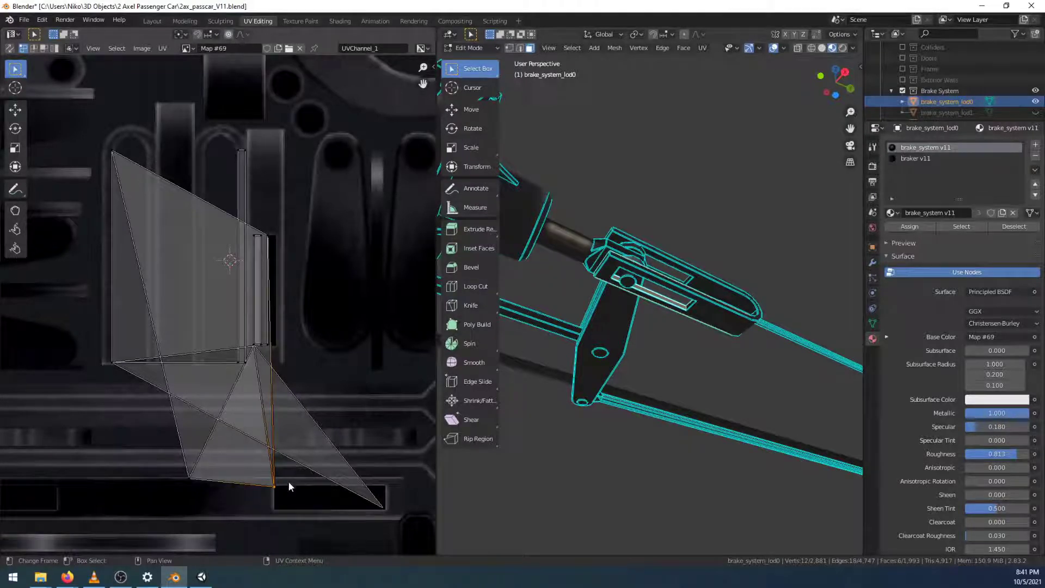
pyautogui.press('g')
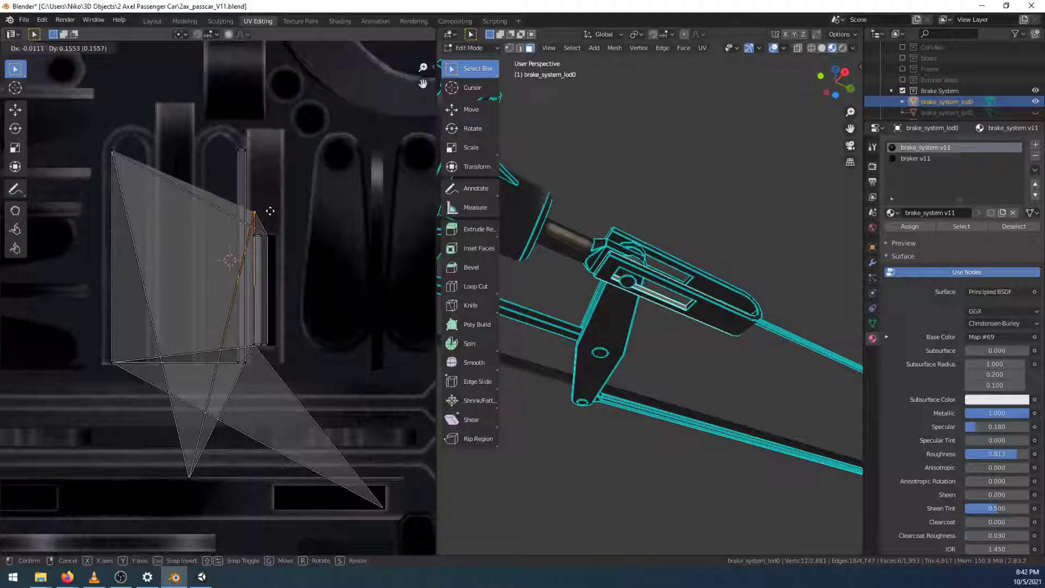
pyautogui.click(270, 215)
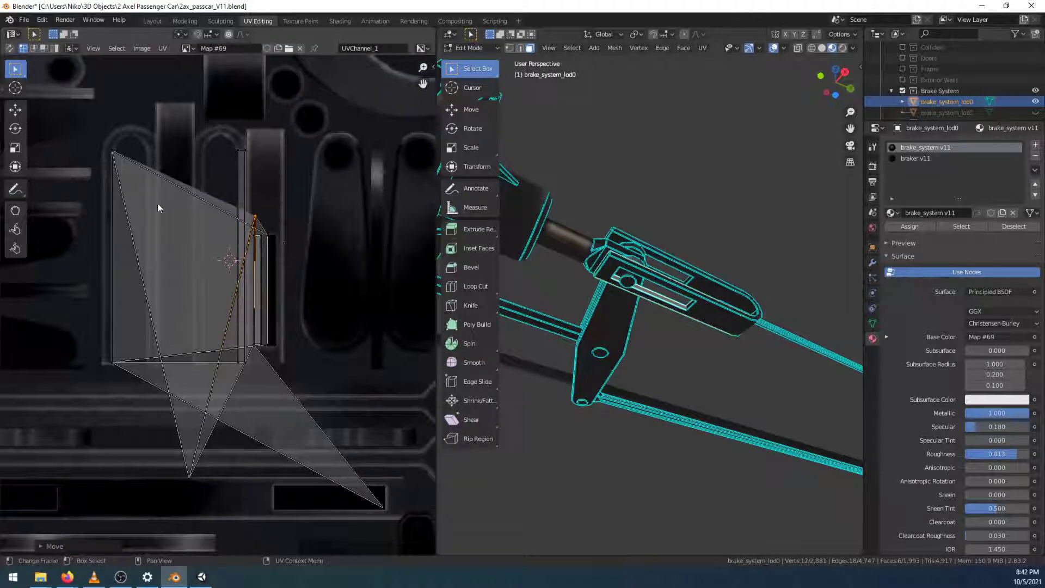
# Move the lower-left UV vertex beside the top of the long side strip, and the upper-left one onto the bar texture's upper right edge
pyautogui.click(189, 477)
pyautogui.press('g')
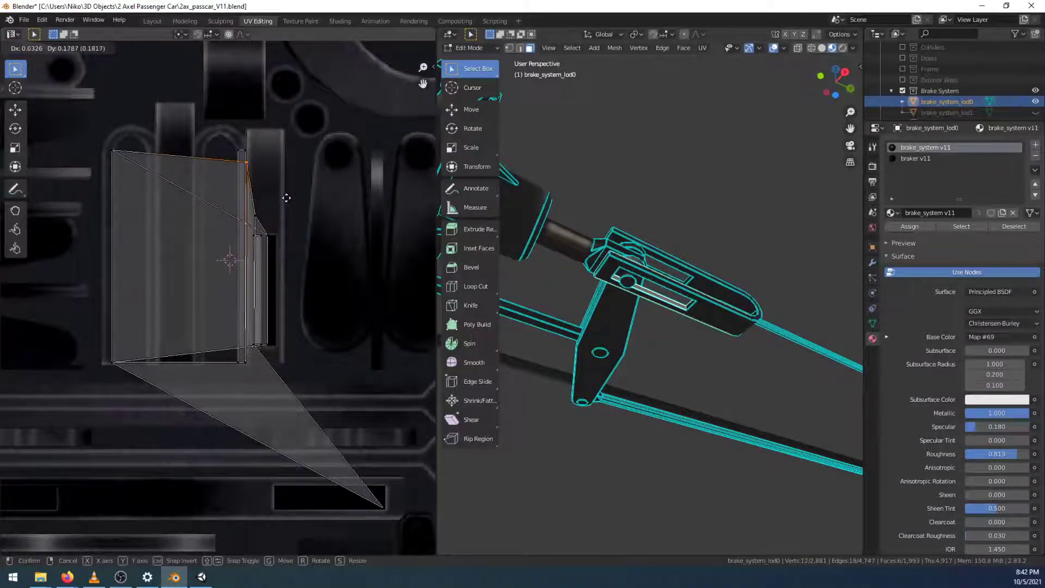
pyautogui.click(287, 198)
pyautogui.click(113, 152)
pyautogui.press('g')
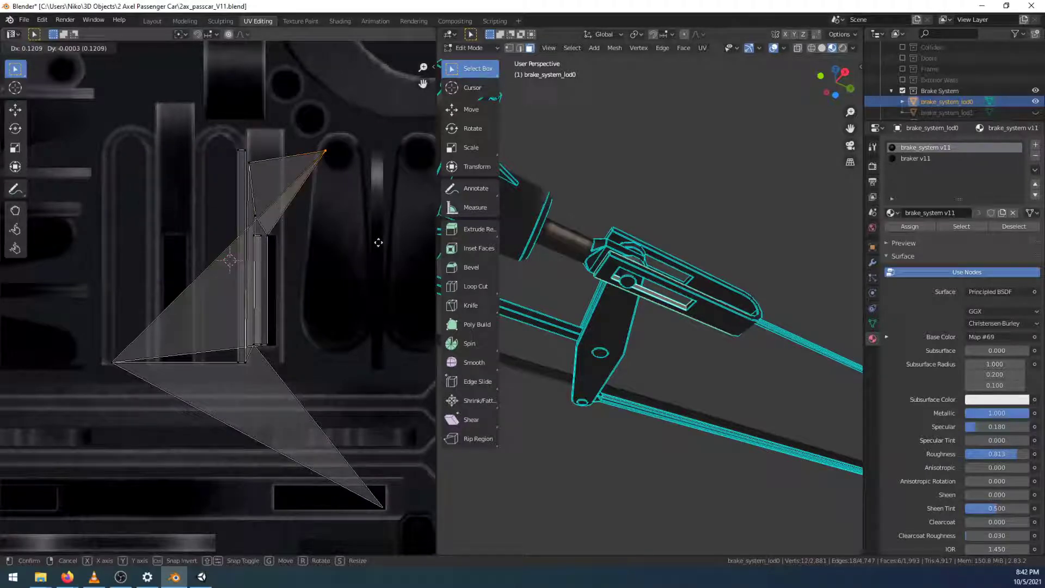
pyautogui.click(333, 254)
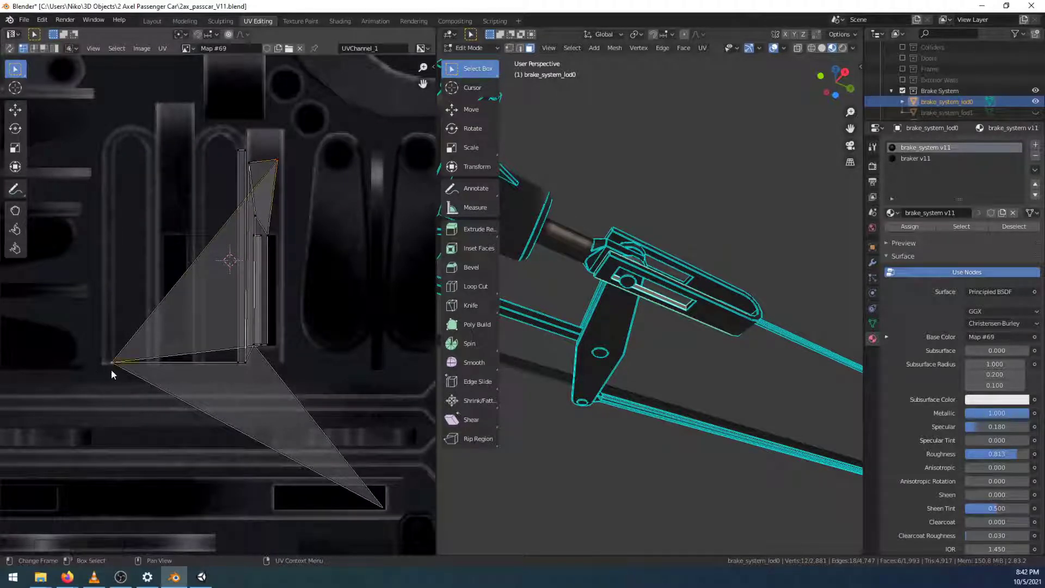
# Move the far-left UV vertex to the bar texture's lower right corner, and the far lower-right one to just below the slot strip
pyautogui.click(112, 363)
pyautogui.press('g')
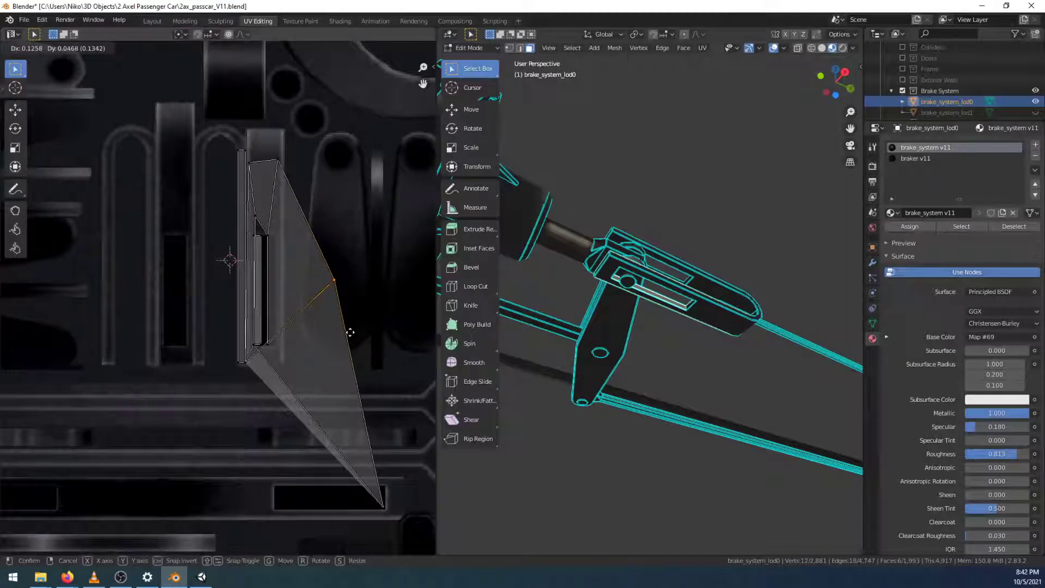
pyautogui.click(299, 416)
pyautogui.click(373, 509)
pyautogui.press('g')
pyautogui.click(264, 360)
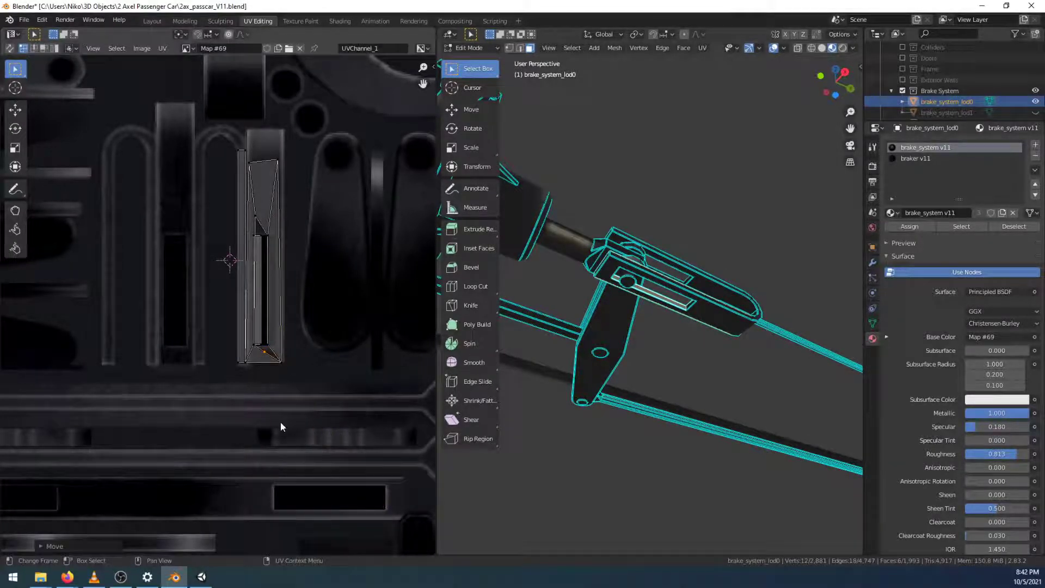
# Select the two UV vertices along the slot's right side and shift them outward along X to widen the slot opening
pyautogui.scroll(3, 277, 424)
pyautogui.scroll(2, 239, 440)
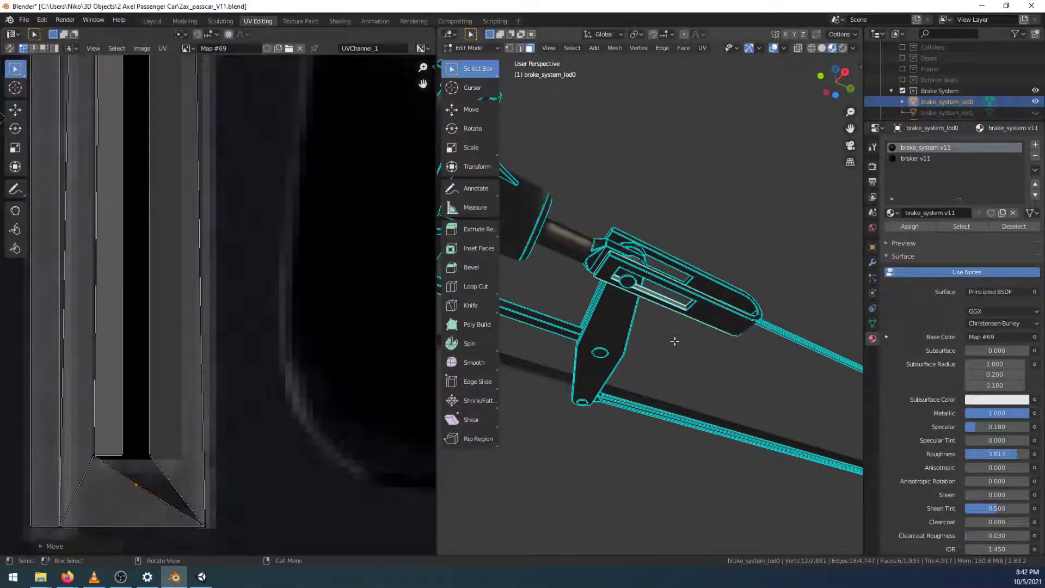
pyautogui.moveTo(673, 335); pyautogui.dragTo(807, 343, button='middle')
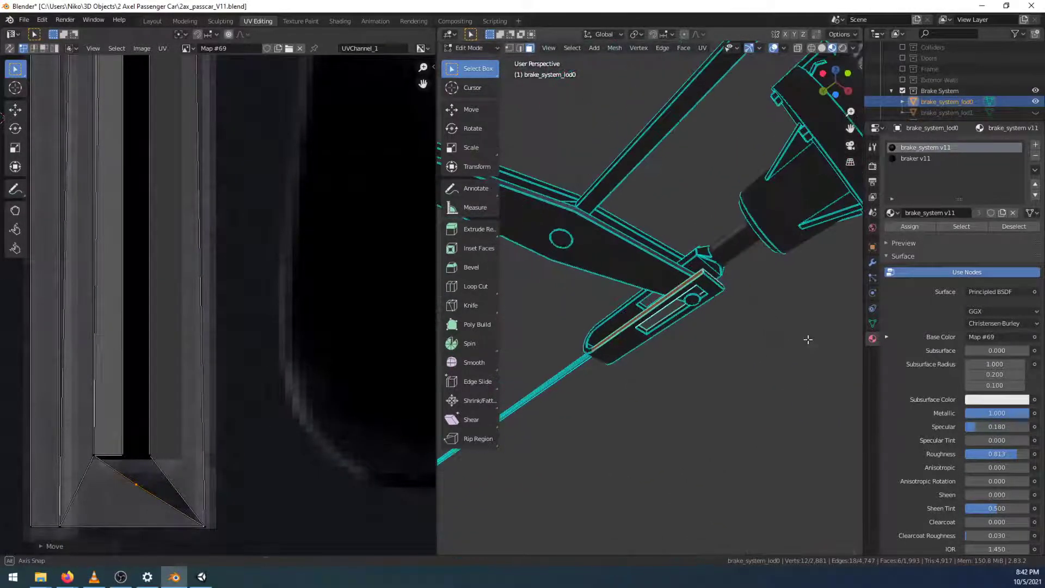
pyautogui.keyDown('shift'); pyautogui.click(152, 452); pyautogui.keyUp('shift')
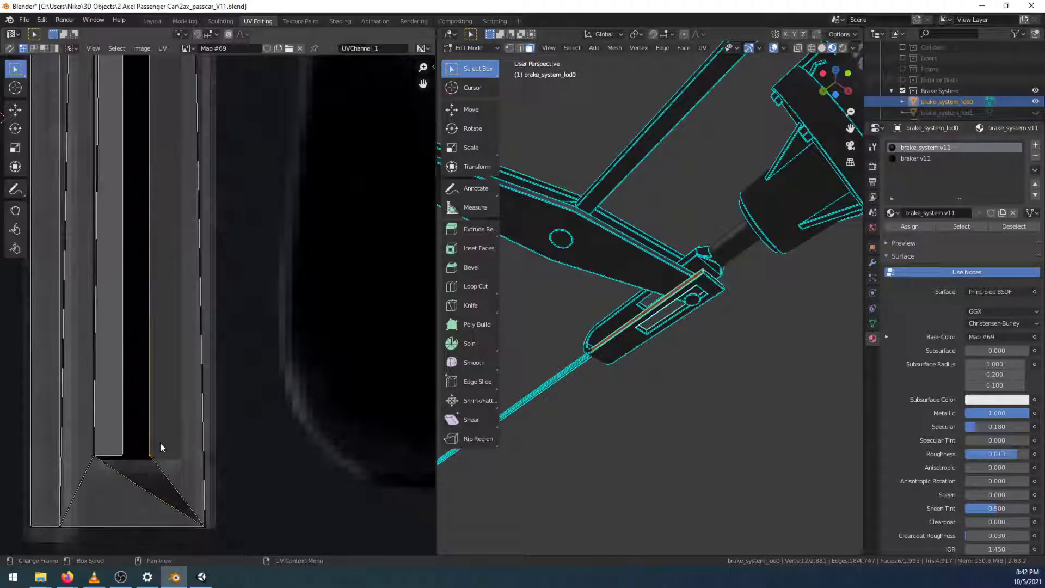
pyautogui.moveTo(161, 223); pyautogui.dragTo(155, 512, button='middle')
pyautogui.keyDown('shift'); pyautogui.moveTo(136, 203); pyautogui.dragTo(151, 188); pyautogui.keyUp('shift')
pyautogui.press('g')
pyautogui.press('x')
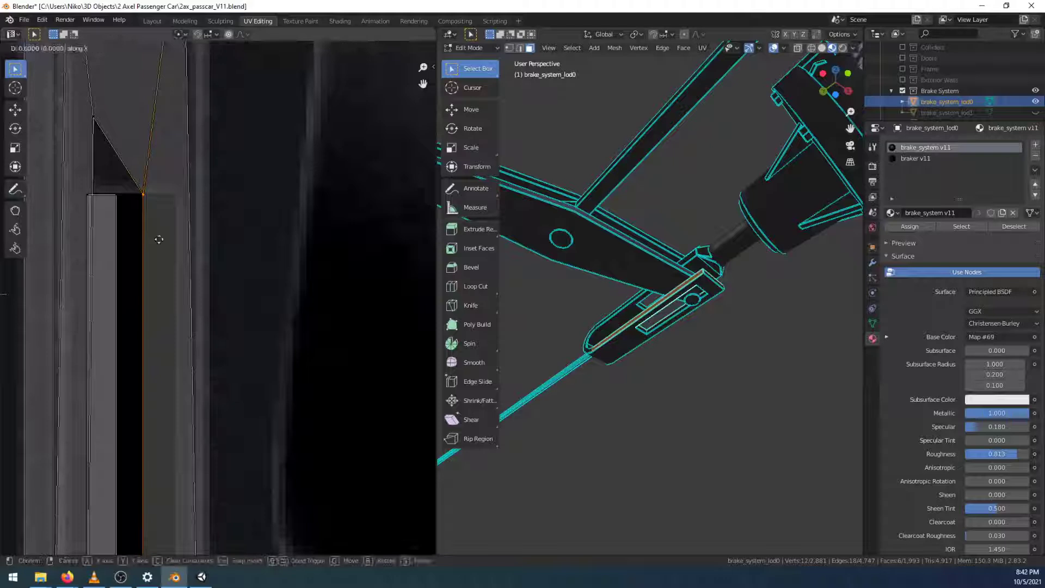
pyautogui.click(176, 240)
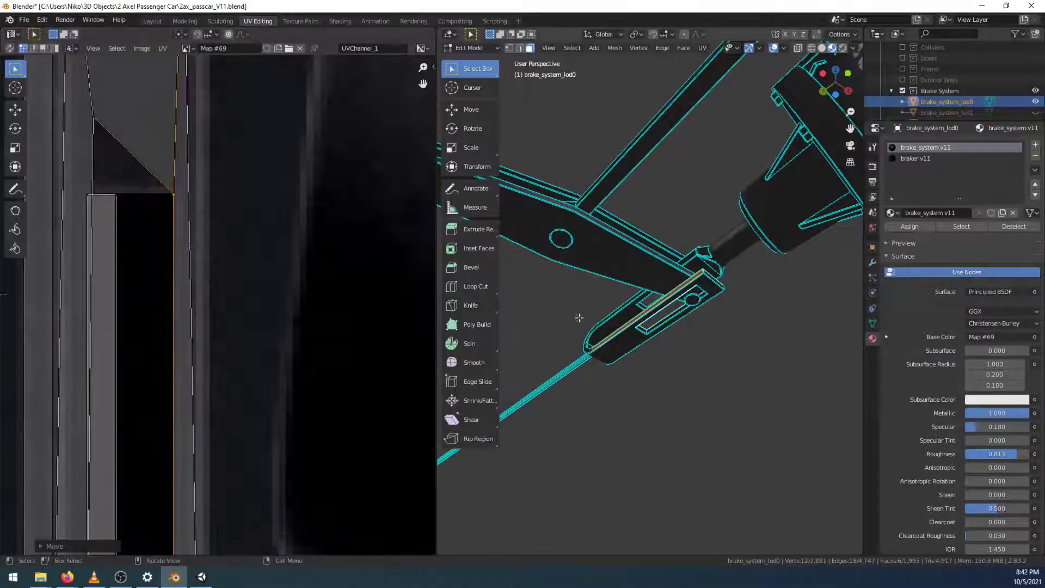
# Add the slot's opposite side wall face to the selection and align the slot's right UV vertices along X with its strip's outer edge
pyautogui.keyDown('shift'); pyautogui.click(662, 323); pyautogui.keyUp('shift')
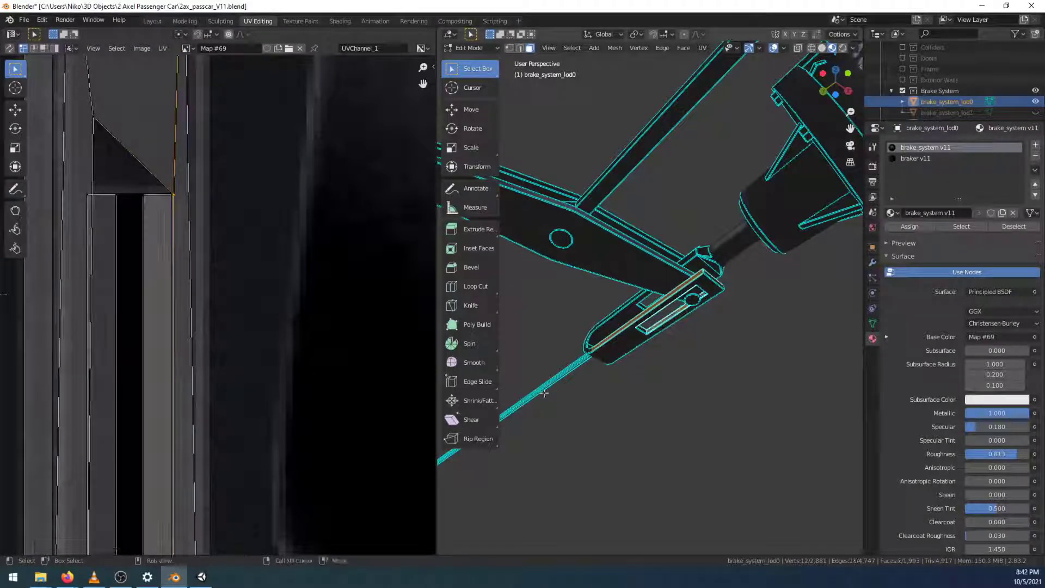
pyautogui.moveTo(182, 459); pyautogui.dragTo(246, 339, button='middle')
pyautogui.press('g')
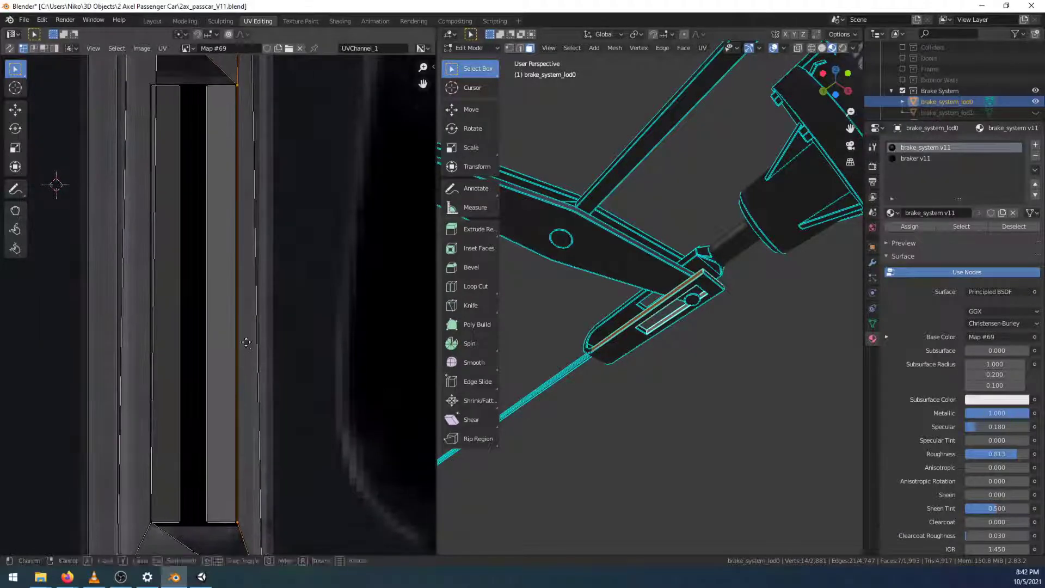
pyautogui.press('x')
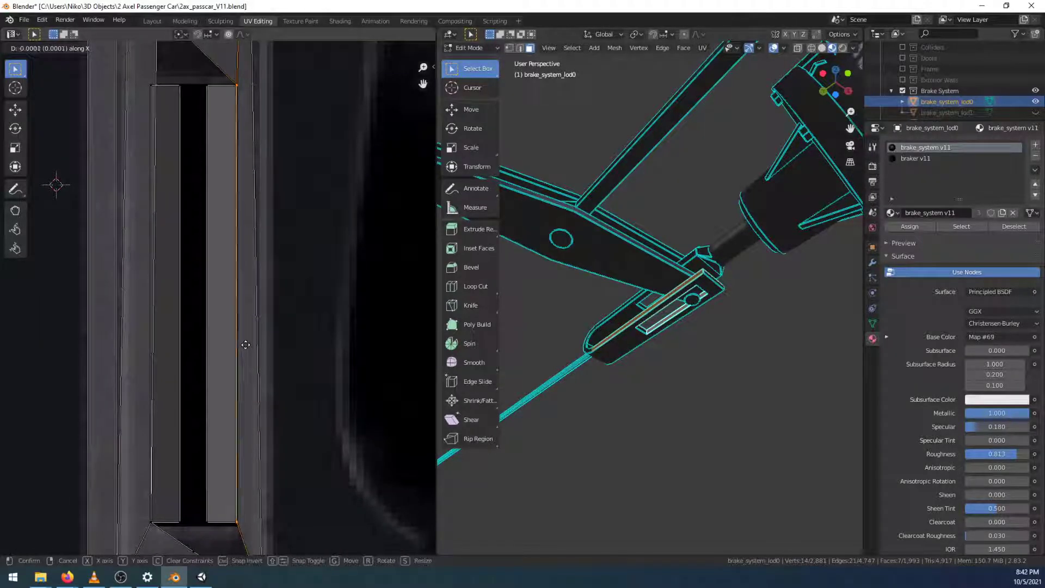
pyautogui.click(246, 349)
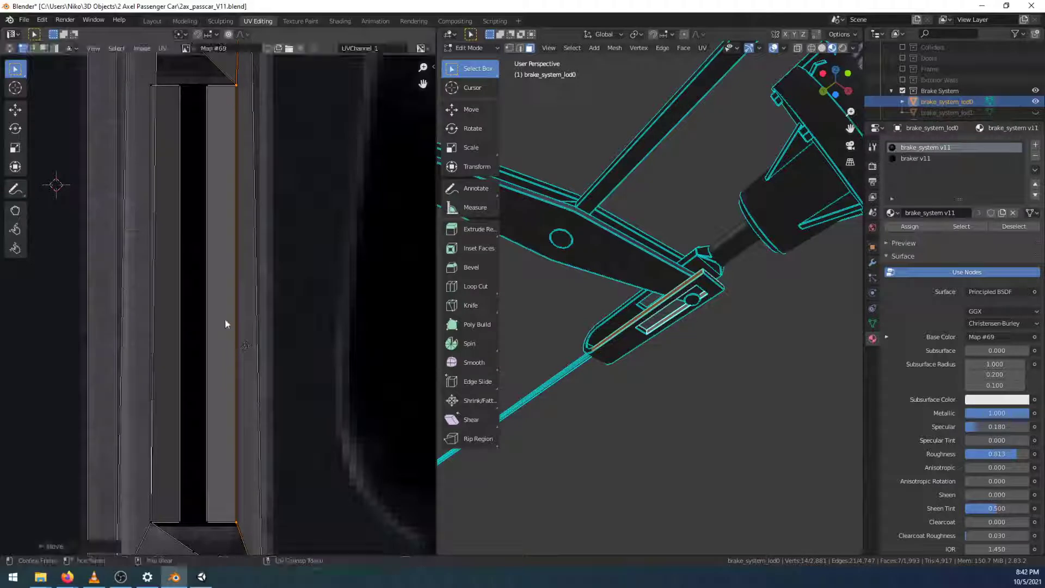
# Move the UV vertex above the slot onto the upper left corner of the left slot wall strip
pyautogui.scroll(5, 228, 310)
pyautogui.scroll(1, 233, 186)
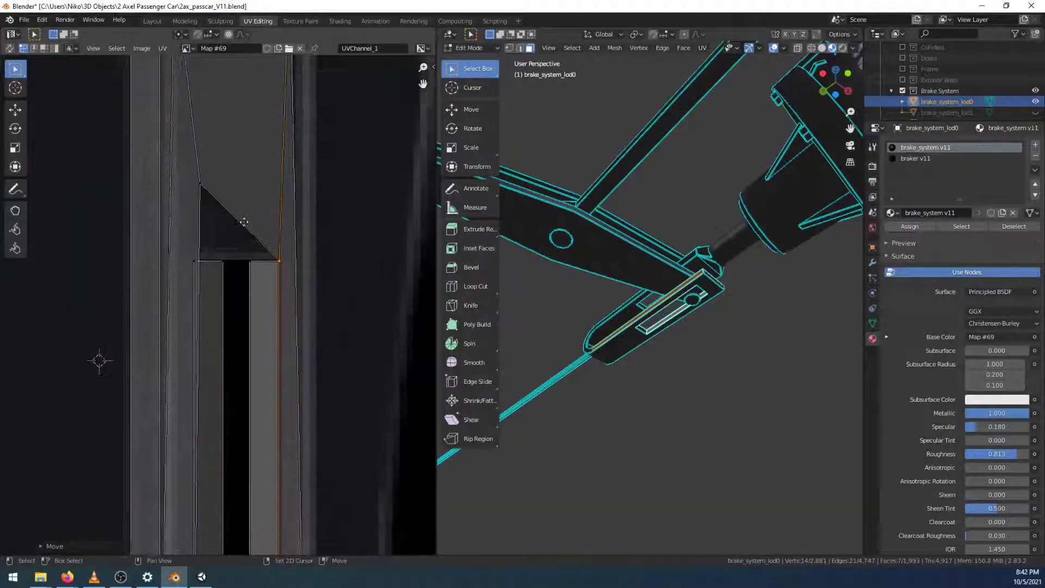
pyautogui.moveTo(243, 222); pyautogui.dragTo(297, 280, button='middle')
pyautogui.scroll(3, 277, 233)
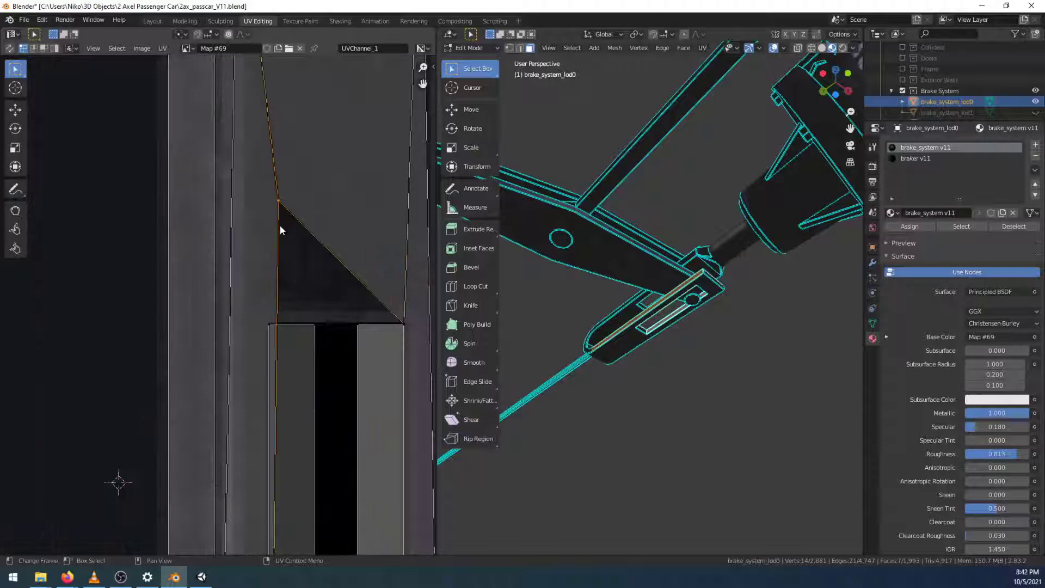
pyautogui.press('g')
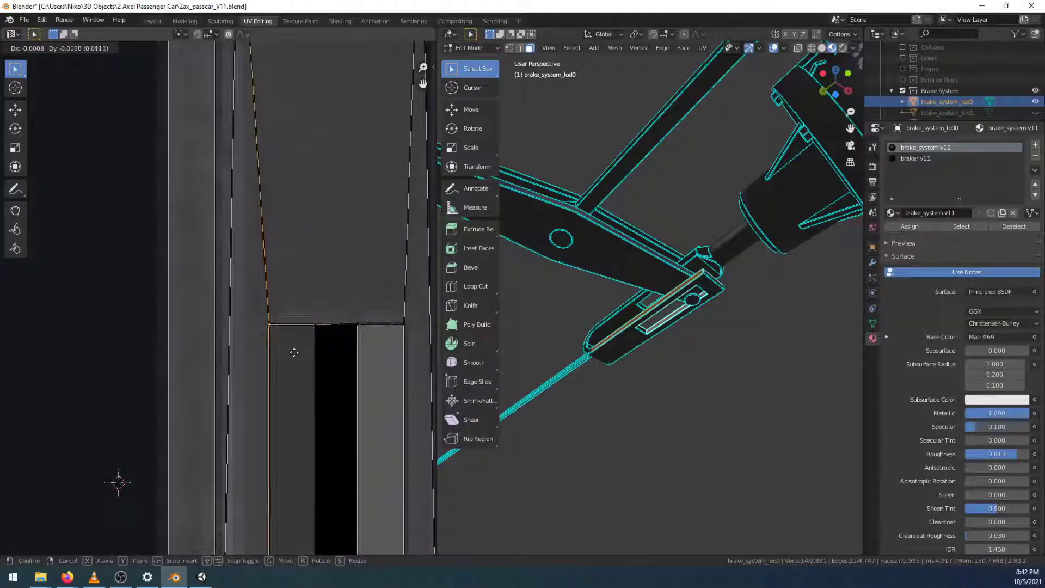
pyautogui.click(293, 351)
# Move the fork face's upper-left UV vertex onto the upper right corner of the long side strip
pyautogui.scroll(-3, 285, 306)
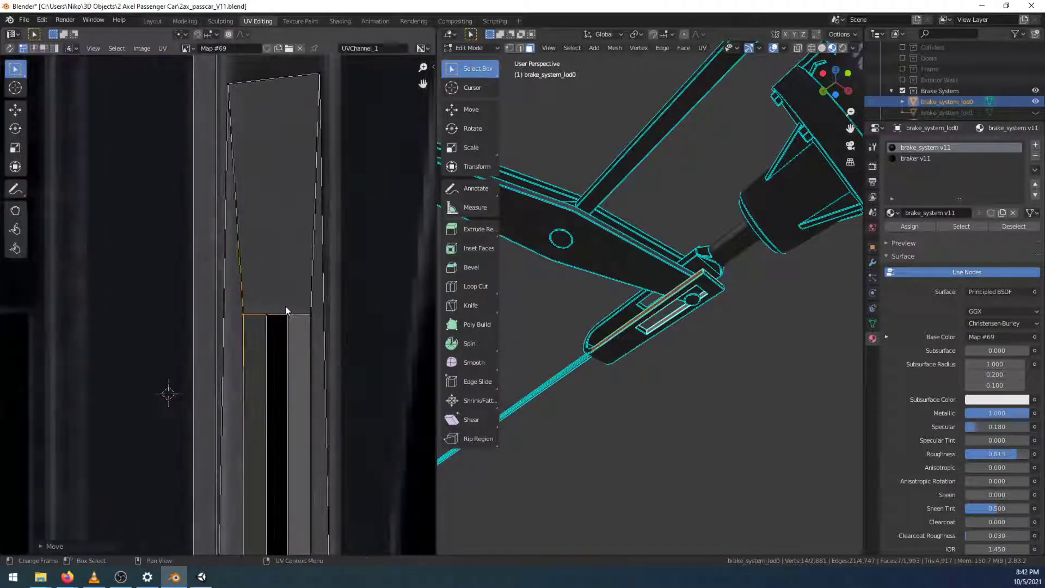
pyautogui.scroll(8, 292, 404)
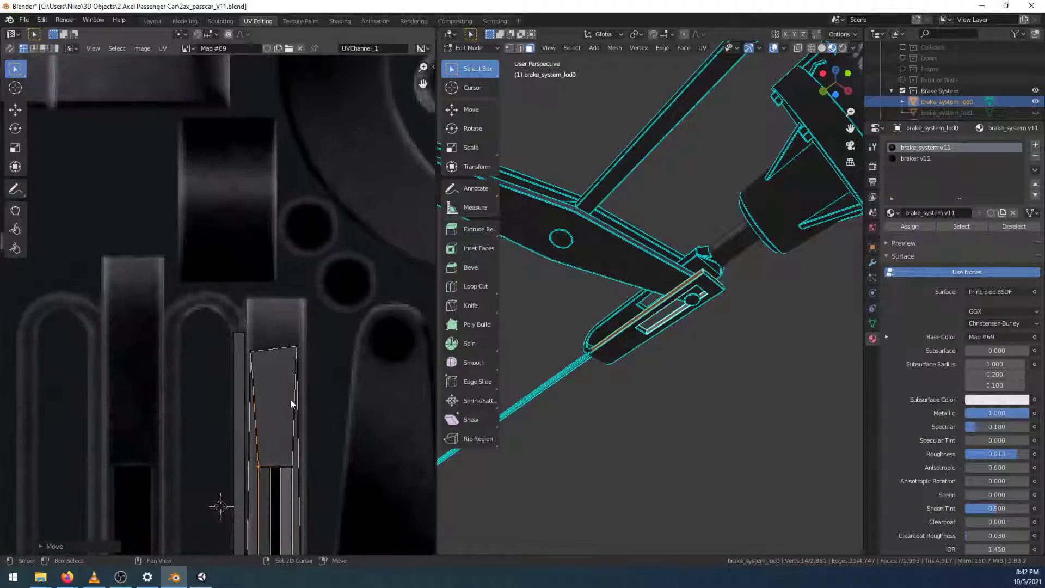
pyautogui.moveTo(235, 322); pyautogui.dragTo(175, 294, button='middle')
pyautogui.click(216, 387)
pyautogui.press('g')
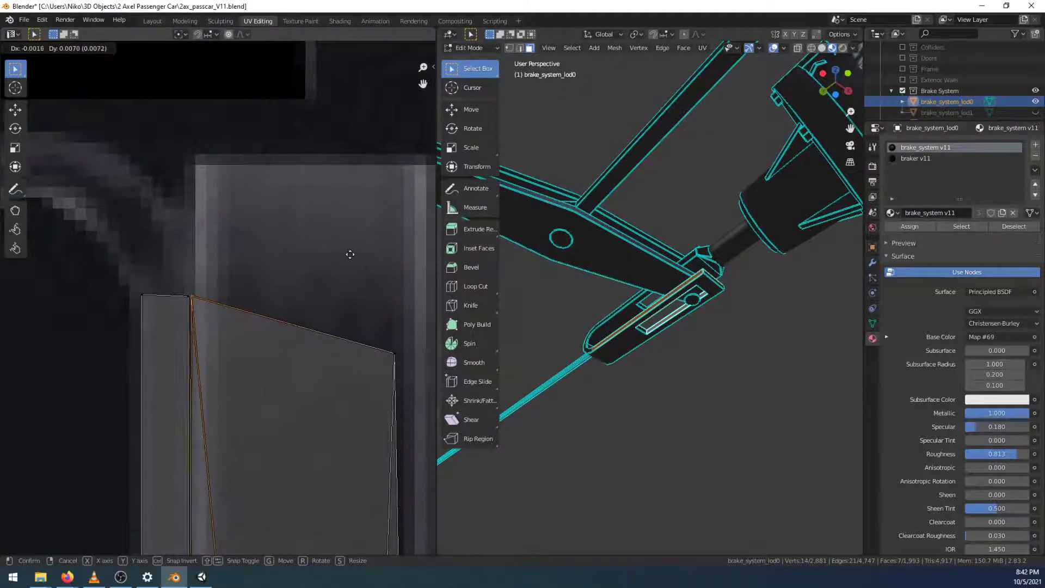
pyautogui.click(347, 254)
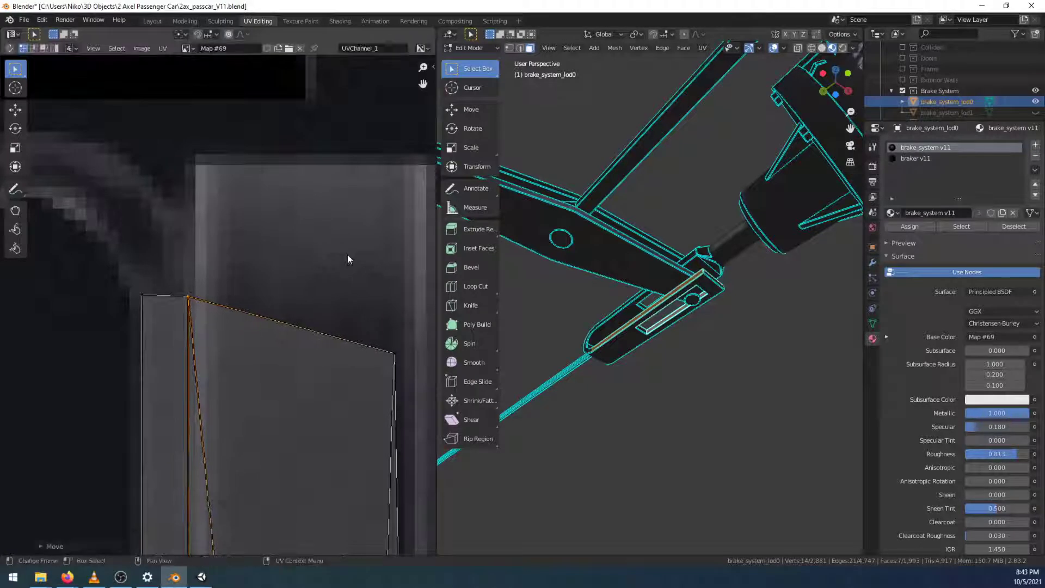
# Move the stray UV vertex below the slot onto the right slot wall strip's lower edge, closing the dark gap
pyautogui.scroll(-5, 321, 350)
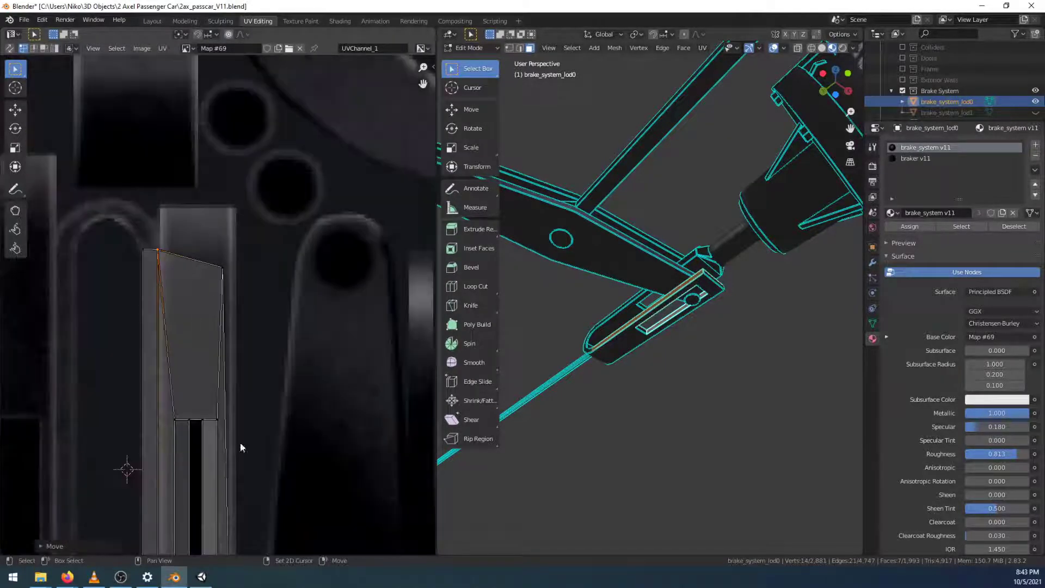
pyautogui.moveTo(257, 490); pyautogui.dragTo(267, 256, button='middle')
pyautogui.scroll(5, 275, 353)
pyautogui.moveTo(293, 506); pyautogui.dragTo(274, 272, button='middle')
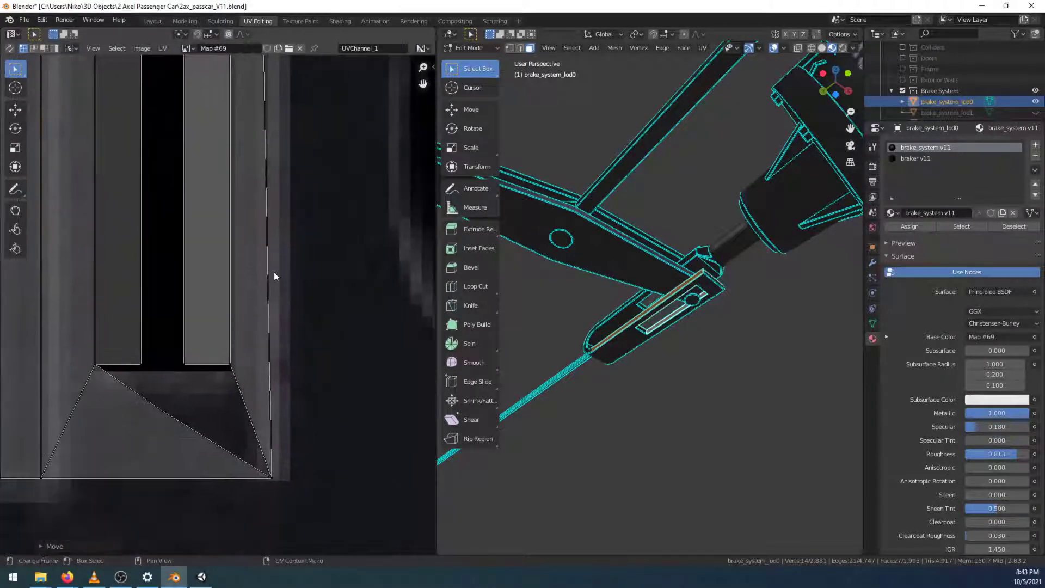
pyautogui.press('g')
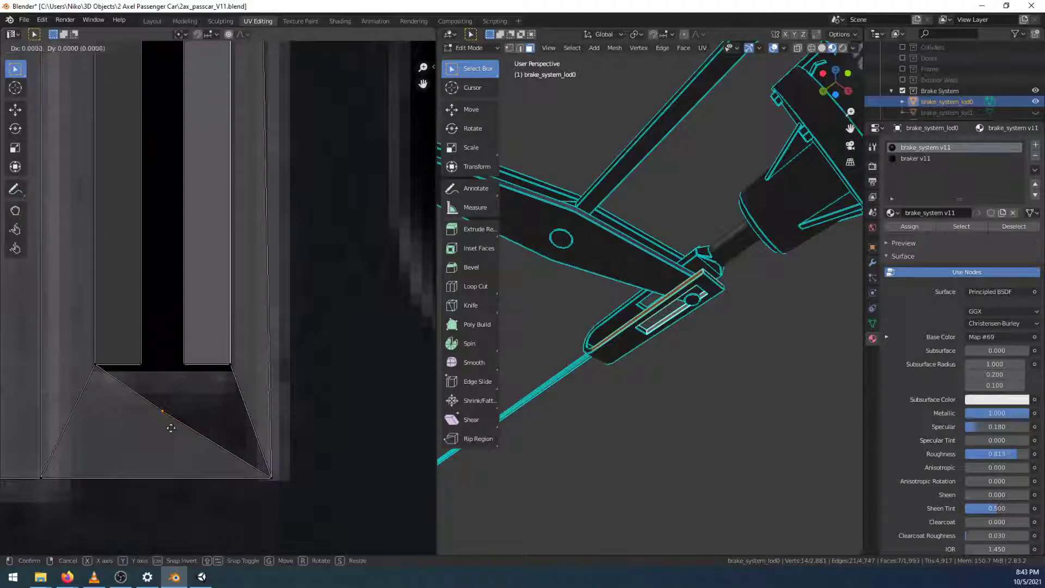
pyautogui.click(239, 381)
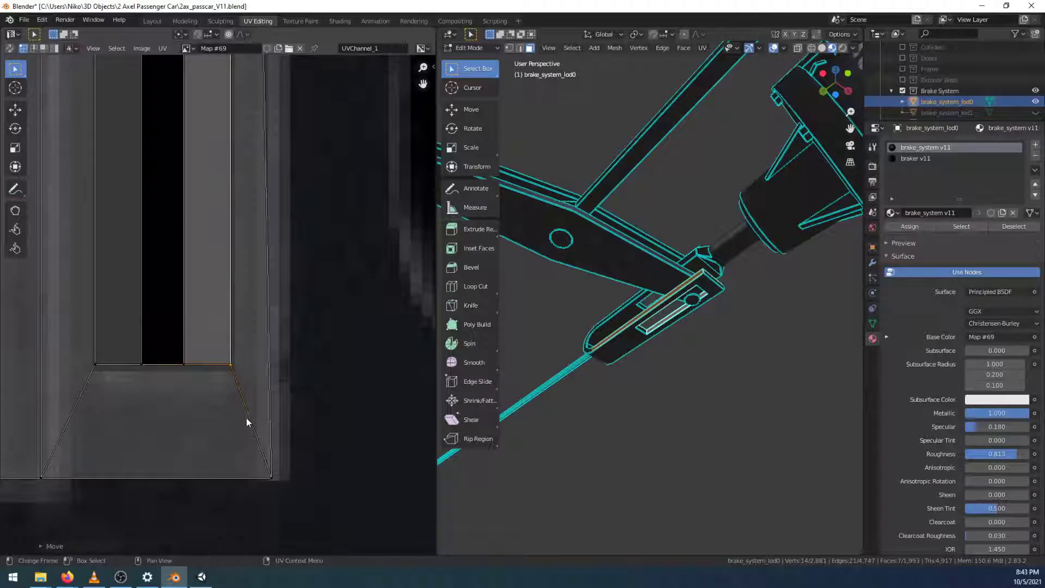
# Add the fork's end face to the selection and move the lower-right UV vertex along X onto that face's outer corner
pyautogui.keyDown('shift'); pyautogui.click(713, 284); pyautogui.keyUp('shift')
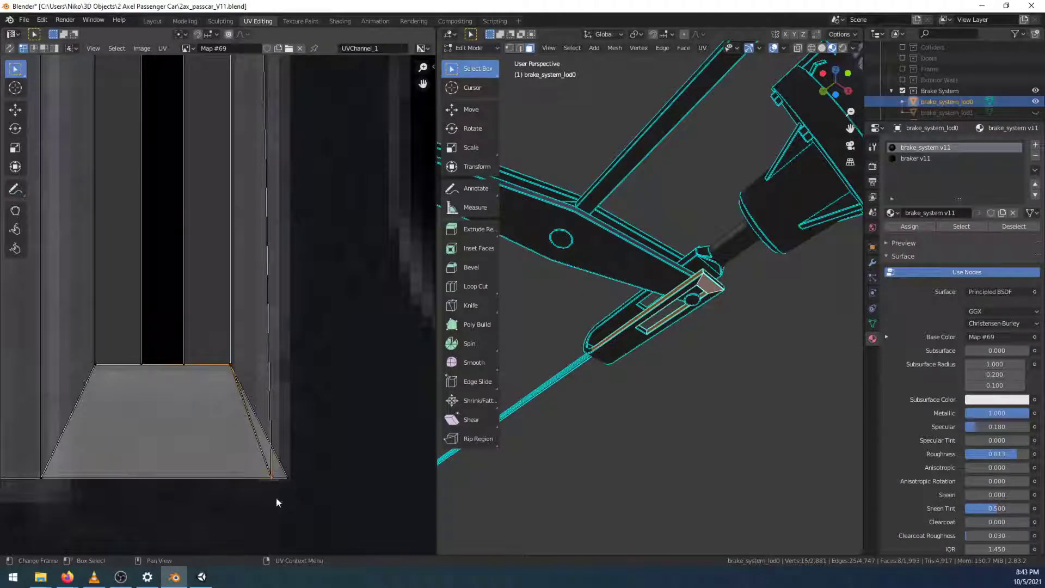
pyautogui.press('g')
pyautogui.press('x')
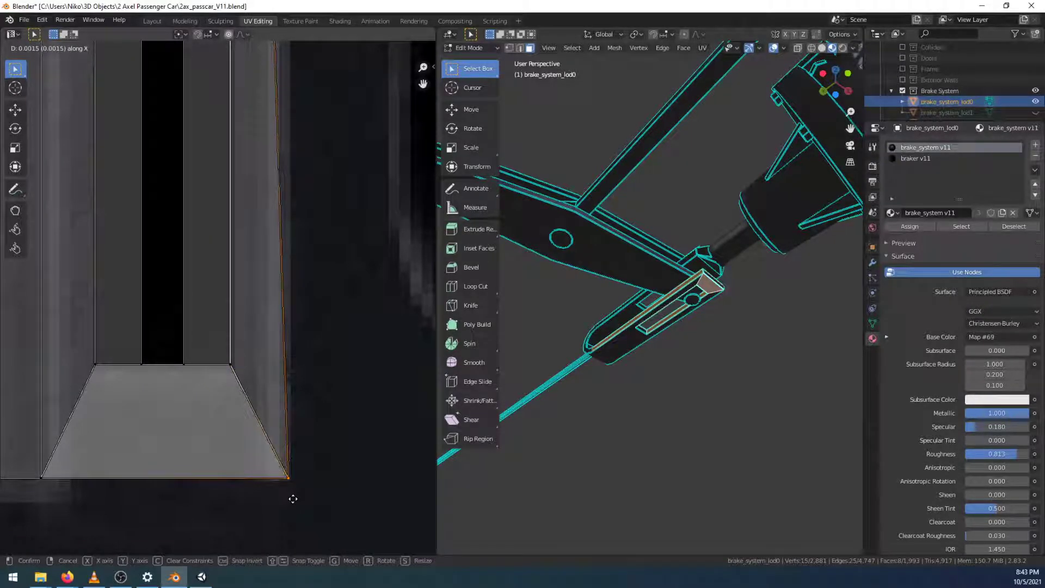
pyautogui.click(292, 499)
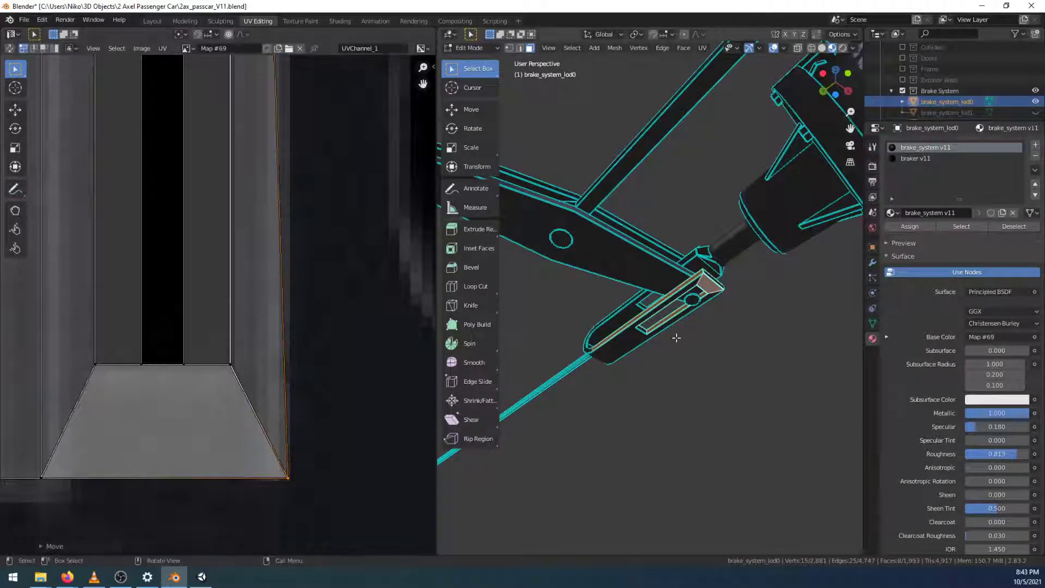
# Add the fork's adjoining long face to the selection and move the upper-right UV vertex onto that face's upper corner
pyautogui.keyDown('shift'); pyautogui.click(711, 297); pyautogui.keyUp('shift')
pyautogui.scroll(-5, 279, 338)
pyautogui.moveTo(271, 174); pyautogui.dragTo(252, 469, button='middle')
pyautogui.scroll(5, 243, 259)
pyautogui.moveTo(243, 262); pyautogui.dragTo(248, 311, button='middle')
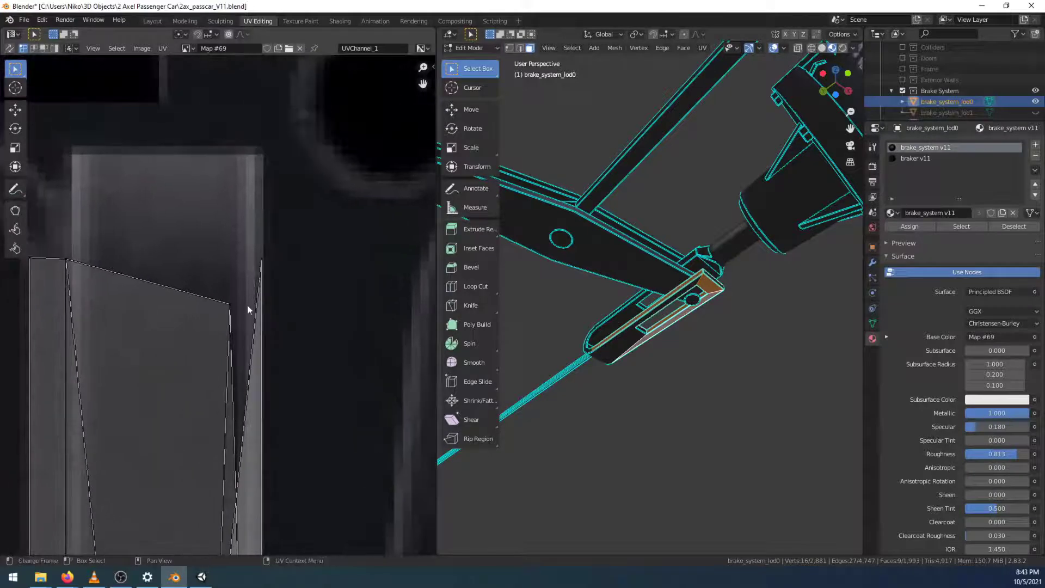
pyautogui.scroll(2, 231, 324)
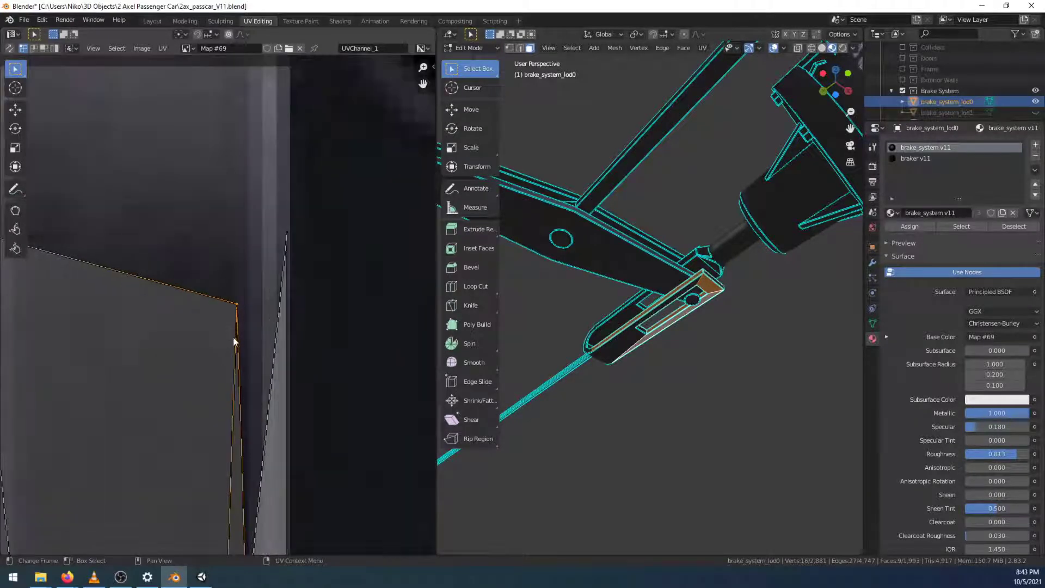
pyautogui.press('g')
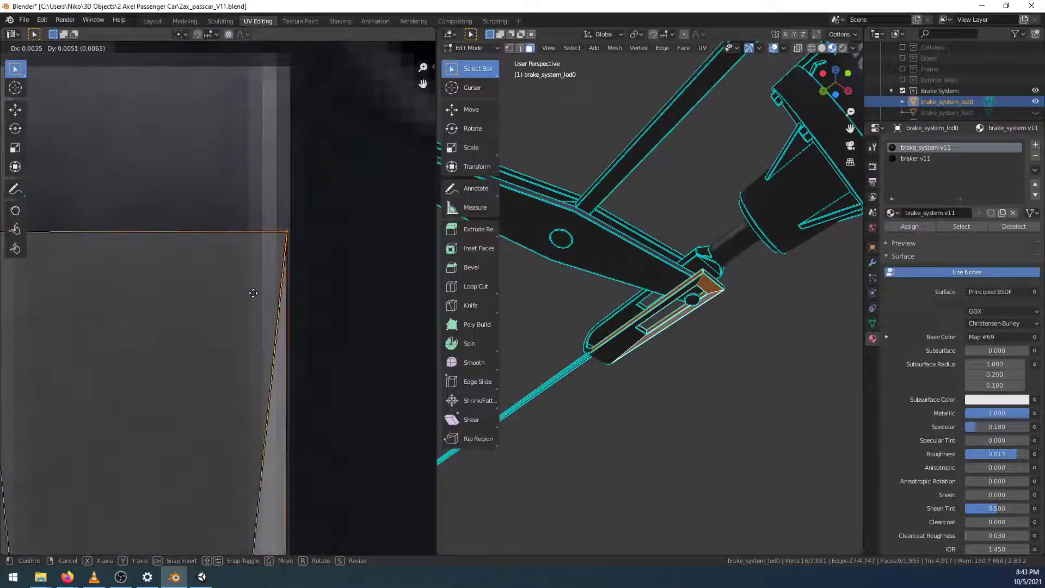
pyautogui.click(253, 293)
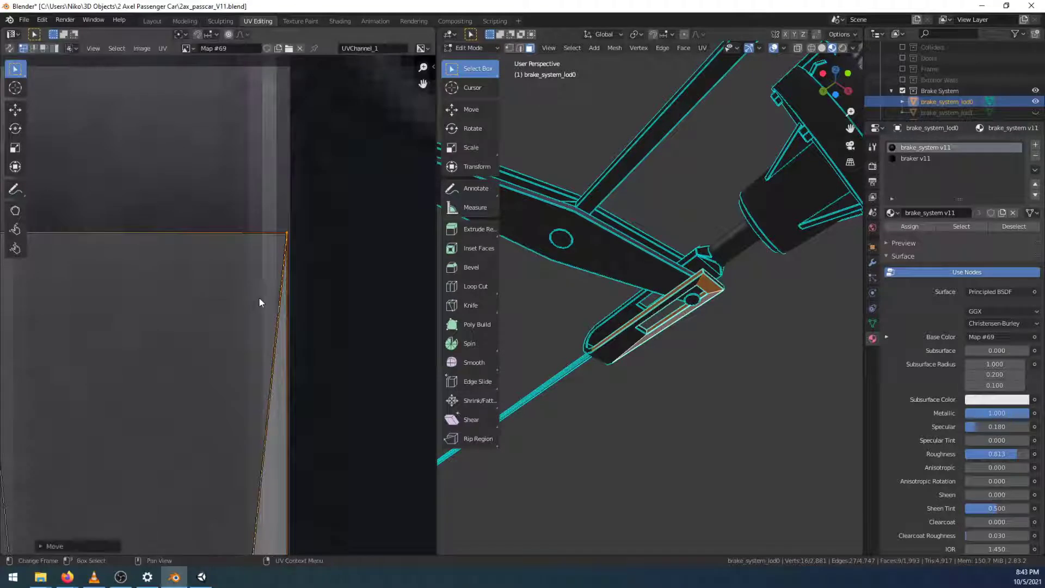
# Fine-tune the upper-right UV vertex along Y so the fork face's top edge is level with the upper-left vertex
pyautogui.scroll(-1, 263, 306)
pyautogui.moveTo(205, 302); pyautogui.dragTo(231, 312, button='middle')
pyautogui.scroll(1, 242, 305)
pyautogui.keyDown('ctrl'); pyautogui.moveTo(342, 215); pyautogui.dragTo(313, 254); pyautogui.keyUp('ctrl')
pyautogui.scroll(4, 346, 235)
pyautogui.keyDown('shift'); pyautogui.moveTo(377, 204); pyautogui.dragTo(137, 364, button='middle'); pyautogui.keyUp('shift')
pyautogui.moveTo(250, 284); pyautogui.dragTo(211, 321)
pyautogui.scroll(-5, 259, 318)
pyautogui.moveTo(119, 354); pyautogui.dragTo(218, 343, button='middle')
pyautogui.scroll(1, 218, 344)
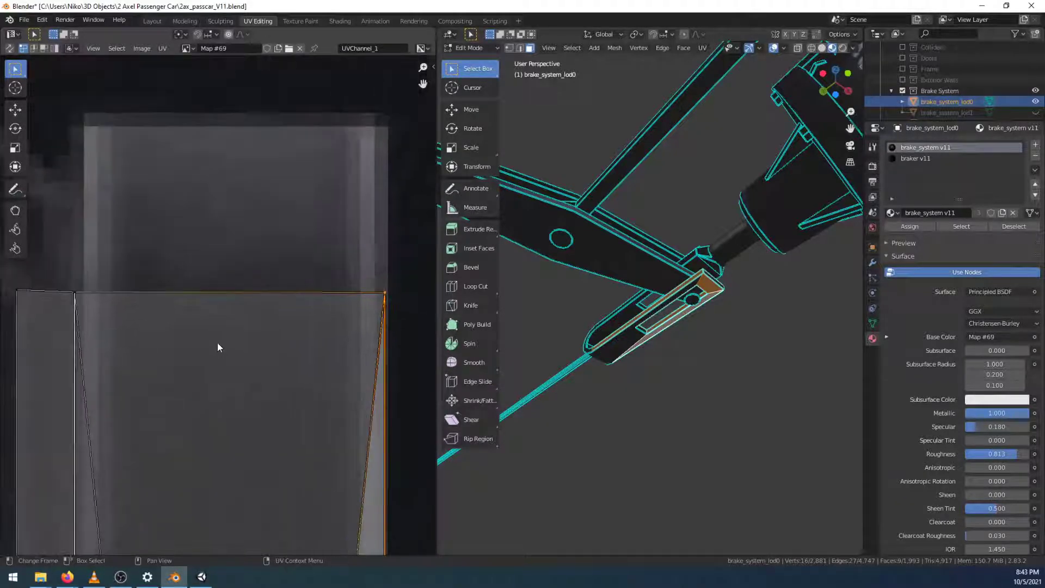
pyautogui.scroll(1, 218, 343)
pyautogui.press('g')
pyautogui.press('y')
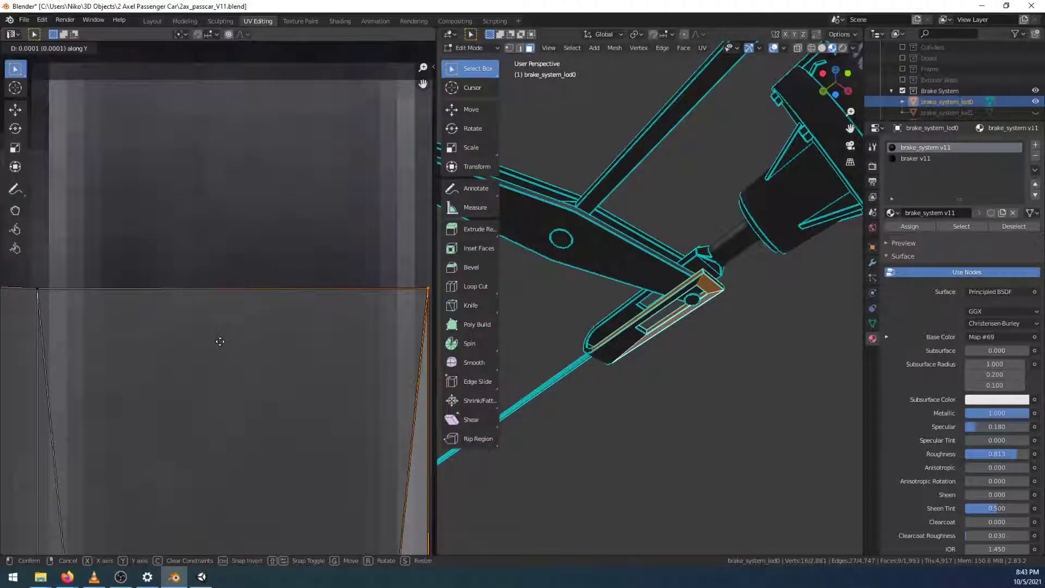
pyautogui.click(222, 341)
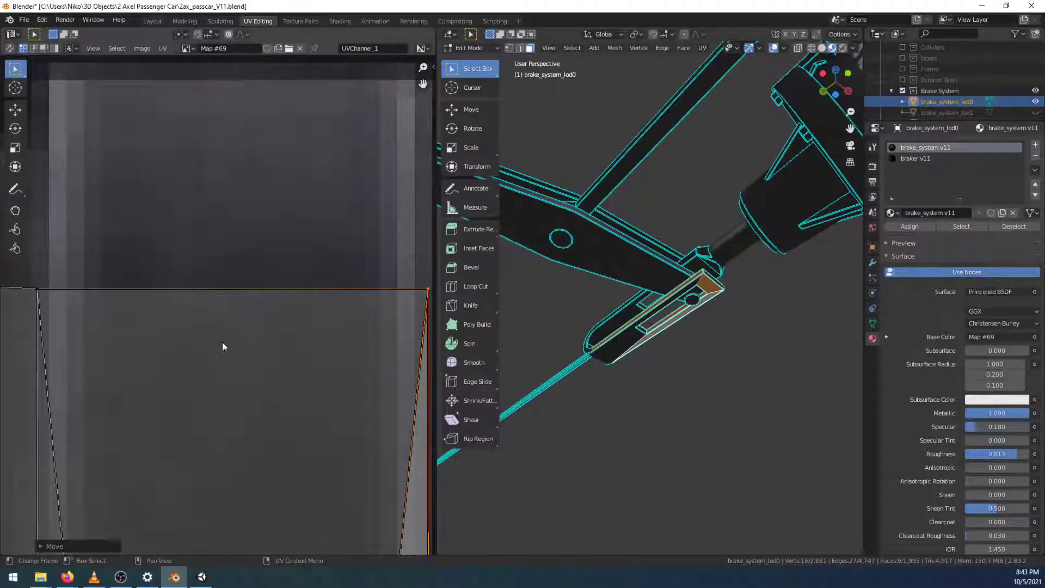
# Save the file and inspect the textured brake fork from another angle in the Layout workspace
pyautogui.scroll(-4, 224, 341)
pyautogui.scroll(-5, 352, 351)
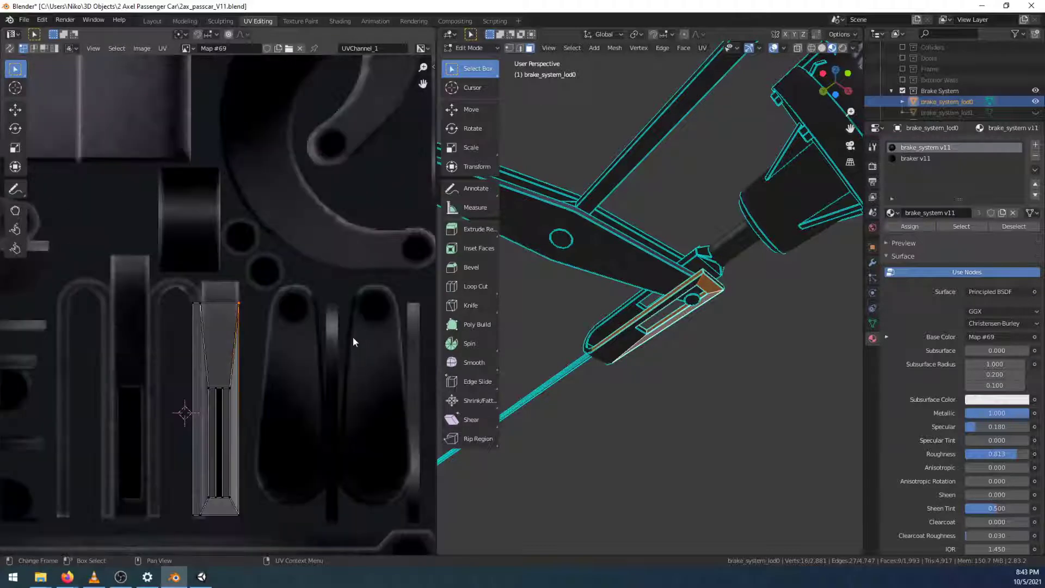
pyautogui.hotkey('ctrl', 's')
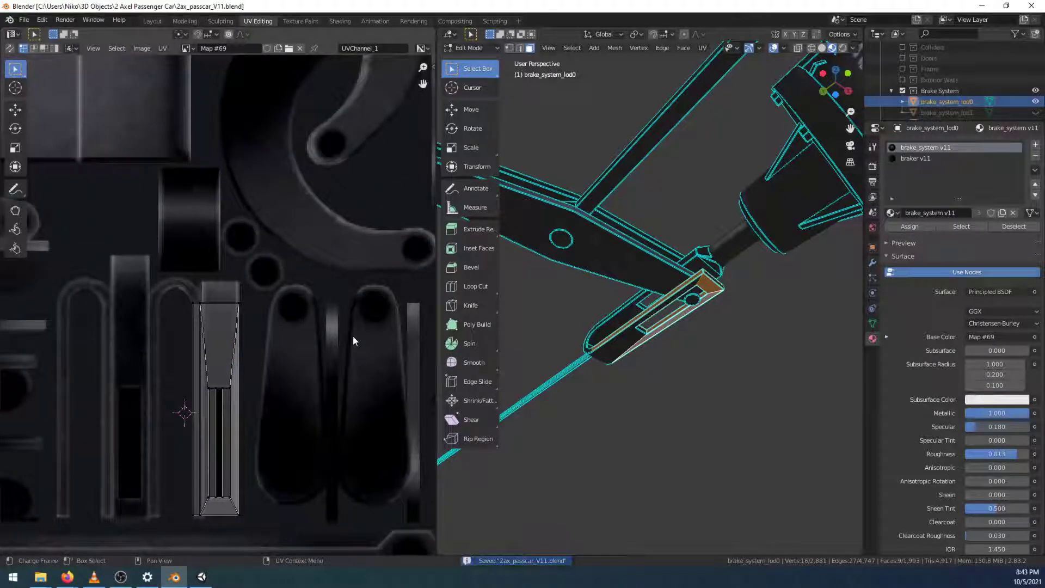
pyautogui.click(152, 21)
pyautogui.moveTo(285, 372); pyautogui.dragTo(456, 351, button='middle')
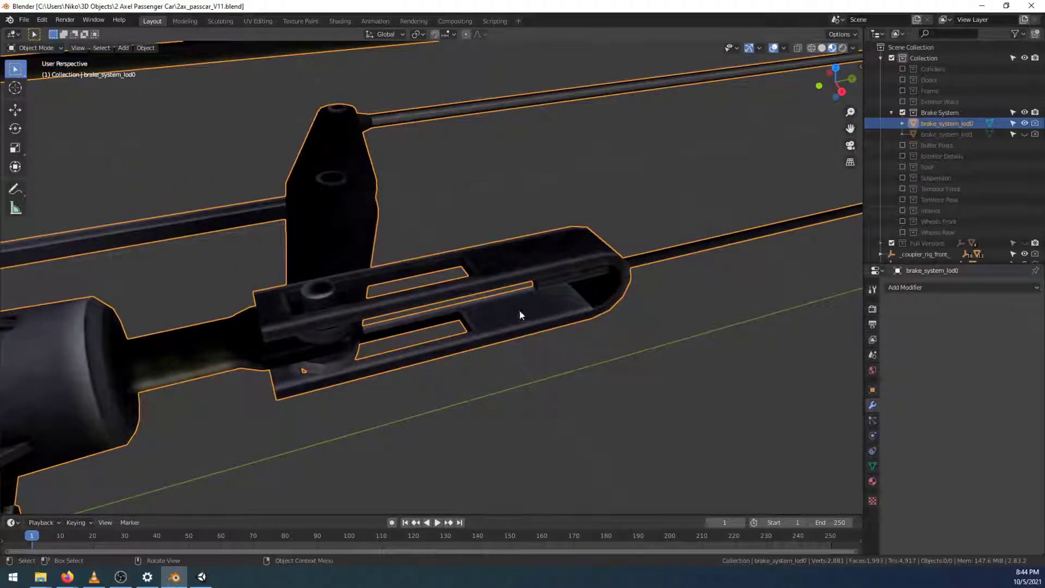
# Review the surface, normal and backface culling settings of the brake_system v11 material
pyautogui.moveTo(514, 307)
pyautogui.mouseDown(button='middle')
pyautogui.moveTo(469, 380)
pyautogui.moveTo(452, 313)
pyautogui.moveTo(497, 308)
pyautogui.moveTo(534, 236)
pyautogui.moveTo(514, 298)
pyautogui.mouseUp(button='middle')
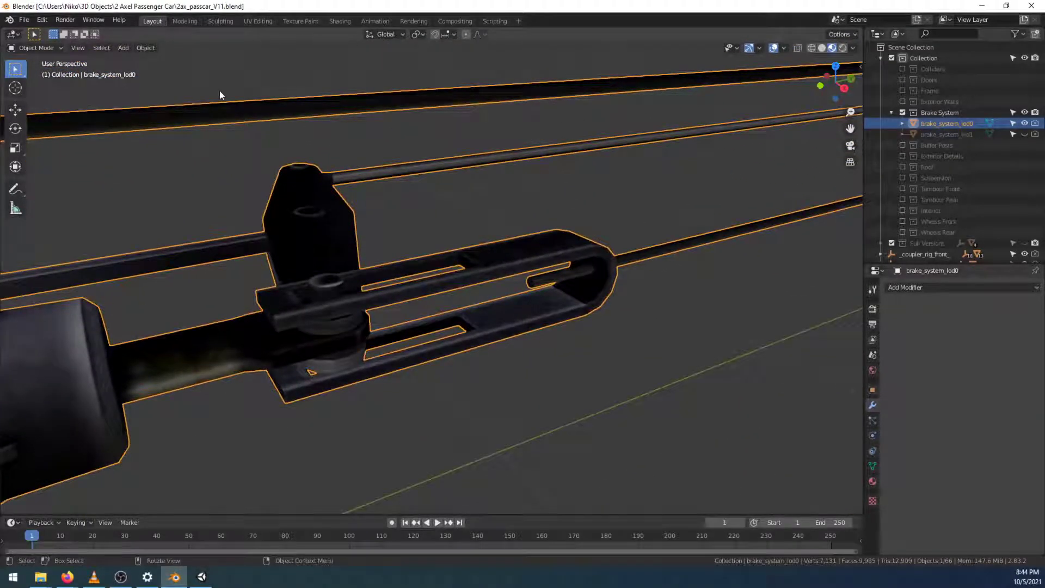
pyautogui.click(873, 481)
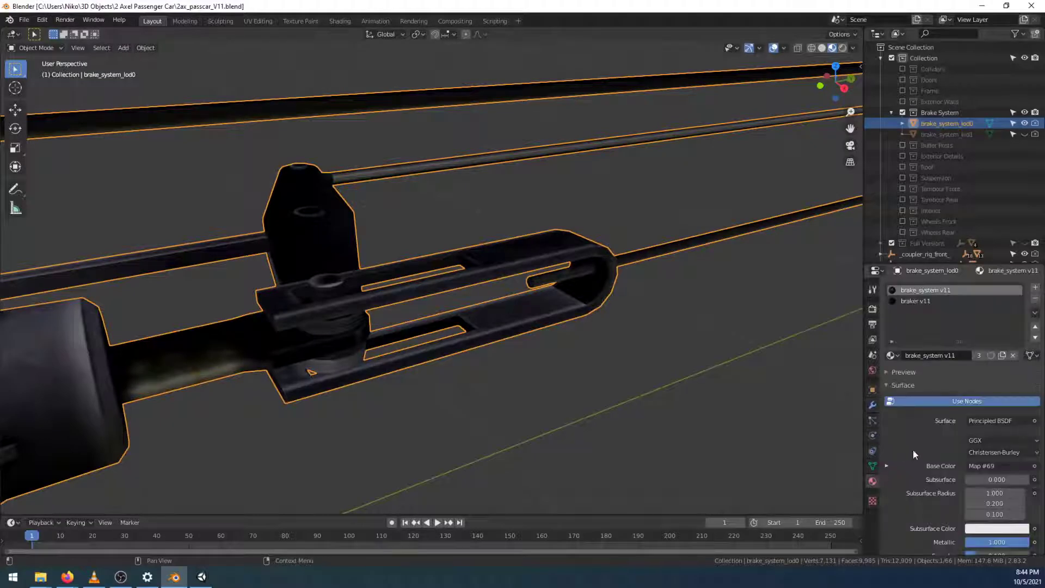
pyautogui.scroll(-15, 913, 448)
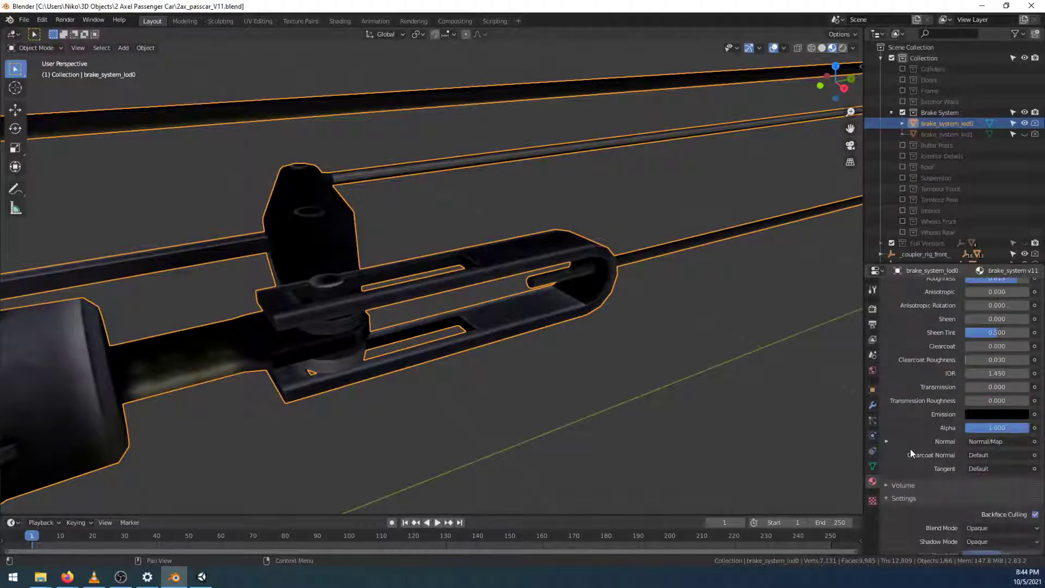
pyautogui.scroll(15, 906, 449)
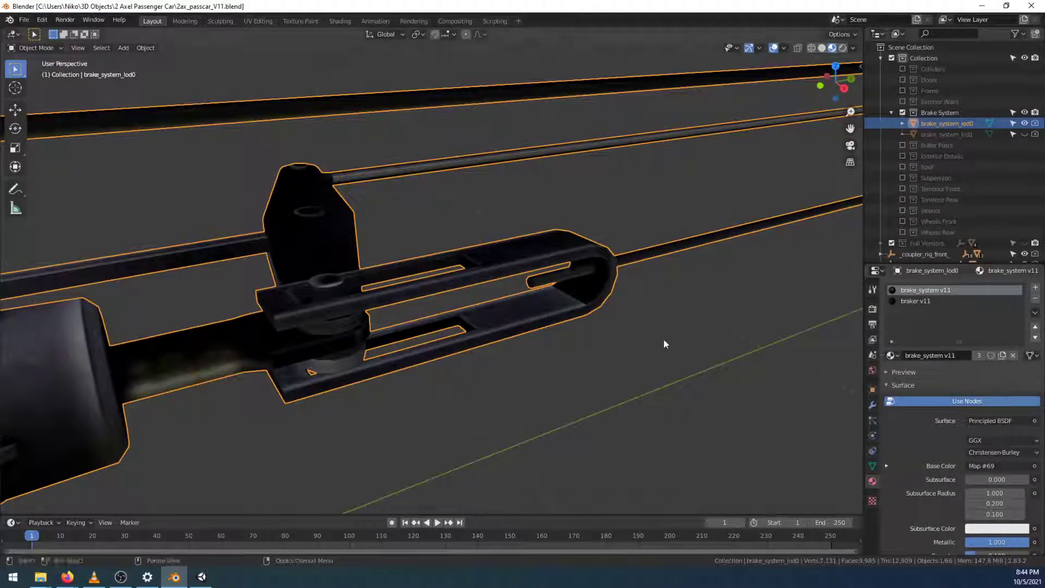
# In the Modeling workspace, select the underside faces of the fork's lower arm and the inner faces of its upper arm
pyautogui.moveTo(669, 179); pyautogui.dragTo(624, 188, button='middle')
pyautogui.click(185, 21)
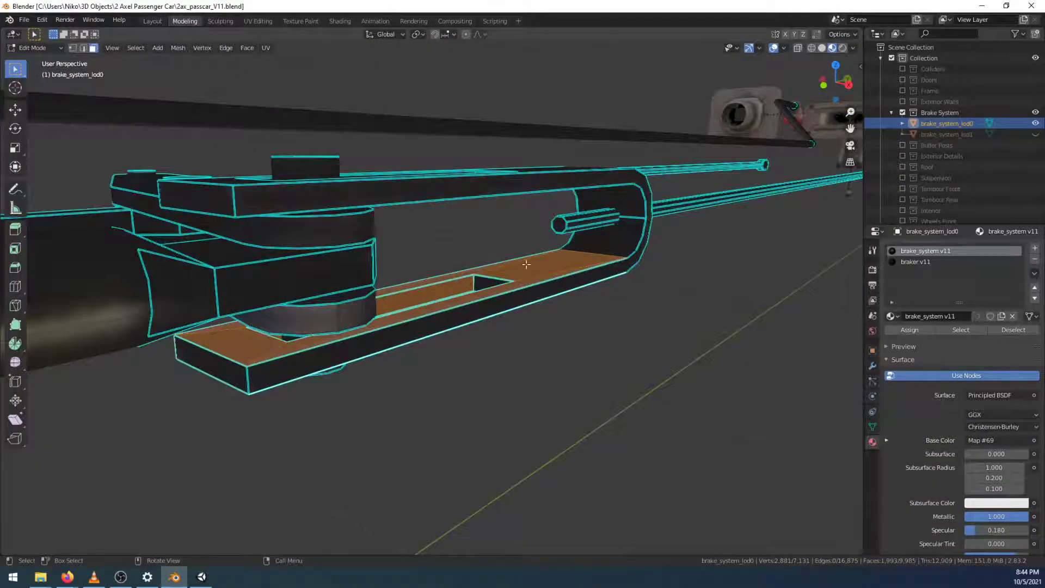
pyautogui.moveTo(511, 376); pyautogui.dragTo(511, 303, button='middle')
pyautogui.keyDown('shift'); pyautogui.click(518, 367); pyautogui.keyUp('shift')
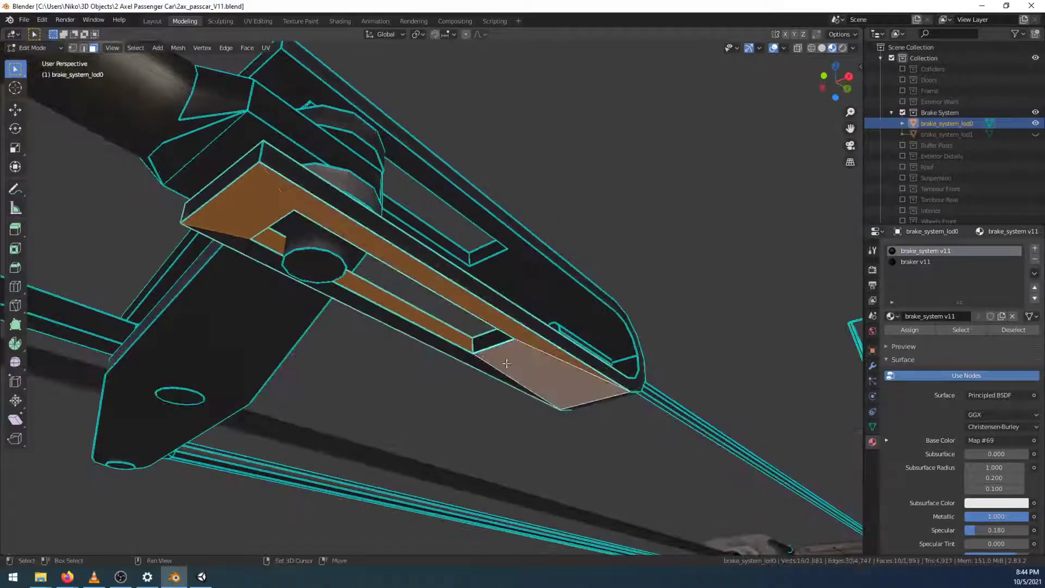
pyautogui.moveTo(375, 338); pyautogui.dragTo(500, 333, button='middle')
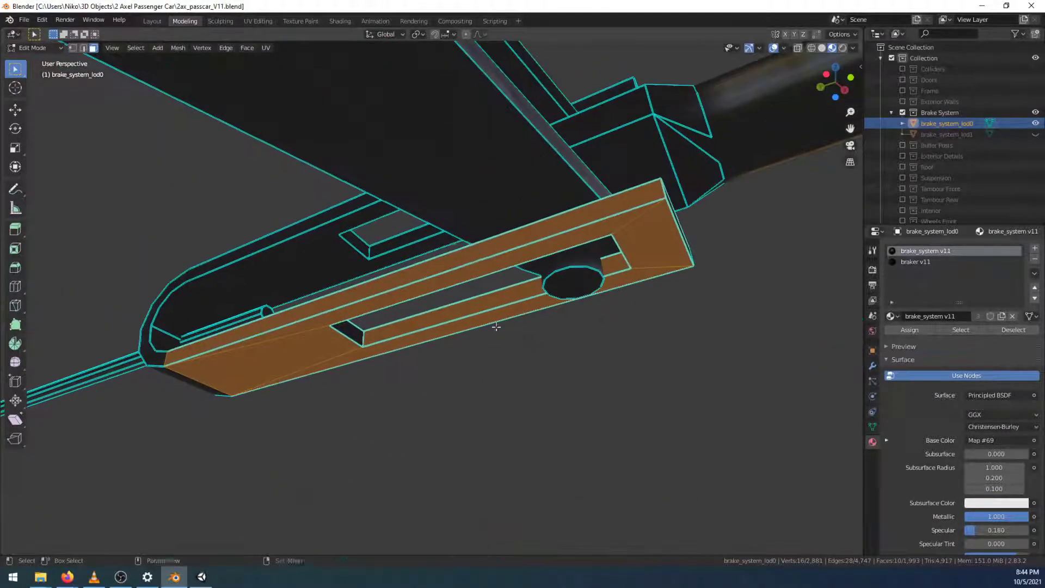
pyautogui.keyDown('shift'); pyautogui.click(477, 252); pyautogui.keyUp('shift')
pyautogui.keyDown('shift'); pyautogui.click(331, 250); pyautogui.keyUp('shift')
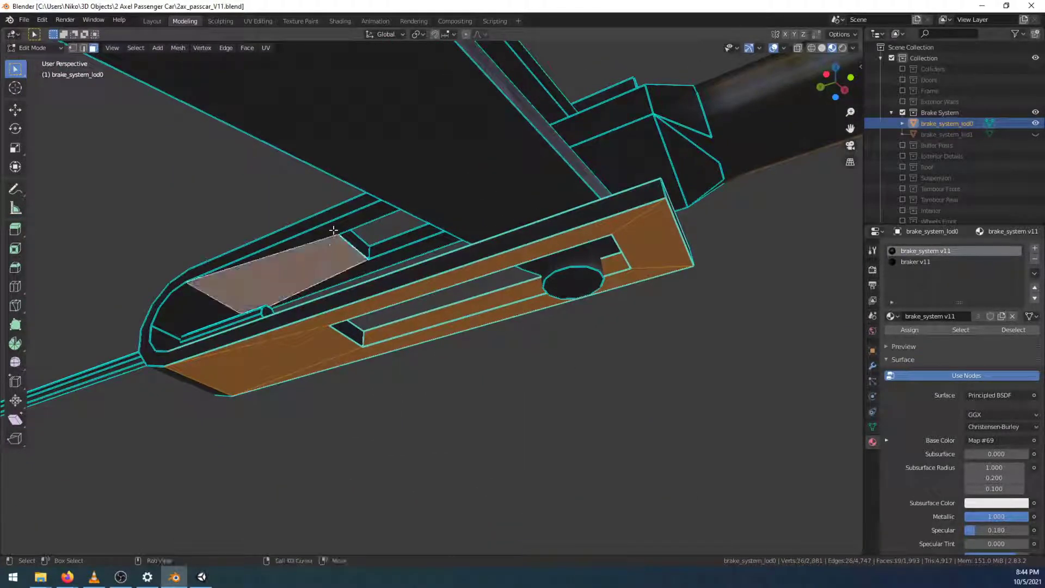
pyautogui.keyDown('shift'); pyautogui.click(332, 231); pyautogui.keyUp('shift')
pyautogui.keyDown('shift'); pyautogui.click(389, 259); pyautogui.keyUp('shift')
# Add the top faces around the slot and the solid end of the fork's upper arm to the selection
pyautogui.moveTo(612, 146); pyautogui.dragTo(639, 359, button='middle')
pyautogui.keyDown('shift'); pyautogui.click(628, 173); pyautogui.keyUp('shift')
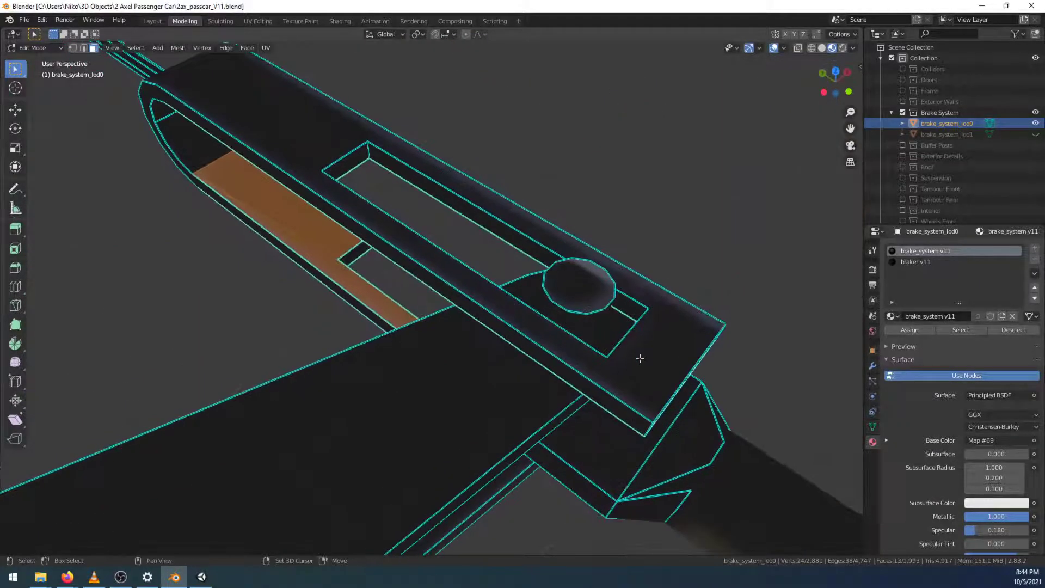
pyautogui.keyDown('shift'); pyautogui.click(607, 363); pyautogui.keyUp('shift')
pyautogui.keyDown('shift'); pyautogui.click(639, 295); pyautogui.keyUp('shift')
pyautogui.keyDown('shift'); pyautogui.click(509, 273); pyautogui.keyUp('shift')
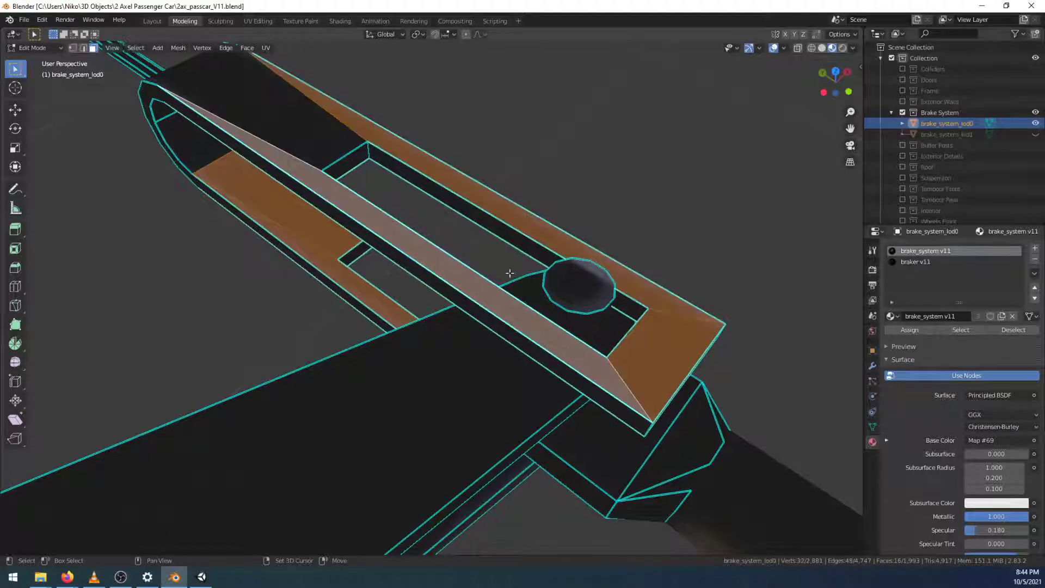
pyautogui.keyDown('shift'); pyautogui.click(289, 150); pyautogui.keyUp('shift')
# Duplicate the selected fork faces in place and separate the copy into its own object
pyautogui.hotkey('shift', 'd')
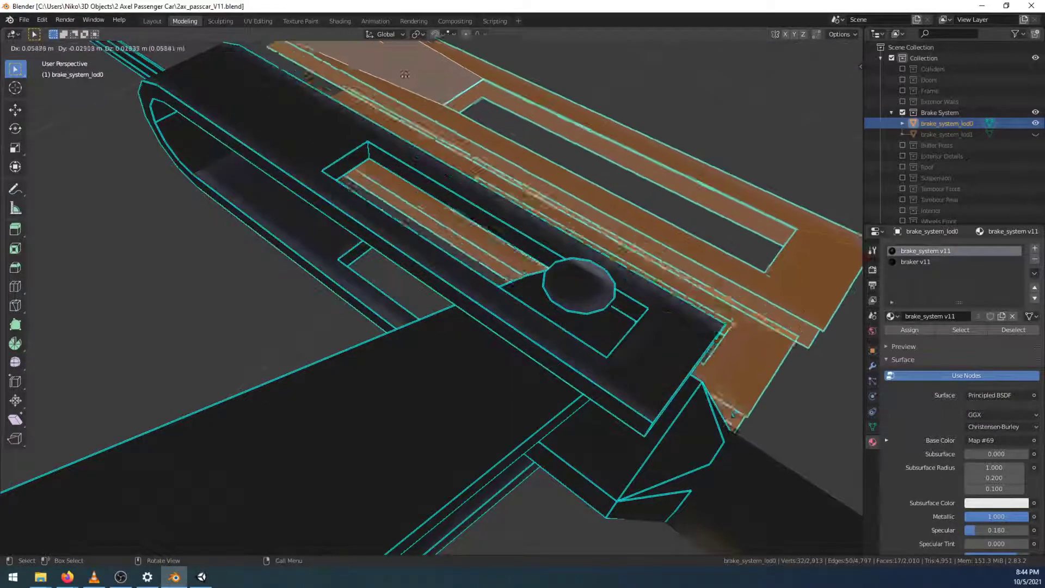
pyautogui.press('Escape')
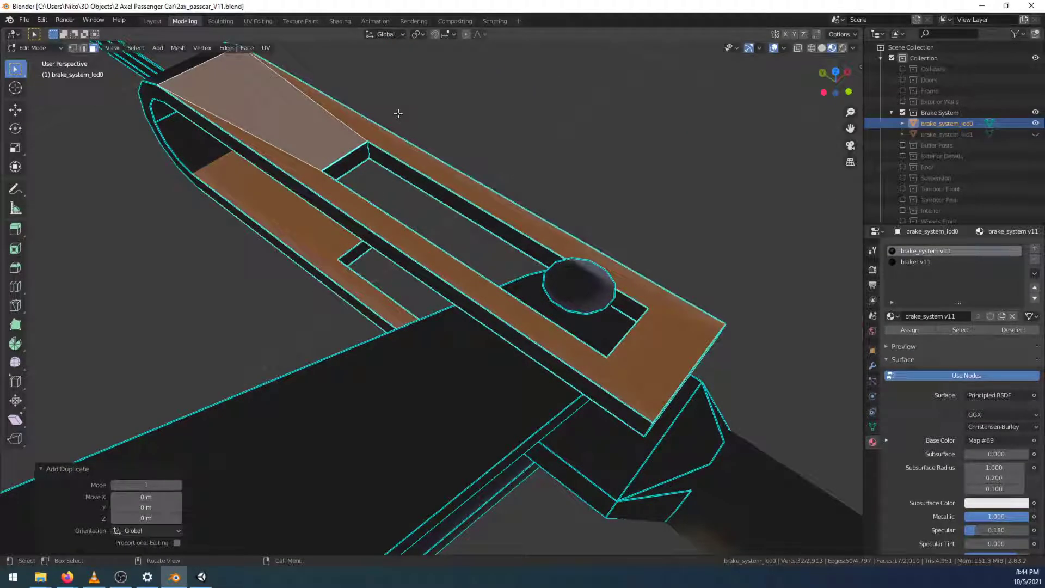
pyautogui.press('p')
pyautogui.click(397, 114)
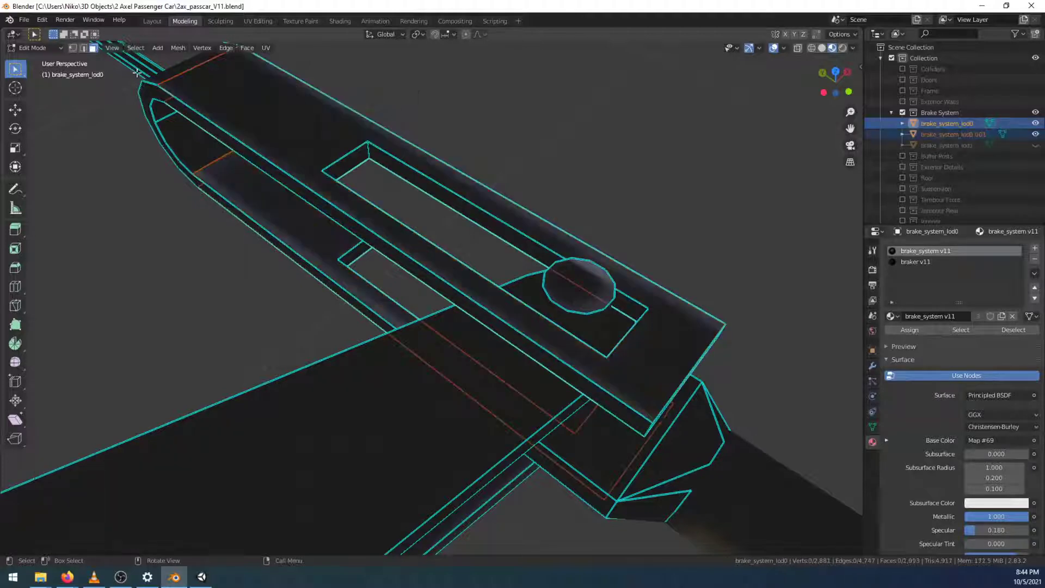
# In the Layout workspace, hide brake_system_lod0, show brake_system_lod1, and join brake_system_lod0.001 into brake_system_lod1
pyautogui.click(152, 22)
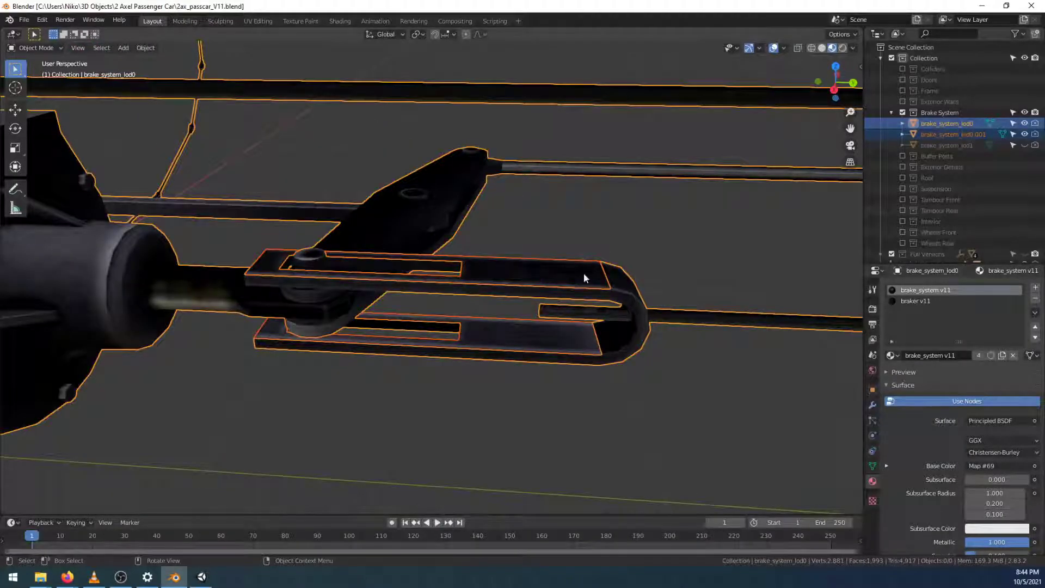
pyautogui.click(749, 253)
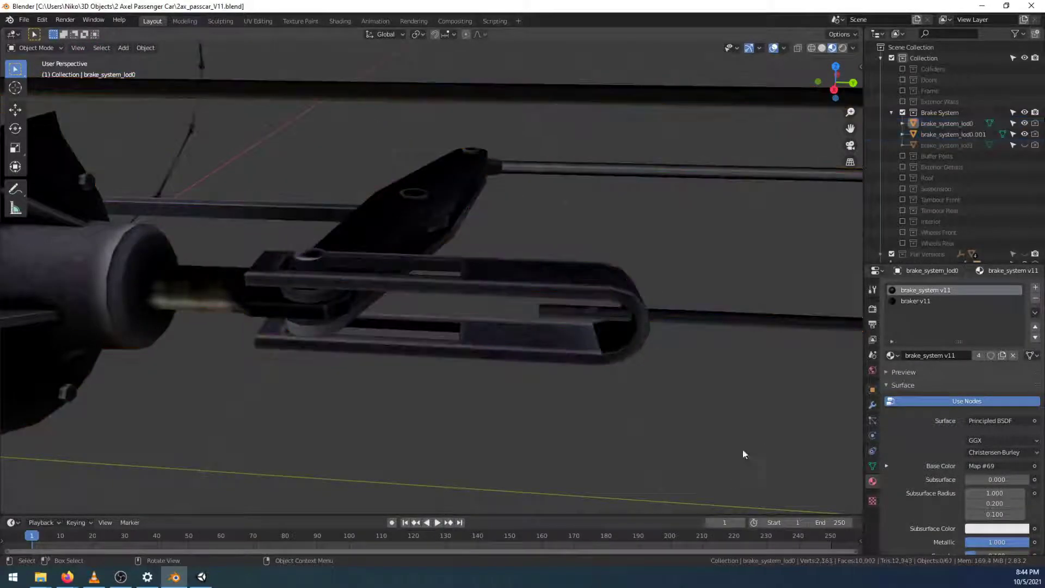
pyautogui.click(1025, 124)
pyautogui.click(1024, 145)
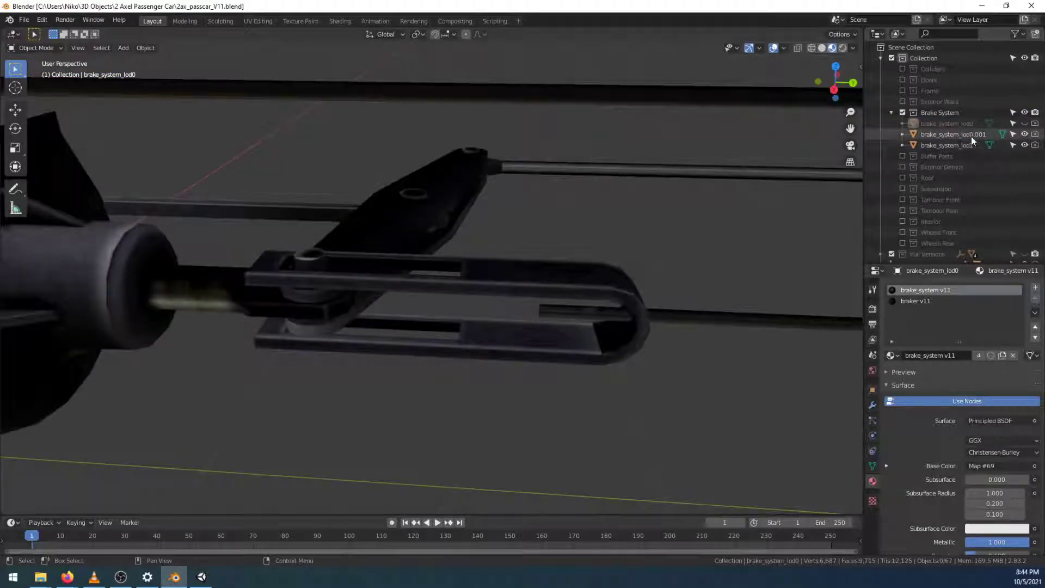
pyautogui.click(970, 136)
pyautogui.keyDown('ctrl'); pyautogui.click(966, 145); pyautogui.keyUp('ctrl')
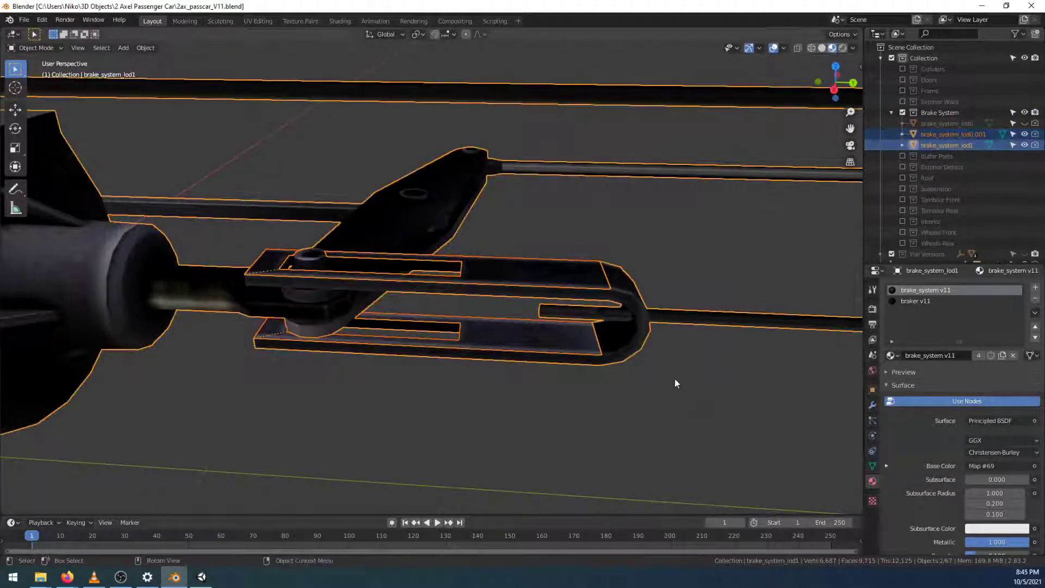
pyautogui.hotkey('ctrl', 'j')
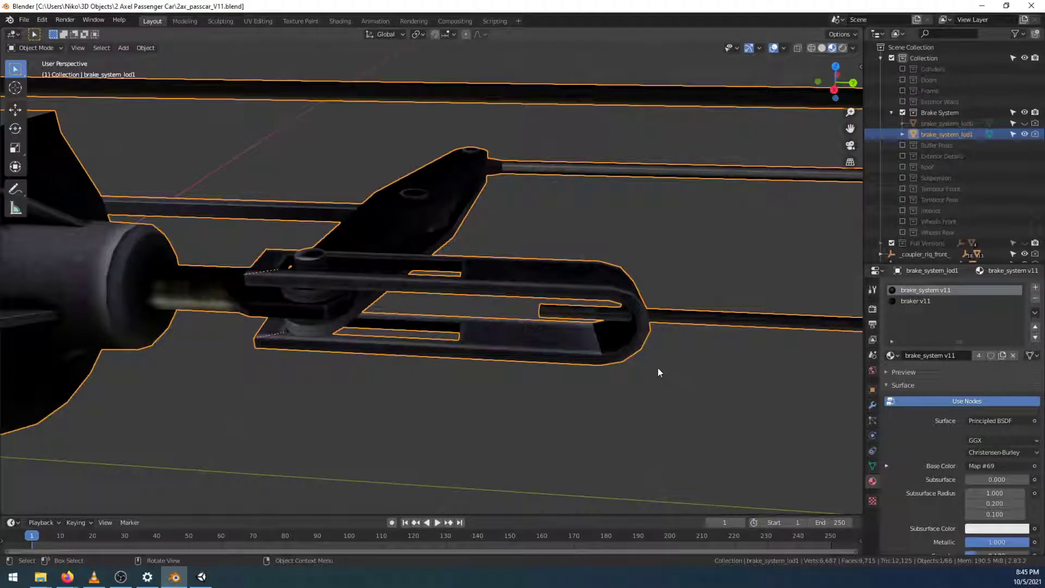
pyautogui.click(639, 385)
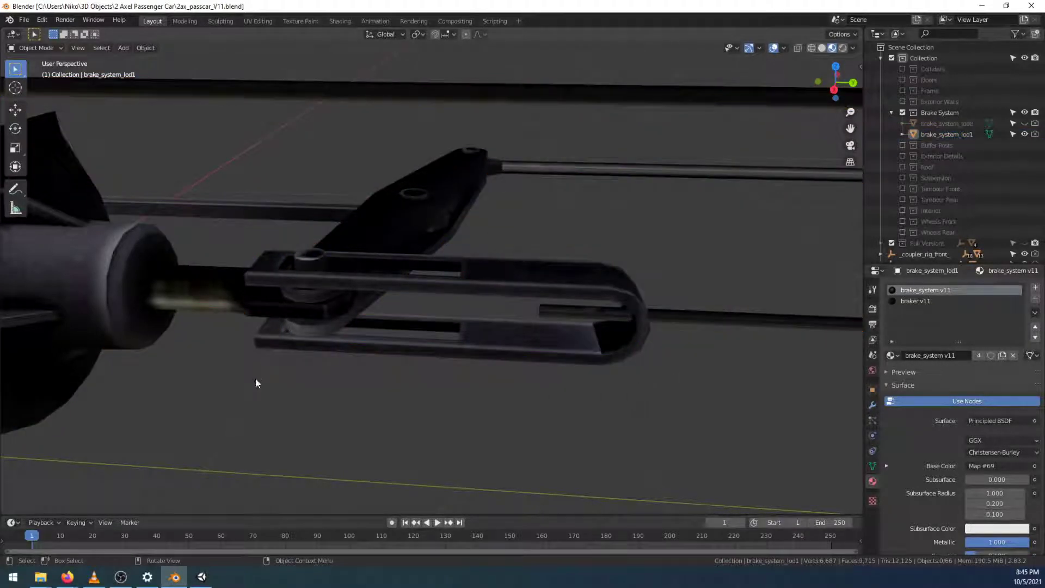
# Edit brake_system_lod1 in the Modeling workspace and remove the stray diagonal edge on top of the upper fork arm's pin end
pyautogui.click(460, 292)
pyautogui.click(185, 21)
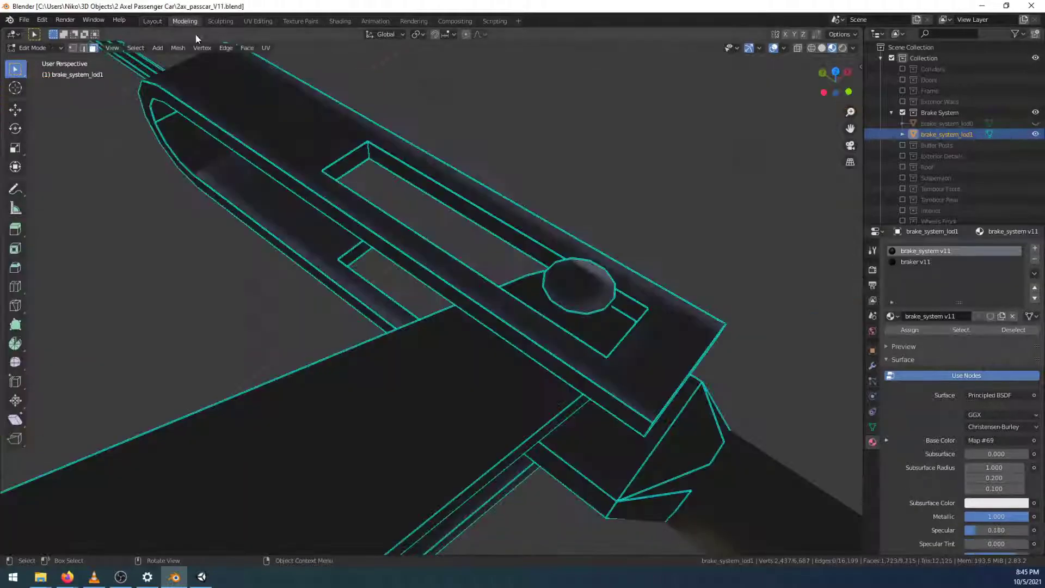
pyautogui.press('2')
pyautogui.click(673, 310)
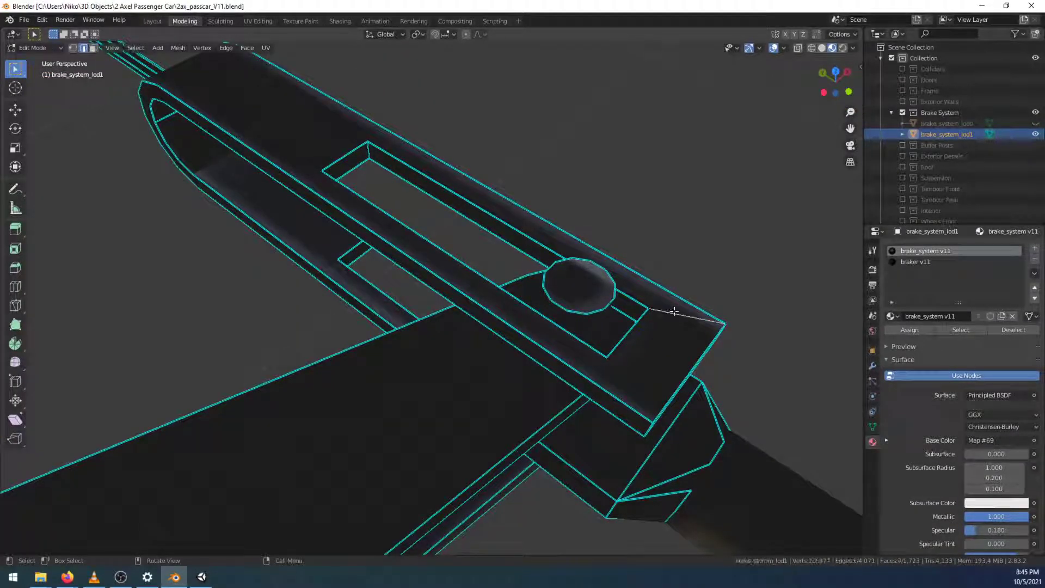
pyautogui.rightClick(674, 311)
pyautogui.click(675, 325)
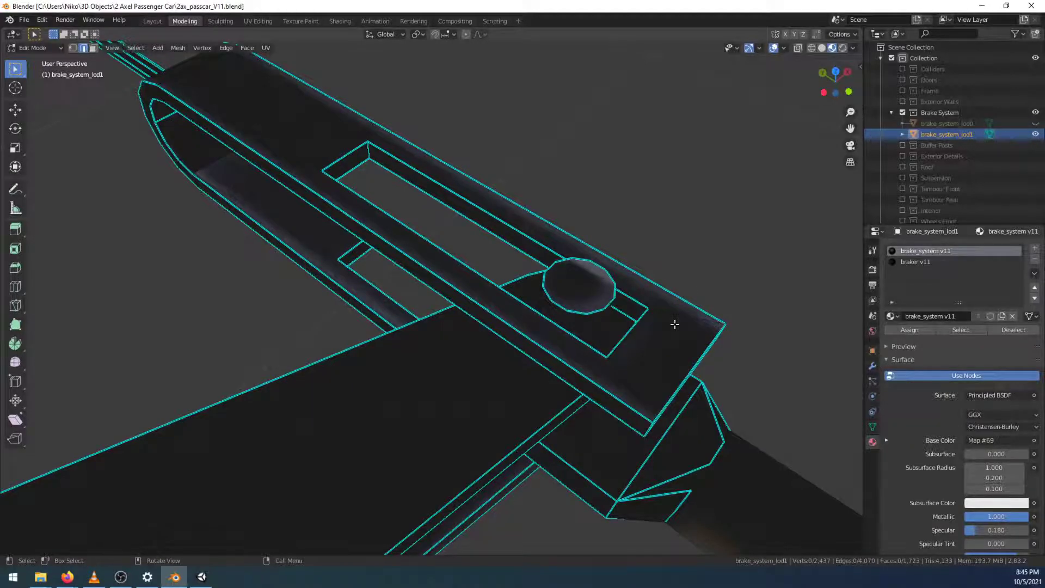
# Remove the remaining stray diagonal edges at the pin ends of both fork arms and save the file
pyautogui.moveTo(674, 325); pyautogui.dragTo(589, 331, button='middle')
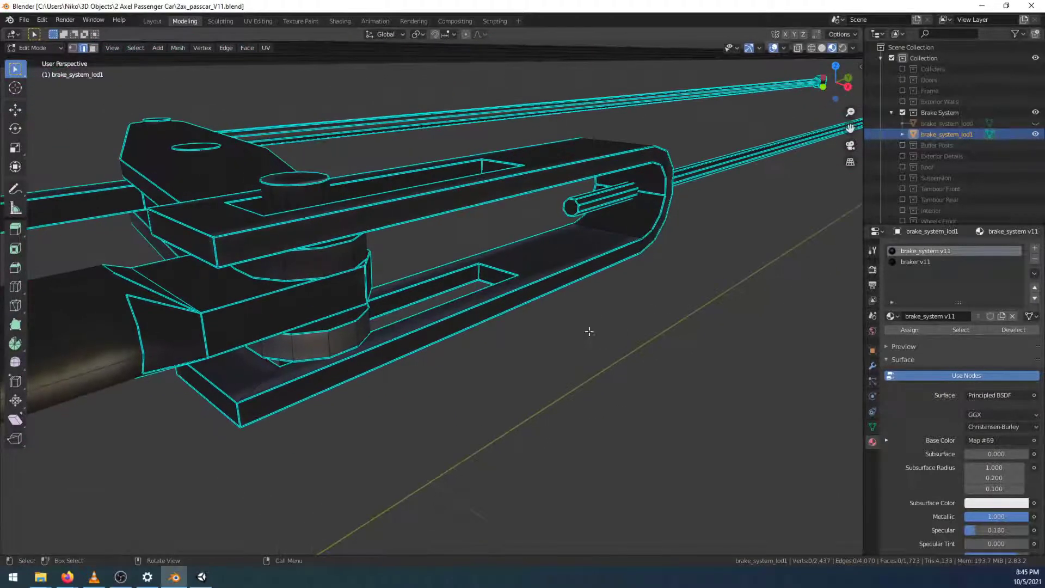
pyautogui.rightClick(281, 381)
pyautogui.click(282, 381)
pyautogui.rightClick(212, 207)
pyautogui.click(211, 206)
pyautogui.moveTo(265, 294); pyautogui.dragTo(248, 147, button='middle')
pyautogui.rightClick(250, 128)
pyautogui.click(250, 128)
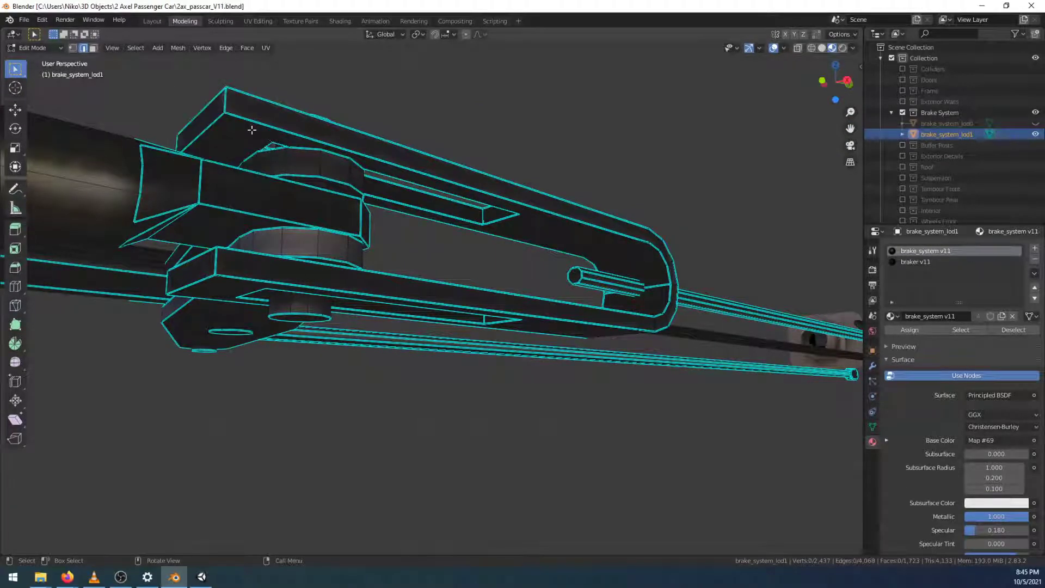
pyautogui.rightClick(242, 285)
pyautogui.click(243, 285)
pyautogui.moveTo(373, 434); pyautogui.dragTo(440, 370, button='middle')
pyautogui.hotkey('ctrl', 's')
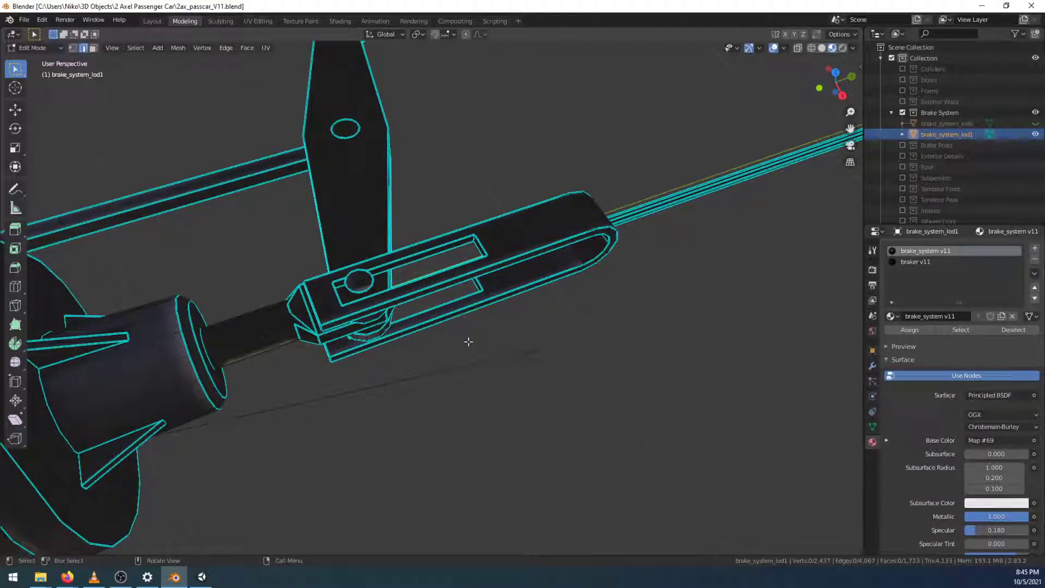
# Examine the brake_system_lod1 fork, push rod, cylinder and valve from several sides for small parts that could be simplified
pyautogui.scroll(-5, 509, 402)
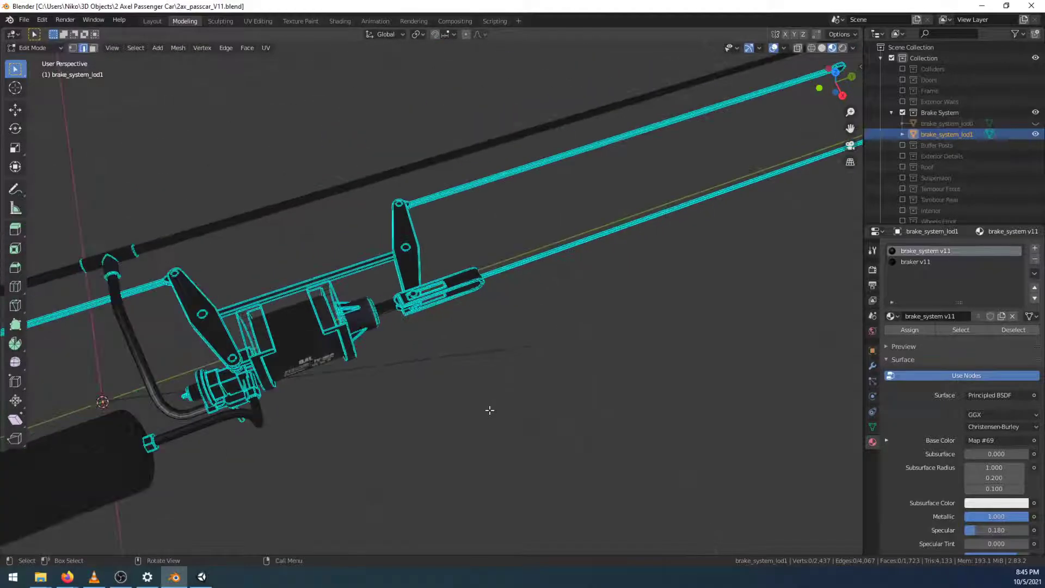
pyautogui.moveTo(571, 430); pyautogui.dragTo(435, 338, button='middle')
pyautogui.scroll(3, 455, 366)
pyautogui.scroll(4, 390, 339)
pyautogui.scroll(-2, 434, 337)
pyautogui.keyDown('shift'); pyautogui.moveTo(194, 353); pyautogui.dragTo(413, 359, button='middle'); pyautogui.keyUp('shift')
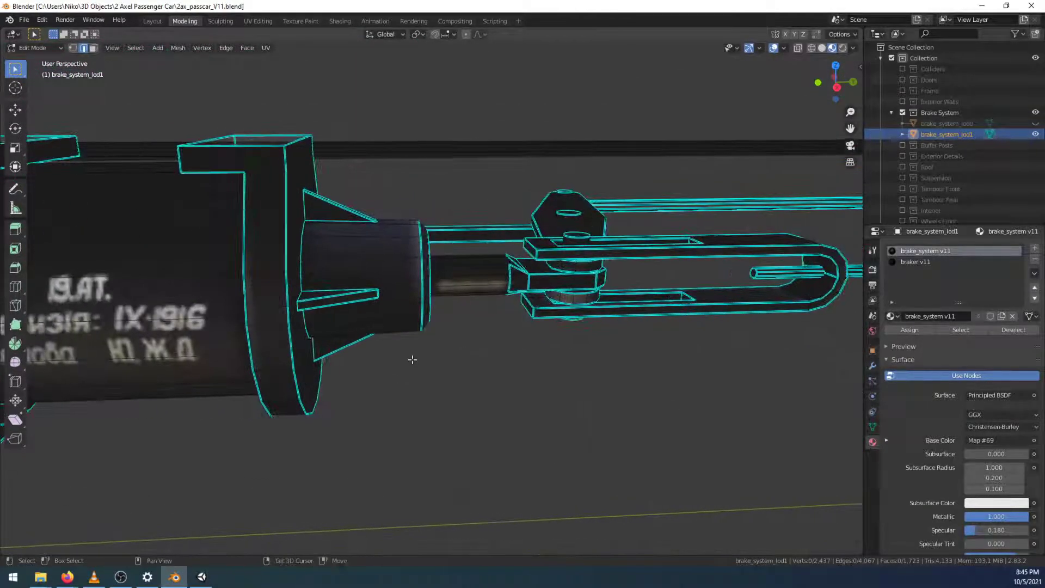
pyautogui.scroll(2, 516, 366)
pyautogui.moveTo(525, 373); pyautogui.dragTo(457, 433, button='middle')
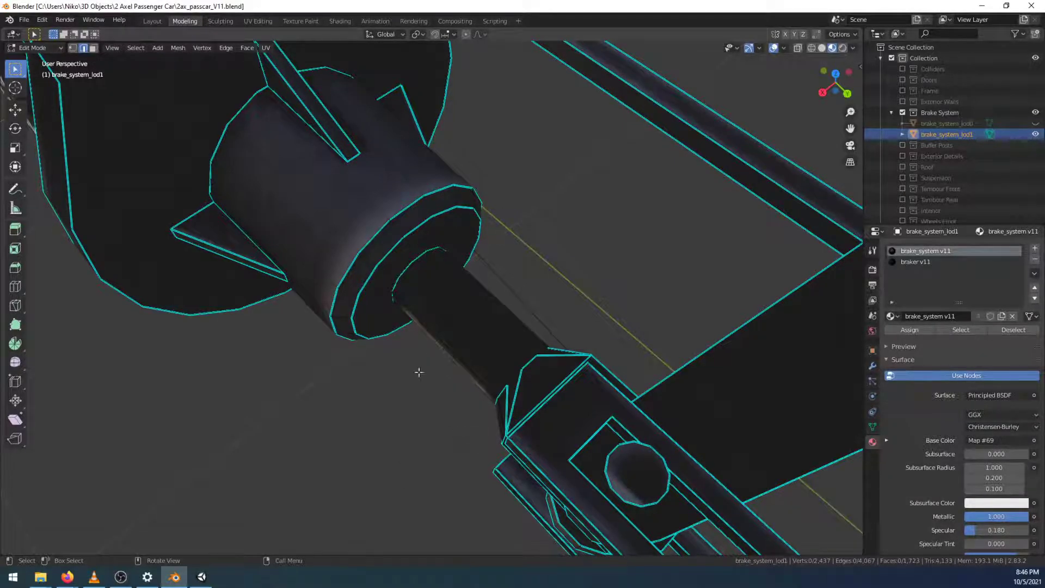
pyautogui.scroll(-7, 419, 371)
pyautogui.moveTo(312, 406); pyautogui.dragTo(504, 369, button='middle')
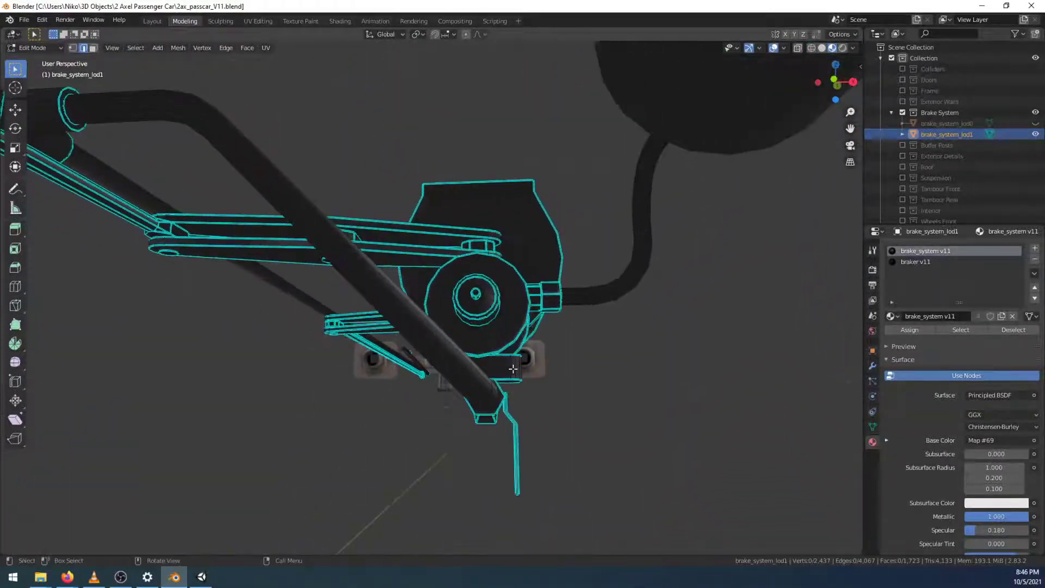
pyautogui.scroll(5, 504, 369)
pyautogui.scroll(-2, 578, 366)
pyautogui.moveTo(579, 366); pyautogui.dragTo(132, 374, button='middle')
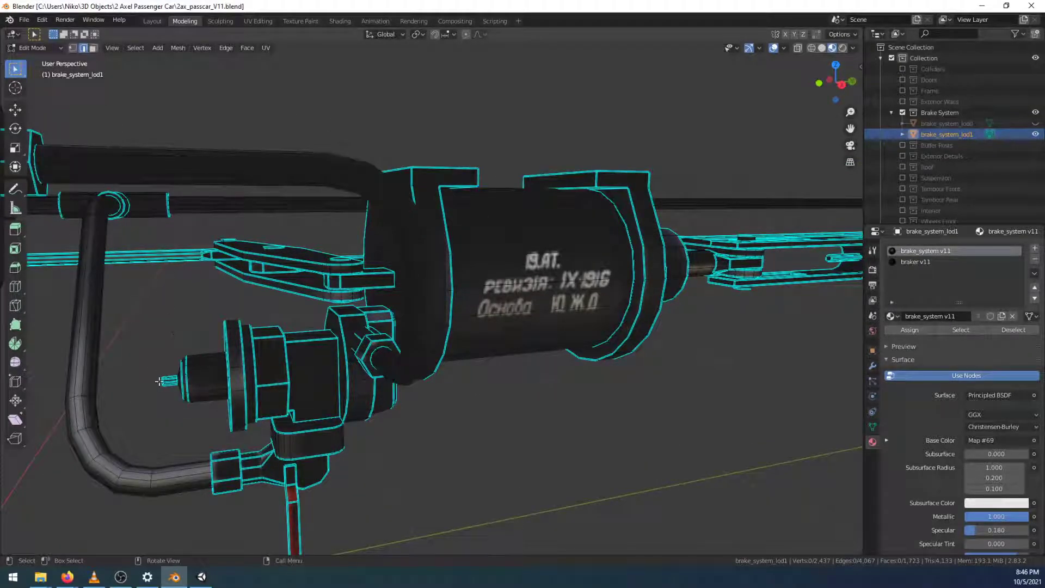
# Delete the near side faces and the end cap of the small stub protruding from the valve's tip
pyautogui.click(93, 48)
pyautogui.click(166, 380)
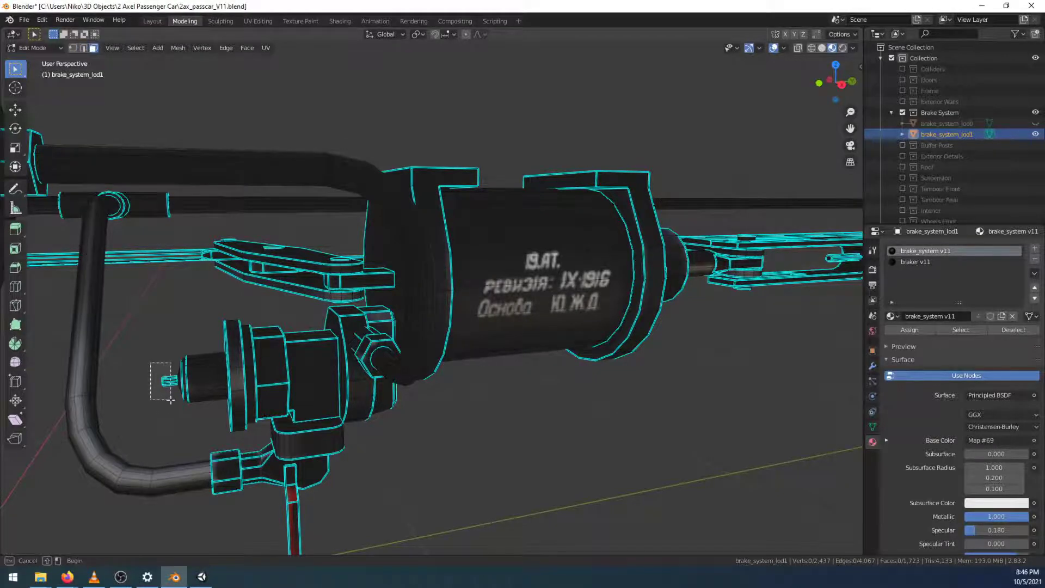
pyautogui.moveTo(183, 438); pyautogui.dragTo(222, 408, button='middle')
pyautogui.scroll(6, 222, 408)
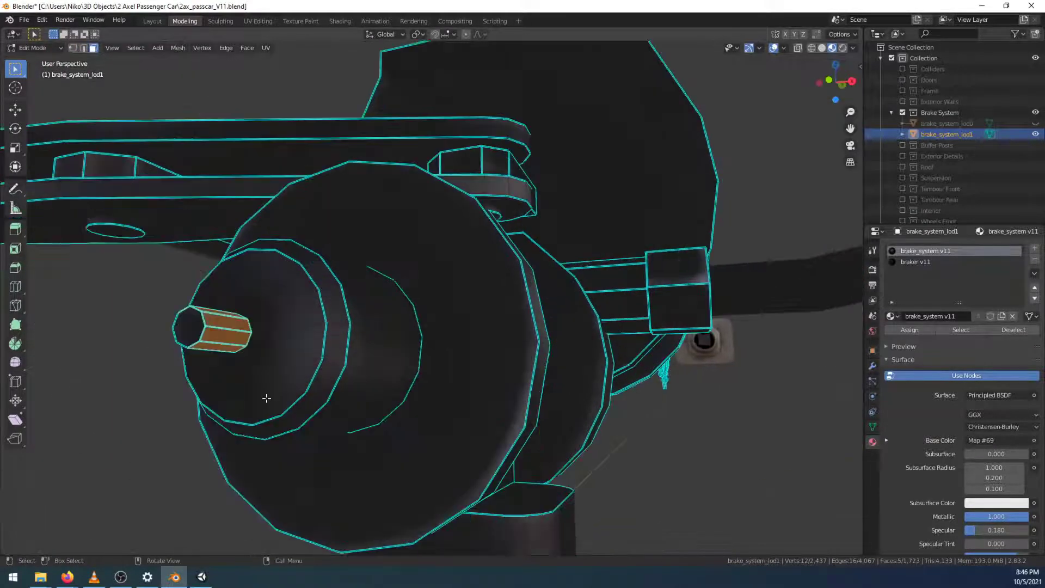
pyautogui.keyDown('shift'); pyautogui.click(199, 328); pyautogui.keyUp('shift')
pyautogui.moveTo(210, 388); pyautogui.dragTo(224, 398, button='middle')
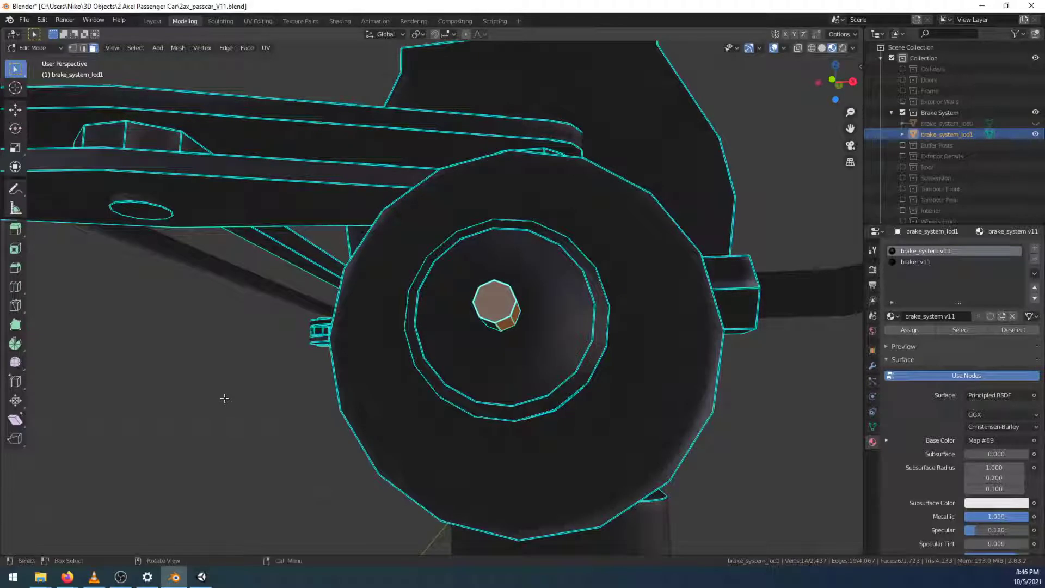
pyautogui.press('x')
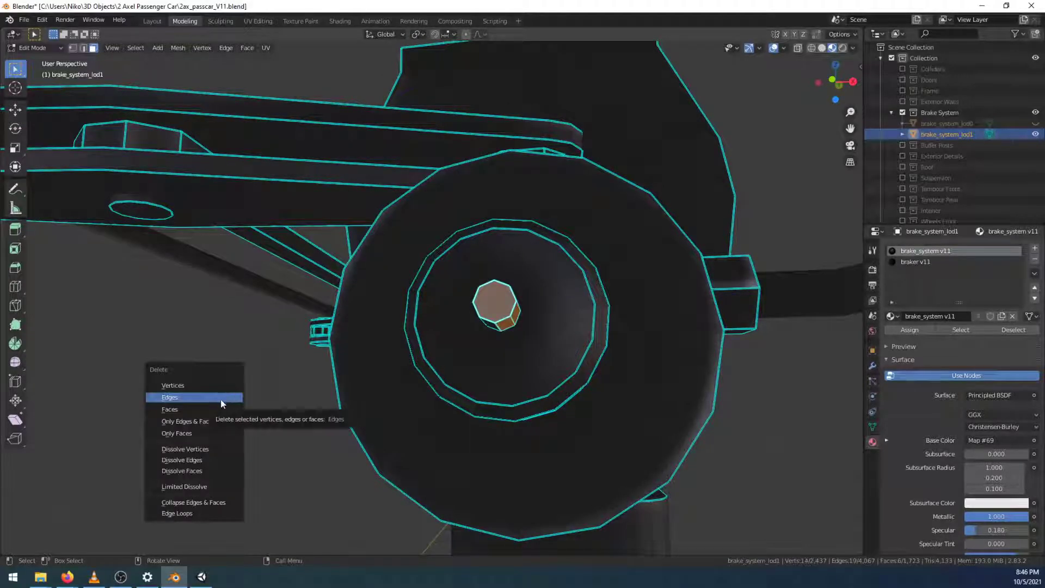
pyautogui.click(215, 409)
pyautogui.moveTo(216, 409); pyautogui.dragTo(319, 400, button='middle')
pyautogui.moveTo(436, 394); pyautogui.dragTo(486, 379, button='middle')
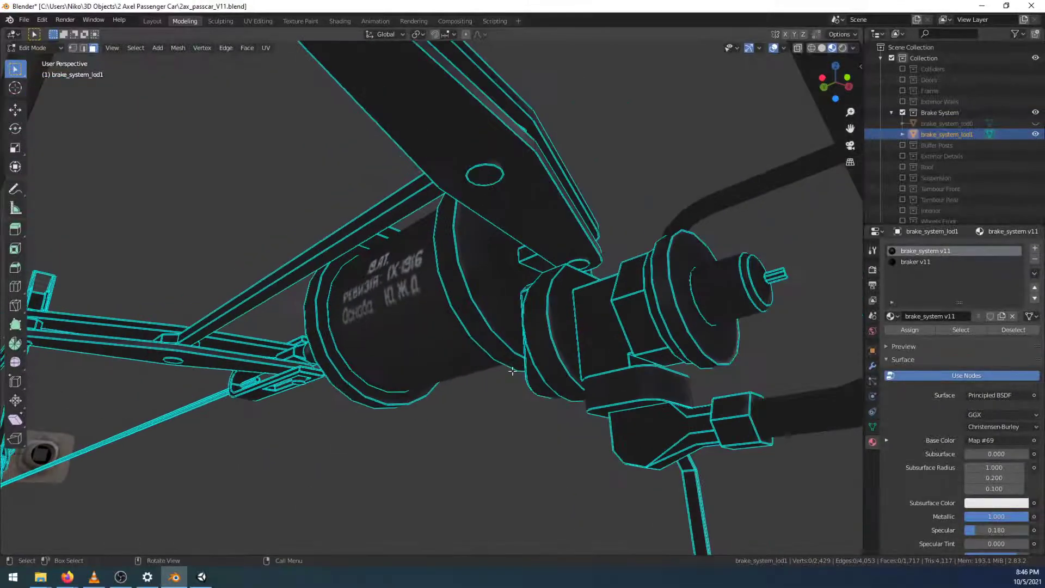
# Delete the remaining geometry of the small stub protruding from the valve's tip
pyautogui.moveTo(808, 241); pyautogui.dragTo(763, 289)
pyautogui.press('x')
pyautogui.click(782, 286)
# Using a top wireframe view, delete the vertices of the round pin at the middle of the lever beside the valve
pyautogui.moveTo(782, 287); pyautogui.dragTo(627, 321, button='middle')
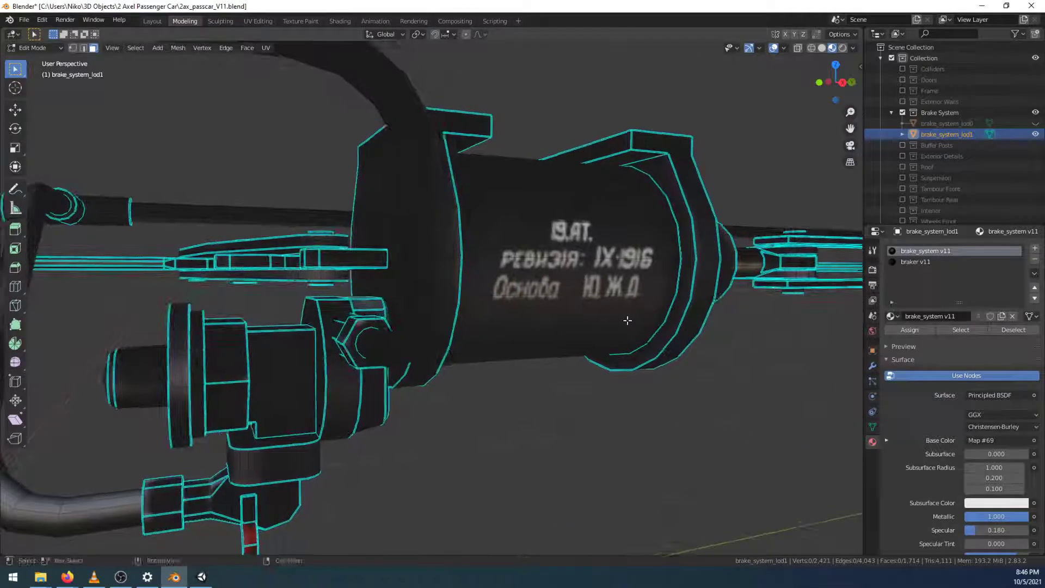
pyautogui.scroll(-4, 627, 321)
pyautogui.scroll(2, 605, 330)
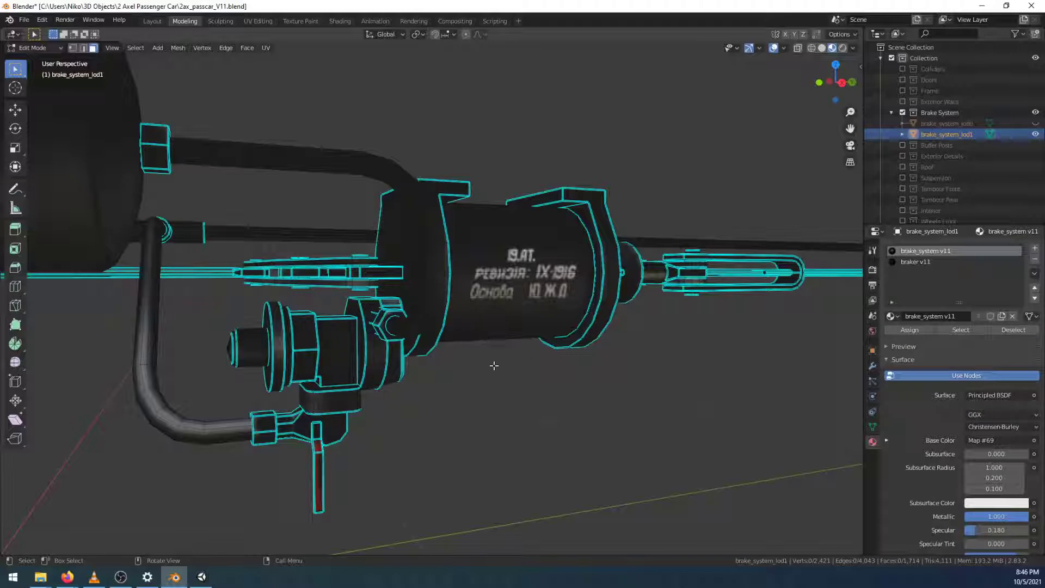
pyautogui.moveTo(403, 404); pyautogui.dragTo(638, 285, button='middle')
pyautogui.click(835, 68)
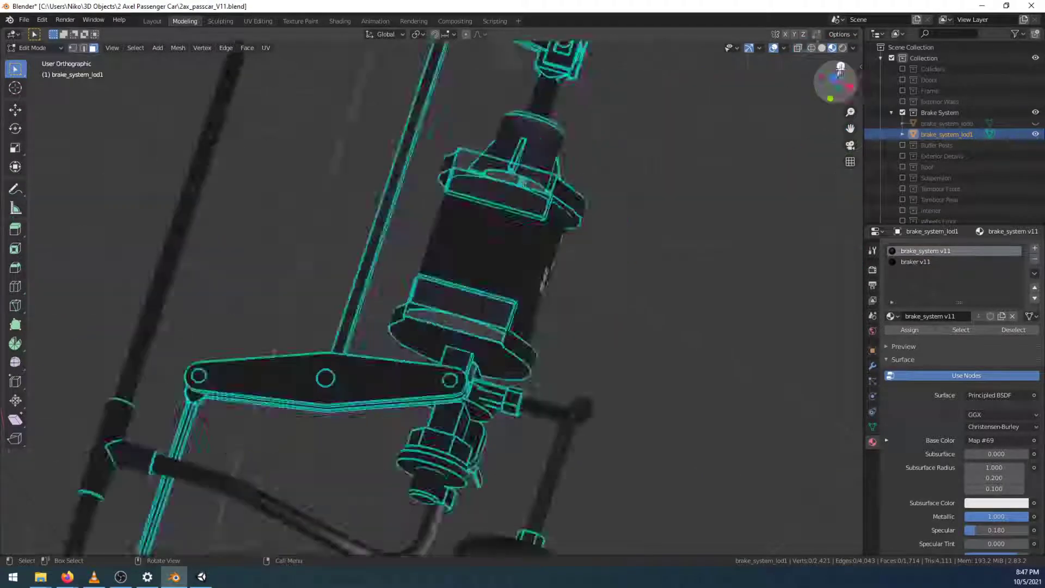
pyautogui.click(810, 47)
pyautogui.scroll(5, 566, 397)
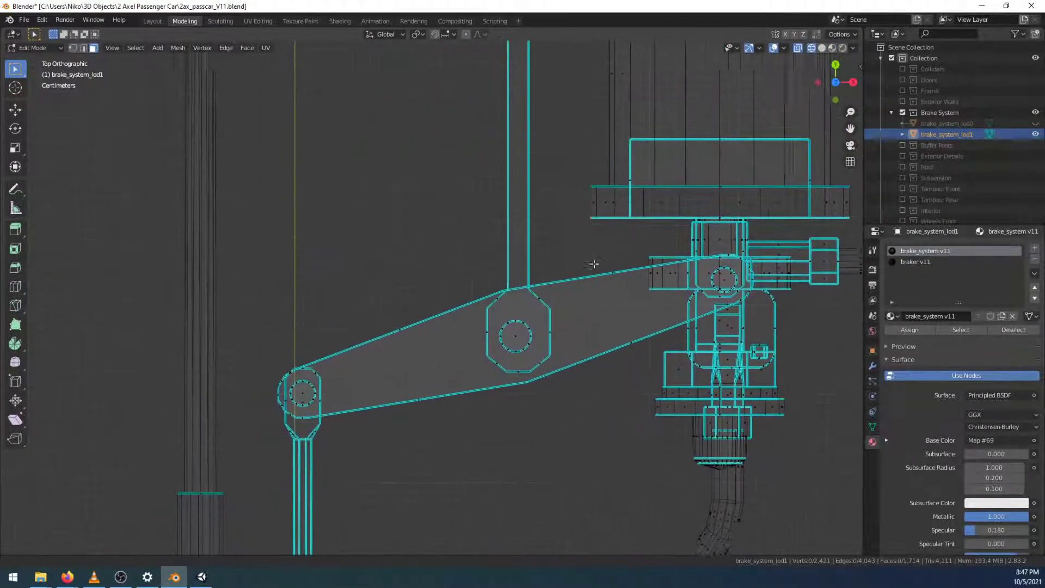
pyautogui.click(560, 313)
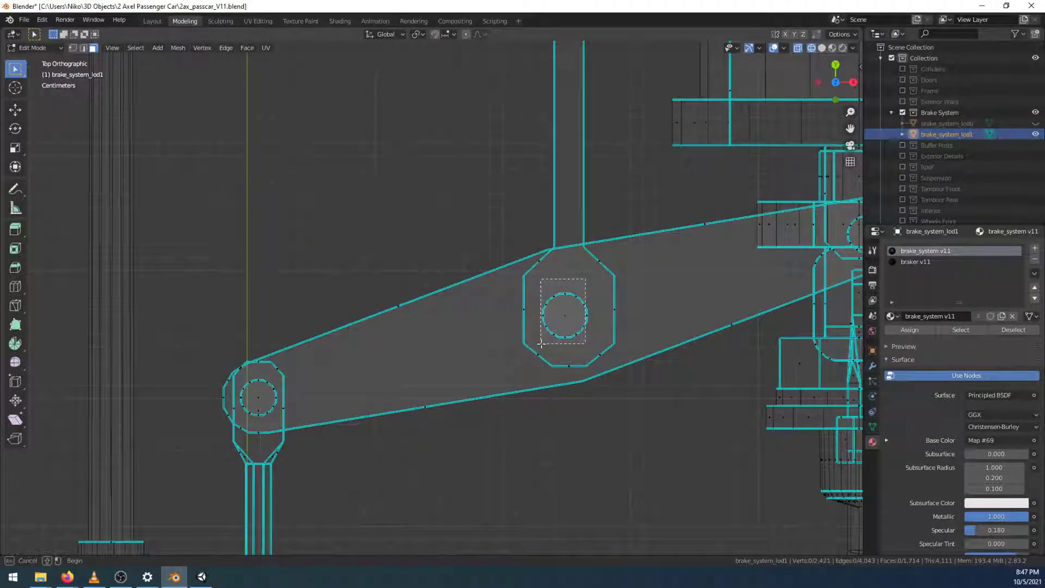
pyautogui.hotkey('ctrl', 'l')
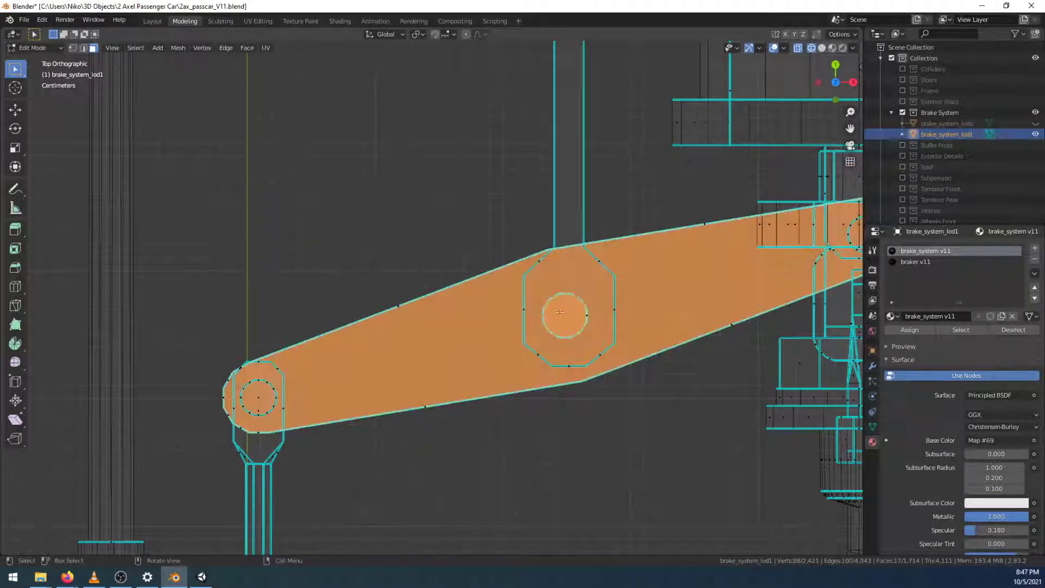
pyautogui.click(82, 49)
pyautogui.moveTo(597, 283); pyautogui.dragTo(544, 344)
pyautogui.press('x')
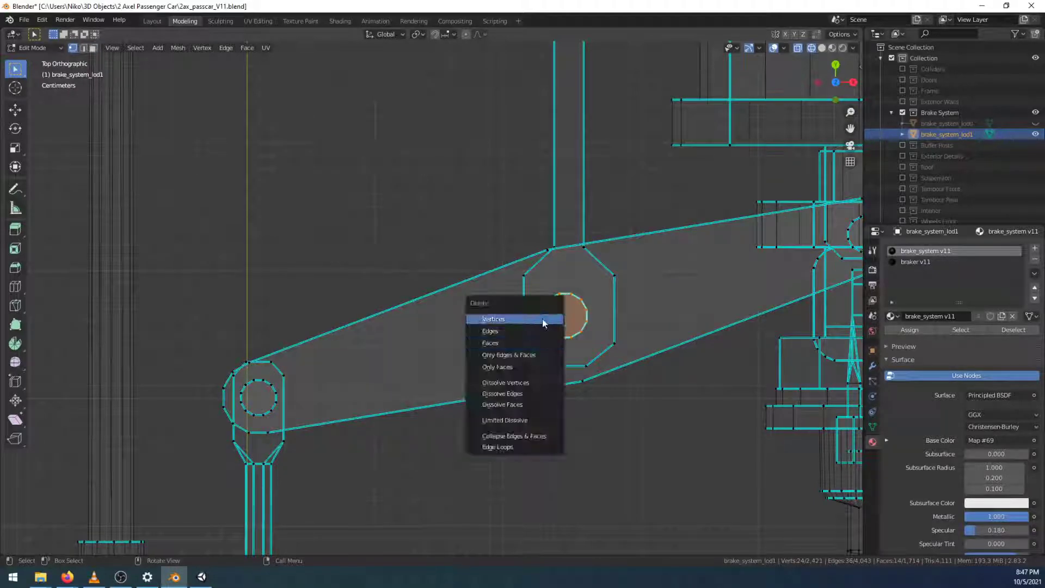
pyautogui.click(544, 318)
# Delete the vertices of the round pin at that lever's outer end, where the pull rod attaches
pyautogui.keyDown('shift'); pyautogui.moveTo(309, 435); pyautogui.dragTo(432, 313, button='middle'); pyautogui.keyUp('shift')
pyautogui.scroll(7, 433, 314)
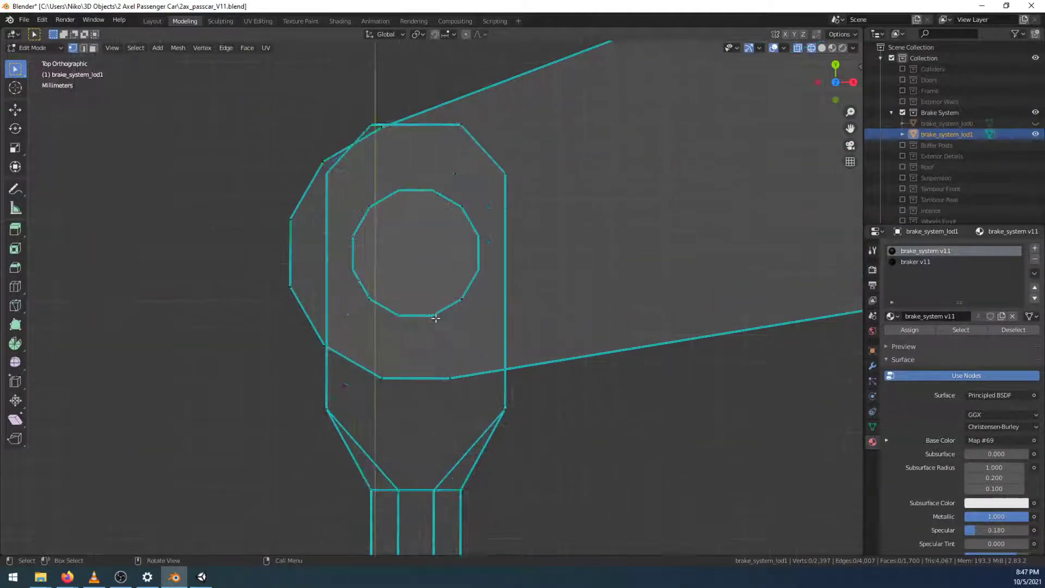
pyautogui.moveTo(341, 188); pyautogui.dragTo(488, 334)
pyautogui.press('x')
pyautogui.click(487, 334)
# Delete the vertices of the round pin at the same lever's other end, above the valve
pyautogui.scroll(-7, 475, 323)
pyautogui.keyDown('shift'); pyautogui.moveTo(751, 240); pyautogui.dragTo(262, 378, button='middle'); pyautogui.keyUp('shift')
pyautogui.scroll(3, 547, 272)
pyautogui.keyDown('shift'); pyautogui.moveTo(645, 245); pyautogui.dragTo(426, 317, button='middle'); pyautogui.keyUp('shift')
pyautogui.scroll(3, 425, 316)
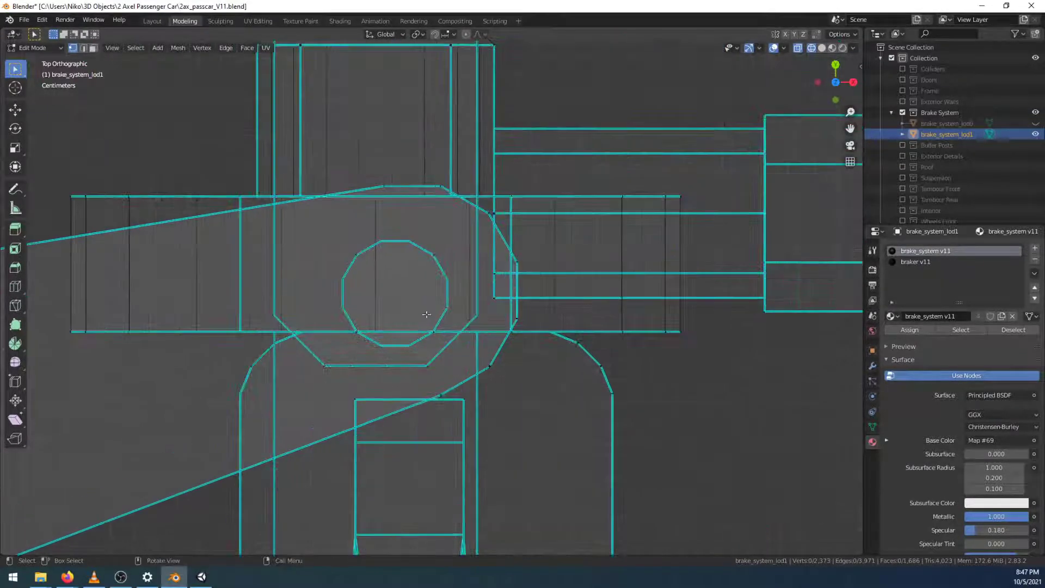
pyautogui.moveTo(318, 231); pyautogui.dragTo(456, 355)
pyautogui.press('x')
pyautogui.click(455, 355)
# Examine the valve and its surrounding fittings from the top and at an angle for further small parts
pyautogui.scroll(-4, 452, 375)
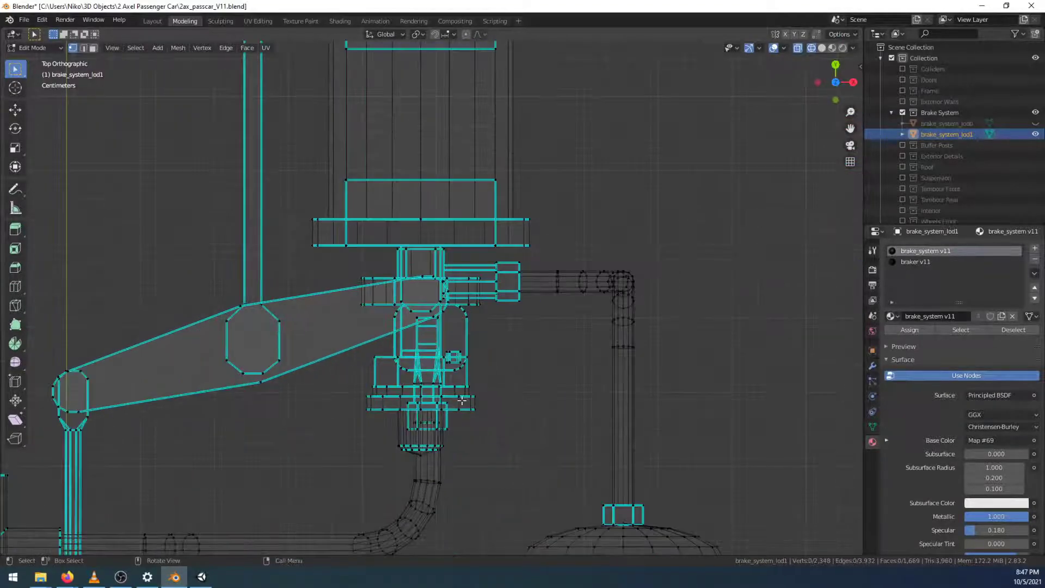
pyautogui.scroll(-3, 448, 386)
pyautogui.scroll(5, 454, 362)
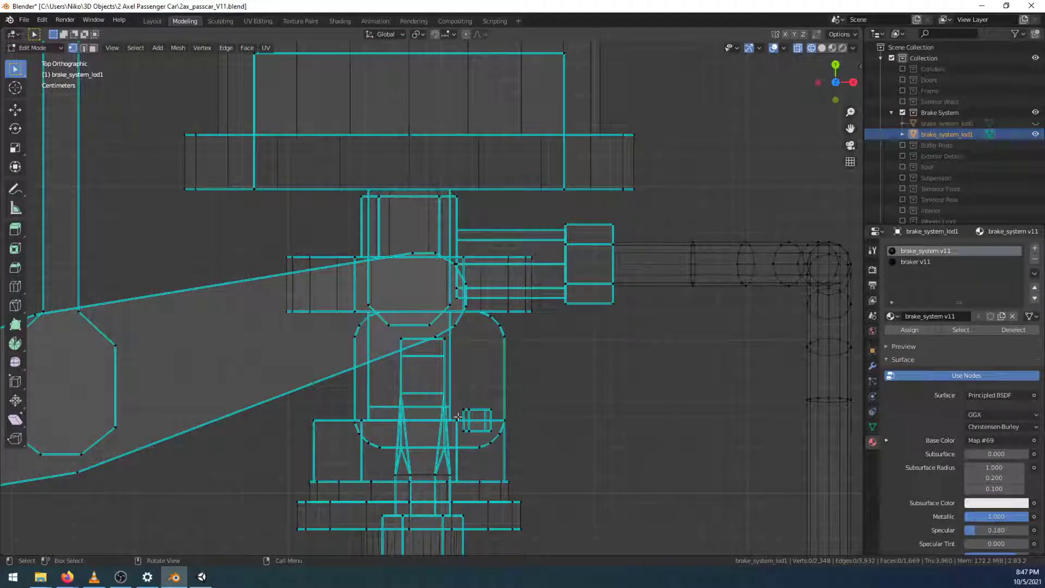
pyautogui.moveTo(477, 412); pyautogui.dragTo(533, 407, button='middle')
pyautogui.click(835, 81)
pyautogui.click(831, 48)
pyautogui.moveTo(525, 409); pyautogui.dragTo(544, 310, button='middle')
pyautogui.hotkey('alt', 'z')
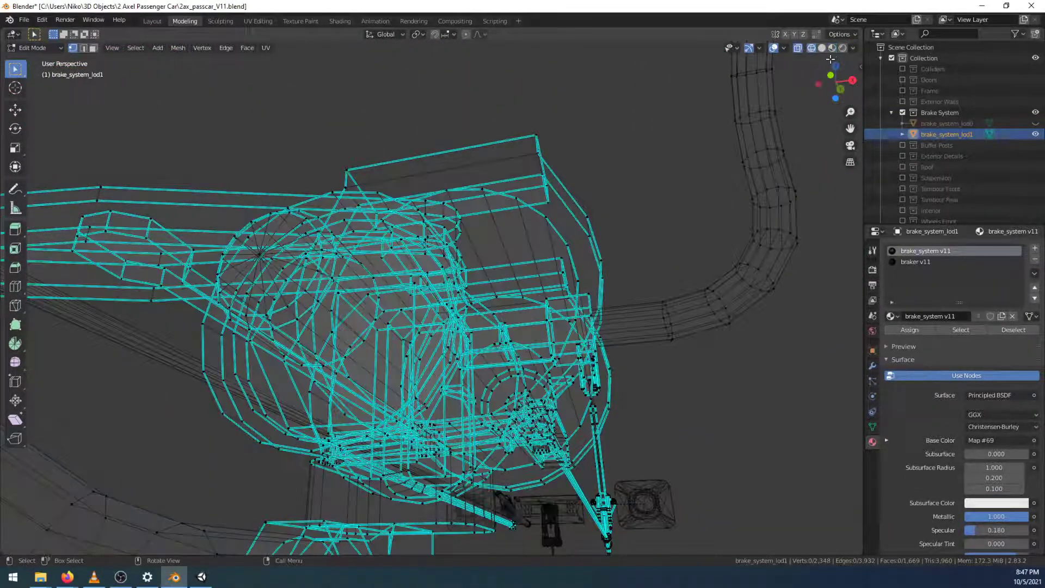
# From the top, delete the vertices of the round centre pin on the lever at the cylinder's push rod end
pyautogui.click(835, 65)
pyautogui.scroll(-5, 474, 289)
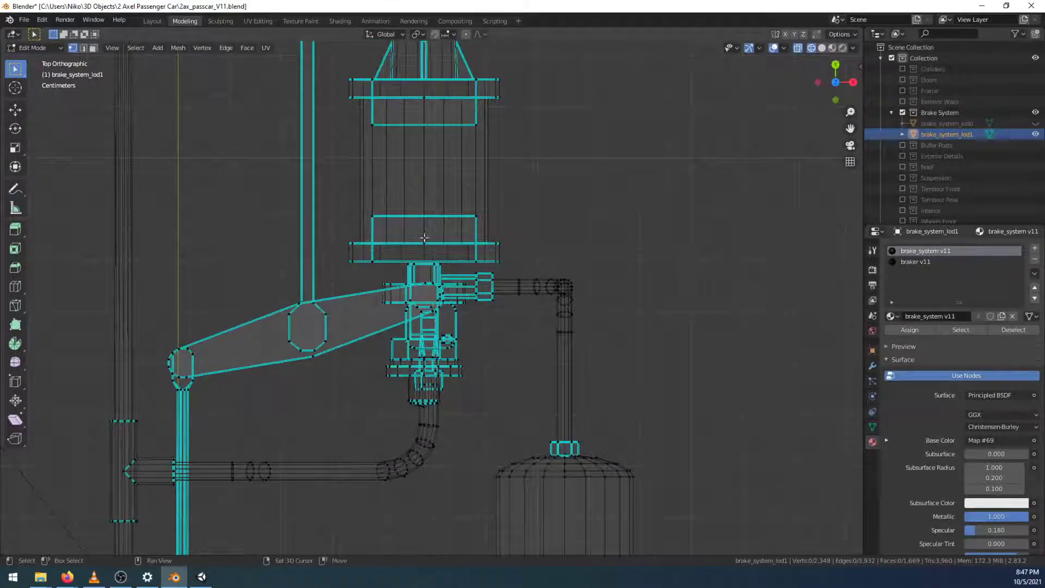
pyautogui.keyDown('shift'); pyautogui.moveTo(424, 237); pyautogui.dragTo(405, 433, button='middle'); pyautogui.keyUp('shift')
pyautogui.moveTo(396, 258)
pyautogui.keyDown('shift'); pyautogui.mouseDown(button='middle')
pyautogui.moveTo(425, 406)
pyautogui.moveTo(462, 450)
pyautogui.mouseUp(button='middle'); pyautogui.keyUp('shift')
pyautogui.scroll(6, 410, 345)
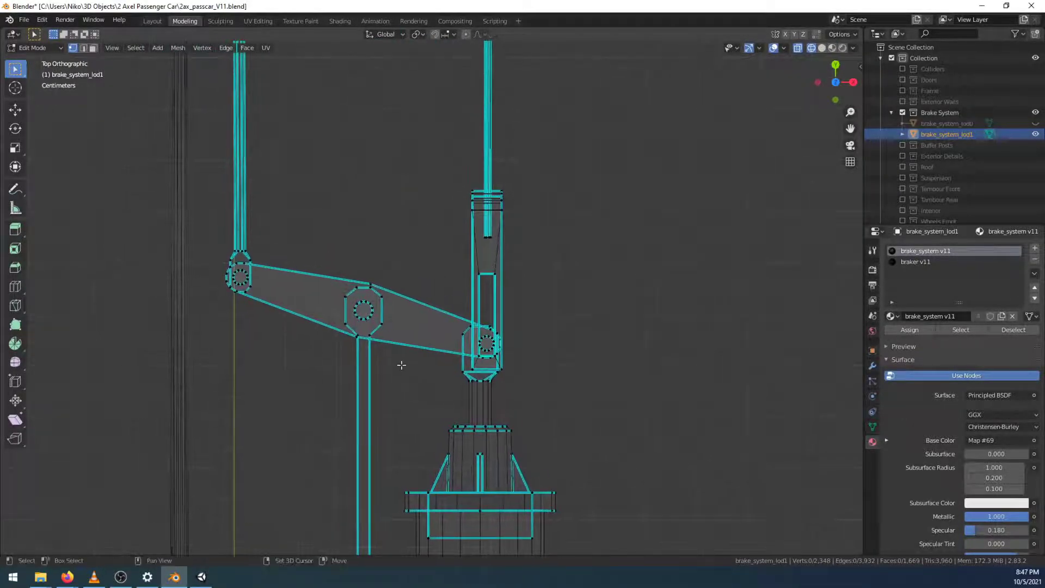
pyautogui.keyDown('shift'); pyautogui.moveTo(147, 328); pyautogui.dragTo(304, 328, button='middle'); pyautogui.keyUp('shift')
pyautogui.moveTo(283, 294); pyautogui.dragTo(371, 381)
pyautogui.press('x')
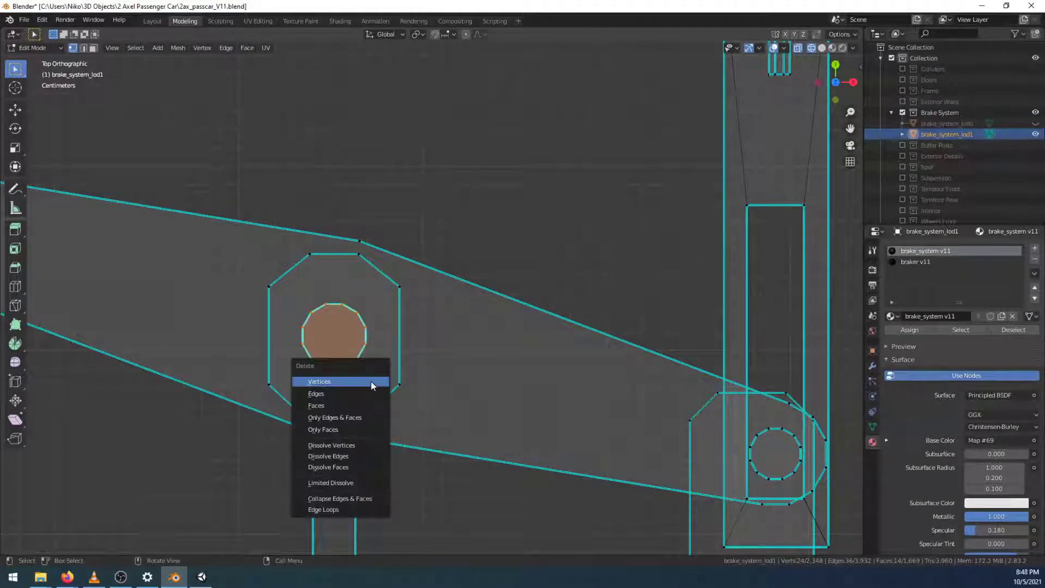
pyautogui.click(370, 381)
# Delete the vertices of the round pin where this lever meets the push rod fork
pyautogui.moveTo(748, 423); pyautogui.dragTo(802, 485)
pyautogui.press('x')
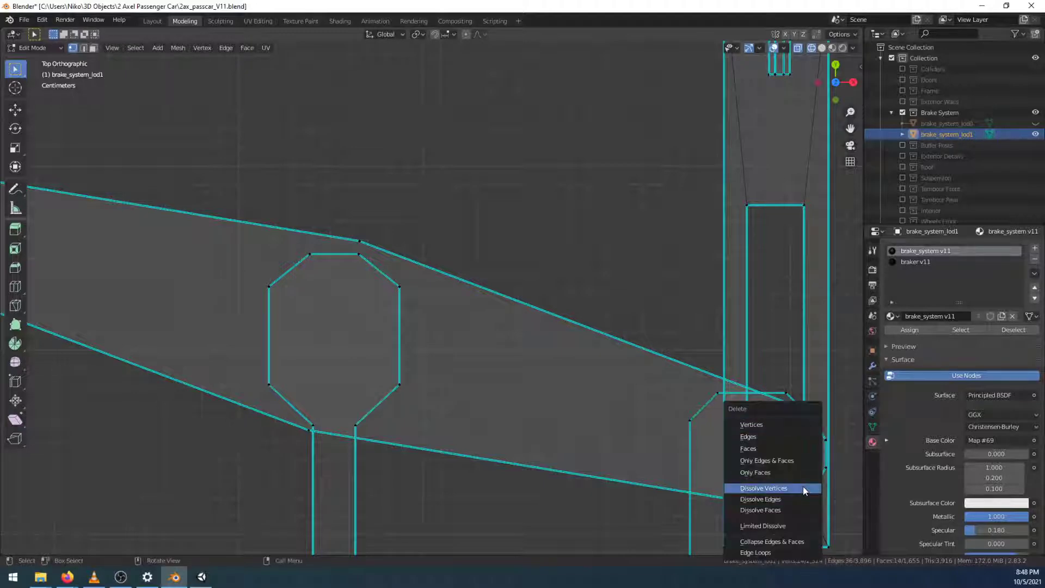
pyautogui.click(788, 428)
# Delete the vertices of the round pin at the push rod lever's outer end, where the long rod attaches
pyautogui.scroll(-2, 676, 272)
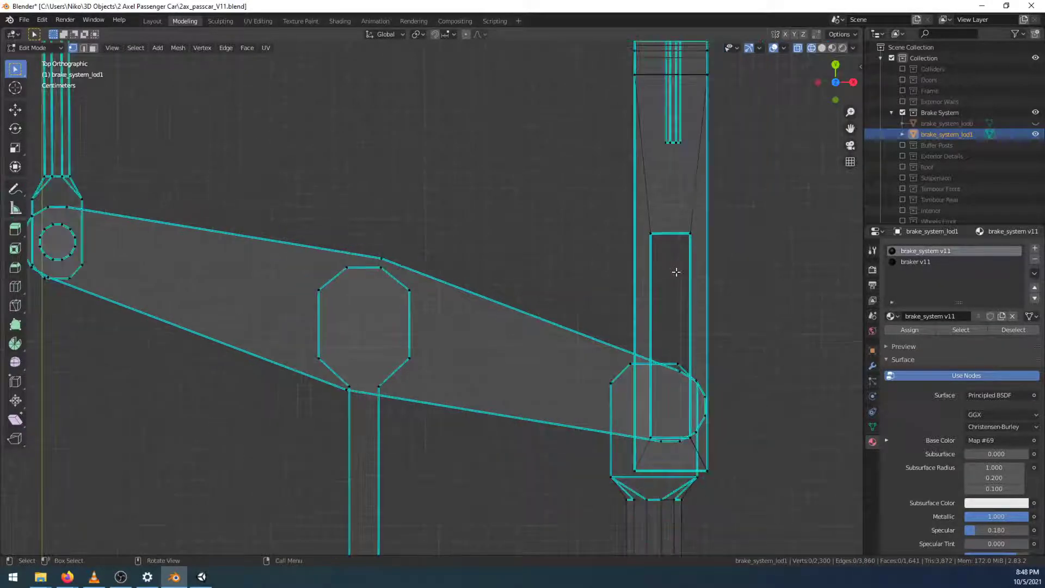
pyautogui.keyDown('shift'); pyautogui.moveTo(254, 344); pyautogui.dragTo(583, 292, button='middle'); pyautogui.keyUp('shift')
pyautogui.scroll(5, 315, 193)
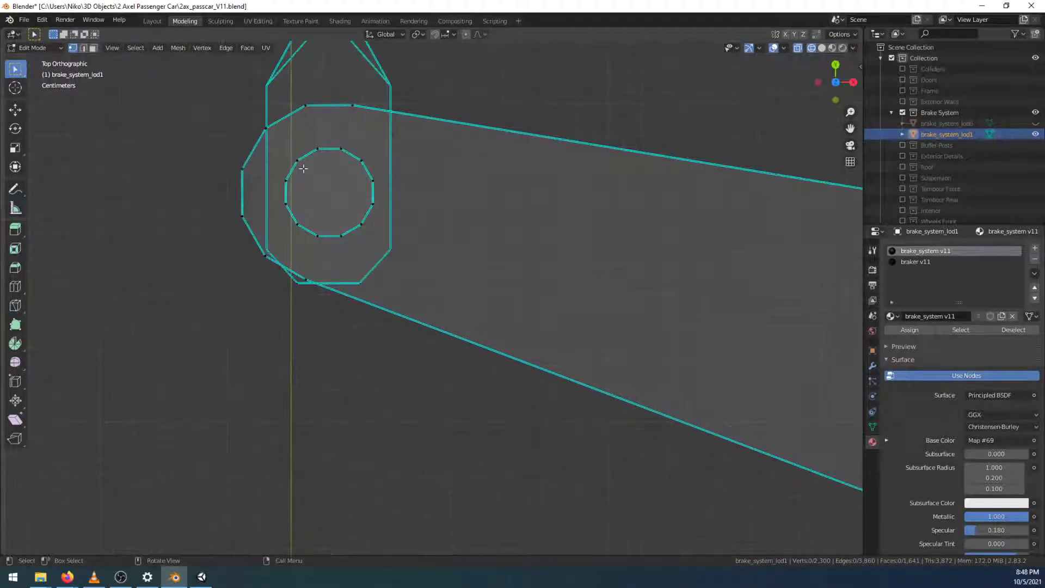
pyautogui.moveTo(278, 146); pyautogui.dragTo(379, 242)
pyautogui.press('x')
pyautogui.click(378, 243)
# In the right side view, delete the vertices of the round pin joining the long rod to the crank arm
pyautogui.scroll(-8, 433, 320)
pyautogui.keyDown('shift'); pyautogui.moveTo(536, 218); pyautogui.dragTo(429, 331, button='middle'); pyautogui.keyUp('shift')
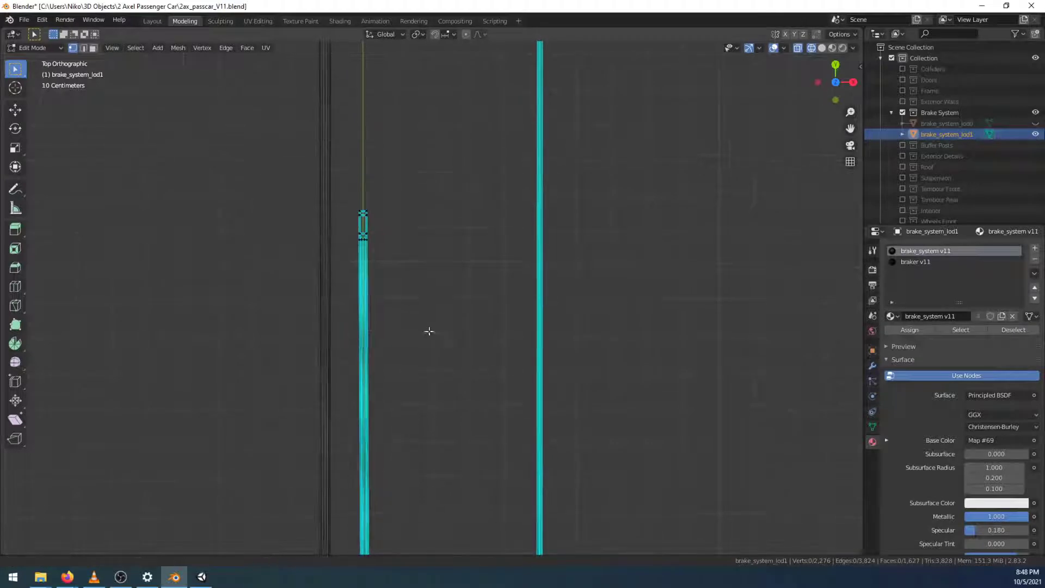
pyautogui.scroll(6, 385, 296)
pyautogui.scroll(-3, 477, 186)
pyautogui.keyDown('shift'); pyautogui.moveTo(477, 186); pyautogui.dragTo(436, 392, button='middle'); pyautogui.keyUp('shift')
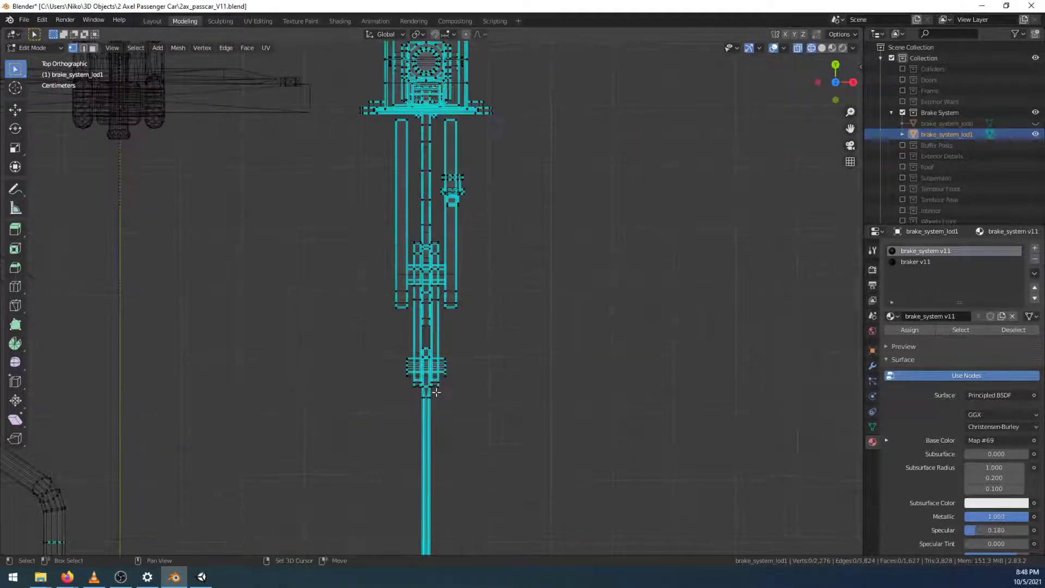
pyautogui.click(852, 82)
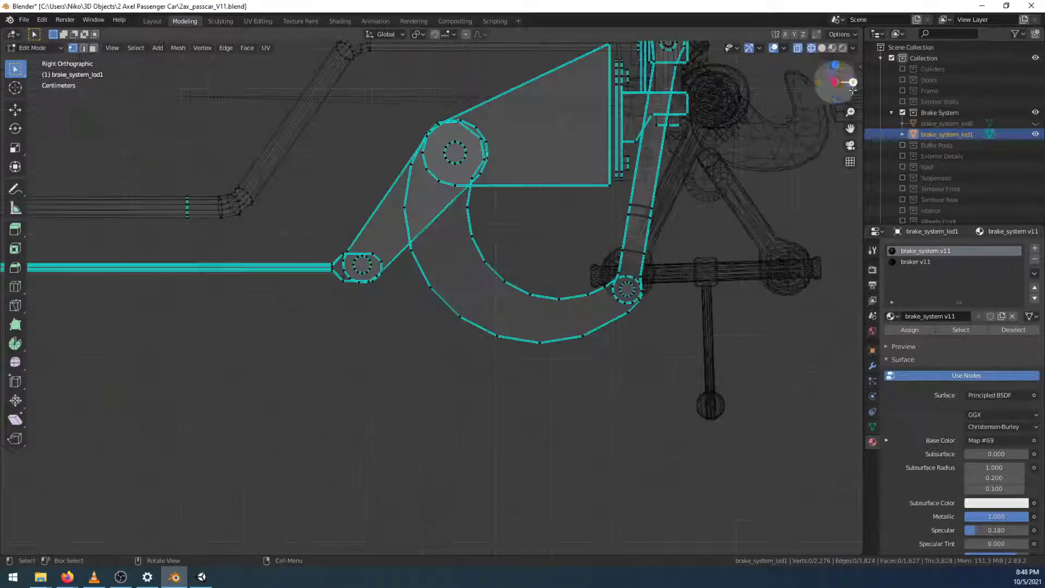
pyautogui.scroll(6, 386, 324)
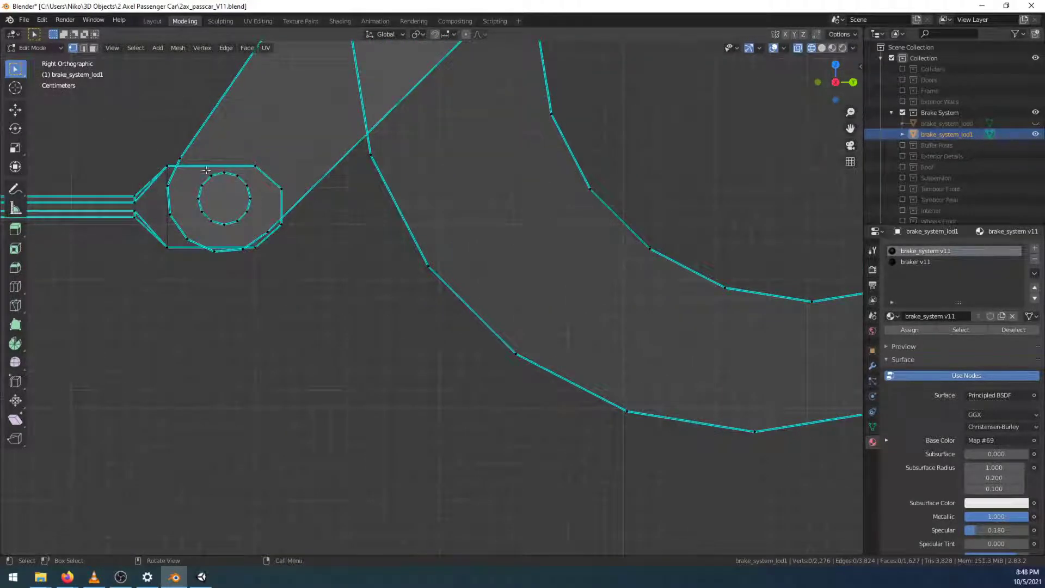
pyautogui.moveTo(191, 157); pyautogui.dragTo(252, 227)
pyautogui.press('x')
pyautogui.click(252, 227)
# Delete the vertices of the round pin joining the curved arm to the lower end of the slanted link
pyautogui.scroll(-5, 287, 345)
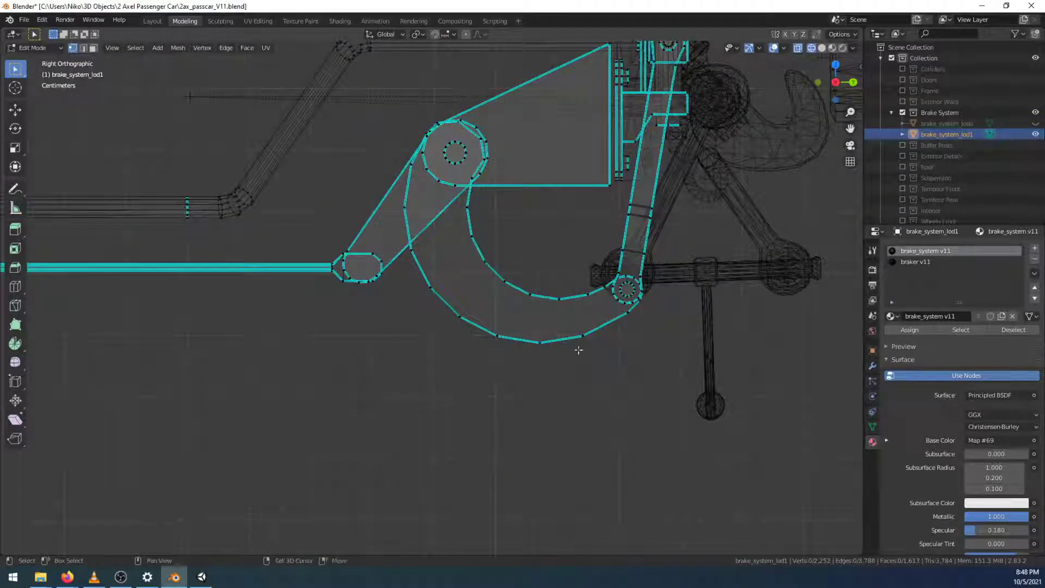
pyautogui.keyDown('ctrl'); pyautogui.scroll(-5, 459, 349); pyautogui.keyUp('ctrl')
pyautogui.scroll(6, 450, 347)
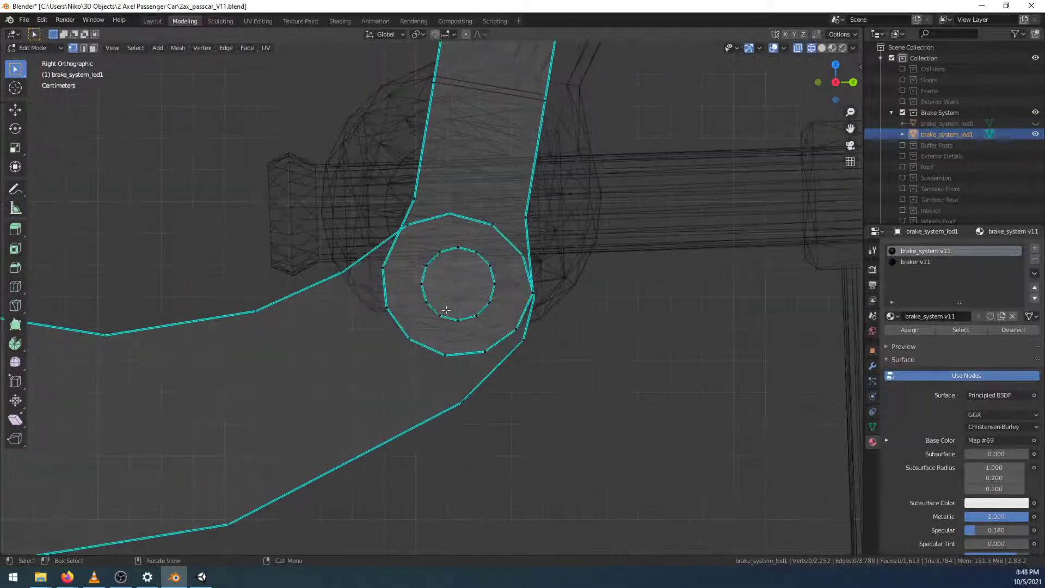
pyautogui.scroll(3, 442, 286)
pyautogui.moveTo(394, 203); pyautogui.dragTo(553, 349)
pyautogui.press('x')
pyautogui.click(554, 346)
# Delete the vertices of the inner round pin at the crank's main pivot on the triangular bracket
pyautogui.scroll(-5, 556, 340)
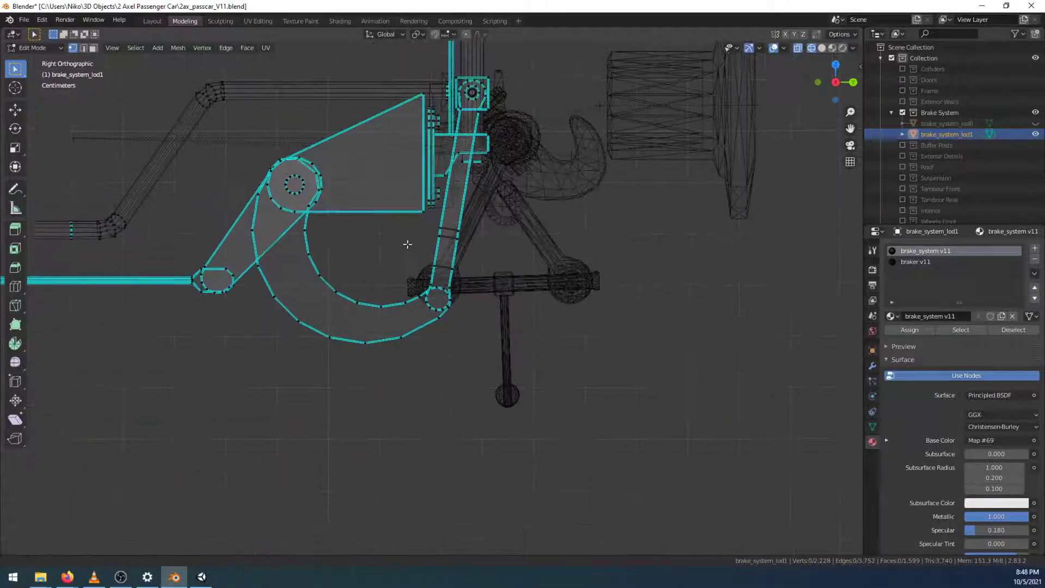
pyautogui.scroll(3, 522, 370)
pyautogui.scroll(5, 558, 322)
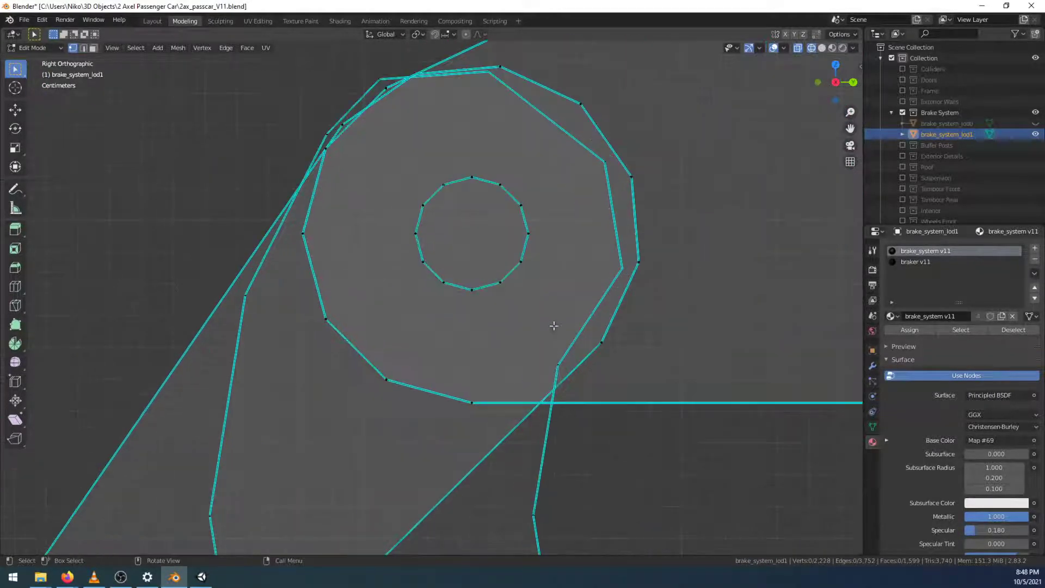
pyautogui.moveTo(398, 171); pyautogui.dragTo(544, 302)
pyautogui.press('x')
pyautogui.click(544, 303)
# Select the end faces of the small bolt heads on the bracket's mounting plate, grow the selection and delete their vertices
pyautogui.keyDown('shift'); pyautogui.moveTo(627, 332); pyautogui.dragTo(528, 320, button='middle'); pyautogui.keyUp('shift')
pyautogui.moveTo(510, 316); pyautogui.dragTo(478, 403)
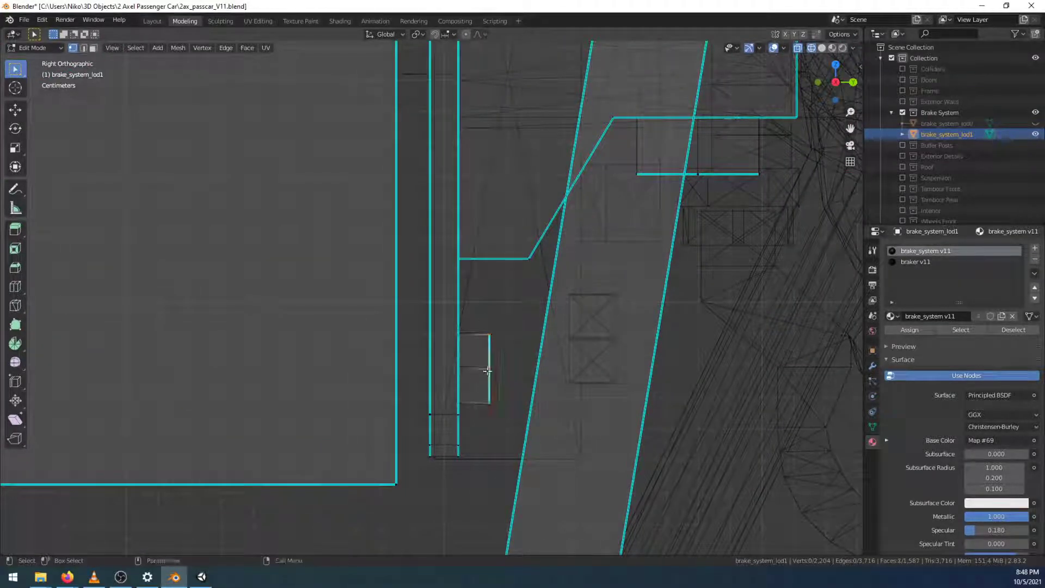
pyautogui.moveTo(502, 320); pyautogui.dragTo(493, 402)
pyautogui.keyDown('shift'); pyautogui.moveTo(494, 244); pyautogui.dragTo(478, 198, button='middle'); pyautogui.keyUp('shift')
pyautogui.moveTo(479, 198); pyautogui.dragTo(467, 300)
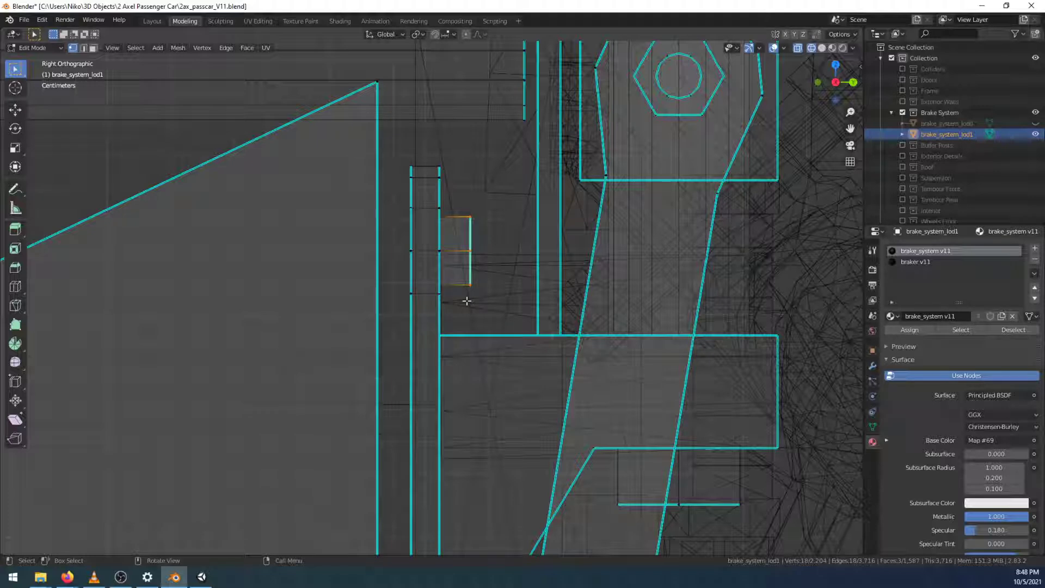
pyautogui.click(129, 49)
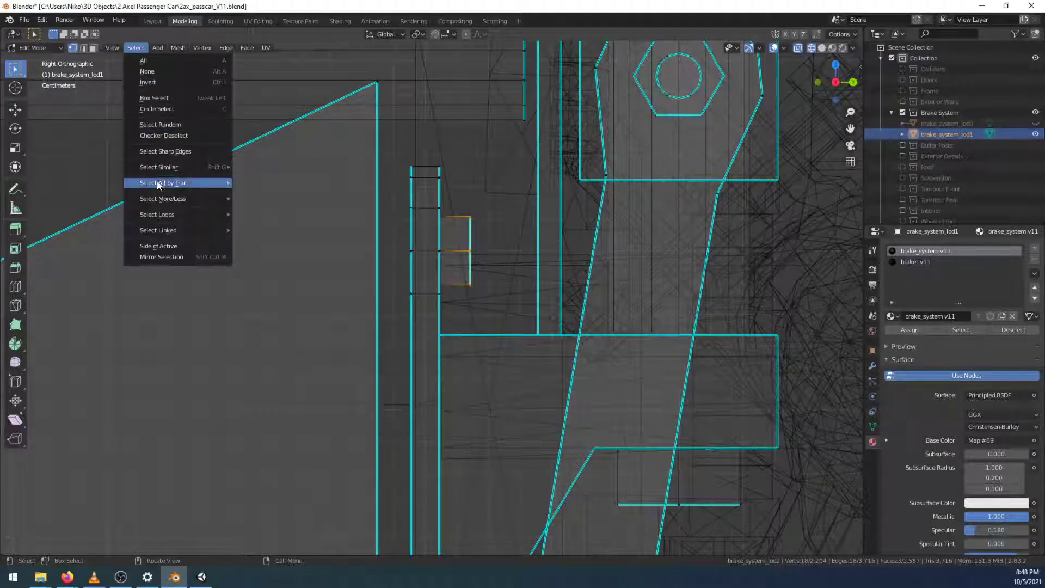
pyautogui.moveTo(164, 199)
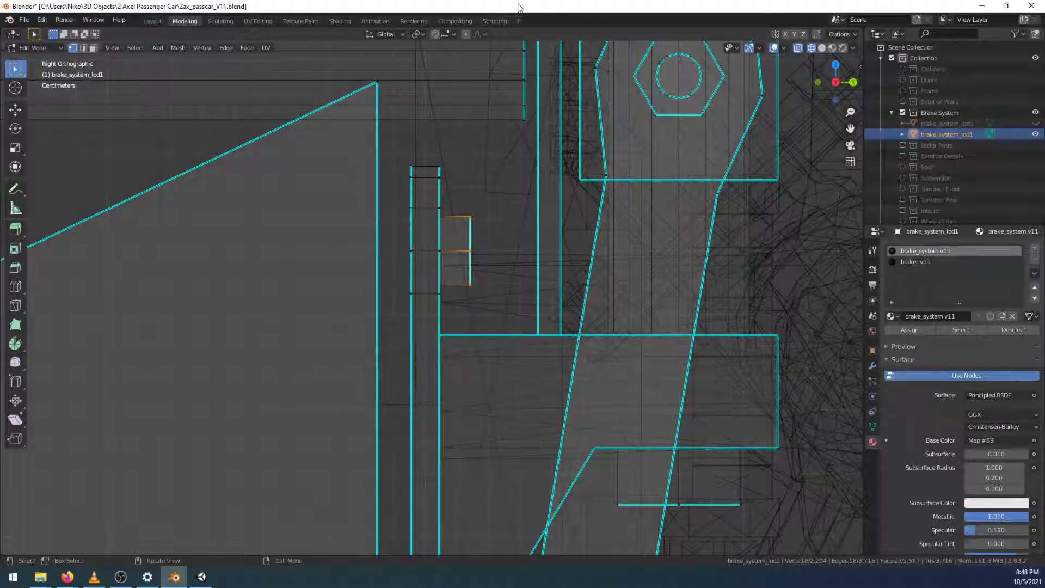
pyautogui.press('3')
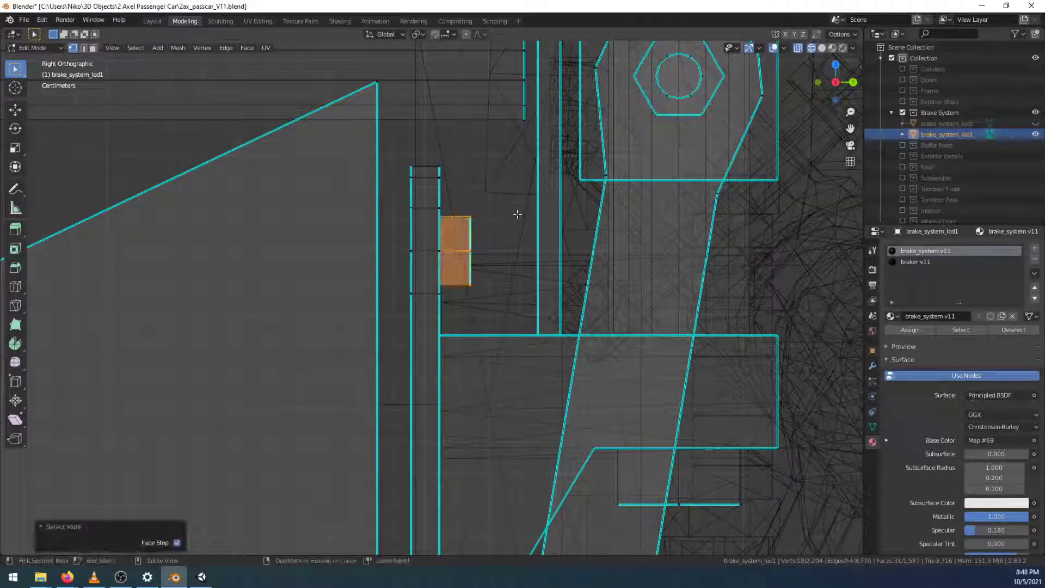
pyautogui.press('x')
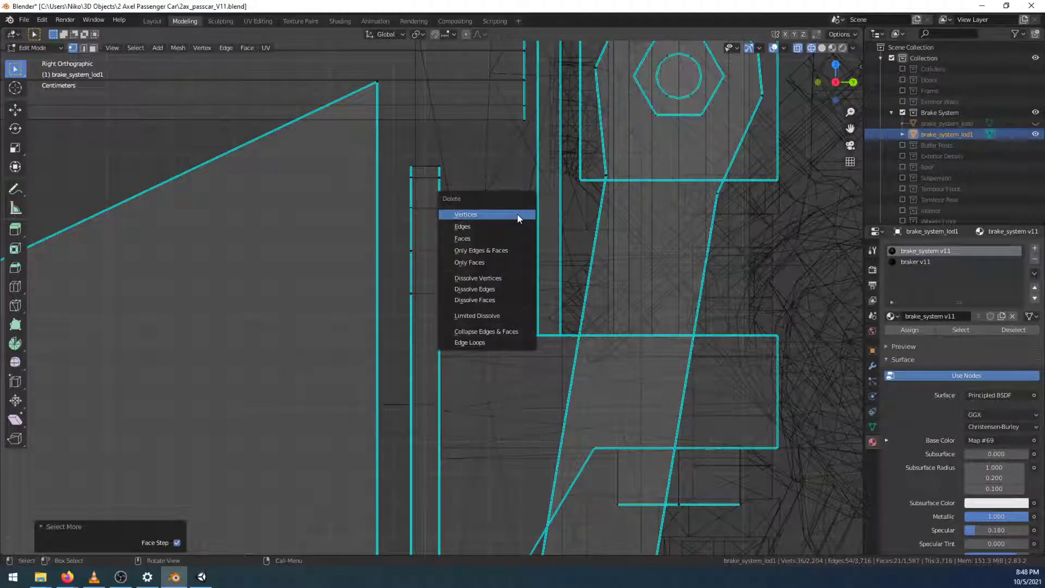
pyautogui.click(516, 214)
# Delete the vertices of the round pin inside the hexagonal nut at the slanted link's upper end
pyautogui.scroll(-2, 599, 232)
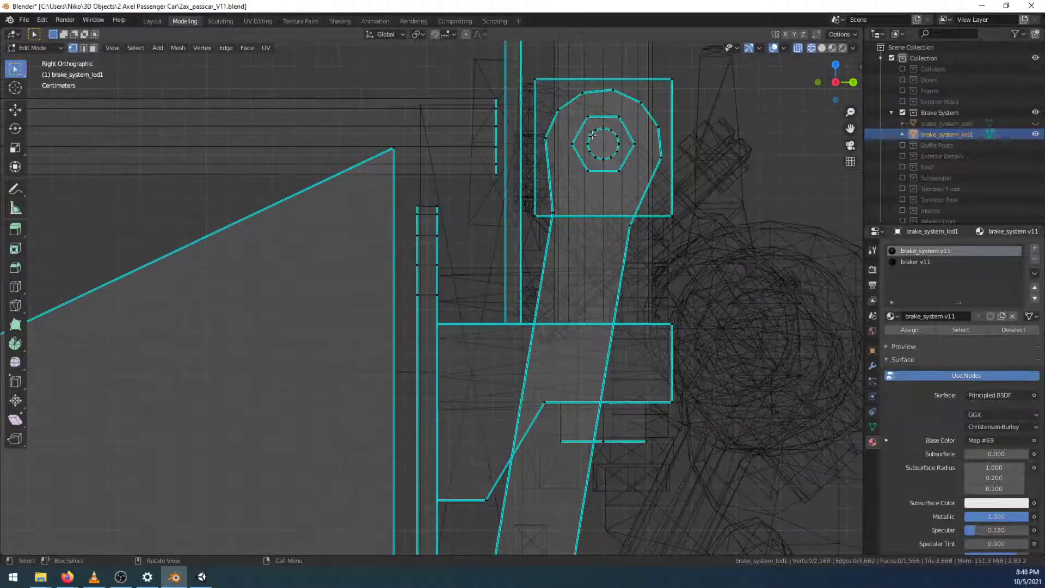
pyautogui.moveTo(587, 129); pyautogui.dragTo(622, 161)
pyautogui.press('x')
pyautogui.click(621, 161)
# Examine the simplified brake parts in Material Preview from several angles and distances
pyautogui.scroll(-3, 691, 307)
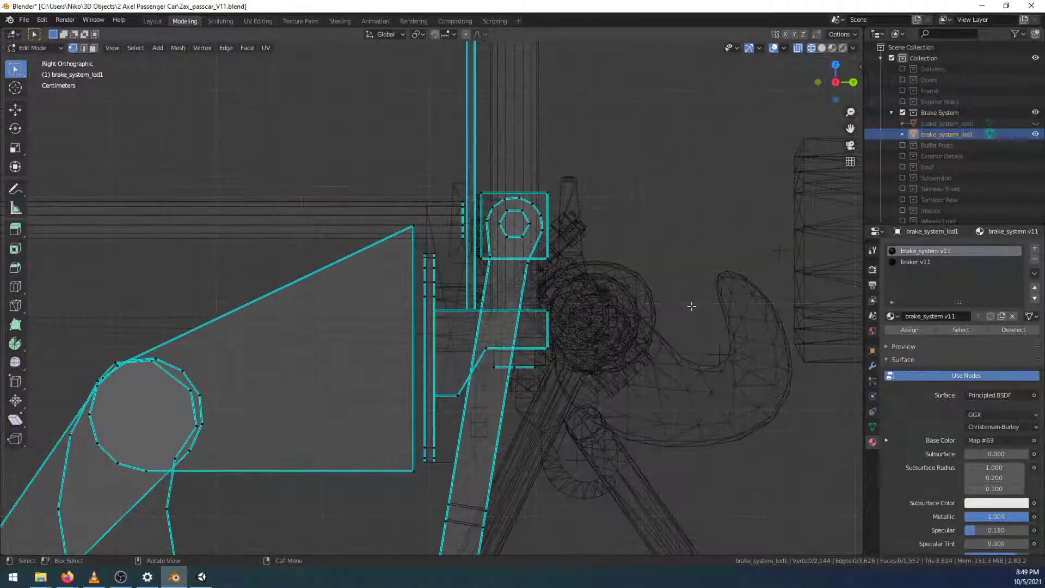
pyautogui.click(831, 48)
pyautogui.moveTo(751, 272)
pyautogui.mouseDown(button='middle')
pyautogui.moveTo(712, 313)
pyautogui.moveTo(621, 223)
pyautogui.moveTo(597, 299)
pyautogui.moveTo(517, 295)
pyautogui.moveTo(718, 303)
pyautogui.moveTo(697, 255)
pyautogui.moveTo(585, 310)
pyautogui.moveTo(710, 313)
pyautogui.moveTo(609, 394)
pyautogui.moveTo(620, 422)
pyautogui.moveTo(602, 354)
pyautogui.moveTo(548, 354)
pyautogui.moveTo(509, 376)
pyautogui.moveTo(466, 380)
pyautogui.moveTo(455, 364)
pyautogui.moveTo(494, 308)
pyautogui.moveTo(583, 328)
pyautogui.moveTo(490, 305)
pyautogui.moveTo(487, 318)
pyautogui.moveTo(561, 352)
pyautogui.moveTo(490, 324)
pyautogui.moveTo(544, 326)
pyautogui.moveTo(586, 305)
pyautogui.moveTo(428, 240)
pyautogui.moveTo(357, 236)
pyautogui.moveTo(357, 213)
pyautogui.moveTo(429, 323)
pyautogui.moveTo(438, 205)
pyautogui.moveTo(436, 328)
pyautogui.moveTo(401, 285)
pyautogui.moveTo(320, 261)
pyautogui.mouseUp(button='middle')
pyautogui.scroll(5, 604, 370)
pyautogui.scroll(-5, 509, 377)
pyautogui.scroll(6, 492, 311)
pyautogui.scroll(-5, 320, 261)
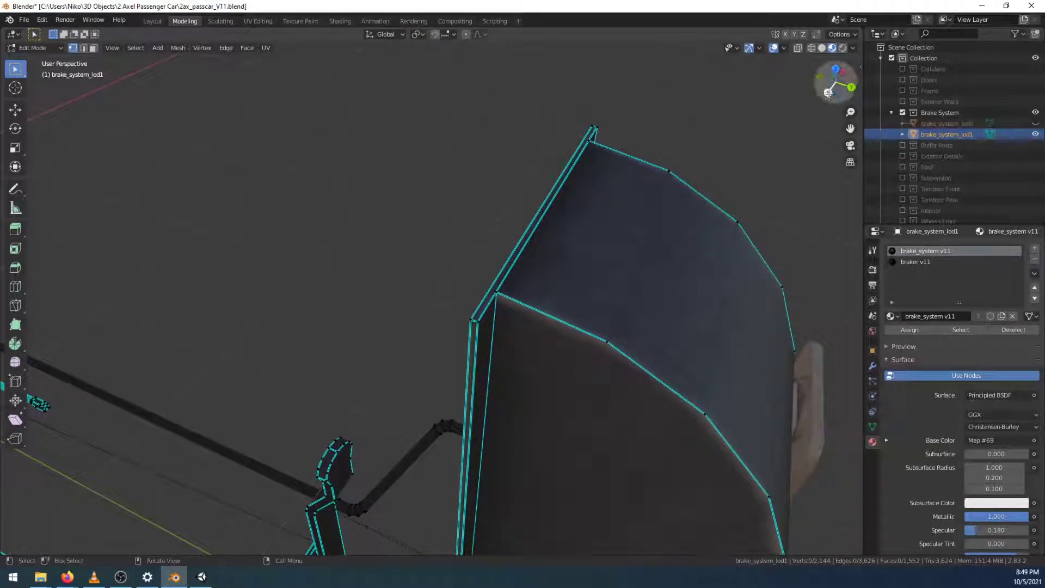
# Show the curved-top brake box in wireframe from the right side, framed on its lower flat-side corner
pyautogui.click(828, 92)
pyautogui.keyDown('shift'); pyautogui.moveTo(683, 225); pyautogui.dragTo(591, 320, button='middle'); pyautogui.keyUp('shift')
pyautogui.scroll(2, 561, 303)
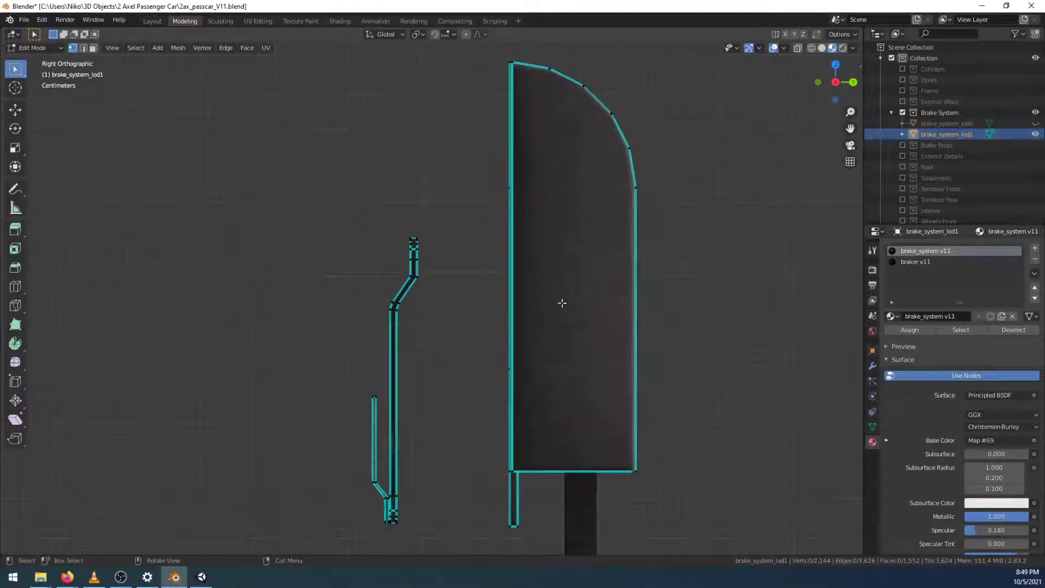
pyautogui.scroll(2, 561, 303)
pyautogui.keyDown('shift'); pyautogui.moveTo(583, 424); pyautogui.dragTo(548, 242, button='middle'); pyautogui.keyUp('shift')
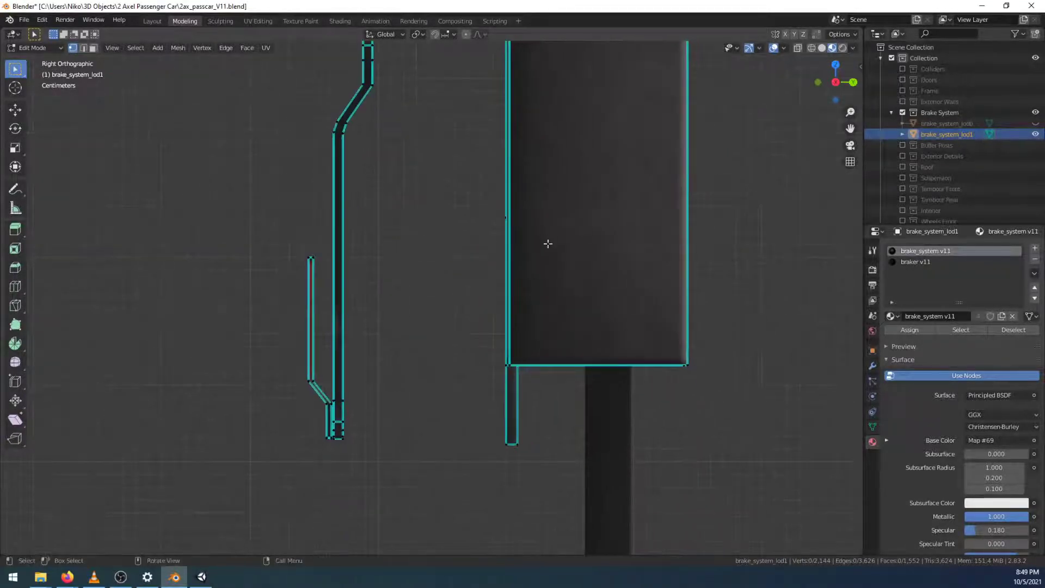
pyautogui.scroll(3, 549, 245)
pyautogui.keyDown('shift'); pyautogui.moveTo(623, 370); pyautogui.dragTo(529, 383, button='middle'); pyautogui.keyUp('shift')
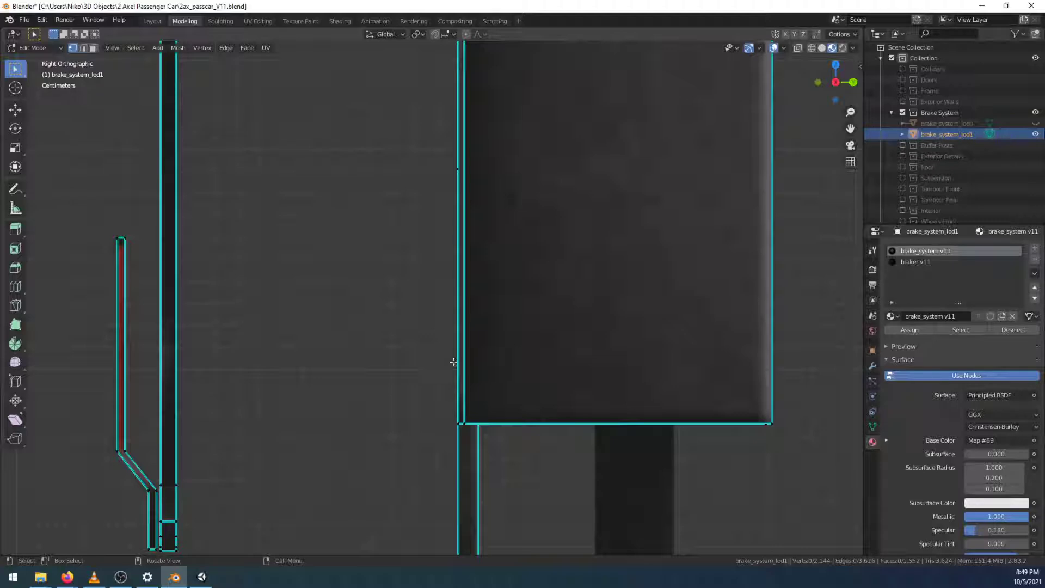
pyautogui.click(811, 49)
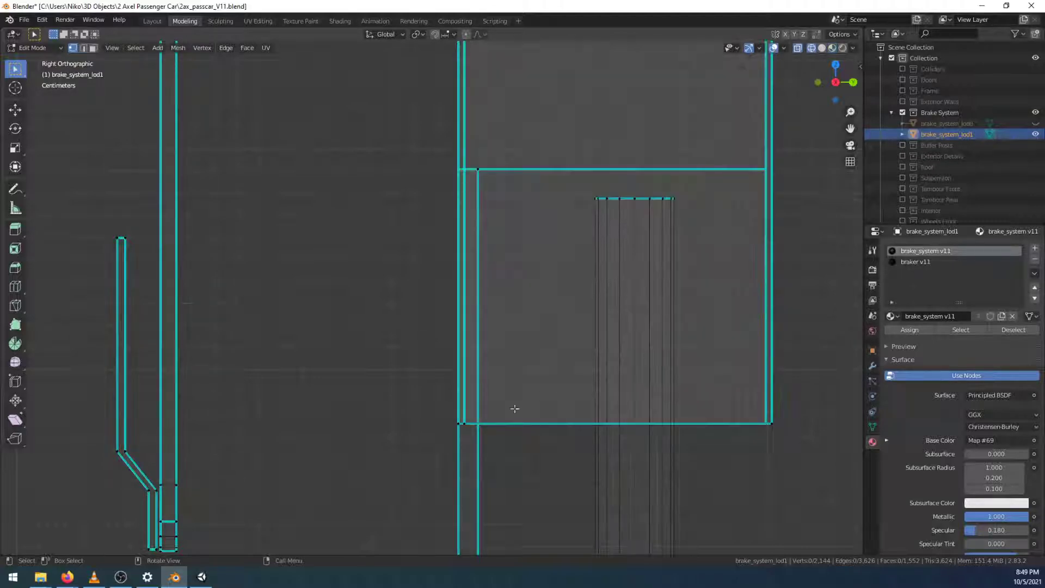
# Select the paired inner and outer vertices along the brake box's thin flat-side edge, from the lower corner to the top
pyautogui.moveTo(461, 431); pyautogui.dragTo(468, 415)
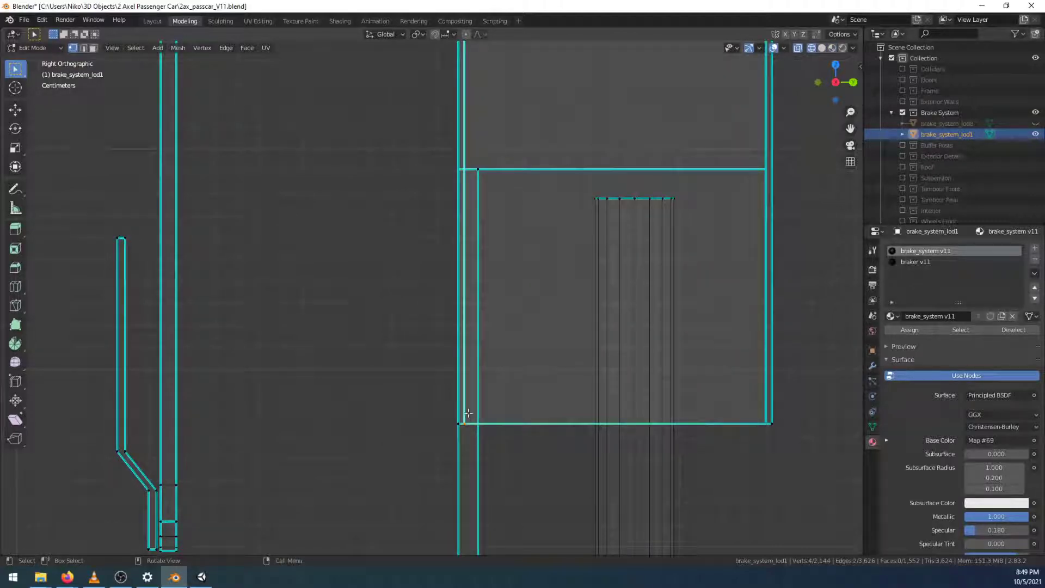
pyautogui.keyDown('shift'); pyautogui.scroll(10, 491, 368); pyautogui.keyUp('shift')
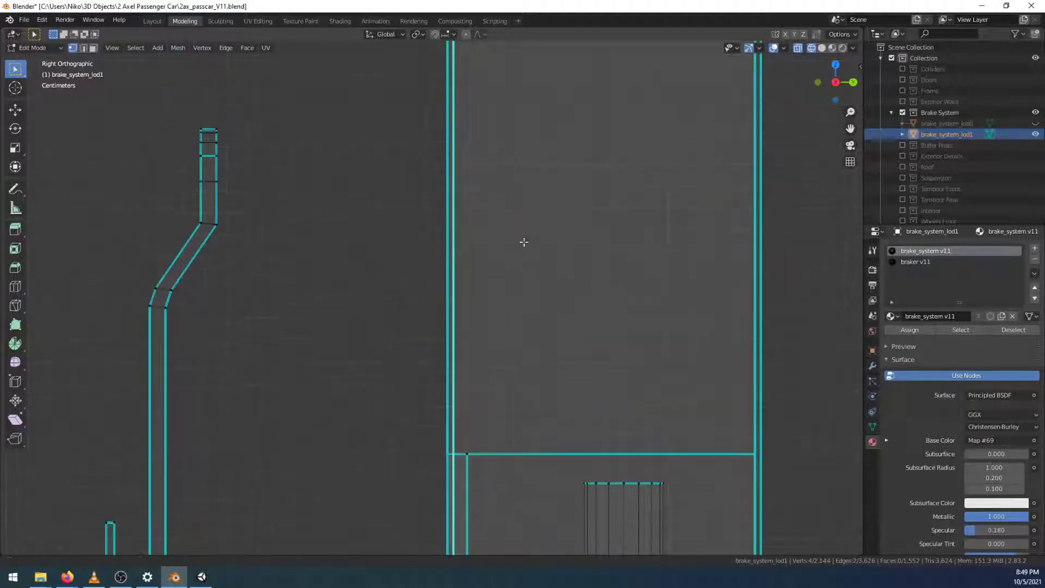
pyautogui.press('b')
pyautogui.moveTo(461, 162); pyautogui.dragTo(441, 173)
pyautogui.keyDown('shift'); pyautogui.scroll(-12, 459, 329); pyautogui.keyUp('shift')
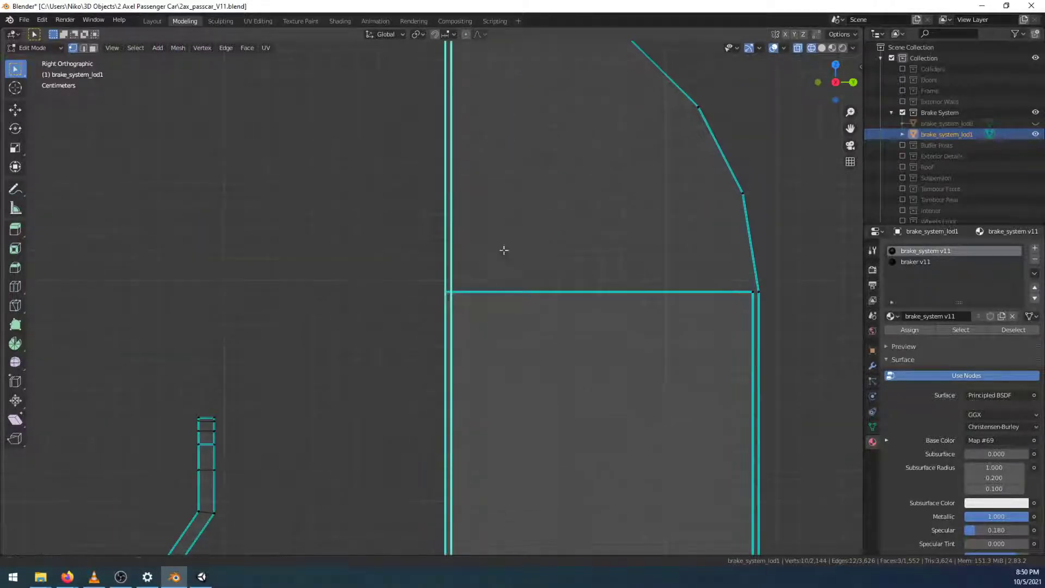
pyautogui.keyDown('shift'); pyautogui.moveTo(529, 185); pyautogui.dragTo(463, 552, button='middle'); pyautogui.keyUp('shift')
pyautogui.keyDown('shift'); pyautogui.moveTo(464, 370); pyautogui.dragTo(513, 390, button='middle'); pyautogui.keyUp('shift')
pyautogui.keyDown('alt'); pyautogui.keyDown('shift'); pyautogui.click(417, 360); pyautogui.keyUp('shift'); pyautogui.keyUp('alt')
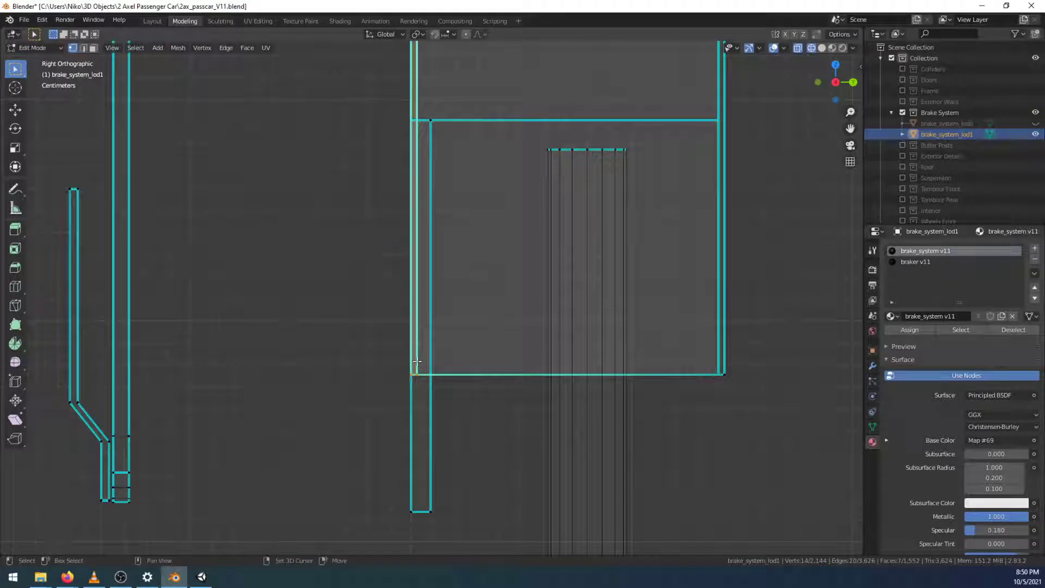
# Merge the selected edge vertices by distance with a merge distance of 0.0101 m
pyautogui.press('m')
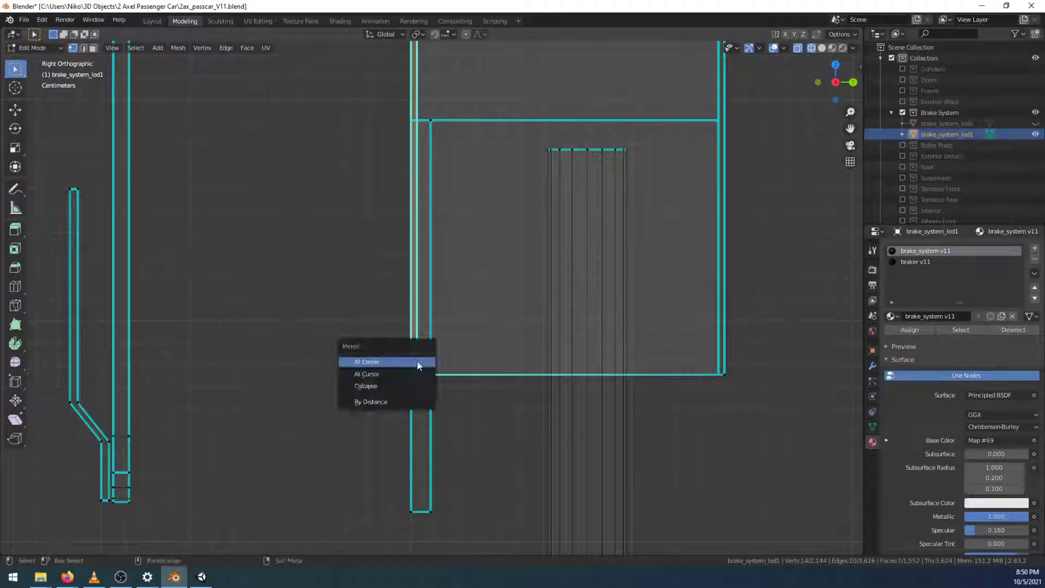
pyautogui.click(405, 407)
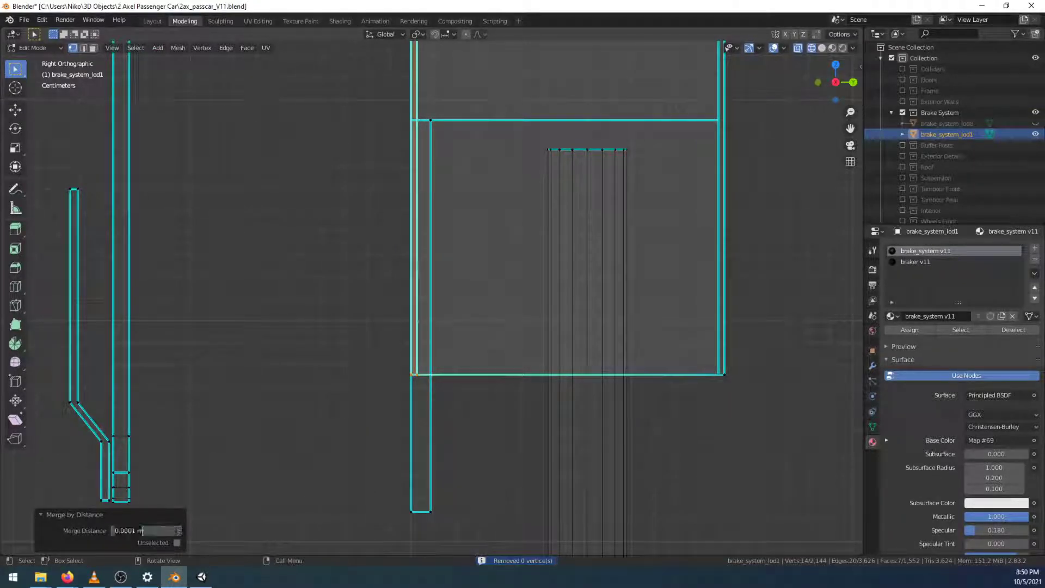
pyautogui.press('Return')
pyautogui.click(178, 531)
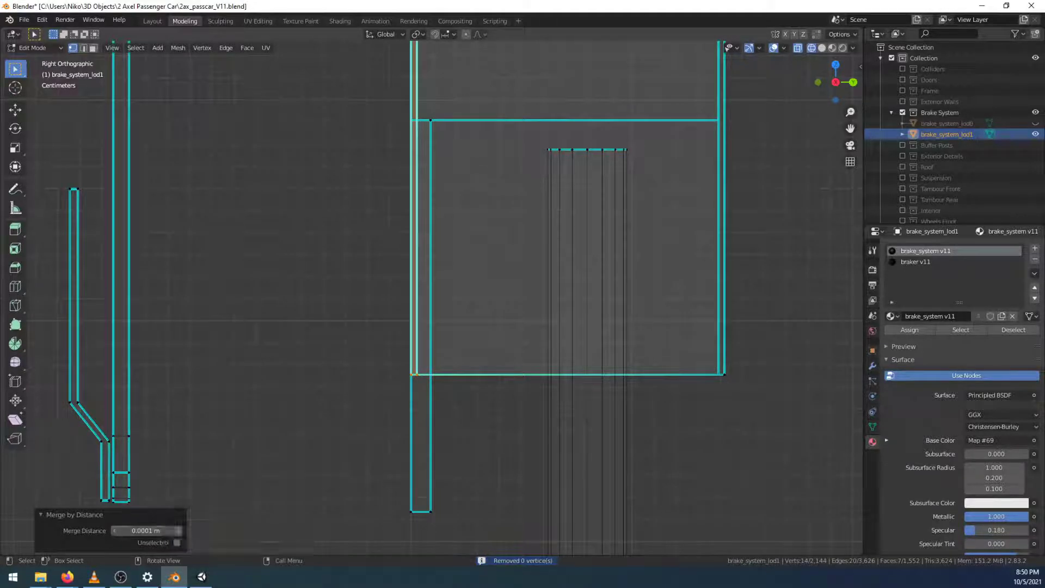
pyautogui.scroll(-3, 481, 422)
pyautogui.keyDown('shift'); pyautogui.scroll(8, 474, 403); pyautogui.keyUp('shift')
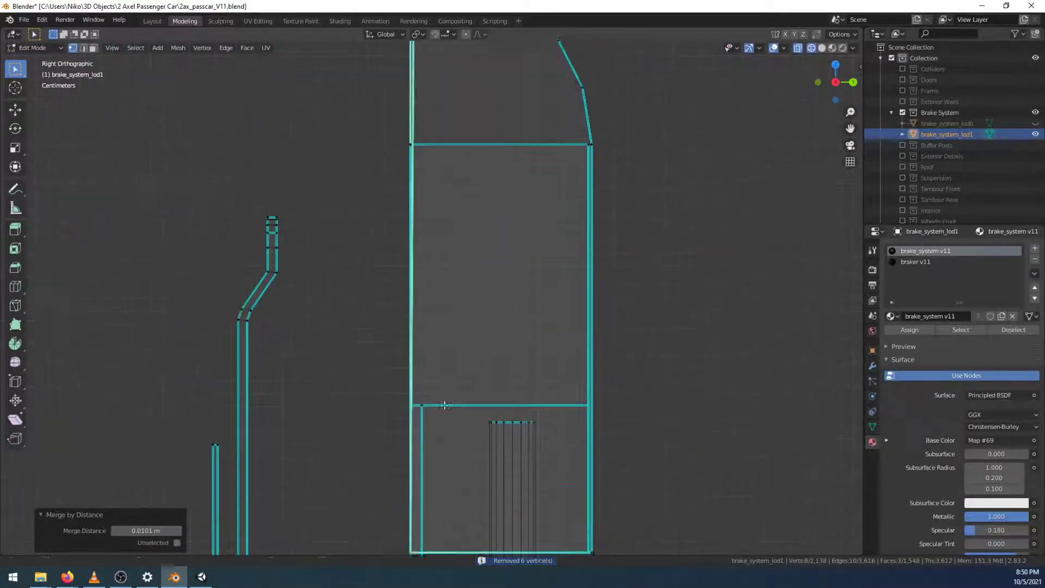
# Try a larger merge distance of 0.0401 m on the box edge and return it to 0.0101 m
pyautogui.scroll(5, 439, 357)
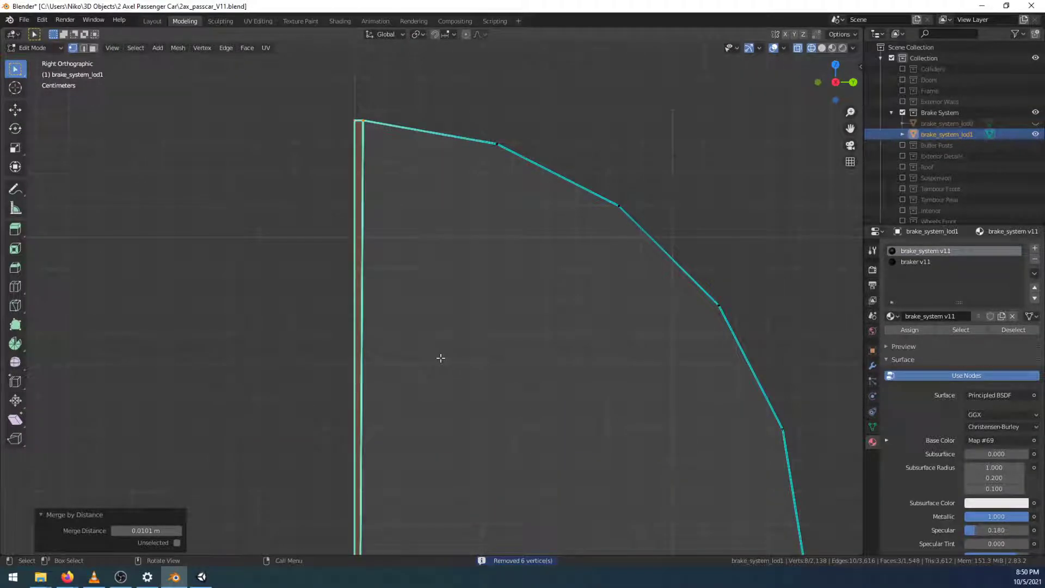
pyautogui.click(176, 531)
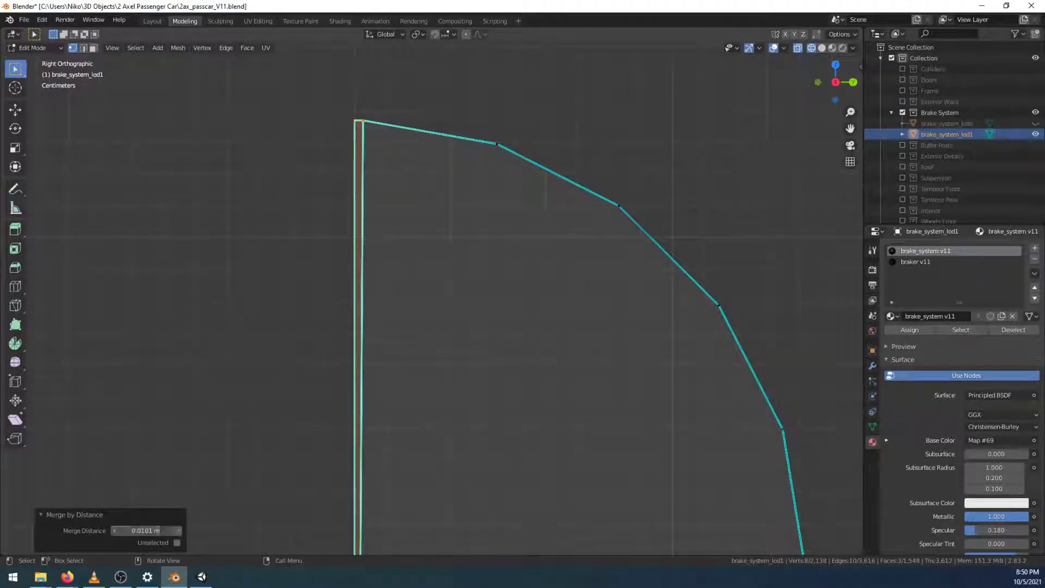
pyautogui.click(176, 531)
pyautogui.moveTo(564, 329); pyautogui.dragTo(383, 357, button='middle')
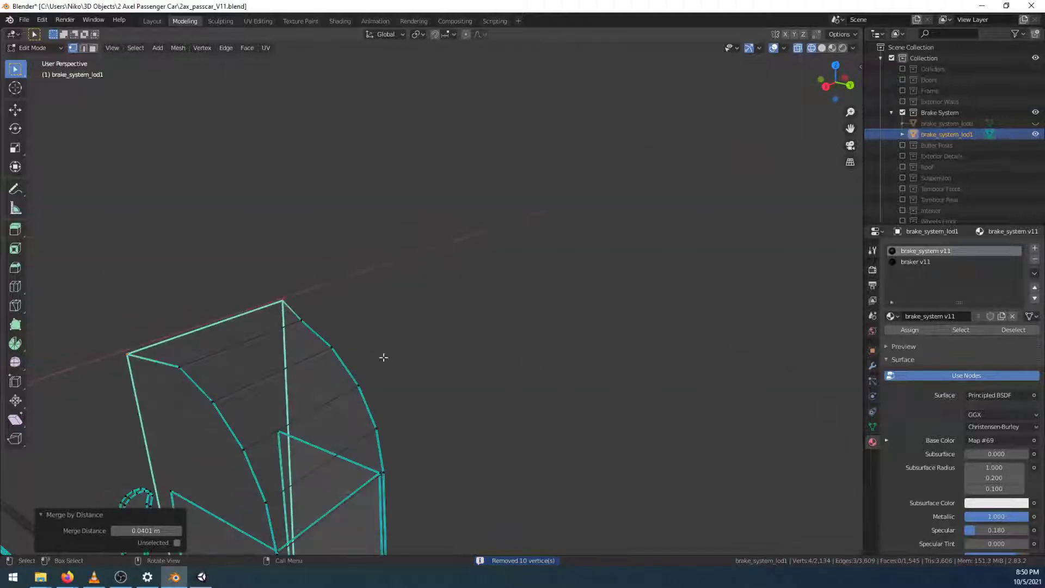
pyautogui.click(116, 532)
pyautogui.click(116, 532)
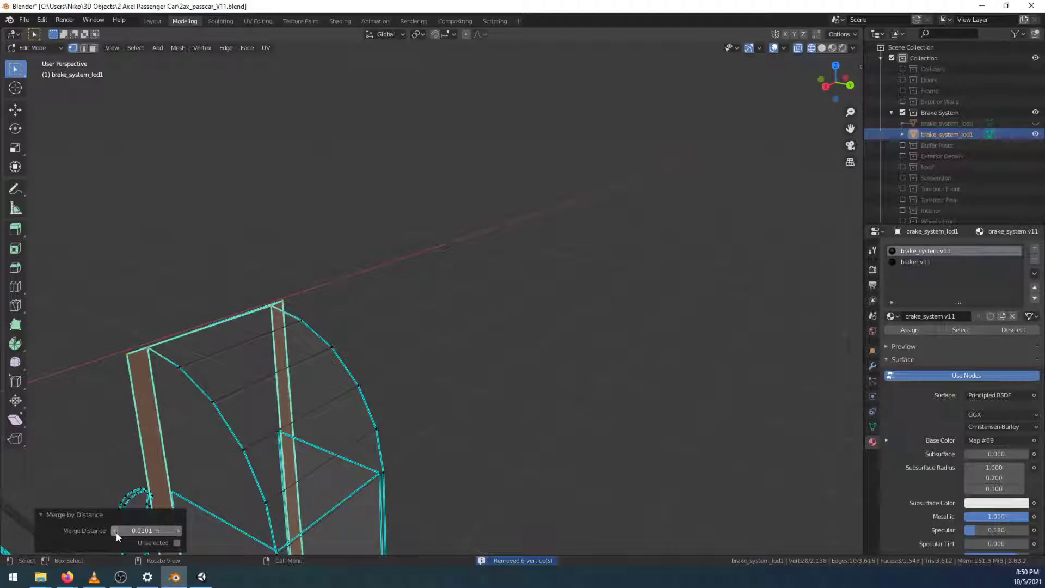
# In the right view, move the inner vertices at the box's top corner about -0.0026 m along global Y onto the flat outer edge
pyautogui.moveTo(238, 378); pyautogui.dragTo(300, 290, button='middle')
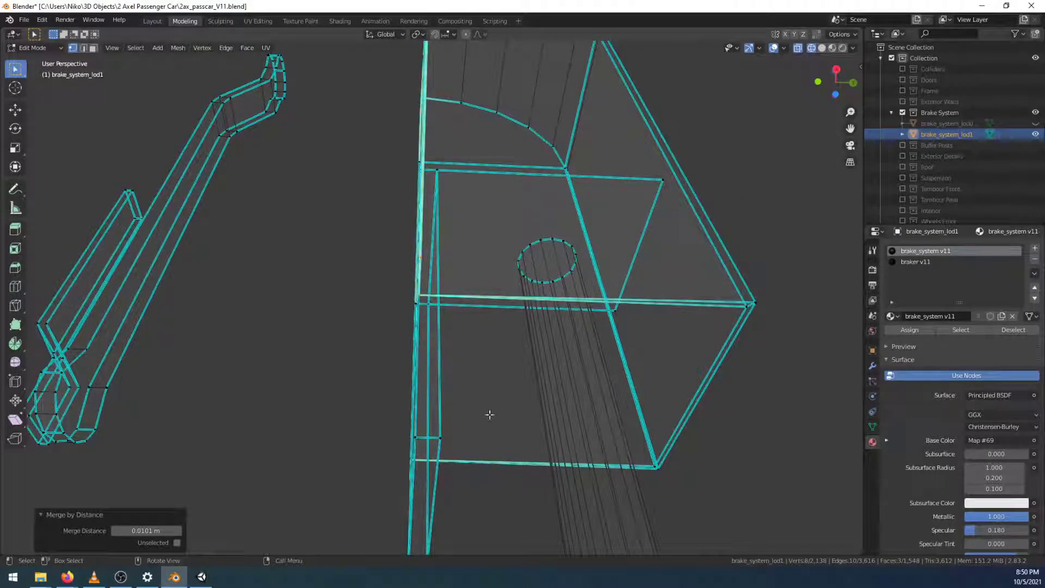
pyautogui.moveTo(835, 81)
pyautogui.mouseDown()
pyautogui.moveTo(773, 156)
pyautogui.moveTo(828, 86)
pyautogui.mouseUp()
pyautogui.click(828, 73)
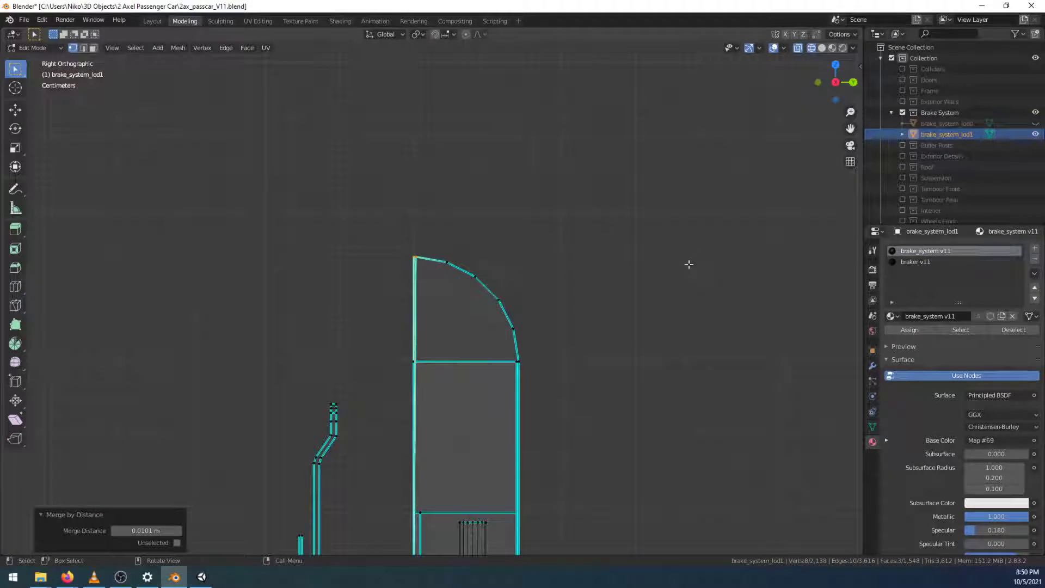
pyautogui.scroll(5, 527, 318)
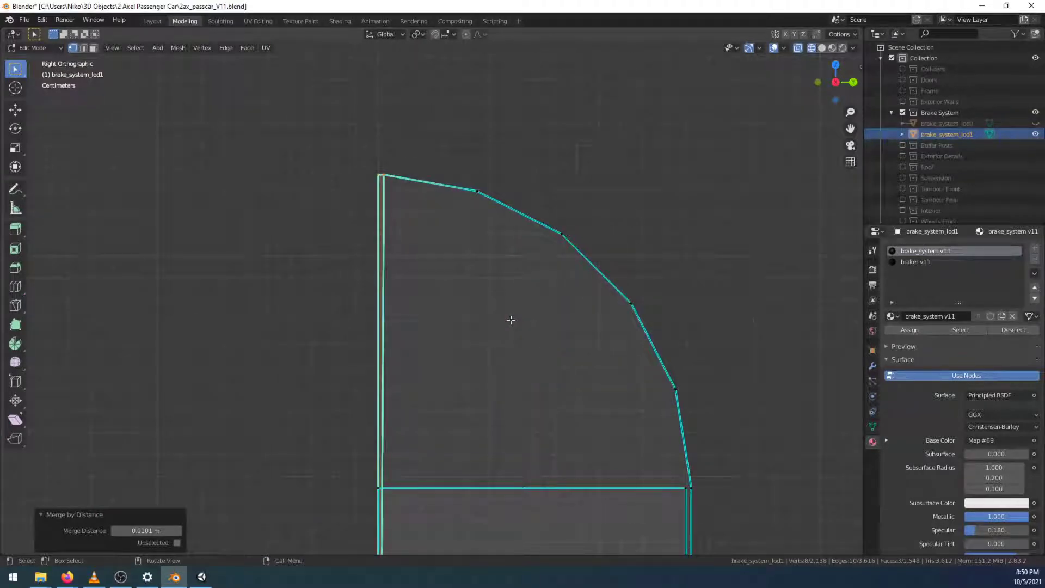
pyautogui.scroll(2, 508, 314)
pyautogui.moveTo(372, 111); pyautogui.dragTo(358, 143)
pyautogui.press('g')
pyautogui.press('y')
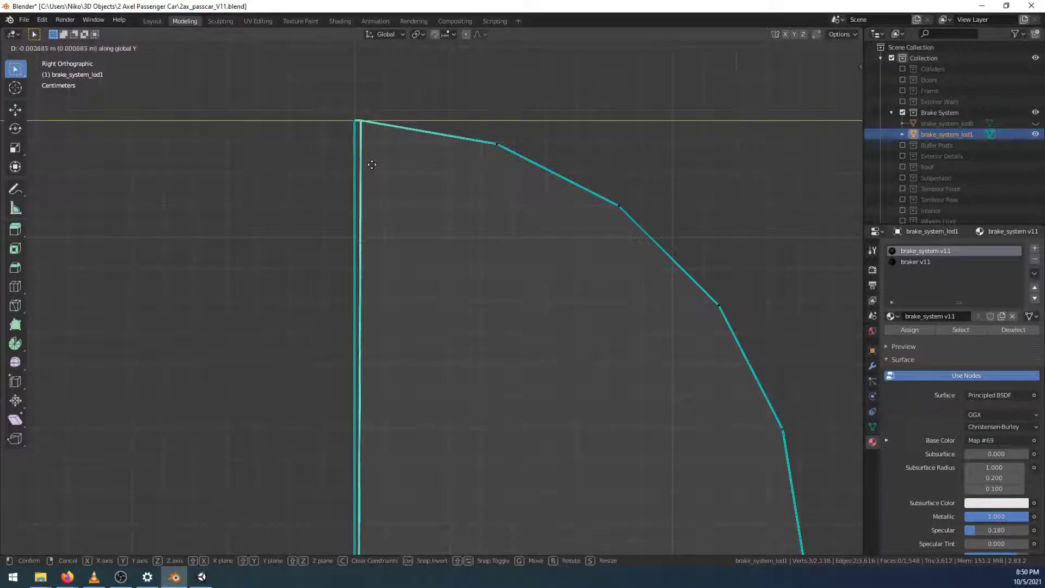
pyautogui.click(347, 186)
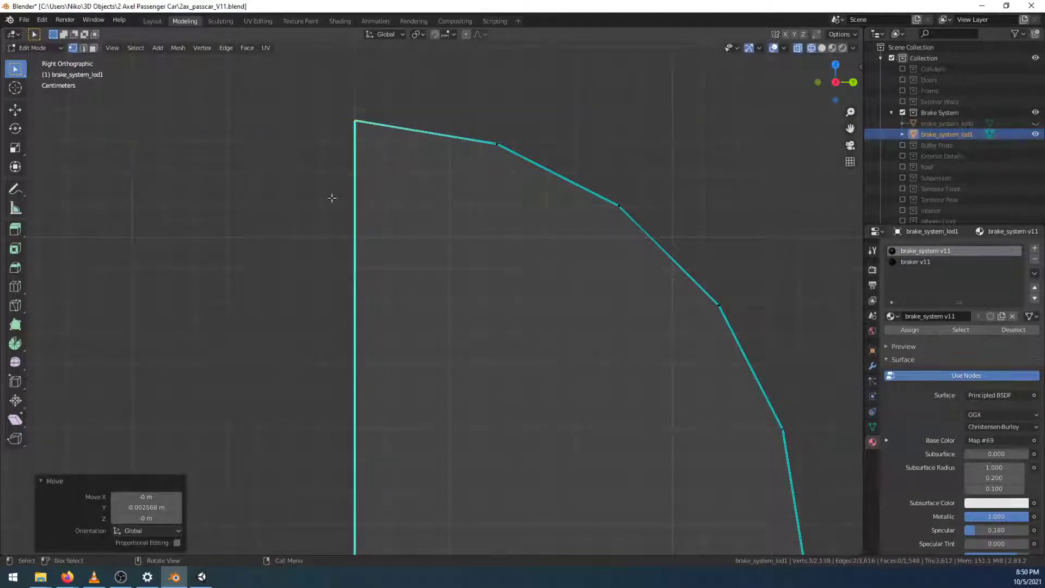
# Select the narrow rim faces around the brake box's lower opening and delete their edges
pyautogui.scroll(-5, 298, 206)
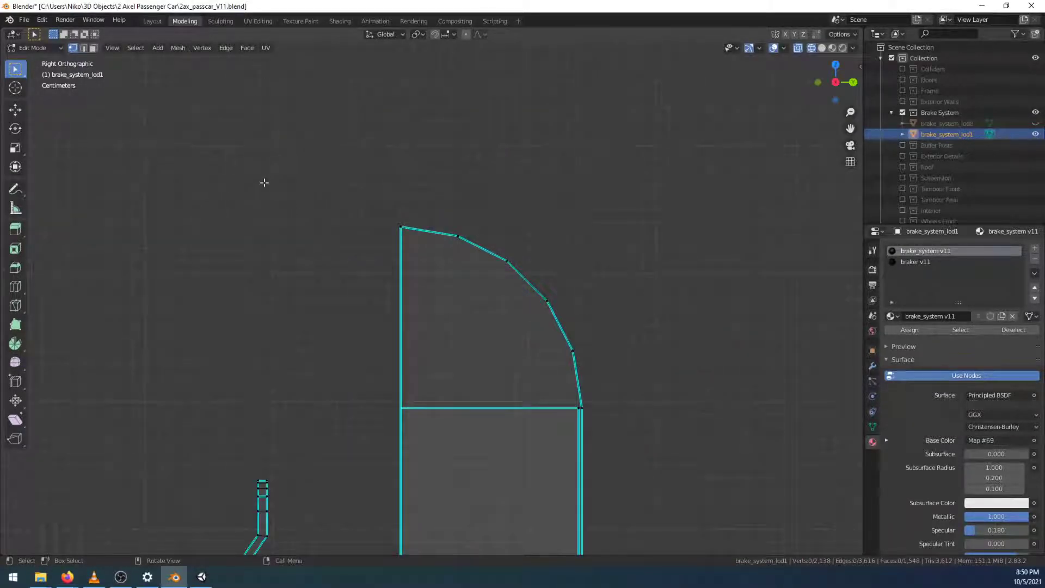
pyautogui.scroll(-4, 302, 214)
pyautogui.moveTo(428, 205)
pyautogui.mouseDown(button='middle')
pyautogui.moveTo(718, 184)
pyautogui.moveTo(575, 266)
pyautogui.moveTo(482, 209)
pyautogui.moveTo(575, 317)
pyautogui.moveTo(521, 246)
pyautogui.moveTo(440, 226)
pyautogui.moveTo(436, 243)
pyautogui.moveTo(487, 193)
pyautogui.moveTo(593, 205)
pyautogui.moveTo(543, 175)
pyautogui.moveTo(511, 191)
pyautogui.moveTo(522, 181)
pyautogui.moveTo(501, 183)
pyautogui.moveTo(483, 205)
pyautogui.moveTo(517, 207)
pyautogui.moveTo(535, 189)
pyautogui.moveTo(501, 114)
pyautogui.moveTo(410, 206)
pyautogui.moveTo(413, 216)
pyautogui.mouseUp(button='middle')
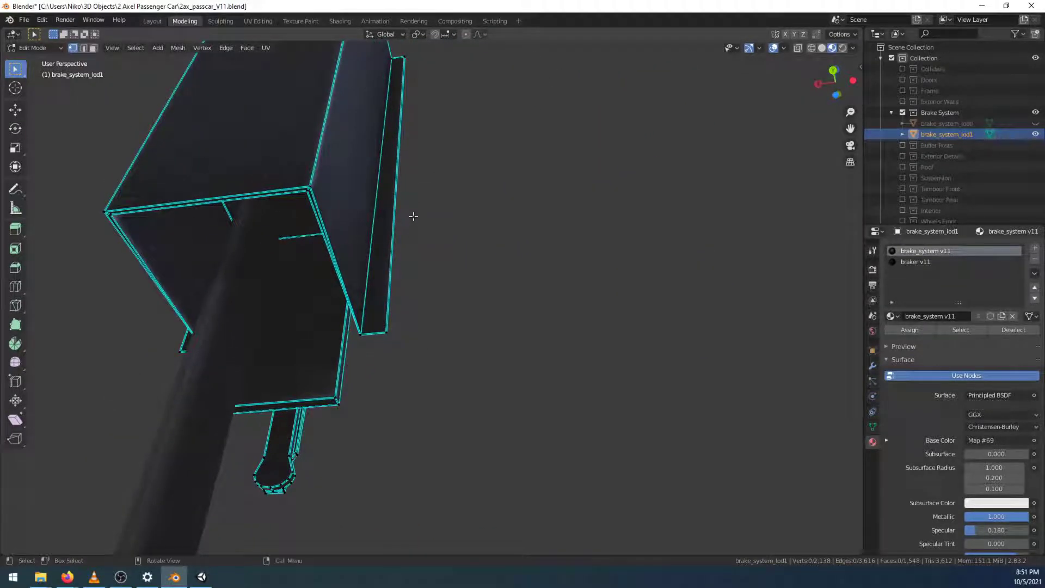
pyautogui.keyDown('shift'); pyautogui.moveTo(302, 220); pyautogui.dragTo(169, 109, button='middle'); pyautogui.keyUp('shift')
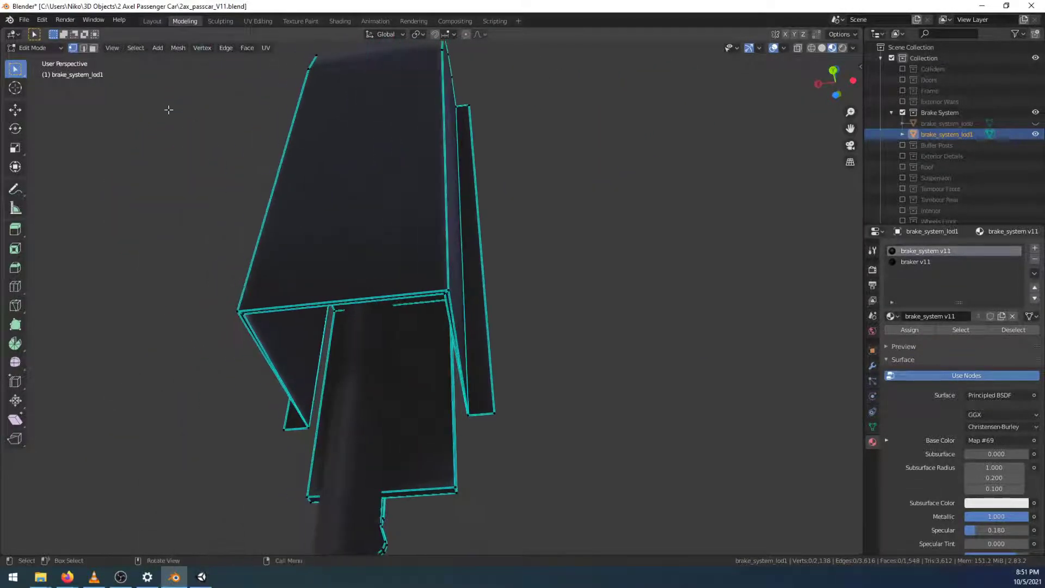
pyautogui.scroll(3, 455, 291)
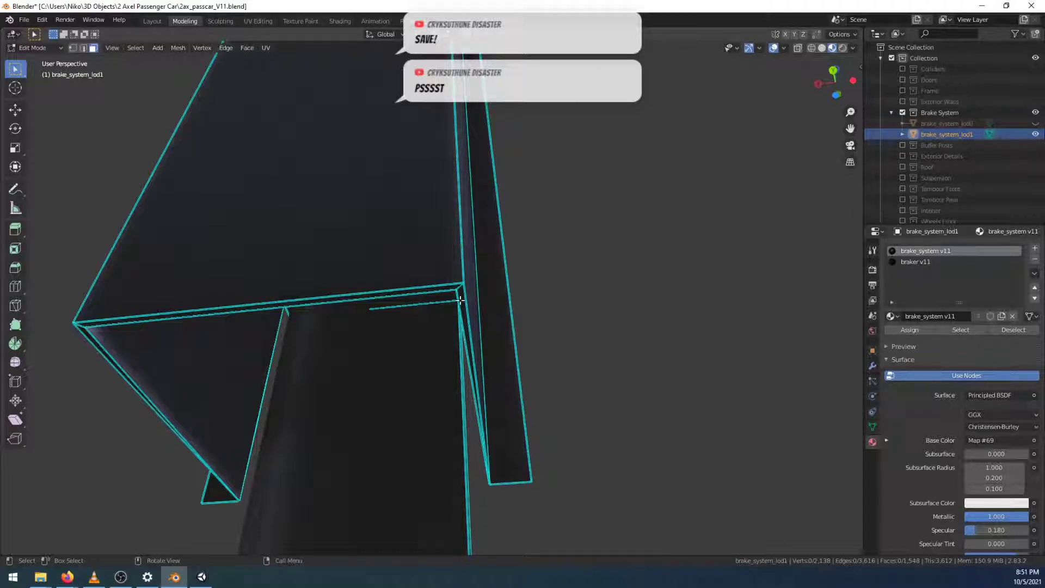
pyautogui.keyDown('alt'); pyautogui.keyDown('shift'); pyautogui.click(385, 311); pyautogui.keyUp('shift'); pyautogui.keyUp('alt')
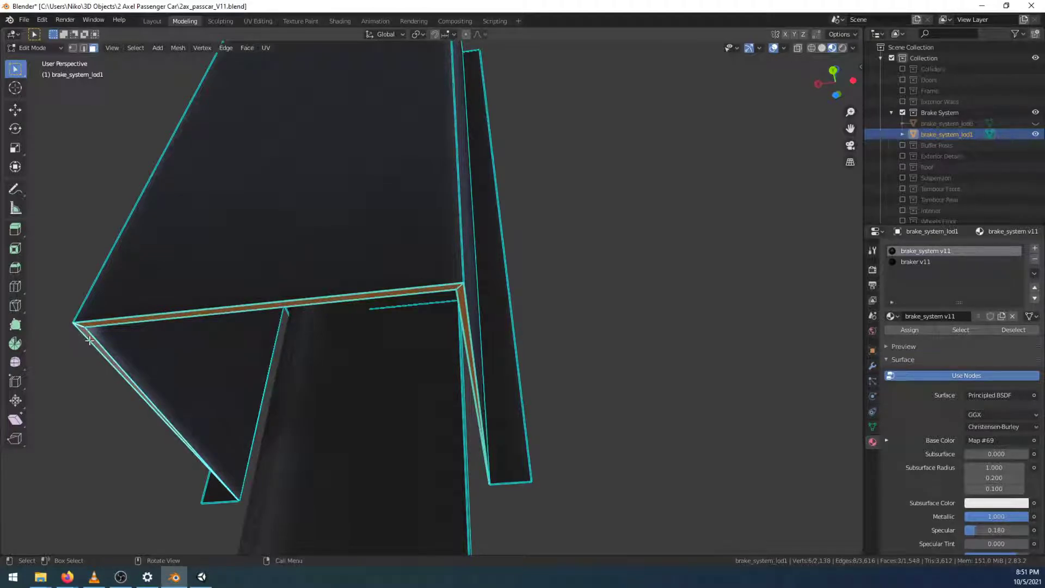
pyautogui.press('x')
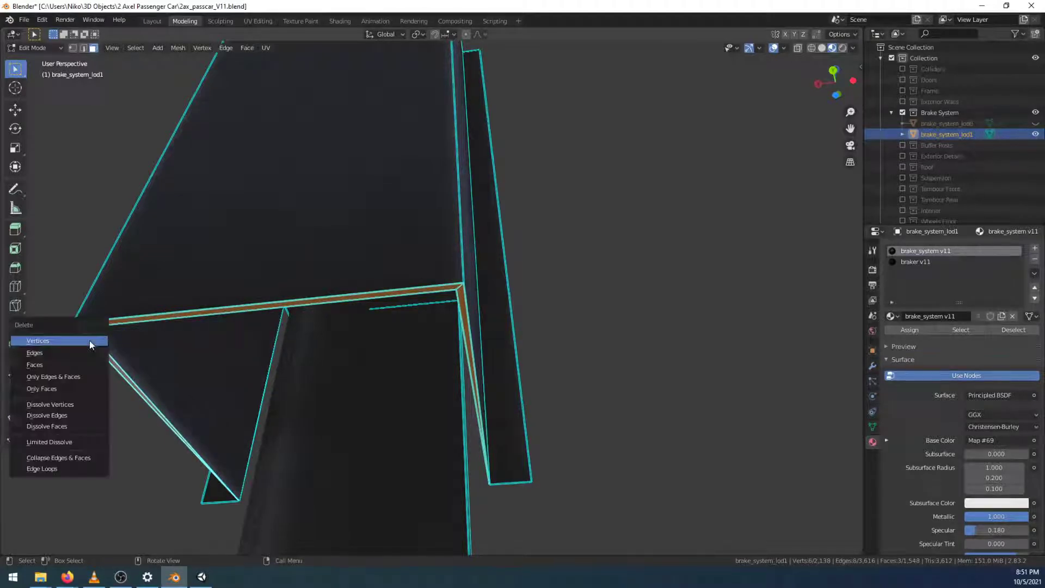
pyautogui.click(79, 354)
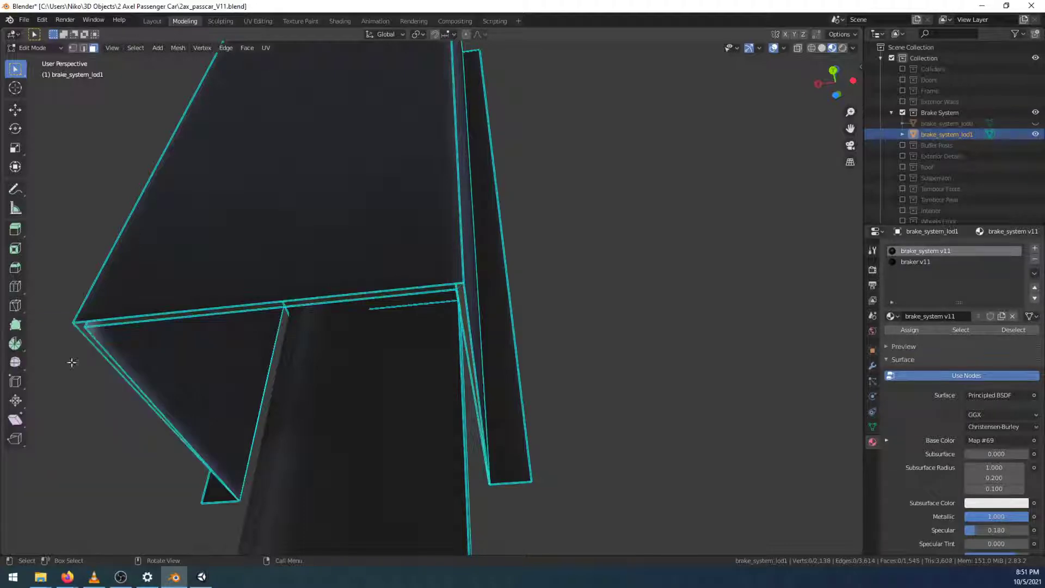
# Inspect the brake box's inner and outer walls in wireframe from the top view and oblique angles
pyautogui.click(836, 70)
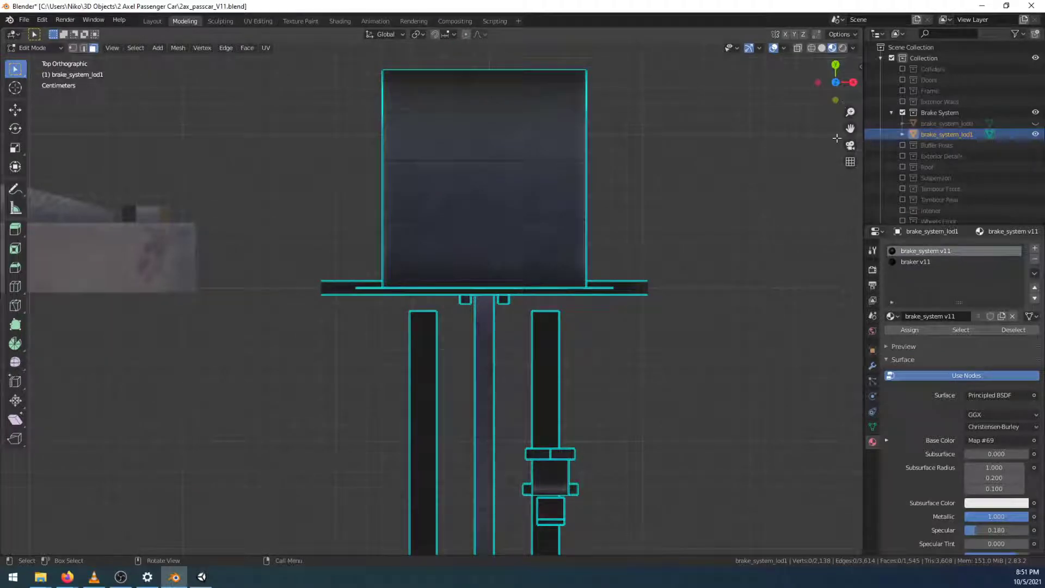
pyautogui.click(810, 48)
pyautogui.scroll(4, 679, 140)
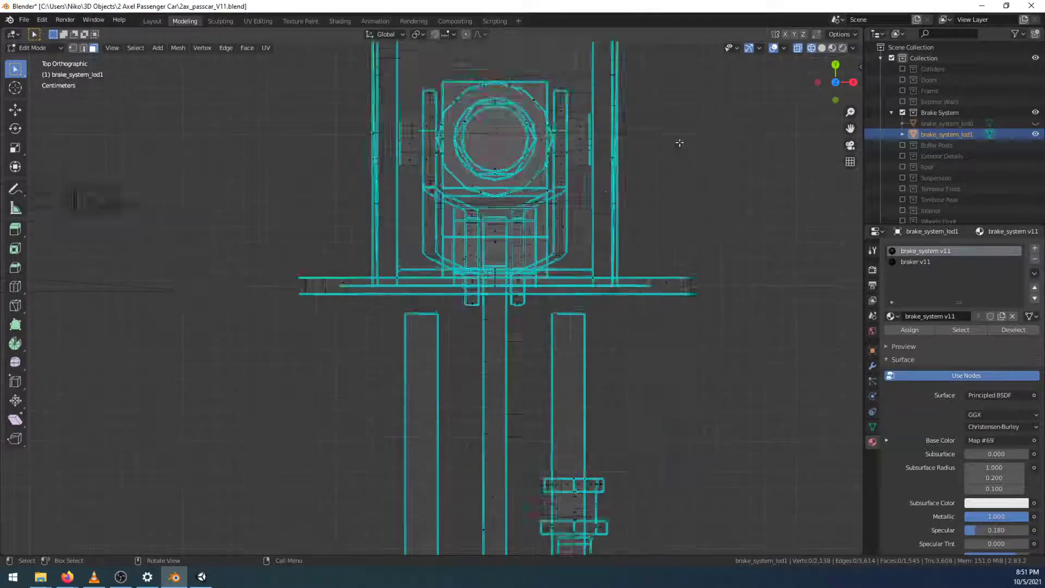
pyautogui.keyDown('shift'); pyautogui.moveTo(613, 376); pyautogui.dragTo(610, 390, button='middle'); pyautogui.keyUp('shift')
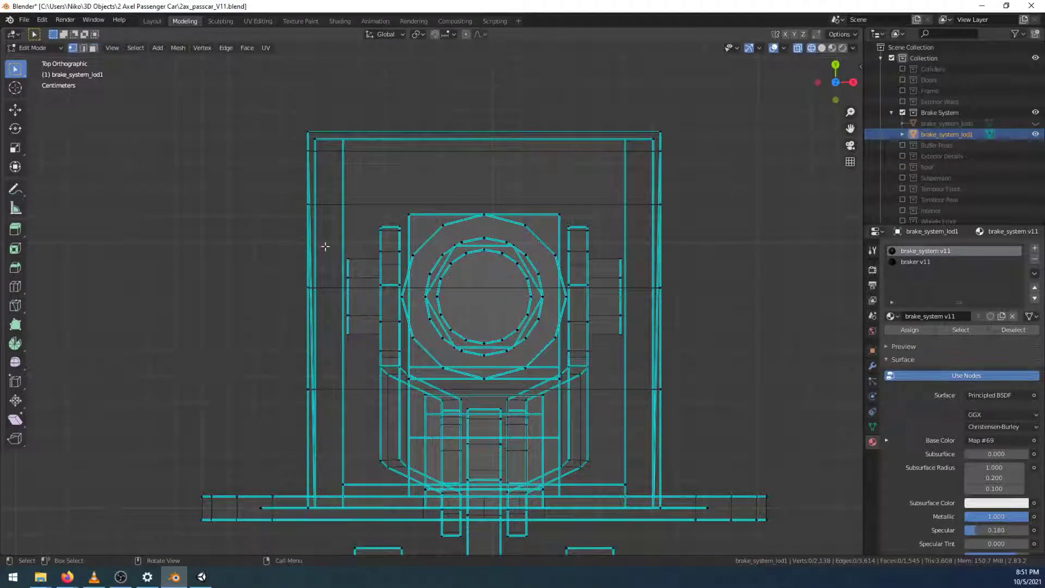
pyautogui.moveTo(559, 344); pyautogui.dragTo(471, 430, button='middle')
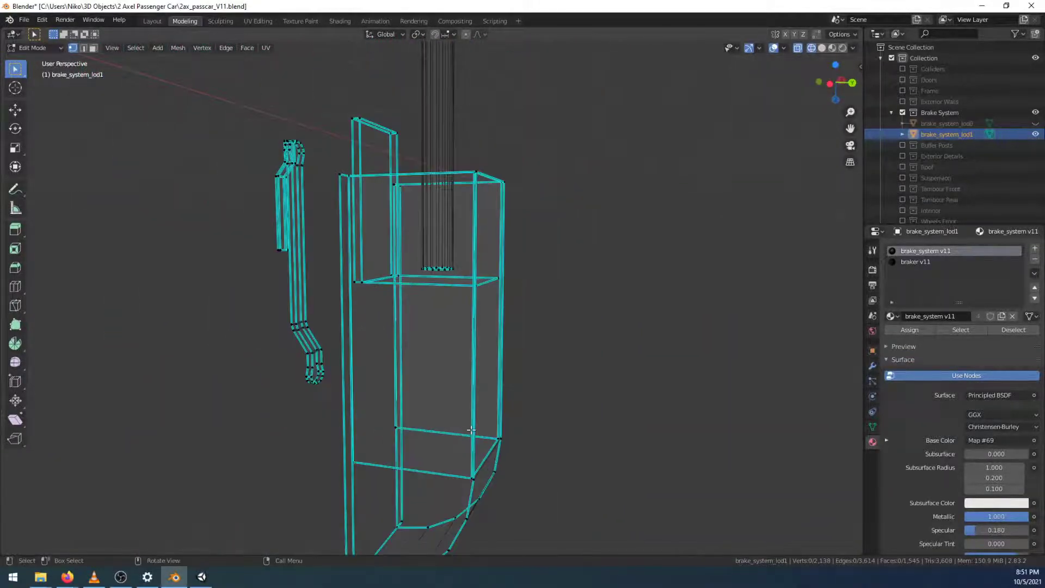
pyautogui.moveTo(472, 337); pyautogui.dragTo(493, 253, button='middle')
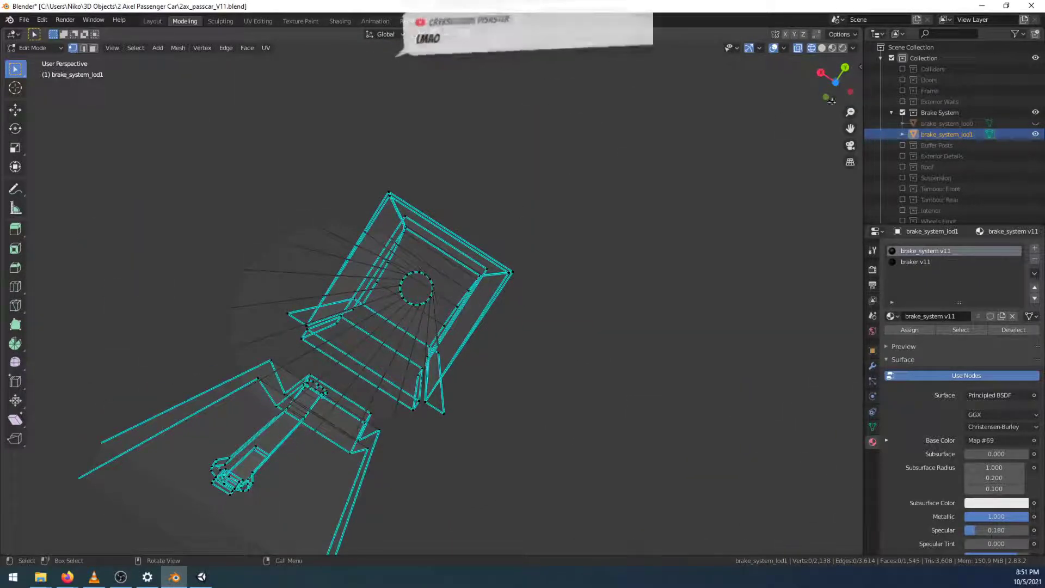
# Examine the open rim and inner walls on the box's underside up close without X-ray in Material Preview
pyautogui.click(797, 48)
pyautogui.moveTo(598, 240); pyautogui.dragTo(417, 283, button='middle')
pyautogui.scroll(3, 425, 371)
pyautogui.keyDown('shift'); pyautogui.moveTo(419, 429); pyautogui.dragTo(508, 278, button='middle'); pyautogui.keyUp('shift')
pyautogui.scroll(3, 454, 268)
pyautogui.moveTo(597, 394); pyautogui.dragTo(532, 265, button='middle')
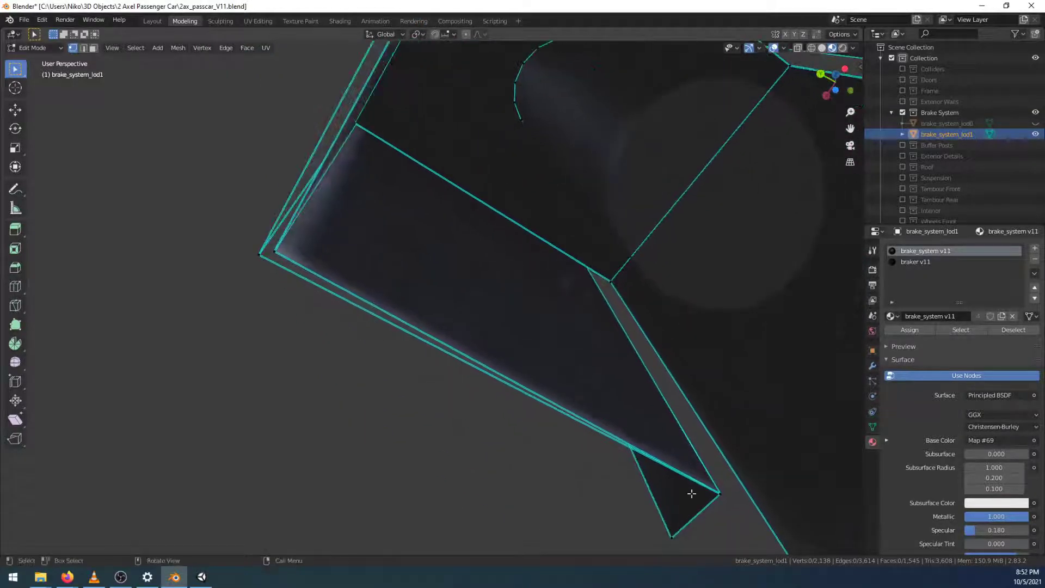
pyautogui.moveTo(627, 445)
pyautogui.mouseDown(button='middle')
pyautogui.moveTo(664, 422)
pyautogui.moveTo(690, 424)
pyautogui.moveTo(671, 443)
pyautogui.moveTo(540, 414)
pyautogui.moveTo(590, 427)
pyautogui.moveTo(677, 420)
pyautogui.moveTo(663, 429)
pyautogui.moveTo(669, 415)
pyautogui.mouseUp(button='middle')
pyautogui.click(811, 47)
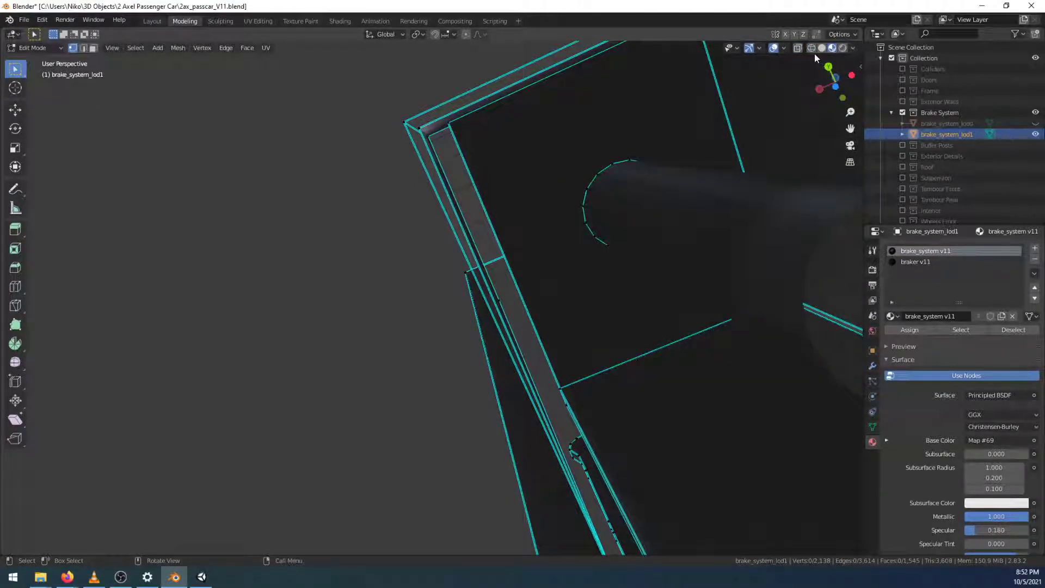
# In wireframe top view, select the inner vertices of the brake box's +X side wall and move them about 0.0026 m along global X
pyautogui.click(812, 48)
pyautogui.click(835, 77)
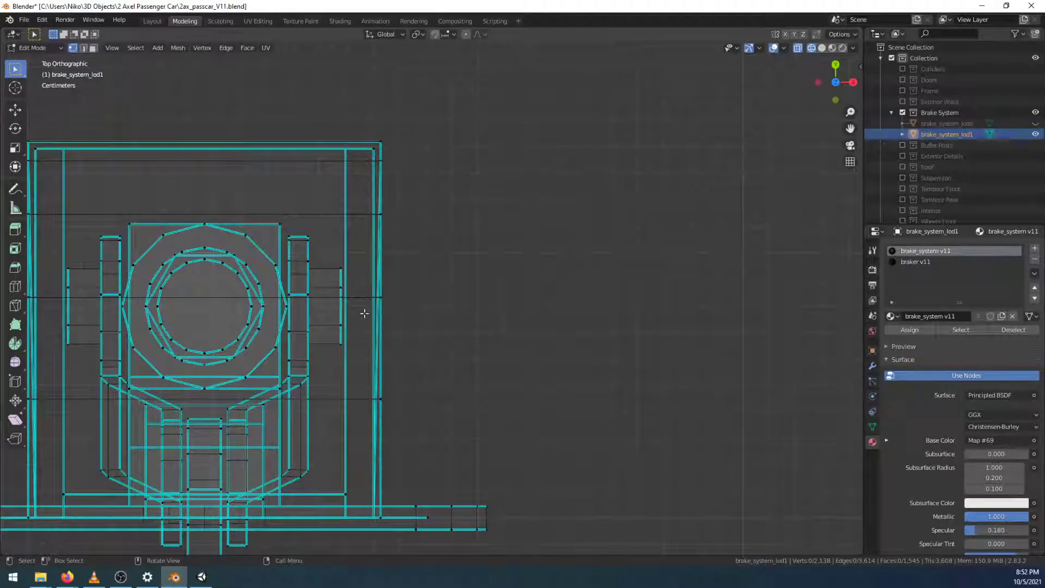
pyautogui.keyDown('shift'); pyautogui.moveTo(306, 312); pyautogui.dragTo(459, 198, button='middle'); pyautogui.keyUp('shift')
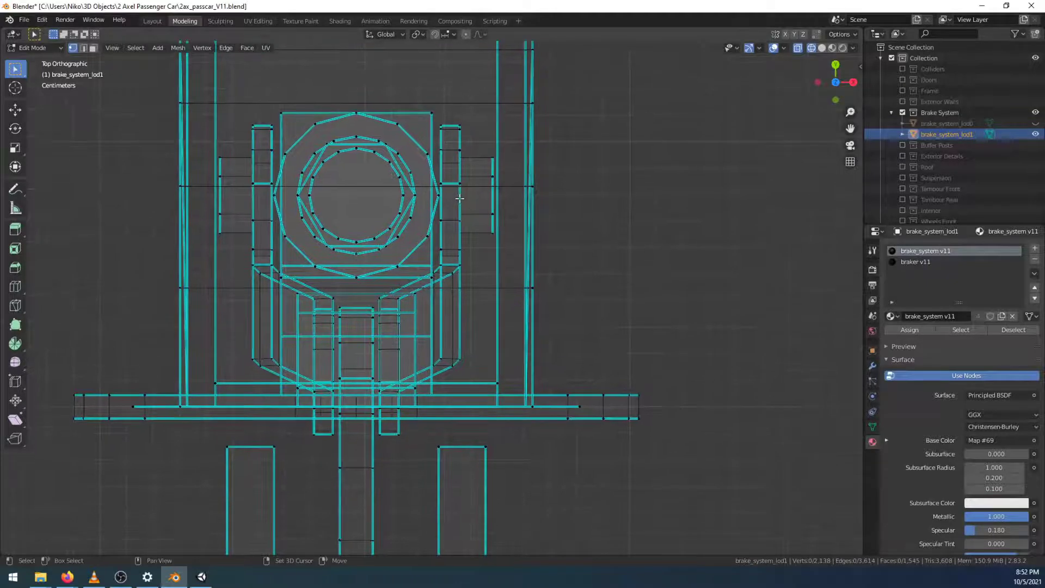
pyautogui.scroll(3, 547, 339)
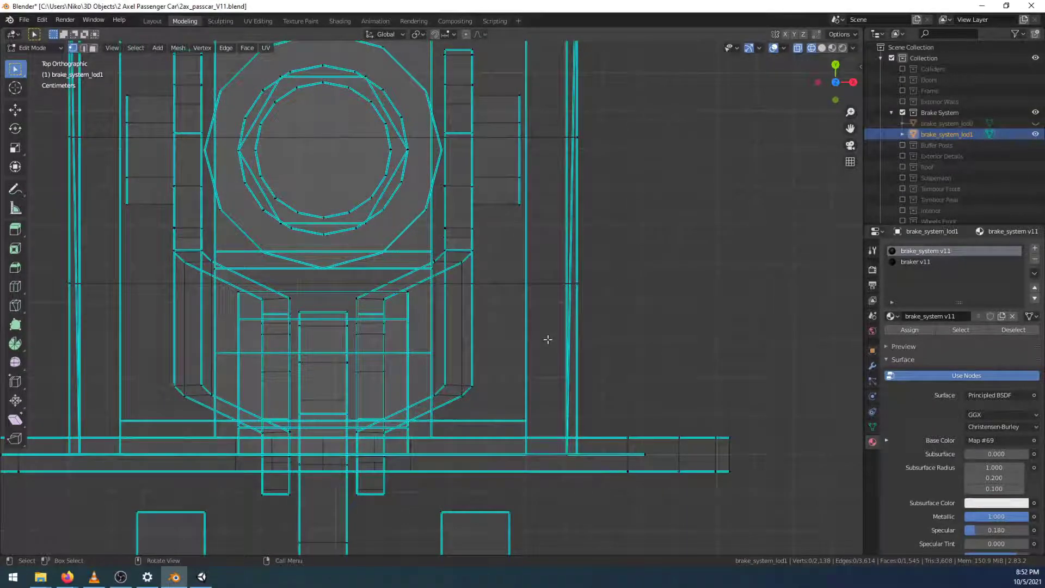
pyautogui.click(590, 477)
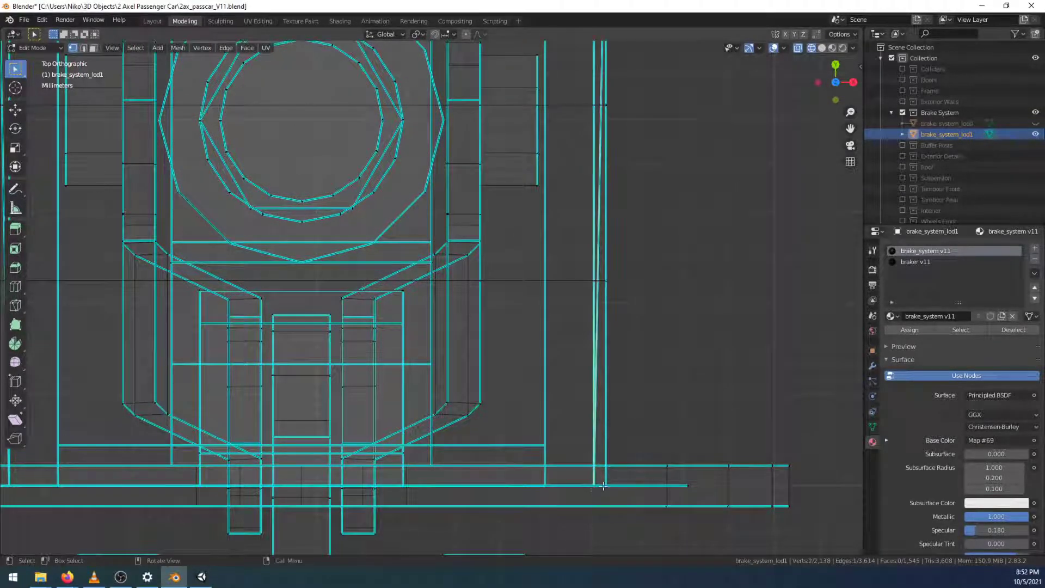
pyautogui.keyDown('shift'); pyautogui.moveTo(639, 173); pyautogui.dragTo(621, 506, button='middle'); pyautogui.keyUp('shift')
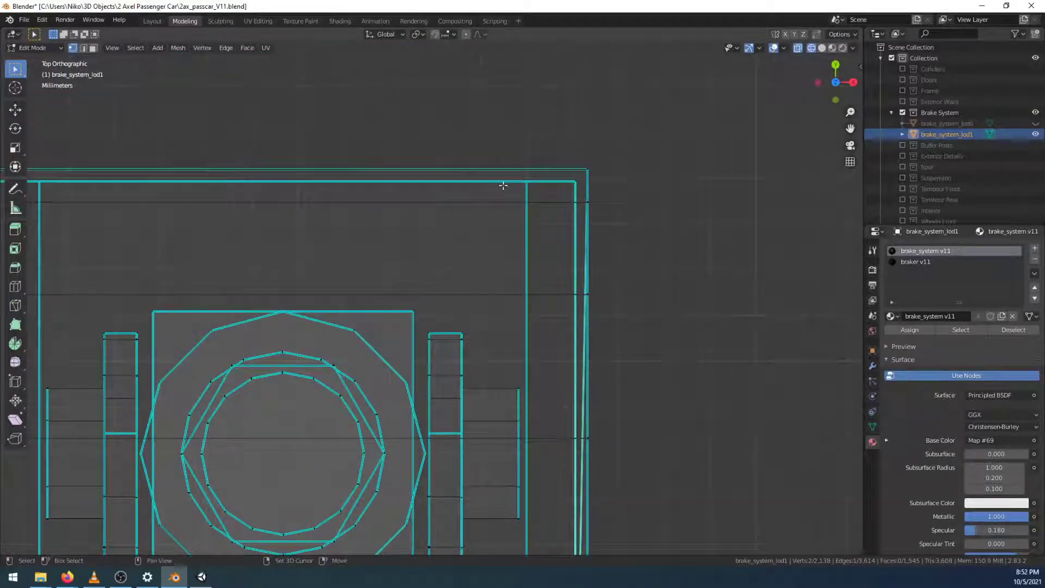
pyautogui.keyDown('shift'); pyautogui.click(582, 197); pyautogui.keyUp('shift')
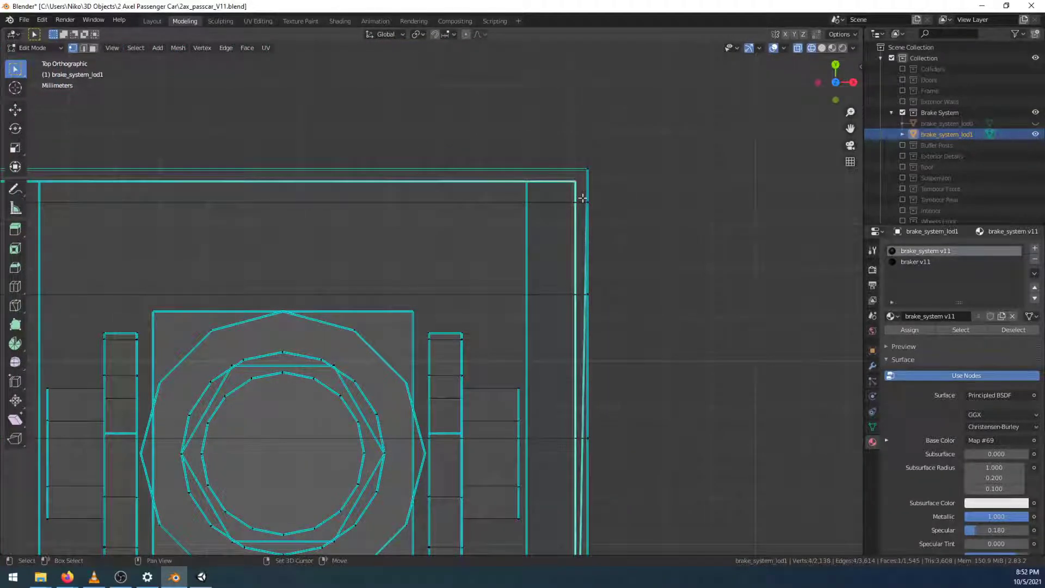
pyautogui.press('g')
pyautogui.press('x')
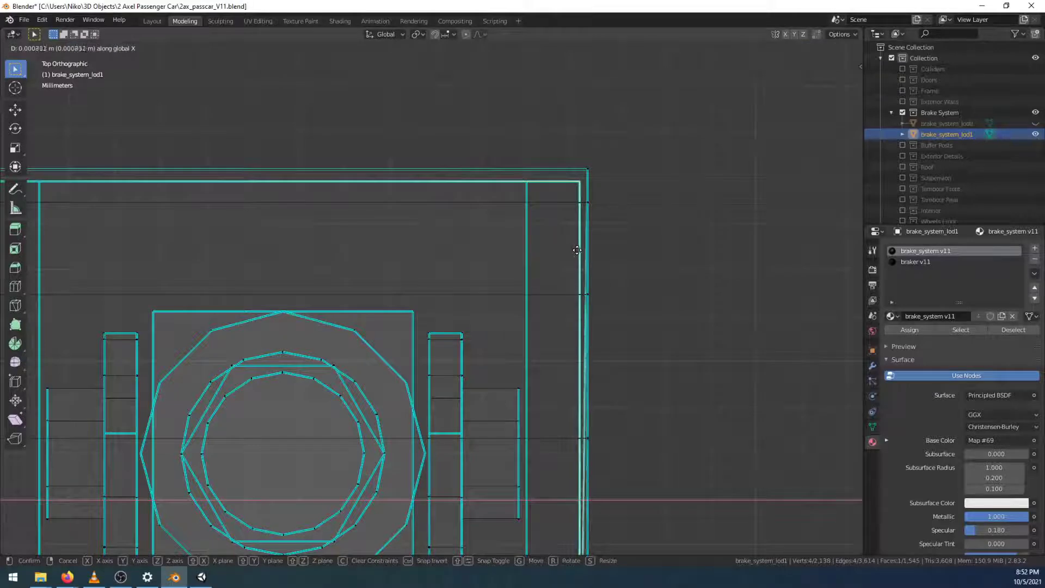
pyautogui.click(583, 251)
# Select the inner vertices of the box's opposite side wall and move them about -0.0026 m along global X onto the outer edge
pyautogui.keyDown('shift'); pyautogui.moveTo(151, 311); pyautogui.dragTo(560, 216, button='middle'); pyautogui.keyUp('shift')
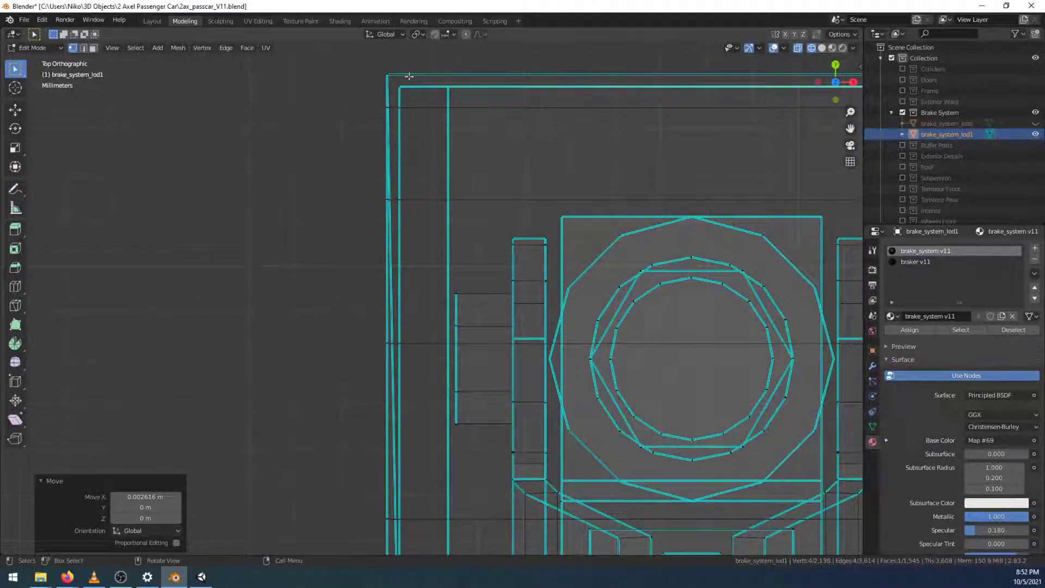
pyautogui.click(385, 111)
pyautogui.click(394, 97)
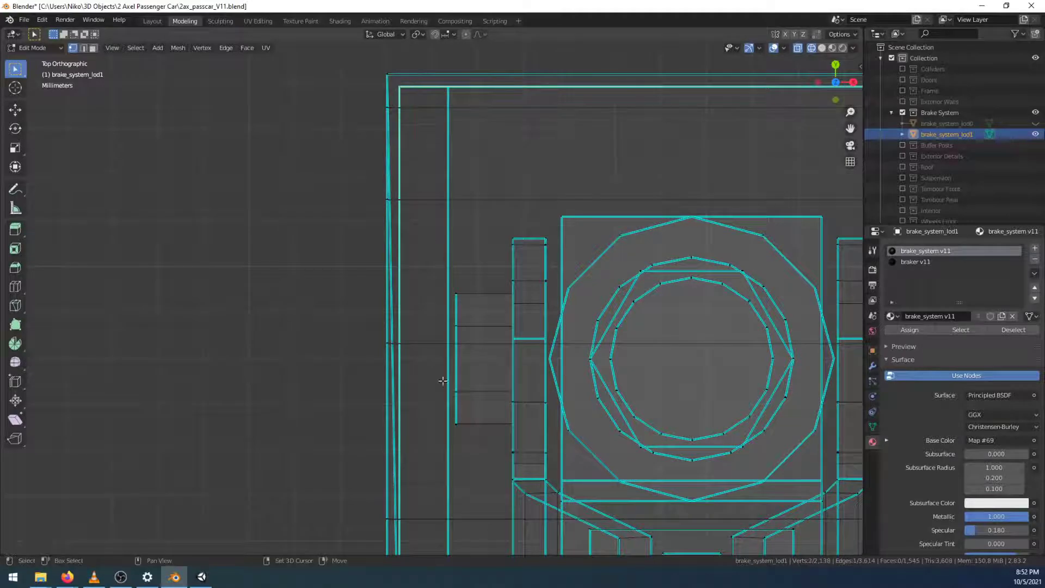
pyautogui.keyDown('shift'); pyautogui.moveTo(442, 380); pyautogui.dragTo(456, 230, button='middle'); pyautogui.keyUp('shift')
pyautogui.keyDown('ctrl'); pyautogui.click(409, 494); pyautogui.keyUp('ctrl')
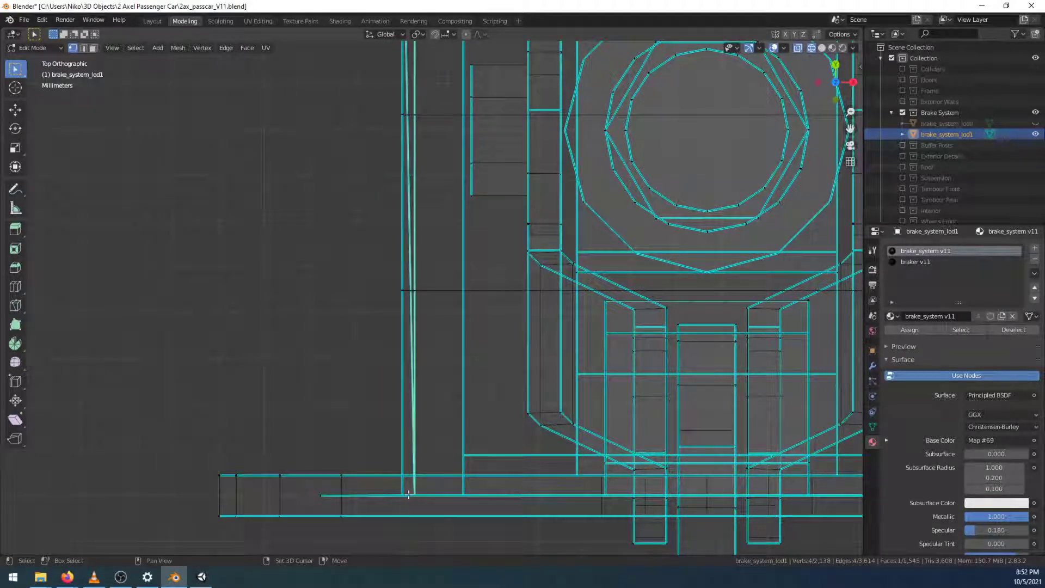
pyautogui.press('g')
pyautogui.press('x')
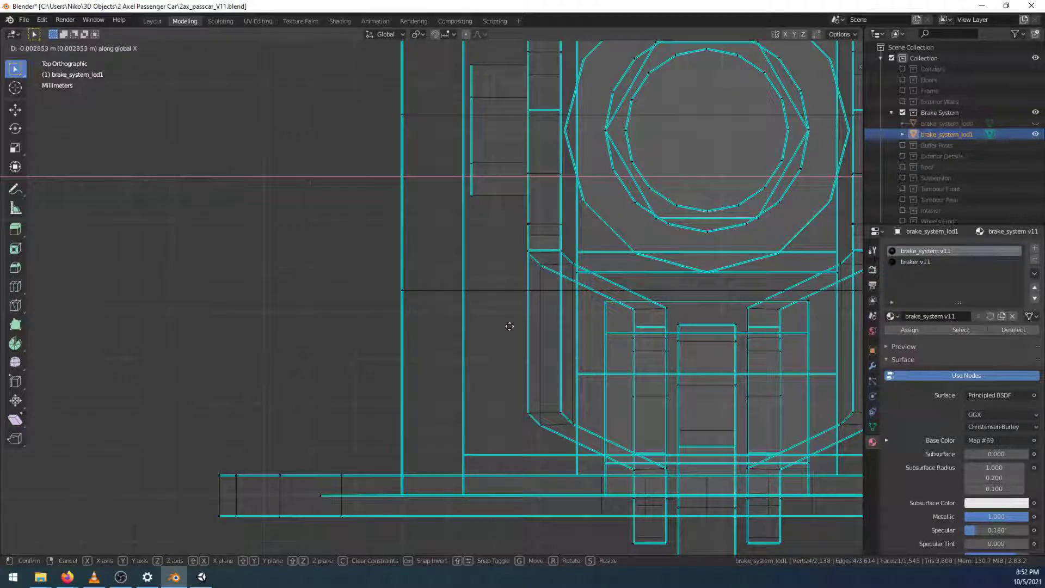
pyautogui.click(511, 326)
# Select the four inner corner vertices of the flat wall below the curved top and move them about 0.0025 m along global Y
pyautogui.keyDown('shift'); pyautogui.moveTo(478, 260); pyautogui.dragTo(409, 554, button='middle'); pyautogui.keyUp('shift')
pyautogui.keyDown('shift'); pyautogui.moveTo(435, 323); pyautogui.dragTo(148, 313, button='middle'); pyautogui.keyUp('shift')
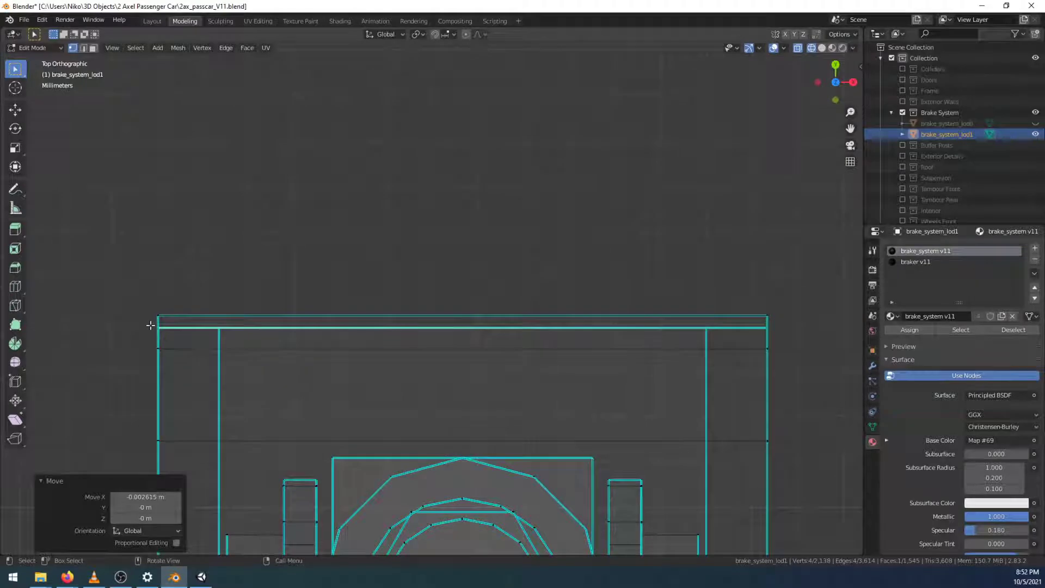
pyautogui.moveTo(704, 273); pyautogui.dragTo(540, 327, button='middle')
pyautogui.click(543, 252)
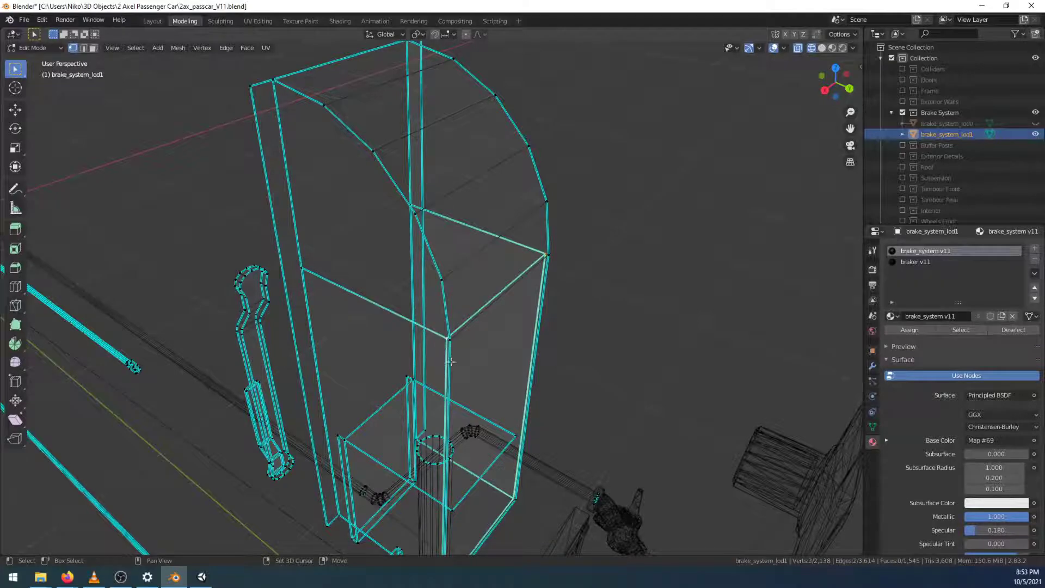
pyautogui.moveTo(510, 487); pyautogui.dragTo(505, 411, button='middle')
pyautogui.keyDown('shift'); pyautogui.click(449, 483); pyautogui.keyUp('shift')
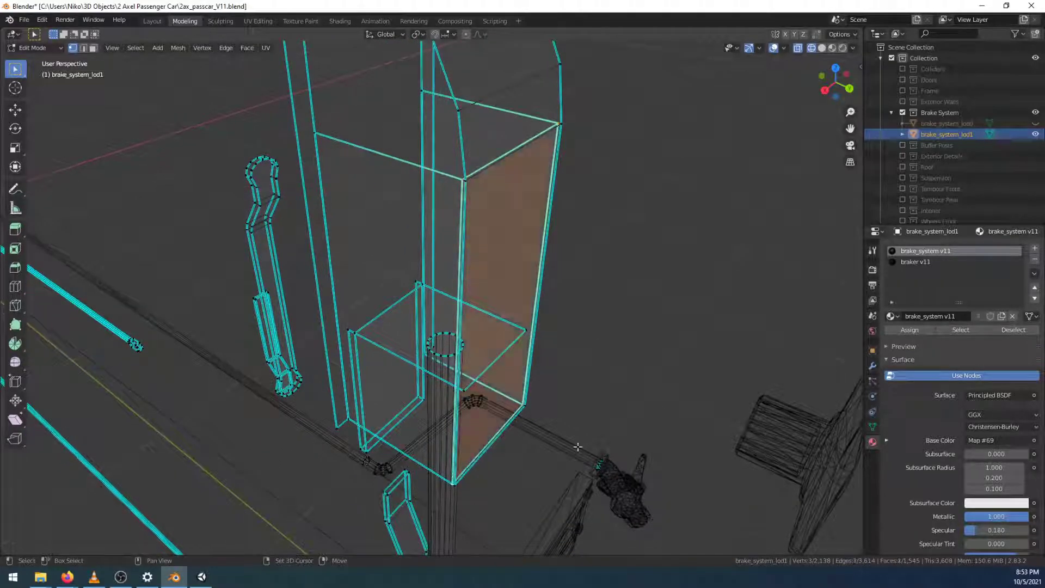
pyautogui.moveTo(590, 416); pyautogui.dragTo(518, 311, button='middle')
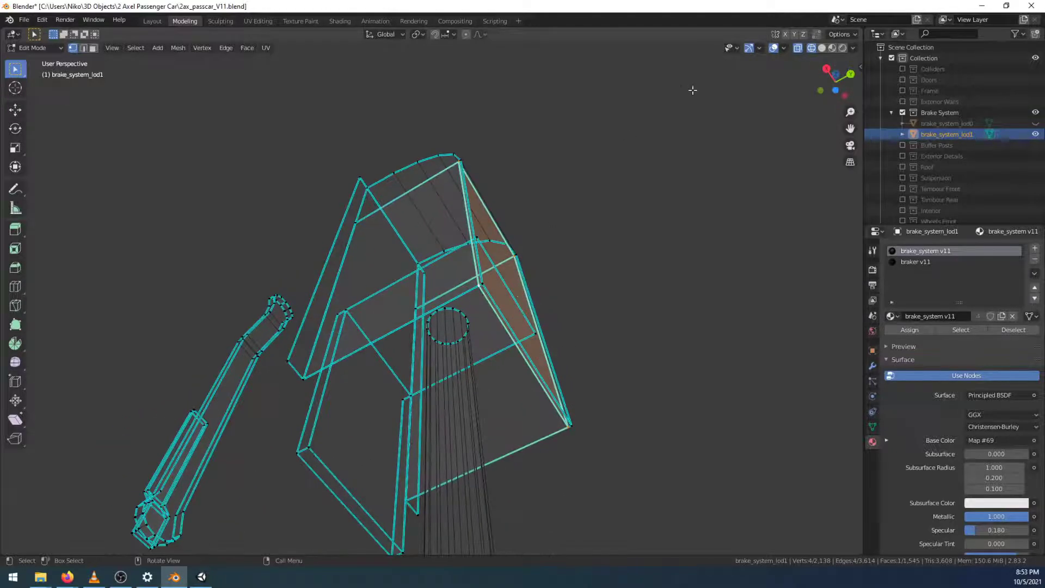
pyautogui.click(834, 74)
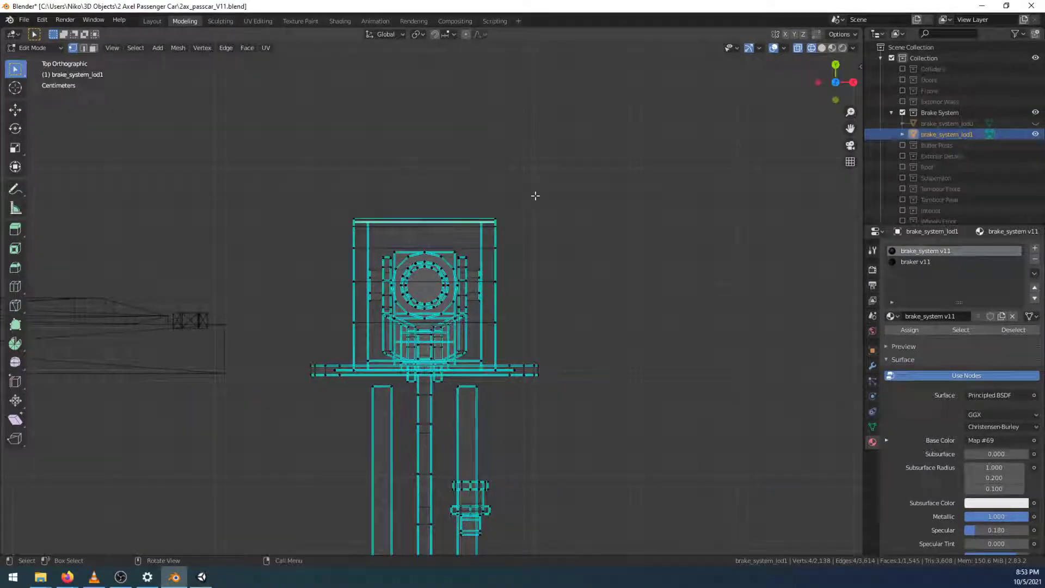
pyautogui.scroll(4, 534, 196)
pyautogui.keyDown('shift'); pyautogui.moveTo(489, 163); pyautogui.dragTo(501, 362, button='middle'); pyautogui.keyUp('shift')
pyautogui.scroll(3, 480, 230)
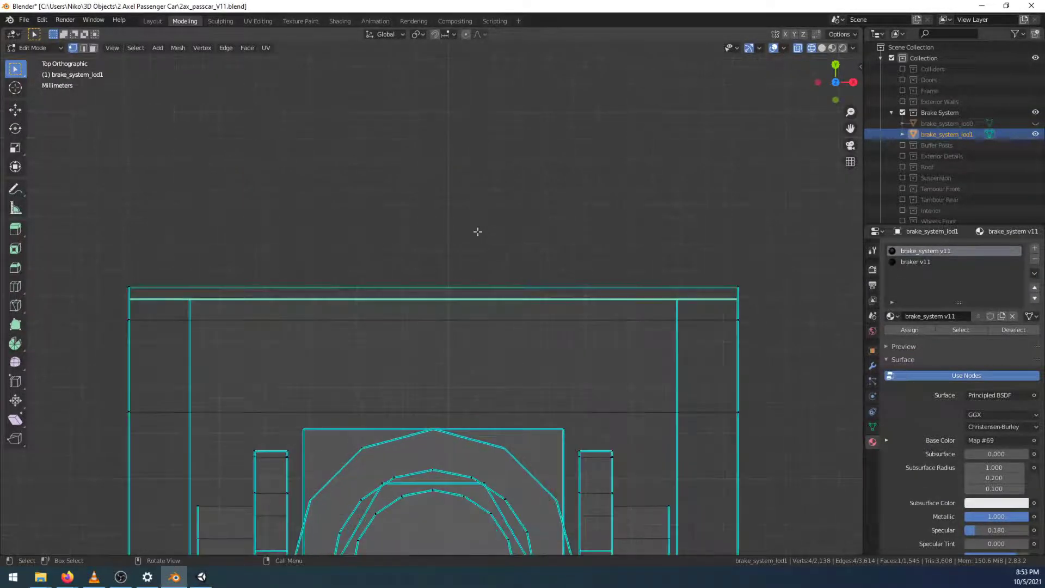
pyautogui.press('g')
pyautogui.press('y')
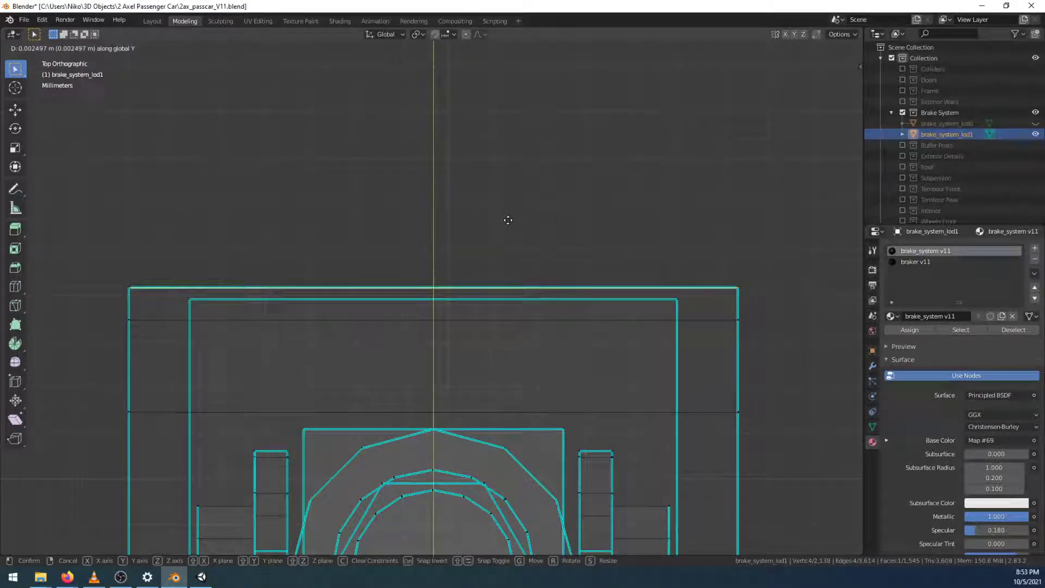
pyautogui.click(508, 219)
# In Material Preview, clear the sharp marks from the horizontal edge on the box's +X side and the adjoining edge below its curve
pyautogui.moveTo(752, 246); pyautogui.dragTo(495, 283, button='middle')
pyautogui.click(589, 290)
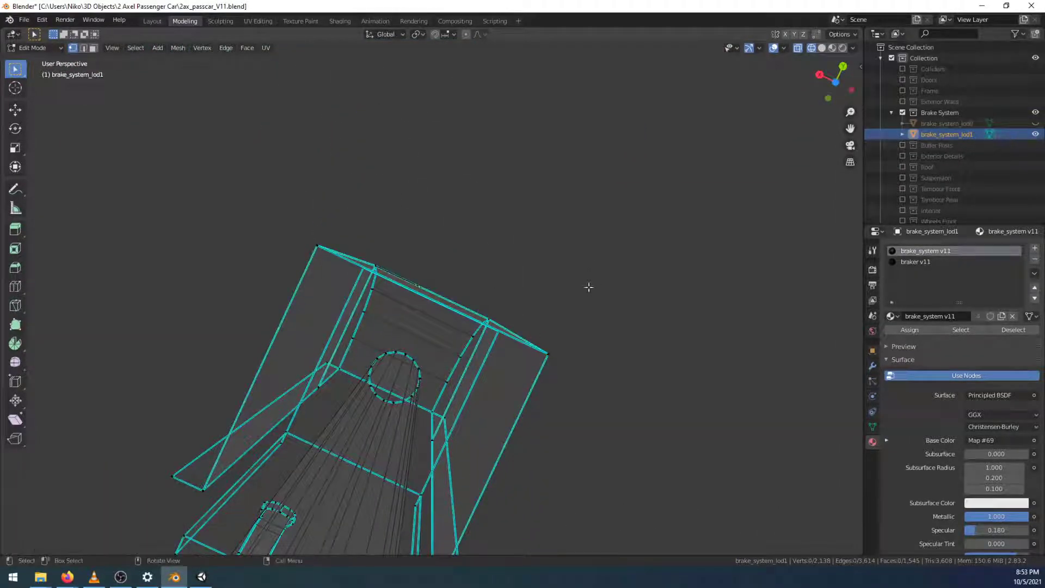
pyautogui.click(831, 48)
pyautogui.moveTo(753, 154)
pyautogui.mouseDown(button='middle')
pyautogui.moveTo(624, 247)
pyautogui.moveTo(660, 254)
pyautogui.moveTo(710, 291)
pyautogui.moveTo(690, 273)
pyautogui.moveTo(697, 296)
pyautogui.moveTo(779, 332)
pyautogui.moveTo(691, 282)
pyautogui.moveTo(664, 254)
pyautogui.moveTo(693, 279)
pyautogui.moveTo(709, 345)
pyautogui.moveTo(579, 310)
pyautogui.moveTo(559, 283)
pyautogui.moveTo(410, 273)
pyautogui.moveTo(553, 285)
pyautogui.moveTo(423, 162)
pyautogui.mouseUp(button='middle')
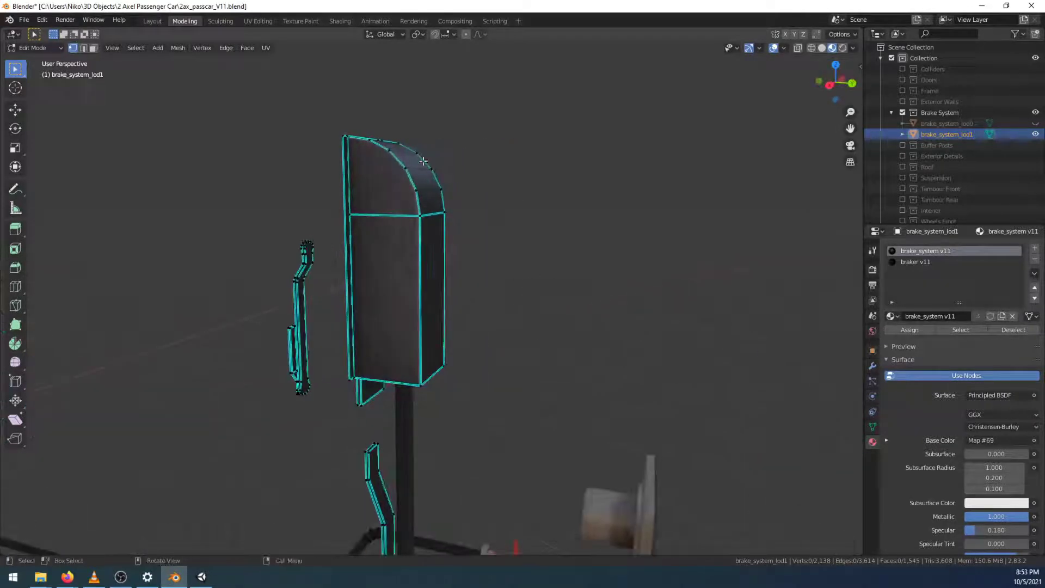
pyautogui.rightClick(373, 217)
pyautogui.click(361, 448)
pyautogui.click(430, 215)
pyautogui.rightClick(436, 213)
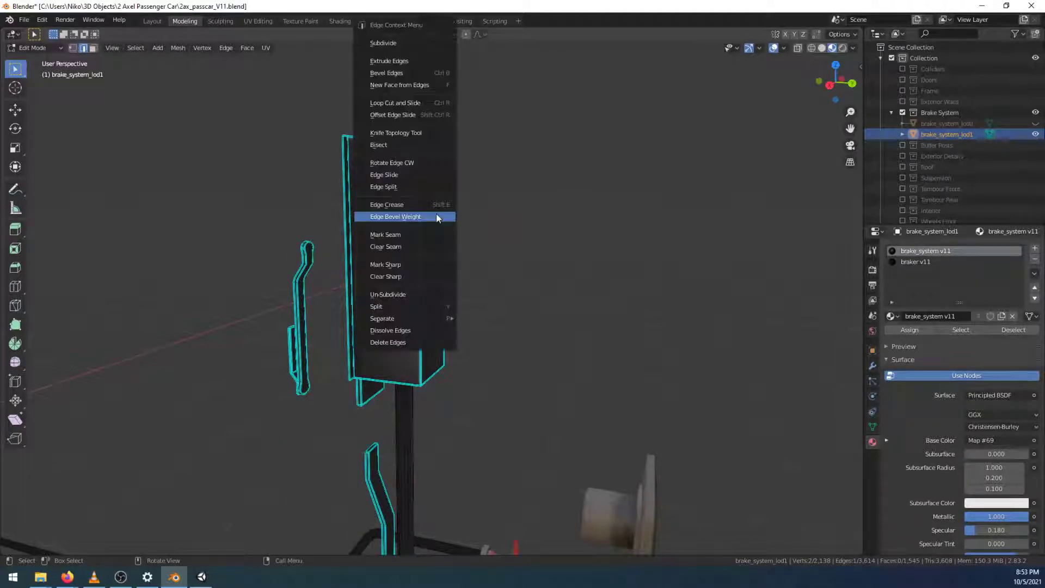
pyautogui.click(414, 284)
# Clear the sharp mark from the horizontal edge on the box's opposite side, and again from the edge below the curve
pyautogui.moveTo(637, 276); pyautogui.dragTo(467, 227, button='middle')
pyautogui.rightClick(470, 216)
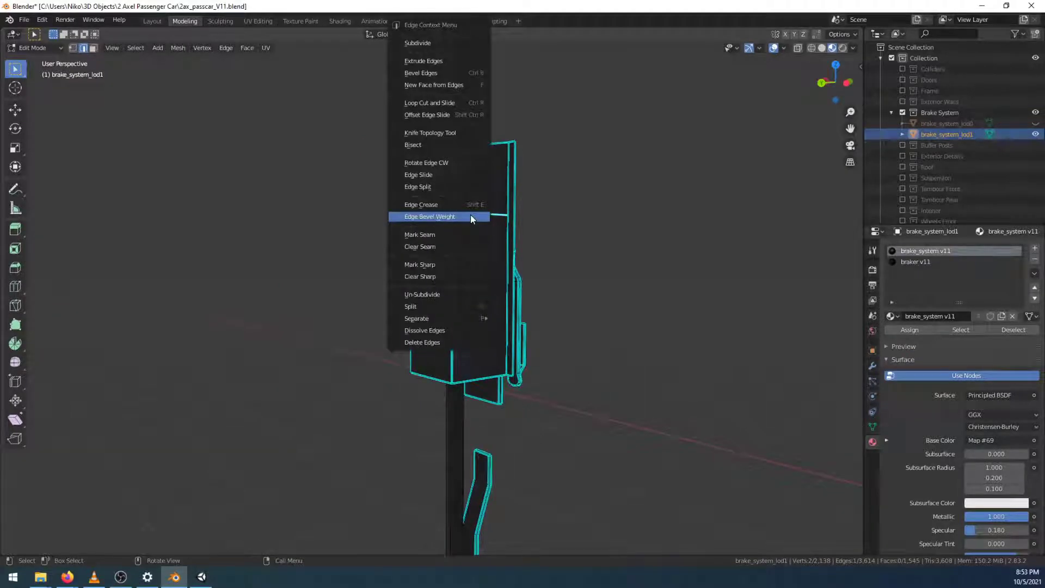
pyautogui.click(439, 276)
pyautogui.click(437, 215)
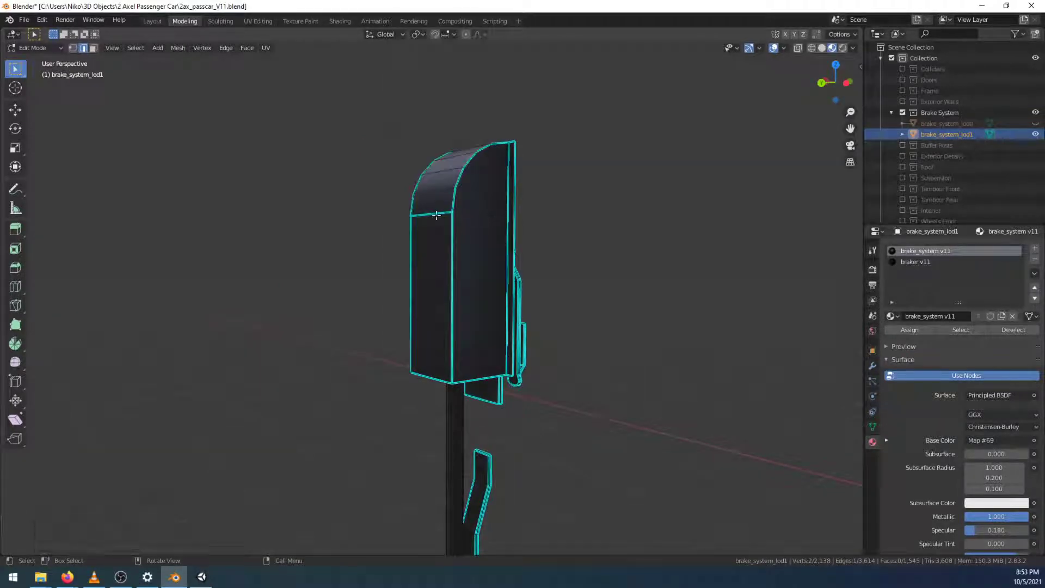
pyautogui.rightClick(431, 214)
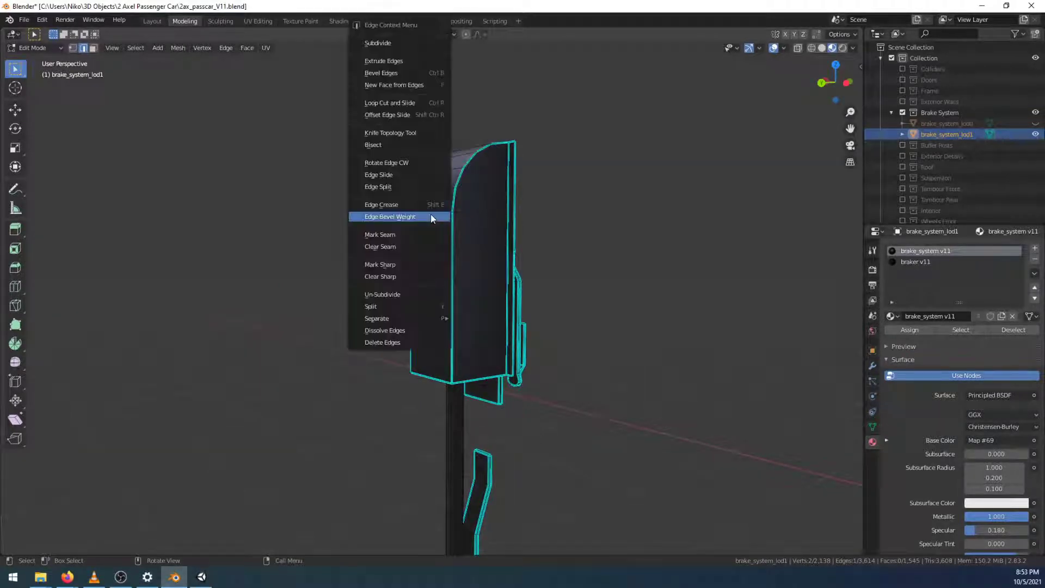
pyautogui.click(413, 277)
pyautogui.click(359, 278)
# Select both overlapping edges where the box's curved top meets the flat wall and clear their sharp marks
pyautogui.scroll(3, 405, 240)
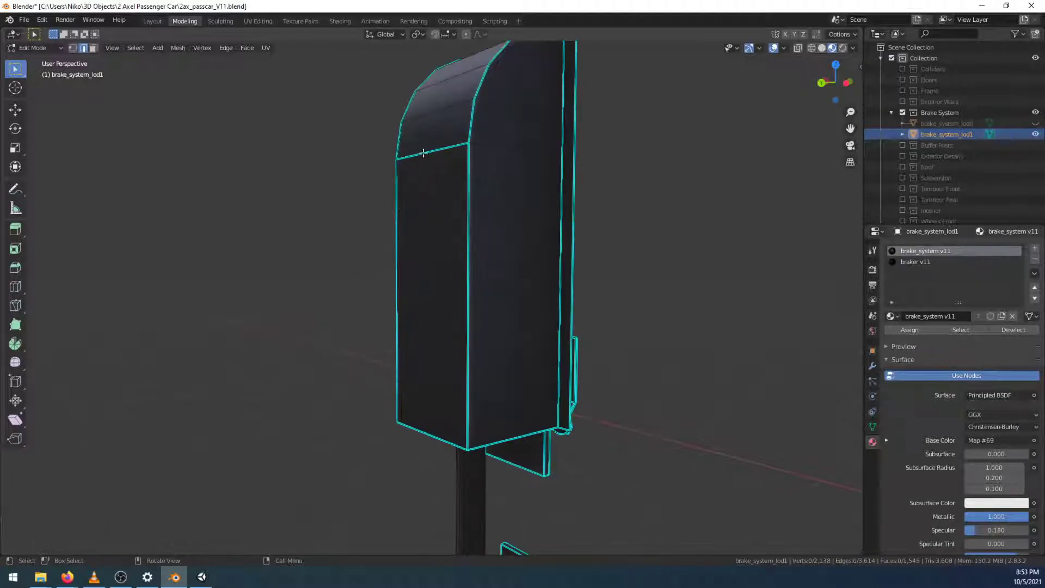
pyautogui.keyDown('shift'); pyautogui.moveTo(419, 153); pyautogui.dragTo(426, 245, button='middle'); pyautogui.keyUp('shift')
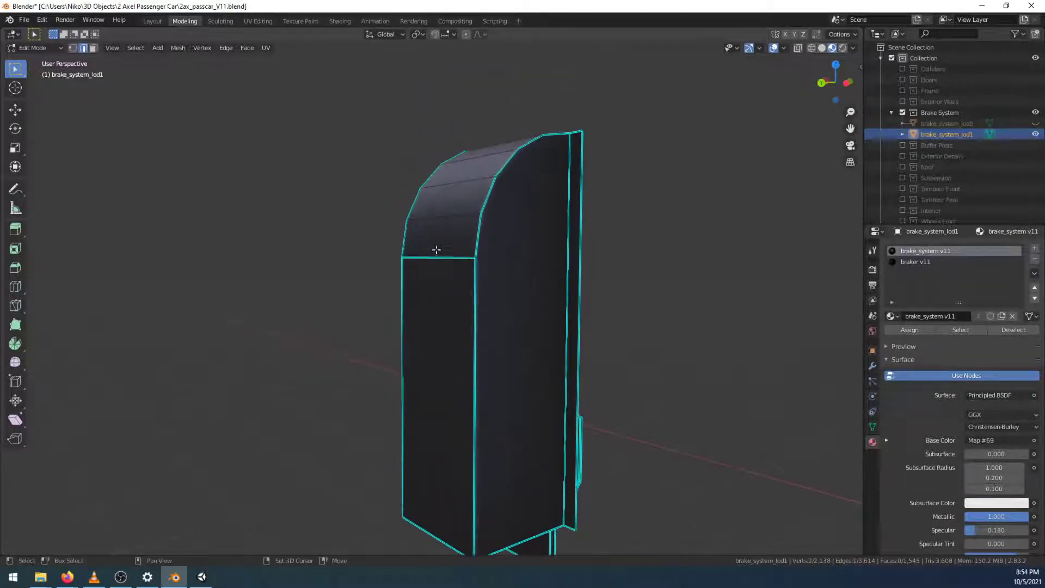
pyautogui.scroll(5, 427, 240)
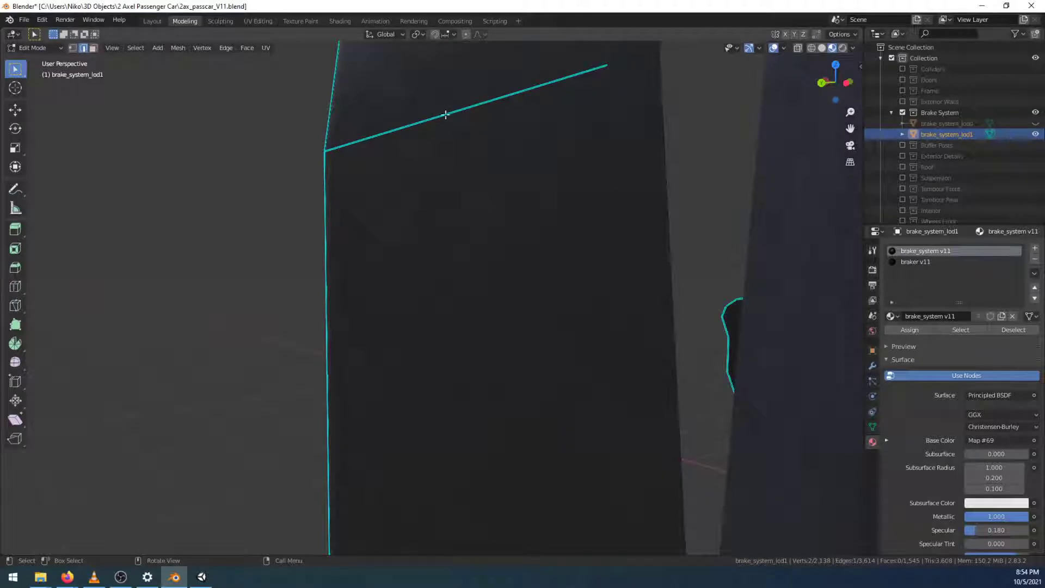
pyautogui.keyDown('shift'); pyautogui.click(436, 138); pyautogui.keyUp('shift')
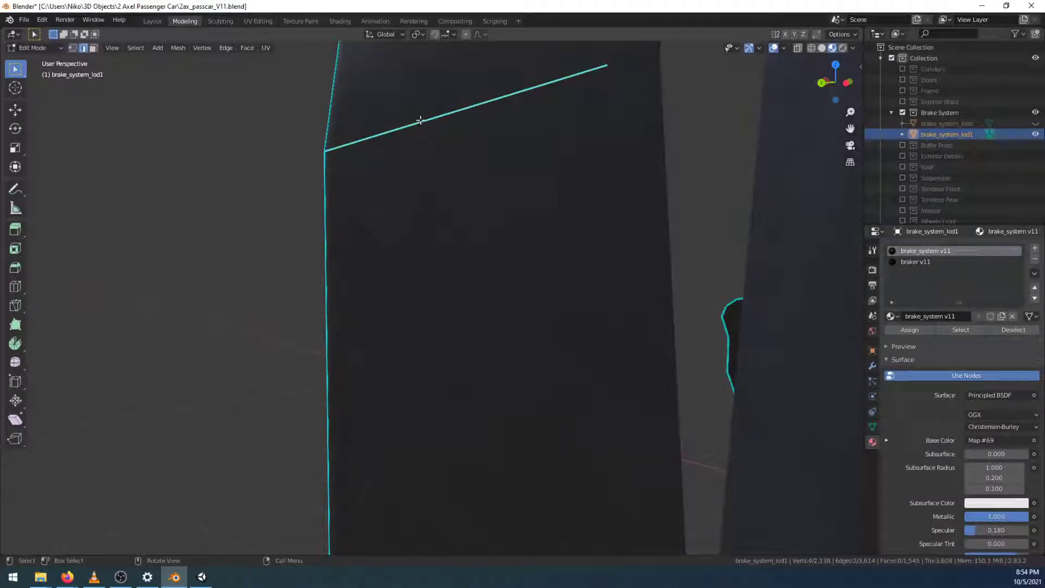
pyautogui.hotkey('ctrl', 'e')
pyautogui.click(395, 301)
pyautogui.scroll(-4, 192, 248)
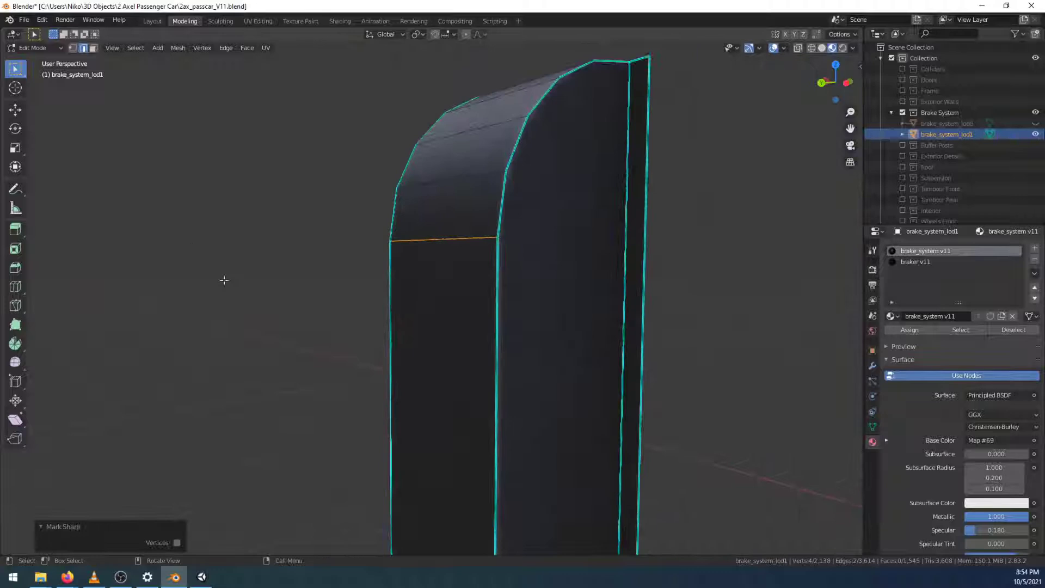
pyautogui.click(192, 247)
# Inspect the shading of the box's curved top and sides, then examine the post and linkage below it
pyautogui.scroll(-3, 332, 230)
pyautogui.moveTo(337, 296); pyautogui.dragTo(539, 366, button='middle')
pyautogui.scroll(3, 353, 234)
pyautogui.scroll(1, 354, 234)
pyautogui.keyDown('shift'); pyautogui.moveTo(291, 228); pyautogui.dragTo(364, 276, button='middle'); pyautogui.keyUp('shift')
pyautogui.scroll(2, 410, 288)
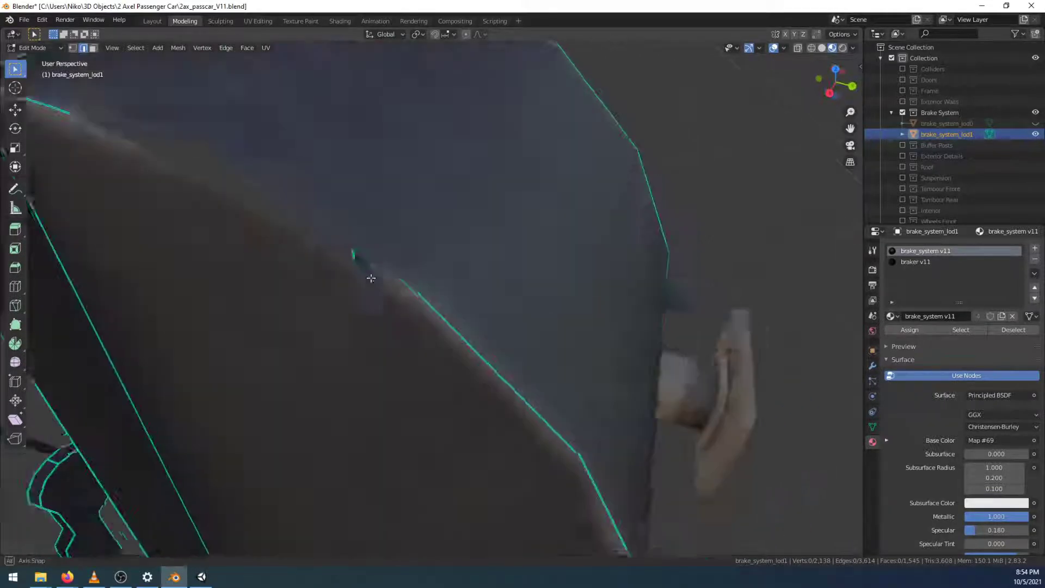
pyautogui.scroll(-3, 364, 276)
pyautogui.scroll(1, 363, 276)
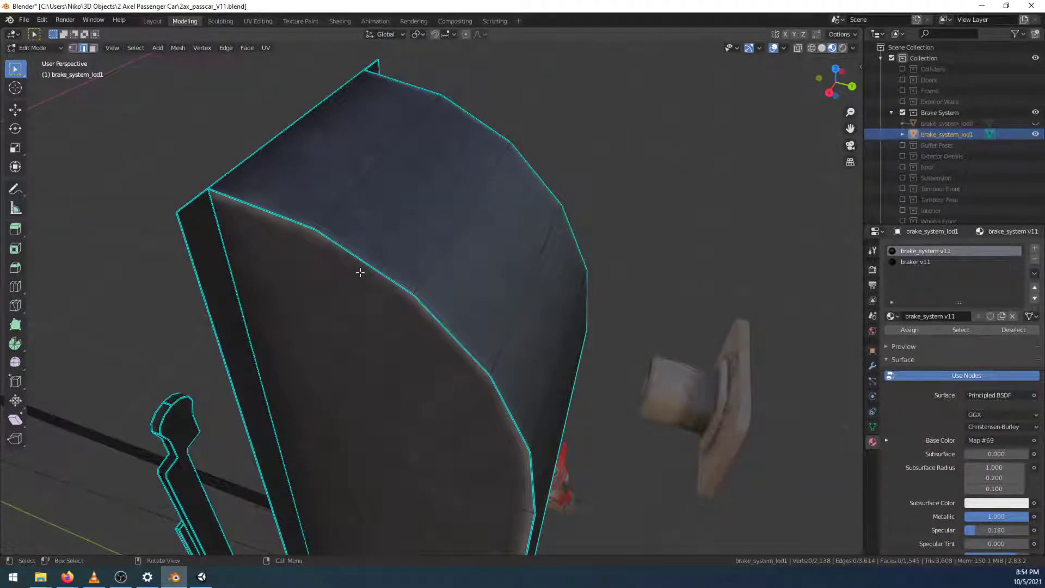
pyautogui.scroll(-3, 360, 272)
pyautogui.moveTo(364, 405); pyautogui.dragTo(396, 343, button='middle')
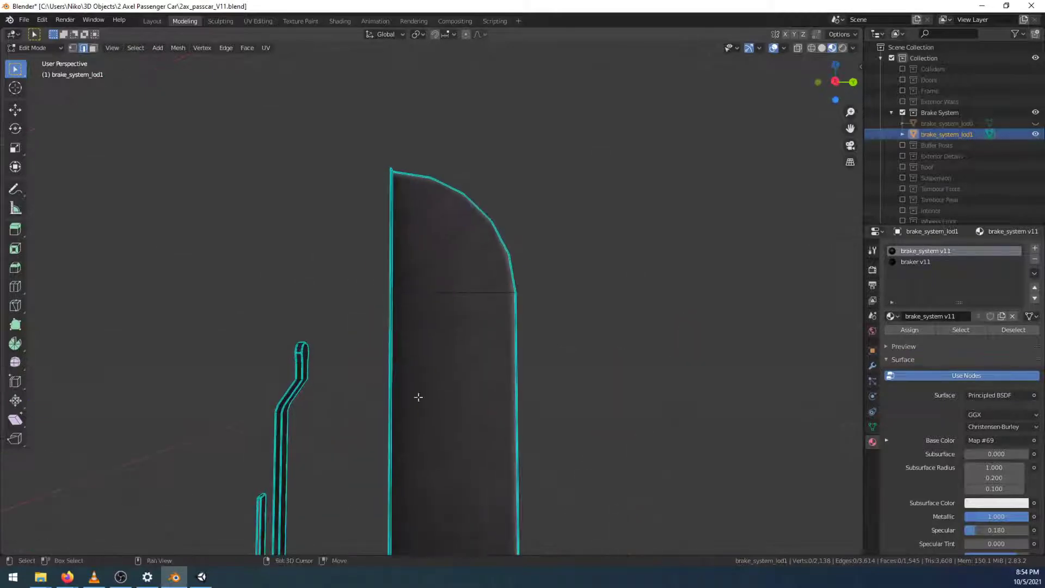
pyautogui.keyDown('shift'); pyautogui.moveTo(417, 397); pyautogui.dragTo(443, 200, button='middle'); pyautogui.keyUp('shift')
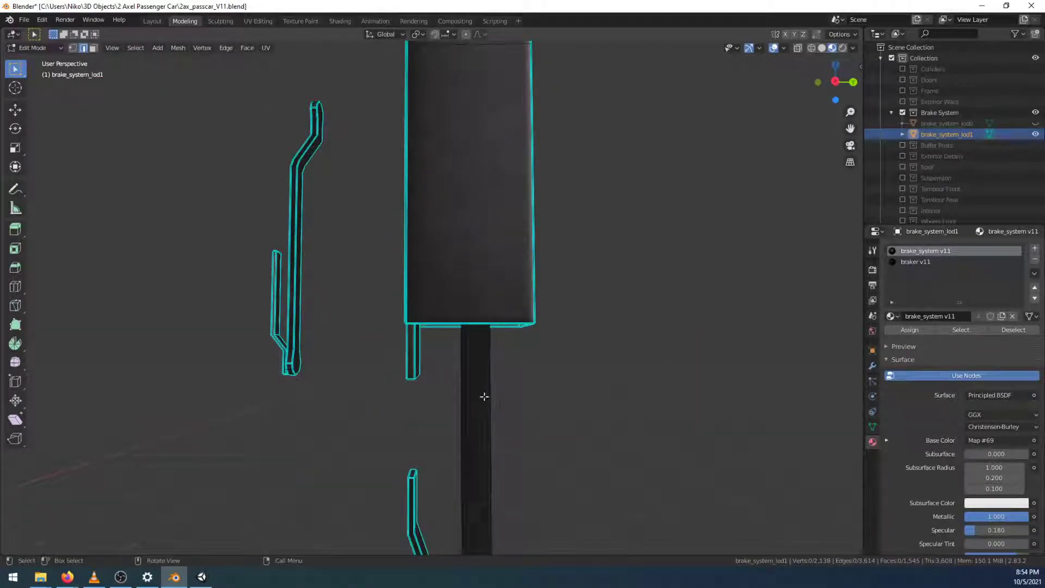
pyautogui.scroll(-2, 485, 396)
pyautogui.keyDown('shift'); pyautogui.moveTo(483, 401); pyautogui.dragTo(388, 382, button='middle'); pyautogui.keyUp('shift')
pyautogui.scroll(1, 457, 252)
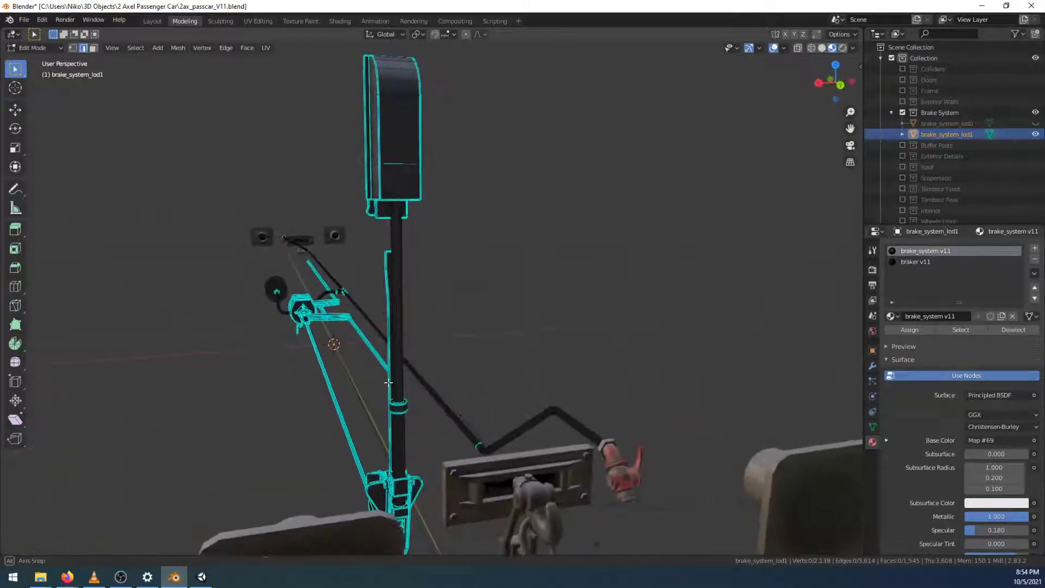
pyautogui.scroll(5, 468, 299)
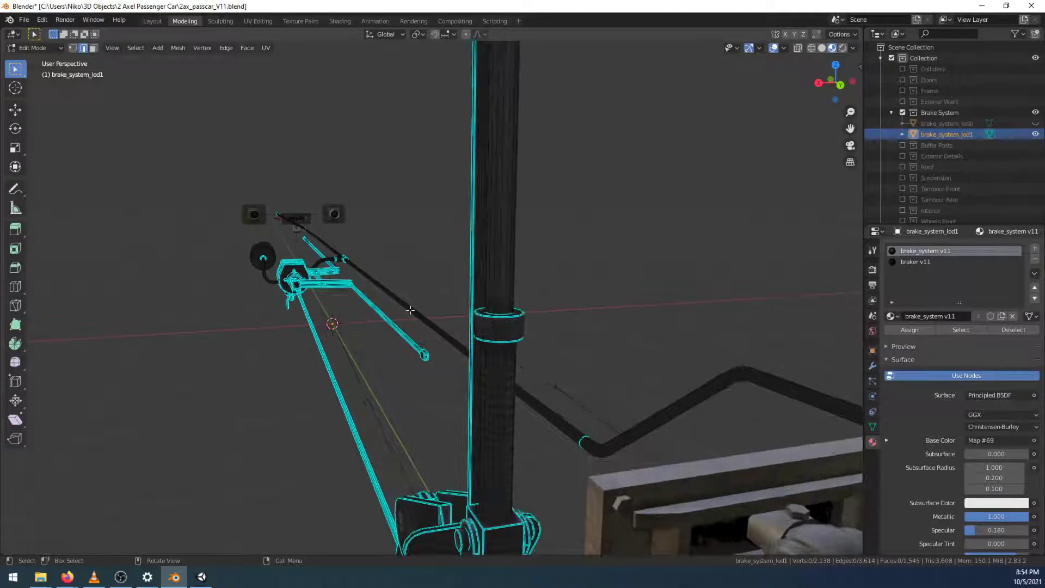
# Inspect the post from the lower linkage up to the brake box and save the file
pyautogui.scroll(-6, 410, 309)
pyautogui.keyDown('shift'); pyautogui.moveTo(443, 198); pyautogui.dragTo(469, 299, button='middle'); pyautogui.keyUp('shift')
pyautogui.scroll(4, 428, 309)
pyautogui.scroll(3, 427, 309)
pyautogui.scroll(-3, 425, 306)
pyautogui.scroll(3, 469, 300)
pyautogui.hotkey('ctrl', 's')
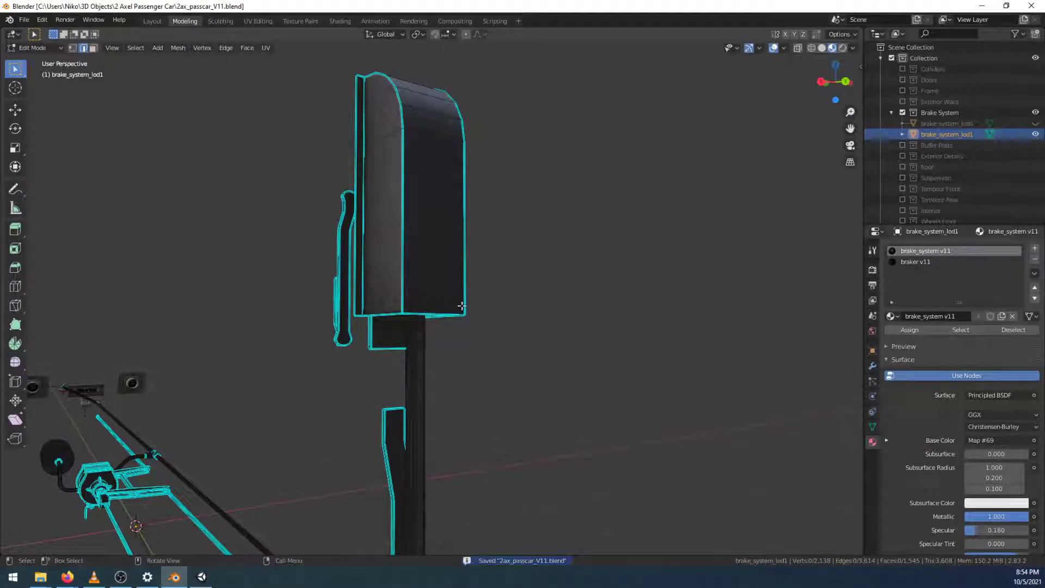
# In a wireframe right side view, collapse the thin plate hanging below the brake box by merging its end vertices by distance at 0.0101 m
pyautogui.scroll(2, 418, 297)
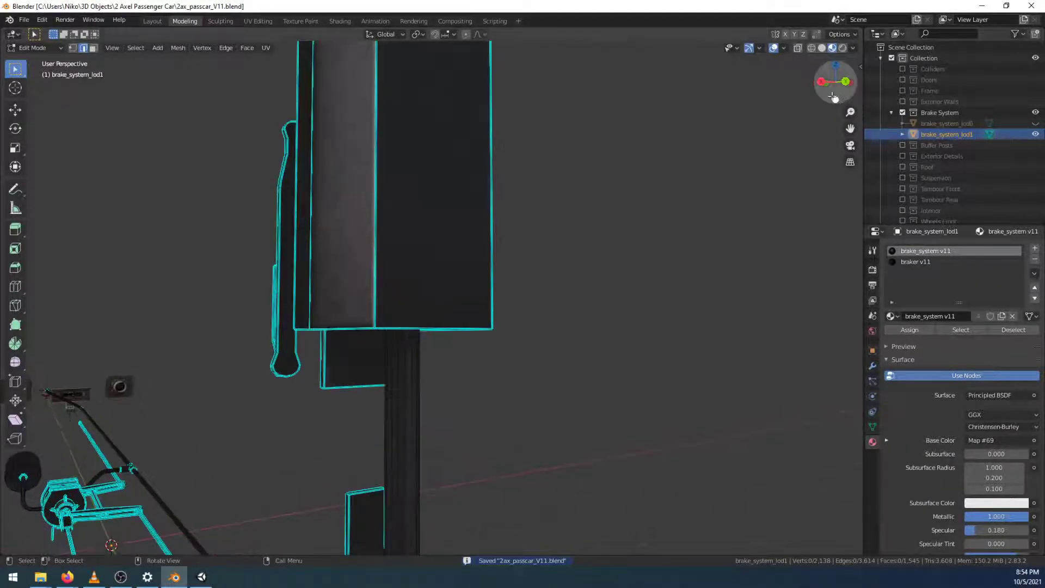
pyautogui.click(820, 82)
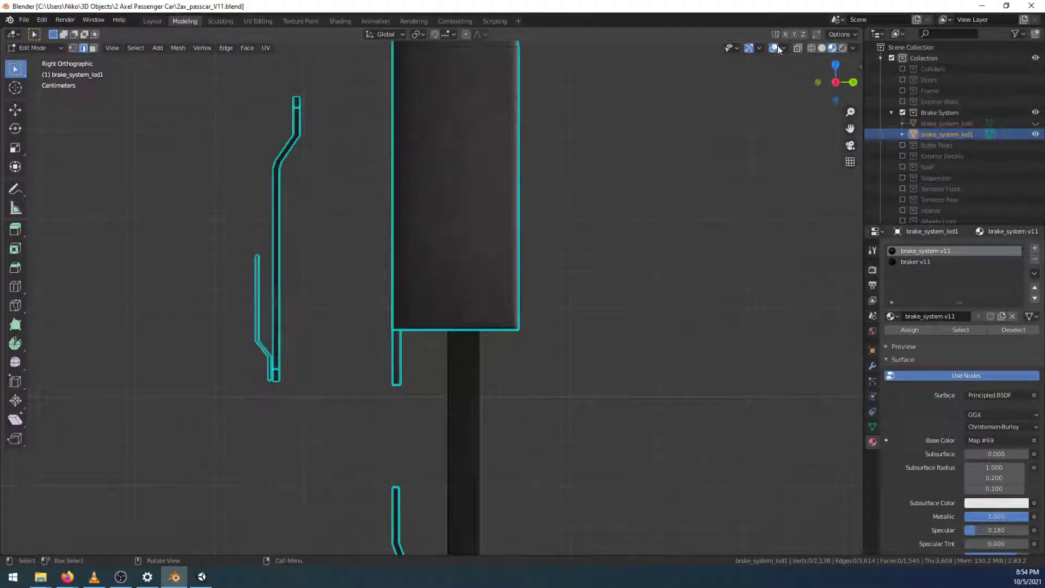
pyautogui.click(811, 48)
pyautogui.scroll(3, 429, 297)
pyautogui.click(73, 48)
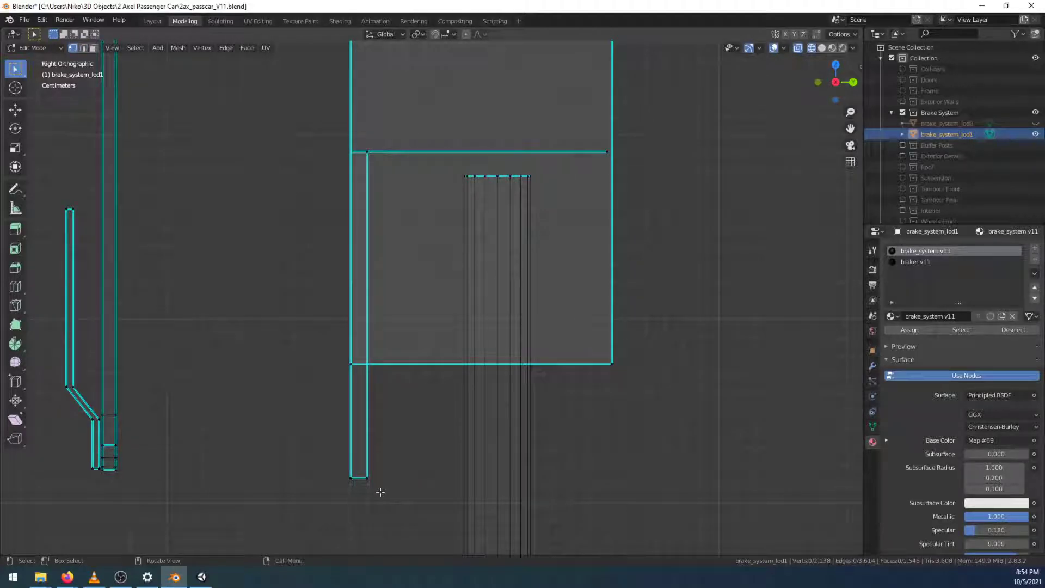
pyautogui.moveTo(273, 461)
pyautogui.mouseDown(button='middle')
pyautogui.moveTo(305, 457)
pyautogui.moveTo(297, 441)
pyautogui.moveTo(284, 444)
pyautogui.mouseUp(button='middle')
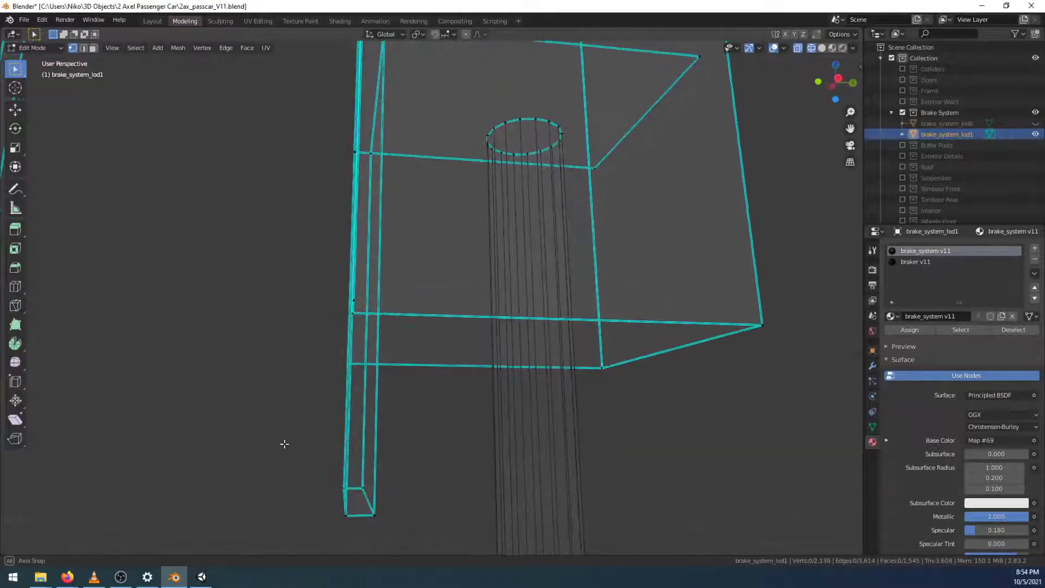
pyautogui.click(856, 86)
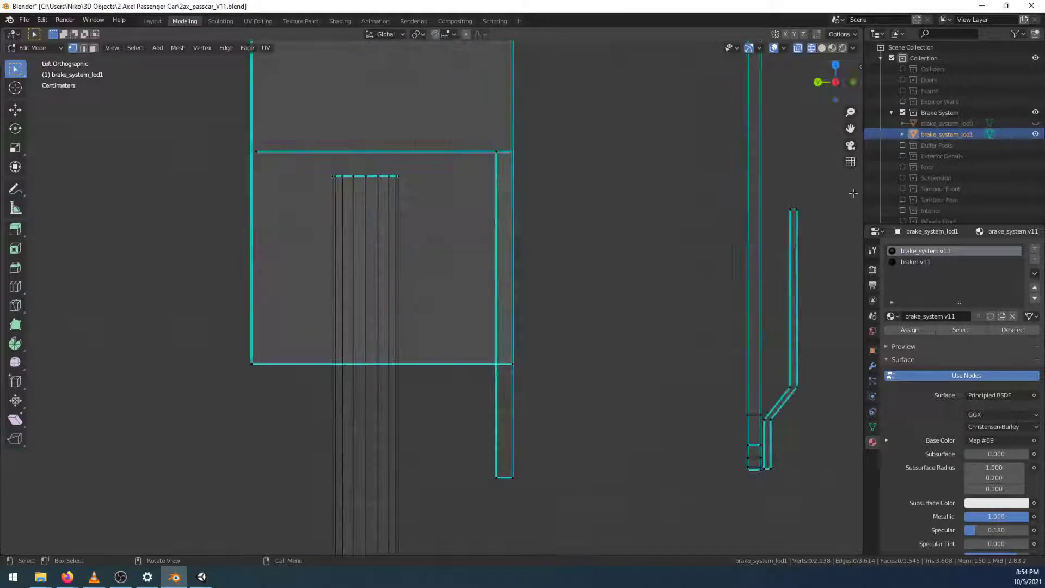
pyautogui.click(835, 83)
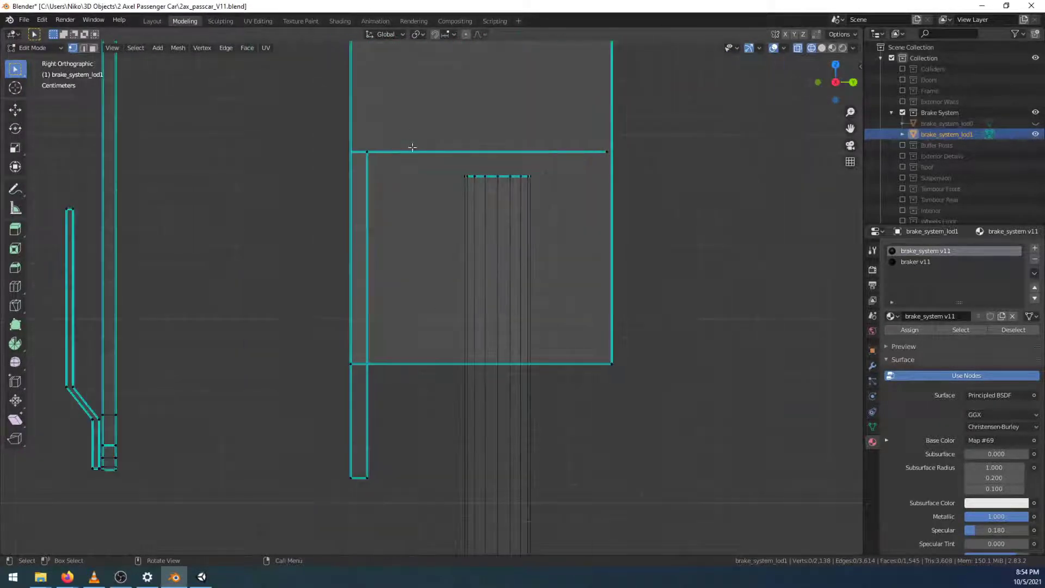
pyautogui.moveTo(401, 147); pyautogui.dragTo(402, 156)
pyautogui.keyDown('shift'); pyautogui.moveTo(334, 473); pyautogui.dragTo(392, 520); pyautogui.keyUp('shift')
pyautogui.press('m')
pyautogui.click(377, 510)
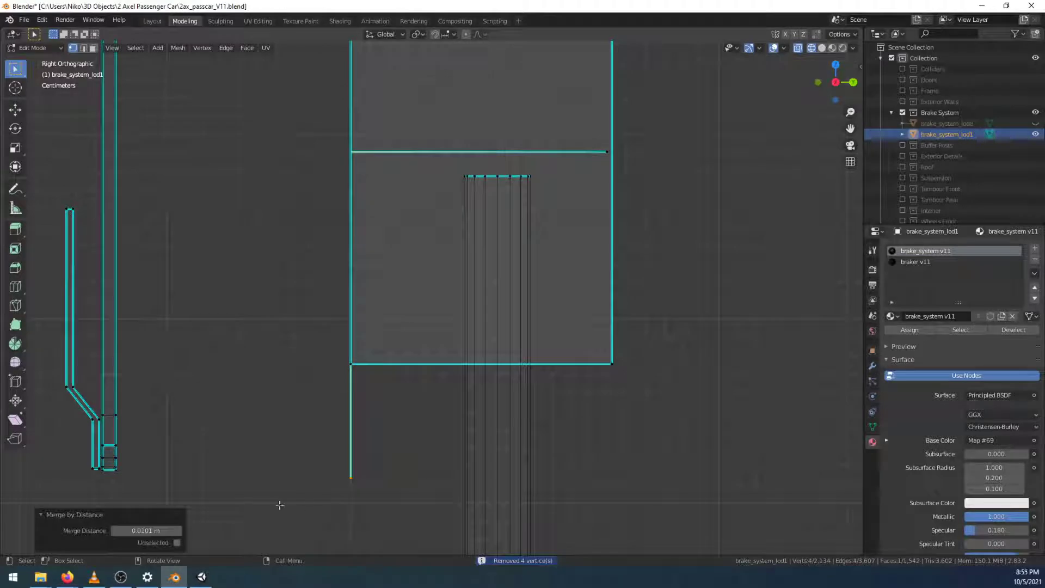
# Return to Material Preview, deselect everything and inspect the flattened plate beneath the brake box
pyautogui.moveTo(424, 478); pyautogui.dragTo(850, 105, button='middle')
pyautogui.scroll(-3, 553, 441)
pyautogui.click(832, 48)
pyautogui.moveTo(566, 305)
pyautogui.mouseDown(button='middle')
pyautogui.moveTo(531, 329)
pyautogui.moveTo(574, 348)
pyautogui.moveTo(602, 310)
pyautogui.moveTo(618, 310)
pyautogui.moveTo(631, 361)
pyautogui.moveTo(594, 408)
pyautogui.moveTo(553, 415)
pyautogui.moveTo(593, 389)
pyautogui.moveTo(642, 415)
pyautogui.moveTo(606, 422)
pyautogui.moveTo(564, 410)
pyautogui.moveTo(545, 370)
pyautogui.moveTo(570, 405)
pyautogui.moveTo(613, 406)
pyautogui.moveTo(553, 410)
pyautogui.moveTo(612, 419)
pyautogui.moveTo(611, 434)
pyautogui.moveTo(508, 406)
pyautogui.mouseUp(button='middle')
pyautogui.hotkey('alt', 'a')
pyautogui.scroll(3, 417, 307)
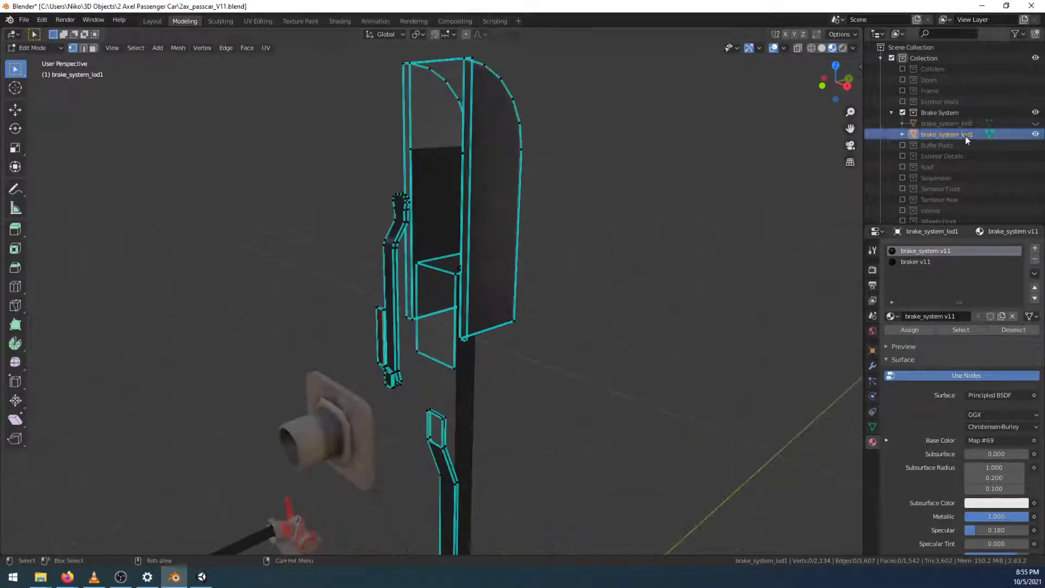
# Show the Tambour Rear collection and examine the brake handle against the tambour's inner wall
pyautogui.scroll(-2, 966, 158)
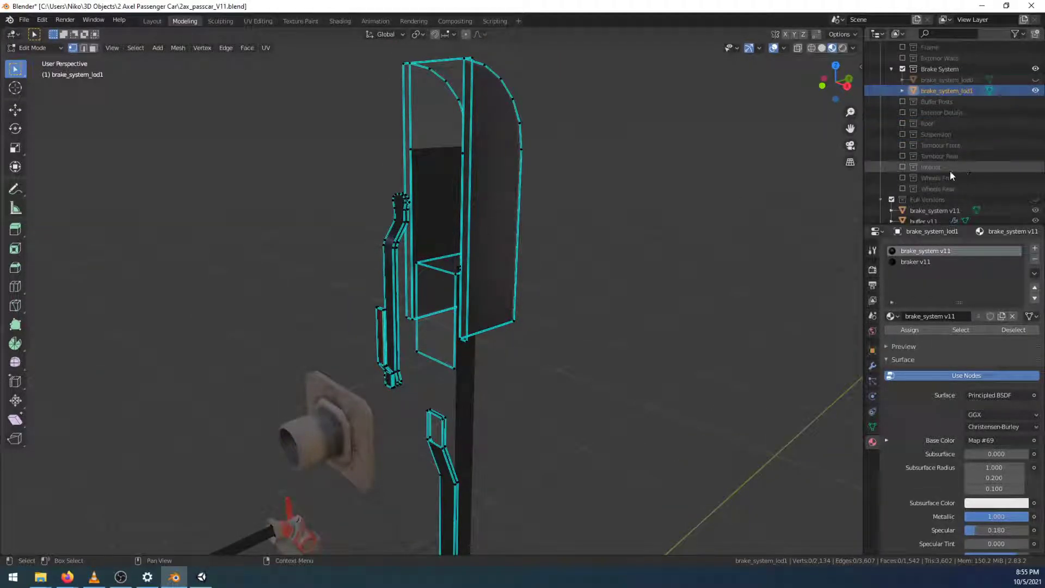
pyautogui.click(902, 155)
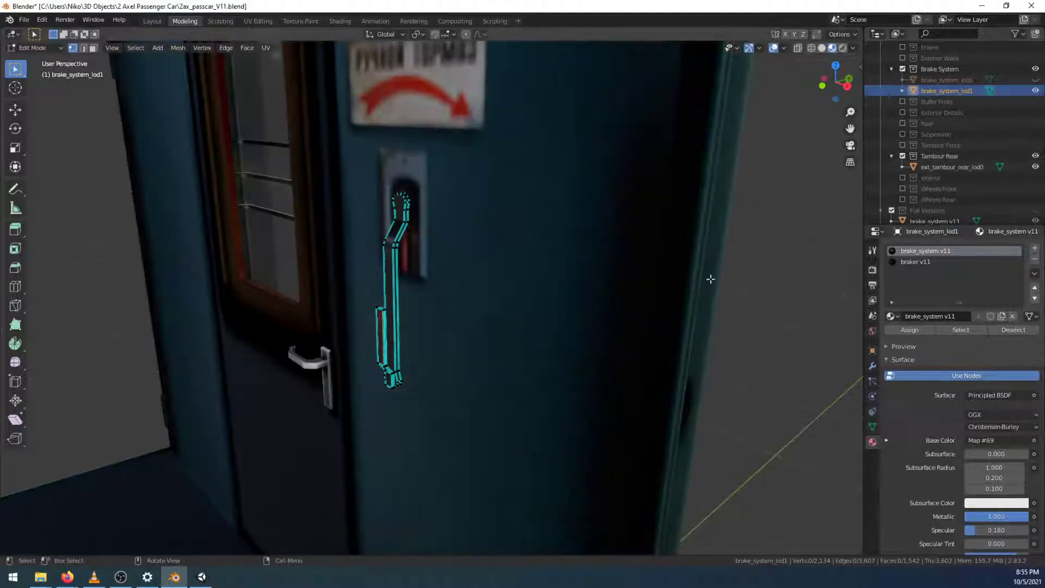
pyautogui.moveTo(737, 283)
pyautogui.mouseDown(button='middle')
pyautogui.moveTo(664, 264)
pyautogui.moveTo(655, 249)
pyautogui.moveTo(739, 257)
pyautogui.moveTo(732, 270)
pyautogui.mouseUp(button='middle')
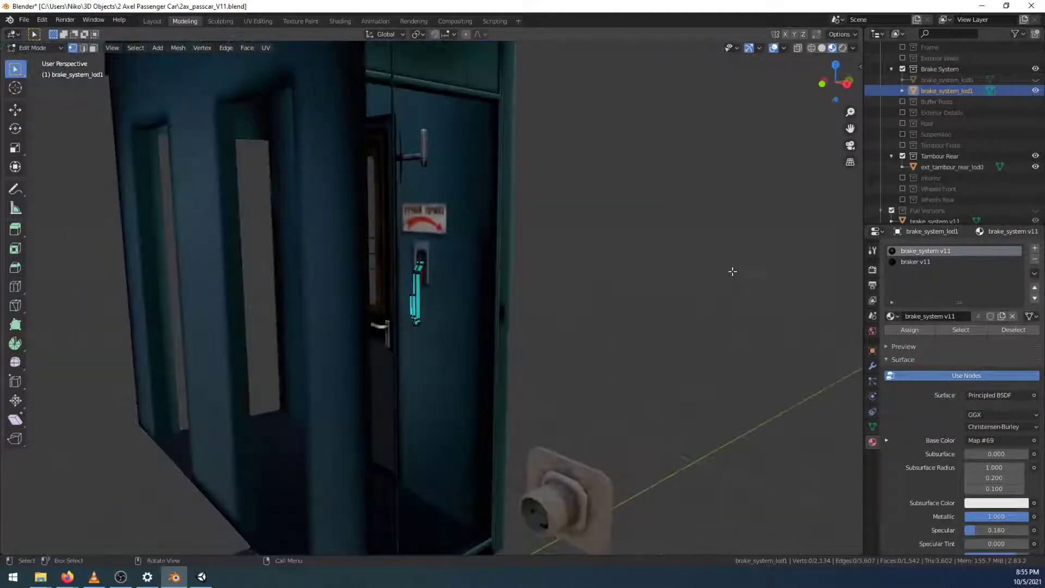
pyautogui.scroll(-2, 716, 263)
pyautogui.scroll(2, 718, 268)
pyautogui.scroll(2, 718, 268)
pyautogui.moveTo(713, 263); pyautogui.dragTo(667, 287, button='middle')
# Examine the brake box and post against the outer wall of the rear tambour
pyautogui.scroll(-4, 666, 286)
pyautogui.moveTo(581, 319); pyautogui.dragTo(492, 332, button='middle')
pyautogui.moveTo(678, 256); pyautogui.dragTo(478, 345, button='middle')
pyautogui.scroll(4, 649, 295)
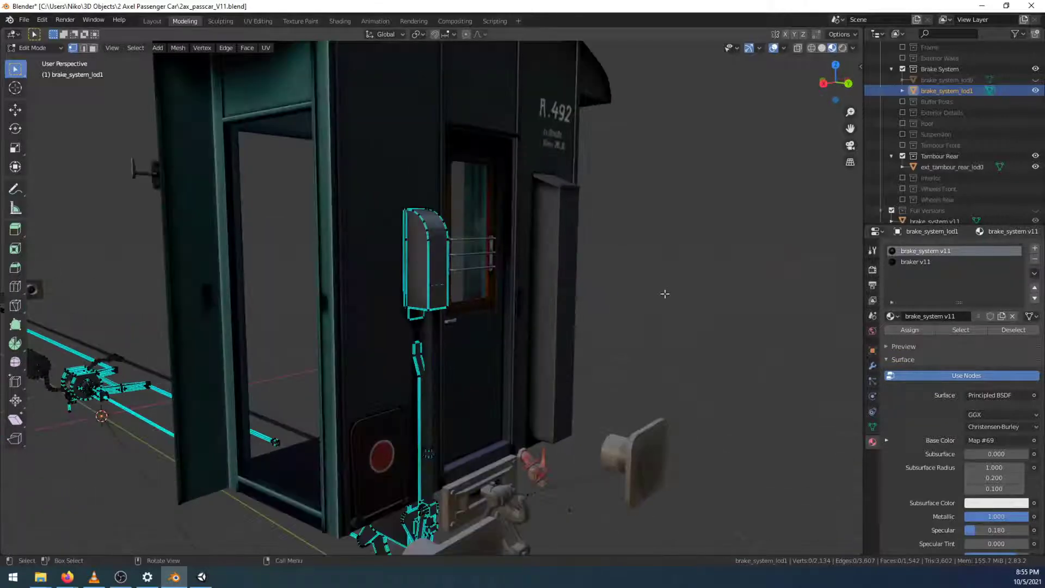
pyautogui.scroll(3, 687, 314)
pyautogui.scroll(-6, 683, 318)
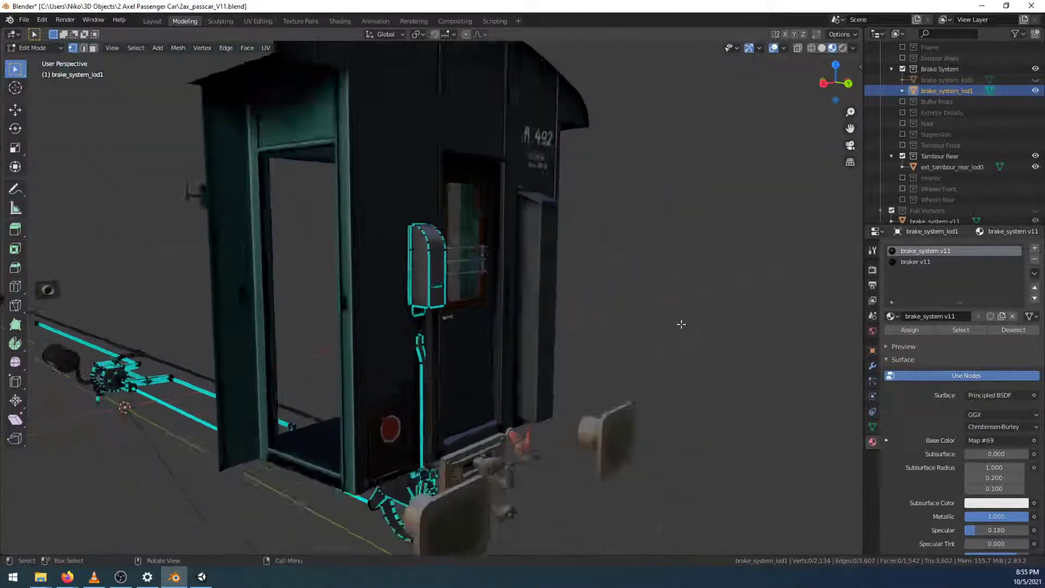
# Compare the brake handle inside the doorway with the outer box once more and hide the Tambour Rear collection
pyautogui.moveTo(676, 330); pyautogui.dragTo(590, 403, button='middle')
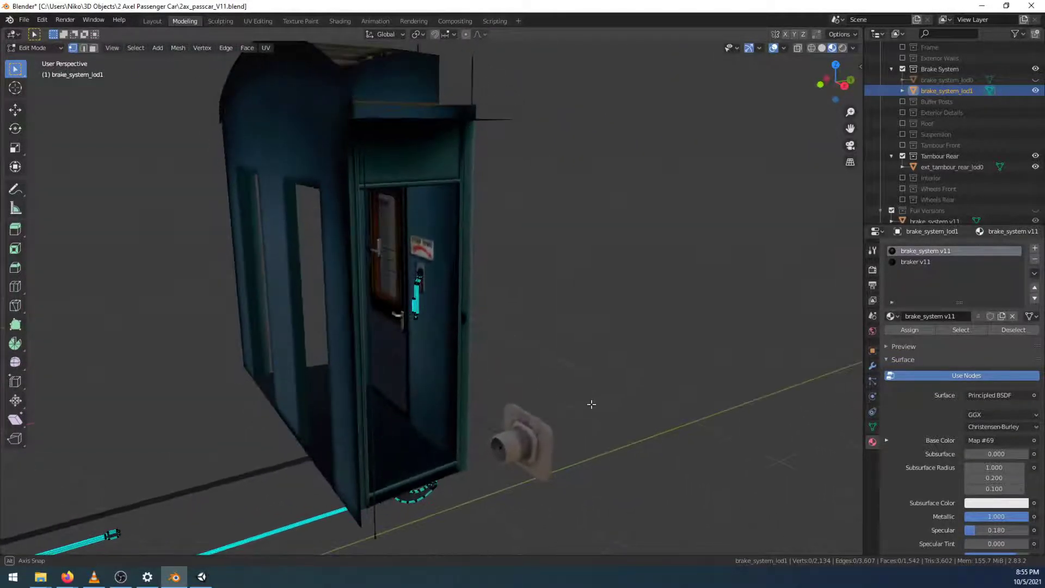
pyautogui.scroll(4, 590, 403)
pyautogui.scroll(6, 580, 401)
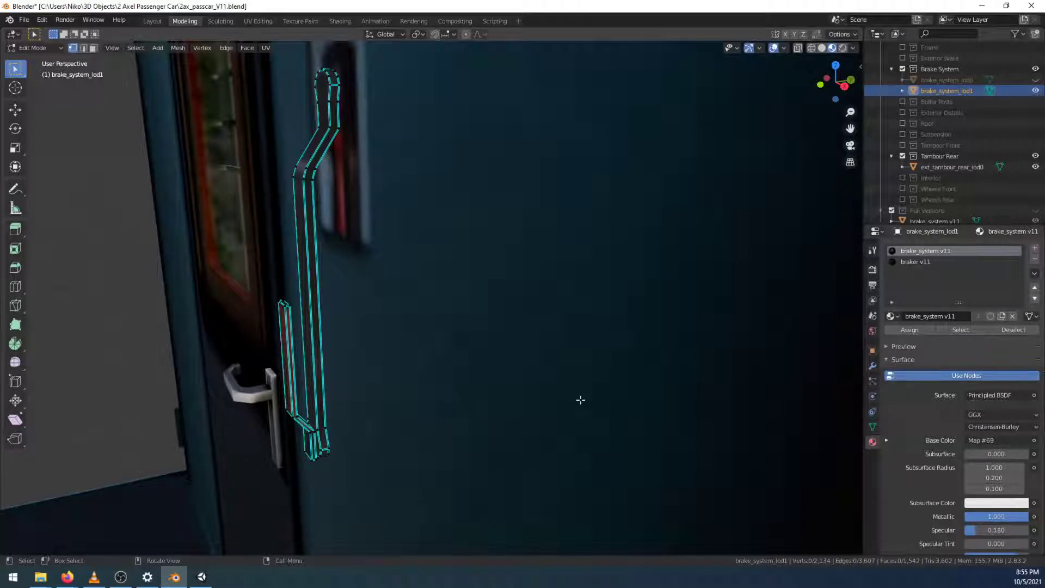
pyautogui.scroll(-10, 572, 365)
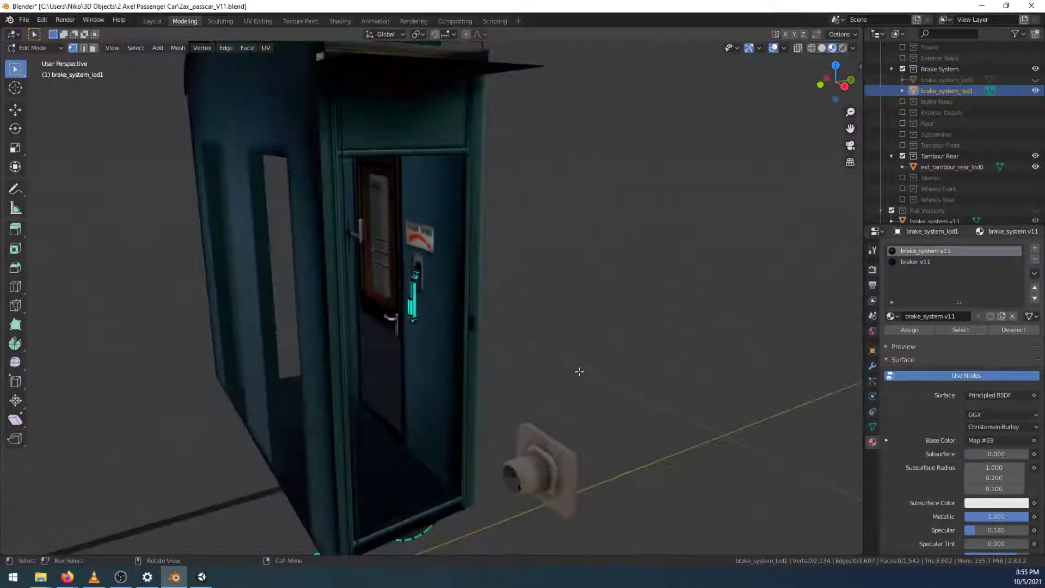
pyautogui.moveTo(619, 398); pyautogui.dragTo(571, 353, button='middle')
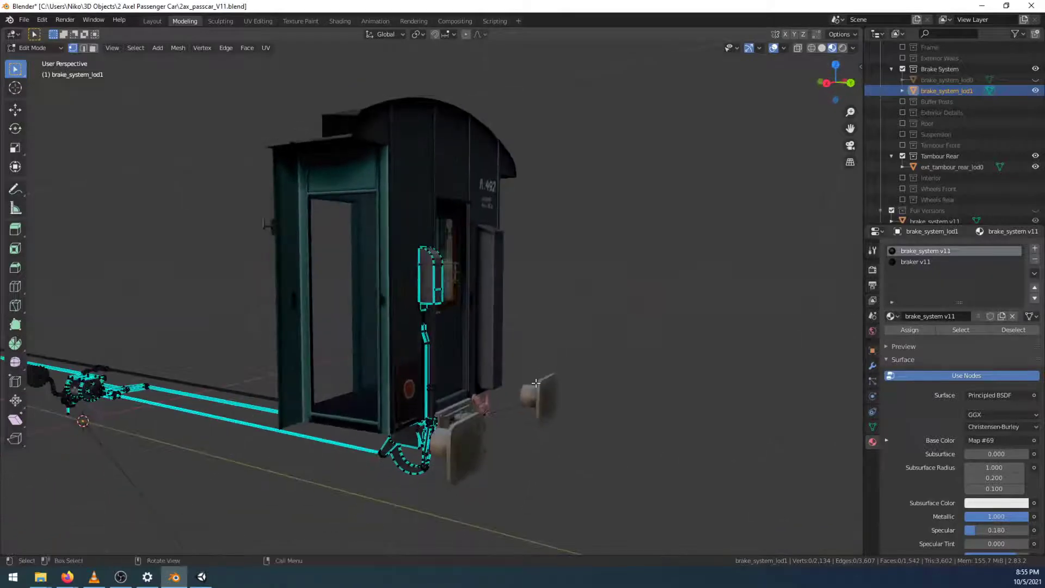
pyautogui.click(902, 156)
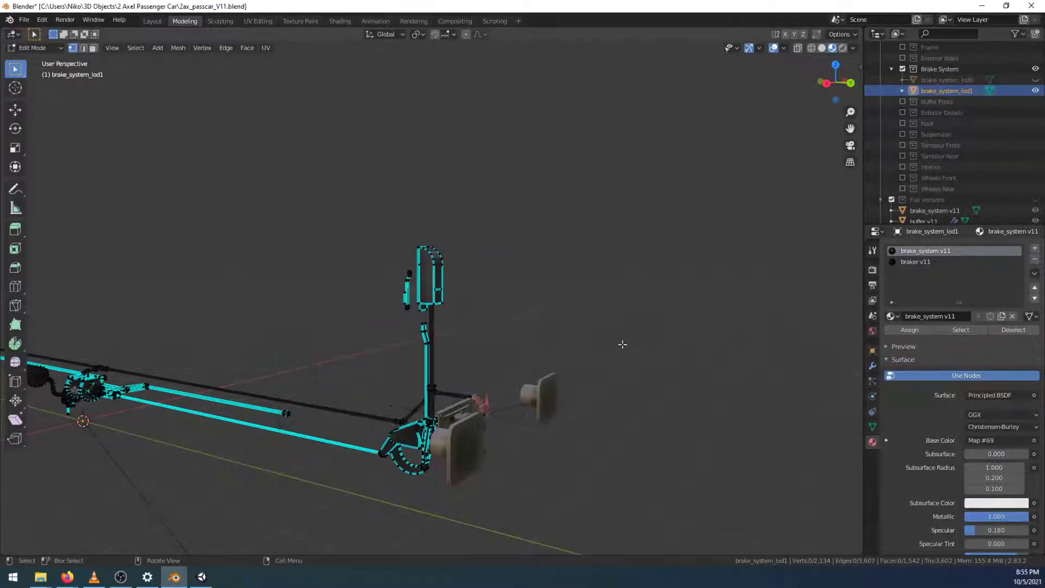
# In a wireframe right side view, delete the faces of the hexagonal bolt parts at the pivot at the post's base
pyautogui.scroll(5, 620, 343)
pyautogui.moveTo(543, 398); pyautogui.dragTo(606, 188, button='middle')
pyautogui.scroll(-4, 629, 195)
pyautogui.scroll(3, 606, 189)
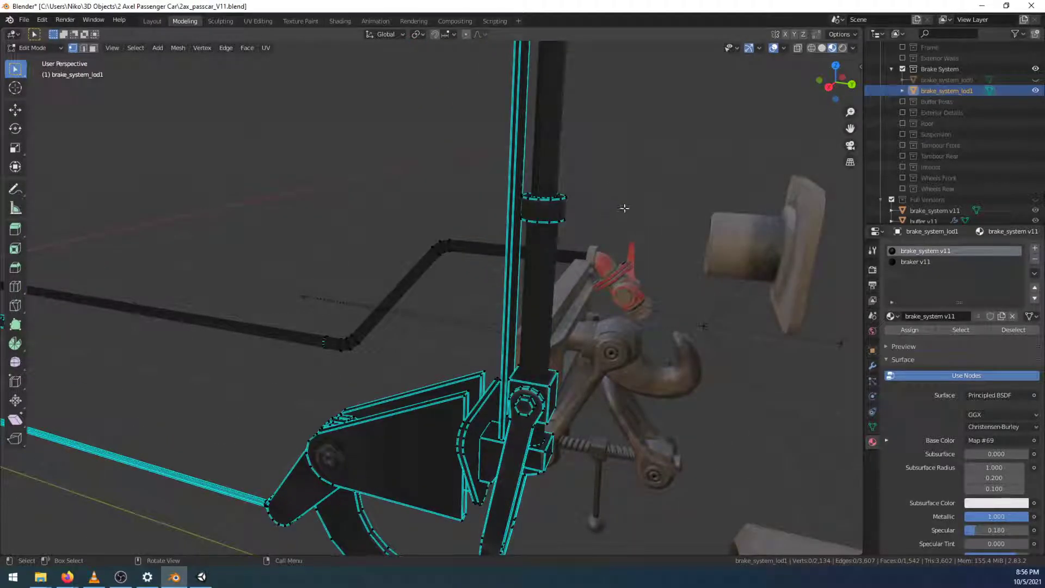
pyautogui.click(827, 87)
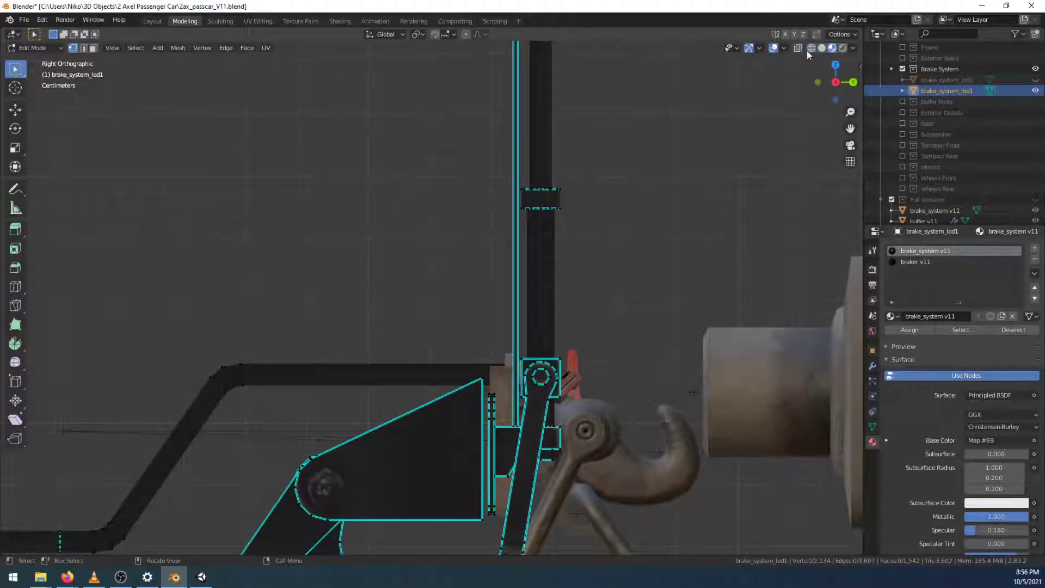
pyautogui.click(810, 49)
pyautogui.scroll(5, 554, 358)
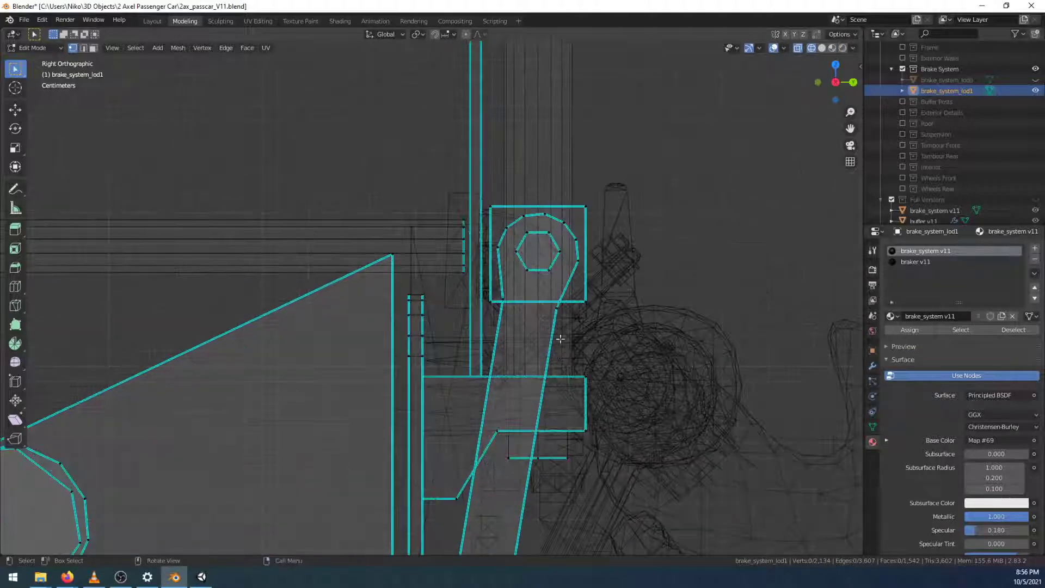
pyautogui.moveTo(513, 276); pyautogui.dragTo(561, 228)
pyautogui.press('x')
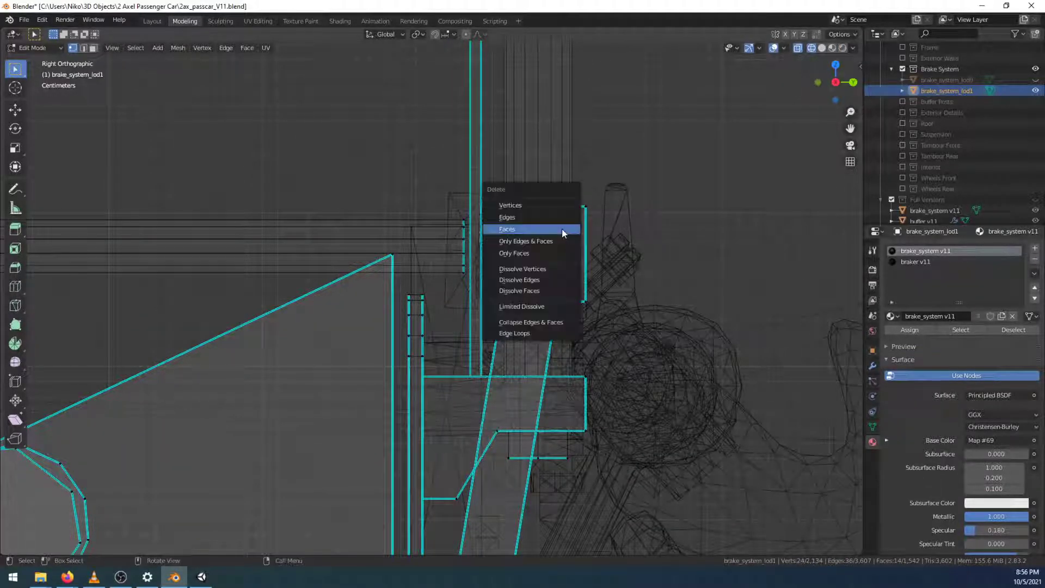
pyautogui.click(560, 227)
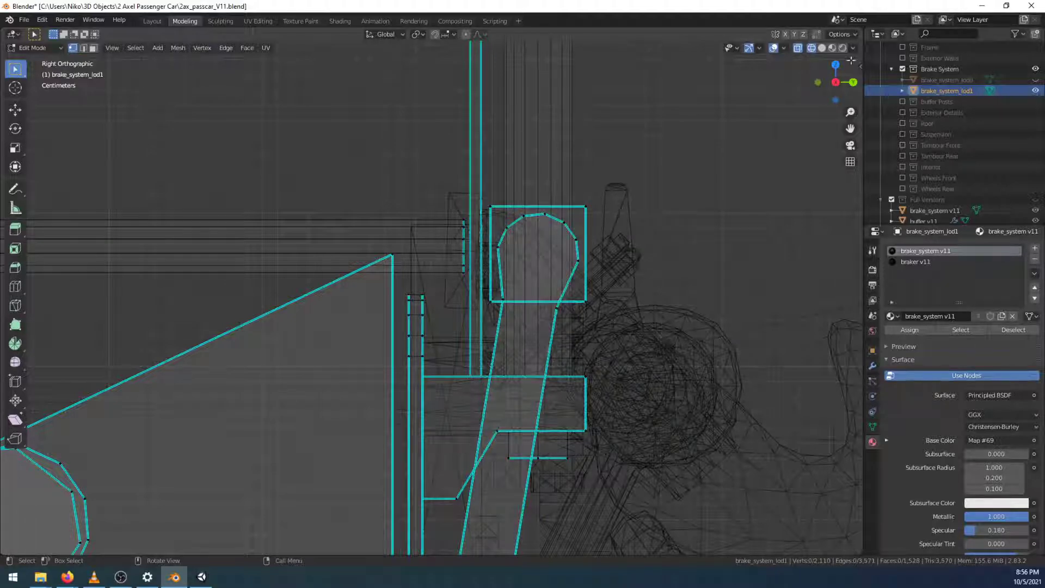
# Return to Material Preview and inspect the linkage around the pivot where the bolt was removed
pyautogui.click(831, 48)
pyautogui.scroll(-5, 635, 321)
pyautogui.moveTo(635, 321); pyautogui.dragTo(588, 272, button='middle')
pyautogui.scroll(5, 524, 352)
pyautogui.scroll(-6, 507, 338)
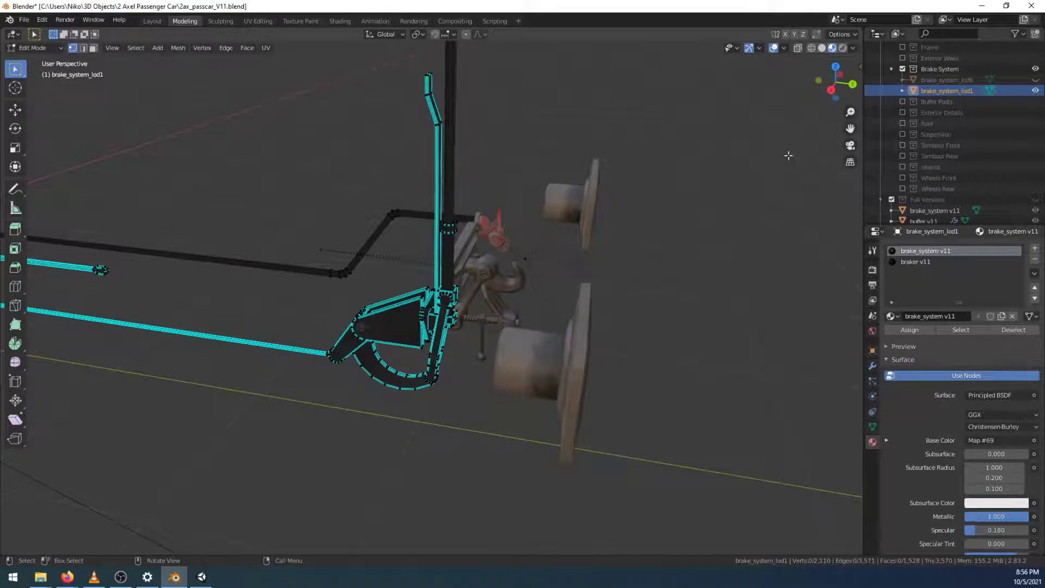
# Show the Tambour Rear collection again and examine the vertical rod and linkage beside the outer wall
pyautogui.click(902, 155)
pyautogui.moveTo(550, 234); pyautogui.dragTo(544, 379, button='middle')
pyautogui.moveTo(451, 294); pyautogui.dragTo(487, 283, button='middle')
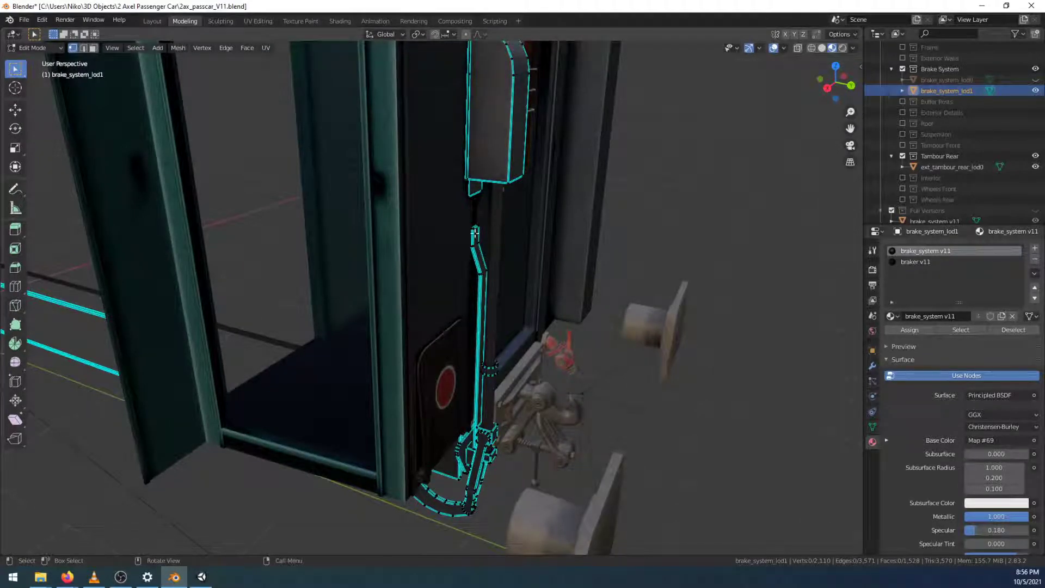
pyautogui.scroll(5, 475, 231)
pyautogui.moveTo(603, 368)
pyautogui.mouseDown(button='middle')
pyautogui.moveTo(436, 348)
pyautogui.moveTo(625, 336)
pyautogui.moveTo(603, 359)
pyautogui.mouseUp(button='middle')
pyautogui.scroll(1, 602, 360)
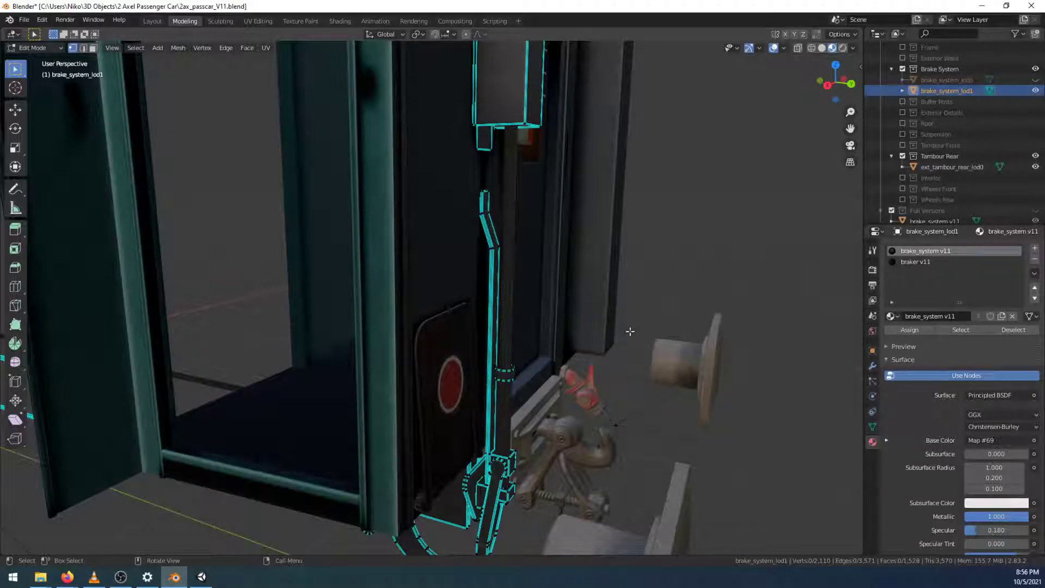
pyautogui.scroll(-4, 629, 331)
# Examine the long brake rods beneath the car, showing the Frame collection briefly and hiding it again
pyautogui.moveTo(629, 330); pyautogui.dragTo(386, 310, button='middle')
pyautogui.moveTo(325, 417); pyautogui.dragTo(629, 345, button='middle')
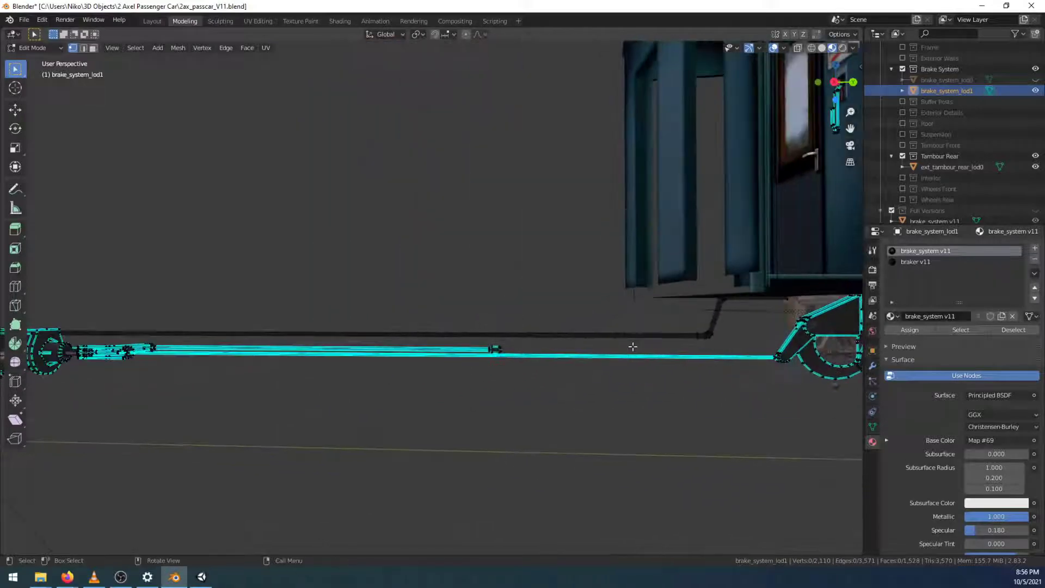
pyautogui.scroll(3, 921, 110)
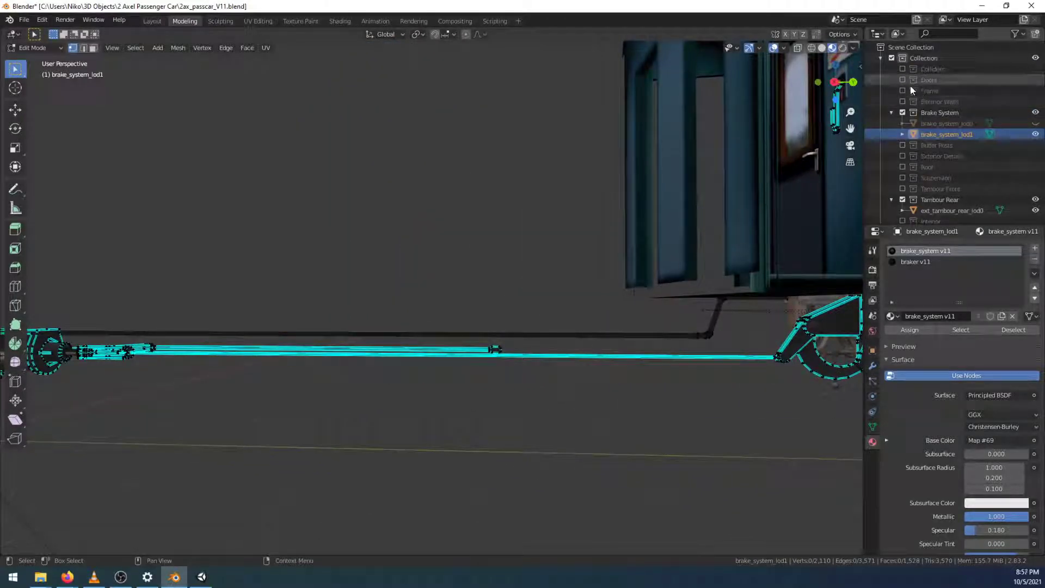
pyautogui.click(902, 90)
pyautogui.moveTo(629, 392)
pyautogui.mouseDown(button='middle')
pyautogui.moveTo(599, 435)
pyautogui.moveTo(633, 382)
pyautogui.mouseUp(button='middle')
pyautogui.click(903, 90)
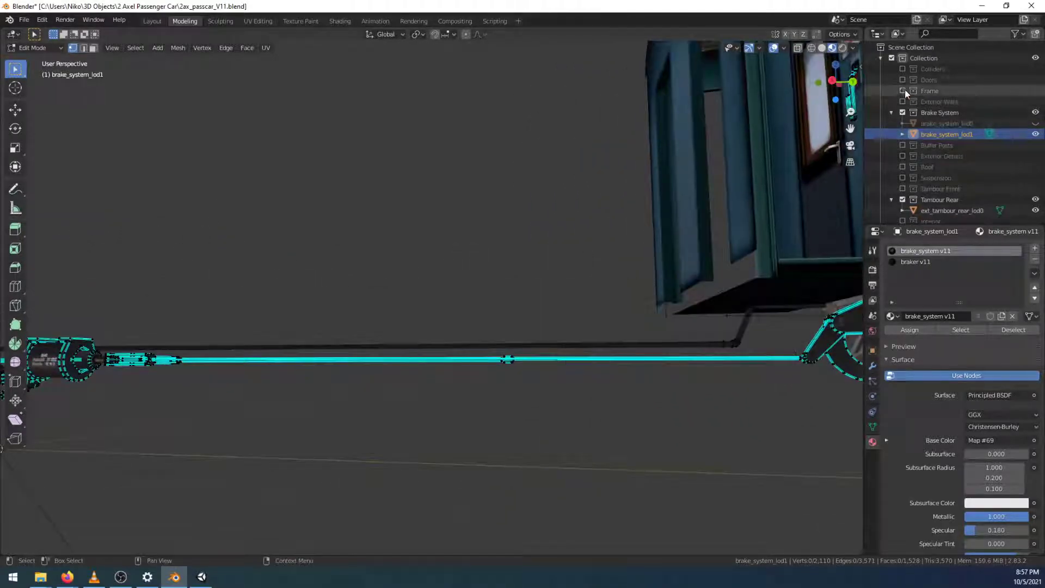
# Show the Wheels Rear collection to check the rod end against the wheel's brake levers, and hide it and Tambour Rear
pyautogui.scroll(-5, 921, 130)
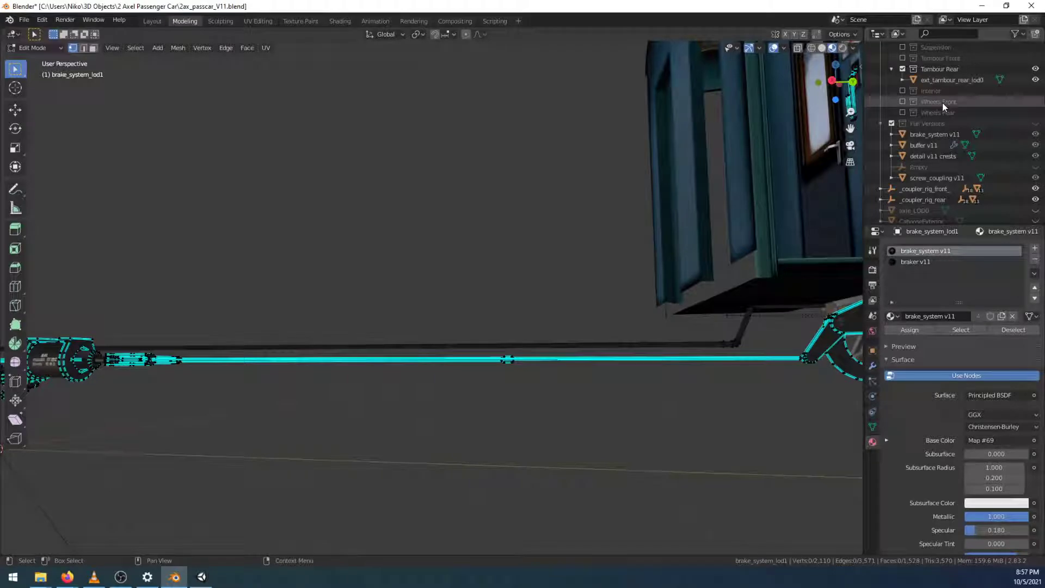
pyautogui.click(902, 113)
pyautogui.moveTo(625, 381); pyautogui.dragTo(517, 362, button='middle')
pyautogui.scroll(5, 515, 364)
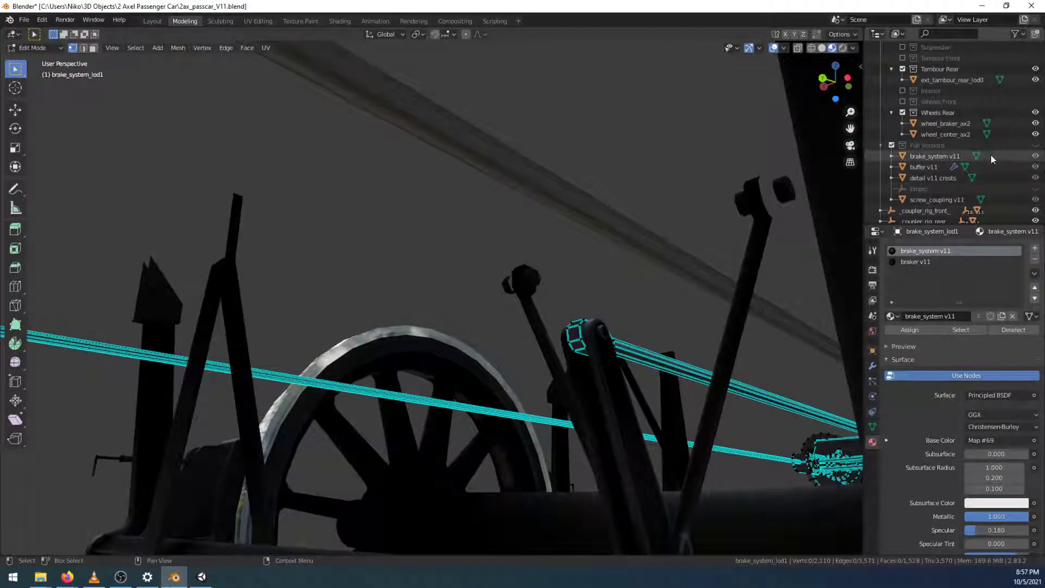
pyautogui.click(904, 114)
pyautogui.moveTo(585, 296); pyautogui.dragTo(620, 384, button='middle')
pyautogui.click(902, 69)
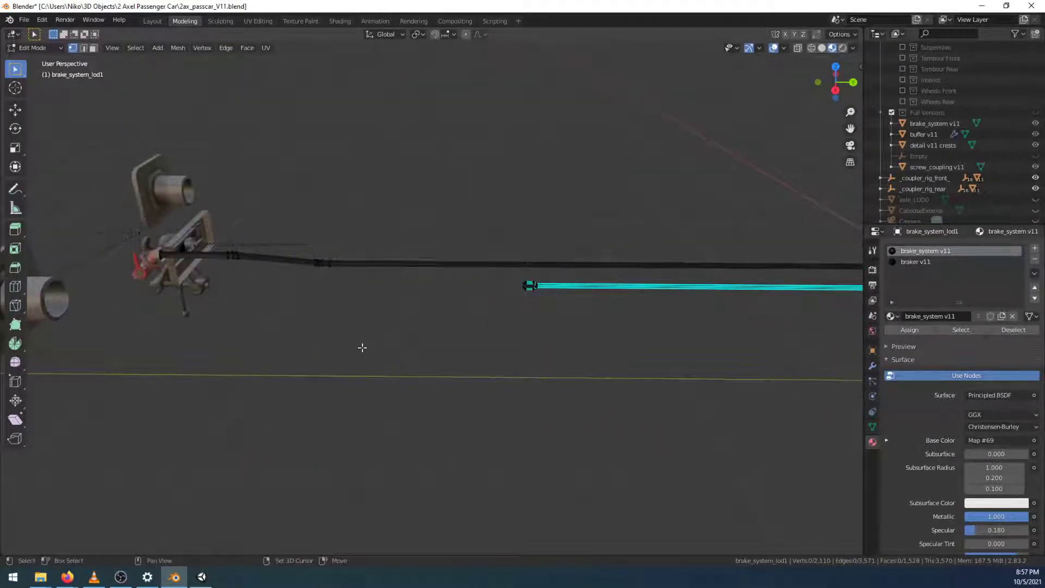
# Examine the free end of the brake rod and the T-joint on the main pipe near the origin
pyautogui.moveTo(363, 347); pyautogui.dragTo(492, 391, button='middle')
pyautogui.keyDown('shift'); pyautogui.moveTo(679, 354); pyautogui.dragTo(424, 357, button='middle'); pyautogui.keyUp('shift')
pyautogui.scroll(3, 431, 355)
pyautogui.scroll(-6, 438, 358)
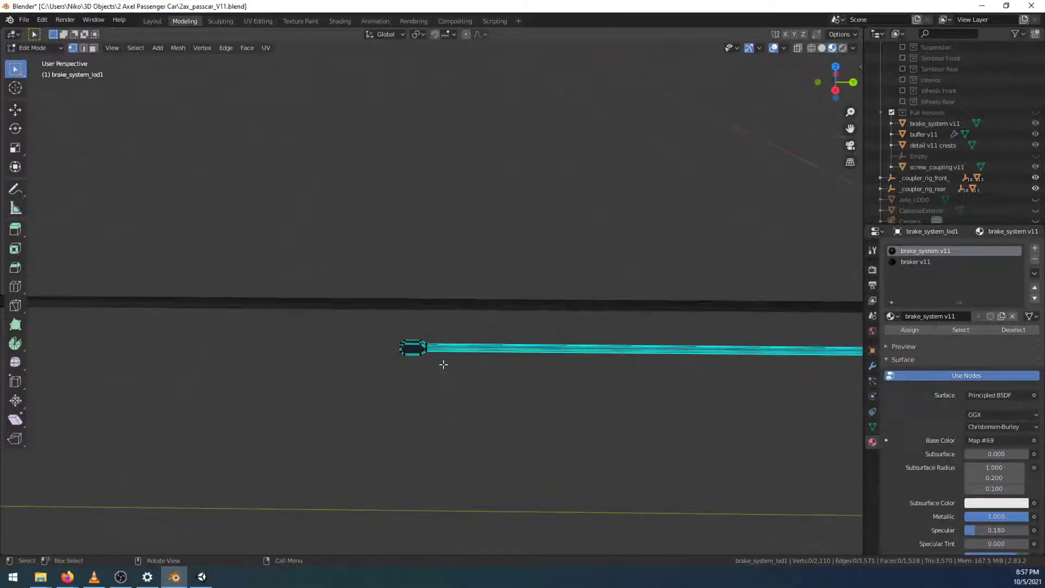
pyautogui.moveTo(491, 317); pyautogui.dragTo(407, 327, button='middle')
pyautogui.scroll(4, 555, 322)
pyautogui.scroll(4, 407, 327)
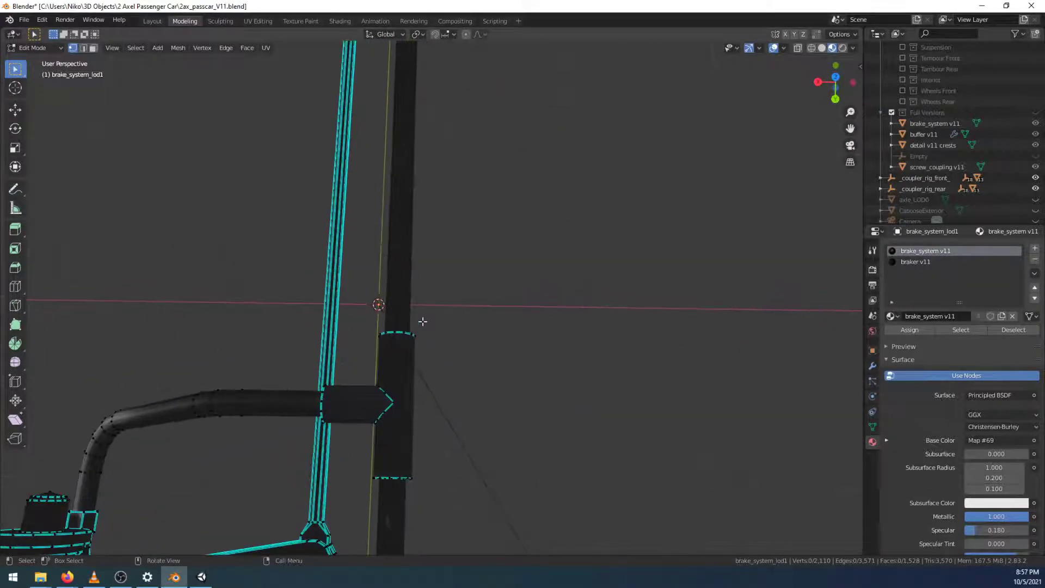
# Examine the T-joint on the main brake pipe from several sides in wireframe and shaded display
pyautogui.moveTo(425, 397); pyautogui.dragTo(449, 326, button='middle')
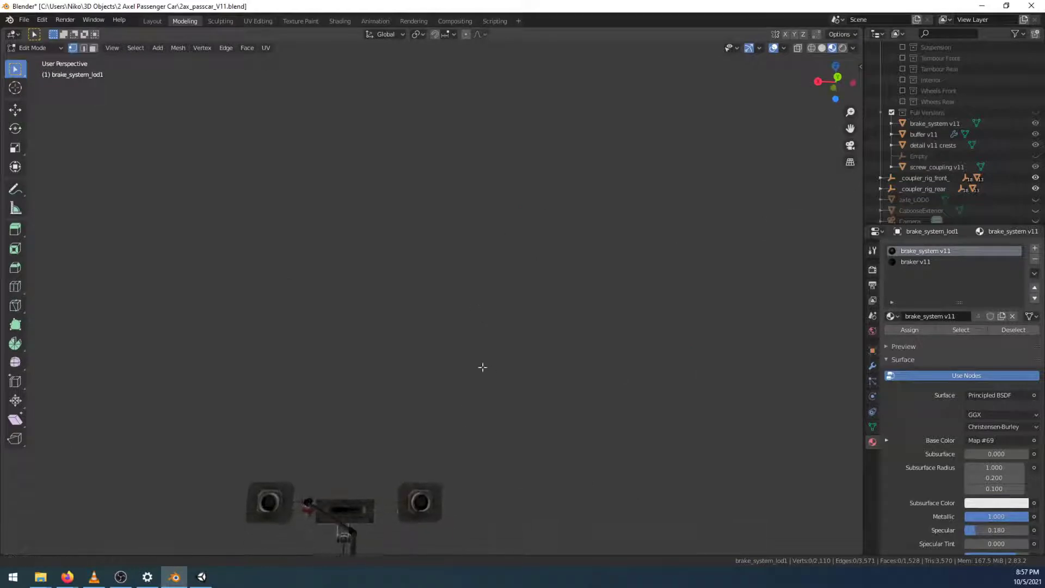
pyautogui.moveTo(488, 354); pyautogui.dragTo(552, 316, button='middle')
pyautogui.scroll(1, 553, 316)
pyautogui.click(811, 47)
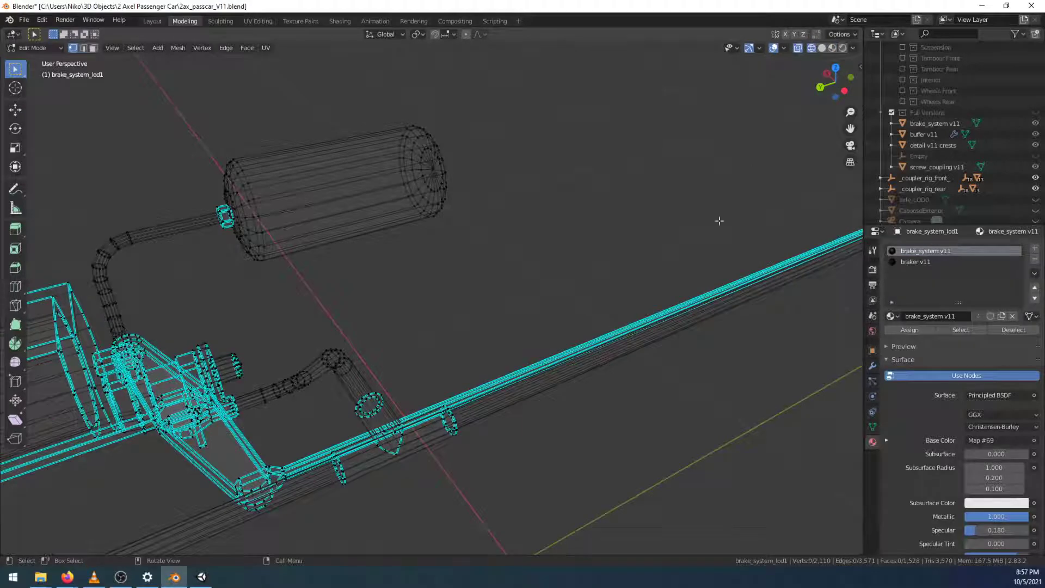
pyautogui.scroll(2, 493, 431)
pyautogui.moveTo(490, 435)
pyautogui.mouseDown(button='middle')
pyautogui.moveTo(504, 441)
pyautogui.moveTo(707, 253)
pyautogui.moveTo(504, 360)
pyautogui.mouseUp(button='middle')
pyautogui.hotkey('shift', 'z')
pyautogui.scroll(5, 504, 359)
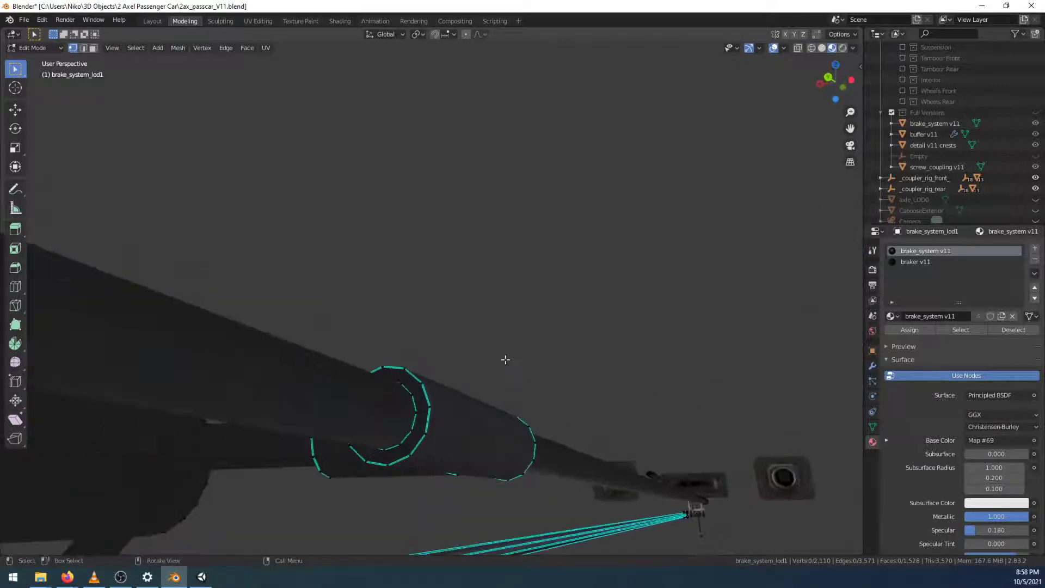
pyautogui.scroll(1, 505, 359)
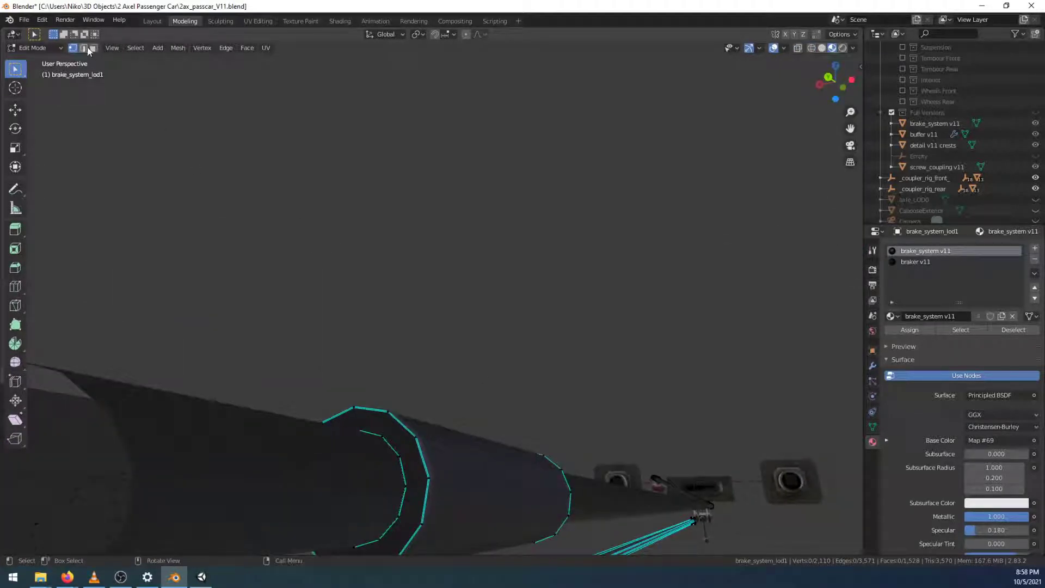
pyautogui.click(417, 460)
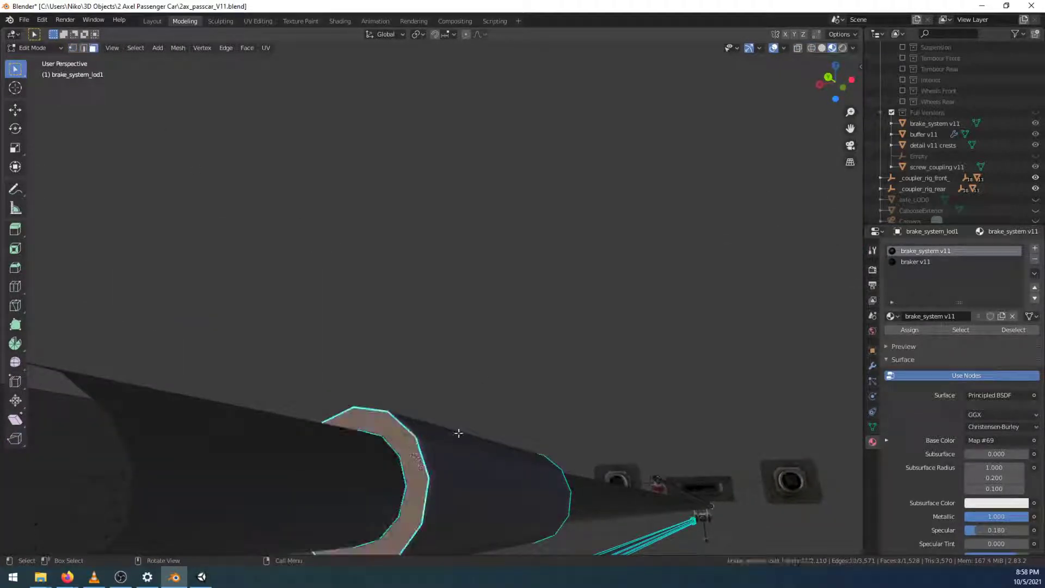
pyautogui.press('e')
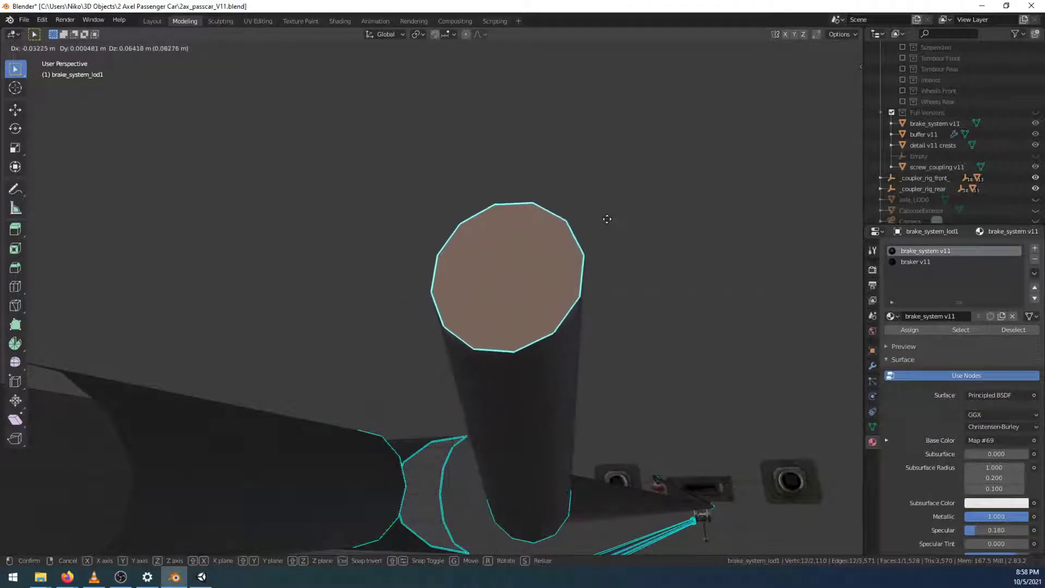
pyautogui.rightClick(607, 219)
pyautogui.moveTo(618, 208); pyautogui.dragTo(696, 300, button='middle')
pyautogui.press('e')
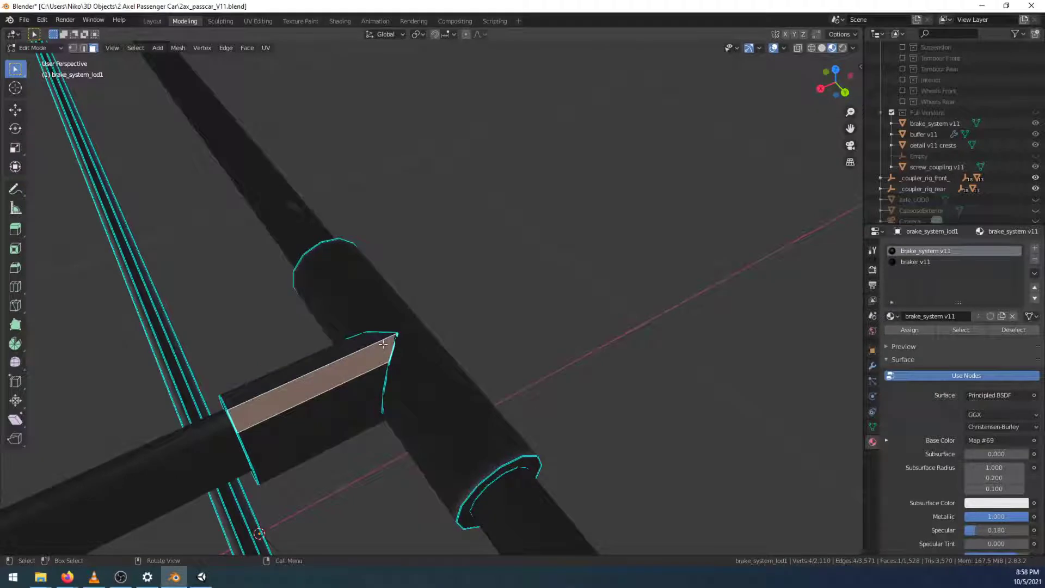
pyautogui.rightClick(605, 332)
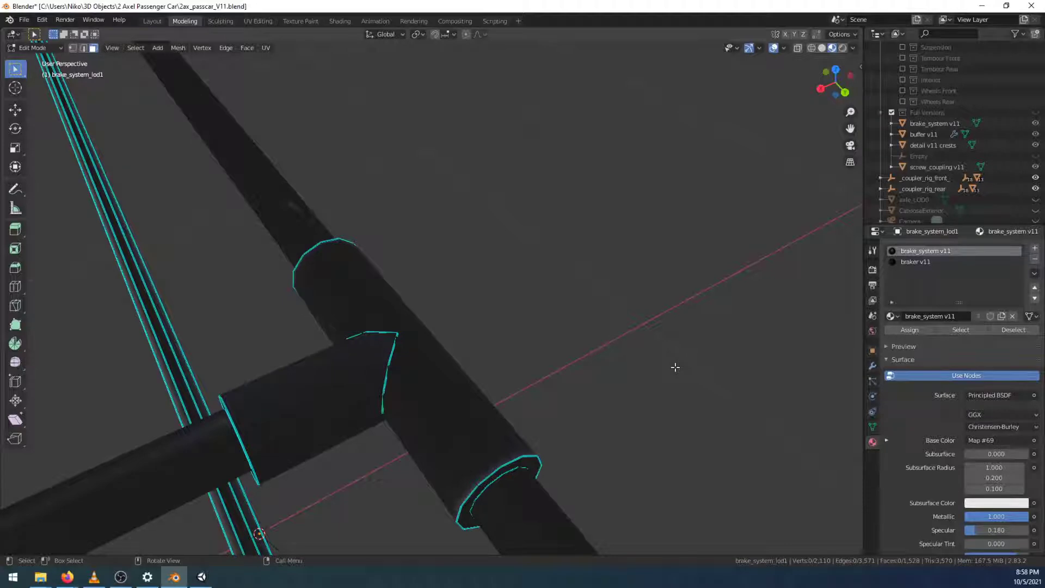
# Delete the faces of the T-joint sleeve connecting the main brake pipe with the branch pipe
pyautogui.scroll(-6, 675, 367)
pyautogui.moveTo(646, 362); pyautogui.dragTo(463, 382, button='middle')
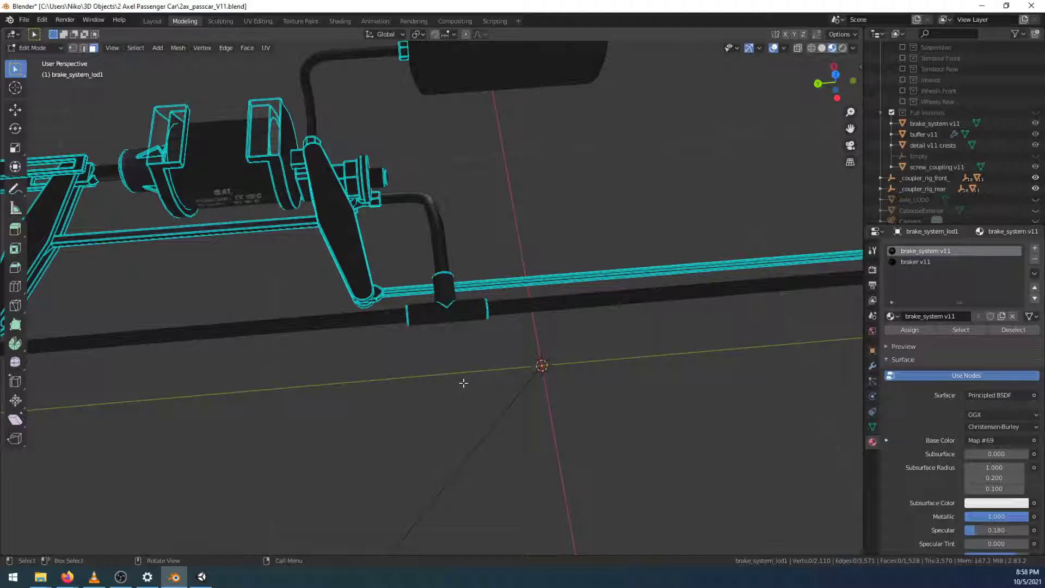
pyautogui.scroll(3, 471, 300)
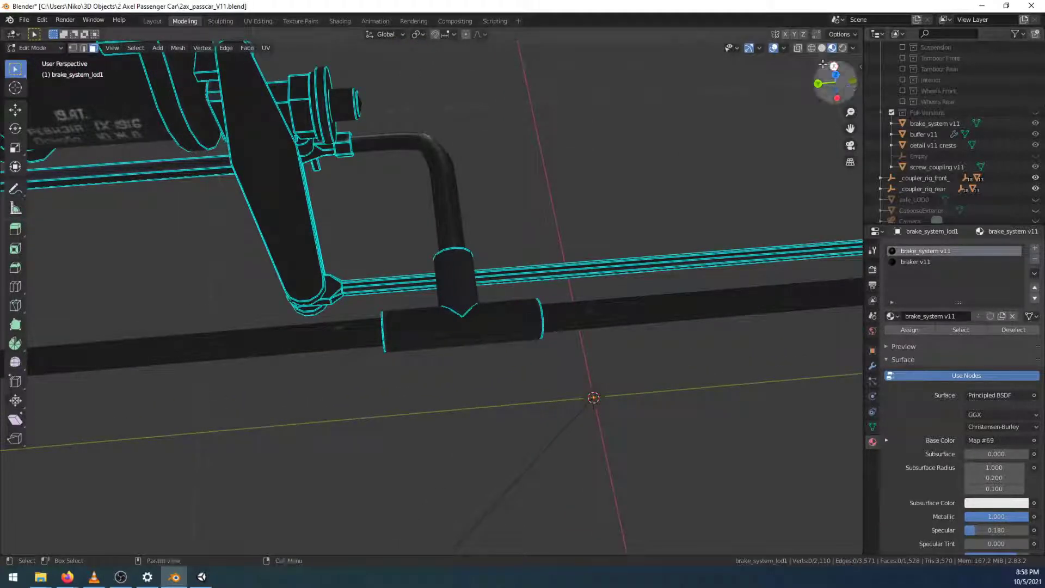
pyautogui.click(811, 48)
pyautogui.moveTo(495, 413); pyautogui.dragTo(485, 333, button='middle')
pyautogui.moveTo(429, 226); pyautogui.dragTo(516, 346)
pyautogui.press('x')
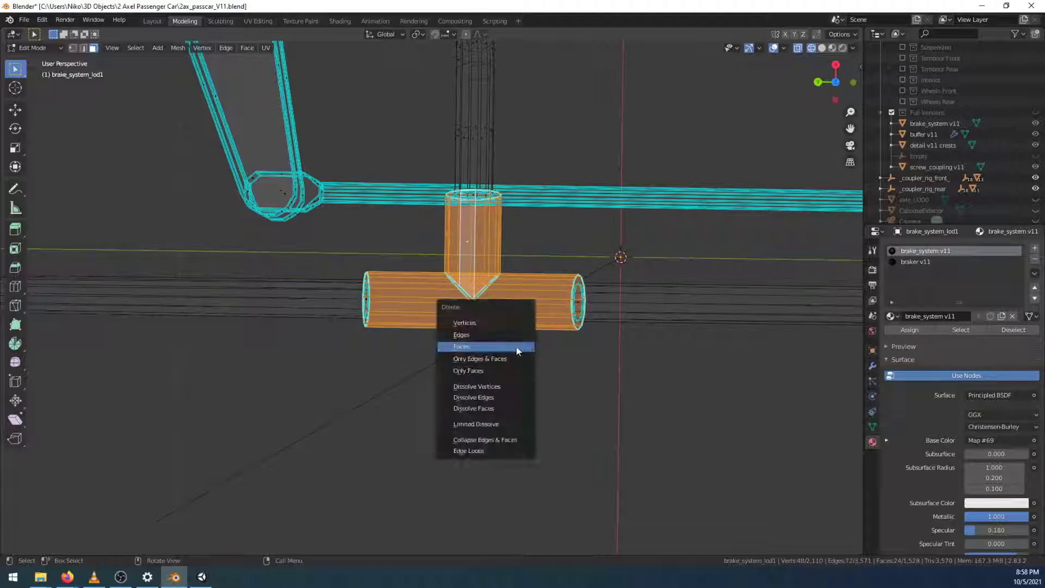
pyautogui.click(503, 348)
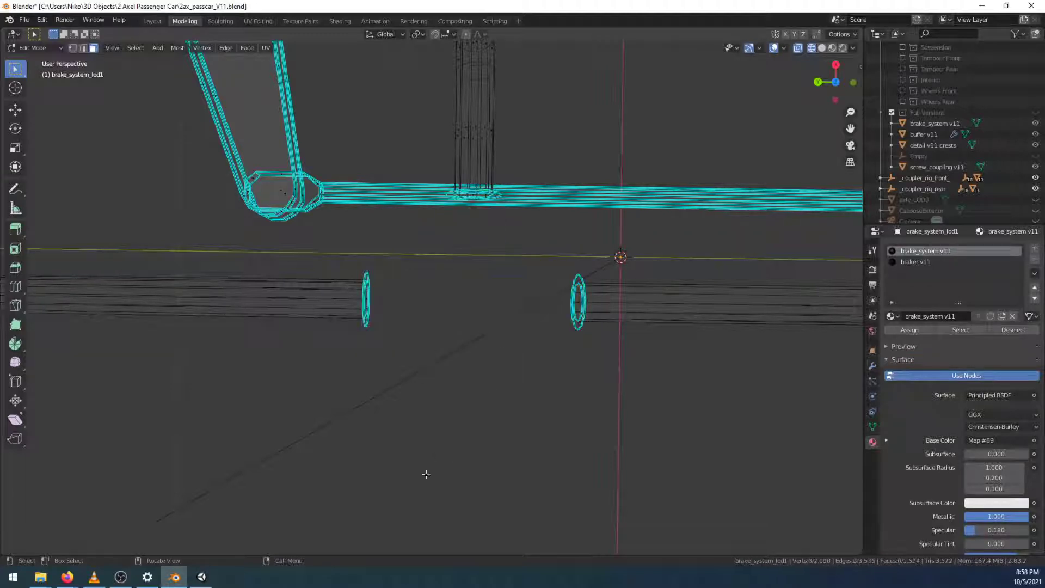
# Delete the leftover flange faces at the three open pipe ends where the T-joint was
pyautogui.moveTo(537, 395); pyautogui.dragTo(491, 348, button='middle')
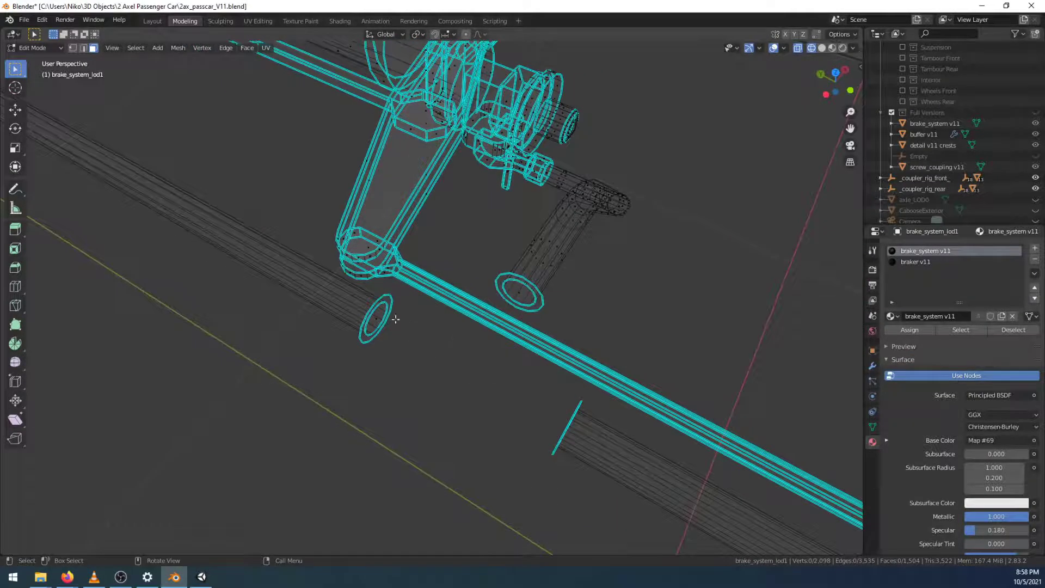
pyautogui.click(380, 320)
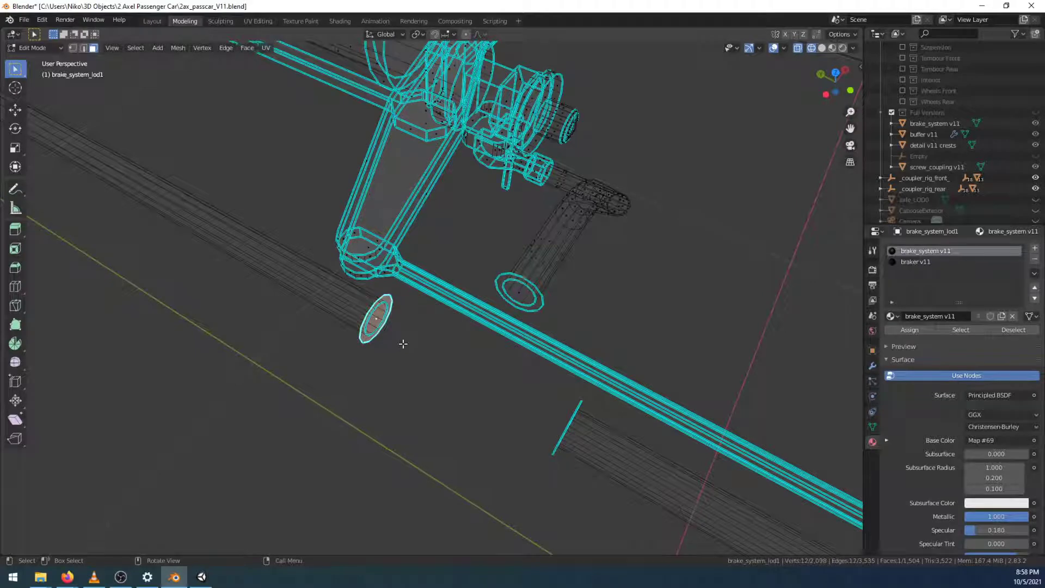
pyautogui.scroll(2, 402, 344)
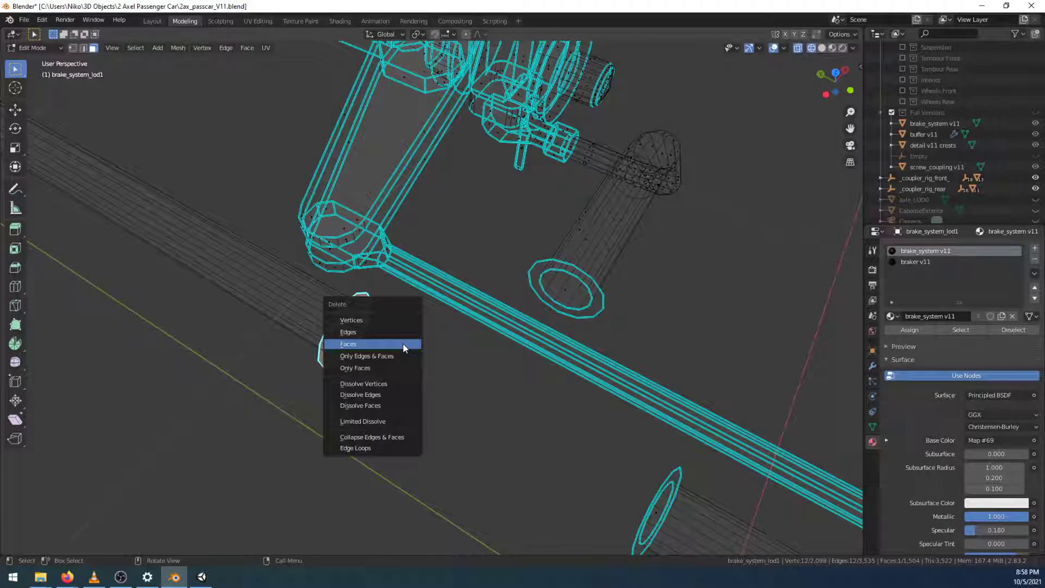
pyautogui.click(404, 346)
pyautogui.hotkey('ctrl', 'z')
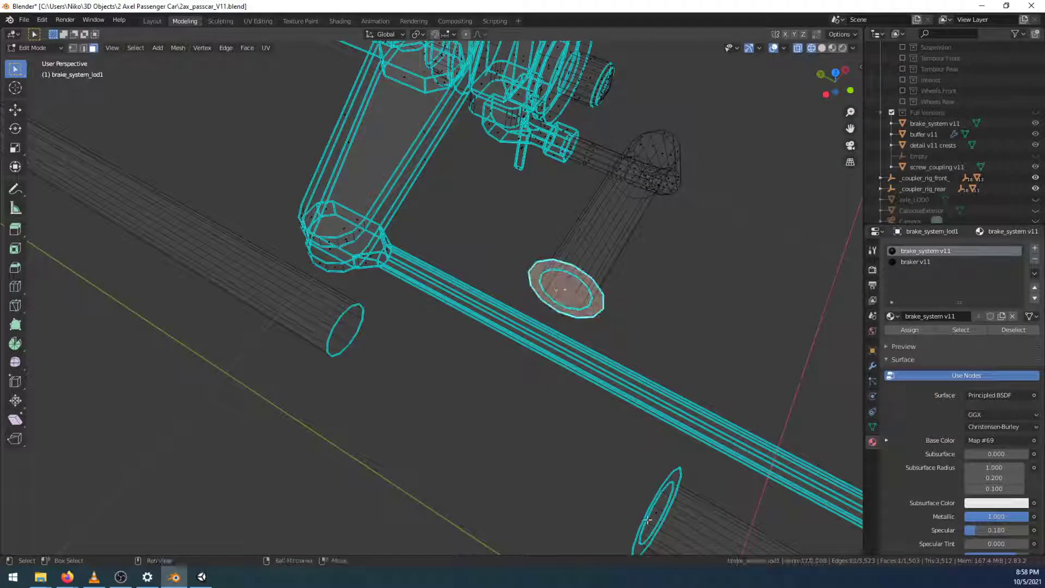
pyautogui.press('x')
pyautogui.click(527, 439)
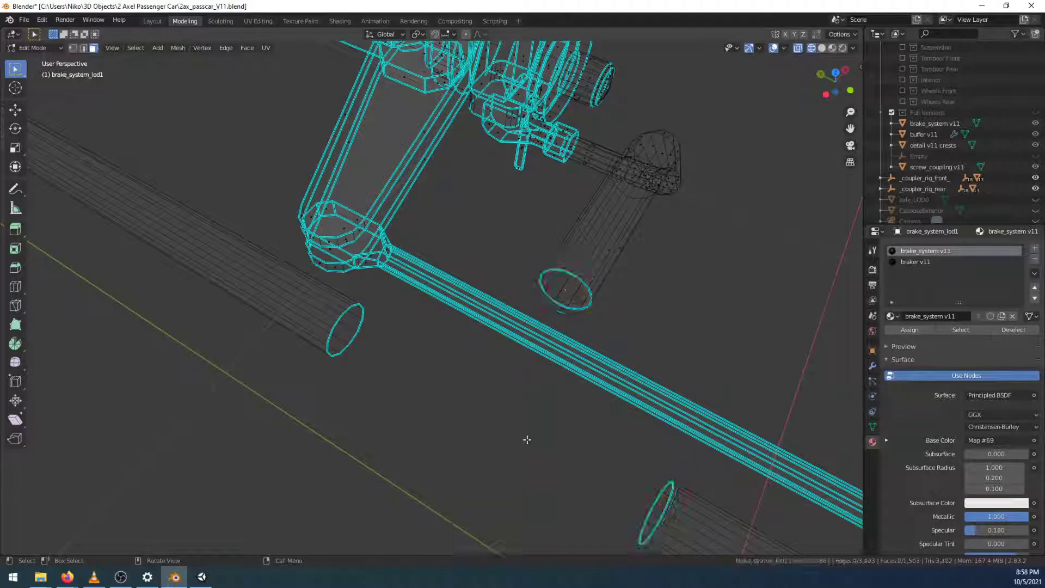
# Join the two facing ends of the main pipe at one point by scaling their vertices to 0 along Y
pyautogui.click(835, 72)
pyautogui.scroll(-4, 568, 343)
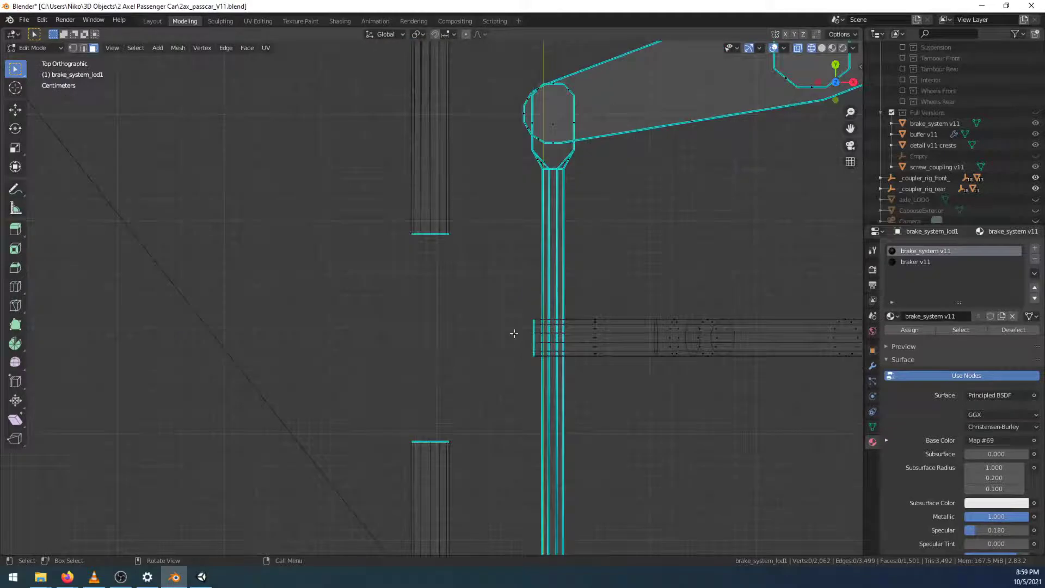
pyautogui.click(74, 48)
pyautogui.moveTo(380, 224); pyautogui.dragTo(490, 457)
pyautogui.press('s')
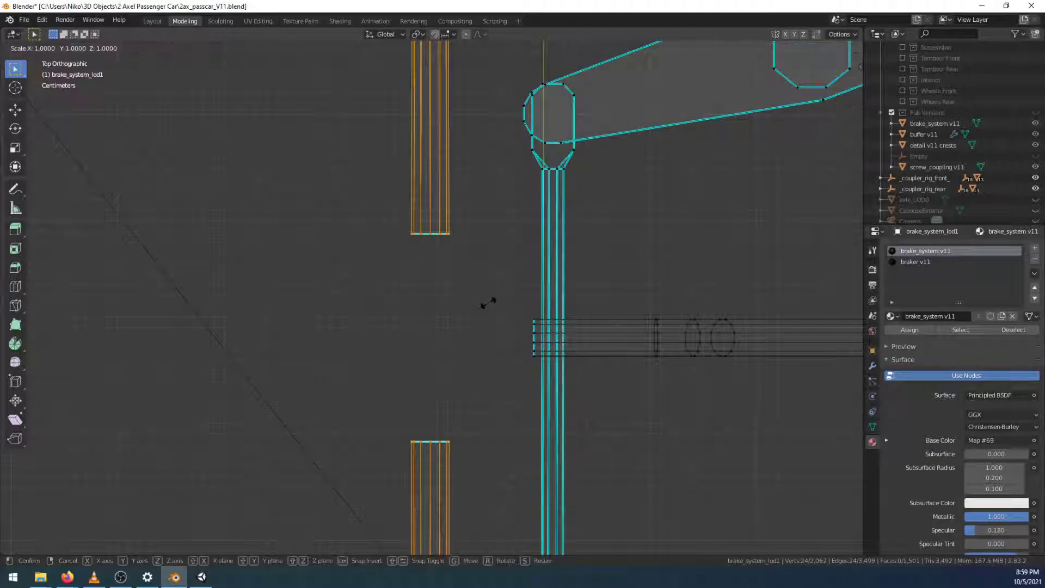
pyautogui.press('y')
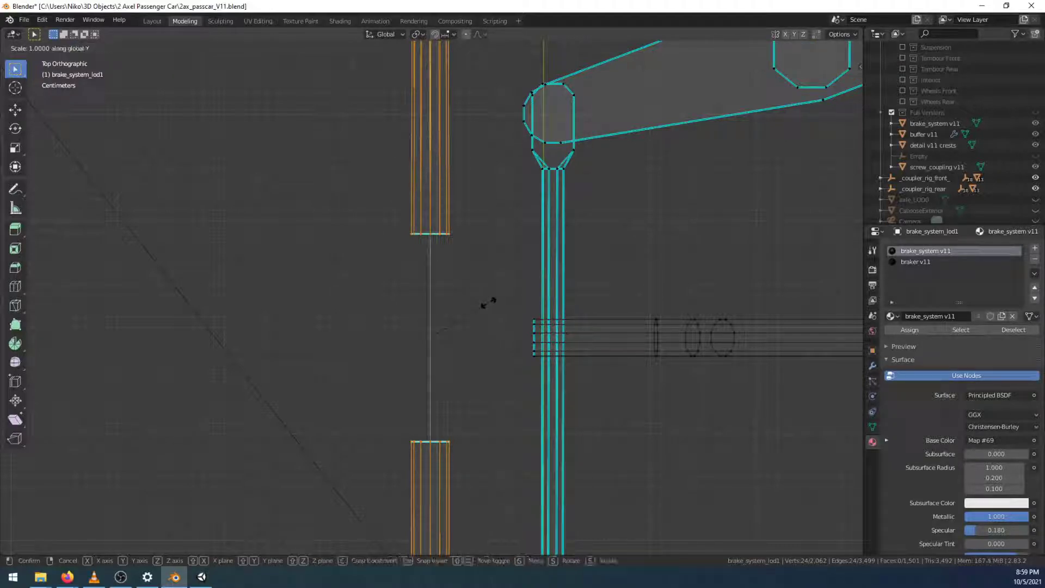
pyautogui.press('0')
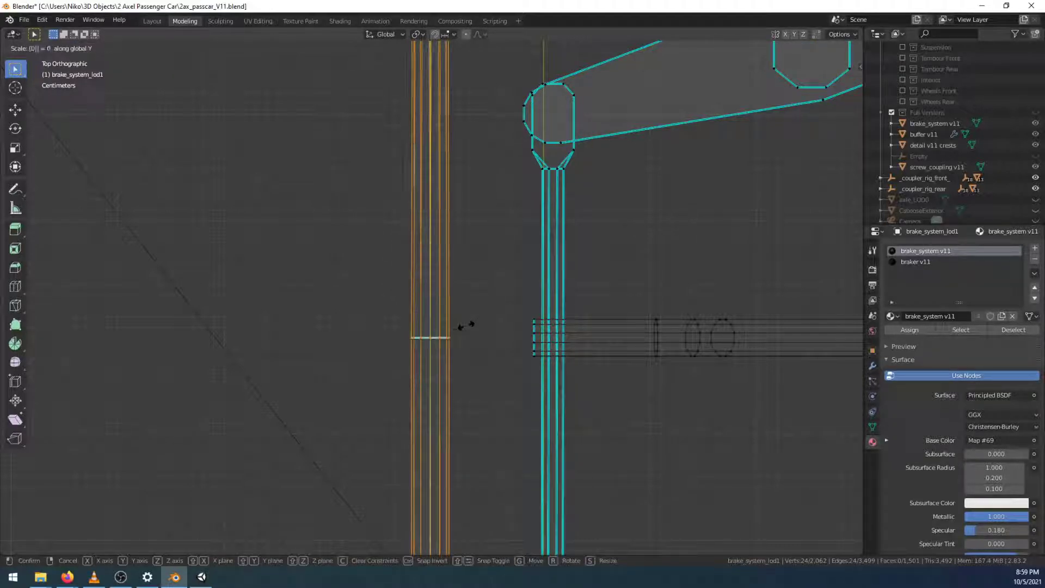
pyautogui.press('Return')
# Move the branch pipe's end vertices about -0.098 m along X into the main pipe
pyautogui.moveTo(494, 291); pyautogui.dragTo(539, 378)
pyautogui.press('g')
pyautogui.press('x')
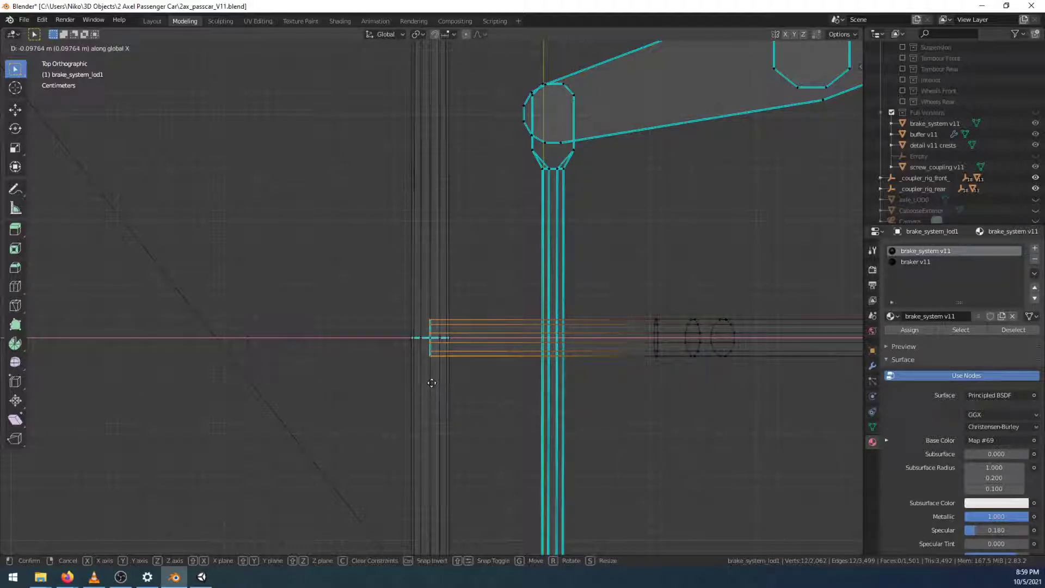
pyautogui.click(432, 382)
pyautogui.scroll(6, 430, 383)
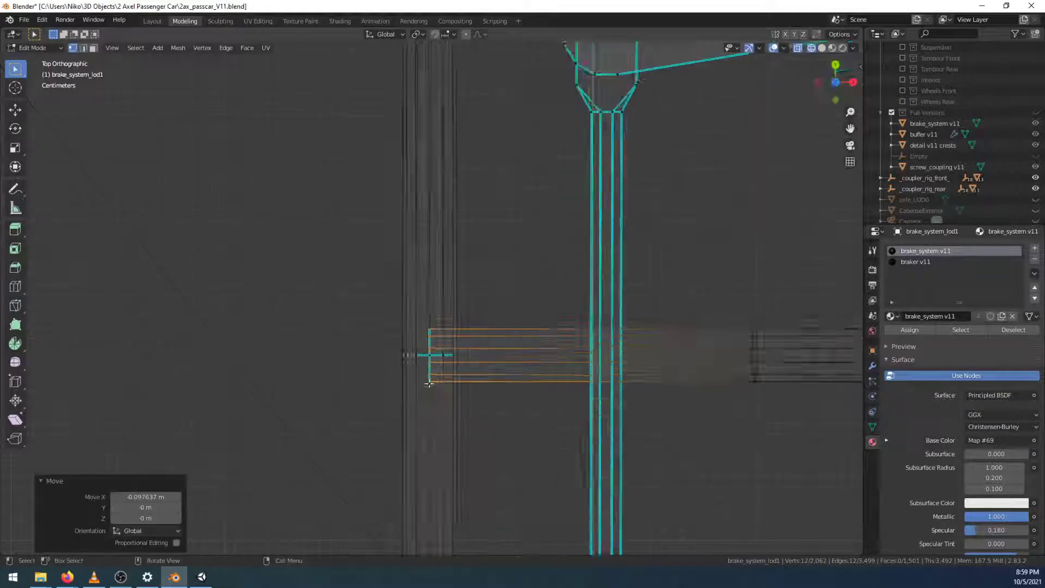
pyautogui.click(296, 366)
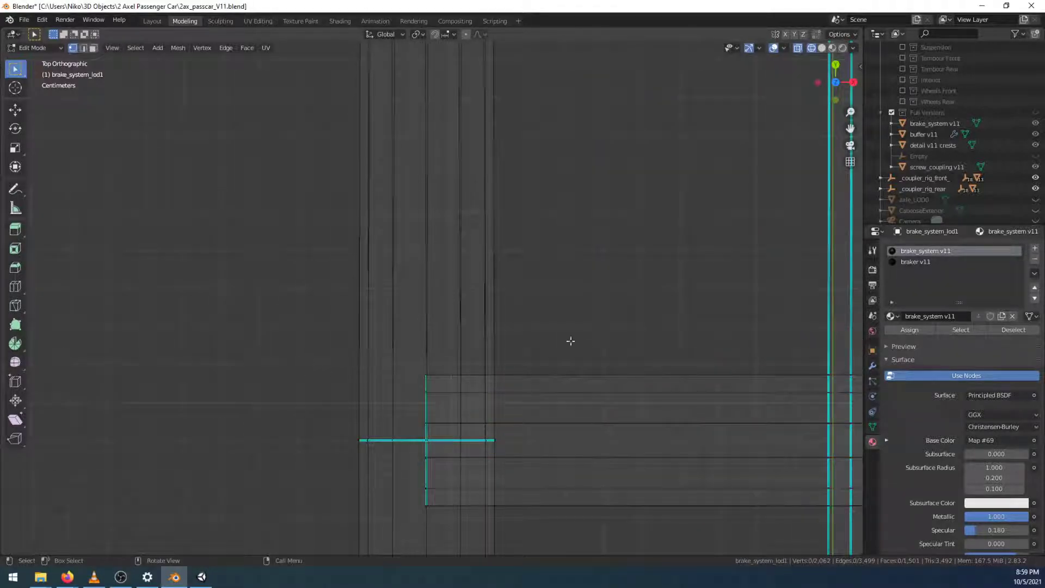
# Inspect the new pipe junction and try selecting its edge loops in wireframe display
pyautogui.click(832, 48)
pyautogui.moveTo(498, 377); pyautogui.dragTo(187, 349, button='middle')
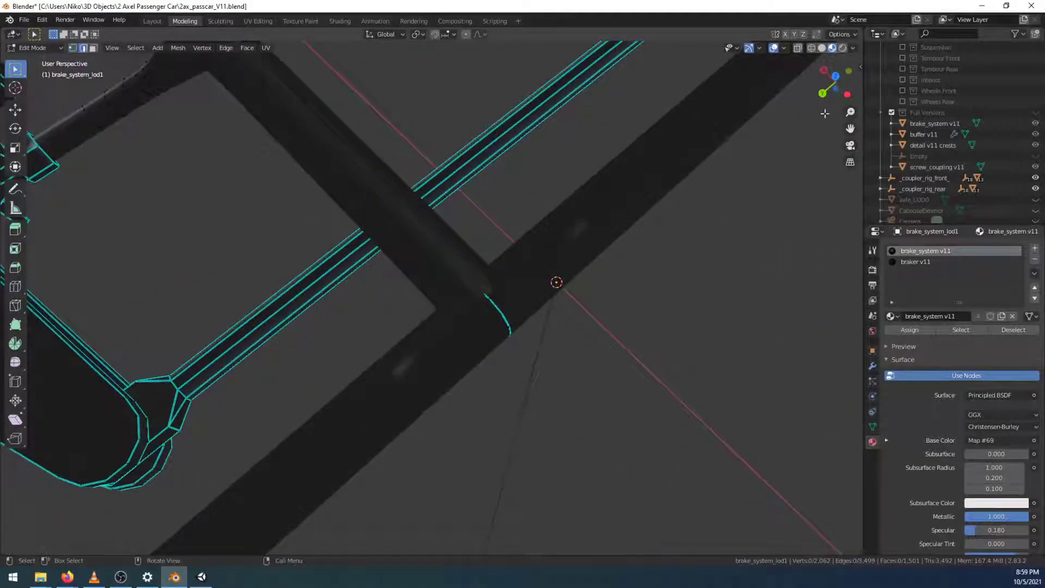
pyautogui.click(811, 48)
pyautogui.moveTo(559, 281)
pyautogui.mouseDown(button='middle')
pyautogui.moveTo(562, 343)
pyautogui.moveTo(544, 327)
pyautogui.mouseUp(button='middle')
pyautogui.moveTo(437, 267); pyautogui.dragTo(559, 351)
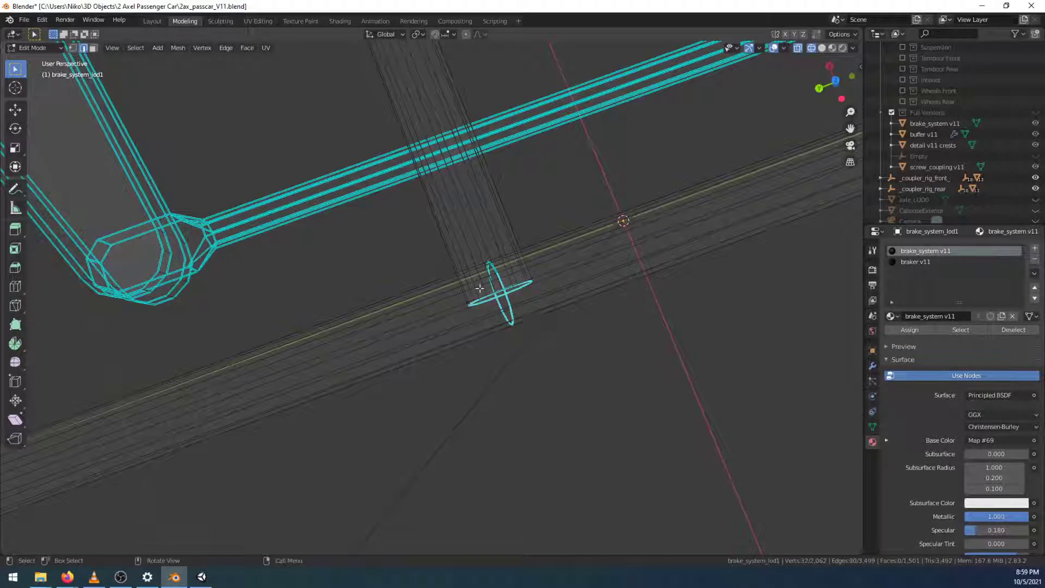
pyautogui.moveTo(431, 224); pyautogui.dragTo(576, 395)
pyautogui.hotkey('alt', 'a')
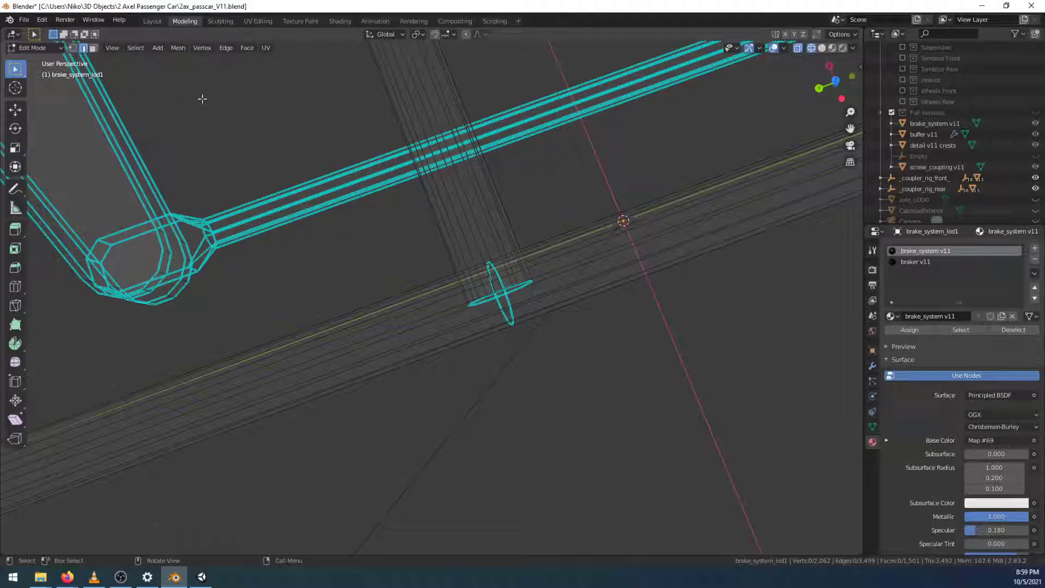
# Examine the rejoined pipes, the brake cylinder with its mounting brackets, and the valve assembly from several sides in shaded display
pyautogui.click(832, 48)
pyautogui.scroll(3, 737, 224)
pyautogui.moveTo(693, 296); pyautogui.dragTo(648, 255, button='middle')
pyautogui.scroll(-5, 639, 285)
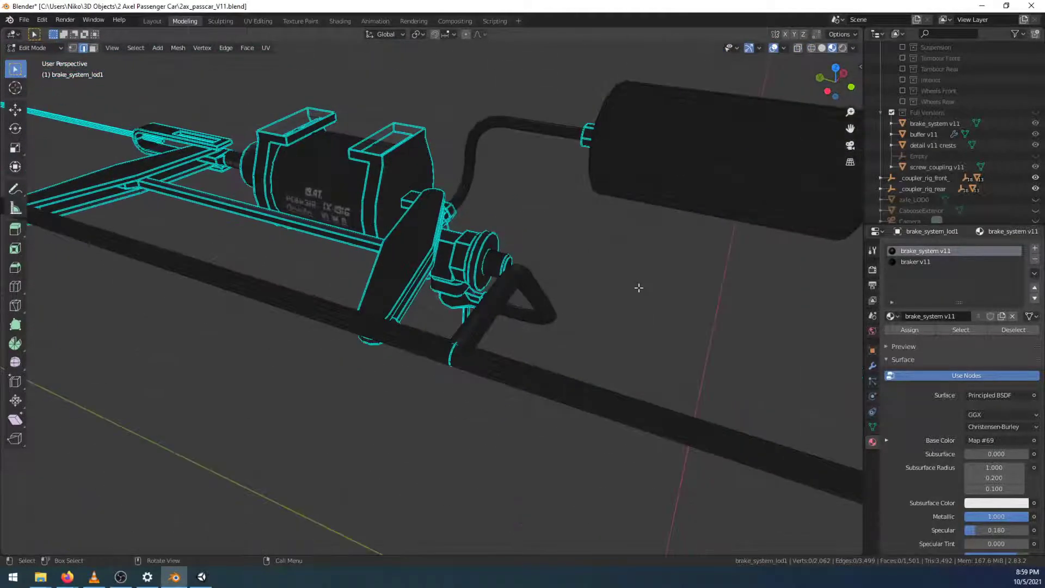
pyautogui.moveTo(512, 301); pyautogui.dragTo(437, 334, button='middle')
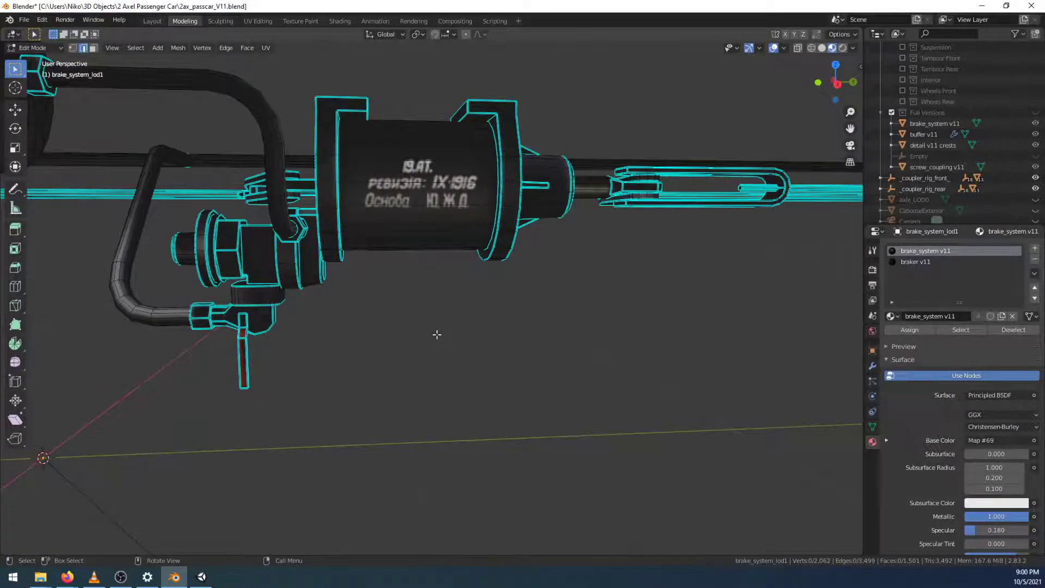
pyautogui.moveTo(486, 301); pyautogui.dragTo(463, 356, button='middle')
pyautogui.scroll(3, 522, 347)
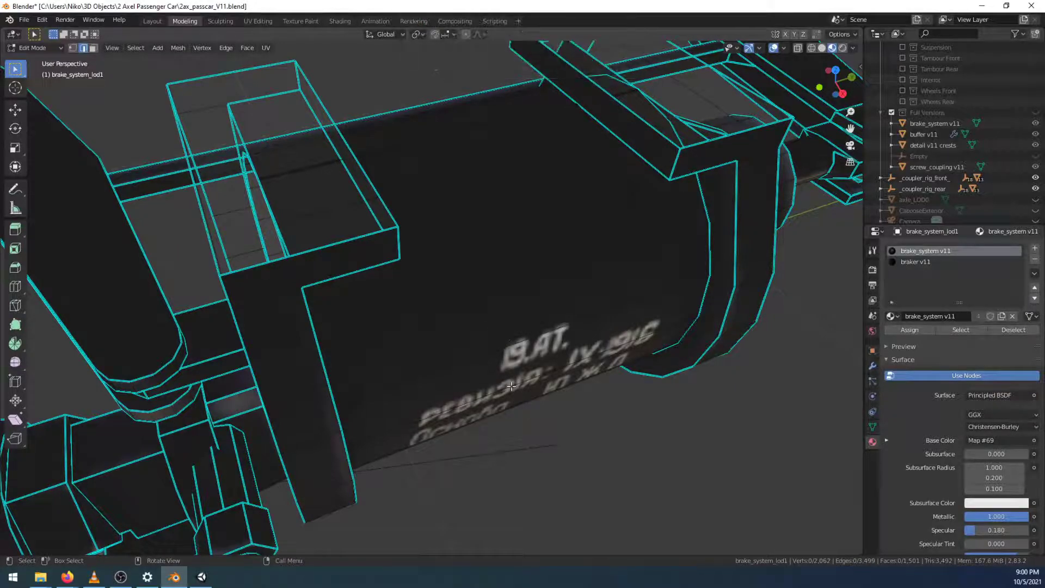
pyautogui.moveTo(692, 433); pyautogui.dragTo(565, 389, button='middle')
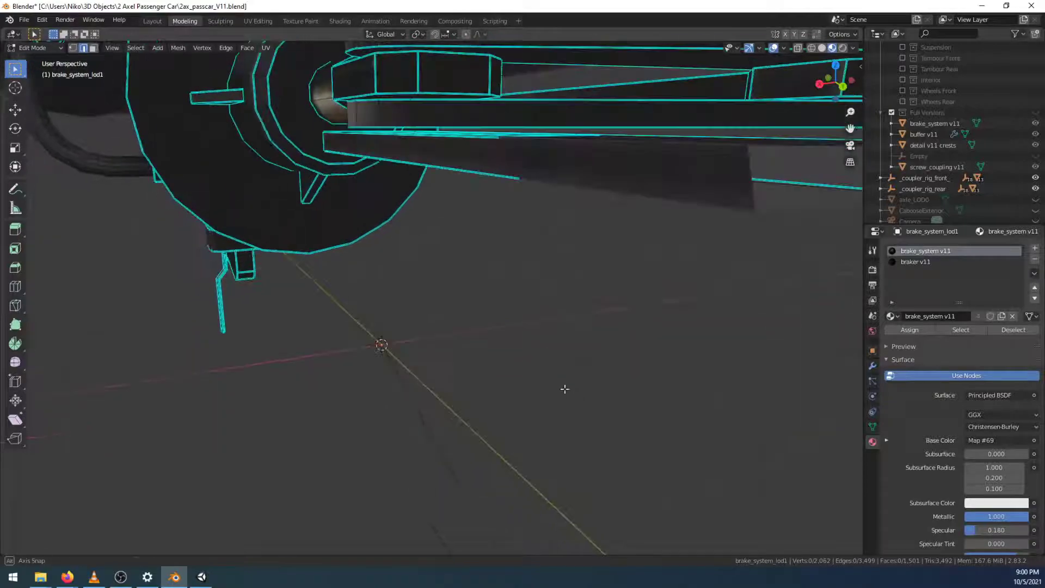
pyautogui.moveTo(538, 312); pyautogui.dragTo(556, 395, button='middle')
pyautogui.moveTo(318, 344); pyautogui.dragTo(412, 370, button='middle')
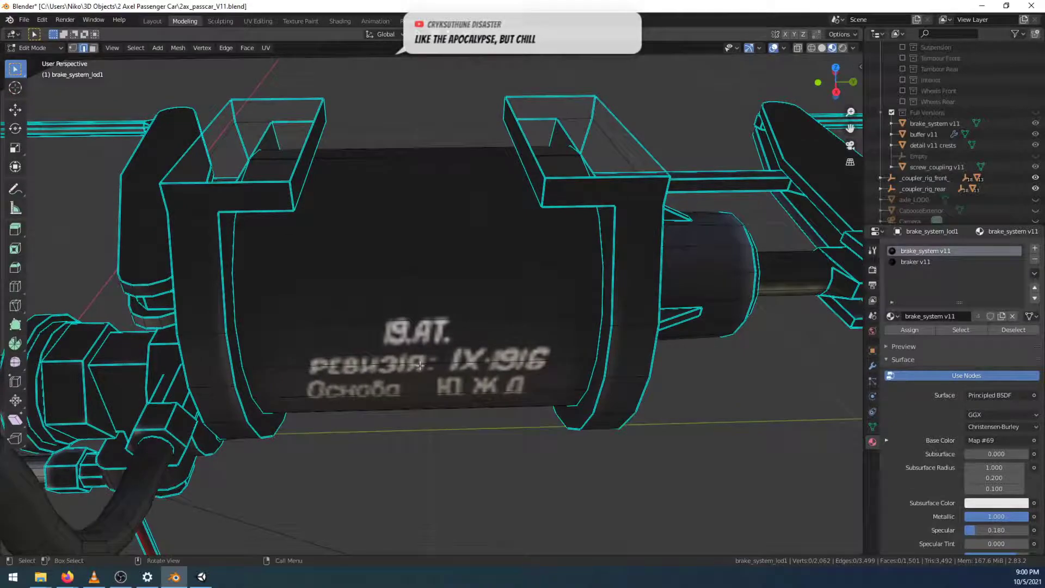
pyautogui.moveTo(491, 374); pyautogui.dragTo(347, 345, button='middle')
pyautogui.moveTo(437, 346); pyautogui.dragTo(305, 234, button='middle')
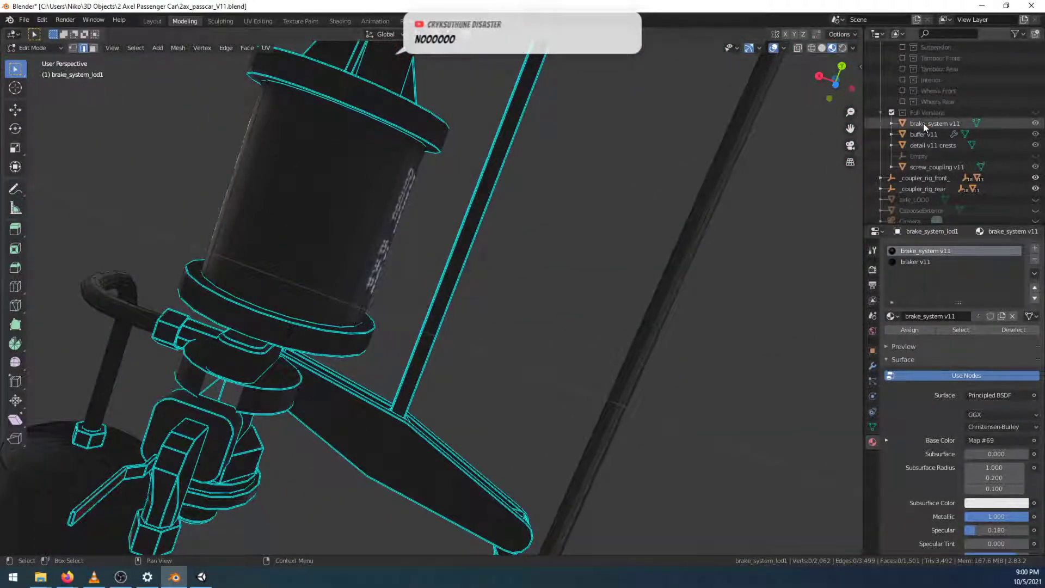
# Switch to the Layout workspace, hide brake_system_lod1 and show brake_system_lod0 to examine the full-detail brake cylinder
pyautogui.scroll(6, 978, 148)
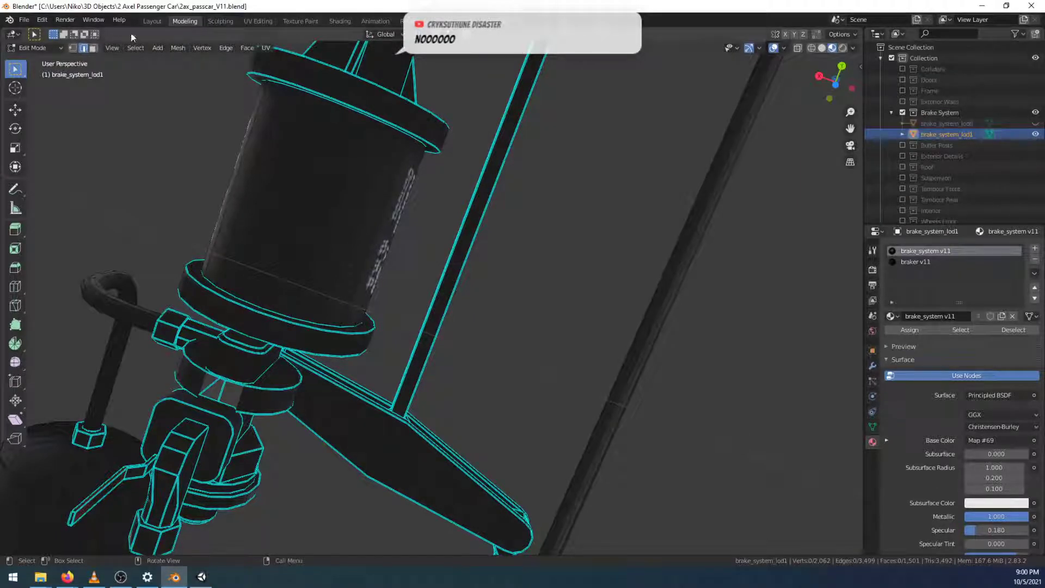
pyautogui.click(154, 21)
pyautogui.click(1024, 134)
pyautogui.click(1024, 123)
pyautogui.scroll(-2, 302, 301)
pyautogui.moveTo(301, 301); pyautogui.dragTo(442, 346, button='middle')
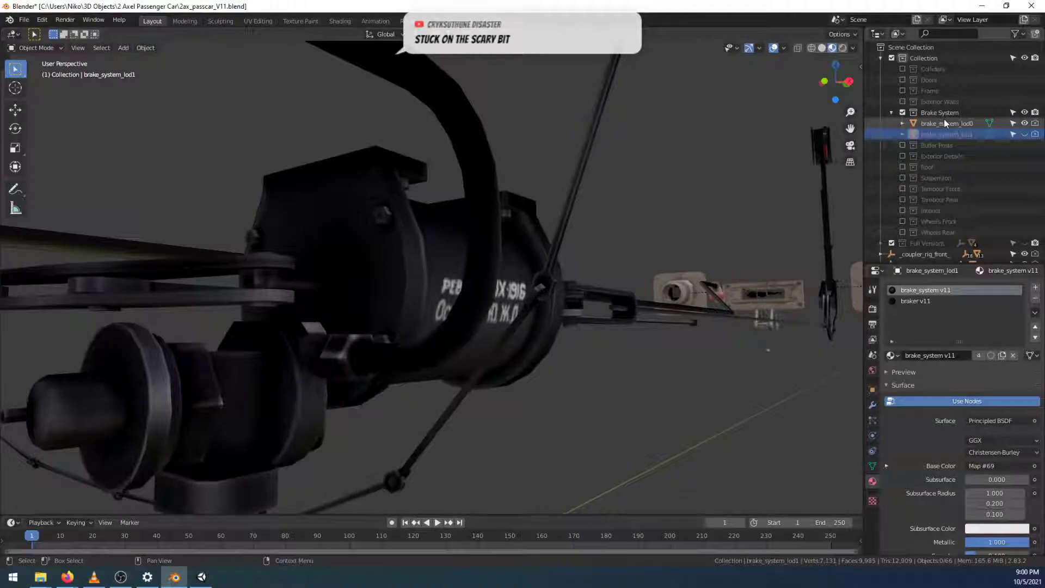
# Select brake_system_lod0 and open its mesh for editing in the Modeling workspace, at the valve beside the brake cylinder
pyautogui.click(1004, 124)
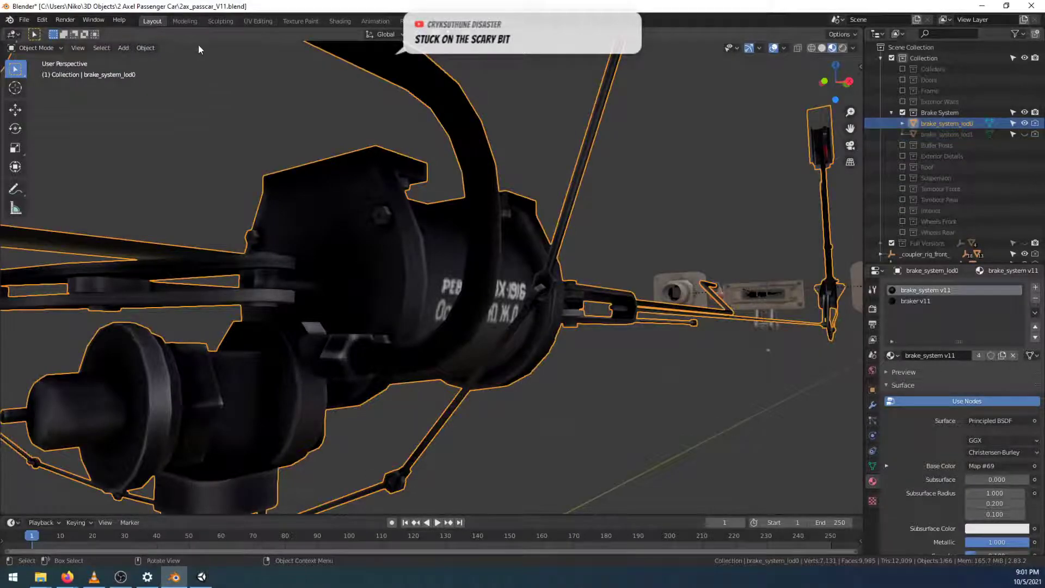
pyautogui.click(184, 21)
pyautogui.moveTo(224, 358)
pyautogui.mouseDown(button='middle')
pyautogui.moveTo(350, 387)
pyautogui.moveTo(219, 341)
pyautogui.mouseUp(button='middle')
pyautogui.click(213, 349)
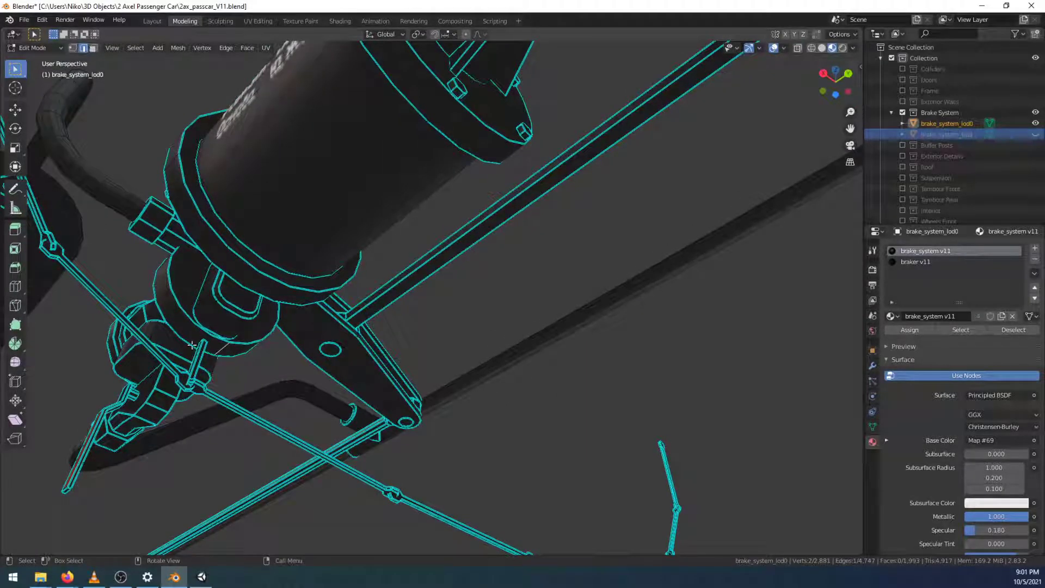
# Duplicate the valve flange's round face and two of its lower rim faces in place, and separate them into their own object
pyautogui.press('3')
pyautogui.click(186, 338)
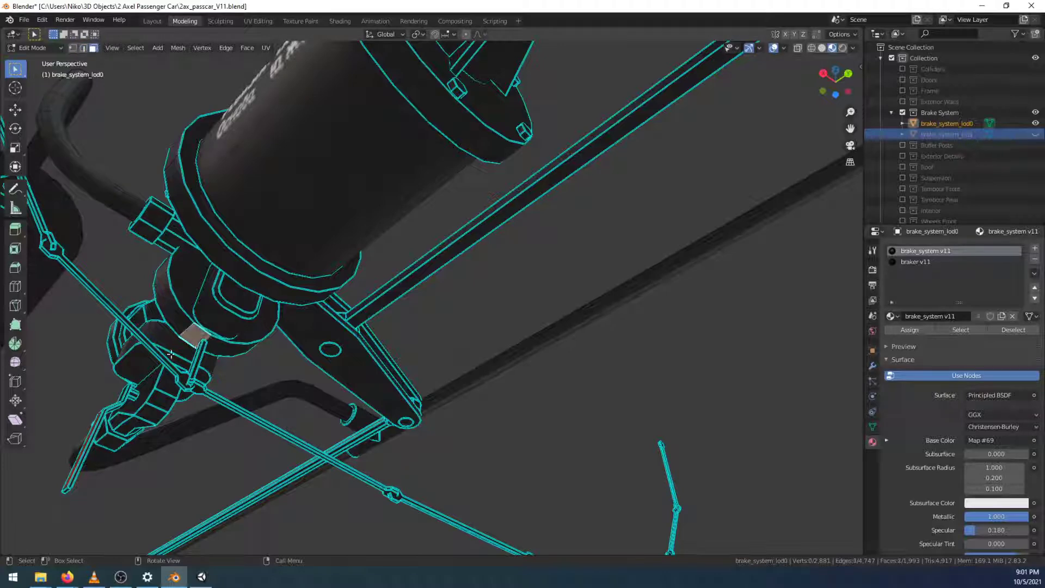
pyautogui.keyDown('shift'); pyautogui.click(217, 343); pyautogui.keyUp('shift')
pyautogui.moveTo(217, 344); pyautogui.dragTo(436, 289, button='middle')
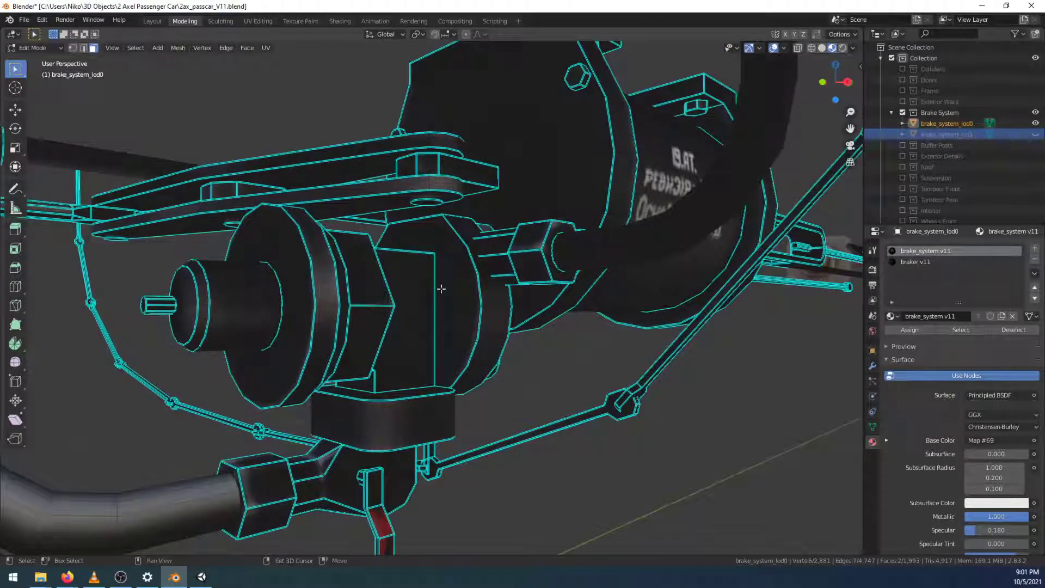
pyautogui.keyDown('shift'); pyautogui.click(466, 287); pyautogui.keyUp('shift')
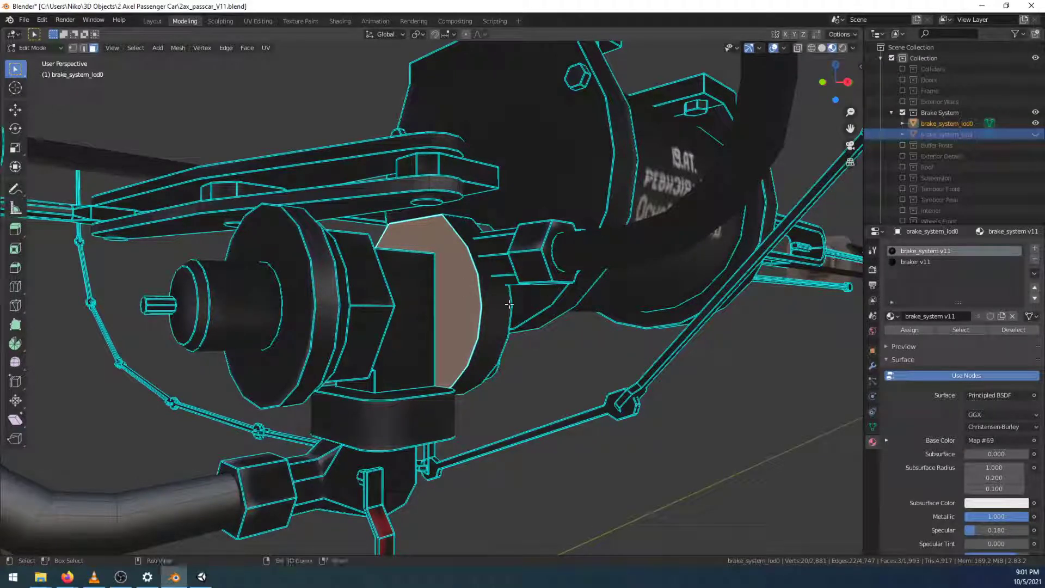
pyautogui.hotkey('shift', 'd')
pyautogui.rightClick(572, 328)
pyautogui.press('p')
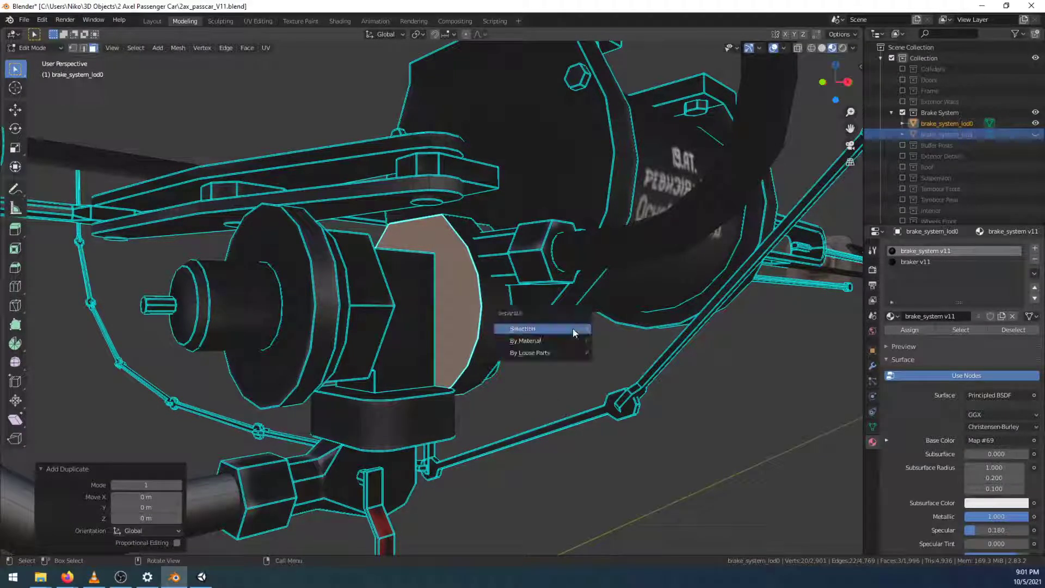
pyautogui.click(573, 329)
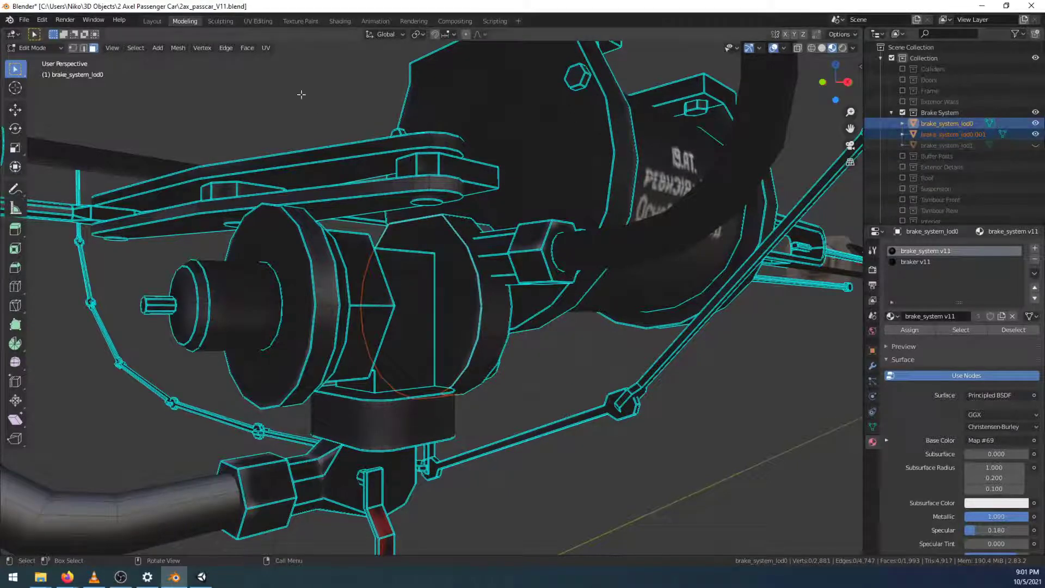
# In the Layout workspace, hide brake_system_lod0, show brake_system_lod1, and join the separated flange faces into brake_system_lod1
pyautogui.click(152, 21)
pyautogui.click(935, 134)
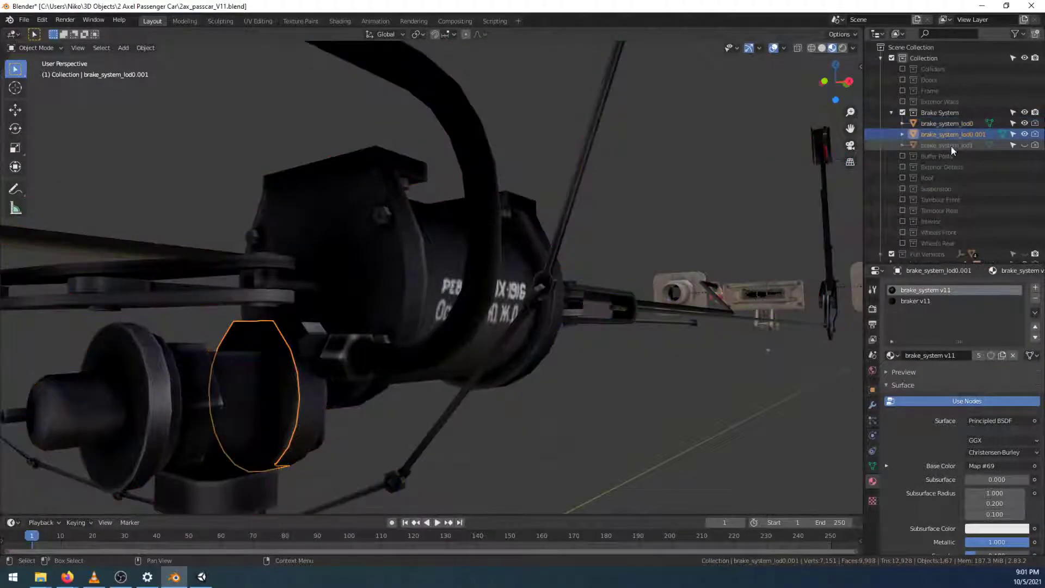
pyautogui.keyDown('ctrl'); pyautogui.click(950, 144); pyautogui.keyUp('ctrl')
pyautogui.click(1024, 122)
pyautogui.click(1024, 145)
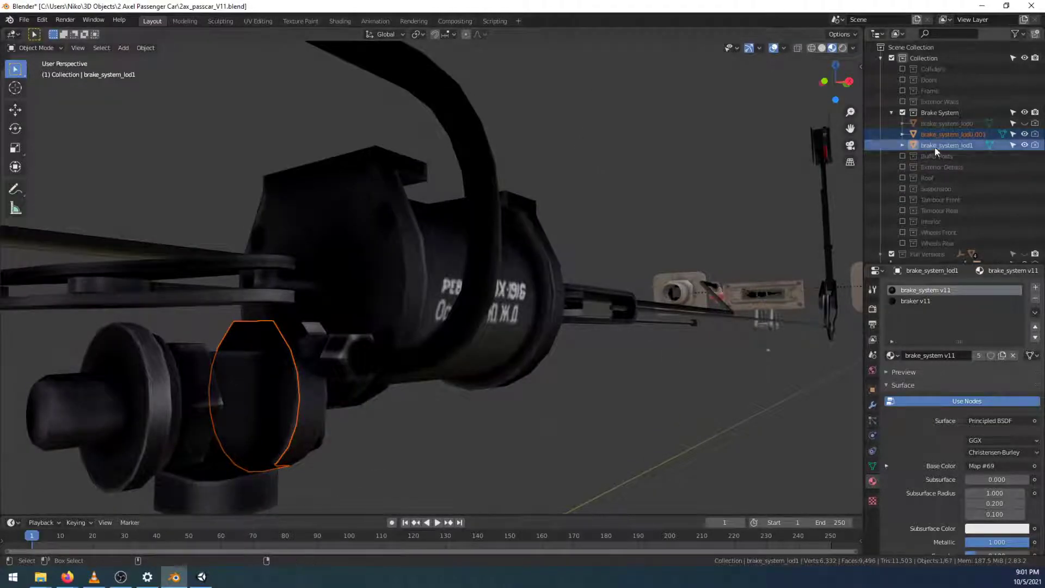
pyautogui.click(962, 137)
pyautogui.keyDown('ctrl'); pyautogui.click(962, 144); pyautogui.keyUp('ctrl')
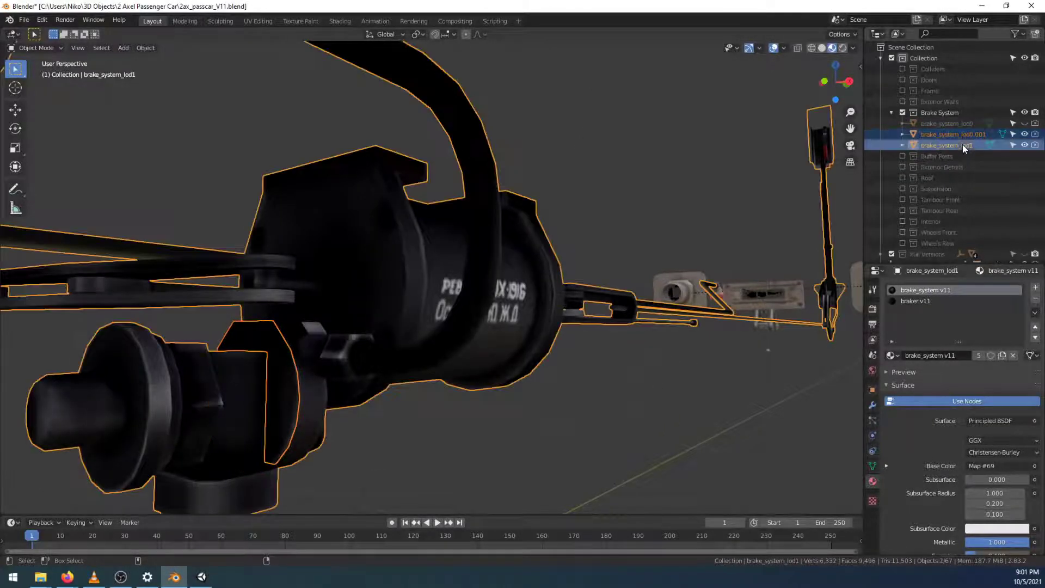
pyautogui.press('Delete')
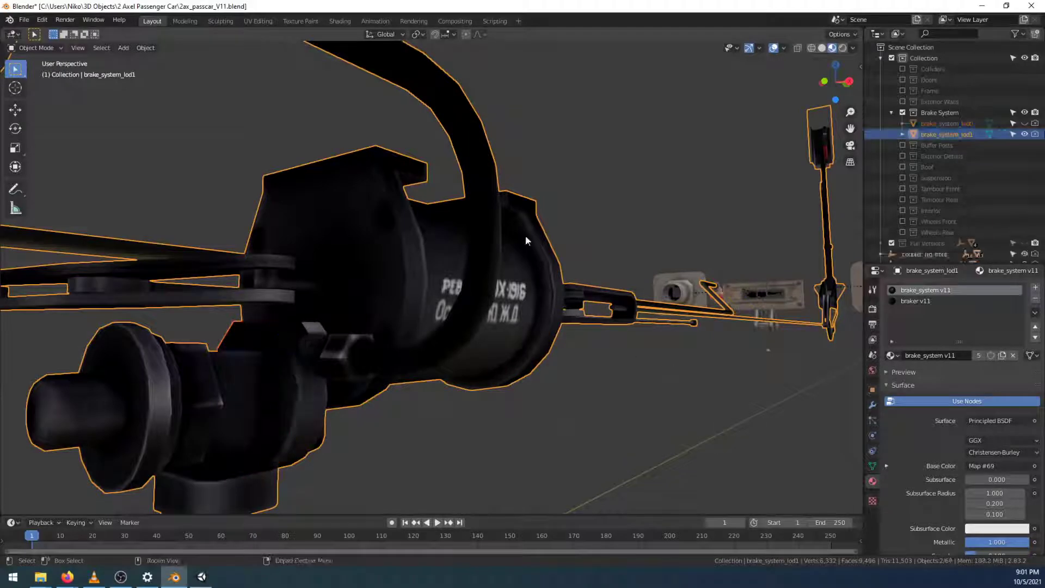
# Open brake_system_lod1 for editing and check whether the flange's round face is attached by trial-moving it
pyautogui.click(178, 21)
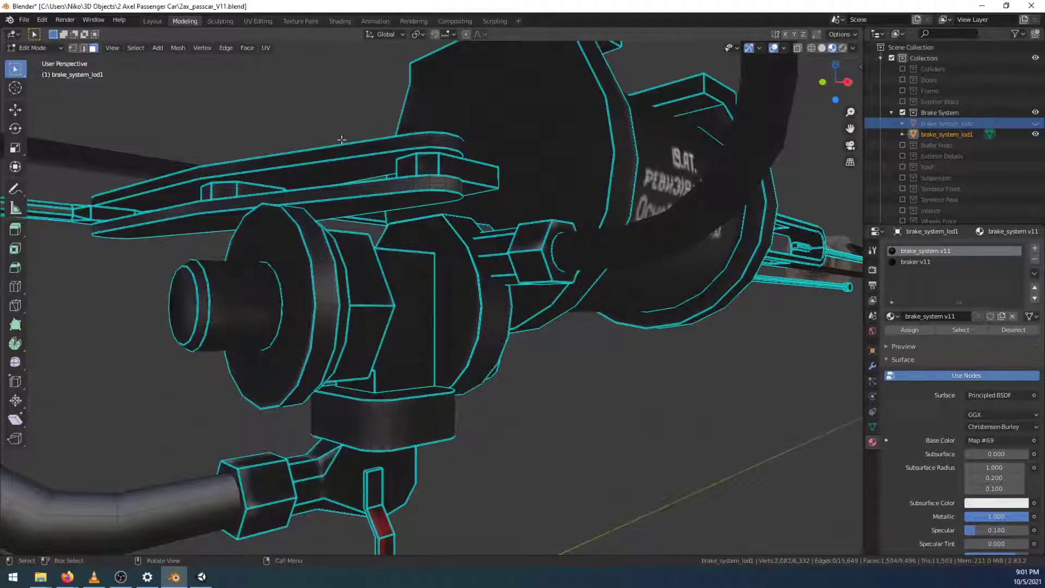
pyautogui.click(479, 318)
pyautogui.click(457, 297)
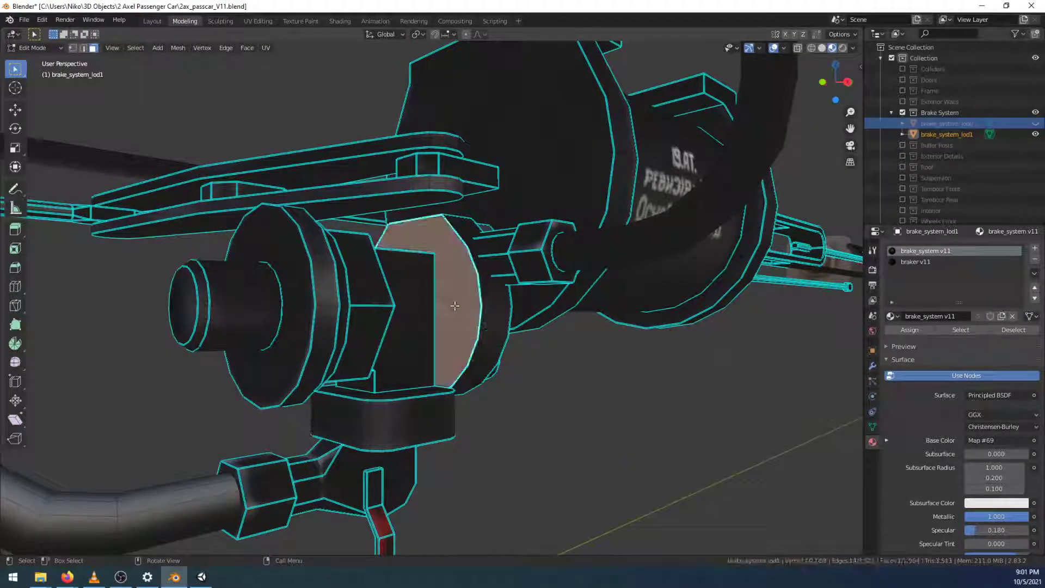
pyautogui.press('g')
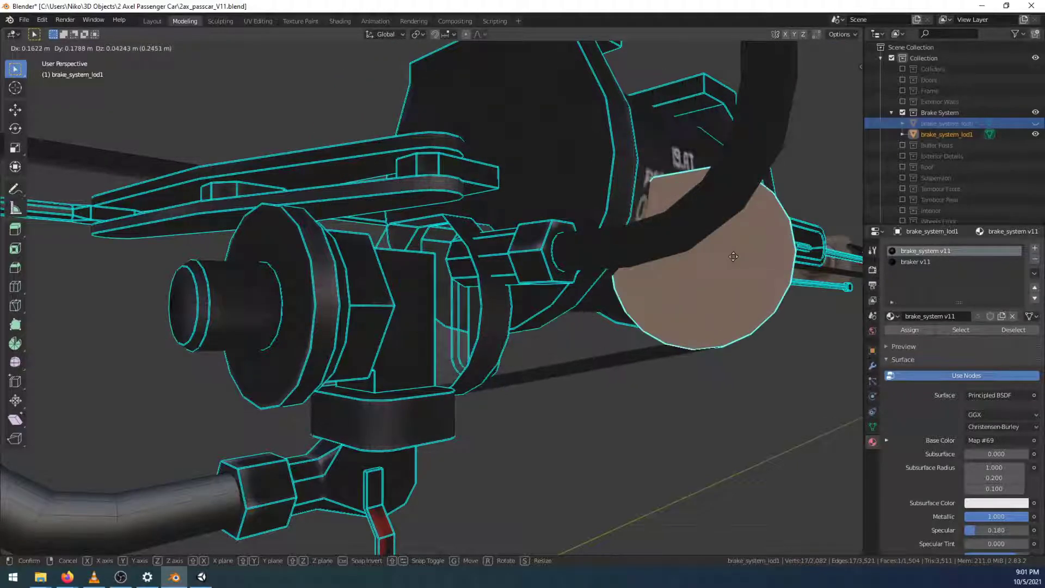
pyautogui.rightClick(732, 256)
pyautogui.moveTo(684, 370); pyautogui.dragTo(614, 330, button='middle')
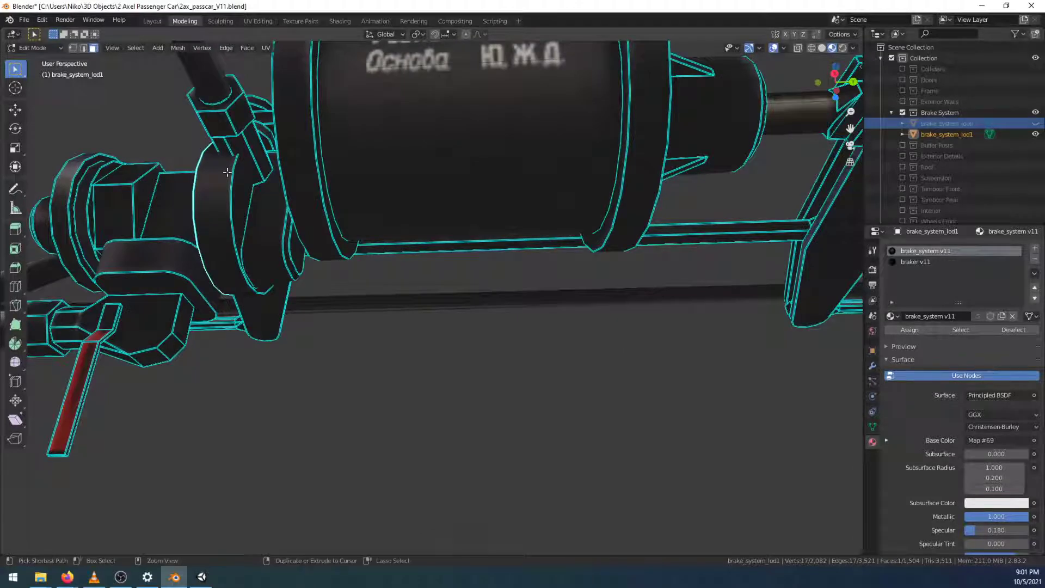
# Select the joined flange faces and merge their vertices by distance at 0.0001 m, including unselected vertices
pyautogui.hotkey('alt', 'a')
pyautogui.moveTo(380, 364); pyautogui.dragTo(340, 350, button='middle')
pyautogui.keyDown('ctrl'); pyautogui.click(451, 347); pyautogui.keyUp('ctrl')
pyautogui.moveTo(462, 351); pyautogui.dragTo(388, 317, button='middle')
pyautogui.keyDown('ctrl'); pyautogui.click(190, 297); pyautogui.keyUp('ctrl')
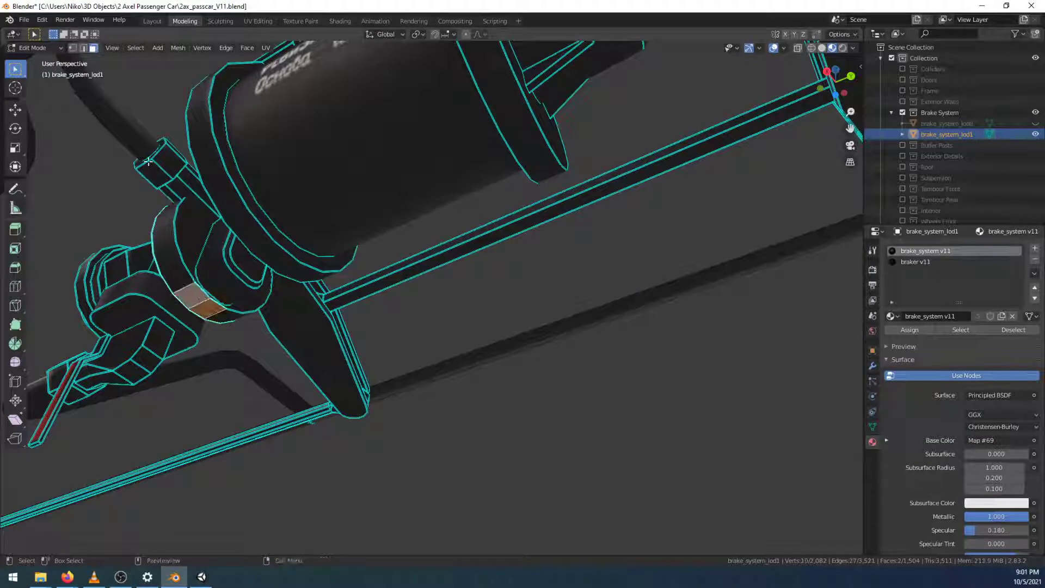
pyautogui.click(74, 48)
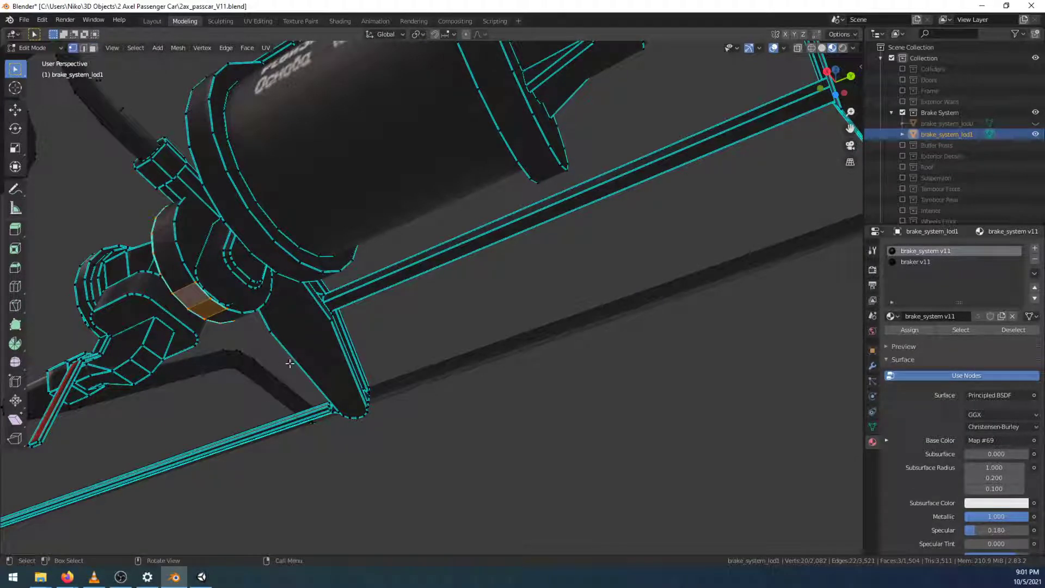
pyautogui.press('m')
pyautogui.click(312, 362)
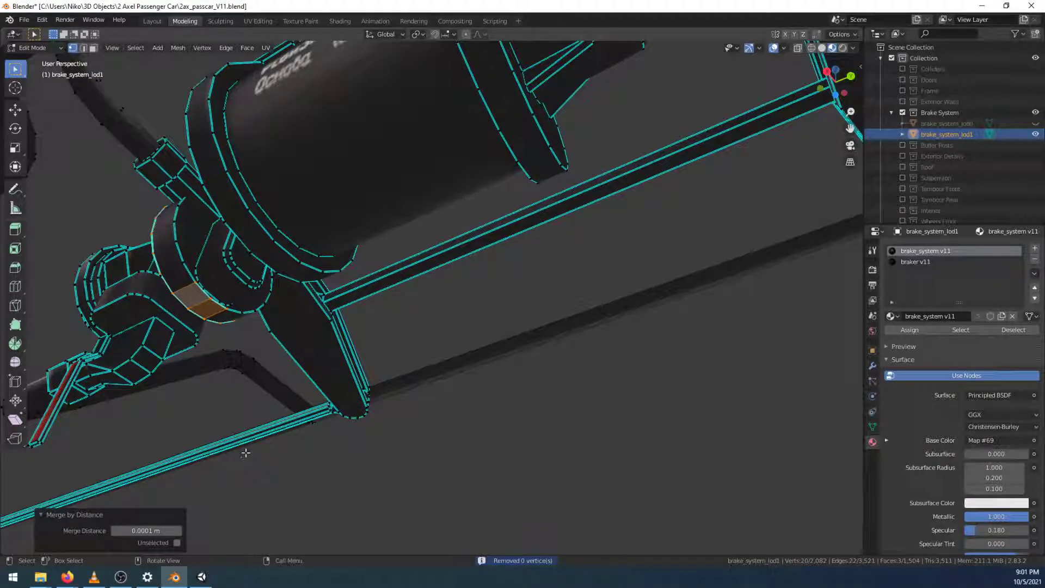
pyautogui.click(177, 543)
pyautogui.click(322, 484)
pyautogui.moveTo(303, 468)
pyautogui.mouseDown(button='middle')
pyautogui.moveTo(263, 434)
pyautogui.moveTo(322, 466)
pyautogui.moveTo(320, 480)
pyautogui.mouseUp(button='middle')
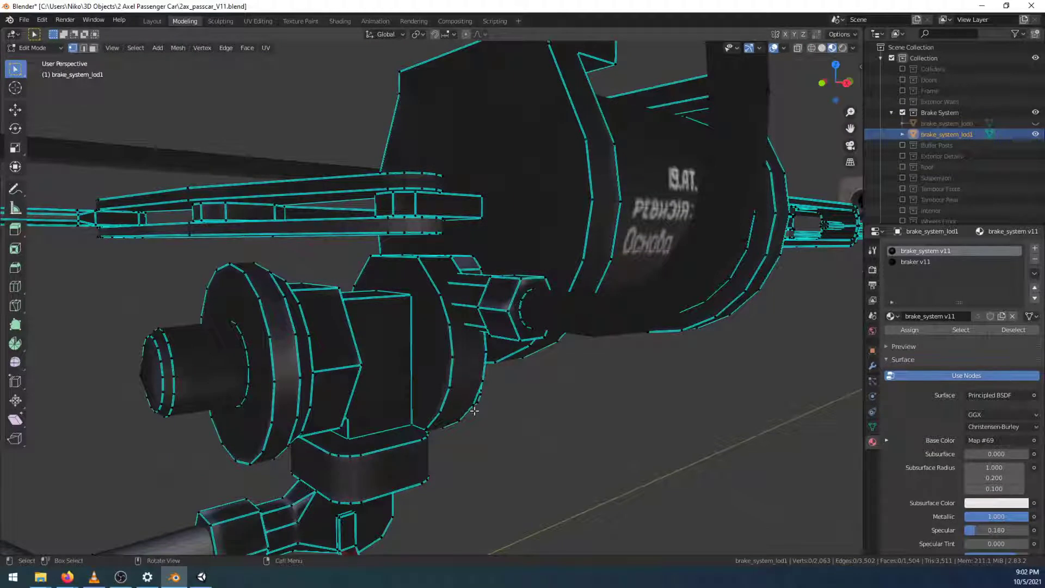
# Trial-move the flange's round face again to check its connection to the surrounding rim, and clear the selection
pyautogui.click(93, 48)
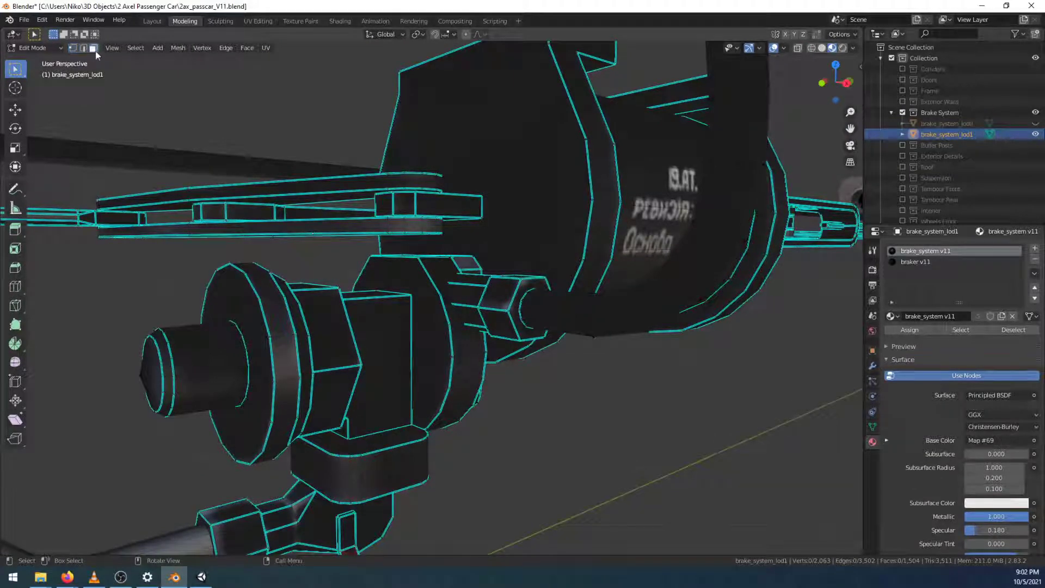
pyautogui.click(411, 361)
pyautogui.press('g')
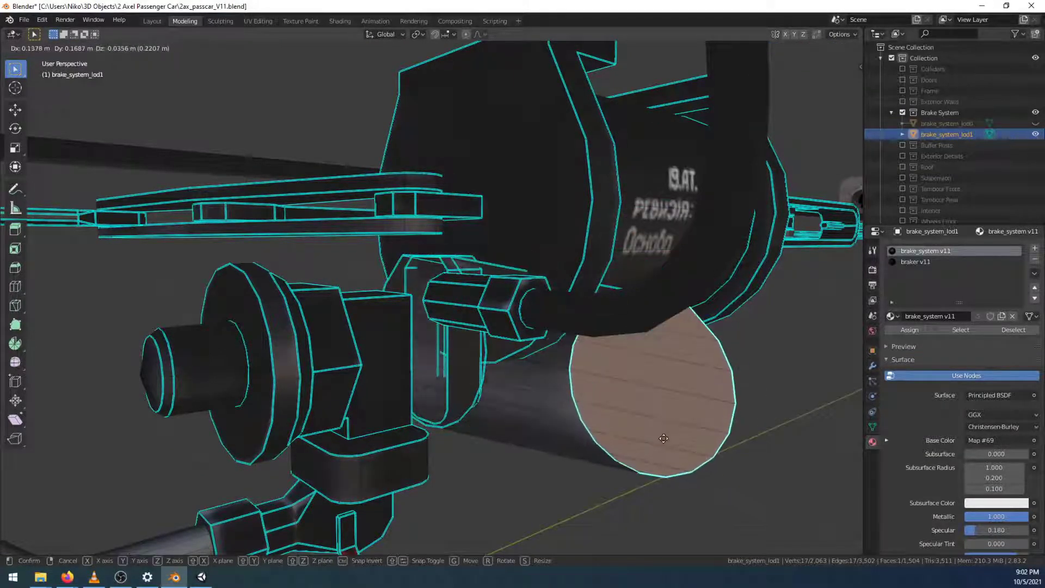
pyautogui.rightClick(663, 453)
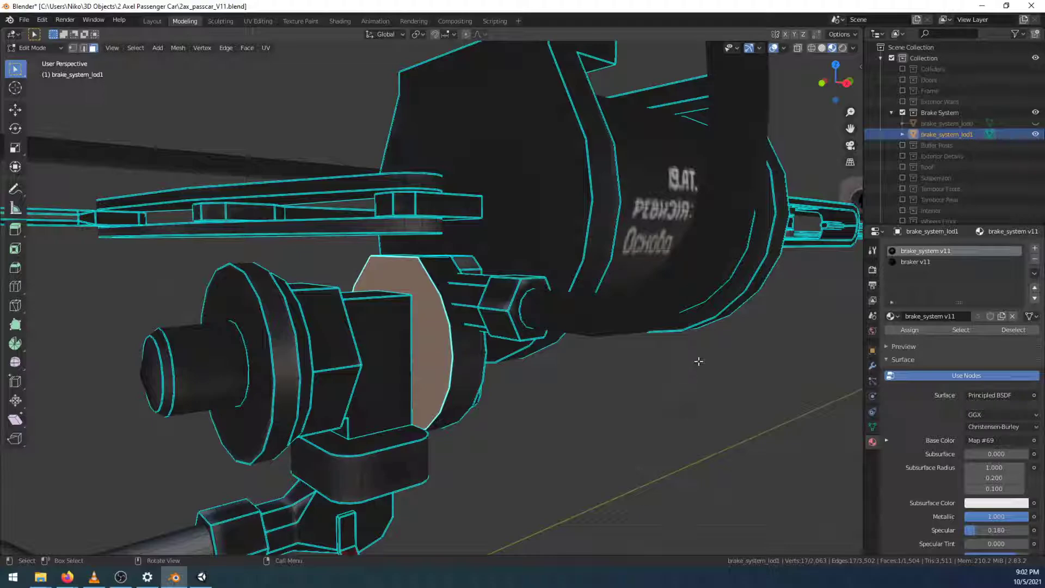
pyautogui.click(674, 416)
# Examine the simplified brake cylinder and compare it with the full-detail version by toggling brake_system_lod0's visibility in the Layout workspace
pyautogui.moveTo(713, 373); pyautogui.dragTo(585, 384, button='middle')
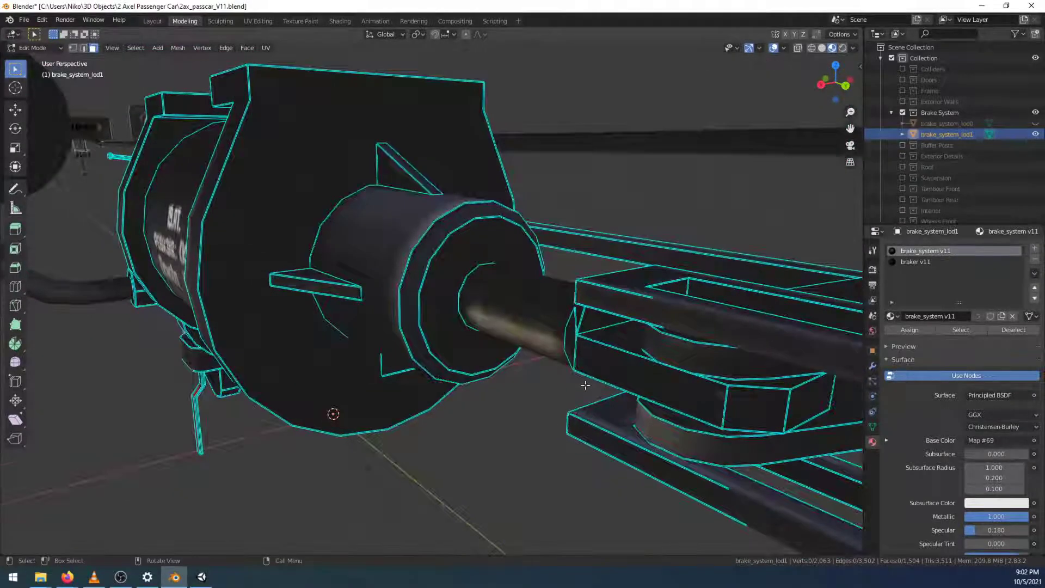
pyautogui.scroll(-4, 585, 385)
pyautogui.moveTo(422, 365); pyautogui.dragTo(456, 365, button='middle')
pyautogui.scroll(-3, 456, 366)
pyautogui.moveTo(614, 370); pyautogui.dragTo(349, 381, button='middle')
pyautogui.click(147, 20)
pyautogui.moveTo(465, 323); pyautogui.dragTo(466, 372, button='middle')
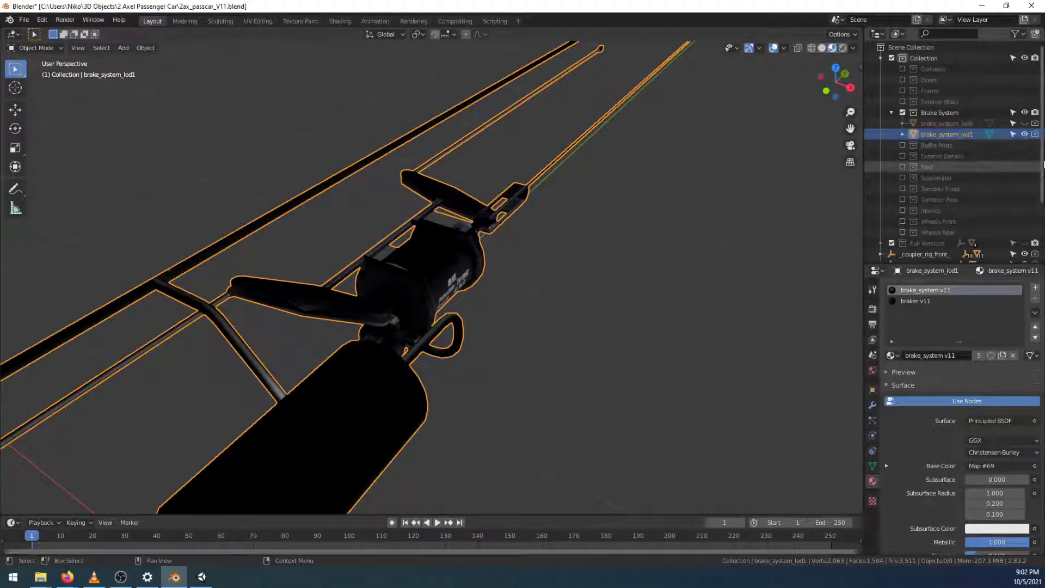
pyautogui.click(1026, 123)
pyautogui.click(1025, 124)
pyautogui.click(1026, 124)
pyautogui.click(1025, 124)
pyautogui.click(1025, 124)
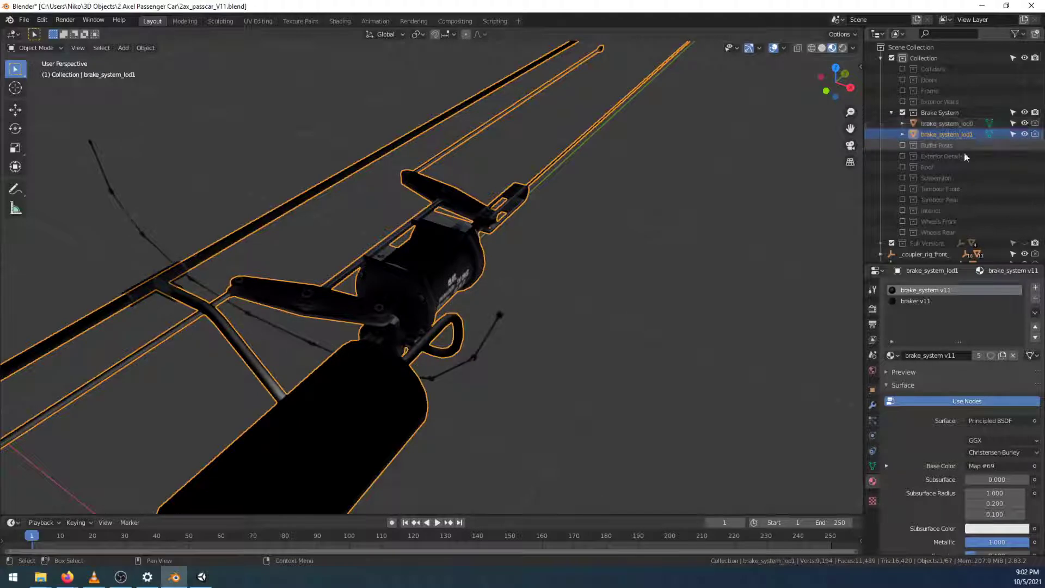
pyautogui.click(761, 213)
pyautogui.click(1024, 124)
pyautogui.click(1024, 124)
pyautogui.click(1024, 125)
pyautogui.click(1024, 124)
pyautogui.click(1024, 124)
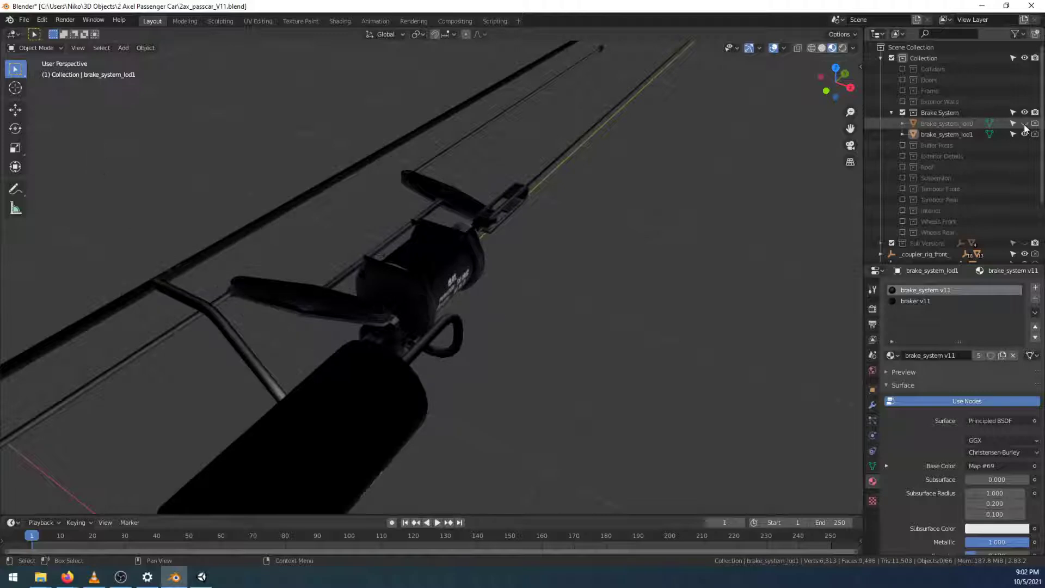
pyautogui.click(1023, 124)
pyautogui.click(1023, 124)
pyautogui.click(1024, 124)
pyautogui.click(1023, 124)
pyautogui.click(1024, 124)
# Save the passenger car file
pyautogui.moveTo(735, 304); pyautogui.dragTo(595, 324, button='middle')
pyautogui.hotkey('ctrl', 's')
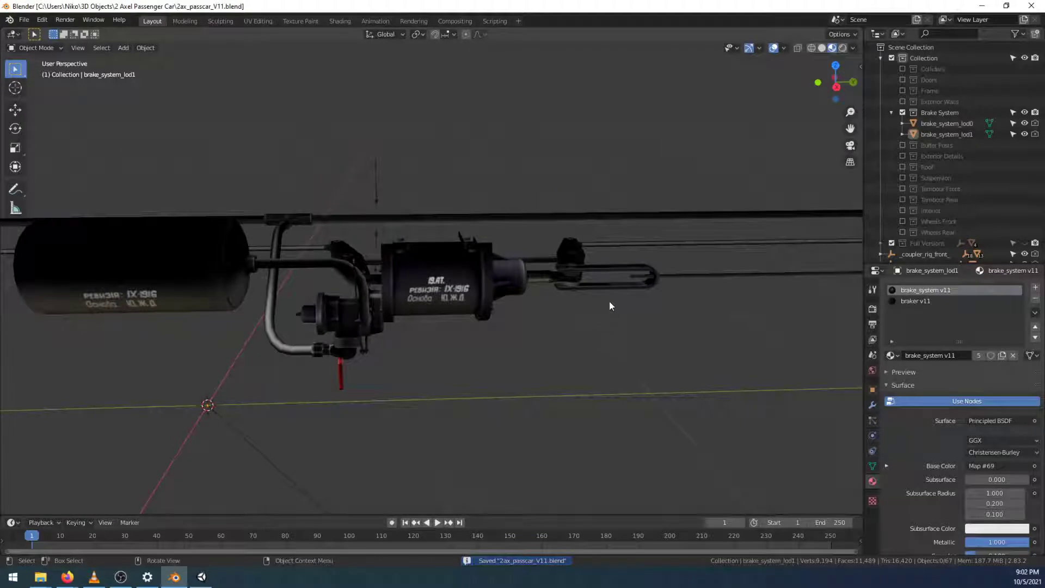
# Compare the whole brake system from a distance by toggling brake_system_lod0's visibility, leaving it hidden
pyautogui.scroll(-4, 618, 300)
pyautogui.moveTo(623, 301); pyautogui.dragTo(728, 283, button='middle')
pyautogui.click(1024, 124)
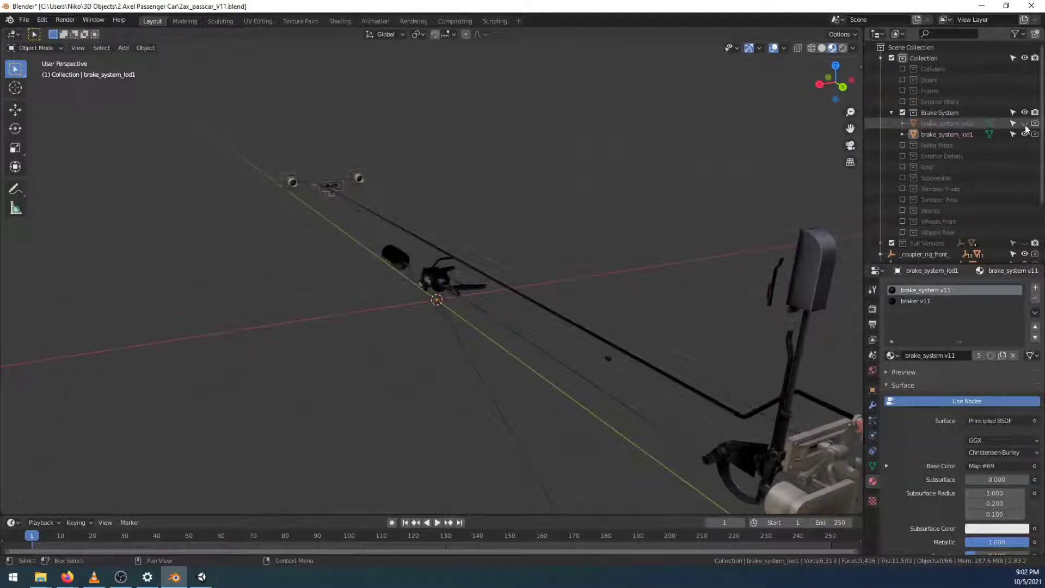
pyautogui.click(1024, 123)
pyautogui.click(1024, 124)
pyautogui.click(1024, 123)
pyautogui.click(1024, 124)
pyautogui.click(1024, 123)
pyautogui.click(1024, 123)
pyautogui.click(1024, 123)
pyautogui.click(1024, 123)
pyautogui.click(1024, 123)
pyautogui.click(1025, 126)
pyautogui.click(1024, 126)
pyautogui.click(1025, 125)
pyautogui.click(1025, 126)
pyautogui.click(1024, 124)
pyautogui.click(1025, 126)
pyautogui.click(1025, 125)
pyautogui.click(1025, 125)
pyautogui.click(1025, 124)
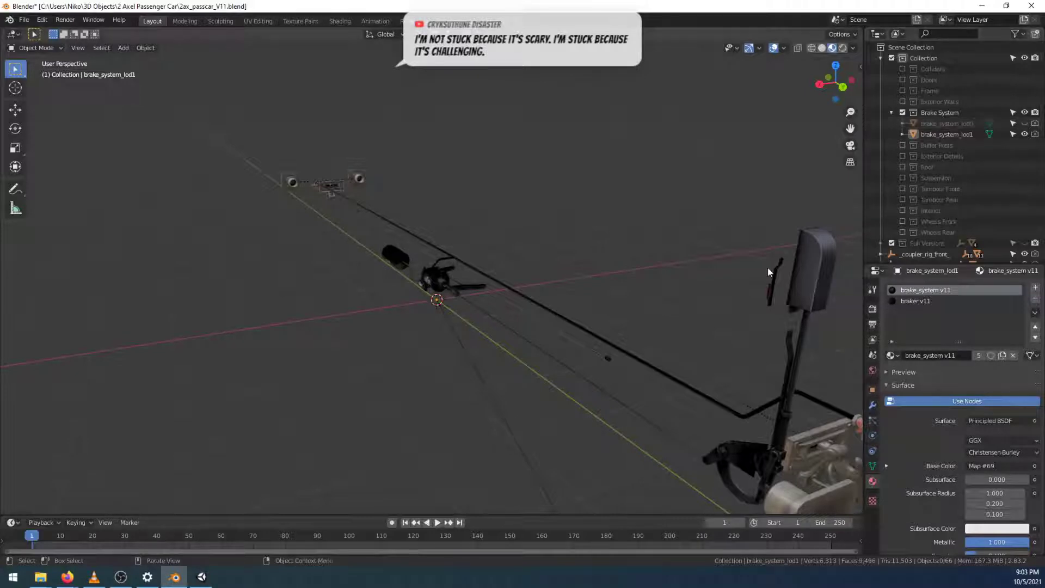
# Delete the faces of the thin bent rod running alongside the vertical brake shaft in brake_system_lod1
pyautogui.click(438, 275)
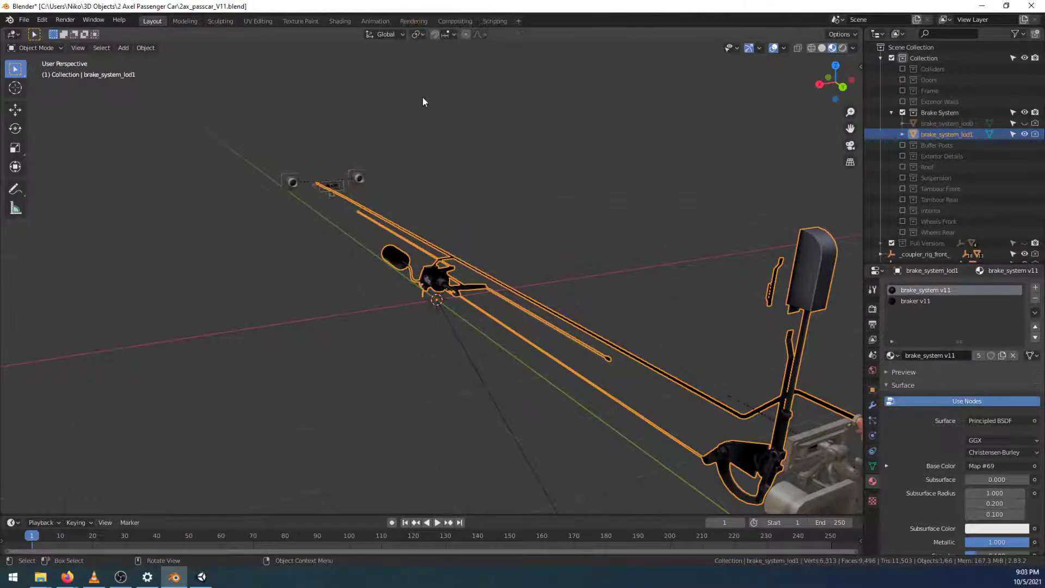
pyautogui.click(185, 21)
pyautogui.moveTo(456, 326); pyautogui.dragTo(470, 285, button='middle')
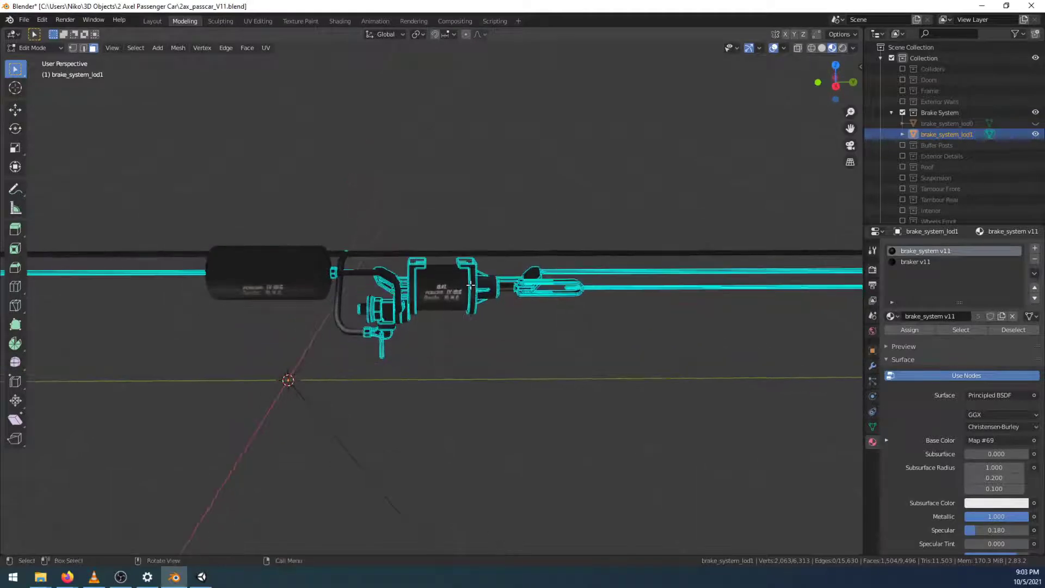
pyautogui.scroll(8, 601, 284)
pyautogui.keyDown('shift'); pyautogui.moveTo(604, 325); pyautogui.dragTo(502, 366, button='middle'); pyautogui.keyUp('shift')
pyautogui.scroll(5, 507, 352)
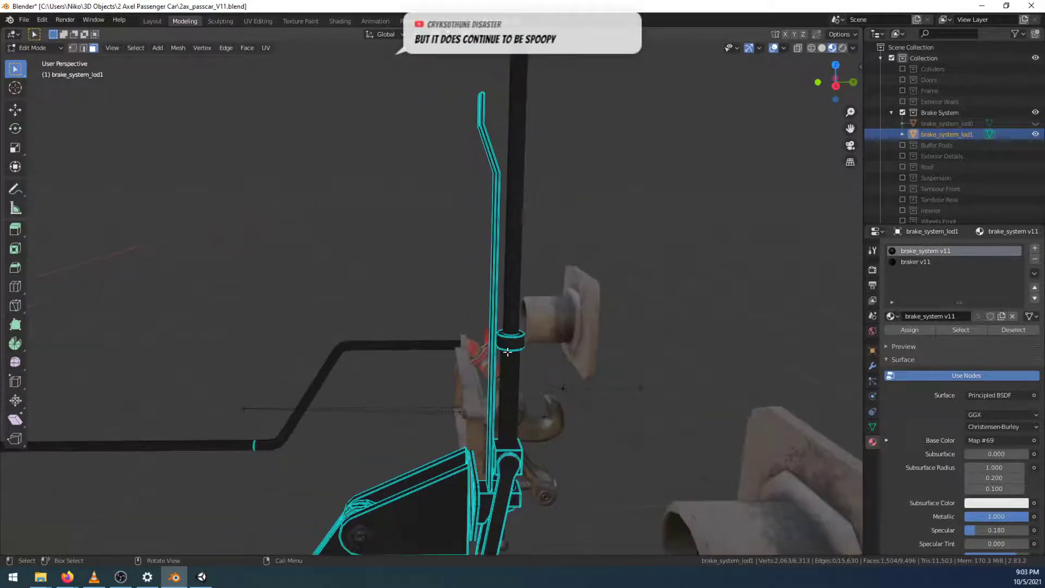
pyautogui.press('1')
pyautogui.click(494, 137)
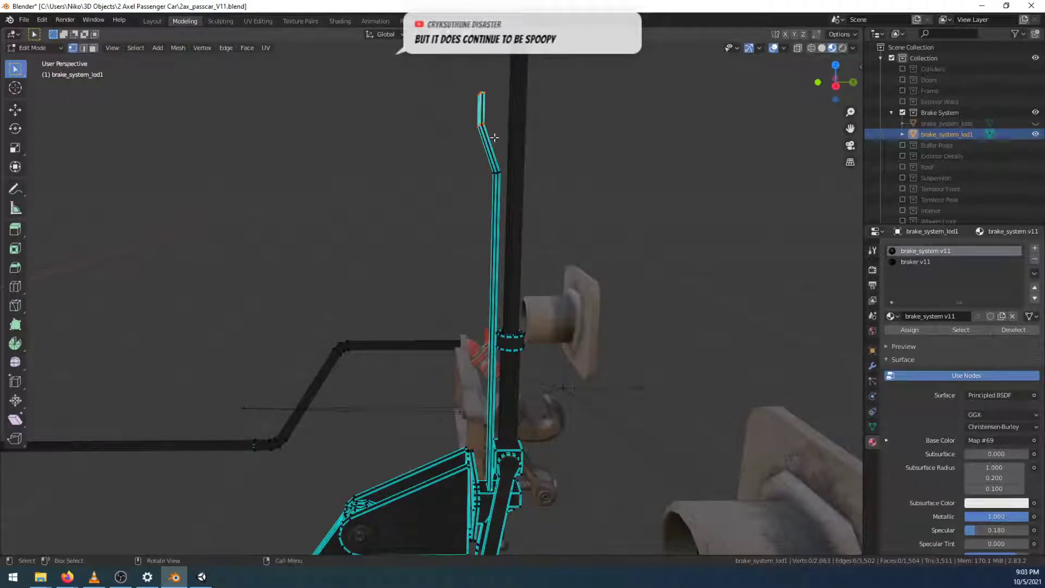
pyautogui.press('ctrl+KP_Add')
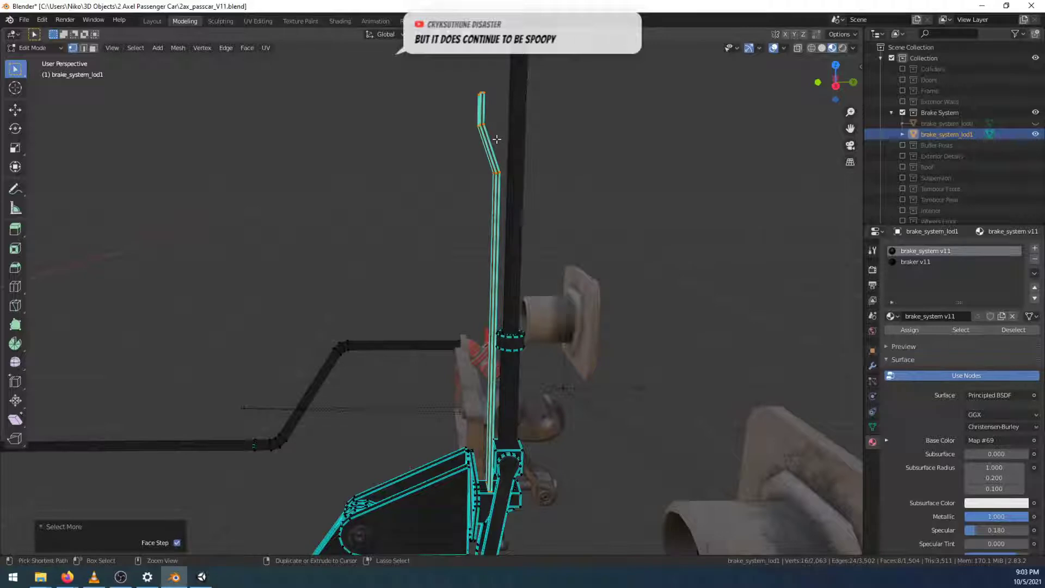
pyautogui.press('x')
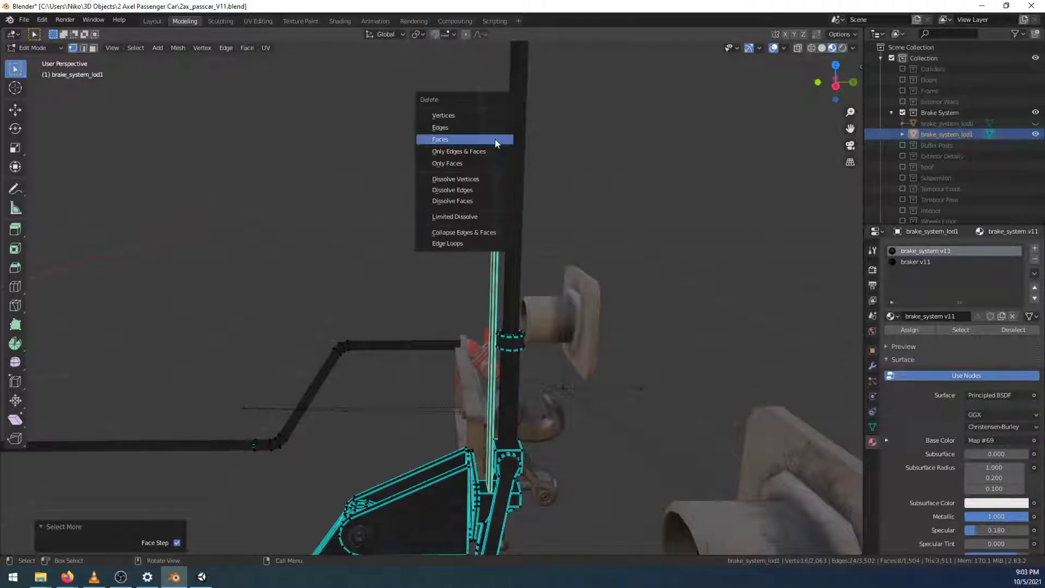
pyautogui.click(496, 139)
# Compare the trimmed brake system by toggling brake_system_lod0's visibility in the Layout workspace, leave it hidden, and save the file
pyautogui.click(153, 21)
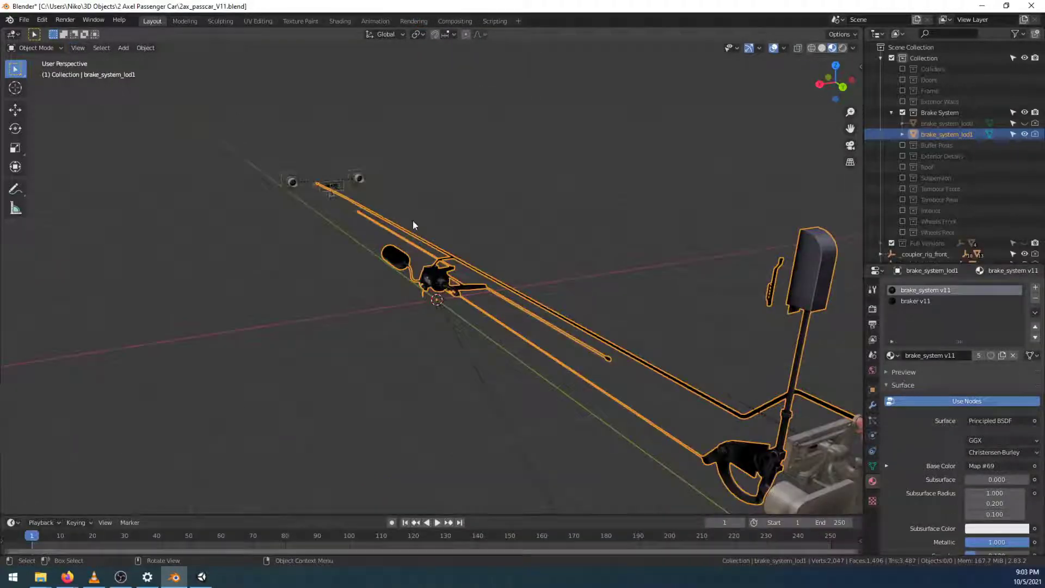
pyautogui.click(396, 461)
pyautogui.click(1025, 123)
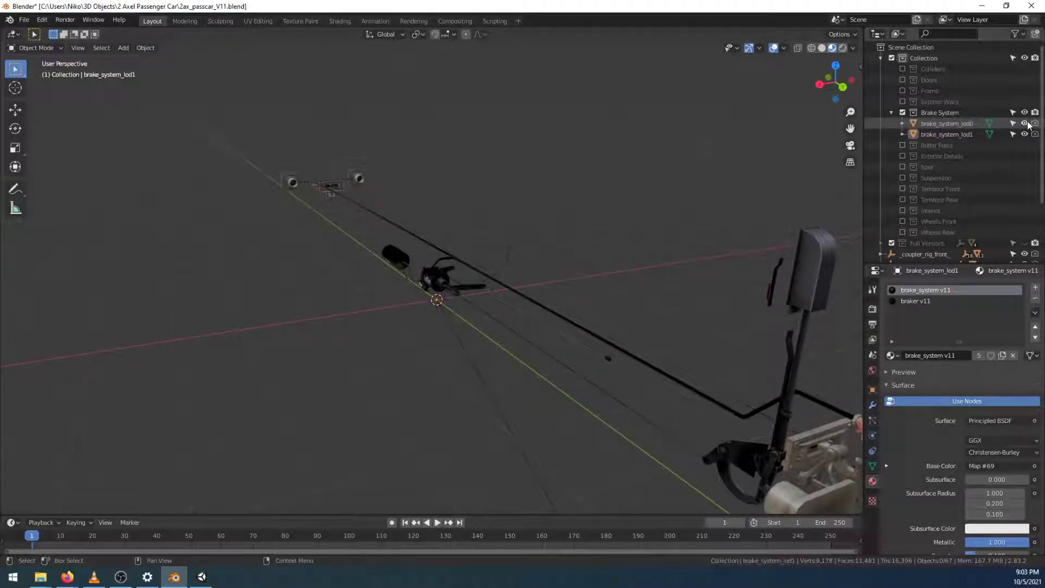
pyautogui.click(1027, 124)
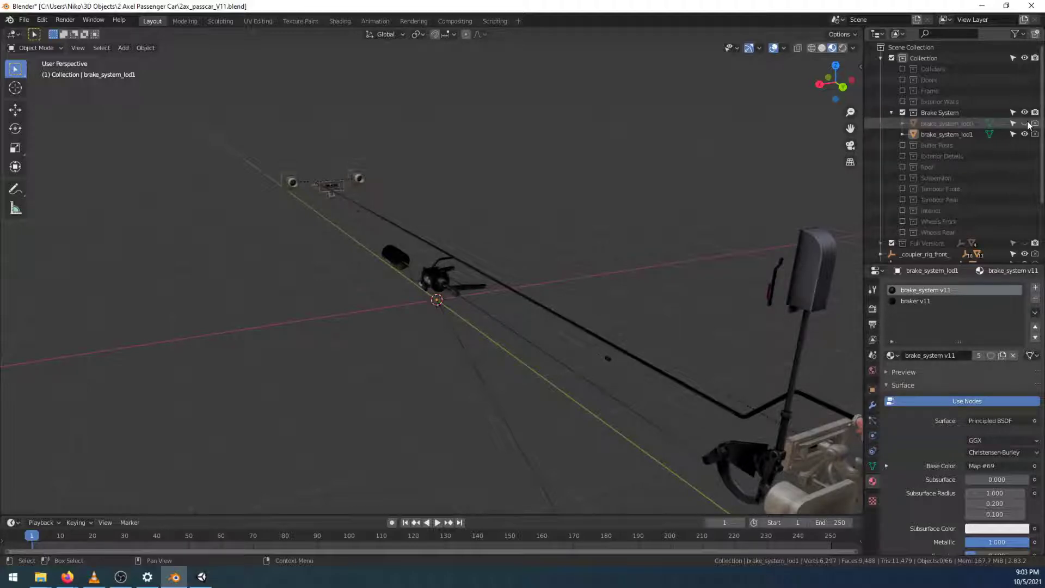
pyautogui.hotkey('ctrl', 's')
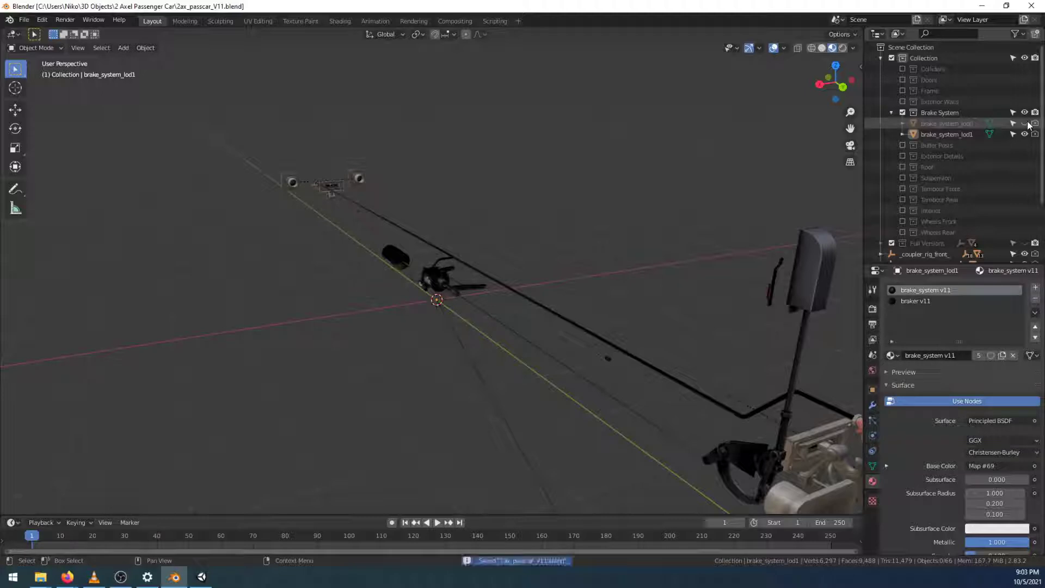
# Duplicate brake_system_lod1 in place and hide the original
pyautogui.click(971, 134)
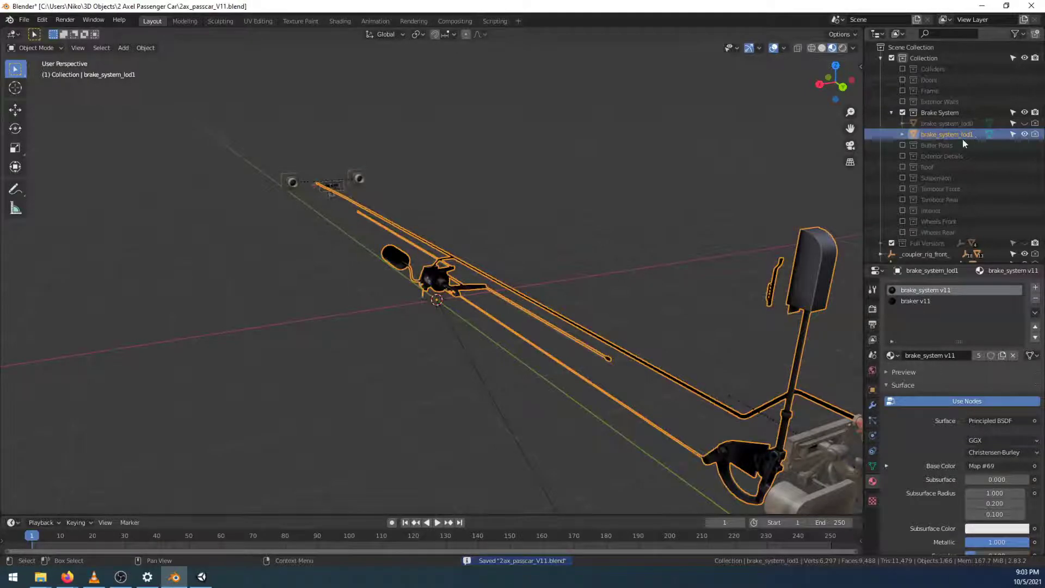
pyautogui.hotkey('shift', 'd')
pyautogui.rightClick(492, 306)
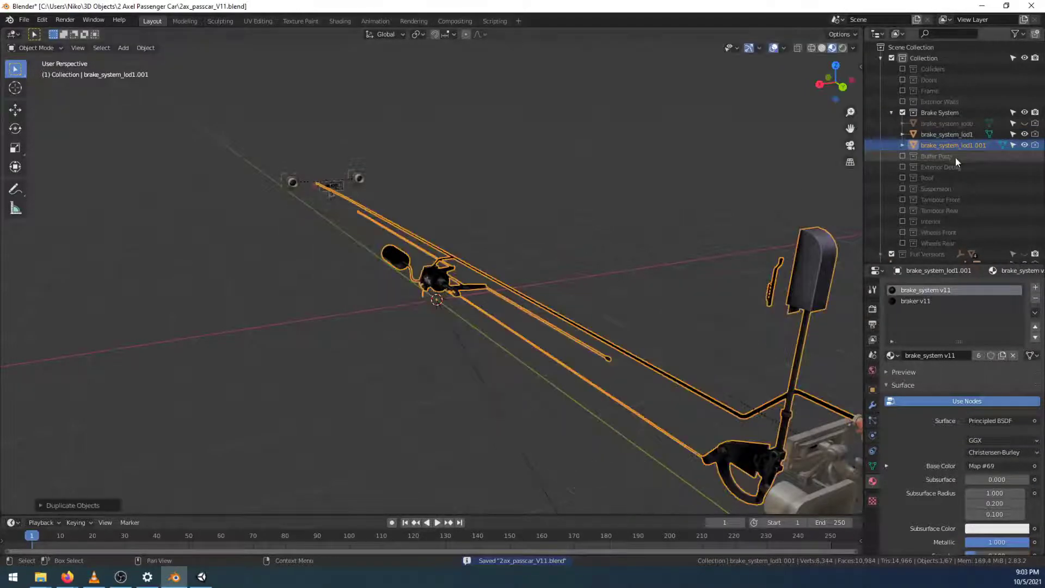
pyautogui.click(1024, 134)
# Rename the duplicated brake system object as brake_system_lod2
pyautogui.doubleClick(958, 145)
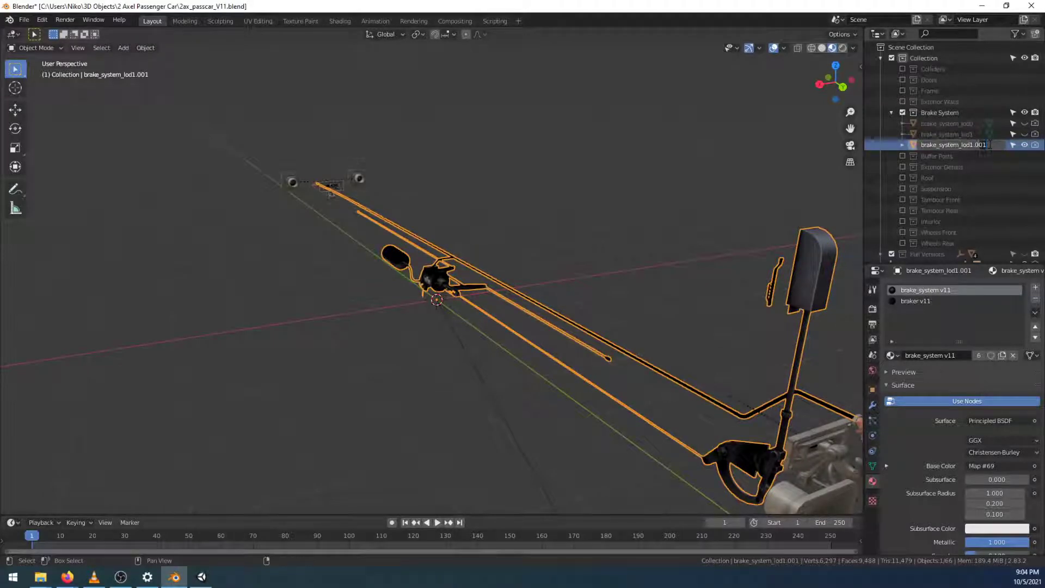
pyautogui.press('BackSpace')
pyautogui.press('BackSpace')
pyautogui.press('BackSpace')
pyautogui.press('BackSpace')
pyautogui.press('BackSpace')
pyautogui.write('2')
pyautogui.press('Return')
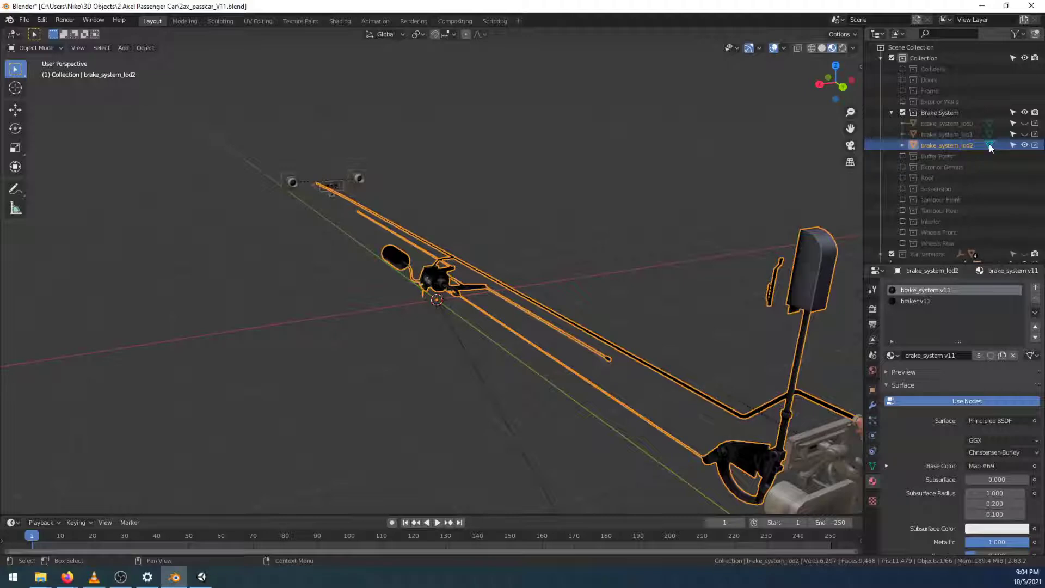
# Delete the small detached bent piece beside the box atop the brake shaft in brake_system_lod2, using wireframe shading to select it completely
pyautogui.click(271, 339)
pyautogui.moveTo(287, 276); pyautogui.dragTo(441, 277, button='middle')
pyautogui.click(440, 277)
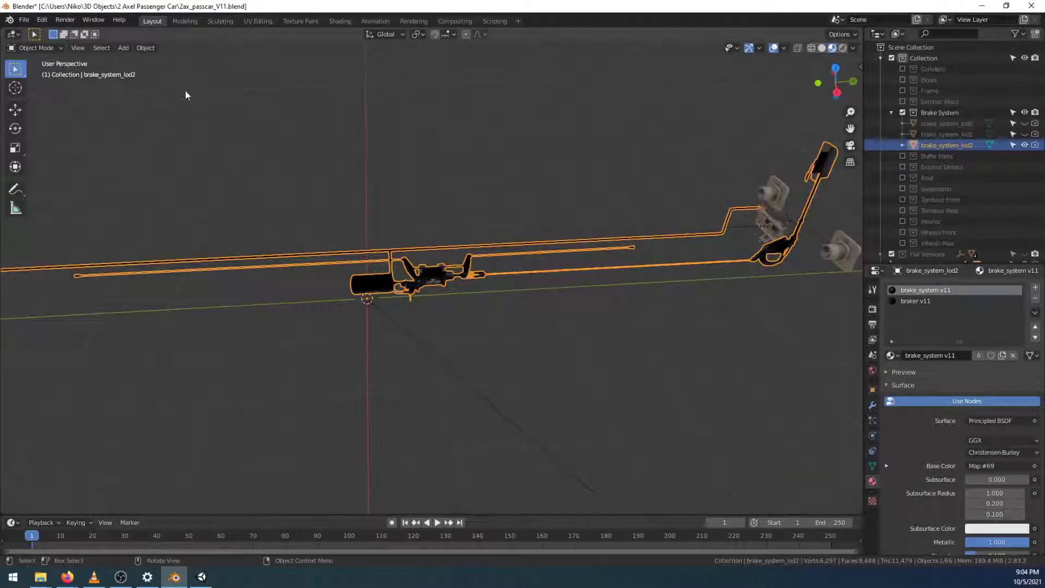
pyautogui.click(184, 21)
pyautogui.scroll(-3, 429, 377)
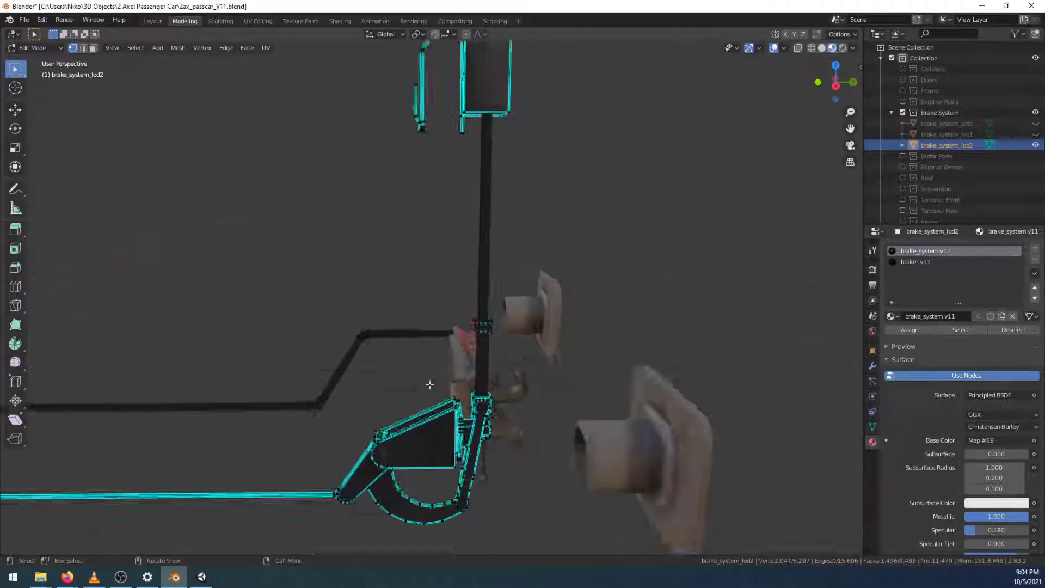
pyautogui.keyDown('shift'); pyautogui.moveTo(415, 234); pyautogui.dragTo(391, 362, button='middle'); pyautogui.keyUp('shift')
pyautogui.moveTo(389, 204); pyautogui.dragTo(438, 315)
pyautogui.hotkey('shift', 'z')
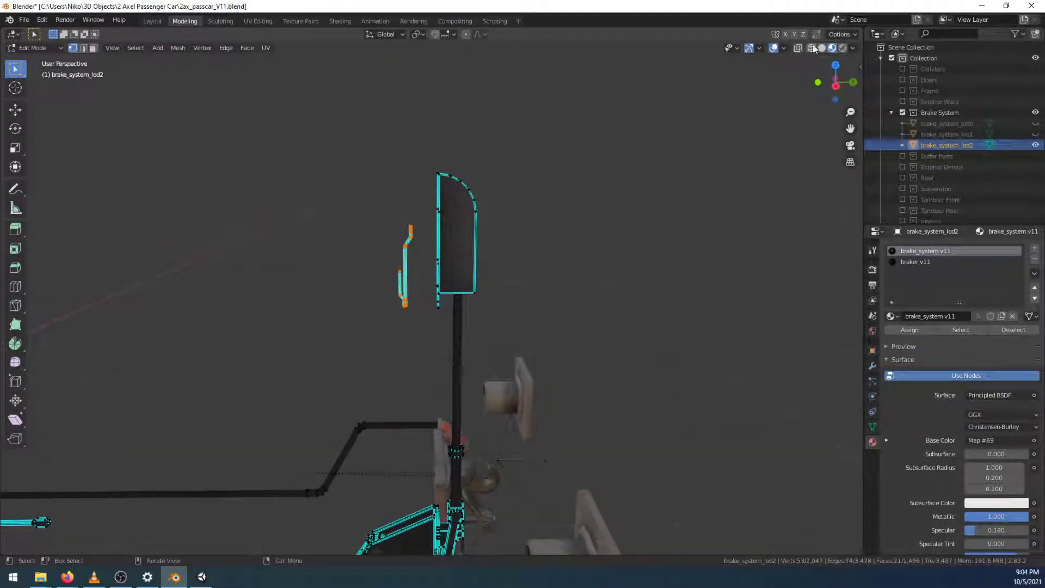
pyautogui.moveTo(366, 191); pyautogui.dragTo(416, 346)
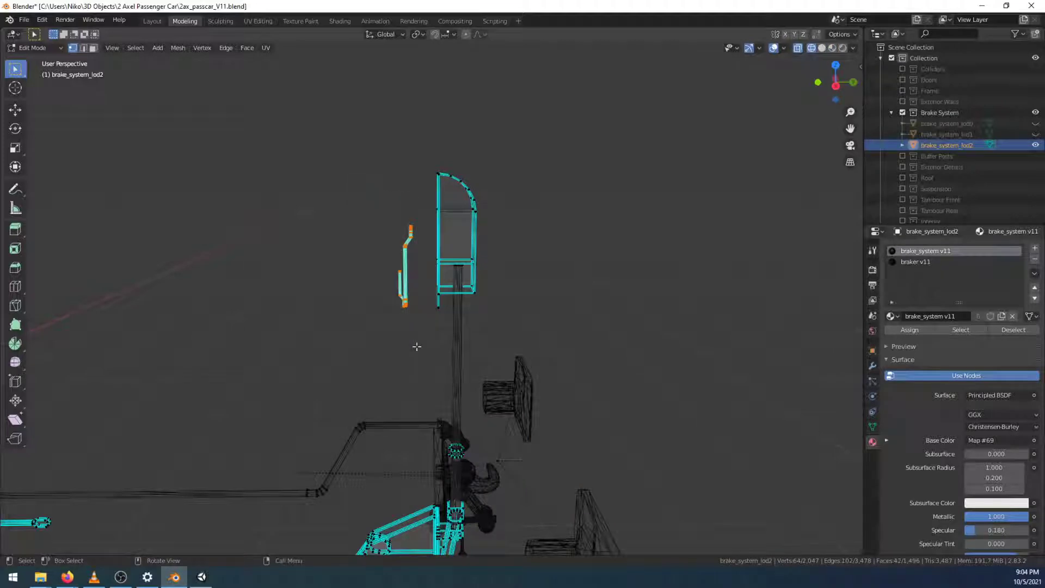
pyautogui.press('x')
pyautogui.click(406, 321)
# Try deleting the vertices of the collar's outer faces on the vertical brake shaft in face select mode, and clear the selection
pyautogui.keyDown('shift'); pyautogui.moveTo(542, 491); pyautogui.dragTo(543, 334, button='middle'); pyautogui.keyUp('shift')
pyautogui.scroll(5, 533, 340)
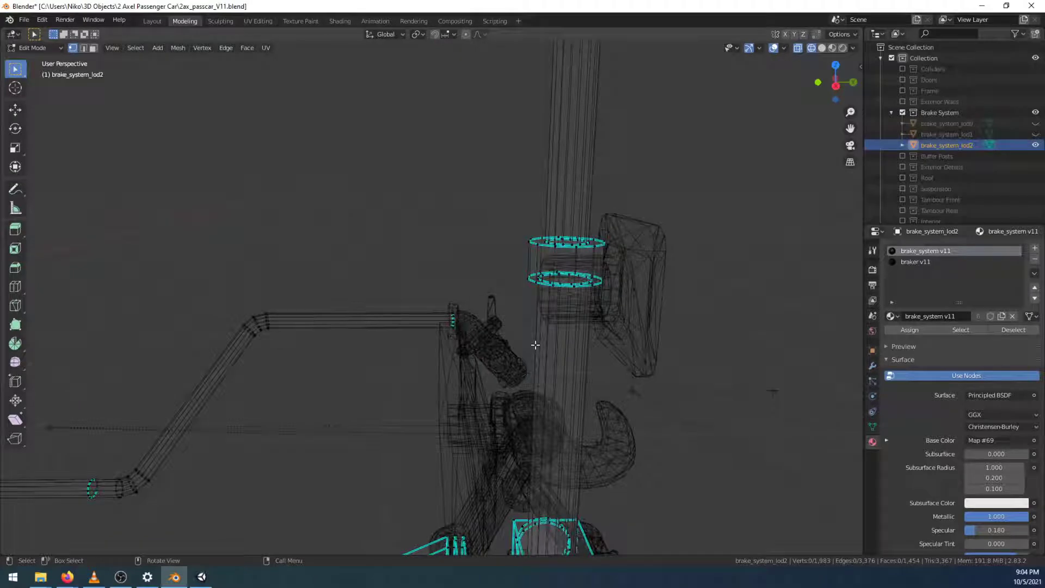
pyautogui.moveTo(543, 333); pyautogui.dragTo(588, 346, button='middle')
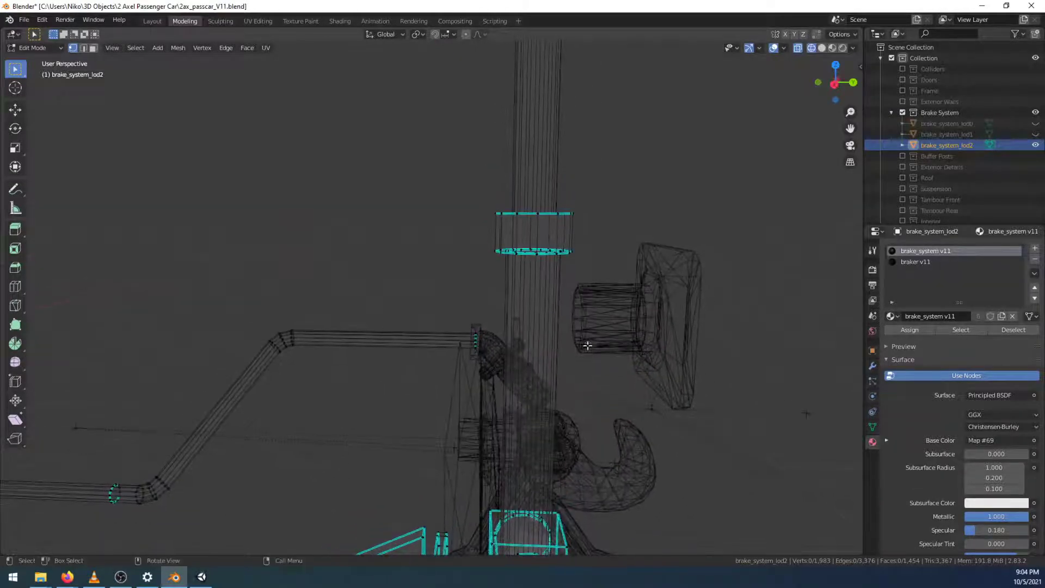
pyautogui.moveTo(666, 204); pyautogui.dragTo(668, 221, button='middle')
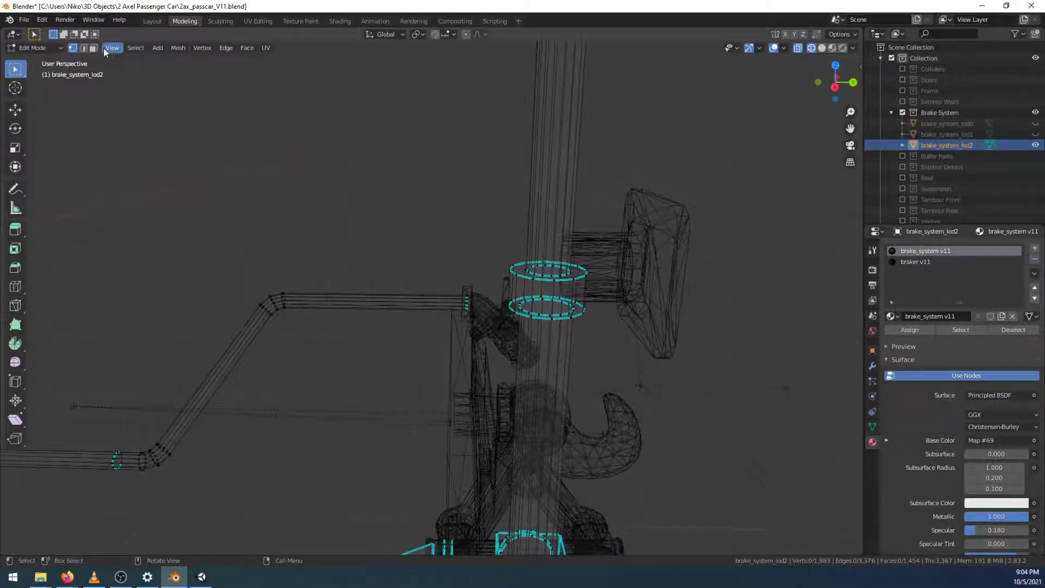
pyautogui.moveTo(201, 264); pyautogui.dragTo(298, 387, button='middle')
pyautogui.moveTo(462, 220); pyautogui.dragTo(608, 245)
pyautogui.press('x')
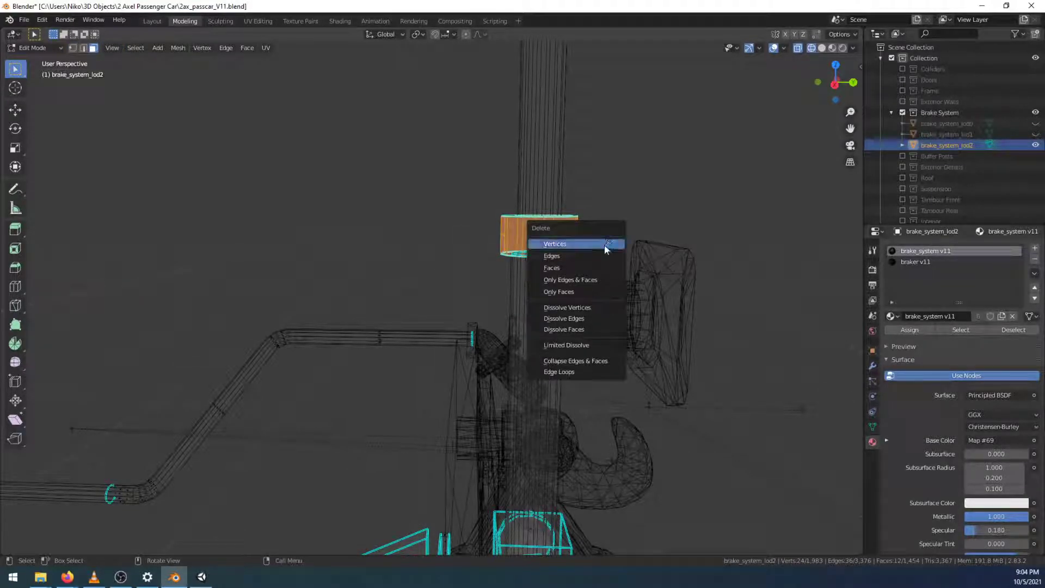
pyautogui.click(604, 245)
pyautogui.moveTo(633, 238)
pyautogui.mouseDown(button='middle')
pyautogui.moveTo(629, 252)
pyautogui.moveTo(642, 227)
pyautogui.moveTo(632, 245)
pyautogui.mouseUp(button='middle')
pyautogui.hotkey('ctrl', 'z')
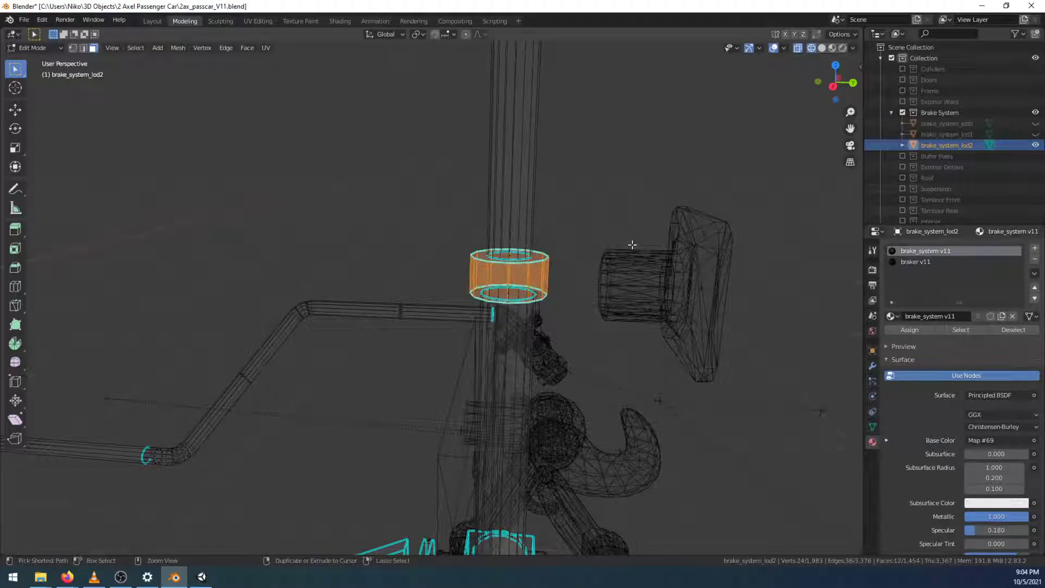
pyautogui.click(650, 363)
# Select the underside face of the lower bracket block at the foot of the brake shaft
pyautogui.moveTo(573, 407); pyautogui.dragTo(532, 323, button='middle')
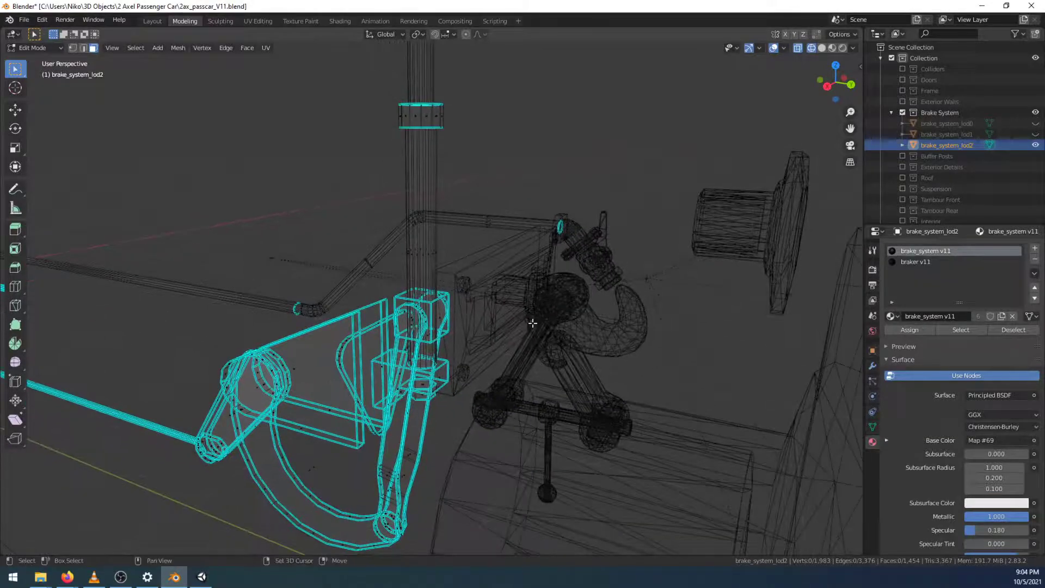
pyautogui.scroll(2, 522, 349)
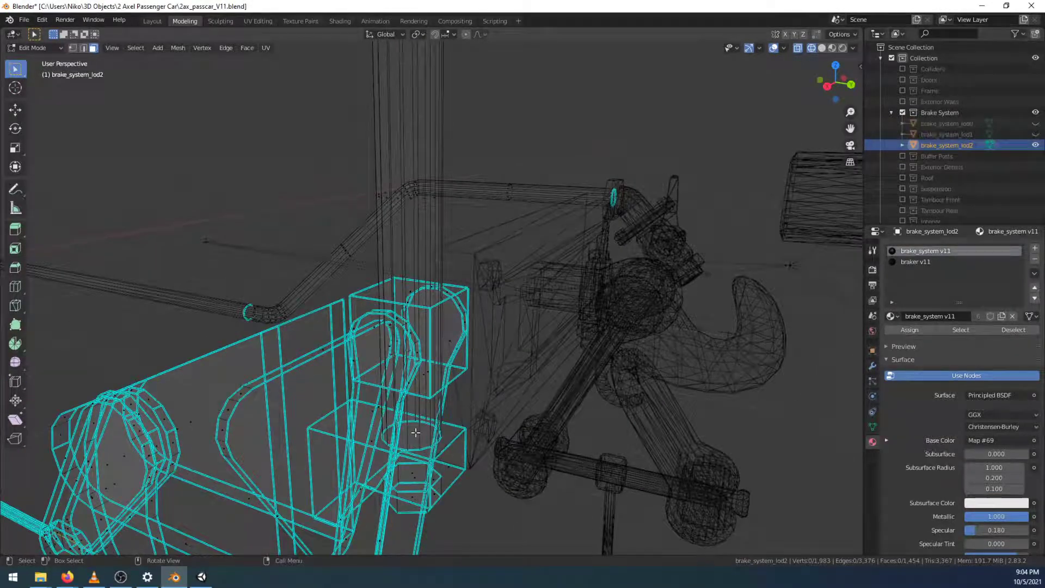
pyautogui.click(417, 479)
pyautogui.moveTo(417, 480); pyautogui.dragTo(471, 417, button='middle')
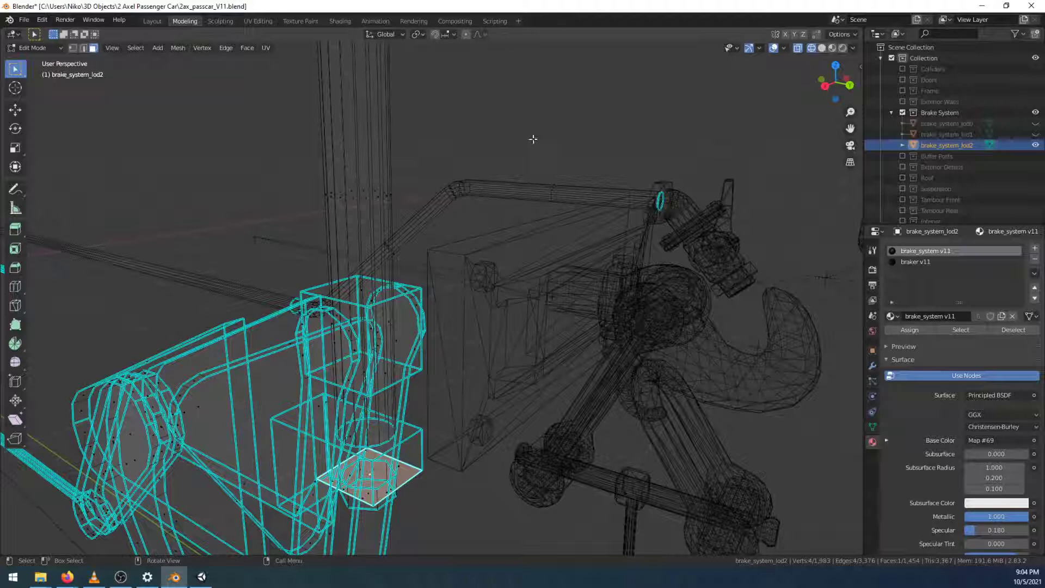
pyautogui.rightClick(554, 106)
pyautogui.click(137, 49)
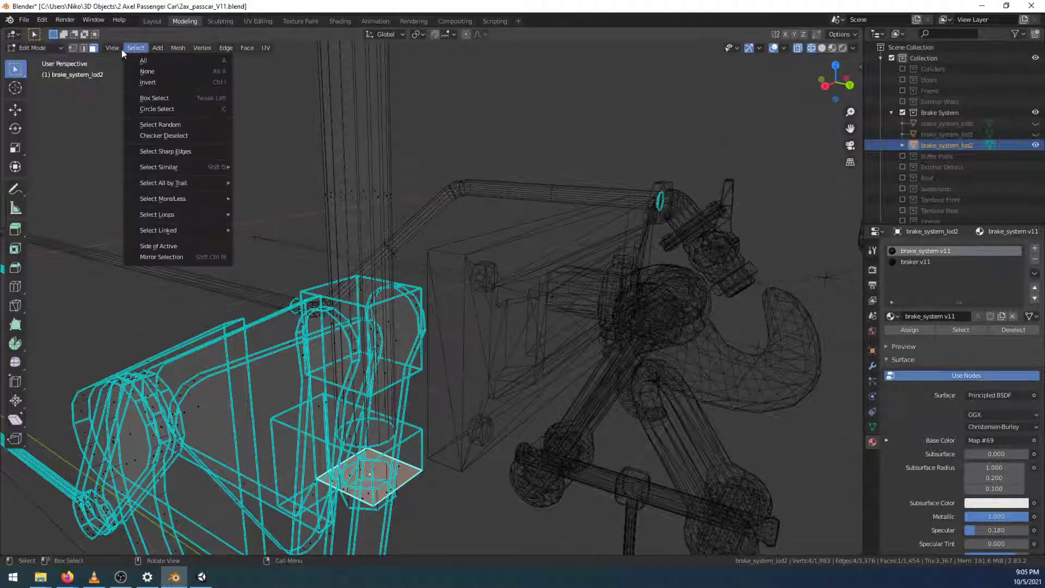
pyautogui.moveTo(122, 49)
pyautogui.press('Home')
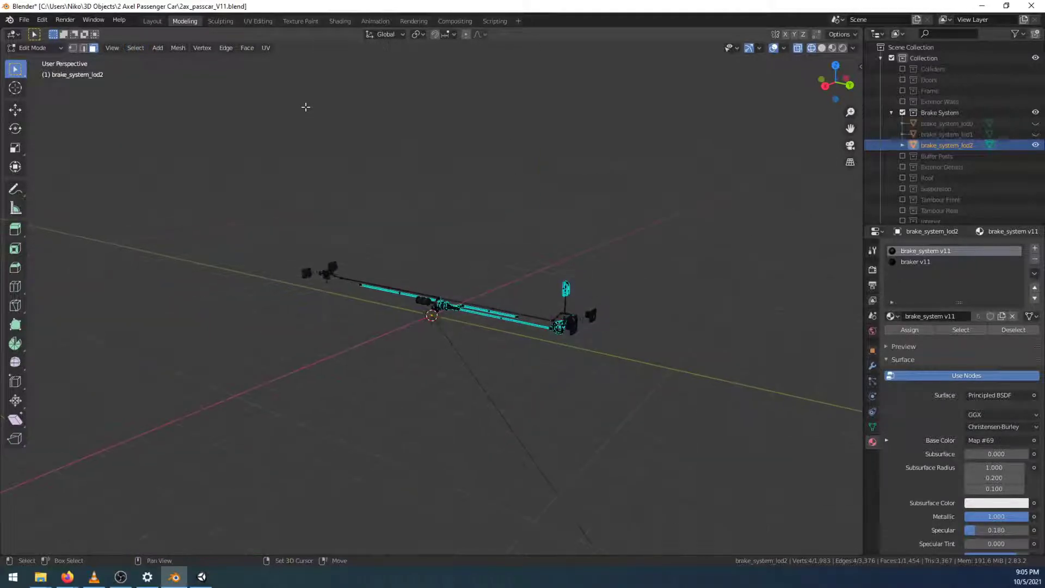
pyautogui.scroll(5, 513, 264)
pyautogui.keyDown('shift'); pyautogui.moveTo(690, 334); pyautogui.dragTo(391, 302, button='middle'); pyautogui.keyUp('shift')
pyautogui.keyDown('shift'); pyautogui.moveTo(805, 308); pyautogui.dragTo(422, 303, button='middle'); pyautogui.keyUp('shift')
pyautogui.keyDown('shift'); pyautogui.moveTo(334, 304); pyautogui.dragTo(531, 319, button='middle'); pyautogui.keyUp('shift')
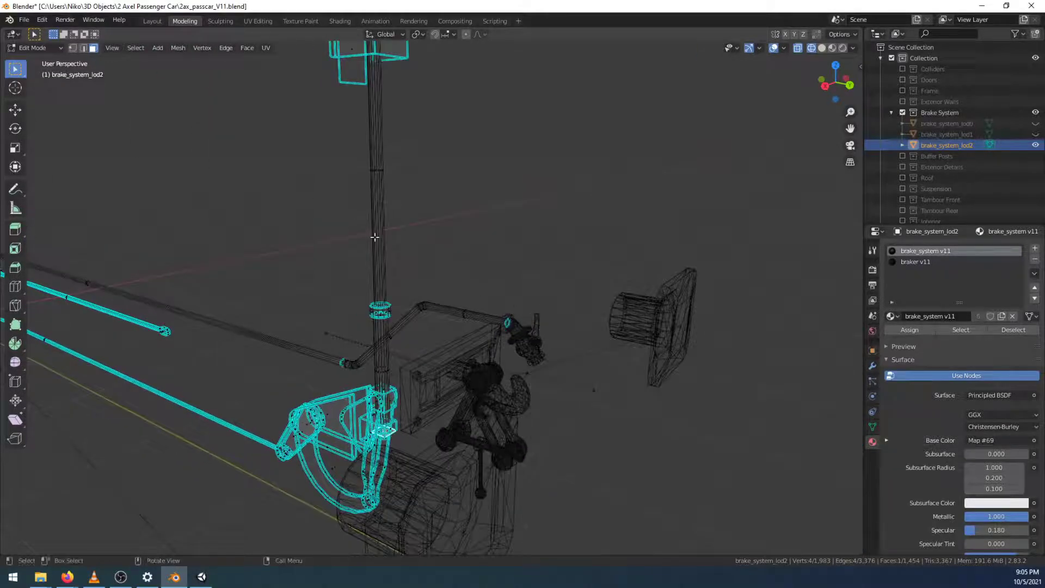
pyautogui.hotkey('ctrl', 'c')
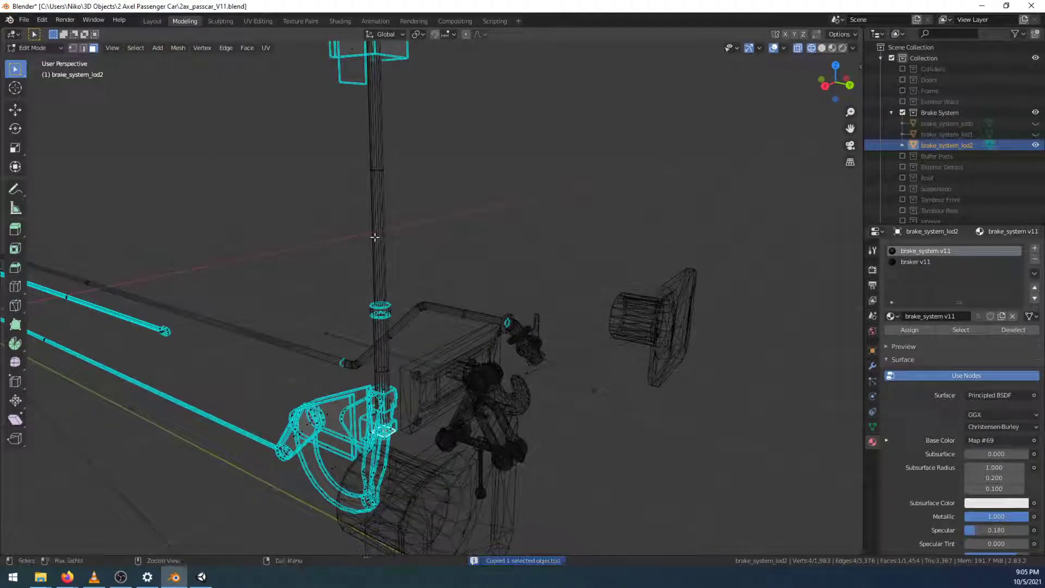
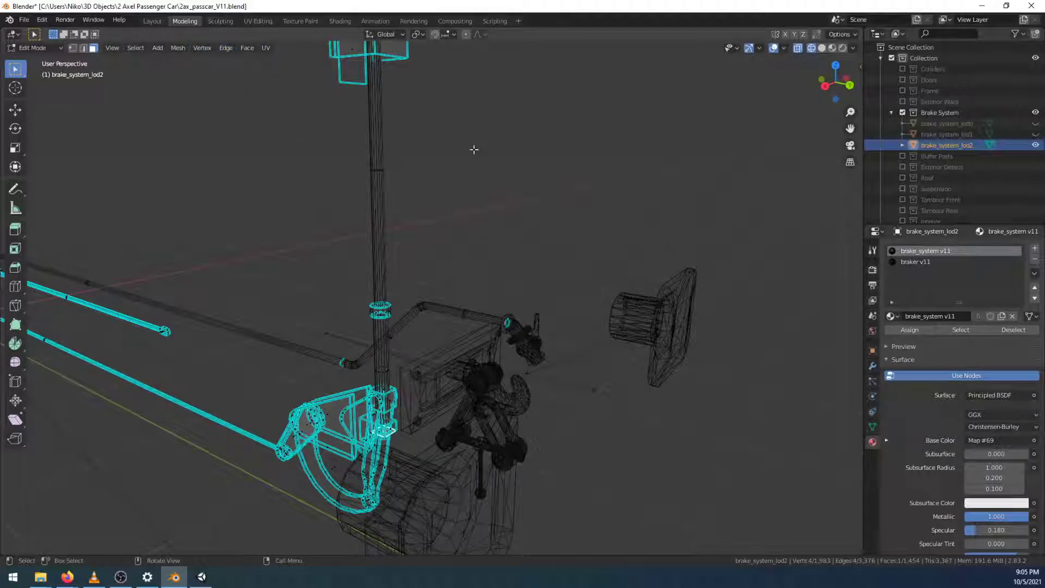
pyautogui.press('z')
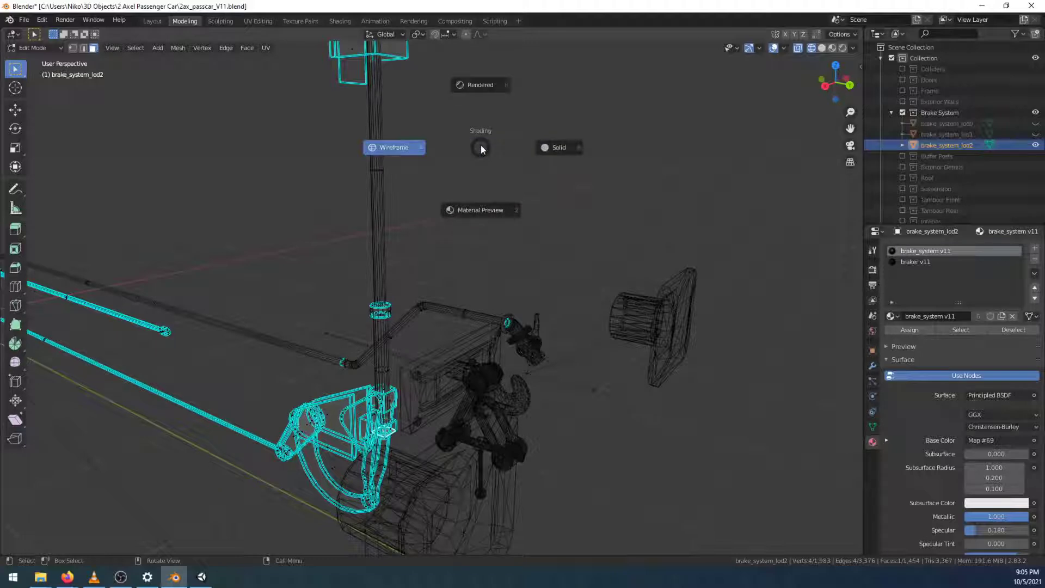
pyautogui.click(481, 147)
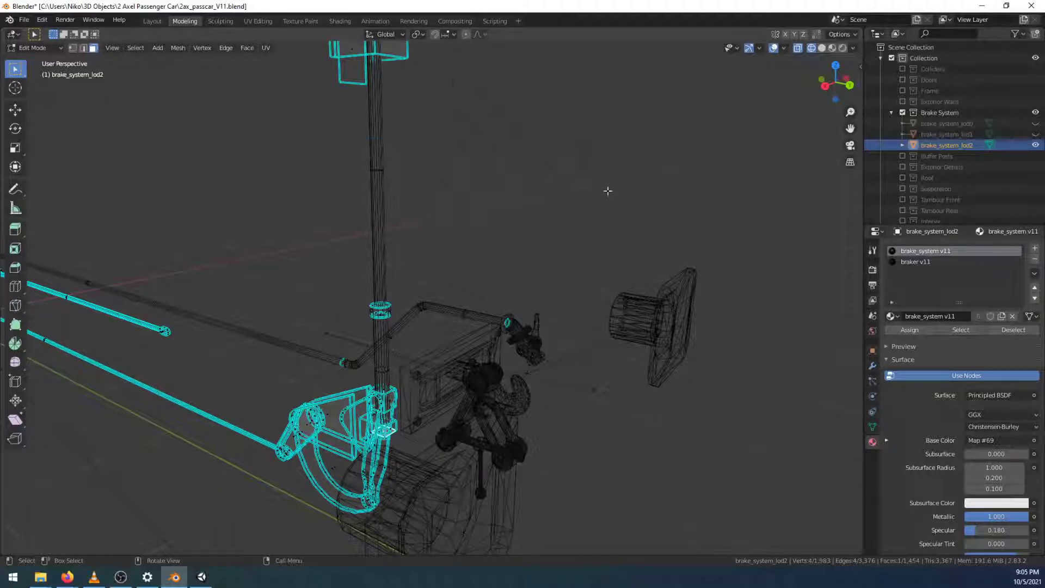
pyautogui.press('c')
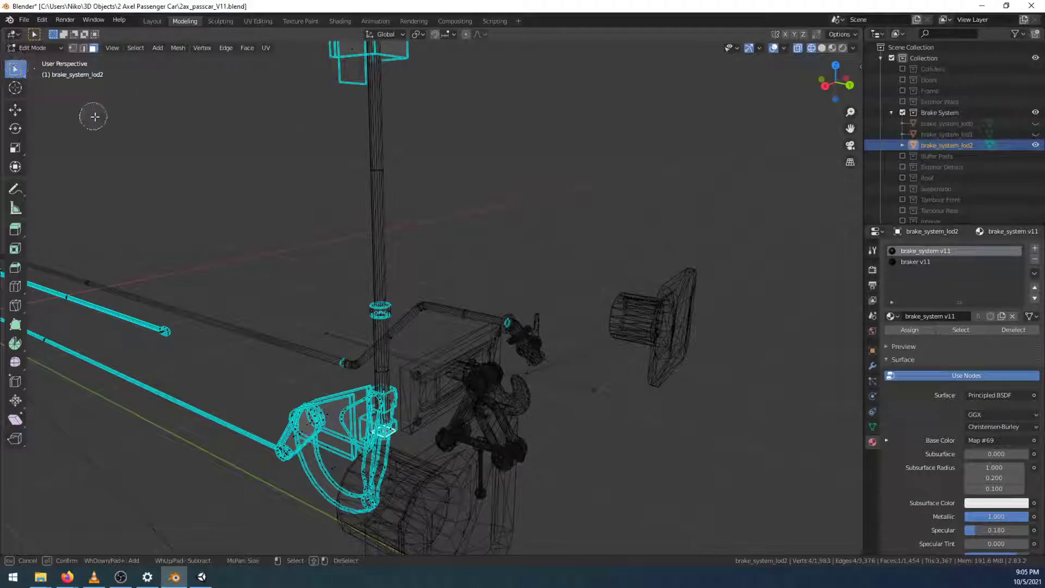
pyautogui.press('Escape')
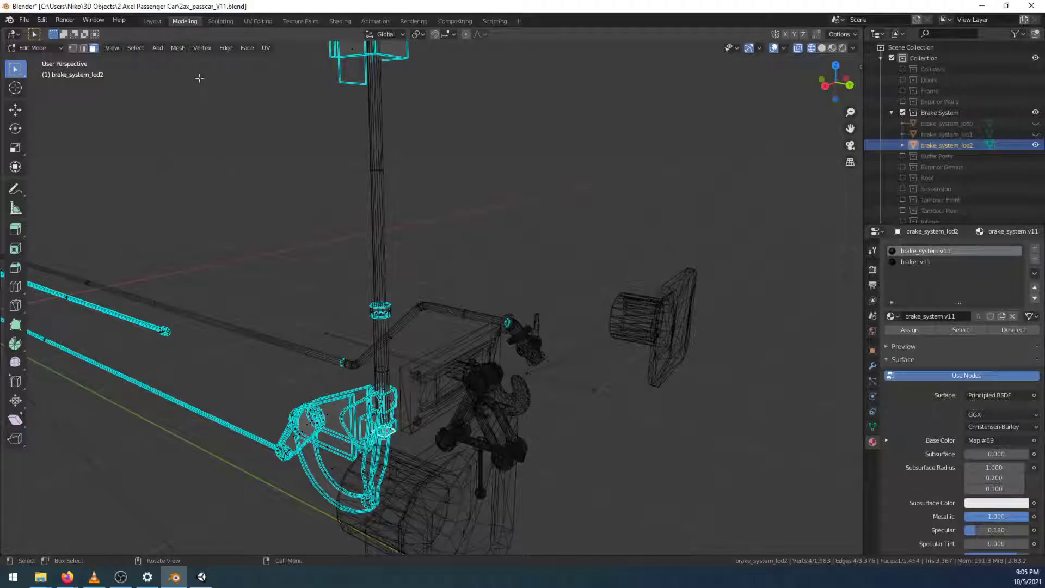
pyautogui.click(162, 48)
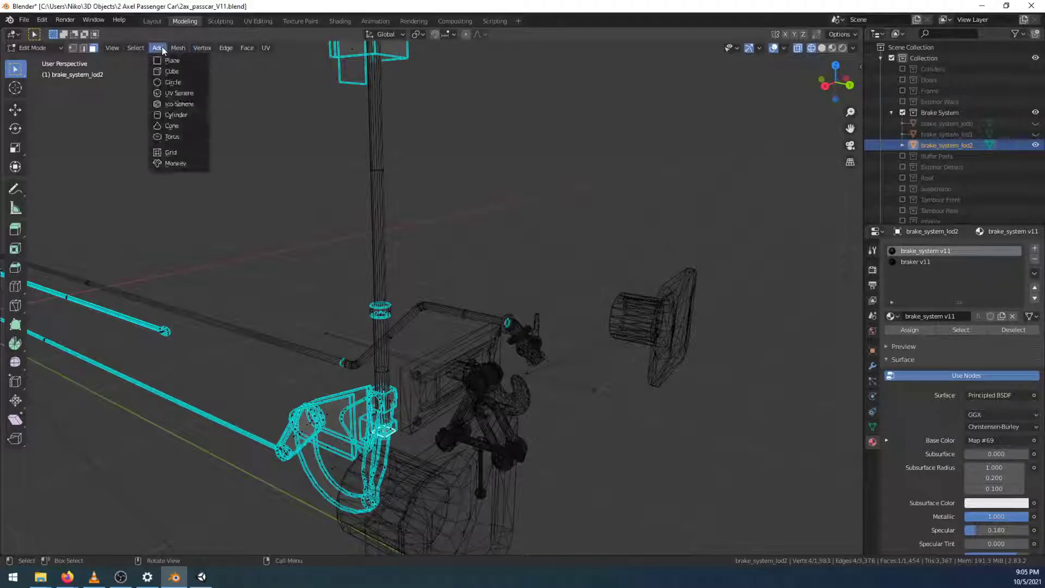
pyautogui.moveTo(145, 46)
pyautogui.moveTo(265, 48)
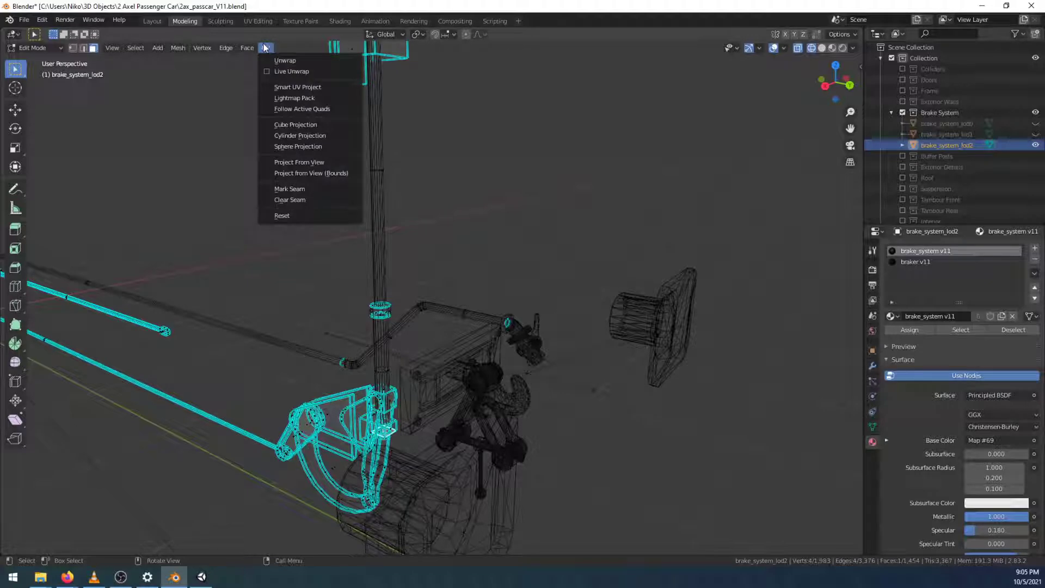
pyautogui.click(265, 48)
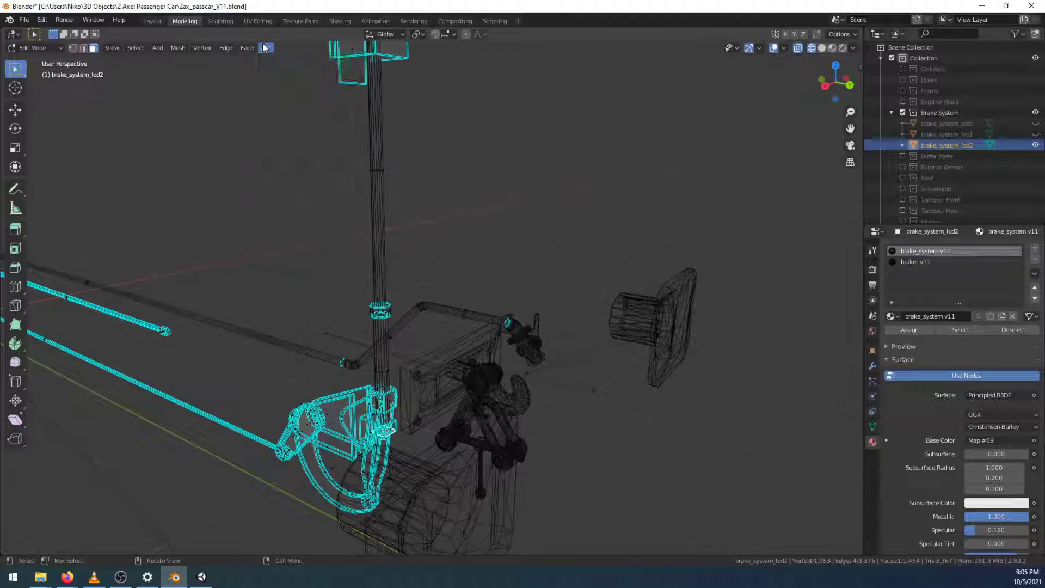
pyautogui.click(786, 48)
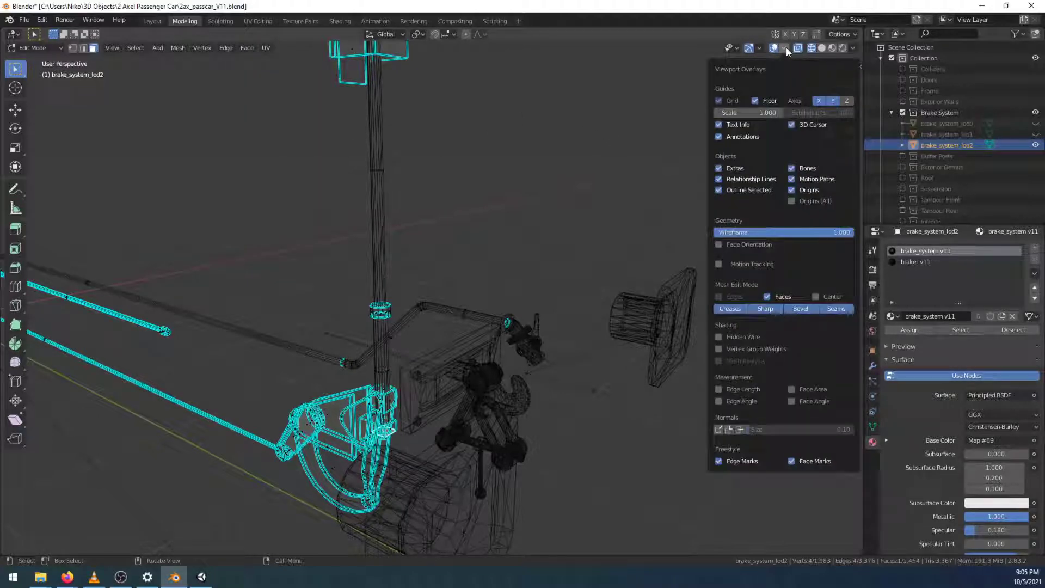
pyautogui.click(784, 48)
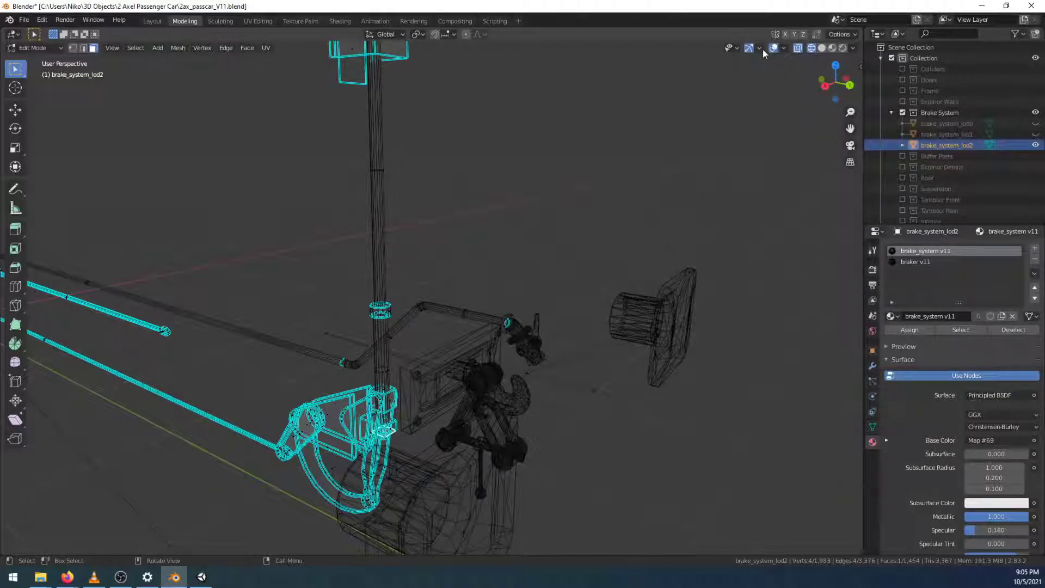
pyautogui.rightClick(465, 154)
pyautogui.click(852, 48)
# Snap the 3D cursor to the selected underside face of the lower bracket block
pyautogui.click(178, 49)
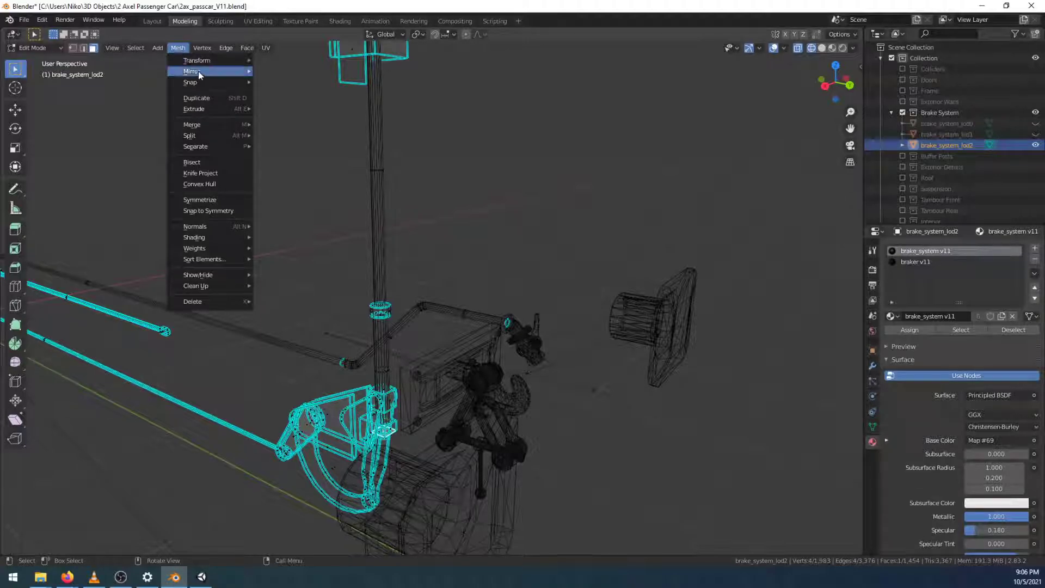
pyautogui.moveTo(197, 71)
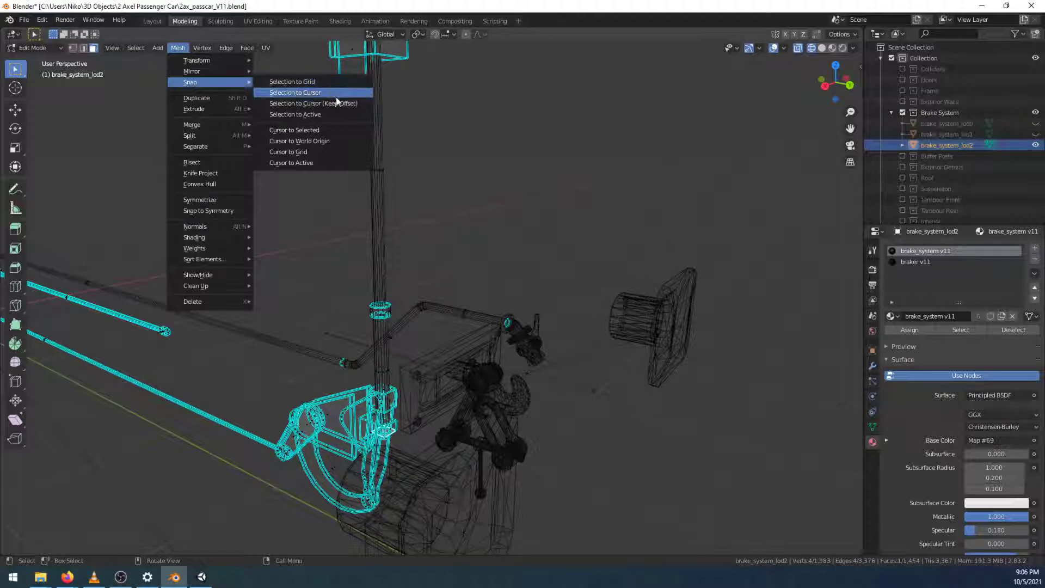
pyautogui.click(333, 133)
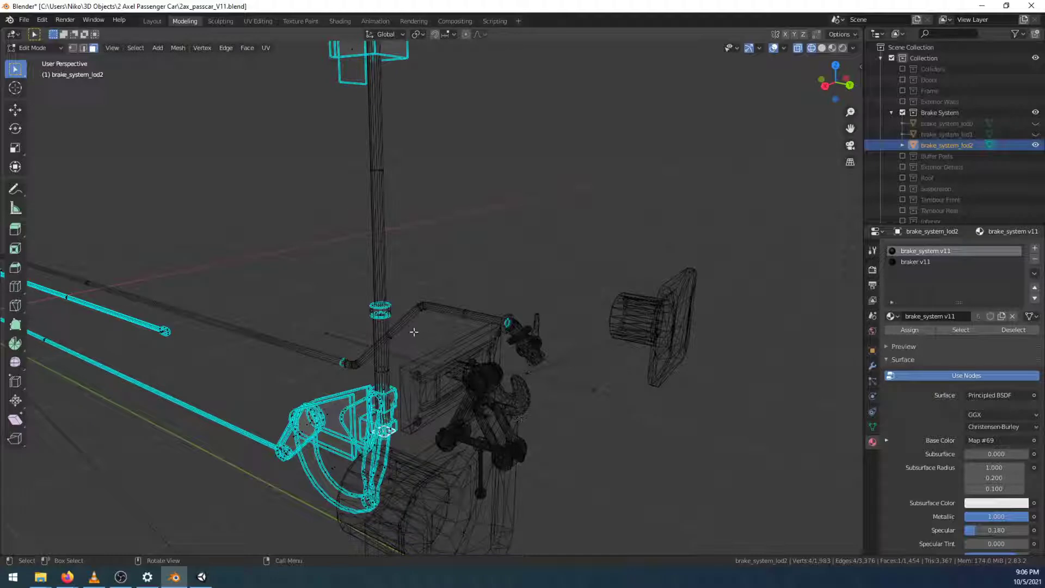
# Add a cube at the 3D cursor and scale it down uniformly by a factor of about 0.069
pyautogui.hotkey('shift', 'a')
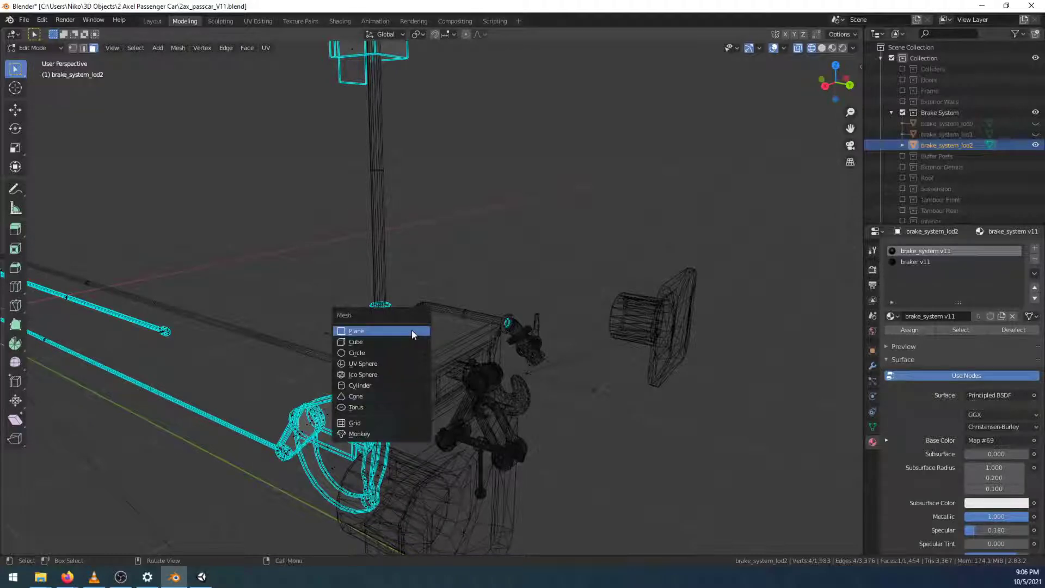
pyautogui.click(407, 341)
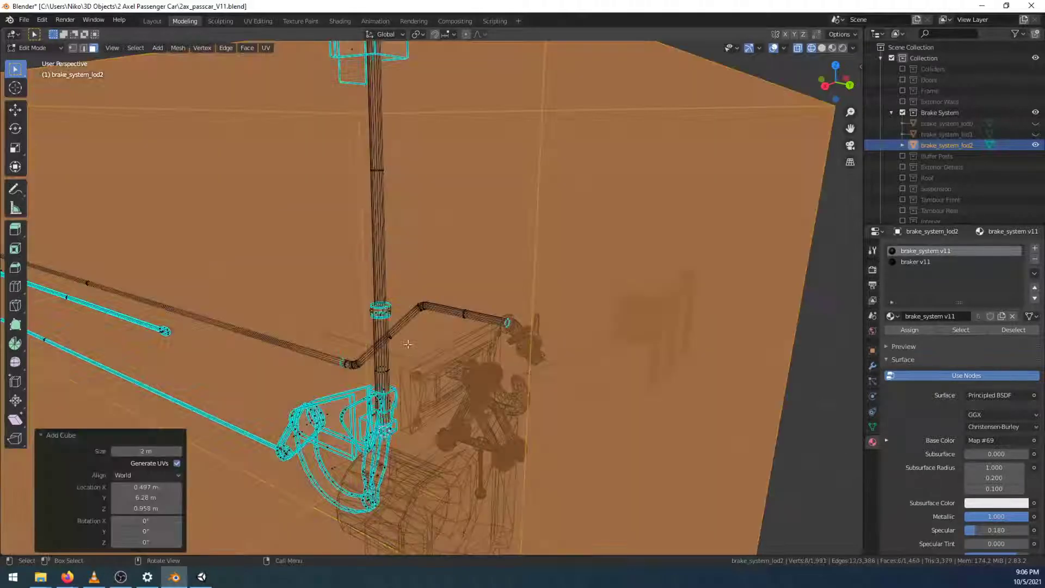
pyautogui.press('s')
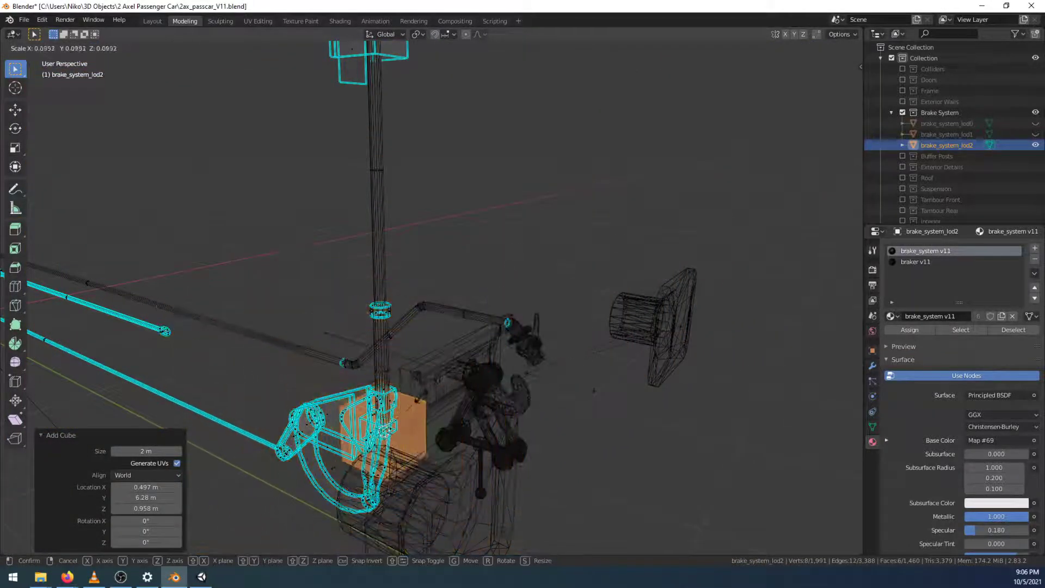
pyautogui.click(412, 405)
# In the right orthographic view, scale the new cube down further by a factor of about 0.339, close to the shaft's width
pyautogui.click(823, 86)
pyautogui.keyDown('shift'); pyautogui.moveTo(698, 234); pyautogui.dragTo(380, 330, button='middle'); pyautogui.keyUp('shift')
pyautogui.scroll(10, 380, 330)
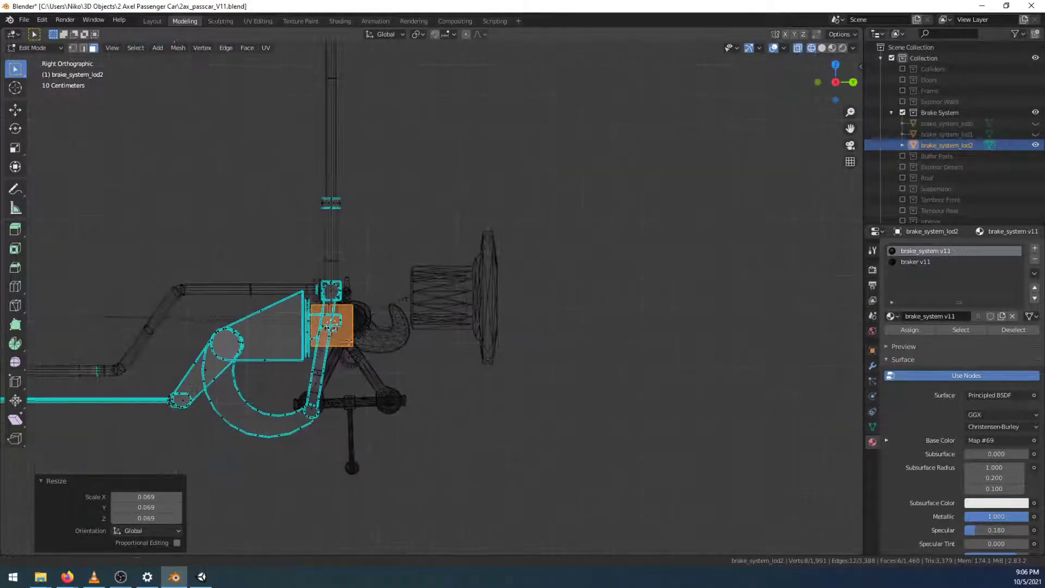
pyautogui.keyDown('shift'); pyautogui.moveTo(275, 341); pyautogui.dragTo(388, 310, button='middle'); pyautogui.keyUp('shift')
pyautogui.scroll(3, 385, 311)
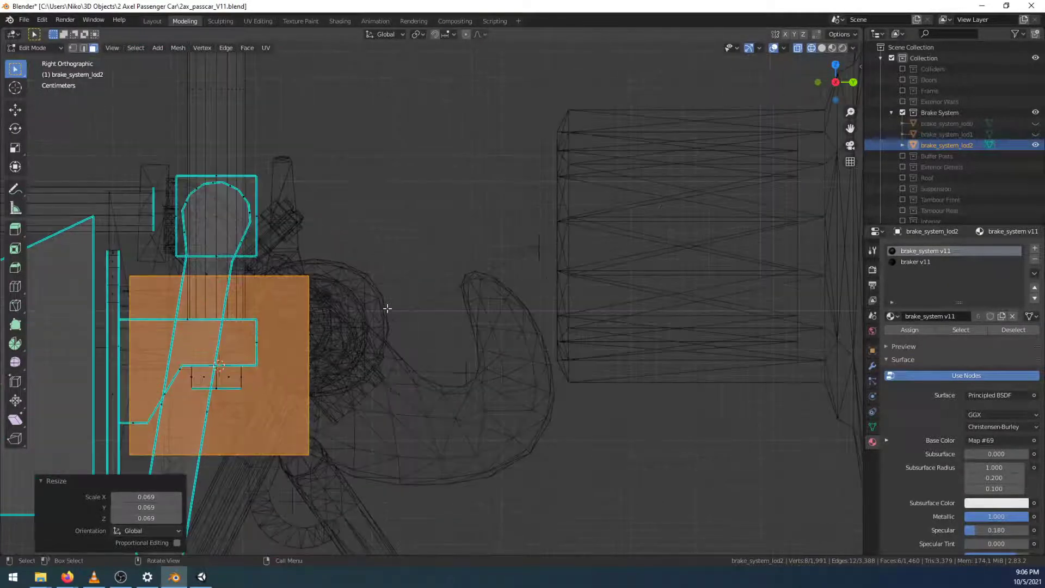
pyautogui.keyDown('shift'); pyautogui.moveTo(324, 343); pyautogui.dragTo(441, 305, button='middle'); pyautogui.keyUp('shift')
pyautogui.press('s')
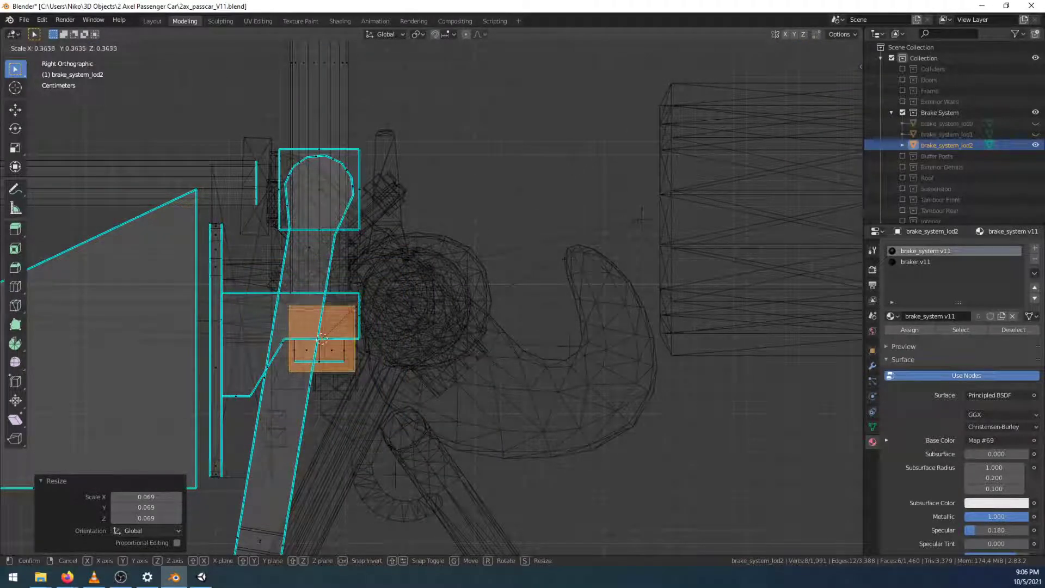
pyautogui.click(351, 313)
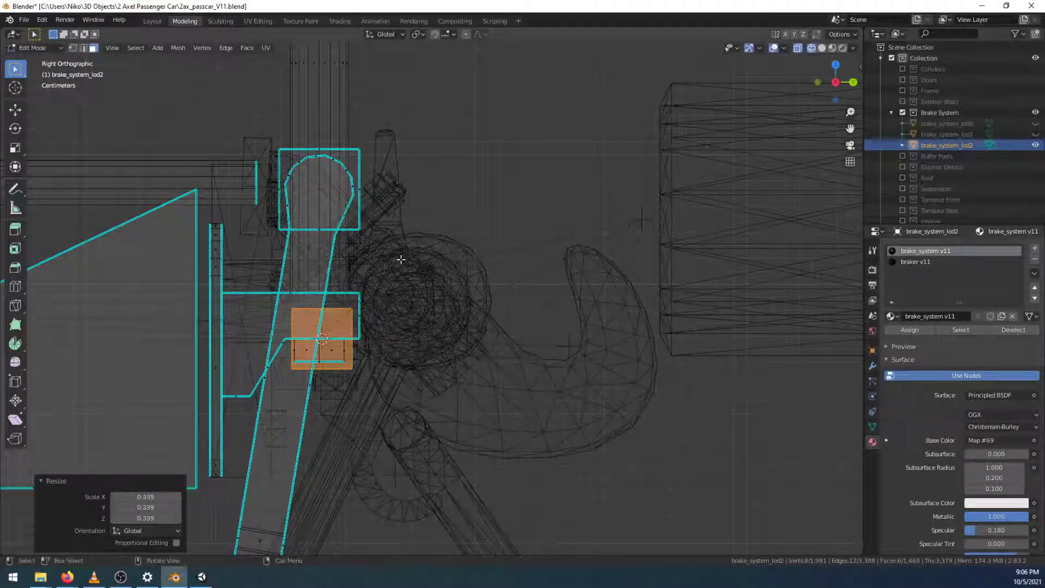
# Move the cube up along Z by about 0.156 m so it overlaps the brake shaft above the upper block
pyautogui.scroll(3, 393, 261)
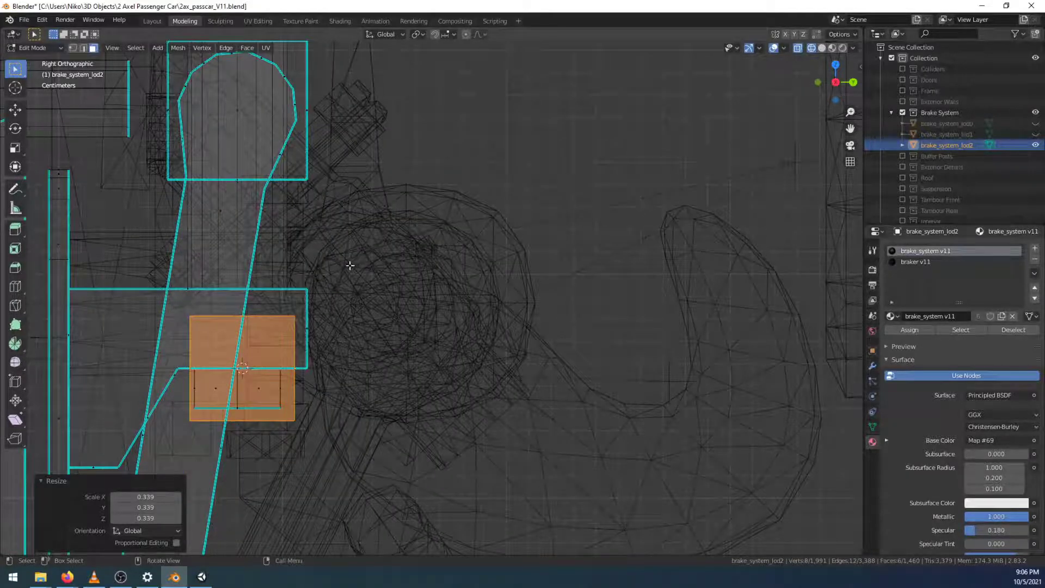
pyautogui.scroll(-3, 350, 265)
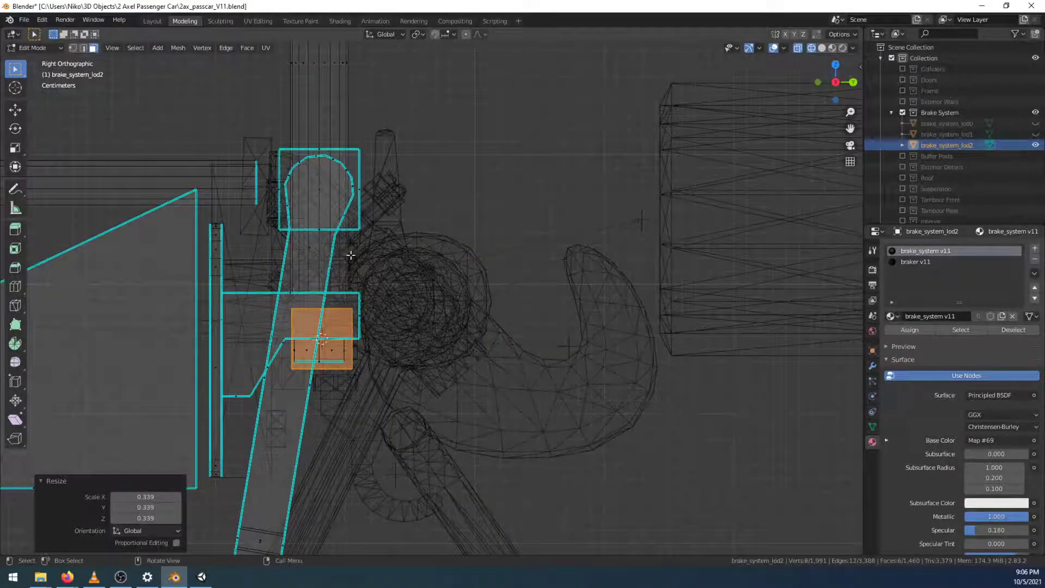
pyautogui.press('g')
pyautogui.press('z')
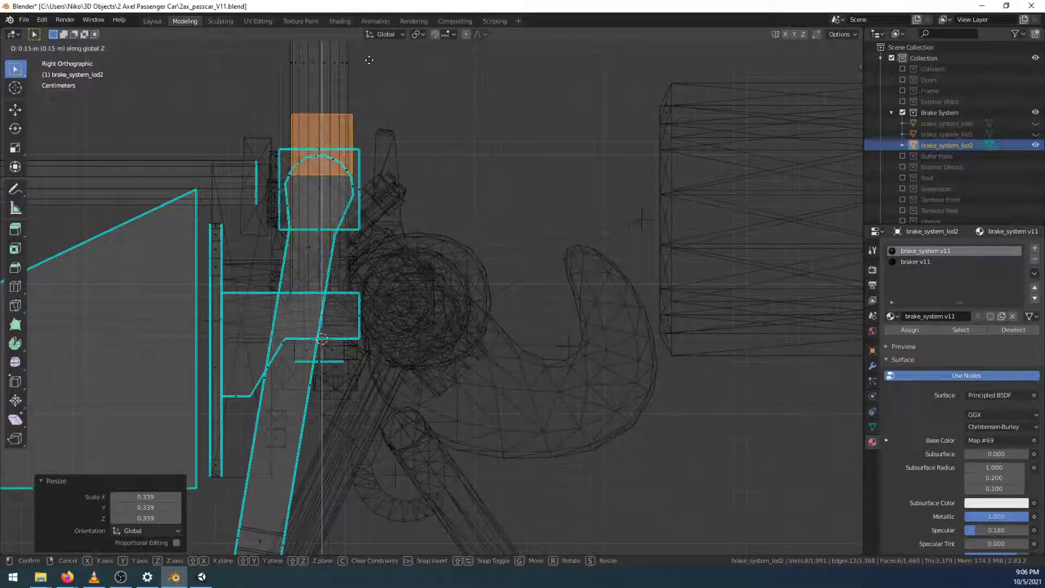
pyautogui.click(369, 59)
# Scale the cube by about 0.915 to bring it closer to the brake shaft's width
pyautogui.scroll(3, 430, 215)
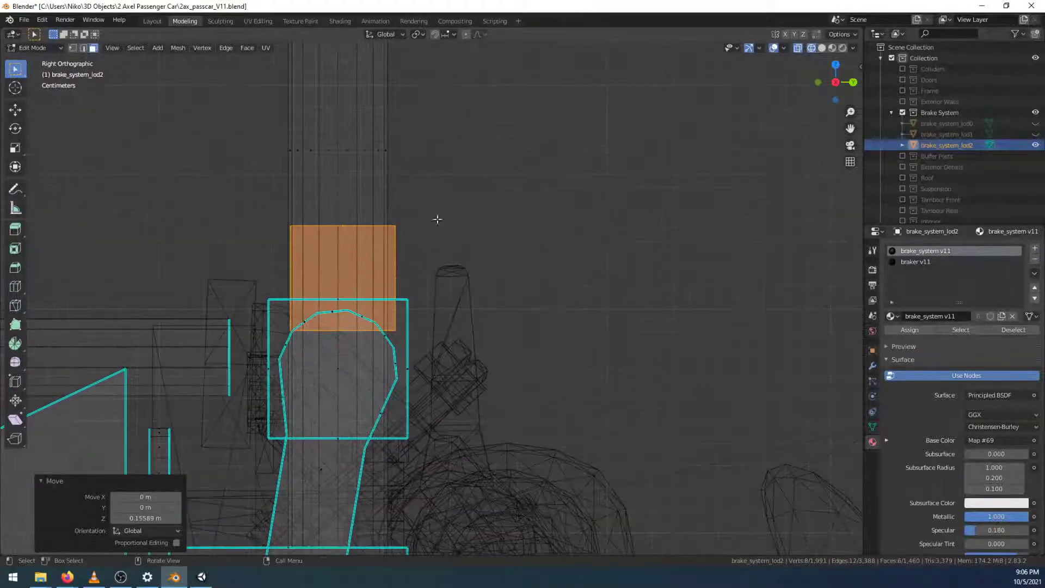
pyautogui.scroll(2, 442, 225)
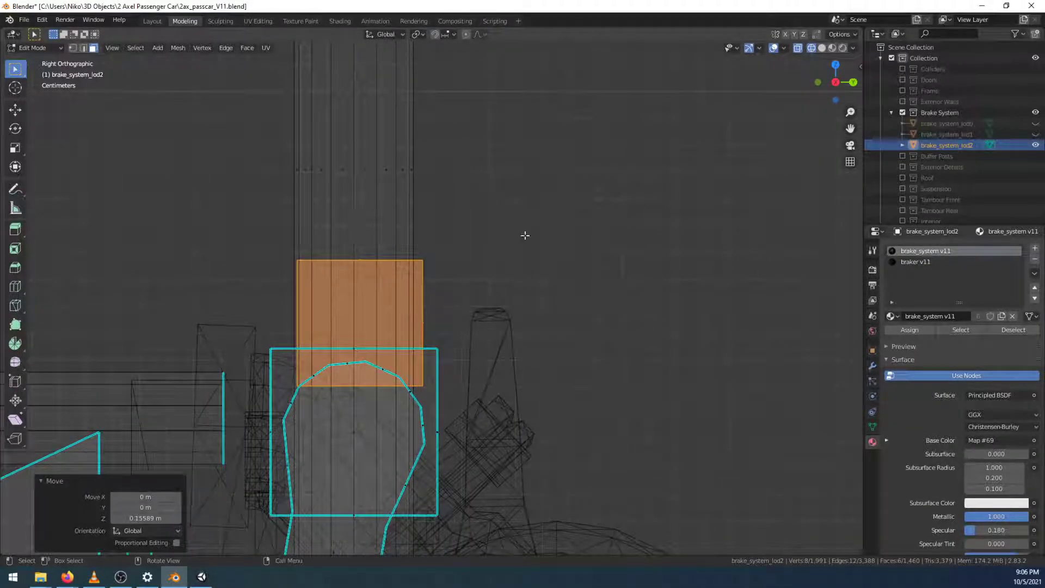
pyautogui.press('g')
pyautogui.press('s')
pyautogui.click(511, 243)
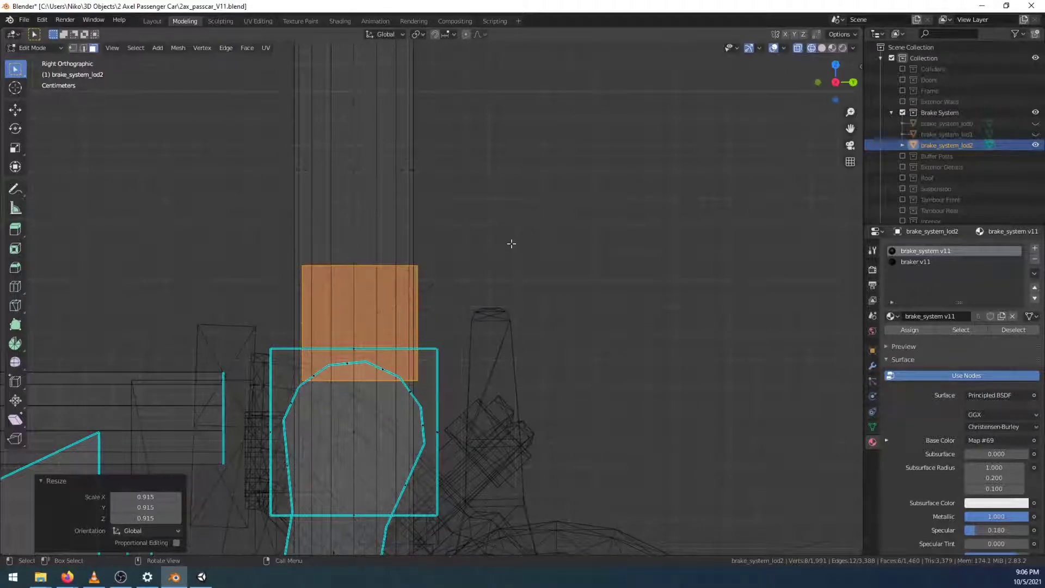
# Center the cube on the brake shaft by moving it about -0.0022 m along Y, and scale it by about 1.029 to match the shaft's width
pyautogui.press('g')
pyautogui.press('y')
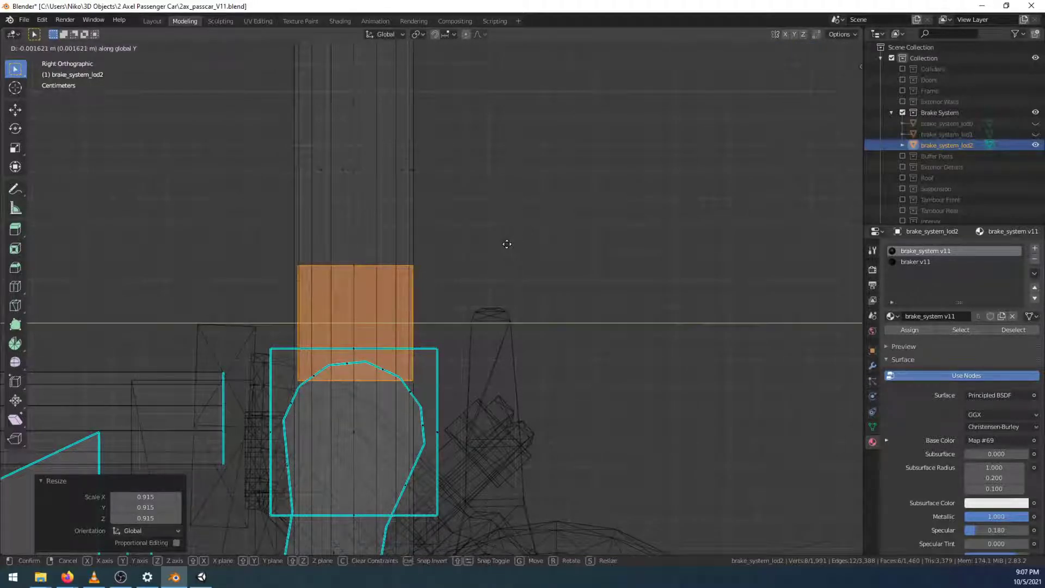
pyautogui.click(505, 244)
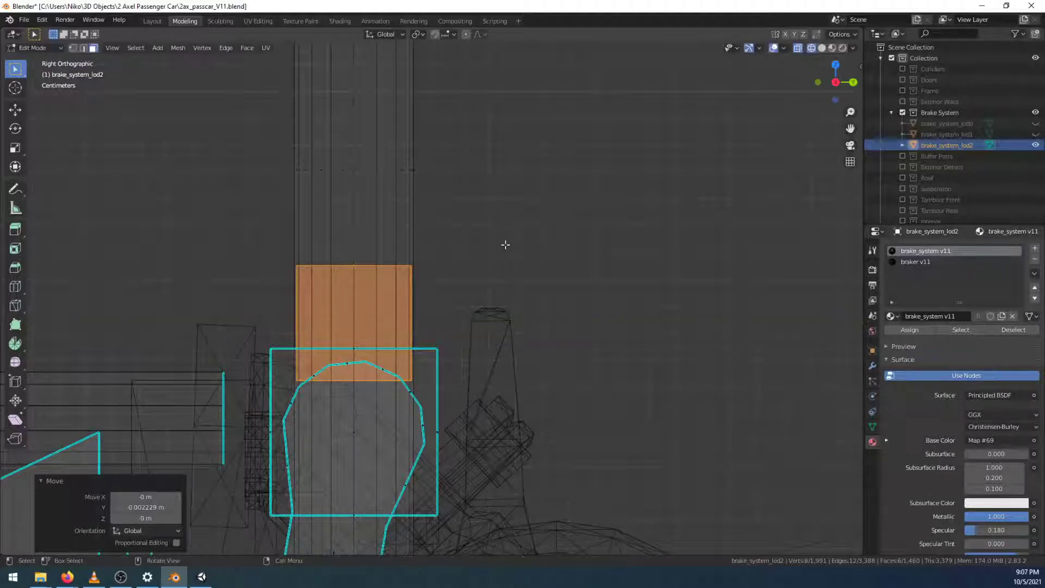
pyautogui.press('s')
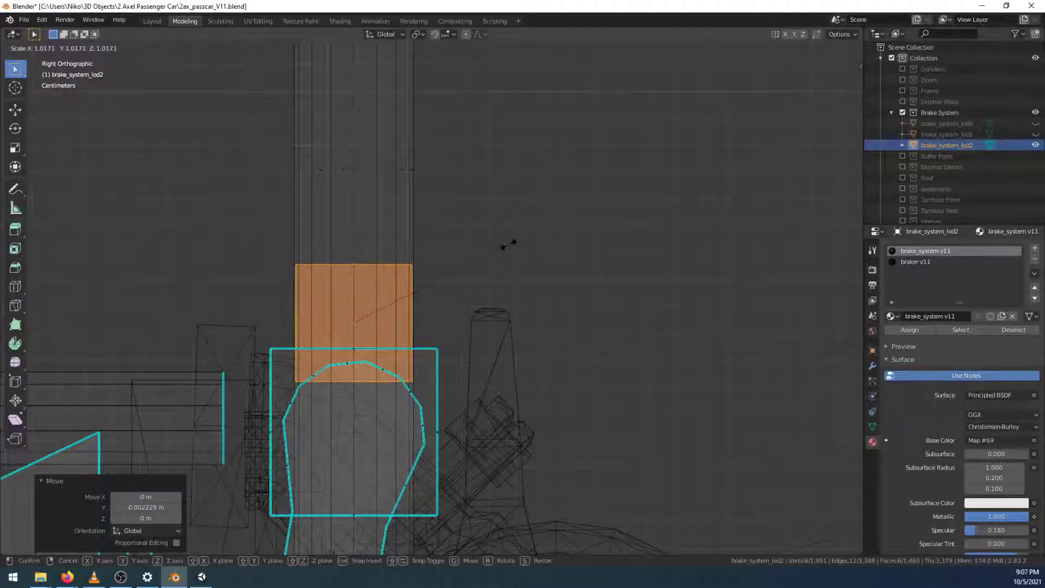
pyautogui.click(503, 240)
# Delete the top and bottom faces of the cube around the brake shaft, leaving an open square tube
pyautogui.moveTo(495, 232); pyautogui.dragTo(457, 264, button='middle')
pyautogui.scroll(-7, 455, 265)
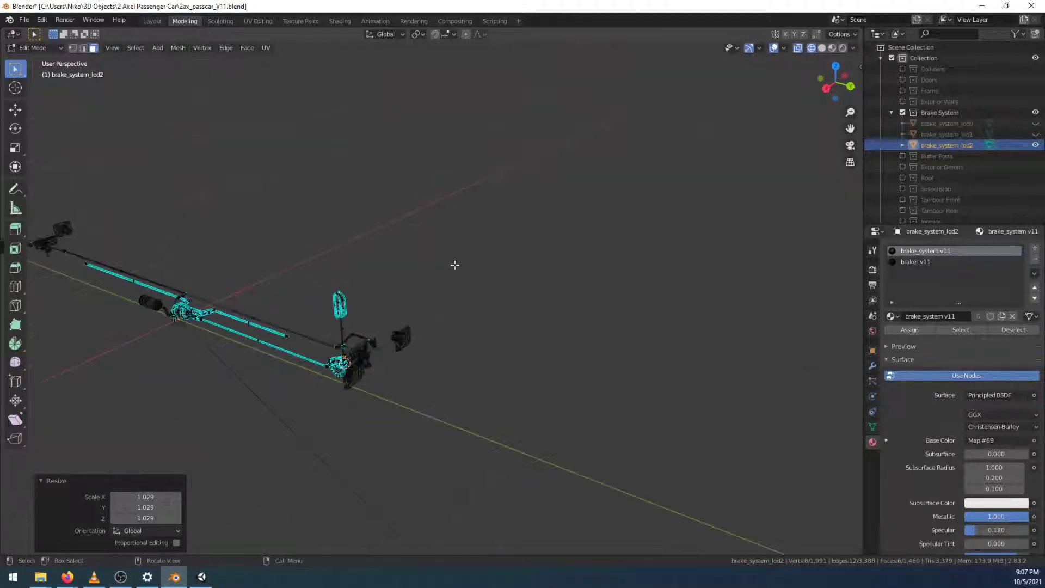
pyautogui.scroll(5, 449, 267)
pyautogui.keyDown('shift'); pyautogui.moveTo(327, 349); pyautogui.dragTo(512, 248, button='middle'); pyautogui.keyUp('shift')
pyautogui.scroll(7, 500, 242)
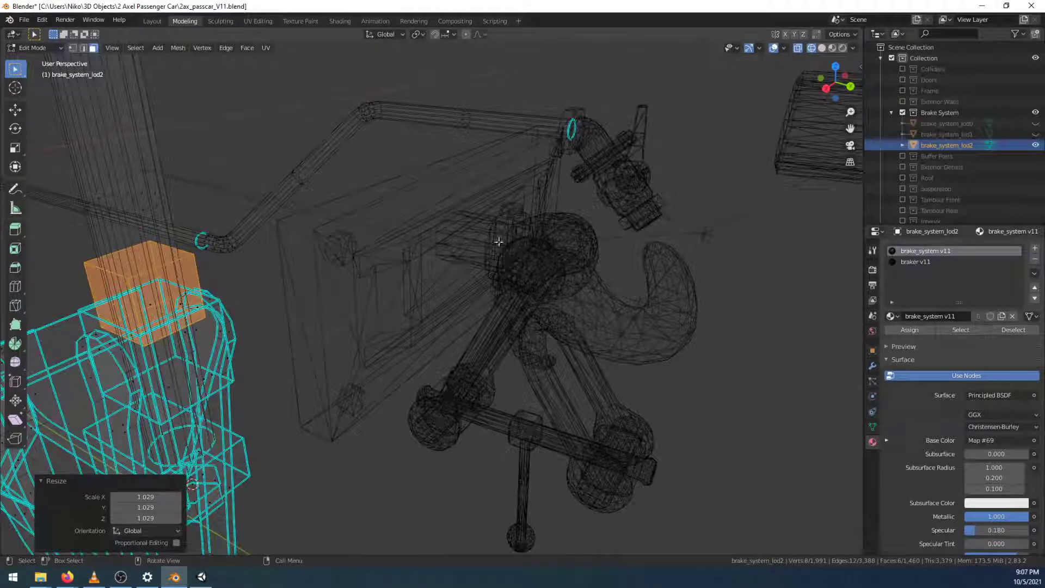
pyautogui.click(140, 256)
pyautogui.keyDown('shift'); pyautogui.click(155, 318); pyautogui.keyUp('shift')
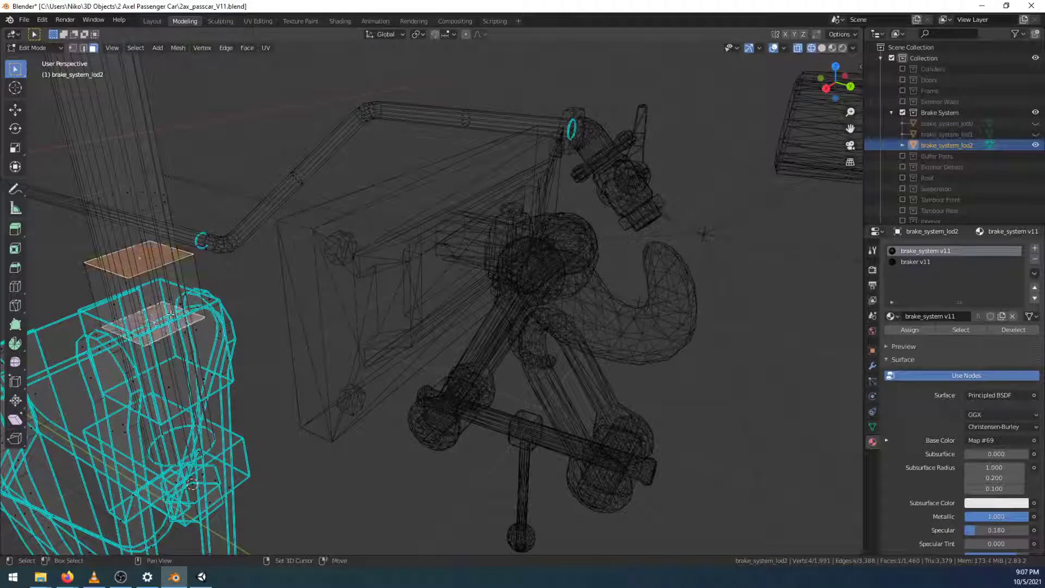
pyautogui.press('x')
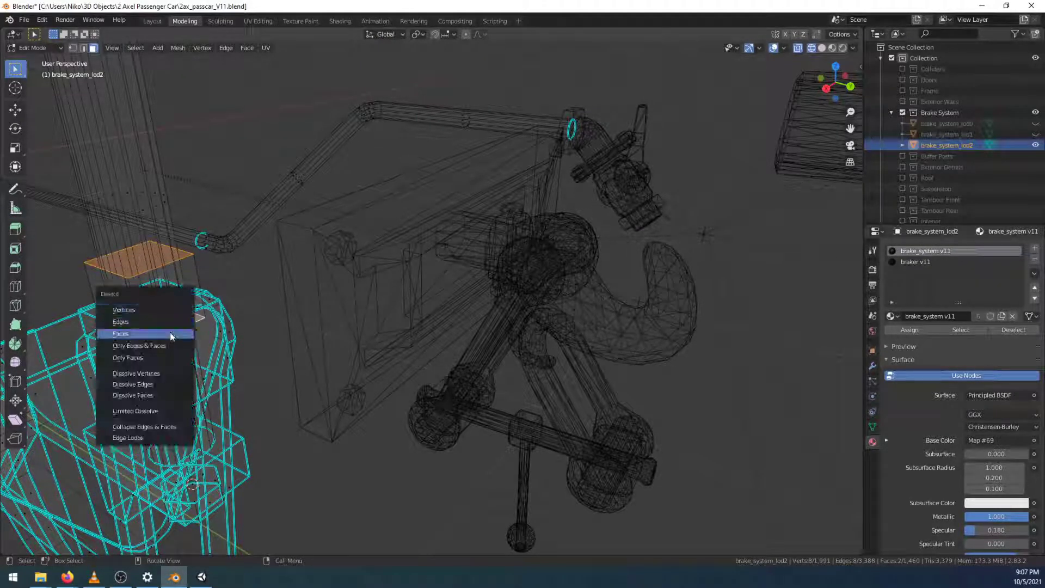
pyautogui.click(173, 333)
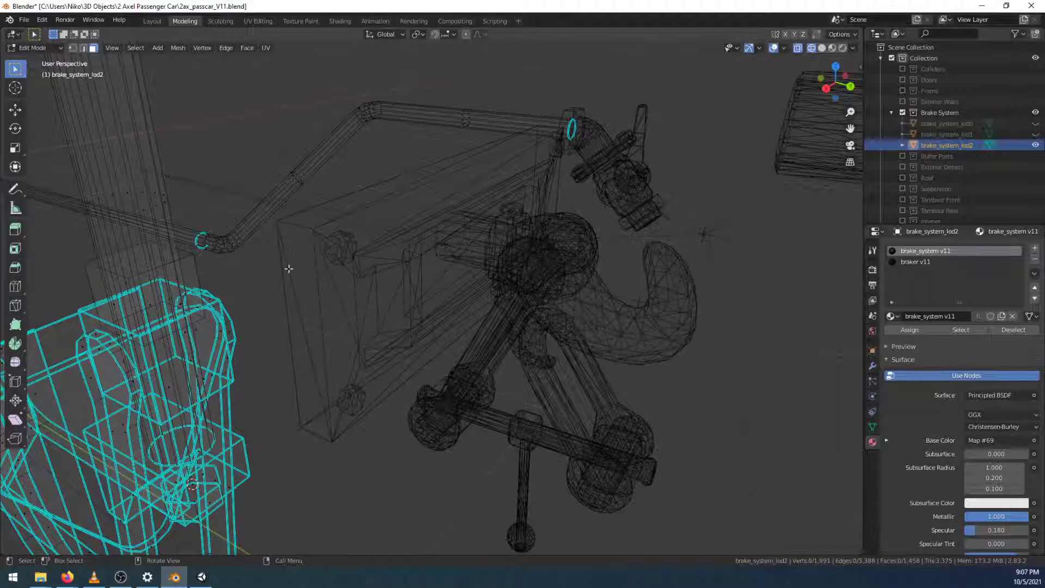
# Examine the square tube, the lower brake shaft and the surrounding linkage in the right view and in perspective
pyautogui.click(827, 88)
pyautogui.keyDown('shift'); pyautogui.moveTo(669, 193); pyautogui.dragTo(470, 177, button='middle'); pyautogui.keyUp('shift')
pyautogui.scroll(3, 493, 346)
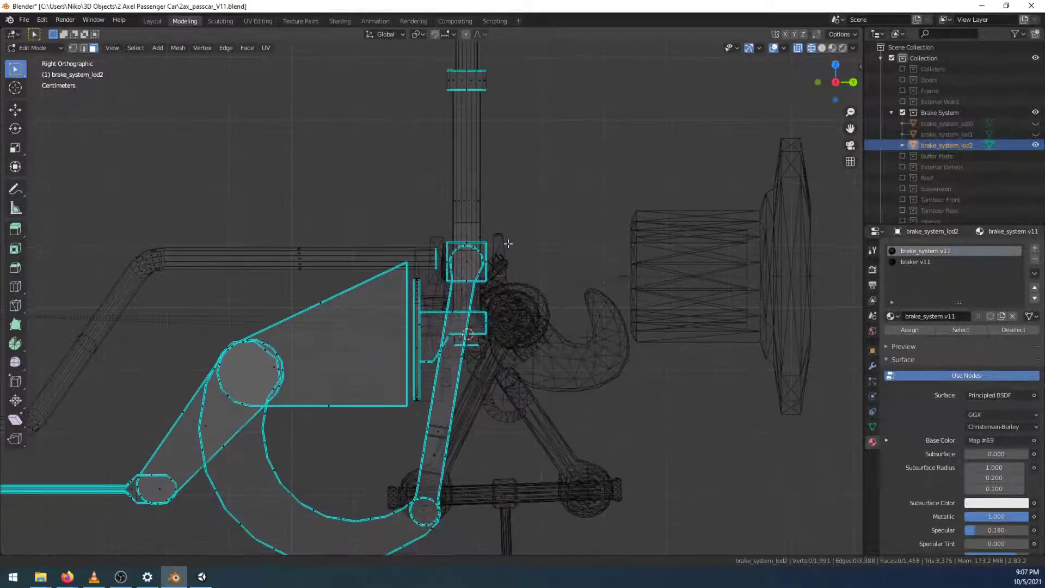
pyautogui.scroll(3, 511, 247)
pyautogui.scroll(4, 510, 247)
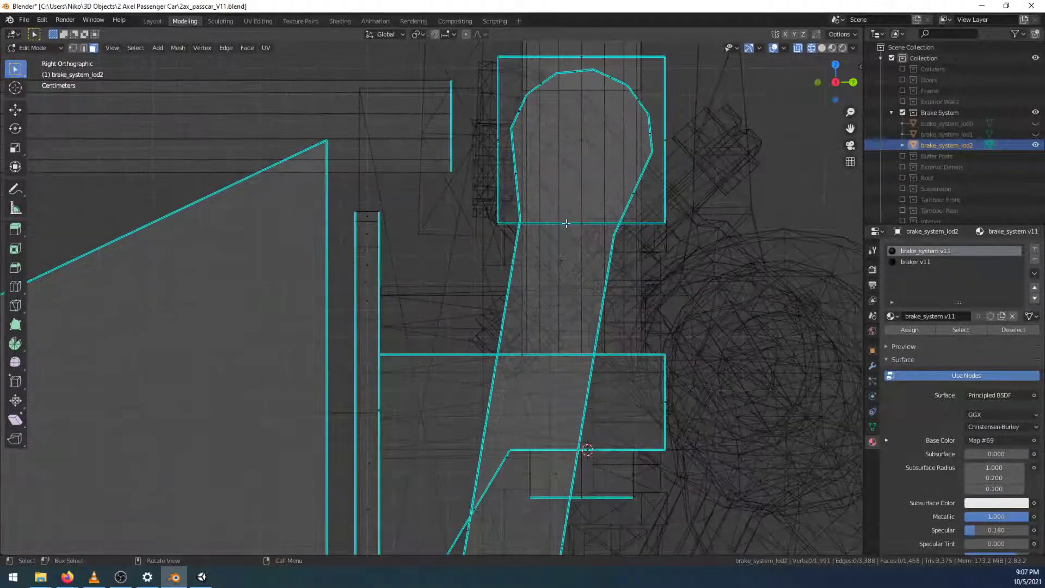
pyautogui.moveTo(566, 222); pyautogui.dragTo(555, 230, button='middle')
pyautogui.scroll(-8, 546, 246)
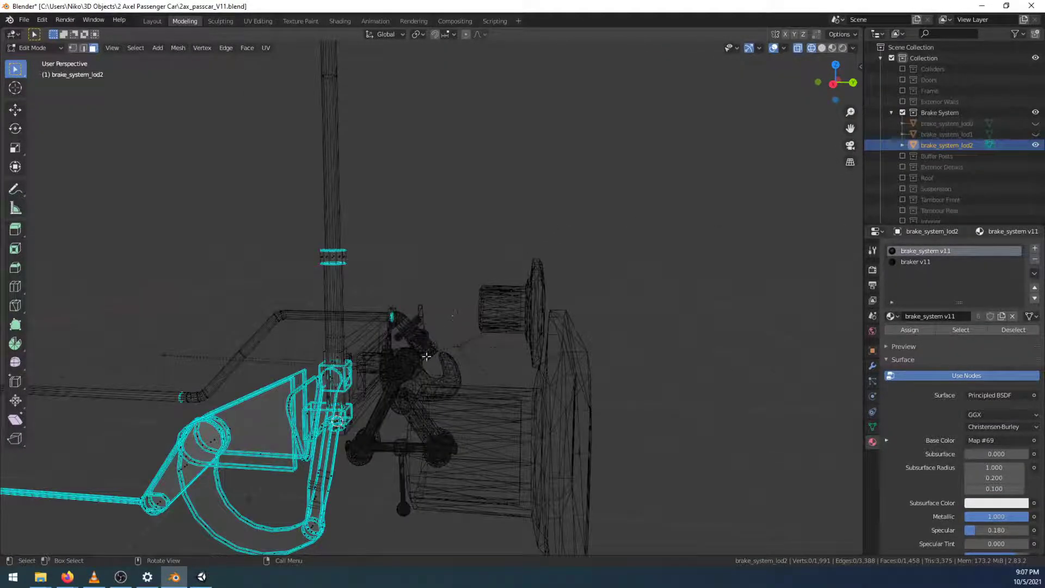
pyautogui.scroll(5, 431, 350)
pyautogui.scroll(-3, 374, 385)
pyautogui.keyDown('shift'); pyautogui.moveTo(351, 390); pyautogui.dragTo(417, 257, button='middle'); pyautogui.keyUp('shift')
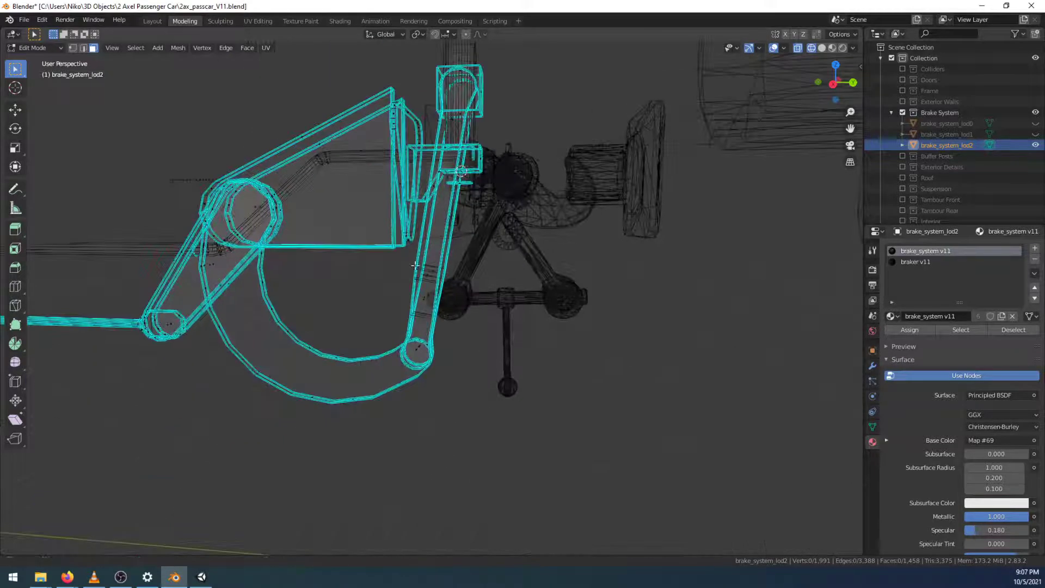
pyautogui.scroll(8, 418, 257)
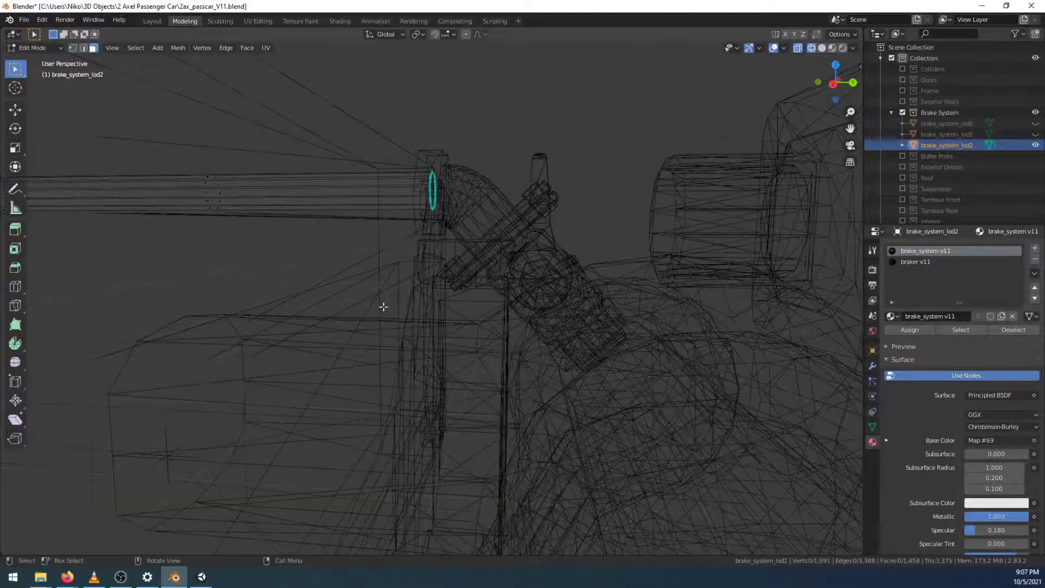
# Select the four side faces of the square tube around the brake shaft and scale them by about 7.917 along Z
pyautogui.scroll(-4, 383, 306)
pyautogui.click(308, 265)
pyautogui.keyDown('shift'); pyautogui.click(349, 262); pyautogui.keyUp('shift')
pyautogui.moveTo(359, 262); pyautogui.dragTo(436, 267, button='middle')
pyautogui.scroll(6, 417, 262)
pyautogui.keyDown('shift'); pyautogui.click(302, 238); pyautogui.keyUp('shift')
pyautogui.keyDown('shift'); pyautogui.click(321, 243); pyautogui.keyUp('shift')
pyautogui.keyDown('shift'); pyautogui.click(309, 246); pyautogui.keyUp('shift')
pyautogui.keyDown('shift'); pyautogui.click(320, 246); pyautogui.keyUp('shift')
pyautogui.keyDown('shift'); pyautogui.click(333, 250); pyautogui.keyUp('shift')
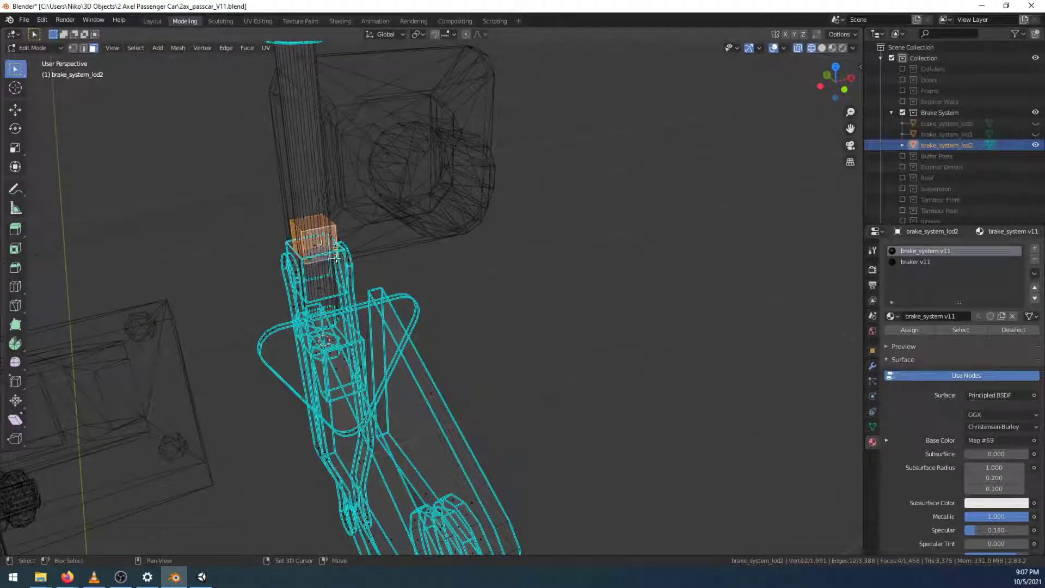
pyautogui.moveTo(648, 272); pyautogui.dragTo(527, 312, button='middle')
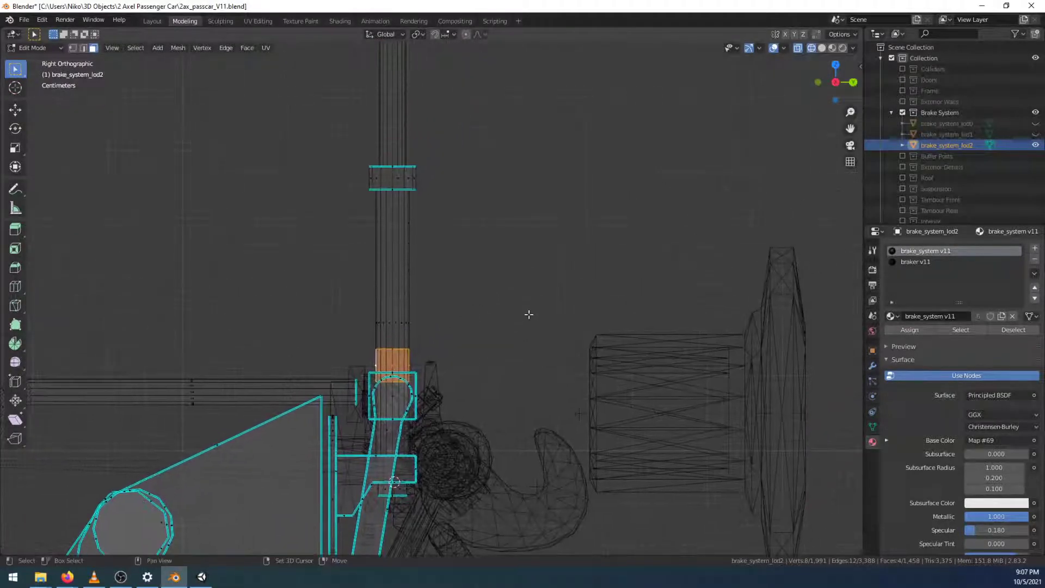
pyautogui.press('s')
pyautogui.press('z')
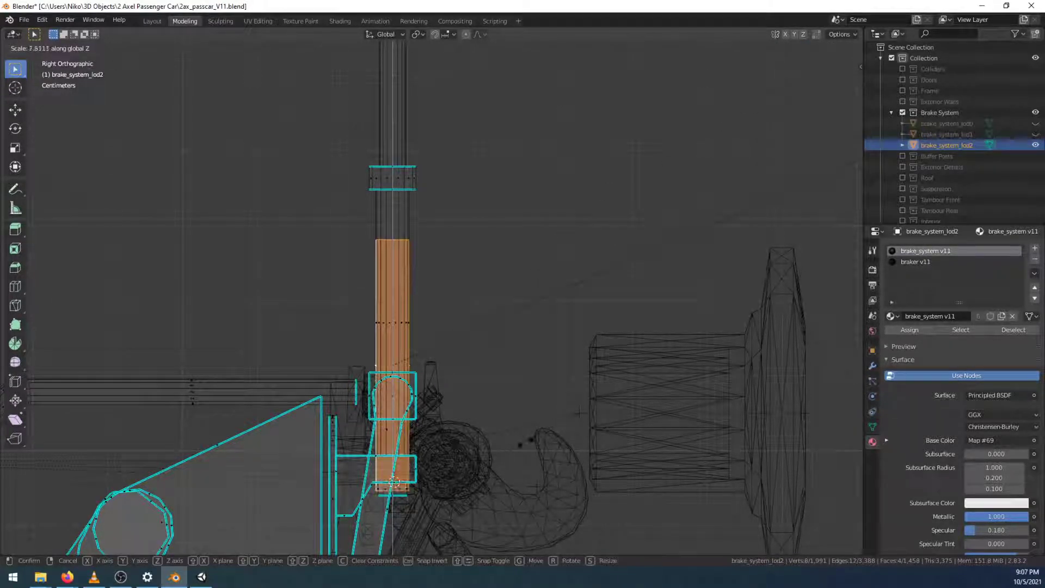
pyautogui.click(579, 412)
# Move the square tube up about 0.057 m along Z and scale it by about 1.016 along Z to span the lower shaft section
pyautogui.press('g')
pyautogui.press('z')
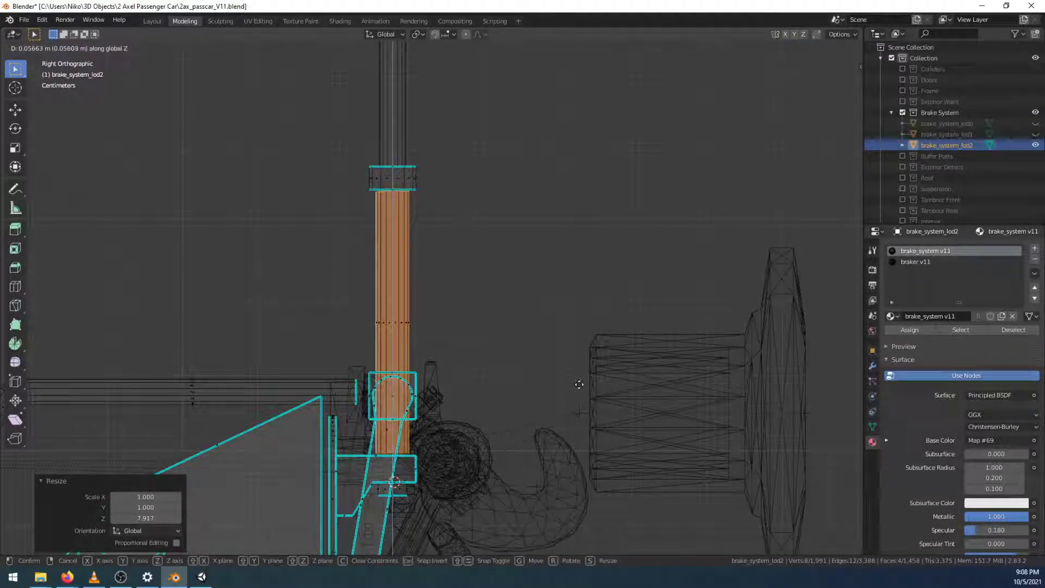
pyautogui.click(578, 385)
pyautogui.press('s')
pyautogui.press('z')
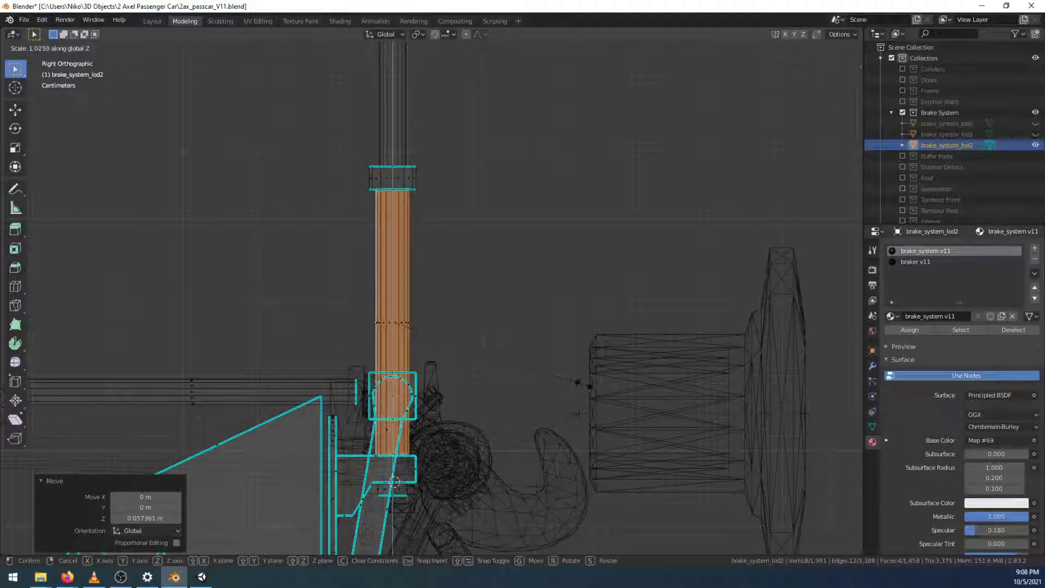
pyautogui.click(581, 385)
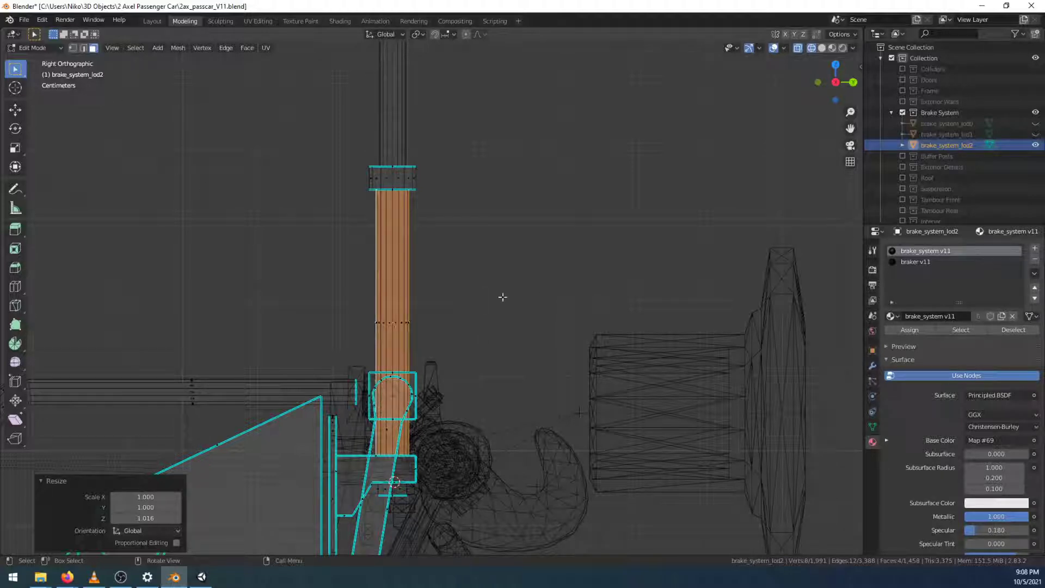
# Move the square tube 0.5 m along Y, clear of the brake shaft
pyautogui.press('g')
pyautogui.press('y')
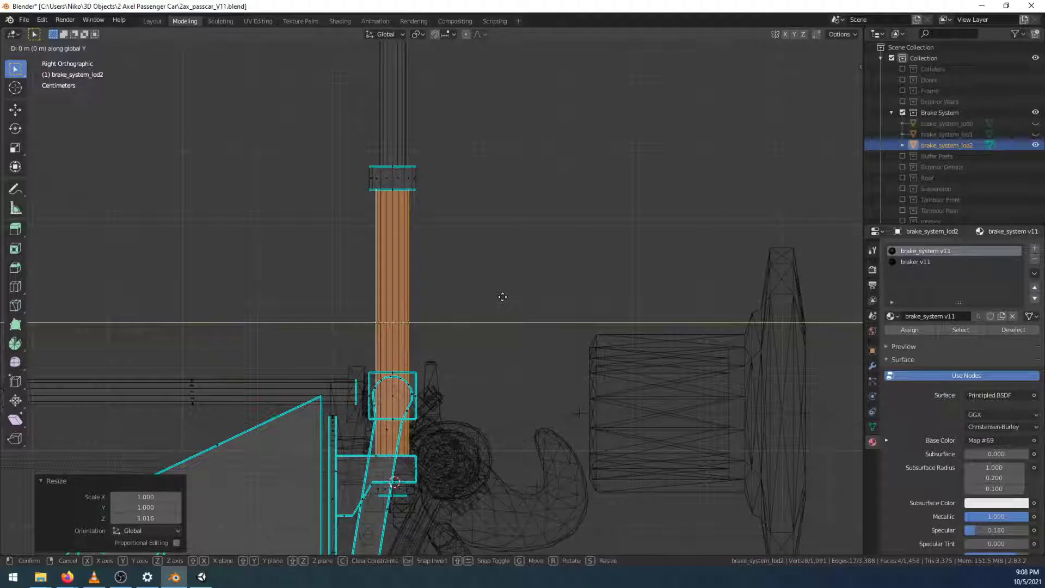
pyautogui.write('2')
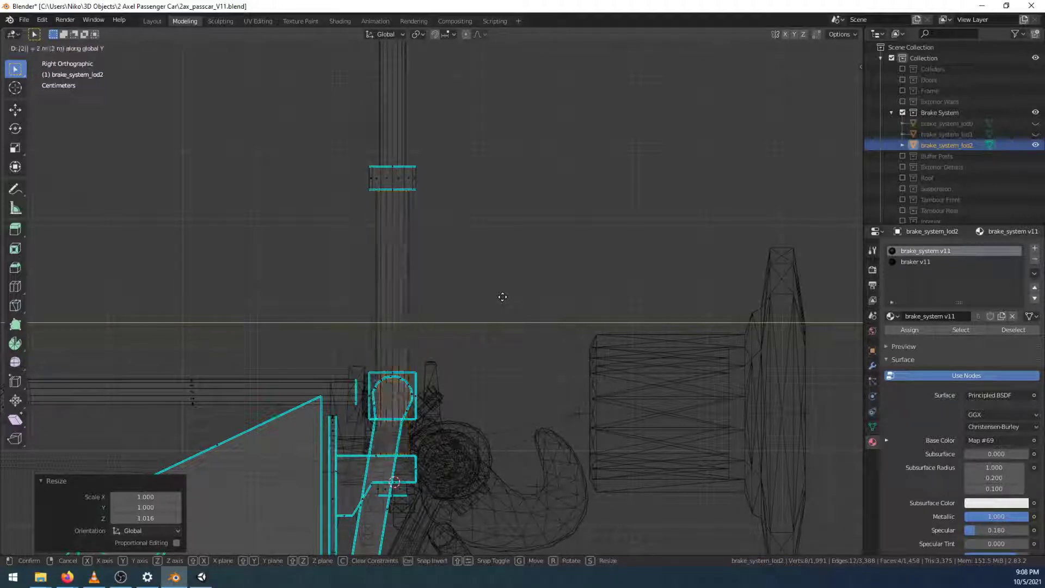
pyautogui.press('BackSpace')
pyautogui.write('1')
pyautogui.press('BackSpace')
pyautogui.write('.5')
pyautogui.press('Return')
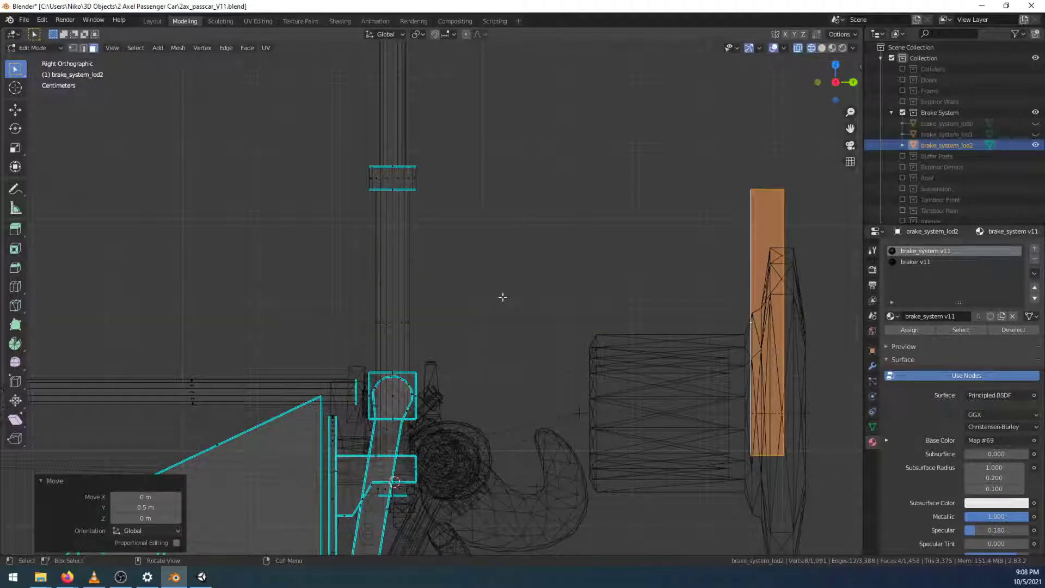
# Mark the top and bottom edges of the square tube as sharp
pyautogui.click(83, 48)
pyautogui.moveTo(726, 176); pyautogui.dragTo(818, 208)
pyautogui.keyDown('shift'); pyautogui.moveTo(737, 479); pyautogui.dragTo(804, 449); pyautogui.keyUp('shift')
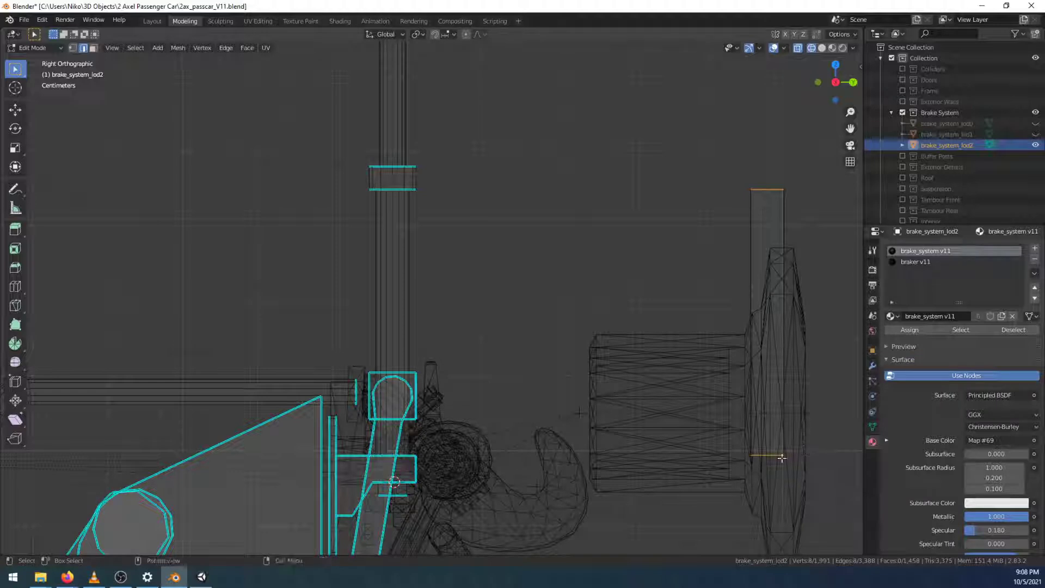
pyautogui.rightClick(766, 202)
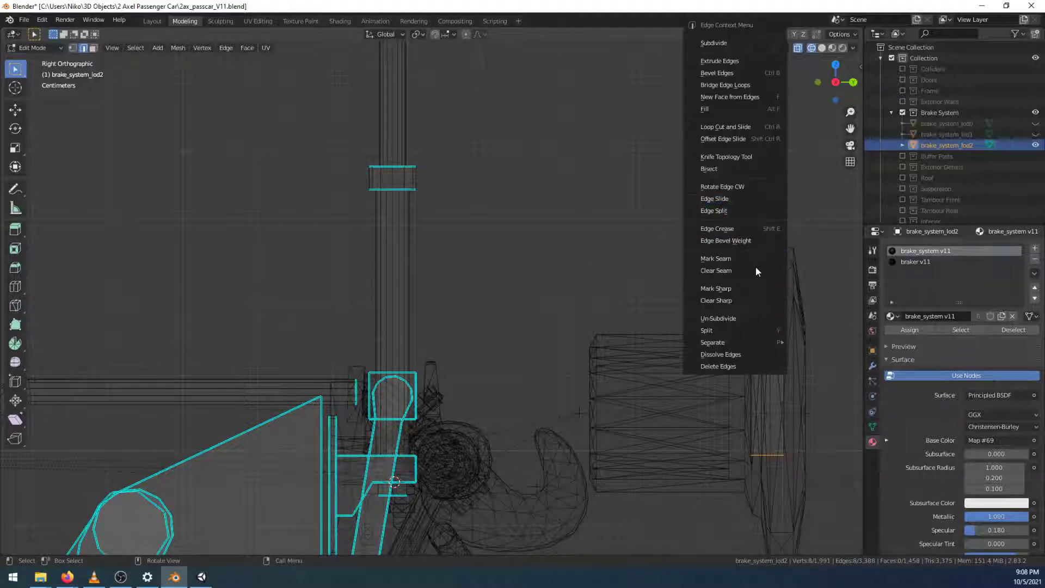
pyautogui.click(749, 287)
# Apply smooth shading to all faces of the square tube
pyautogui.click(93, 47)
pyautogui.moveTo(642, 158); pyautogui.dragTo(822, 509)
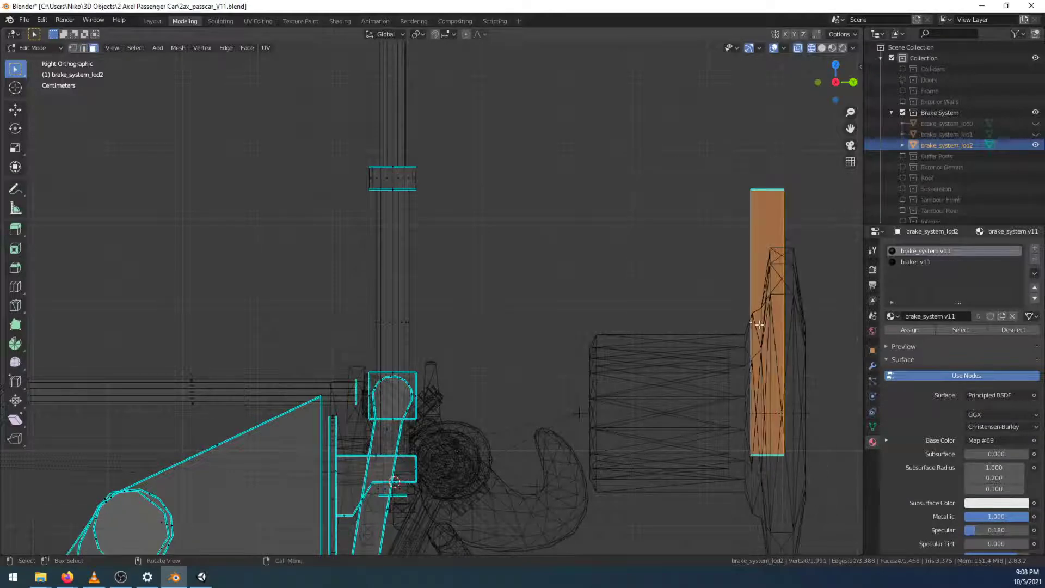
pyautogui.rightClick(760, 320)
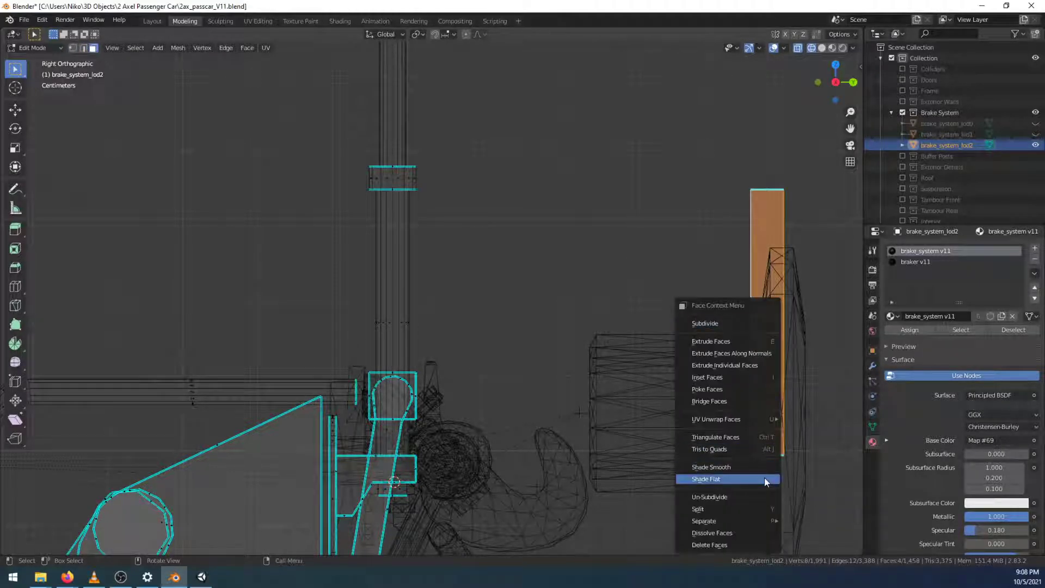
pyautogui.click(760, 467)
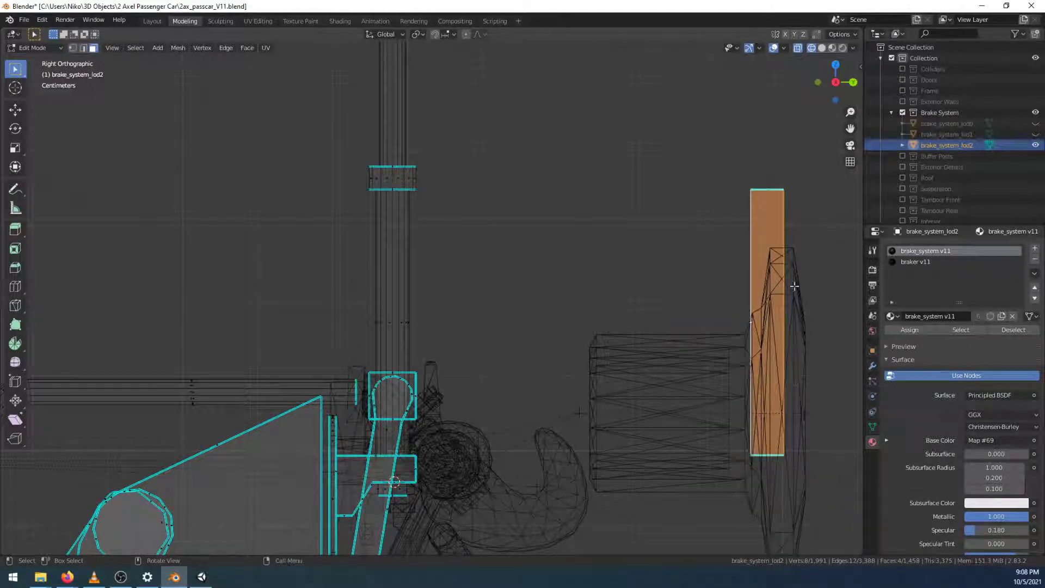
# Examine the square tube's shading and texture beside the brake shaft in material preview
pyautogui.click(833, 47)
pyautogui.moveTo(769, 217)
pyautogui.mouseDown(button='middle')
pyautogui.moveTo(688, 236)
pyautogui.moveTo(687, 245)
pyautogui.mouseUp(button='middle')
pyautogui.scroll(2, 699, 278)
pyautogui.moveTo(720, 301); pyautogui.dragTo(649, 202, button='middle')
pyautogui.scroll(-3, 739, 319)
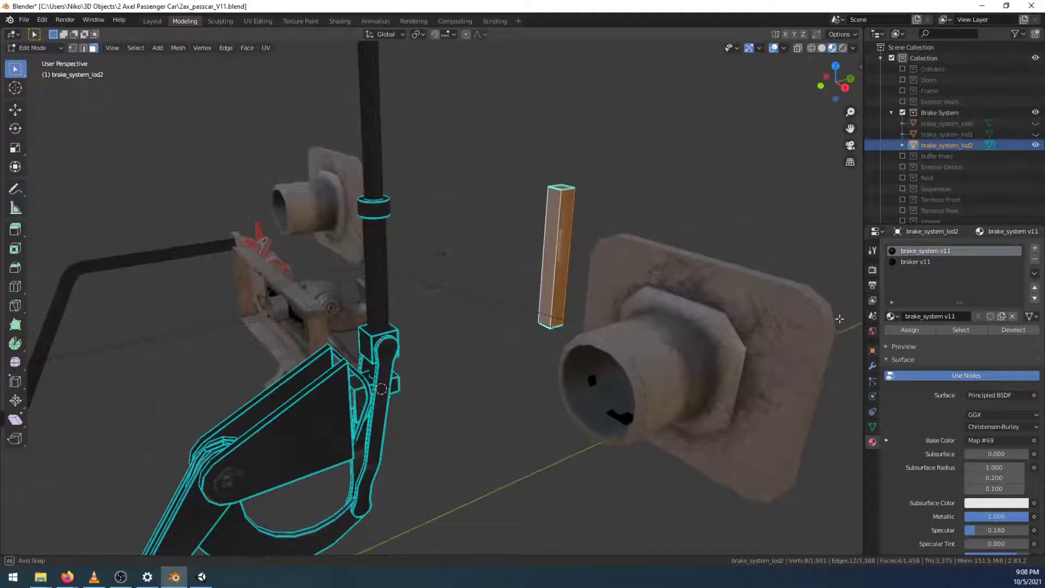
pyautogui.click(570, 137)
pyautogui.scroll(4, 571, 139)
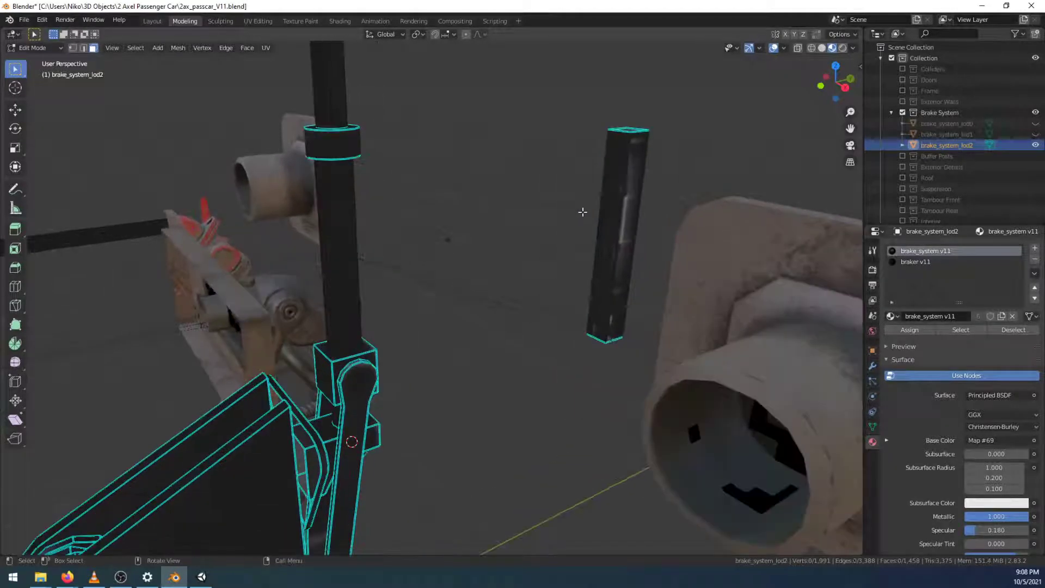
pyautogui.moveTo(634, 254)
pyautogui.mouseDown(button='middle')
pyautogui.moveTo(596, 265)
pyautogui.moveTo(495, 226)
pyautogui.moveTo(637, 269)
pyautogui.mouseUp(button='middle')
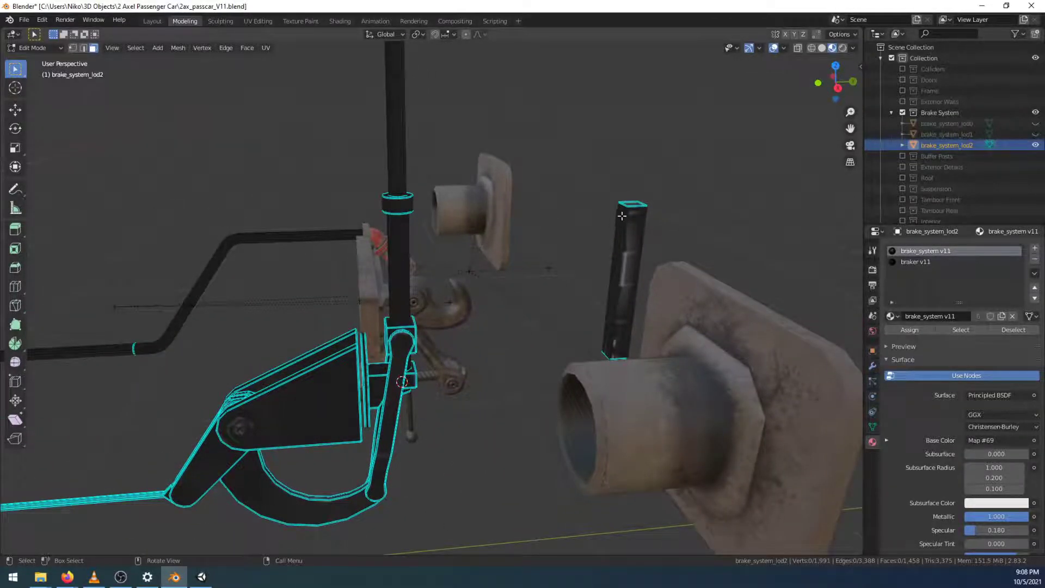
# Select the side faces of the separate square bar and the ribbed spindle section in wireframe display, and show their UVs in the UV Editing workspace
pyautogui.moveTo(589, 244); pyautogui.dragTo(647, 256, button='middle')
pyautogui.moveTo(548, 146); pyautogui.dragTo(489, 339)
pyautogui.keyDown('shift'); pyautogui.click(366, 262); pyautogui.keyUp('shift')
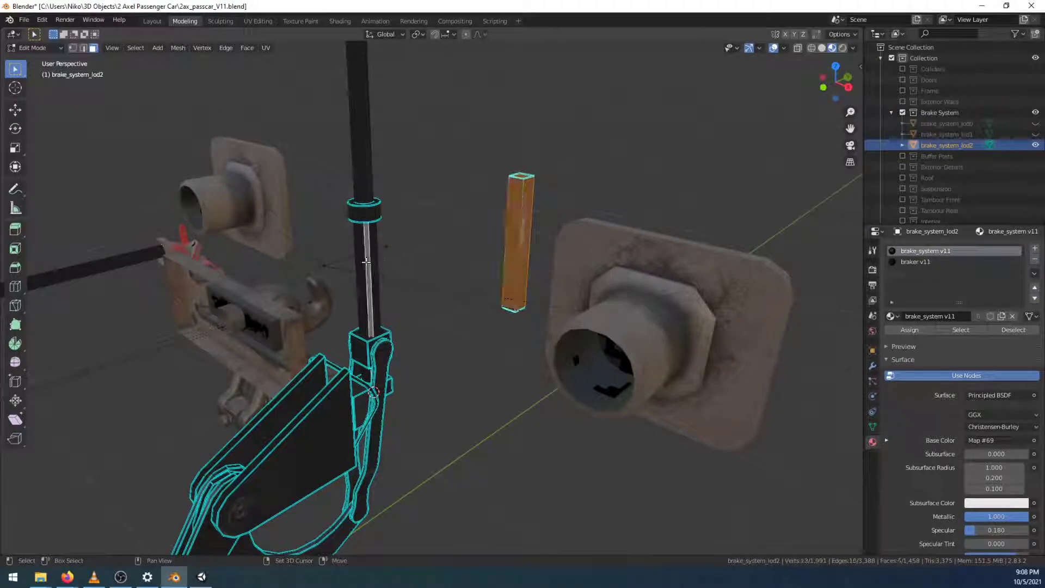
pyautogui.keyDown('shift'); pyautogui.click(373, 273); pyautogui.keyUp('shift')
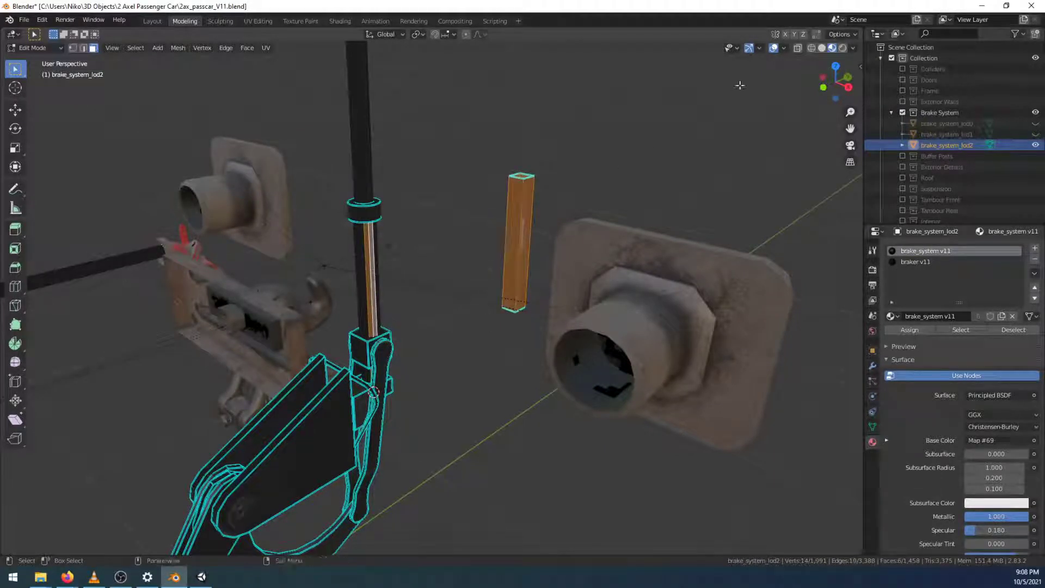
pyautogui.click(811, 48)
pyautogui.keyDown('shift'); pyautogui.moveTo(346, 289); pyautogui.dragTo(390, 313); pyautogui.keyUp('shift')
pyautogui.click(258, 22)
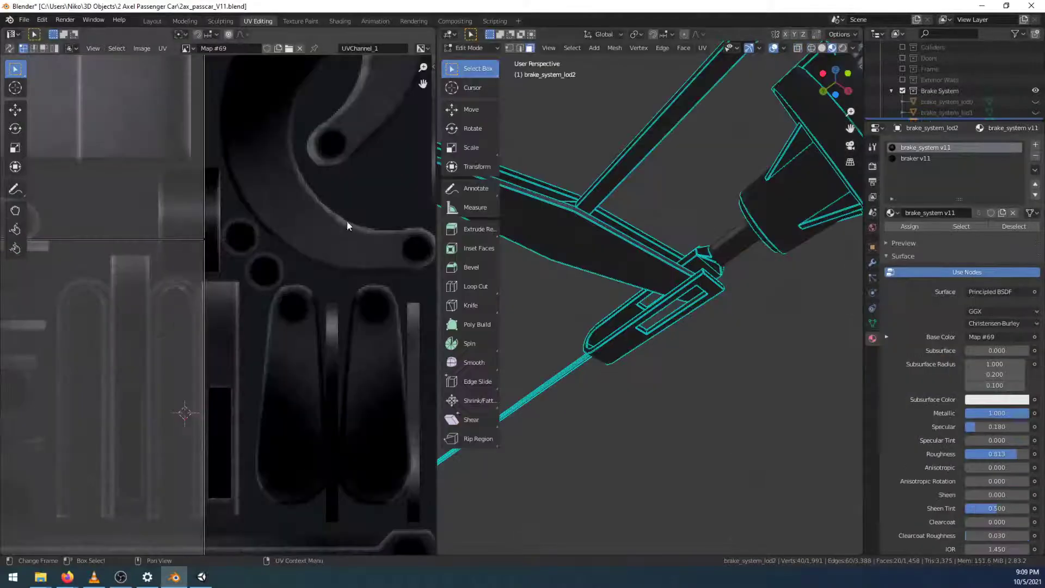
# Select the square bar's four-panel UV island, shrink it strongly and move it onto the spindle's UV strips in the texture's lower corner
pyautogui.scroll(-6, 296, 304)
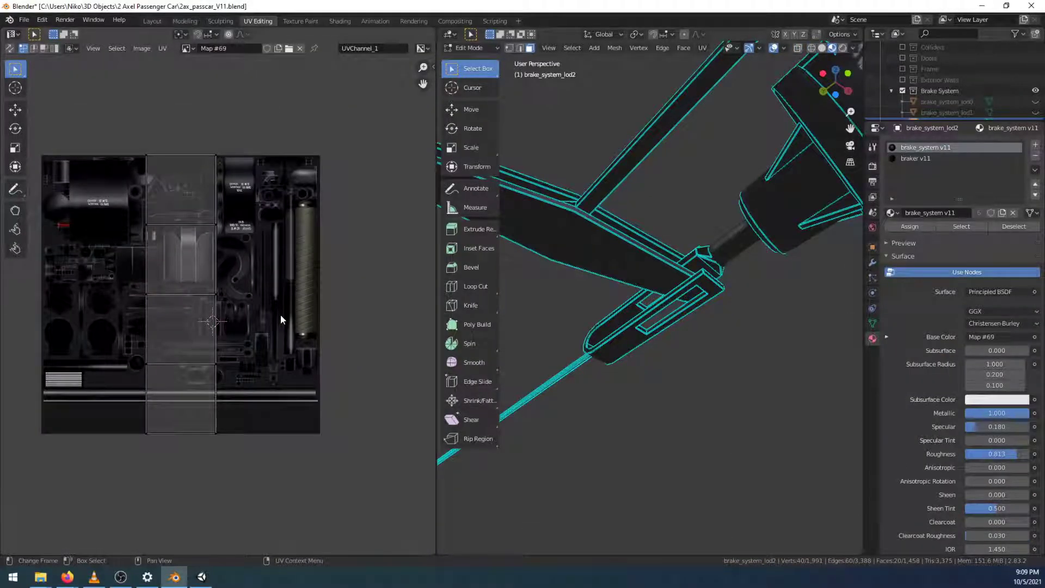
pyautogui.scroll(1, 280, 315)
pyautogui.moveTo(171, 354); pyautogui.dragTo(329, 328, button='middle')
pyautogui.scroll(5, 197, 391)
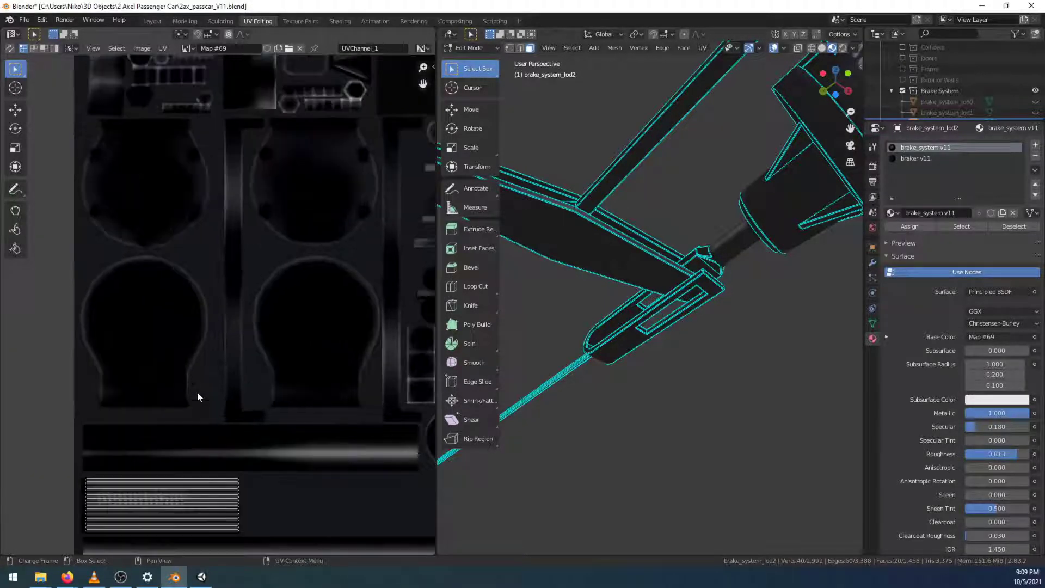
pyautogui.scroll(-4, 210, 406)
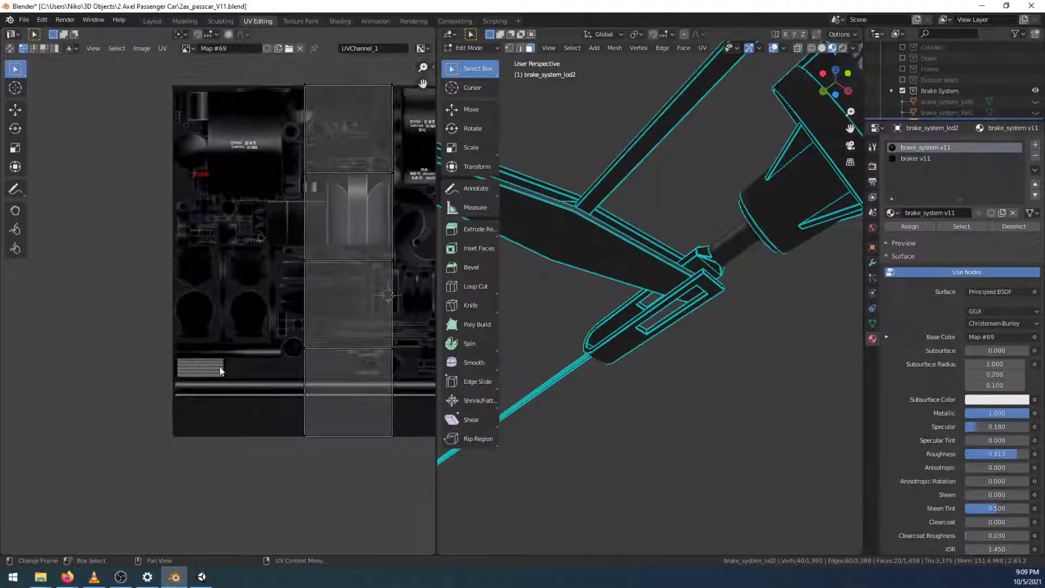
pyautogui.moveTo(300, 90); pyautogui.dragTo(406, 417)
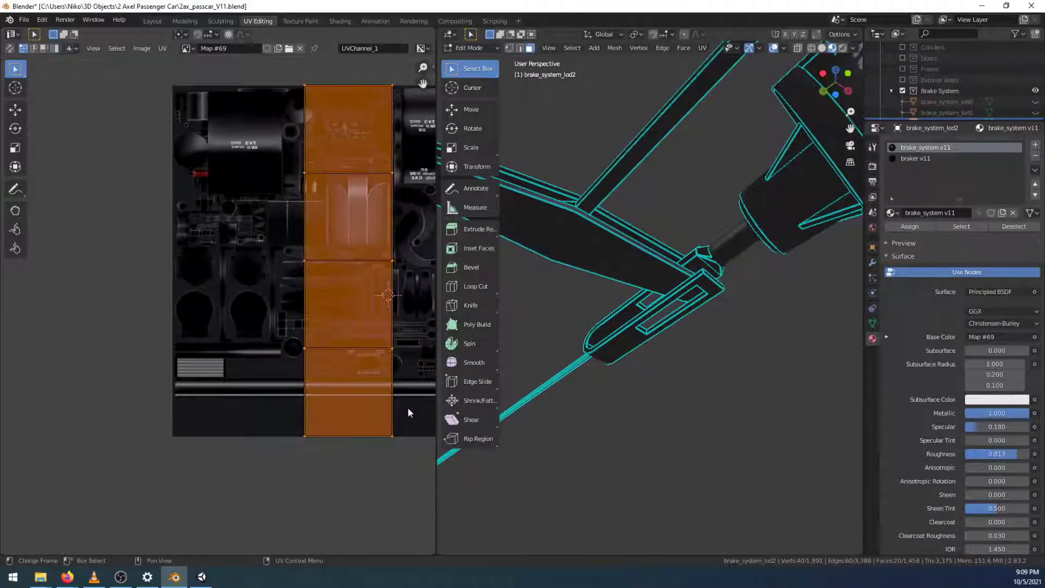
pyautogui.press('s')
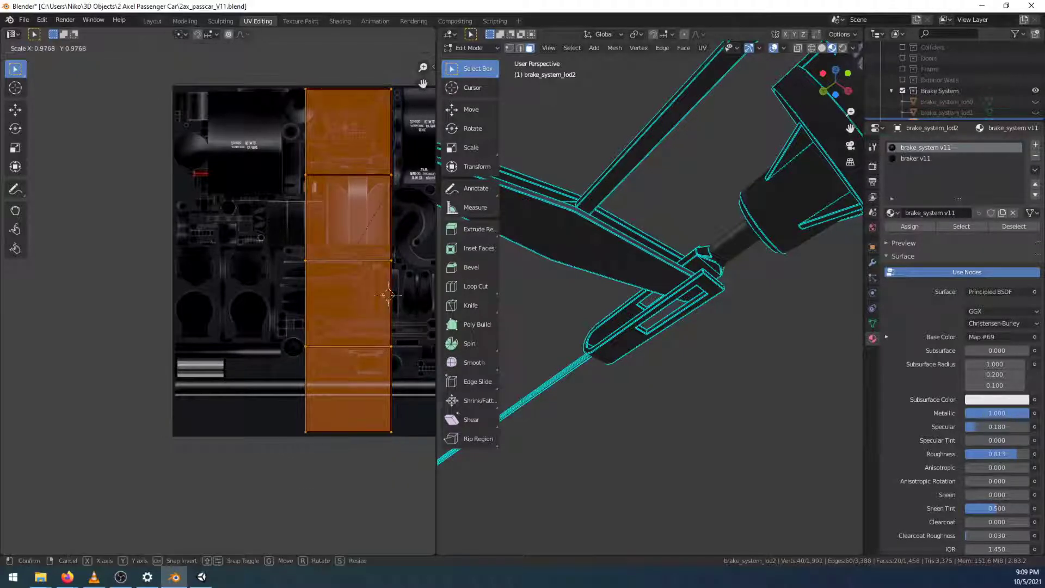
pyautogui.click(353, 281)
pyautogui.press('g')
pyautogui.click(213, 374)
pyautogui.scroll(12, 215, 379)
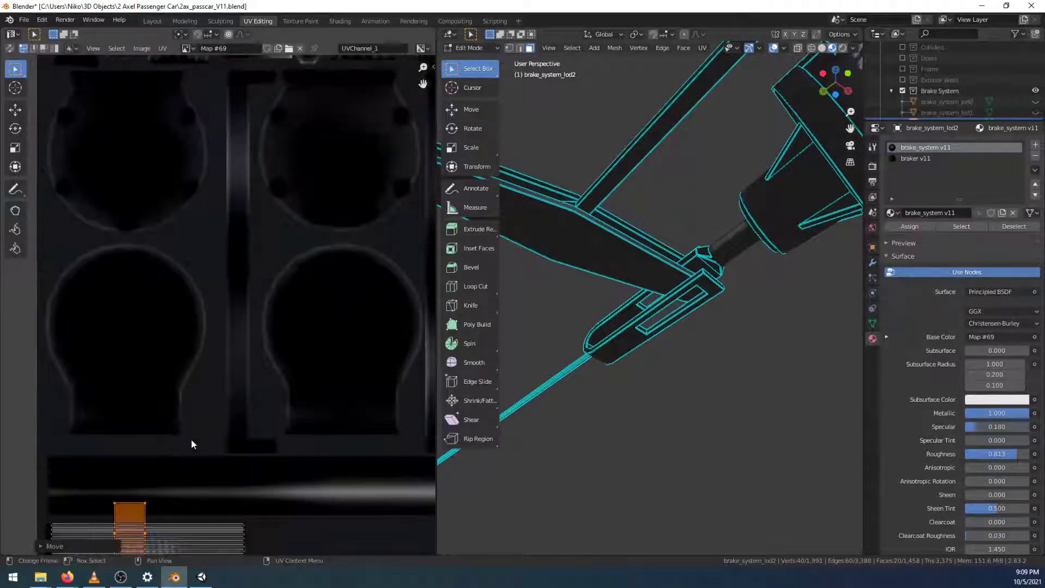
# Position the bar's UV island near one end of the spindle's UV strips and scale it down uniformly to their height
pyautogui.scroll(1, 291, 296)
pyautogui.moveTo(339, 280); pyautogui.dragTo(233, 318, button='middle')
pyautogui.press('g')
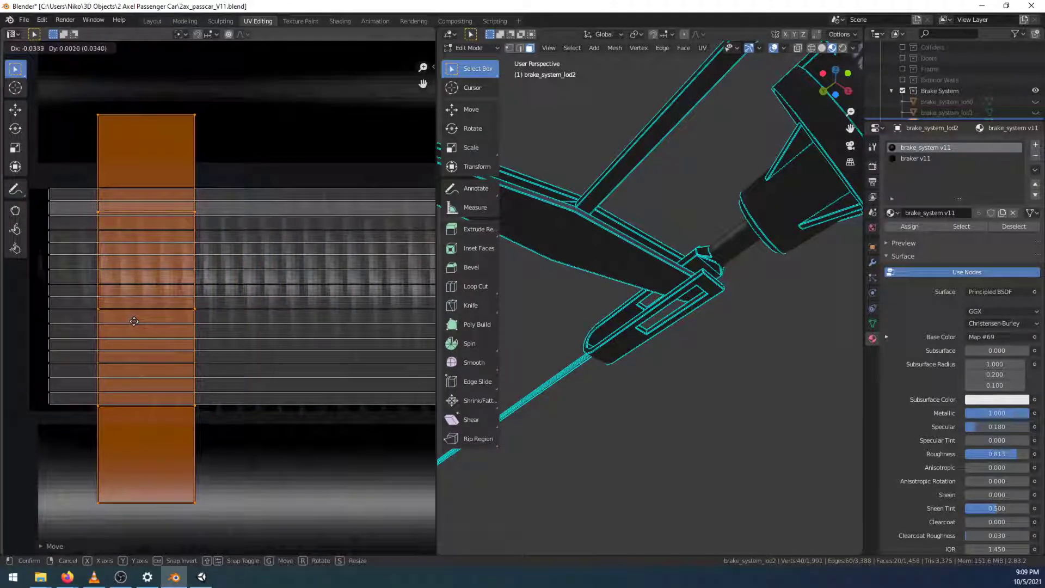
pyautogui.click(136, 325)
pyautogui.press('s')
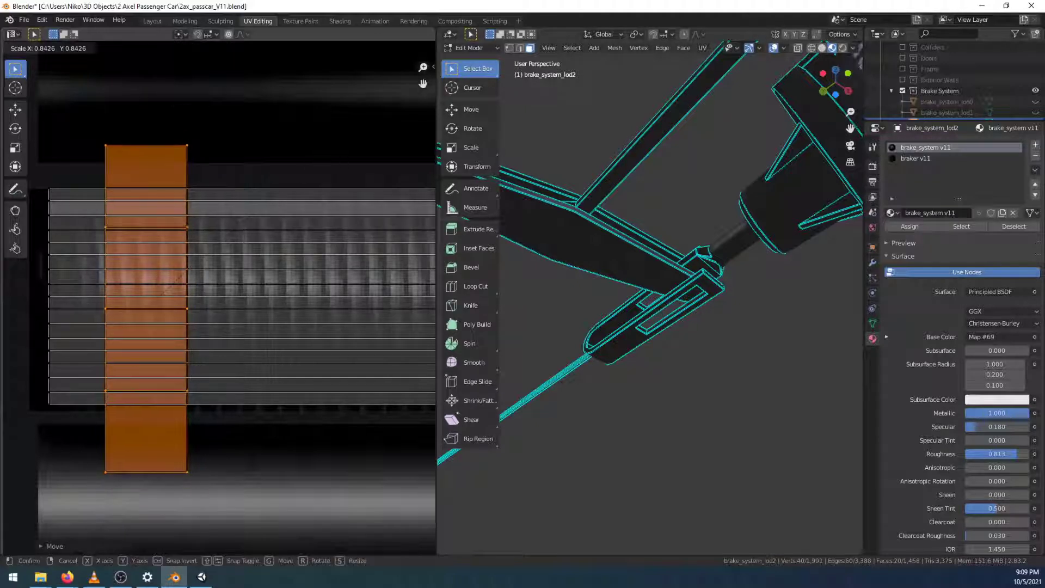
pyautogui.click(249, 201)
# Align the bar's UV island with the spindle strips' upper and lower edges by moving it about 0.0028 along Y, and adjust its position
pyautogui.press('g')
pyautogui.press('y')
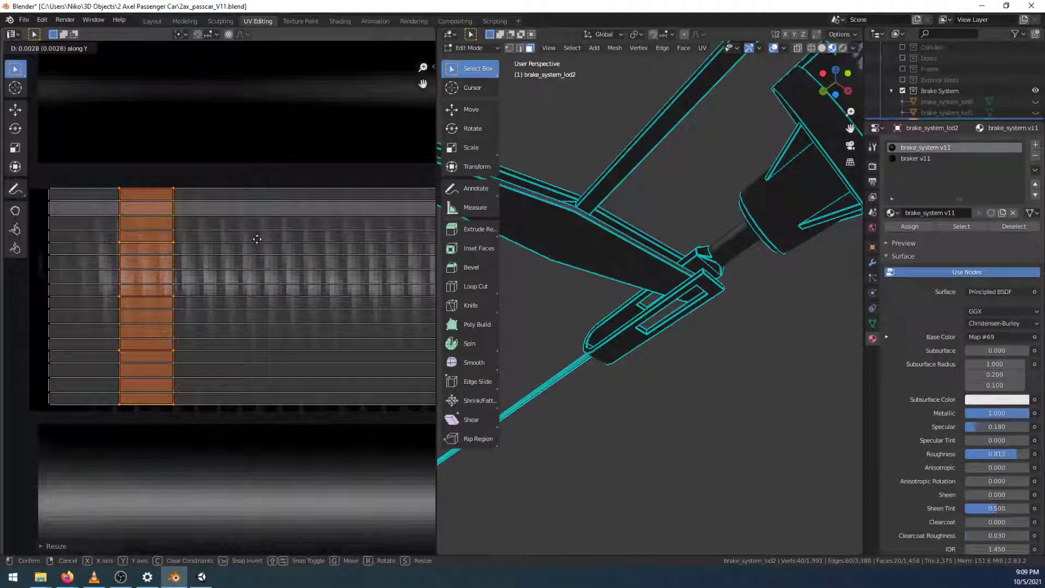
pyautogui.click(257, 239)
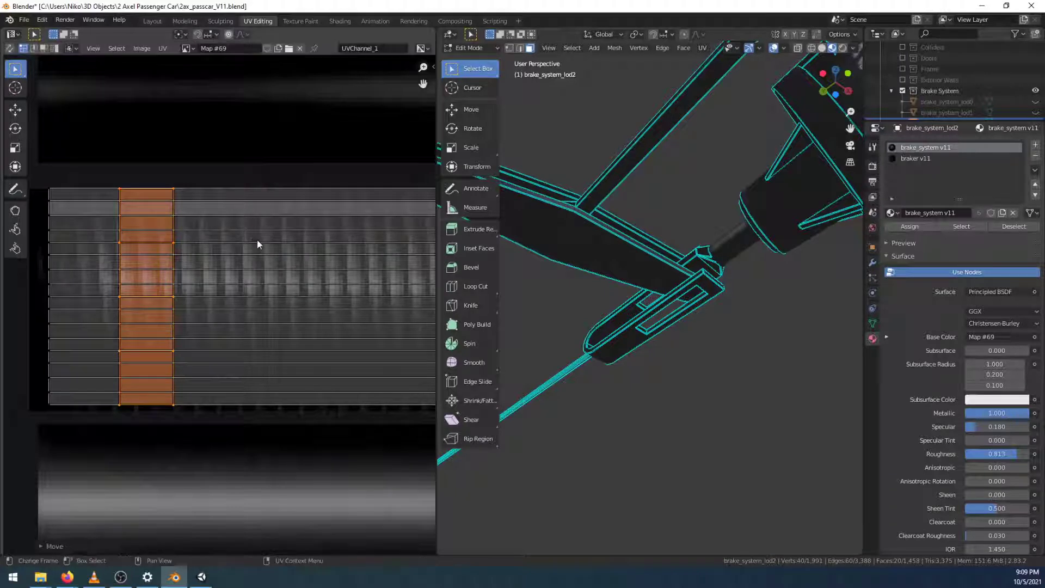
pyautogui.press('g')
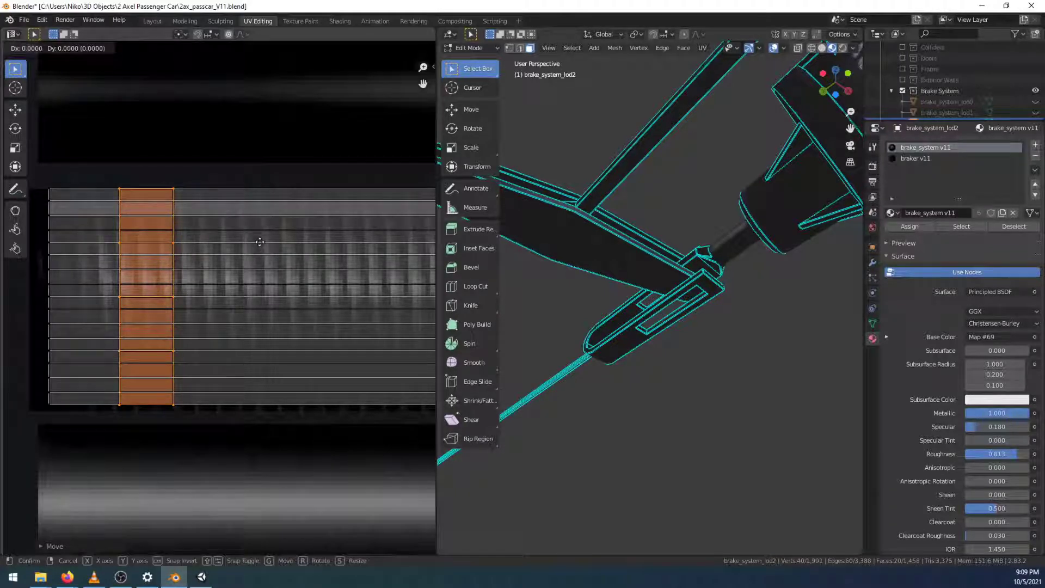
pyautogui.click(119, 234)
# Center the bar's UV island over the spindle strips and stretch it about 11 times along X to their full width
pyautogui.scroll(-2, 119, 234)
pyautogui.scroll(-2, 188, 249)
pyautogui.keyDown('ctrl'); pyautogui.scroll(-4, 218, 255); pyautogui.keyUp('ctrl')
pyautogui.press('s')
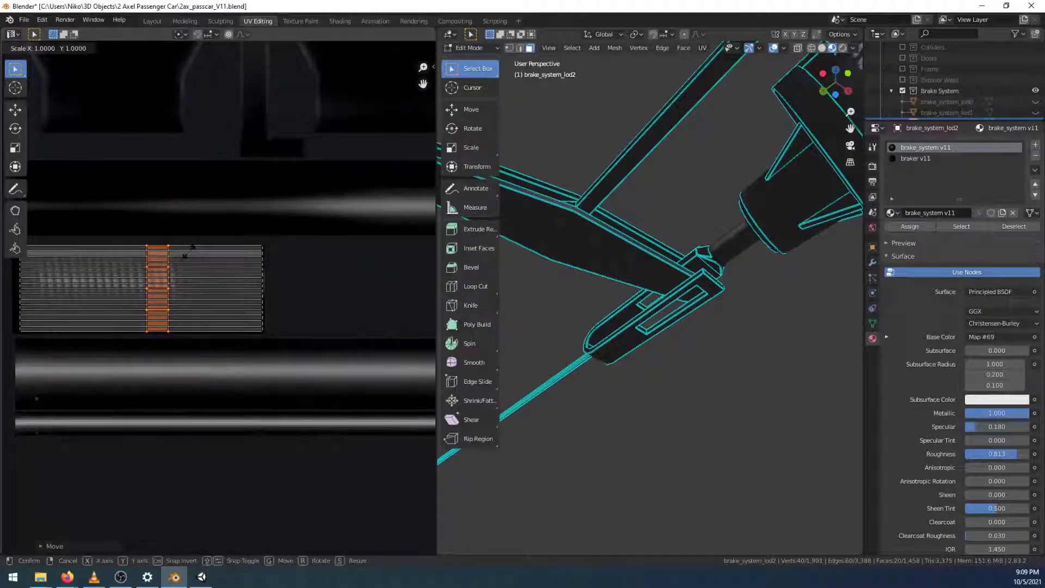
pyautogui.press('x')
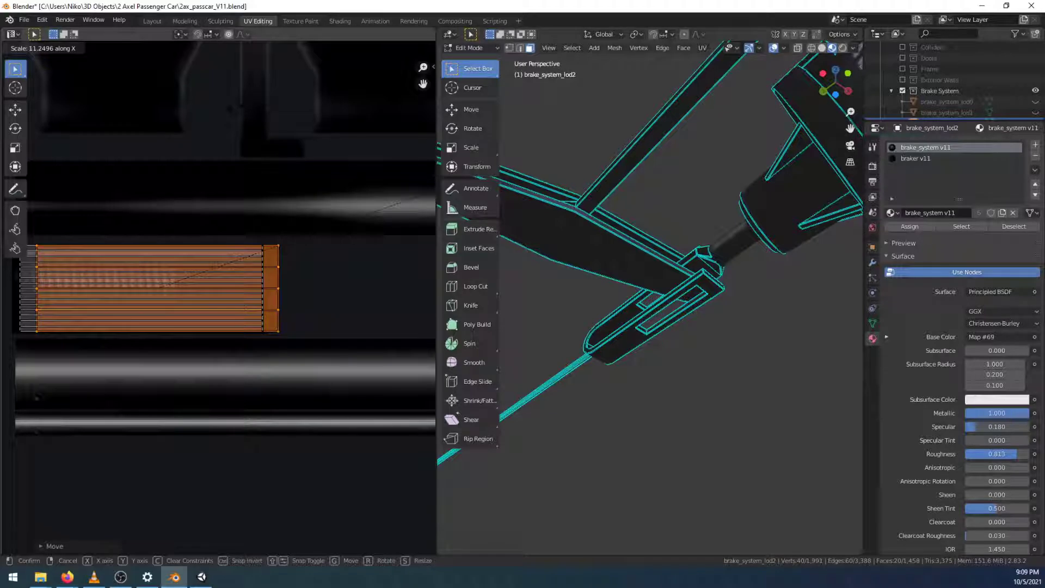
pyautogui.click(138, 139)
# Shift the bar's UV island about -0.0095 along X and fine-tune its width to match both ends of the spindle strips
pyautogui.press('g')
pyautogui.press('x')
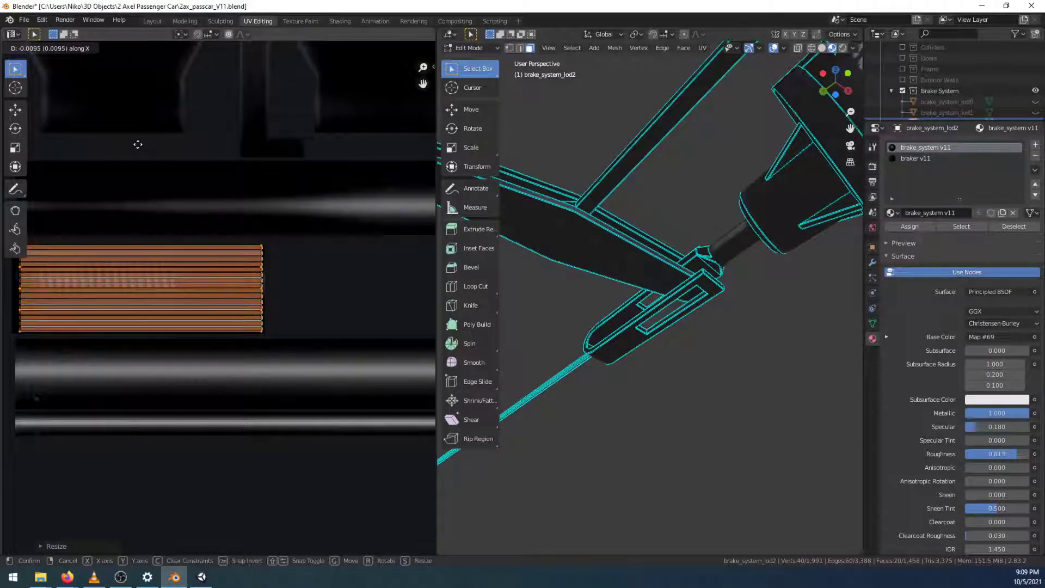
pyautogui.click(139, 144)
pyautogui.press('s')
pyautogui.press('x')
pyautogui.click(190, 158)
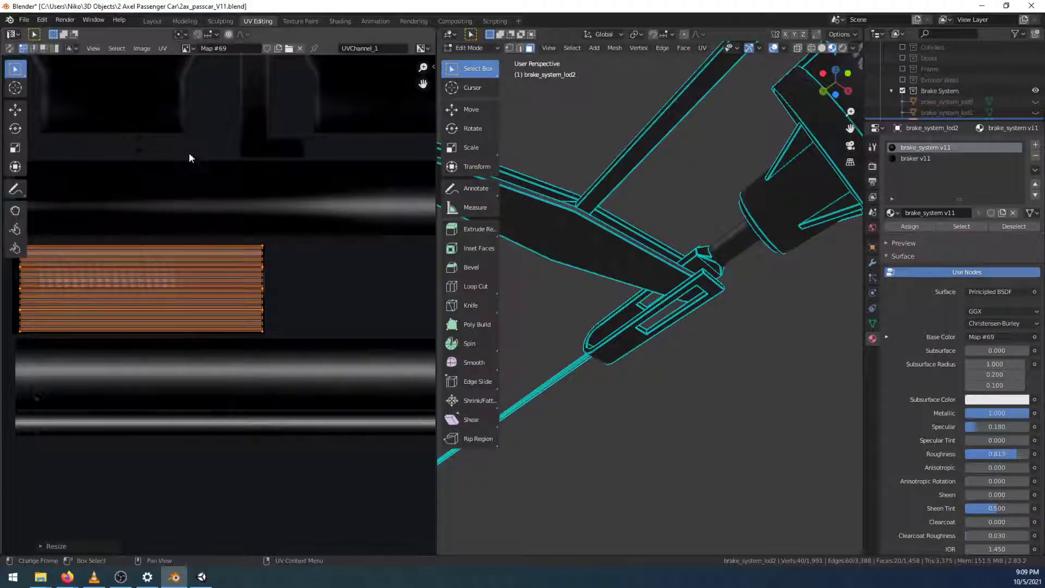
# Examine the ribbed texture on the square bar beside the brake spindle from several angles in the Layout workspace
pyautogui.scroll(-7, 290, 239)
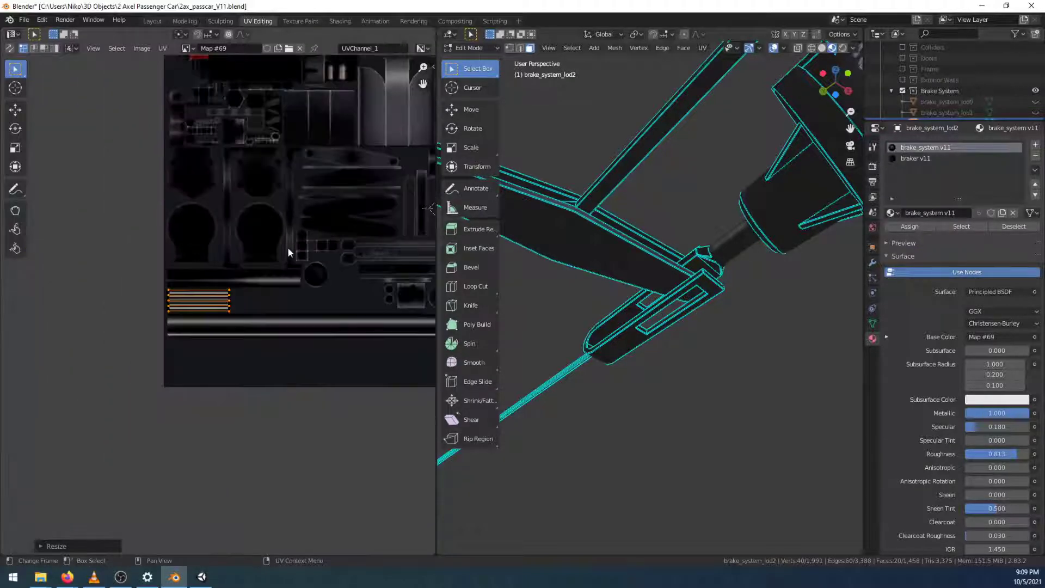
pyautogui.scroll(1, 287, 246)
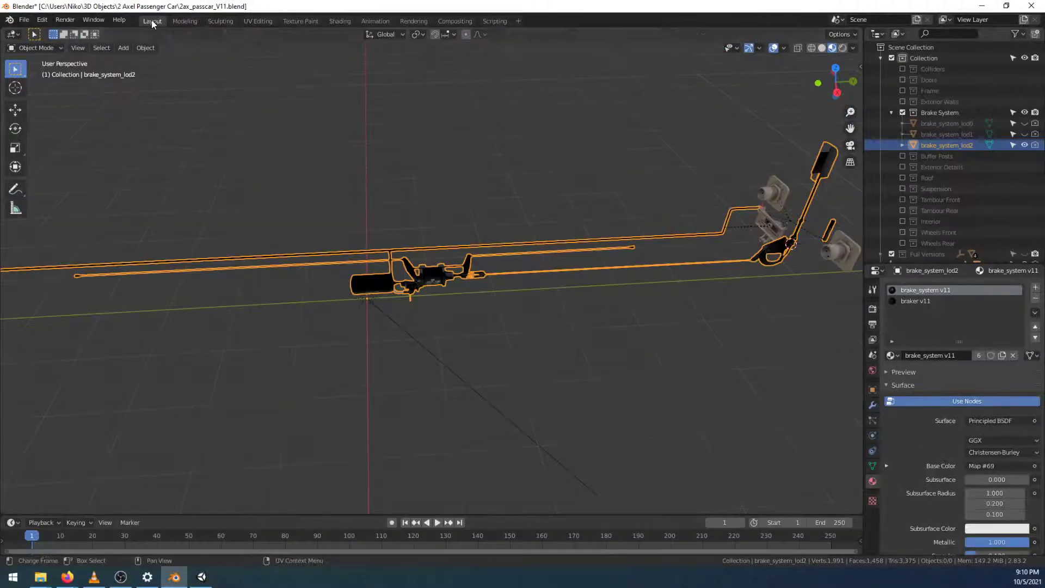
pyautogui.click(152, 20)
pyautogui.keyDown('shift'); pyautogui.moveTo(721, 254); pyautogui.dragTo(304, 378, button='middle'); pyautogui.keyUp('shift')
pyautogui.scroll(8, 365, 274)
pyautogui.moveTo(459, 314); pyautogui.dragTo(536, 240, button='middle')
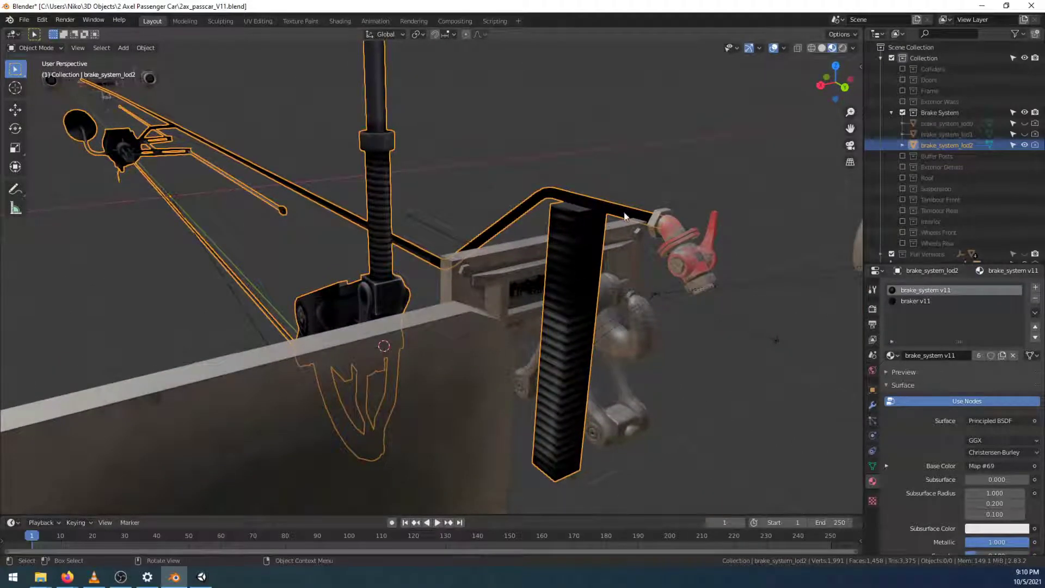
pyautogui.moveTo(657, 287); pyautogui.dragTo(722, 268, button='middle')
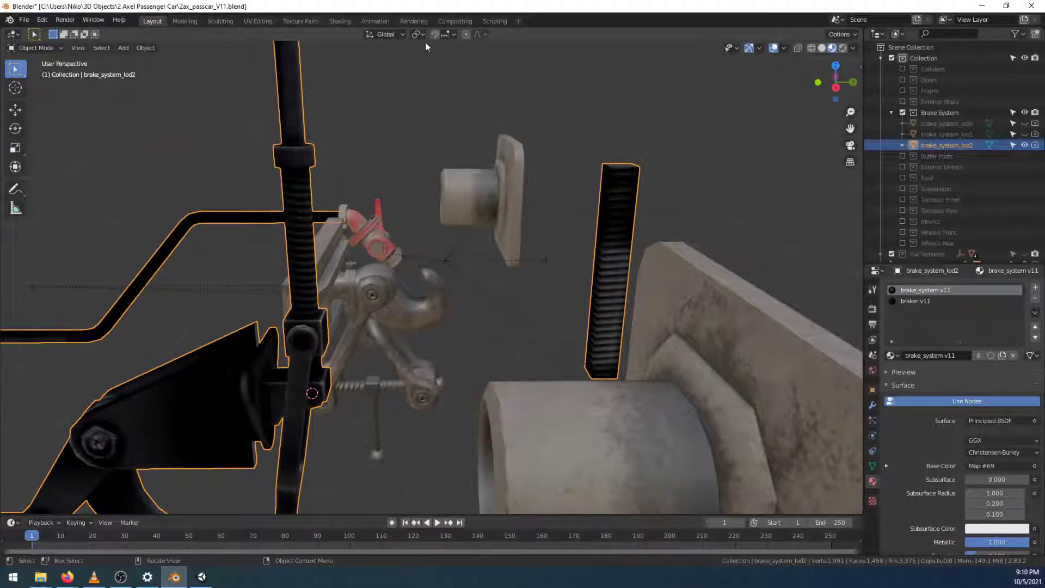
pyautogui.moveTo(413, 88); pyautogui.dragTo(478, 278, button='middle')
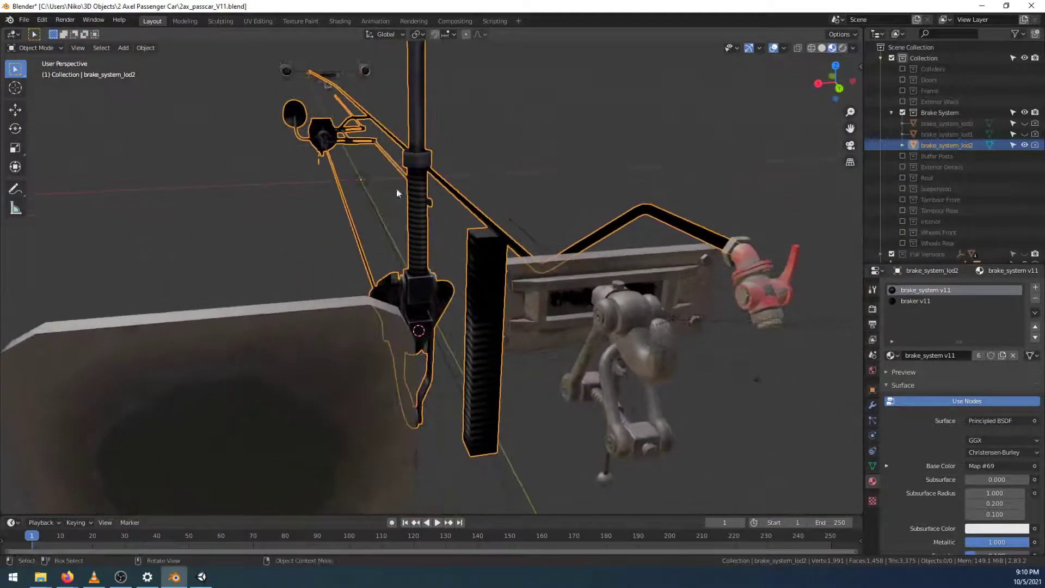
# Select only the square bar's side faces in the Modeling workspace, rotate them 180° about global Y, and check the texture in Layout
pyautogui.click(197, 21)
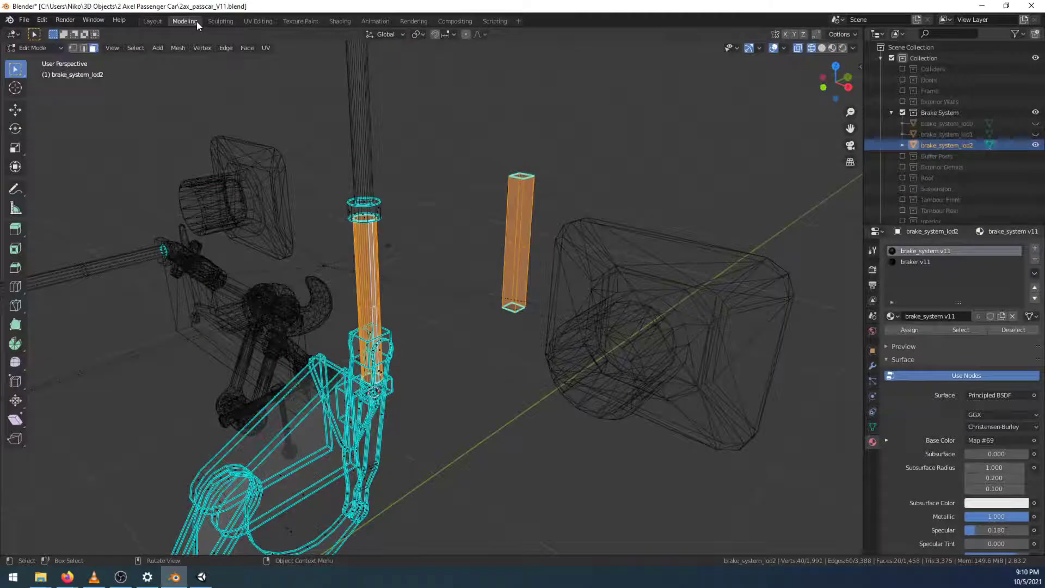
pyautogui.click(832, 48)
pyautogui.moveTo(463, 142); pyautogui.dragTo(547, 314)
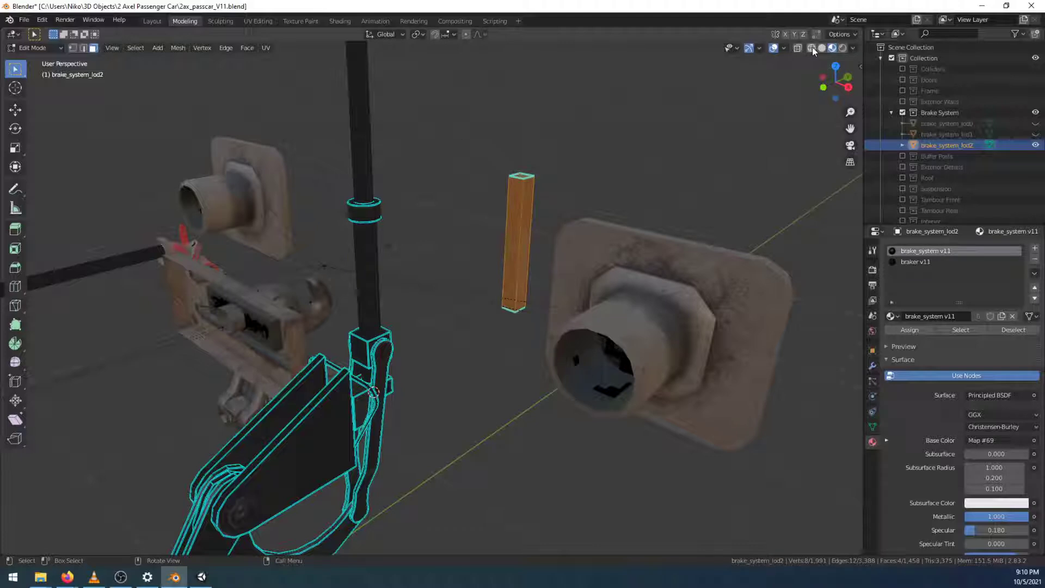
pyautogui.press('r')
pyautogui.press('y')
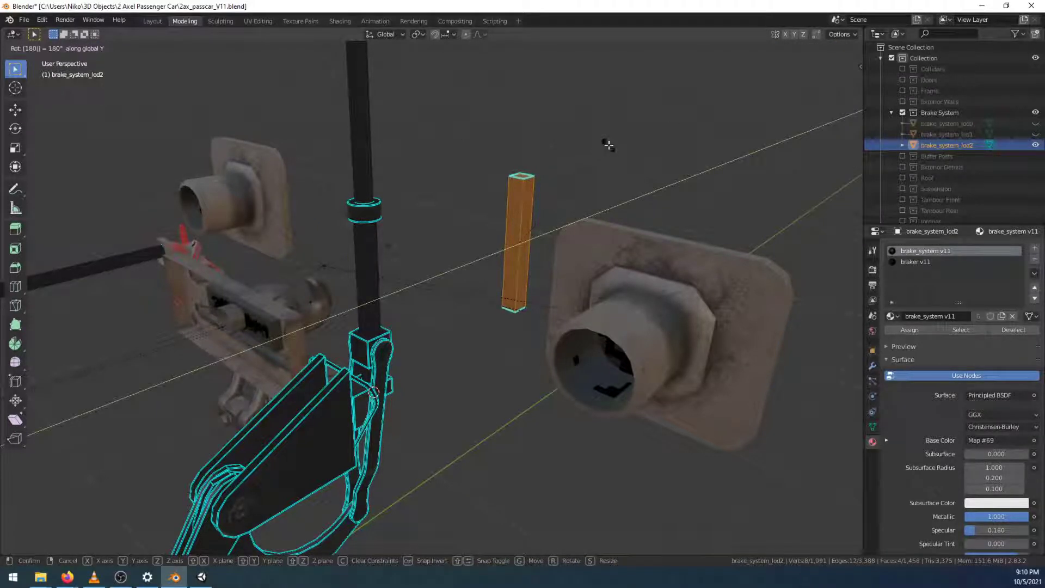
pyautogui.write('180')
pyautogui.press('Return')
pyautogui.click(152, 21)
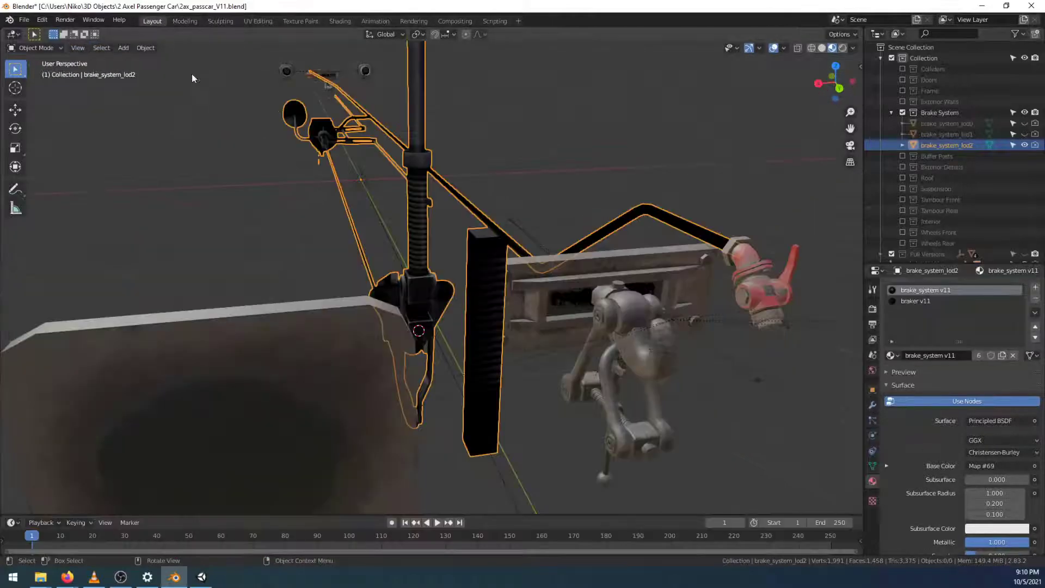
pyautogui.moveTo(600, 272); pyautogui.dragTo(395, 182, button='middle')
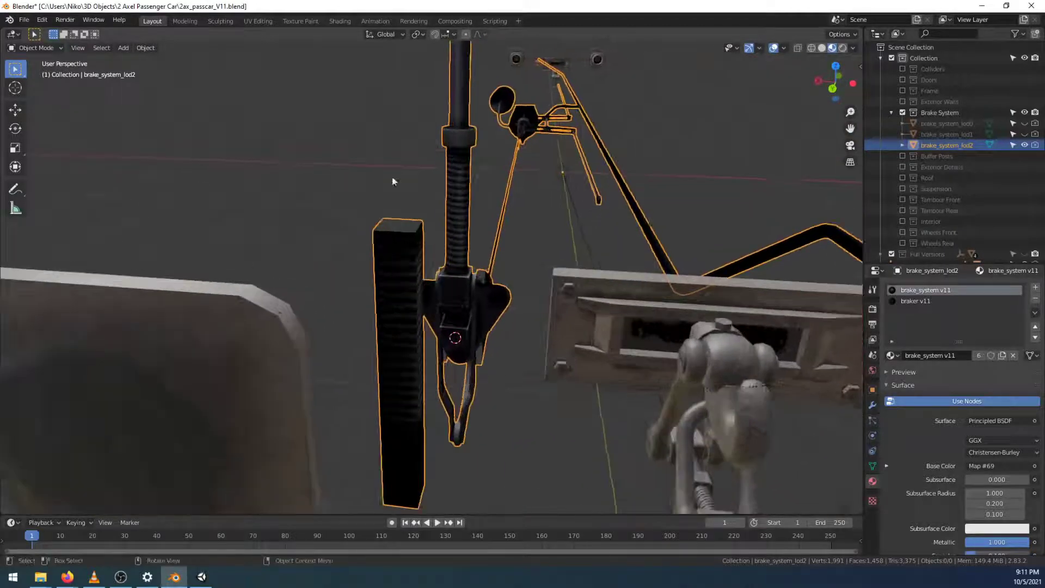
# Rotate the bar's selected faces -90° about global Z in the Modeling workspace and compare its texture with the spindle in Layout
pyautogui.click(197, 21)
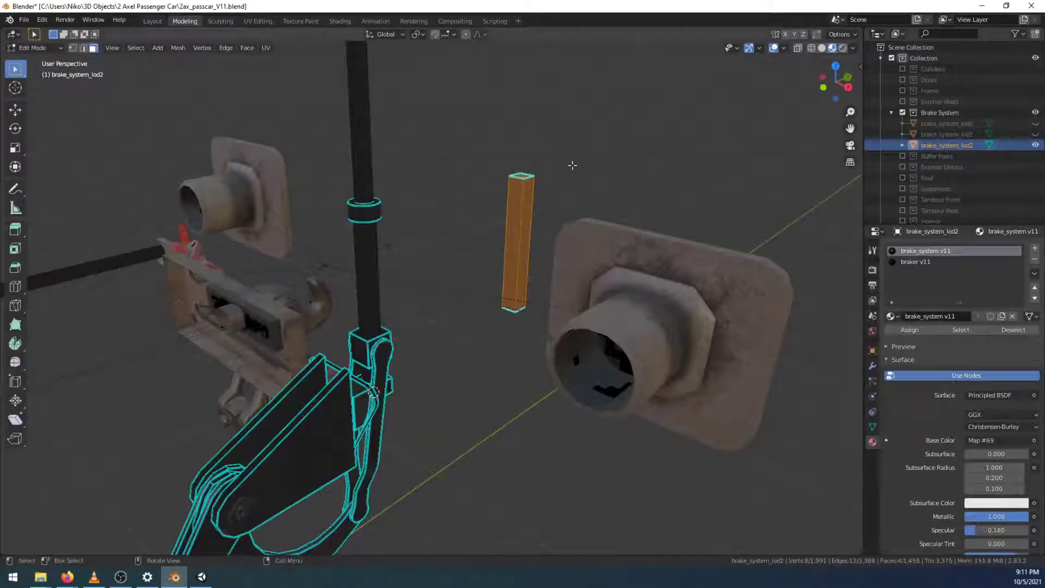
pyautogui.press('r')
pyautogui.press('z')
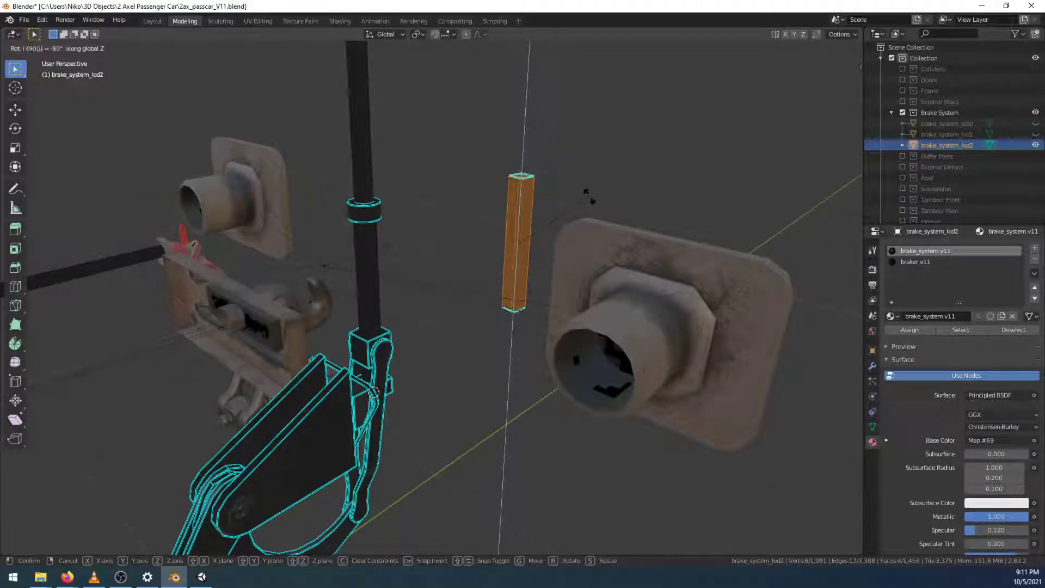
pyautogui.press('Return')
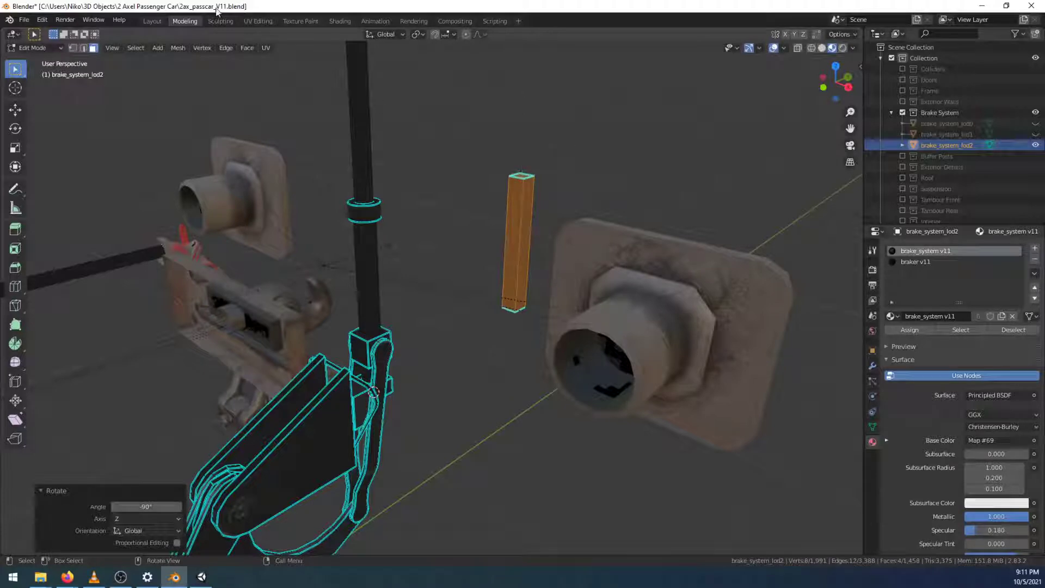
pyautogui.click(155, 21)
pyautogui.scroll(4, 502, 364)
pyautogui.moveTo(530, 355)
pyautogui.mouseDown(button='middle')
pyautogui.moveTo(567, 361)
pyautogui.moveTo(540, 361)
pyautogui.mouseUp(button='middle')
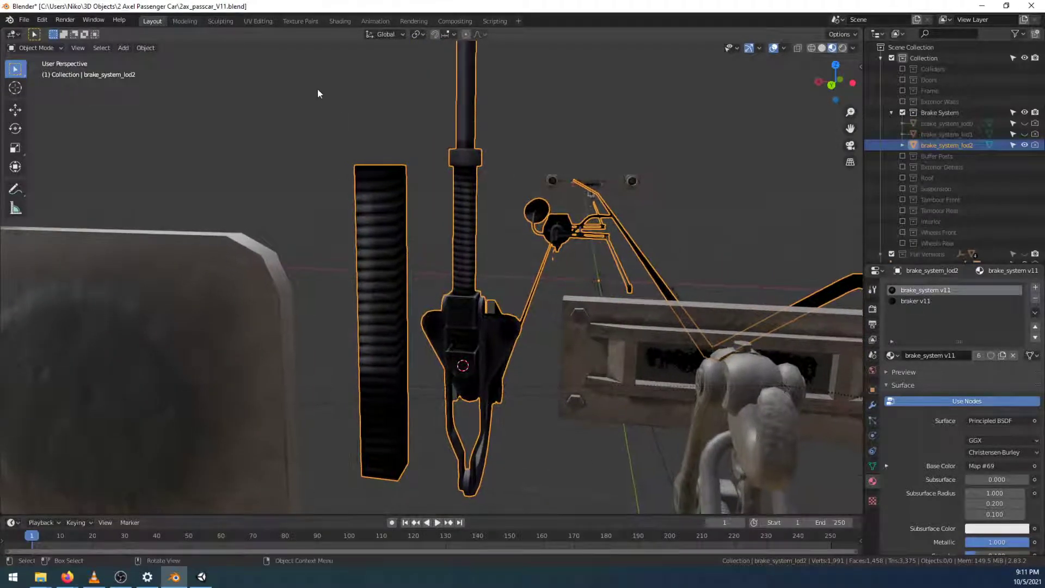
# Mirror the bar's UV island vertically by scaling it -1 along Y, and check the texture in the Layout workspace
pyautogui.click(258, 21)
pyautogui.scroll(3, 119, 410)
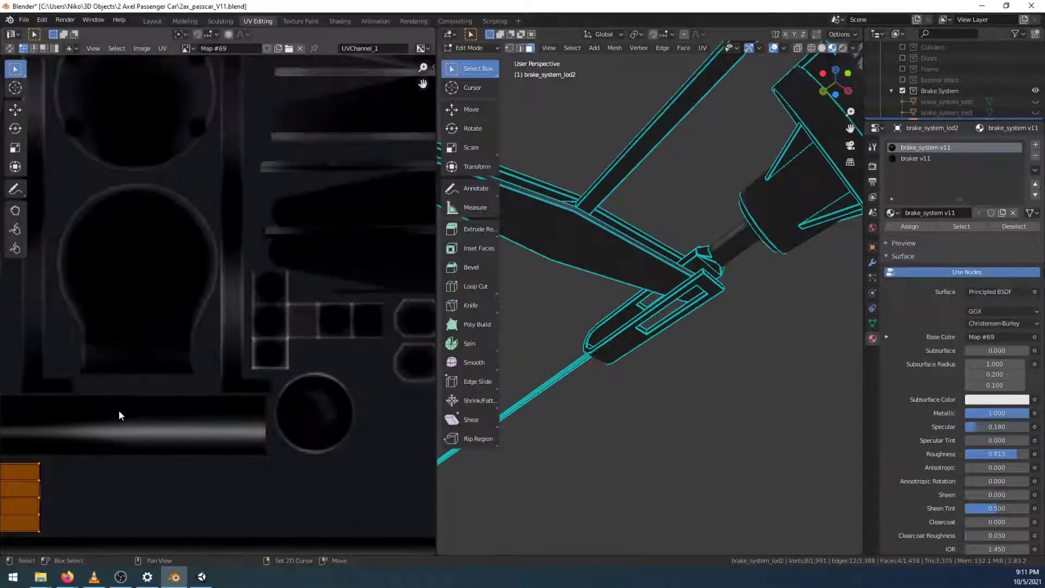
pyautogui.press('KP_Decimal')
pyautogui.press('s')
pyautogui.press('y')
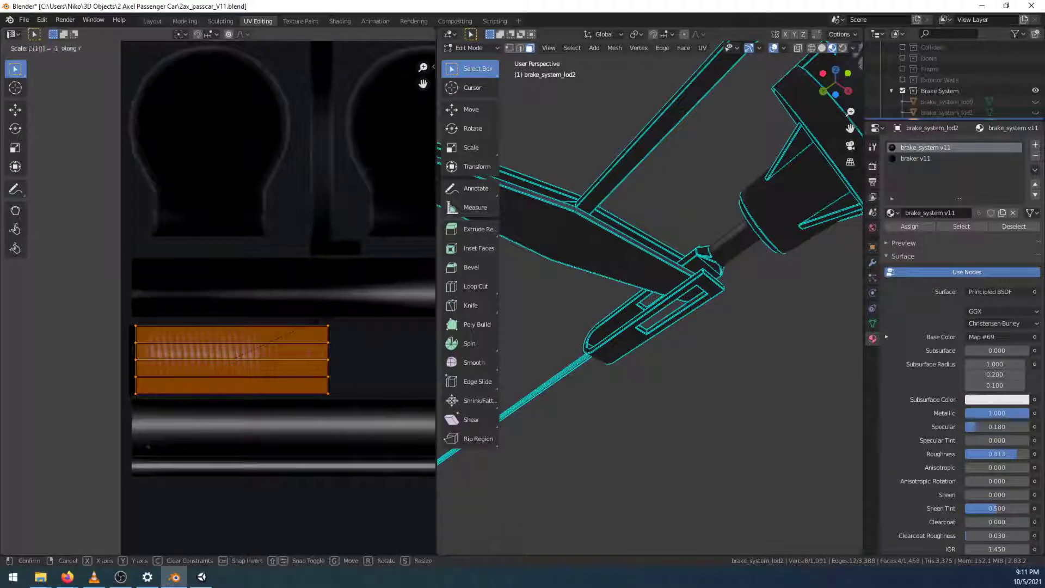
pyautogui.write('-1')
pyautogui.press('Return')
pyautogui.click(152, 21)
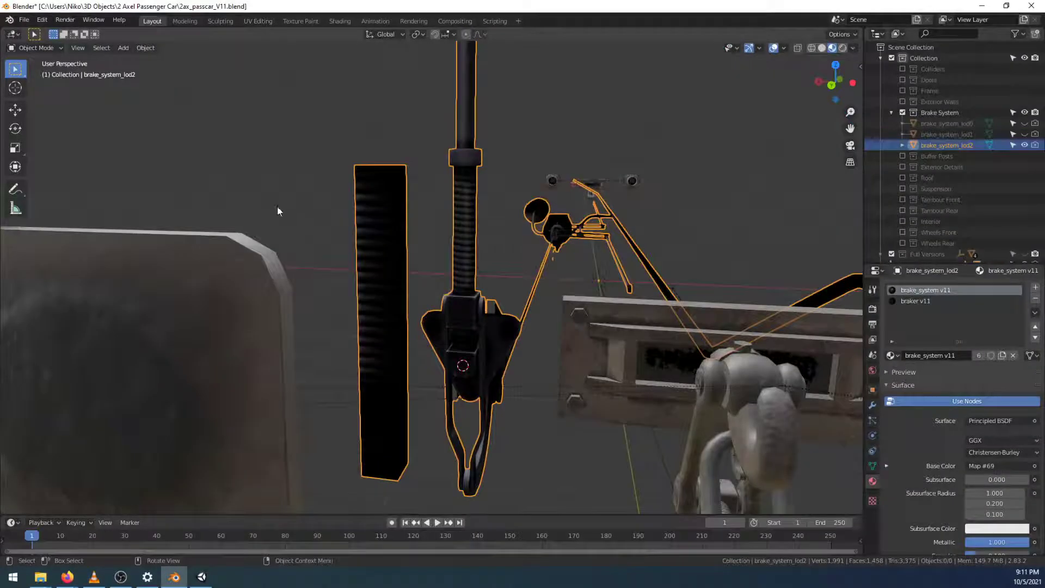
# Rotate the square bar's selected faces 90° about global Z in the Modeling workspace and check the ribbed texture in Layout
pyautogui.moveTo(302, 357)
pyautogui.mouseDown(button='middle')
pyautogui.moveTo(362, 361)
pyautogui.moveTo(394, 381)
pyautogui.moveTo(310, 351)
pyautogui.mouseUp(button='middle')
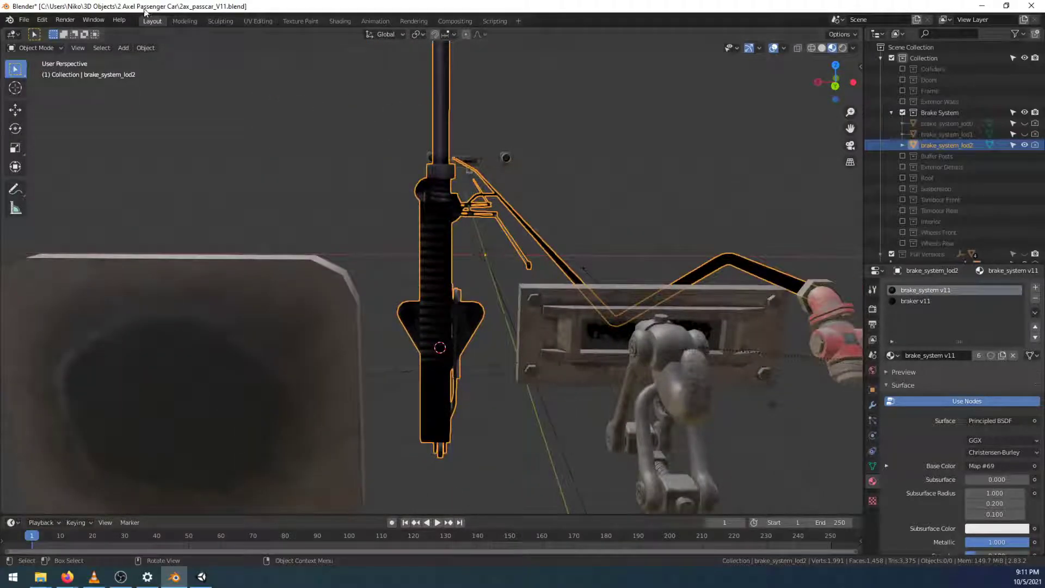
pyautogui.click(185, 21)
pyautogui.write('r')
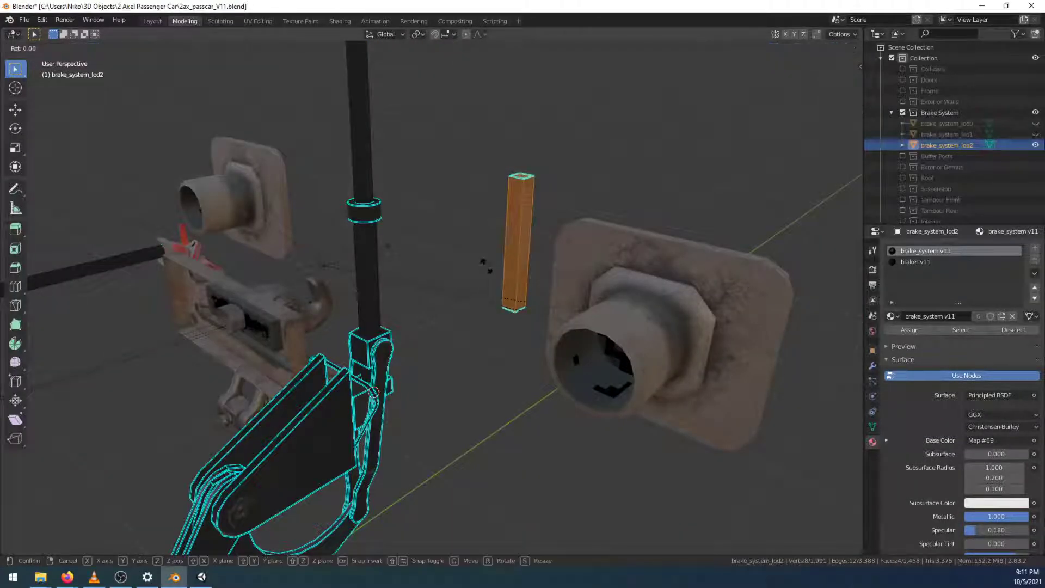
pyautogui.write('z90')
pyautogui.press('Return')
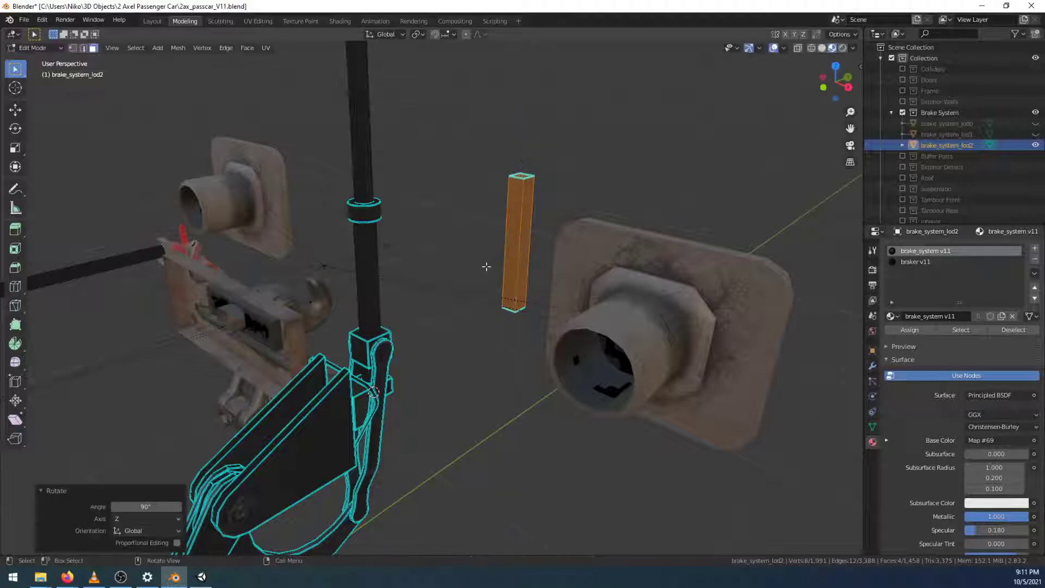
pyautogui.click(150, 21)
pyautogui.moveTo(363, 316)
pyautogui.mouseDown(button='middle')
pyautogui.moveTo(347, 292)
pyautogui.moveTo(366, 299)
pyautogui.mouseUp(button='middle')
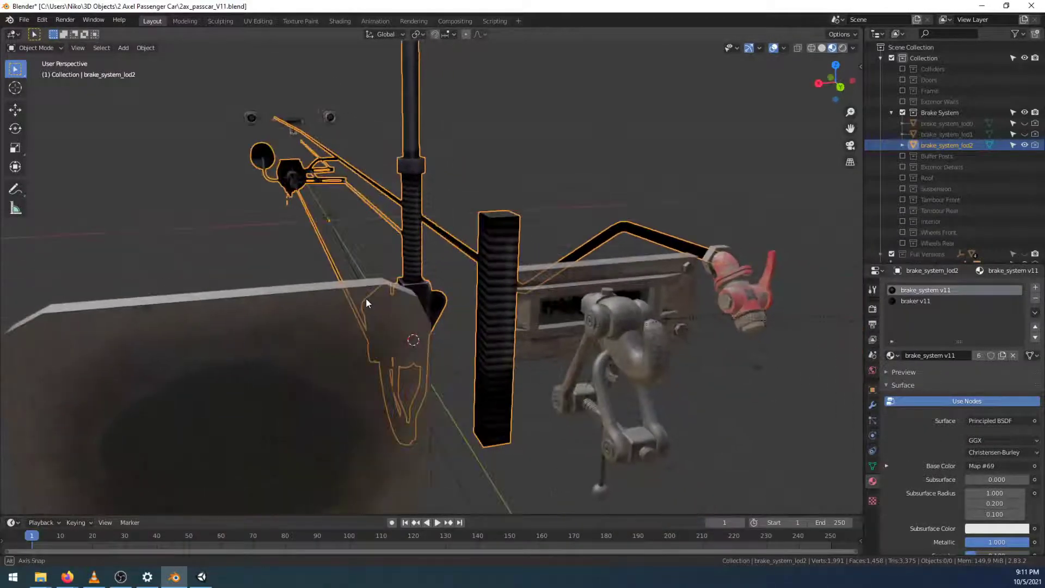
# Move the square bar -0.5 m along global Y onto the handbrake spindle and check the overlap in the Layout workspace
pyautogui.click(184, 21)
pyautogui.write('gy')
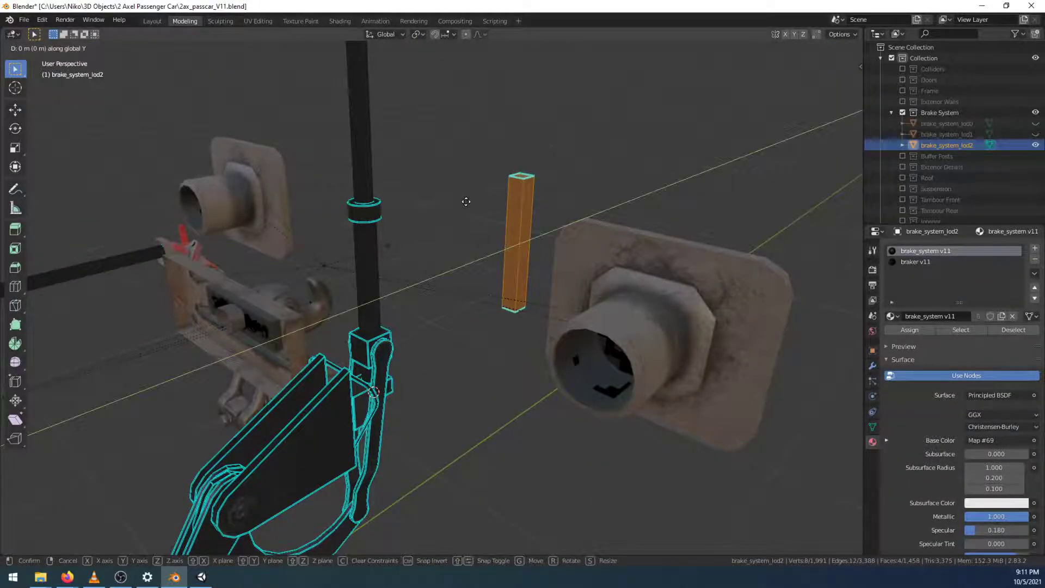
pyautogui.write('-1')
pyautogui.press('BackSpace')
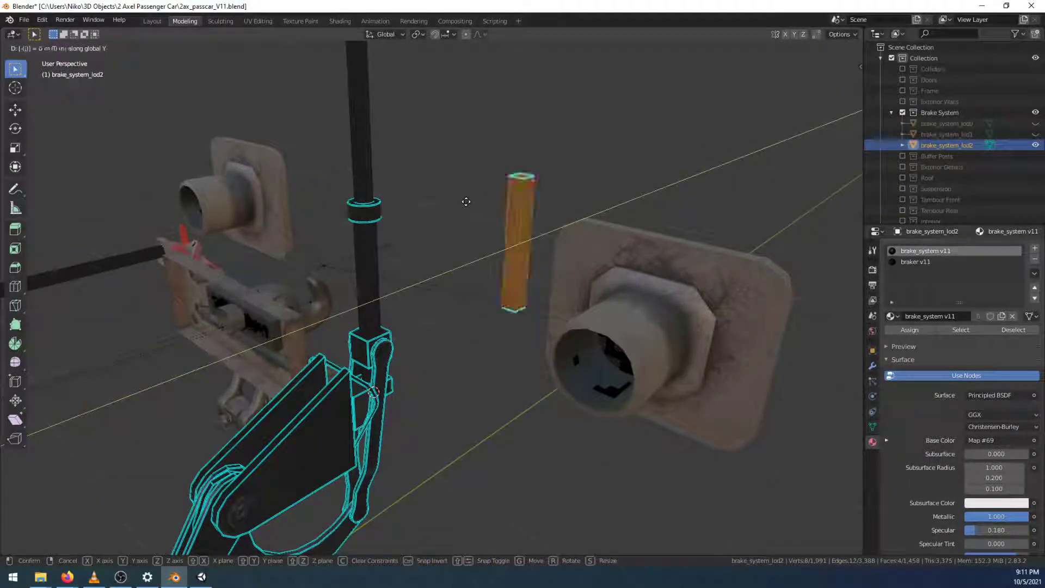
pyautogui.write('.5')
pyautogui.press('Return')
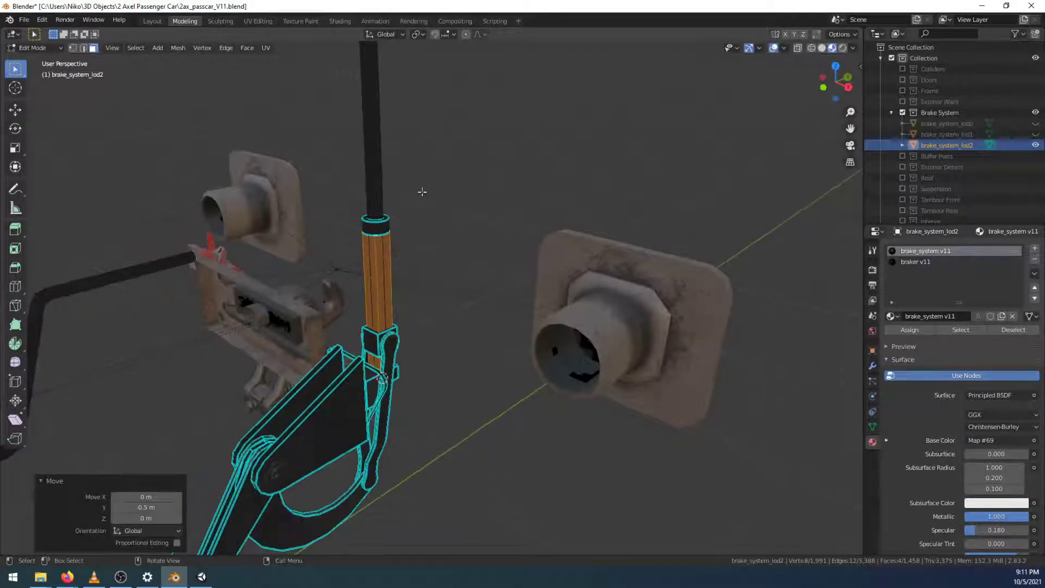
pyautogui.click(152, 21)
pyautogui.moveTo(297, 250); pyautogui.dragTo(460, 287, button='middle')
pyautogui.click(193, 24)
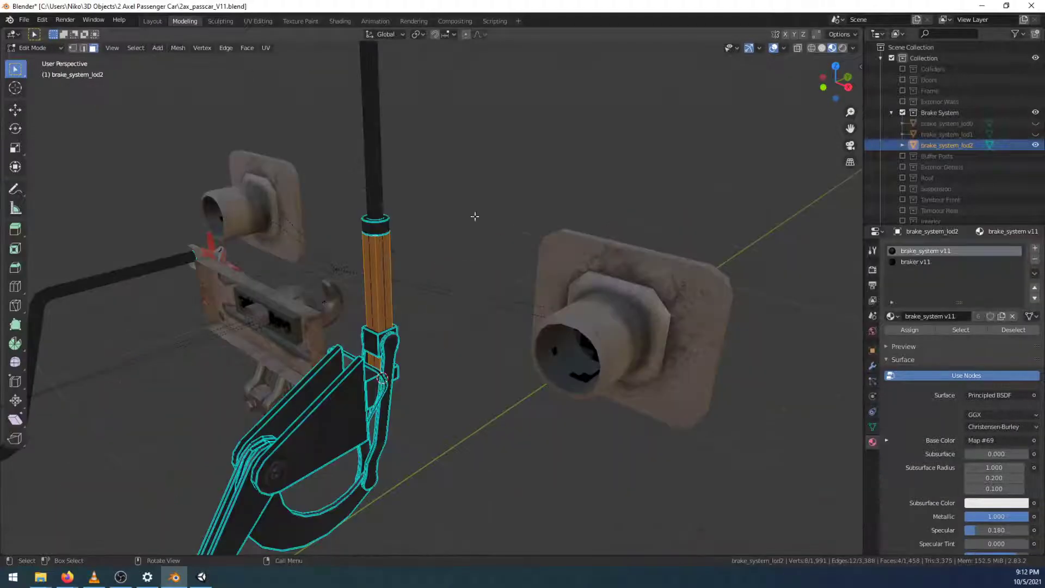
pyautogui.click(852, 82)
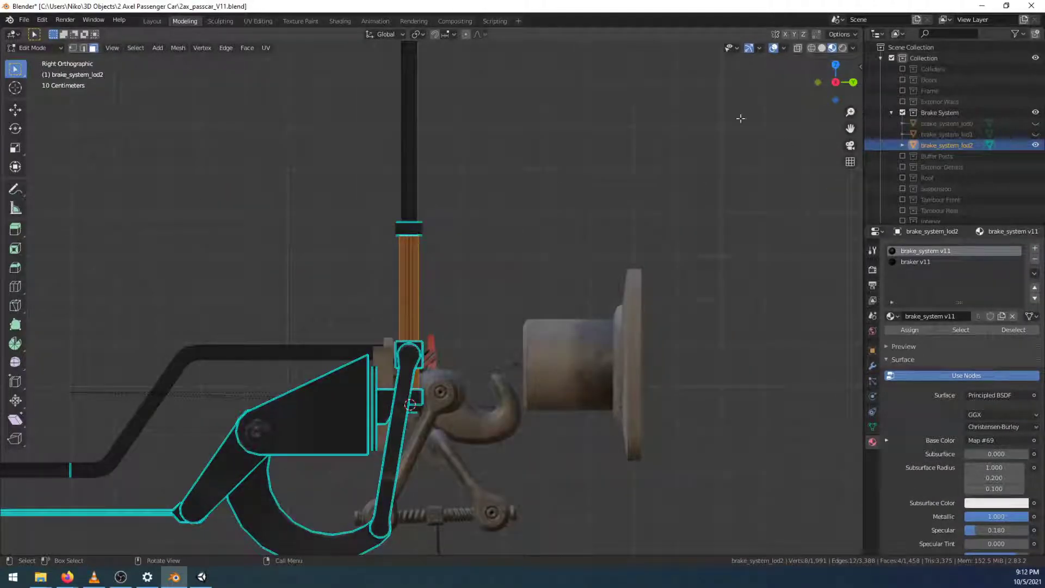
pyautogui.click(812, 48)
pyautogui.scroll(1, 471, 334)
pyautogui.scroll(3, 471, 334)
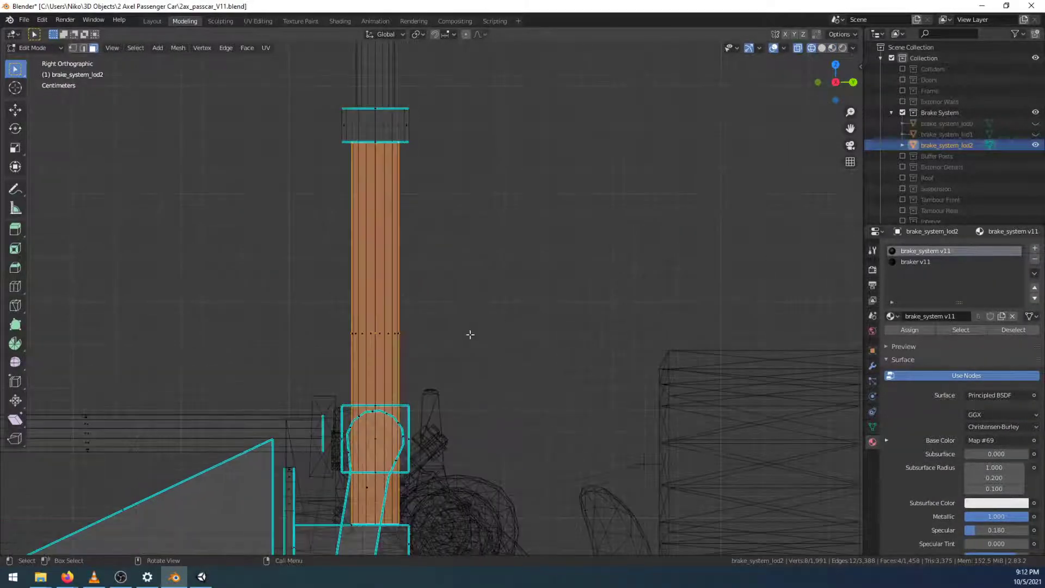
pyautogui.keyDown('shift'); pyautogui.moveTo(475, 357); pyautogui.dragTo(525, 278, button='middle'); pyautogui.keyUp('shift')
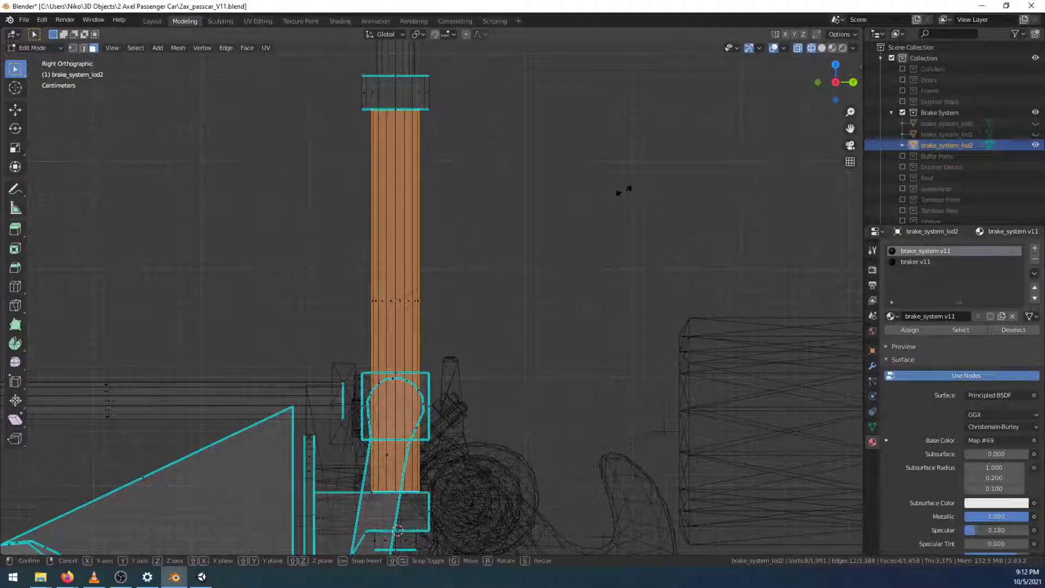
pyautogui.press('s')
pyautogui.hotkey('shift', 'z')
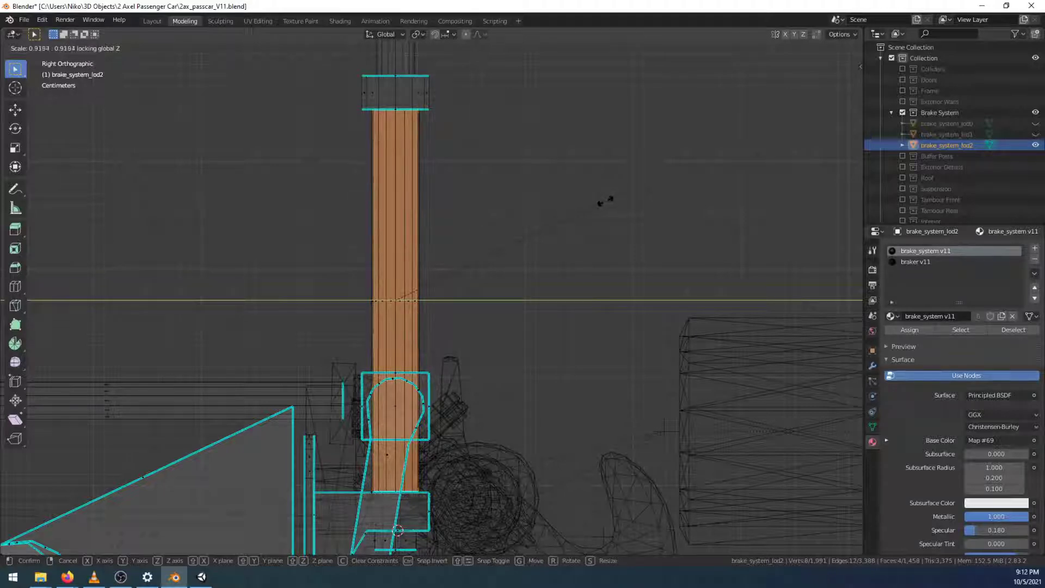
pyautogui.click(600, 204)
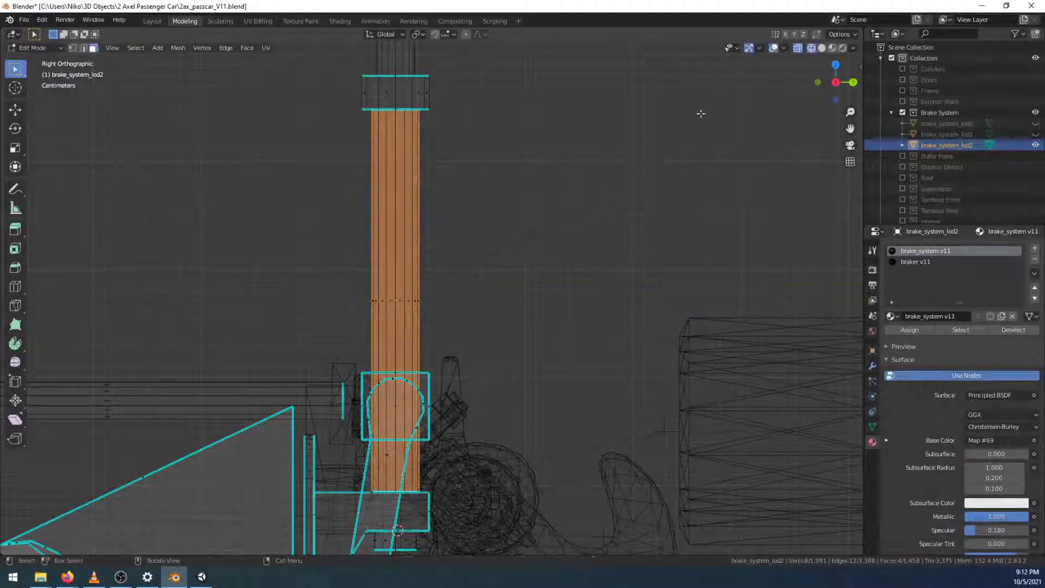
# Scale the square bar to about 0.88 in X and Y with Z locked, and check the fit in Layout
pyautogui.click(832, 47)
pyautogui.moveTo(707, 139); pyautogui.dragTo(673, 175, button='middle')
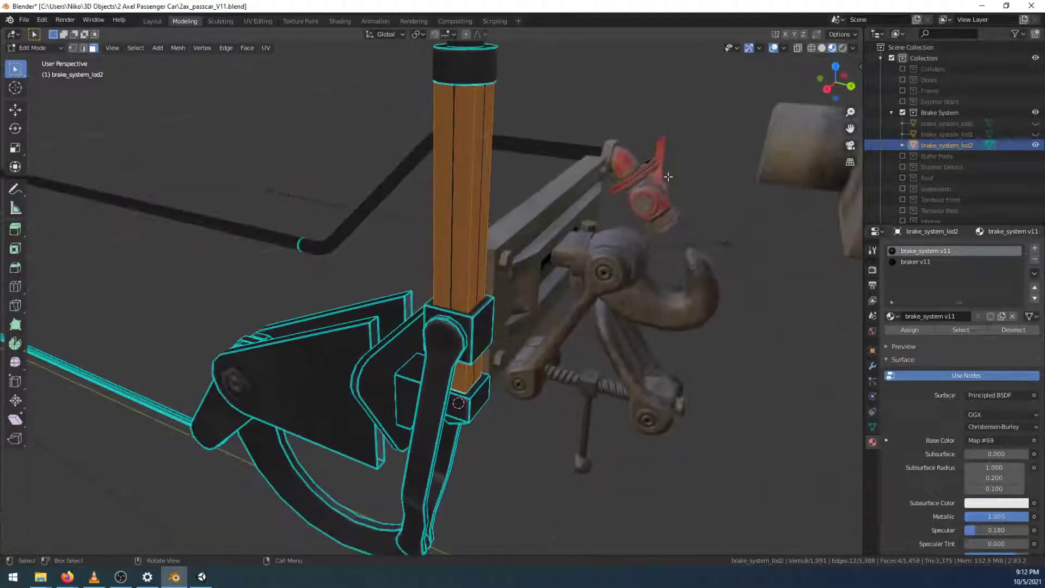
pyautogui.press('s')
pyautogui.hotkey('shift', 'z')
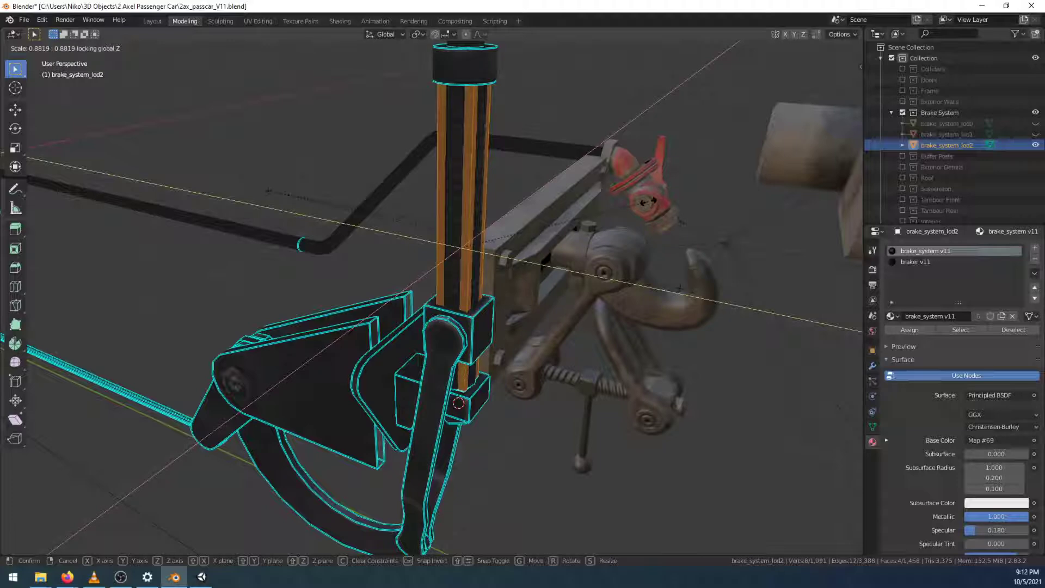
pyautogui.press('Return')
pyautogui.click(158, 20)
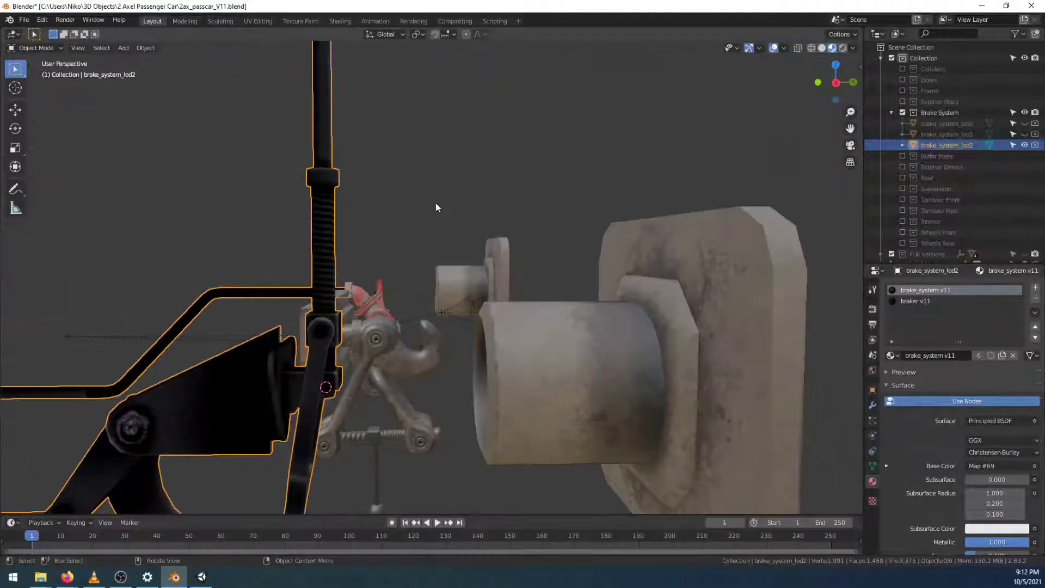
pyautogui.moveTo(597, 195); pyautogui.dragTo(707, 136, button='middle')
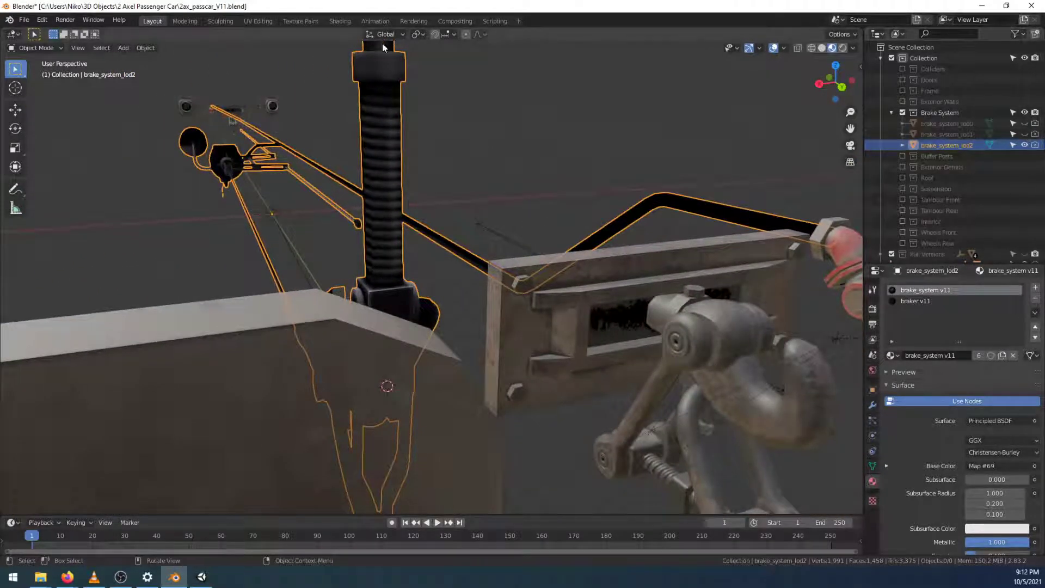
# Move the square bar 1 m along global Y, away from the original spindle, working in wireframe display
pyautogui.click(188, 21)
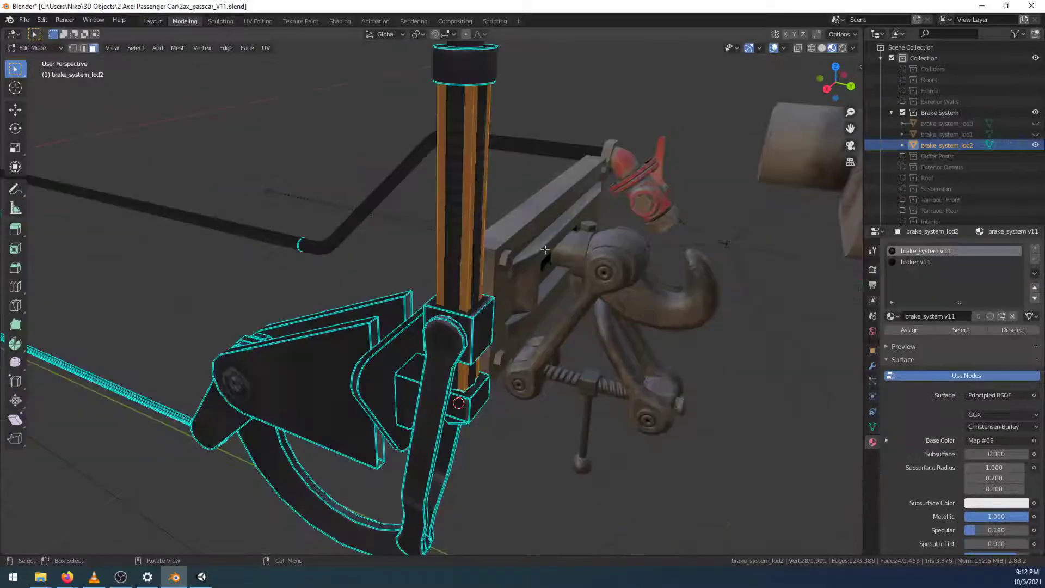
pyautogui.click(811, 47)
pyautogui.scroll(4, 540, 246)
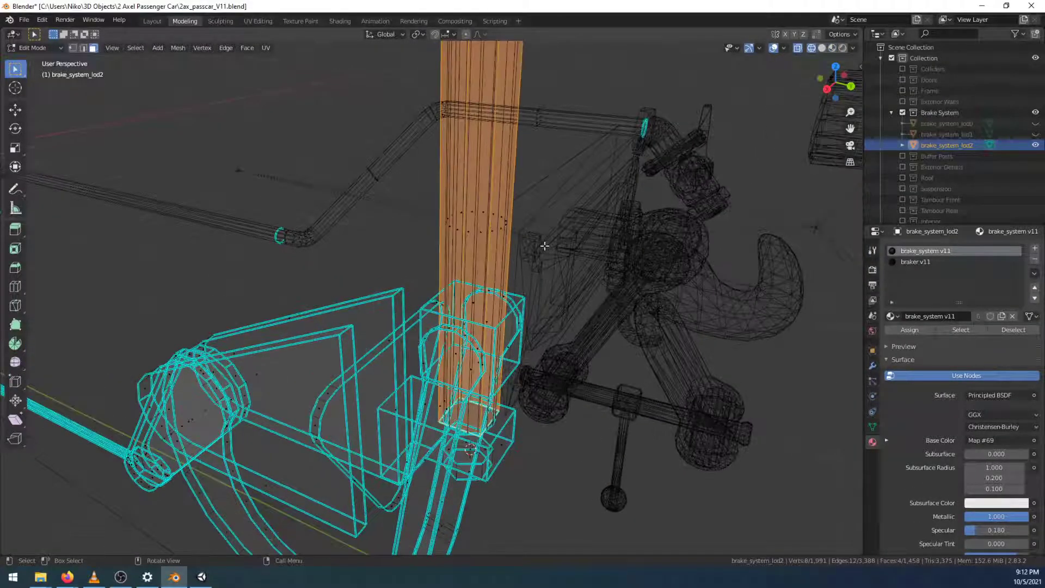
pyautogui.scroll(-3, 539, 246)
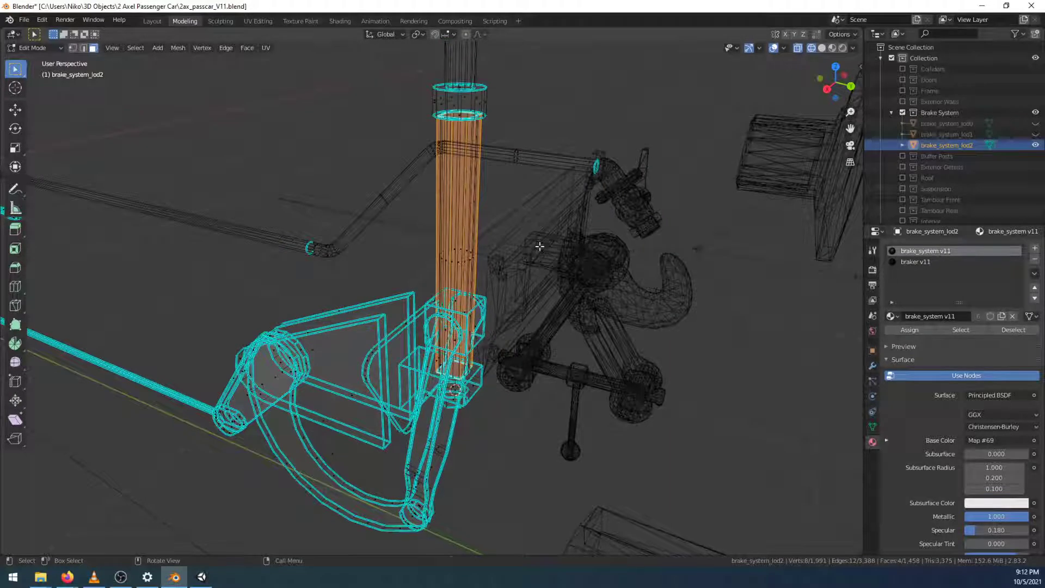
pyautogui.press('g')
pyautogui.press('y')
pyautogui.press('1')
pyautogui.press('Return')
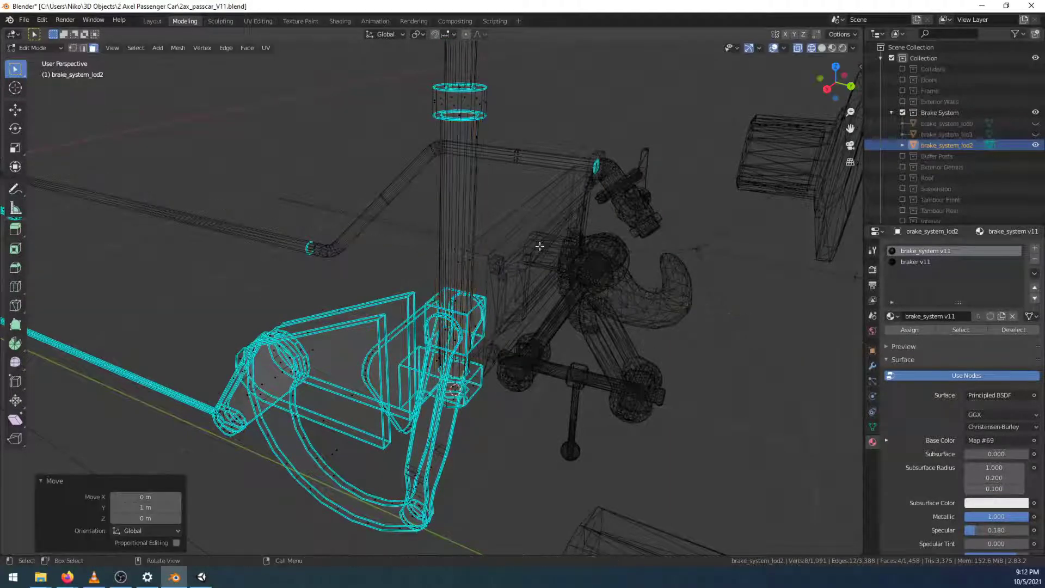
# Delete the original round ribbed spindle section between the collar and the lower bracket
pyautogui.moveTo(382, 227); pyautogui.dragTo(498, 267)
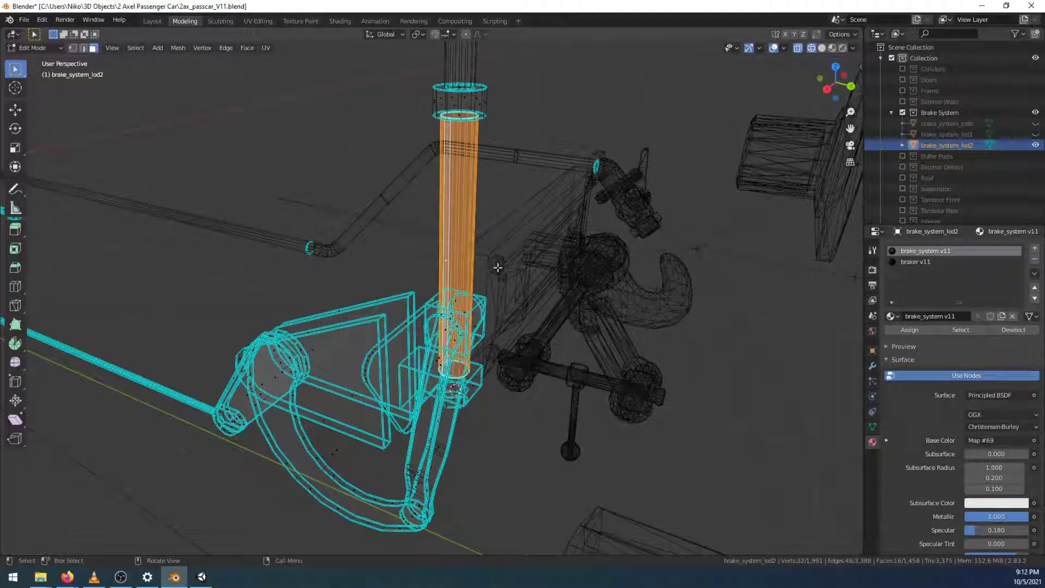
pyautogui.press('x')
pyautogui.click(492, 259)
pyautogui.scroll(-3, 451, 271)
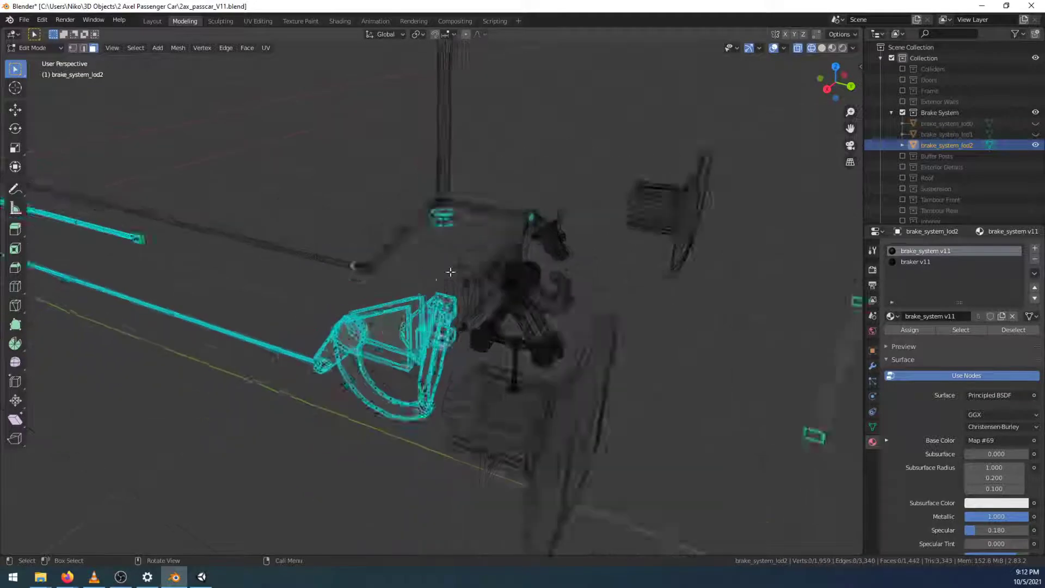
# Move the square bar -1 m along global Y into the deleted spindle's place and inspect the handbrake assembly in Layout
pyautogui.moveTo(651, 285); pyautogui.dragTo(726, 438)
pyautogui.press('g')
pyautogui.press('y')
pyautogui.press('-')
pyautogui.press('1')
pyautogui.press('Return')
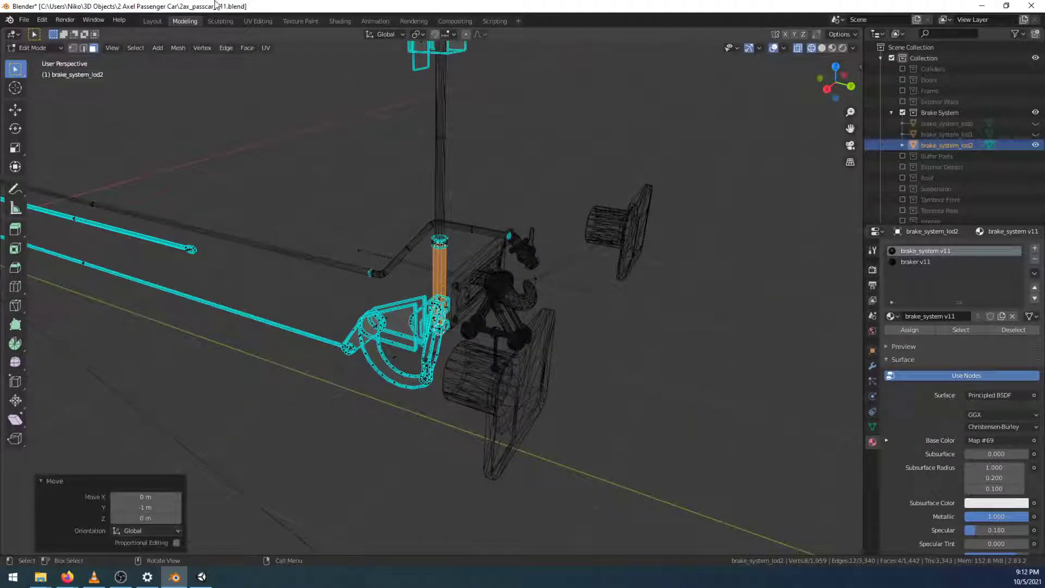
pyautogui.click(152, 21)
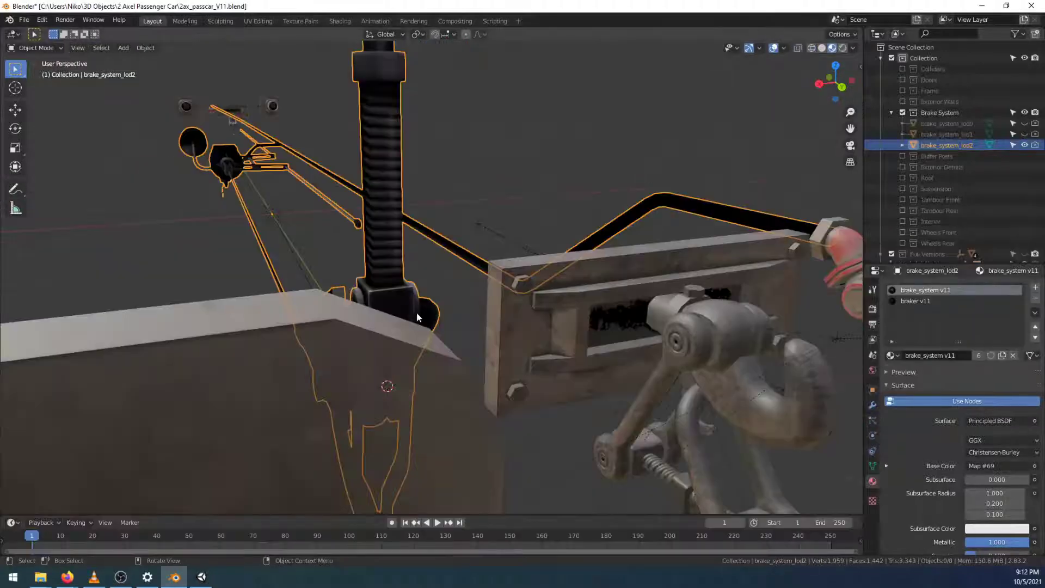
pyautogui.click(218, 256)
pyautogui.moveTo(178, 272); pyautogui.dragTo(237, 260, button='middle')
pyautogui.keyDown('shift'); pyautogui.moveTo(275, 227); pyautogui.dragTo(284, 306, button='middle'); pyautogui.keyUp('shift')
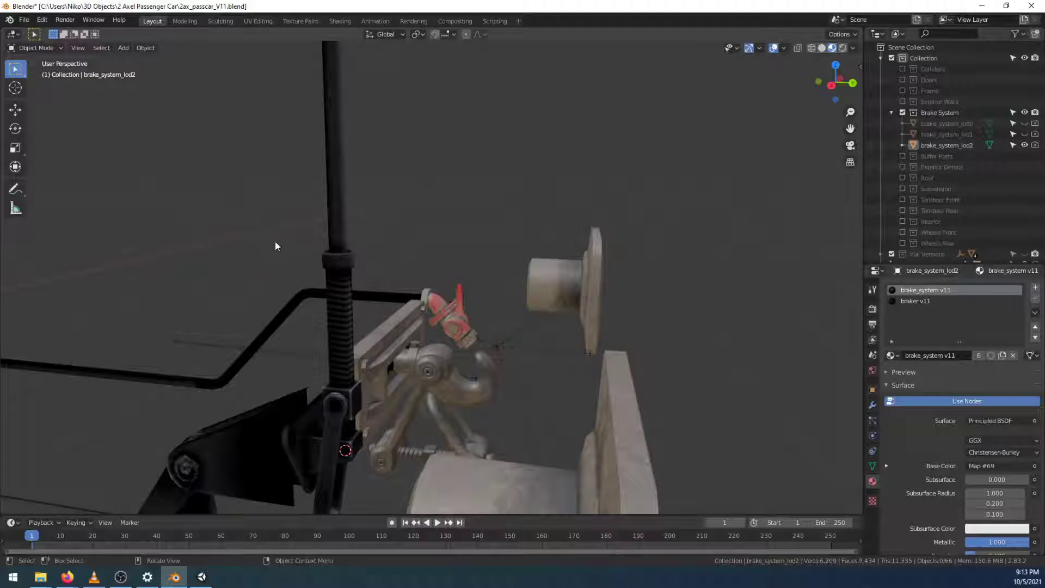
pyautogui.scroll(-2, 276, 242)
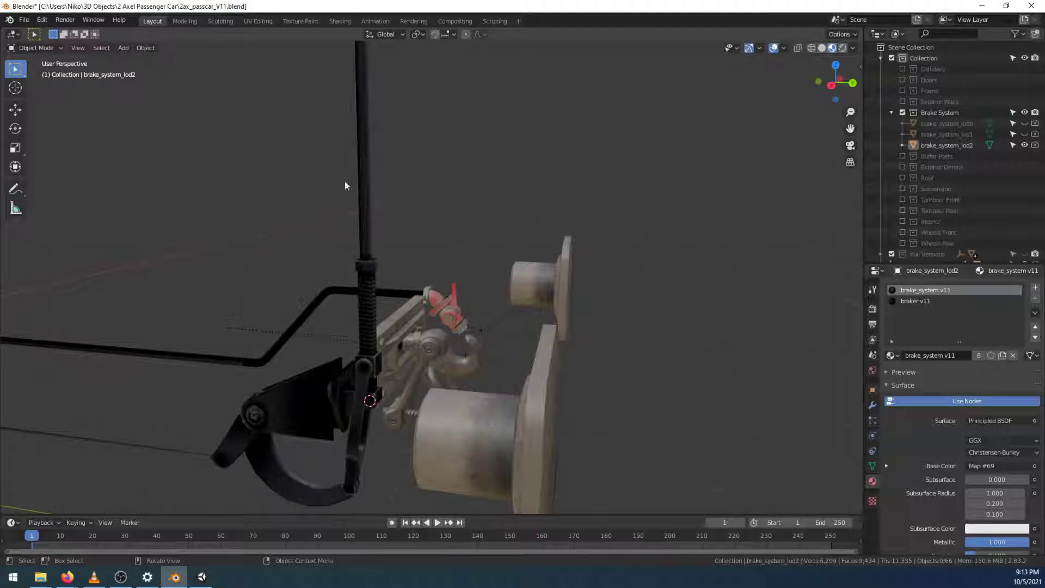
pyautogui.keyDown('shift'); pyautogui.moveTo(422, 133); pyautogui.dragTo(422, 256, button='middle'); pyautogui.keyUp('shift')
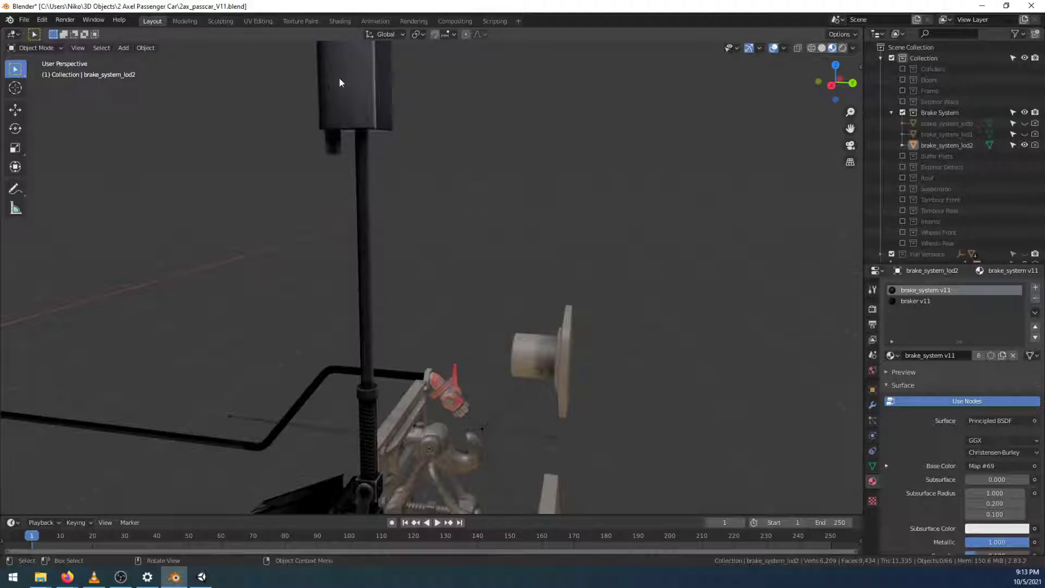
# Duplicate the square bar in brake_system_lod2 and place the copy about 0.607 m higher along Z over the upper handbrake shaft
pyautogui.click(187, 21)
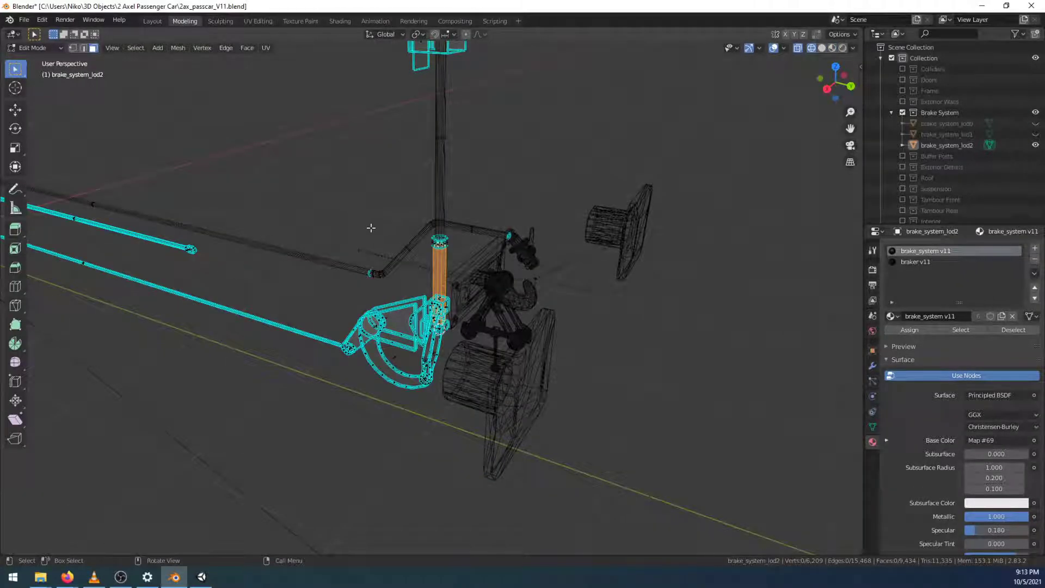
pyautogui.click(945, 145)
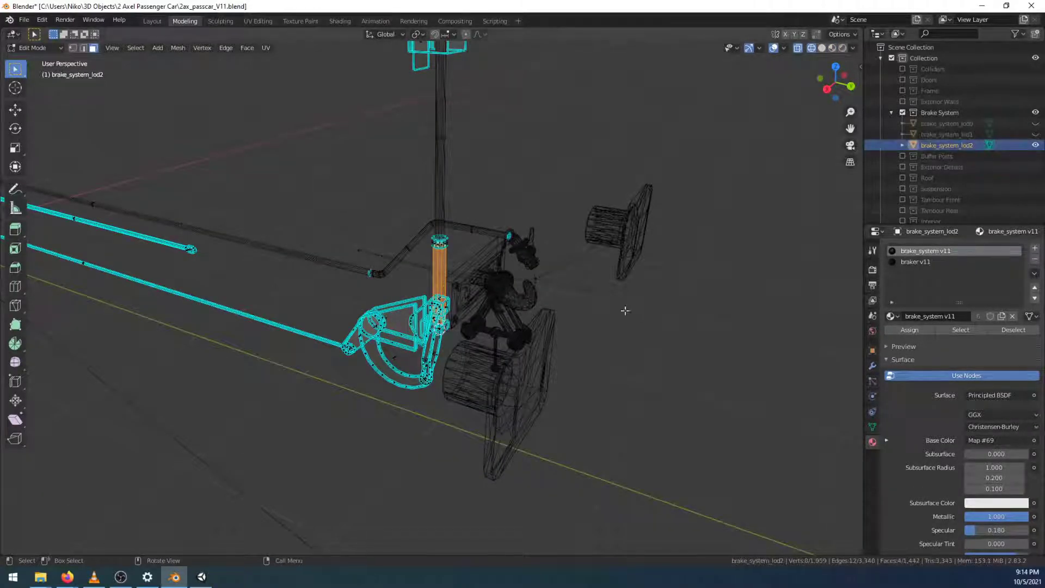
pyautogui.keyDown('shift'); pyautogui.moveTo(540, 211); pyautogui.dragTo(507, 361, button='middle'); pyautogui.keyUp('shift')
pyautogui.scroll(3, 498, 362)
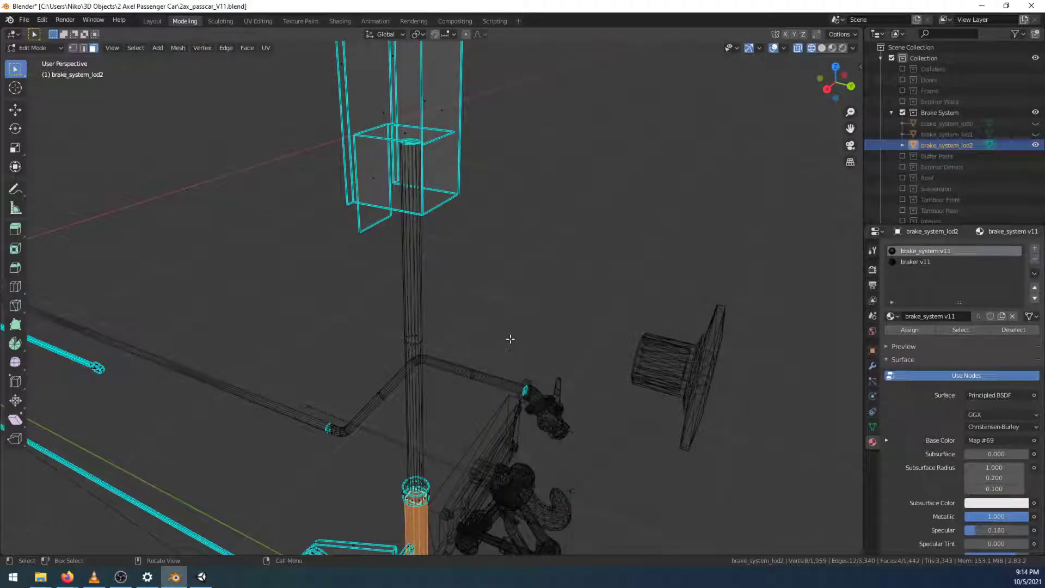
pyautogui.moveTo(450, 409); pyautogui.dragTo(556, 381, button='middle')
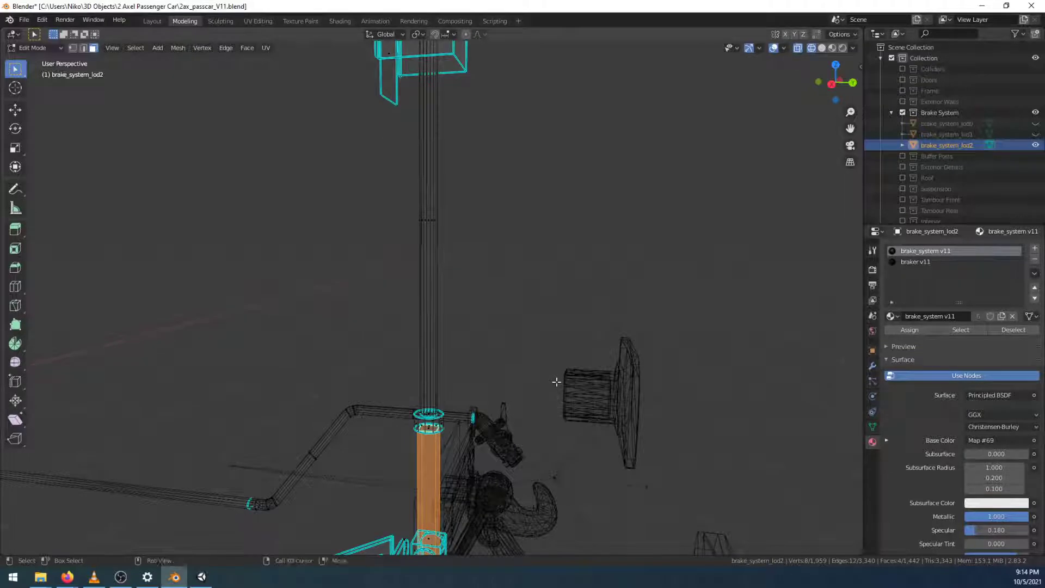
pyautogui.hotkey('shift', 'd')
pyautogui.press('z')
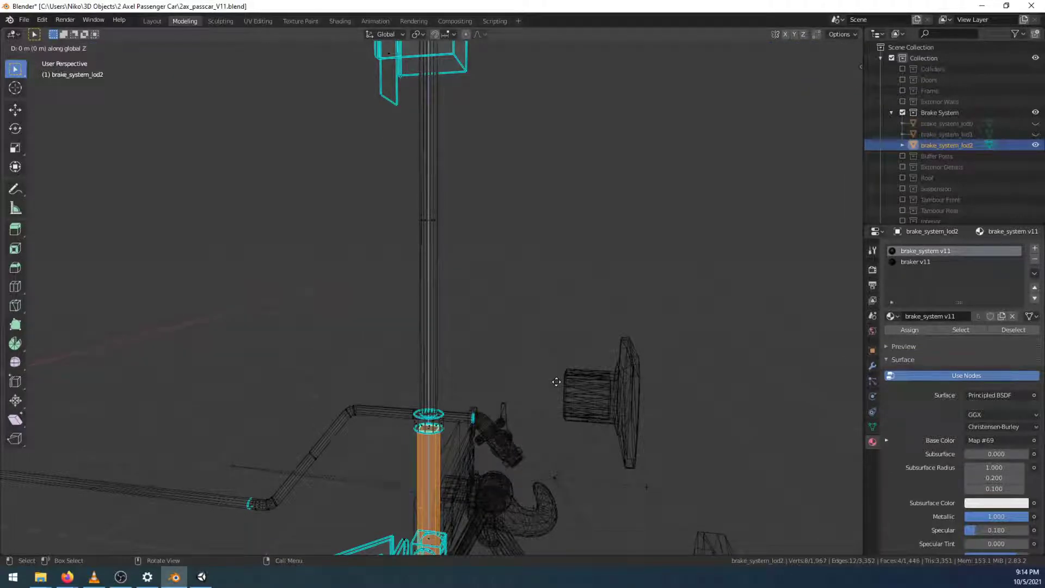
pyautogui.click(593, 94)
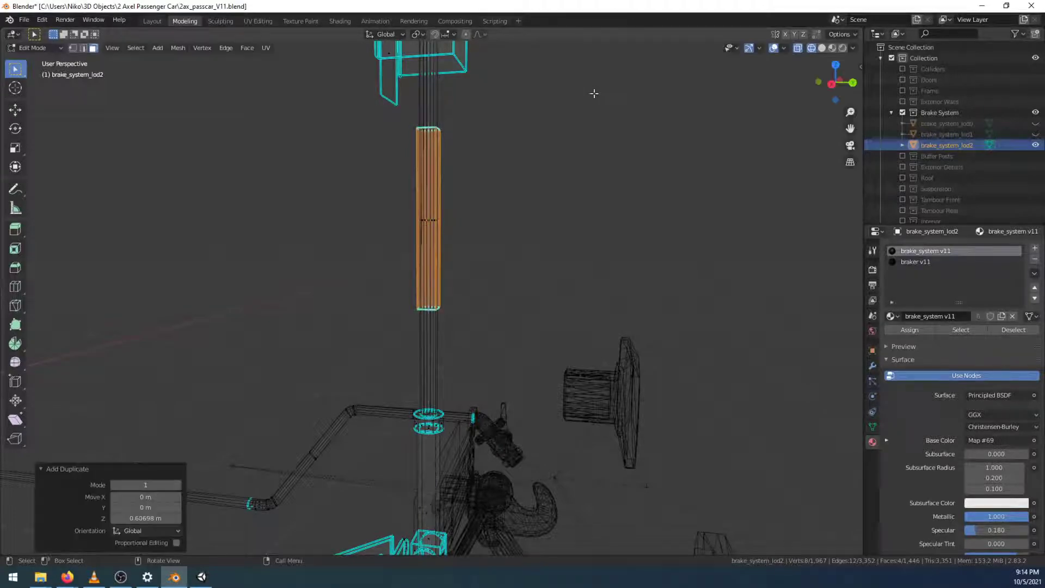
pyautogui.click(834, 82)
pyautogui.scroll(3, 542, 233)
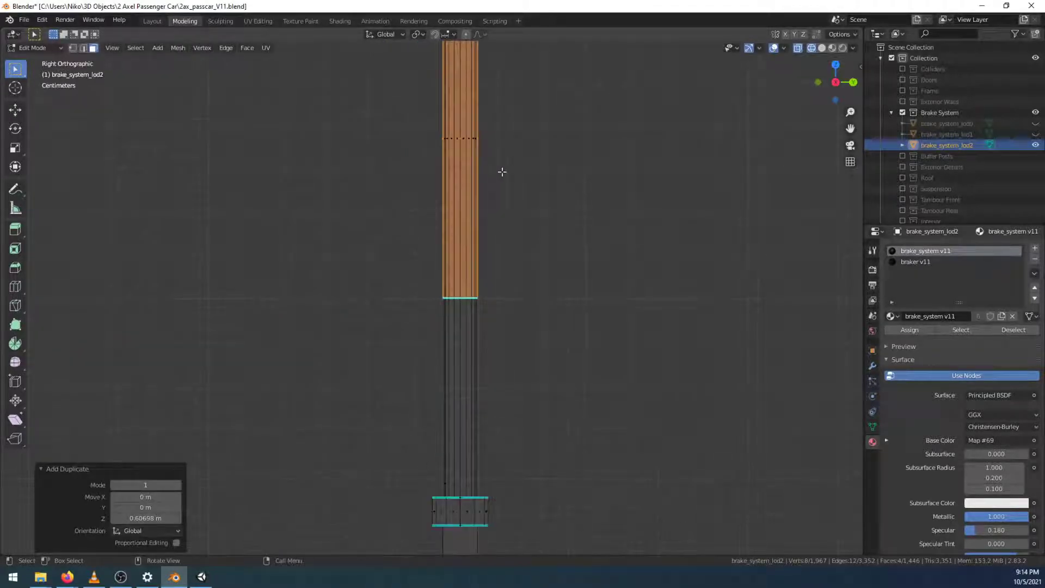
# Move the duplicated square bar 0.4 m along global Y, clear of the original upper handbrake shaft
pyautogui.scroll(-3, 508, 185)
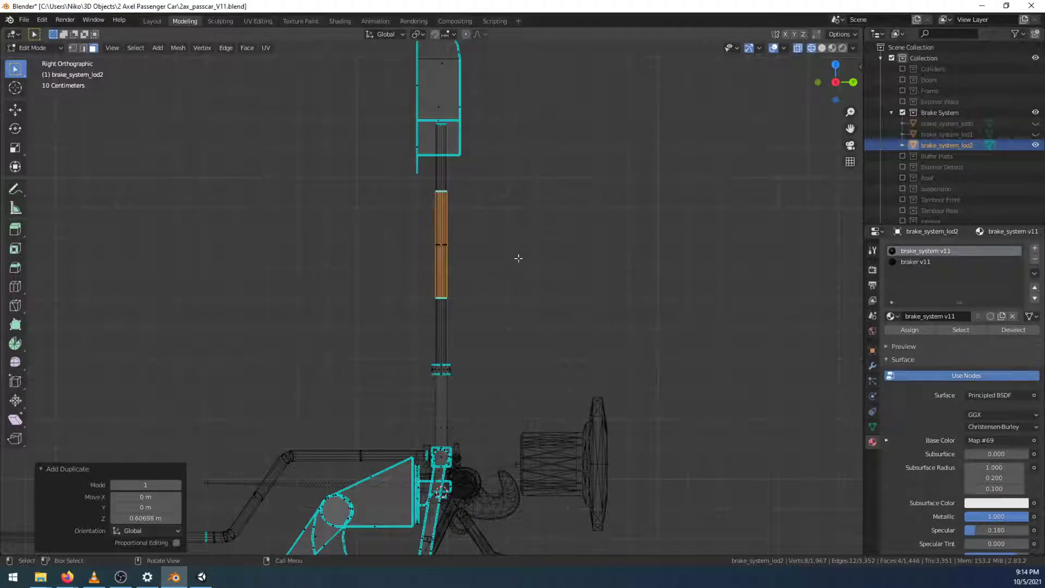
pyautogui.press('g')
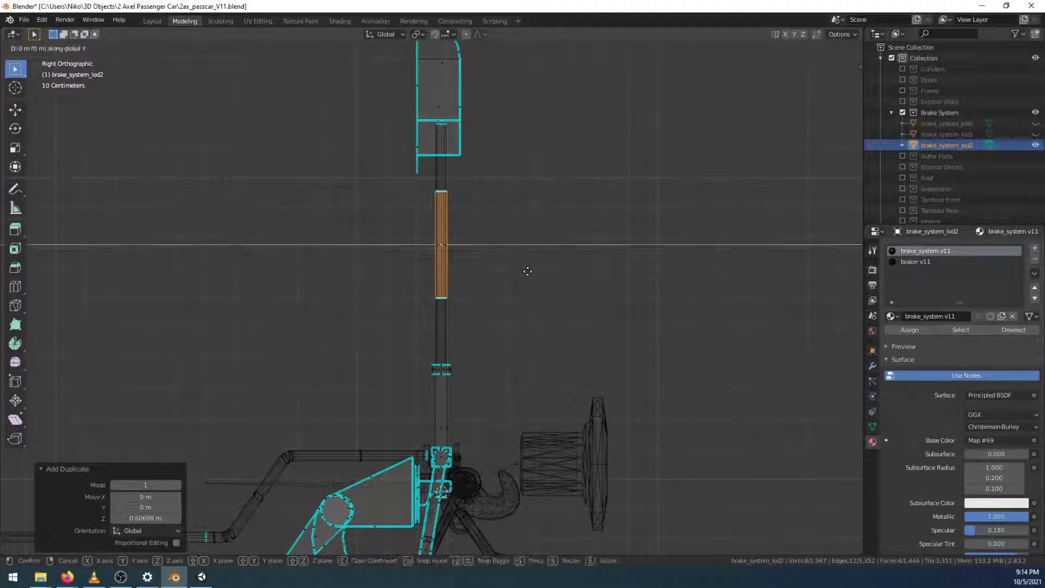
pyautogui.write('y0.4')
pyautogui.press('Return')
pyautogui.moveTo(639, 194); pyautogui.dragTo(605, 218, button='middle')
# Select the original upper handbrake shaft together with the whole offset square bar in brake_system_lod2
pyautogui.moveTo(398, 234); pyautogui.dragTo(445, 277)
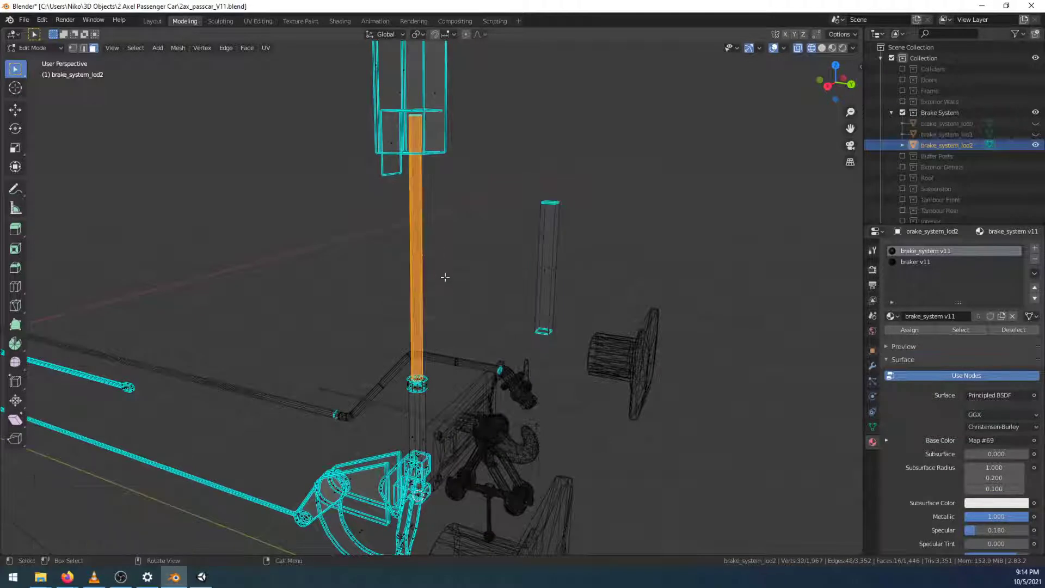
pyautogui.click(259, 21)
pyautogui.scroll(-5, 276, 357)
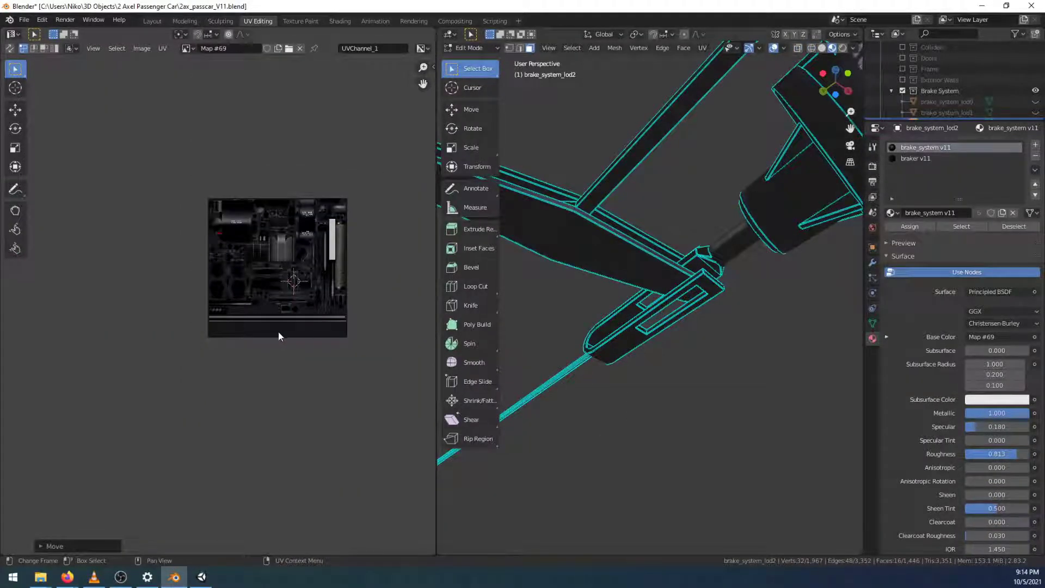
pyautogui.scroll(3, 279, 336)
pyautogui.scroll(-4, 279, 336)
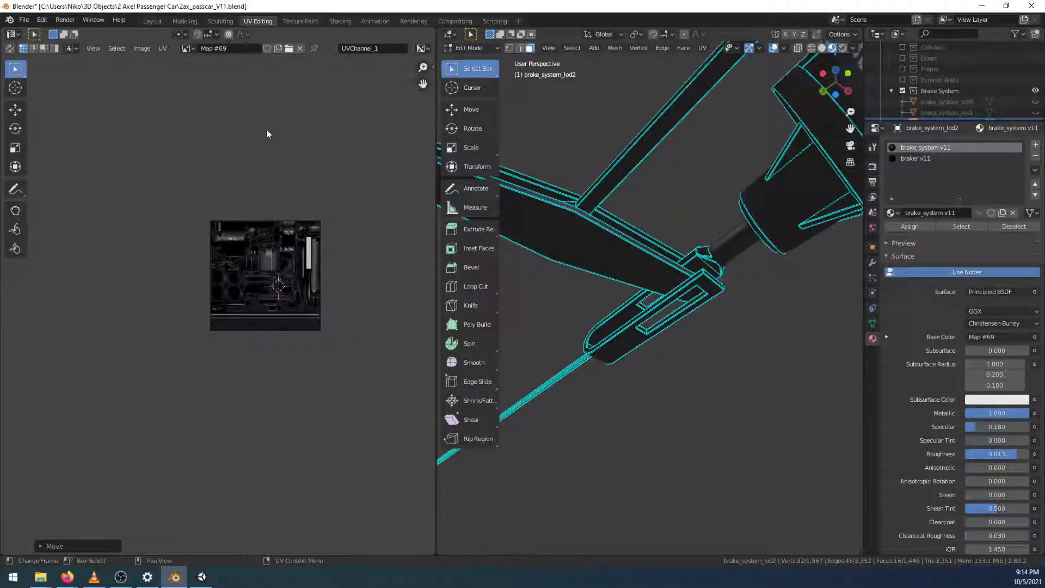
pyautogui.click(151, 22)
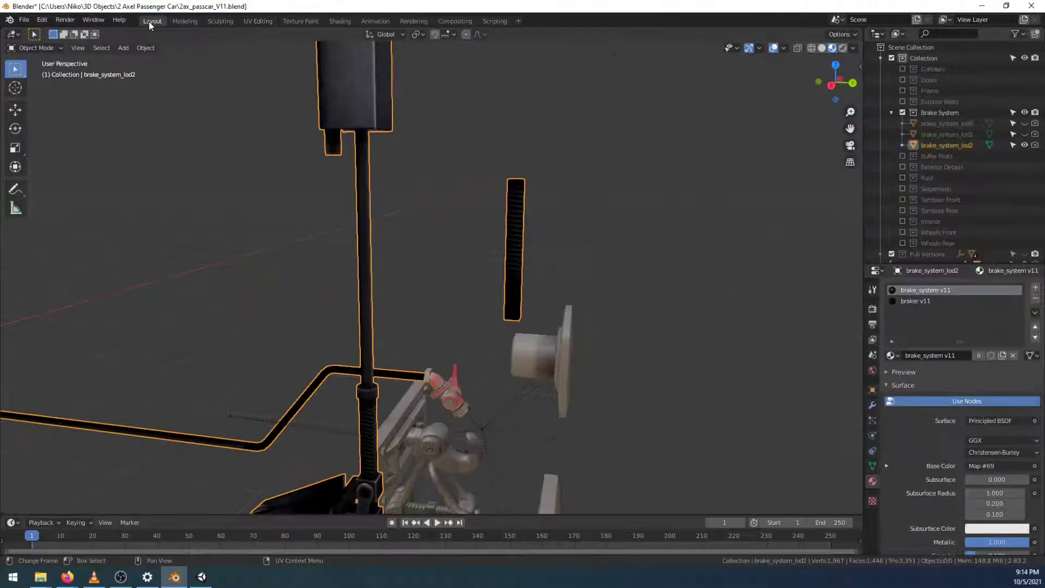
pyautogui.click(184, 22)
pyautogui.press('l')
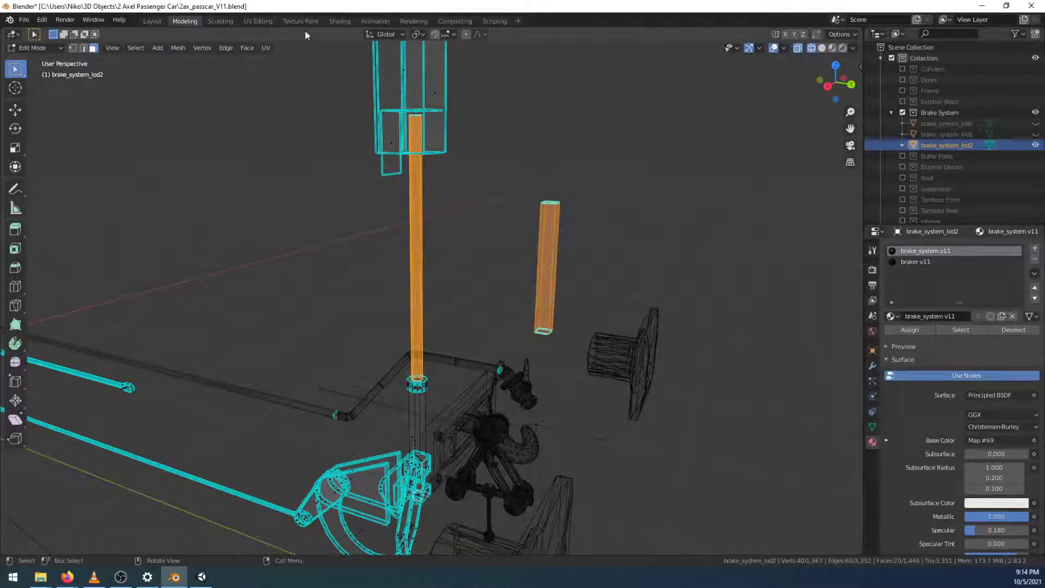
# Move the square bar's UV island near the shaft's tall, narrow island on Map #69 and rotate it 90°
pyautogui.click(258, 21)
pyautogui.scroll(3, 279, 334)
pyautogui.moveTo(308, 297); pyautogui.dragTo(117, 408, button='middle')
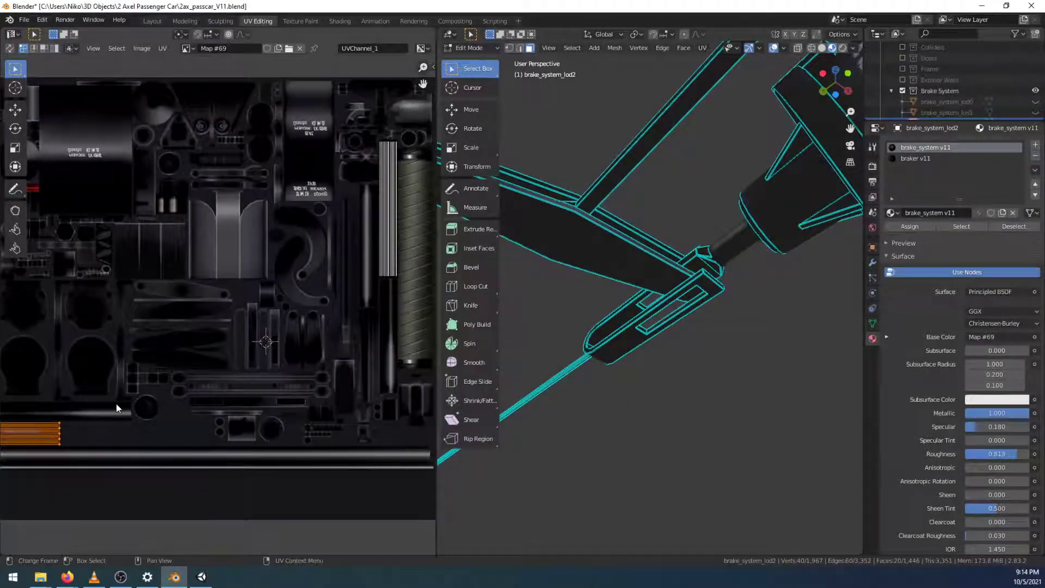
pyautogui.press('g')
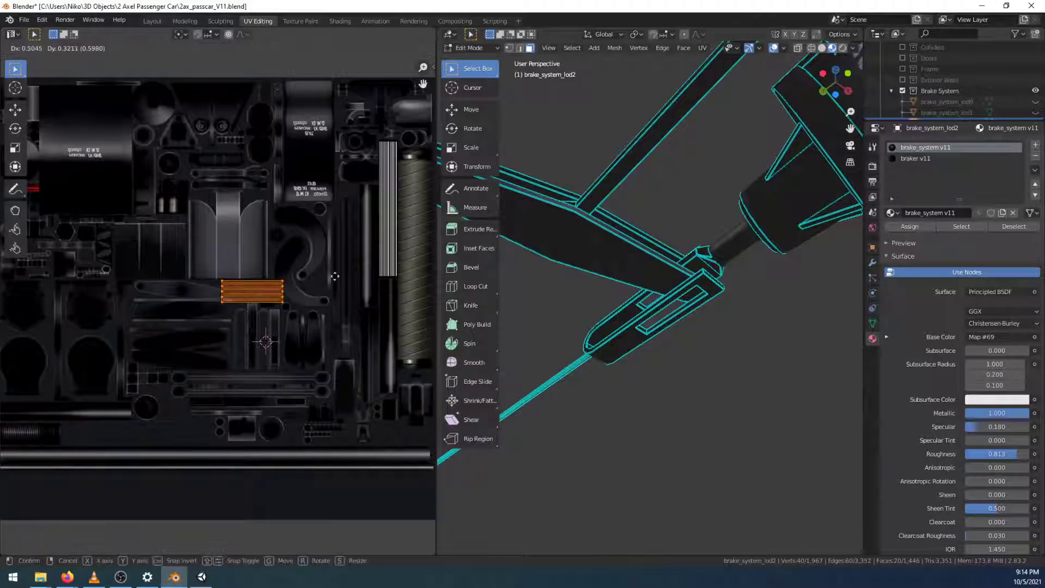
pyautogui.click(391, 208)
pyautogui.moveTo(389, 237); pyautogui.dragTo(269, 276, button='middle')
pyautogui.scroll(4, 269, 275)
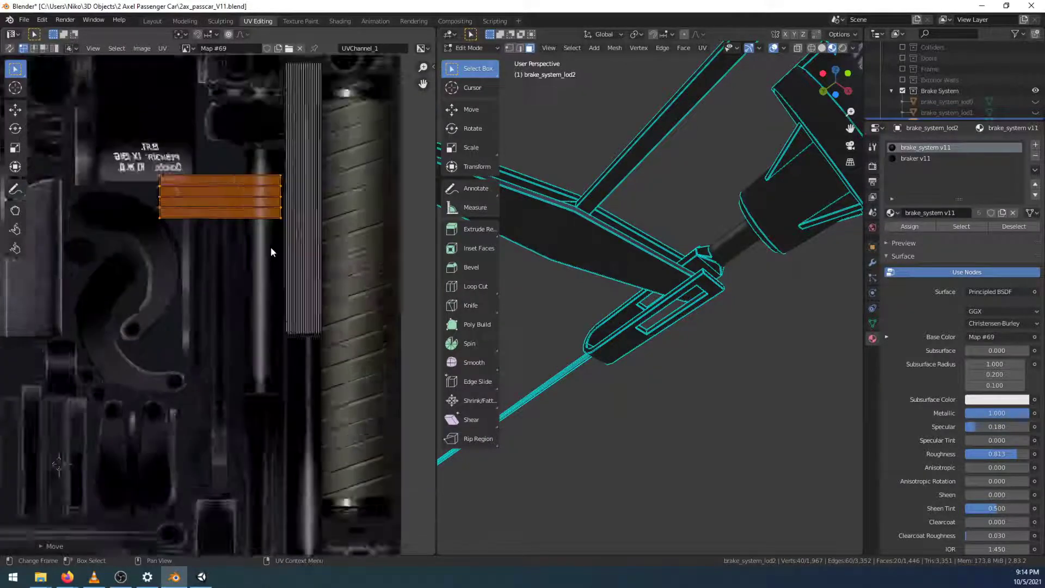
pyautogui.moveTo(297, 309); pyautogui.dragTo(292, 315, button='middle')
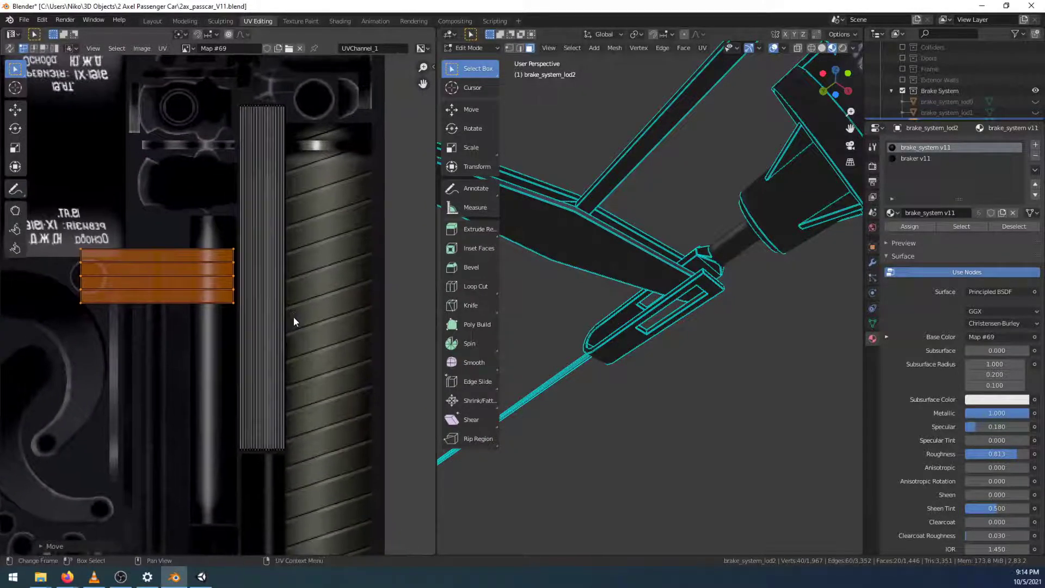
pyautogui.write('r90')
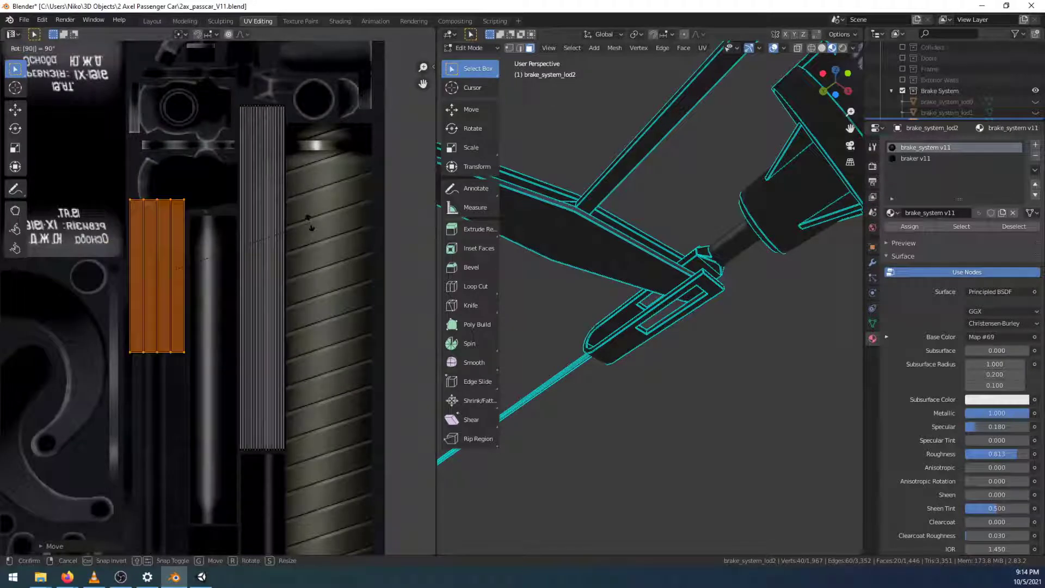
pyautogui.press('Return')
# Centre the bar's UV island over the shaft's island and narrow it to that width, about 0.81 along X
pyautogui.press('g')
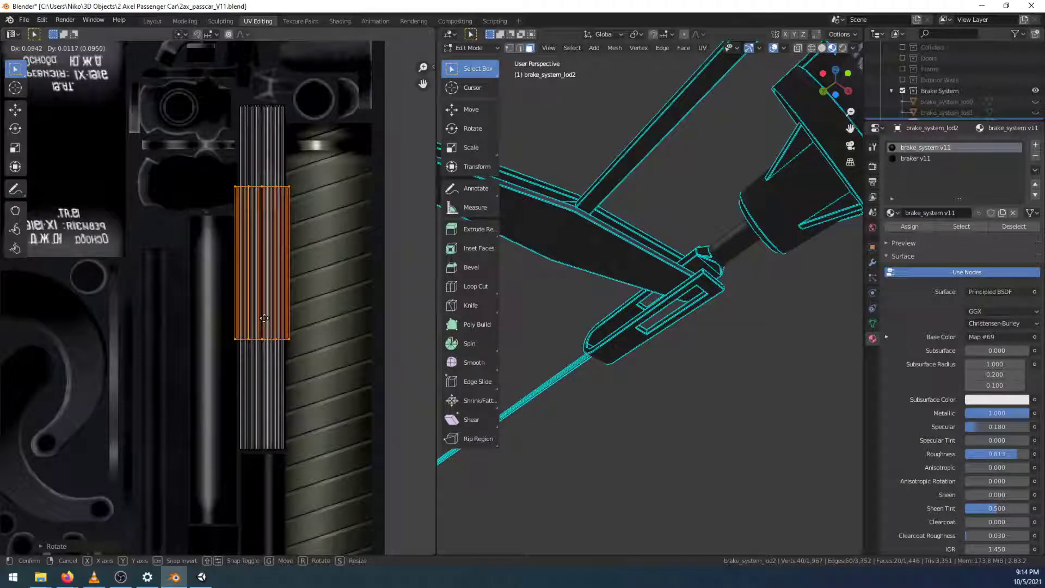
pyautogui.click(264, 319)
pyautogui.press('s')
pyautogui.press('x')
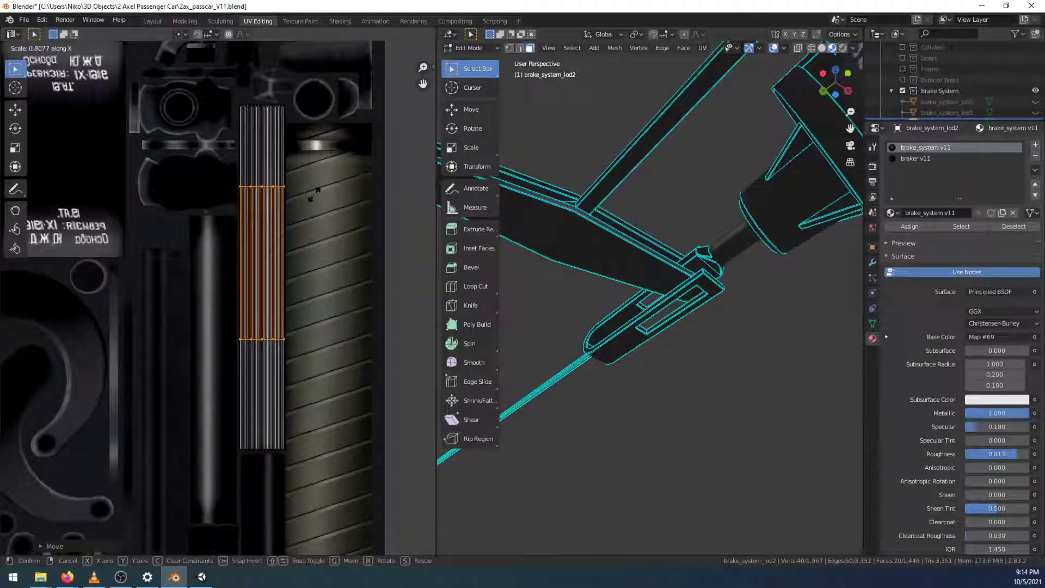
pyautogui.click(314, 195)
# Stretch the bar's UV island along Y by about 2.2 and shift it about -0.014 along Y onto the shaft's island
pyautogui.press('s')
pyautogui.press('y')
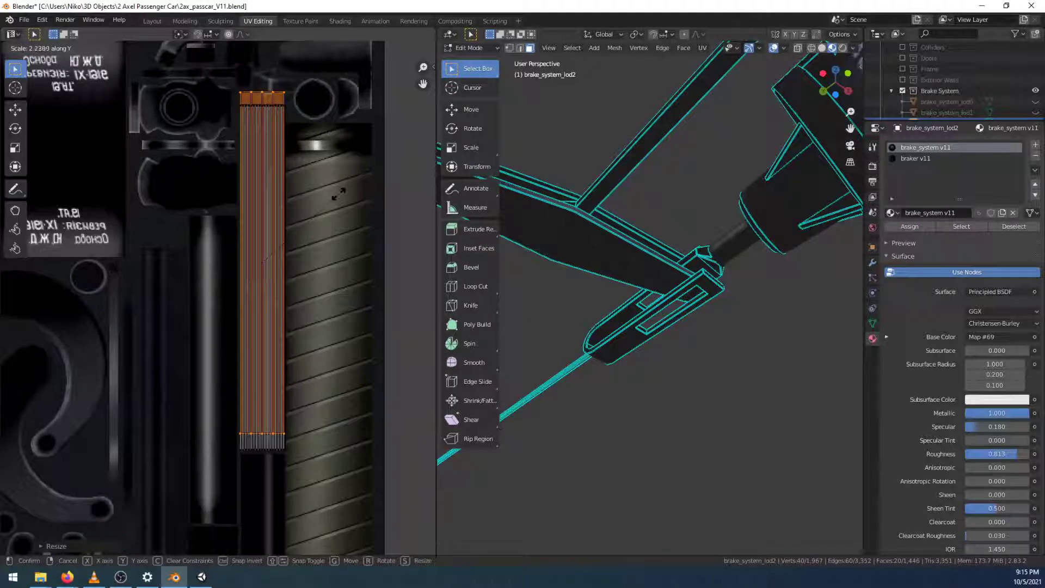
pyautogui.click(338, 194)
pyautogui.press('g')
pyautogui.press('y')
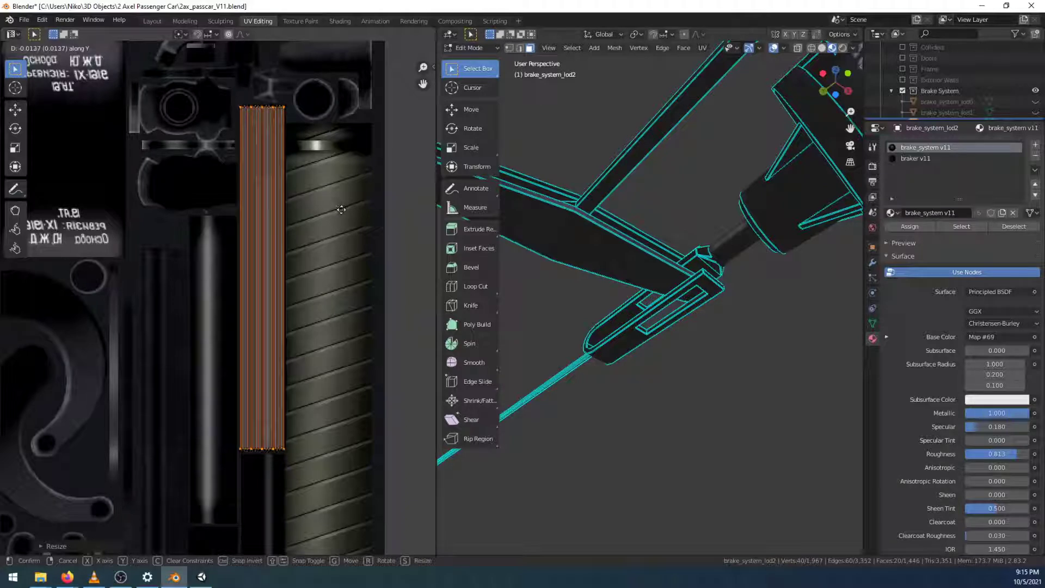
pyautogui.click(342, 209)
# Fine-tune the length of the bar's UV island by scaling it about 1.009 along Y
pyautogui.scroll(1, 342, 208)
pyautogui.moveTo(354, 212); pyautogui.dragTo(302, 233, button='middle')
pyautogui.press('s')
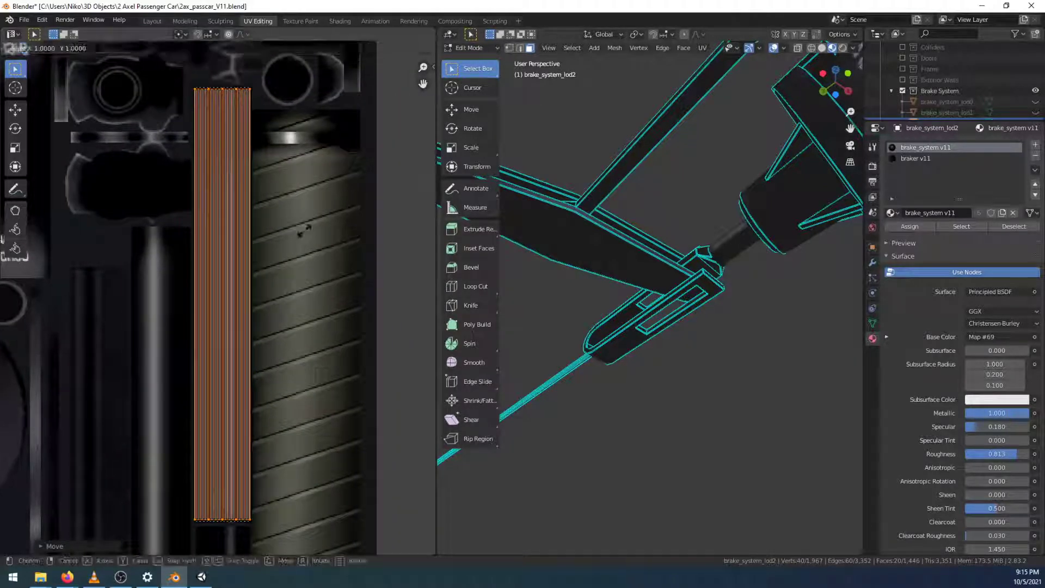
pyautogui.press('y')
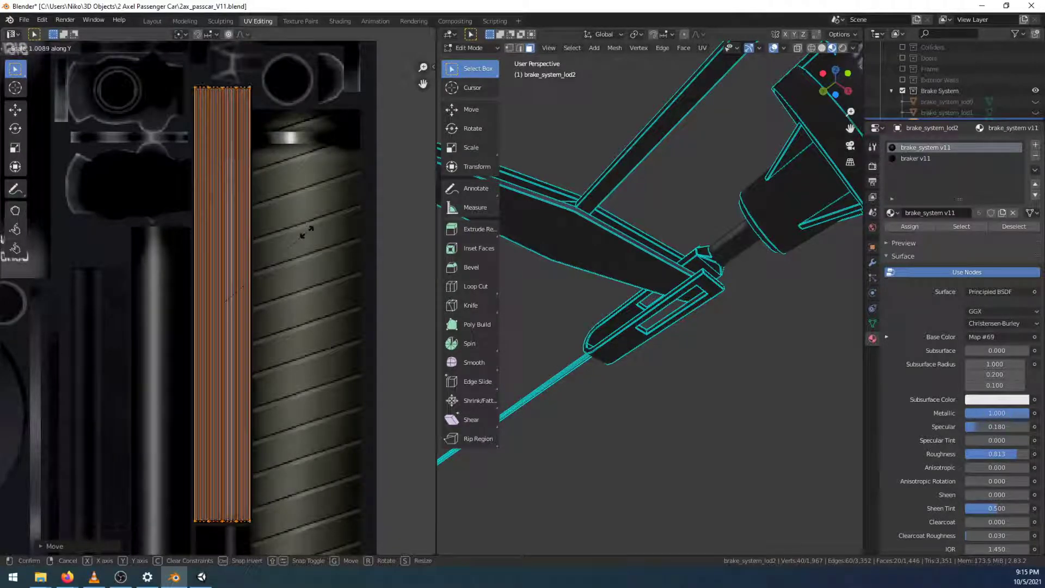
pyautogui.click(307, 233)
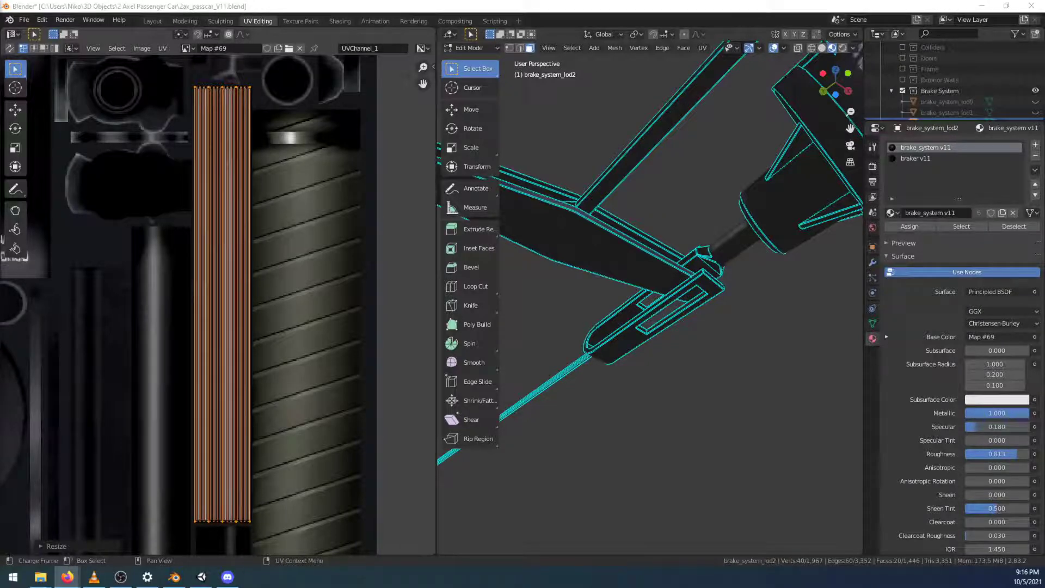
# Watch VR_Gagarin_kabina_st44.mp4 from the Videos folder and close the video player
pyautogui.moveTo(204, 171); pyautogui.dragTo(0, 173)
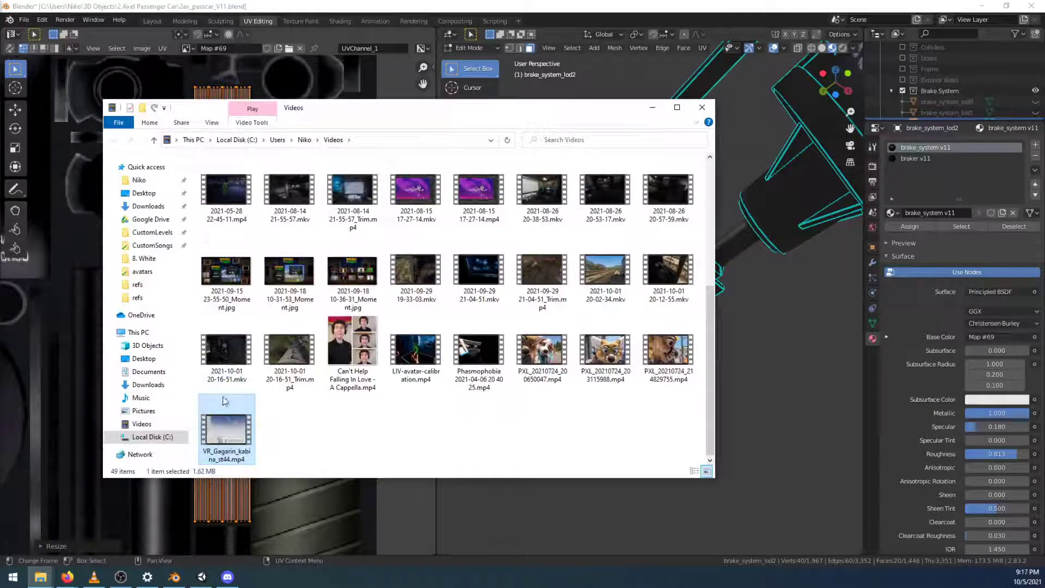
pyautogui.moveTo(552, 108); pyautogui.dragTo(272, 141)
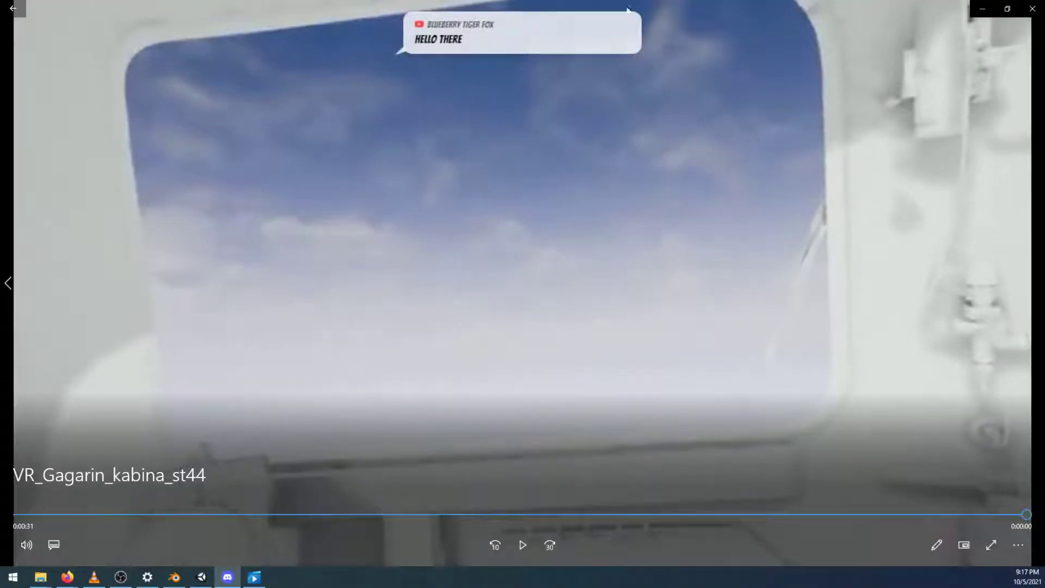
pyautogui.click(1033, 9)
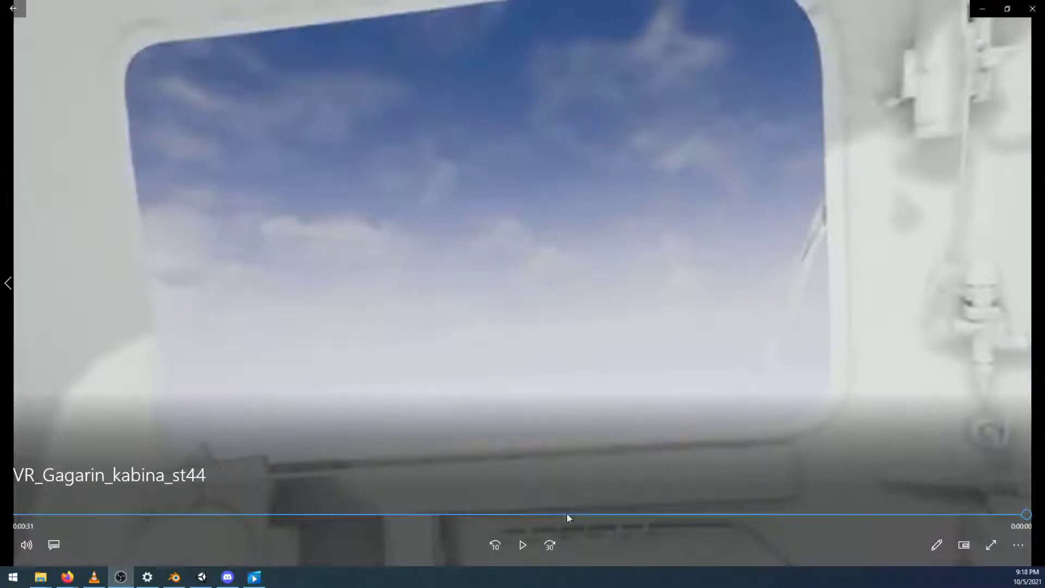
pyautogui.click(523, 544)
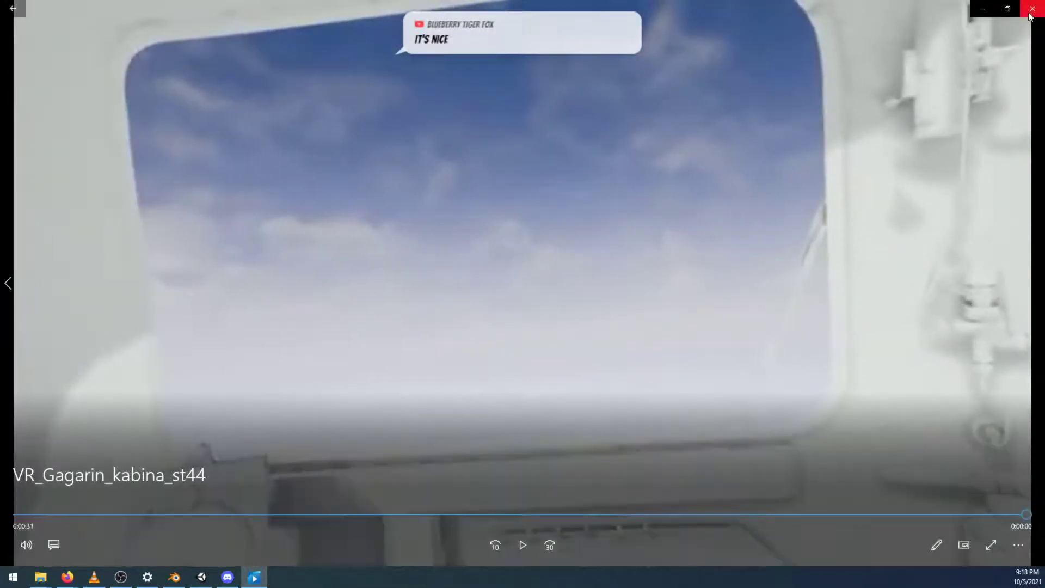
pyautogui.click(1031, 9)
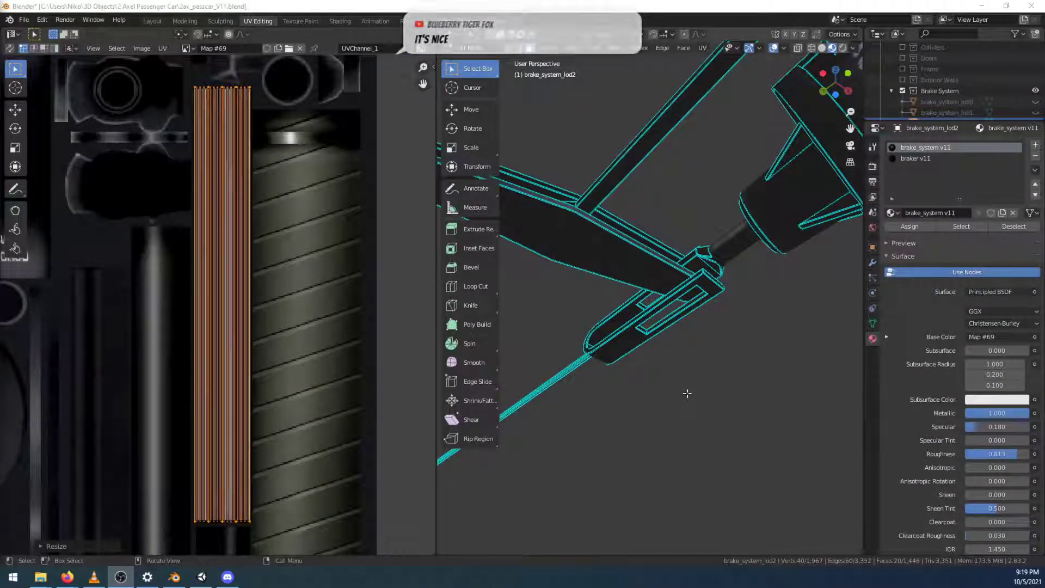
# Close the Videos folder window and bring up the 2 Axel Passenger Car folder in File Explorer
pyautogui.moveTo(669, 303); pyautogui.dragTo(666, 295, button='middle')
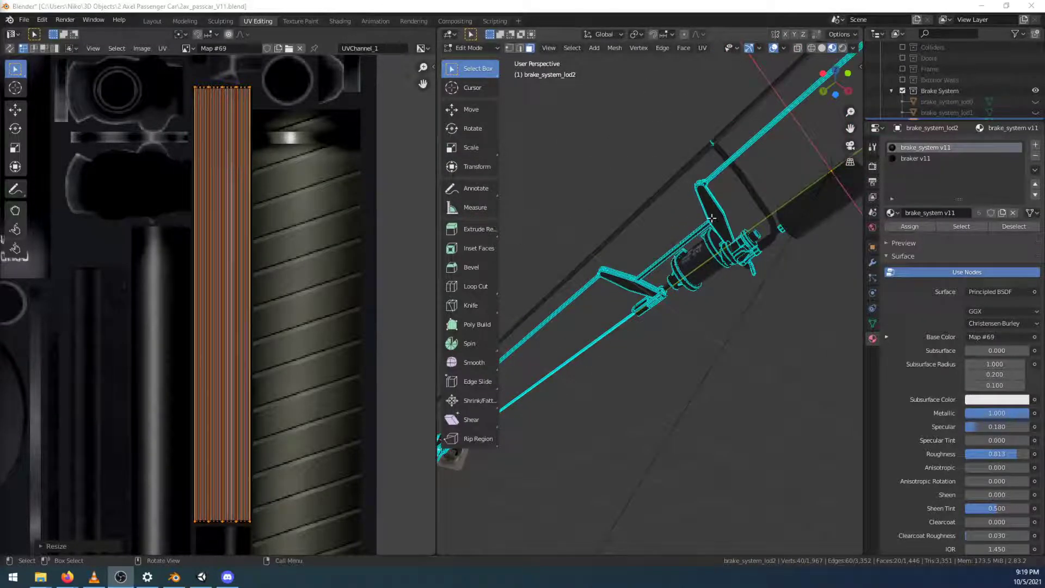
pyautogui.moveTo(694, 241); pyautogui.dragTo(672, 258, button='middle')
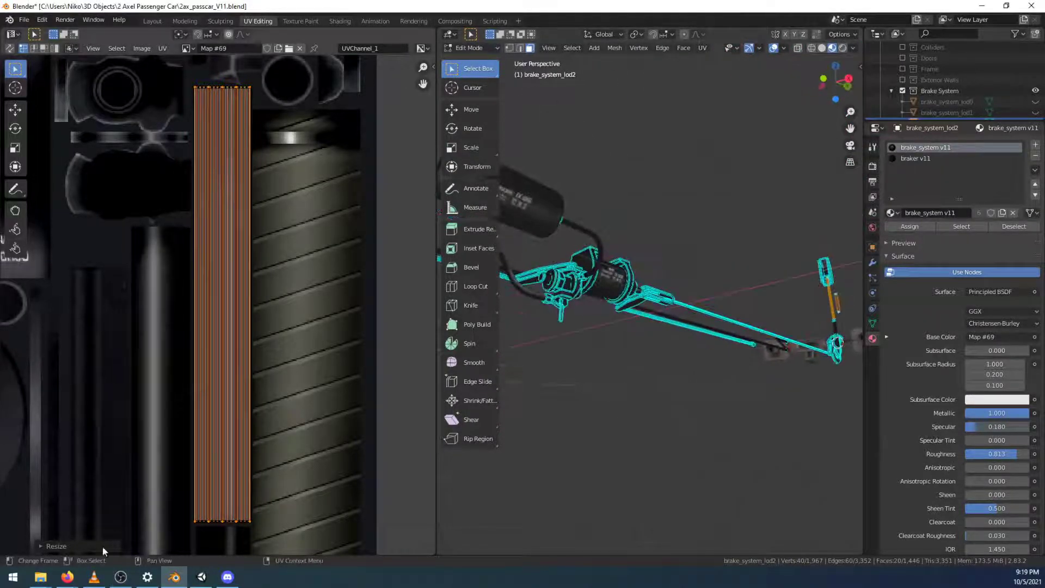
pyautogui.moveTo(40, 576)
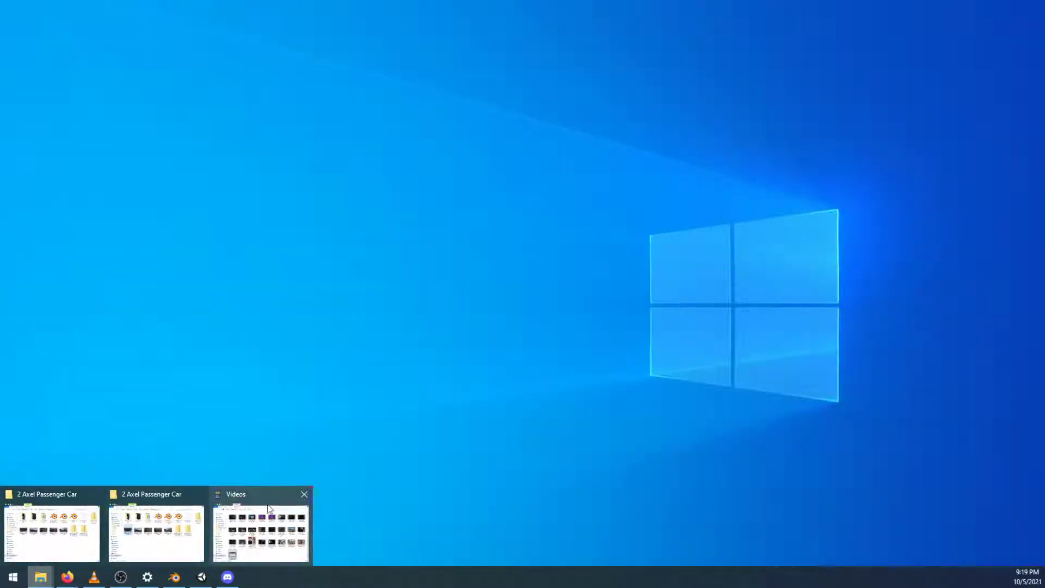
pyautogui.click(303, 494)
pyautogui.click(190, 524)
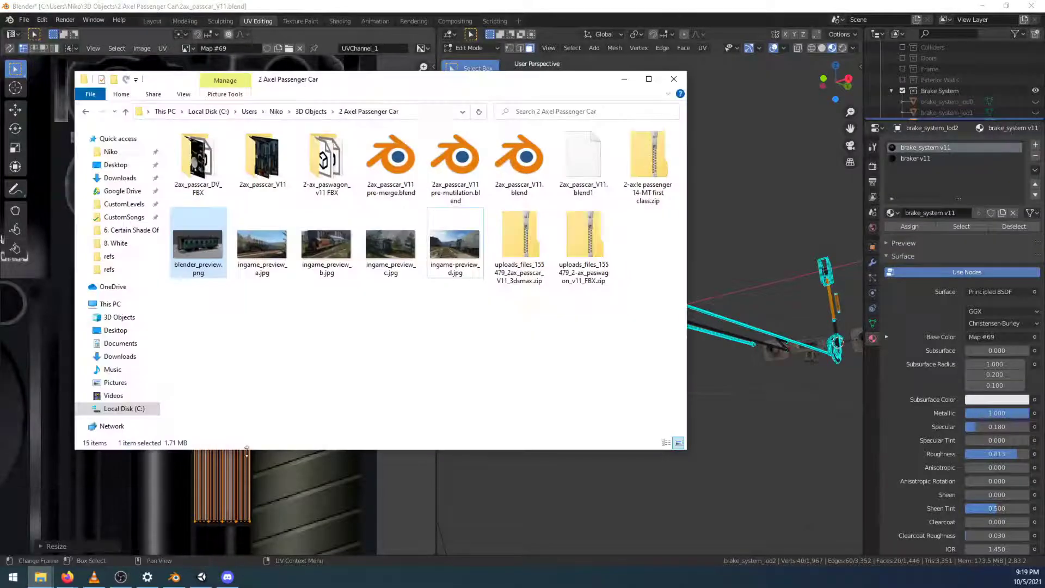
# View the passenger car previews from blender_preview.png through ingame-preview_d.jpg, close the image viewer and minimise the folder window to return to Blender
pyautogui.doubleClick(204, 239)
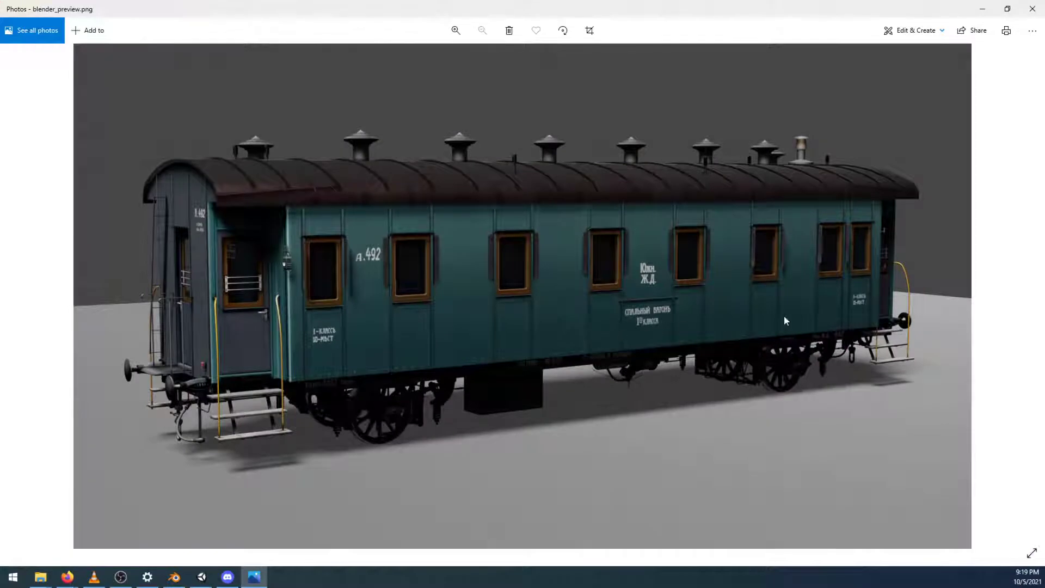
pyautogui.click(1030, 292)
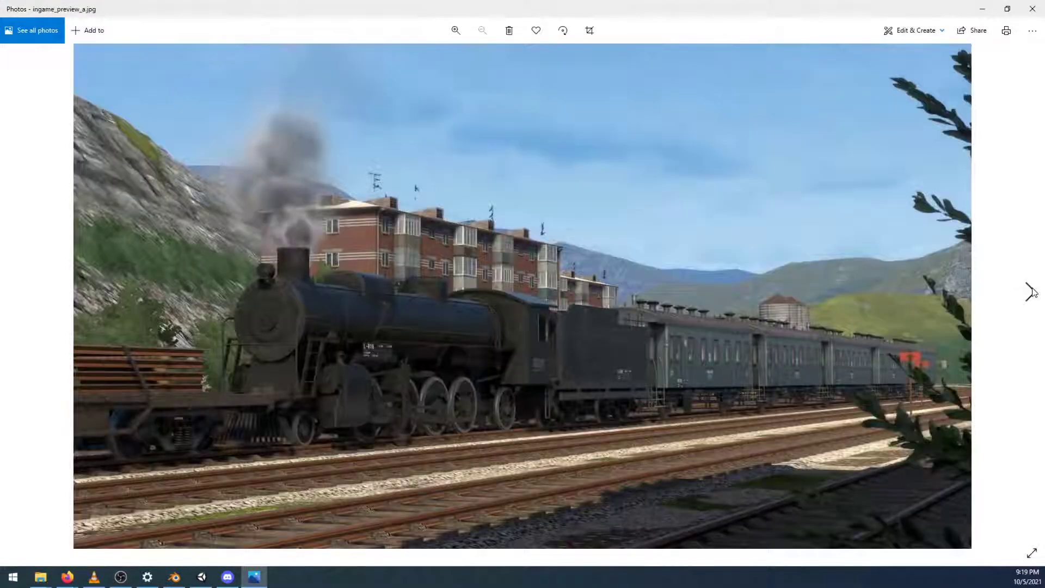
pyautogui.click(1030, 292)
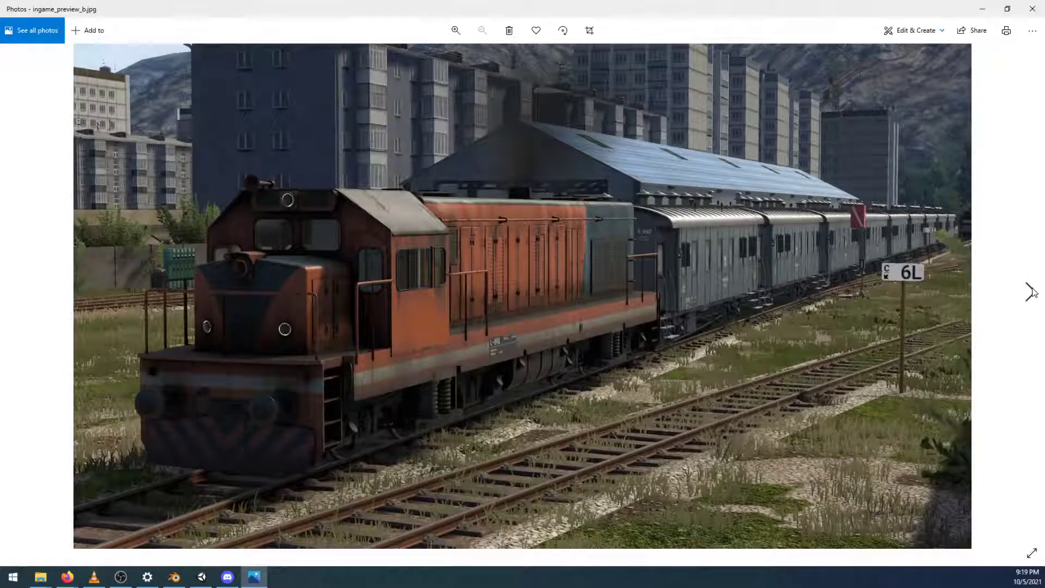
pyautogui.click(1030, 291)
pyautogui.click(1030, 292)
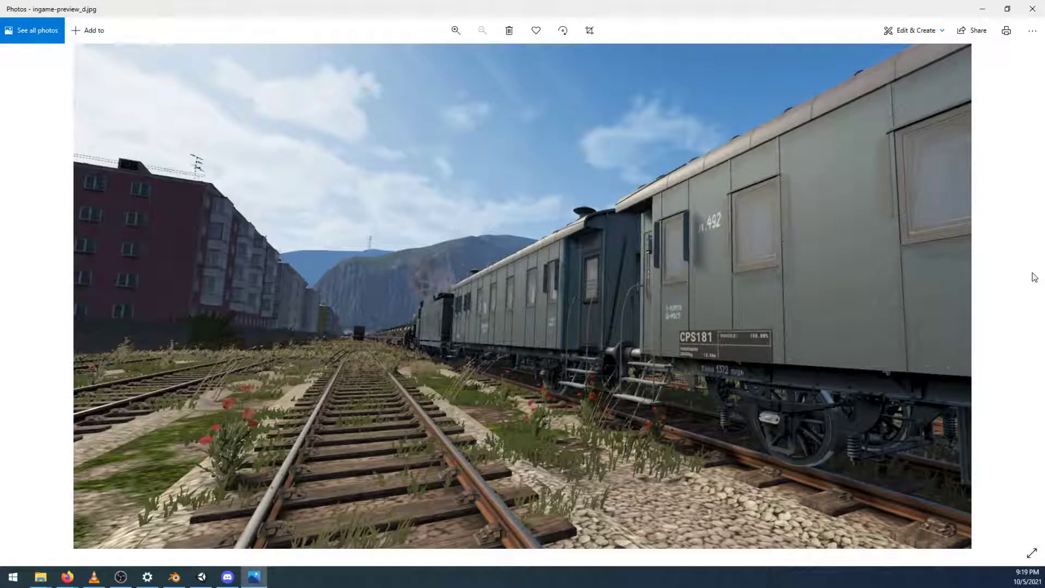
pyautogui.click(1032, 10)
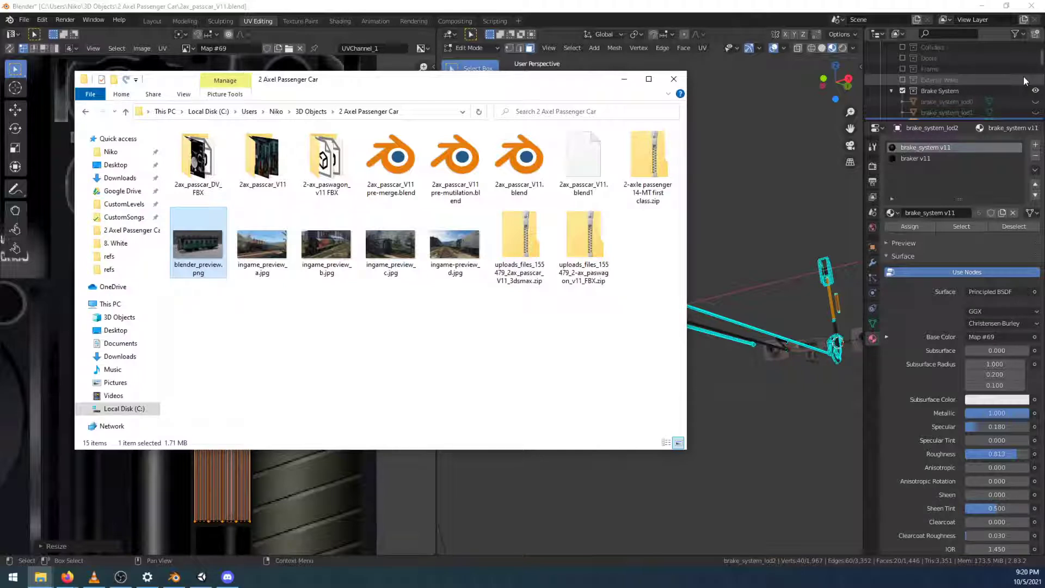
pyautogui.scroll(-2, 1023, 76)
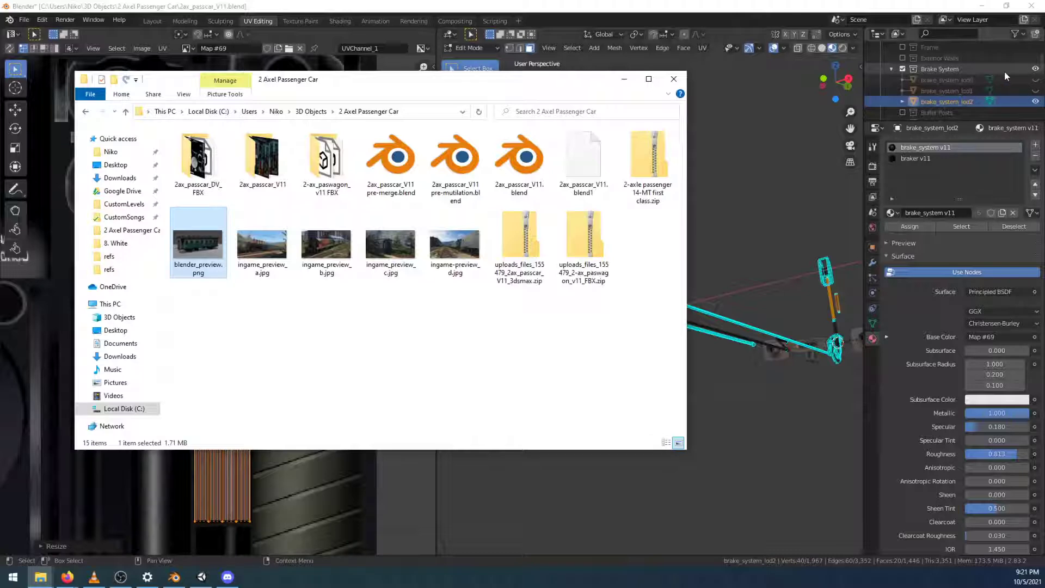
pyautogui.click(625, 80)
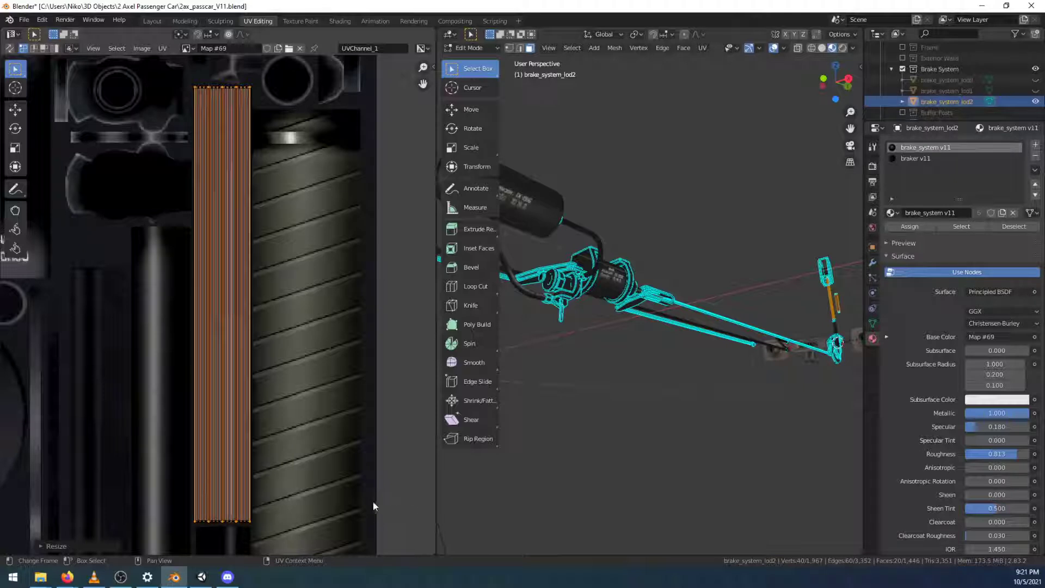
# Switch to the File Explorer window at 2 Axel Passenger Car and navigate through 3D Objects to the refs folder inside ZS 641
pyautogui.click(42, 580)
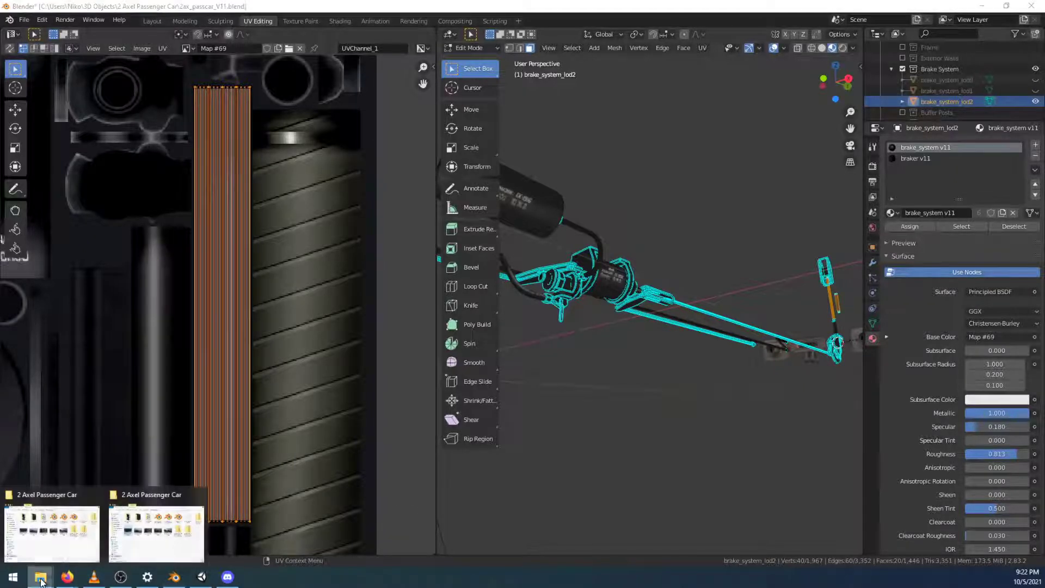
pyautogui.moveTo(72, 554)
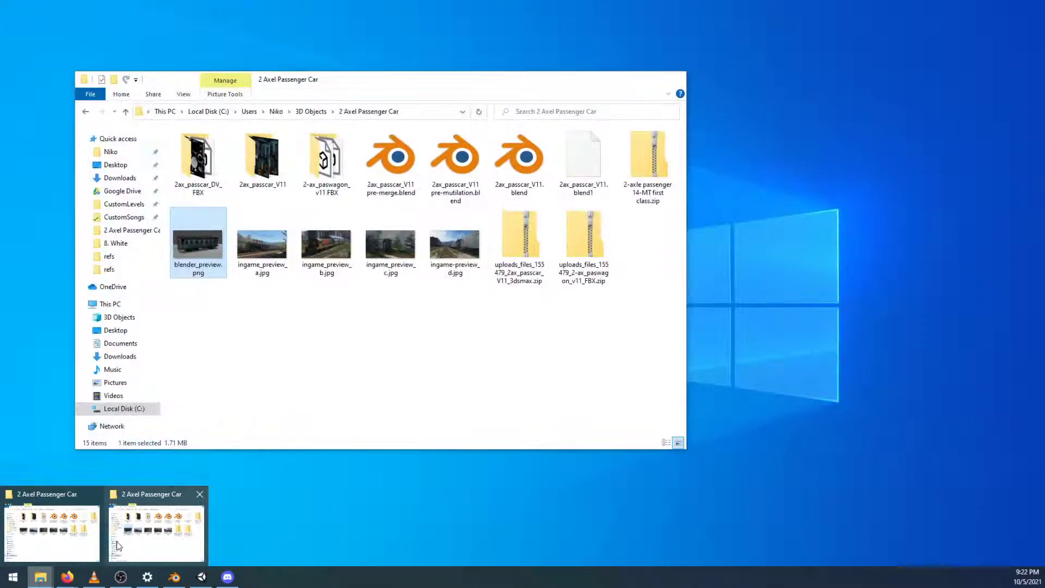
pyautogui.click(124, 543)
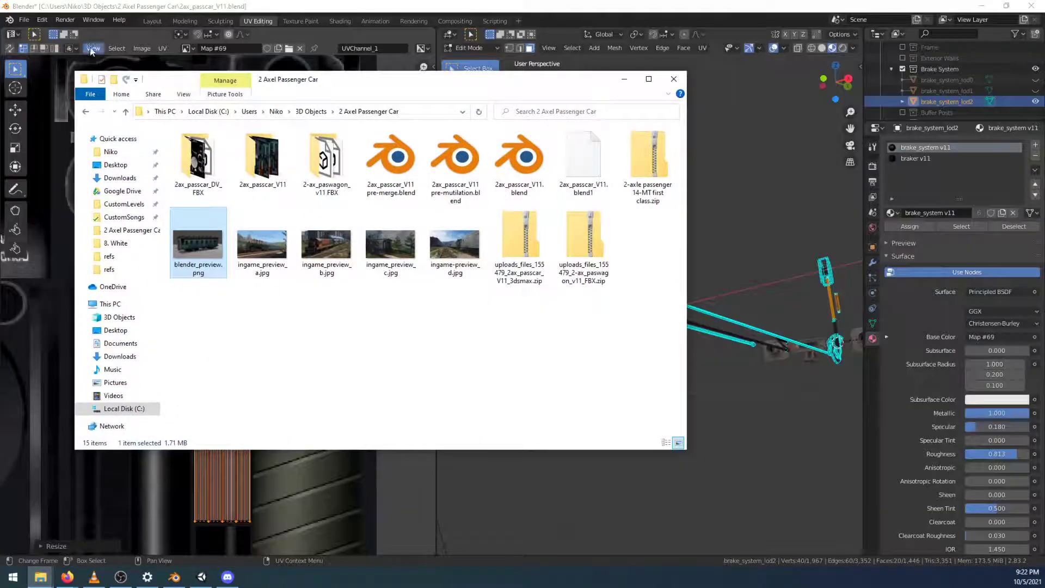
pyautogui.click(86, 111)
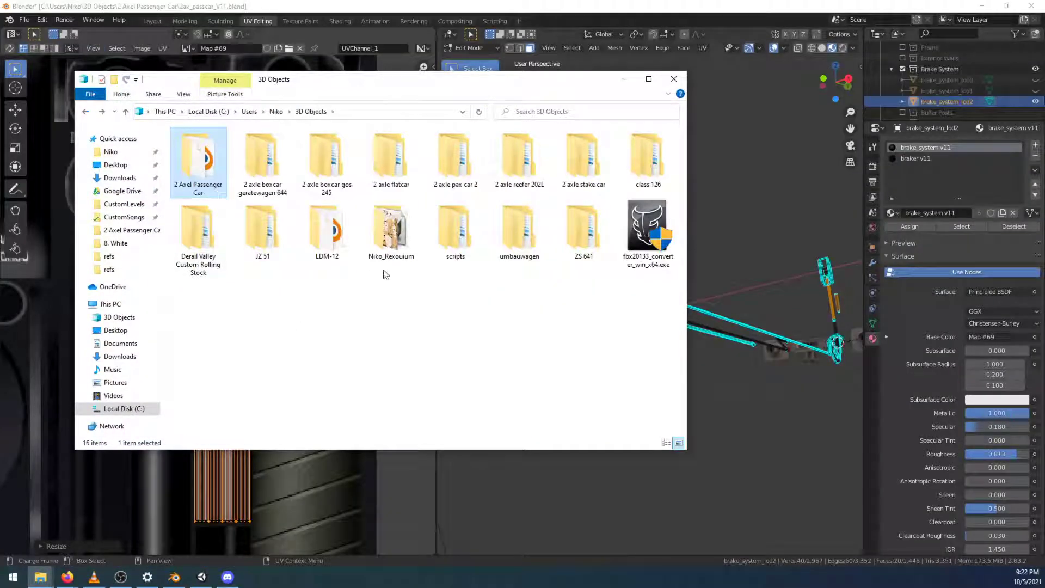
pyautogui.doubleClick(587, 235)
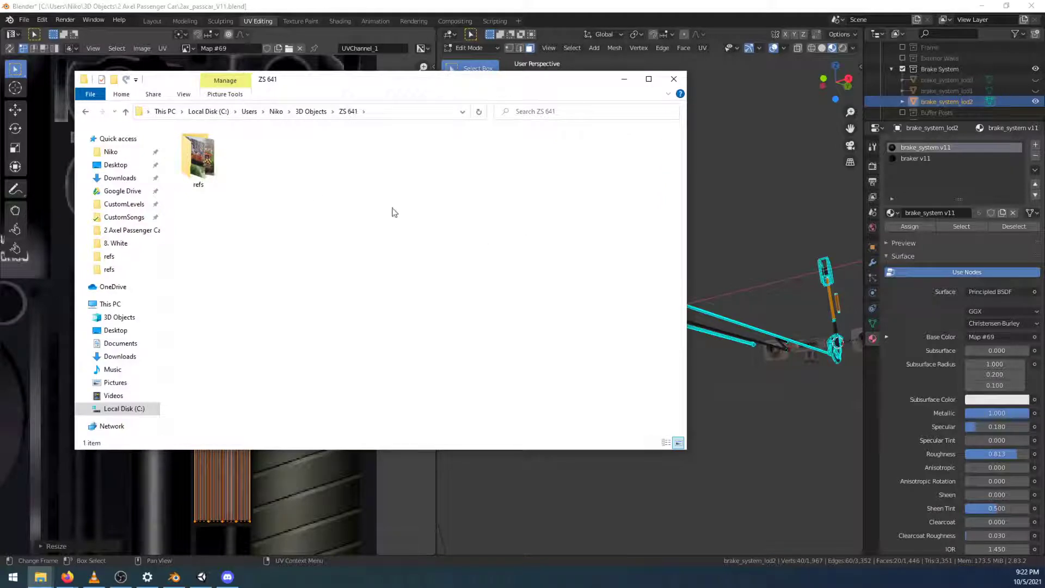
pyautogui.doubleClick(209, 156)
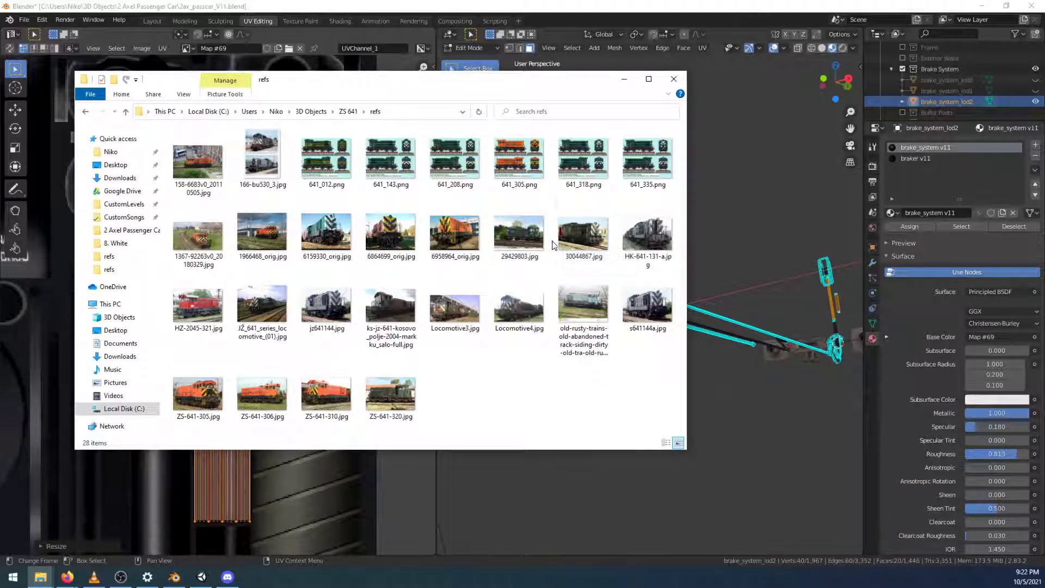
# Browse the ZS 641 locomotive photos starting from 29429803.jpg, close the image viewer and go back to the 3D Objects folder
pyautogui.doubleClick(517, 235)
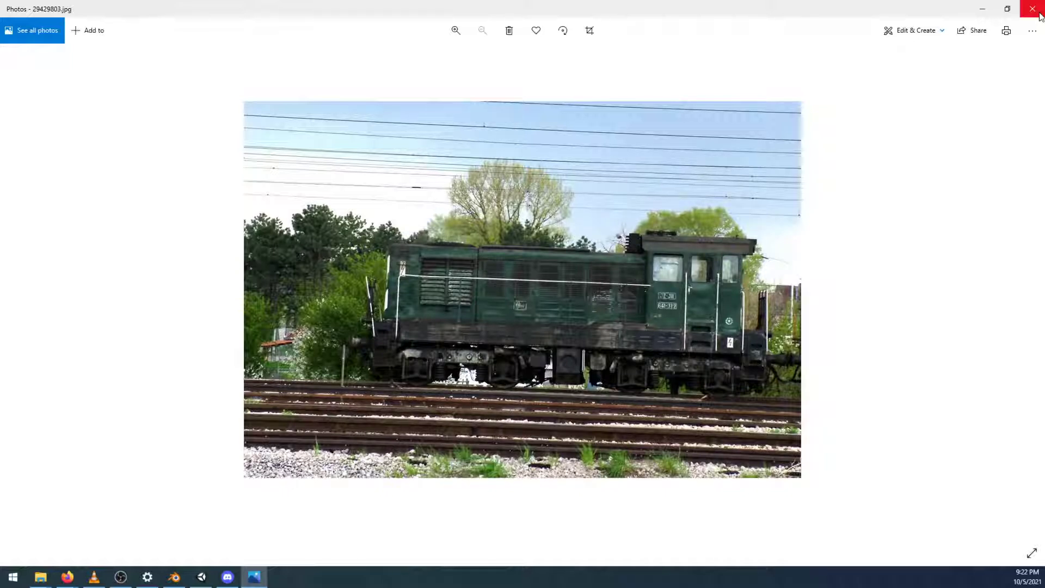
pyautogui.click(1025, 302)
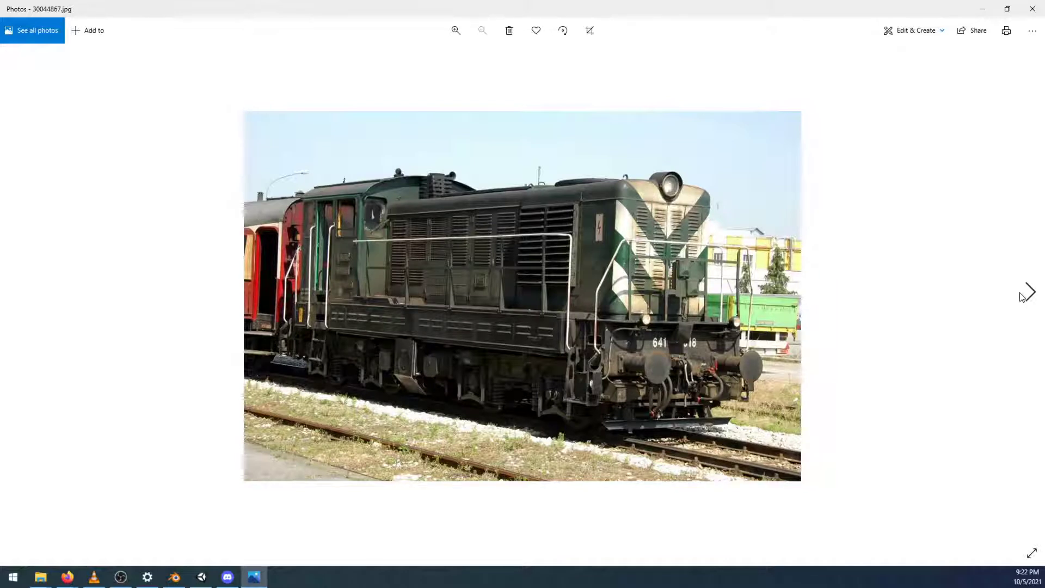
pyautogui.click(1026, 294)
pyautogui.click(1029, 294)
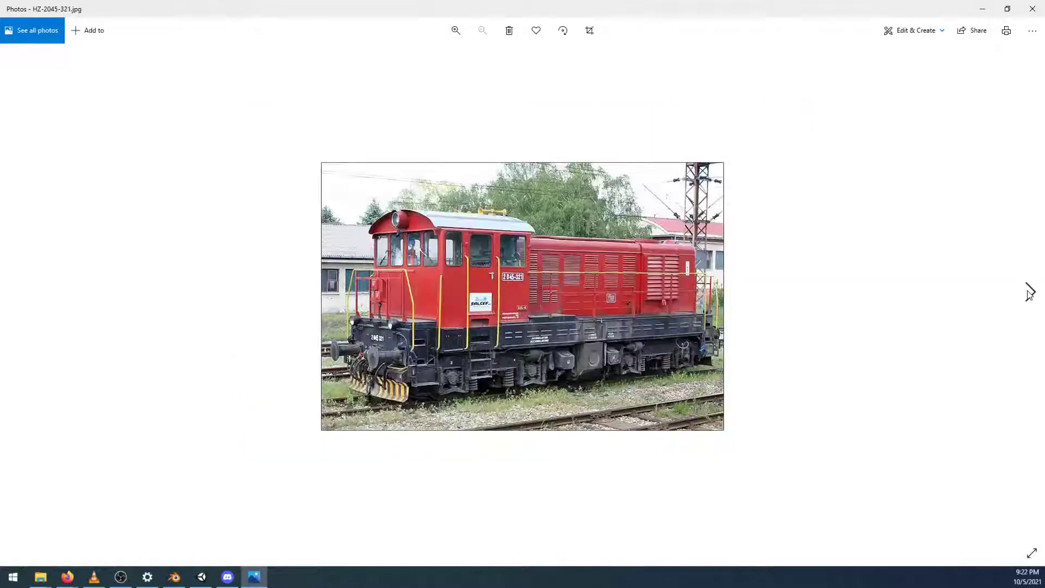
pyautogui.click(1029, 295)
pyautogui.click(1028, 294)
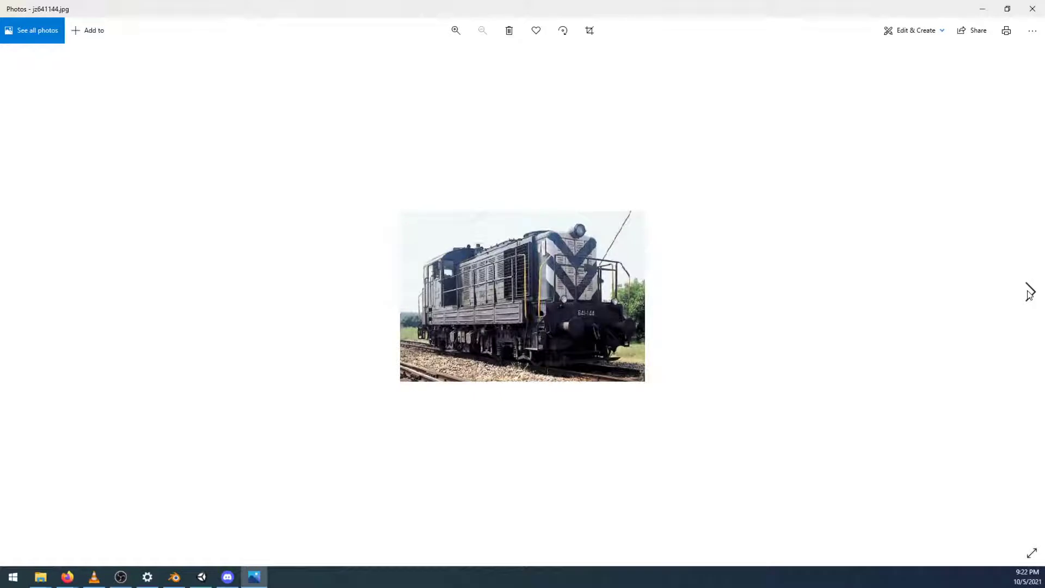
pyautogui.click(1029, 294)
pyautogui.click(1031, 8)
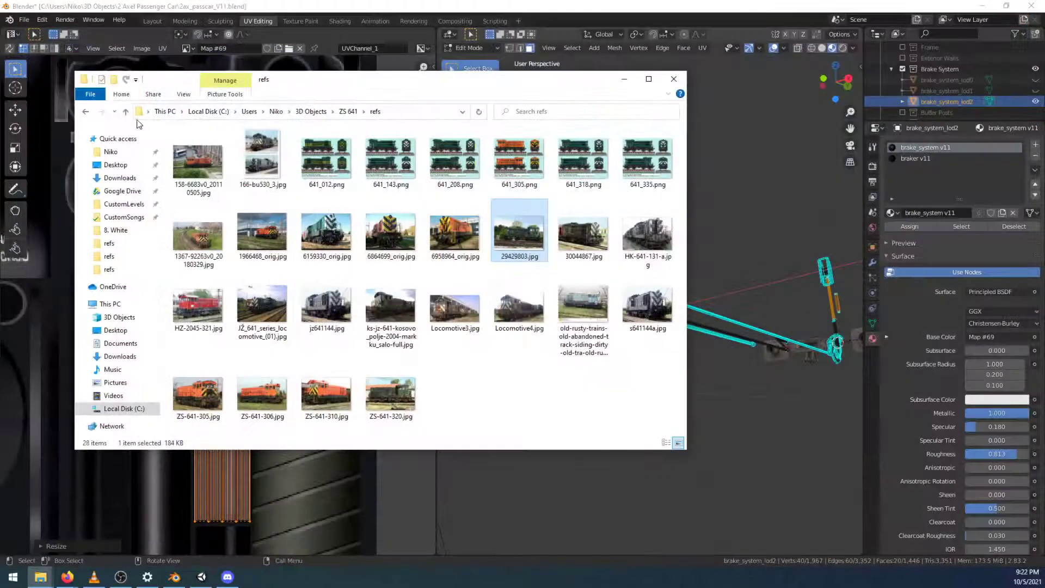
pyautogui.click(85, 111)
pyautogui.click(86, 111)
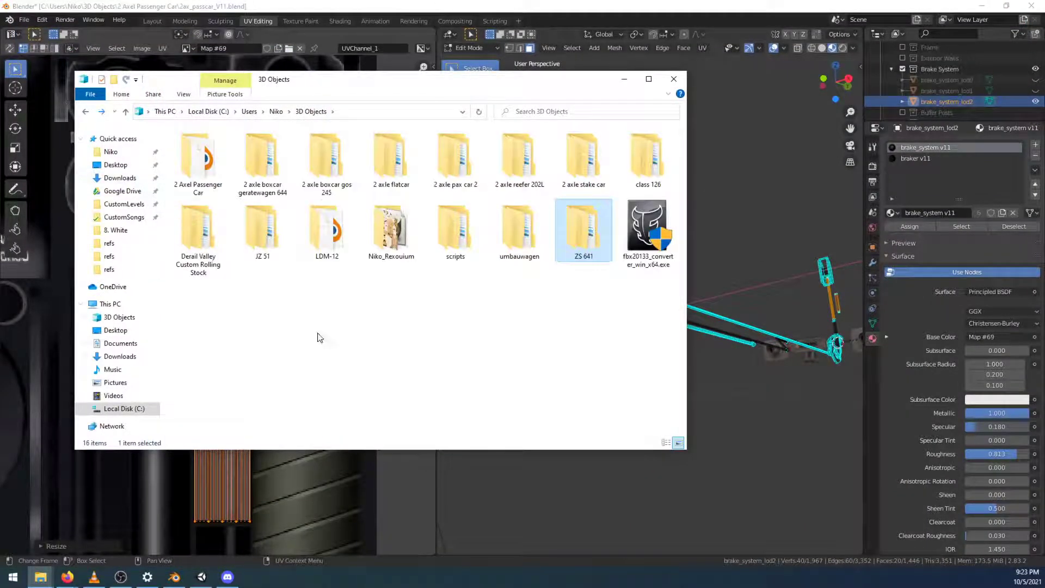
# Browse the steam locomotive photos in class 126's refs folder starting from the one ending KN3RKM.jpg, close the viewer and return to 3D Objects
pyautogui.doubleClick(660, 168)
pyautogui.click(196, 163)
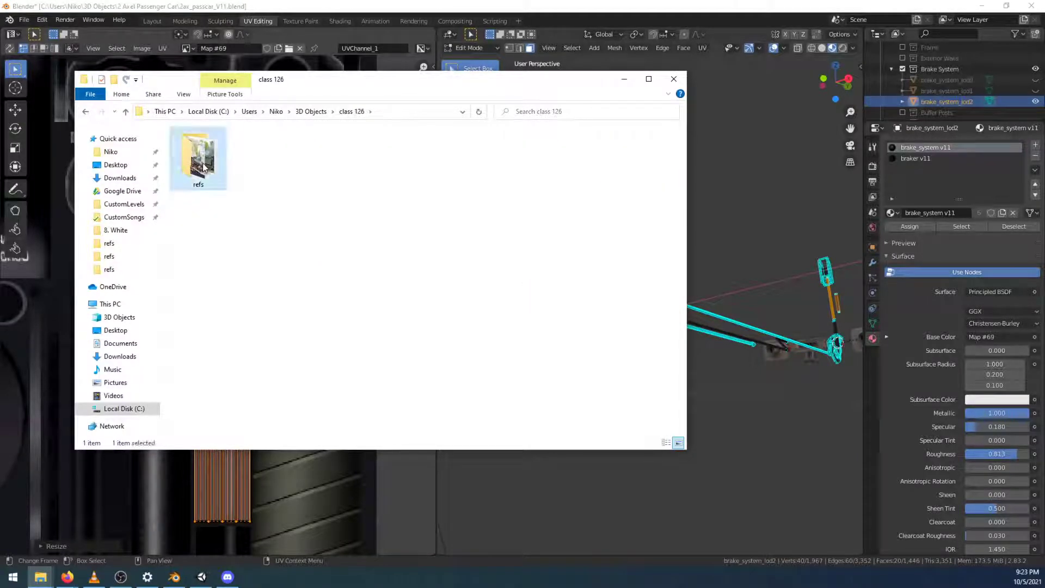
pyautogui.doubleClick(202, 162)
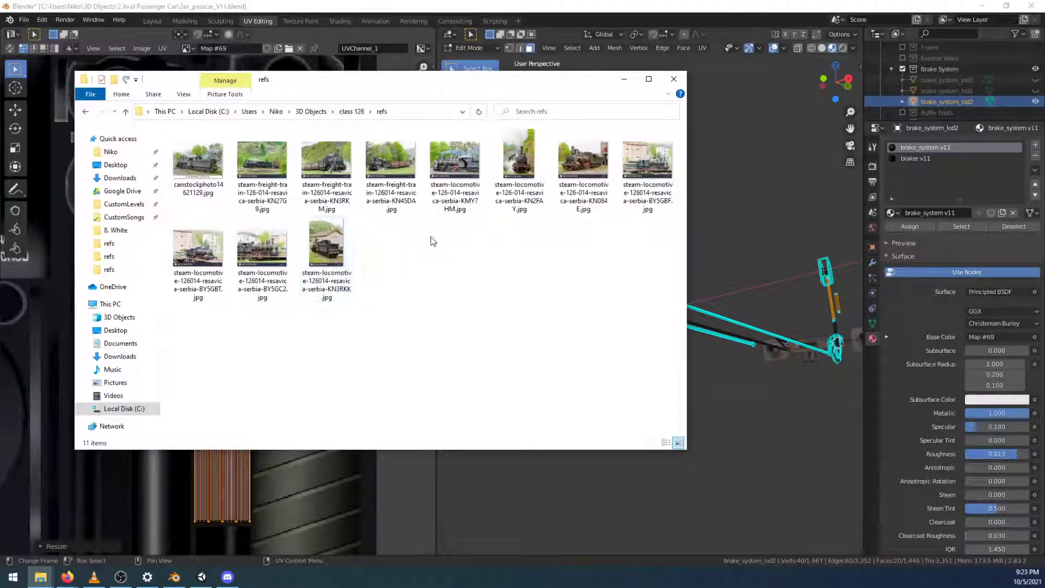
pyautogui.doubleClick(333, 167)
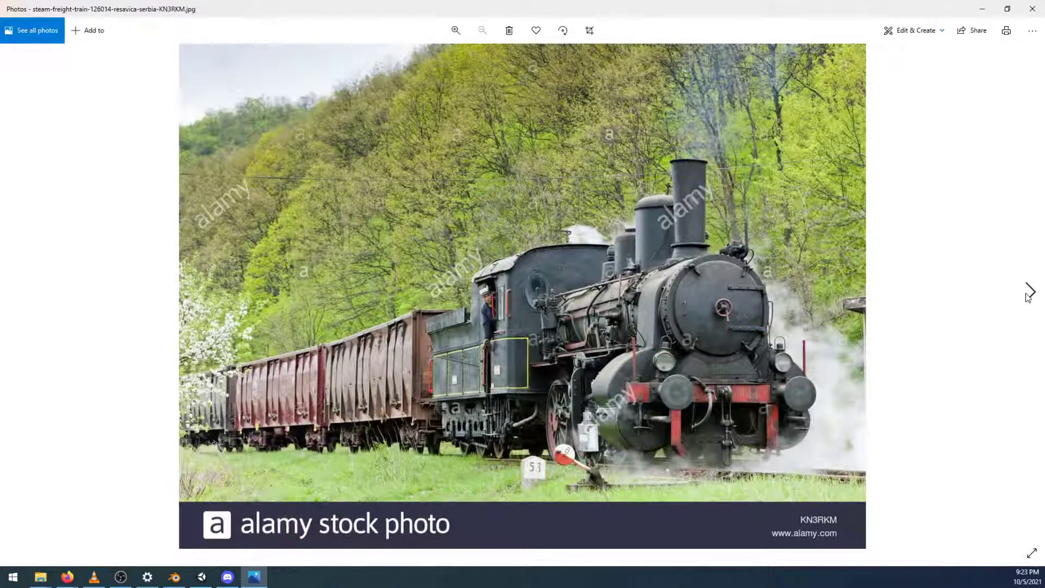
pyautogui.click(1029, 292)
pyautogui.click(1029, 293)
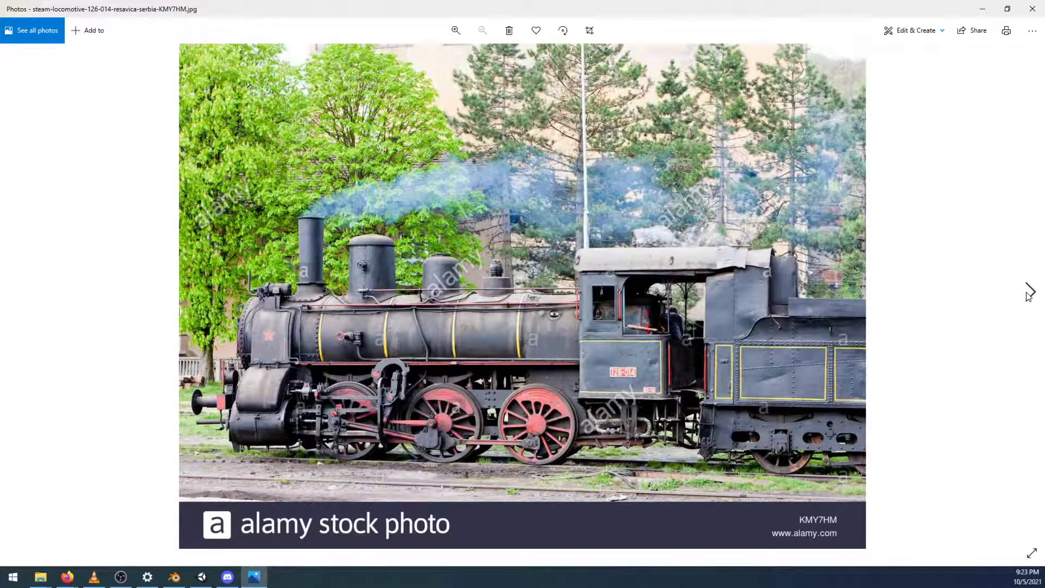
pyautogui.click(1029, 292)
pyautogui.click(1029, 292)
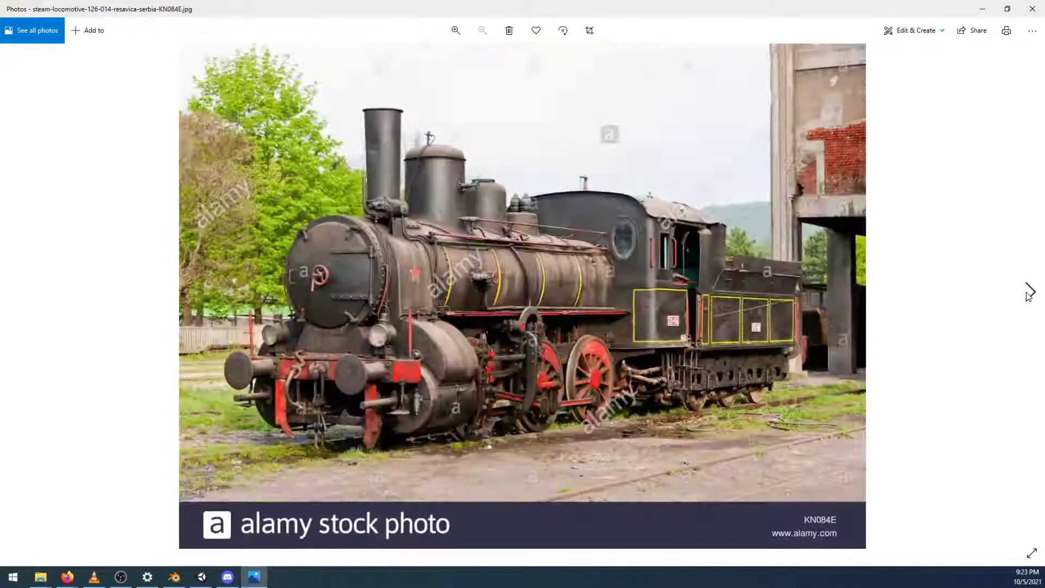
pyautogui.click(1032, 9)
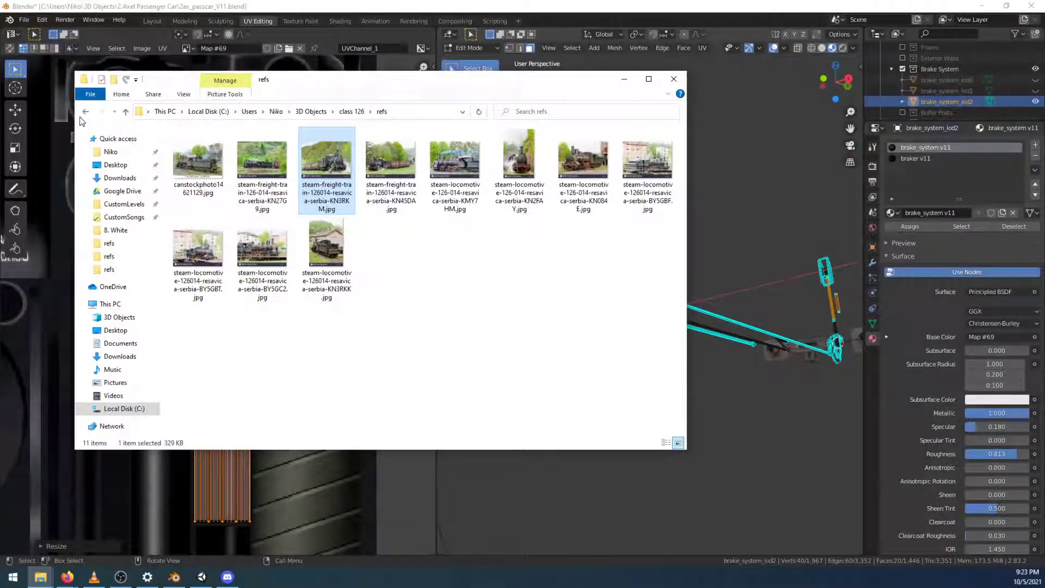
pyautogui.click(85, 112)
pyautogui.click(86, 112)
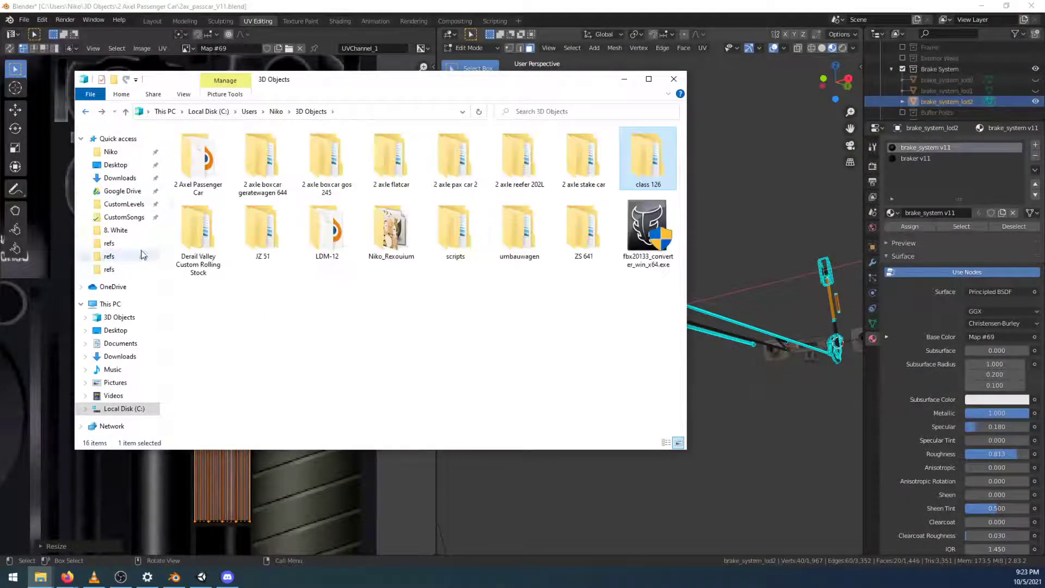
# Browse the JZ 51 reference photos from JoxvlUj.jpg to the last image, close the viewer and return to the 3D Objects folder
pyautogui.click(268, 232)
pyautogui.doubleClick(269, 232)
pyautogui.doubleClick(198, 160)
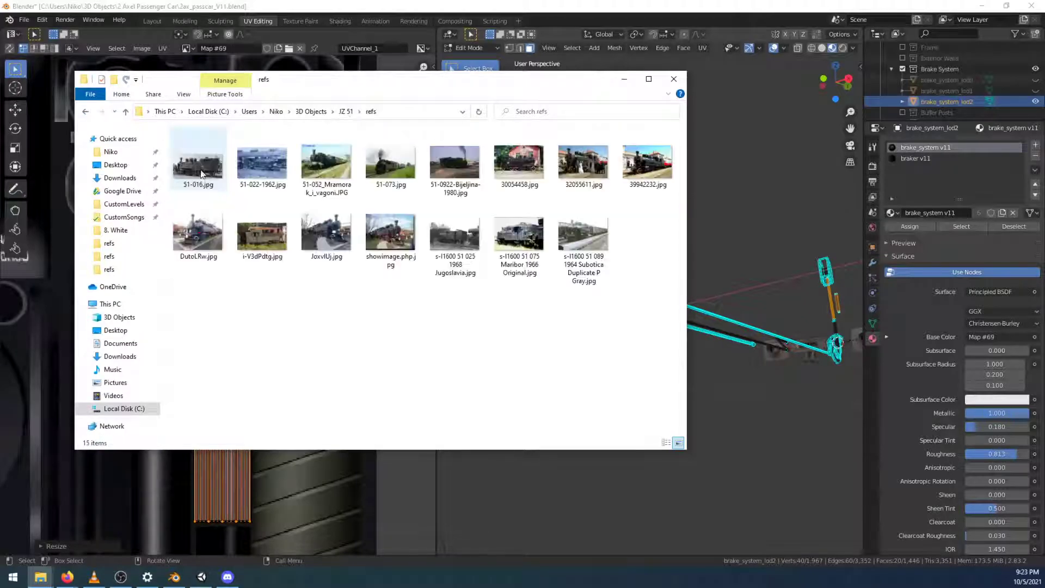
pyautogui.click(334, 241)
pyautogui.doubleClick(334, 241)
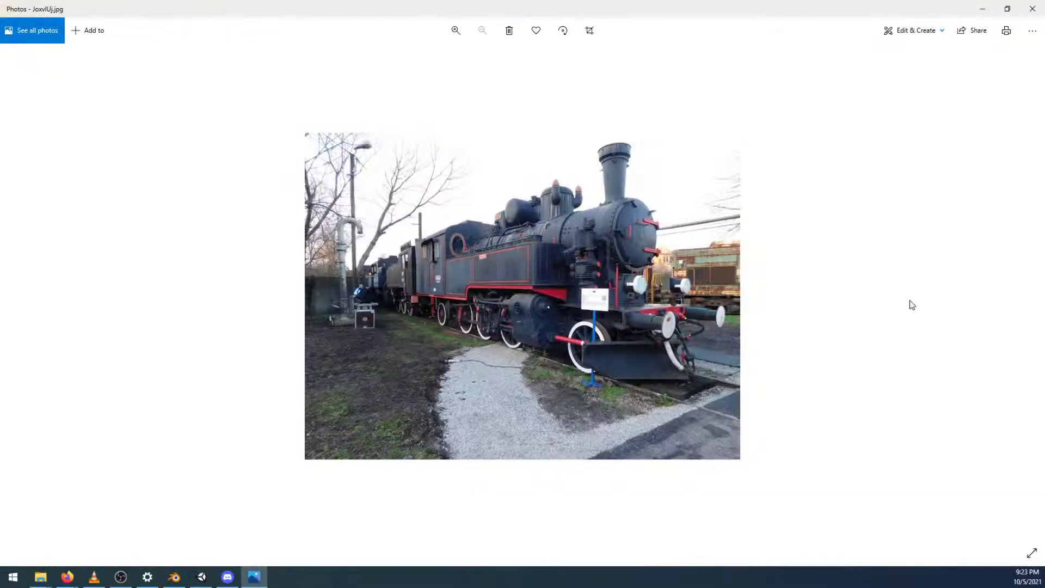
pyautogui.click(1038, 293)
pyautogui.click(1038, 293)
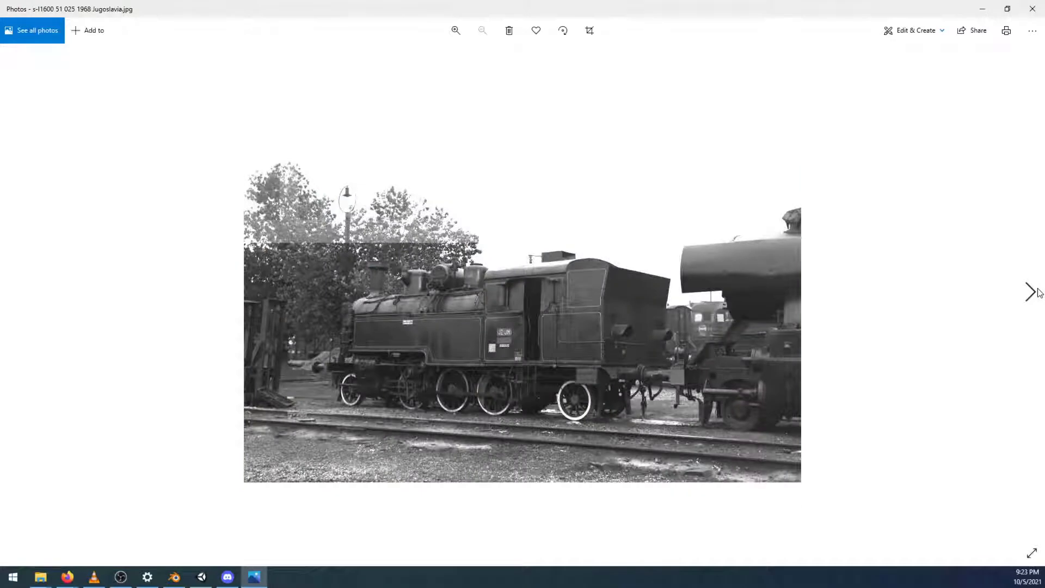
pyautogui.click(1039, 292)
pyautogui.click(1038, 293)
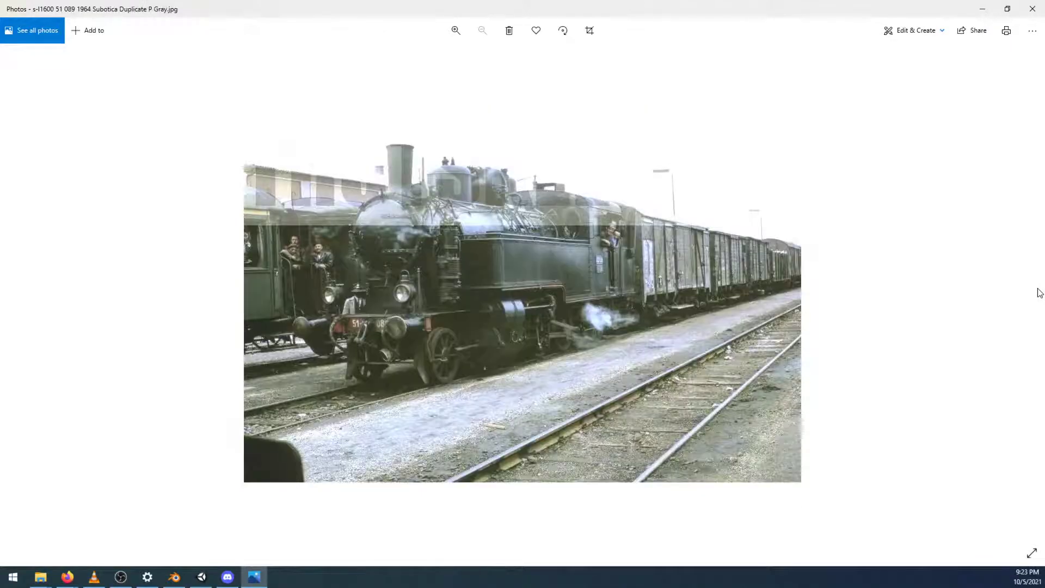
pyautogui.click(1031, 8)
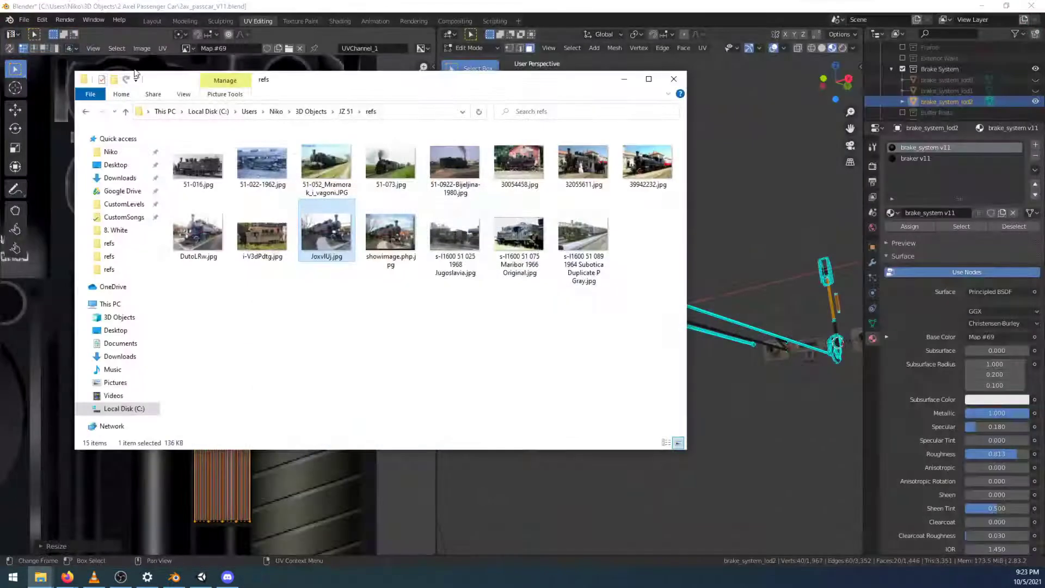
pyautogui.click(86, 112)
pyautogui.click(86, 112)
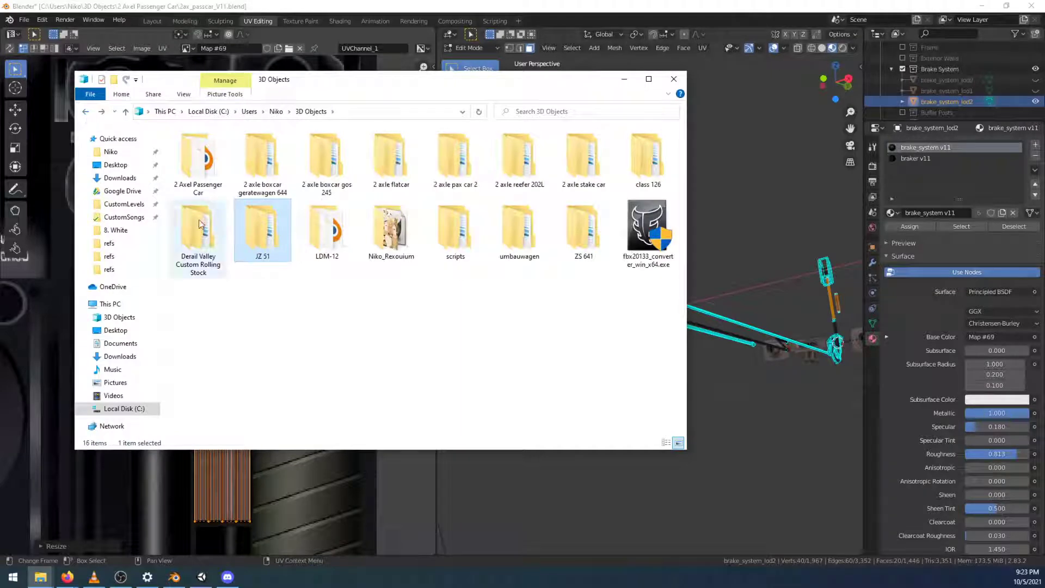
# Browse the wagon photos in the refs folder of 2 axle boxcar geratewagen 644, close the viewer and return to 3D Objects
pyautogui.doubleClick(278, 169)
pyautogui.doubleClick(205, 166)
pyautogui.doubleClick(279, 167)
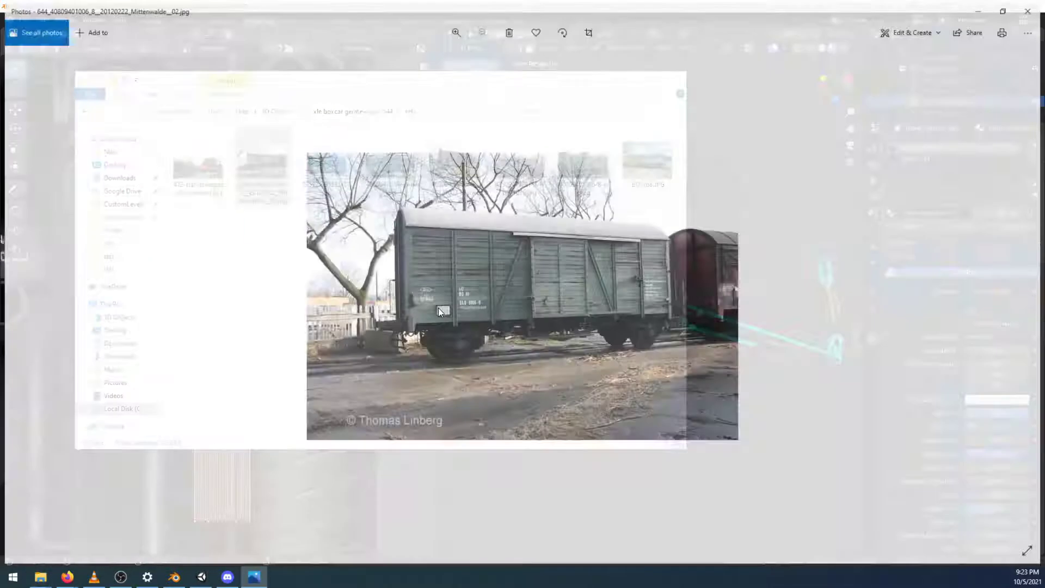
pyautogui.click(44, 289)
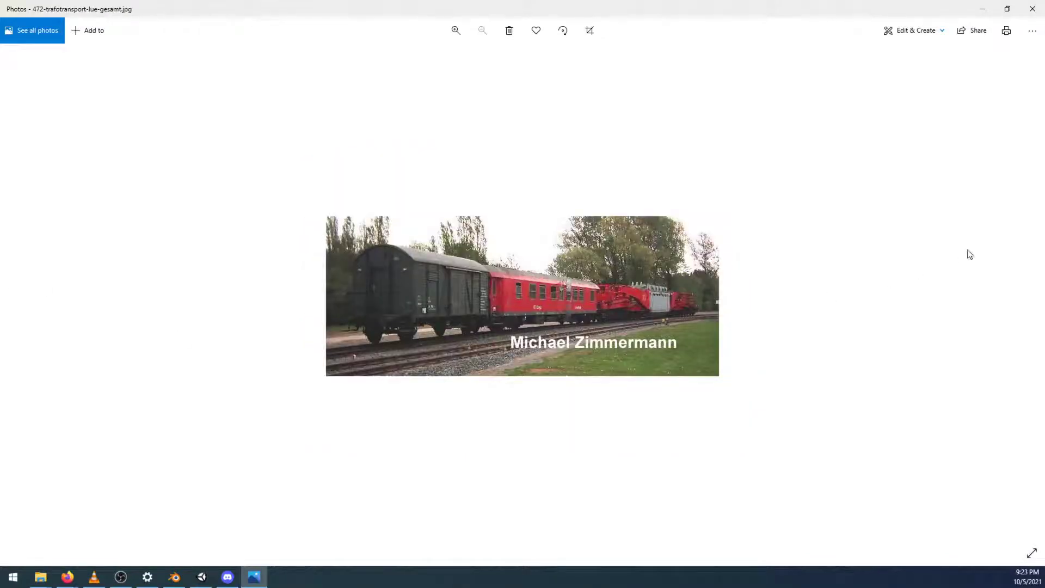
pyautogui.click(1028, 263)
pyautogui.click(1029, 263)
pyautogui.press('Left')
pyautogui.click(1030, 267)
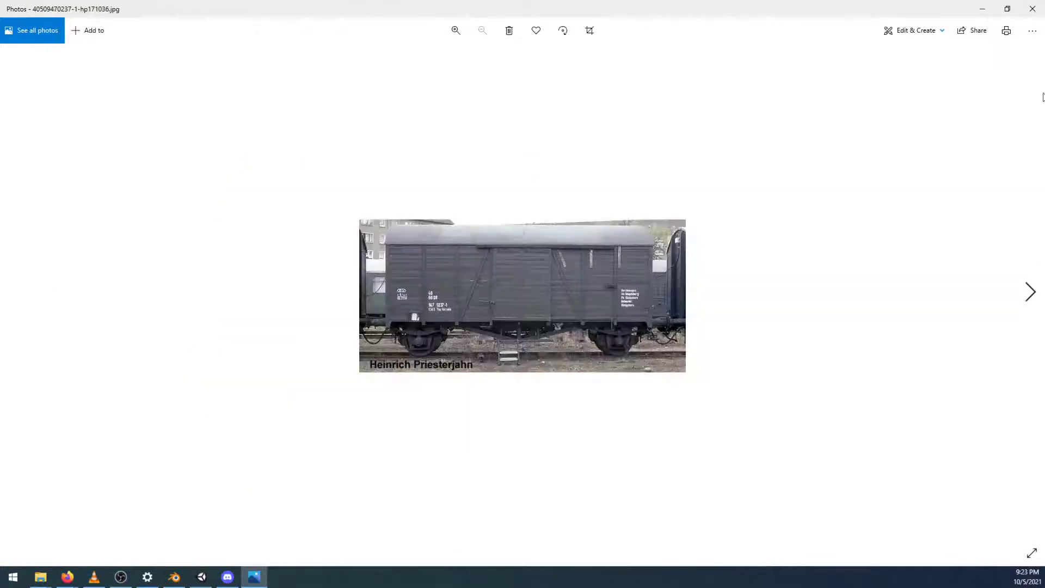
pyautogui.click(1032, 9)
pyautogui.click(85, 111)
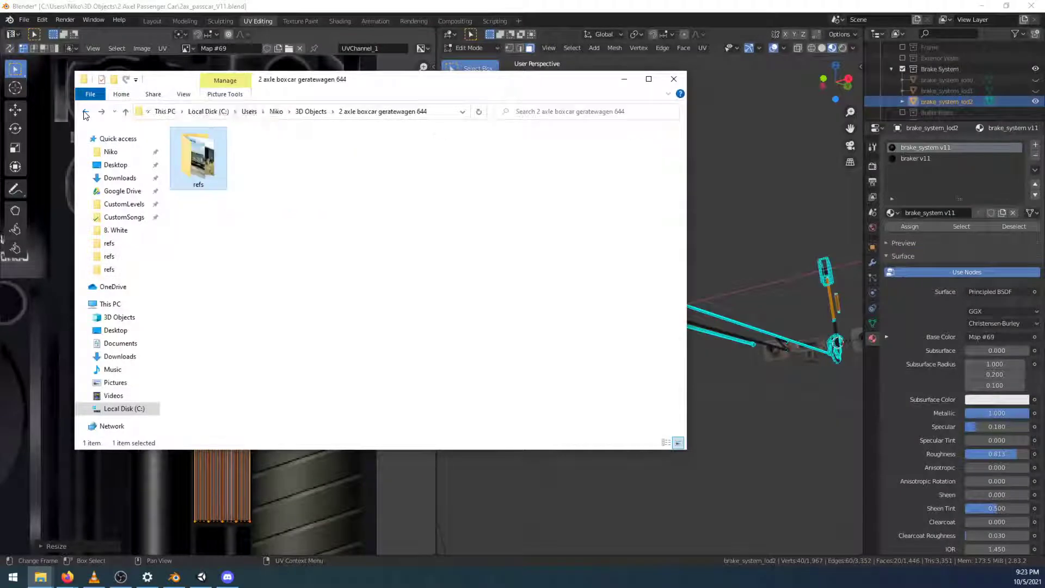
pyautogui.click(85, 111)
# Browse the 2 axle flatcar reference photos from 575_4643.jpg to 579_4425_092_b.jpg, close the viewer and return to 3D Objects
pyautogui.doubleClick(389, 161)
pyautogui.doubleClick(204, 163)
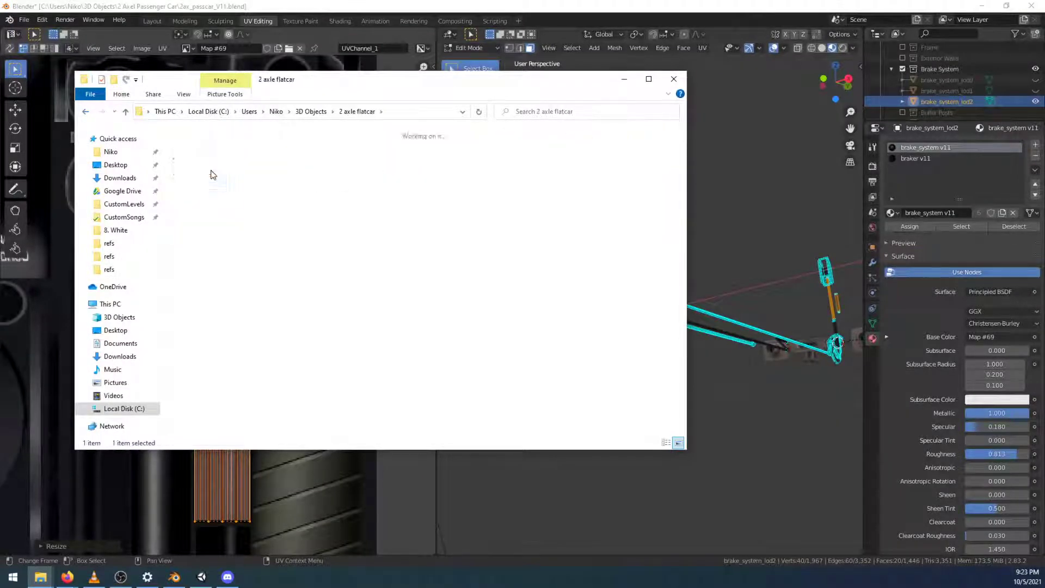
pyautogui.click(276, 173)
pyautogui.doubleClick(276, 173)
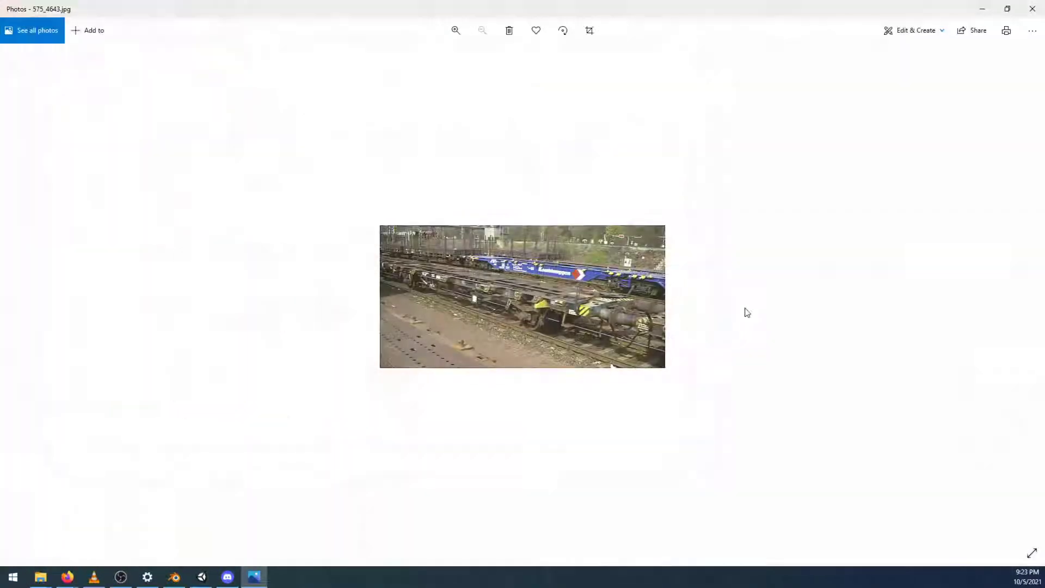
pyautogui.click(1032, 263)
pyautogui.click(1032, 270)
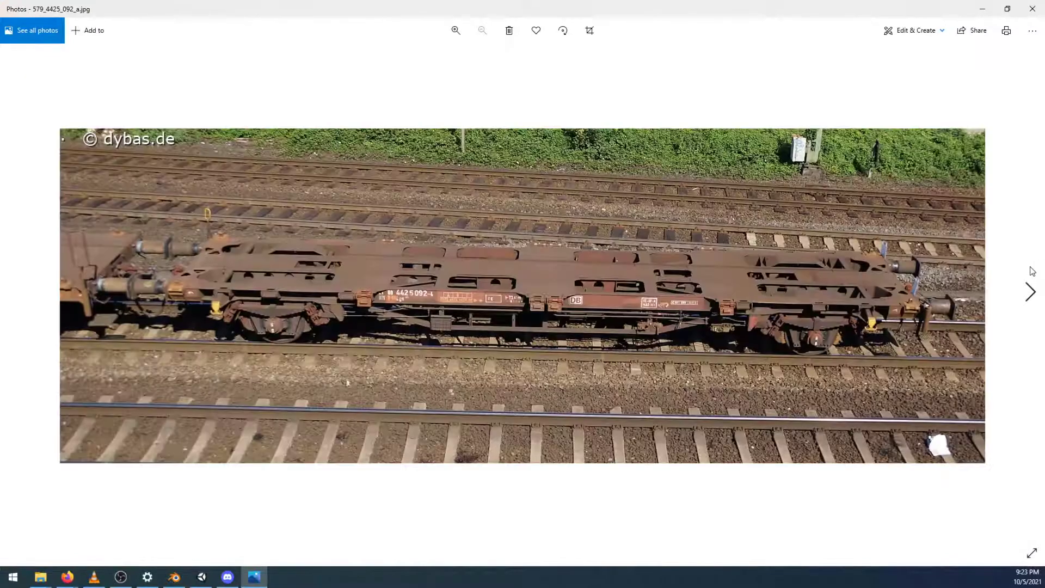
pyautogui.click(1032, 270)
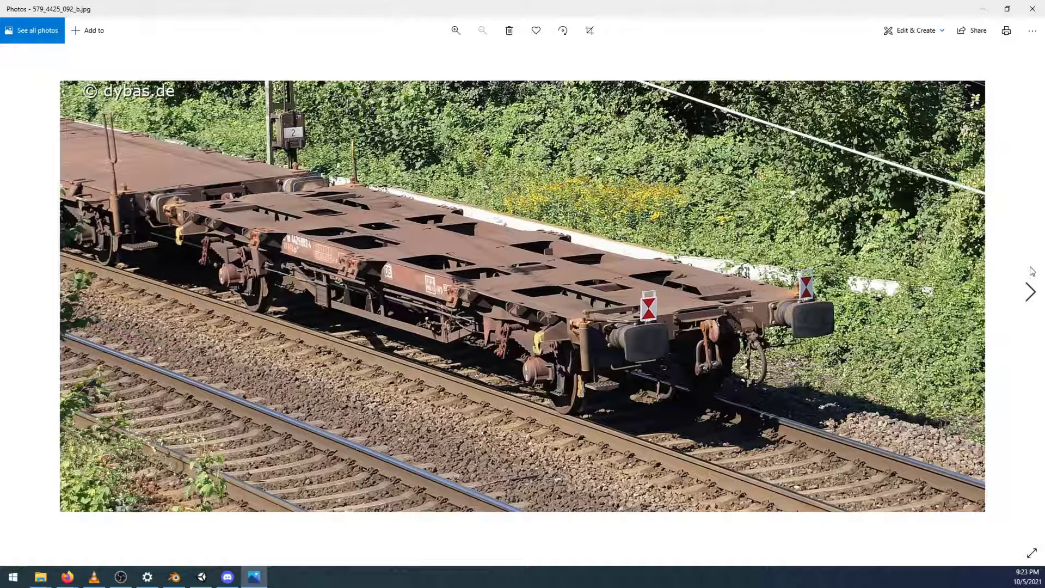
pyautogui.click(1025, 16)
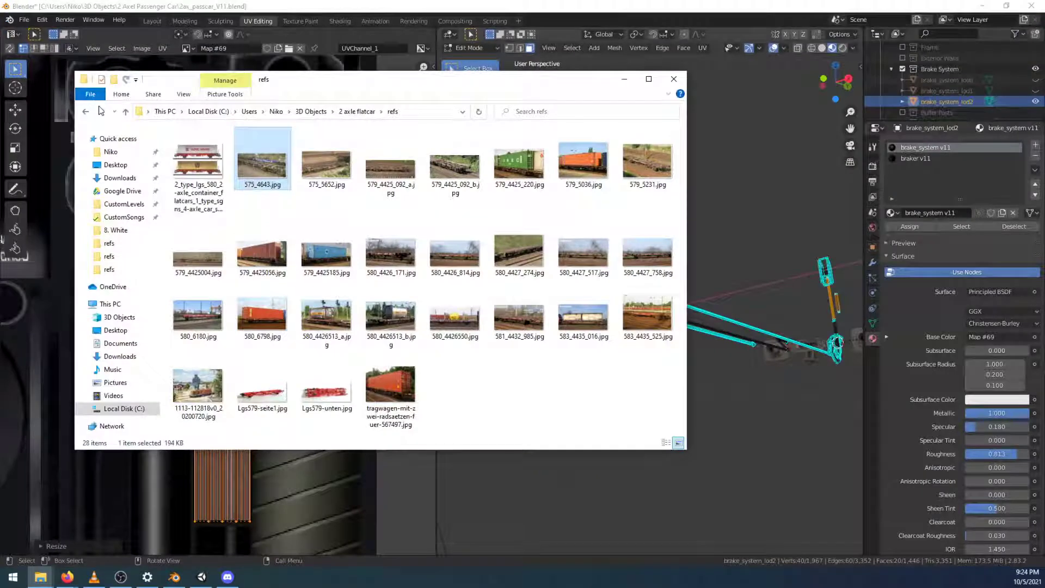
pyautogui.click(83, 112)
pyautogui.click(83, 113)
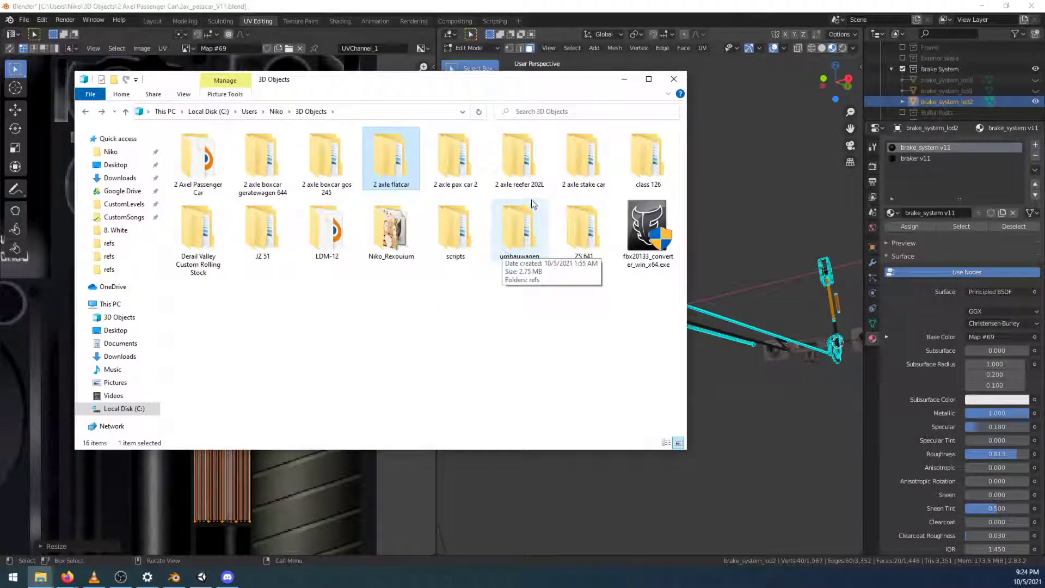
# Browse the 2 axle reefer 202L reference photos from Wagonlodowniatypu202Lc.jpg to Wagonlodowniatypu202Lc_4.jpg, close the viewer and return to 3D Objects
pyautogui.doubleClick(520, 171)
pyautogui.doubleClick(204, 161)
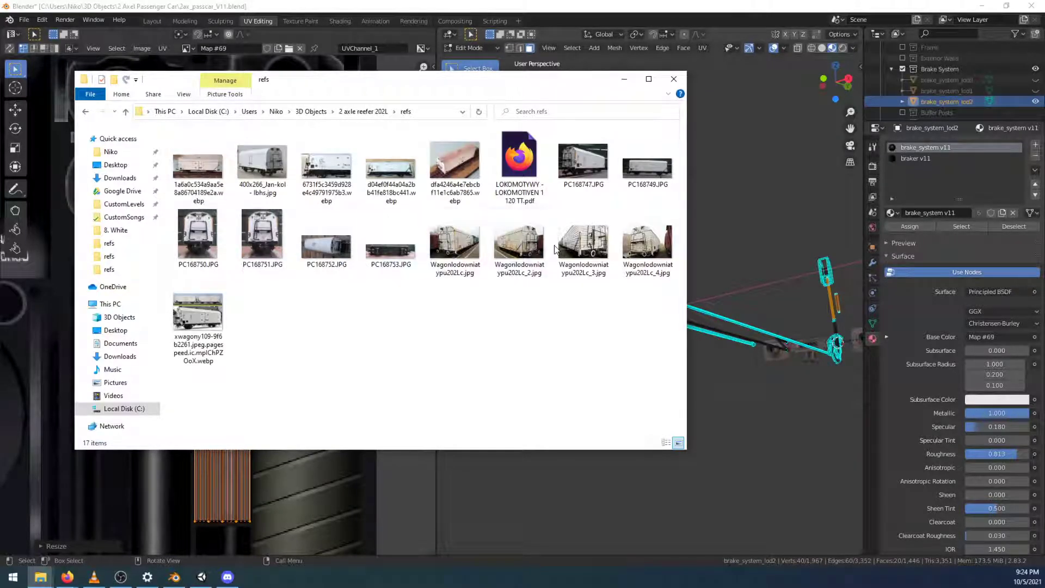
pyautogui.doubleClick(473, 243)
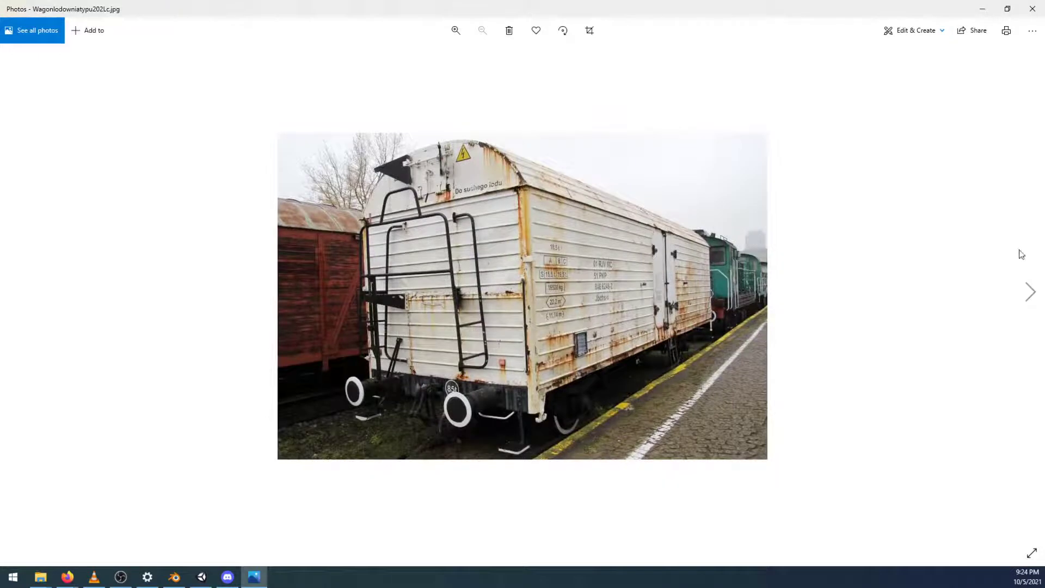
pyautogui.click(1030, 291)
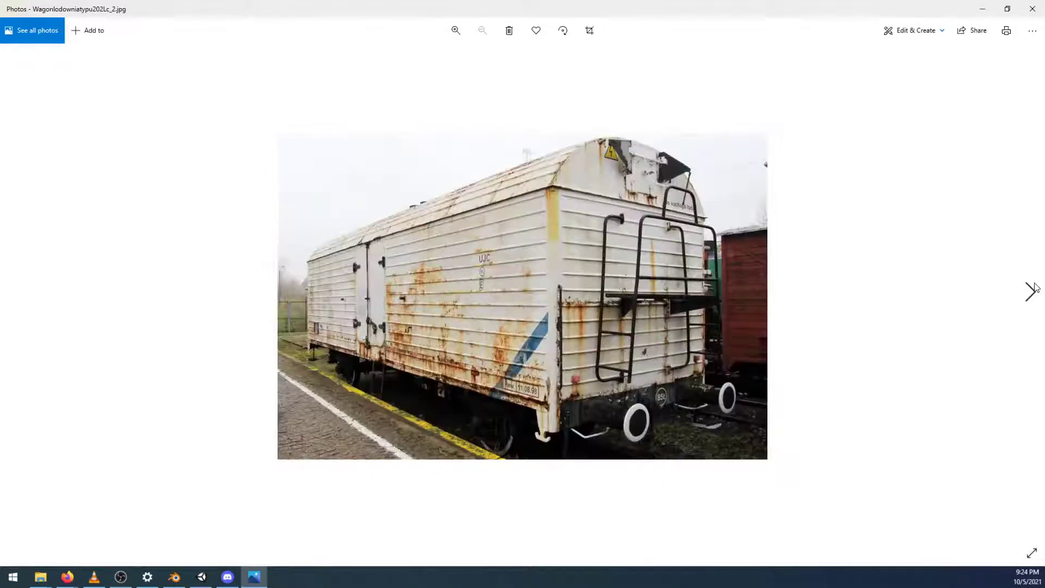
pyautogui.click(1030, 290)
pyautogui.click(1030, 291)
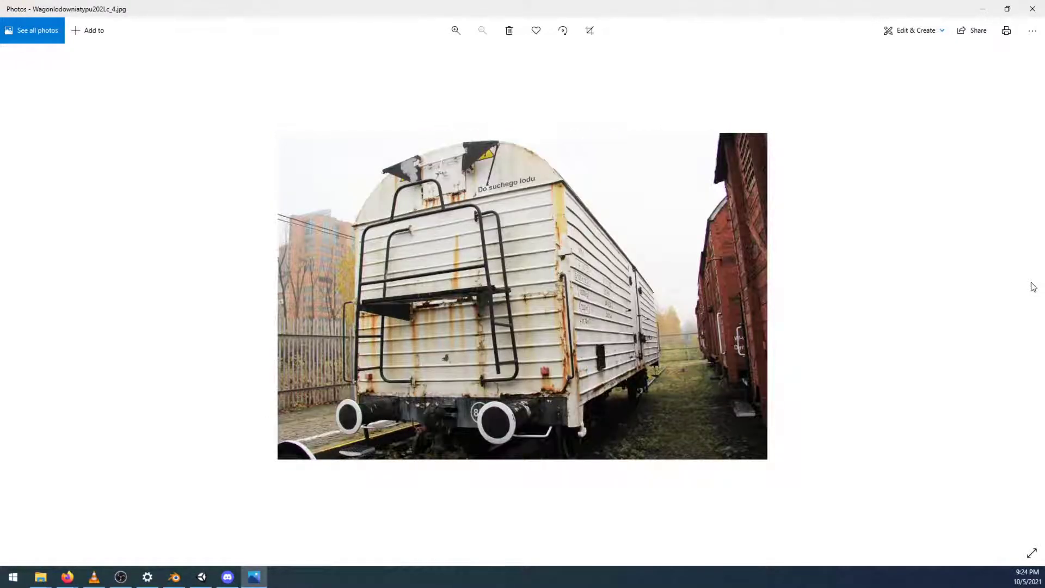
pyautogui.click(1032, 9)
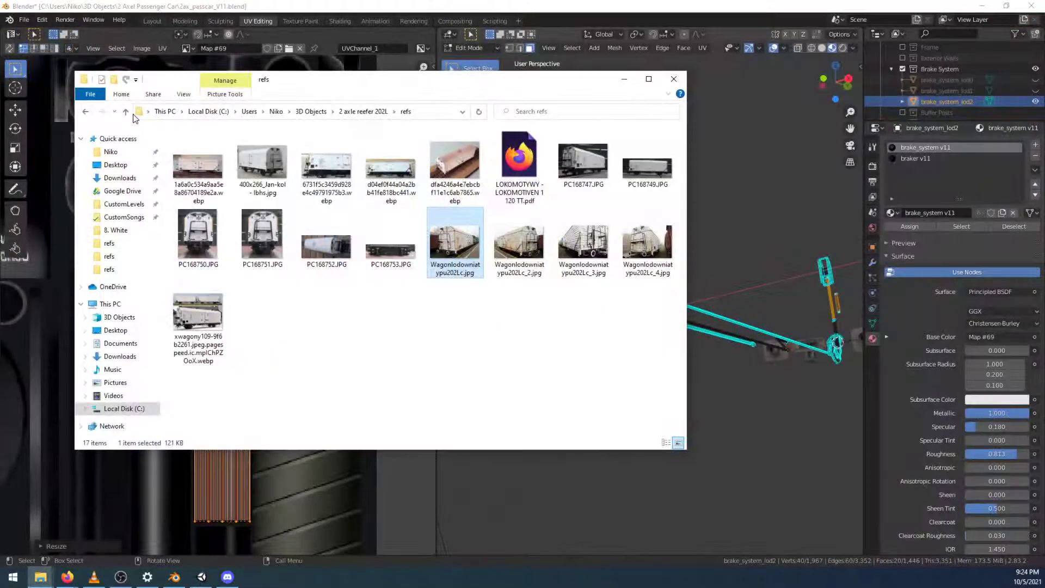
pyautogui.click(85, 112)
pyautogui.click(86, 111)
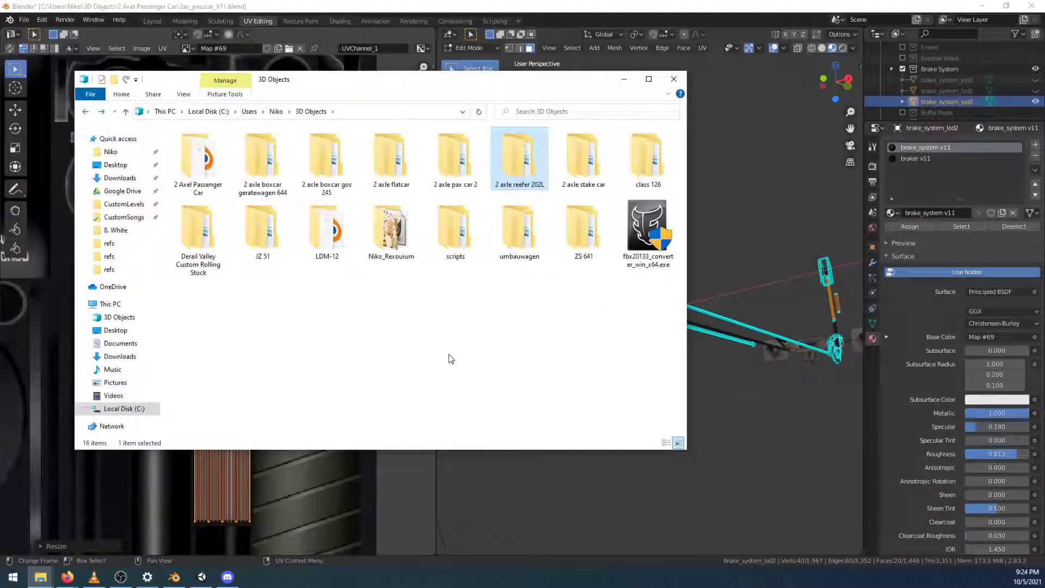
# Browse the 2 axle stake car reference photos from 565_4309_058_a.jpg to 565_9010.jpg, close the viewer and return to 3D Objects
pyautogui.doubleClick(583, 161)
pyautogui.doubleClick(207, 164)
pyautogui.doubleClick(207, 163)
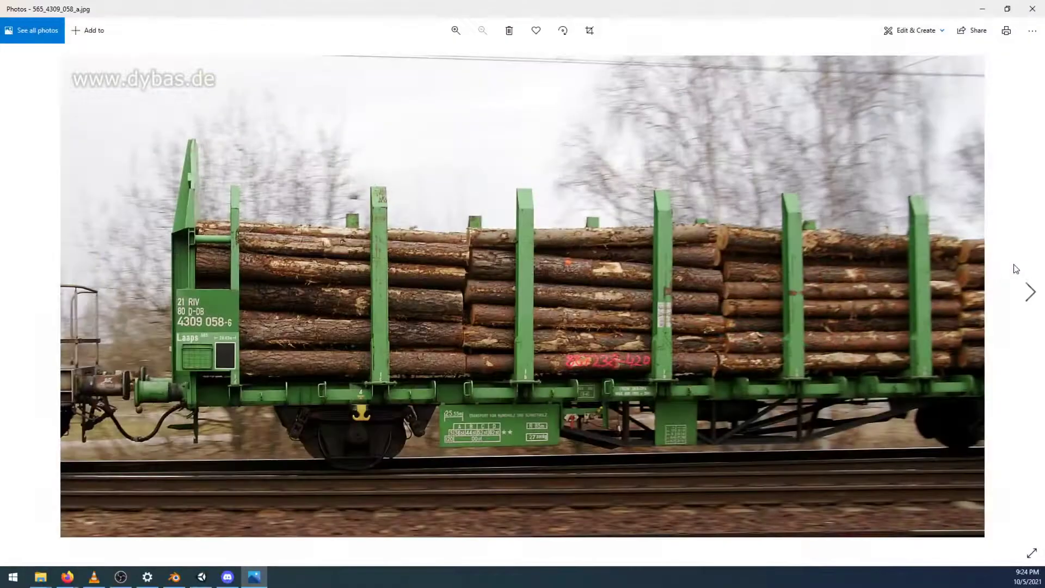
pyautogui.click(1028, 277)
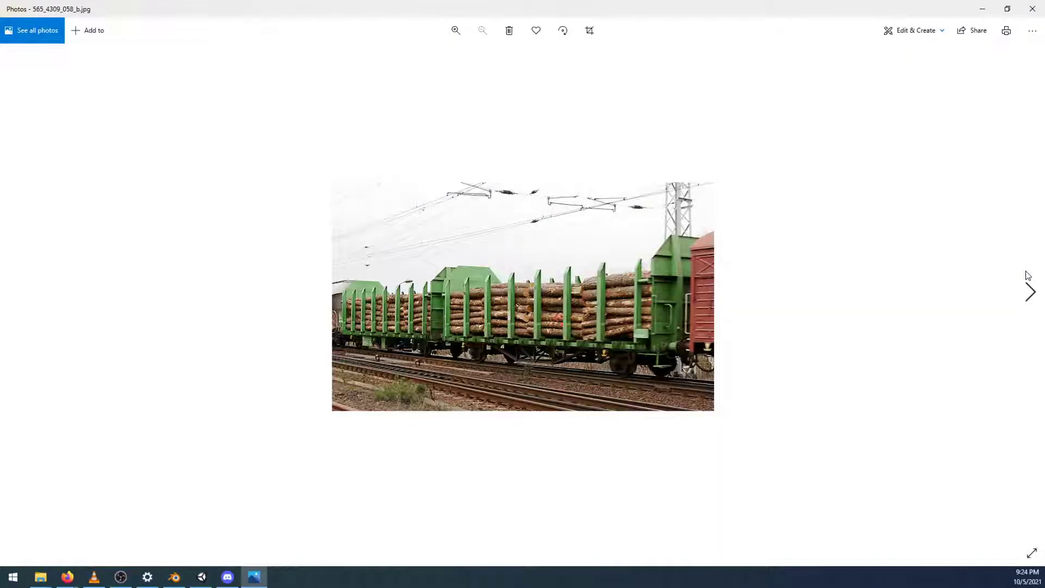
pyautogui.click(1028, 275)
pyautogui.click(1028, 275)
pyautogui.click(1028, 275)
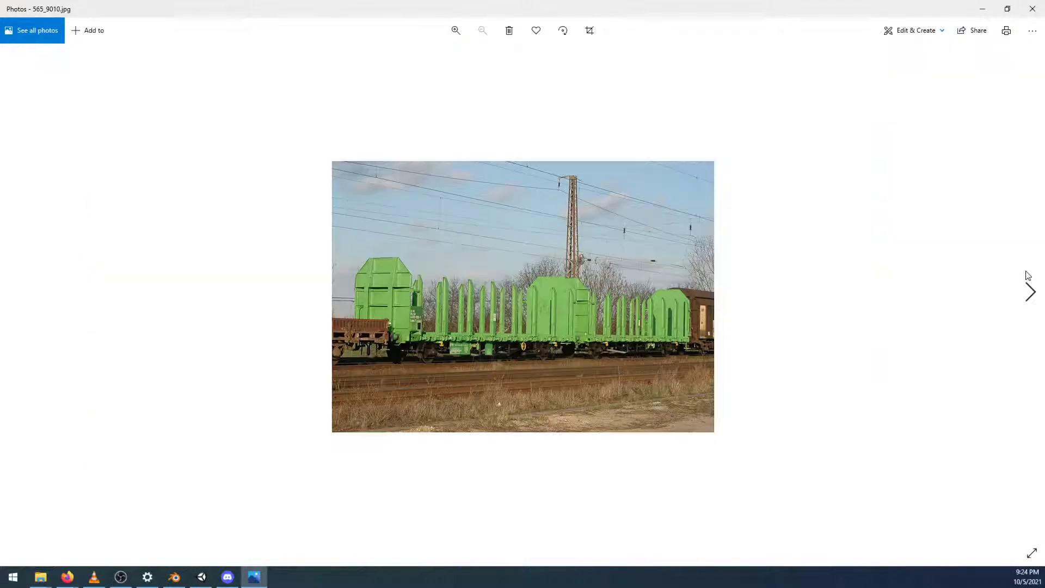
pyautogui.click(1032, 8)
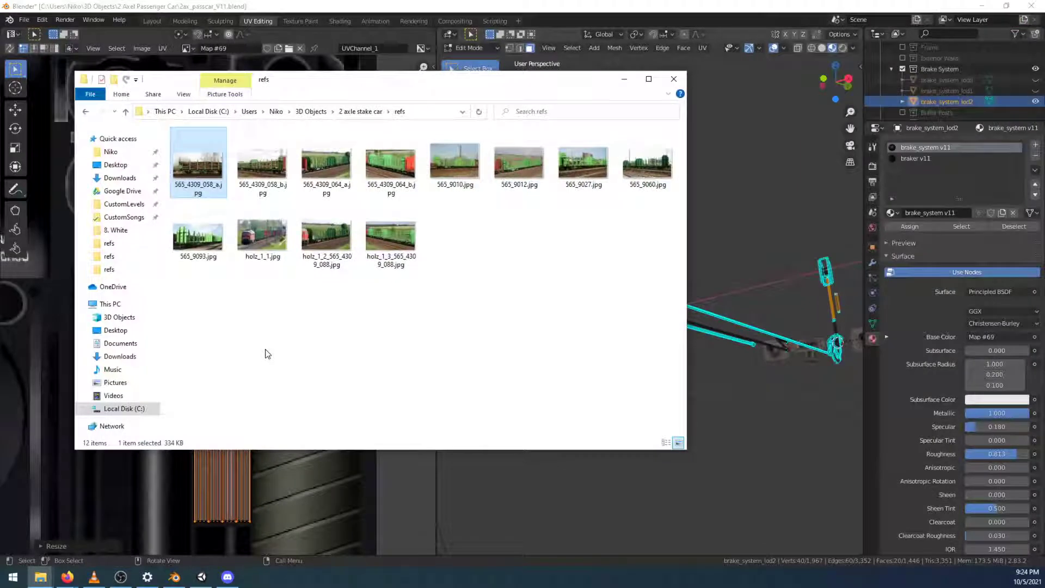
pyautogui.click(85, 111)
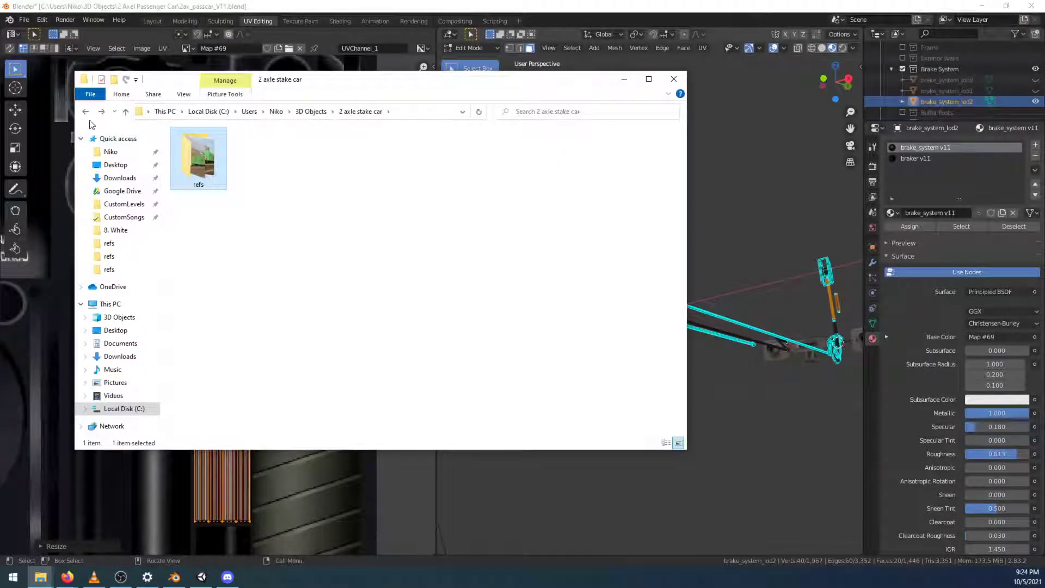
pyautogui.click(85, 111)
pyautogui.click(251, 311)
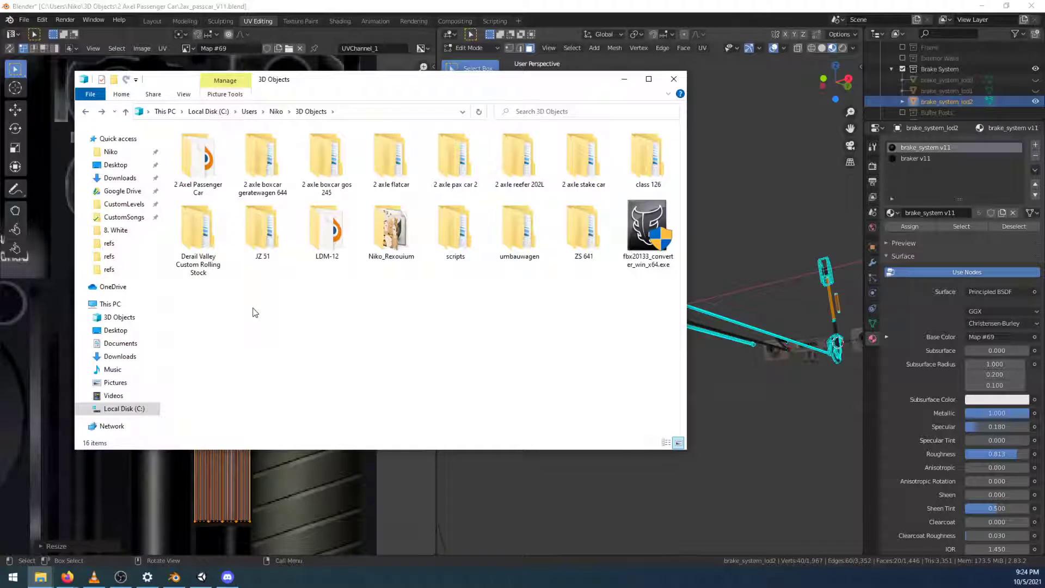
pyautogui.doubleClick(375, 169)
pyautogui.doubleClick(198, 161)
pyautogui.click(184, 393)
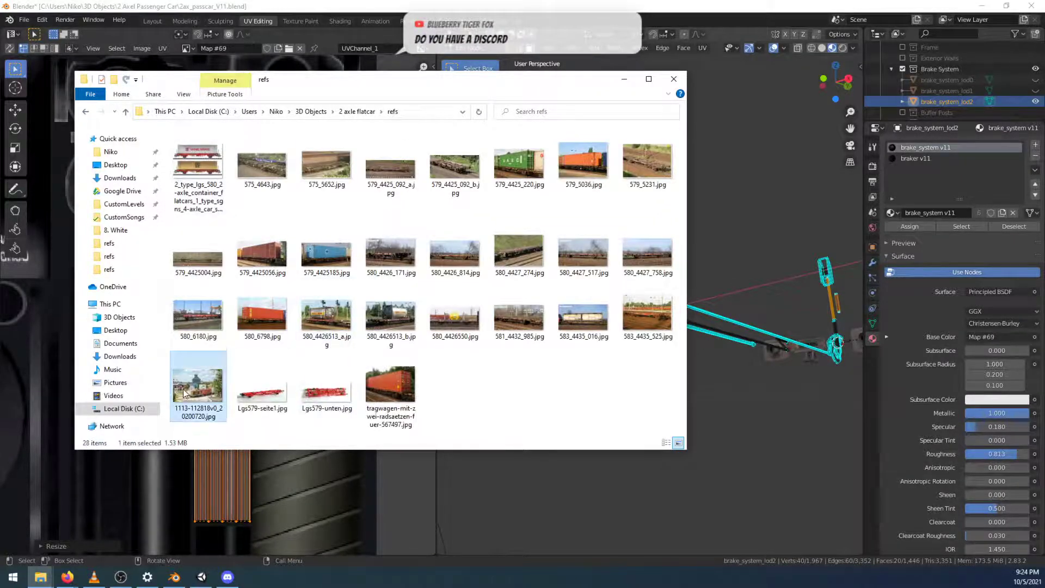
pyautogui.doubleClick(184, 393)
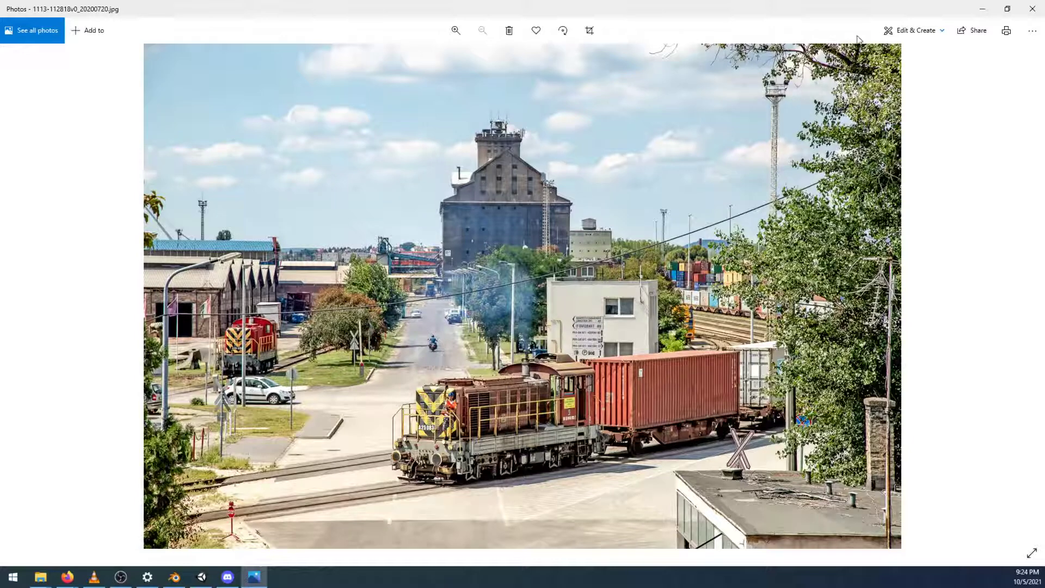
pyautogui.doubleClick(839, 10)
pyautogui.click(86, 112)
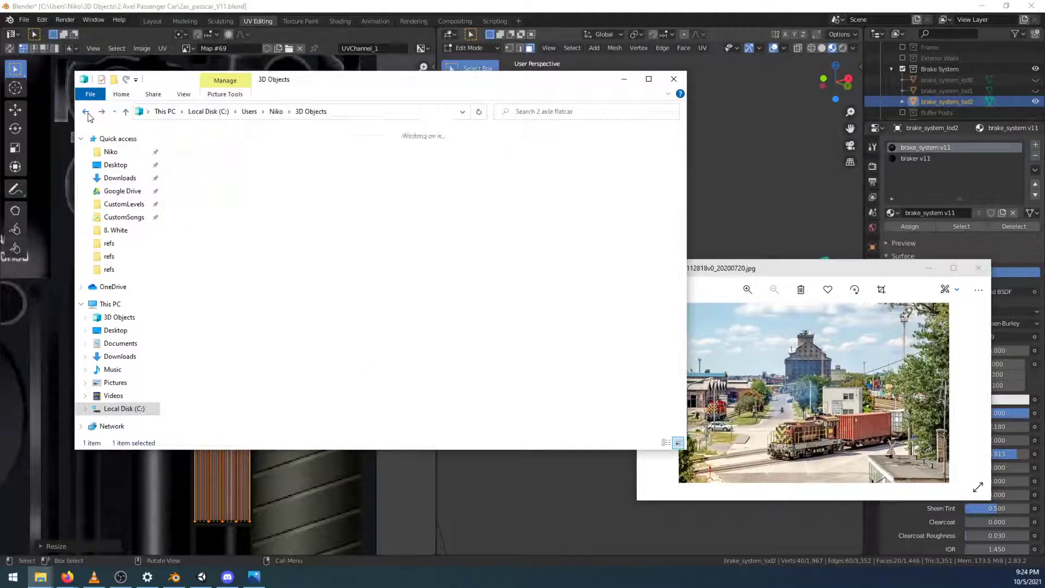
pyautogui.doubleClick(583, 240)
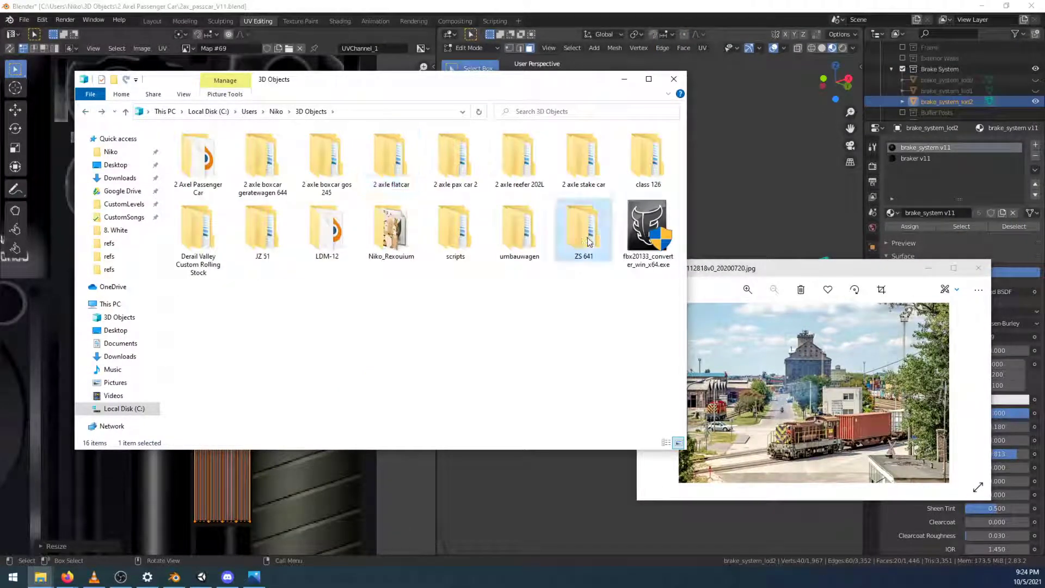
pyautogui.doubleClick(197, 156)
pyautogui.doubleClick(194, 309)
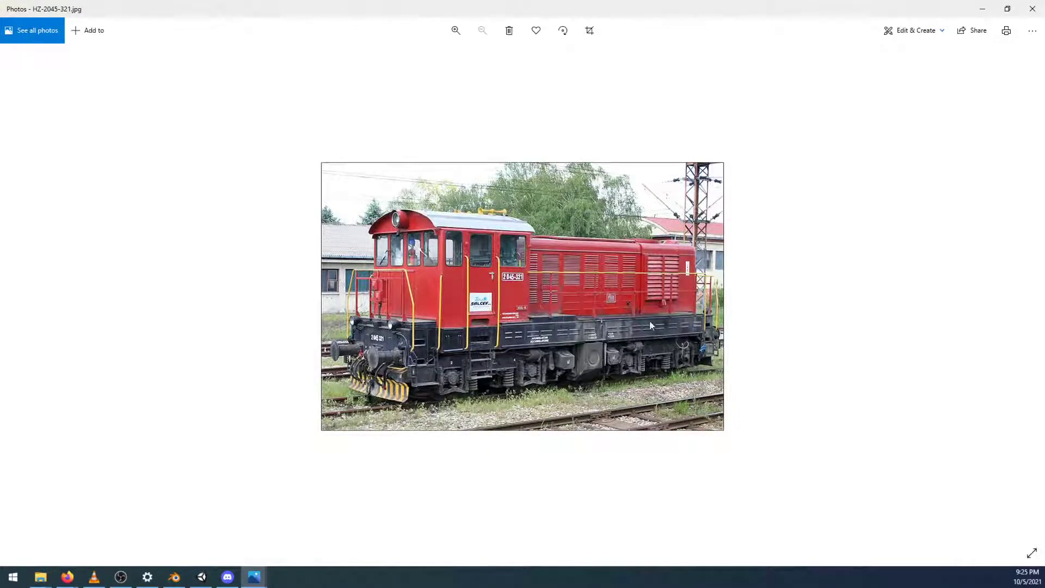
pyautogui.click(1032, 9)
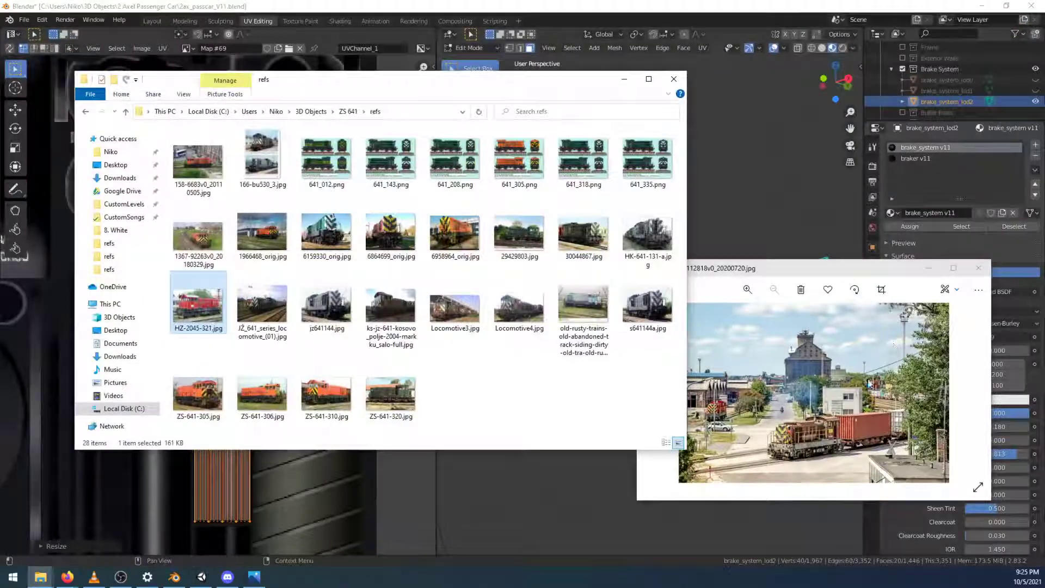
pyautogui.doubleClick(807, 269)
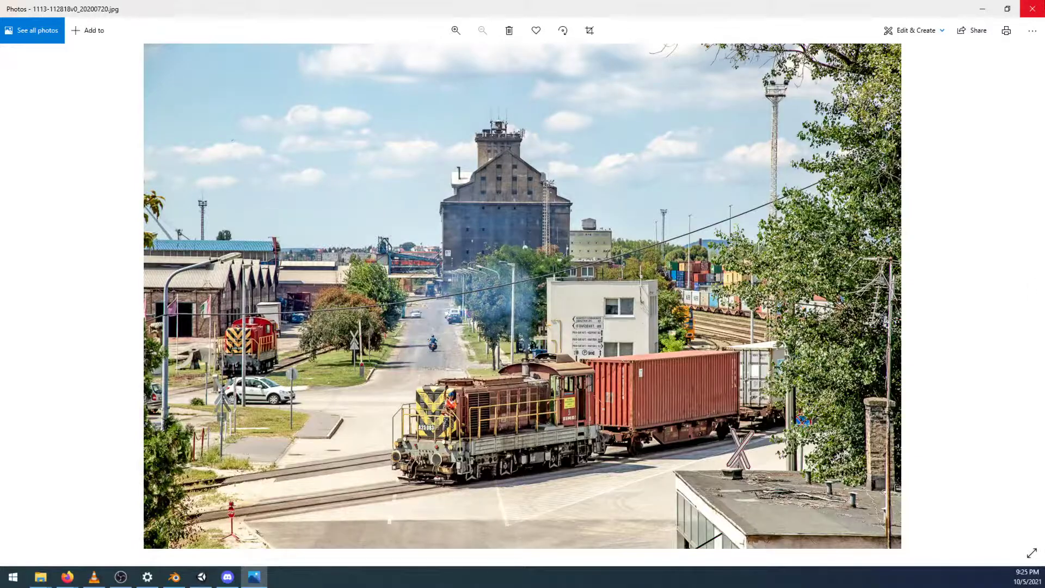
pyautogui.hotkey('alt', 'F4')
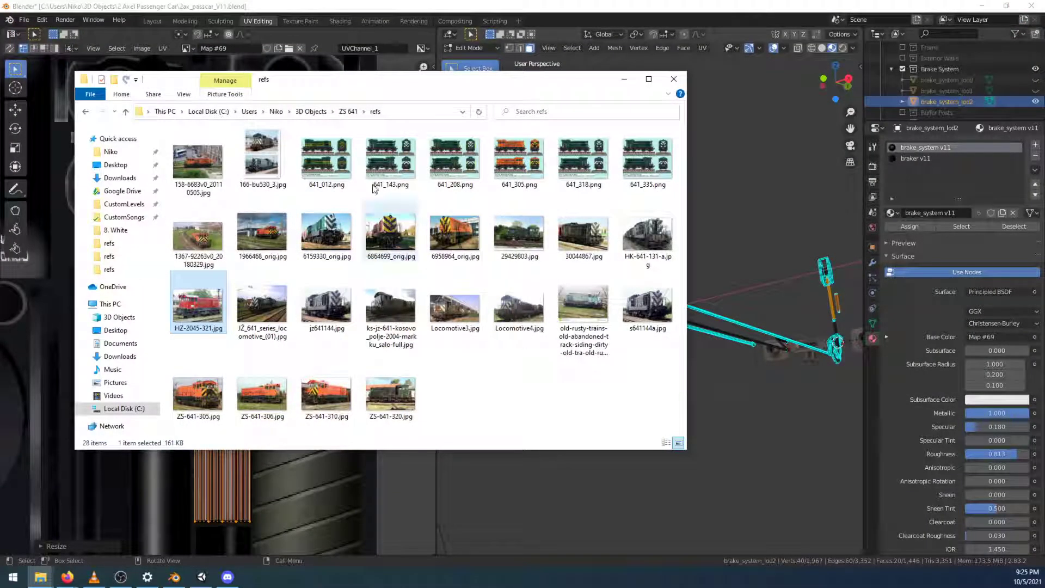
pyautogui.click(86, 112)
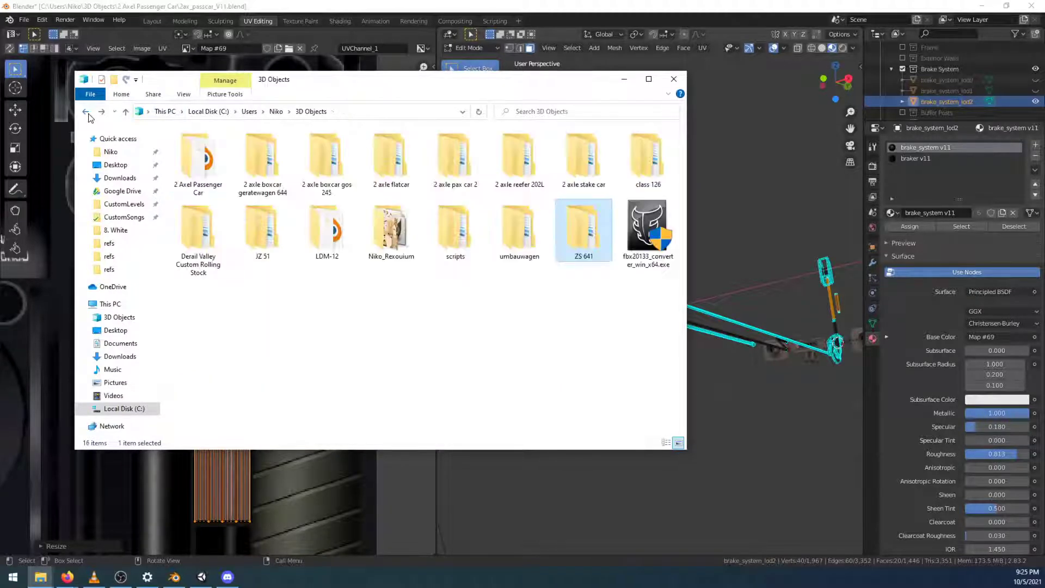
# Look over the photo thumbnails in the refs folder of 2 axle boxcar gos 245 and return to 3D Objects
pyautogui.doubleClick(330, 195)
pyautogui.click(208, 173)
pyautogui.doubleClick(207, 173)
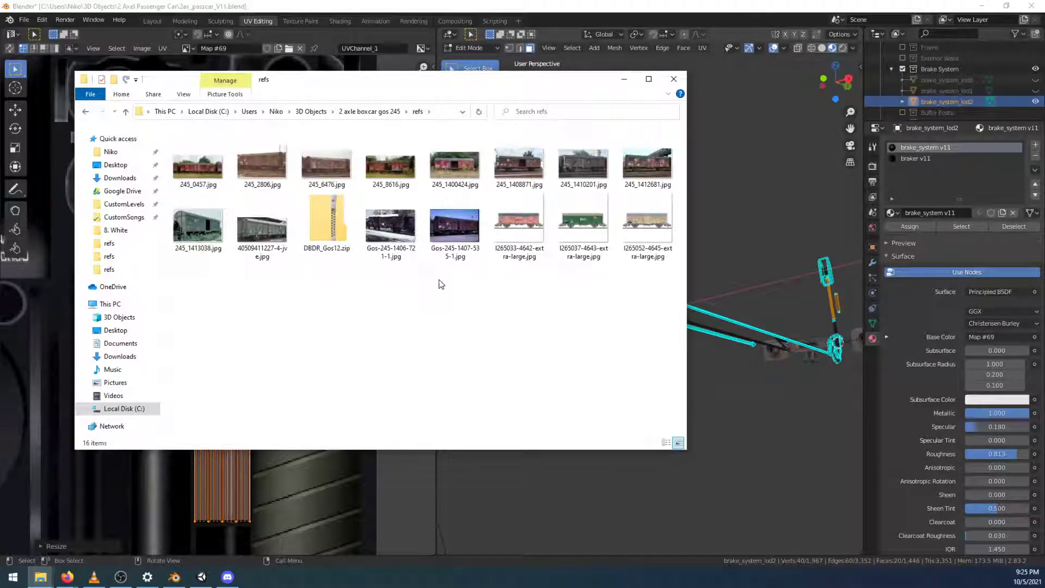
pyautogui.doubleClick(86, 111)
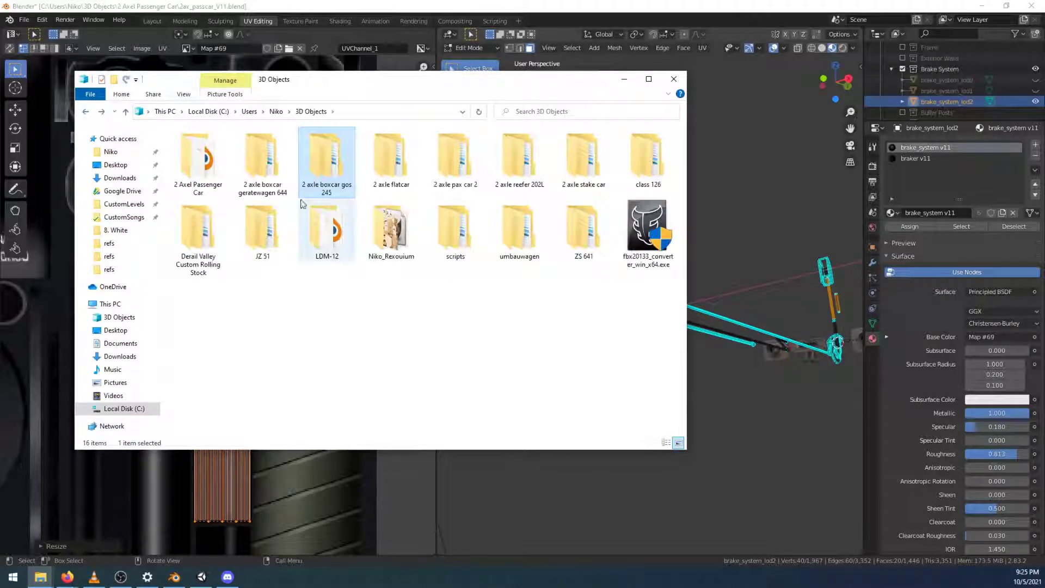
# Browse the 2 axle flatcar reference photos from 580_4426_171.jpg to 580_4426513_a.jpg, close the viewer and minimize the file window
pyautogui.doubleClick(390, 178)
pyautogui.doubleClick(221, 169)
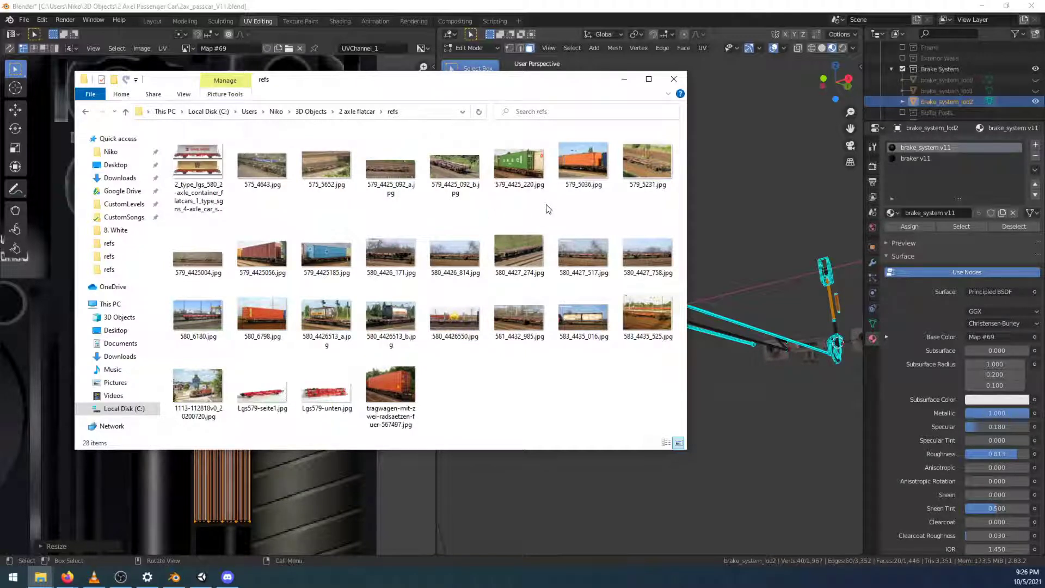
pyautogui.doubleClick(373, 256)
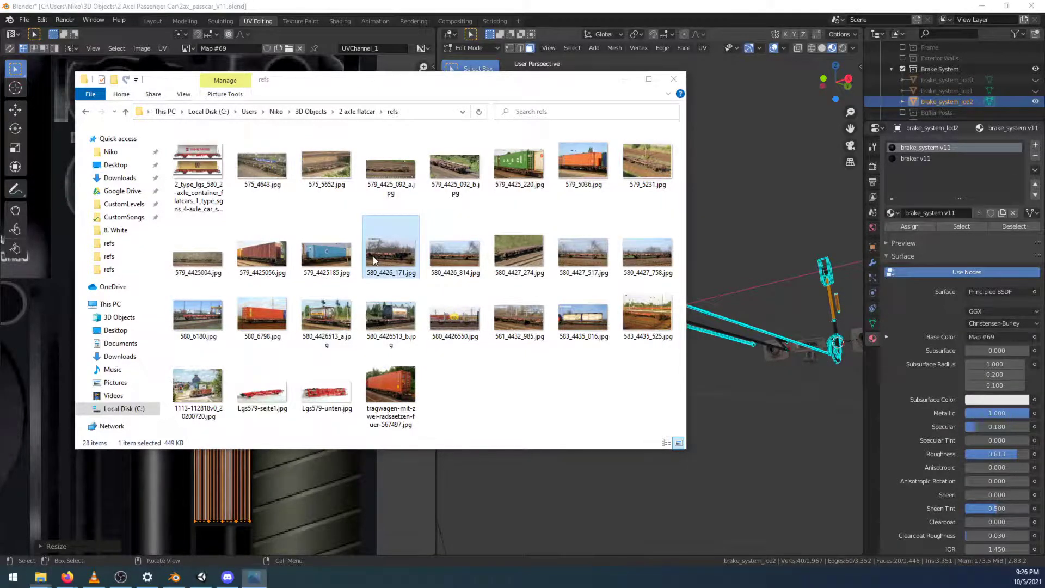
pyautogui.click(1029, 292)
pyautogui.click(1029, 292)
pyautogui.click(1030, 292)
pyautogui.click(1030, 292)
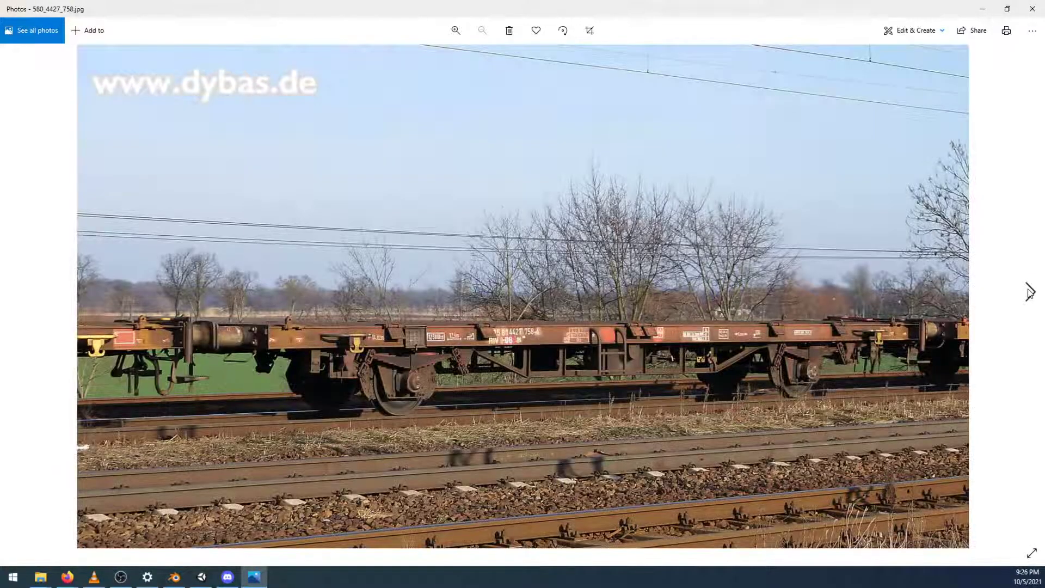
pyautogui.click(1029, 292)
pyautogui.click(1030, 292)
pyautogui.click(1029, 292)
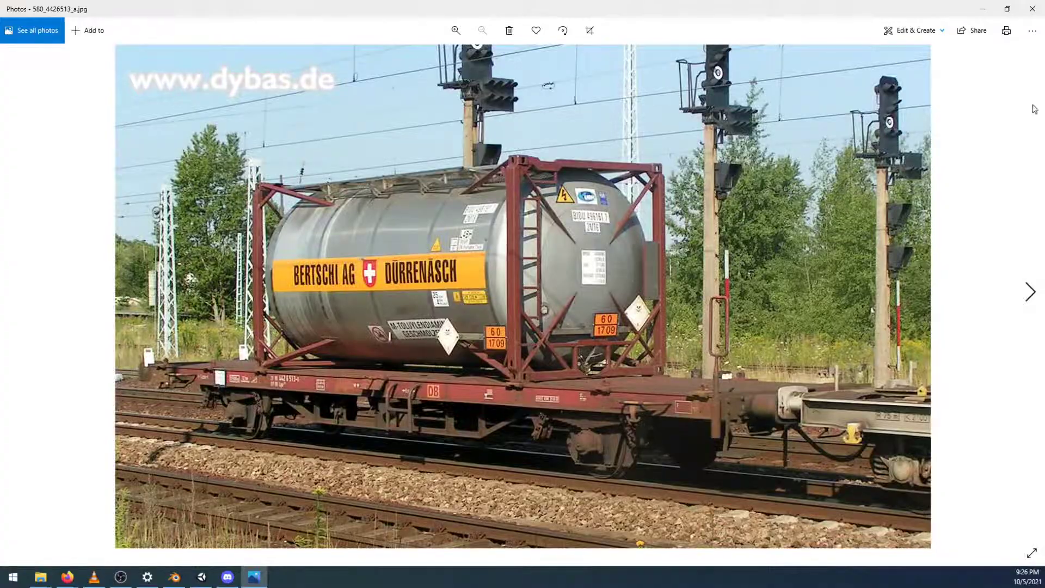
pyautogui.click(1032, 9)
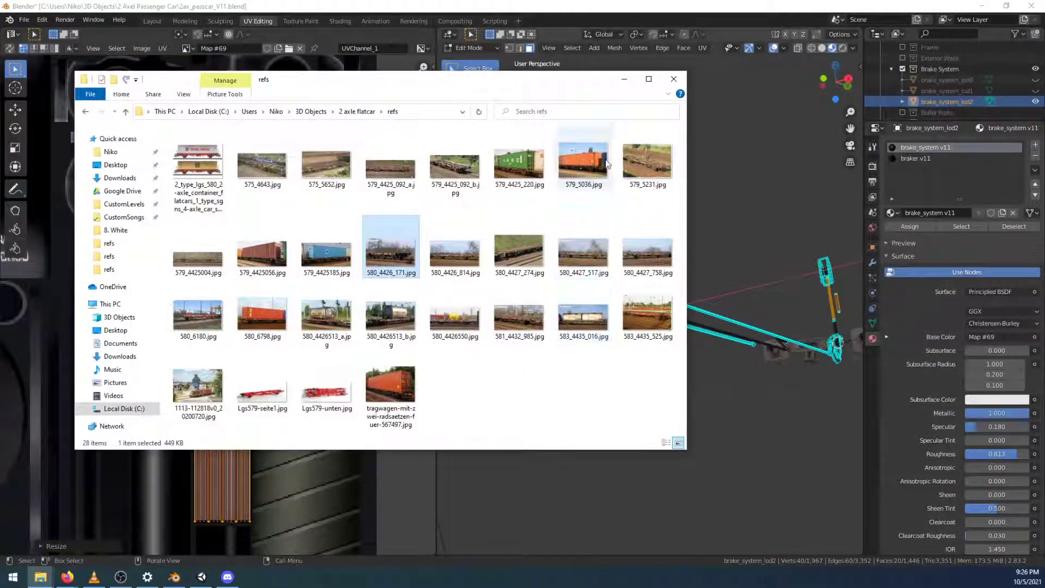
pyautogui.click(623, 80)
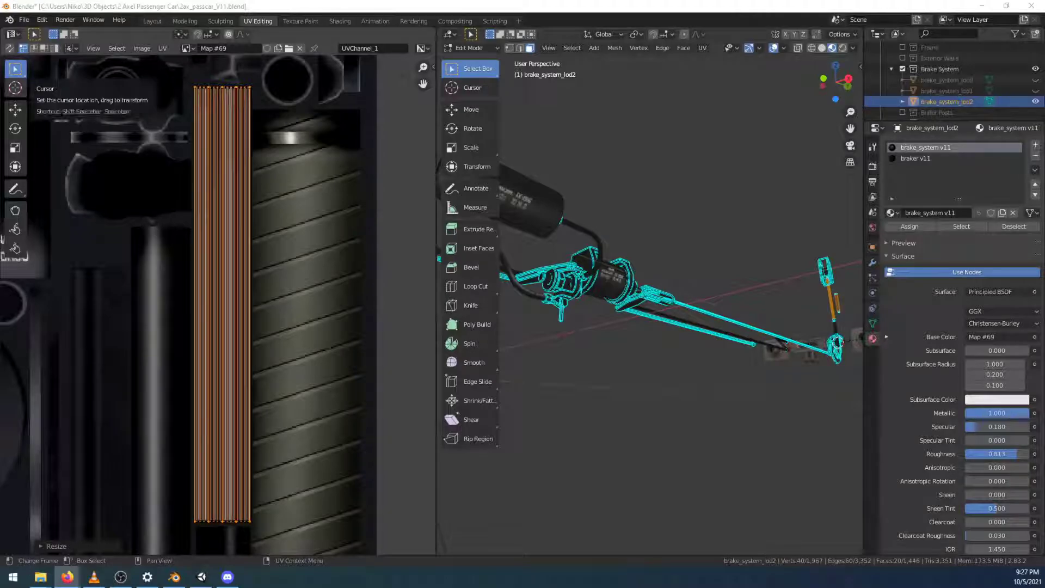
# Switch to Firefox, preview the DeviantArt Thomas image among the "lbscr e2" image results, close it and look through the remaining locomotive pictures
pyautogui.hotkey('alt', 'Tab')
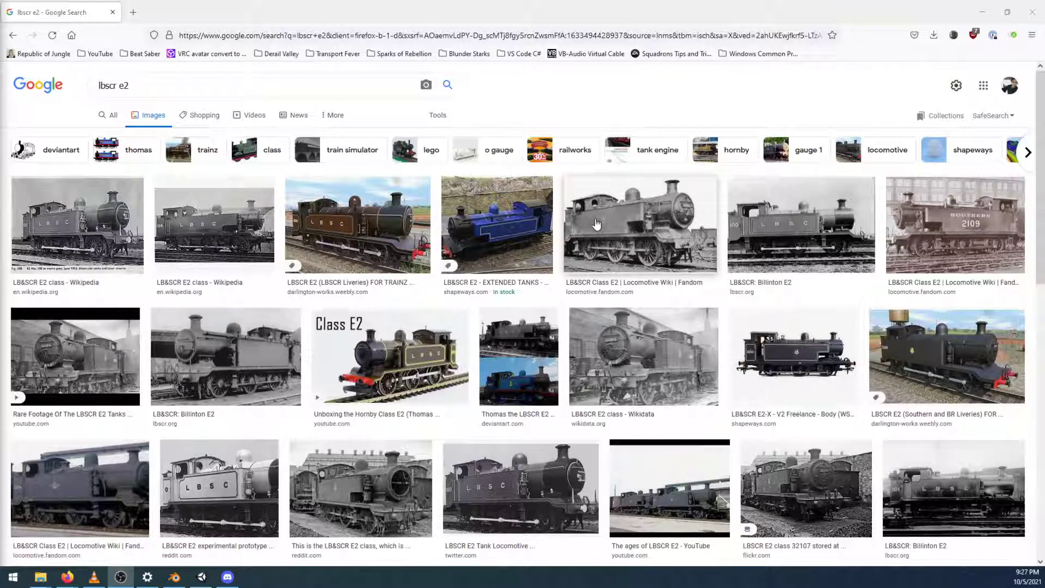
pyautogui.click(520, 389)
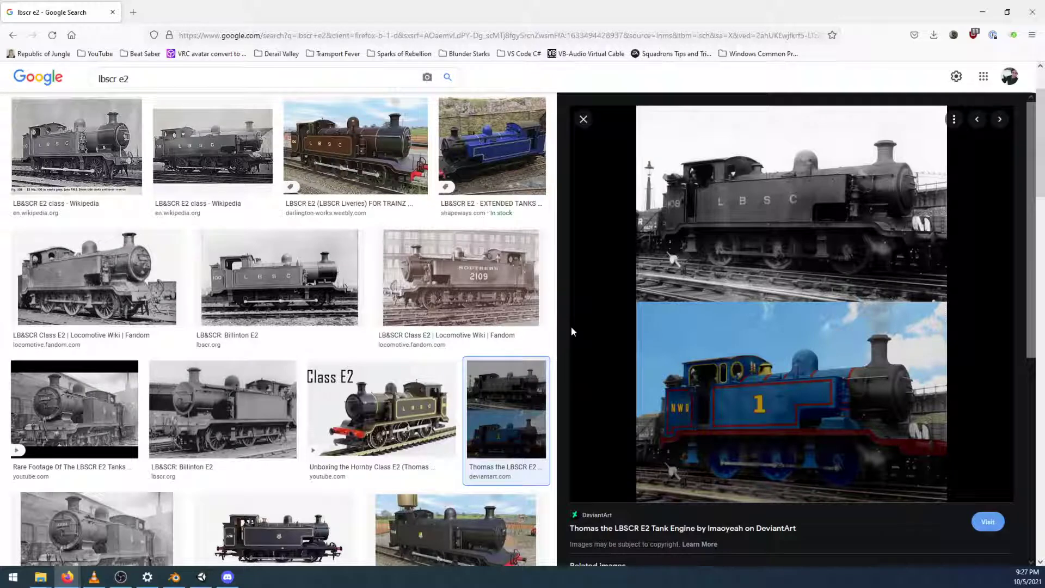
pyautogui.click(584, 120)
pyautogui.scroll(-2, 531, 308)
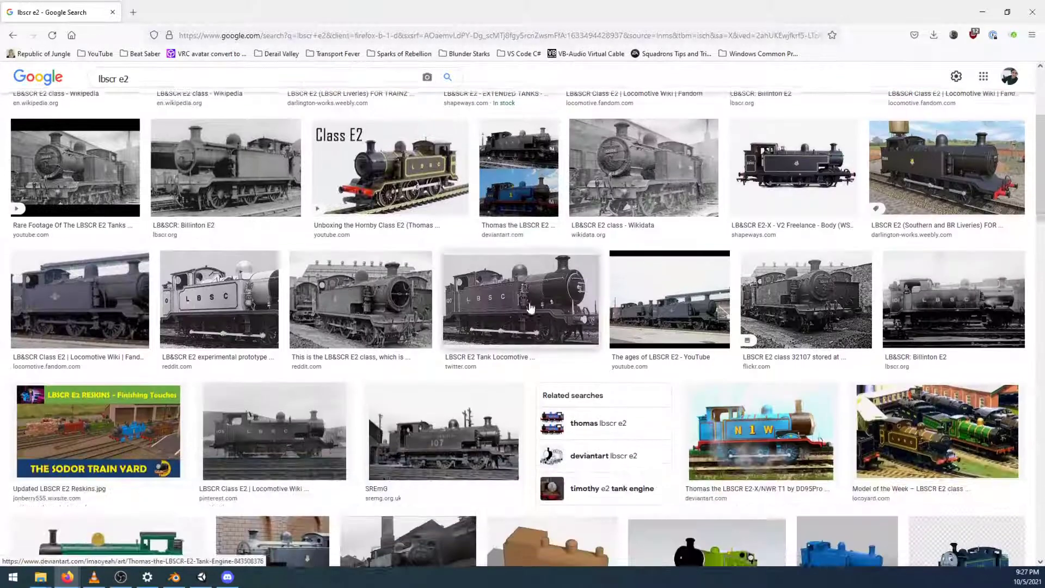
pyautogui.scroll(-5, 531, 307)
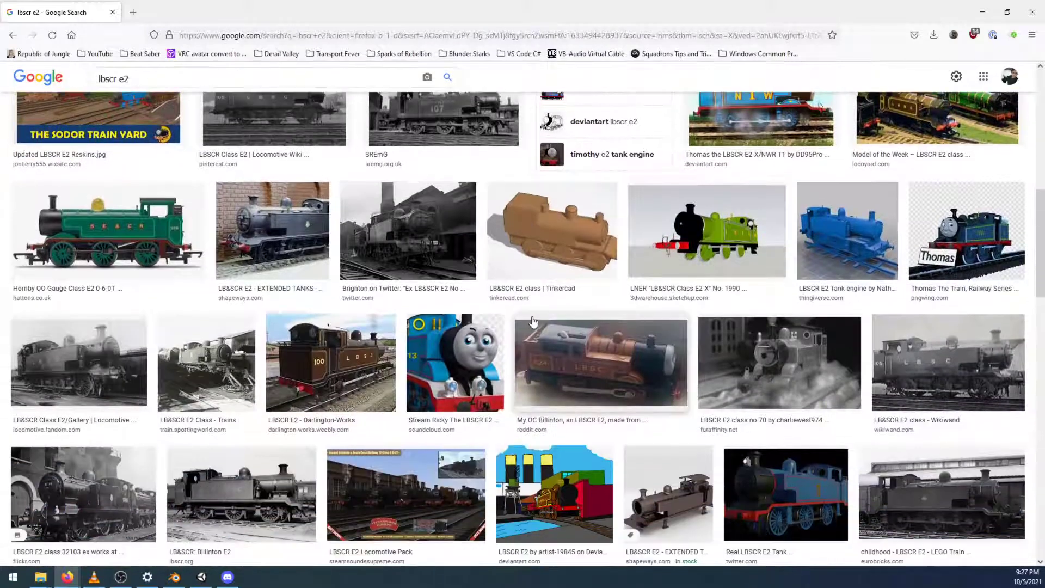
pyautogui.scroll(-2, 531, 321)
pyautogui.scroll(1, 452, 312)
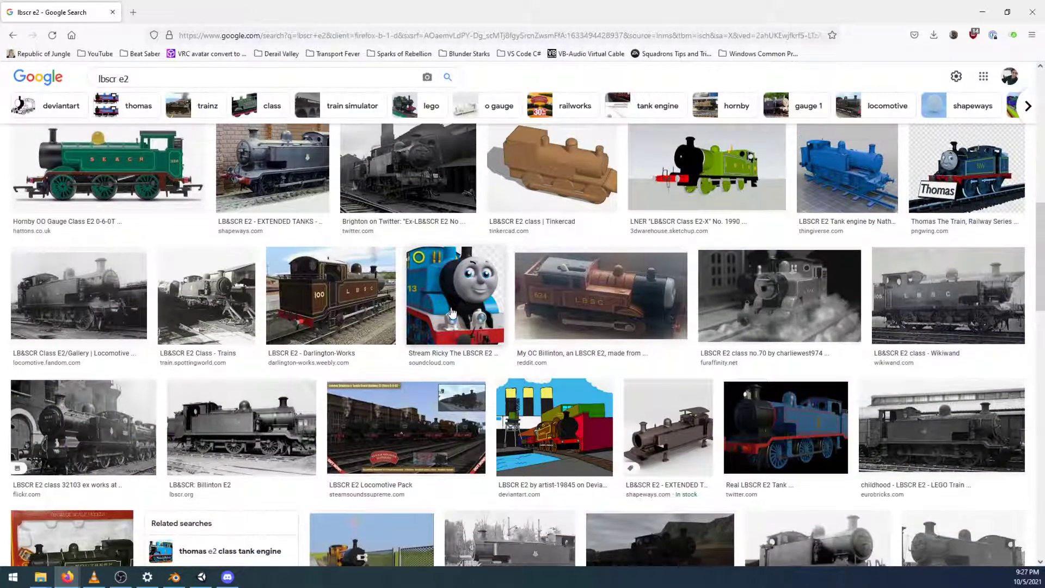
pyautogui.scroll(5, 452, 312)
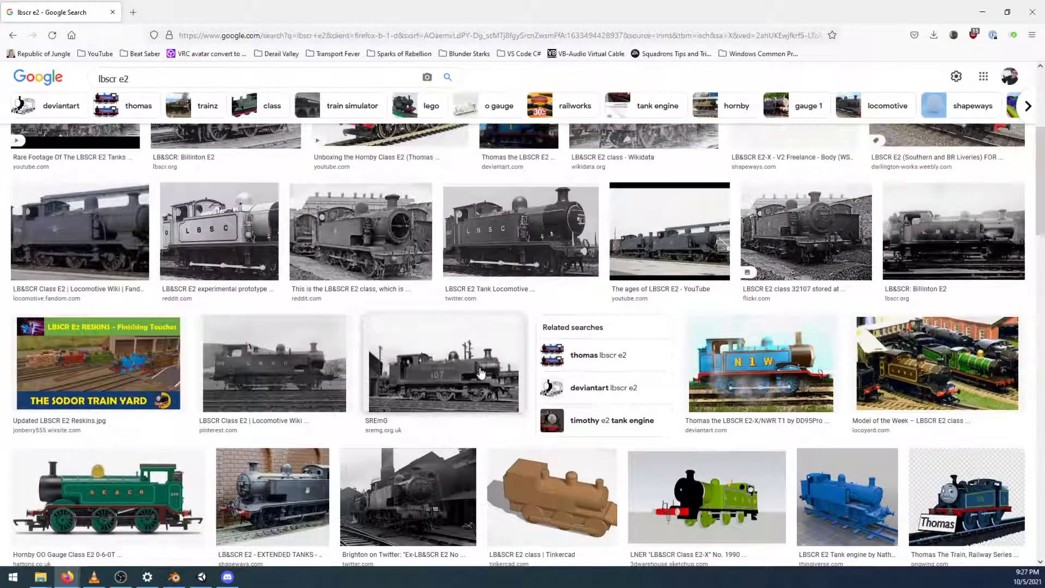
# Look through the "lbscr e2" image results for further locomotive pictures
pyautogui.scroll(2, 480, 372)
pyautogui.scroll(-3, 267, 413)
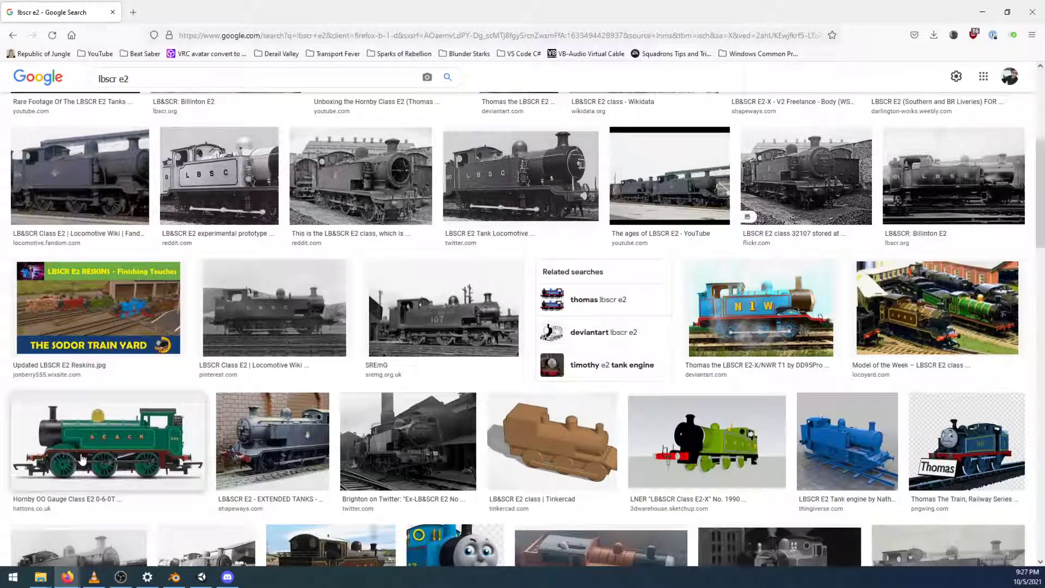
pyautogui.scroll(2, 237, 361)
pyautogui.scroll(4, 236, 362)
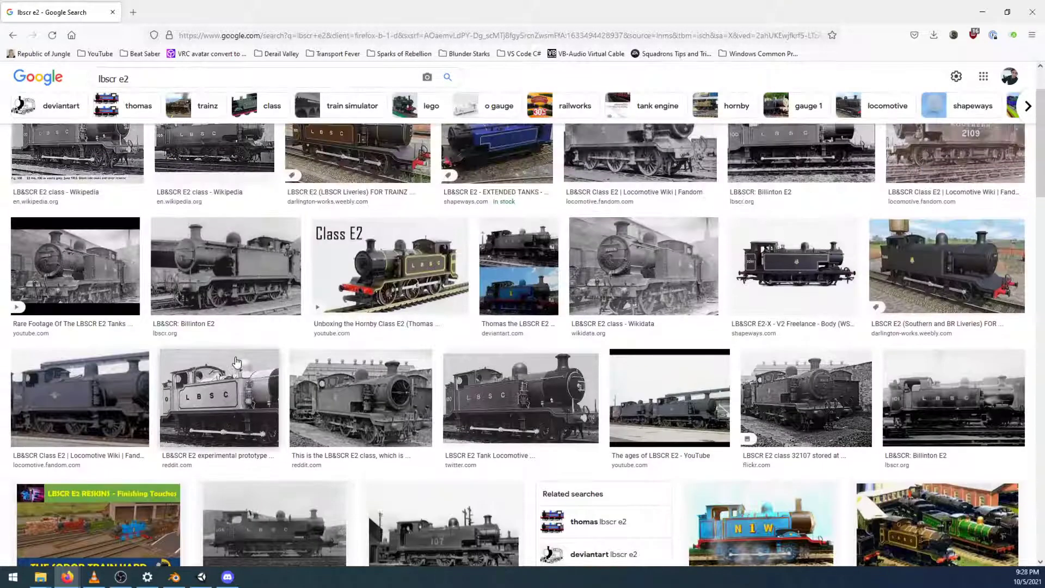
pyautogui.scroll(-7, 236, 361)
pyautogui.scroll(-6, 236, 362)
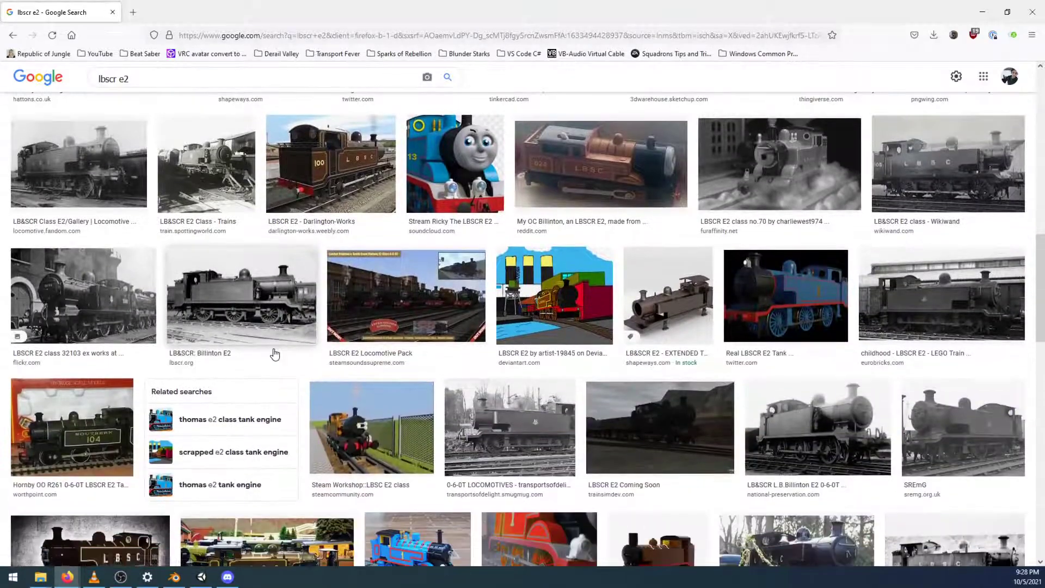
pyautogui.scroll(-3, 278, 348)
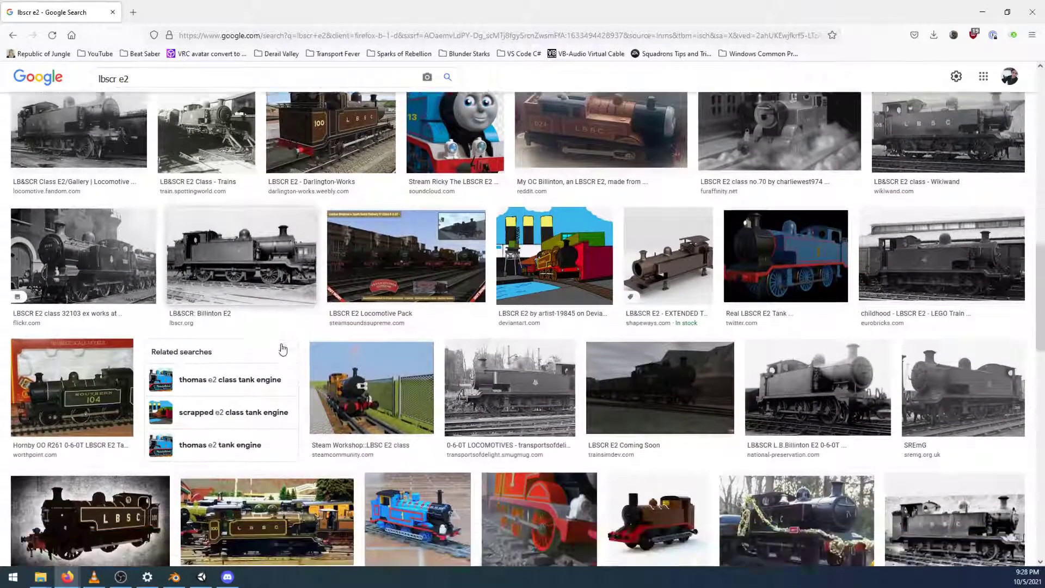
# Search Google Images for "thomas the tank engine douglas"
pyautogui.scroll(15, 220, 142)
pyautogui.tripleClick(213, 82)
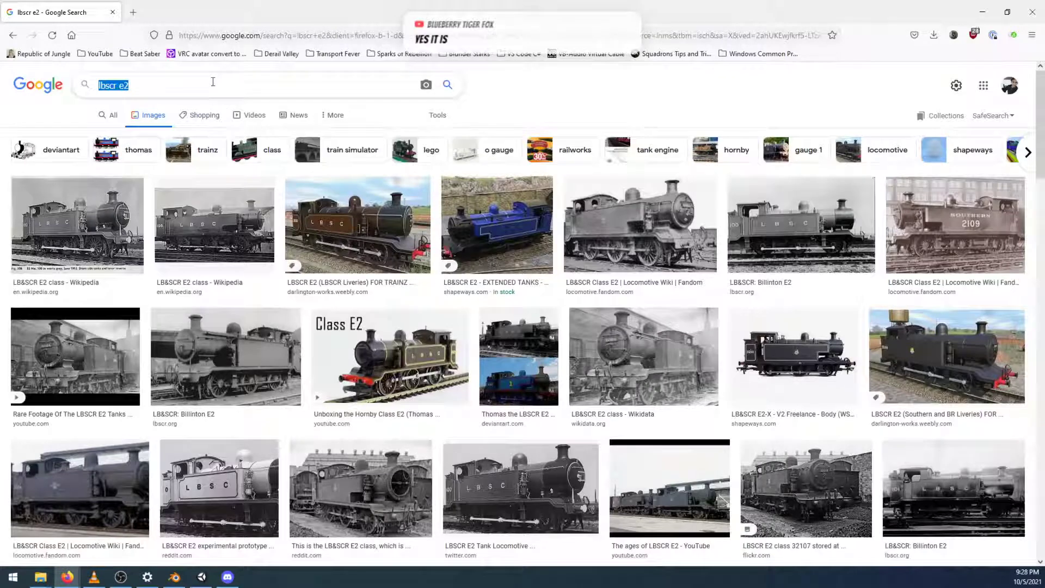
pyautogui.write('thomas the tank engine doug')
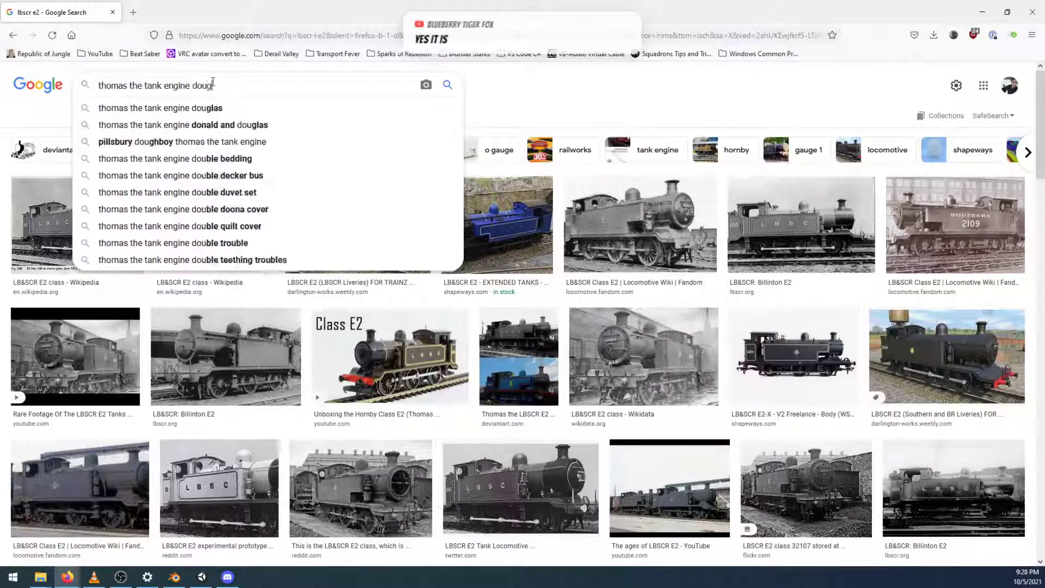
pyautogui.write('las')
pyautogui.press('Return')
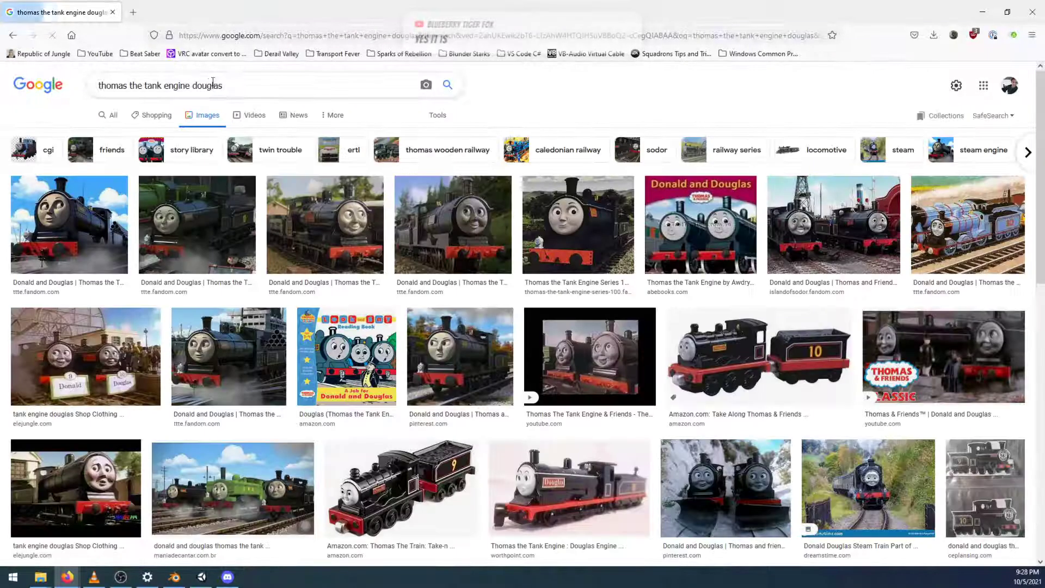
# Change the image search to "thomas the tank engine duck", look at the pictures and return to the "lbscr e2" results
pyautogui.doubleClick(213, 83)
pyautogui.write('duck')
pyautogui.press('Return')
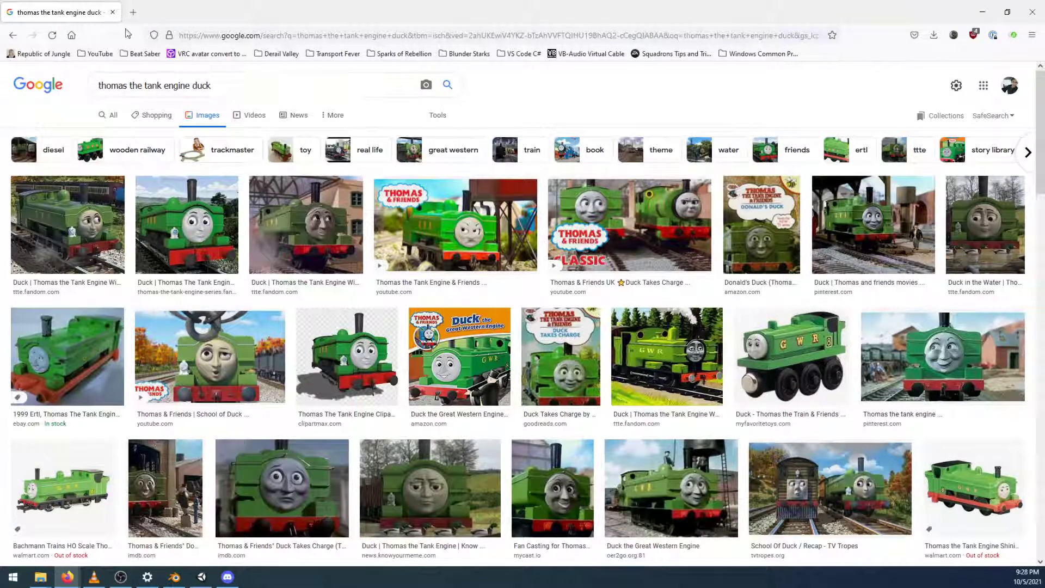
pyautogui.click(12, 35)
pyautogui.click(12, 35)
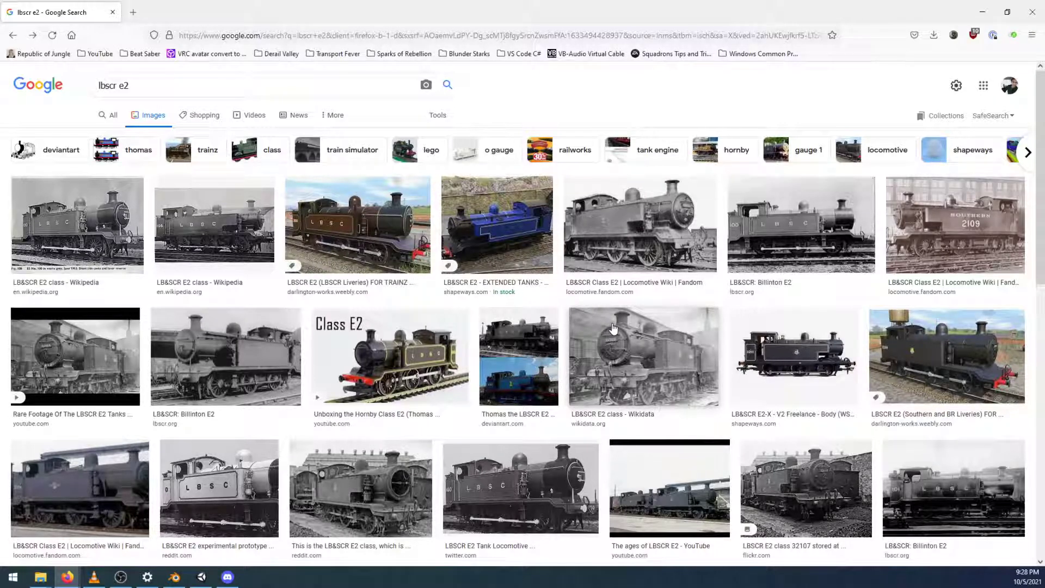
# Examine the "lbscr e2" image results much further down the page, return to the start and close the browser tab
pyautogui.scroll(-4, 601, 326)
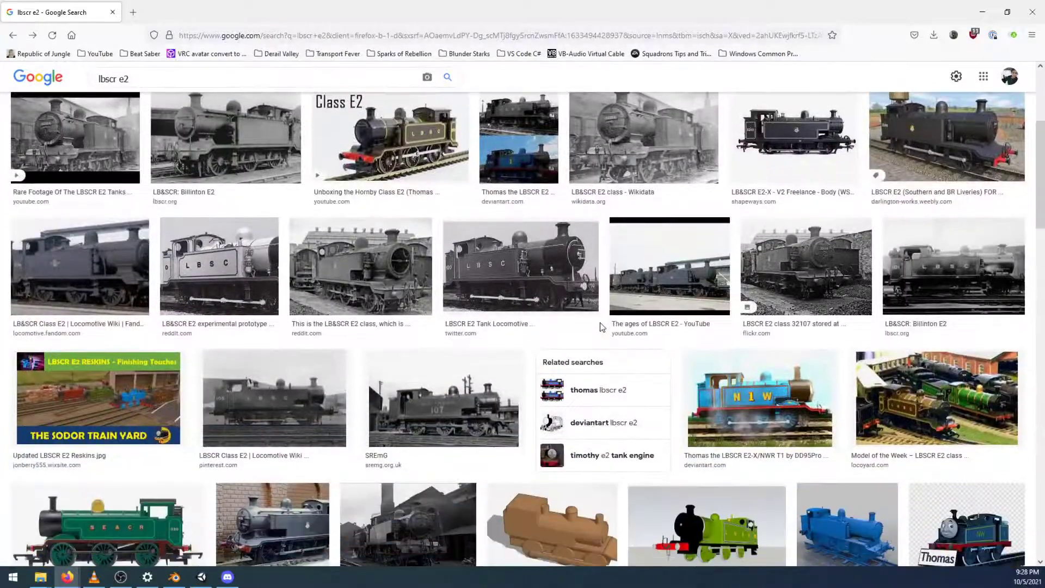
pyautogui.scroll(-2, 601, 327)
pyautogui.scroll(-3, 600, 327)
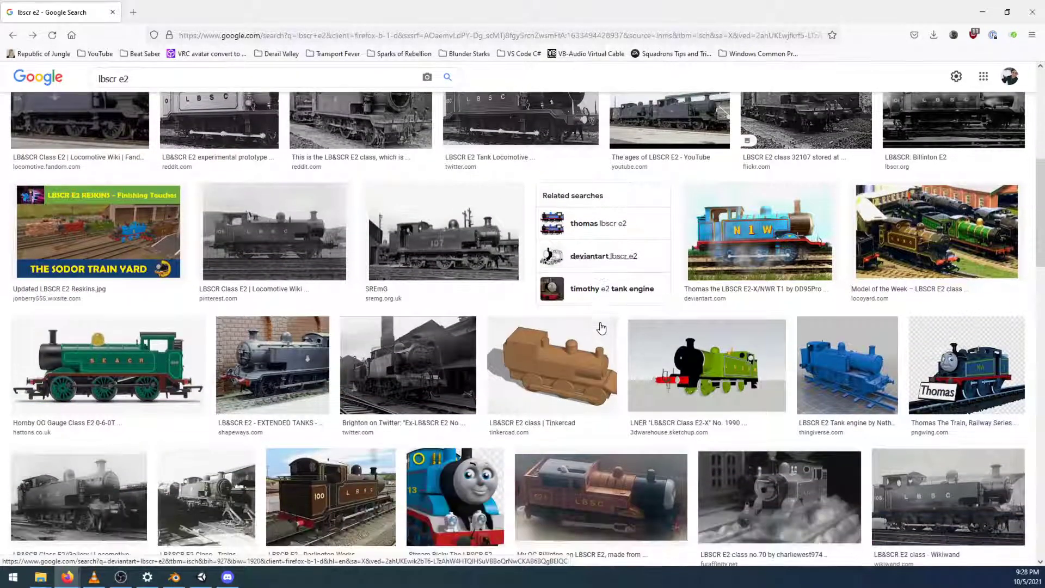
pyautogui.scroll(-6, 600, 327)
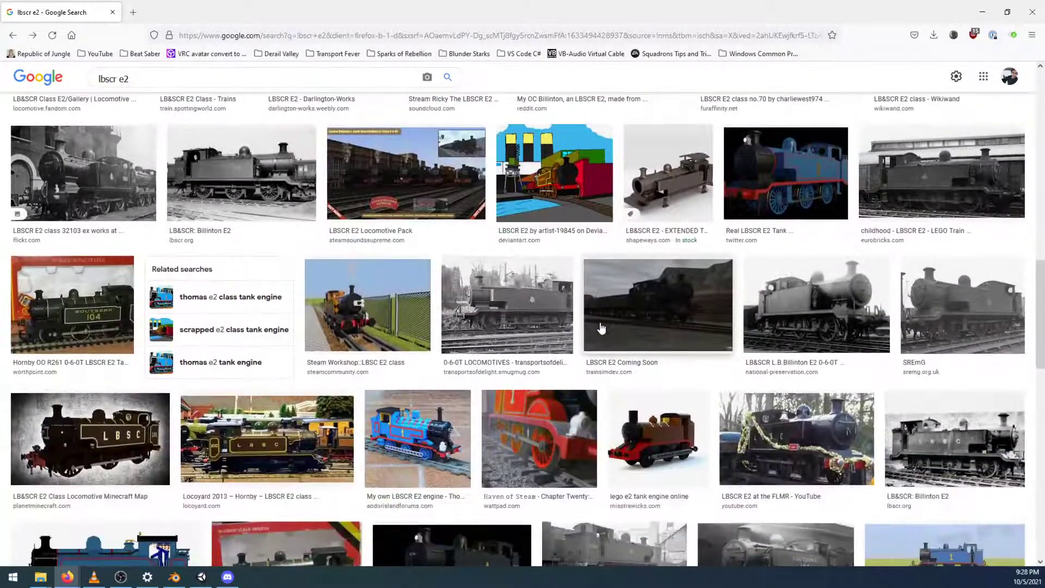
pyautogui.scroll(-4, 601, 327)
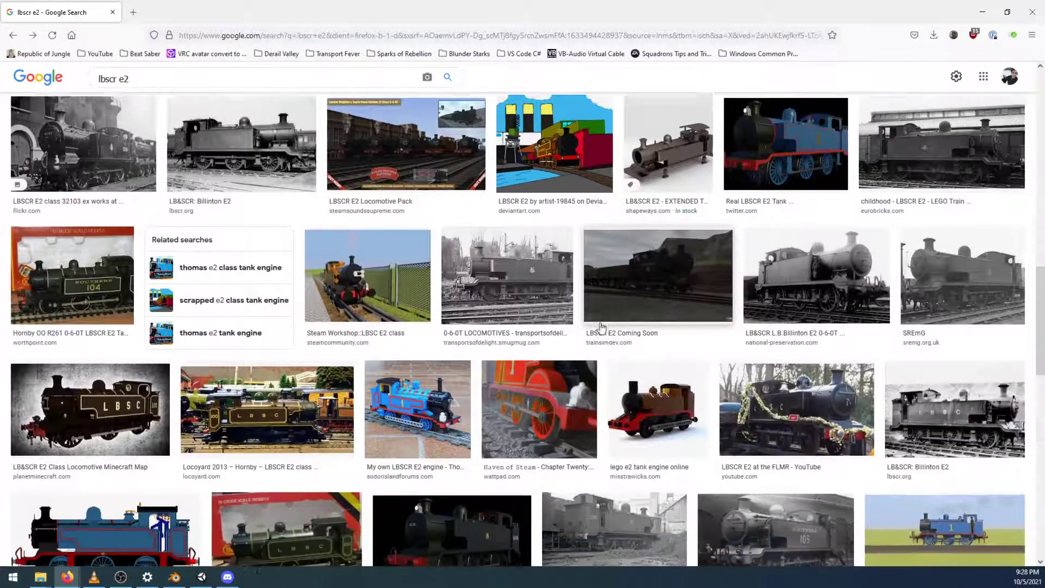
pyautogui.scroll(-7, 601, 327)
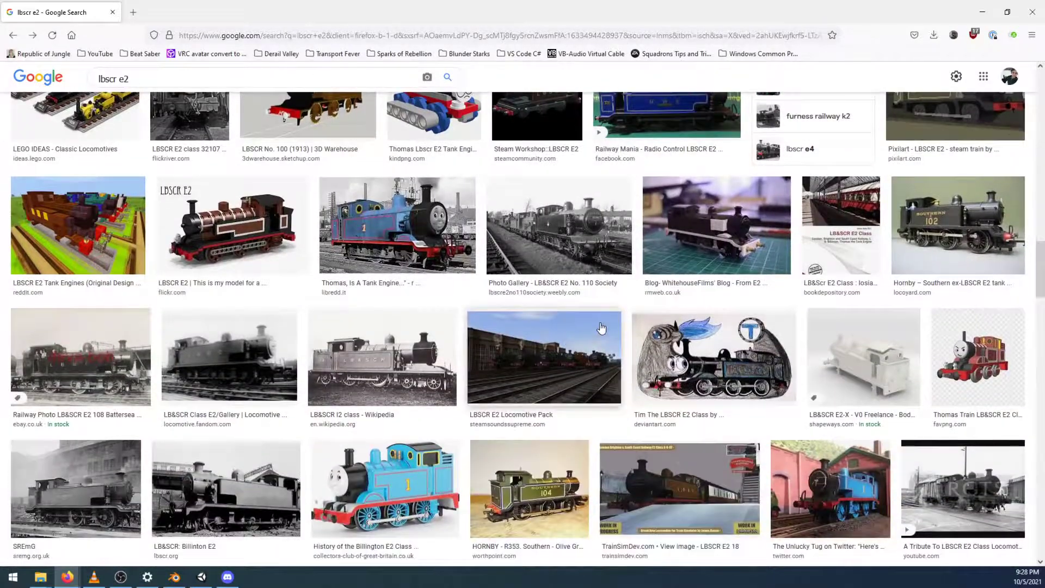
pyautogui.scroll(-3, 600, 327)
pyautogui.scroll(-4, 601, 326)
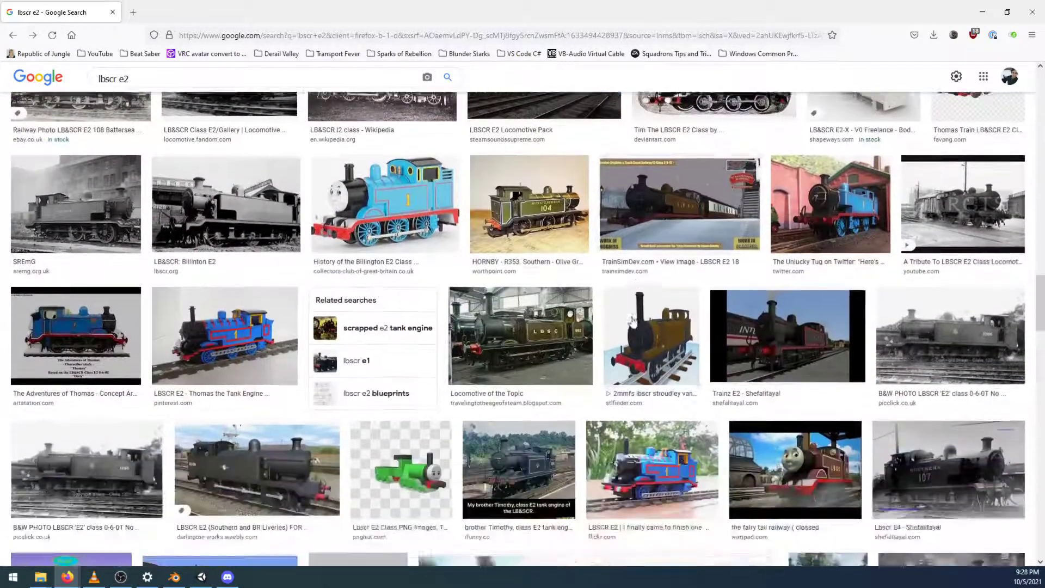
pyautogui.scroll(-8, 620, 242)
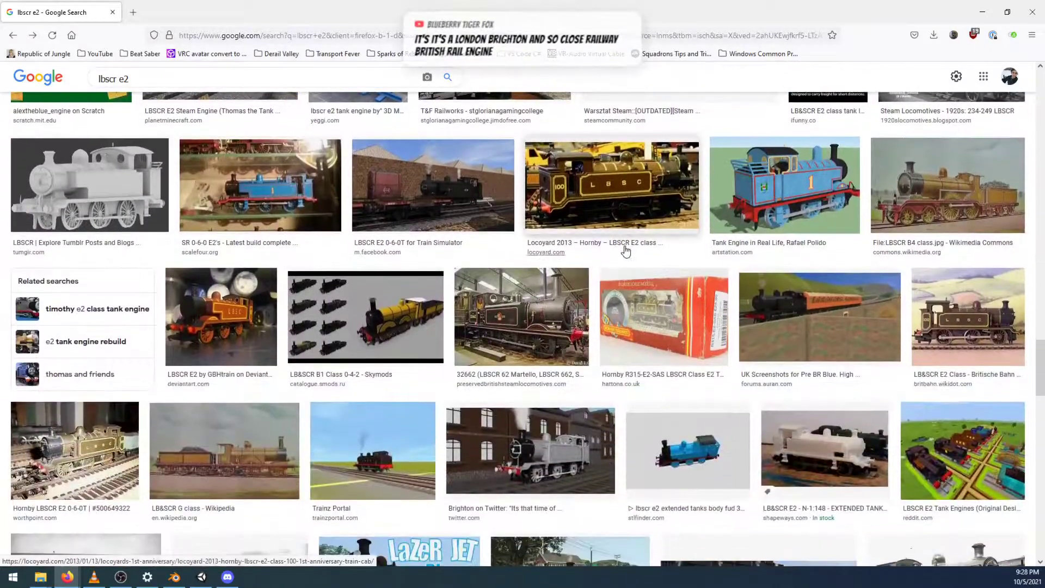
pyautogui.scroll(-3, 625, 250)
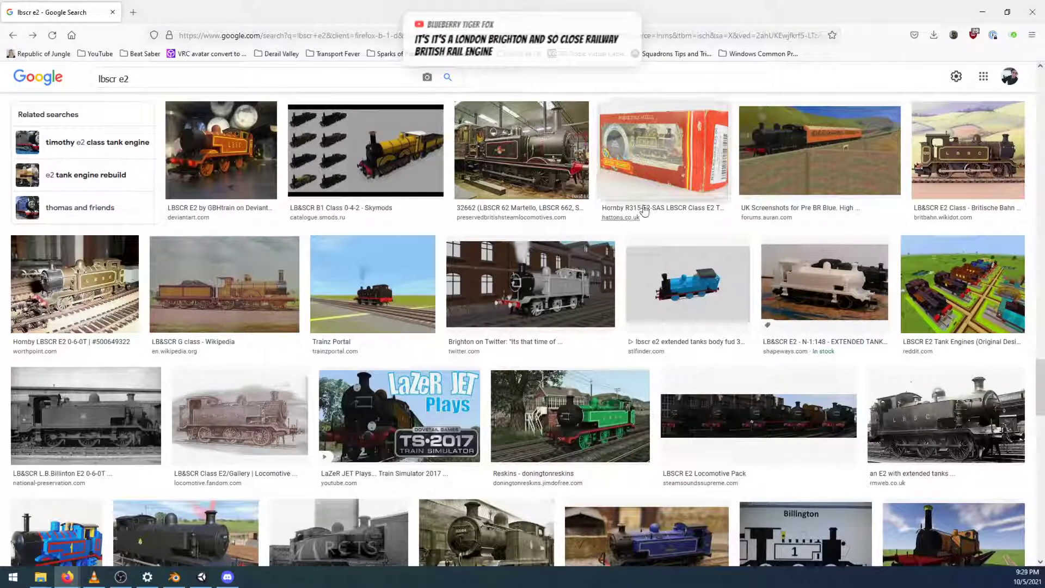
pyautogui.scroll(-3, 645, 229)
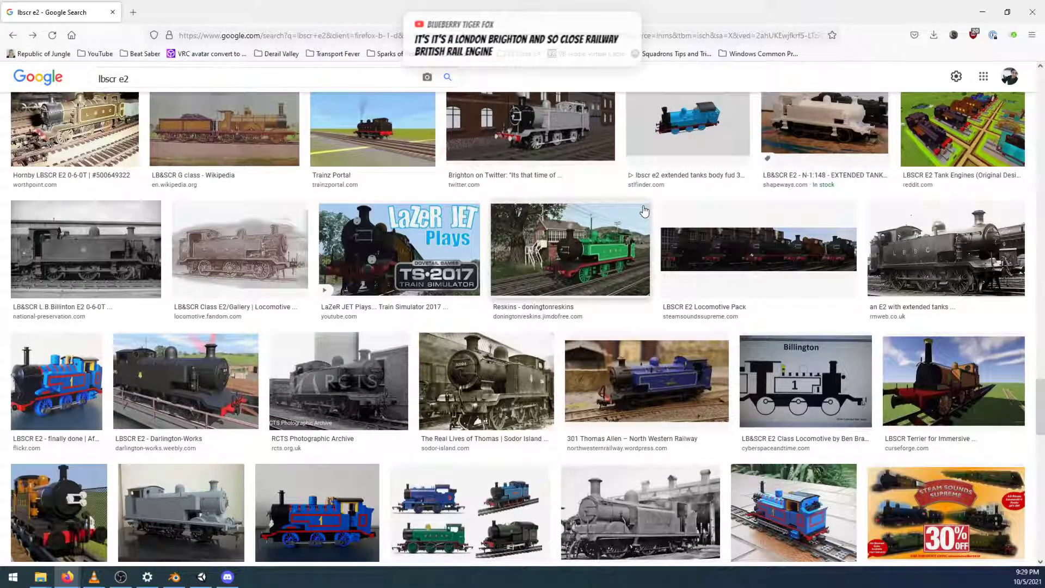
pyautogui.scroll(9, 615, 228)
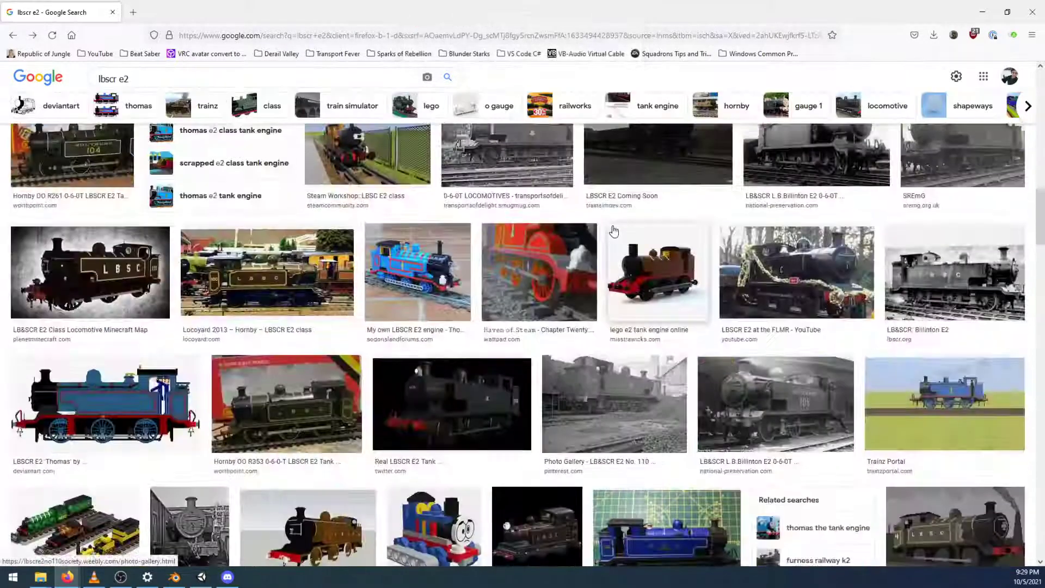
pyautogui.scroll(10, 613, 232)
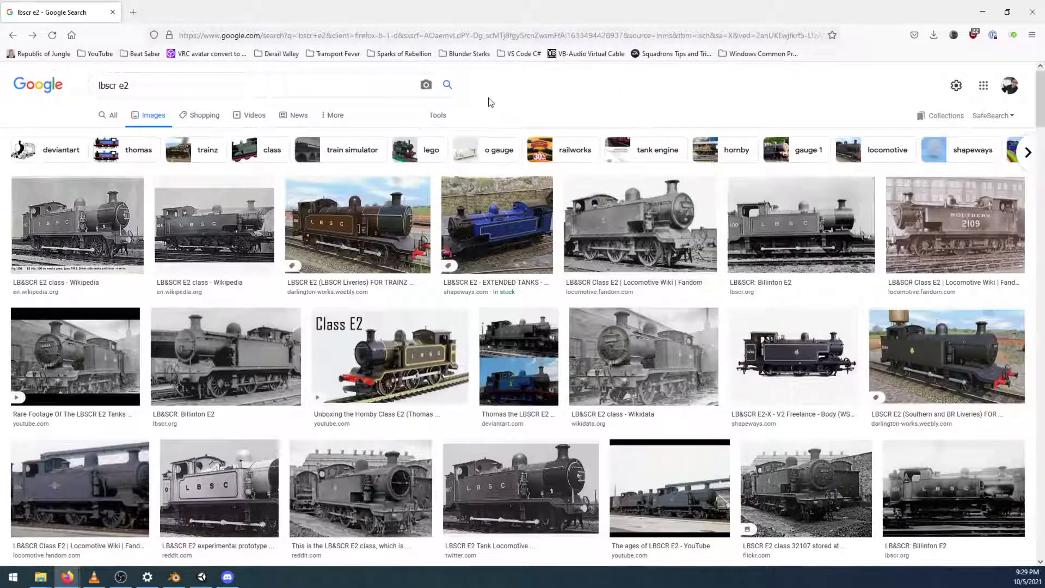
pyautogui.click(113, 13)
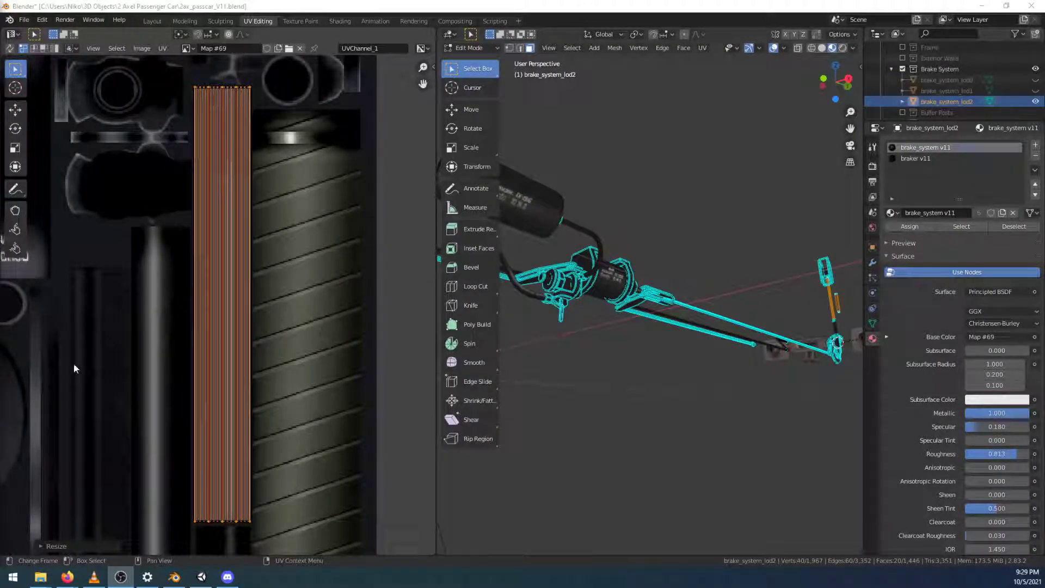
# In Blender, show brake_system_lod2 in right orthographic wireframe view and select only the short detached bar beside the handbrake shaft
pyautogui.click(847, 83)
pyautogui.keyDown('shift'); pyautogui.moveTo(775, 296); pyautogui.dragTo(568, 390, button='middle'); pyautogui.keyUp('shift')
pyautogui.scroll(3, 646, 326)
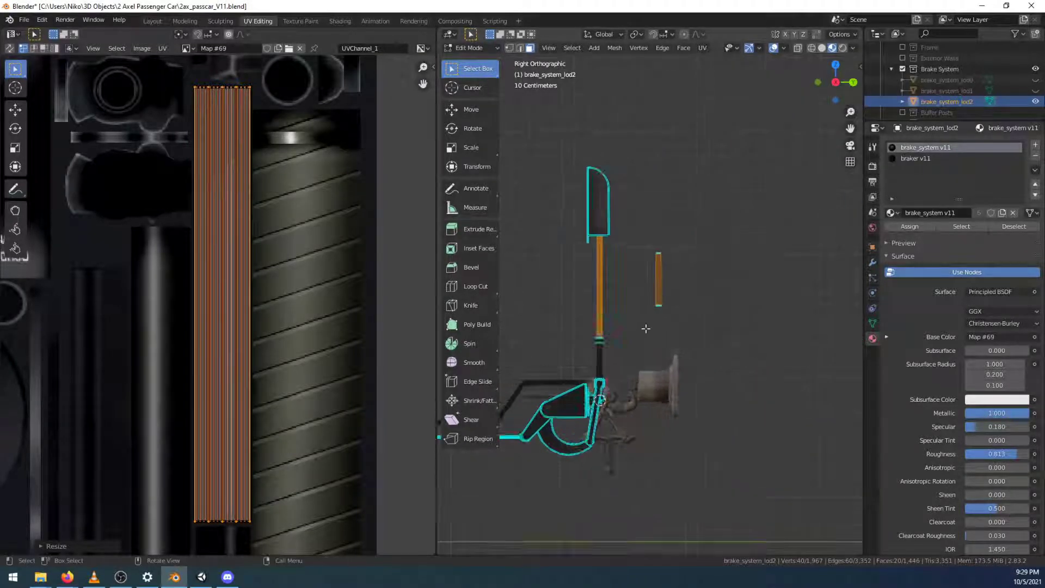
pyautogui.scroll(2, 601, 345)
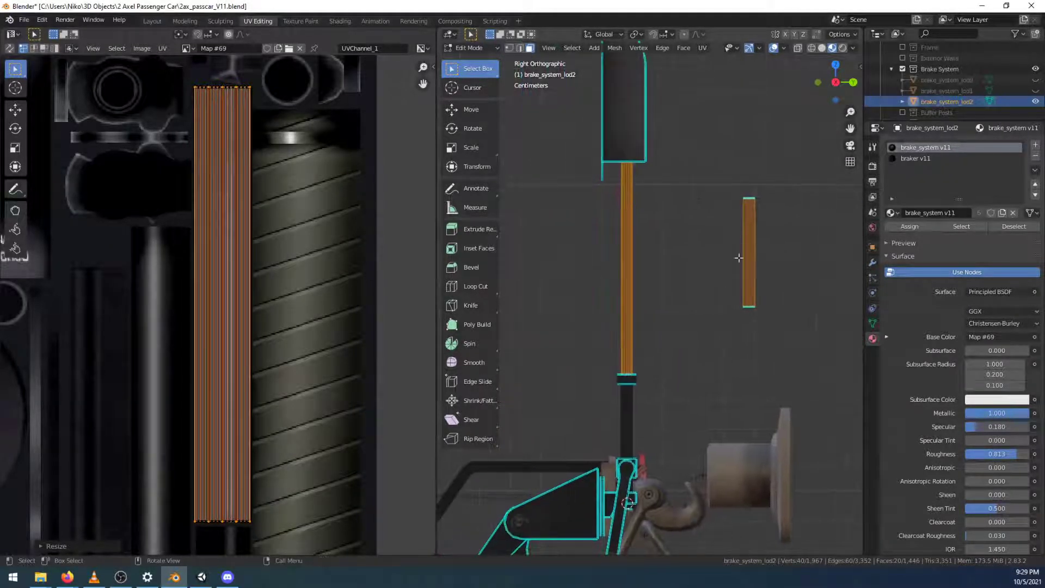
pyautogui.click(812, 48)
pyautogui.moveTo(728, 172); pyautogui.dragTo(766, 368)
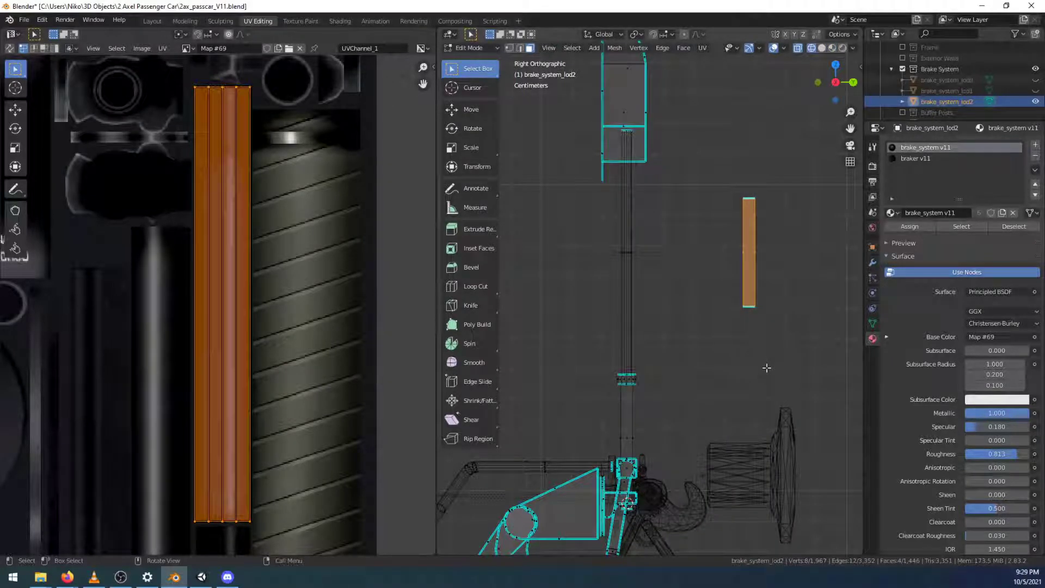
pyautogui.press('g')
pyautogui.write('y')
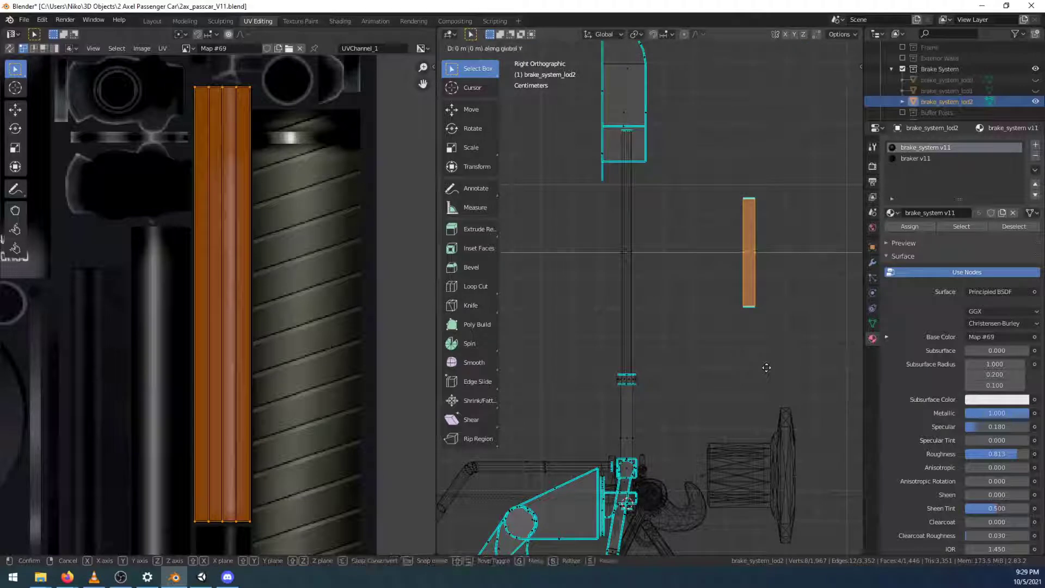
pyautogui.write('-.5')
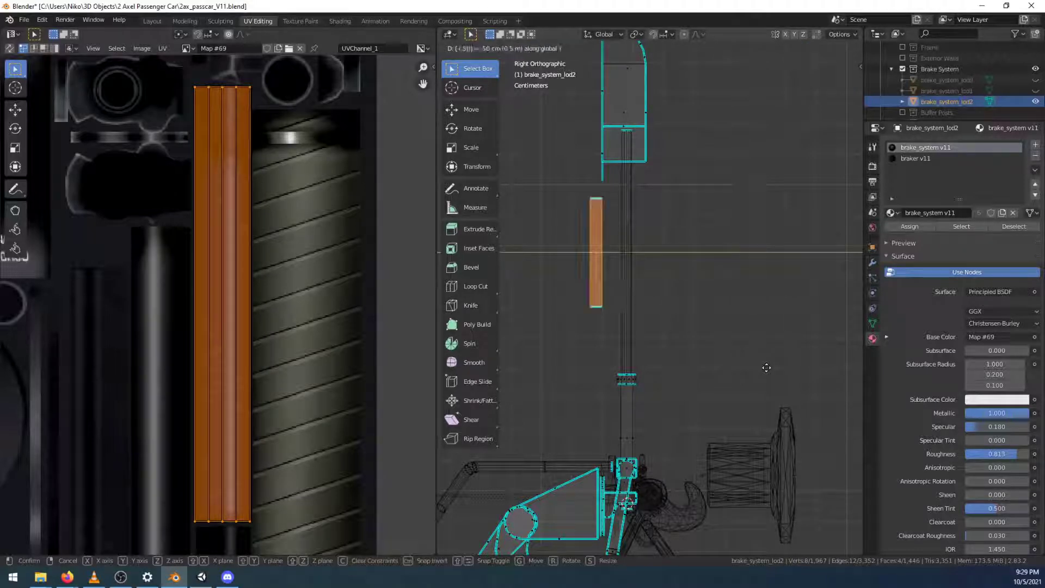
pyautogui.press('Escape')
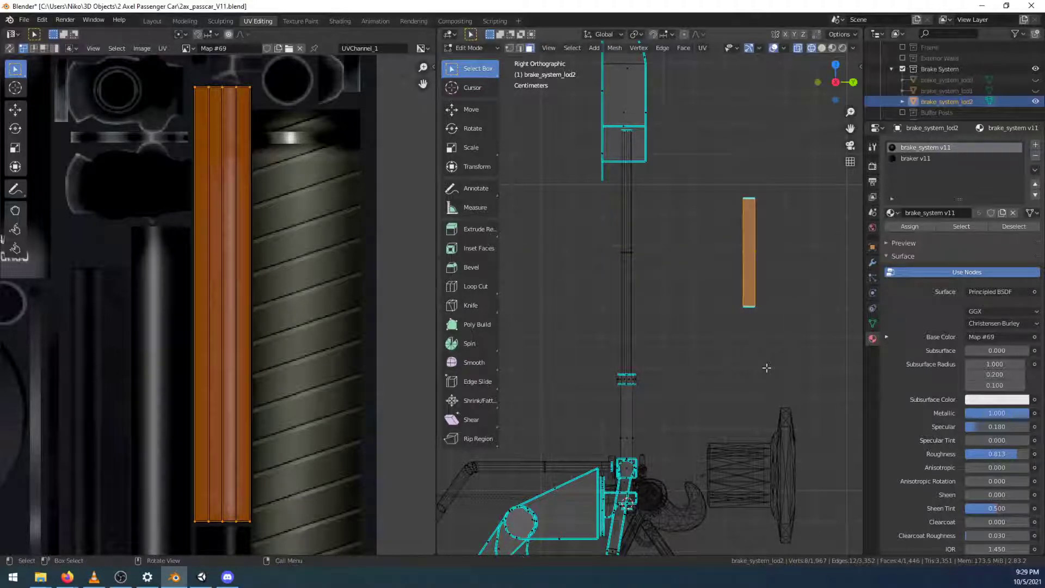
pyautogui.press('g')
pyautogui.write('y-.5')
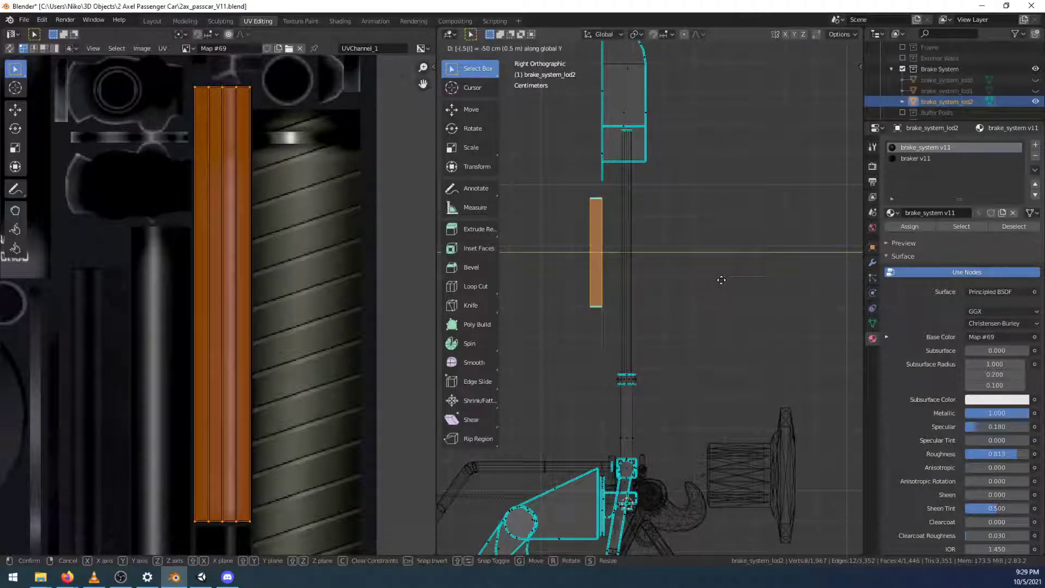
pyautogui.press('Escape')
# Move the detached bar about -0.398 m along Y onto the handbrake shaft, and fine-tune its alignment by about -0.0017 m in Y
pyautogui.press('g')
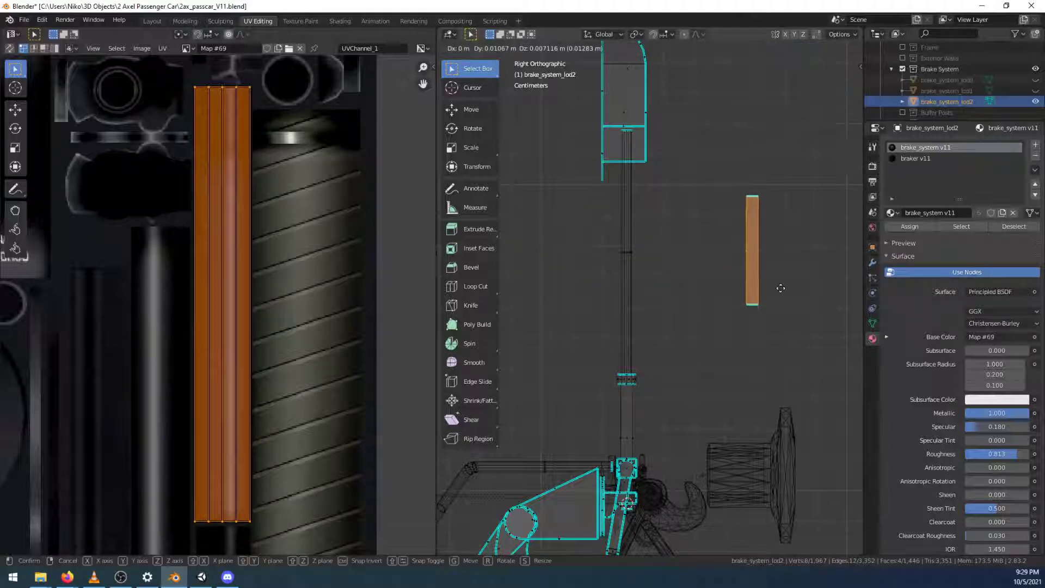
pyautogui.press('y')
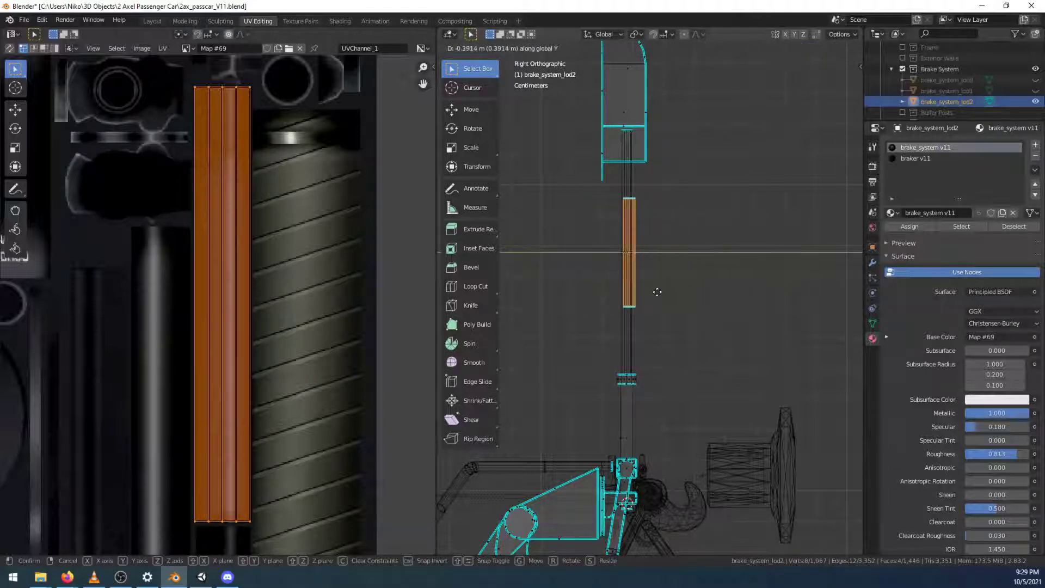
pyautogui.click(656, 292)
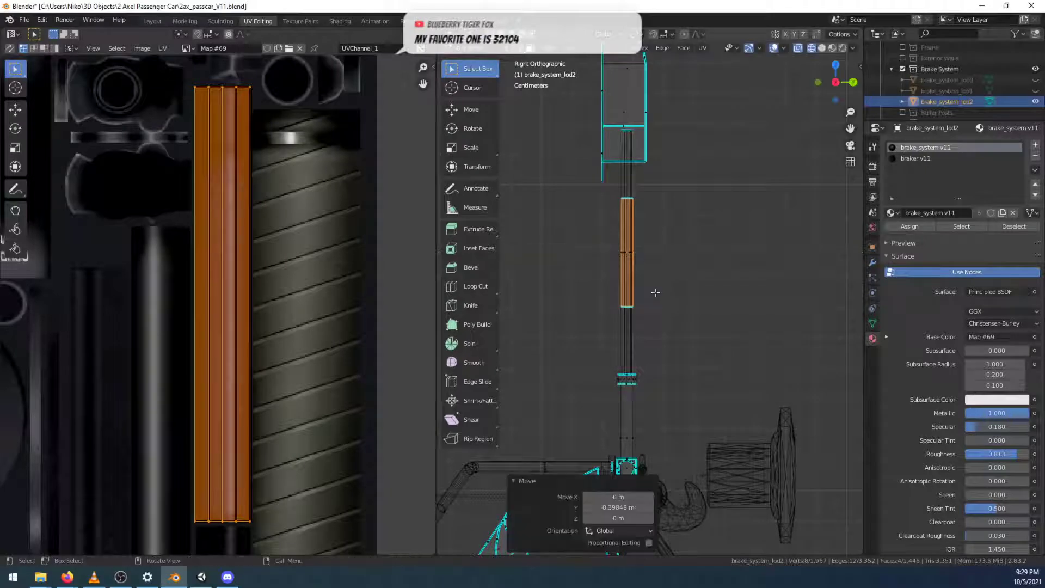
pyautogui.scroll(5, 655, 293)
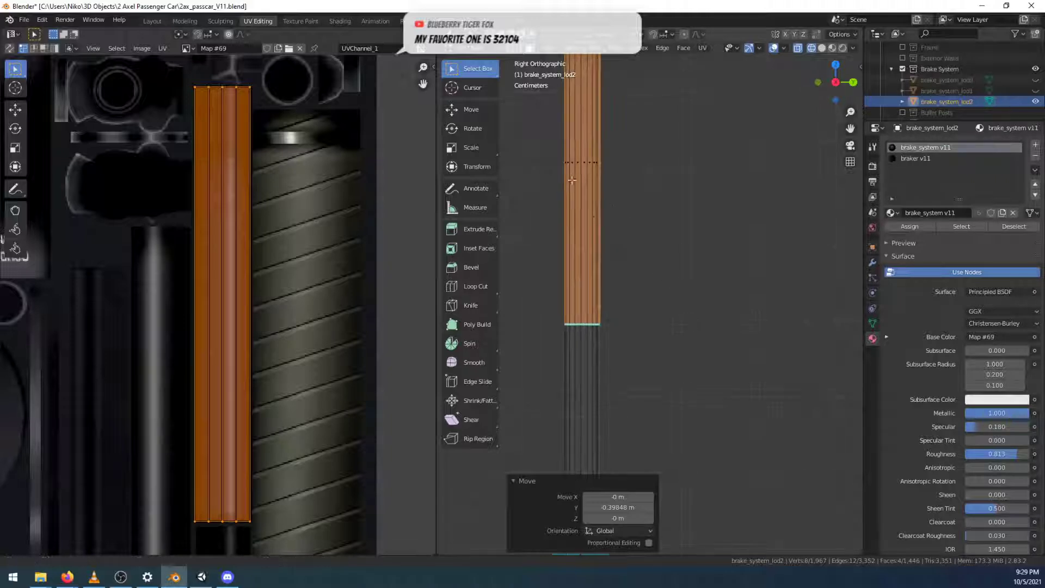
pyautogui.press('KP_Decimal')
pyautogui.scroll(3, 673, 245)
pyautogui.press('g')
pyautogui.press('y')
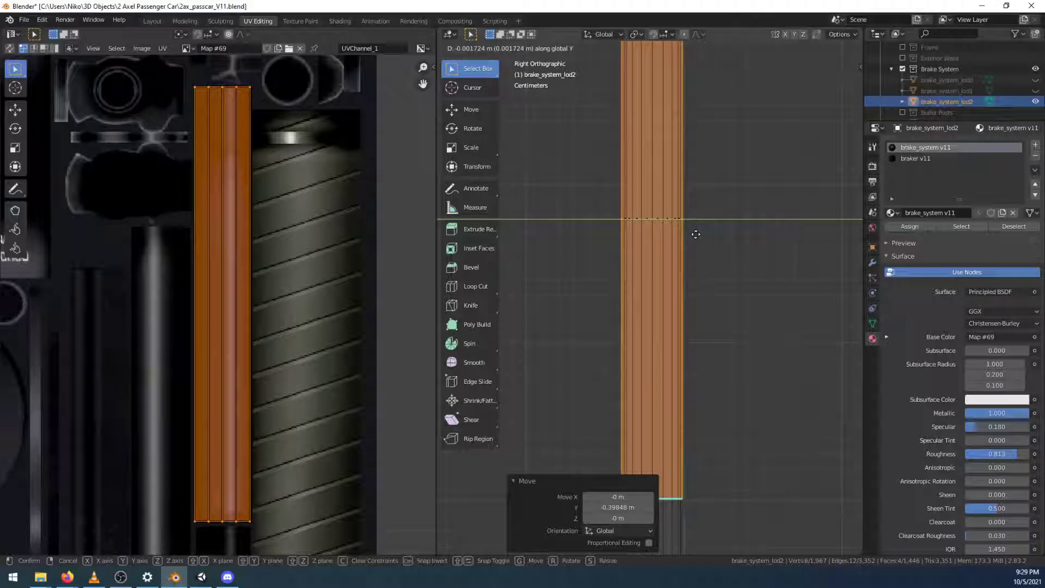
pyautogui.click(694, 233)
# Scale the selected square bar by about 2.252 along Z so it spans the full length of the upper handbrake shaft
pyautogui.scroll(-6, 746, 190)
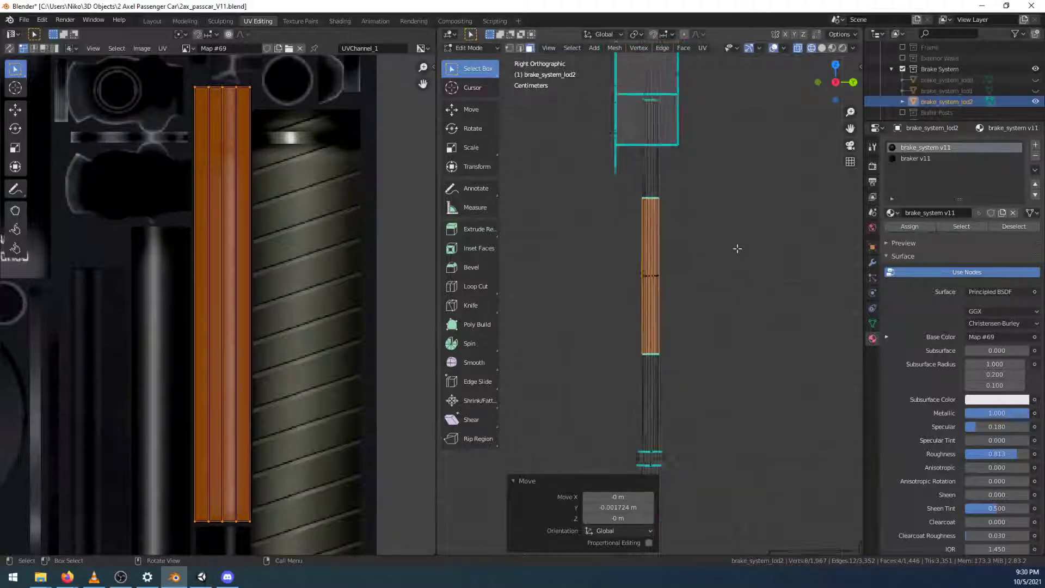
pyautogui.press('s')
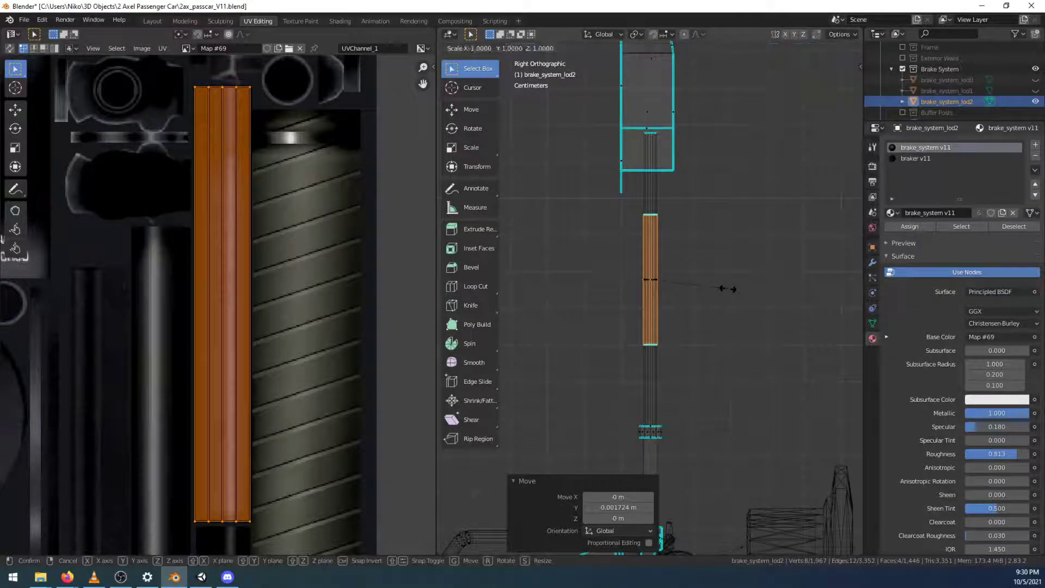
pyautogui.press('z')
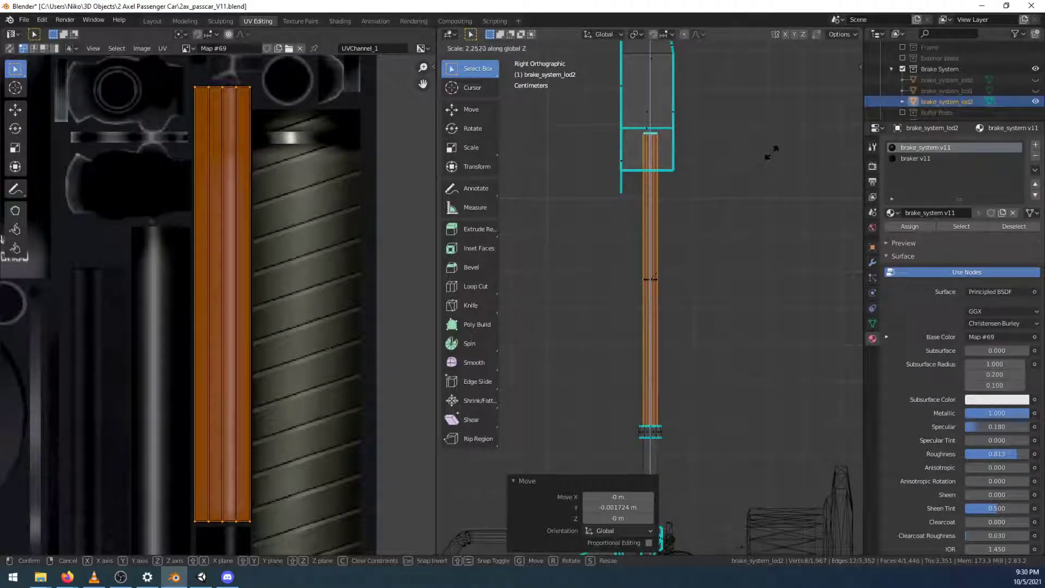
pyautogui.click(771, 152)
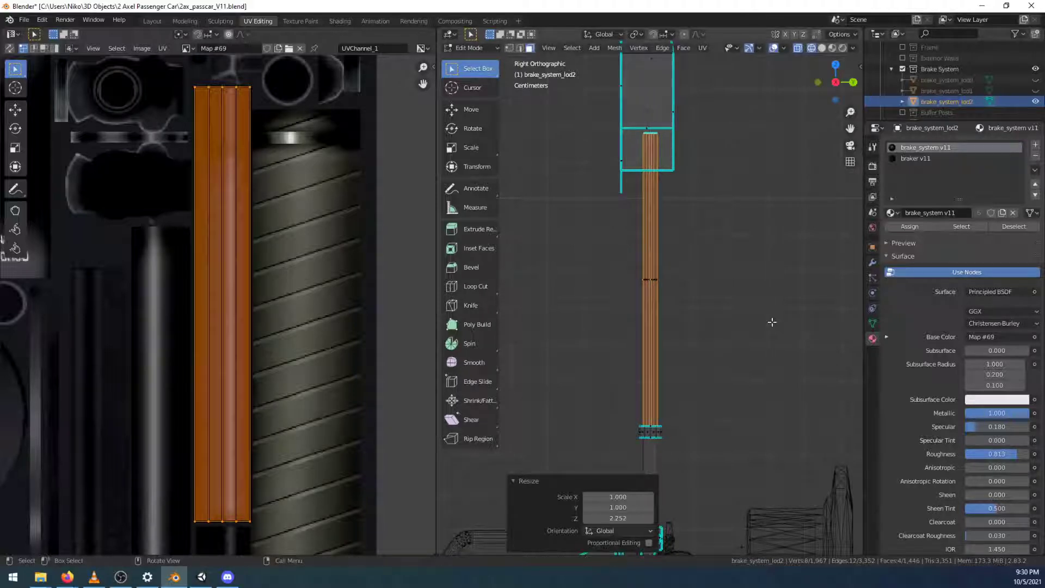
# Try moving the stretched bar 1 m along Y and selecting the old upper shaft, and undo the selection and move
pyautogui.press('g')
pyautogui.press('y')
pyautogui.press('1')
pyautogui.press('Return')
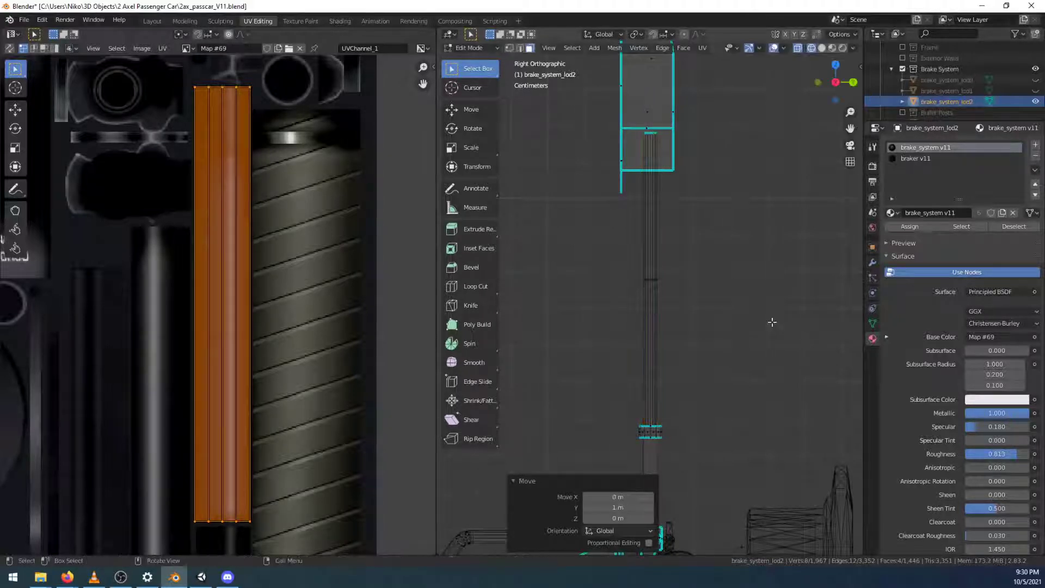
pyautogui.moveTo(613, 254); pyautogui.dragTo(691, 313)
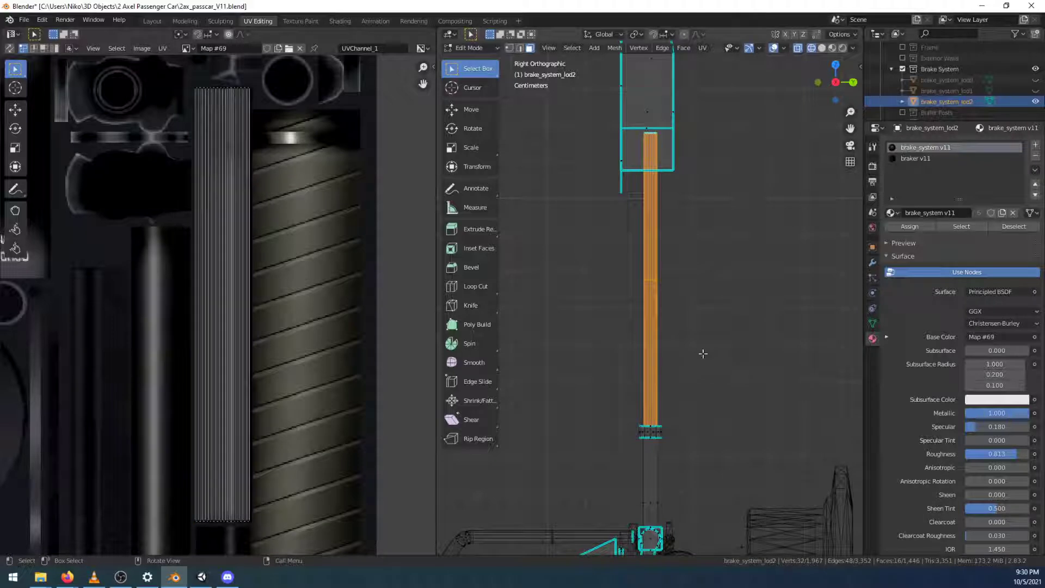
pyautogui.hotkey('shift', 'z')
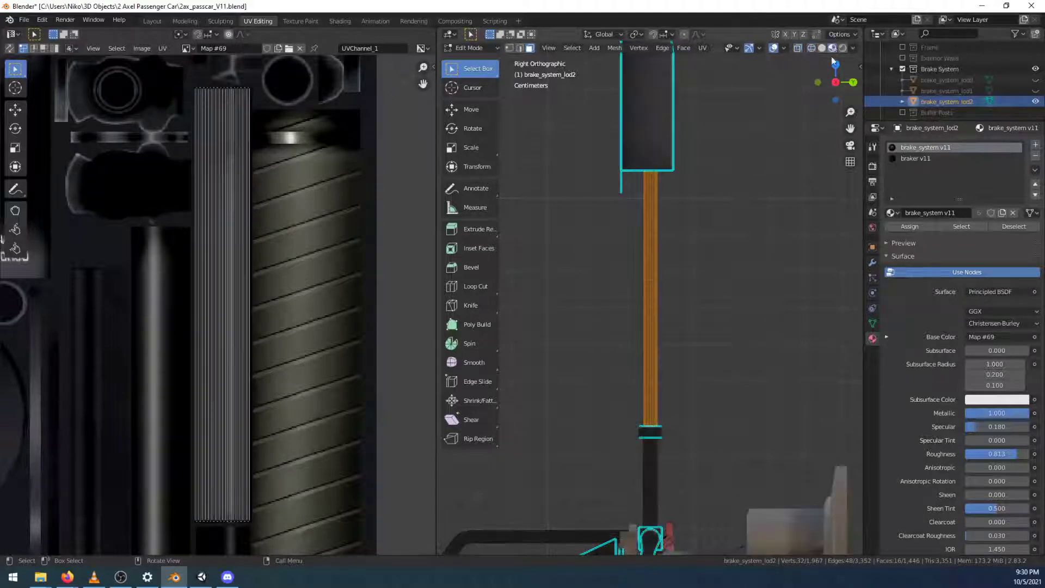
pyautogui.hotkey('ctrl', 'z')
pyautogui.hotkey('ctrl', 'z')
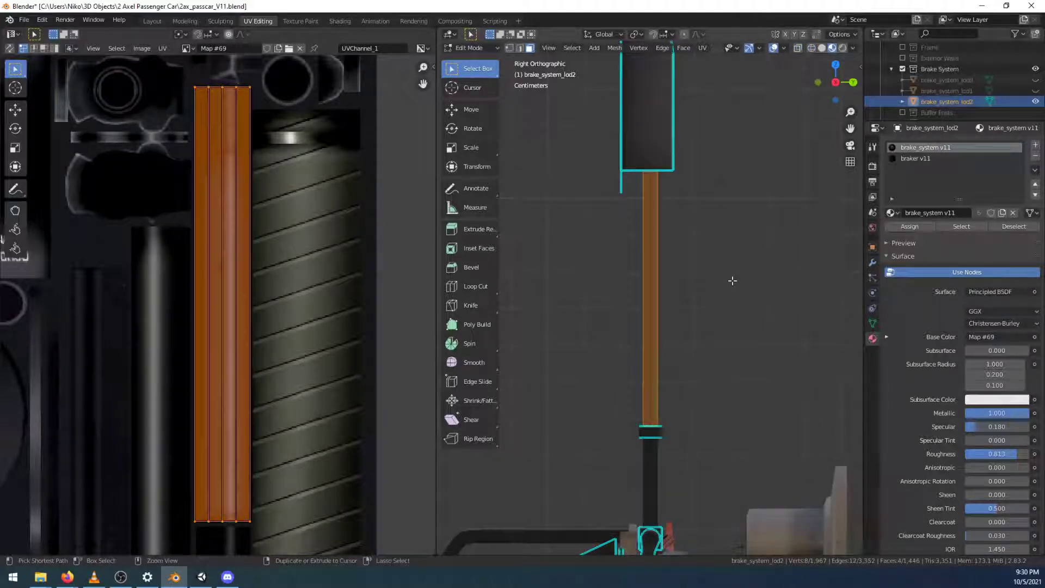
# Scale the square bar to about 0.837 in X and Y only, keeping its Z length
pyautogui.moveTo(754, 359); pyautogui.dragTo(711, 372, button='middle')
pyautogui.press('s')
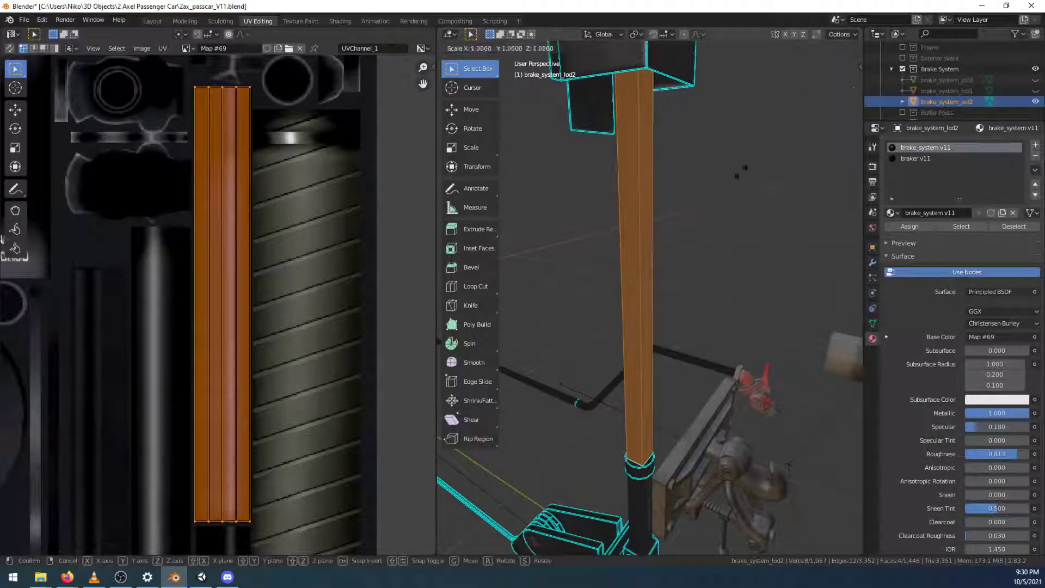
pyautogui.hotkey('shift', 'z')
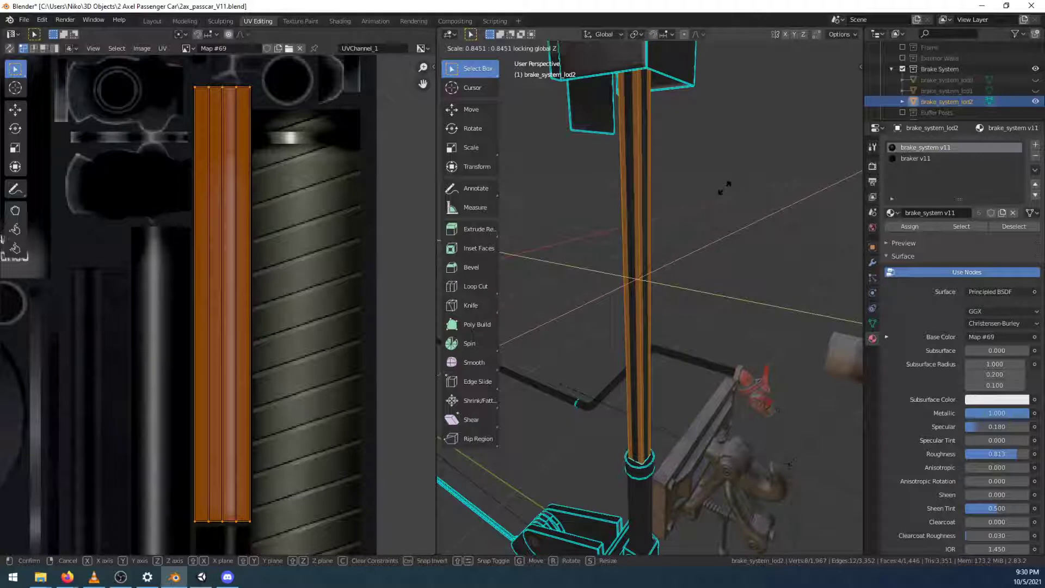
pyautogui.click(723, 188)
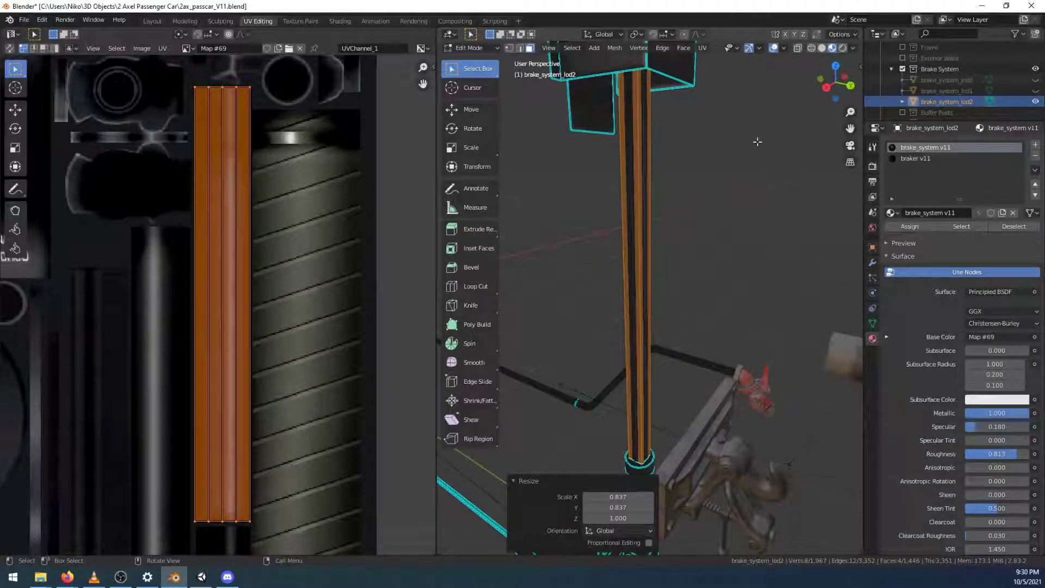
# Move the square bar 1 m along Y, clear of the old upper shaft
pyautogui.press('g')
pyautogui.press('y')
pyautogui.press('1')
pyautogui.press('Return')
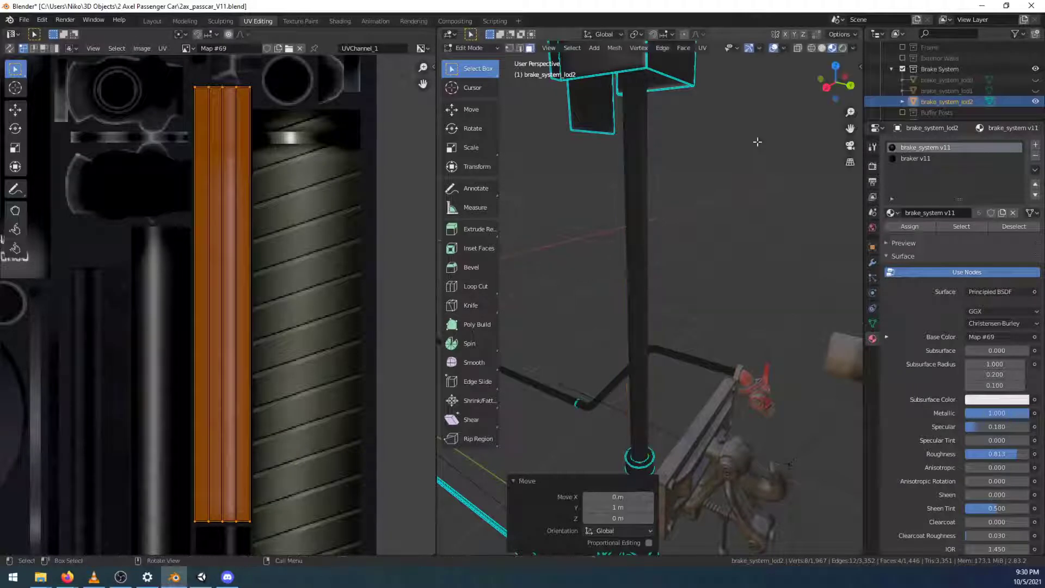
# Select the old many-sided upper shaft in wireframe and delete it in the Modeling workspace
pyautogui.click(811, 48)
pyautogui.moveTo(609, 263); pyautogui.dragTo(664, 298)
pyautogui.press('x')
pyautogui.press('Escape')
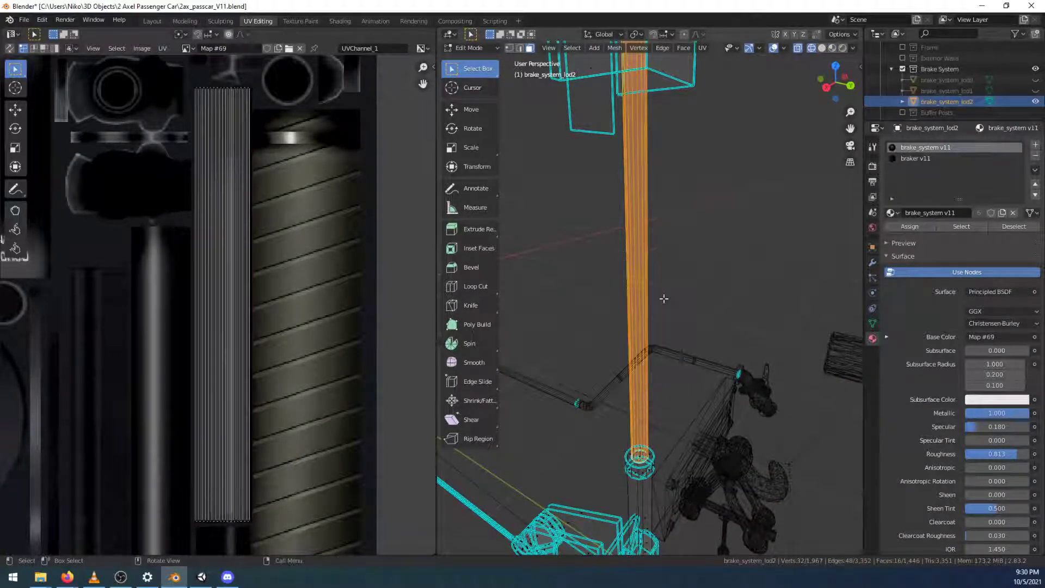
pyautogui.click(152, 20)
pyautogui.moveTo(655, 291); pyautogui.dragTo(582, 300, button='middle')
pyautogui.click(187, 20)
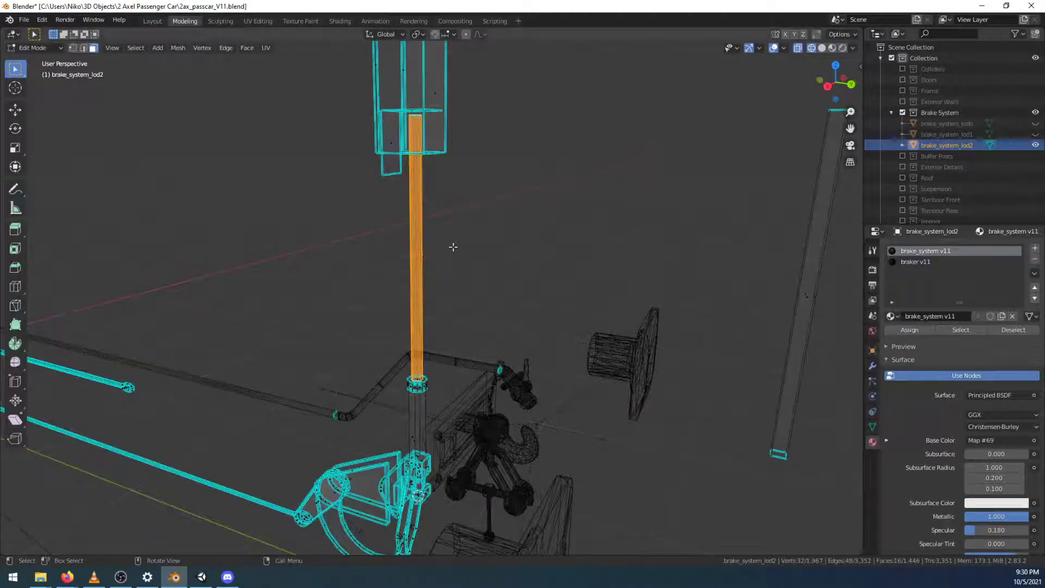
pyautogui.press('x')
pyautogui.click(444, 247)
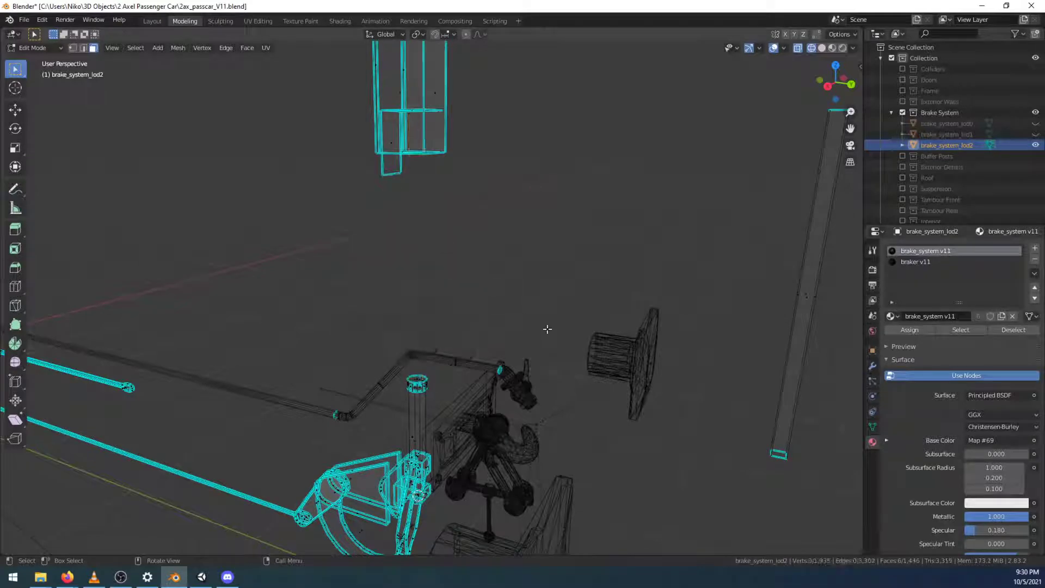
# Select the offset square bar, move it -1 m along Y back to the shaft position, and clear the selection
pyautogui.moveTo(544, 327); pyautogui.dragTo(578, 303, button='middle')
pyautogui.moveTo(602, 277); pyautogui.dragTo(626, 311)
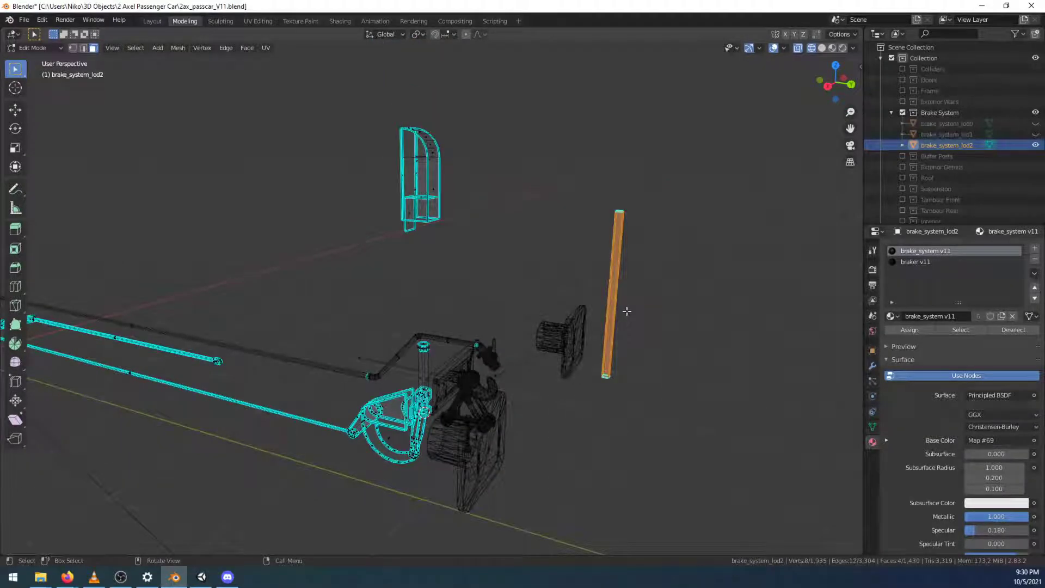
pyautogui.write('gy-1')
pyautogui.press('Return')
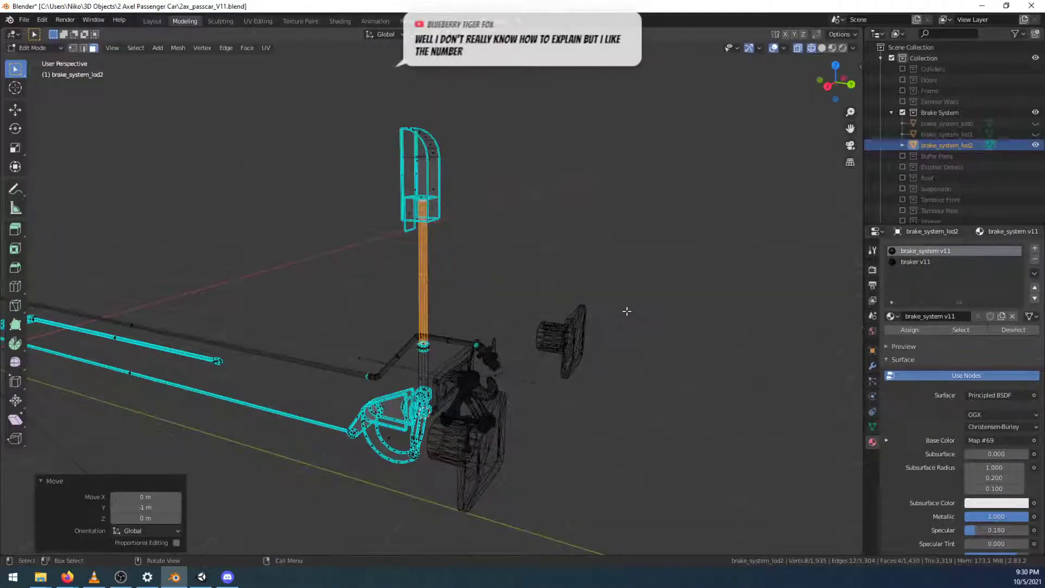
pyautogui.scroll(5, 504, 358)
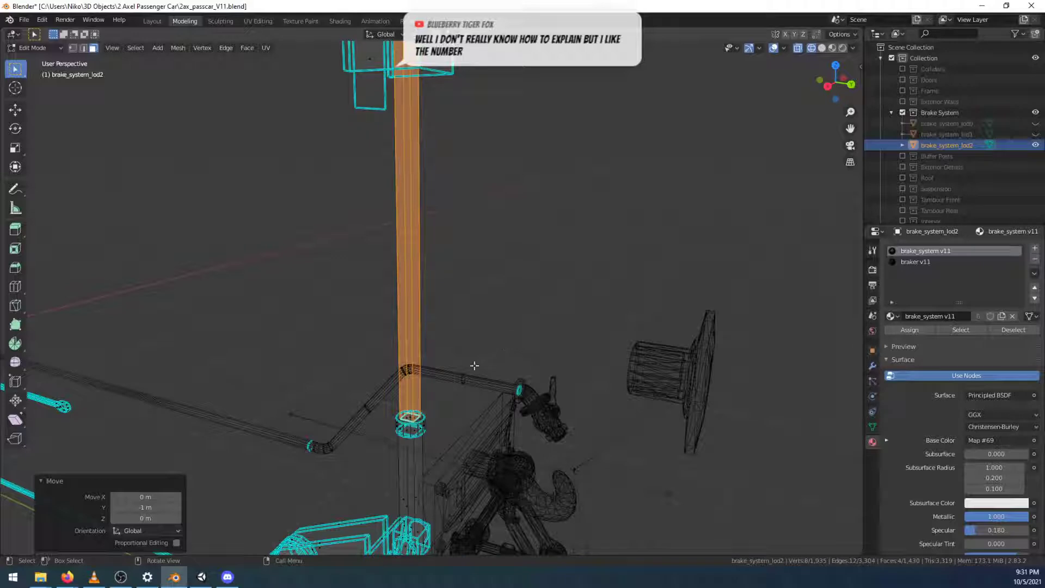
pyautogui.click(521, 288)
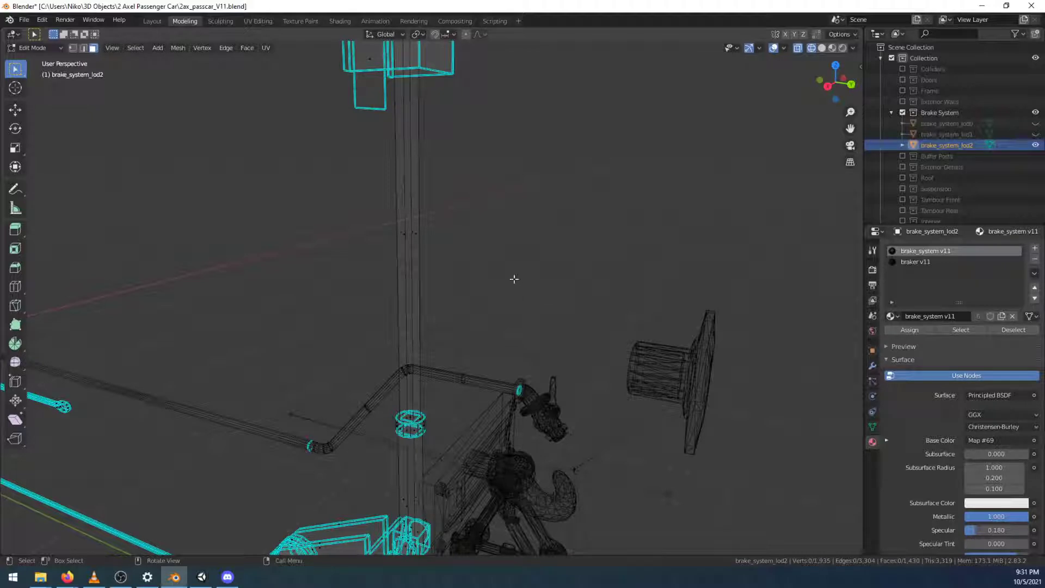
# In Firefox, view the toy train video and several "class 33 meteor" image results, return to the video and close the browser
pyautogui.hotkey('alt', 'Tab')
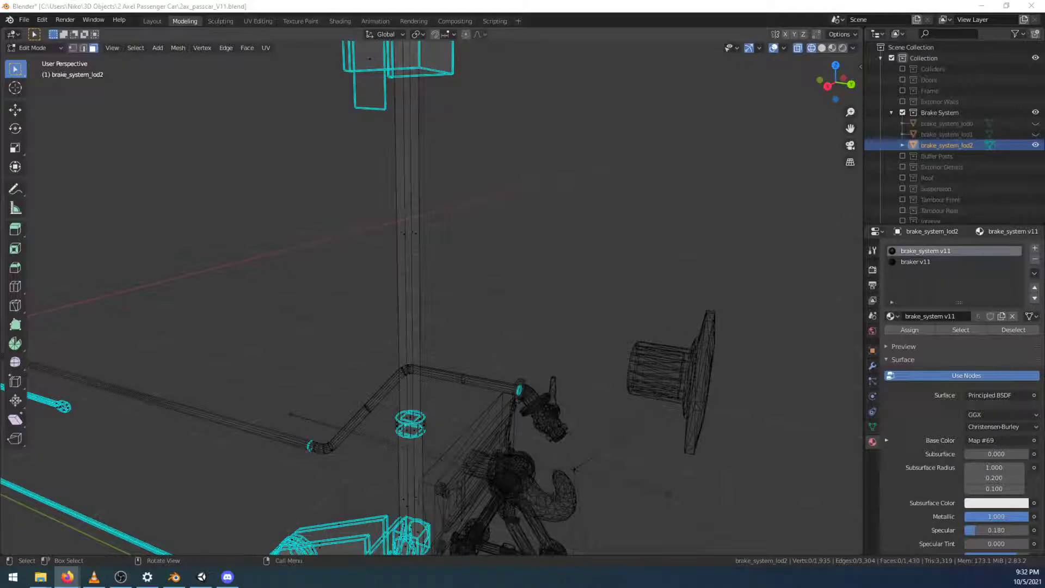
pyautogui.moveTo(0, 78); pyautogui.dragTo(473, 3)
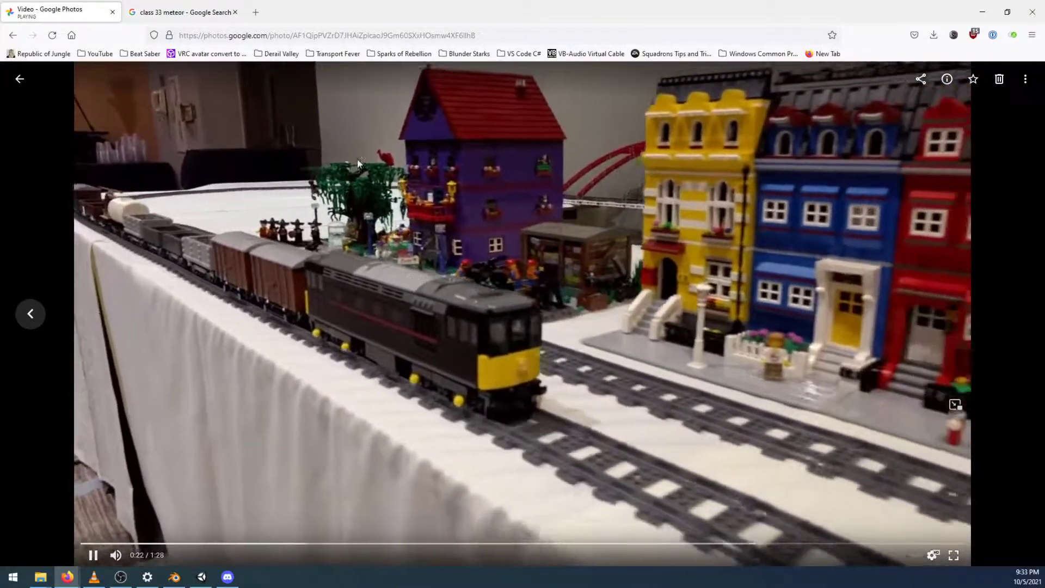
pyautogui.hotkey('ctrl', 'Tab')
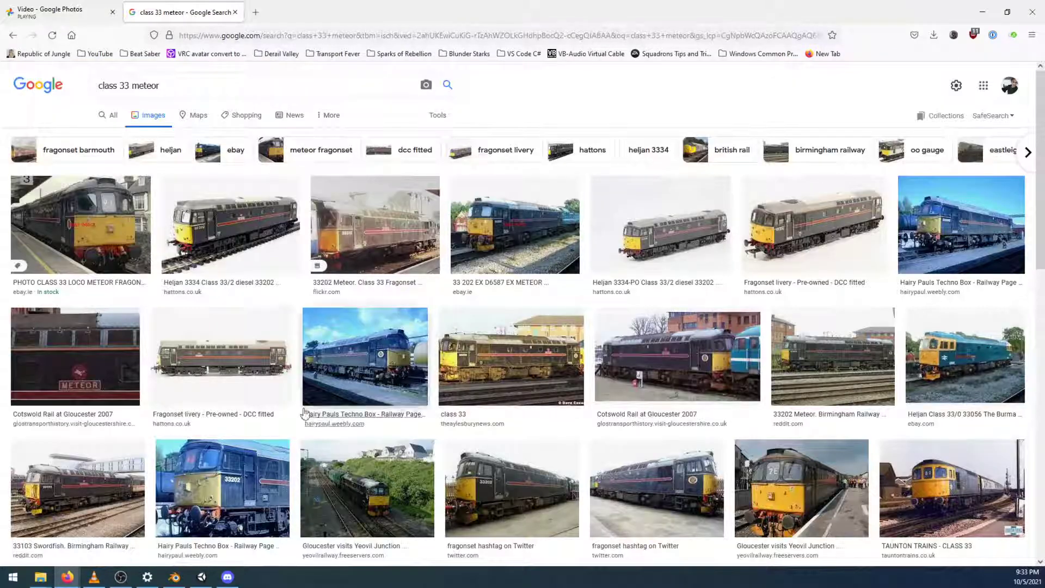
pyautogui.click(77, 356)
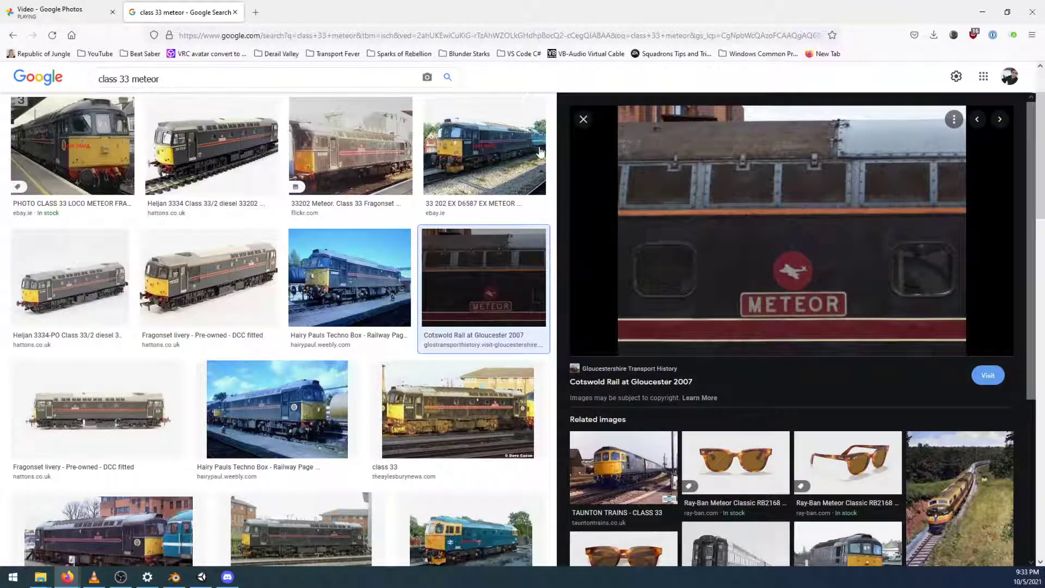
pyautogui.click(536, 149)
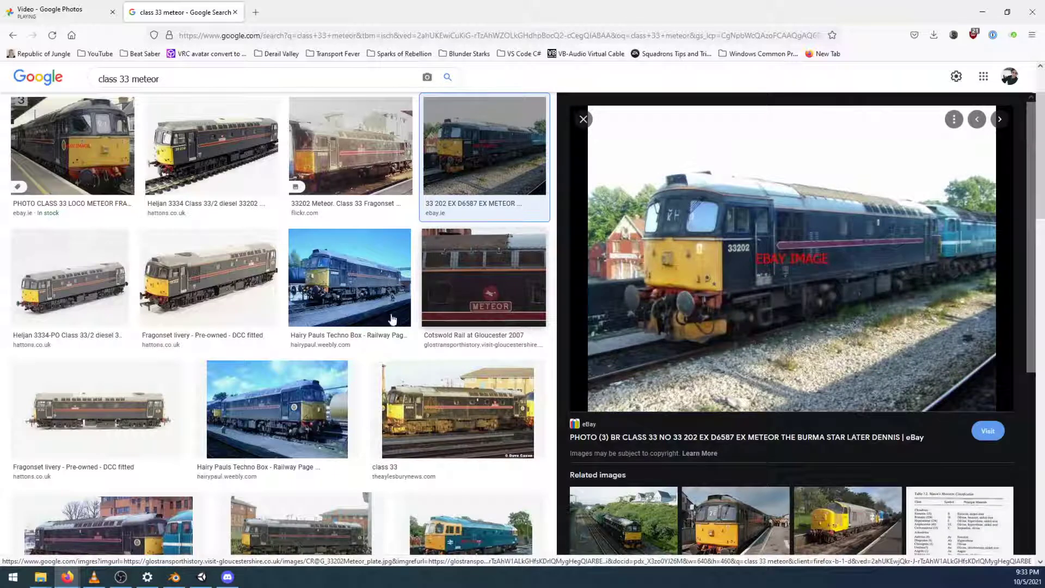
pyautogui.click(334, 298)
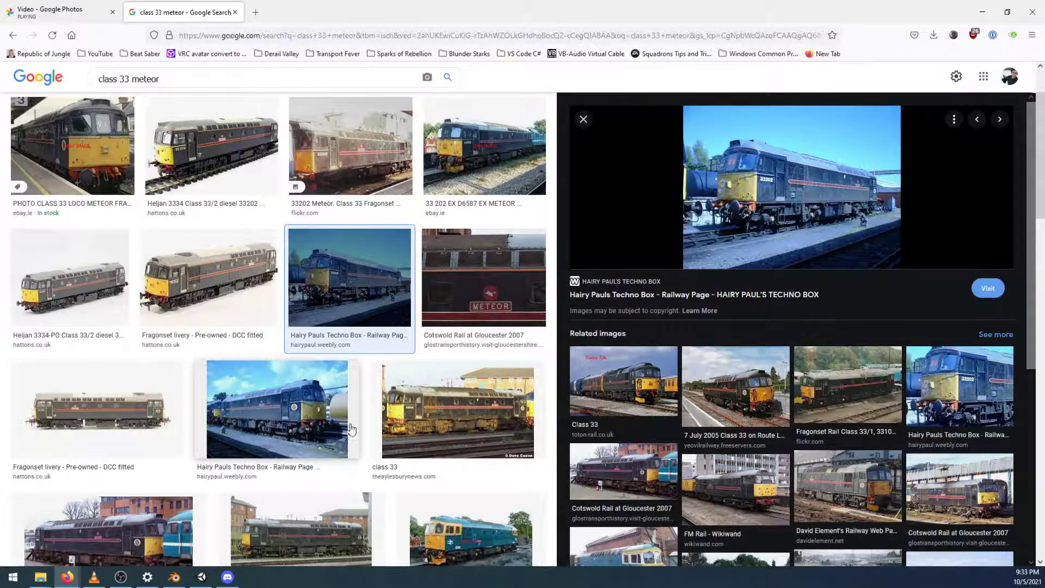
pyautogui.click(402, 430)
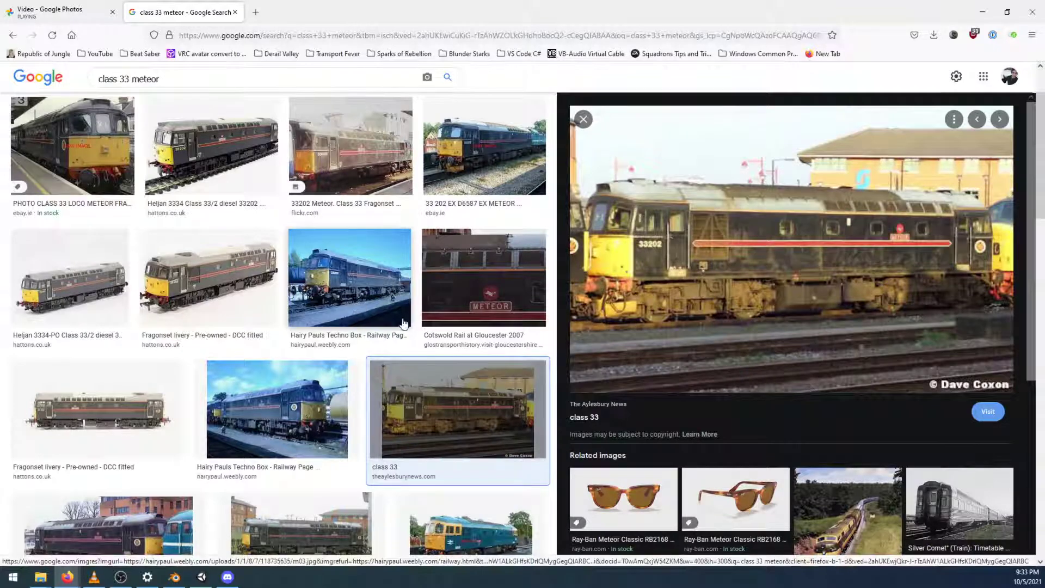
pyautogui.click(50, 12)
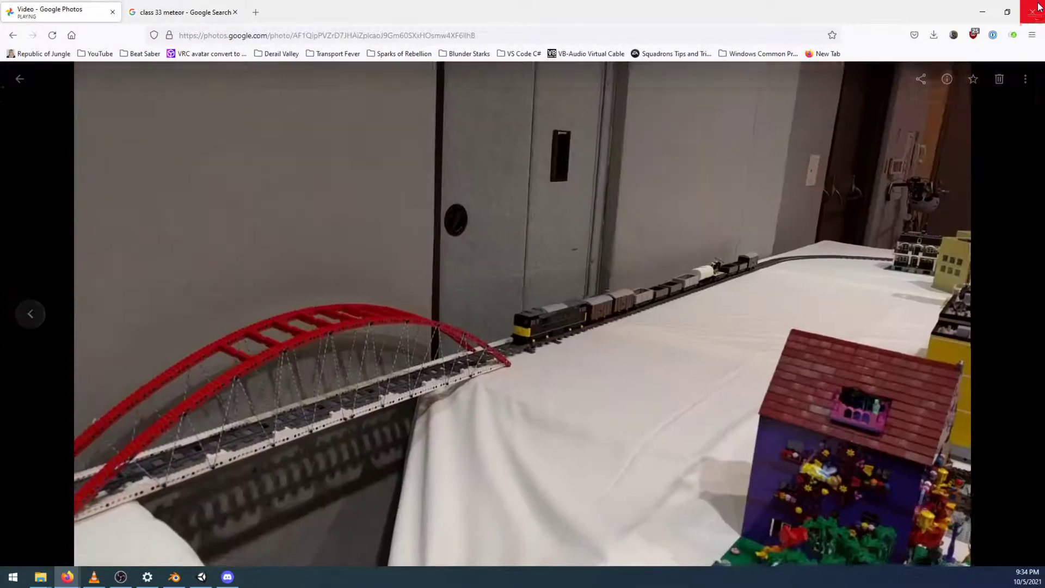
pyautogui.click(1039, 7)
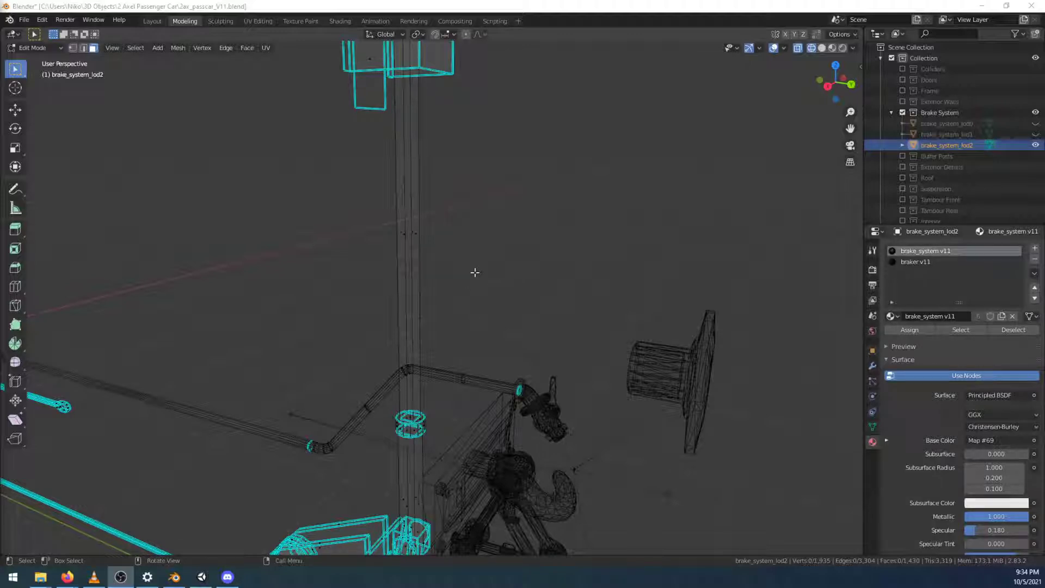
# In Blender's right orthographic view, select the upper square shaft bar above the collar and duplicate it in place
pyautogui.click(828, 85)
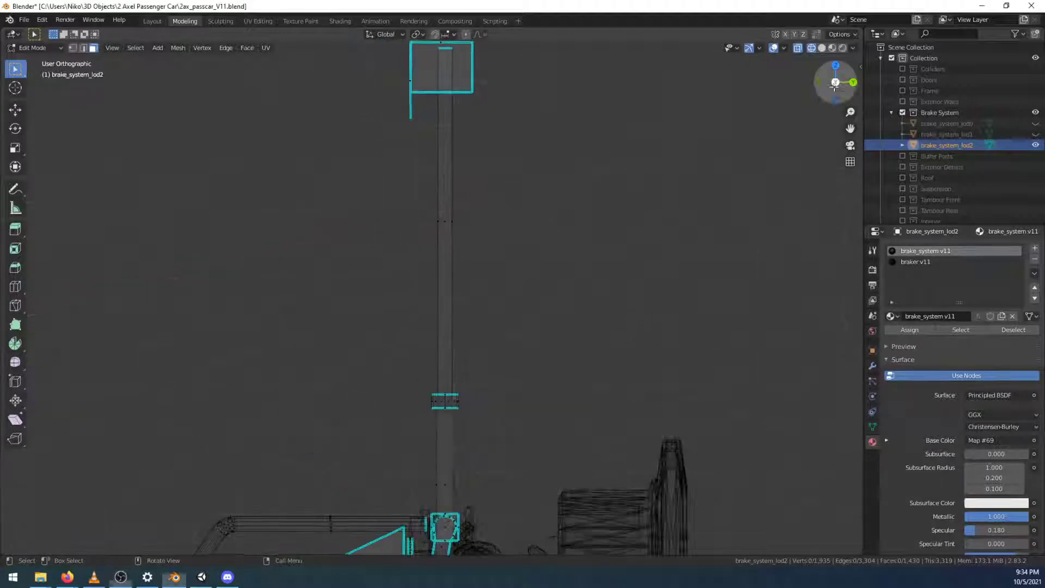
pyautogui.scroll(7, 491, 332)
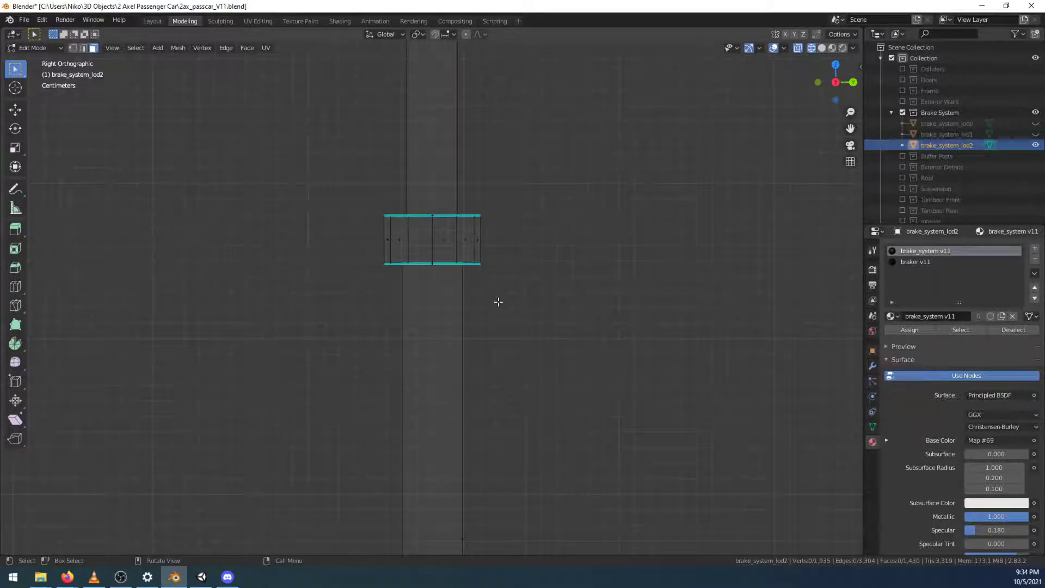
pyautogui.moveTo(381, 234); pyautogui.dragTo(497, 256)
pyautogui.scroll(-8, 532, 261)
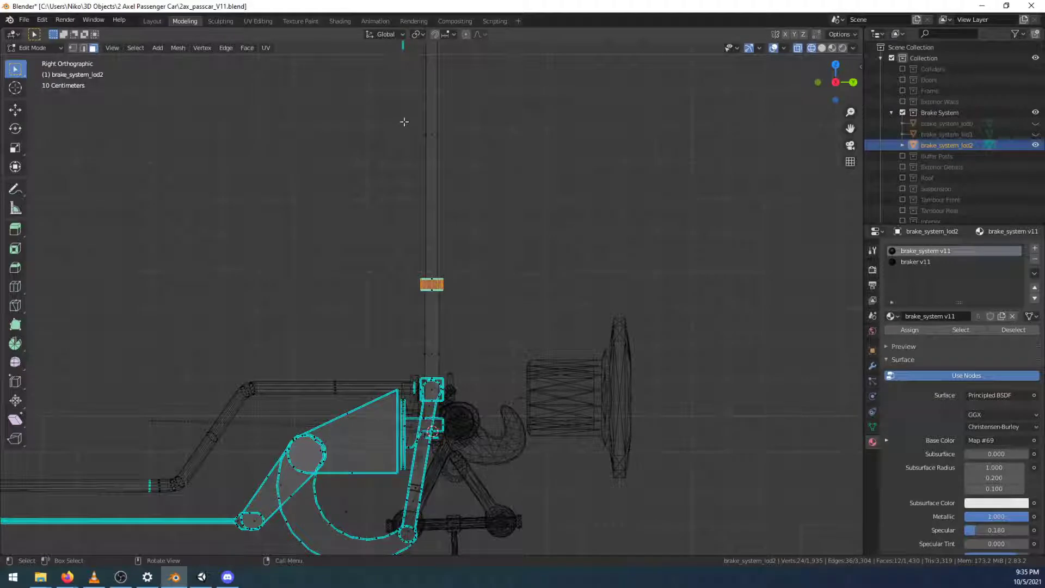
pyautogui.moveTo(403, 121); pyautogui.dragTo(506, 163)
pyautogui.press('e')
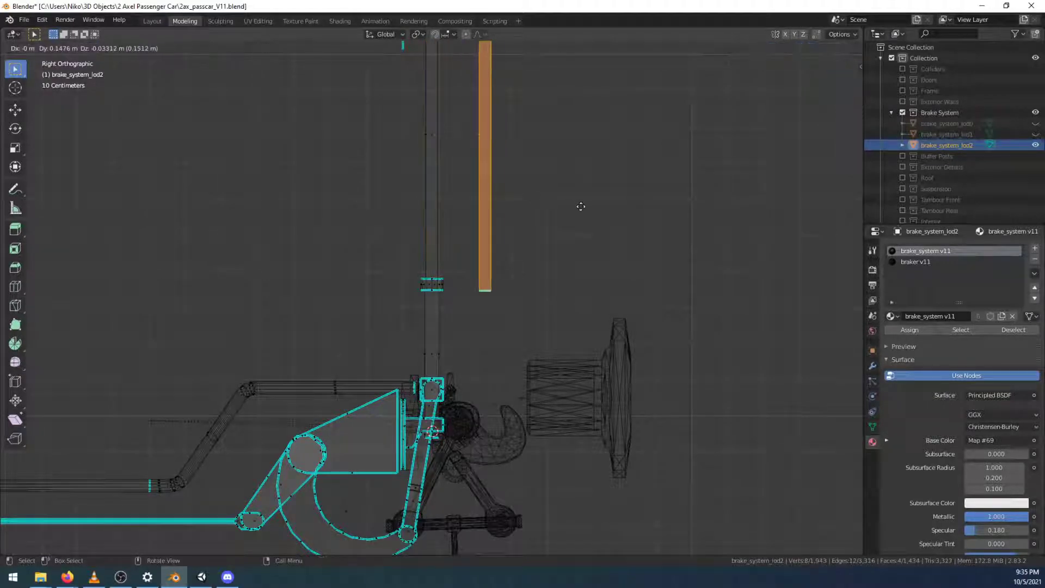
pyautogui.press('Escape')
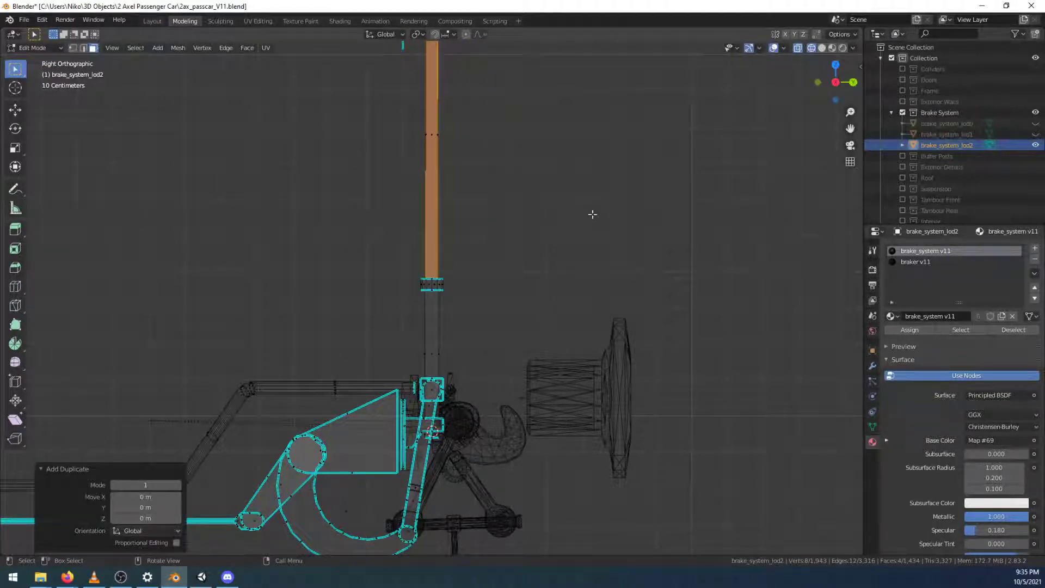
# Move the duplicated bar about -0.415 m along Z, over the lower shaft below the collar
pyautogui.scroll(4, 592, 205)
pyautogui.press('g')
pyautogui.press('z')
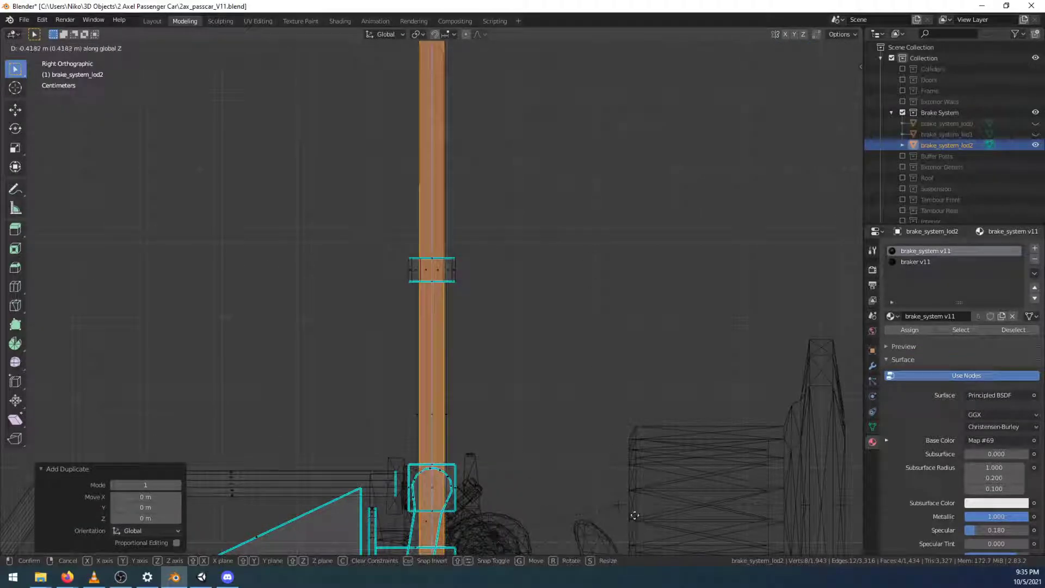
pyautogui.click(634, 512)
pyautogui.scroll(6, 445, 268)
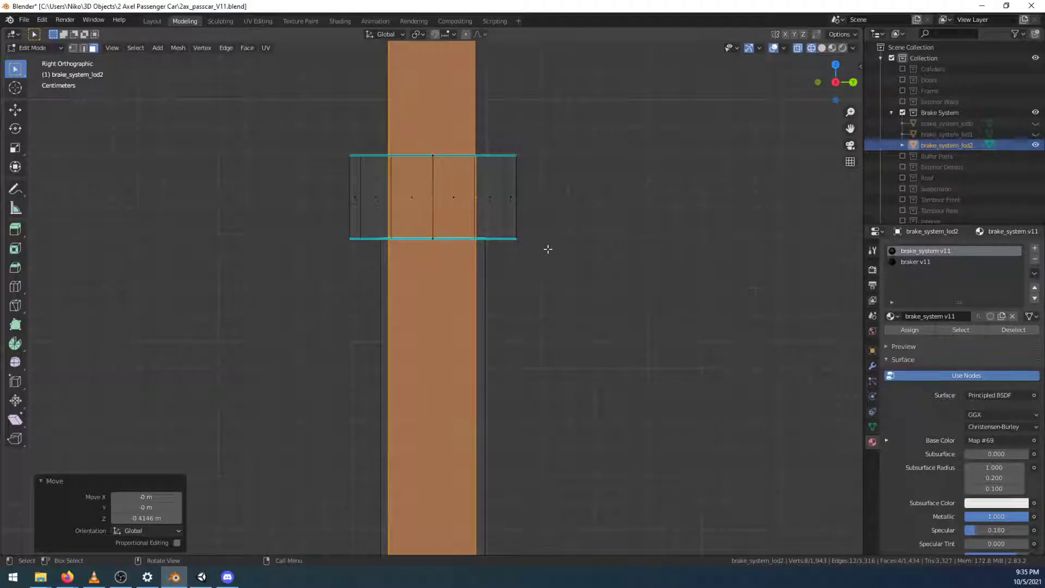
# Scale the duplicated bar to about 0.041 along Z, squashing it into a short block roughly the collar's height
pyautogui.scroll(-5, 549, 250)
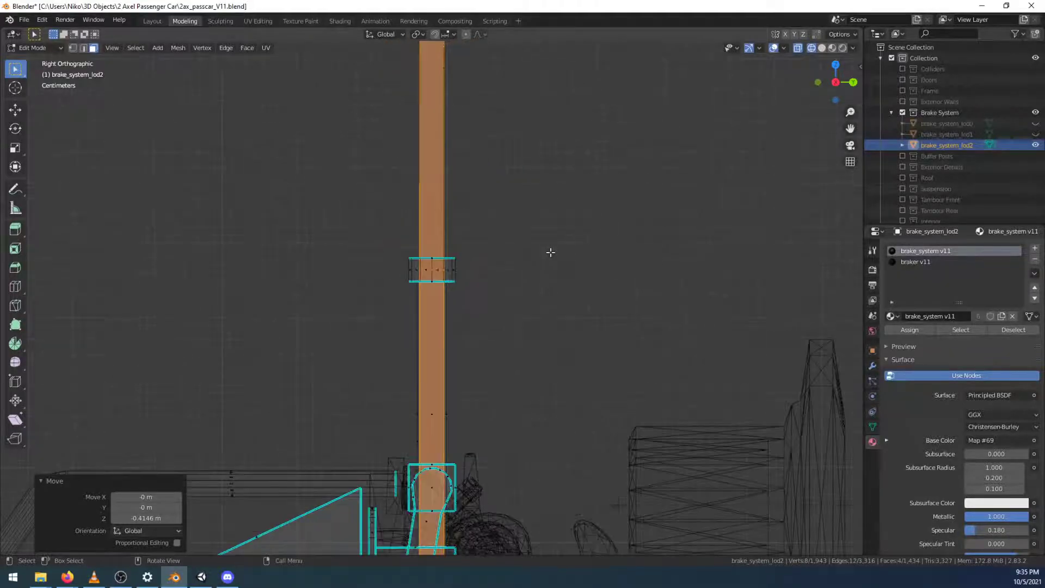
pyautogui.press('s')
pyautogui.press('z')
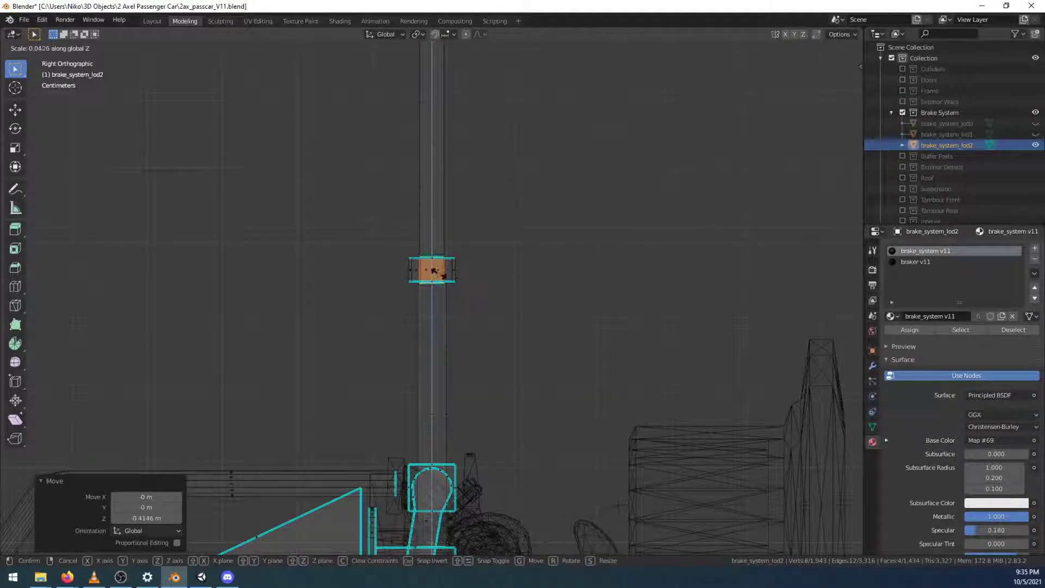
pyautogui.press('Return')
pyautogui.scroll(8, 547, 212)
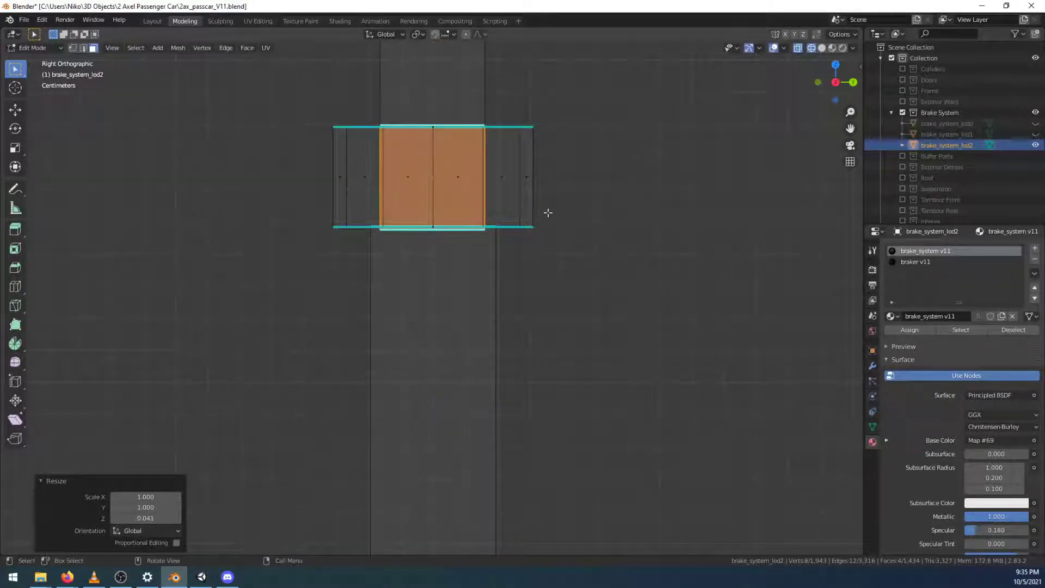
# Nudge the block about 0.00017 m along Z and scale it by 0.964 along Z to fit the collar's height
pyautogui.press('g')
pyautogui.press('z')
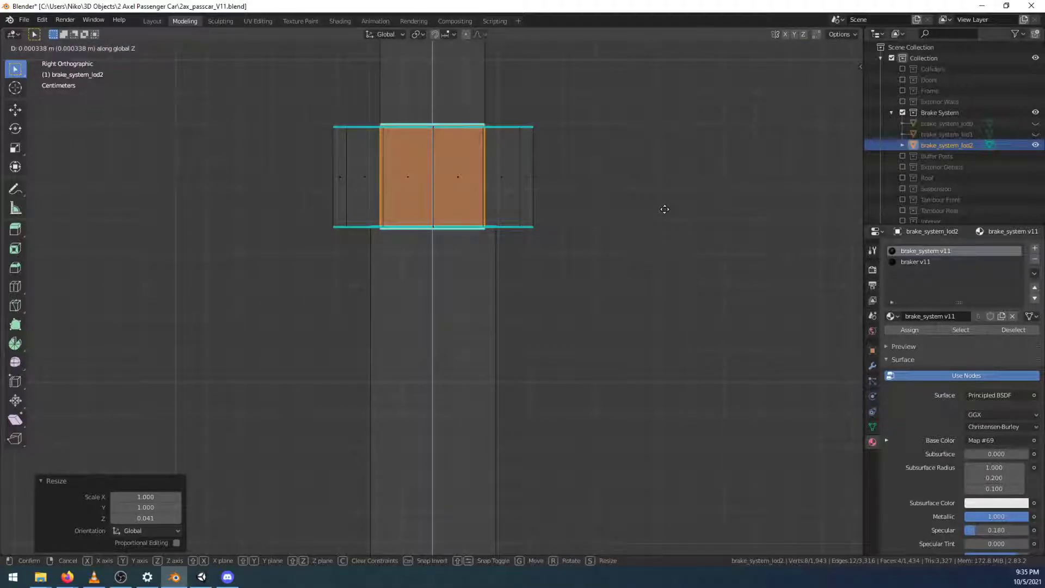
pyautogui.press('Return')
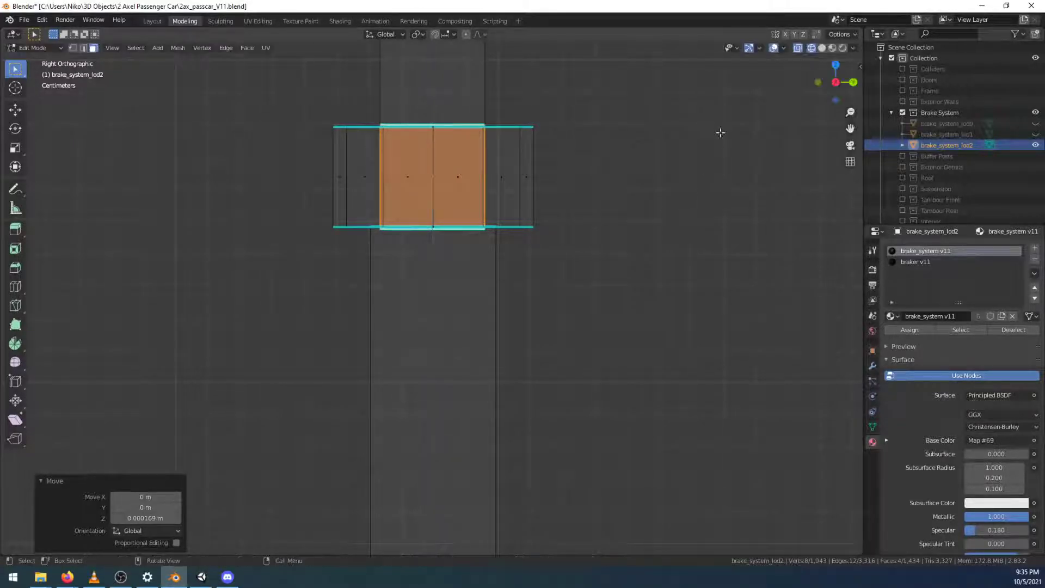
pyautogui.press('s')
pyautogui.press('z')
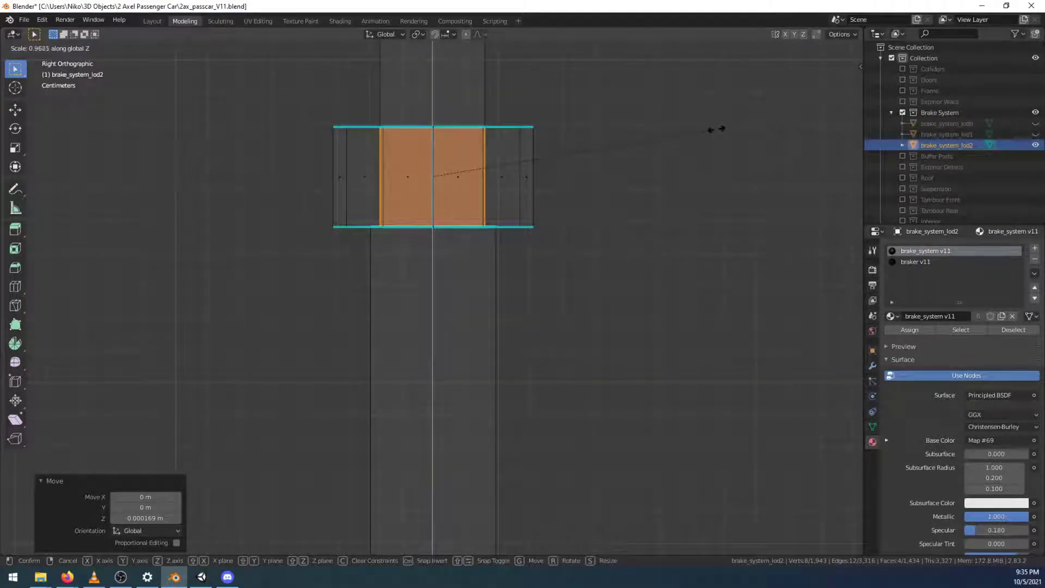
pyautogui.click(715, 129)
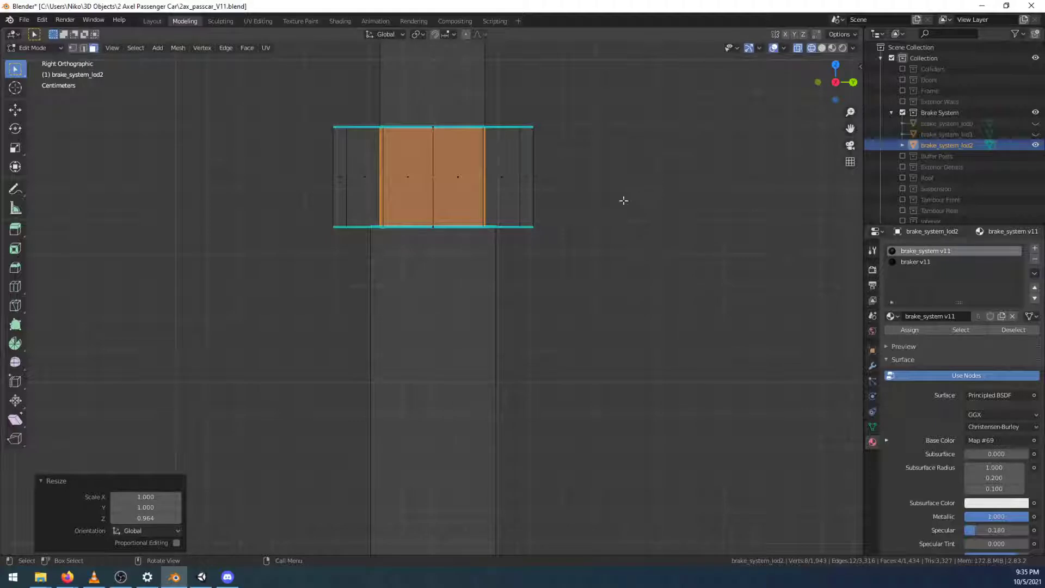
# Move the short block 0.5 m along Y, clear of the collar
pyautogui.press('g')
pyautogui.press('y')
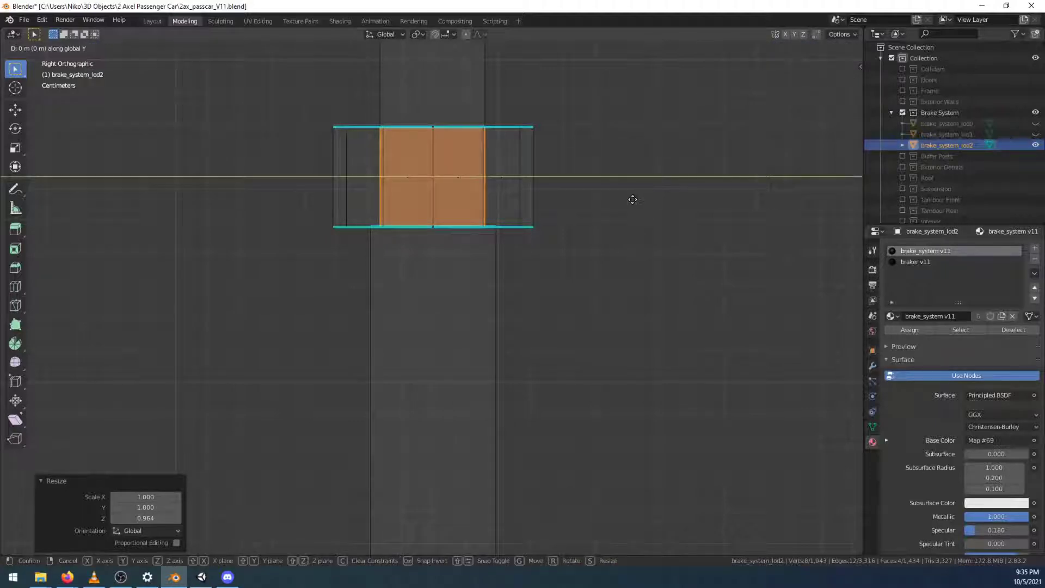
pyautogui.write('.5')
pyautogui.press('Return')
pyautogui.scroll(-8, 555, 185)
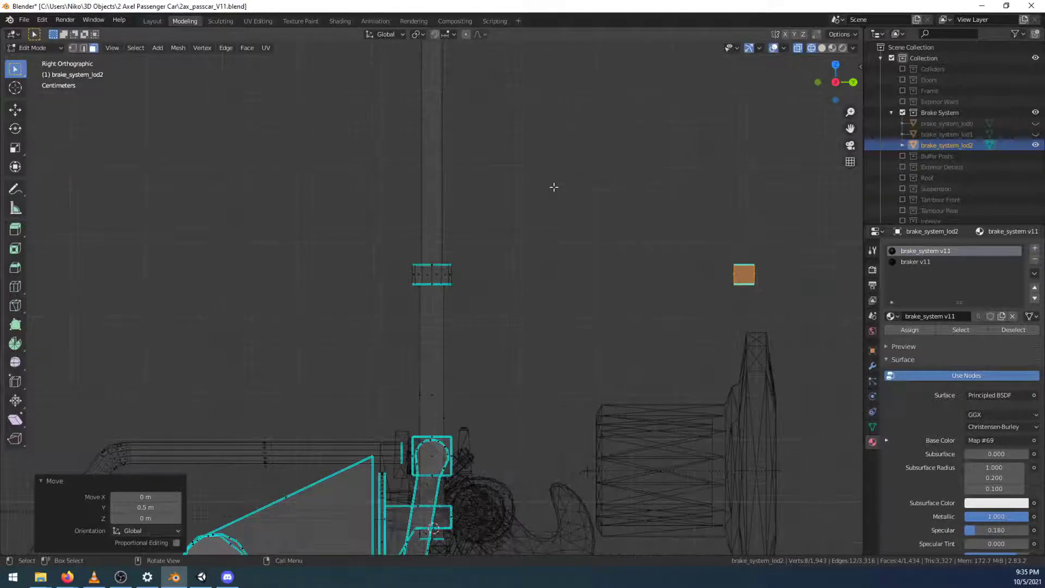
pyautogui.scroll(3, 510, 259)
pyautogui.scroll(-3, 492, 240)
# Cap the open top of the offset block with a face across its four upper vertices
pyautogui.click(651, 240)
pyautogui.moveTo(671, 247); pyautogui.dragTo(605, 268, button='middle')
pyautogui.click(73, 48)
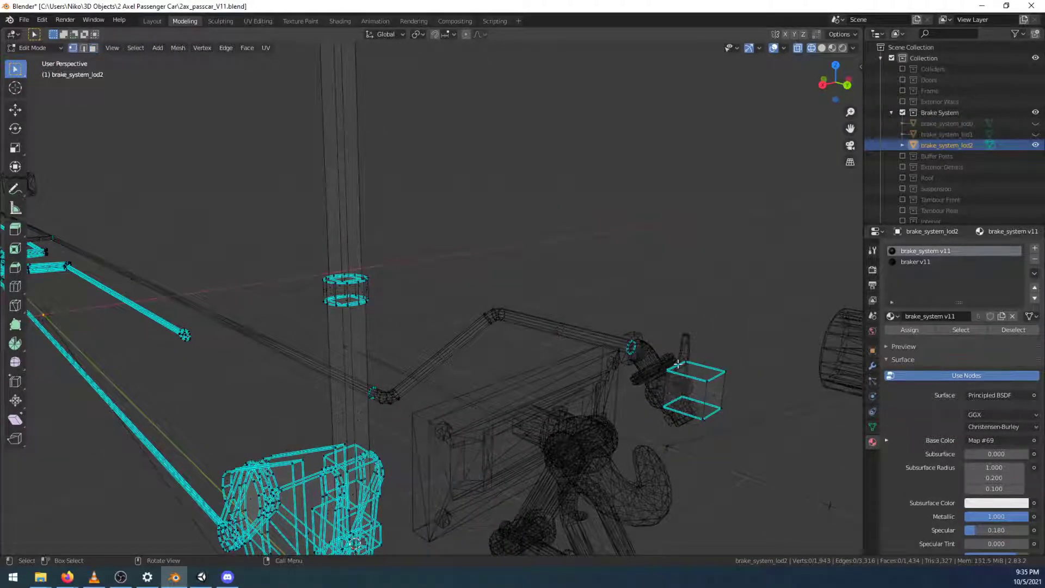
pyautogui.click(667, 371)
pyautogui.keyDown('shift'); pyautogui.click(707, 383); pyautogui.keyUp('shift')
pyautogui.keyDown('shift'); pyautogui.click(724, 372); pyautogui.keyUp('shift')
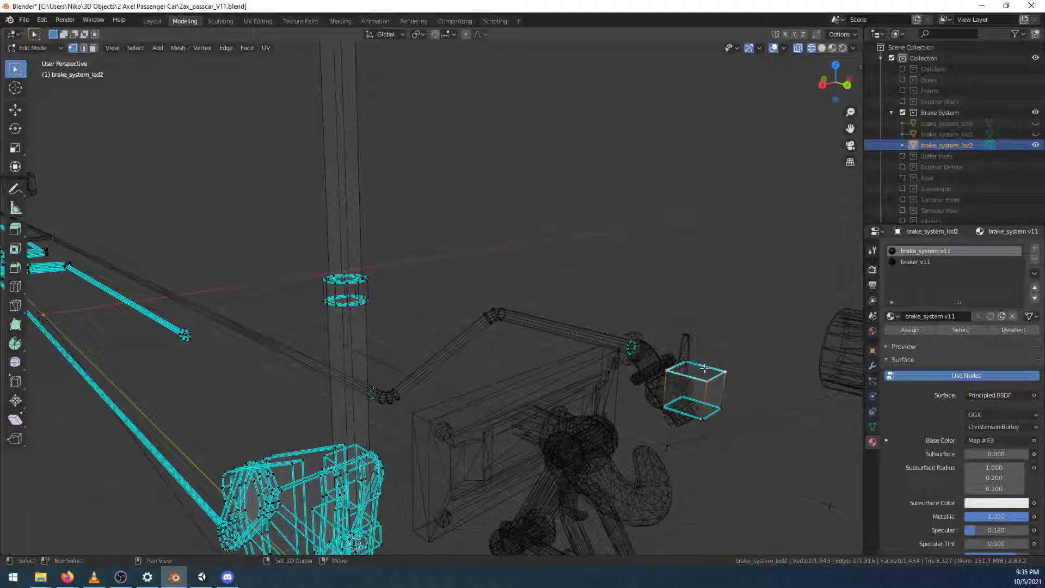
pyautogui.keyDown('shift'); pyautogui.click(688, 361); pyautogui.keyUp('shift')
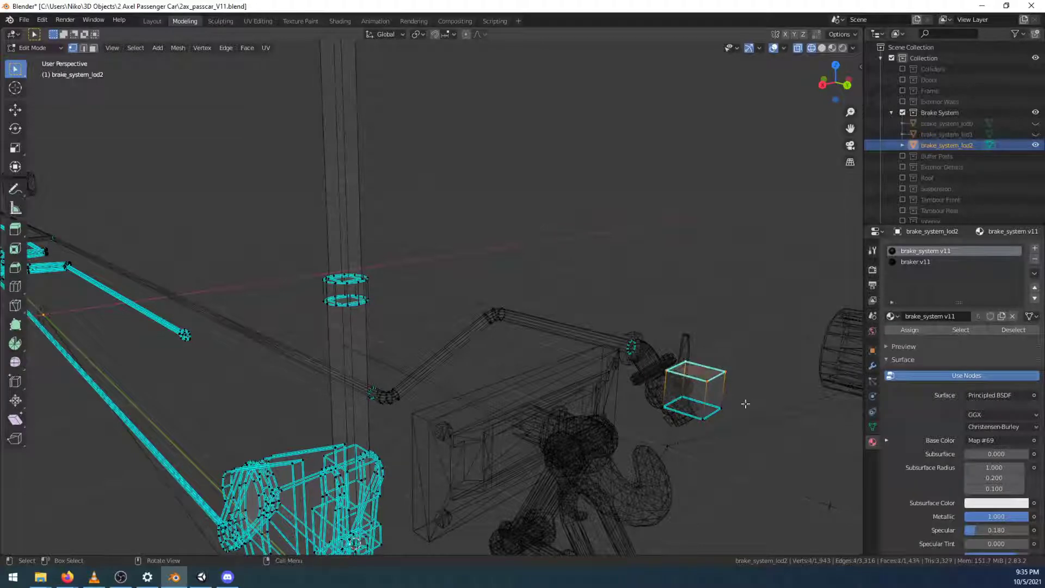
# Cap the open bottom of the offset block with a face across its four lower vertices
pyautogui.click(691, 422)
pyautogui.keyDown('shift'); pyautogui.click(660, 406); pyautogui.keyUp('shift')
pyautogui.keyDown('shift'); pyautogui.click(660, 406); pyautogui.keyUp('shift')
pyautogui.keyDown('shift'); pyautogui.click(677, 425); pyautogui.keyUp('shift')
pyautogui.press('f')
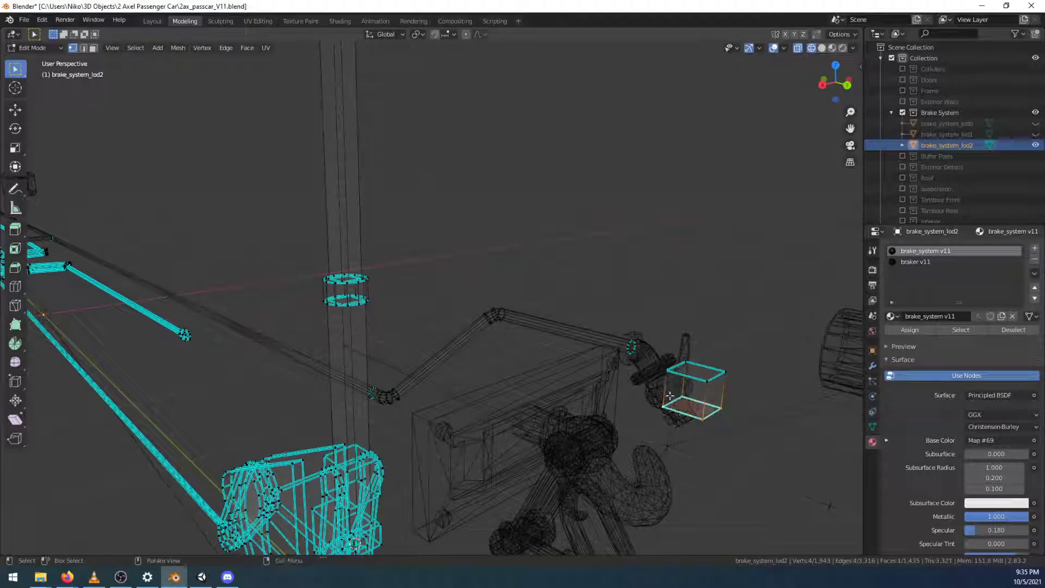
# Select all faces of the offset block and the original round collar together, leaving out the brake pipe
pyautogui.click(93, 48)
pyautogui.moveTo(545, 287); pyautogui.dragTo(759, 478)
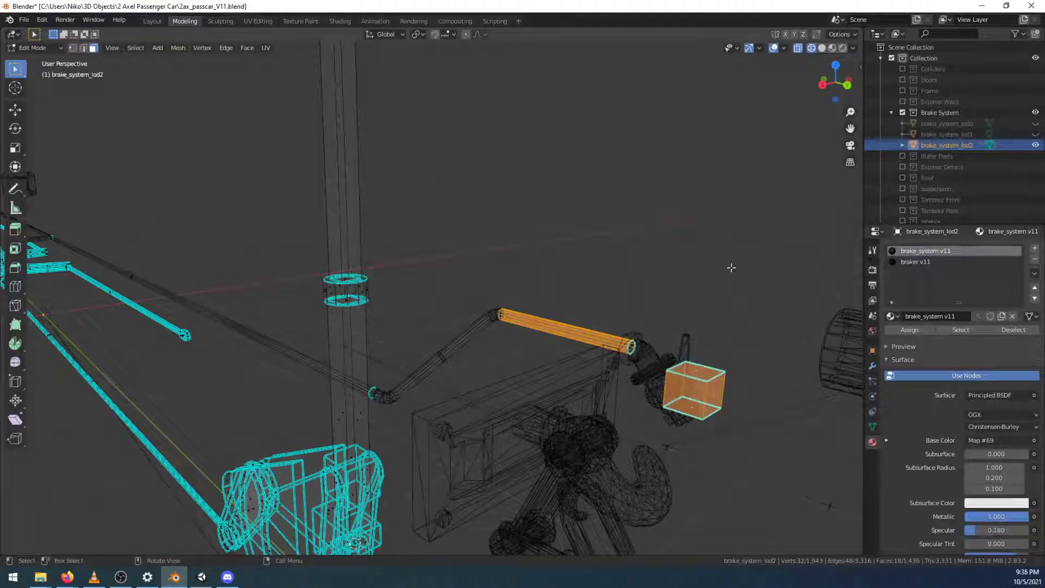
pyautogui.moveTo(297, 263); pyautogui.dragTo(380, 317)
pyautogui.keyDown('shift'); pyautogui.moveTo(774, 453); pyautogui.dragTo(653, 348); pyautogui.keyUp('shift')
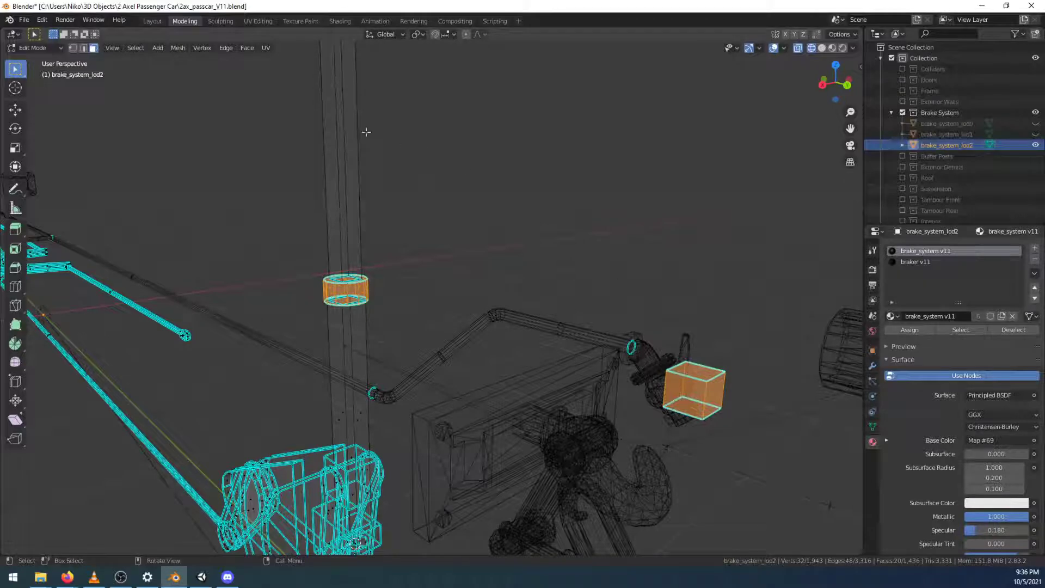
# Switch to the UV Editing workspace and rotate the block's side UV strip by 90 degrees
pyautogui.click(258, 21)
pyautogui.scroll(-8, 277, 264)
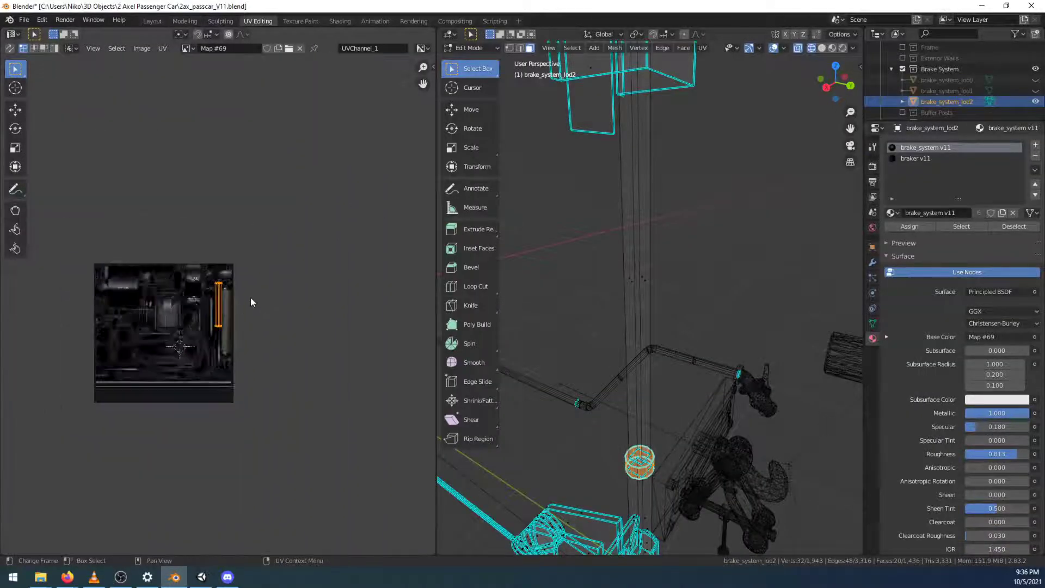
pyautogui.scroll(3, 239, 306)
pyautogui.moveTo(119, 372); pyautogui.dragTo(146, 309, button='middle')
pyautogui.scroll(5, 244, 333)
pyautogui.scroll(2, 263, 310)
pyautogui.scroll(-1, 146, 308)
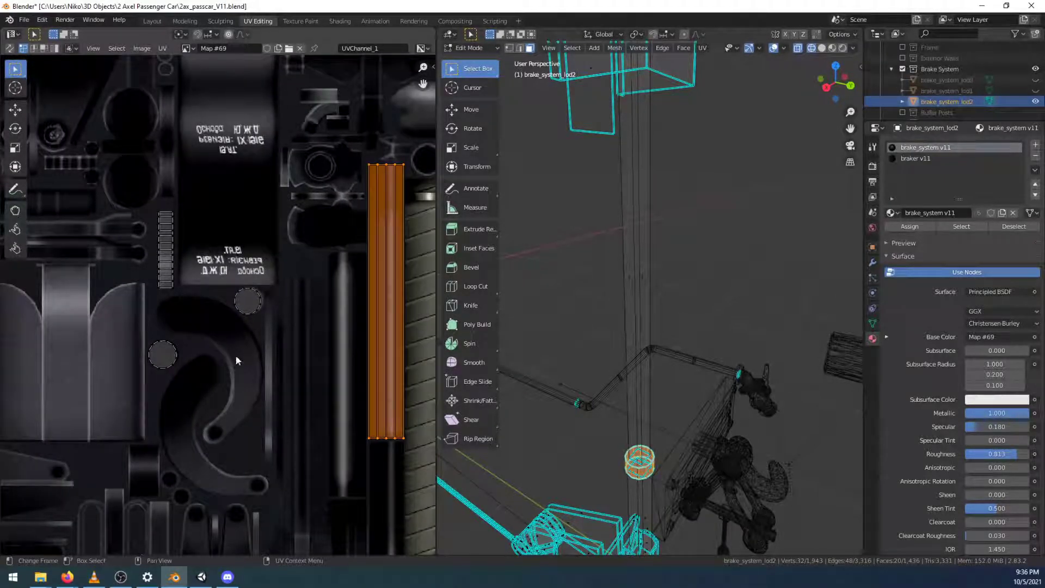
pyautogui.write('r90')
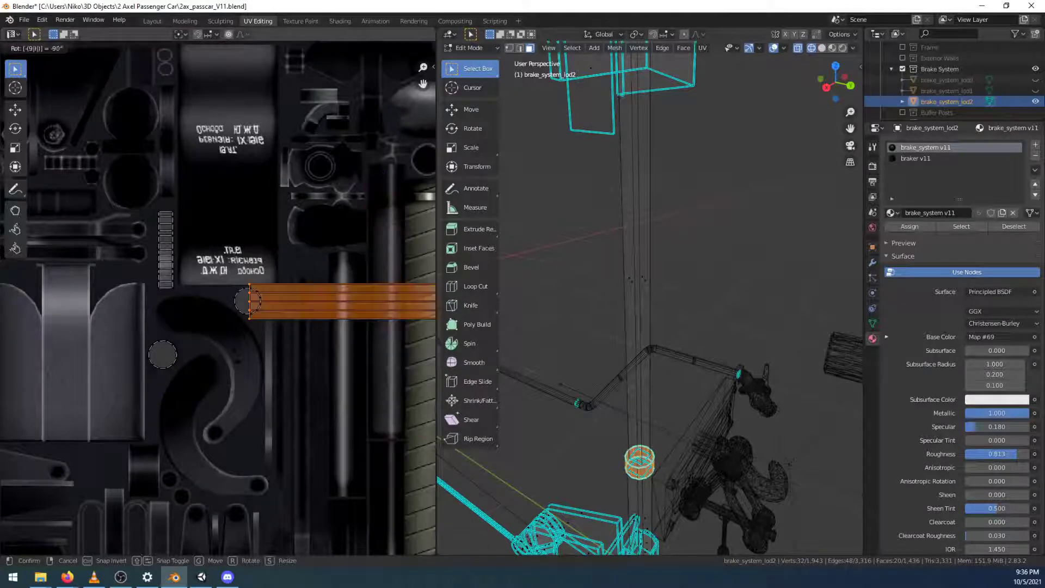
pyautogui.press('Return')
# Move the block's UV strip over the collar's UV strip and scale it about 2.2 along Y to match its height
pyautogui.press('g')
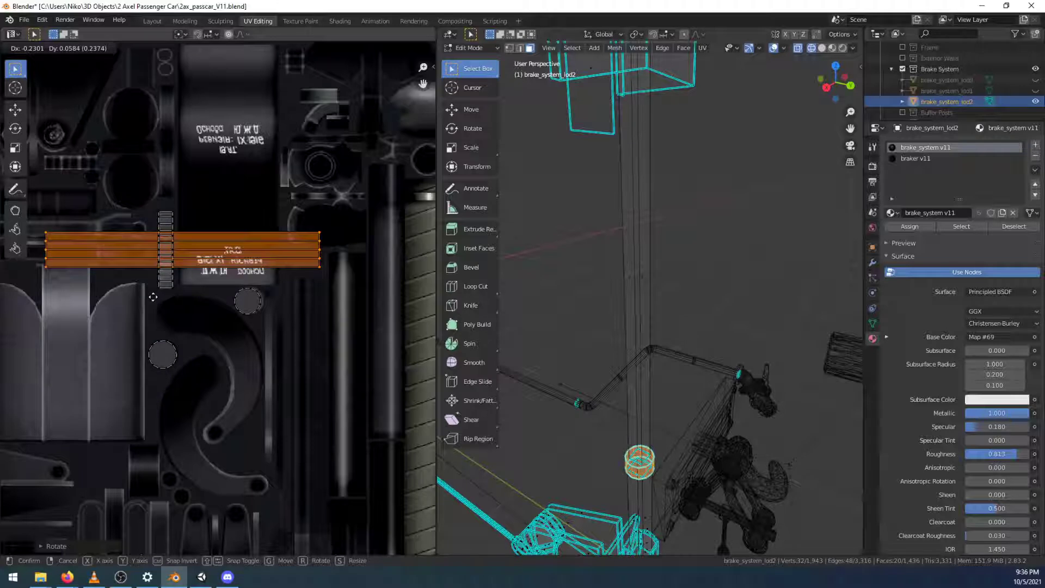
pyautogui.click(153, 298)
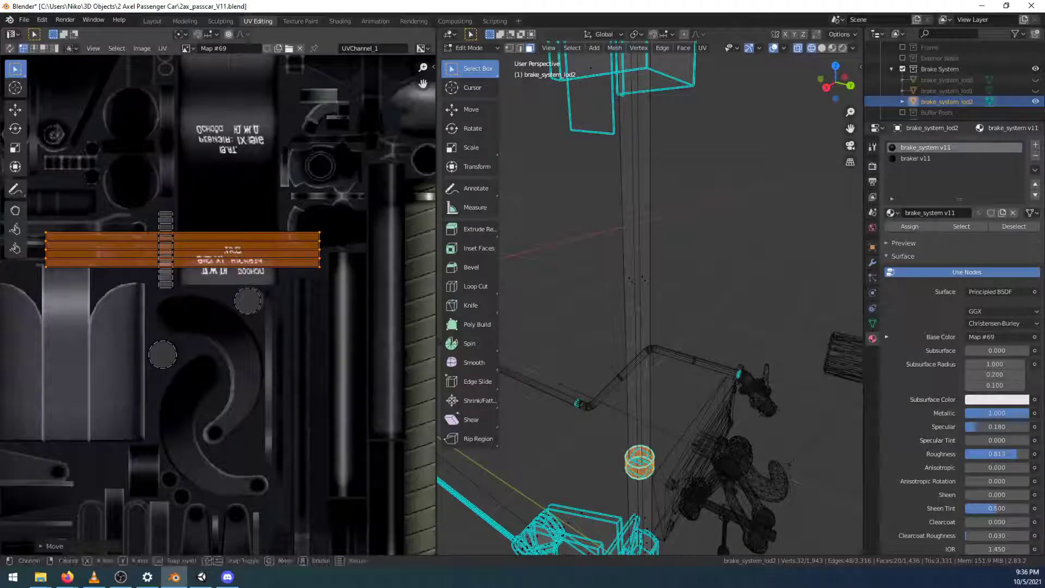
pyautogui.press('s')
pyautogui.press('y')
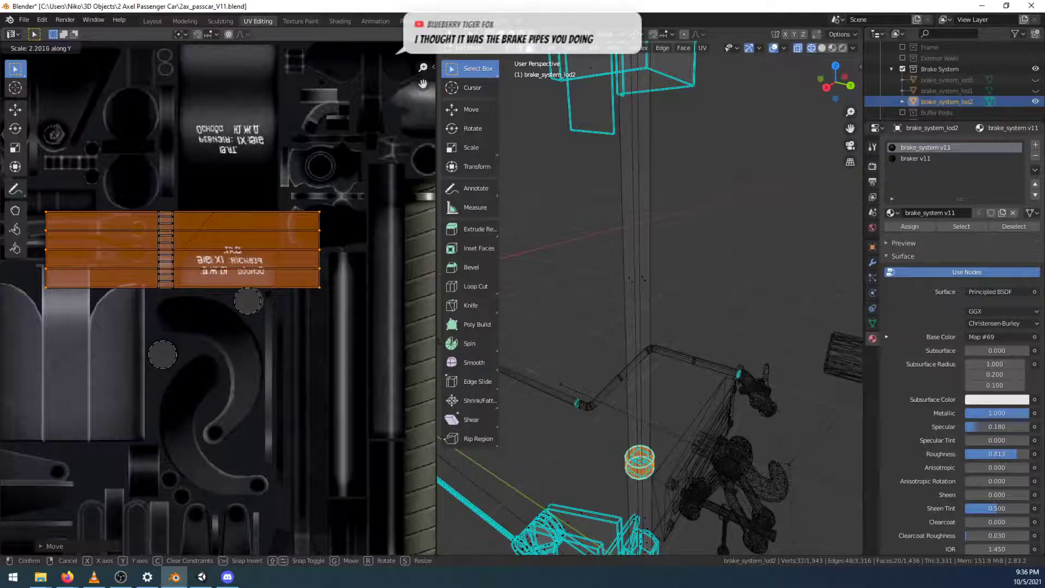
pyautogui.click(328, 72)
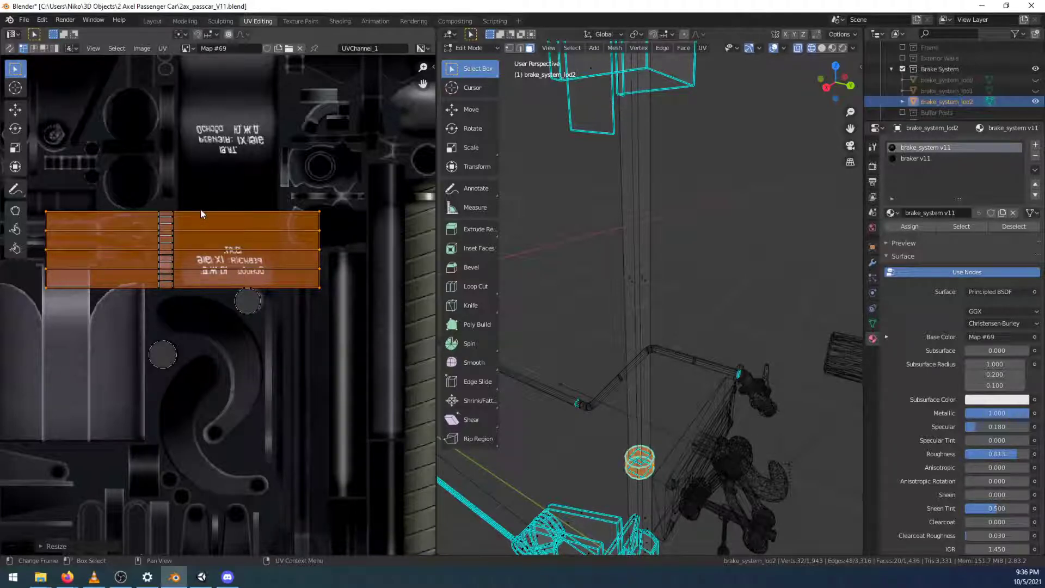
# Narrow the block's UV strip along X to about the collar strip's width and shift it about -0.019 along X onto that strip
pyautogui.scroll(4, 180, 231)
pyautogui.moveTo(128, 237); pyautogui.dragTo(278, 286, button='middle')
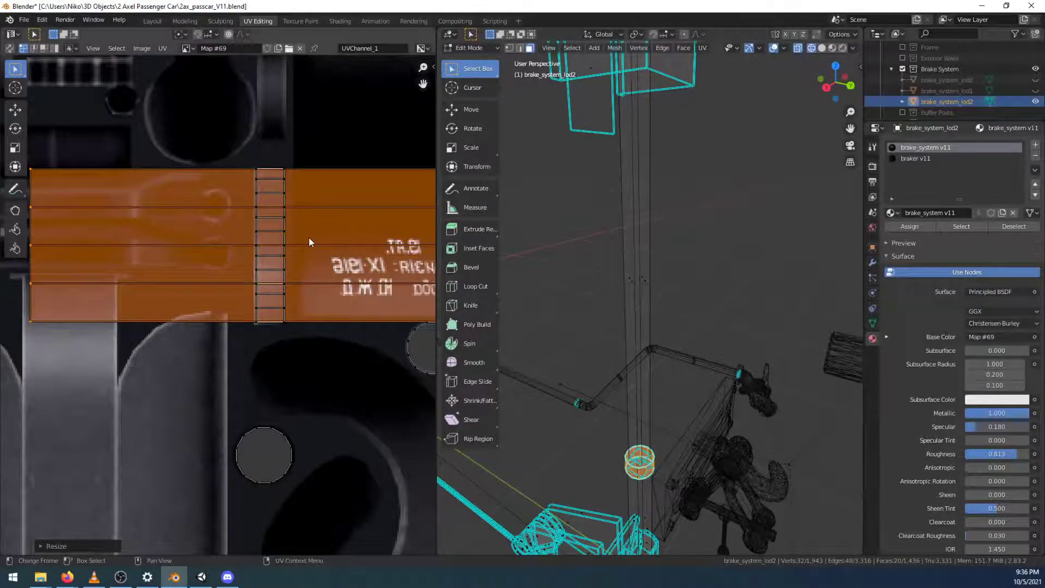
pyautogui.scroll(-4, 308, 242)
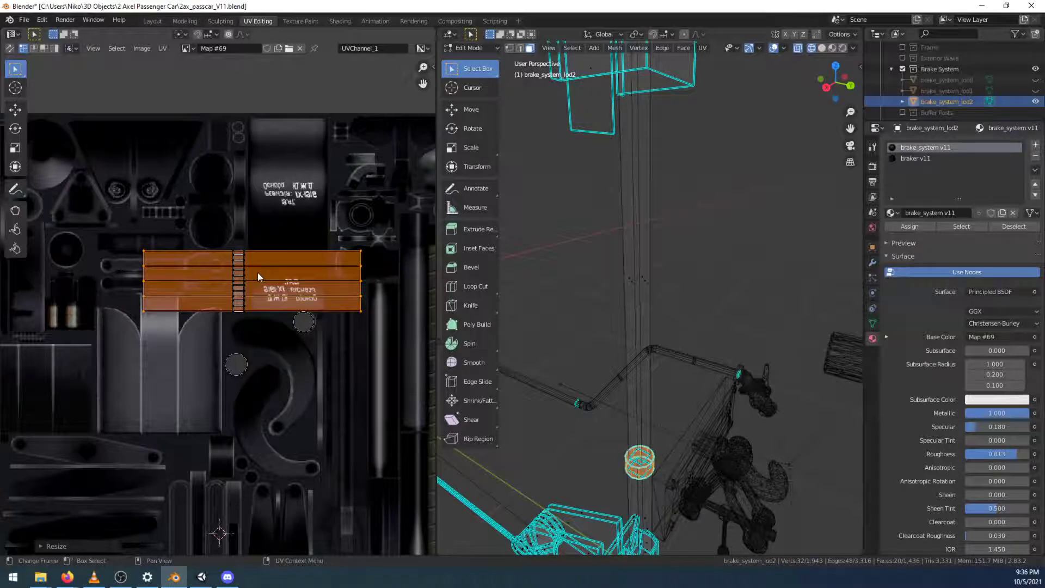
pyautogui.scroll(3, 259, 274)
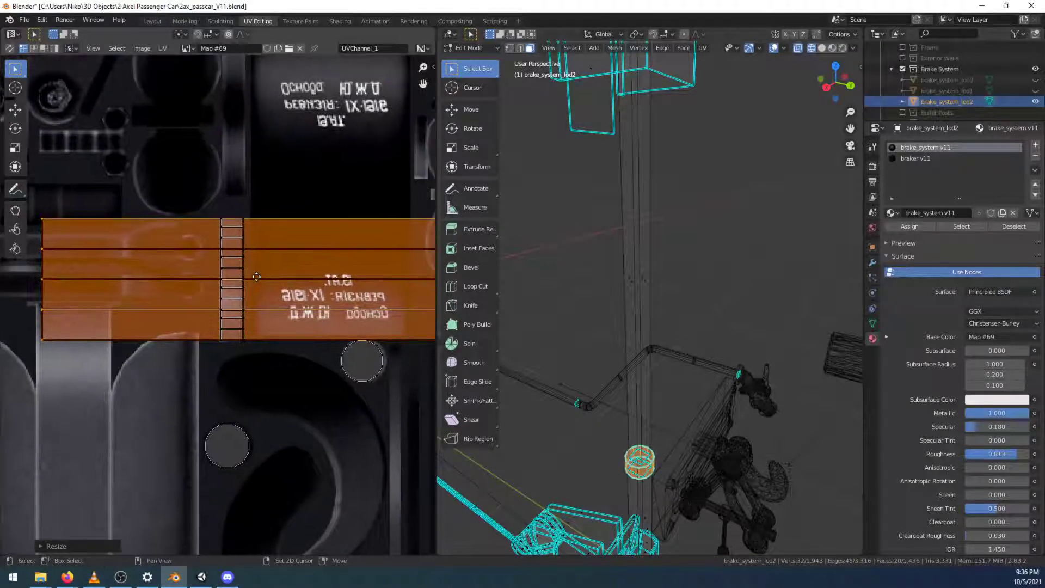
pyautogui.press('s')
pyautogui.press('x')
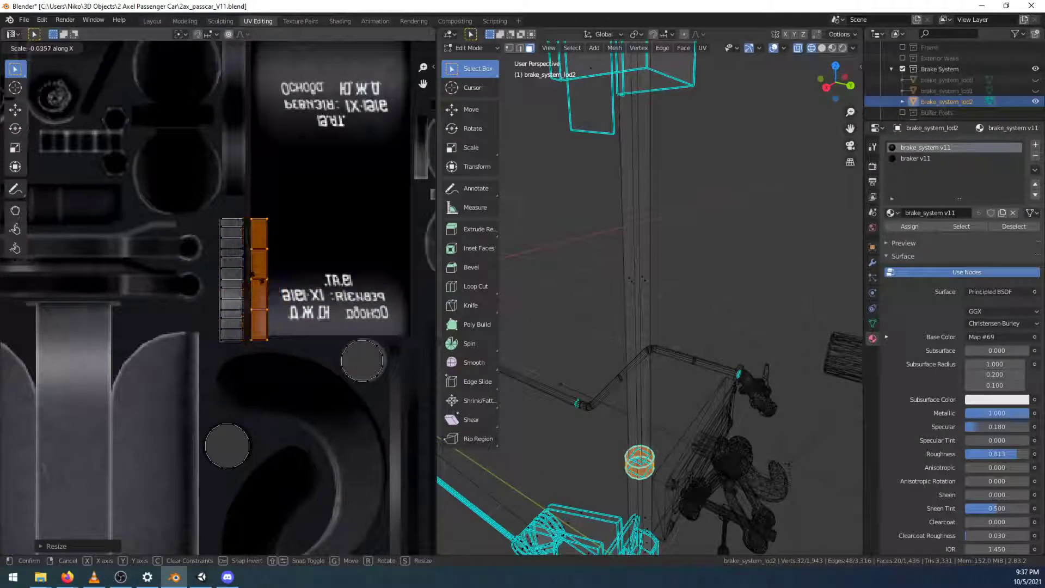
pyautogui.click(256, 277)
pyautogui.press('g')
pyautogui.press('x')
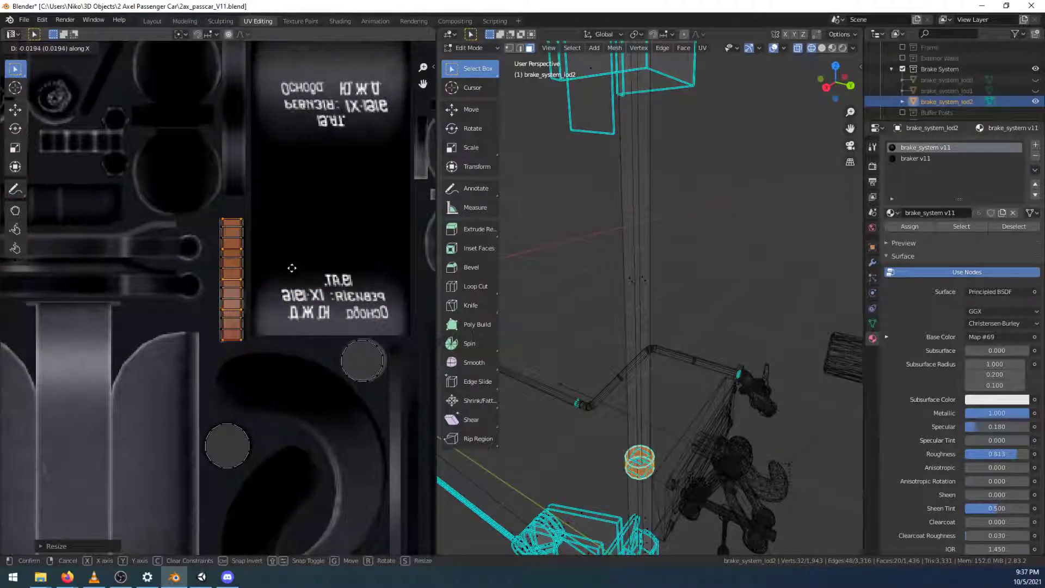
pyautogui.click(292, 268)
# Scale the block's UV strip by about 1.003 along Y to line its ends up with the collar's UV strip
pyautogui.scroll(5, 230, 244)
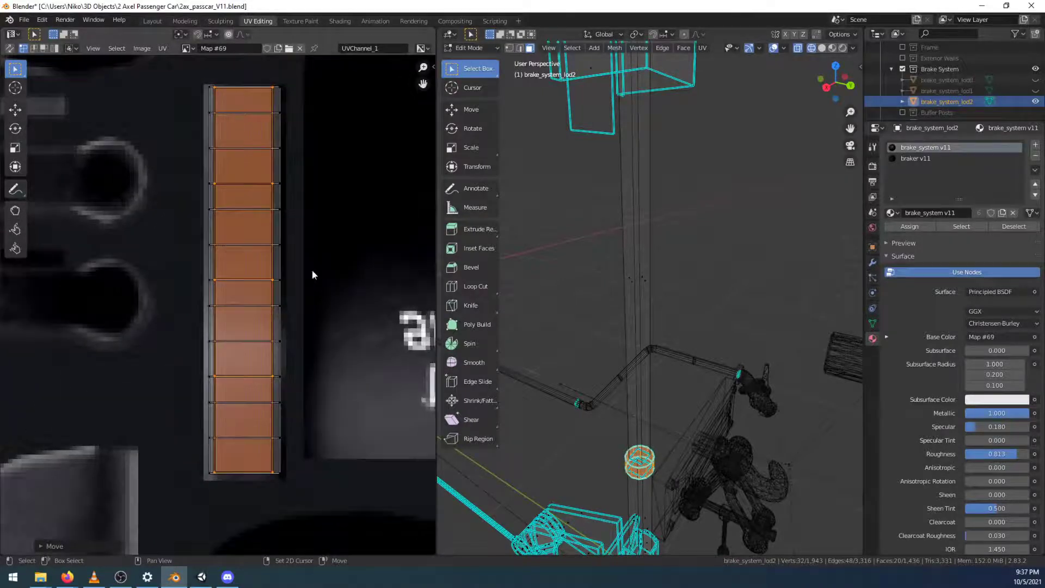
pyautogui.press('s')
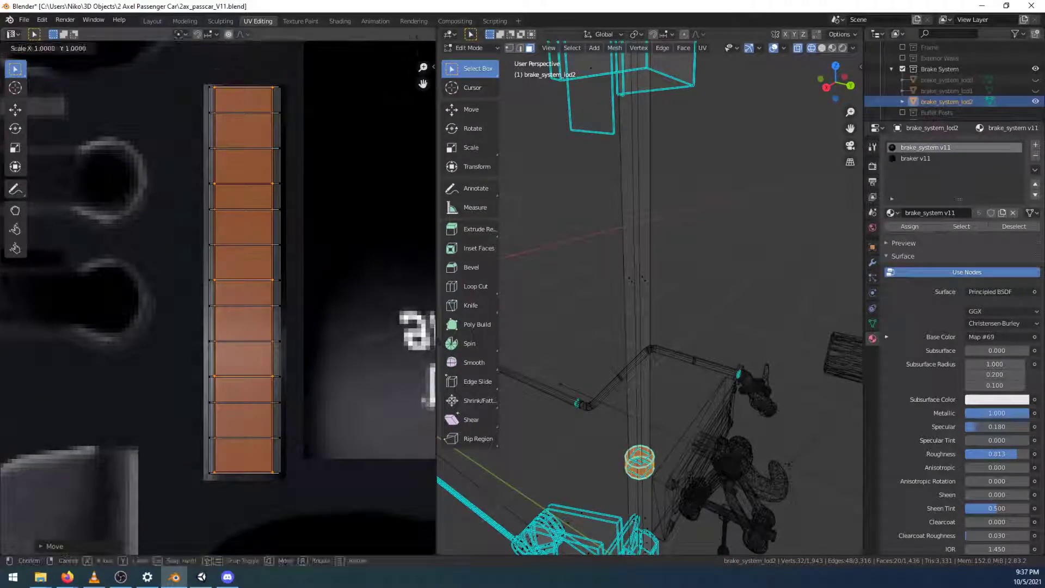
pyautogui.press('y')
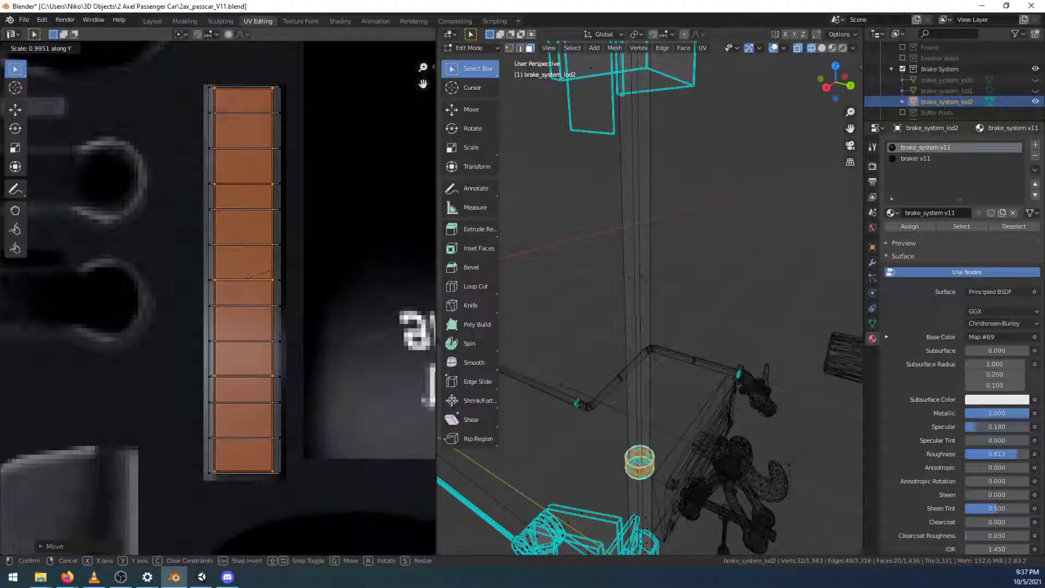
pyautogui.click(362, 294)
pyautogui.press('s')
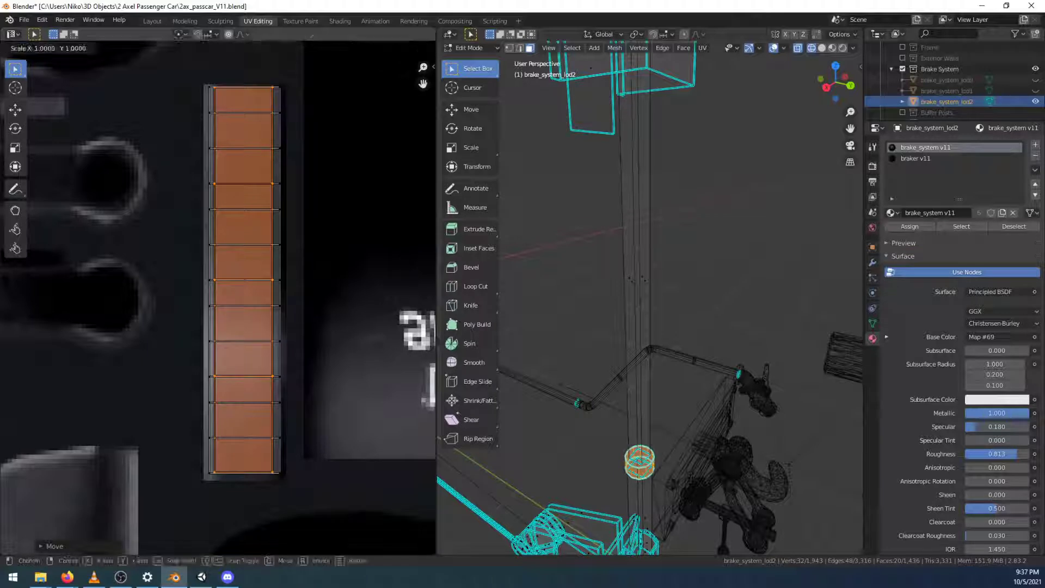
pyautogui.press('y')
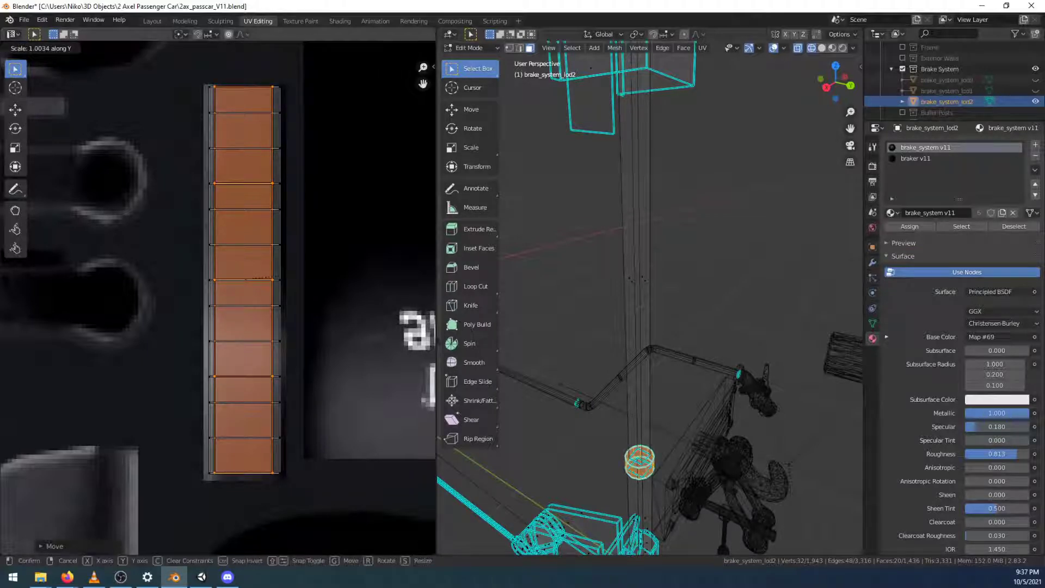
pyautogui.click(403, 263)
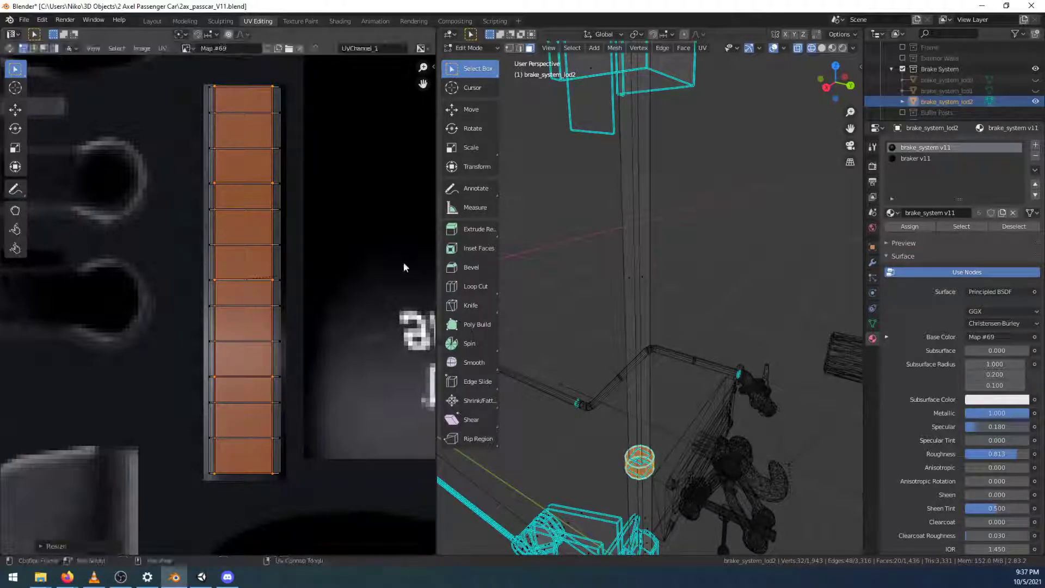
# Shift the block's UV strip about -0.0001 along Y and scale it about 0.993 along Y to fit the collar strip's ends
pyautogui.press('g')
pyautogui.press('y')
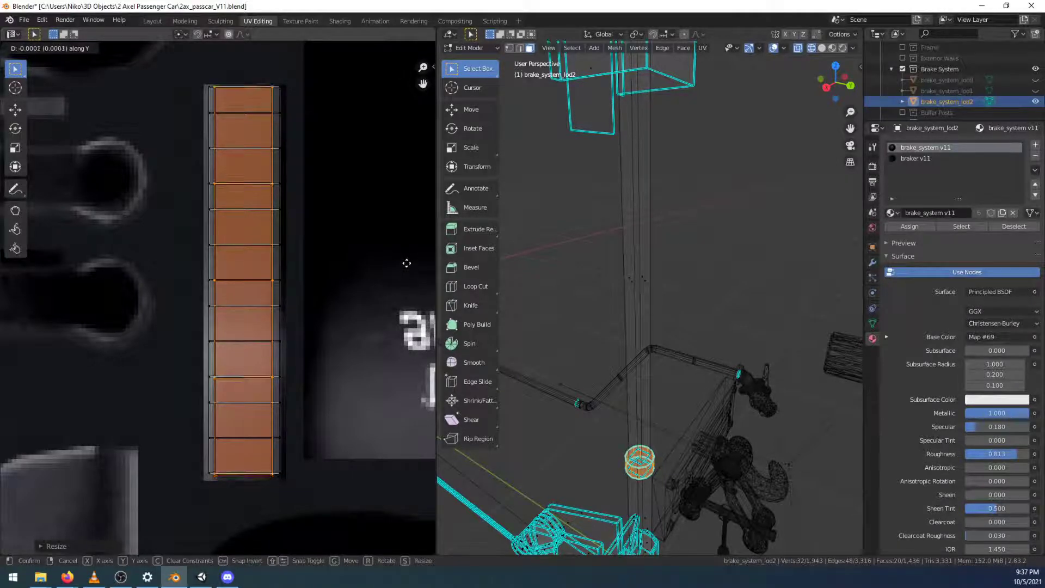
pyautogui.click(407, 263)
pyautogui.press('s')
pyautogui.press('y')
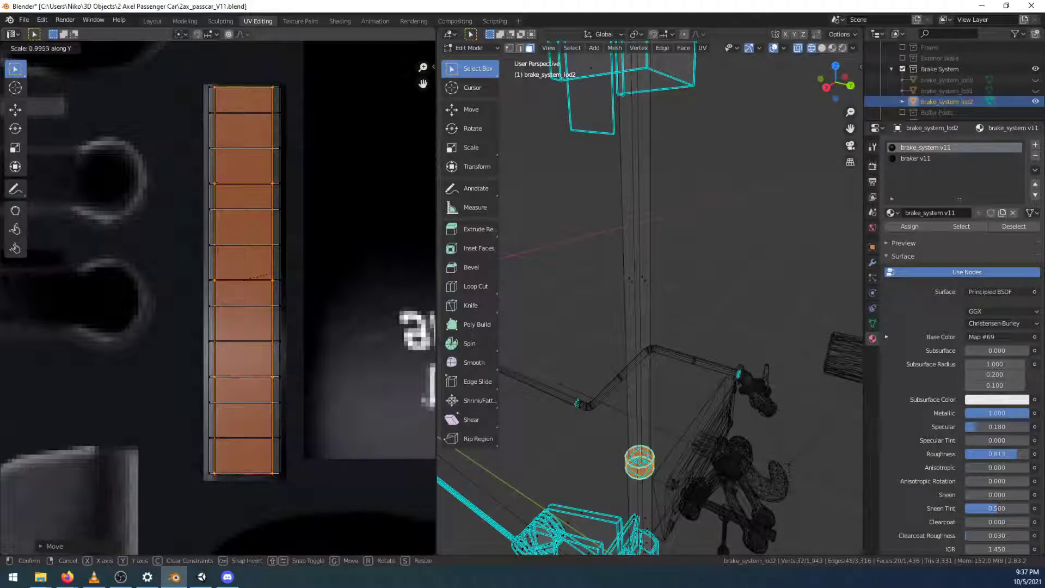
pyautogui.click(406, 246)
# Widen the block's UV strip by about 1.2 along X and align it along X with the collar's UV strip
pyautogui.press('s')
pyautogui.press('x')
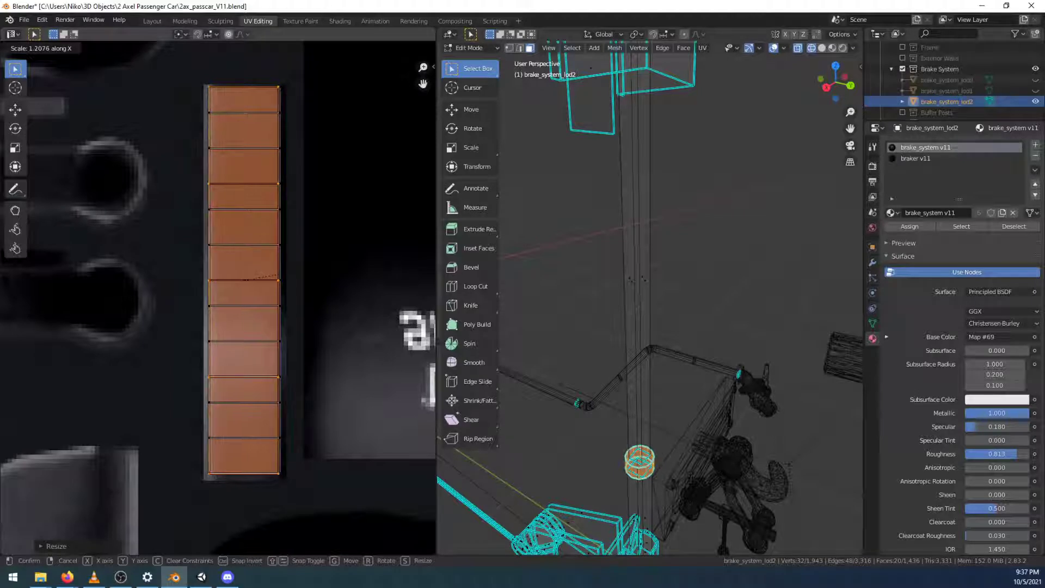
pyautogui.click(397, 251)
pyautogui.press('g')
pyautogui.press('x')
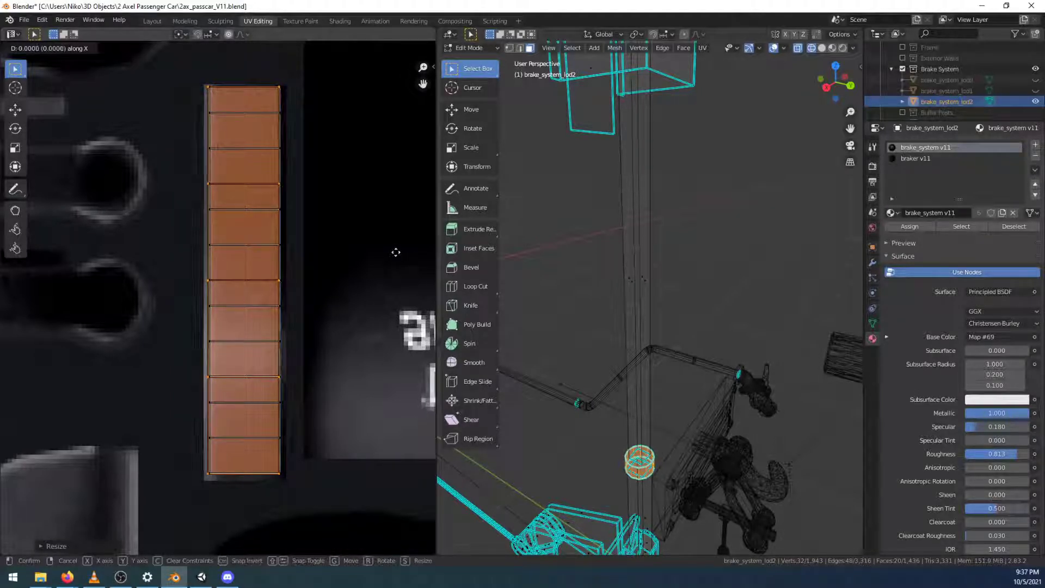
pyautogui.click(396, 256)
# Select only the block's top face and unwrap it
pyautogui.scroll(-5, 155, 251)
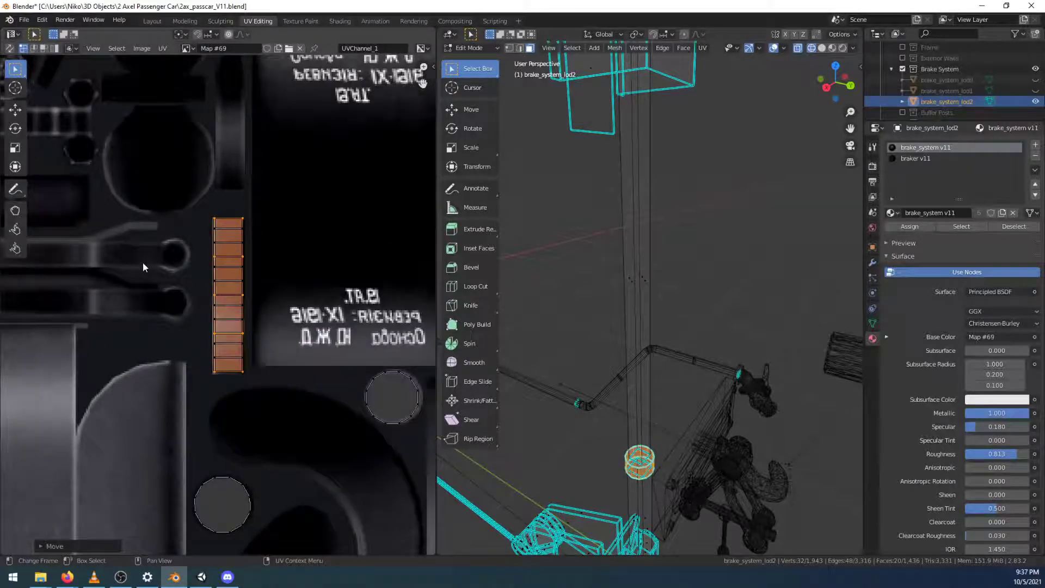
pyautogui.keyDown('shift'); pyautogui.moveTo(285, 351); pyautogui.dragTo(255, 286, button='middle'); pyautogui.keyUp('shift')
pyautogui.scroll(-6, 259, 292)
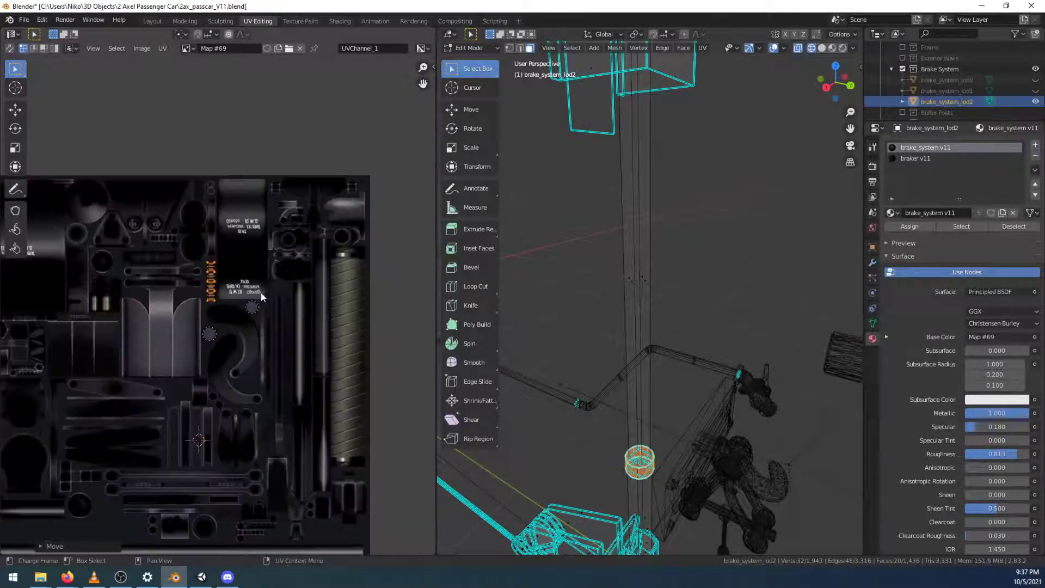
pyautogui.moveTo(676, 459); pyautogui.dragTo(529, 242, button='middle')
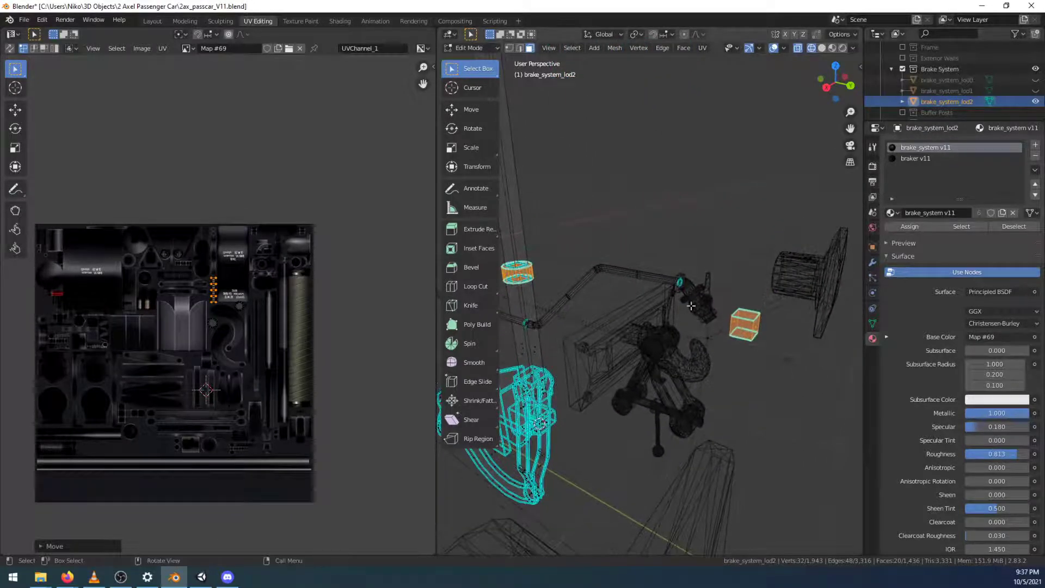
pyautogui.click(745, 333)
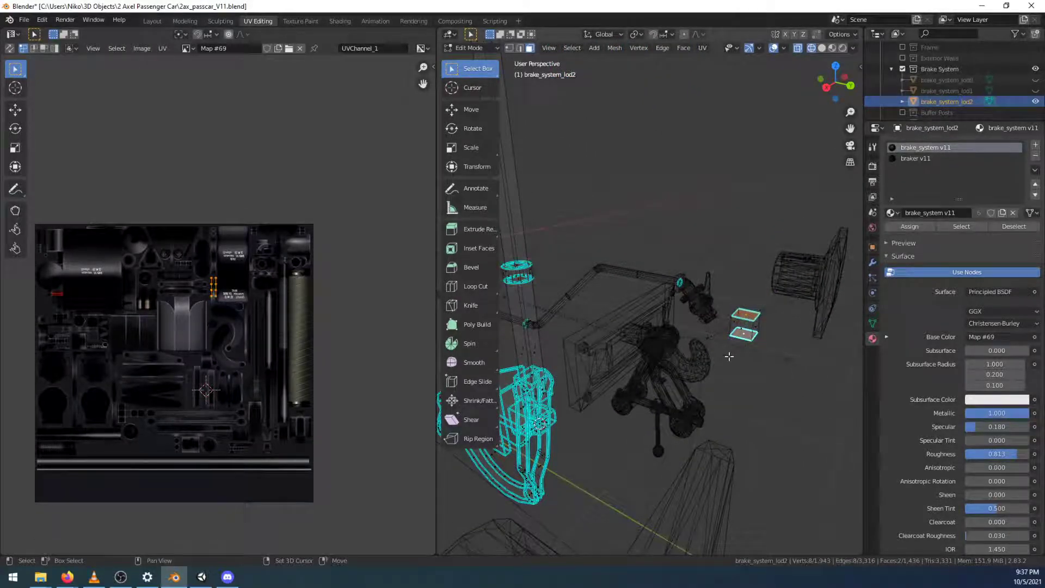
pyautogui.scroll(8, 292, 289)
pyautogui.scroll(-7, 287, 292)
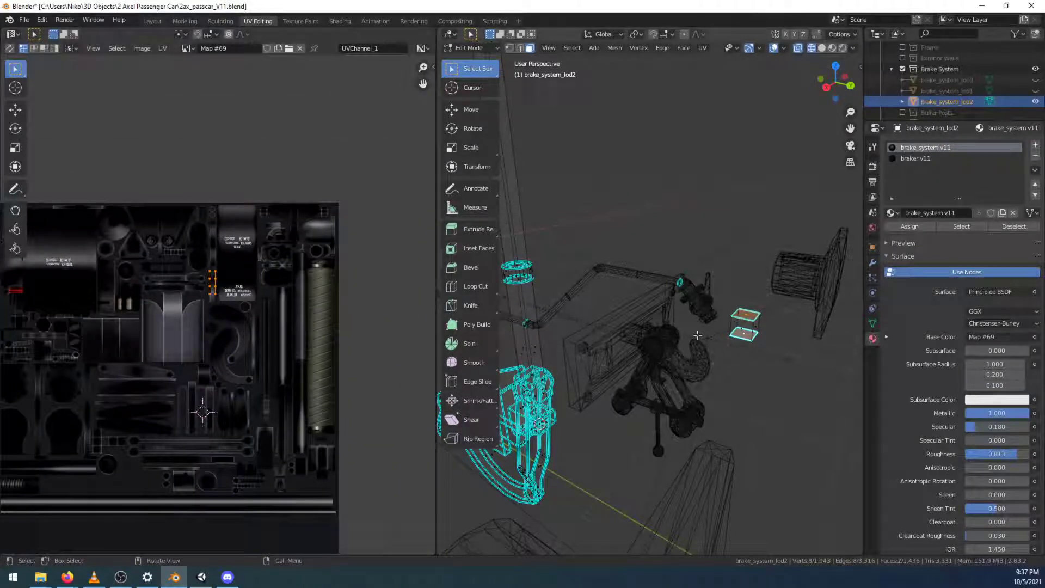
pyautogui.click(747, 319)
pyautogui.click(745, 316)
pyautogui.press('u')
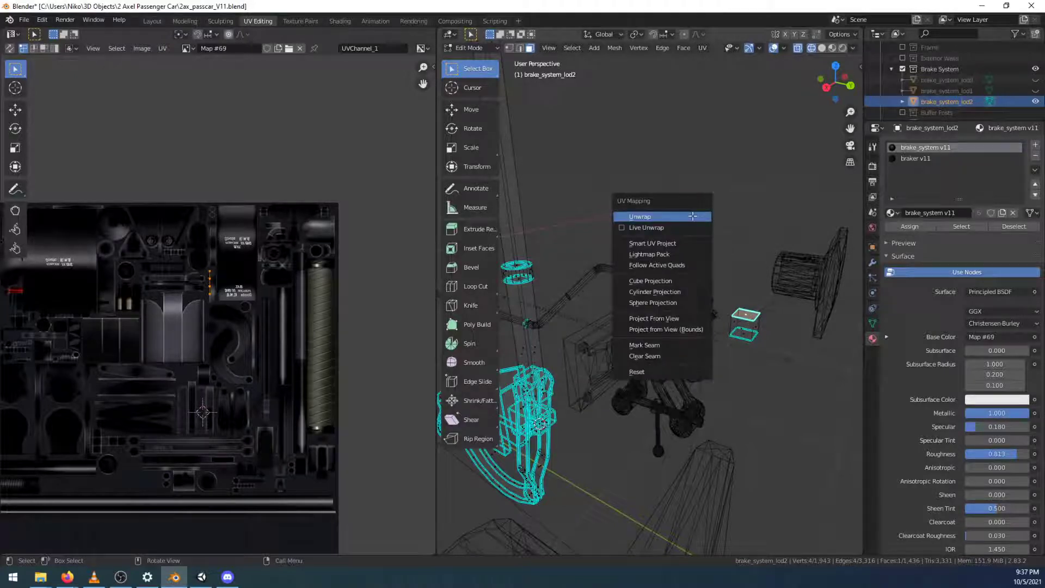
pyautogui.click(692, 216)
# Unwrap the block's bottom face on its own
pyautogui.click(746, 345)
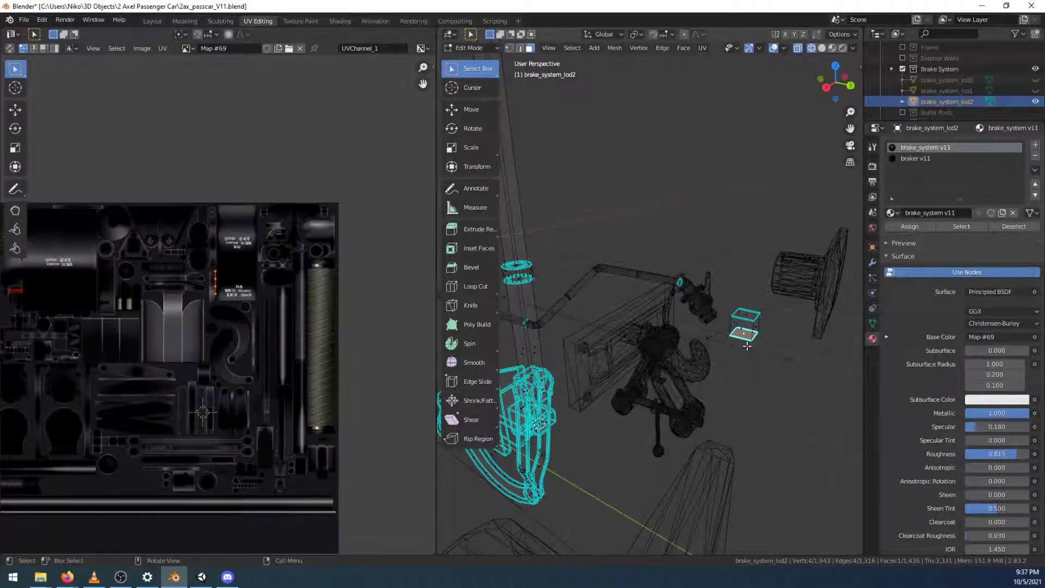
pyautogui.press('u')
pyautogui.click(722, 229)
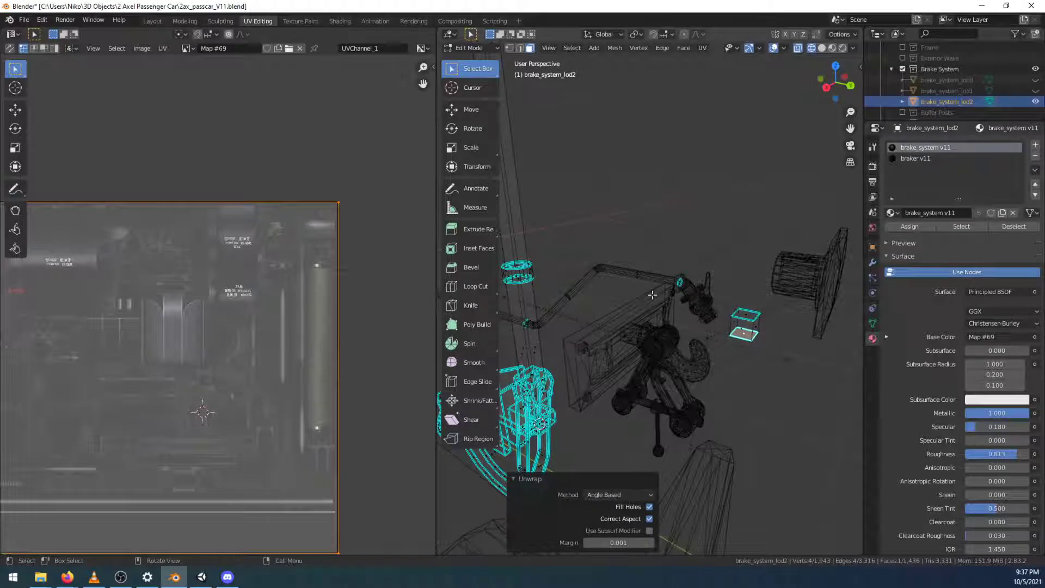
# Select the top faces of block and collar, shrink the block's square UV and center it over the collar's circular UV
pyautogui.click(745, 315)
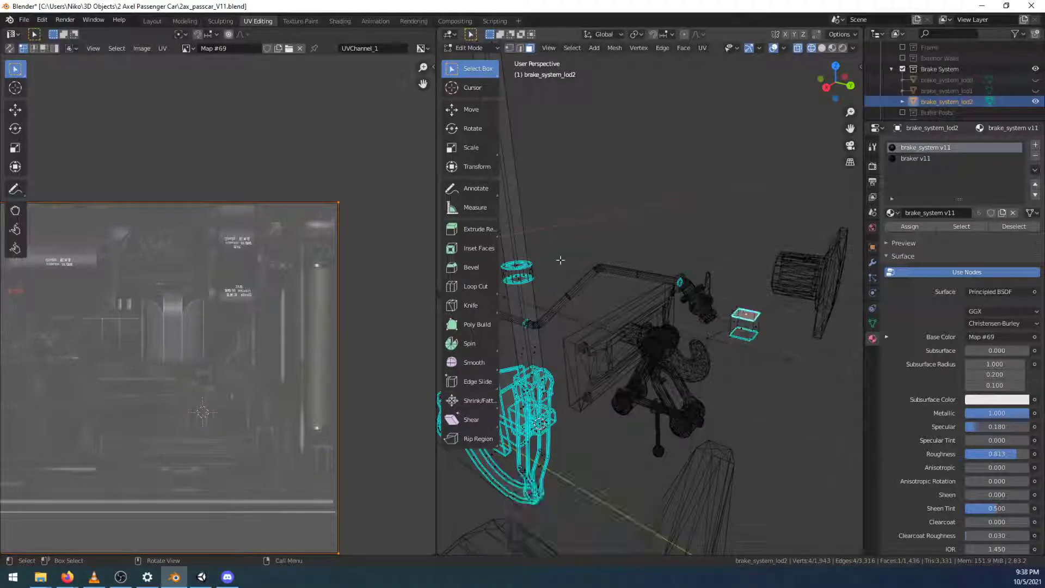
pyautogui.keyDown('shift'); pyautogui.click(517, 265); pyautogui.keyUp('shift')
pyautogui.scroll(-2, 175, 362)
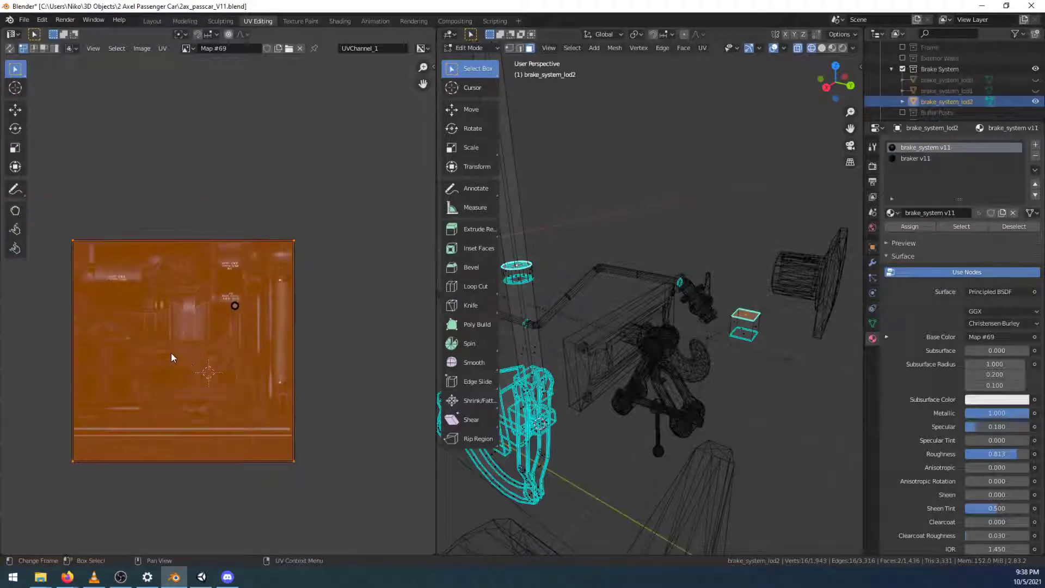
pyautogui.scroll(4, 209, 329)
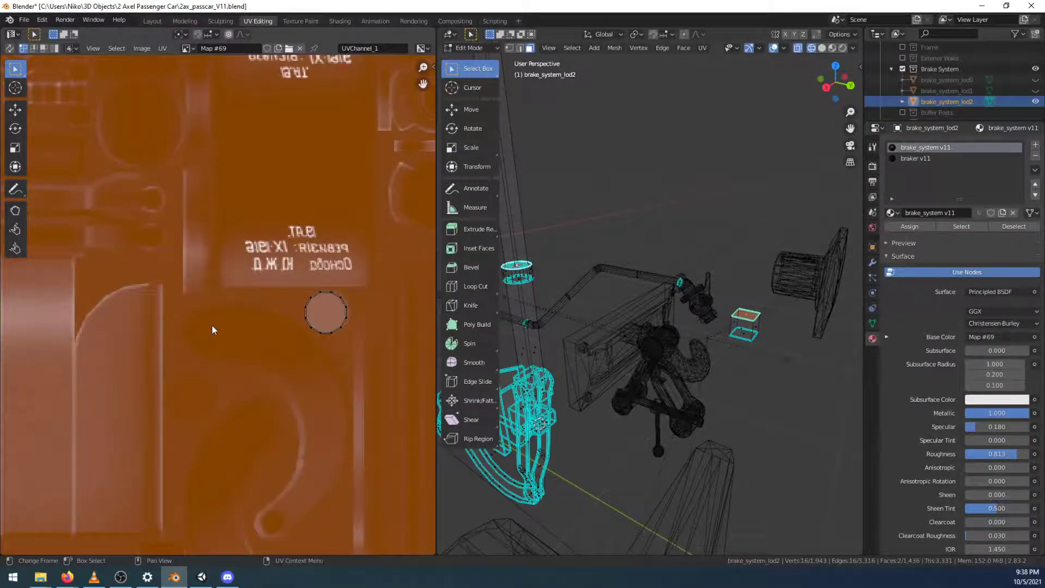
pyautogui.scroll(-5, 211, 325)
pyautogui.press('s')
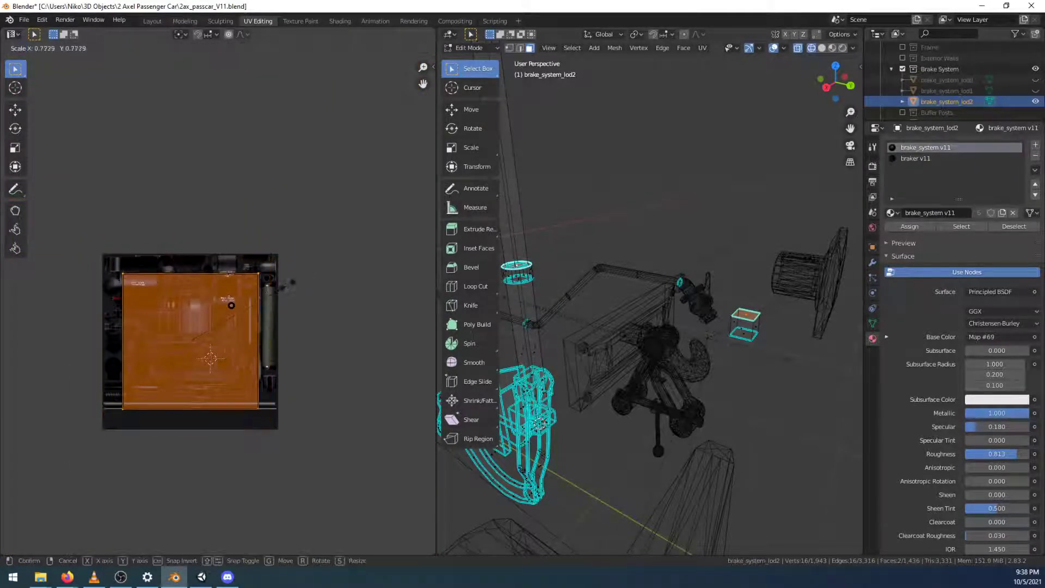
pyautogui.click(197, 339)
pyautogui.scroll(5, 197, 335)
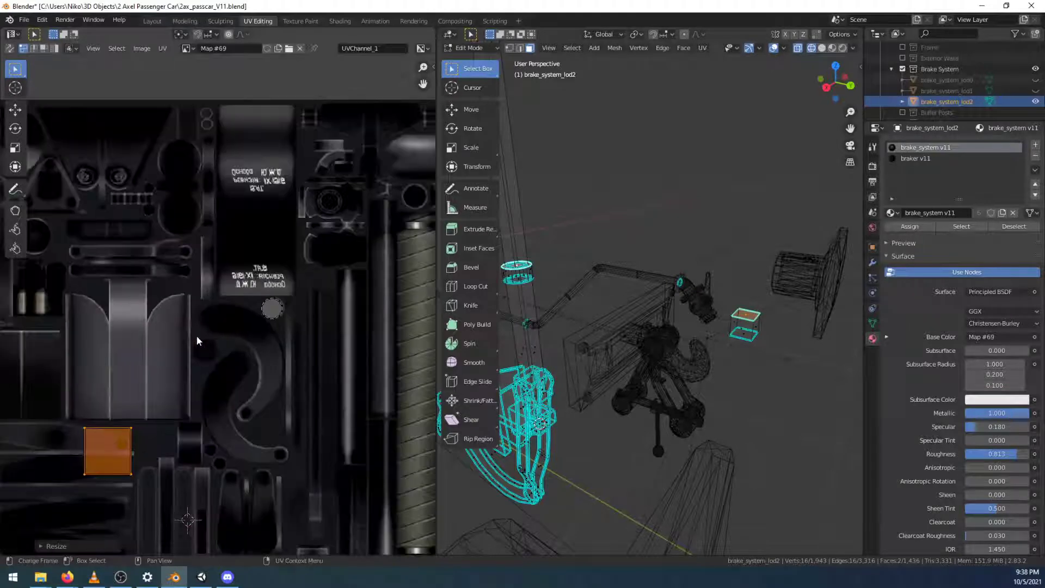
pyautogui.press('g')
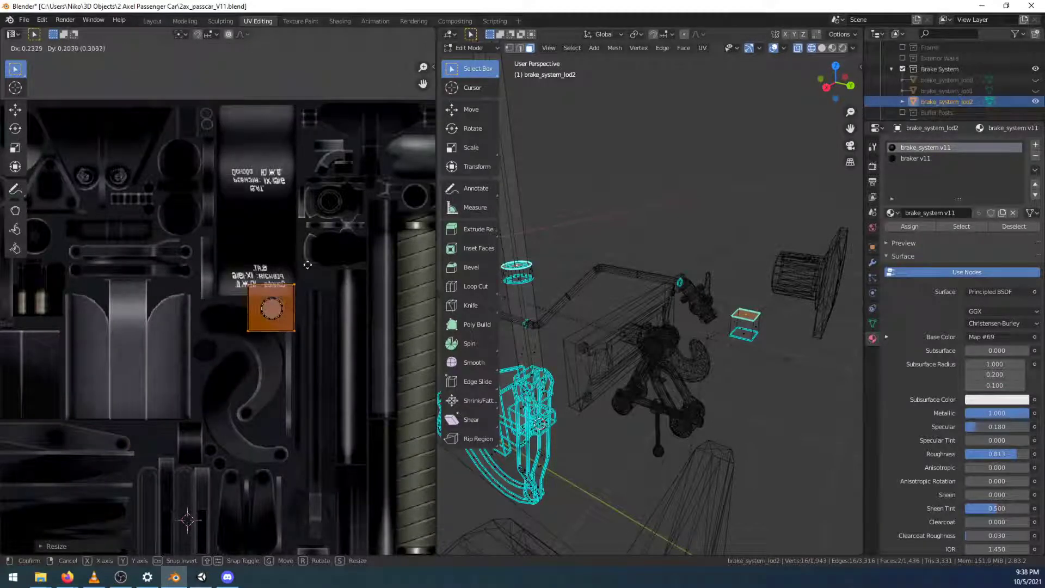
pyautogui.click(308, 266)
# Scale the block's top-face UV square down until it just encloses the collar's circular UV
pyautogui.scroll(5, 333, 284)
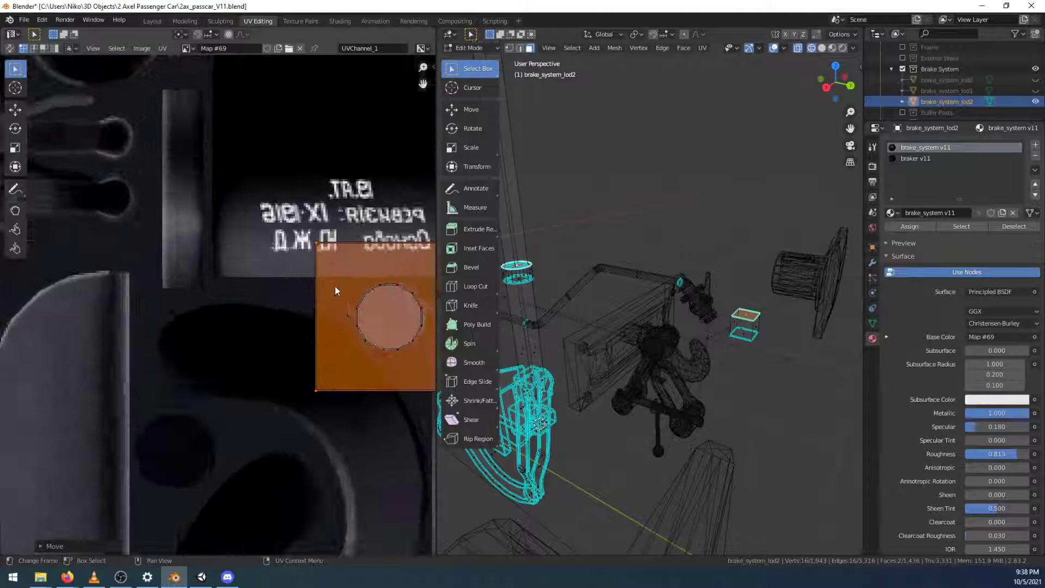
pyautogui.moveTo(357, 296); pyautogui.dragTo(218, 282, button='middle')
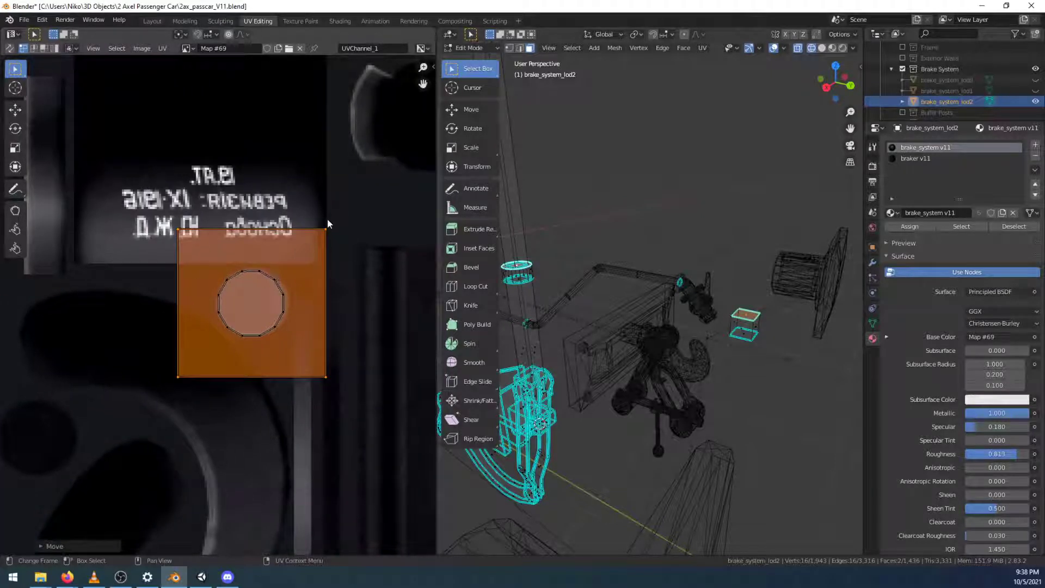
pyautogui.press('s')
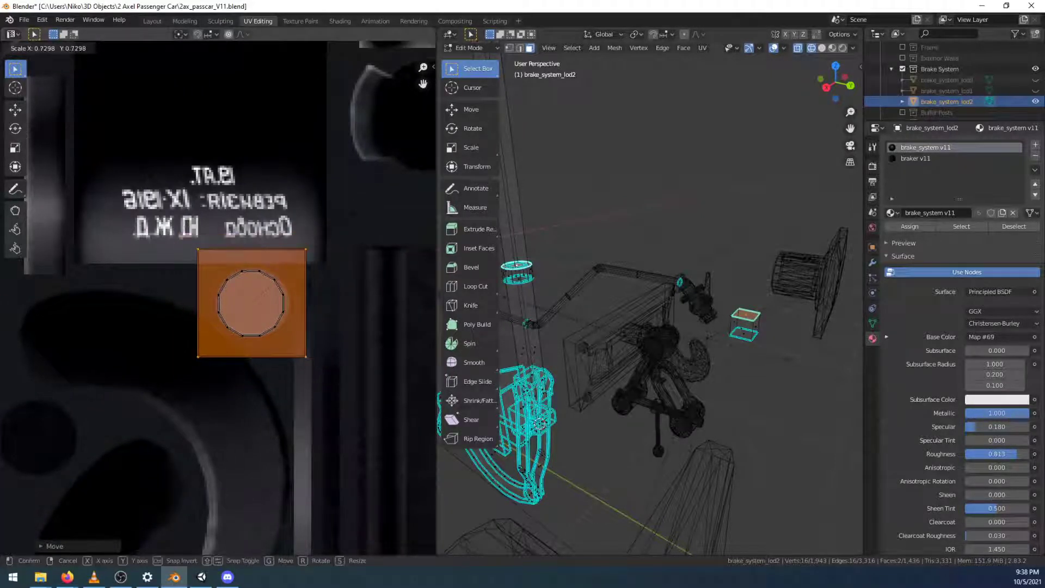
pyautogui.click(299, 246)
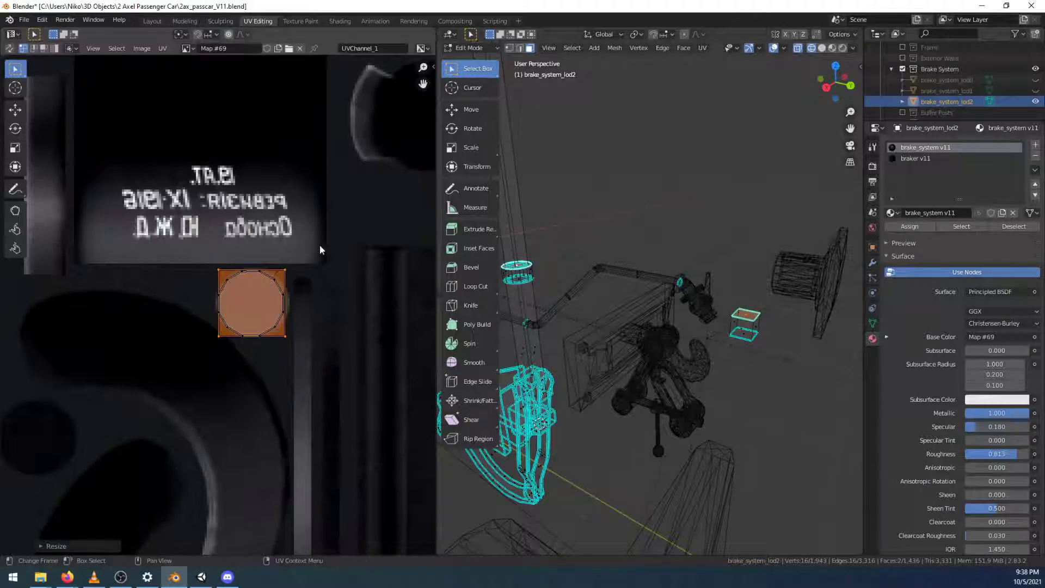
# Fine-tune the top-face UV square by scaling it about 0.97 and shifting it about -0.0004 in X and -0.0001 in Y
pyautogui.scroll(3, 326, 245)
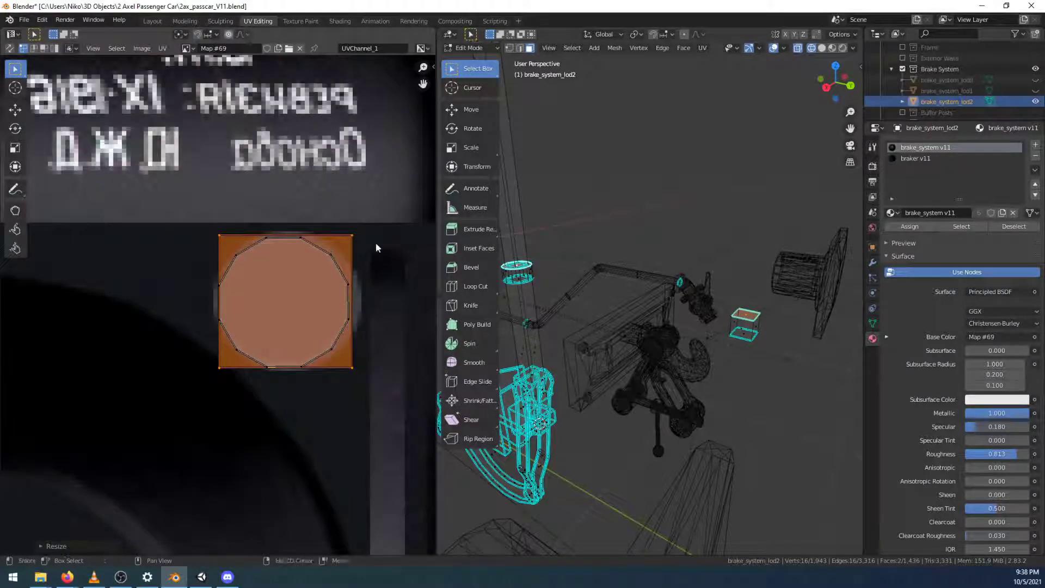
pyautogui.moveTo(376, 243); pyautogui.dragTo(318, 250, button='middle')
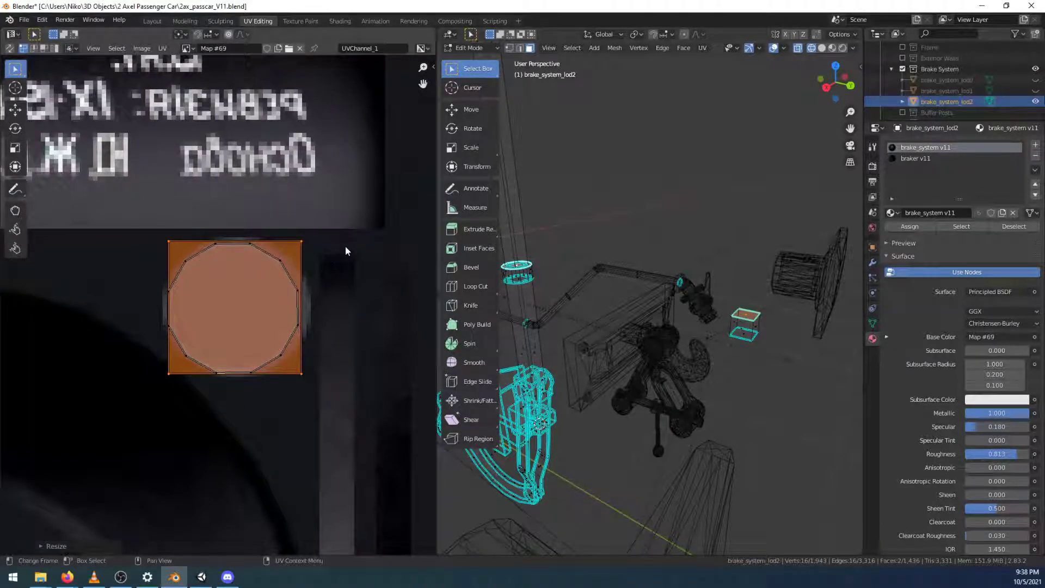
pyautogui.press('s')
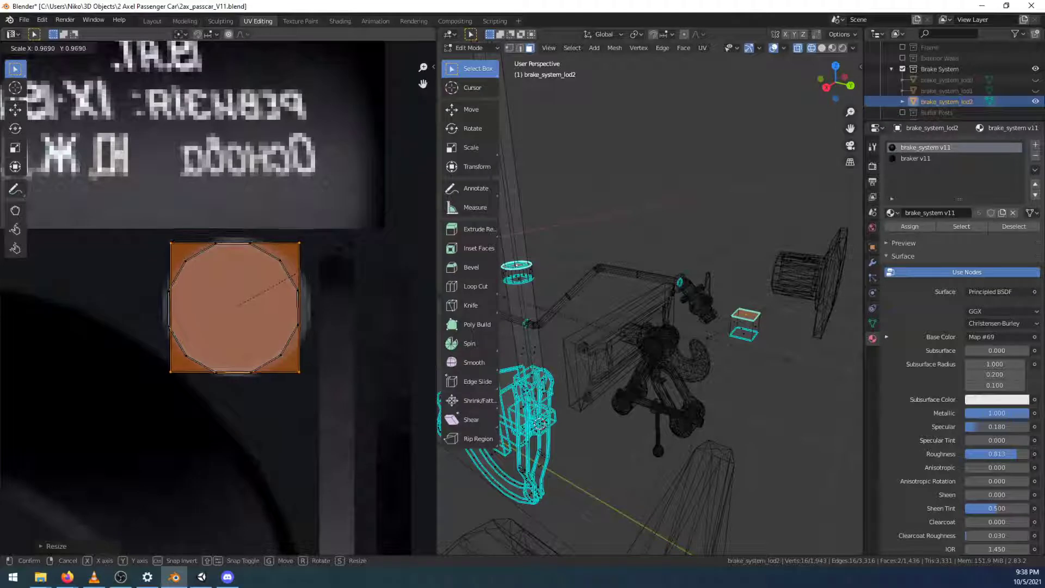
pyautogui.click(344, 248)
pyautogui.press('g')
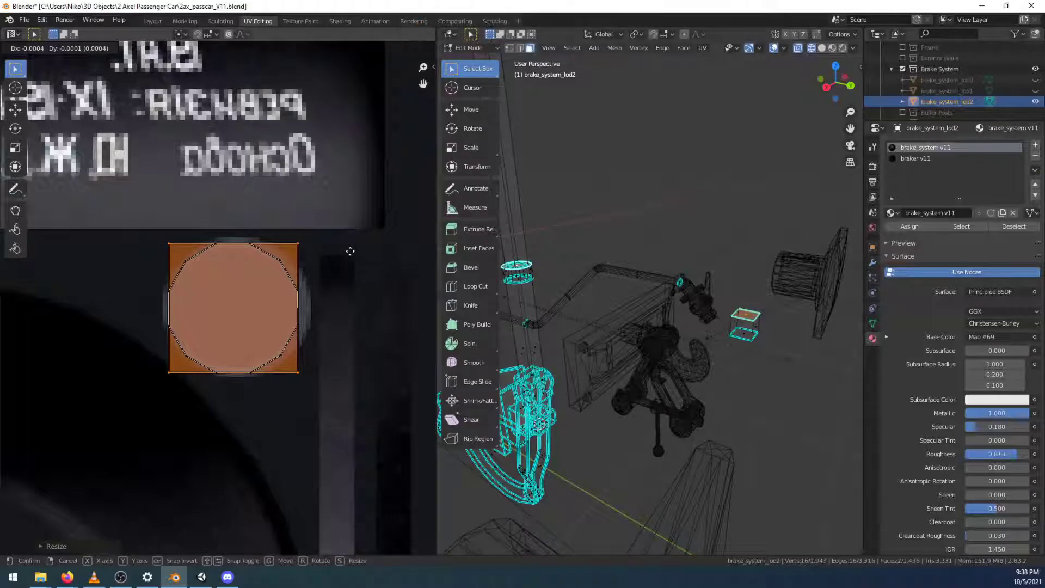
pyautogui.click(350, 250)
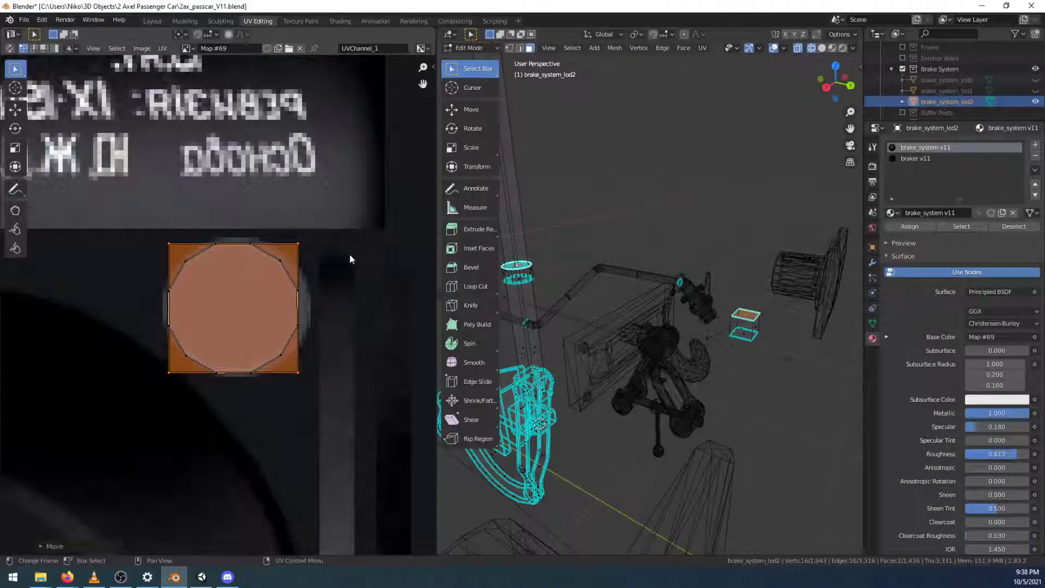
# Select the bottom faces of block and collar, shrink the block's square UV and move it over the collar's circular UV
pyautogui.scroll(-7, 349, 259)
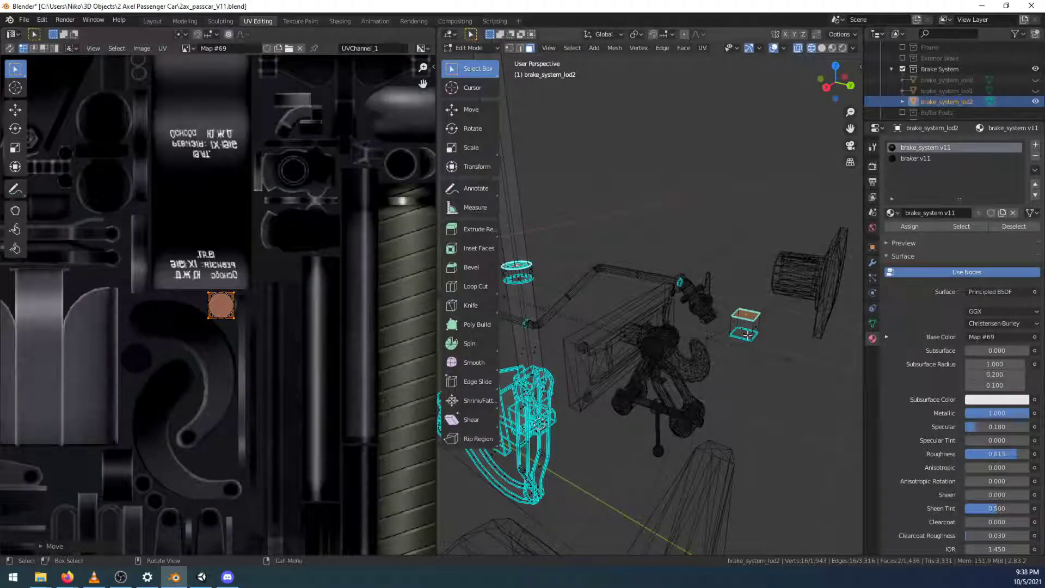
pyautogui.click(746, 335)
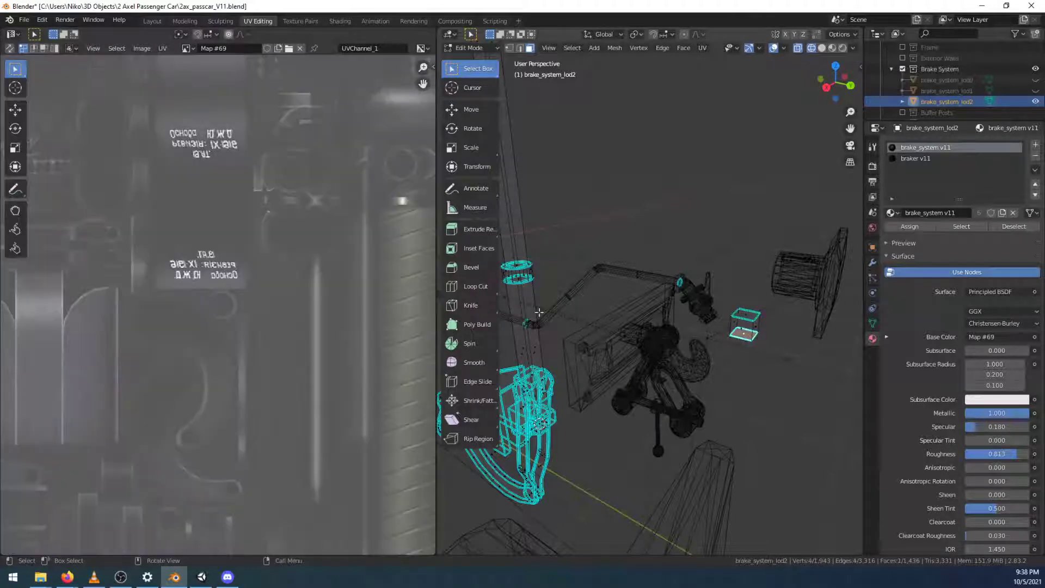
pyautogui.keyDown('shift'); pyautogui.click(516, 287); pyautogui.keyUp('shift')
pyautogui.press('s')
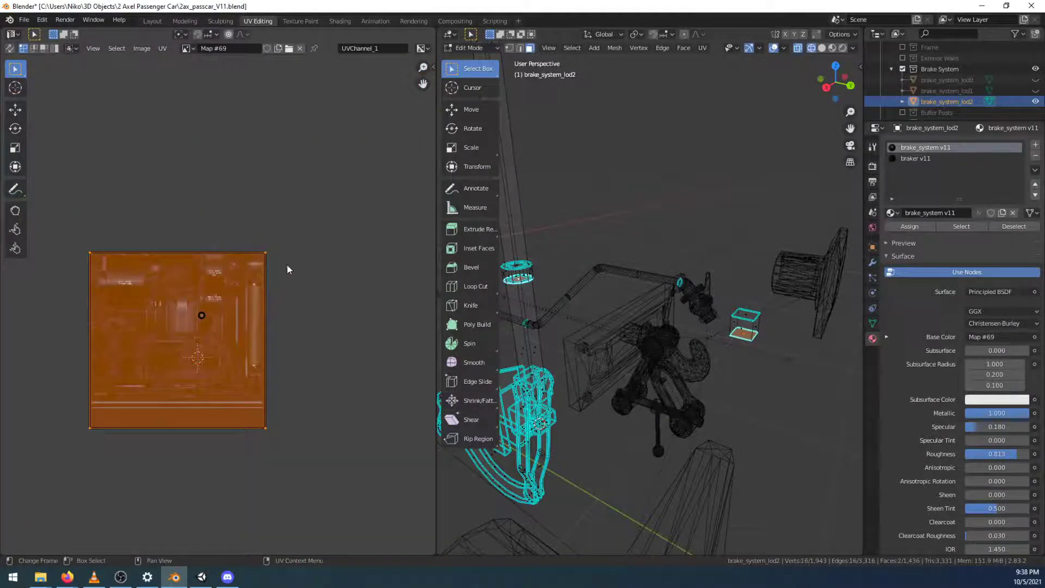
pyautogui.click(190, 340)
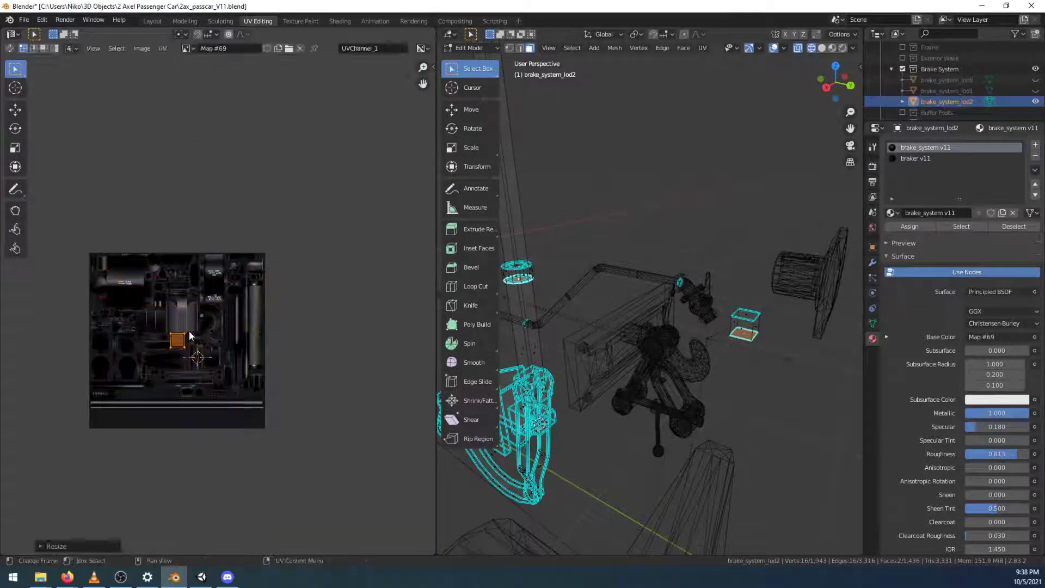
pyautogui.scroll(5, 192, 347)
pyautogui.moveTo(92, 426); pyautogui.dragTo(200, 314, button='middle')
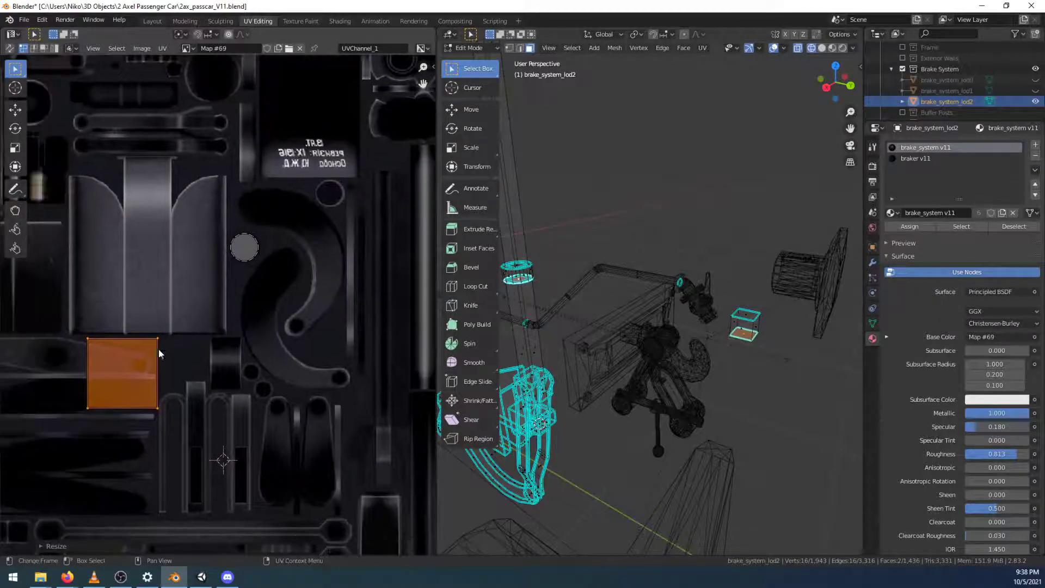
pyautogui.press('g')
pyautogui.click(265, 267)
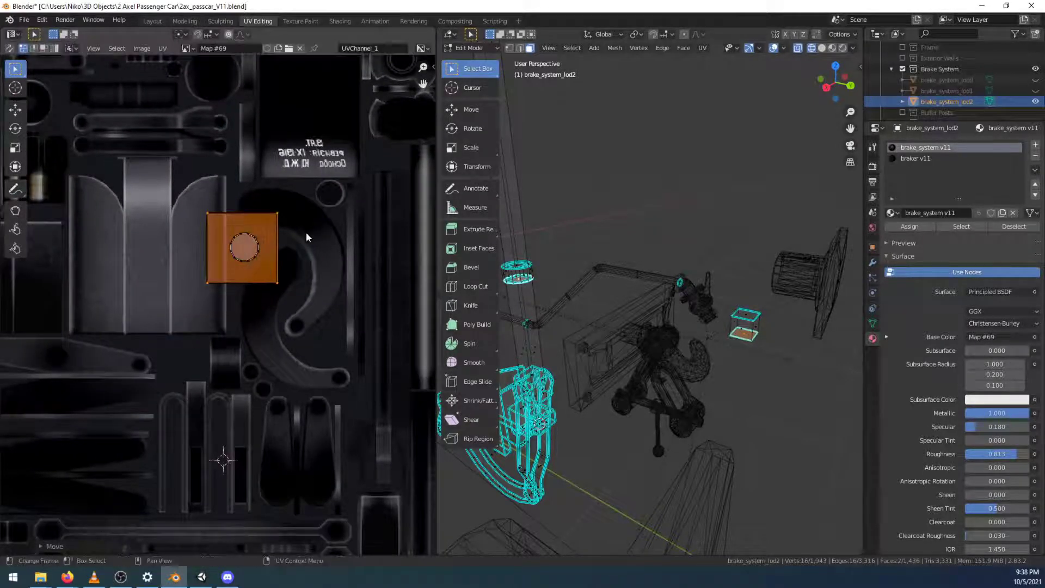
# Scale the block's bottom-face UV square to about 0.41, center it around the collar's circular UV, and save the file
pyautogui.scroll(5, 306, 232)
pyautogui.moveTo(327, 221); pyautogui.dragTo(302, 316, button='middle')
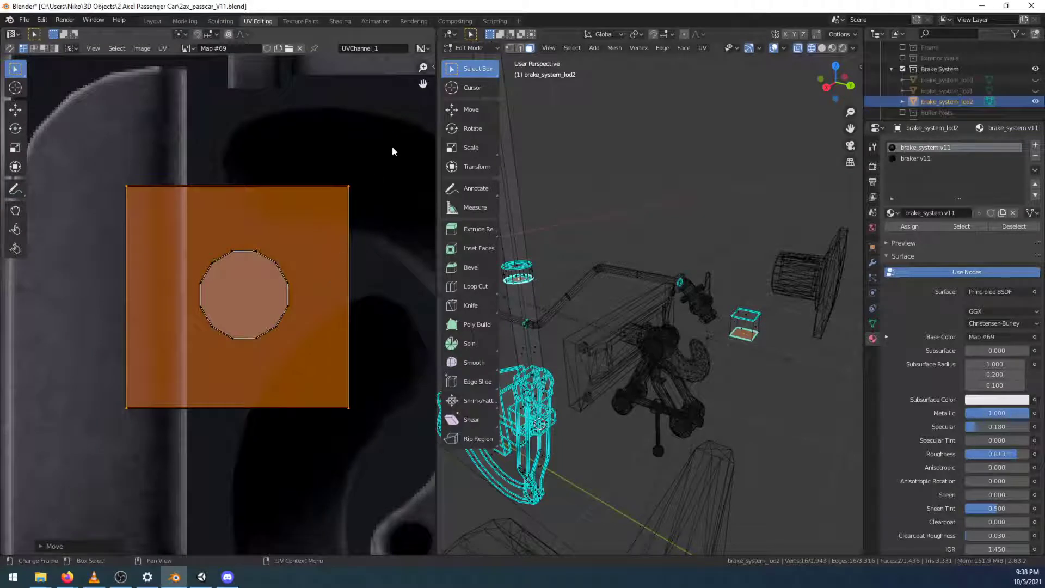
pyautogui.press('s')
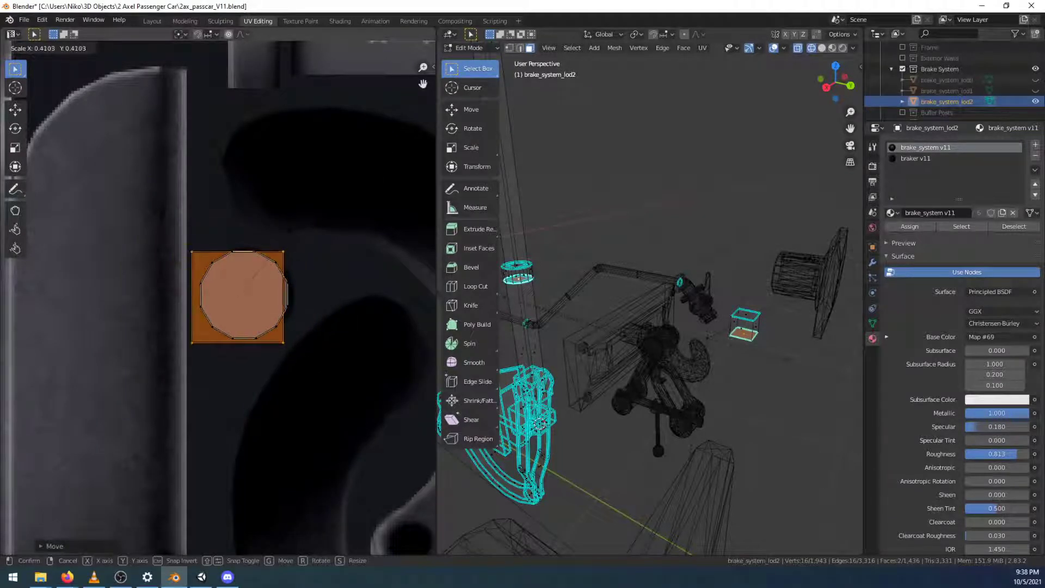
pyautogui.click(288, 230)
pyautogui.press('g')
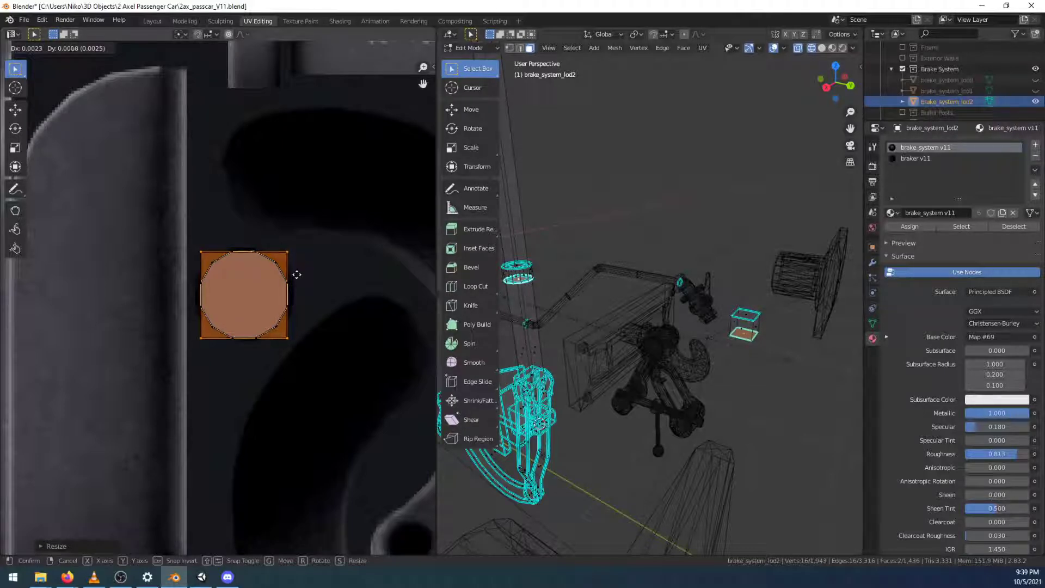
pyautogui.click(302, 273)
pyautogui.scroll(-6, 337, 251)
pyautogui.scroll(-1, 340, 255)
pyautogui.hotkey('ctrl', 's')
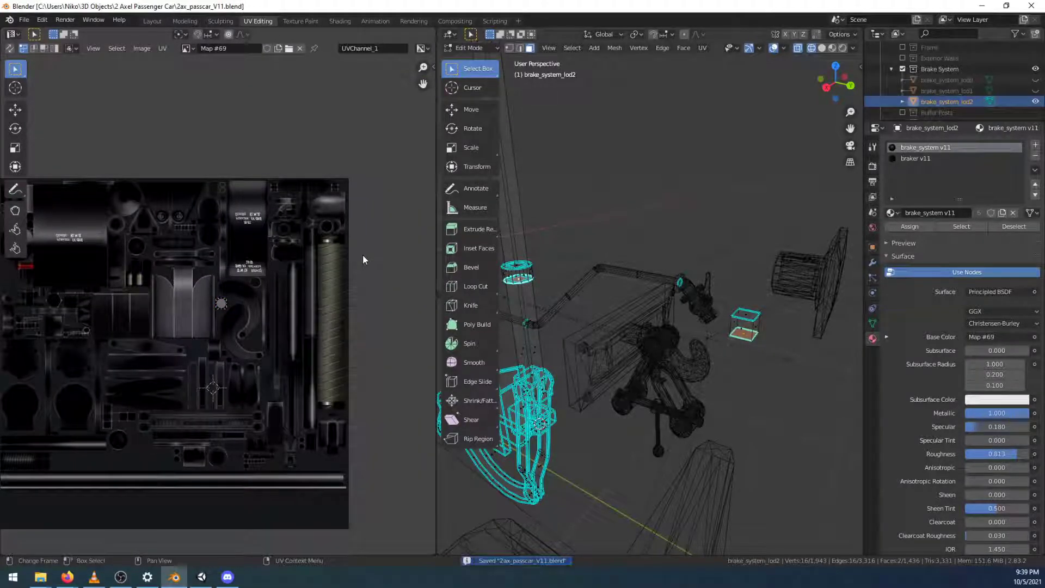
# Select the whole square block in the Modeling workspace and move it -0.5 m along Y onto the spindle's round collar
pyautogui.click(175, 23)
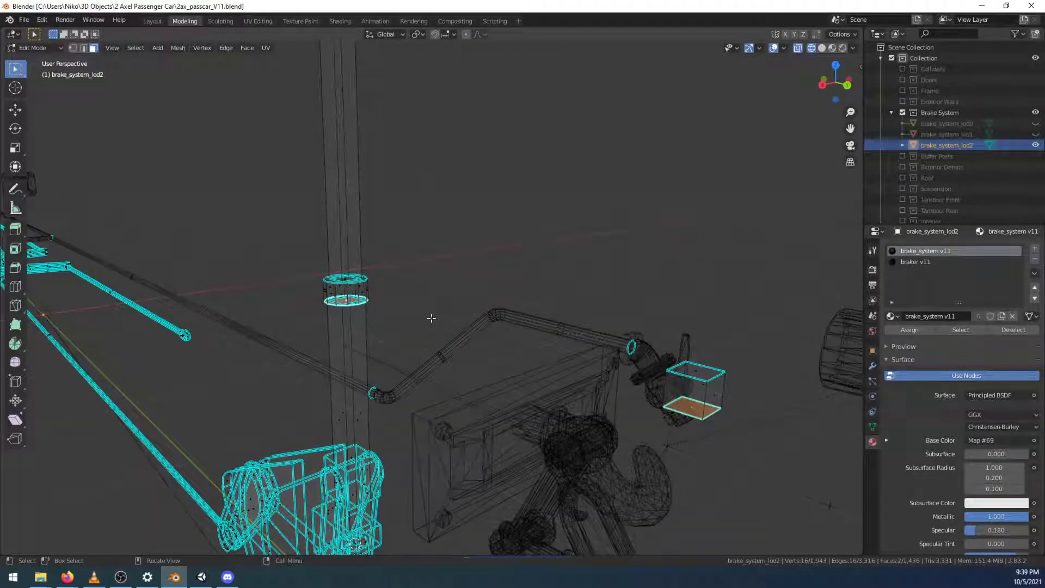
pyautogui.moveTo(622, 306); pyautogui.dragTo(672, 389)
pyautogui.moveTo(773, 315); pyautogui.dragTo(660, 455)
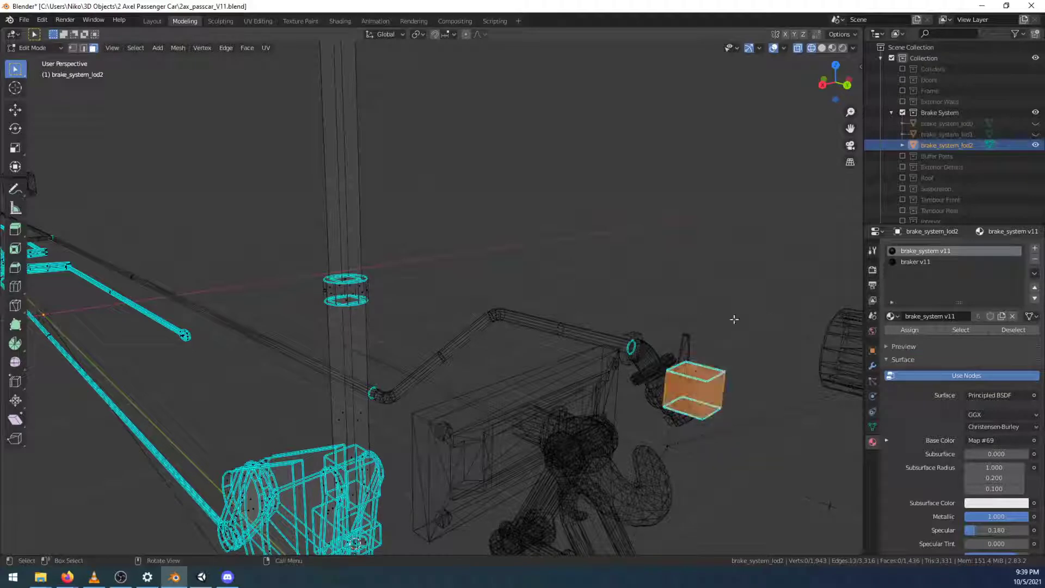
pyautogui.press('g')
pyautogui.press('y')
pyautogui.press('1')
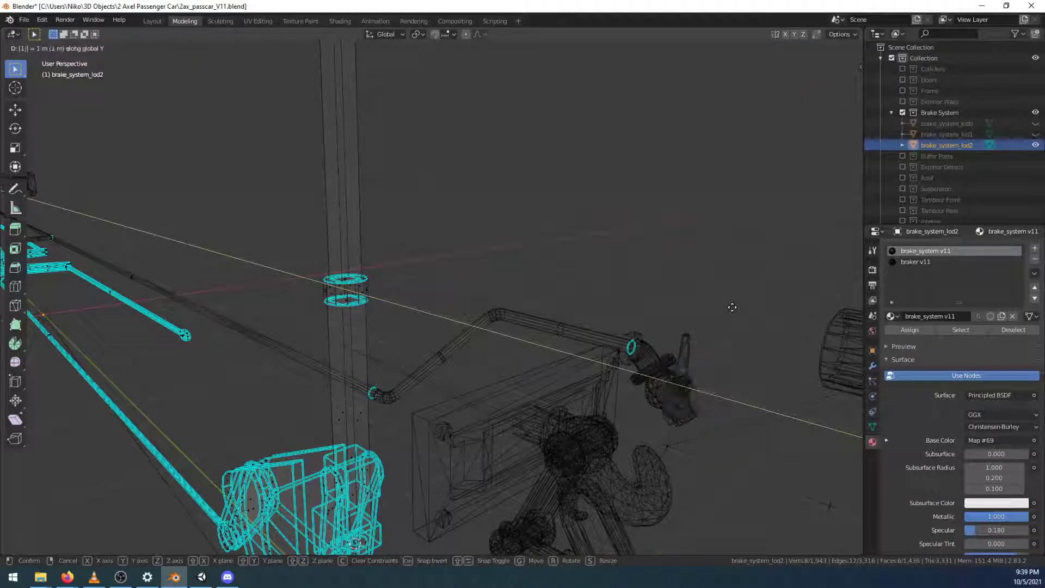
pyautogui.press('-')
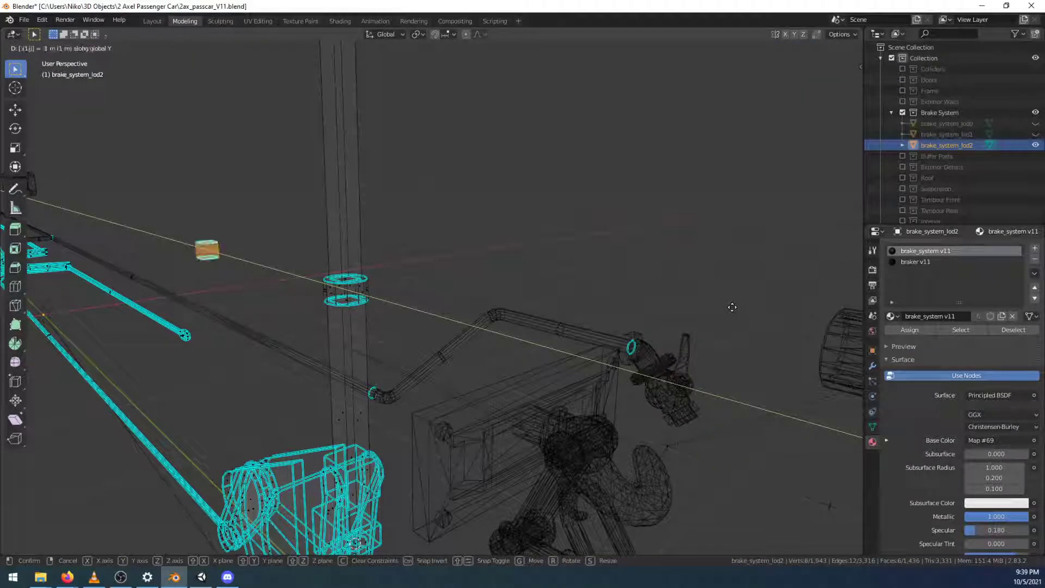
pyautogui.press('BackSpace')
pyautogui.press('.')
pyautogui.press('5')
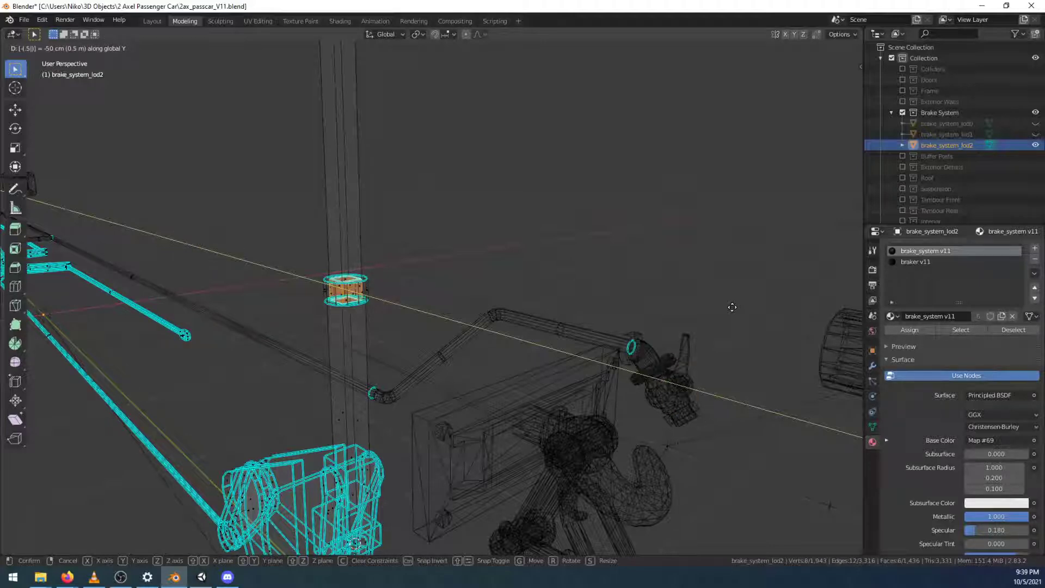
pyautogui.press('Return')
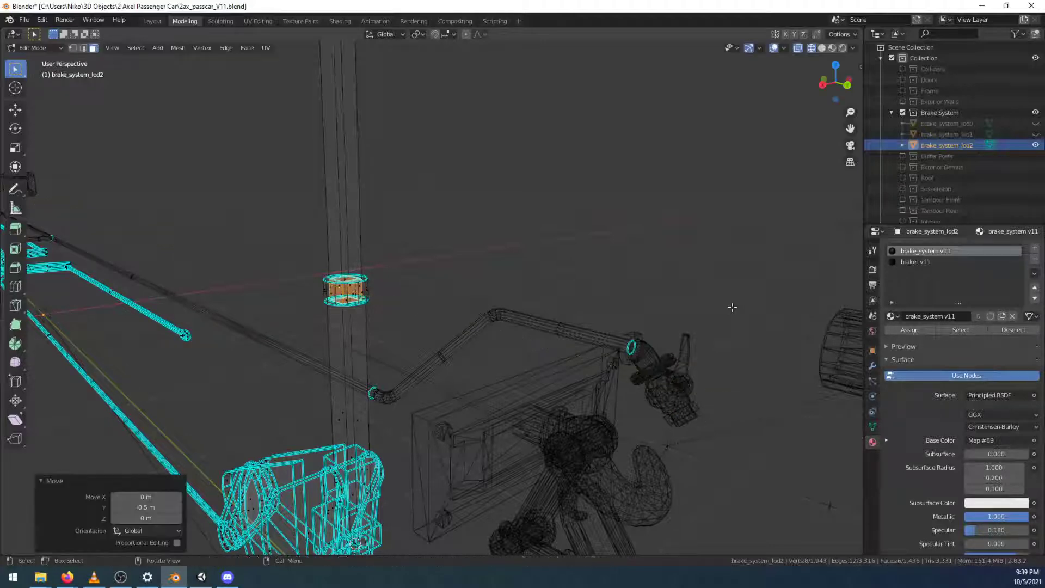
# Show the model in material preview and scale the block by about 1.74 in X and Y with Z locked
pyautogui.click(832, 48)
pyautogui.press('s')
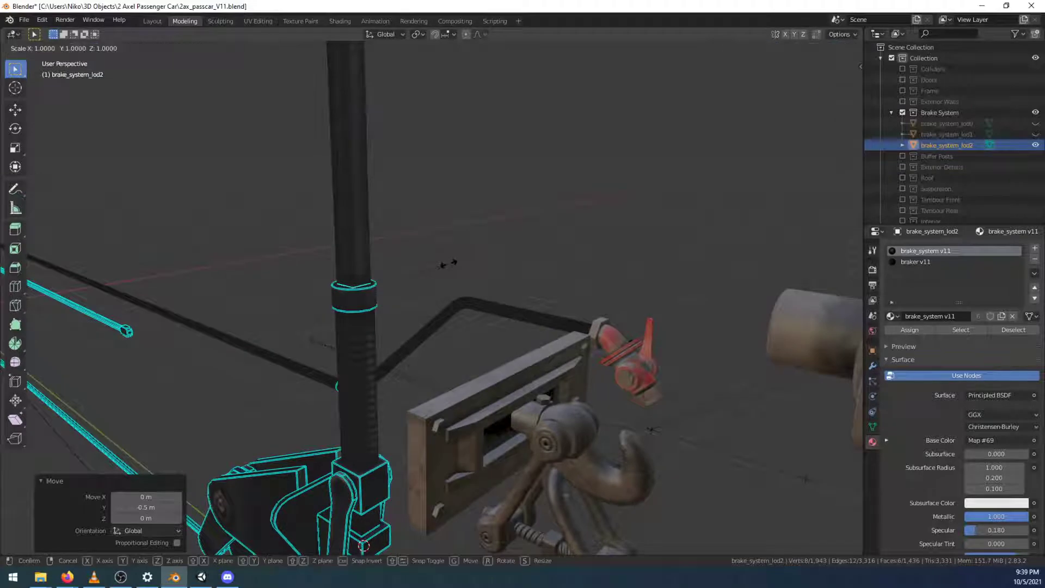
pyautogui.hotkey('shift', 'z')
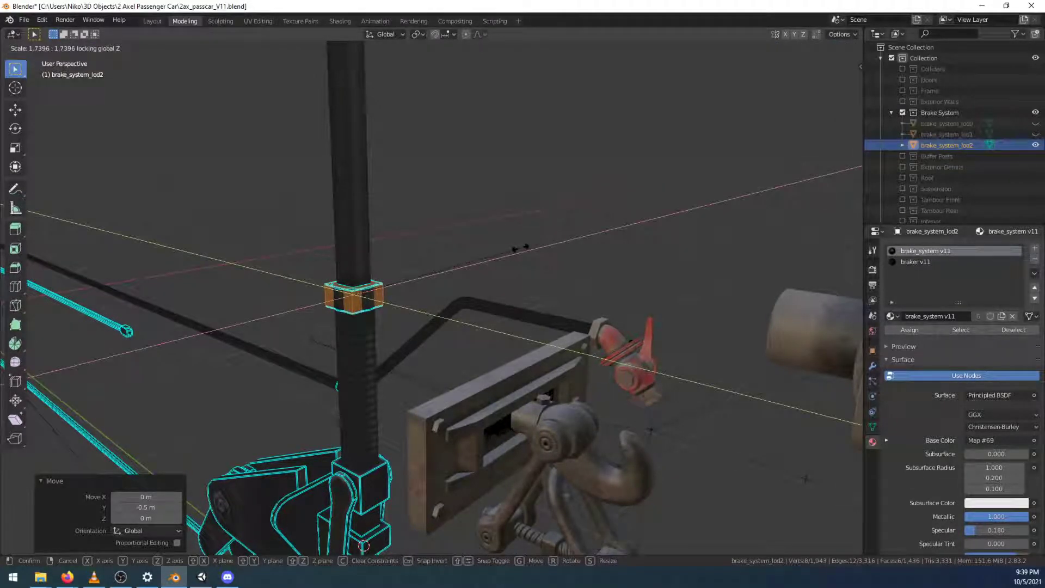
pyautogui.click(520, 249)
# Move the block 1 m along Y, away from the spindle, and return to wireframe shading
pyautogui.press('g')
pyautogui.press('y')
pyautogui.press('1')
pyautogui.press('Return')
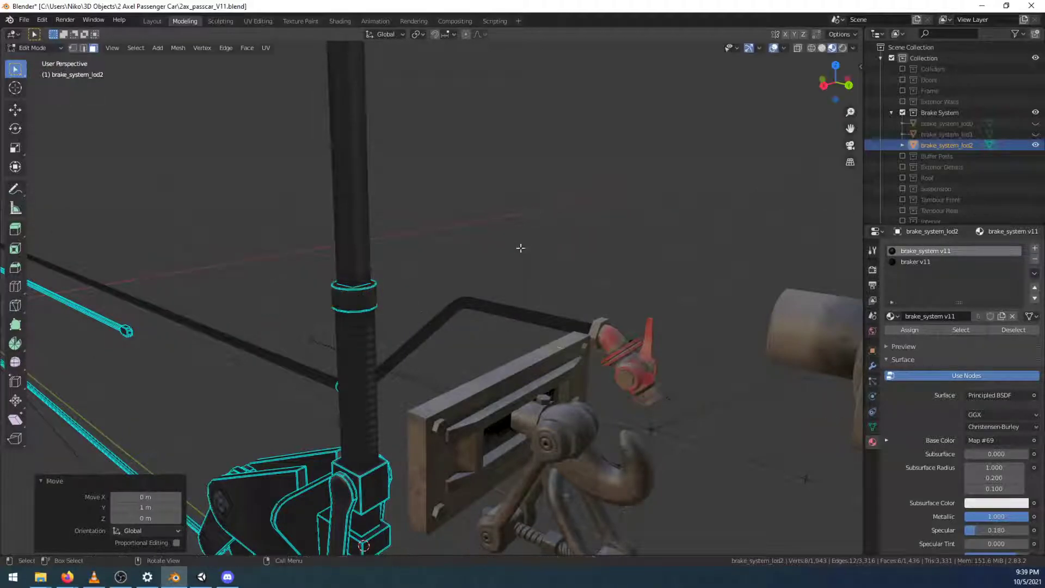
pyautogui.click(811, 48)
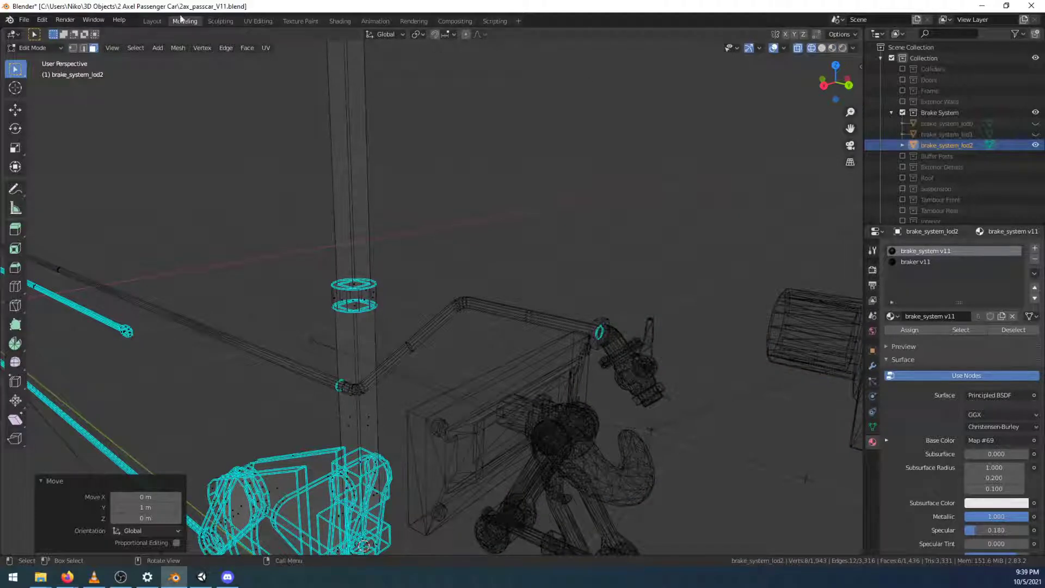
# Check the offset block's shading in the Layout workspace, then rotate the block 180° about the global Z axis in Modeling
pyautogui.click(152, 20)
pyautogui.scroll(2, 477, 357)
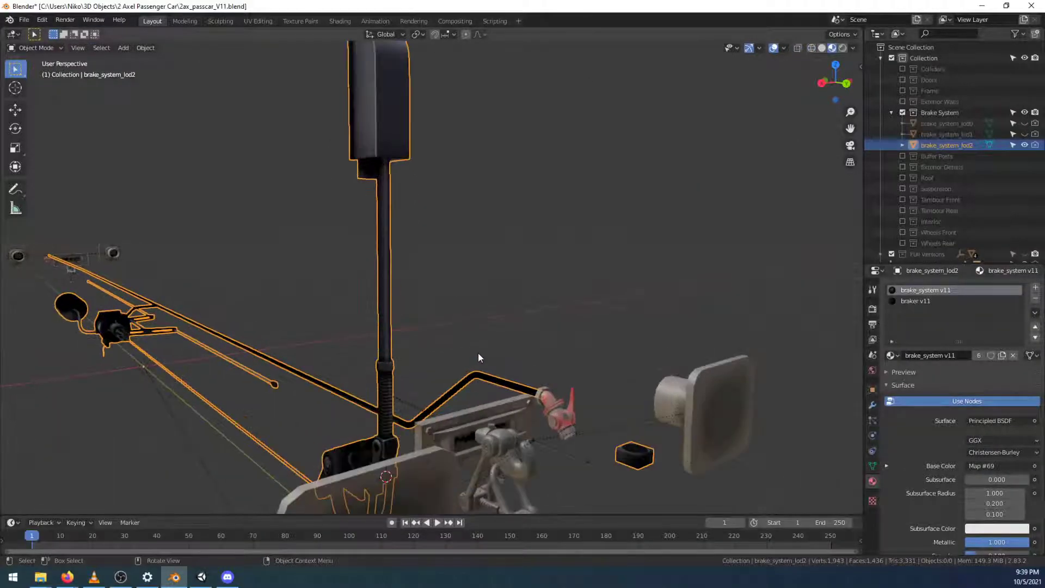
pyautogui.moveTo(481, 355); pyautogui.dragTo(449, 375, button='middle')
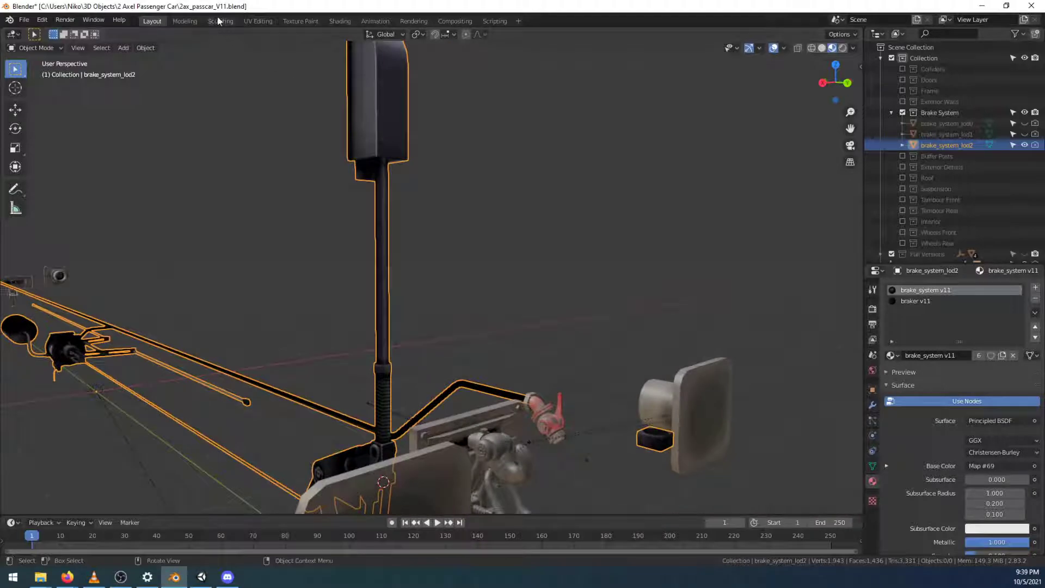
pyautogui.click(192, 20)
pyautogui.moveTo(593, 365); pyautogui.dragTo(621, 380, button='middle')
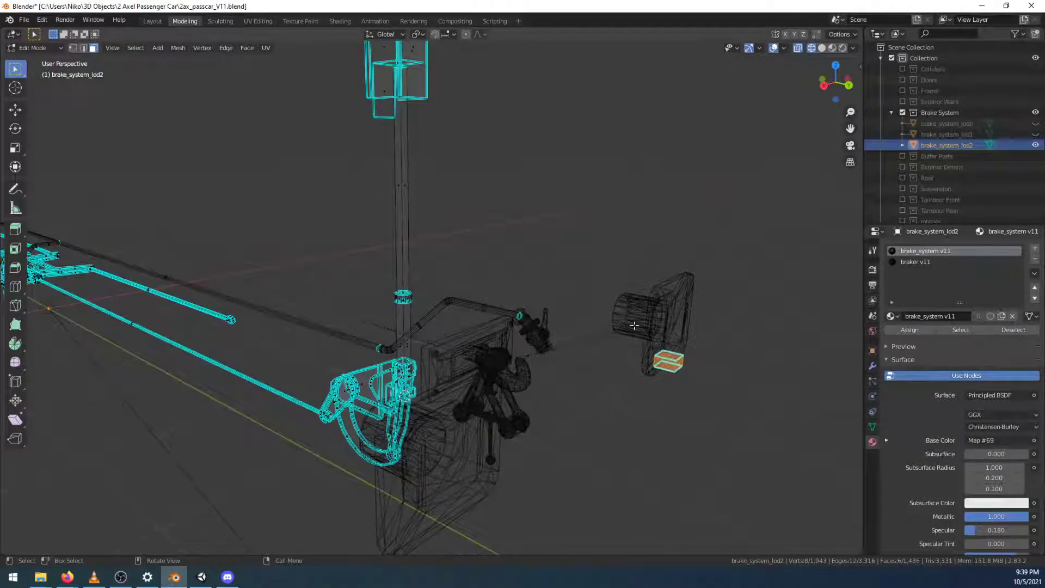
pyautogui.press('r')
pyautogui.write('180')
pyautogui.press('Return')
pyautogui.press('r')
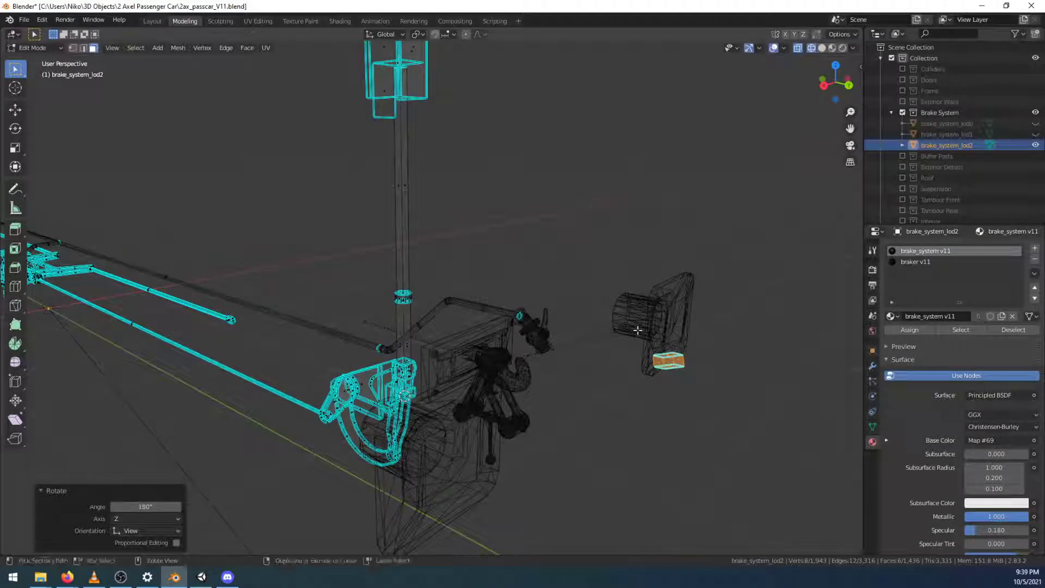
pyautogui.press('Escape')
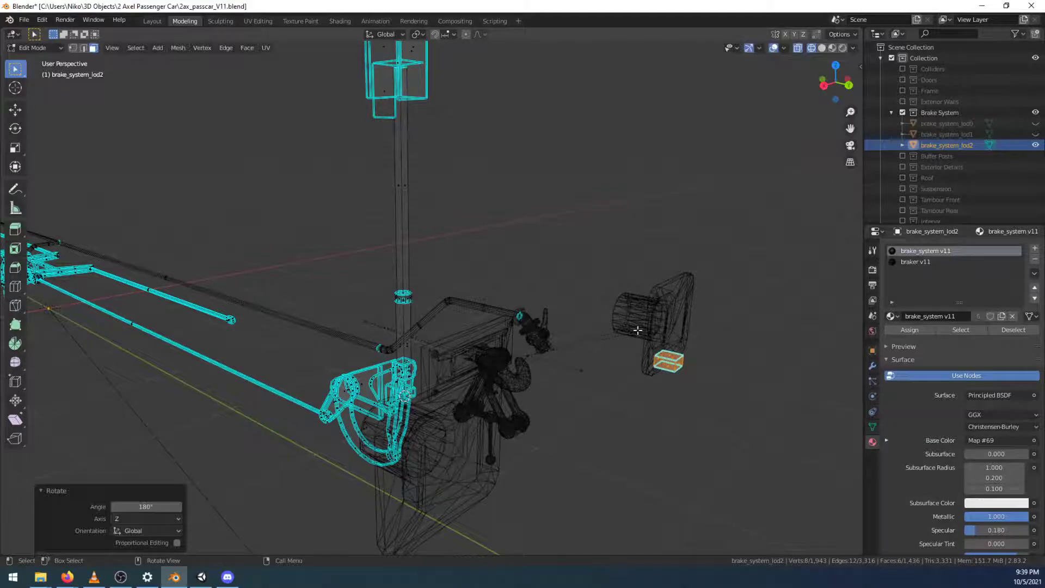
# Rotate the block 90° about the global Z axis in Modeling, checking its shading in the Layout workspace before and after
pyautogui.click(152, 21)
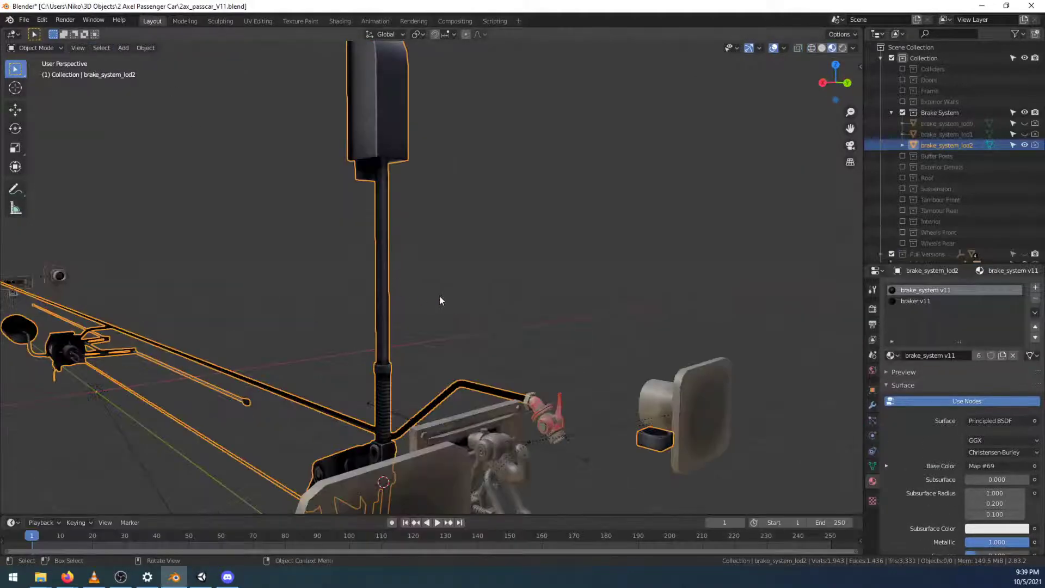
pyautogui.moveTo(445, 302); pyautogui.dragTo(508, 319, button='middle')
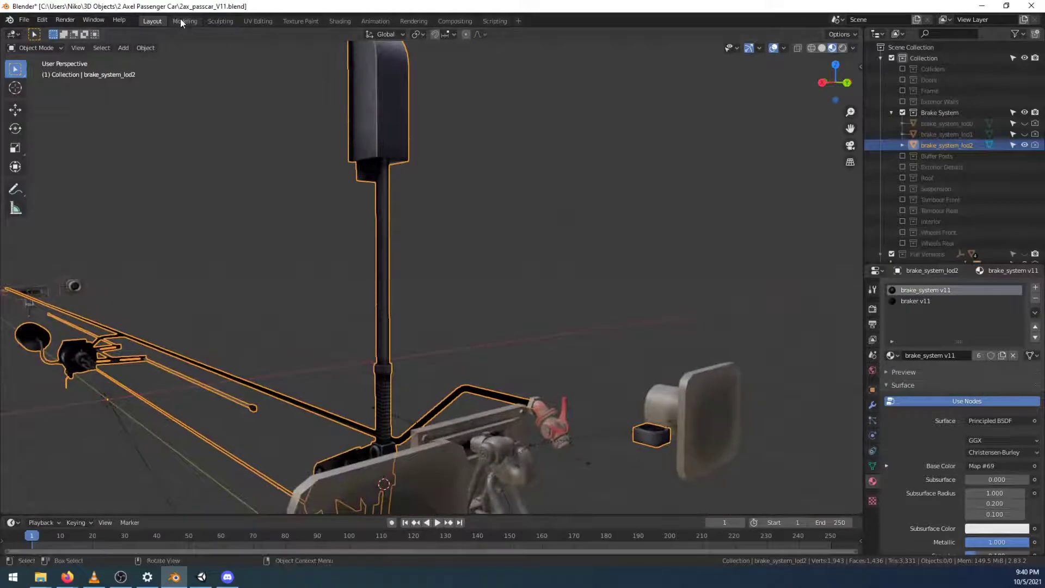
pyautogui.click(183, 20)
pyautogui.press('r')
pyautogui.write('z')
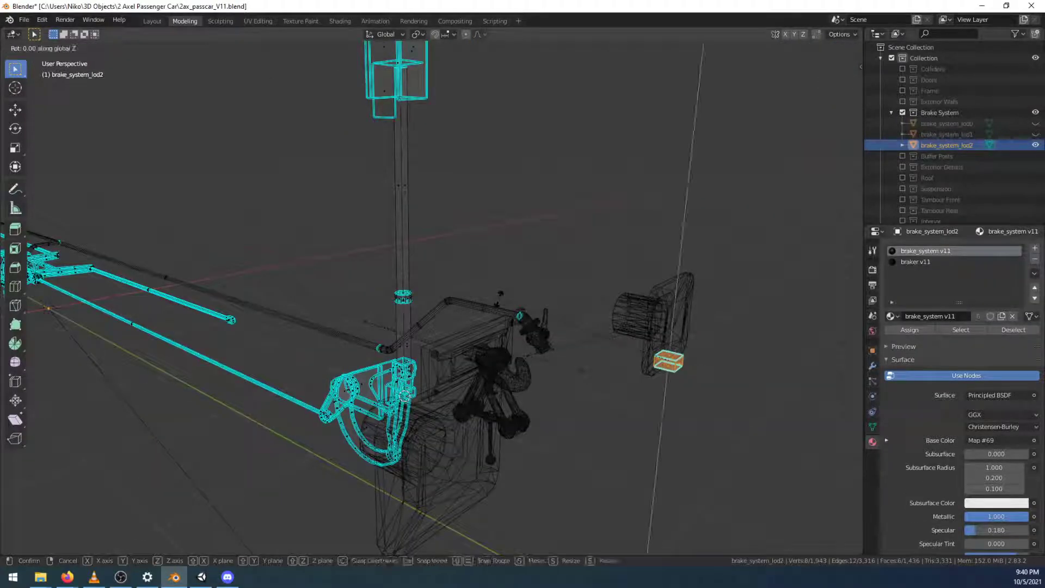
pyautogui.write('90')
pyautogui.press('Return')
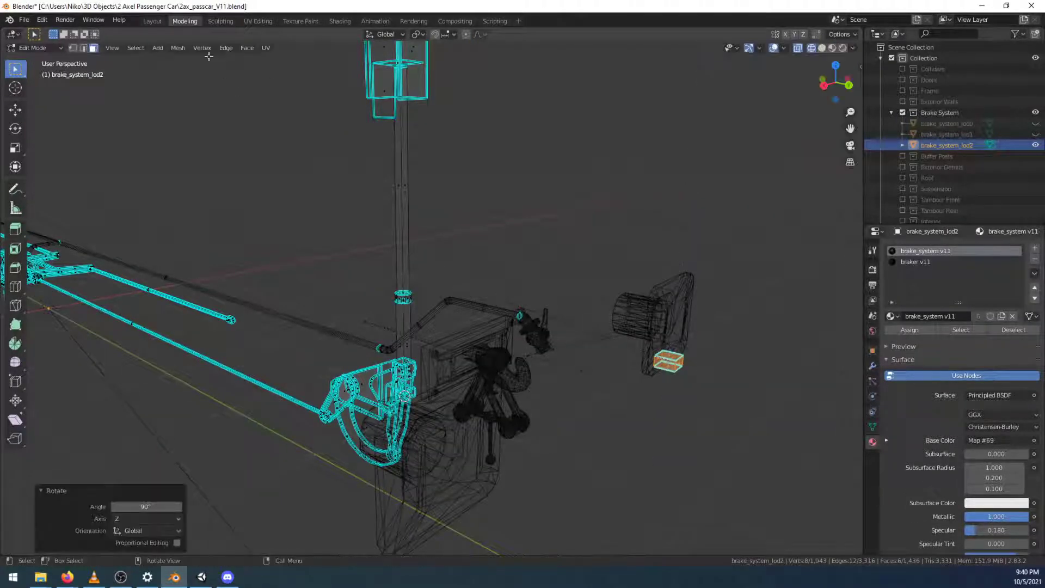
pyautogui.click(162, 21)
pyautogui.scroll(5, 465, 253)
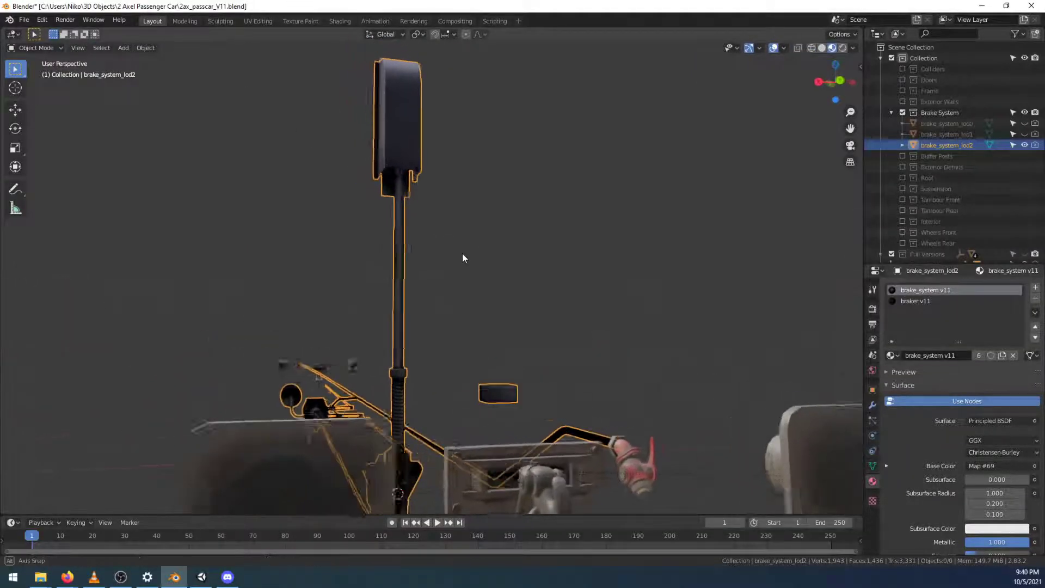
pyautogui.moveTo(456, 252); pyautogui.dragTo(508, 267, button='middle')
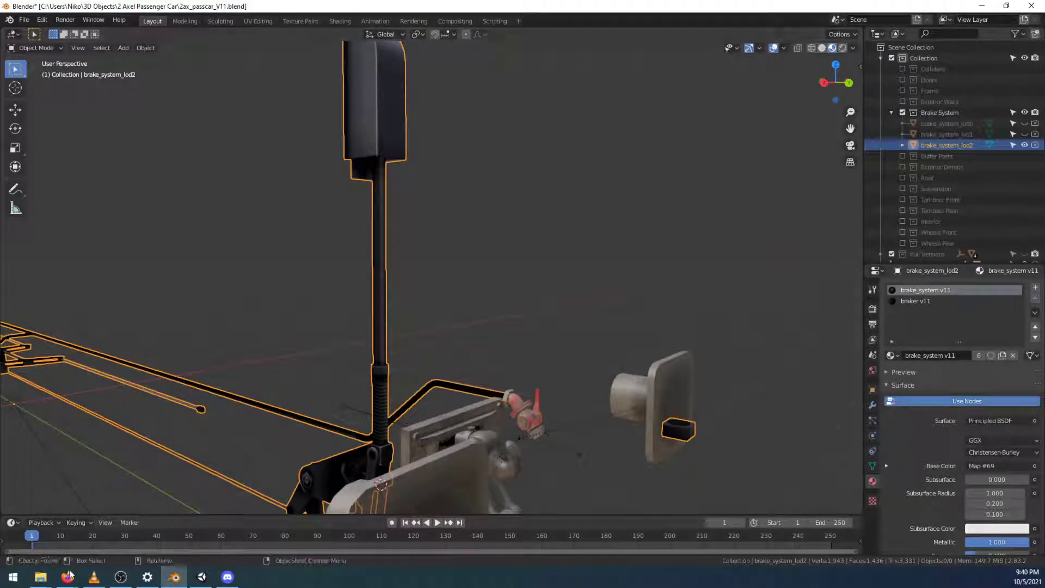
# Switch to File Explorer, open blender_preview.png from the 2 Axel Passenger Car folder to examine the rendered carriage, and close the image
pyautogui.moveTo(42, 580)
pyautogui.click(54, 525)
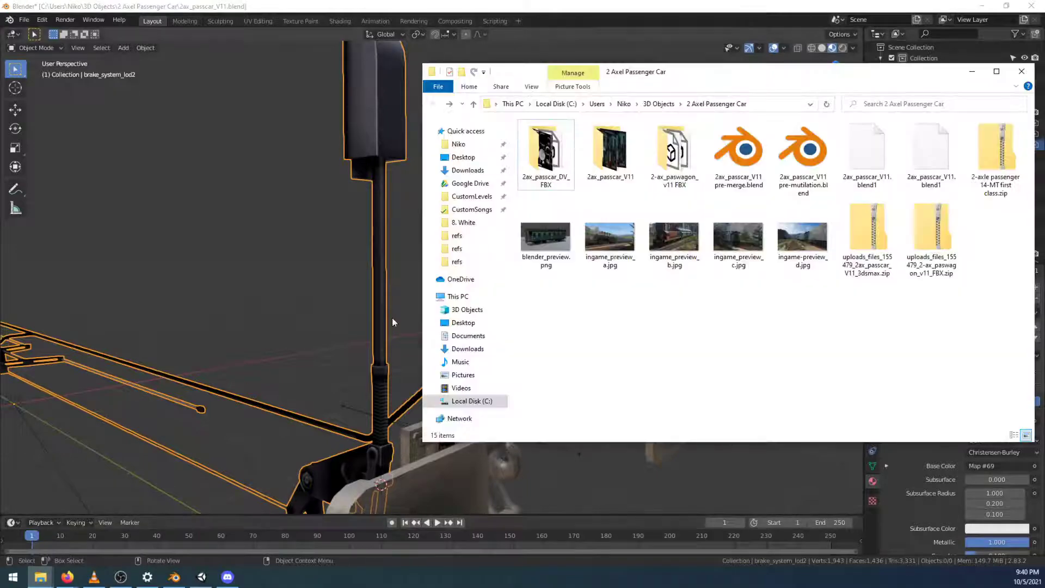
pyautogui.doubleClick(548, 246)
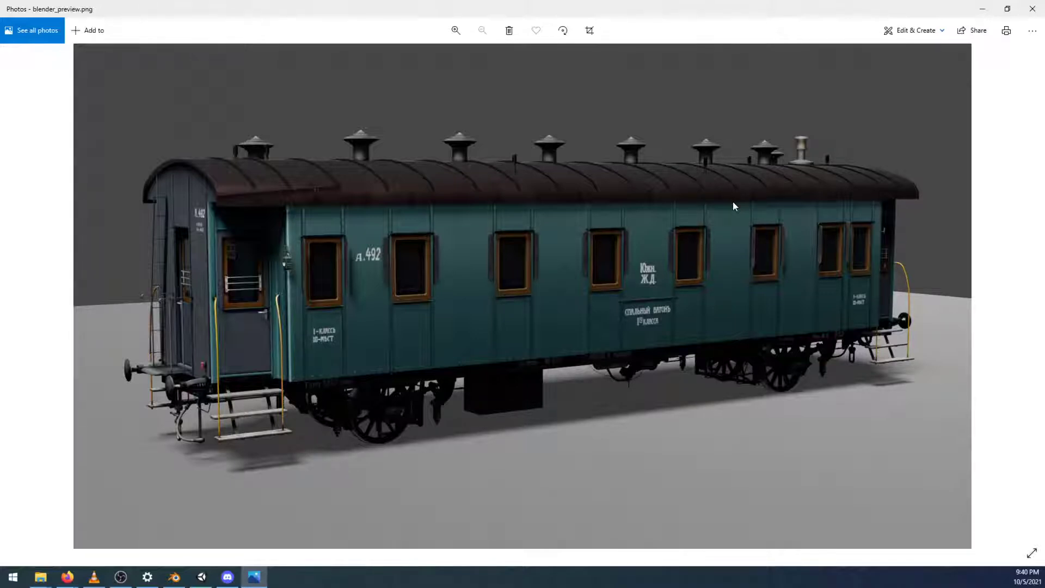
pyautogui.click(993, 9)
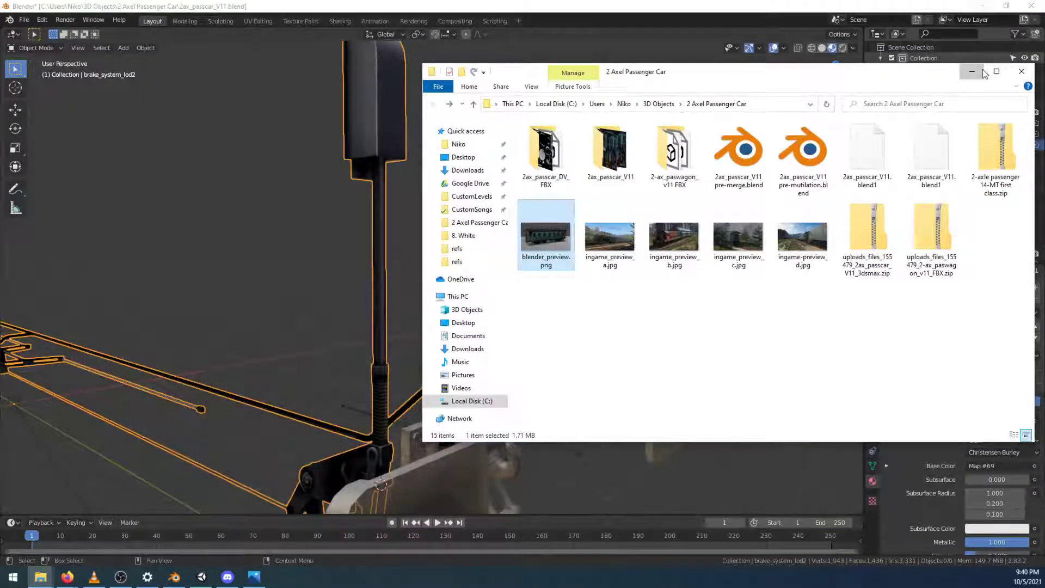
pyautogui.click(980, 73)
pyautogui.moveTo(254, 576)
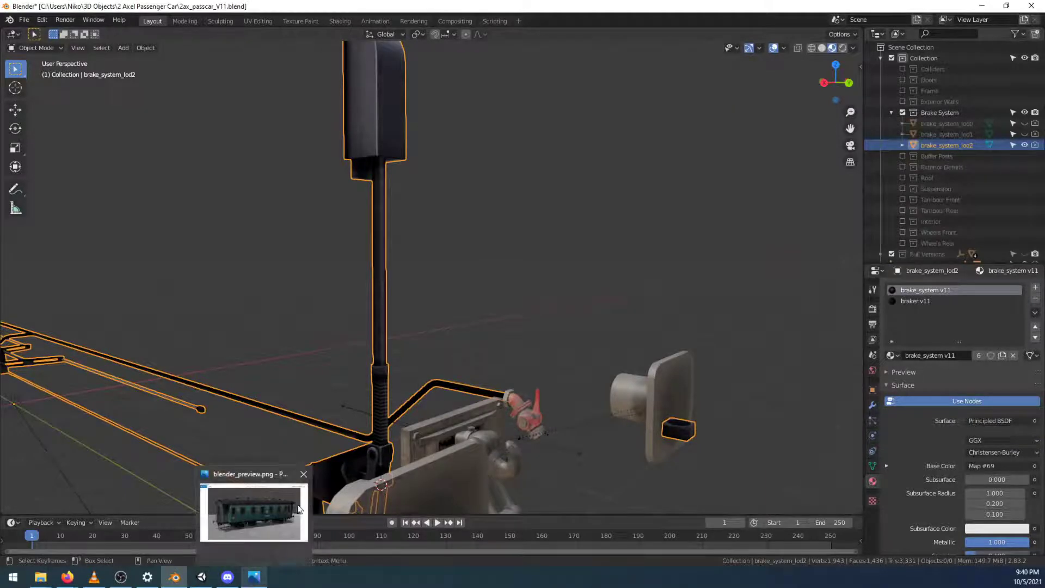
pyautogui.click(304, 473)
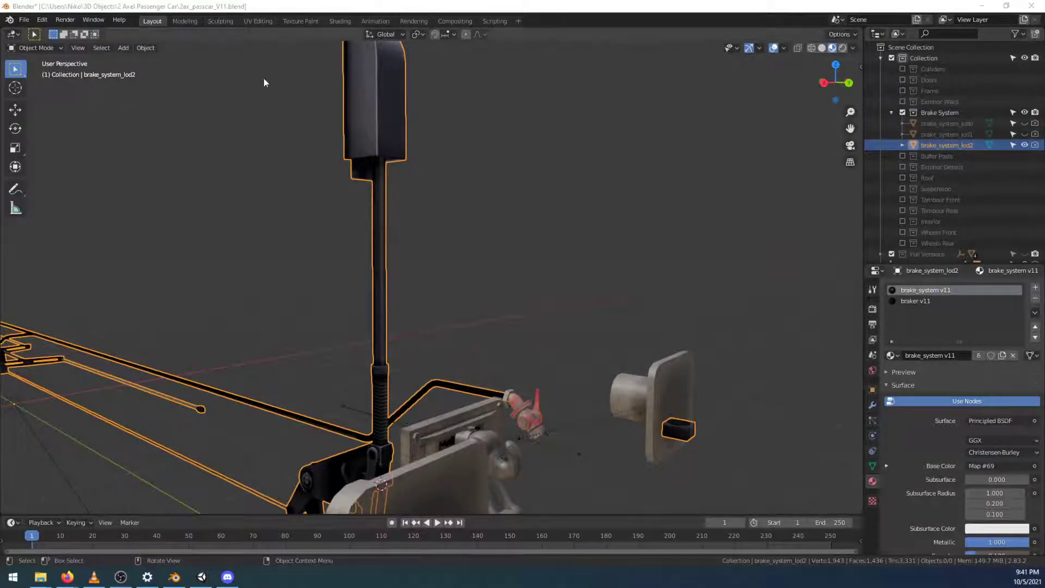
# In the Modeling workspace, delete the faces of the round collar on the handbrake spindle, including its top and bottom caps
pyautogui.click(185, 21)
pyautogui.scroll(5, 462, 222)
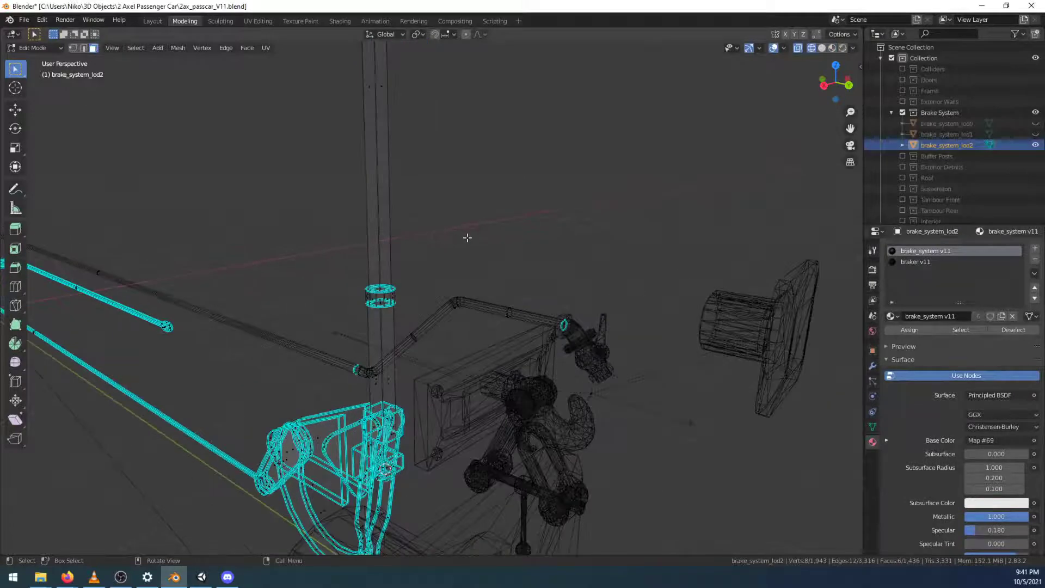
pyautogui.moveTo(459, 240); pyautogui.dragTo(376, 261, button='middle')
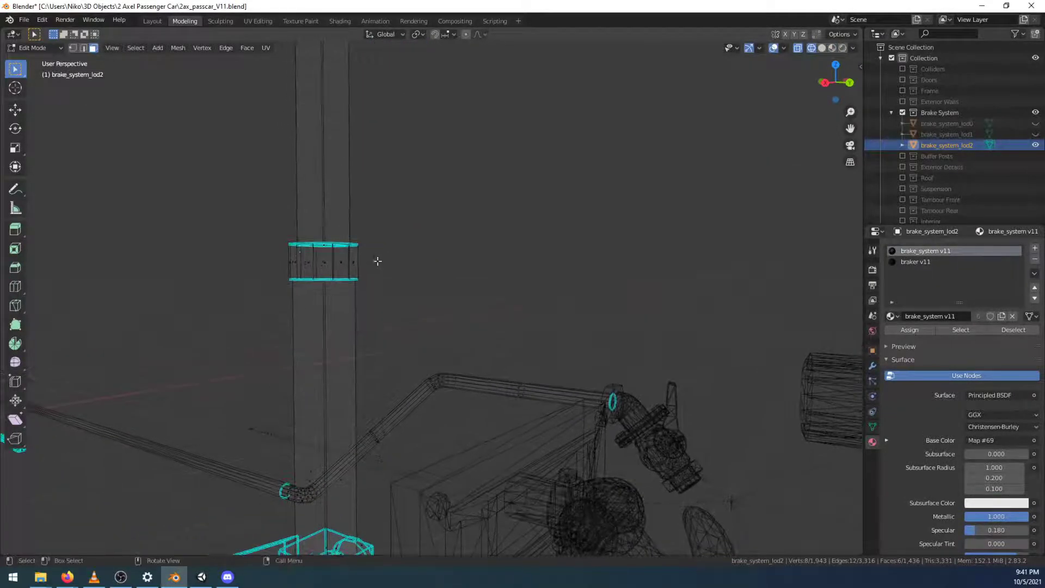
pyautogui.moveTo(270, 254); pyautogui.dragTo(368, 266)
pyautogui.moveTo(410, 270); pyautogui.dragTo(422, 292, button='middle')
pyautogui.keyDown('shift'); pyautogui.click(330, 310); pyautogui.keyUp('shift')
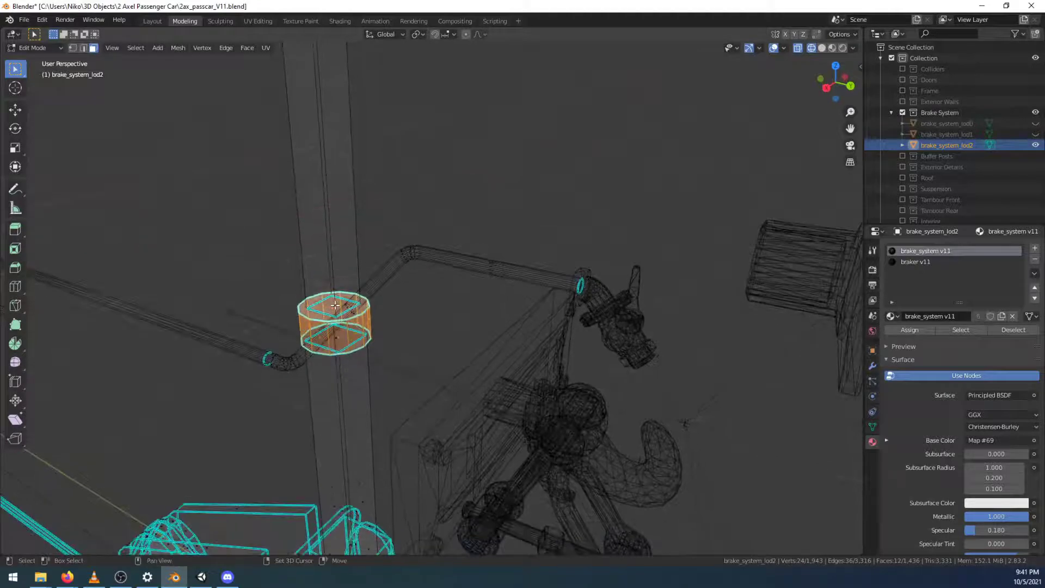
pyautogui.keyDown('shift'); pyautogui.click(337, 340); pyautogui.keyUp('shift')
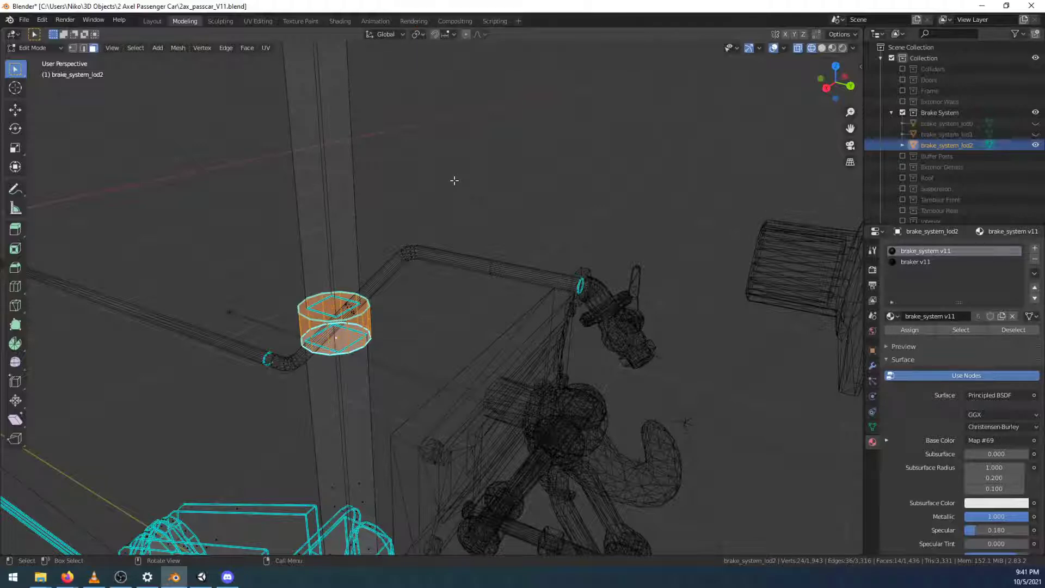
pyautogui.press('x')
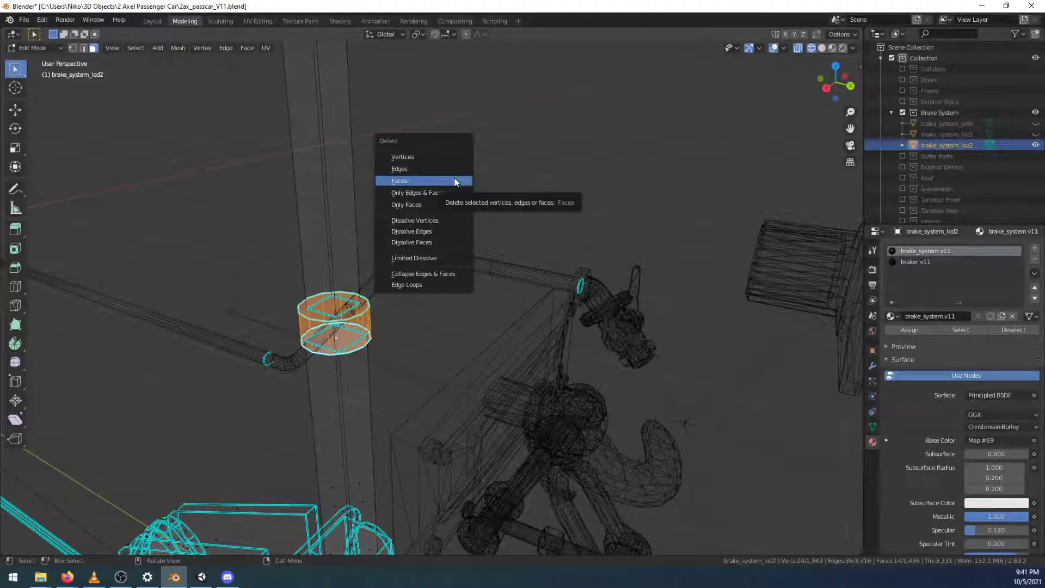
pyautogui.click(453, 177)
# Move the linked square block -1 m along global Y, back onto the handbrake spindle
pyautogui.moveTo(450, 177); pyautogui.dragTo(647, 329, button='middle')
pyautogui.press('l')
pyautogui.press('g')
pyautogui.press('y')
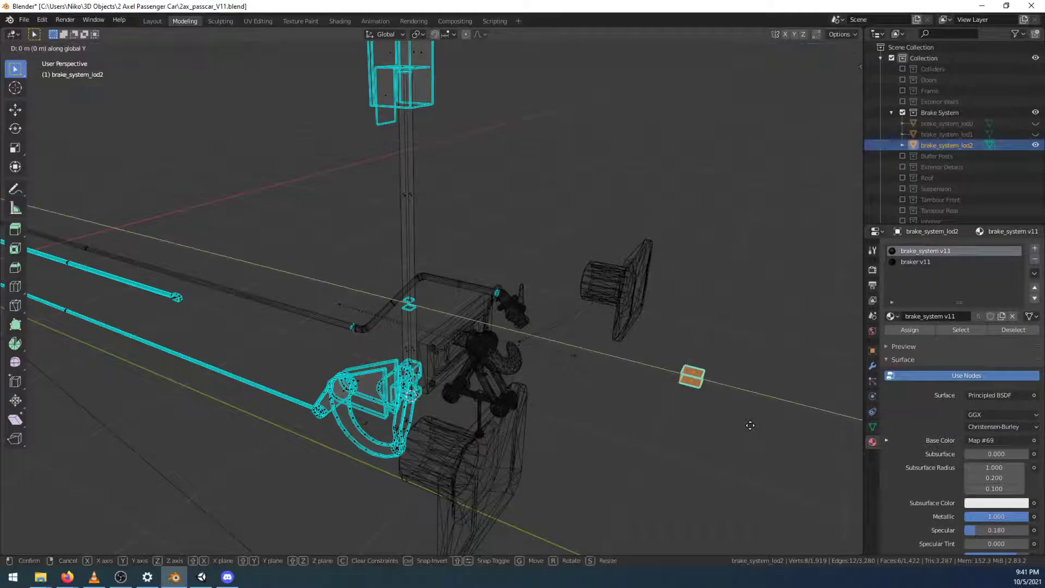
pyautogui.write('-1')
pyautogui.press('Return')
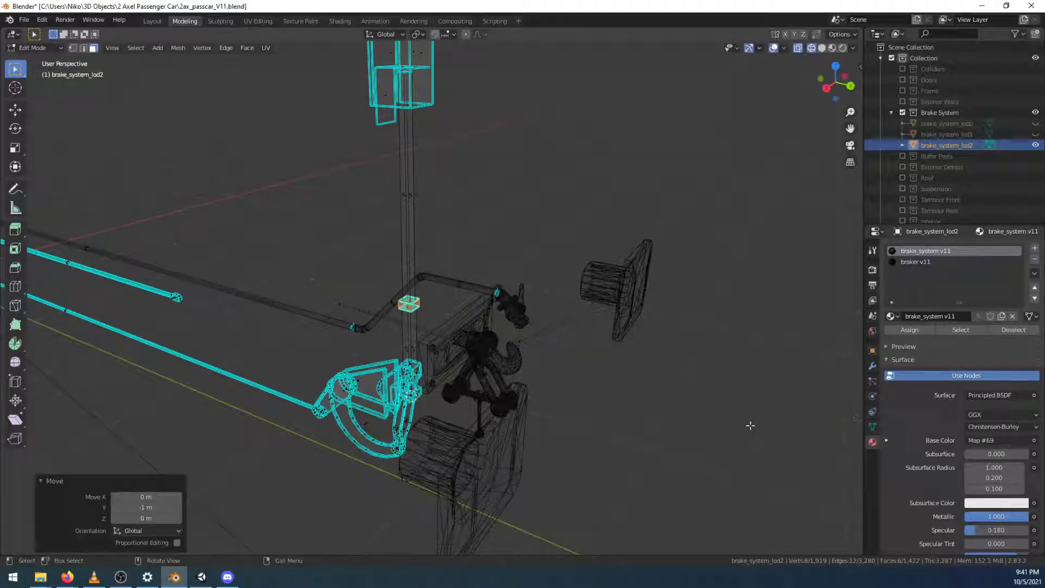
pyautogui.scroll(5, 466, 361)
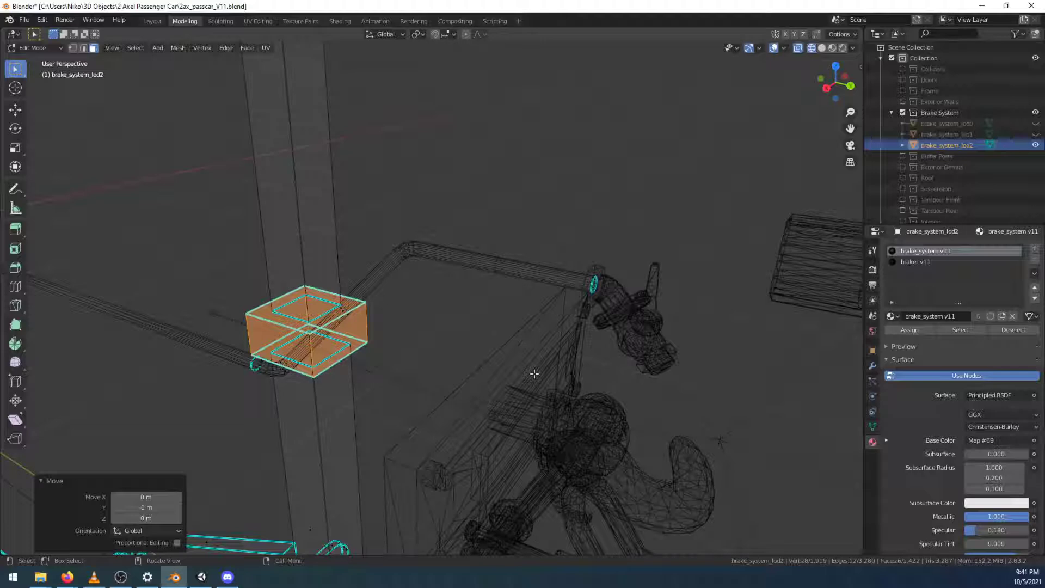
# Deselect everything in the Layout workspace and check the shading of the square block on the handbrake spindle
pyautogui.click(152, 20)
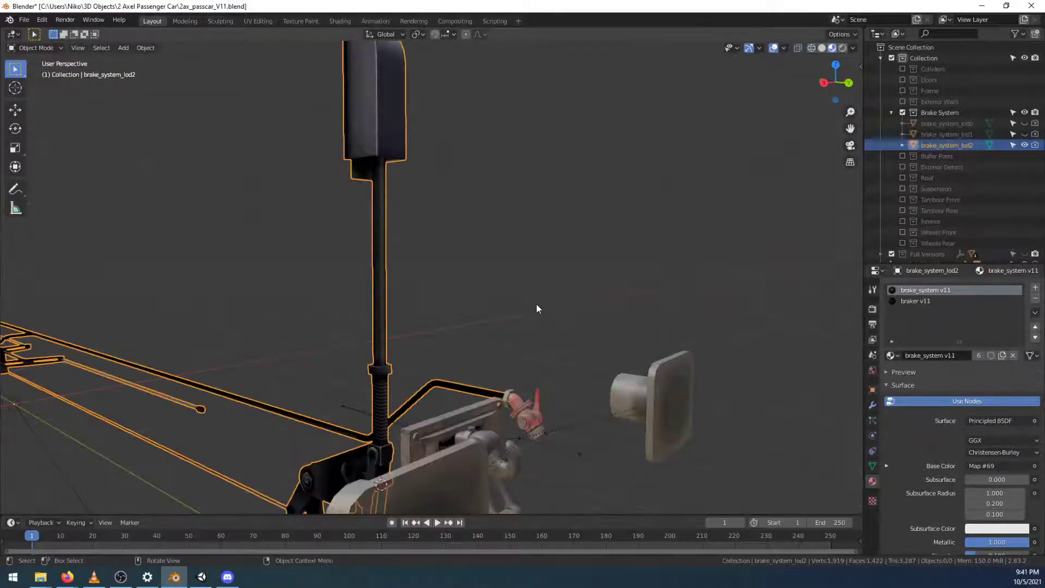
pyautogui.click(537, 304)
pyautogui.moveTo(540, 310); pyautogui.dragTo(765, 204, button='middle')
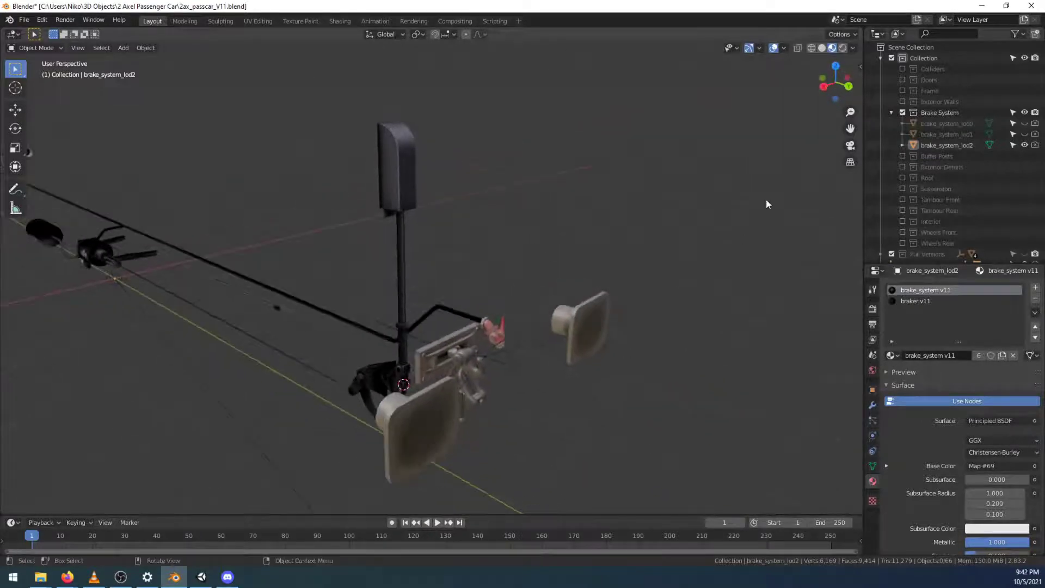
pyautogui.scroll(-4, 992, 163)
pyautogui.scroll(-2, 536, 263)
pyautogui.scroll(3, 537, 263)
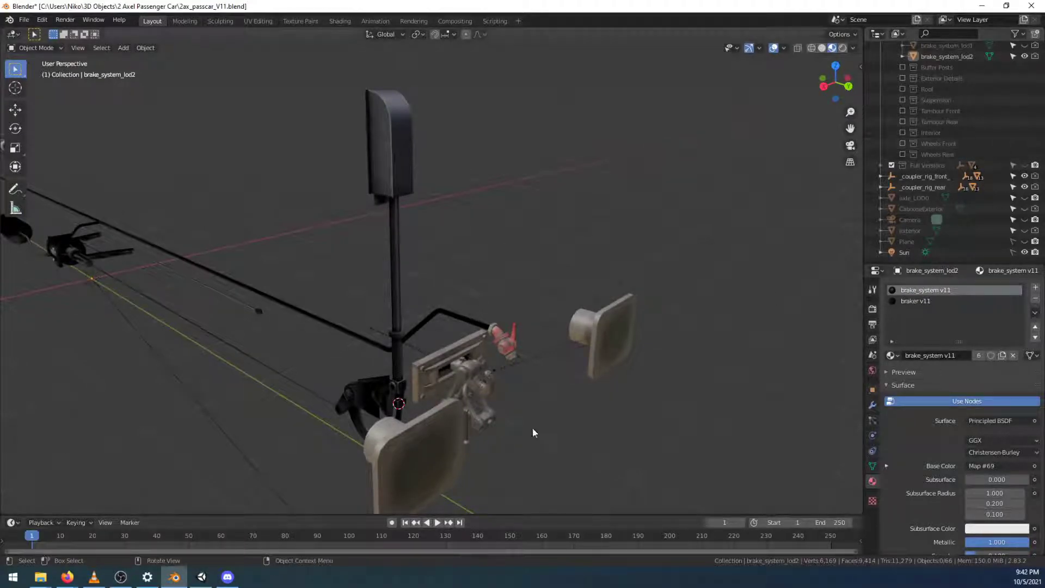
# Reopen the blender_preview.png image, examine the carriage's end with its buffers and brake parts, close it and return to Blender
pyautogui.click(40, 579)
pyautogui.click(76, 544)
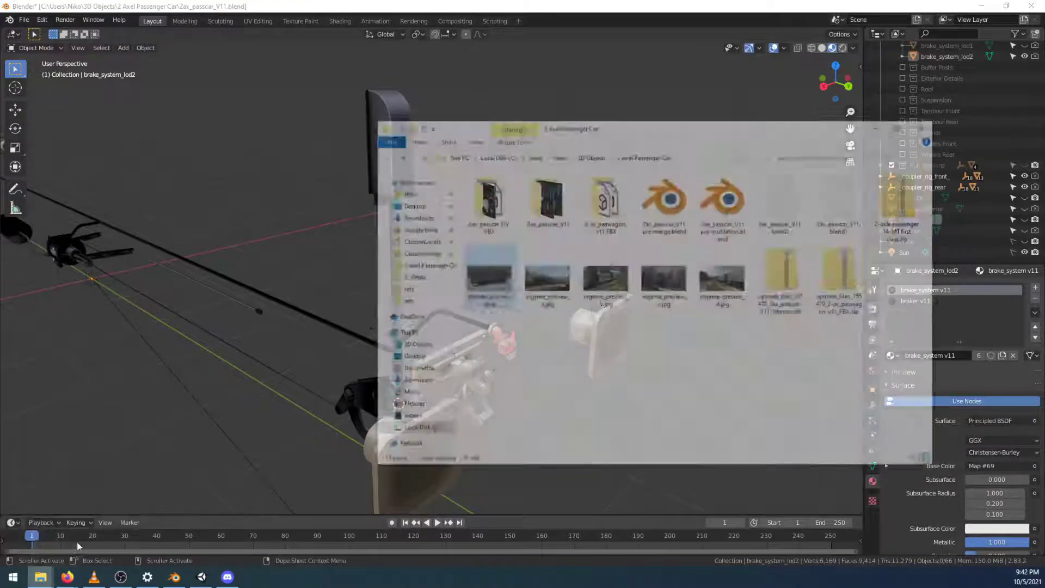
pyautogui.scroll(6, 142, 451)
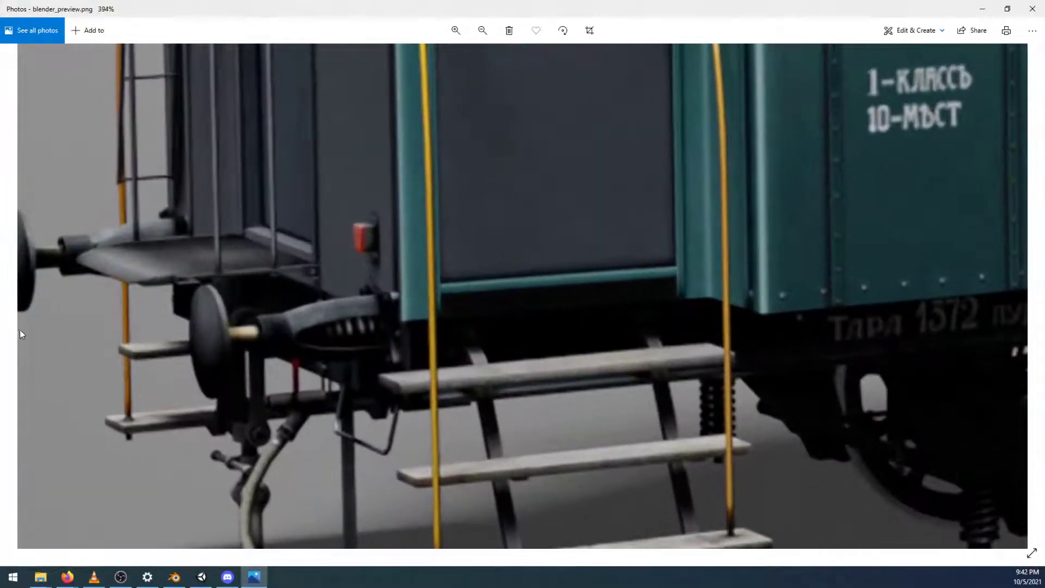
pyautogui.scroll(1, 20, 332)
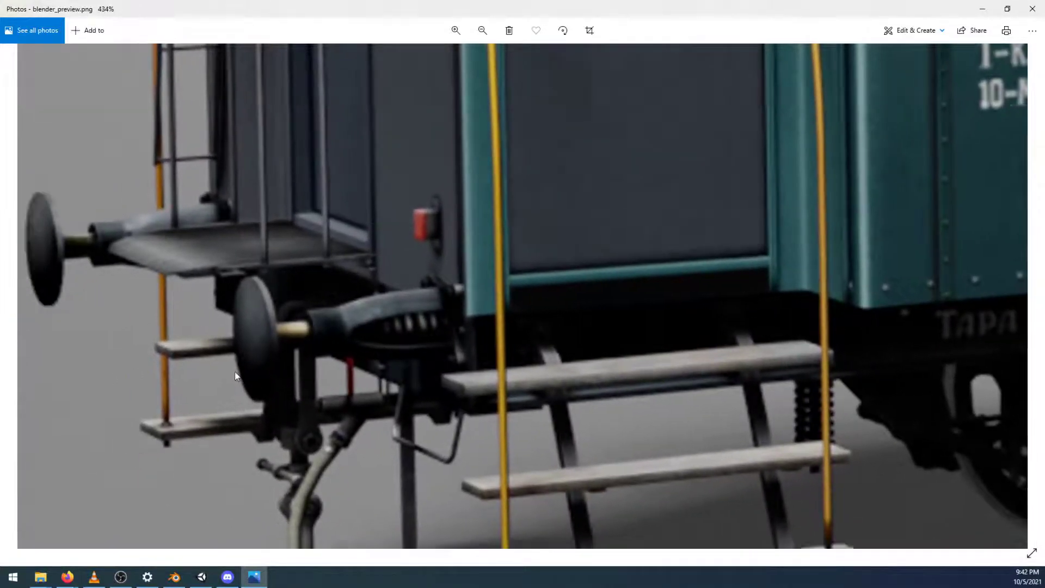
pyautogui.moveTo(235, 374); pyautogui.dragTo(357, 355)
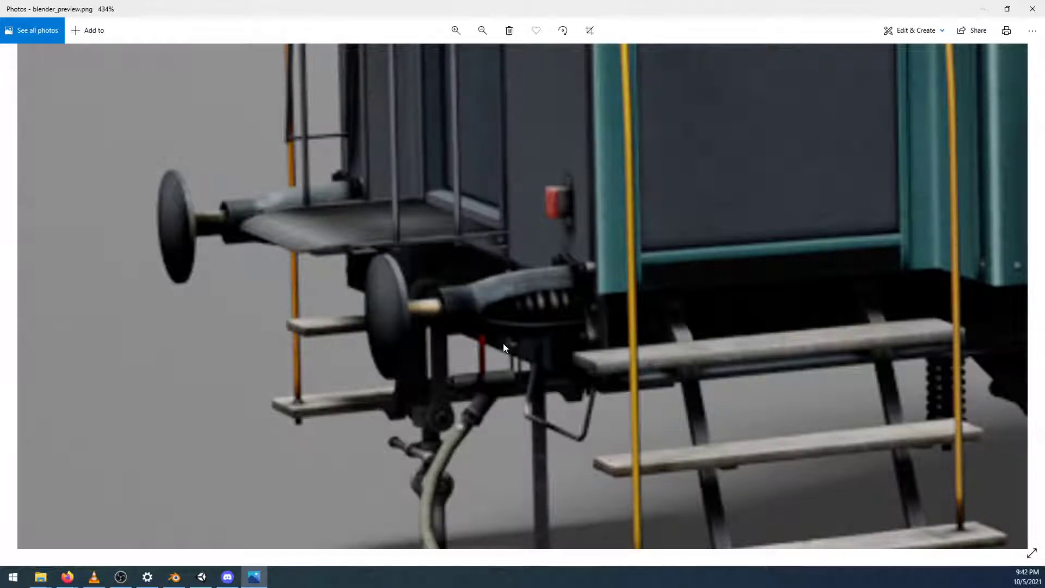
pyautogui.keyDown('ctrl'); pyautogui.scroll(-5, 453, 246); pyautogui.keyUp('ctrl')
pyautogui.click(1032, 9)
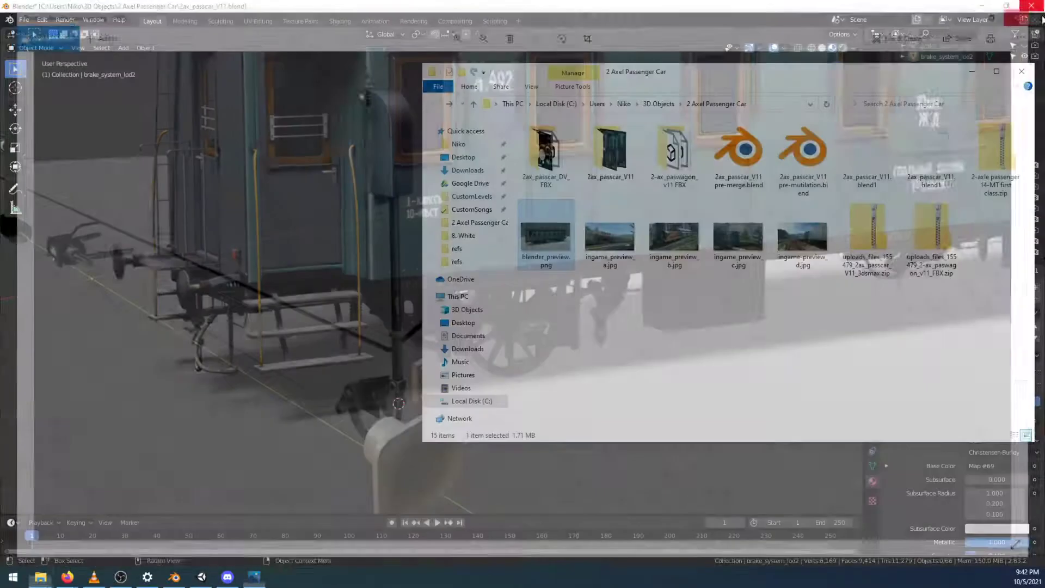
pyautogui.hotkey('alt', 'Tab')
# Examine the simplified handbrake spindle and the rest of the brake system from several angles along the carriage's length
pyautogui.moveTo(634, 417); pyautogui.dragTo(277, 391, button='middle')
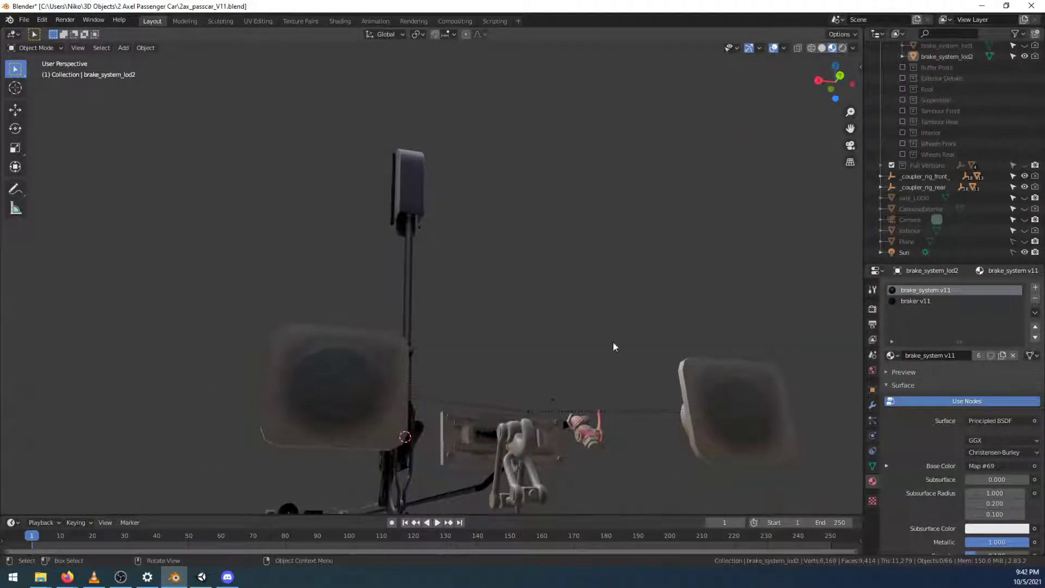
pyautogui.moveTo(441, 295); pyautogui.dragTo(493, 302, button='middle')
pyautogui.scroll(3, 550, 221)
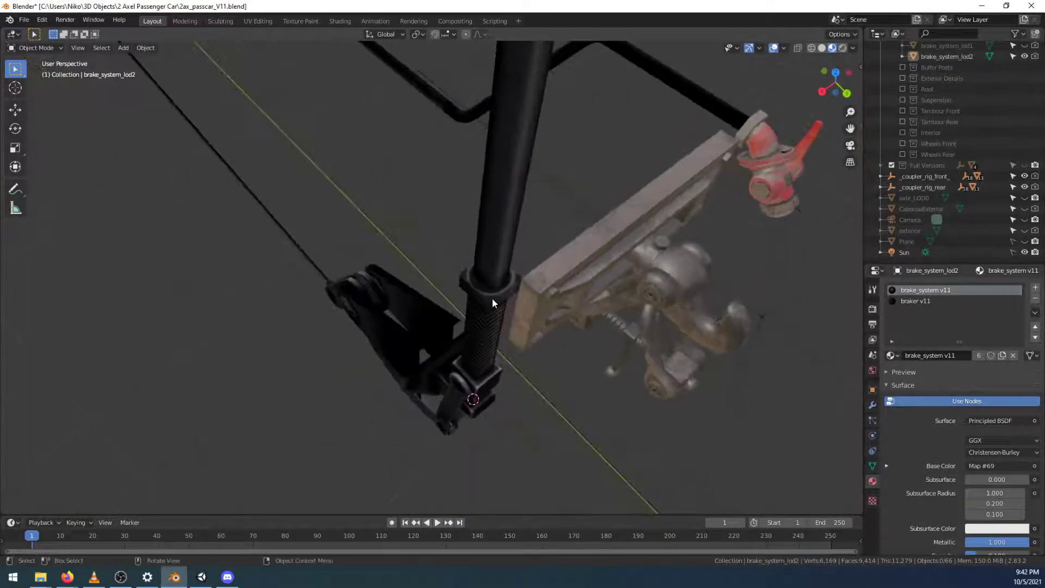
pyautogui.moveTo(583, 180); pyautogui.dragTo(445, 346, button='middle')
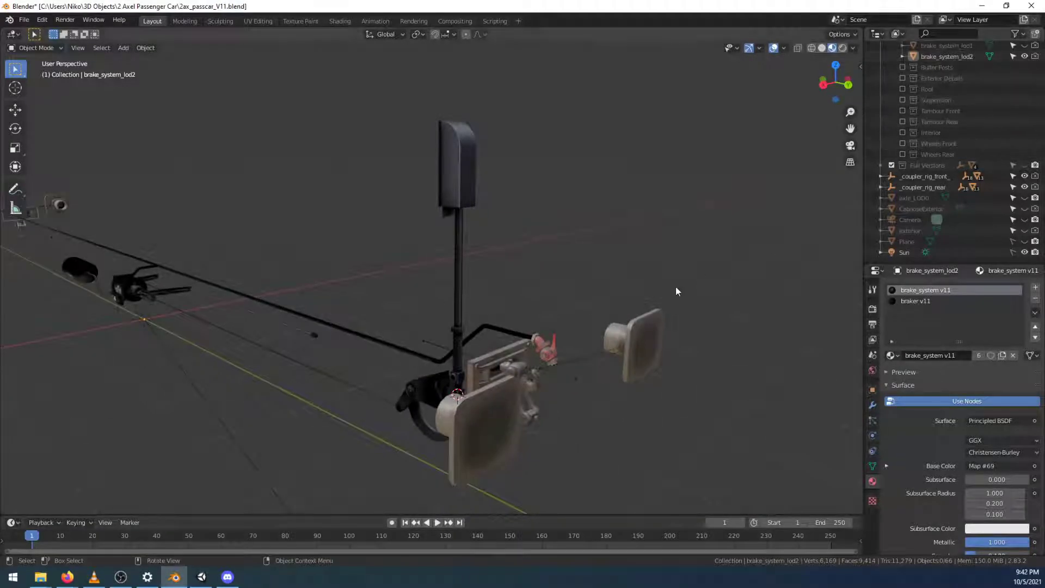
pyautogui.scroll(3, 921, 160)
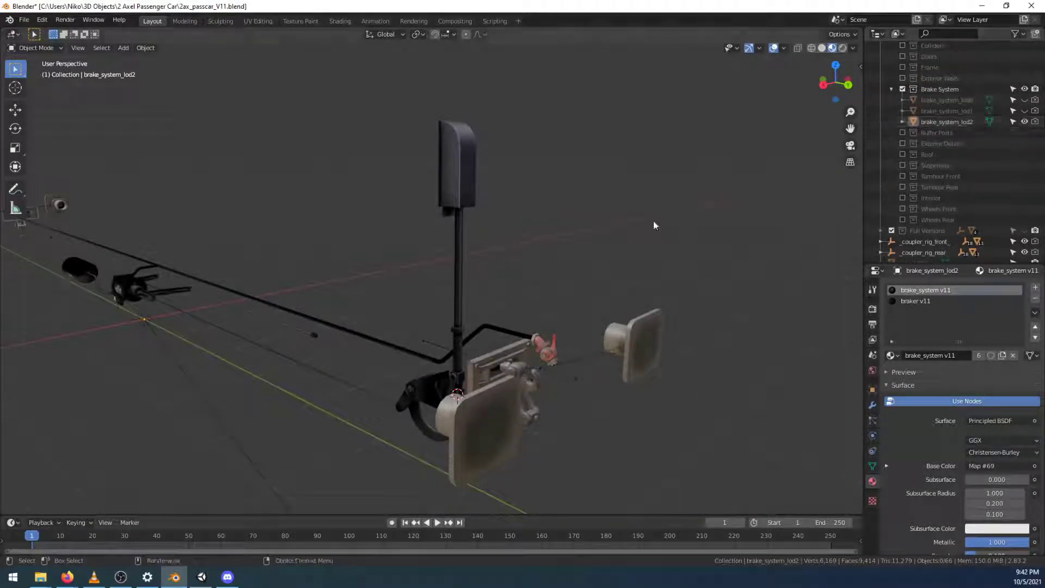
pyautogui.moveTo(401, 325); pyautogui.dragTo(376, 324, button='middle')
pyautogui.moveTo(435, 372); pyautogui.dragTo(352, 354, button='middle')
pyautogui.keyDown('shift'); pyautogui.moveTo(257, 357); pyautogui.dragTo(676, 325, button='middle'); pyautogui.keyUp('shift')
pyautogui.scroll(-5, 462, 368)
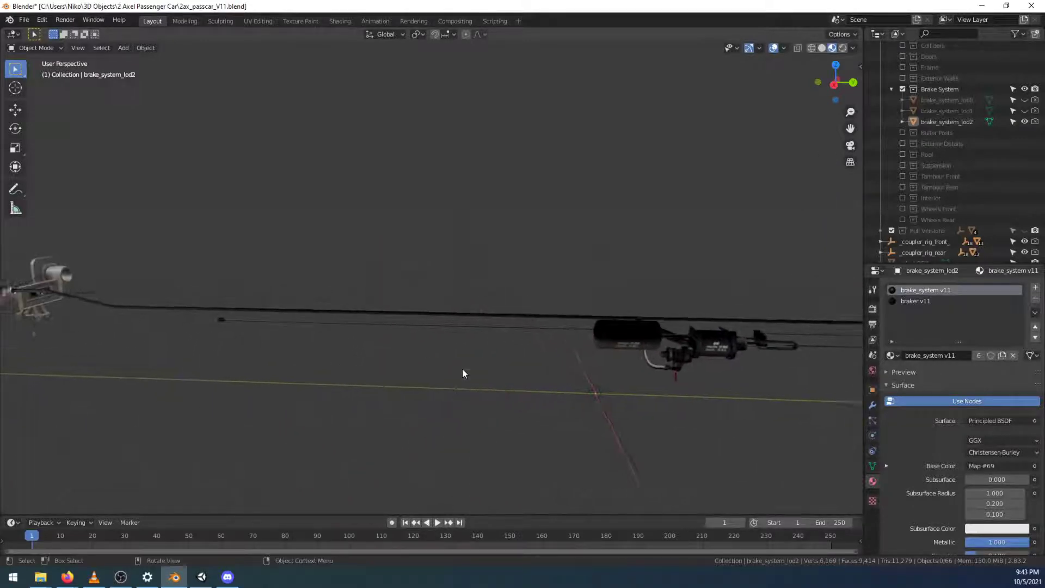
pyautogui.scroll(2, 958, 92)
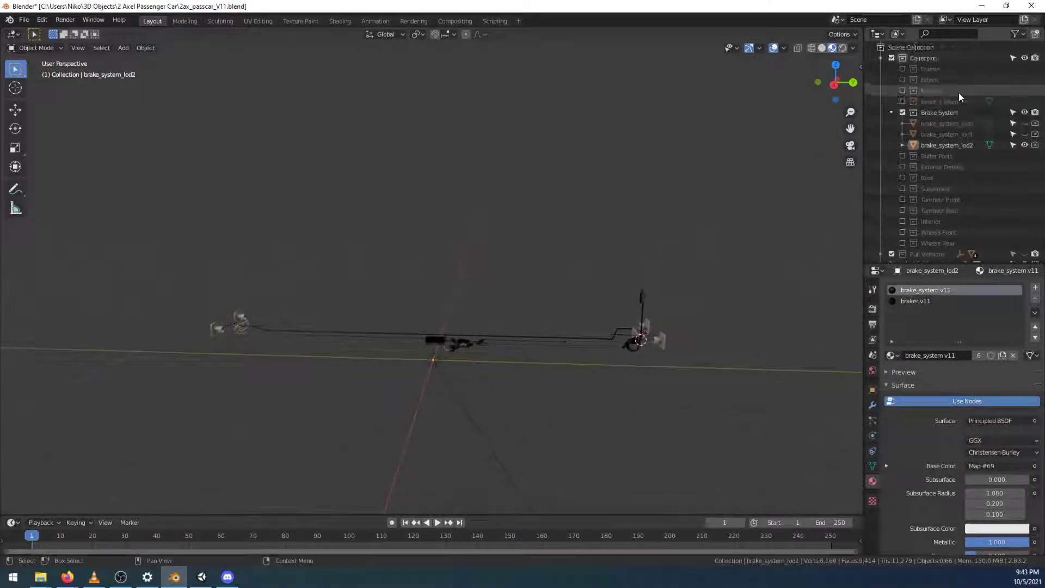
# Enable the Doors, Frame, Exterior Walls, Buffer Posts, Exterior Details and Roof collections
pyautogui.click(903, 79)
pyautogui.click(902, 90)
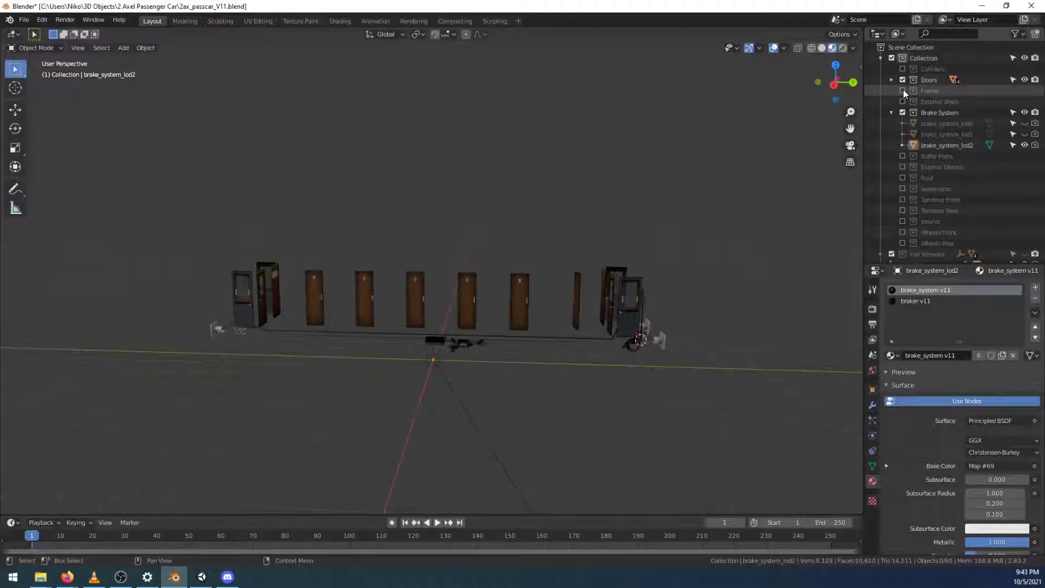
pyautogui.click(902, 101)
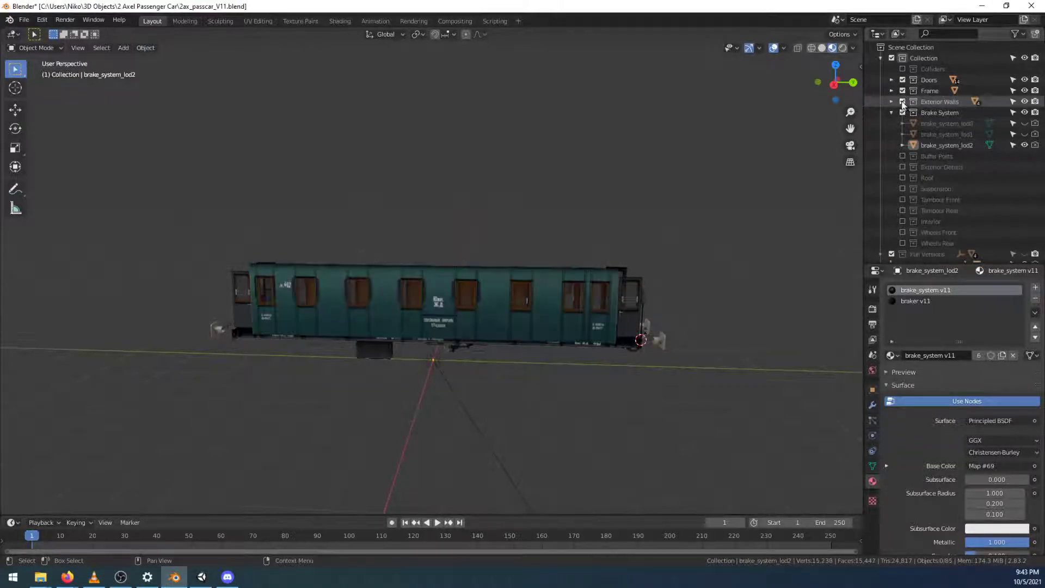
pyautogui.click(902, 155)
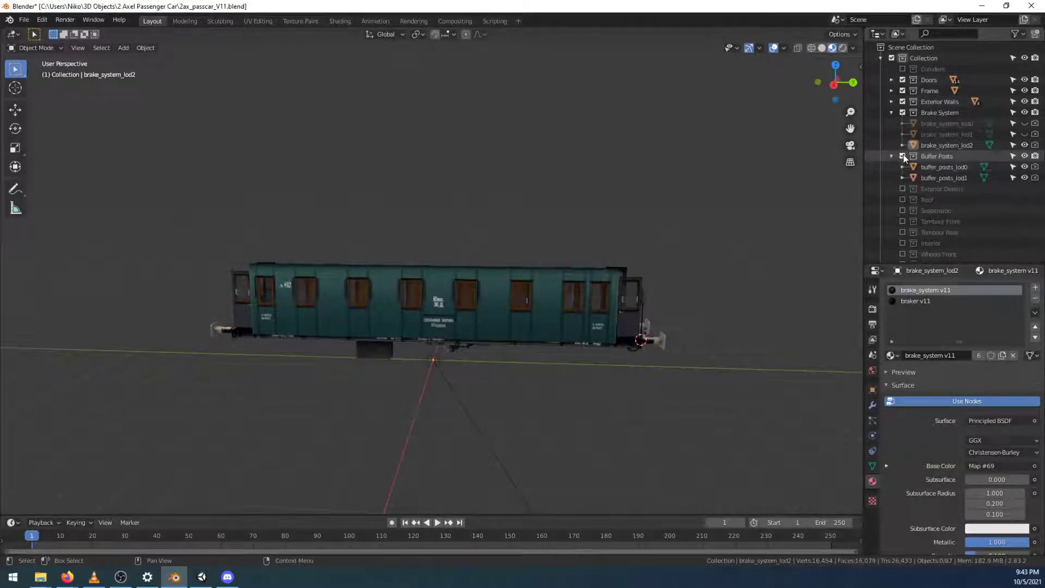
pyautogui.click(902, 188)
pyautogui.click(902, 199)
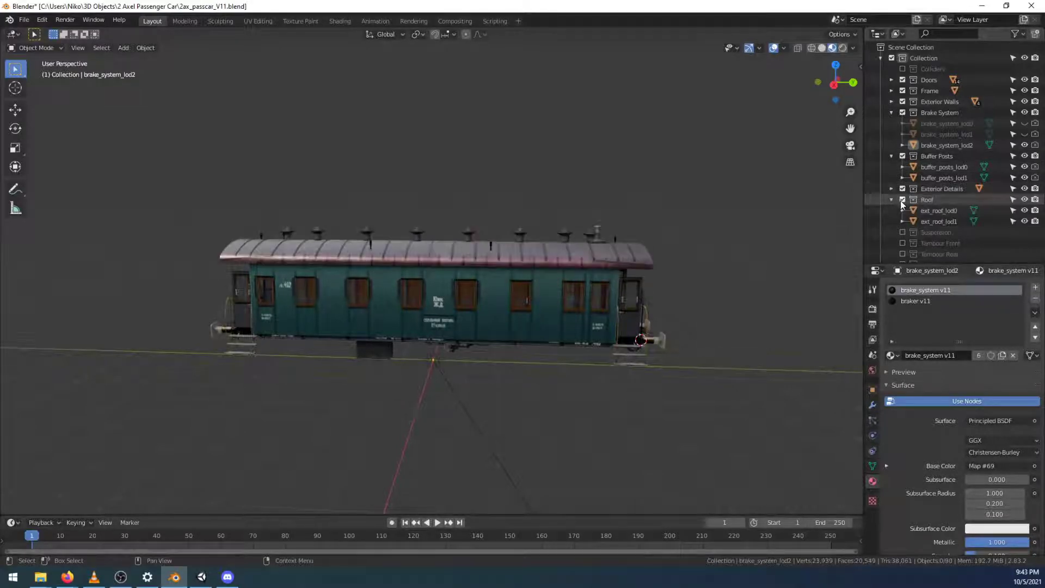
# Enable the Suspension, Tambour Front, Tambour Rear, Interior and Wheels Rear collections, and briefly show Wheels Front before disabling it
pyautogui.click(902, 231)
pyautogui.click(902, 242)
pyautogui.scroll(-3, 902, 234)
pyautogui.click(902, 188)
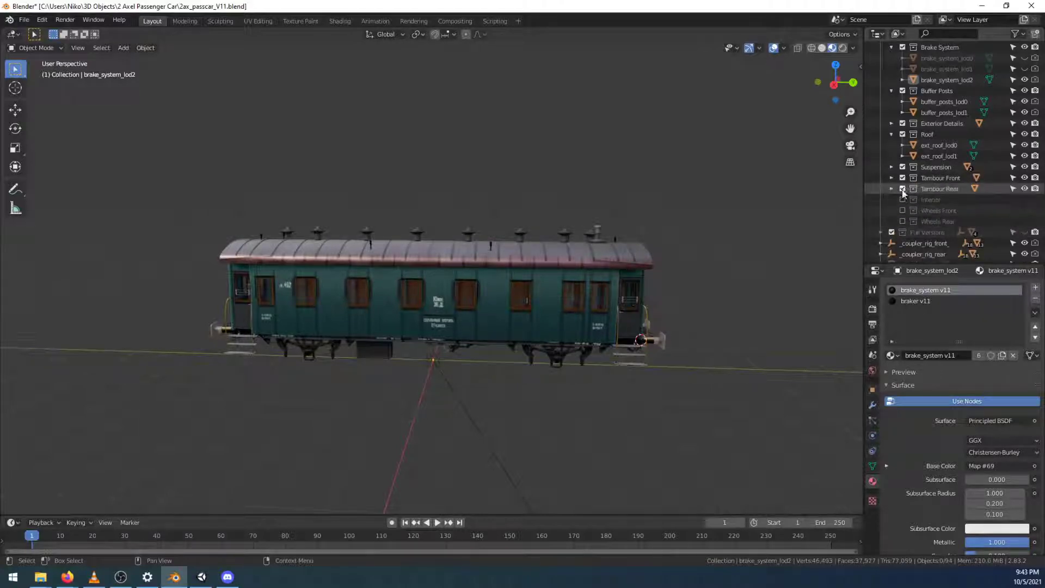
pyautogui.click(902, 200)
pyautogui.scroll(-6, 906, 206)
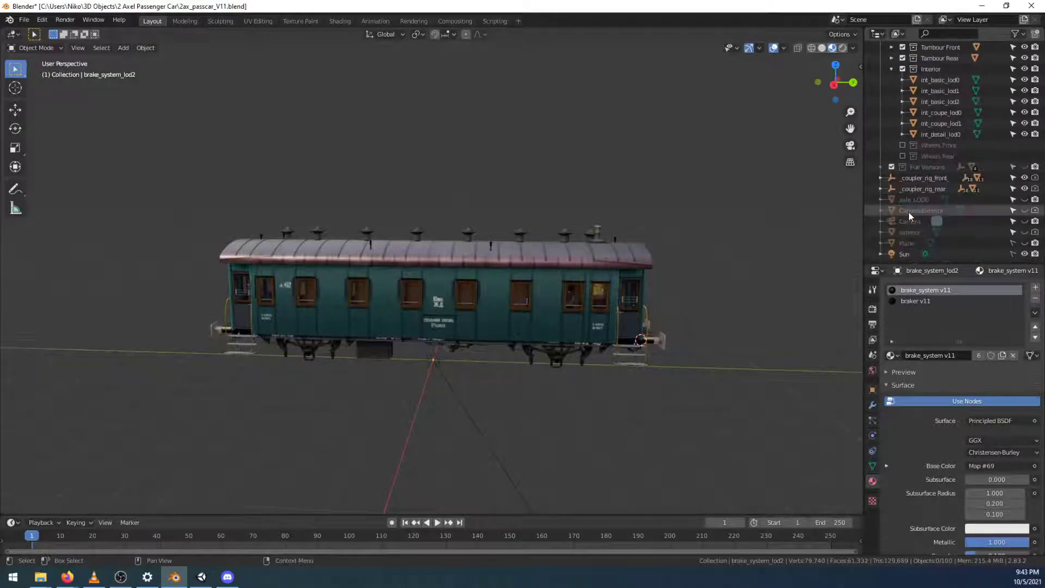
pyautogui.click(902, 145)
pyautogui.click(902, 156)
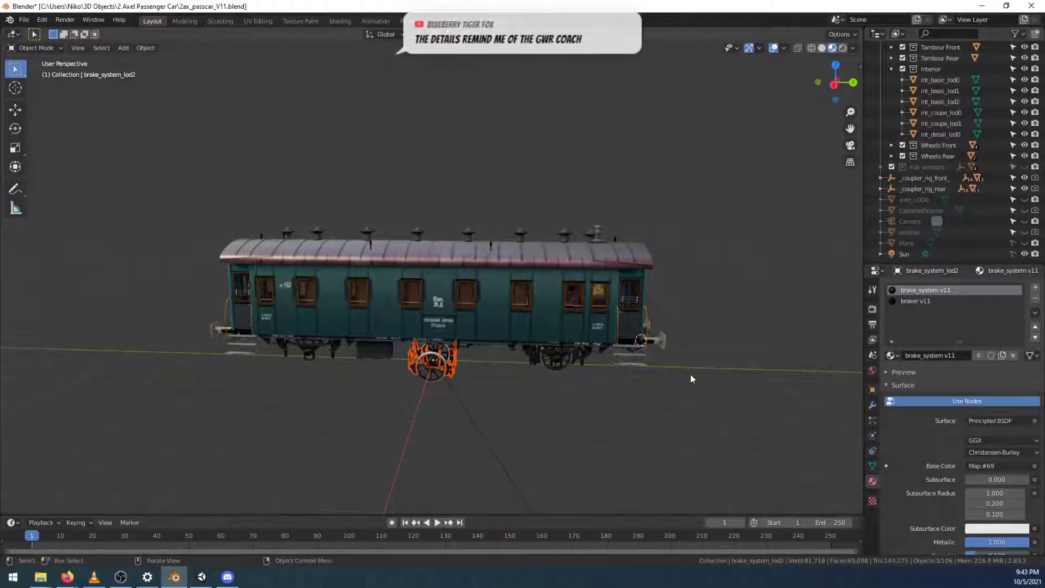
pyautogui.click(902, 145)
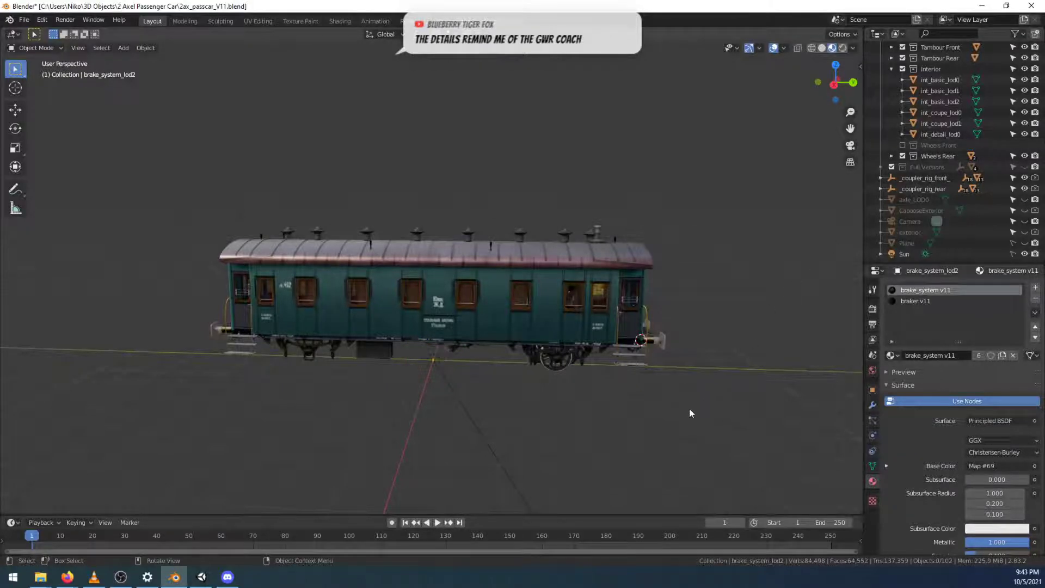
# Snap the 3D cursor to the world origin and open the object context menu
pyautogui.moveTo(714, 342); pyautogui.dragTo(285, 342, button='middle')
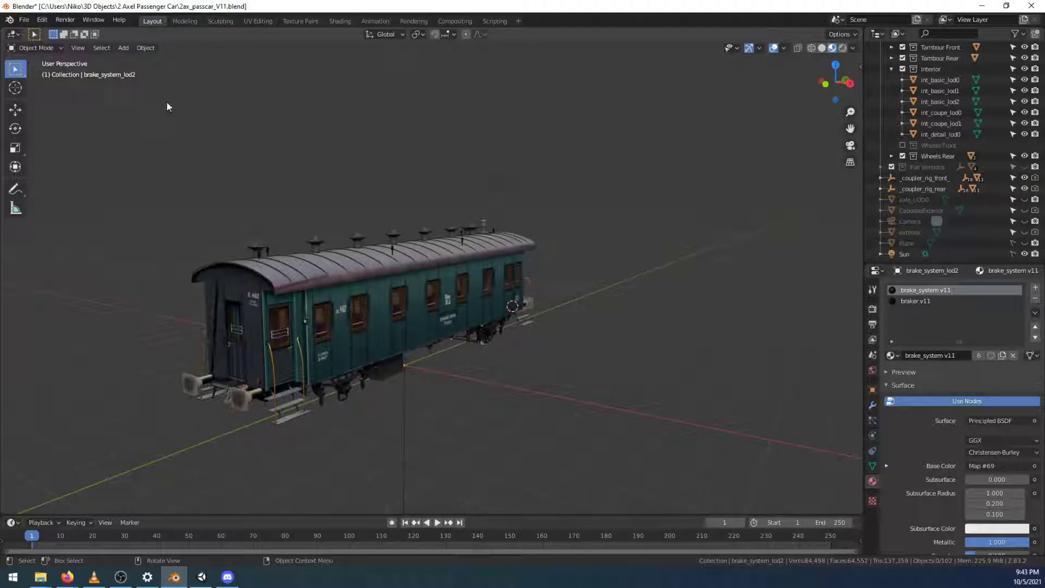
pyautogui.click(102, 48)
pyautogui.click(78, 48)
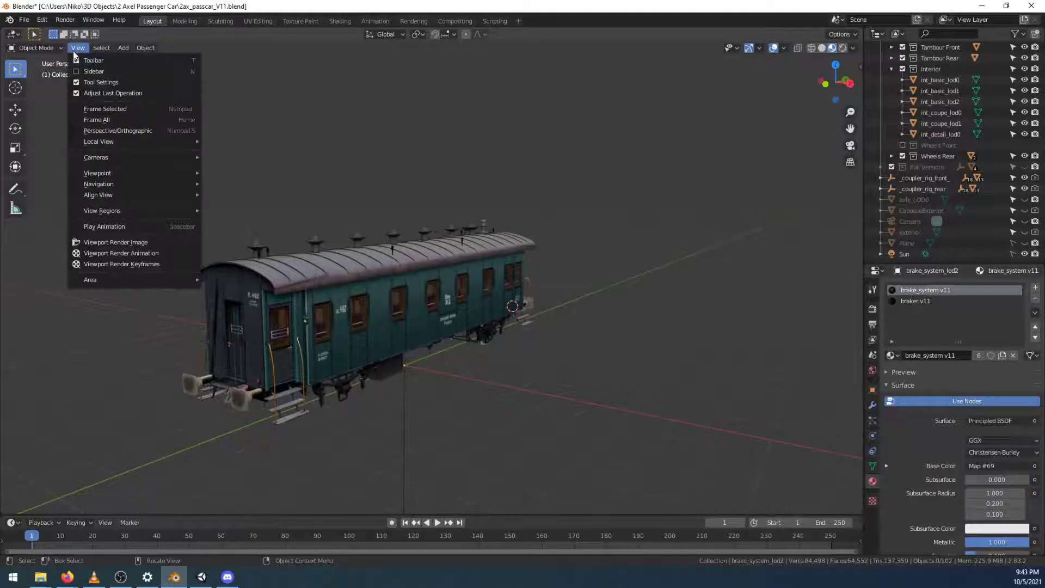
pyautogui.moveTo(145, 49)
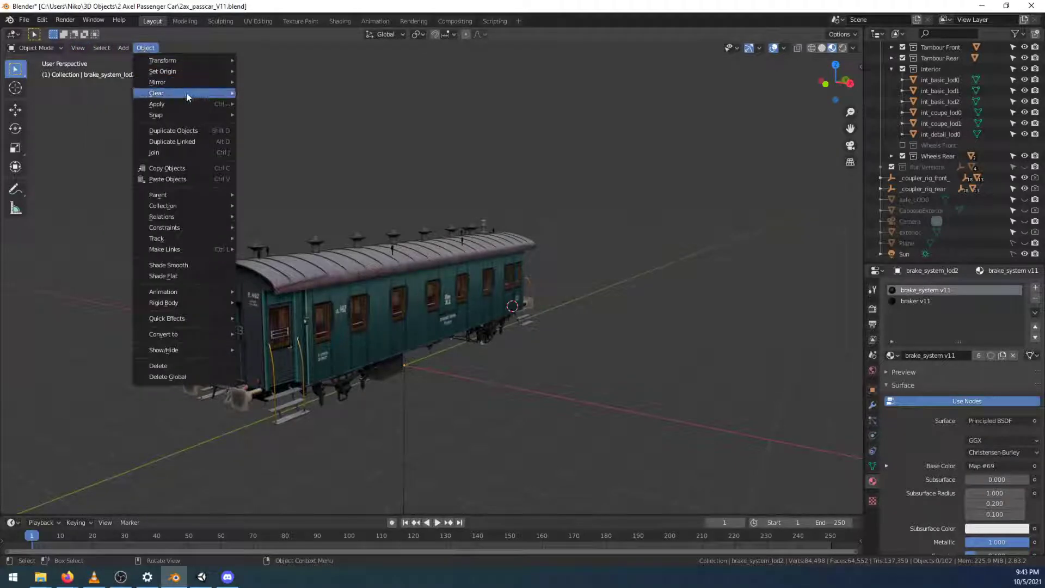
pyautogui.moveTo(194, 115)
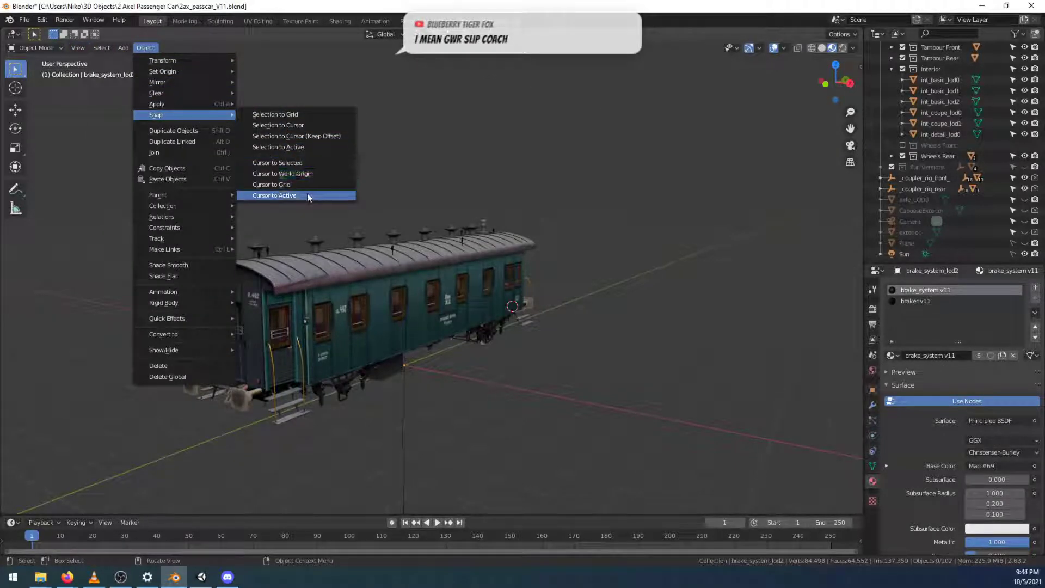
pyautogui.click(308, 174)
pyautogui.rightClick(704, 244)
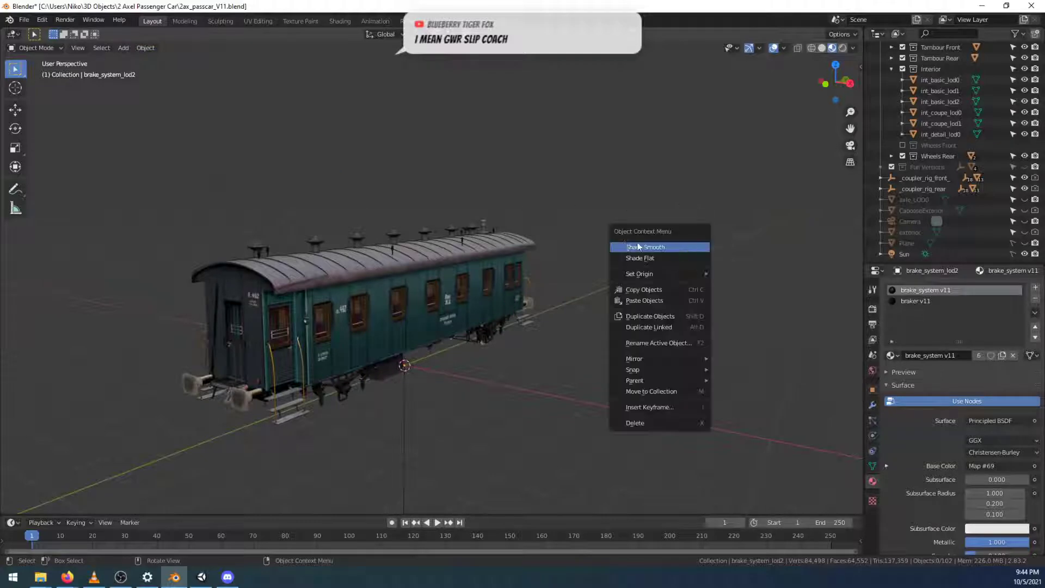
# Close the object context menu and examine the complete carriage from both of its long sides
pyautogui.moveTo(603, 158); pyautogui.dragTo(617, 206, button='middle')
pyautogui.moveTo(695, 243); pyautogui.dragTo(359, 245, button='middle')
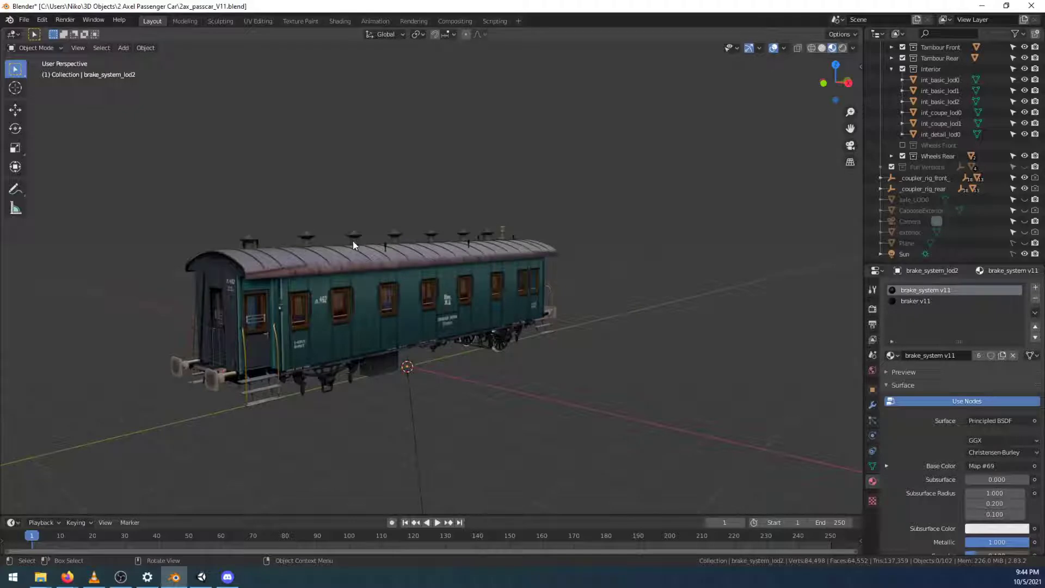
pyautogui.moveTo(335, 288); pyautogui.dragTo(472, 295, button='middle')
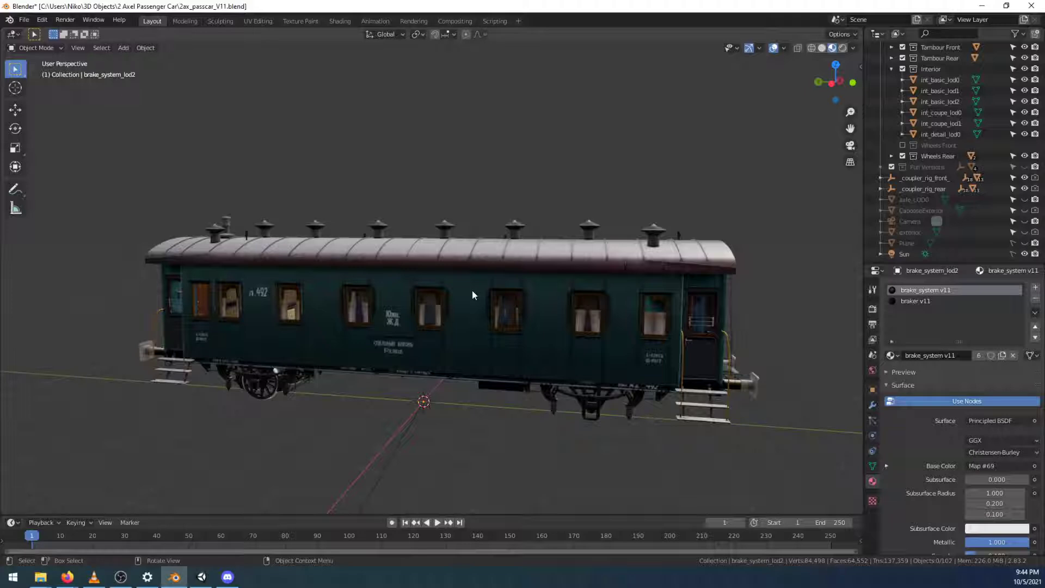
pyautogui.moveTo(344, 414)
pyautogui.mouseDown(button='middle')
pyautogui.moveTo(376, 400)
pyautogui.moveTo(497, 399)
pyautogui.moveTo(660, 419)
pyautogui.moveTo(345, 399)
pyautogui.mouseUp(button='middle')
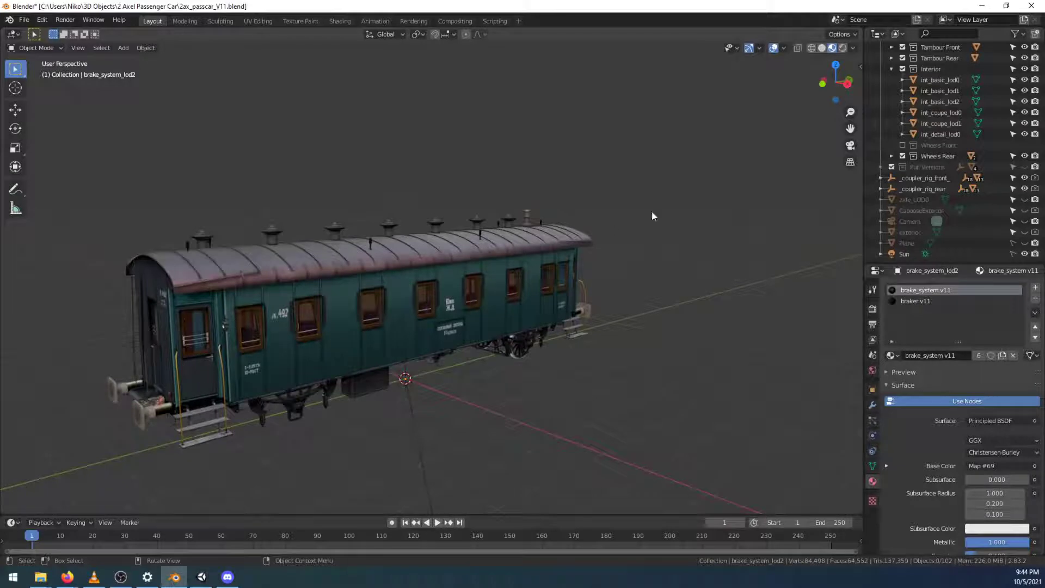
# Exclude the Frame, Exterior Walls and Buffer Posts collections from the view layer, keeping Doors and Brake System enabled
pyautogui.scroll(9, 912, 87)
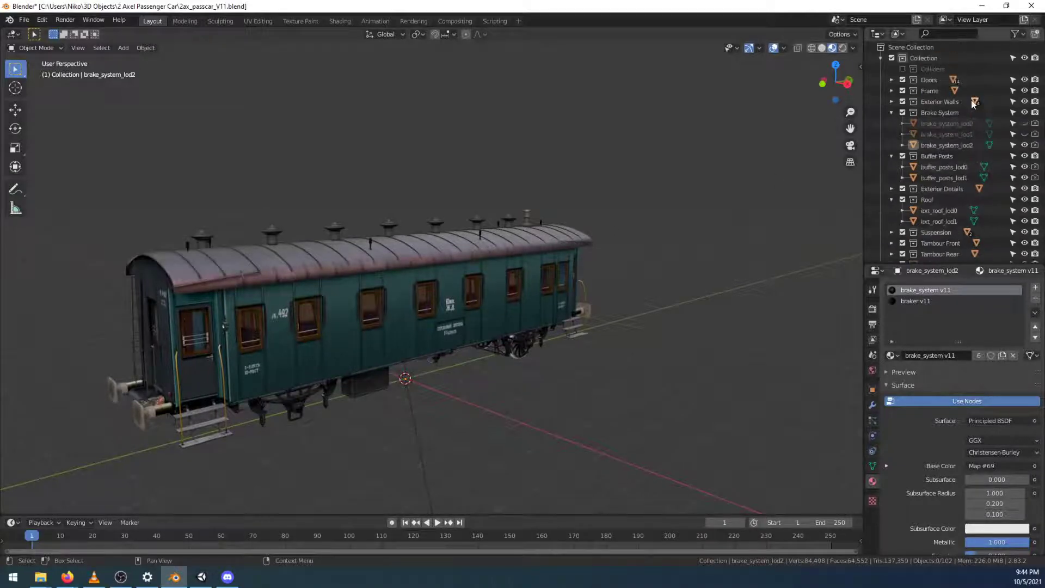
pyautogui.click(902, 80)
pyautogui.click(902, 80)
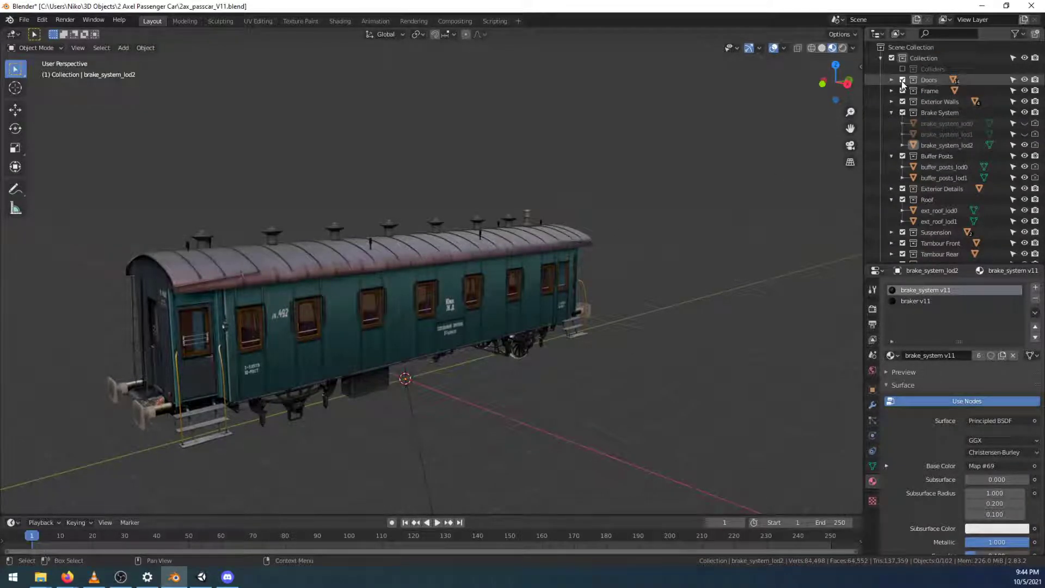
pyautogui.click(902, 91)
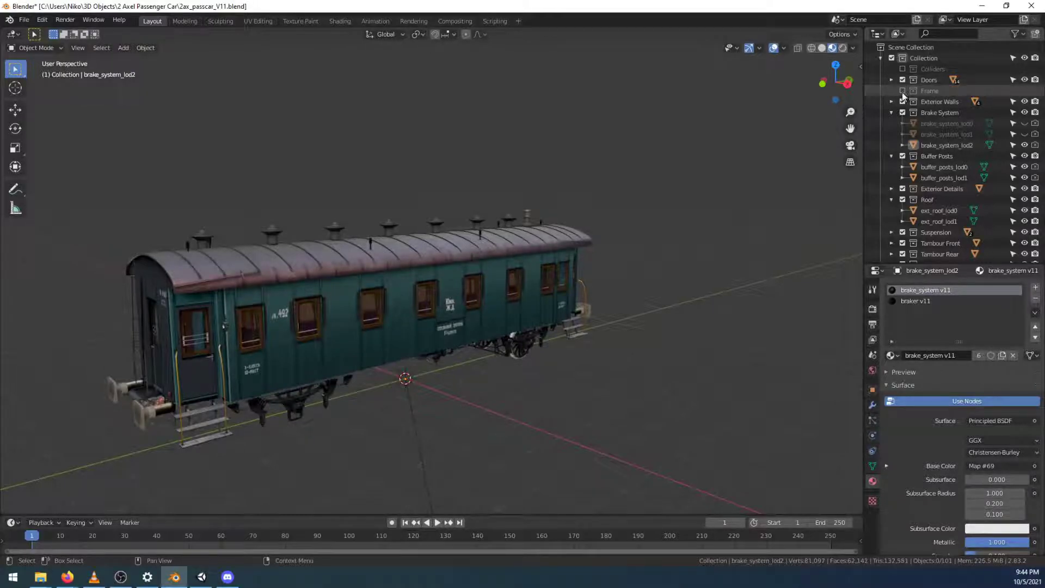
pyautogui.click(902, 102)
pyautogui.click(902, 112)
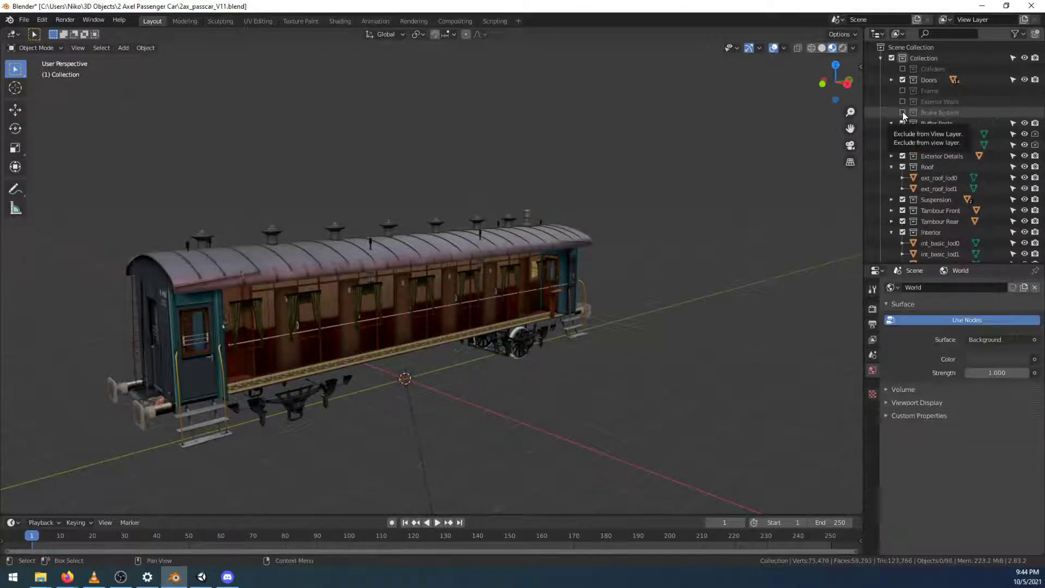
pyautogui.click(902, 113)
pyautogui.click(902, 156)
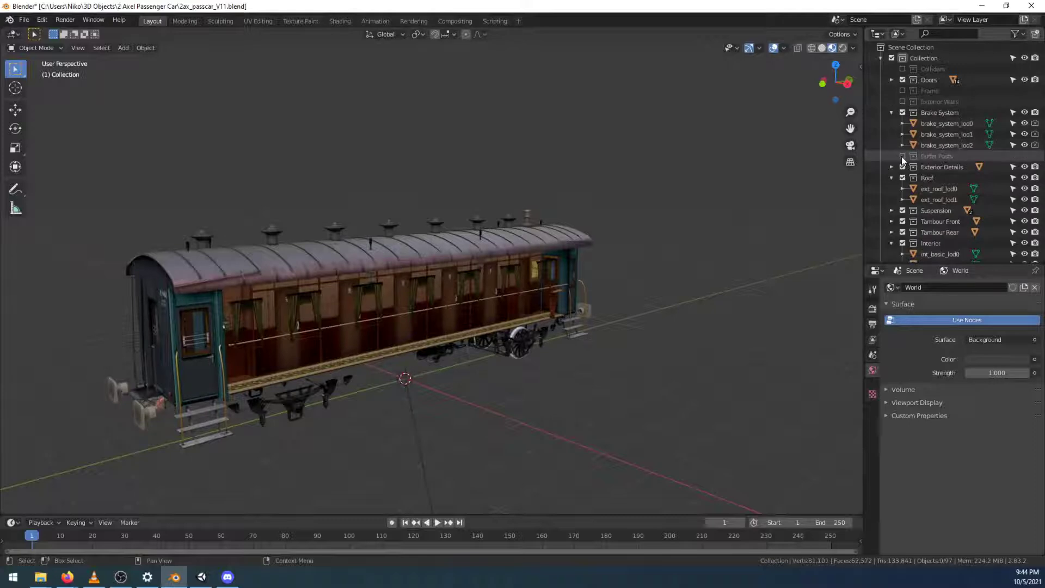
# Exclude the Exterior Details, Roof, Suspension, Tambour Front, Tambour Rear, Interior and Wheels Rear collections from the view layer
pyautogui.click(902, 167)
pyautogui.click(902, 178)
pyautogui.click(902, 188)
pyautogui.click(902, 199)
pyautogui.click(902, 211)
pyautogui.click(902, 222)
pyautogui.scroll(-2, 903, 212)
pyautogui.scroll(-2, 906, 200)
pyautogui.click(902, 153)
pyautogui.scroll(3, 909, 153)
pyautogui.scroll(2, 909, 152)
# Expand the Doors collection, select each door in turn from door_rear_int up to door_coupe_0, and collapse the collection
pyautogui.moveTo(405, 370); pyautogui.dragTo(492, 342, button='middle')
pyautogui.click(892, 80)
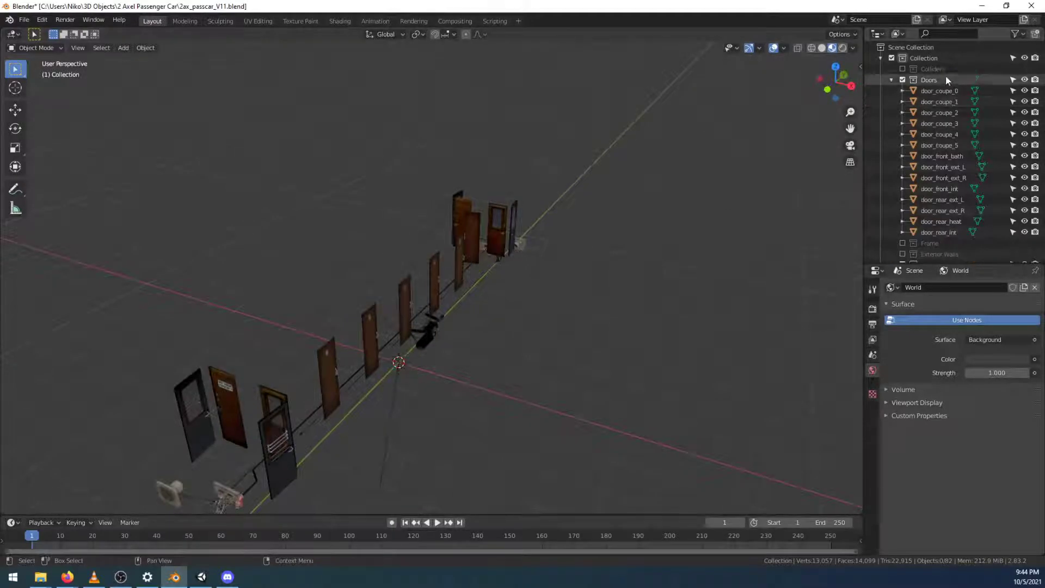
pyautogui.click(953, 232)
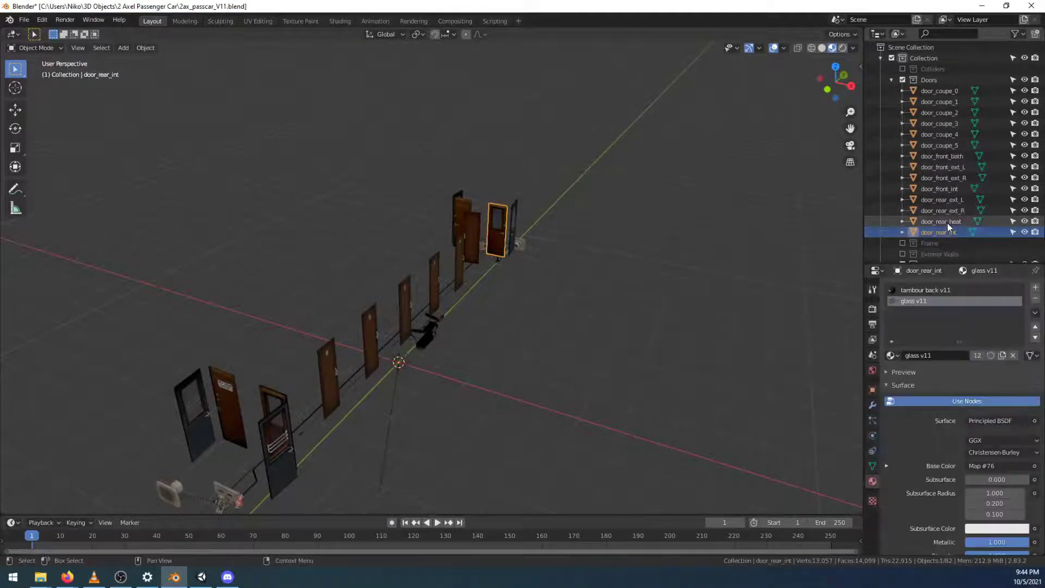
pyautogui.click(946, 222)
pyautogui.click(942, 211)
pyautogui.click(941, 200)
pyautogui.click(943, 188)
pyautogui.click(943, 178)
pyautogui.click(942, 168)
pyautogui.click(942, 158)
pyautogui.click(938, 146)
pyautogui.click(937, 134)
pyautogui.click(934, 122)
pyautogui.click(933, 112)
pyautogui.click(932, 102)
pyautogui.click(933, 92)
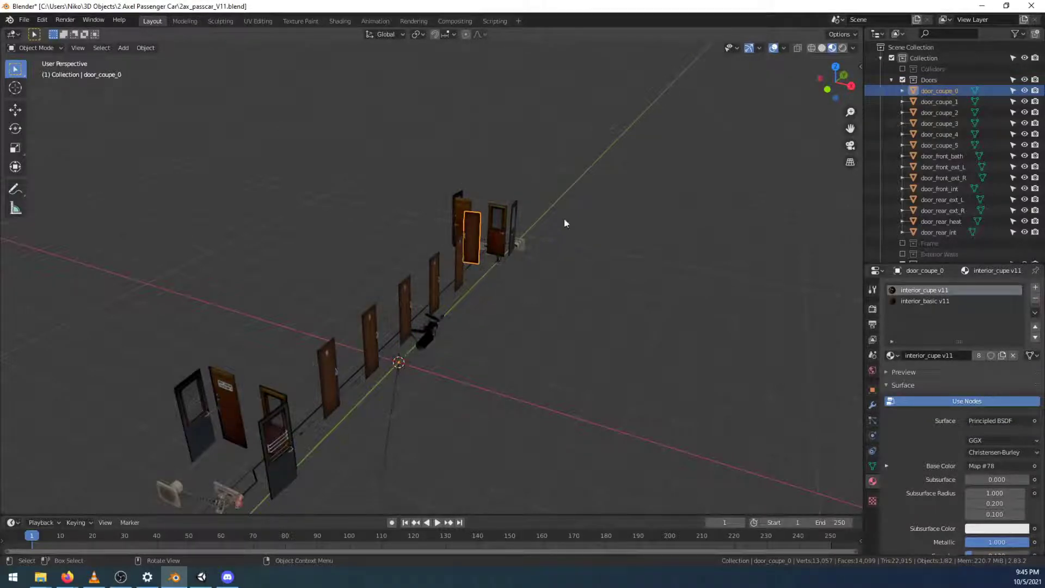
pyautogui.click(891, 80)
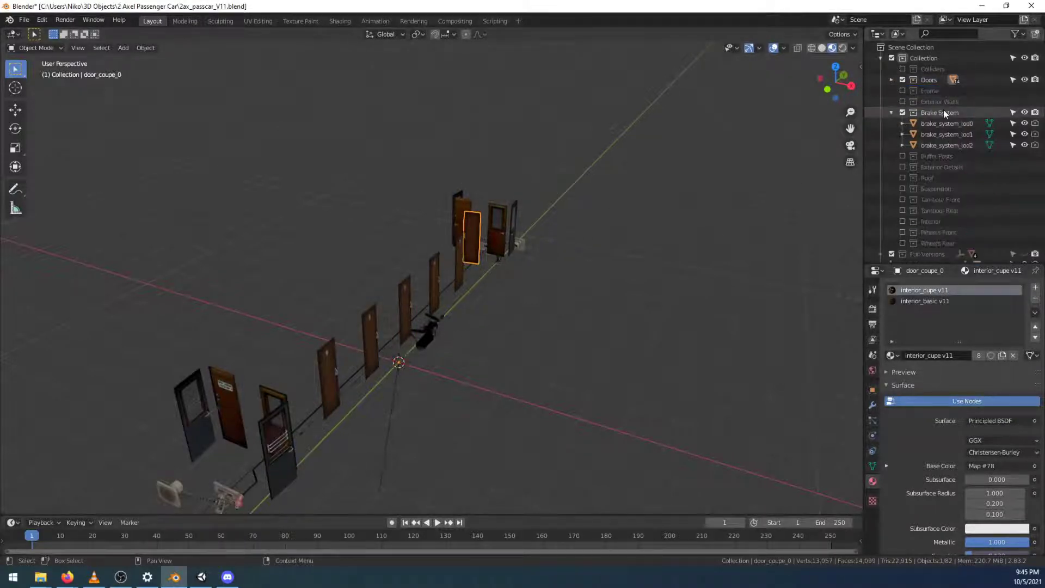
# Enable the Exterior Walls collection and hide its board_L_lod0 and board_R_lod0 objects
pyautogui.scroll(-2, 943, 122)
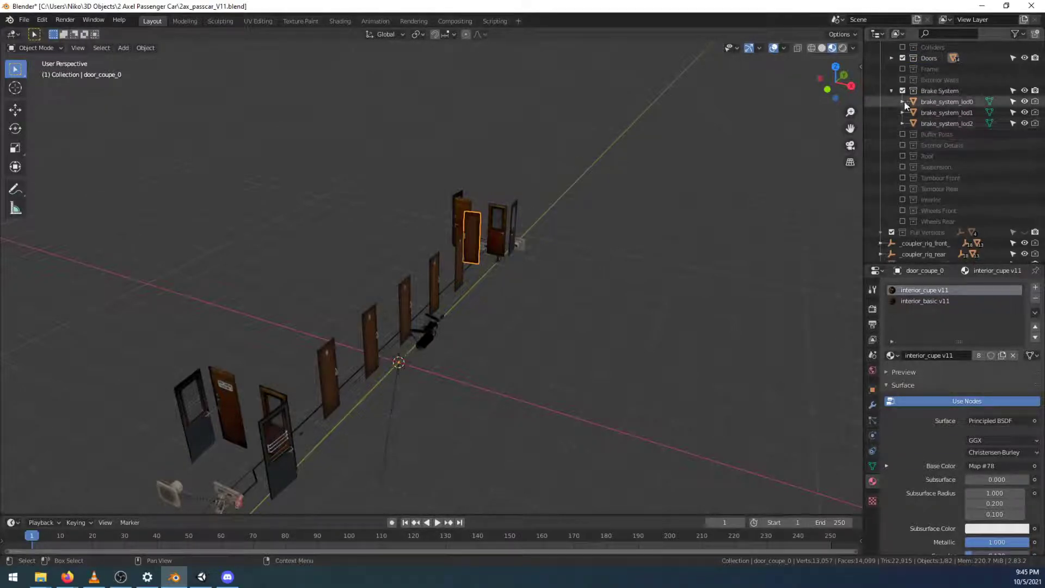
pyautogui.click(902, 80)
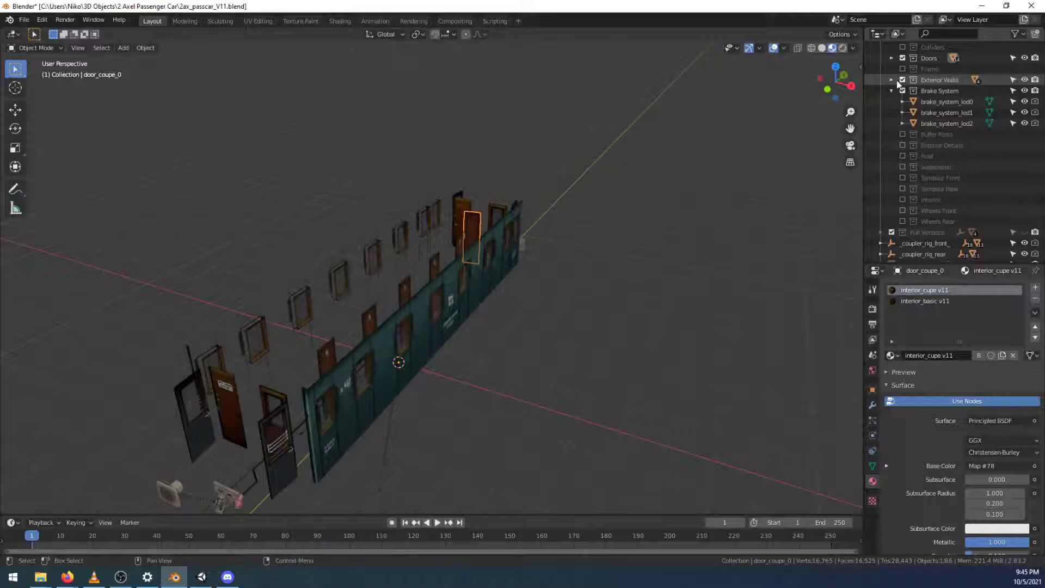
pyautogui.moveTo(1024, 91); pyautogui.dragTo(1024, 101)
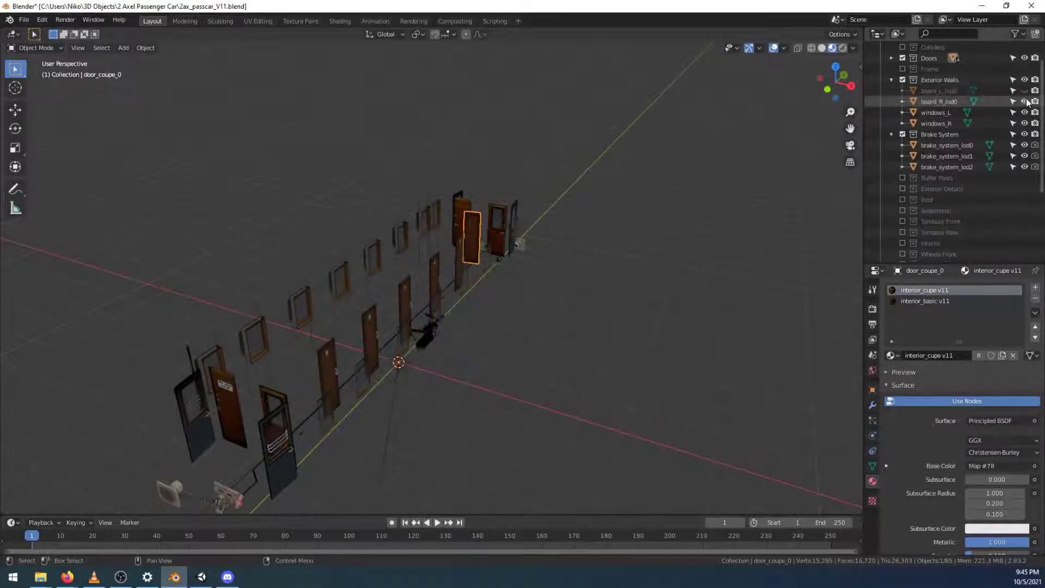
# Exclude the Doors collection from the view layer and examine the separate left and right window objects up close
pyautogui.moveTo(717, 370); pyautogui.dragTo(567, 368, button='middle')
pyautogui.click(902, 59)
pyautogui.scroll(6, 582, 347)
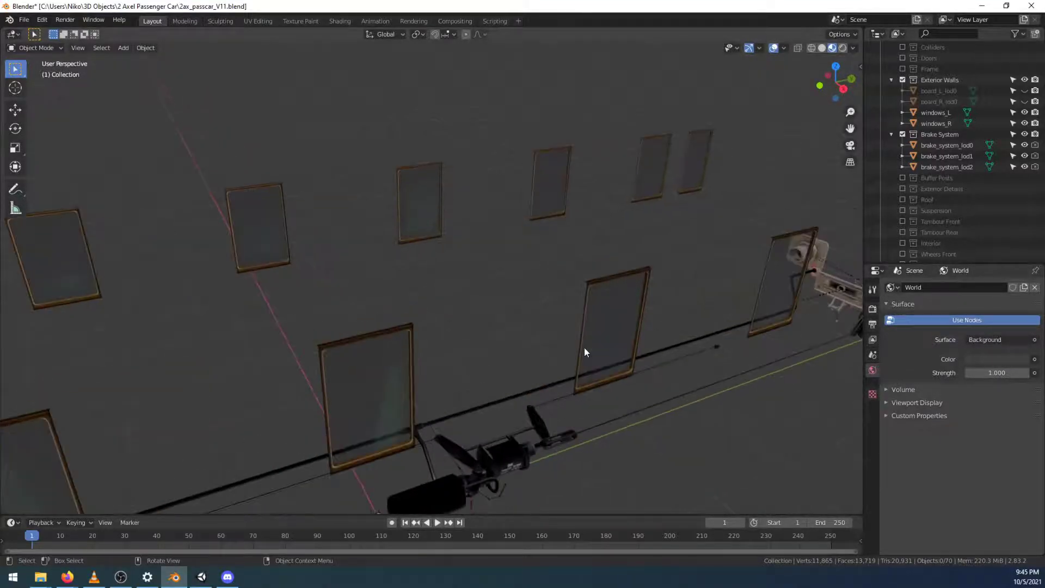
pyautogui.moveTo(513, 357); pyautogui.dragTo(535, 338, button='middle')
pyautogui.moveTo(553, 332); pyautogui.dragTo(549, 332, button='middle')
pyautogui.scroll(-5, 549, 345)
pyautogui.scroll(-3, 563, 358)
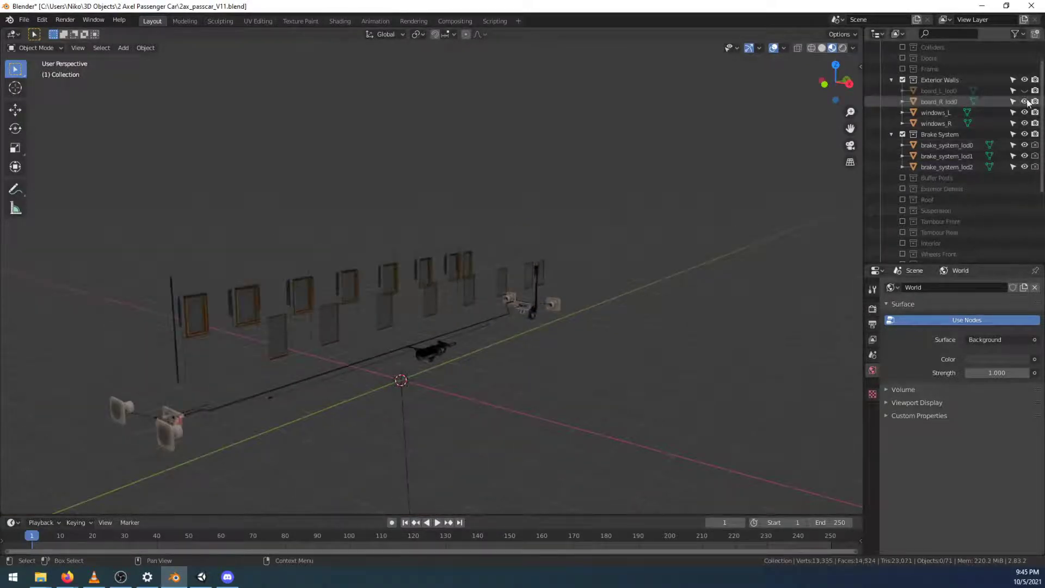
# Unhide board_R_lod0 and board_L_lod0, and exclude the Exterior Walls collection from the view layer
pyautogui.moveTo(1024, 101); pyautogui.dragTo(1024, 91)
pyautogui.click(901, 80)
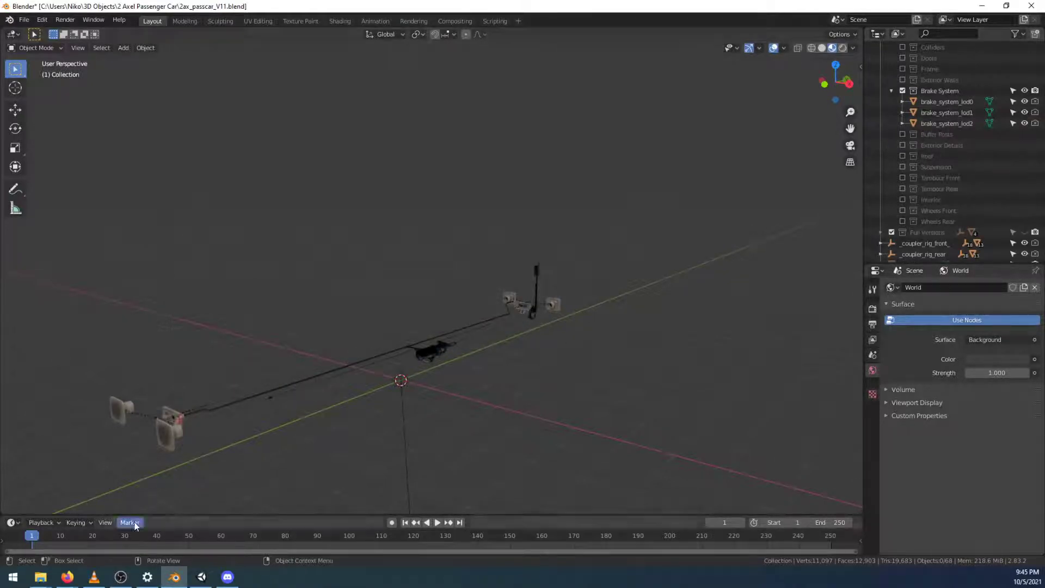
# Switch to the 2 Axel Passenger Car folder in File Explorer, open ingame_preview_c.jpg and view it full screen
pyautogui.moveTo(50, 581)
pyautogui.click(94, 495)
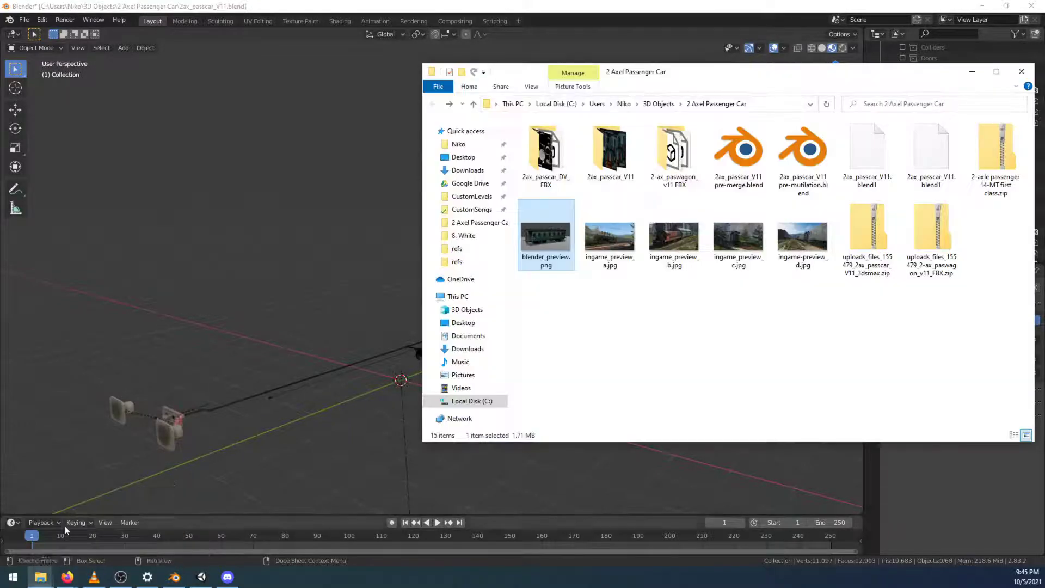
pyautogui.doubleClick(738, 240)
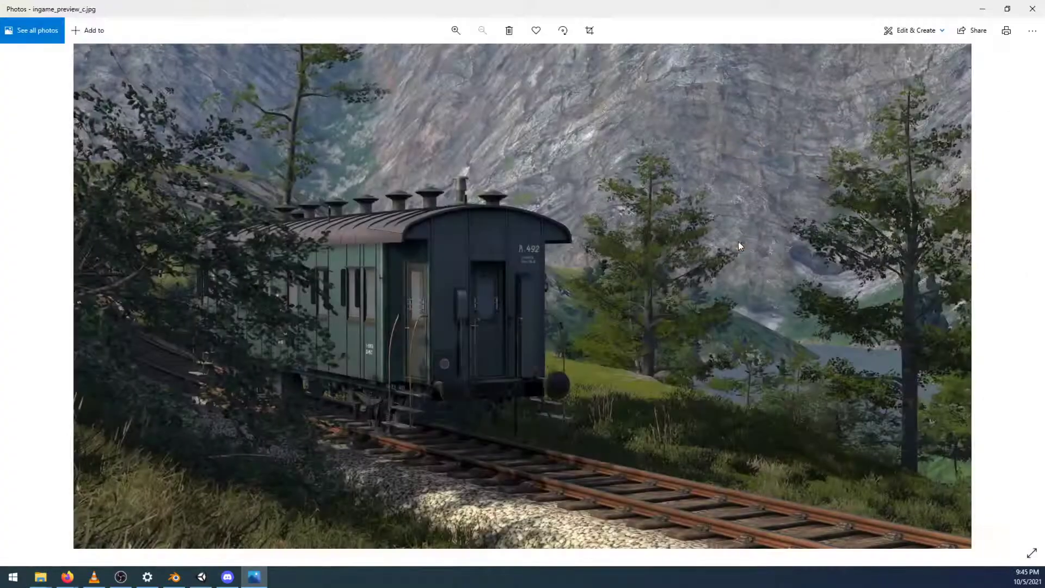
pyautogui.scroll(3, 726, 247)
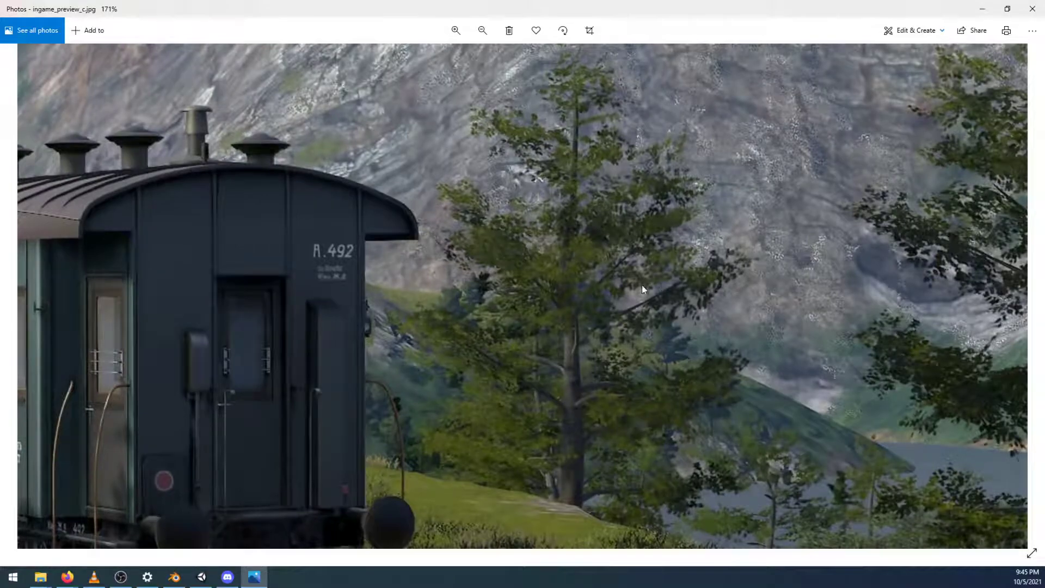
pyautogui.click(1031, 553)
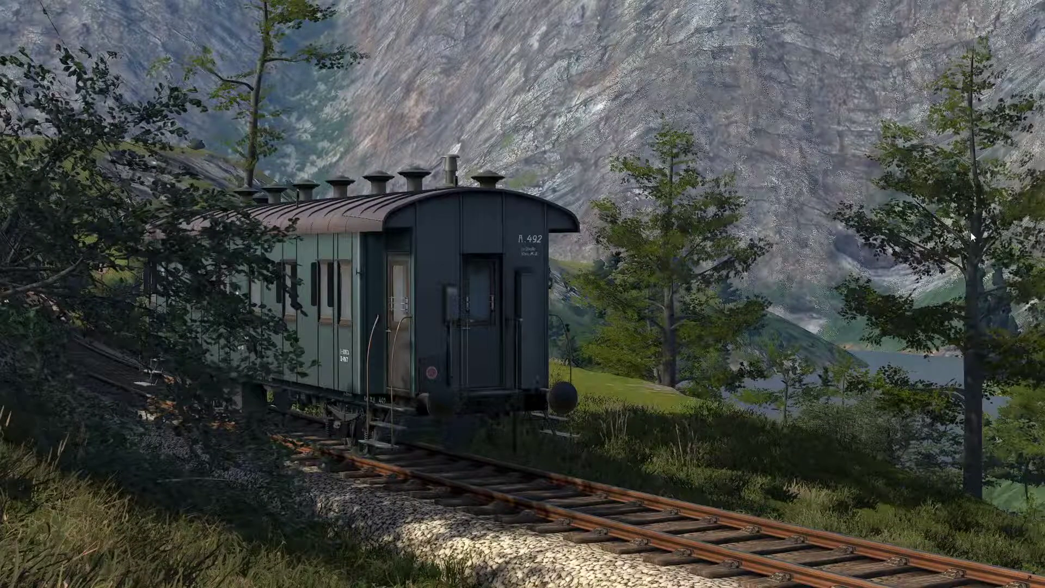